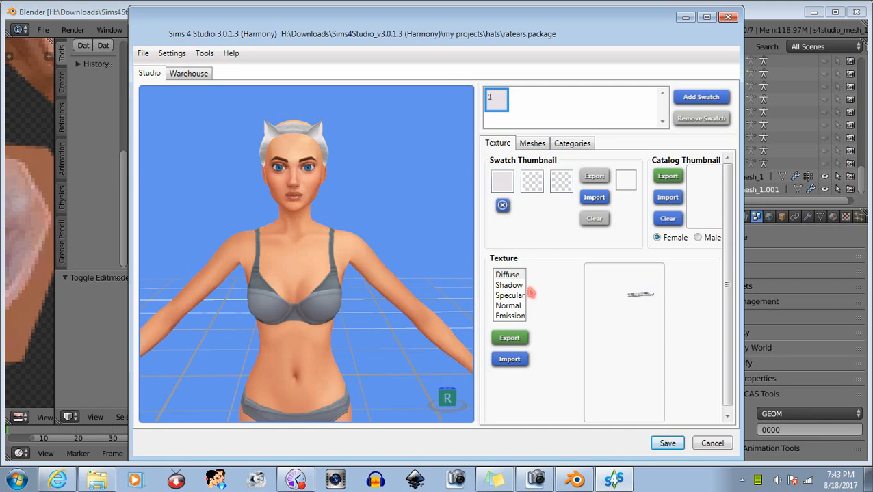
Step: Close the ratears package, open hamsterears.package and examine the hamster ears on the model up close and at full-figure distance
click(714, 443)
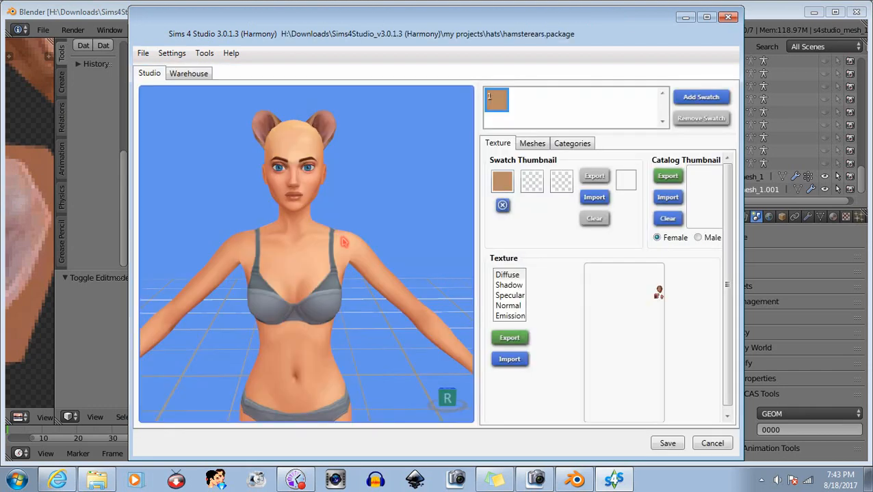
scroll(260, 204, up, 2)
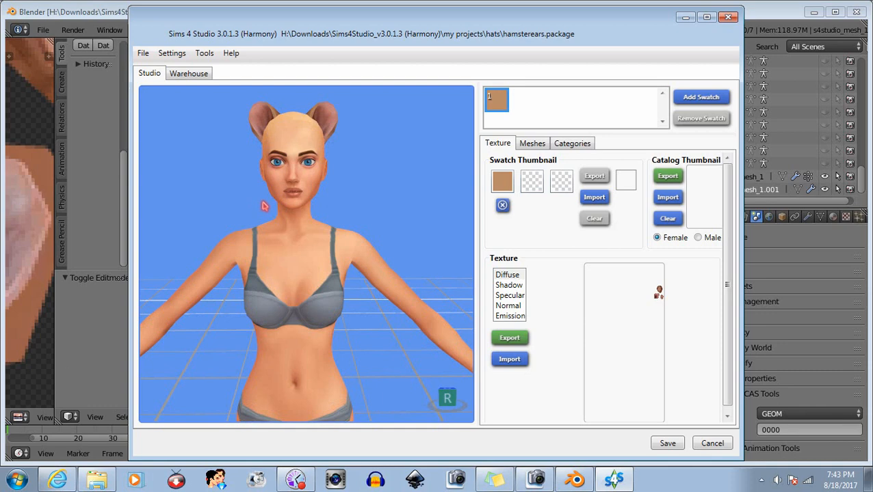
scroll(267, 209, up, 5)
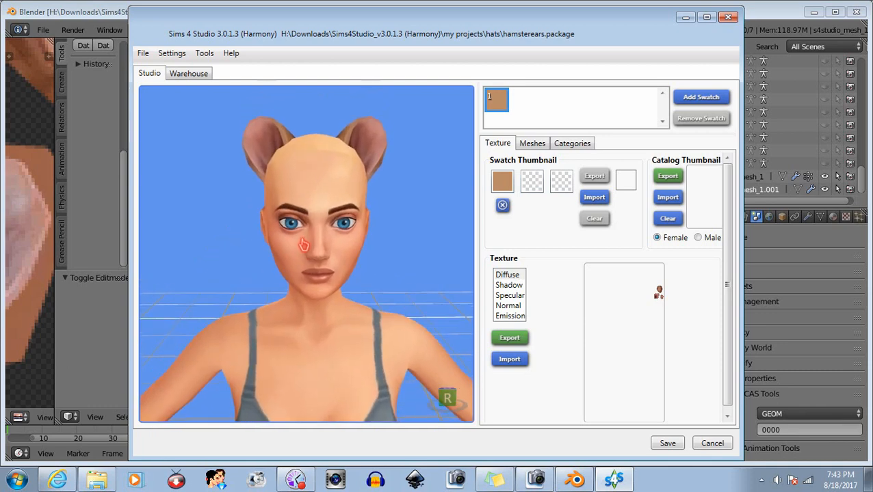
drag(398, 240, 373, 227)
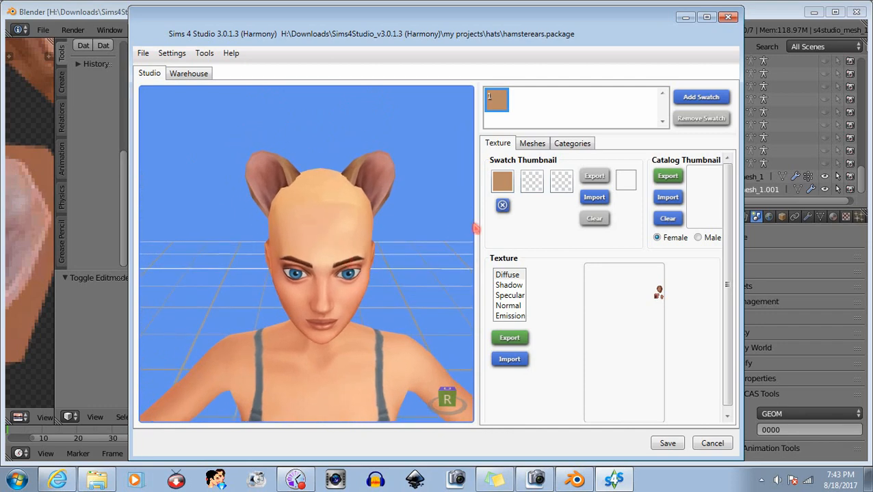
right_drag(415, 339, 401, 292)
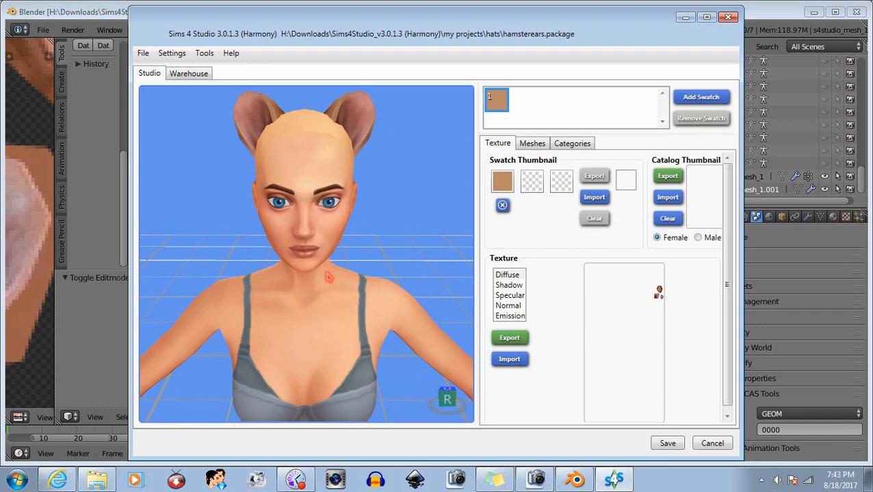
drag(356, 238, 439, 278)
scroll(370, 297, up, 5)
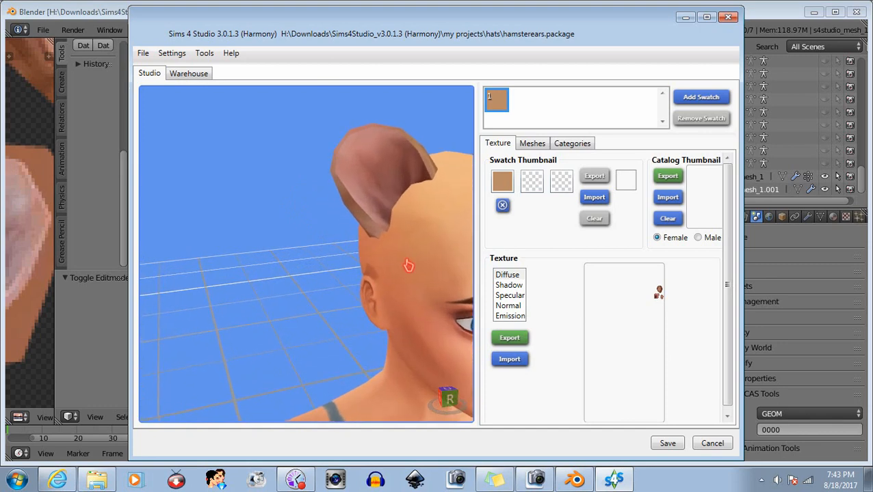
middle_drag(407, 266, 363, 262)
drag(362, 261, 324, 279)
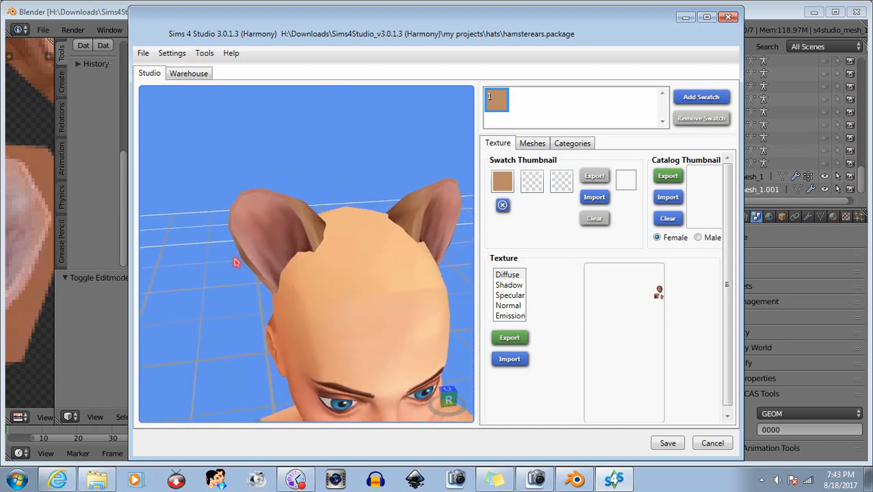
mouse_move(233, 254)
mouse_down()
mouse_move(81, 253)
mouse_move(278, 226)
mouse_move(53, 259)
mouse_move(579, 247)
mouse_move(289, 316)
mouse_up()
scroll(327, 288, down, 2)
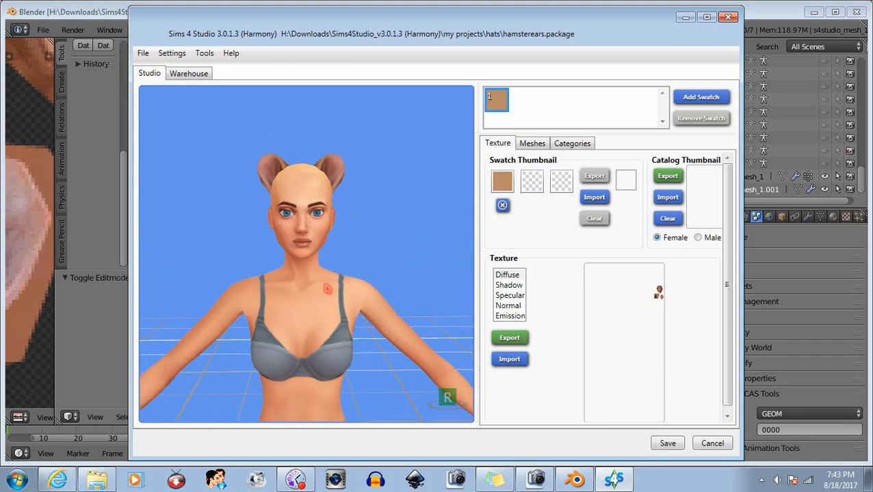
scroll(265, 186, up, 5)
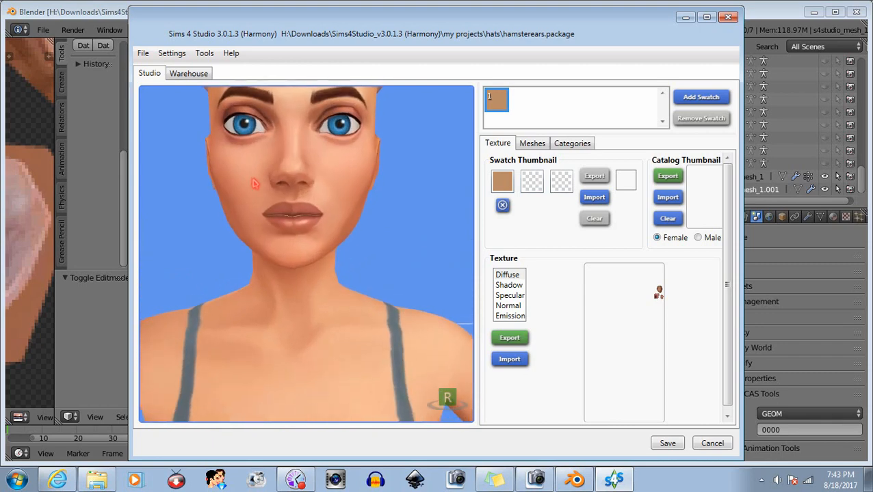
scroll(263, 227, up, 2)
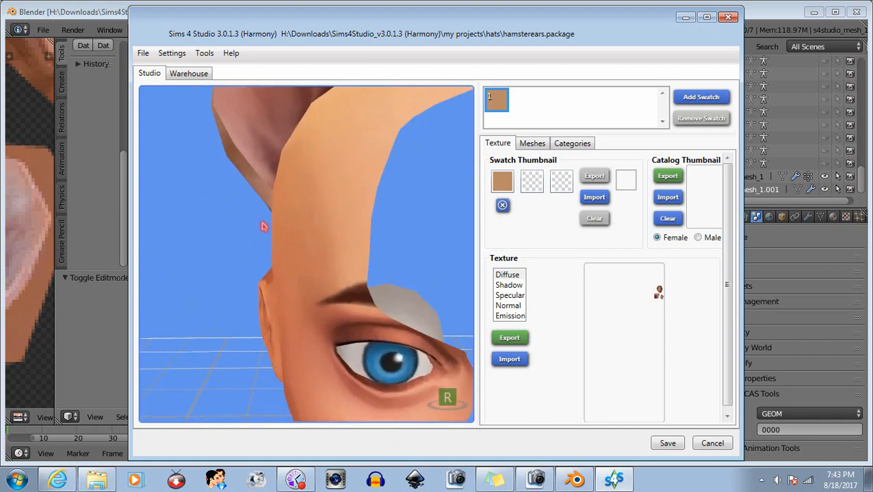
scroll(266, 228, down, 4)
scroll(362, 205, down, 4)
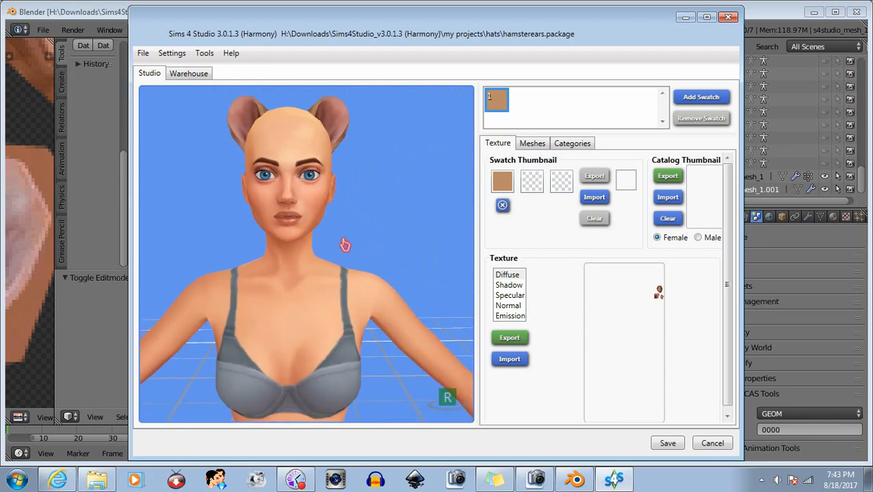
drag(333, 272, 330, 318)
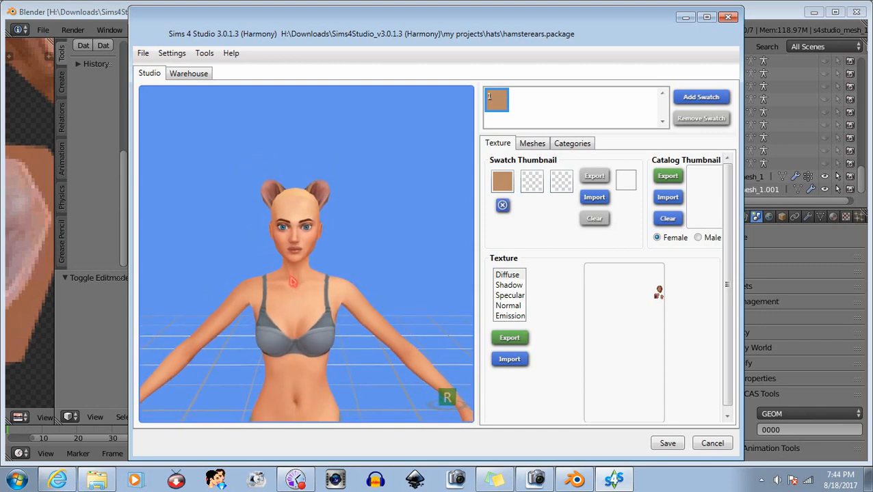
scroll(314, 288, down, 3)
middle_drag(314, 287, 329, 269)
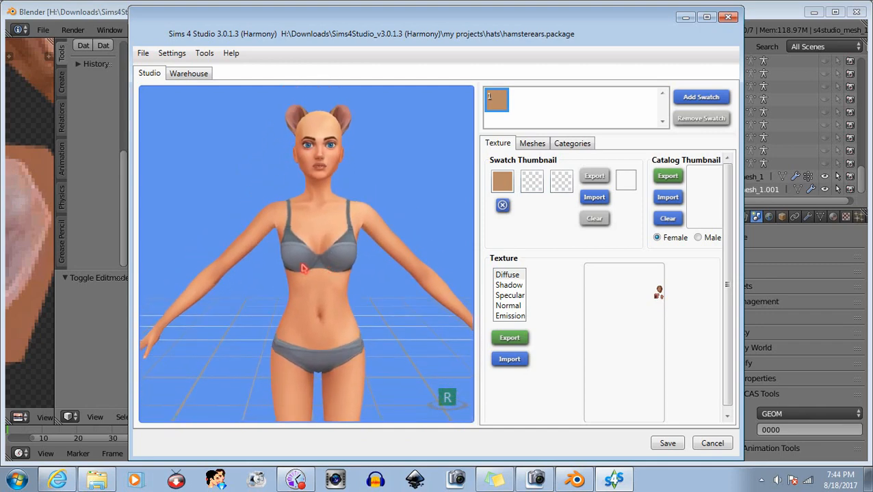
middle_drag(271, 290, 257, 266)
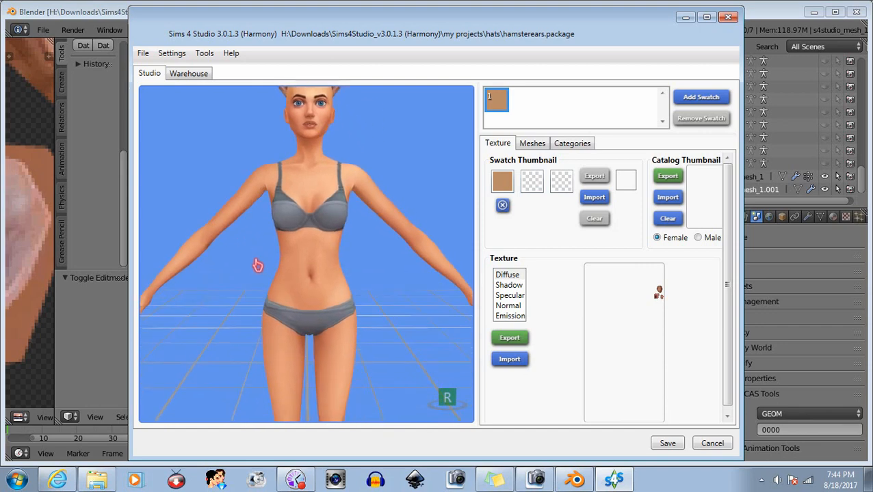
Step: Examine the short hamster tail at the model's lower back from behind and from the sides
drag(248, 224, 611, 302)
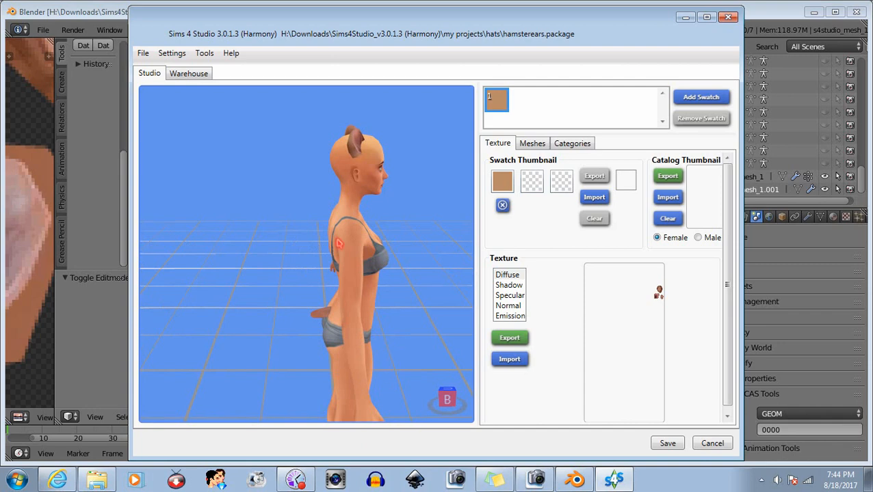
middle_drag(353, 293, 311, 228)
drag(262, 297, 389, 270)
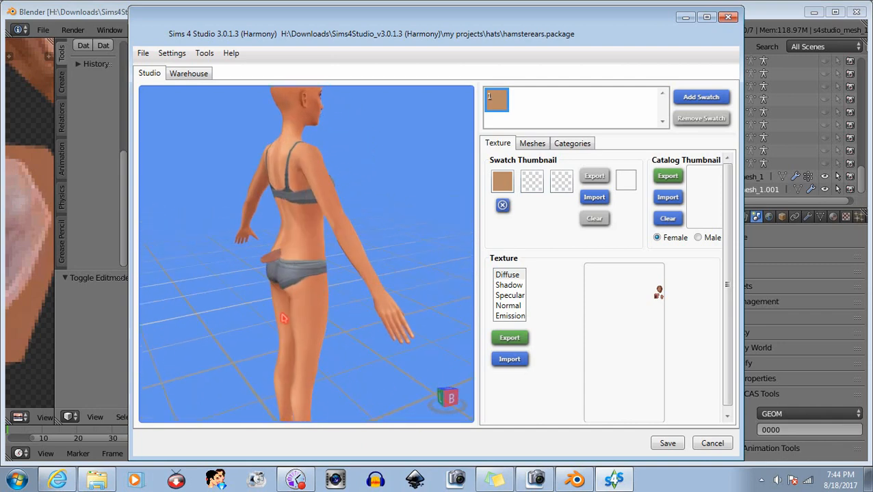
scroll(283, 318, up, 6)
middle_drag(298, 295, 398, 276)
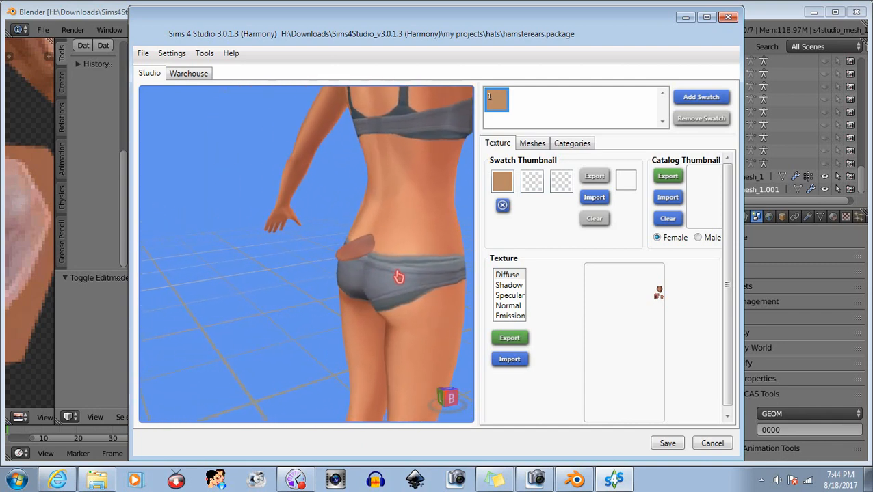
drag(399, 277, 257, 255)
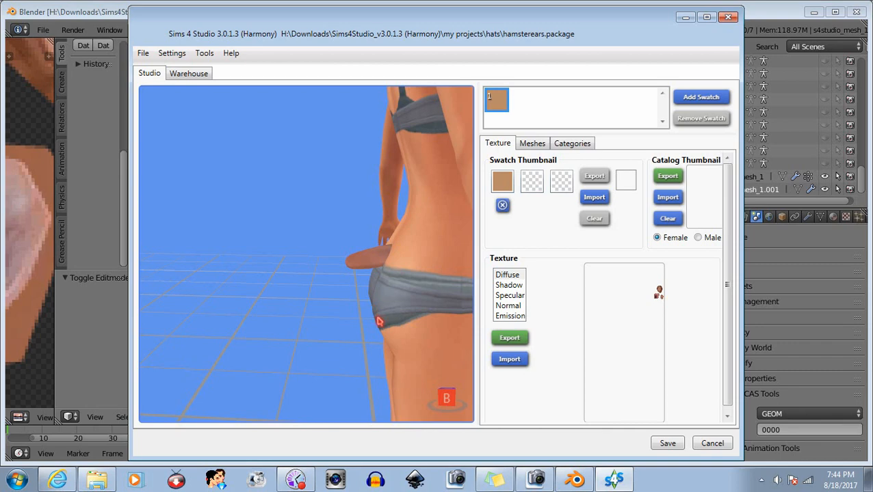
drag(379, 321, 614, 361)
drag(387, 226, 296, 294)
right_drag(384, 235, 340, 322)
scroll(305, 282, up, 3)
right_drag(370, 282, 521, 177)
scroll(337, 205, up, 2)
right_drag(320, 301, 484, 194)
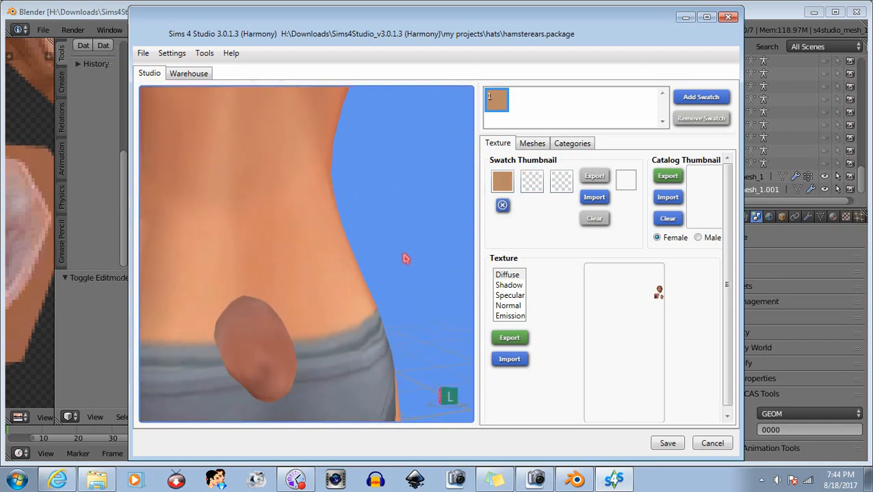
right_drag(404, 258, 349, 294)
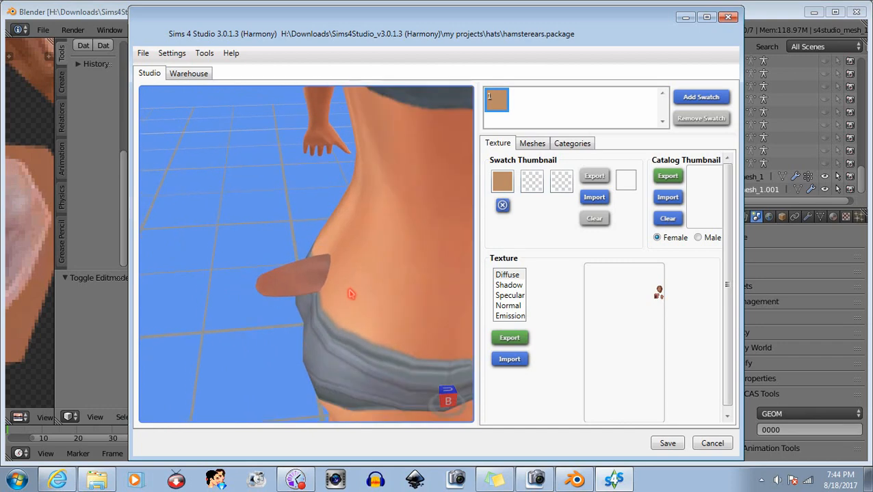
scroll(350, 294, down, 8)
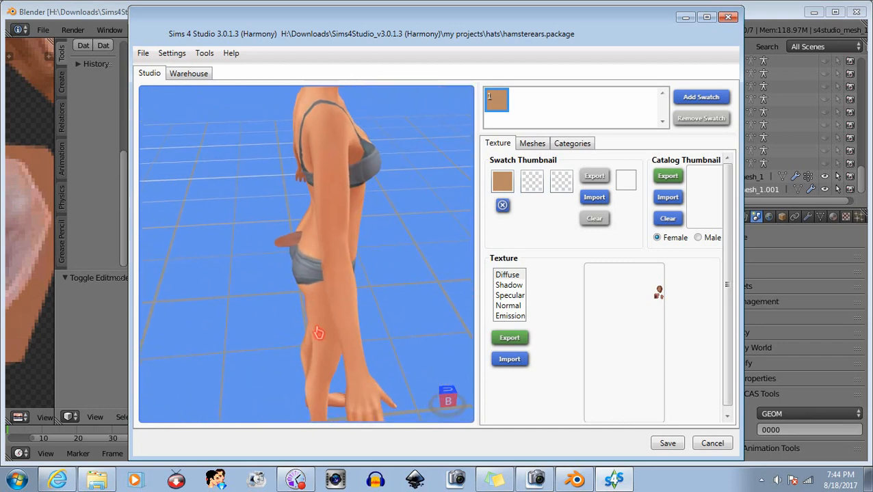
middle_drag(318, 333, 342, 412)
right_drag(341, 410, 181, 215)
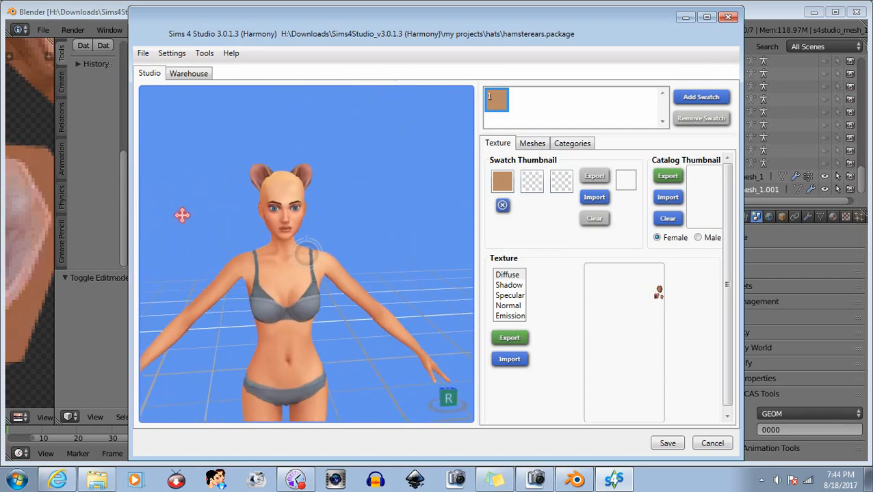
middle_drag(281, 357, 327, 302)
right_drag(349, 284, 522, 278)
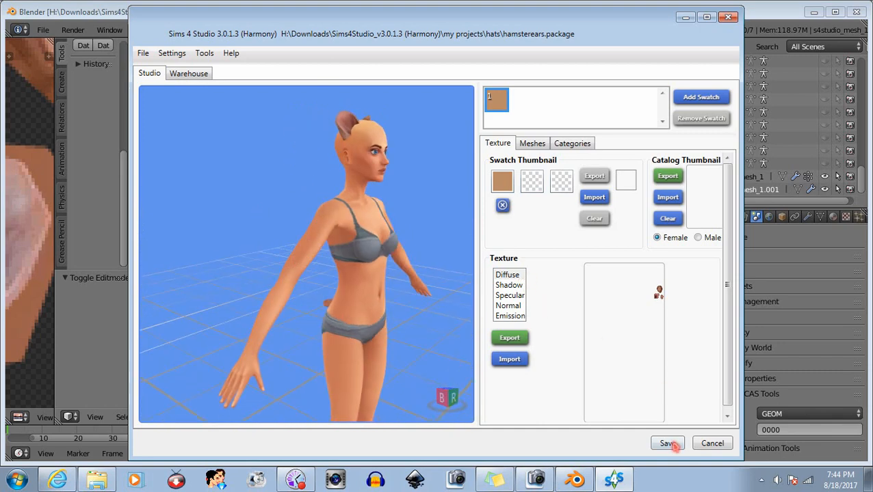
Step: Close the hamsterears package, reopen ratears.package and inspect the white eared headband from the front
click(713, 446)
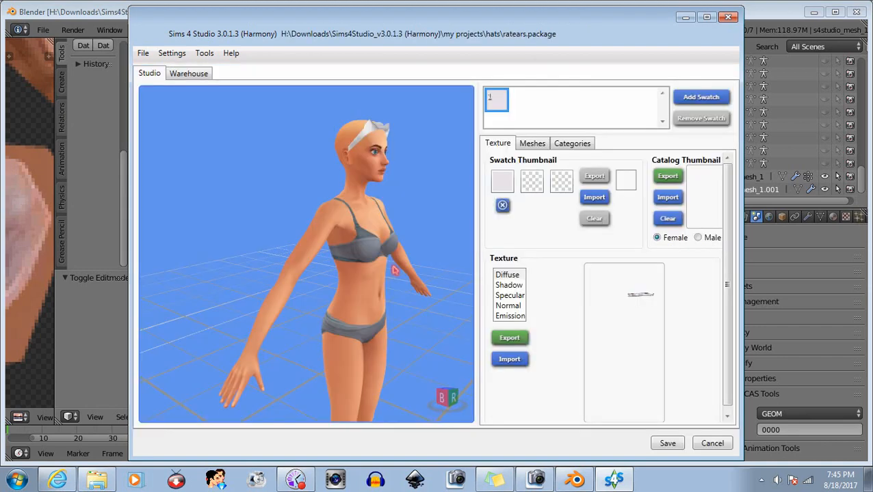
drag(395, 271, 192, 281)
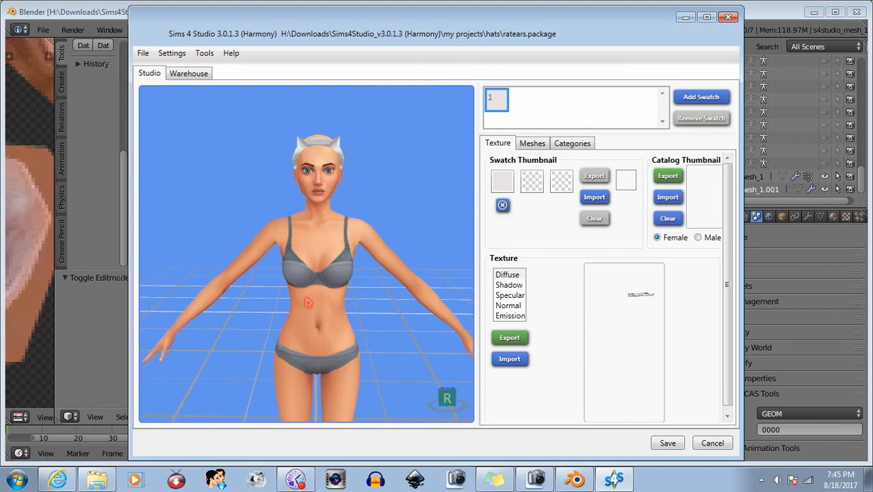
scroll(314, 239, up, 4)
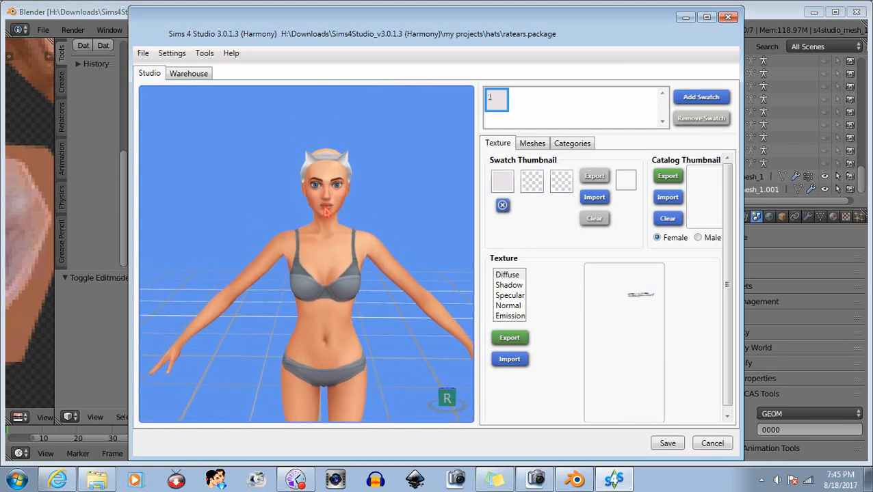
middle_drag(321, 195, 299, 248)
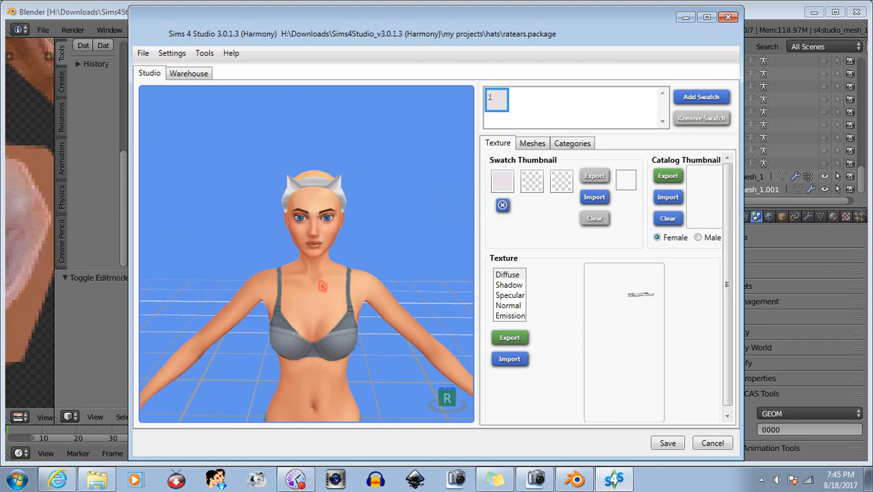
middle_drag(321, 286, 324, 262)
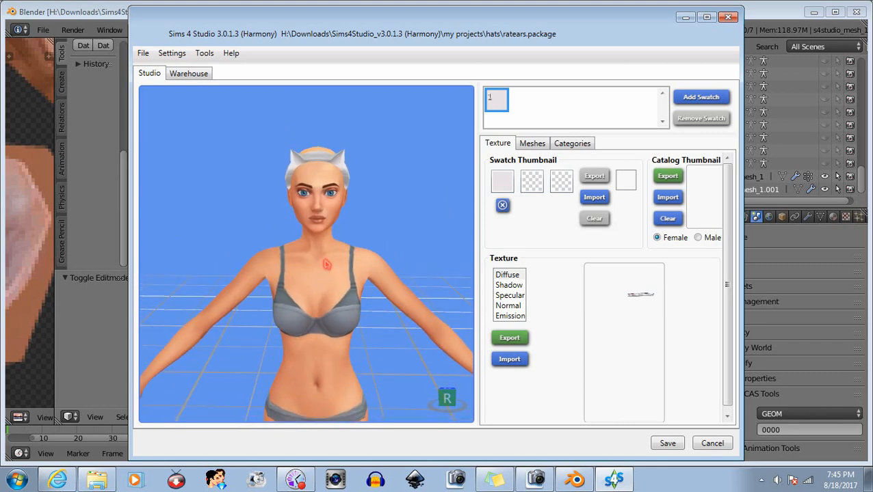
Step: Switch to Blender and examine the long rat tail and the ears on the body in ratears.blend from several angles
click(770, 17)
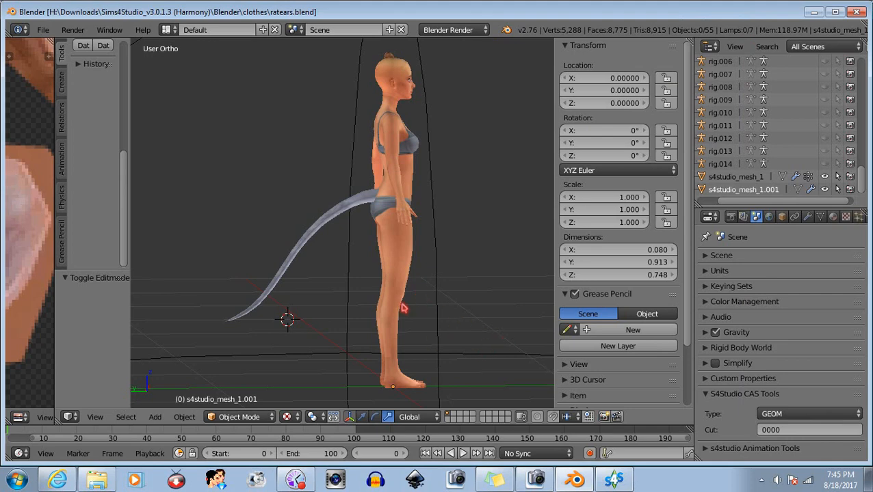
middle_drag(402, 309, 406, 275)
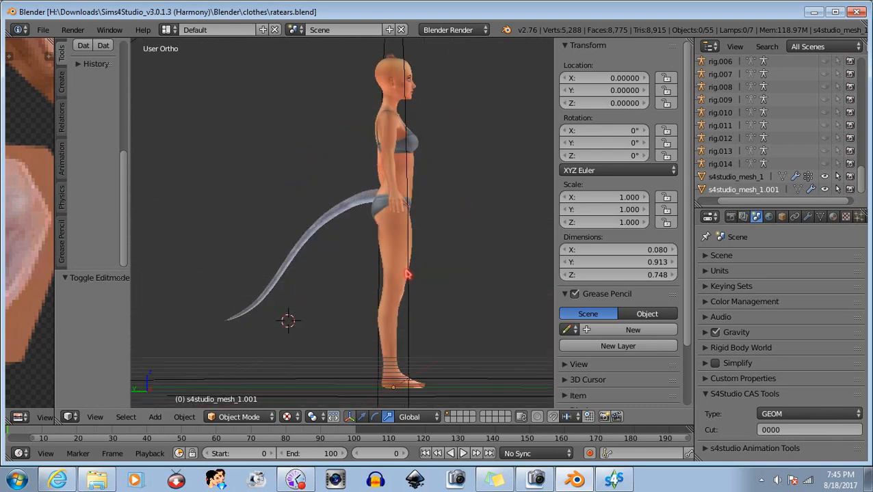
scroll(323, 283, up, 3)
middle_drag(322, 278, 344, 250)
scroll(443, 326, down, 2)
scroll(400, 163, up, 4)
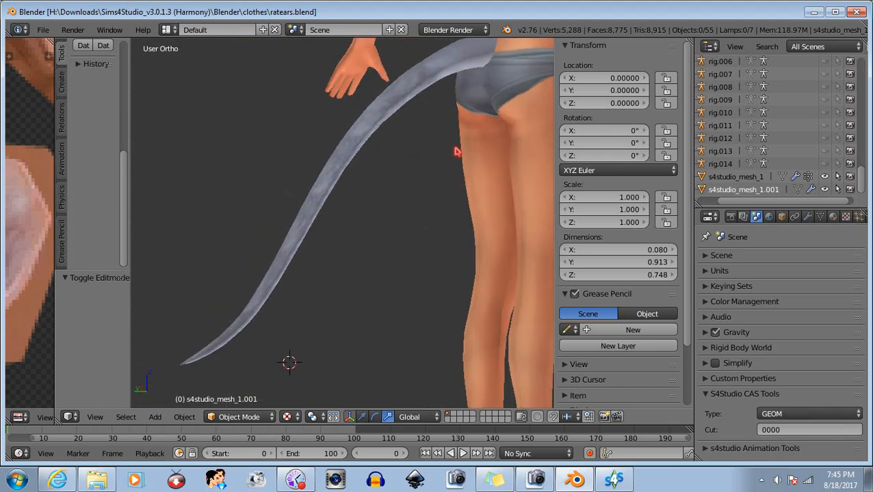
scroll(450, 153, down, 5)
middle_drag(451, 153, 393, 251)
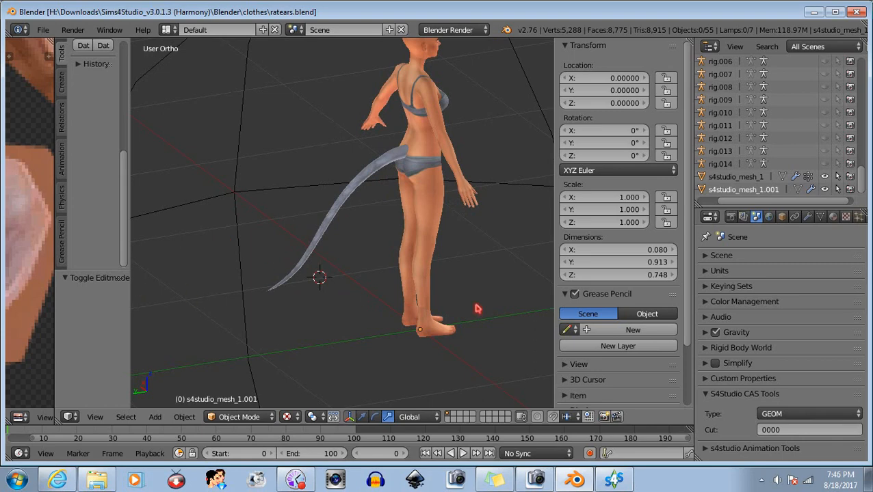
middle_drag(477, 309, 356, 230)
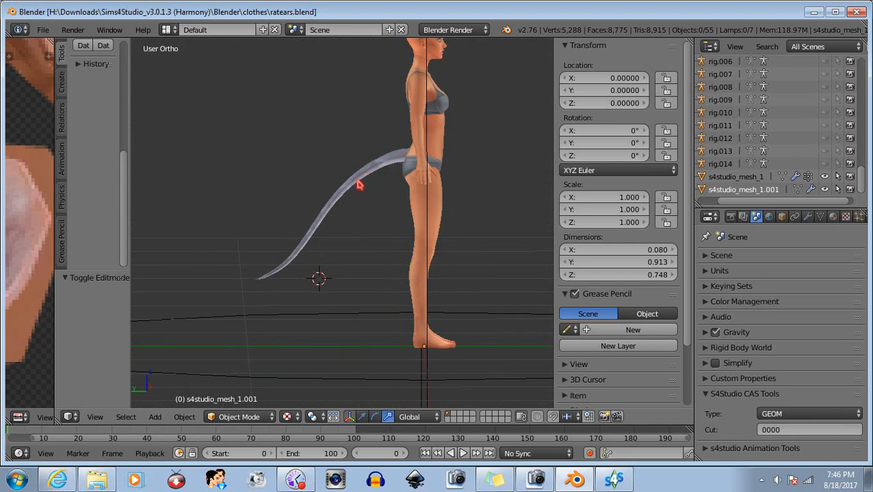
middle_drag(383, 299, 402, 281)
scroll(411, 269, up, 5)
scroll(402, 281, down, 7)
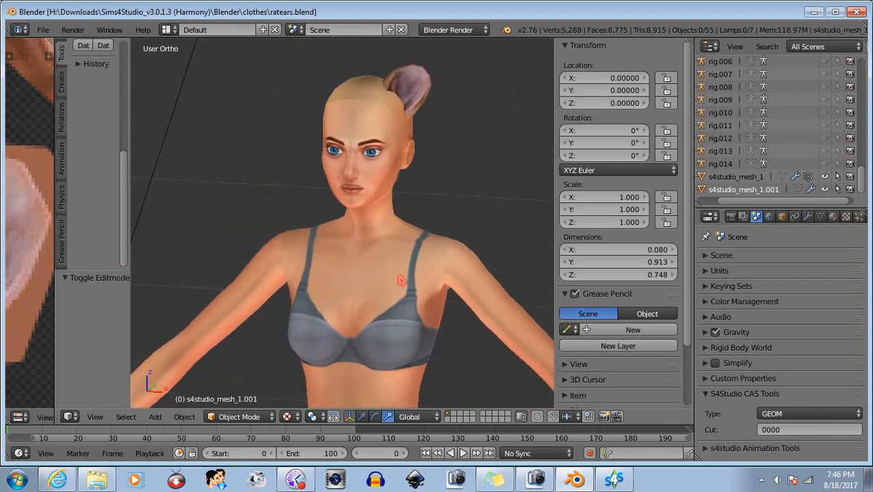
shift+middle_drag(388, 344, 481, 286)
scroll(430, 274, up, 3)
middle_drag(430, 275, 407, 302)
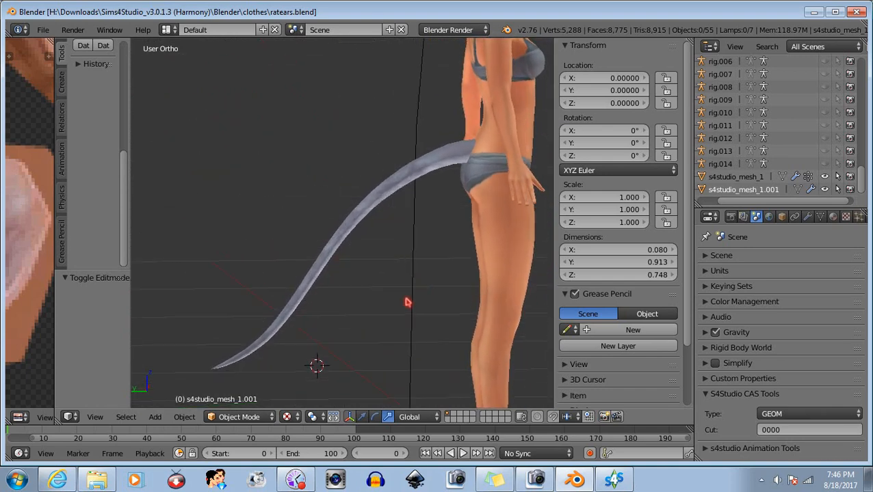
Step: Enter Edit Mode on the rat tail mesh and select all of its vertices
click(272, 416)
click(259, 398)
click(260, 416)
click(246, 387)
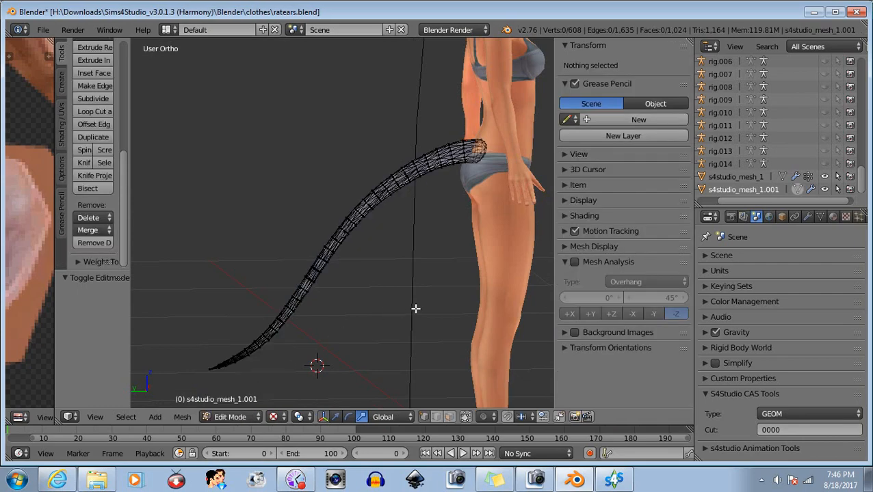
scroll(464, 302, up, 4)
shift+middle_drag(464, 302, 433, 332)
shift+middle_drag(465, 259, 331, 390)
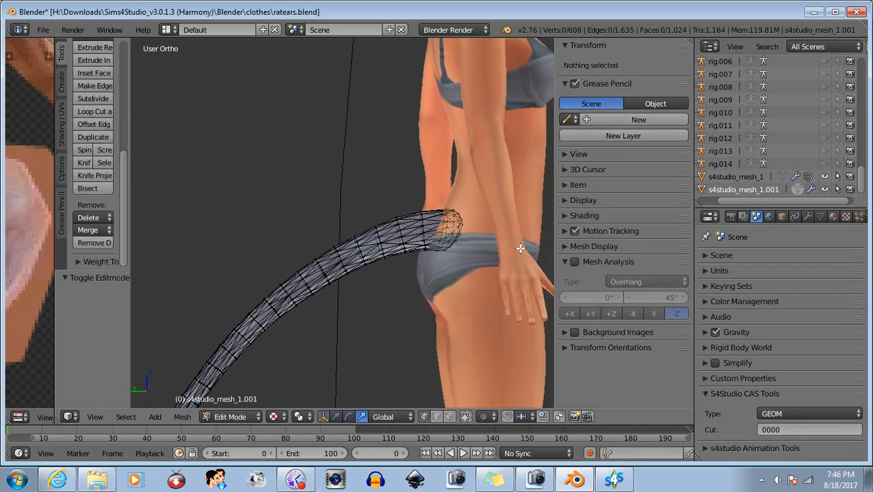
middle_drag(519, 249, 459, 275)
scroll(405, 280, down, 6)
middle_drag(388, 292, 356, 301)
scroll(356, 303, down, 1)
scroll(356, 303, down, 1)
key(a)
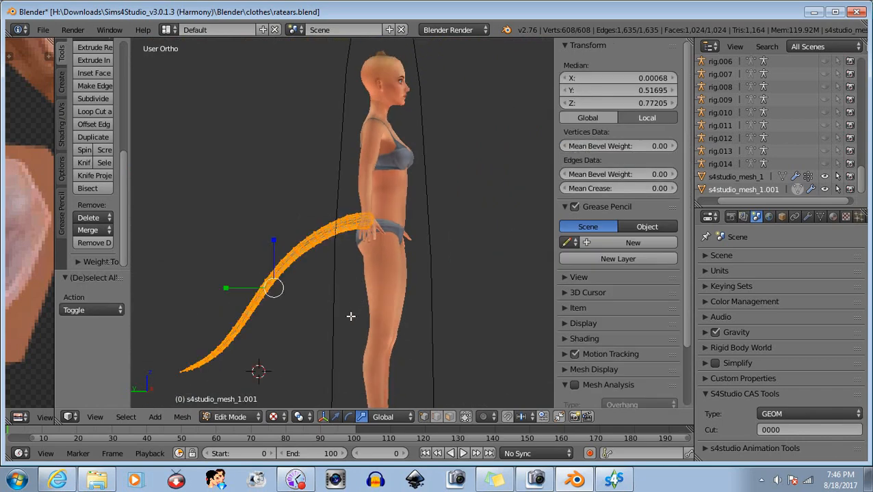
Step: Move the whole tail up about 0.005 along Z and toward the body about 0.003 along Y
click(340, 416)
middle_drag(349, 264, 413, 256)
scroll(294, 230, up, 5)
middle_drag(263, 202, 230, 215)
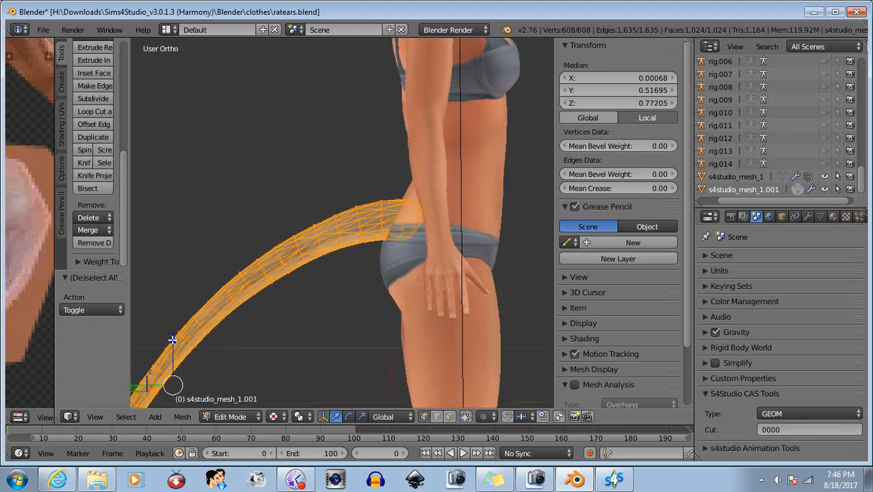
mouse_move(172, 340)
mouse_down()
mouse_move(169, 349)
mouse_move(175, 337)
mouse_up()
middle_drag(175, 337, 155, 356)
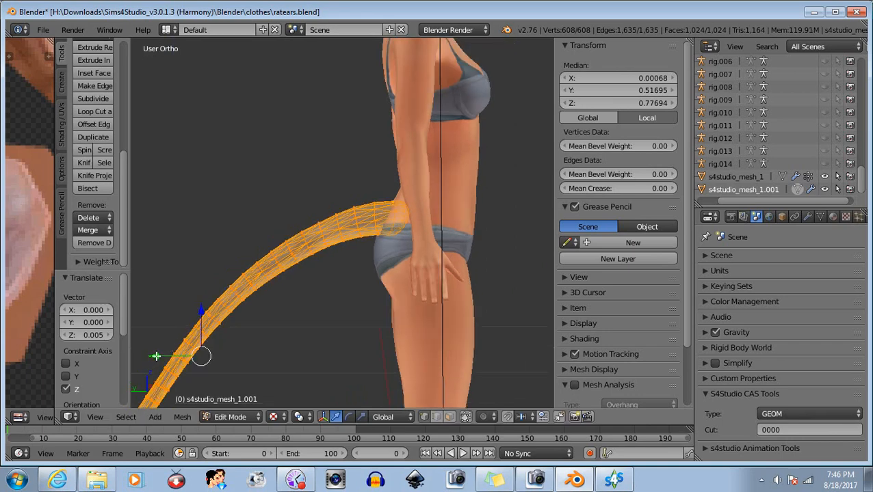
drag(156, 356, 159, 356)
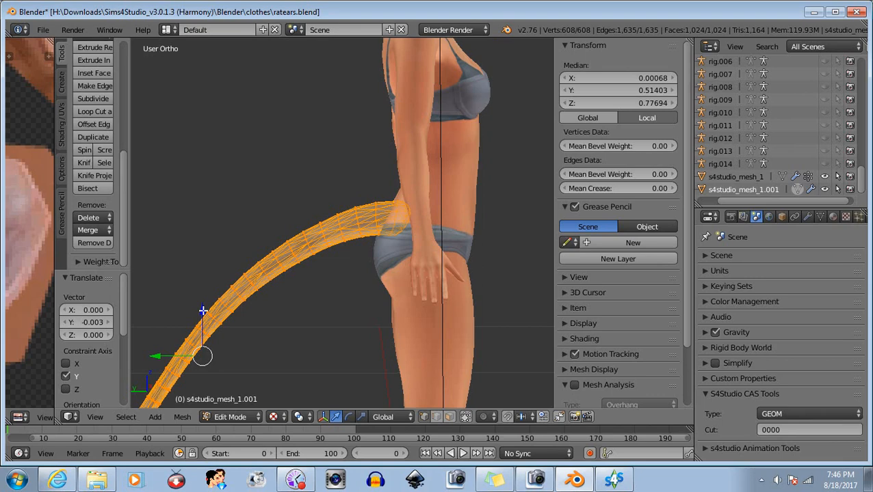
click(203, 311)
Step: Deselect the rounded end of the tail inside the lower back, keeping the rest of the tail selected
scroll(437, 225, up, 6)
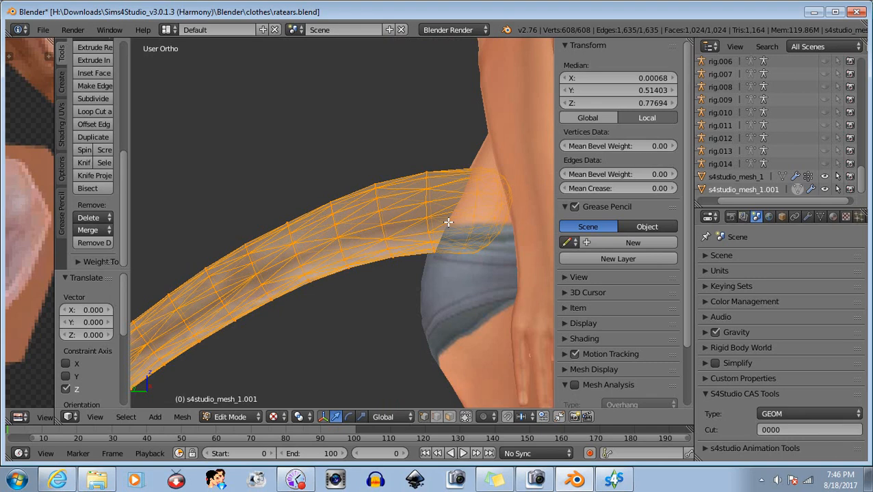
key(b)
mouse_move(448, 150)
middle_down()
mouse_move(517, 288)
mouse_move(541, 295)
middle_up()
middle_drag(260, 242, 208, 259)
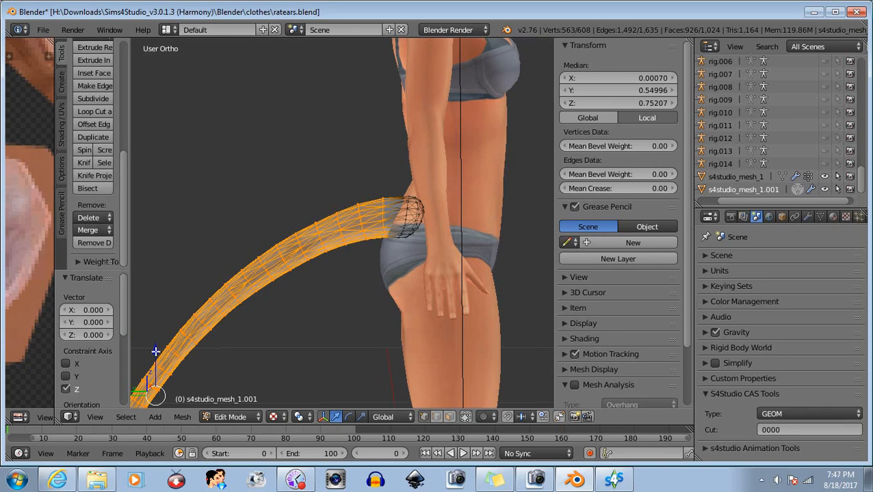
drag(156, 352, 156, 352)
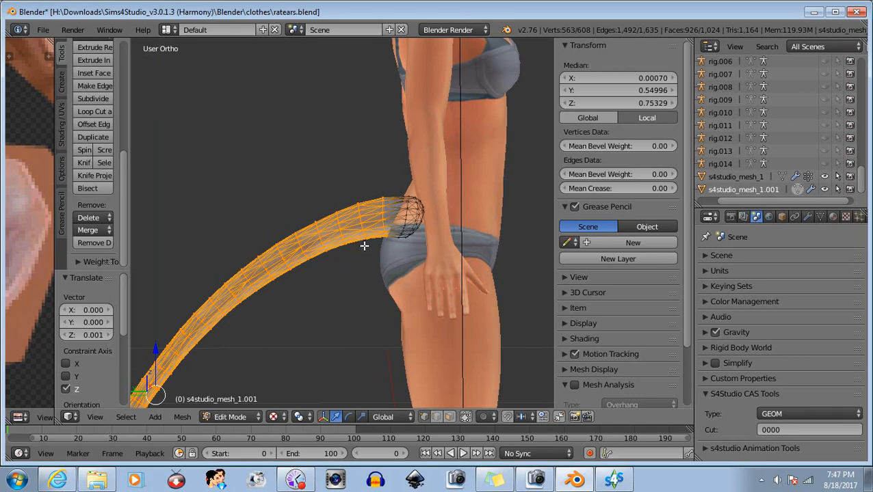
scroll(445, 245, up, 3)
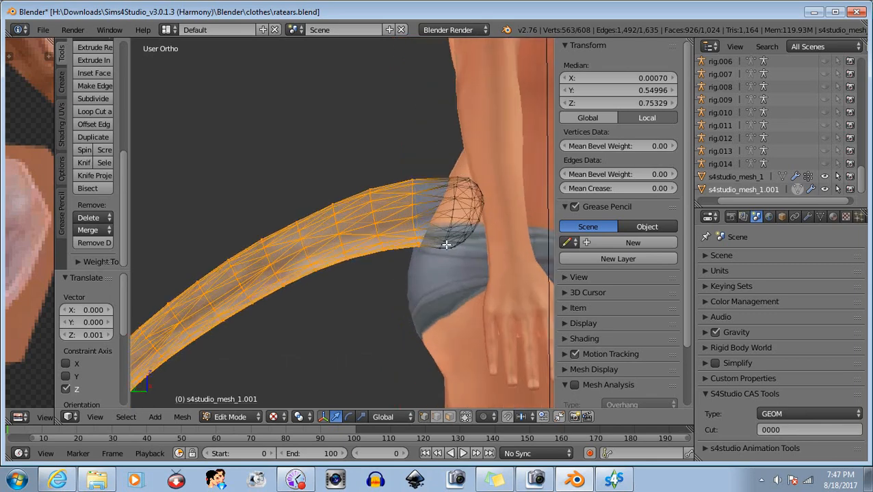
scroll(288, 254, down, 2)
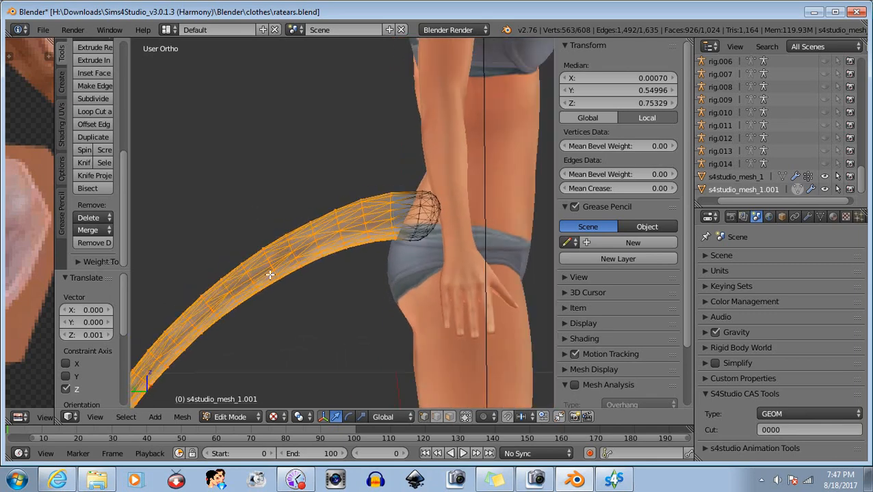
key(ctrl+z)
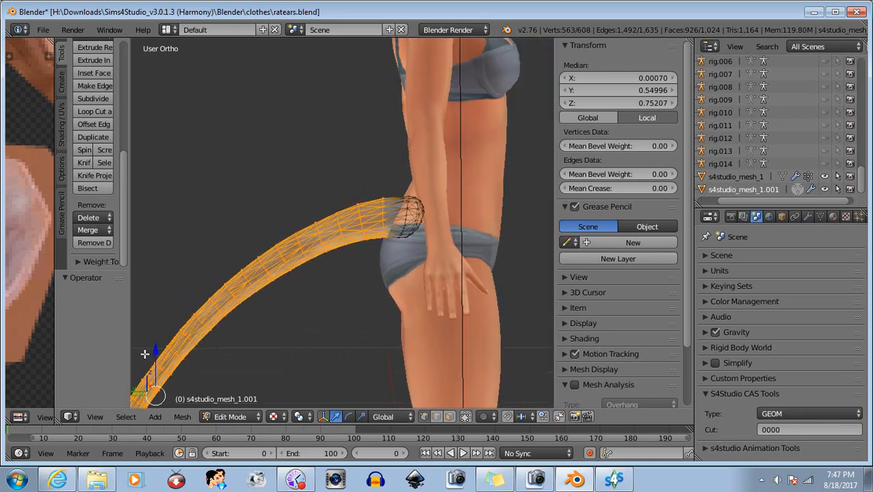
Step: Lower the selected part of the tail about 0.002 along the Z axis
key(g)
key(z)
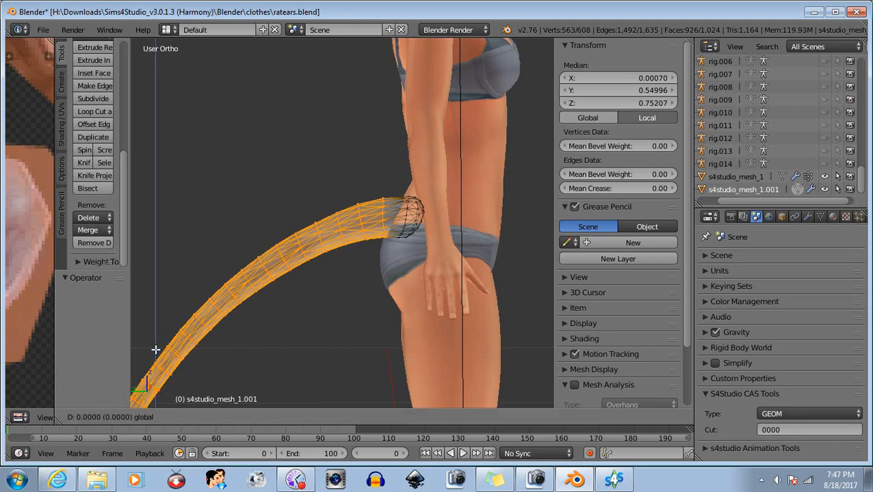
click(156, 351)
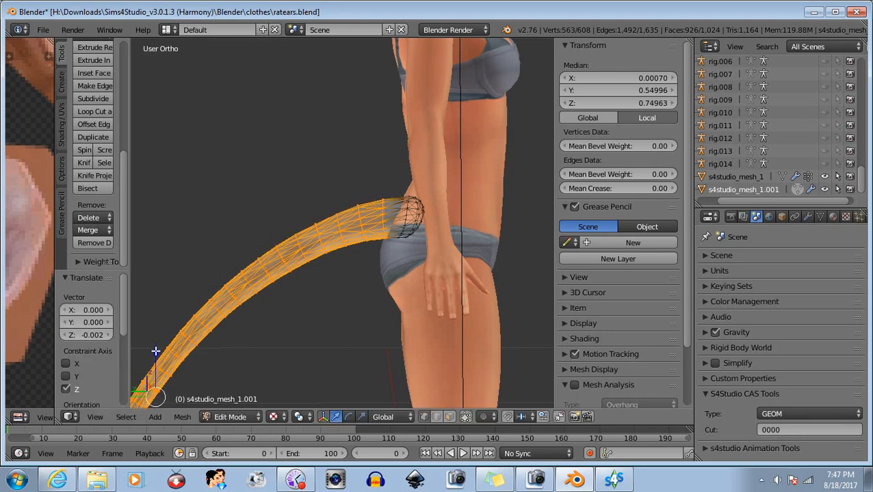
Step: Rotate the selected part of the tail about -0.427° around X and lower it about 0.003 along Z
click(350, 416)
shift+middle_drag(258, 361, 283, 282)
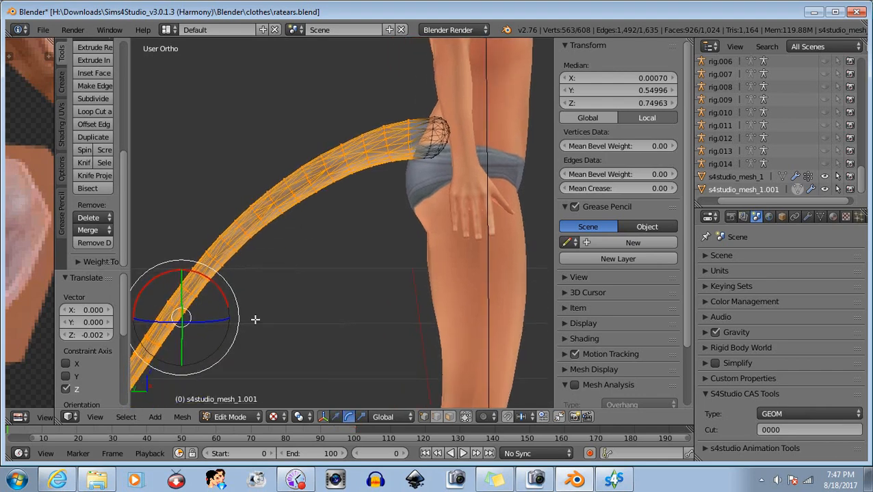
drag(210, 279, 208, 278)
right_click(208, 278)
scroll(190, 318, up, 2)
shift+middle_drag(191, 319, 257, 297)
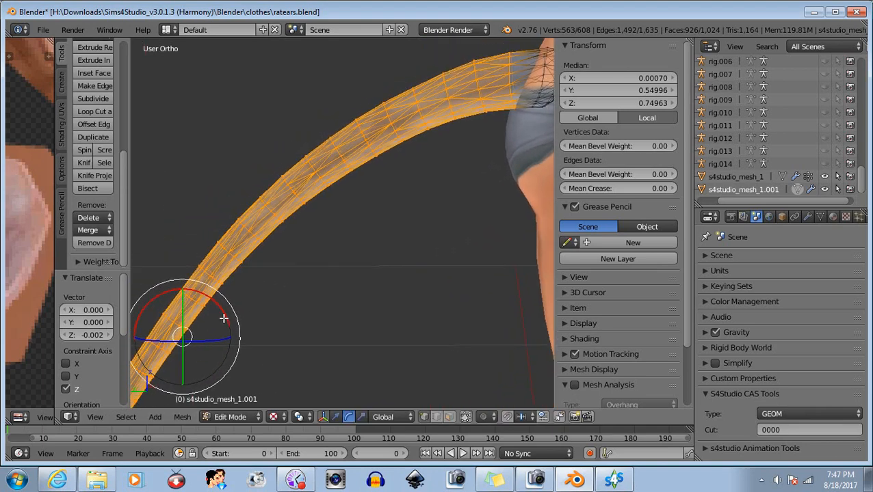
drag(223, 312, 220, 309)
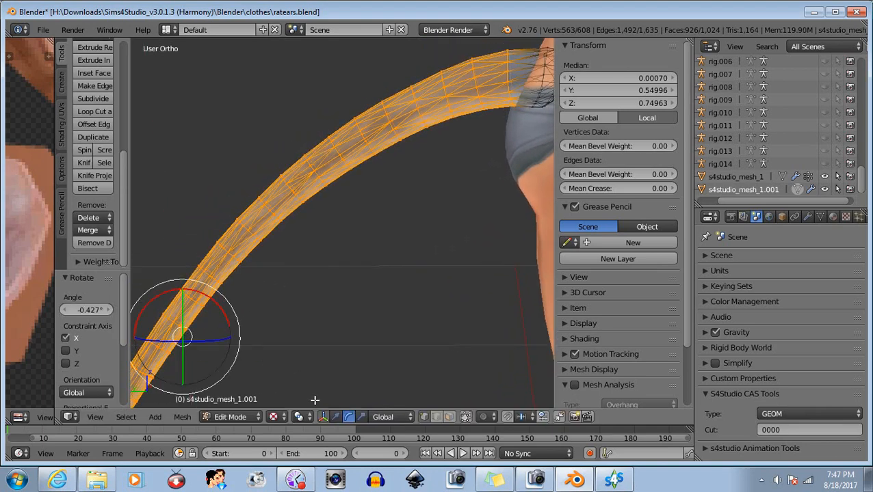
click(335, 417)
scroll(379, 246, down, 3)
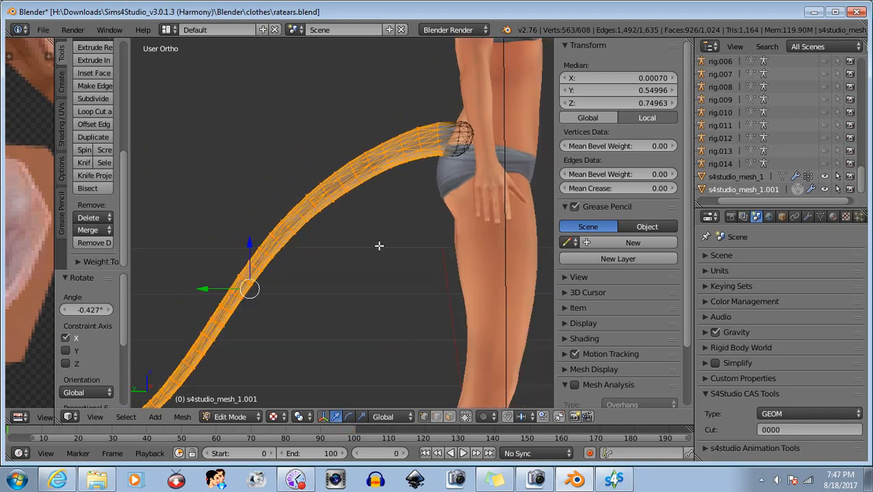
drag(251, 245, 253, 247)
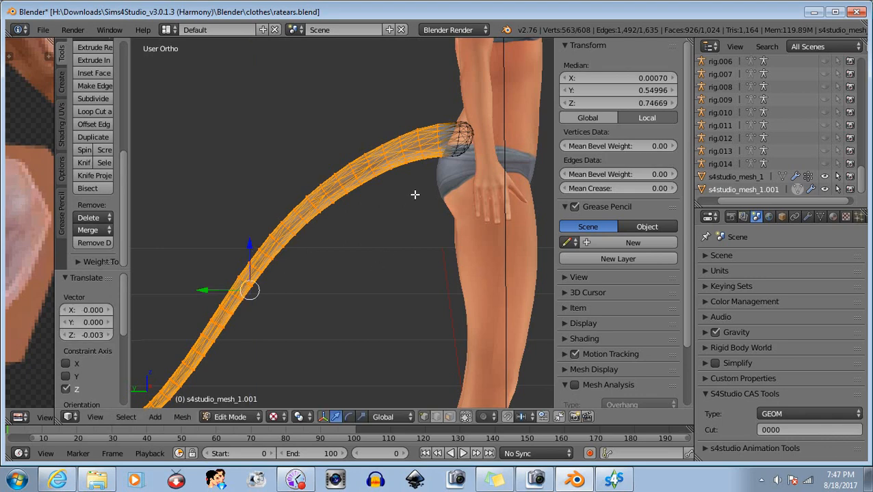
Step: Deselect the next vertex ring near the tail's base and rotate the remaining selection about -0.401° in the left orthographic view
key(b)
drag(470, 107, 432, 177)
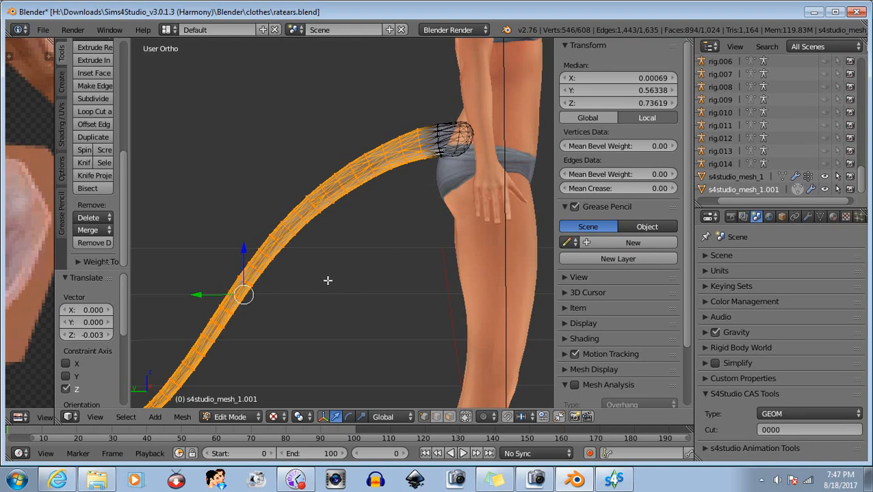
shift+middle_drag(325, 296, 330, 266)
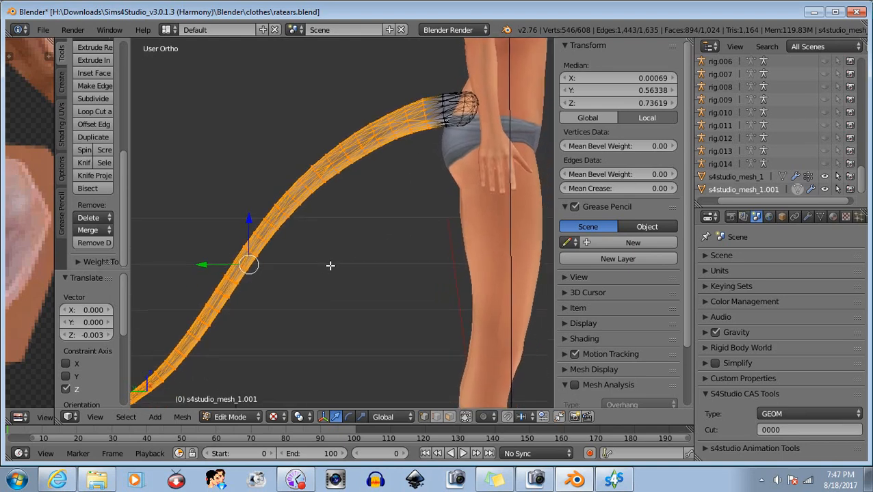
click(349, 417)
click(96, 418)
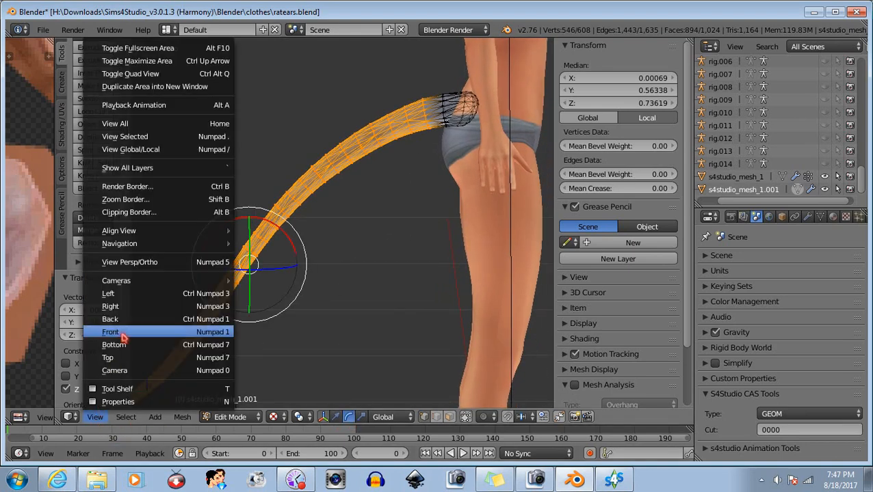
click(127, 295)
scroll(313, 222, up, 1)
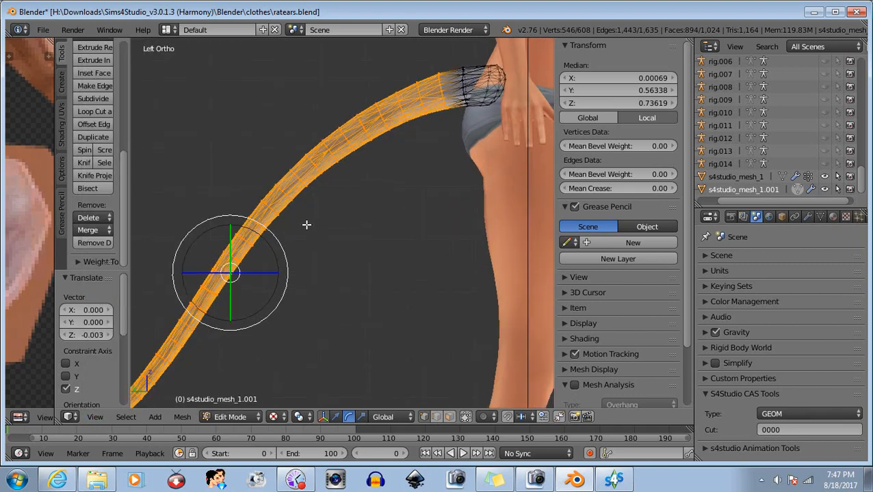
scroll(278, 241, up, 1)
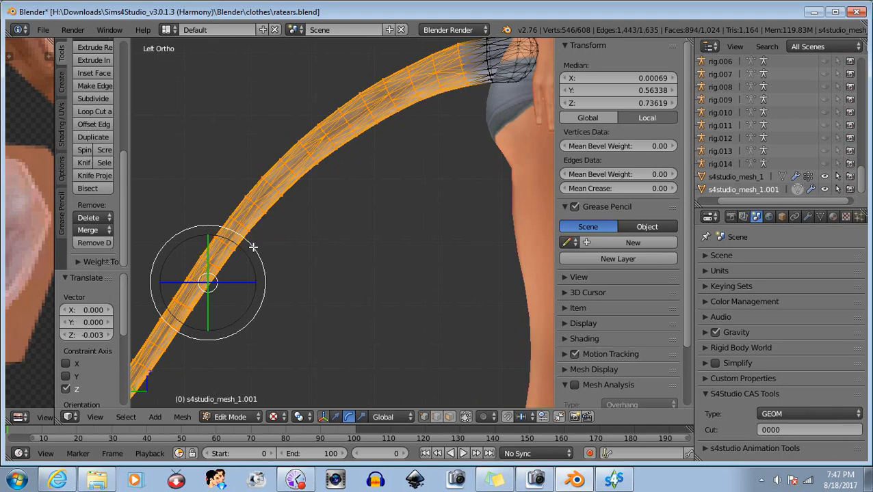
drag(253, 247, 254, 249)
click(336, 417)
scroll(336, 220, down, 1)
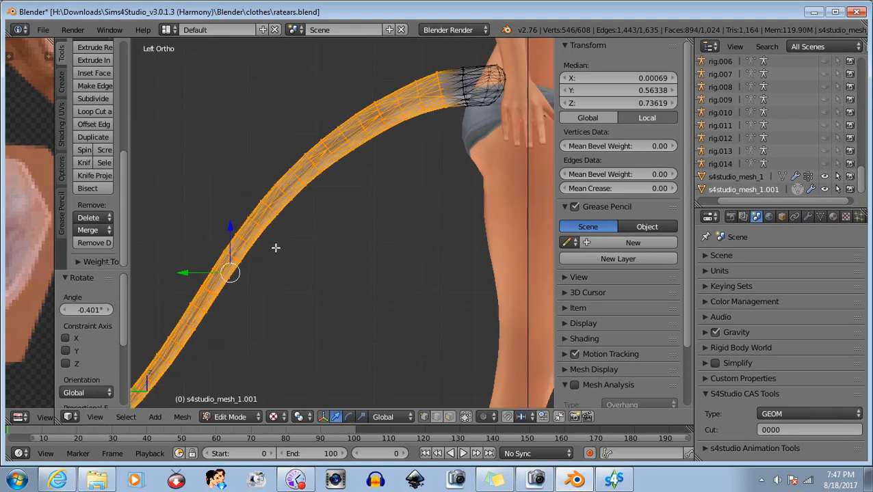
drag(229, 229, 230, 235)
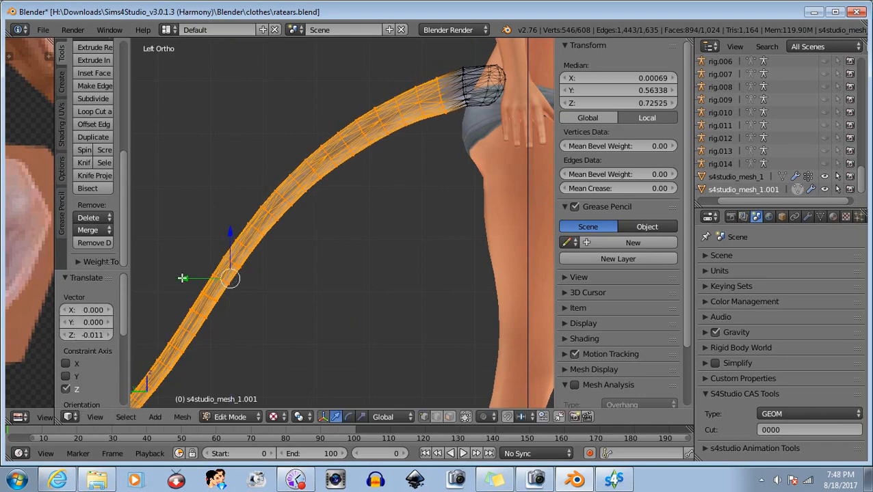
drag(181, 279, 186, 278)
key(ctrl+z)
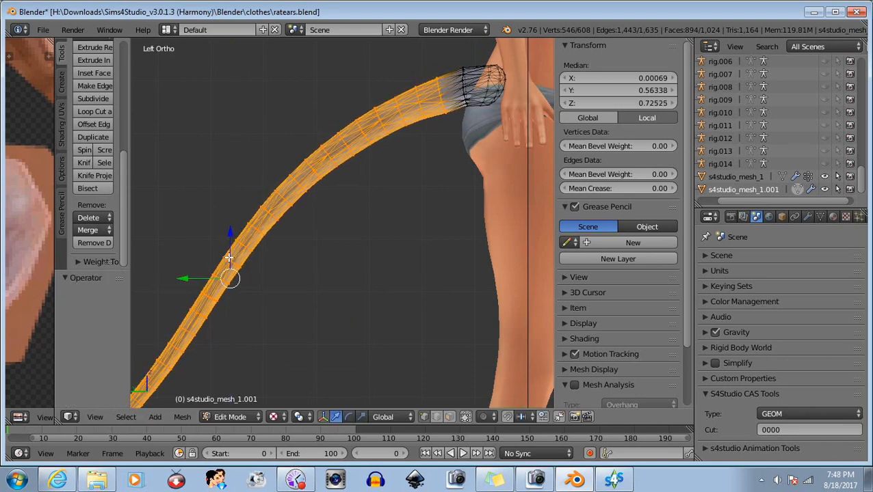
key(ctrl+z)
Step: Lower the selected part of the tail about 0.006 along Z
drag(230, 225, 230, 226)
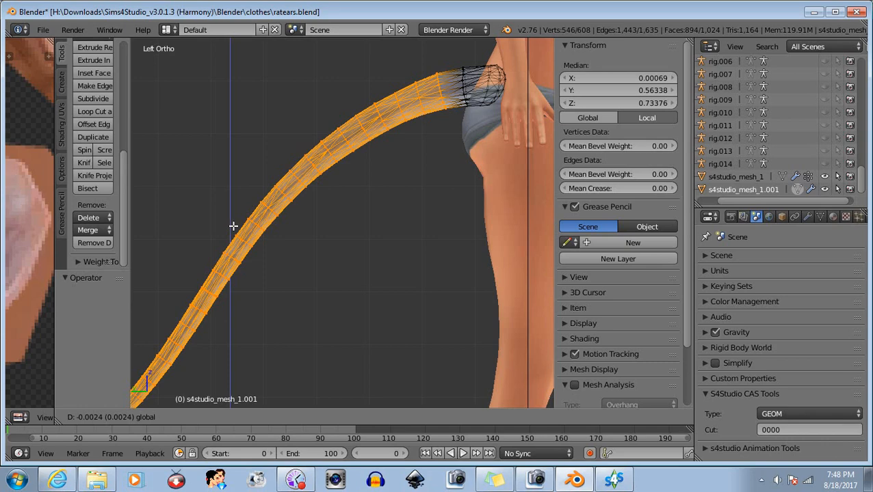
drag(234, 226, 233, 228)
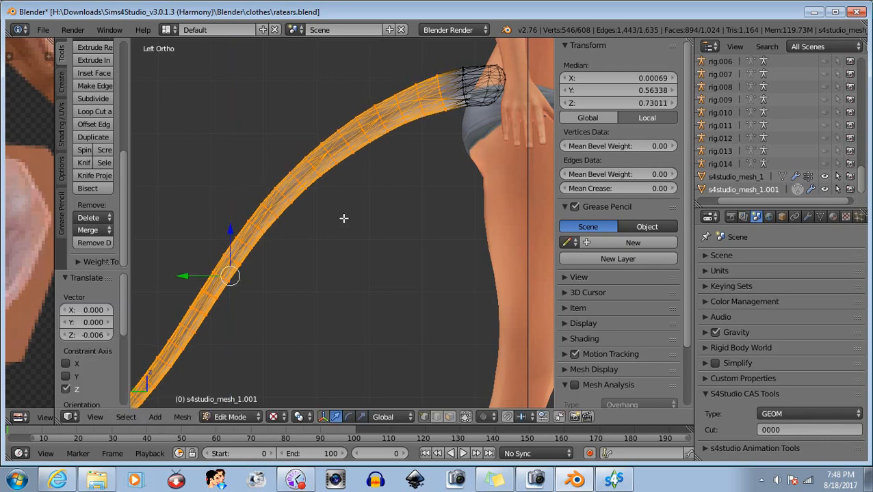
scroll(343, 204, down, 3)
scroll(409, 181, up, 3)
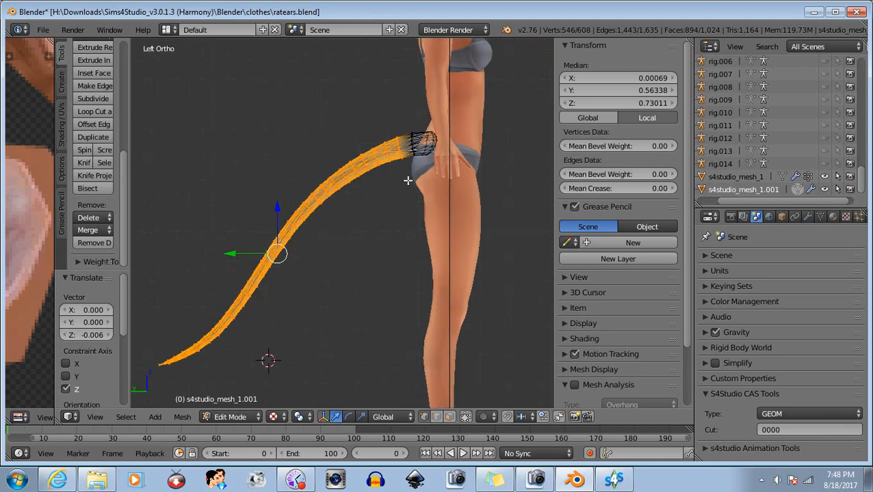
Step: Deselect one more vertex ring at the base side of the tail's selection
scroll(410, 183, up, 2)
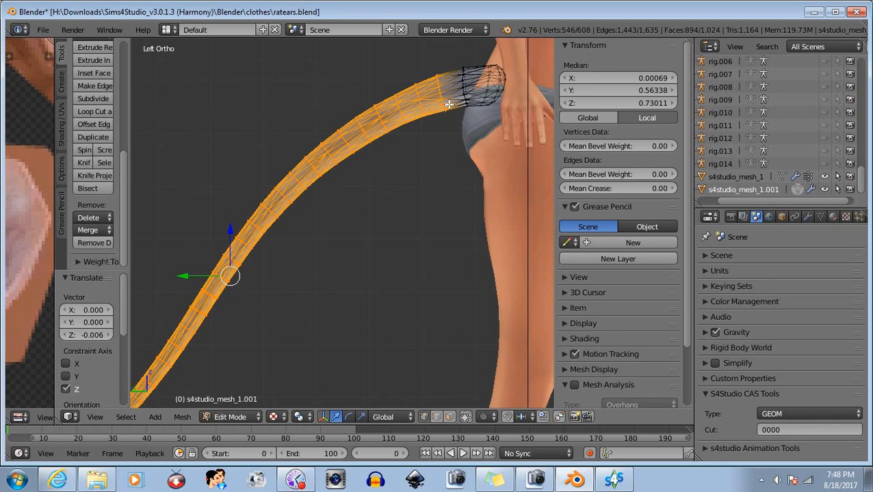
key(b)
middle_drag(435, 57, 475, 121)
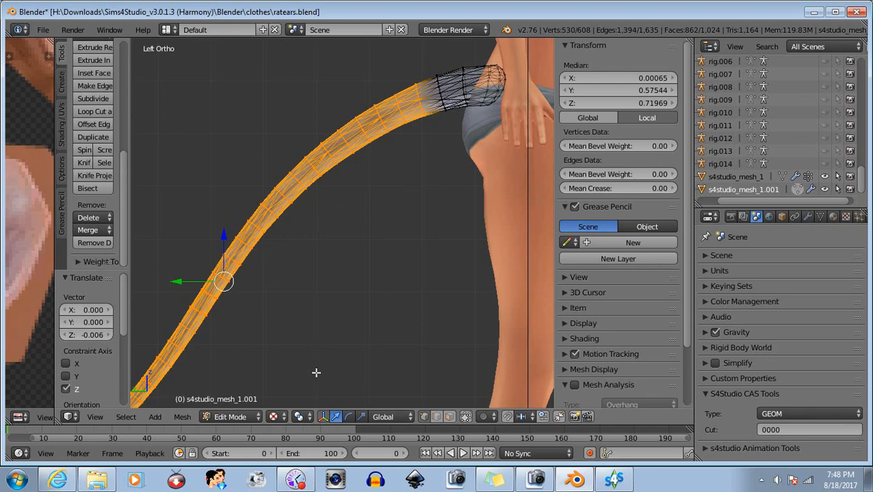
Step: Rotate the remaining tail selection about -0.324° in the left view and lower it about 0.004 along Z
click(349, 416)
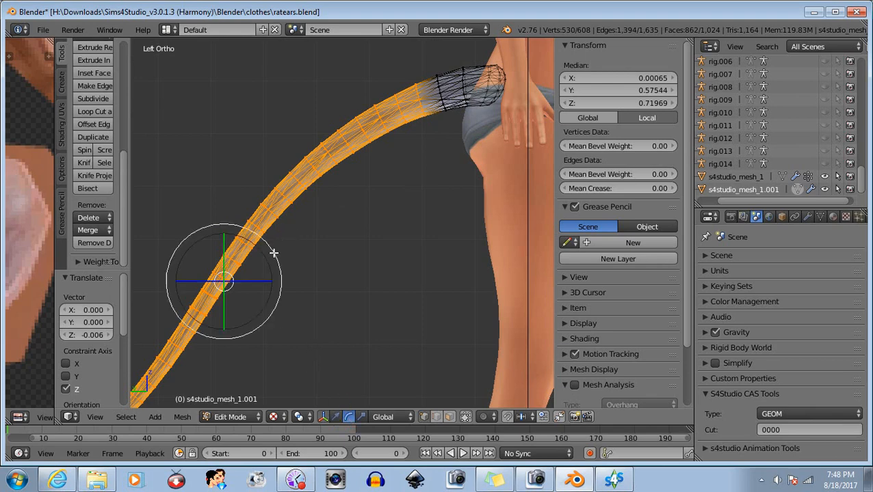
drag(273, 254, 274, 252)
click(335, 418)
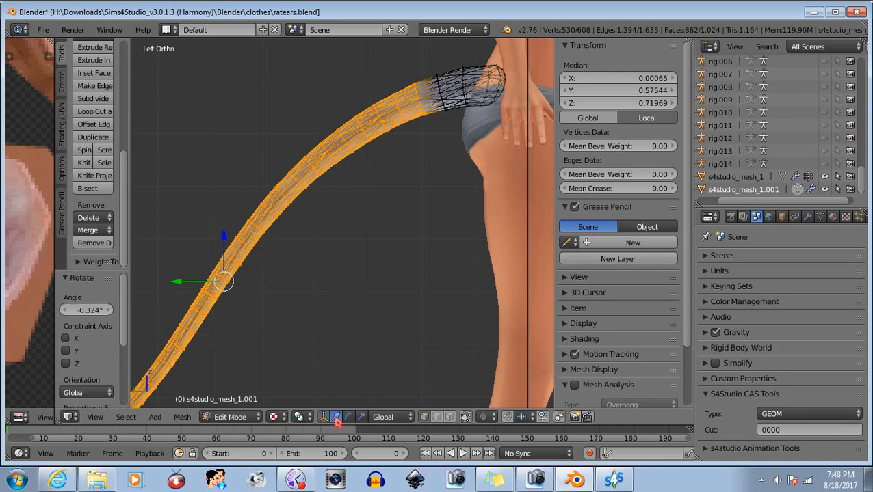
drag(223, 237, 225, 239)
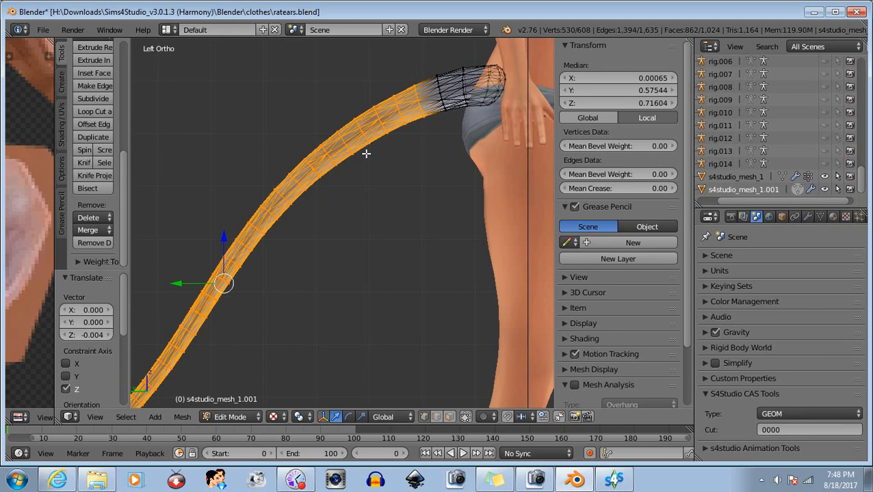
Step: Deselect the next vertex ring at the base side of the tail's selection and rotate the remainder about -0.758° in the left view
key(b)
middle_drag(410, 74, 445, 128)
click(349, 416)
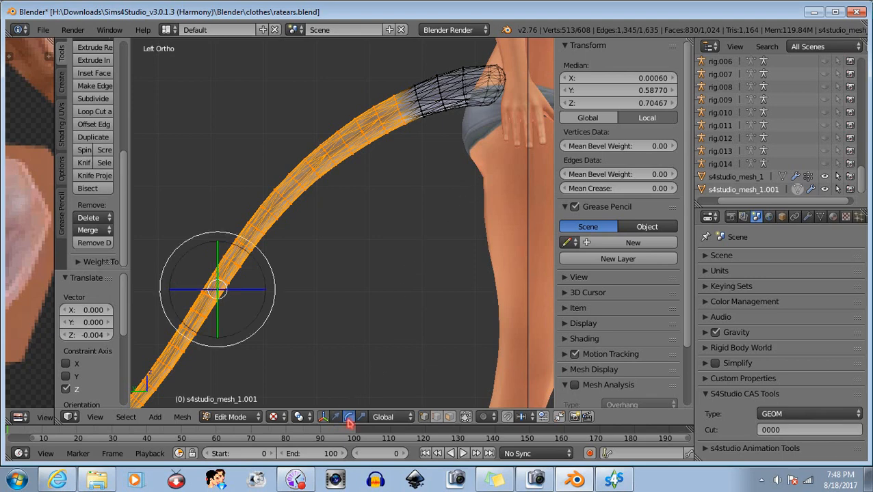
drag(270, 269, 267, 270)
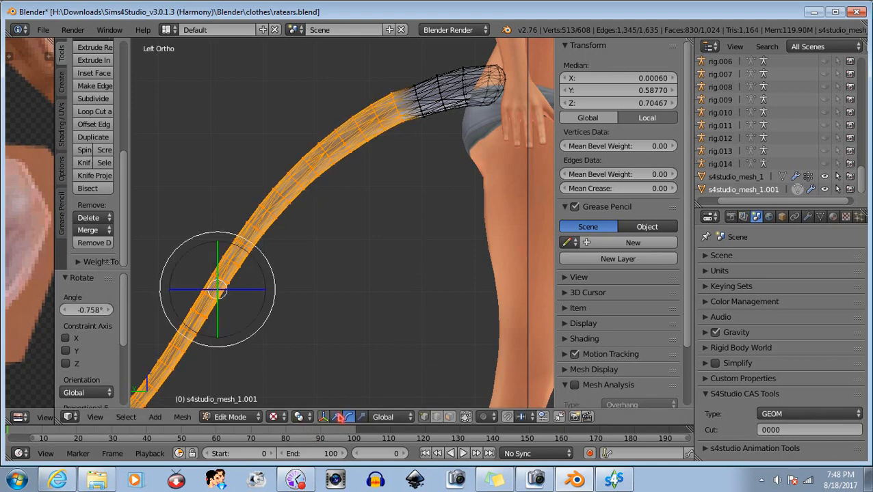
Step: Lower the selected part of the tail about 0.010 along Z
key(g)
key(z)
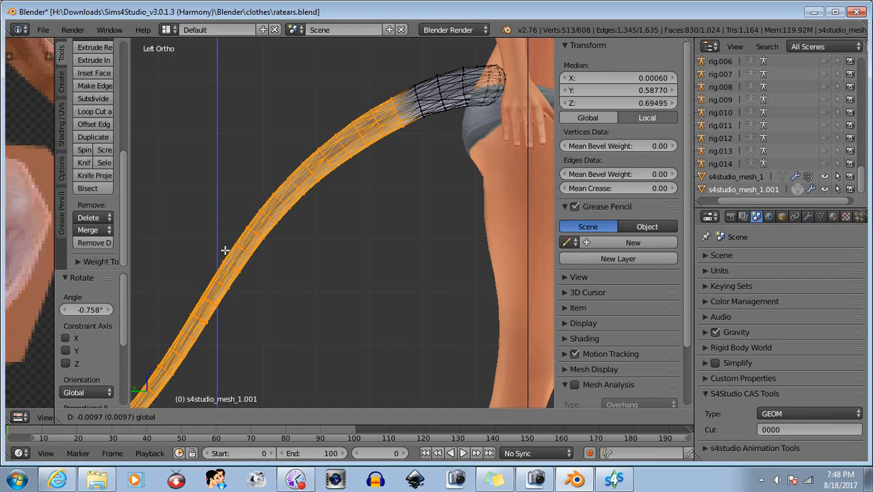
click(225, 250)
Step: Rotate the same tail selection about -0.478° and lower it about 0.001 along Z
click(348, 416)
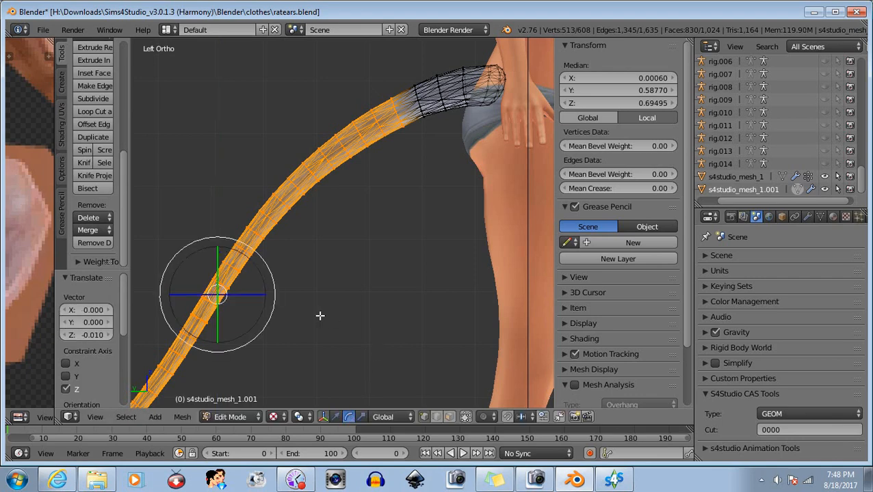
drag(272, 281, 270, 282)
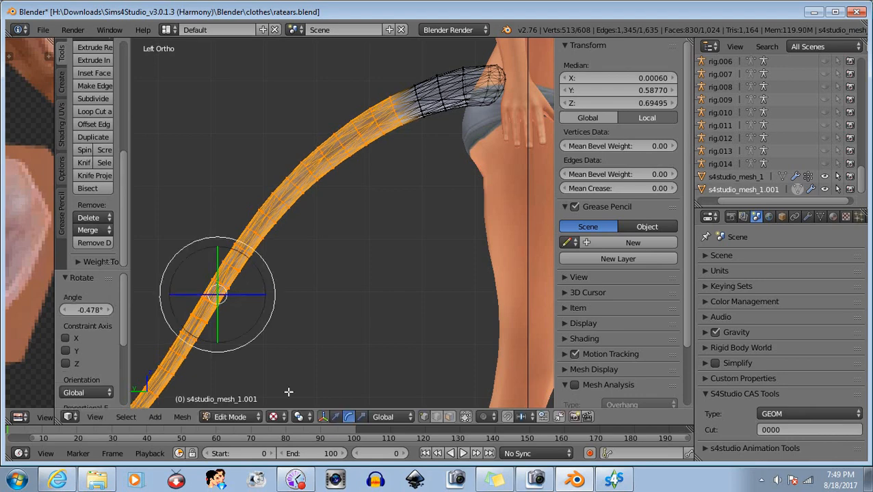
click(335, 416)
drag(217, 249, 220, 249)
Step: Deselect one more vertex ring at the base side and rotate the remaining tail selection about -0.78° in the left view
key(b)
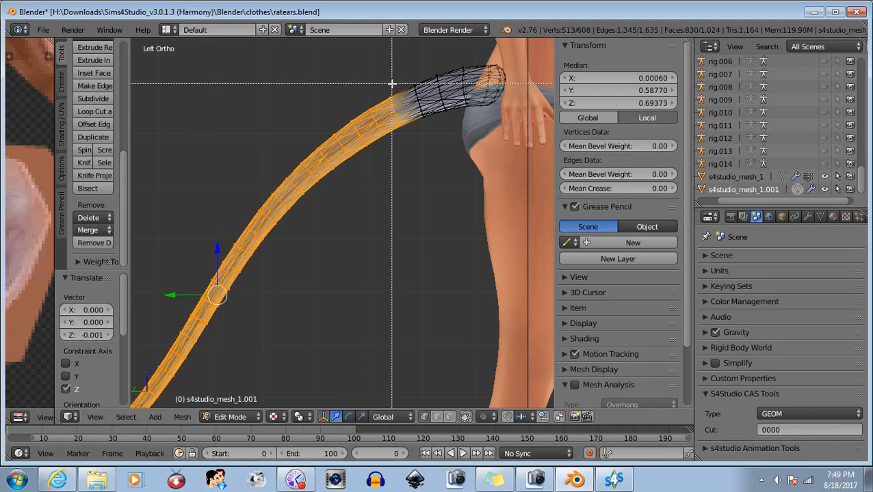
middle_drag(385, 89, 429, 147)
key(b)
click(347, 416)
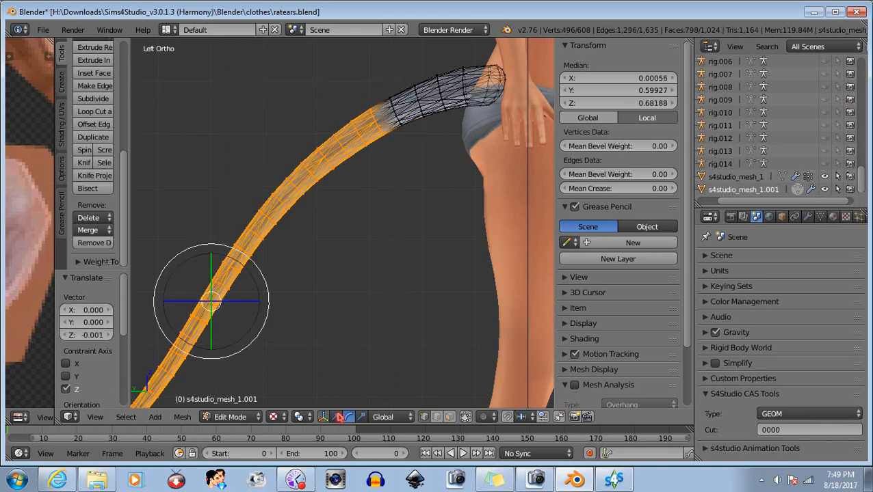
drag(267, 288, 266, 288)
click(266, 287)
Step: Lower the tail selection about 0.010 along Z and rotate it about -1.1°
click(336, 416)
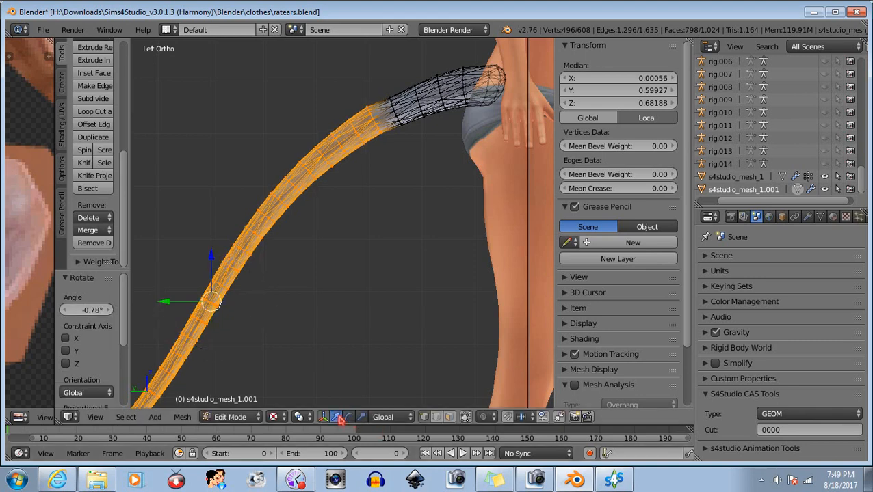
drag(211, 257, 216, 262)
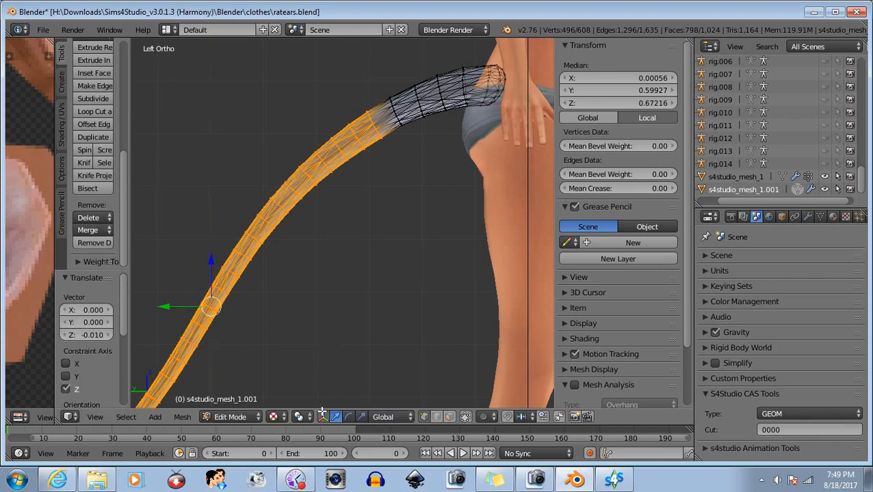
shift+click(348, 416)
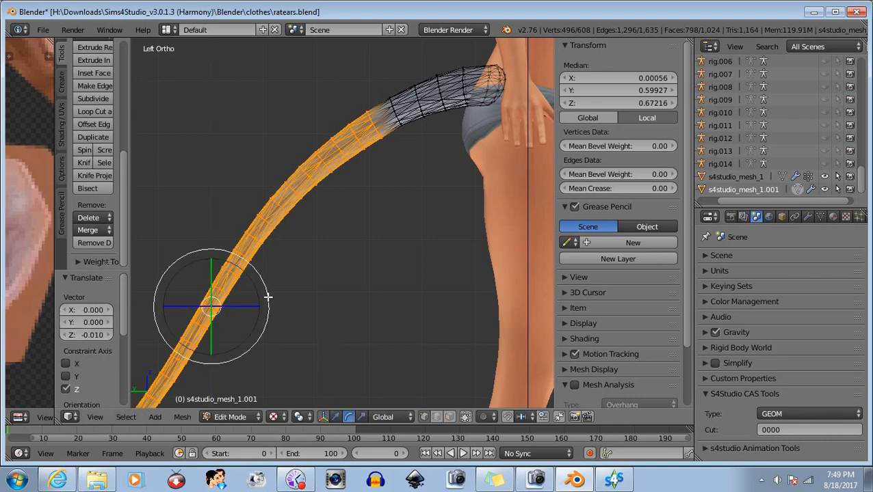
drag(267, 297, 264, 296)
Step: Move the selected tail part about -0.010 along Z and -0.005 along Y
click(334, 417)
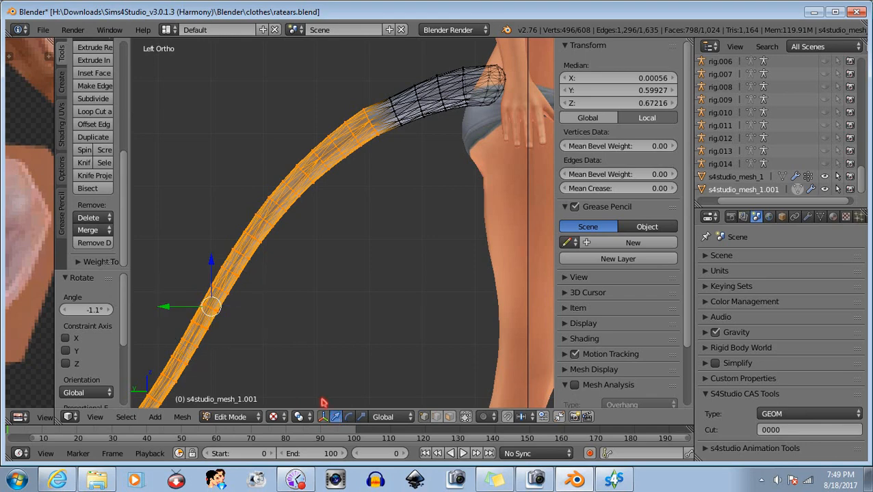
drag(211, 264, 216, 271)
drag(167, 312, 172, 313)
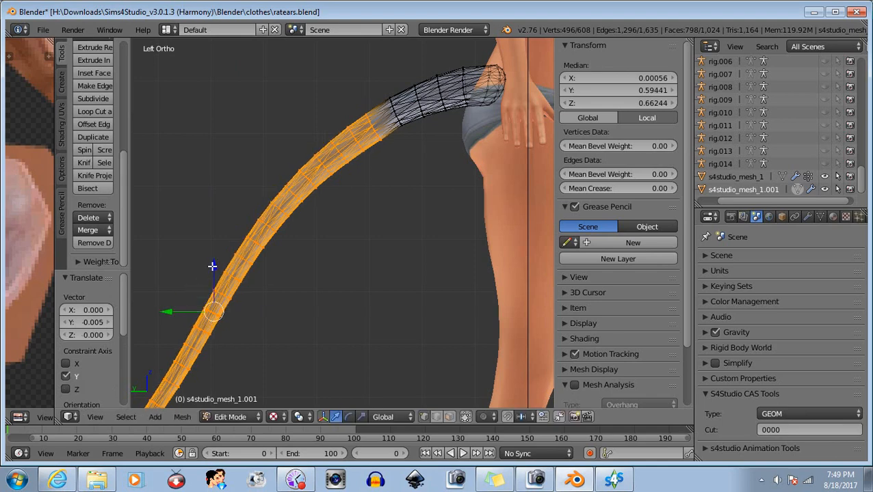
Step: Raise the tail selection along Z in two small moves of about 0.002 each
drag(213, 266, 209, 265)
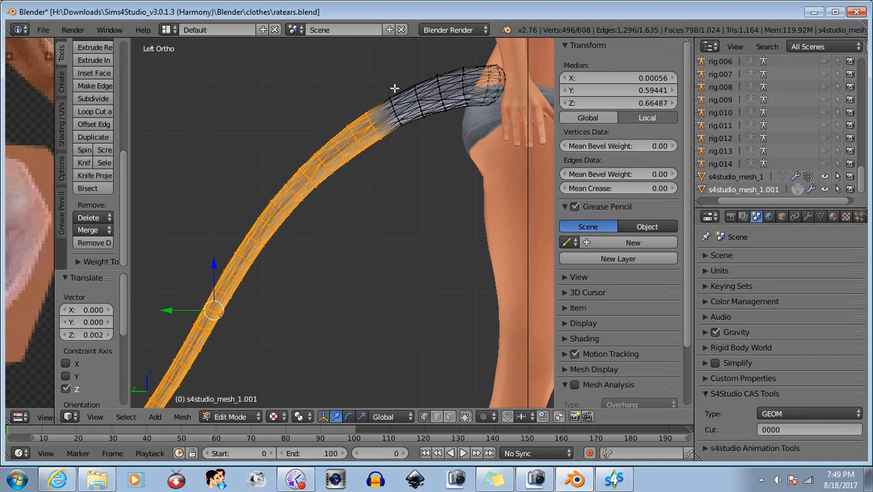
key(b)
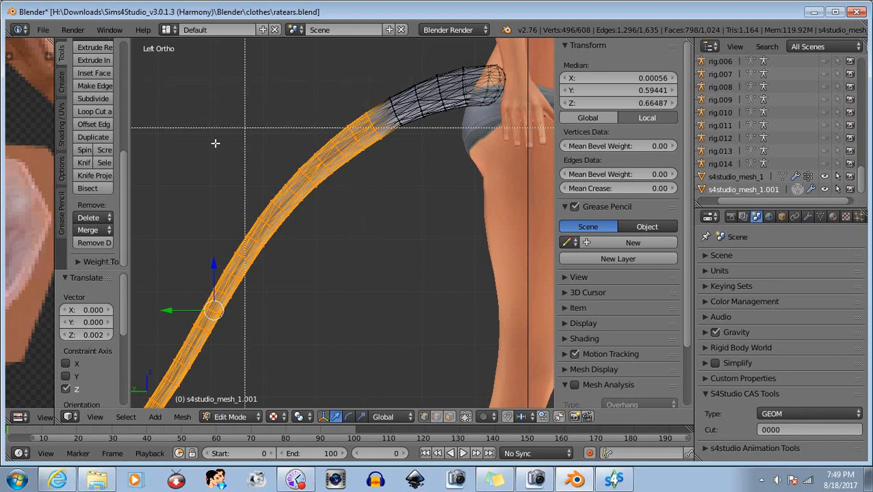
key(Escape)
key(g)
key(z)
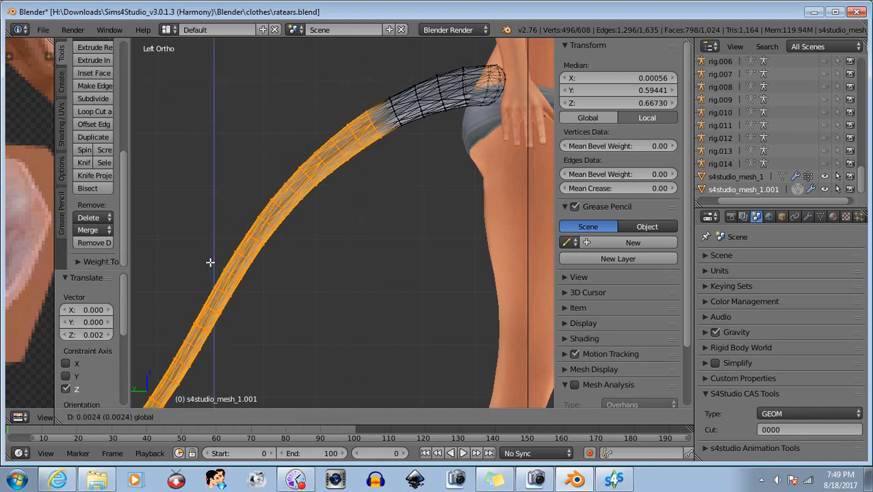
click(209, 262)
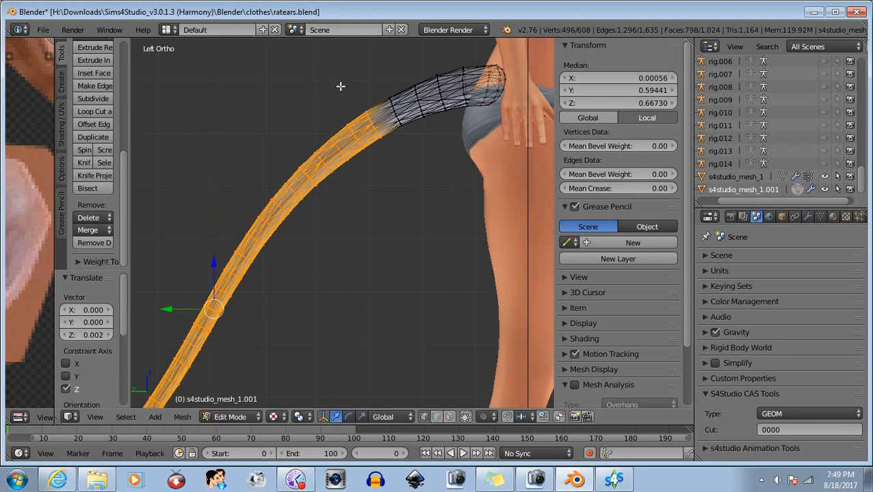
Step: Add the next two vertex rings toward the tail's base to the selection and move it about -0.004 along Y and 0.001 along Z
key(b)
drag(334, 79, 428, 177)
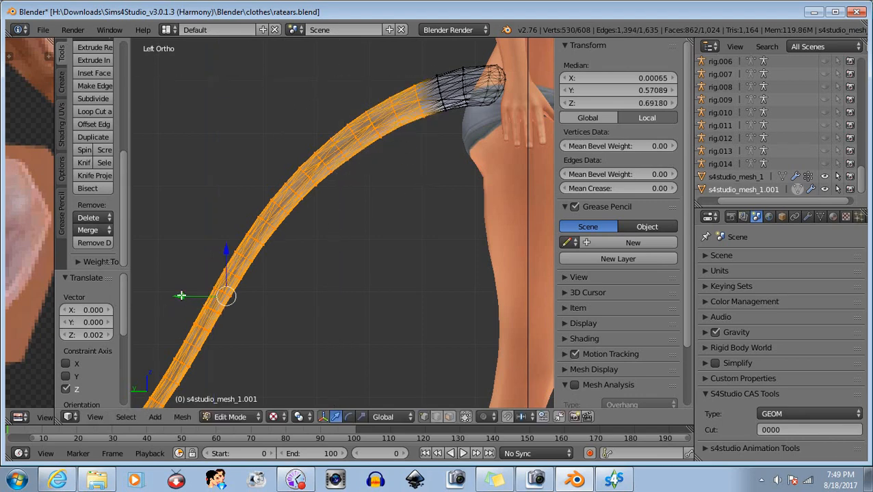
drag(181, 295, 181, 294)
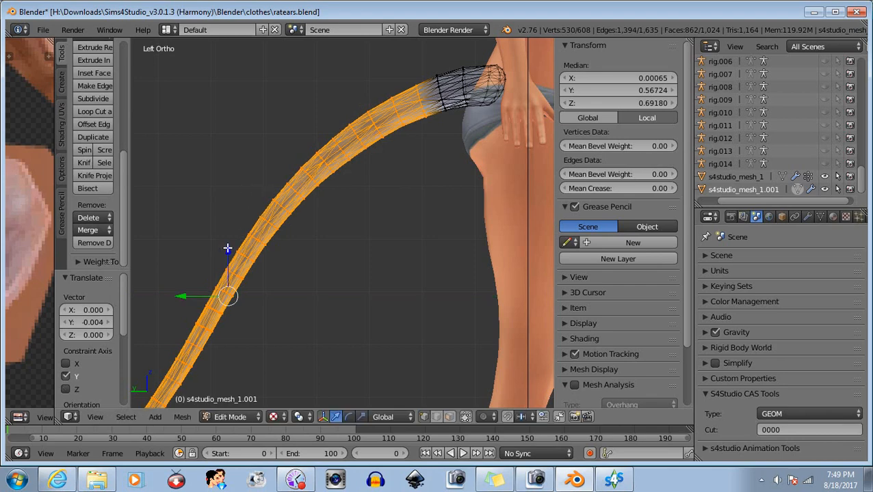
drag(227, 249, 225, 246)
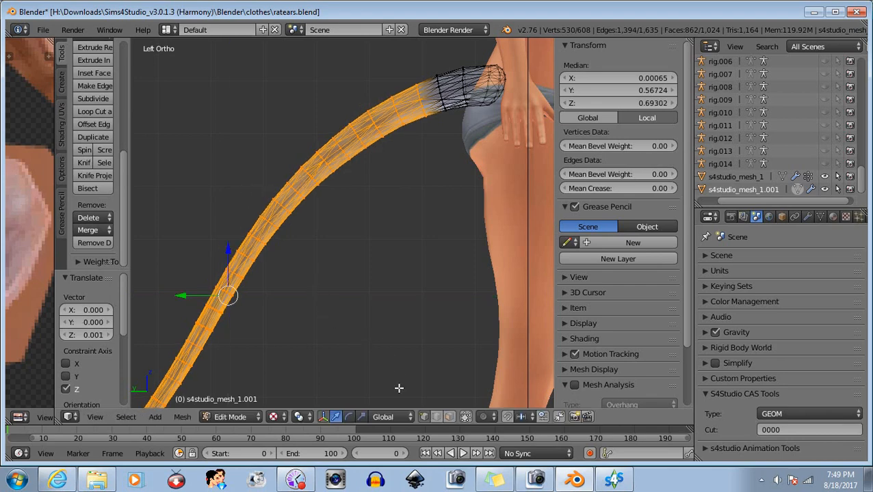
Step: Rotate the enlarged tail selection about -0.555° and move it about -0.005 along Z and -0.004 along Y
click(348, 417)
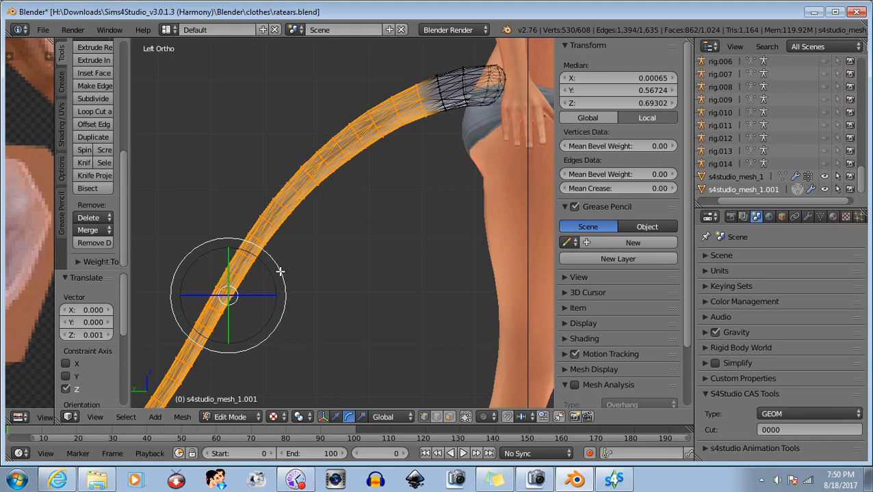
drag(279, 272, 279, 270)
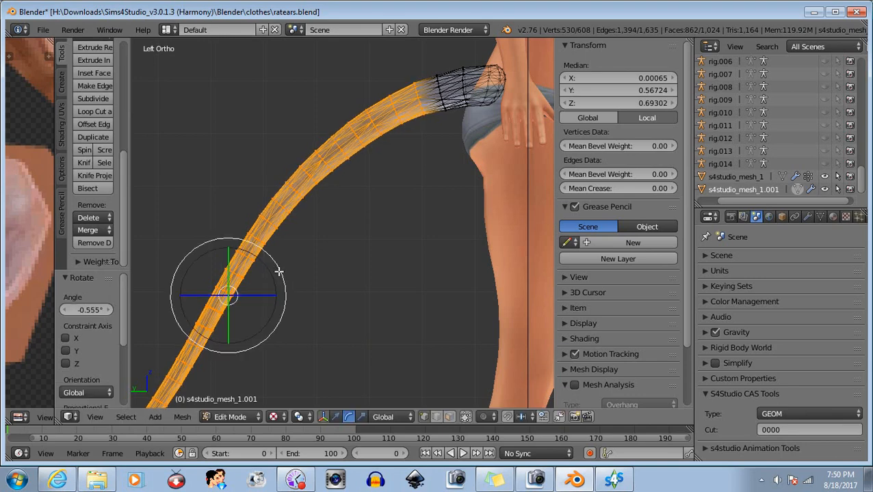
click(336, 417)
drag(226, 252, 230, 255)
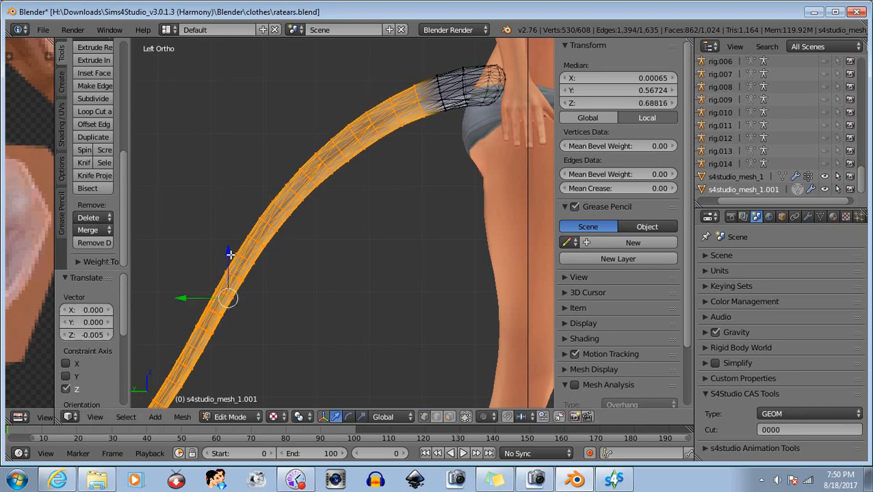
drag(182, 299, 183, 299)
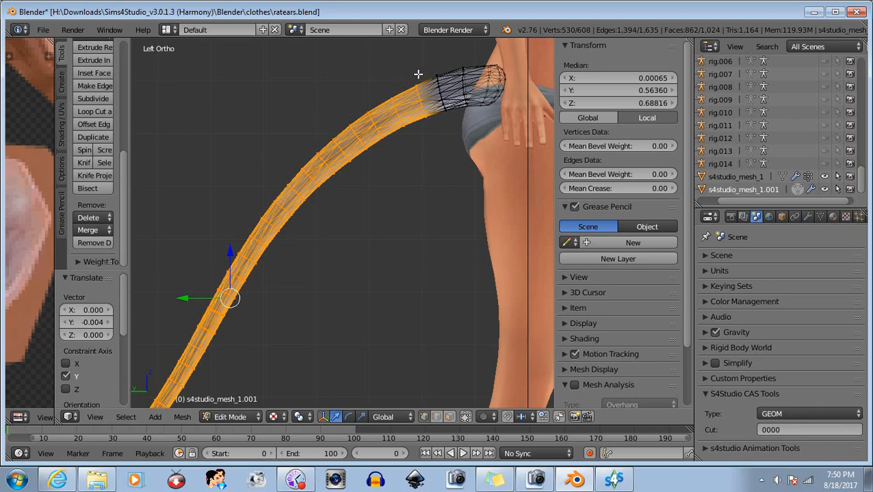
Step: Add one more vertex ring toward the tail's base to the selection and rotate it about -0.375°
key(b)
drag(403, 72, 451, 163)
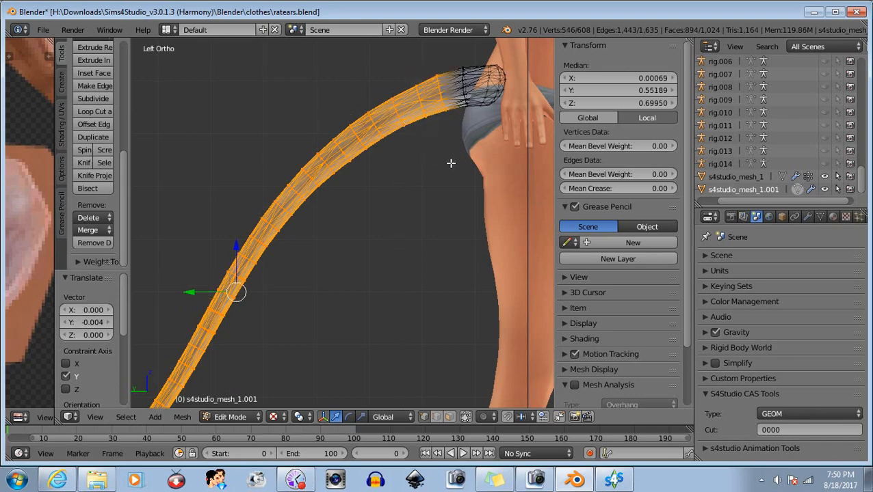
click(349, 417)
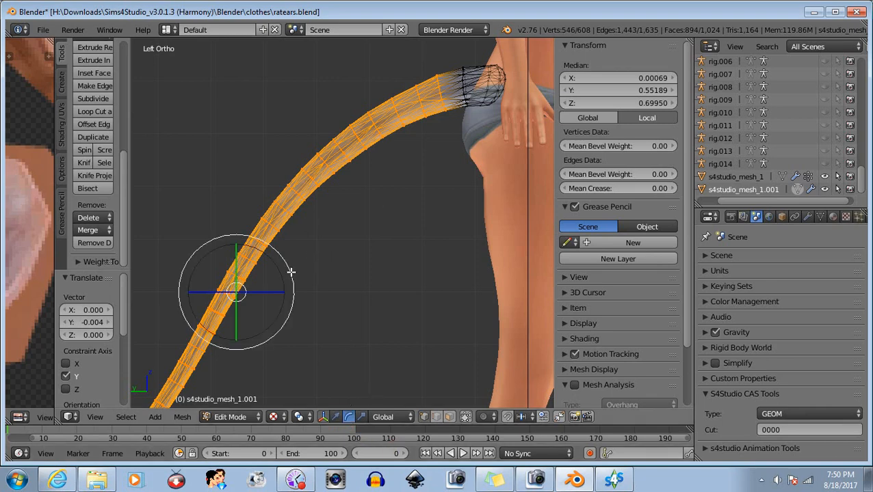
drag(290, 272, 291, 272)
Step: Move the tail selection about -0.005 along both Z and Y and rotate it about -0.218°
click(335, 416)
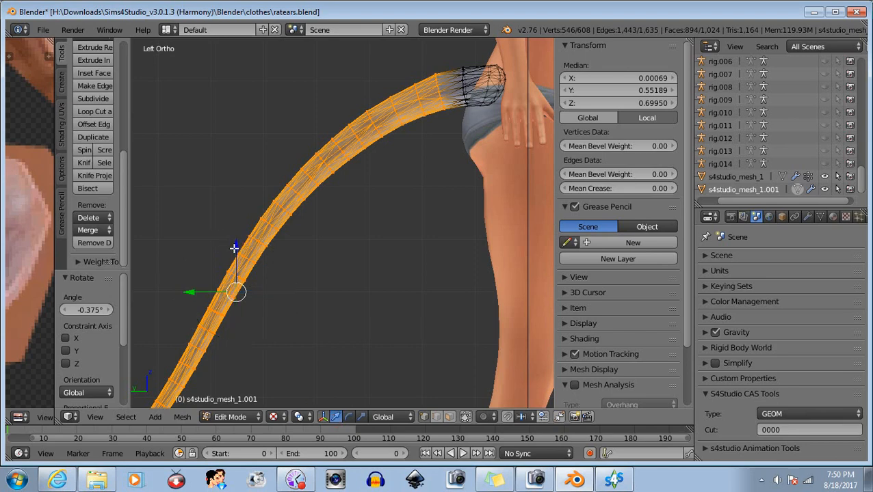
drag(235, 249, 234, 252)
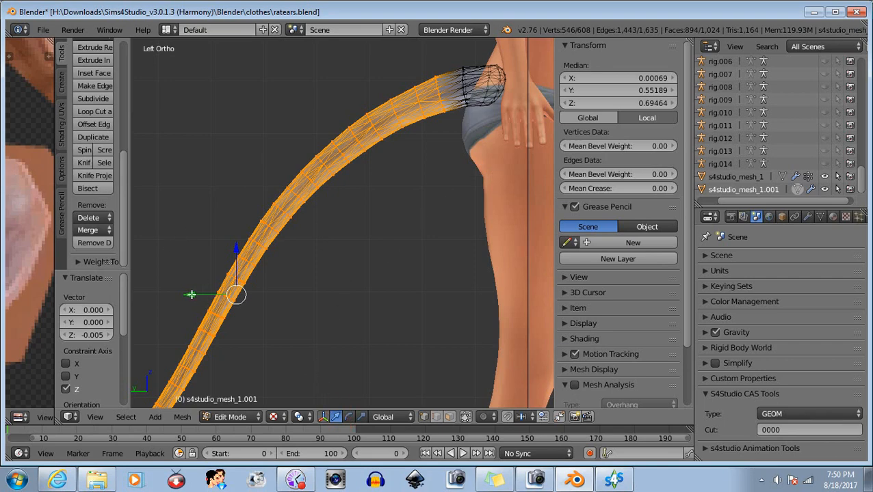
drag(192, 295, 193, 295)
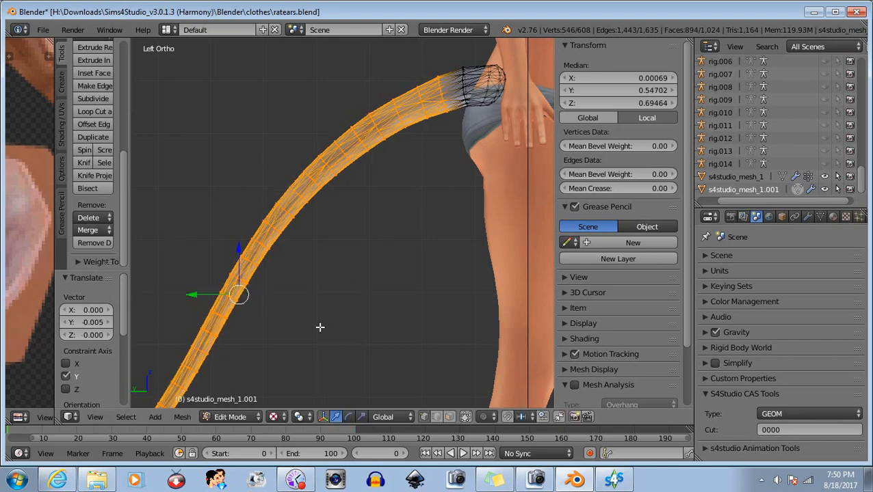
click(349, 416)
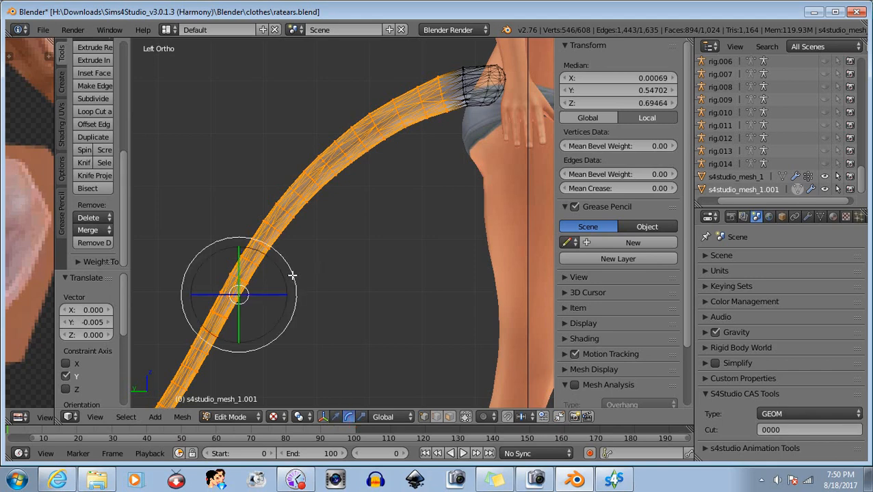
drag(292, 275, 291, 277)
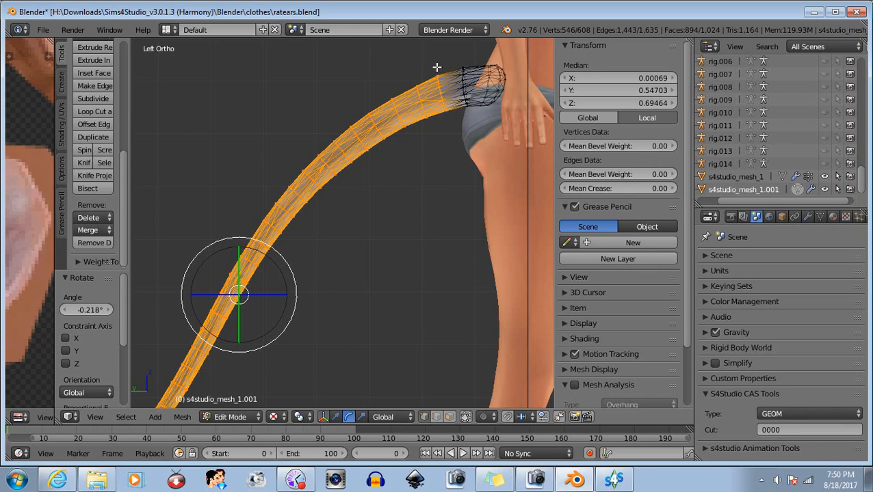
Step: Deselect the vertex ring nearest the base from the tail selection and rotate the remainder about -0.596°
key(b)
middle_drag(434, 59, 468, 126)
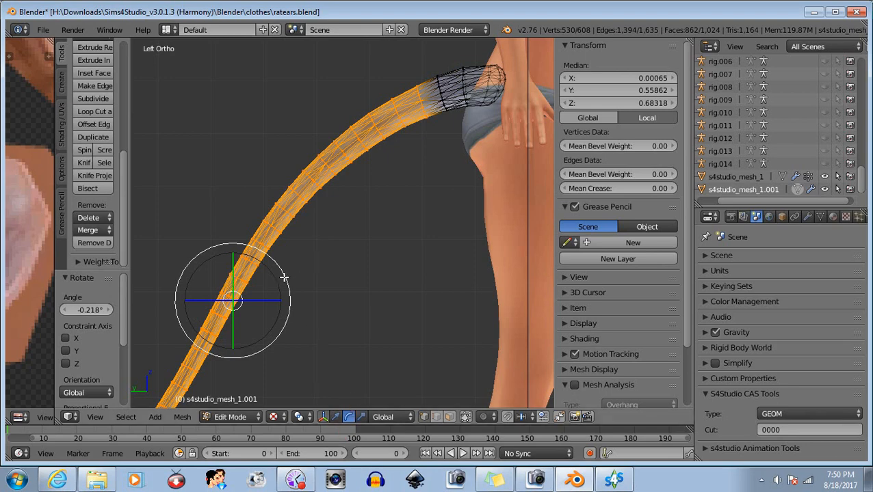
drag(284, 274, 283, 286)
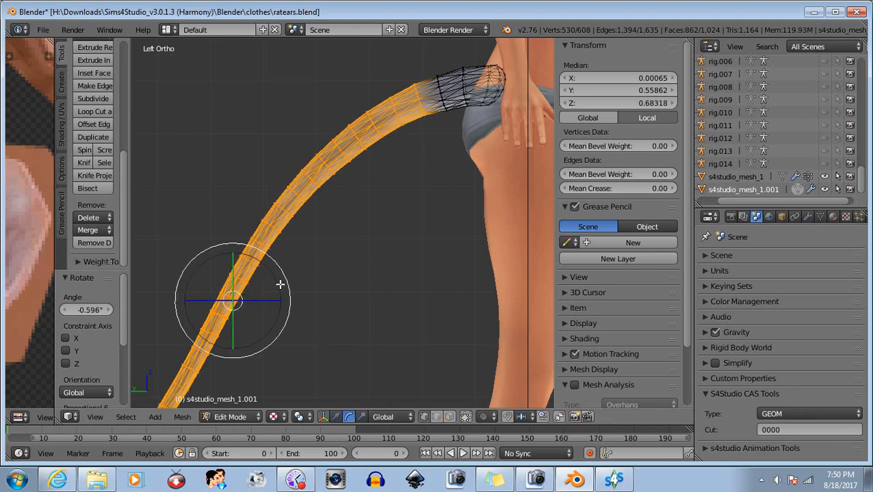
Step: Move the remaining tail selection about -0.006 along Z and -0.004 along Y
click(335, 418)
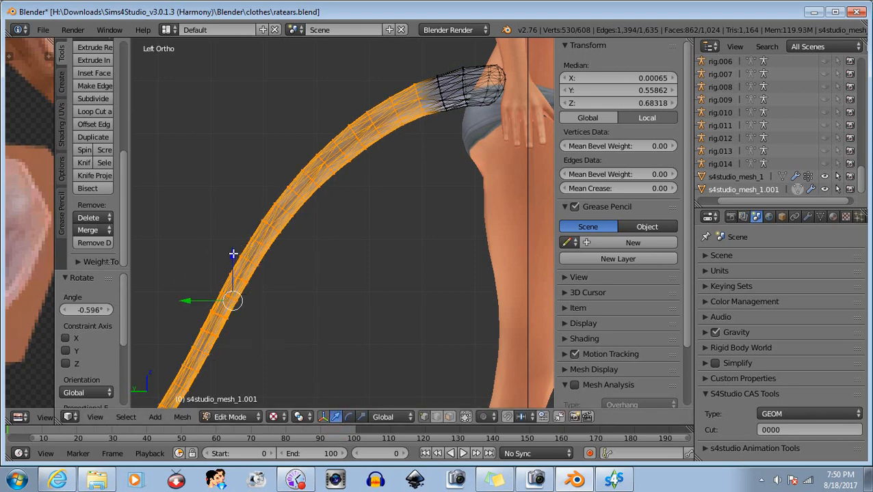
drag(233, 256, 236, 259)
drag(187, 304, 191, 303)
Step: Rotate the selected tail part about -0.805° in the left view
shift+click(349, 416)
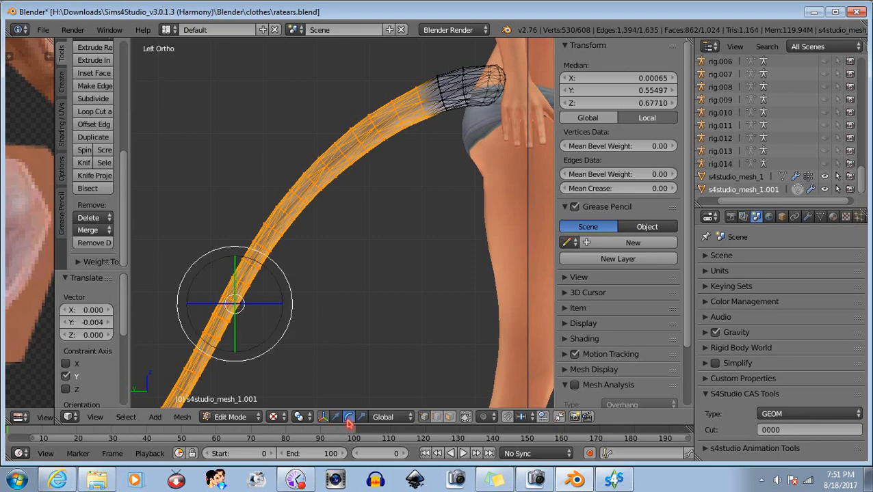
drag(289, 290, 288, 287)
click(335, 416)
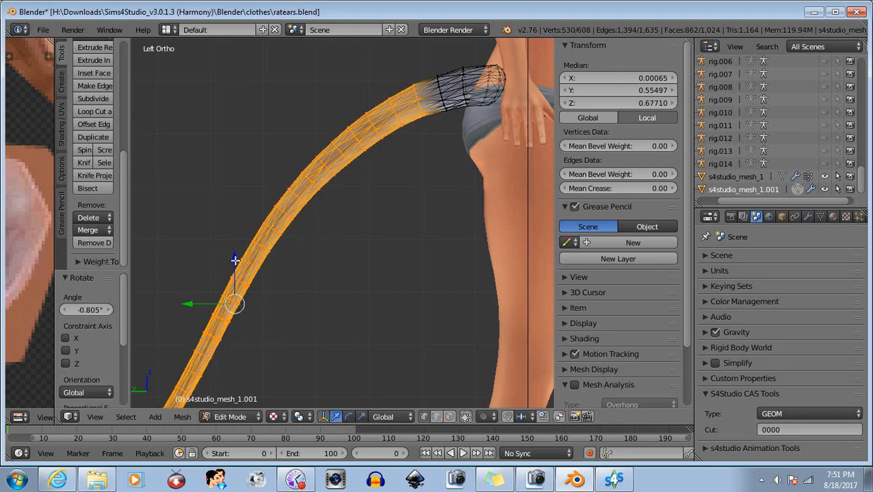
Step: Move the tail selection about -0.005 along both Z and Y and rotate it about -1.009°
drag(236, 270, 235, 263)
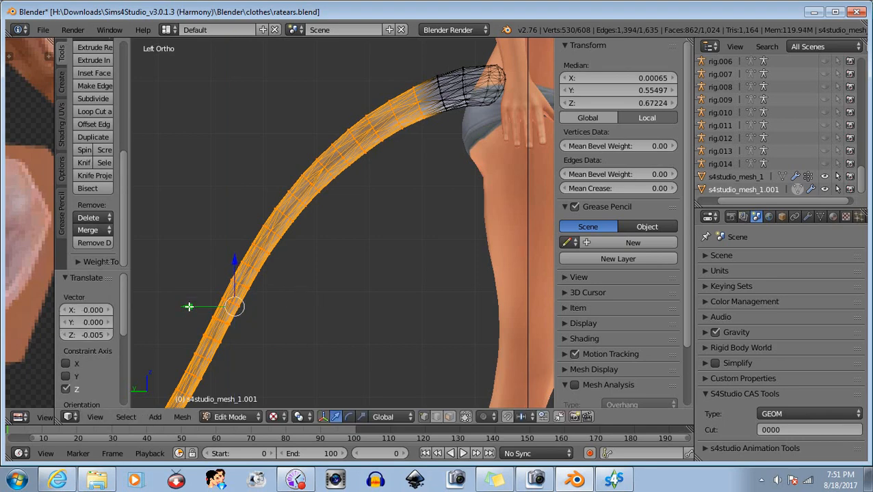
drag(189, 307, 189, 307)
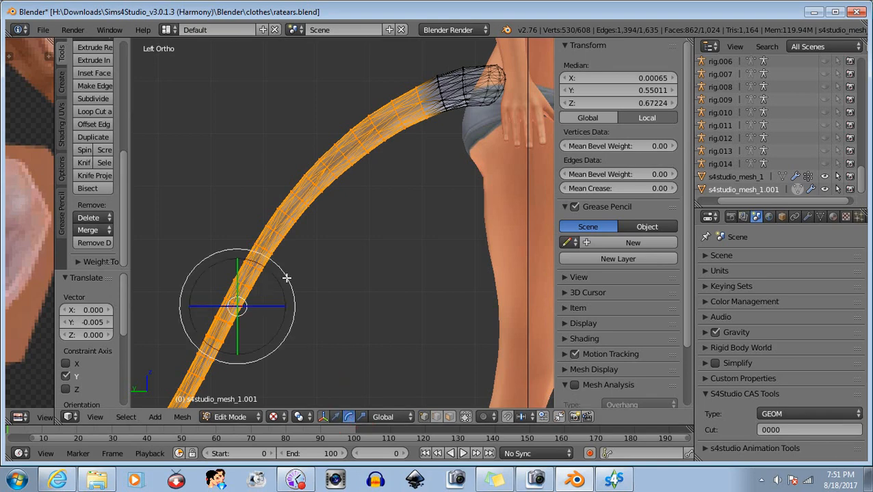
key(r)
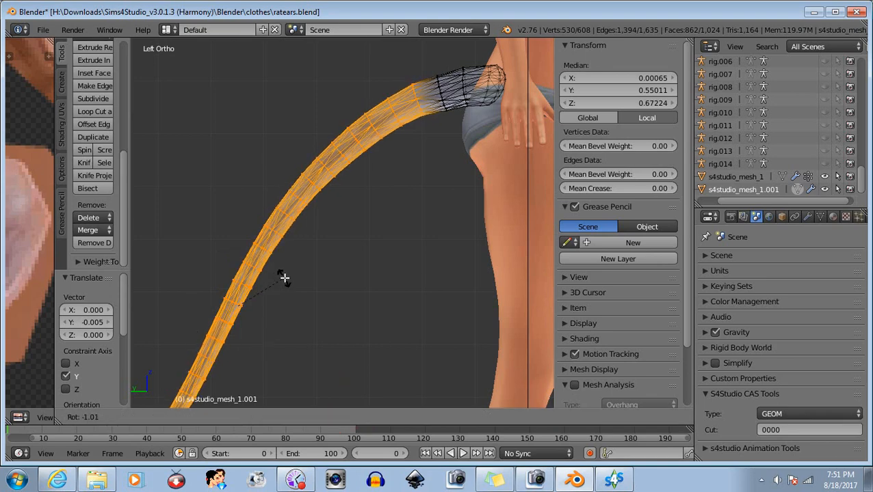
click(285, 279)
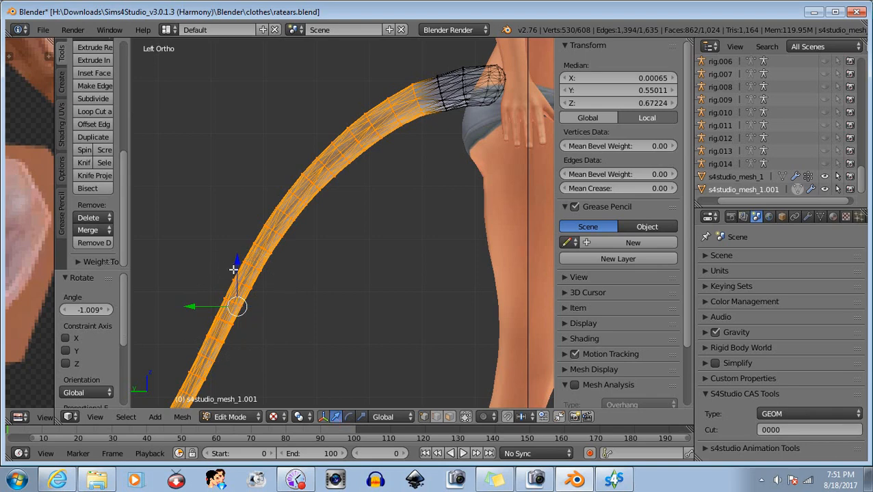
Step: Move the tail selection about -0.009 along Z
key(g)
key(z)
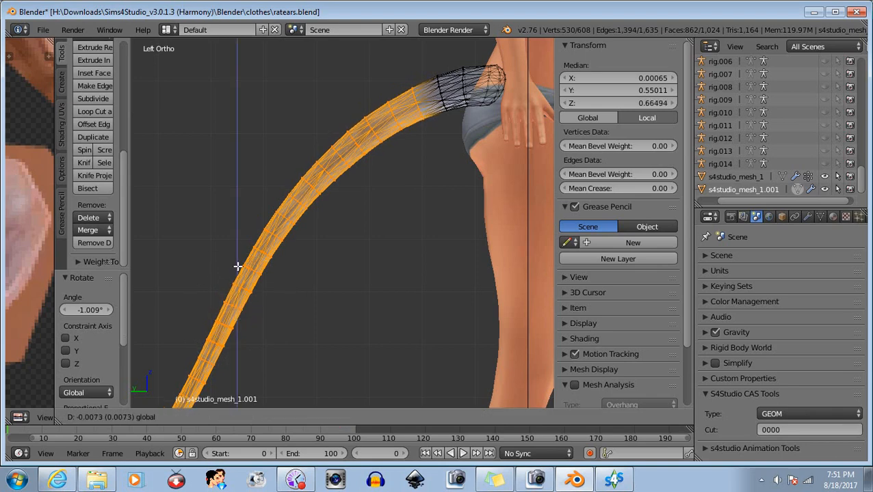
click(240, 267)
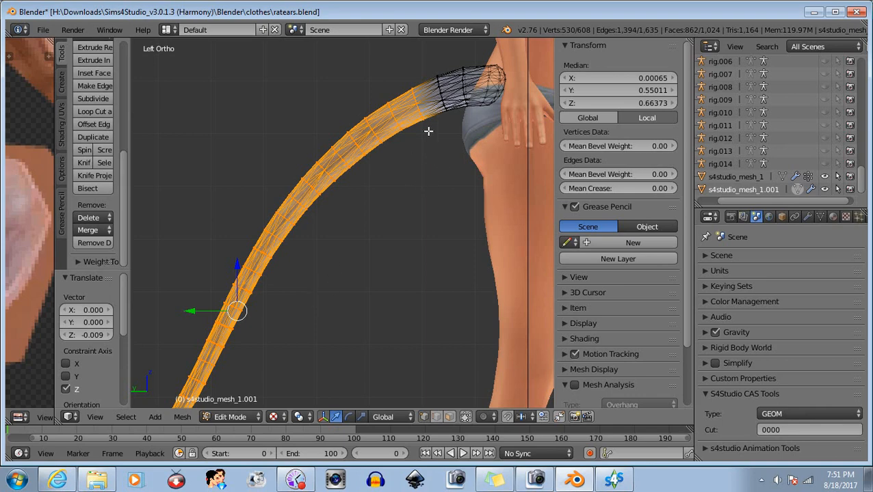
key(b)
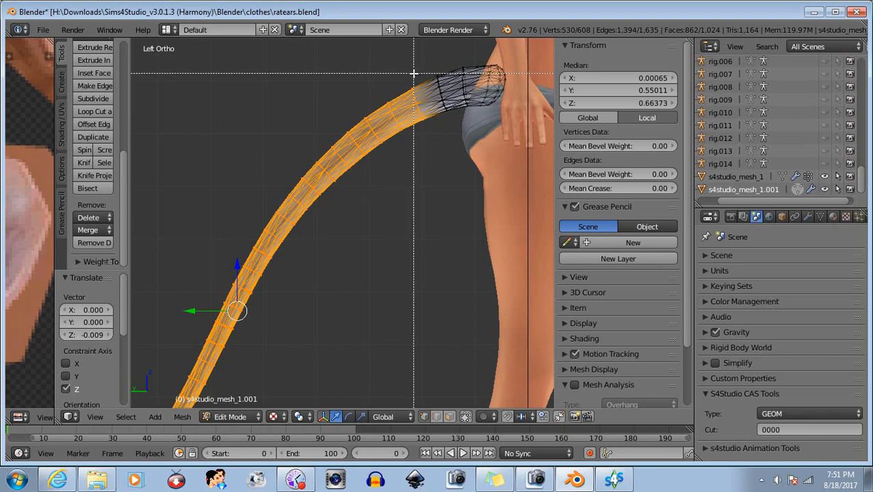
drag(407, 80, 441, 127)
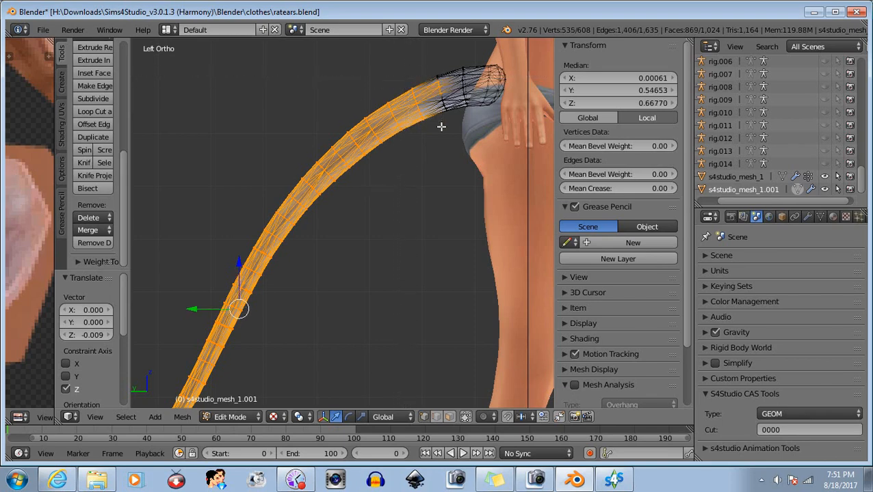
key(ctrl+z)
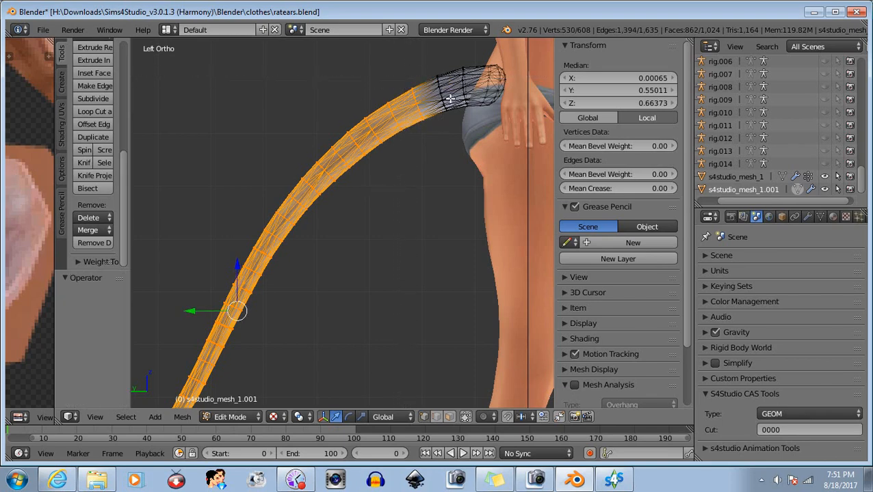
Step: Deselect the vertex ring nearest the base from the tail selection
key(b)
drag(405, 75, 449, 124)
middle_drag(449, 124, 450, 124)
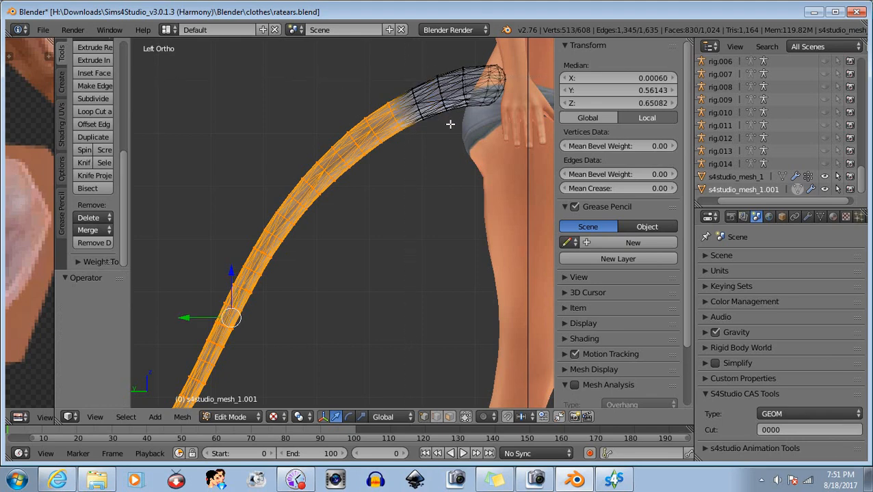
Step: Rotate the remaining tail selection about -1.317° and move it about -0.012 along Y and -0.011 along Z
click(349, 416)
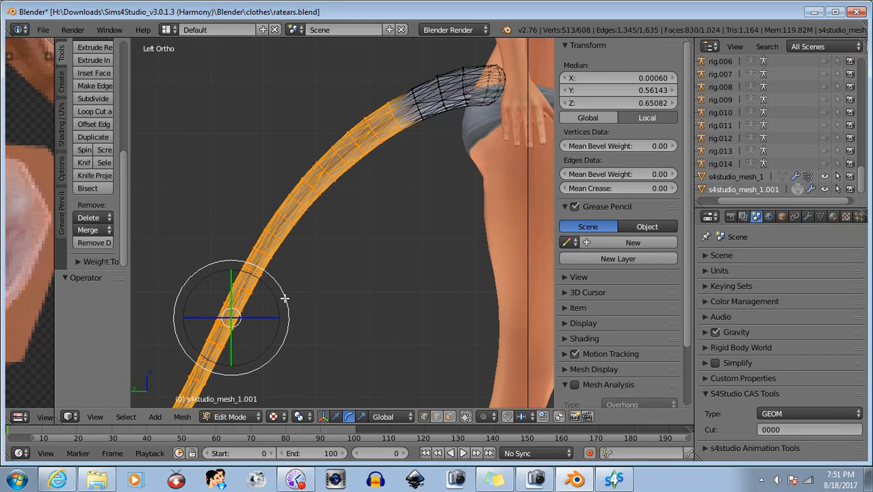
drag(285, 298, 282, 299)
click(335, 417)
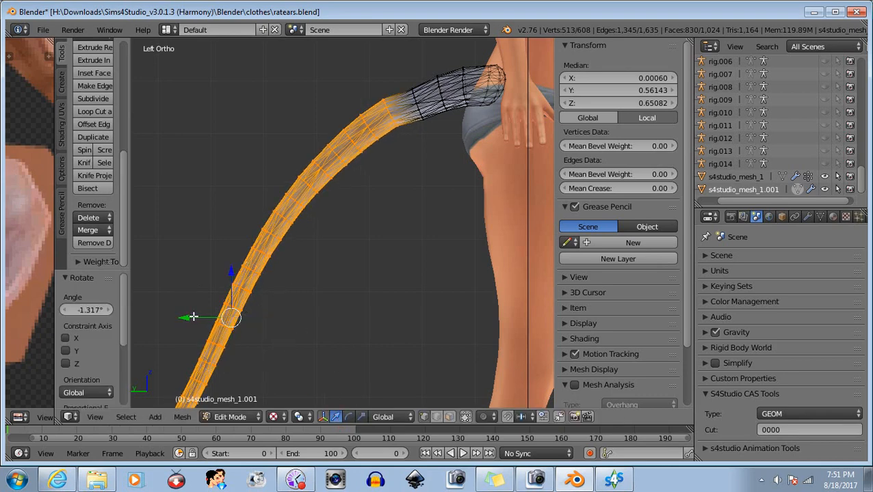
drag(186, 319, 196, 319)
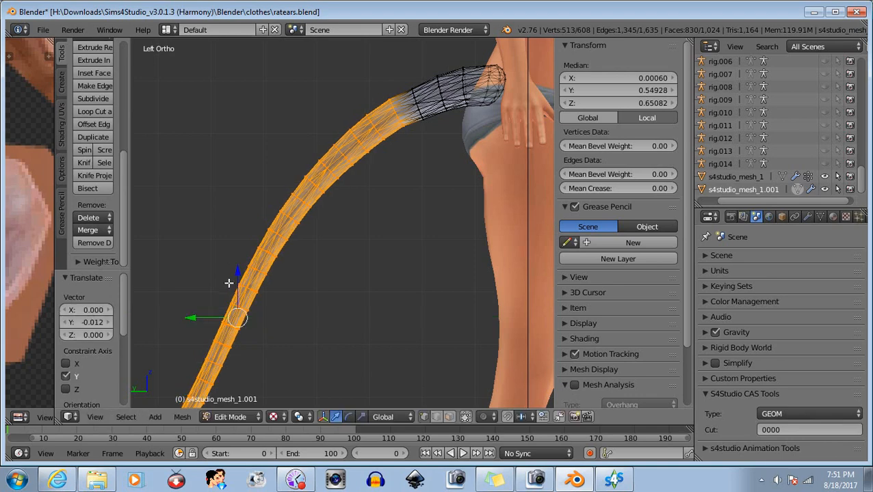
drag(237, 273, 238, 280)
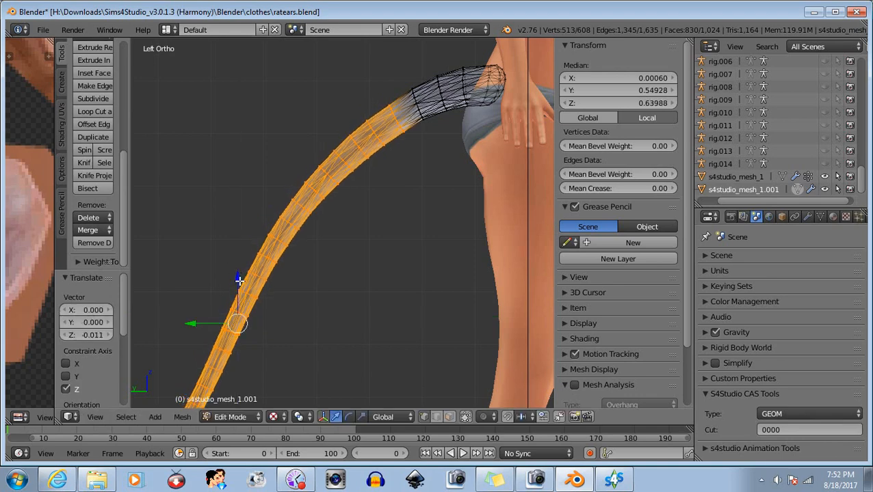
Step: Rotate the same tail selection about -0.548° and shift it about -0.004 along Y and -0.001 along Z
click(349, 416)
drag(288, 299, 290, 296)
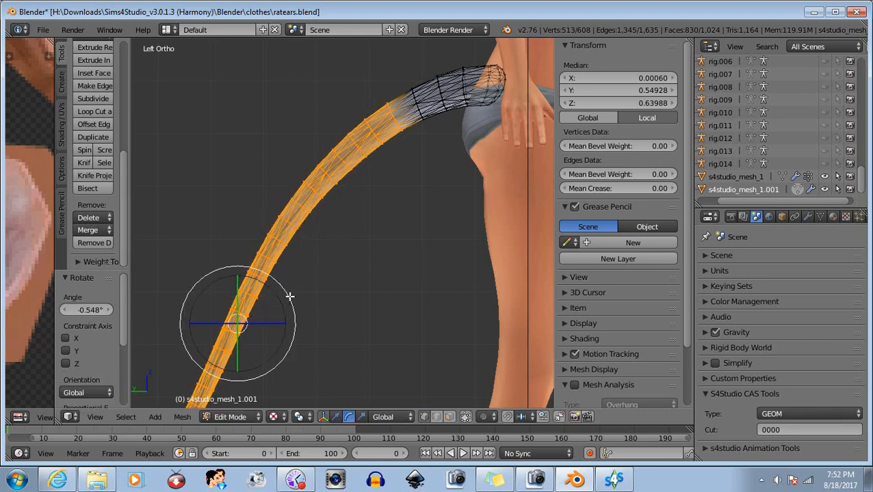
click(335, 417)
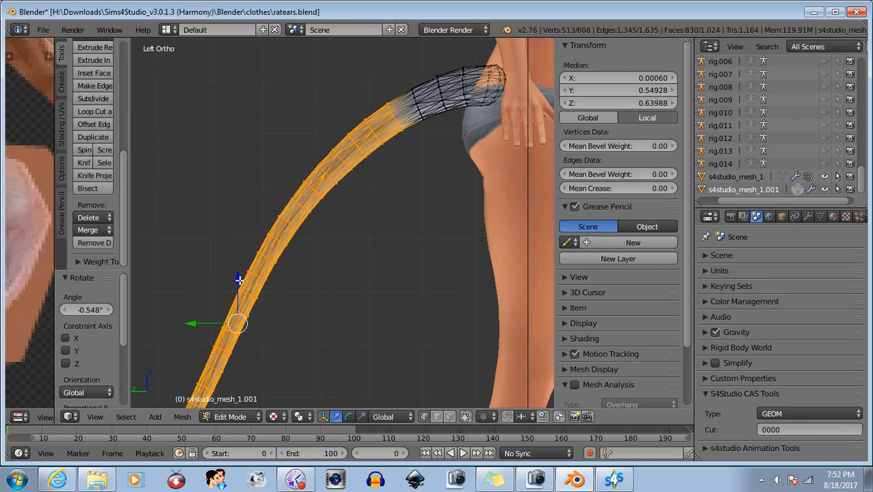
drag(239, 276, 239, 277)
drag(191, 322, 193, 323)
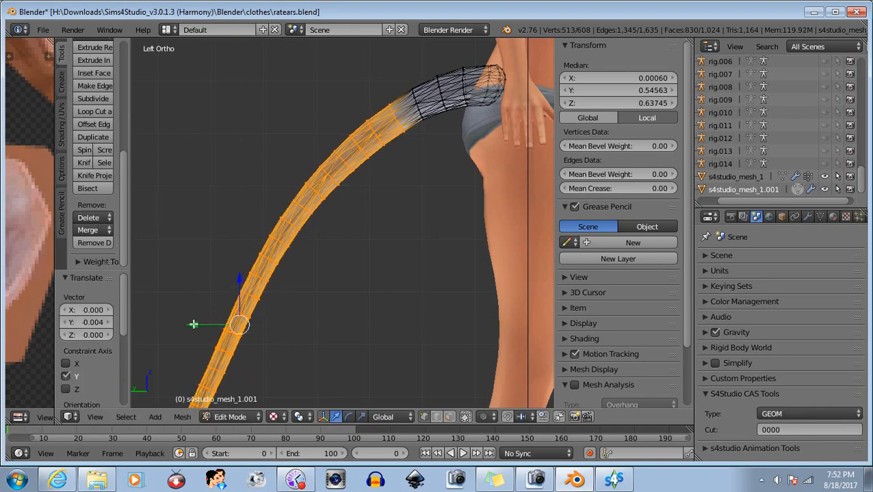
drag(238, 287, 238, 284)
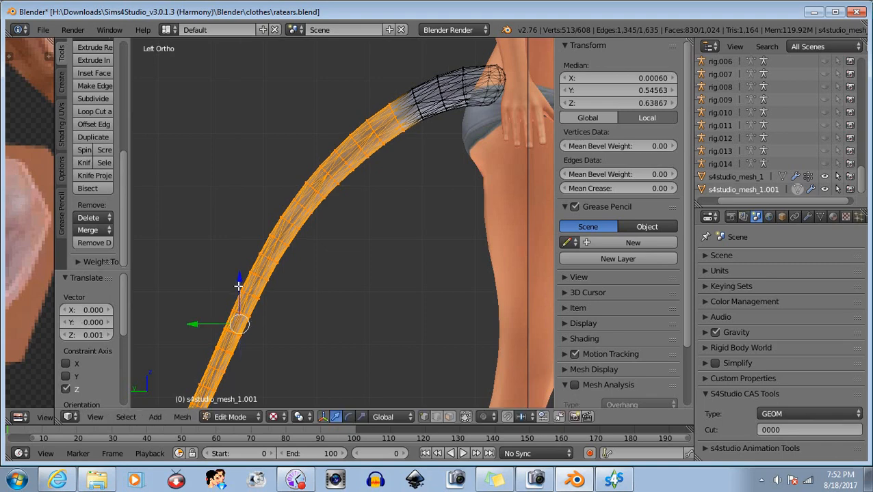
Step: Deselect the next vertex ring at the base end of the tail selection
key(b)
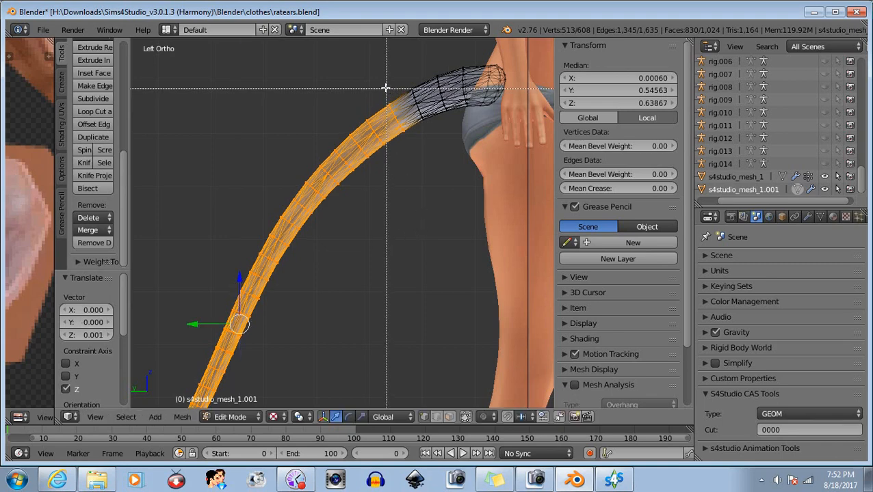
drag(385, 89, 419, 128)
middle_drag(419, 128, 426, 141)
key(b)
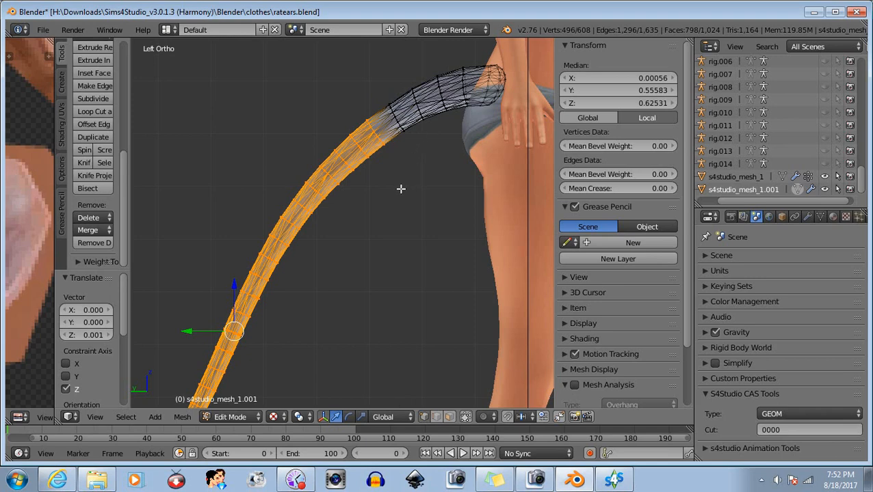
Step: Rotate the remaining tail selection about -1.307° and move it about -0.017 along Y and -0.005 along Z
click(348, 417)
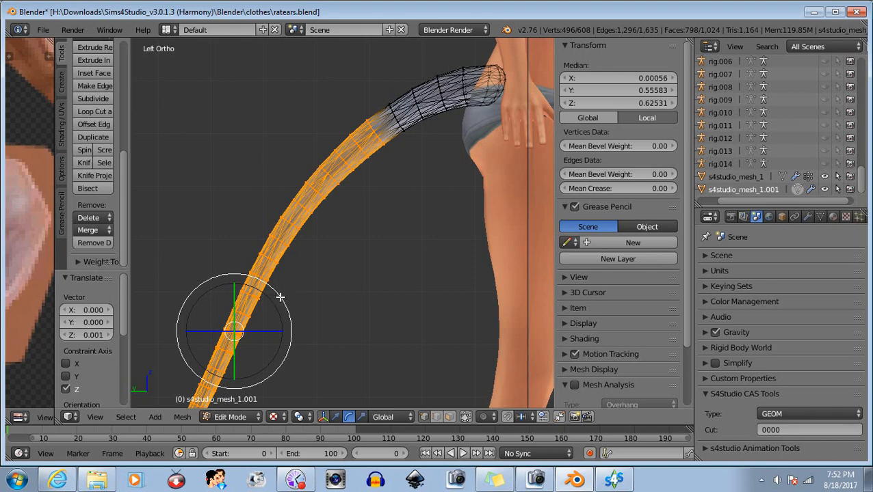
drag(281, 297, 288, 368)
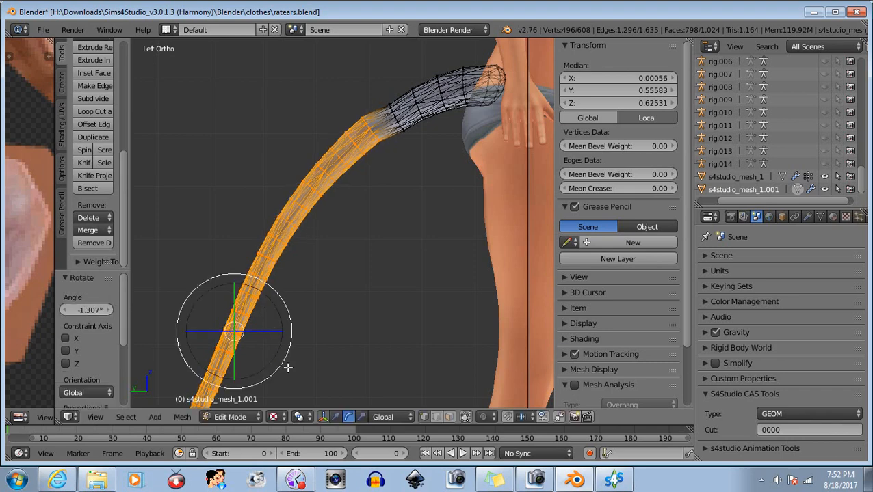
click(335, 417)
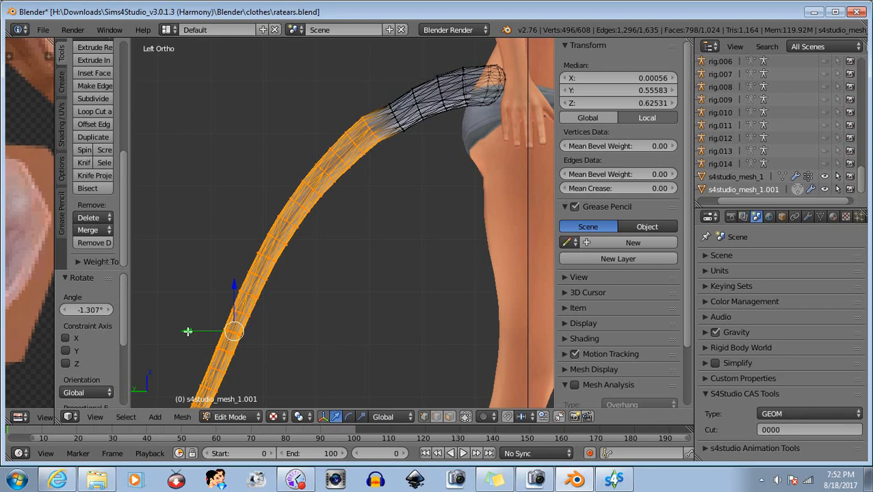
drag(188, 332, 198, 335)
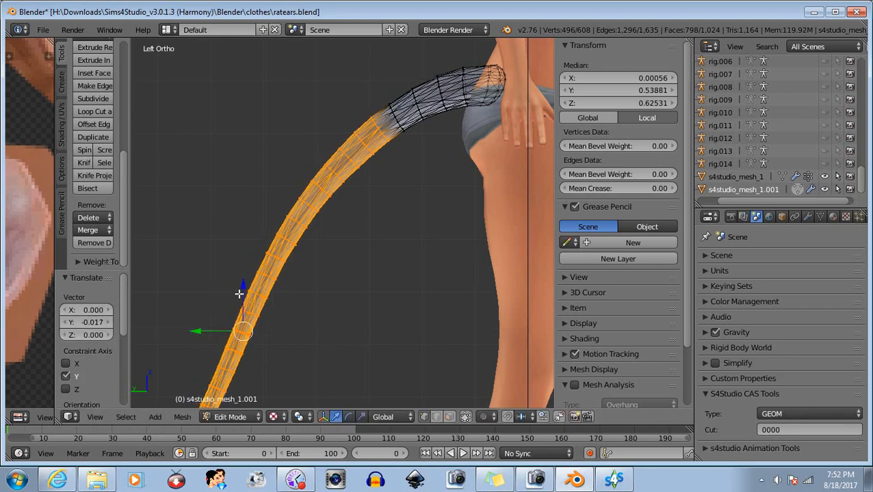
drag(243, 287, 244, 291)
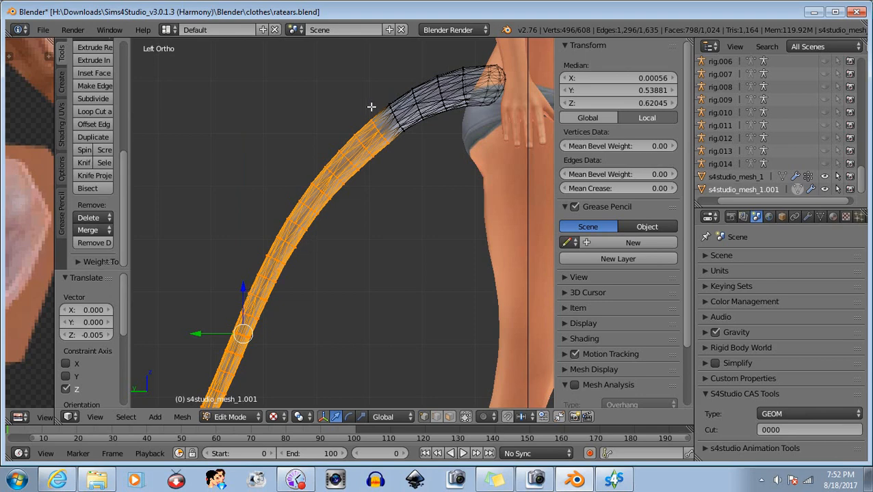
key(b)
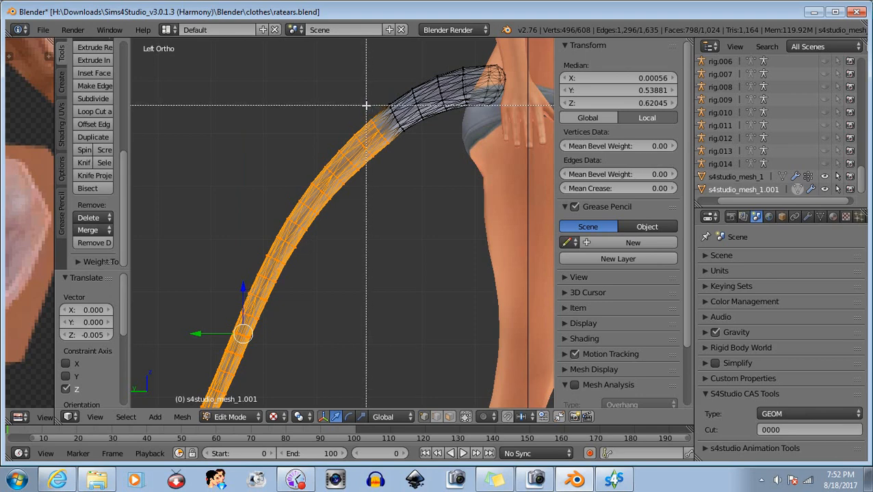
drag(366, 105, 398, 132)
key(b)
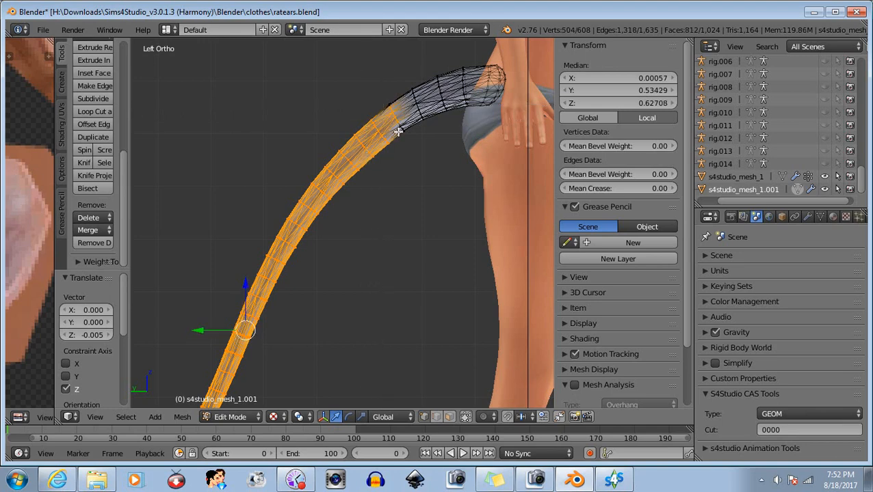
key(ctrl+z)
key(ctrl+z)
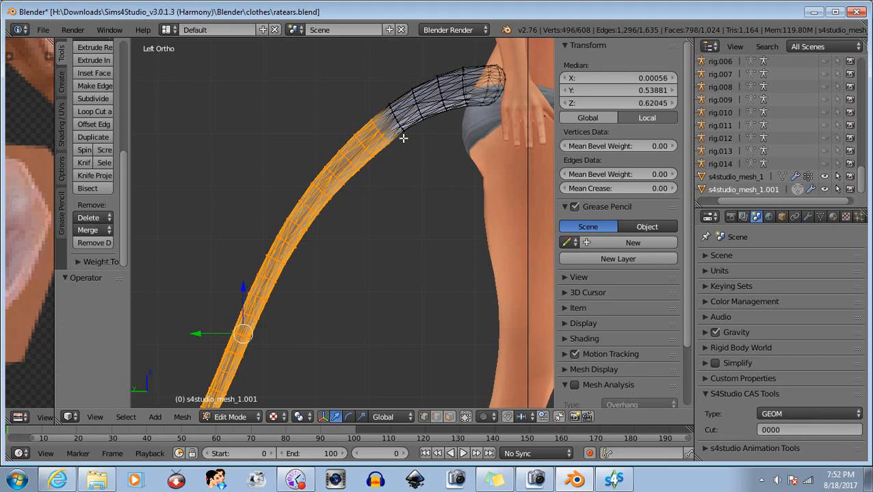
Step: Deselect one more vertex ring at the base end of the tail selection
key(b)
drag(364, 108, 374, 115)
middle_drag(376, 115, 393, 140)
key(b)
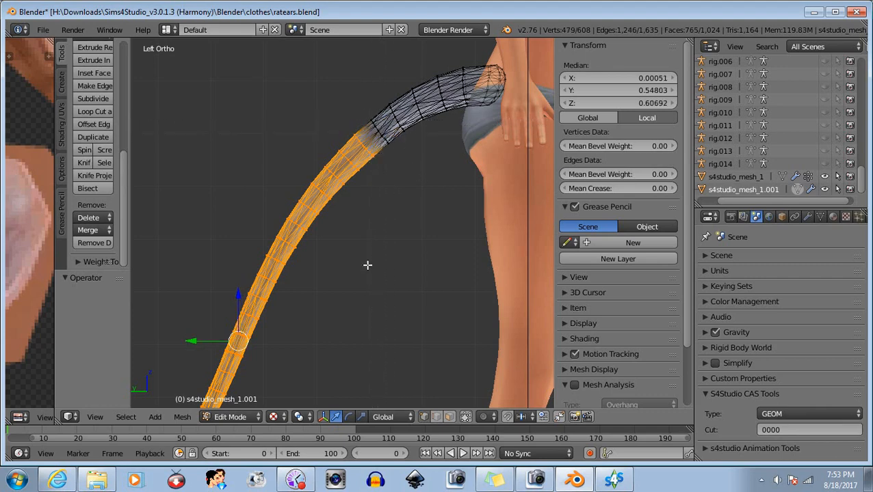
Step: Rotate the remaining tail selection about -1.239° and move it about -0.013 along Y and -0.006 along Z
click(349, 417)
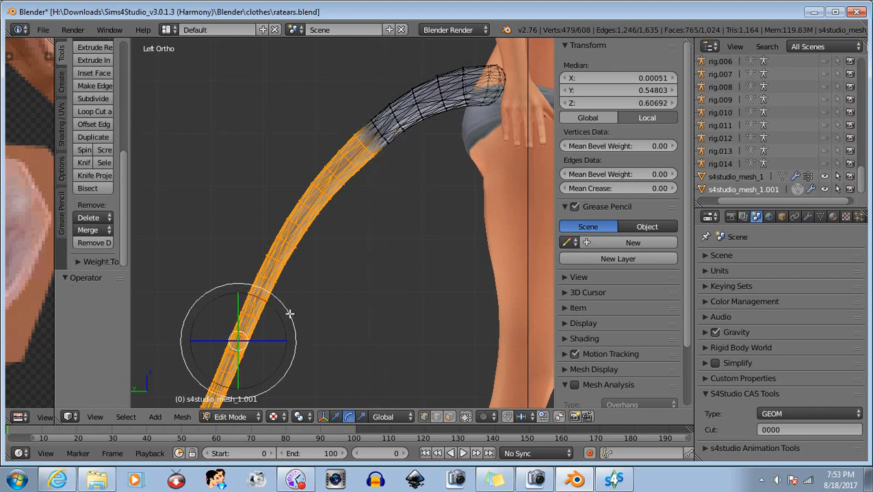
drag(290, 314, 288, 314)
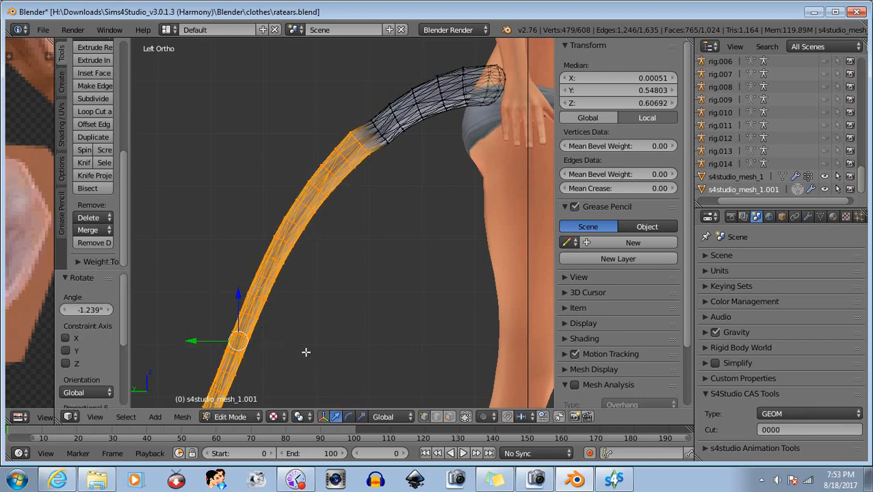
drag(193, 341, 208, 335)
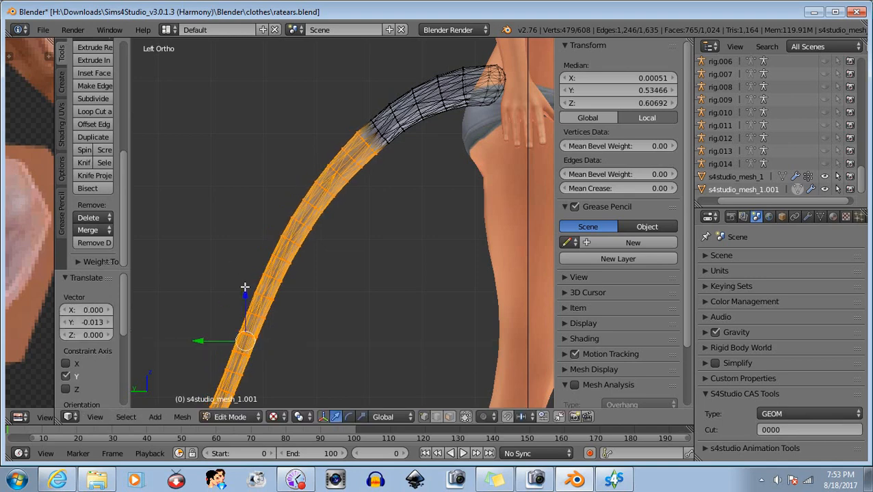
drag(245, 296, 248, 300)
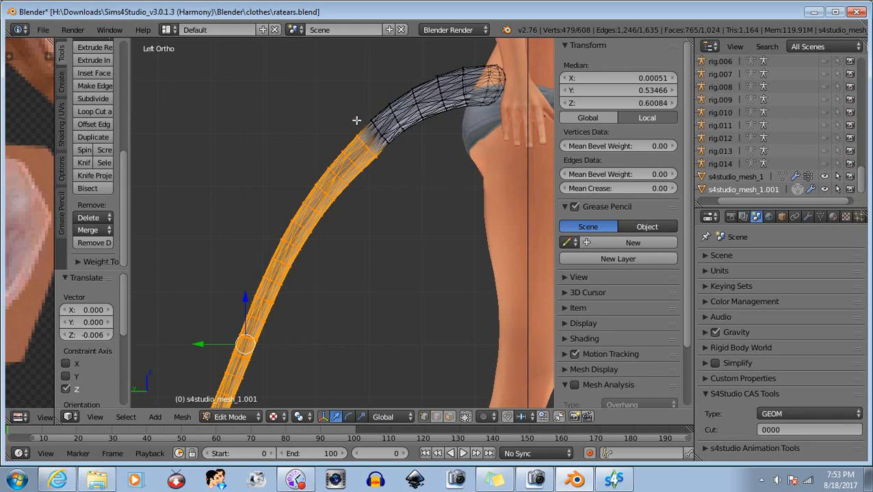
Step: Deselect the next vertex ring at the base end of the tail selection
key(b)
middle_drag(351, 117, 400, 167)
key(b)
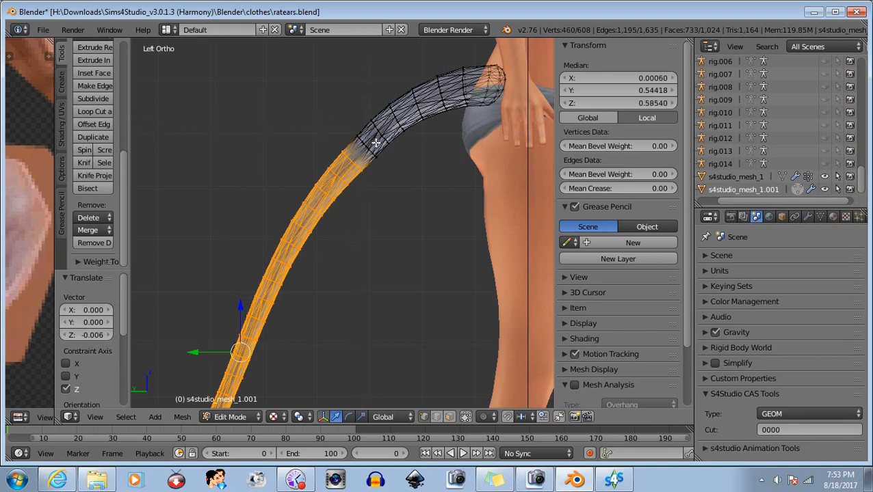
Step: Rotate the remaining tail selection about -0.758° and move it about -0.012 along Y
click(348, 417)
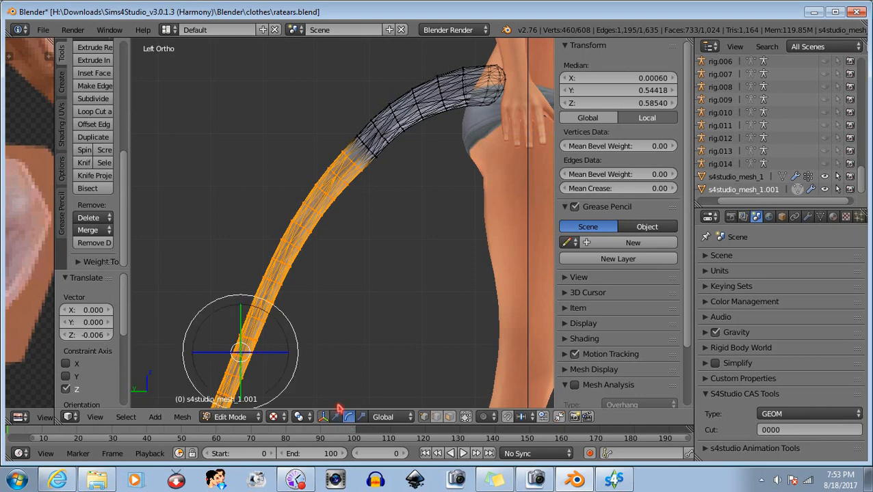
drag(297, 353, 295, 349)
right_click(302, 352)
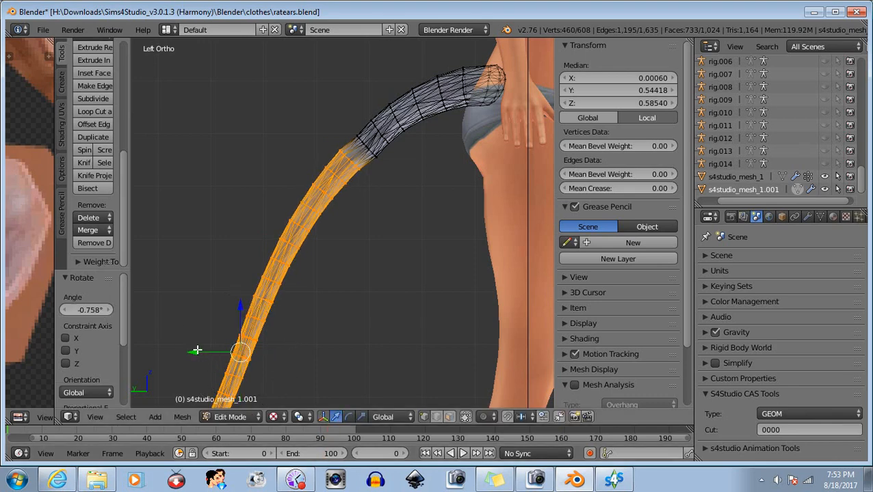
drag(197, 352, 208, 363)
Step: Rotate the same tail selection another -0.755° or so and move it along Y by about -0.005 and then about -0.001
click(348, 417)
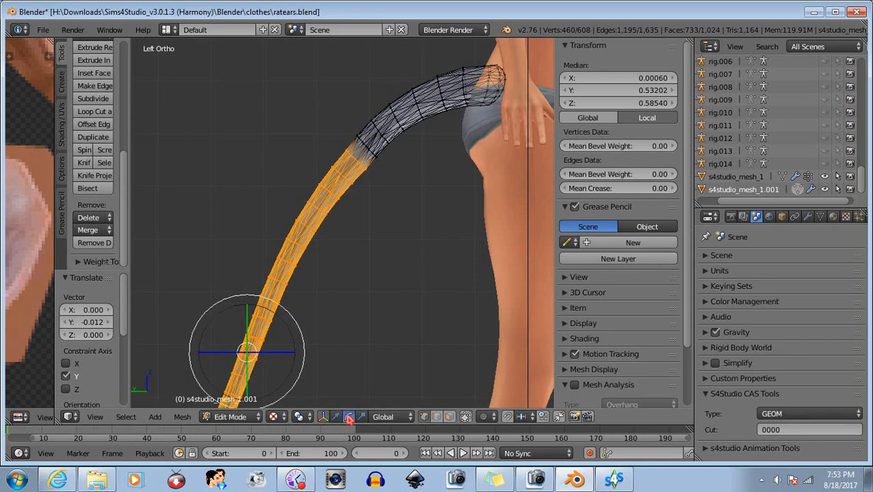
drag(302, 331, 297, 331)
click(335, 417)
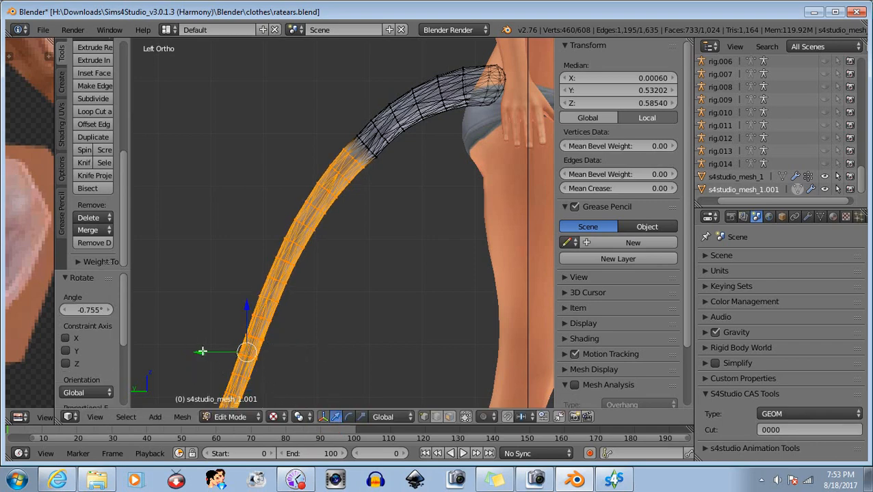
drag(202, 352, 204, 353)
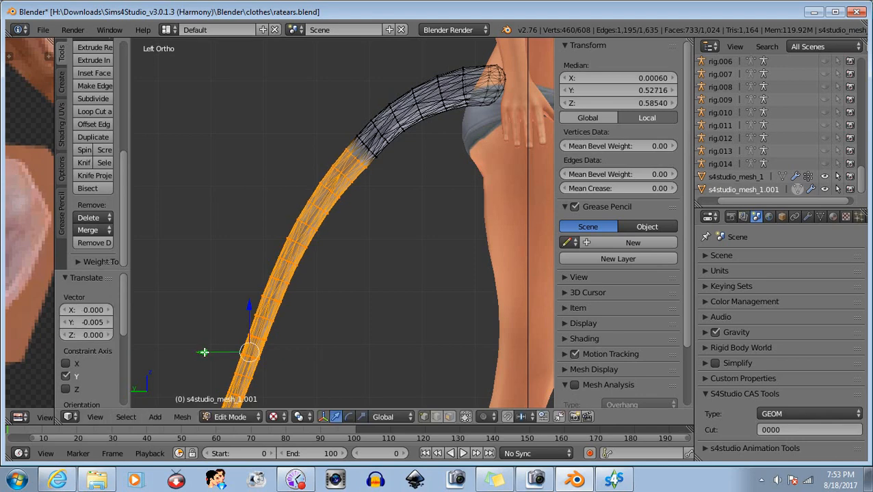
drag(204, 353, 204, 352)
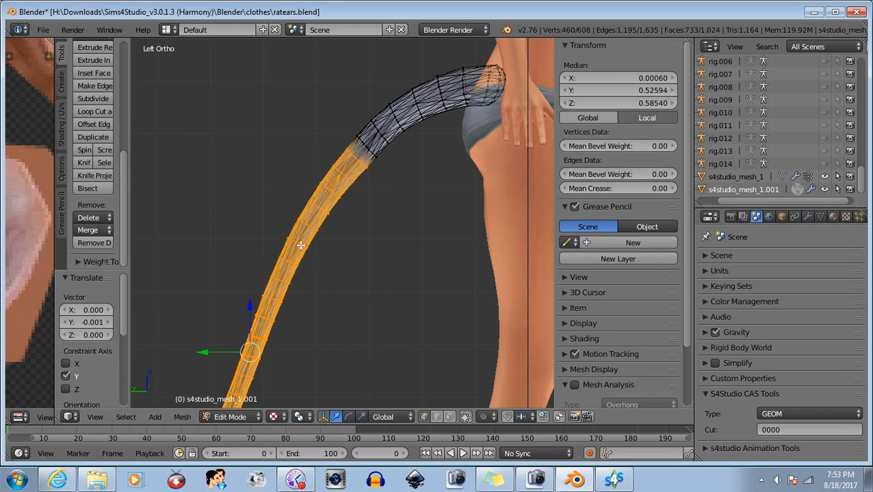
Step: Deselect one more vertex ring at the base end of the tail selection
key(b)
drag(342, 128, 374, 155)
middle_drag(374, 155, 395, 171)
key(b)
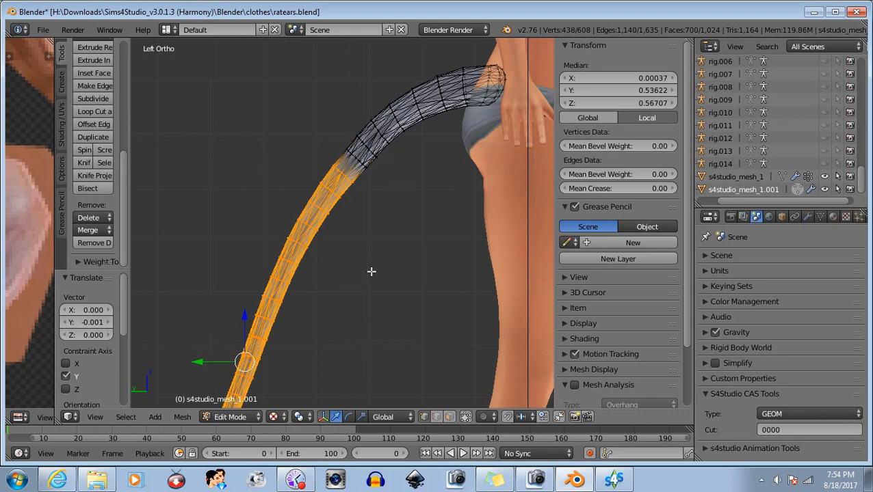
Step: Rotate the remaining tail selection about -1.645° and move it about -0.017 along Y
click(348, 417)
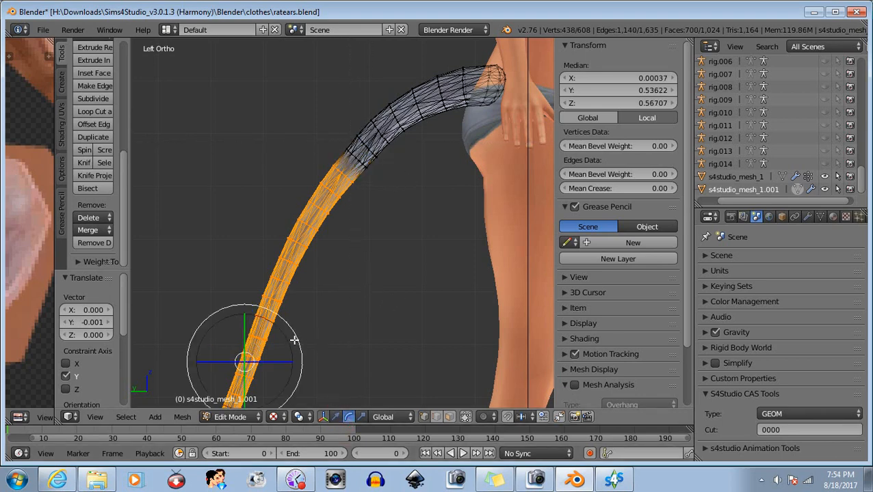
drag(297, 340, 292, 339)
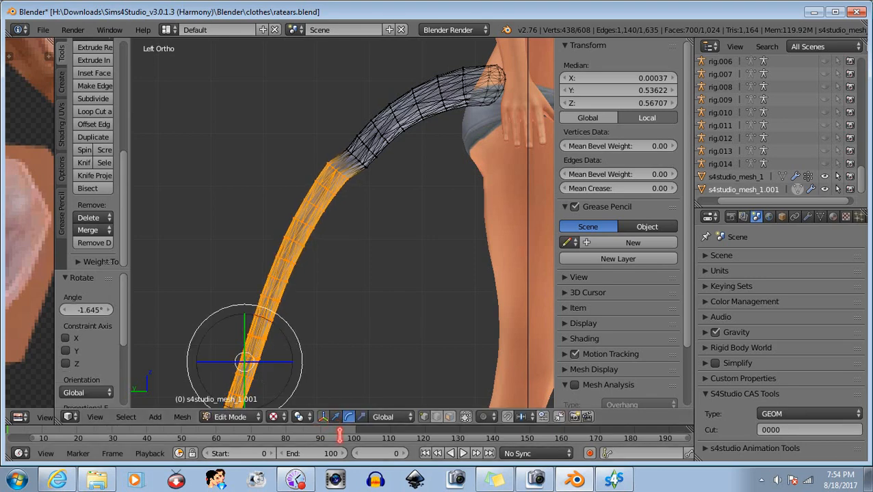
drag(200, 362, 210, 369)
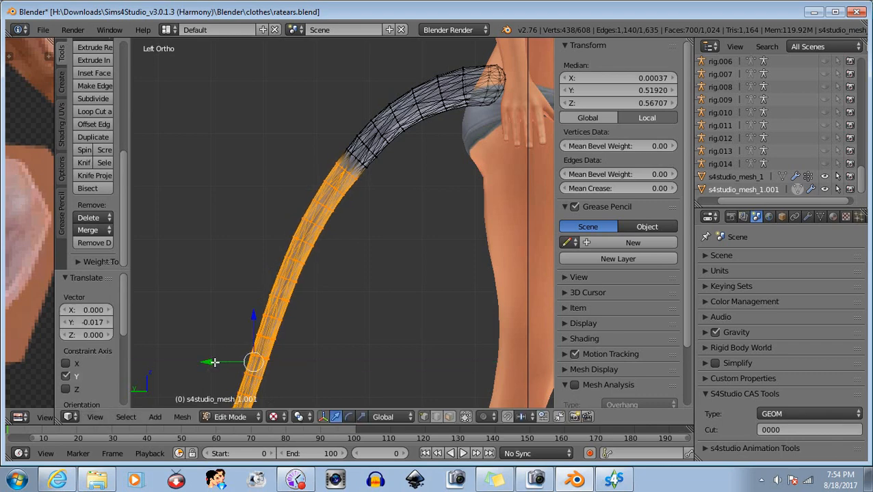
Step: Rotate the same tail selection about -0.515° further and move it about -0.005 along Y
click(349, 416)
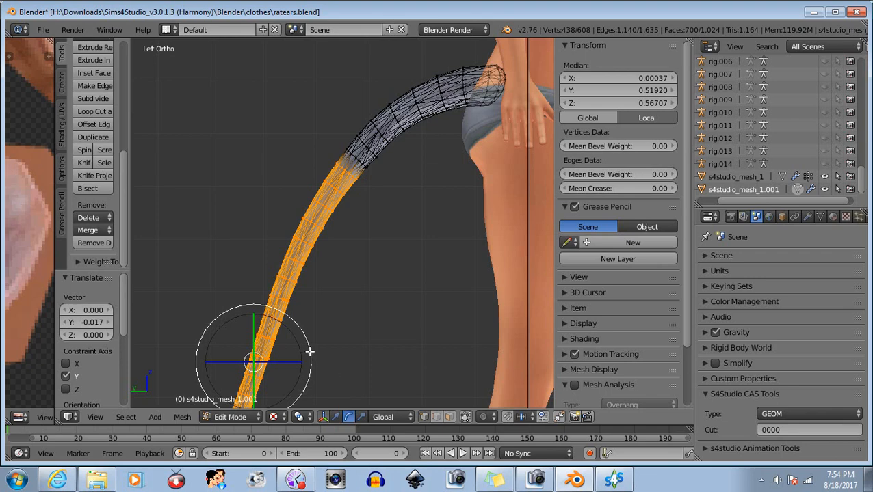
drag(310, 352, 309, 354)
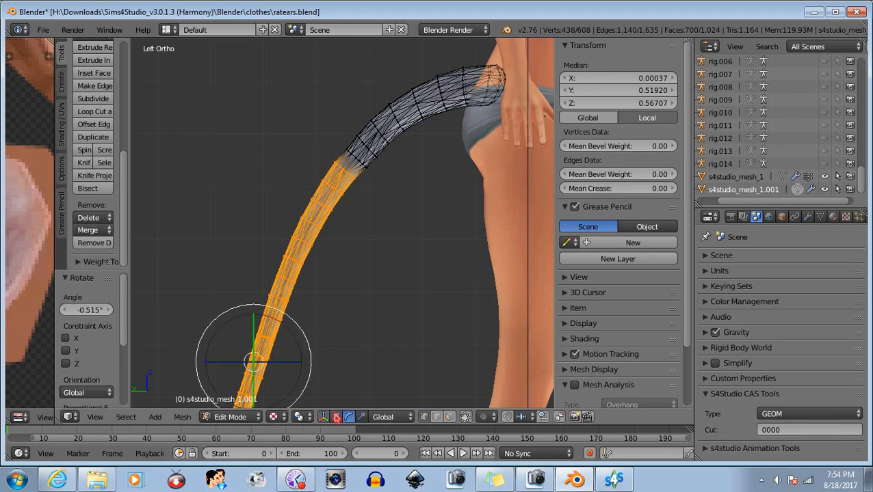
click(336, 417)
drag(206, 361, 210, 362)
Step: Deselect the next vertex ring at the base end of the tail selection
key(b)
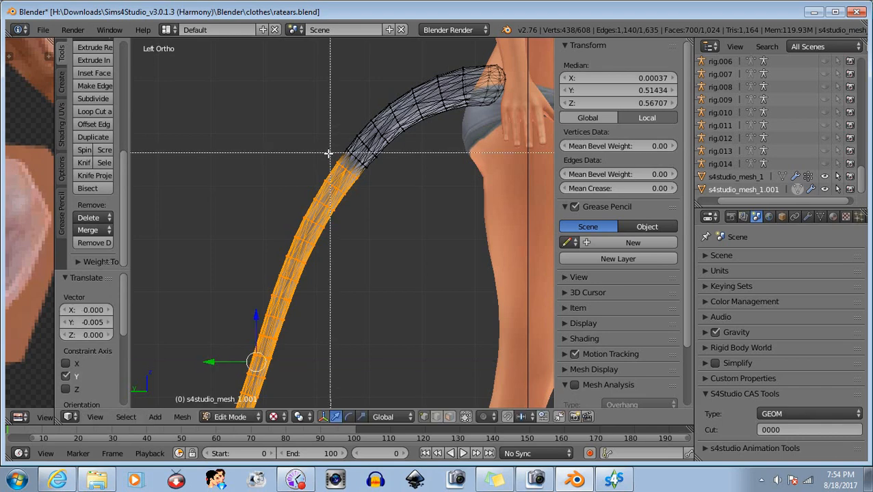
middle_drag(330, 141, 389, 189)
key(b)
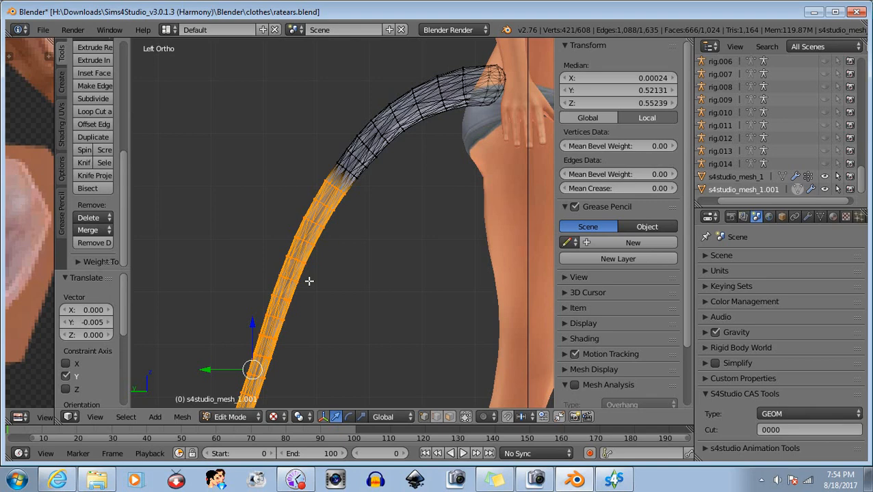
Step: Rotate the remaining tail selection about -1.692° and move it about -0.017 along Y
click(348, 417)
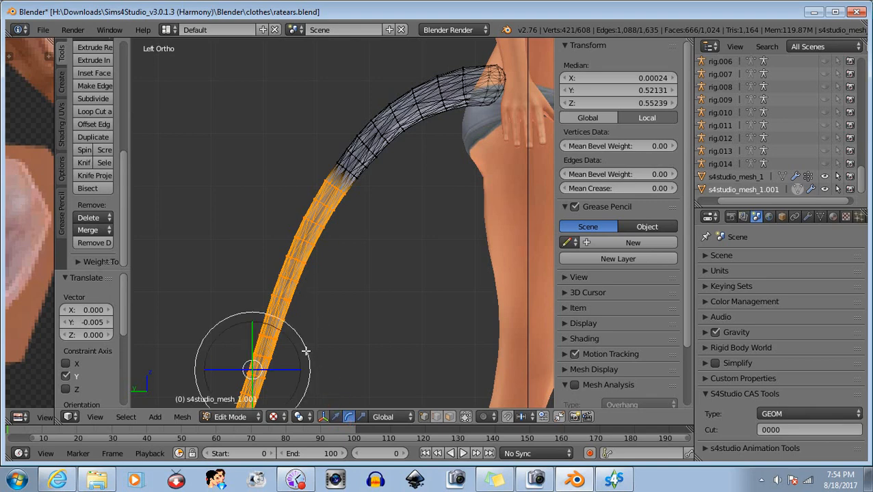
drag(306, 351, 306, 351)
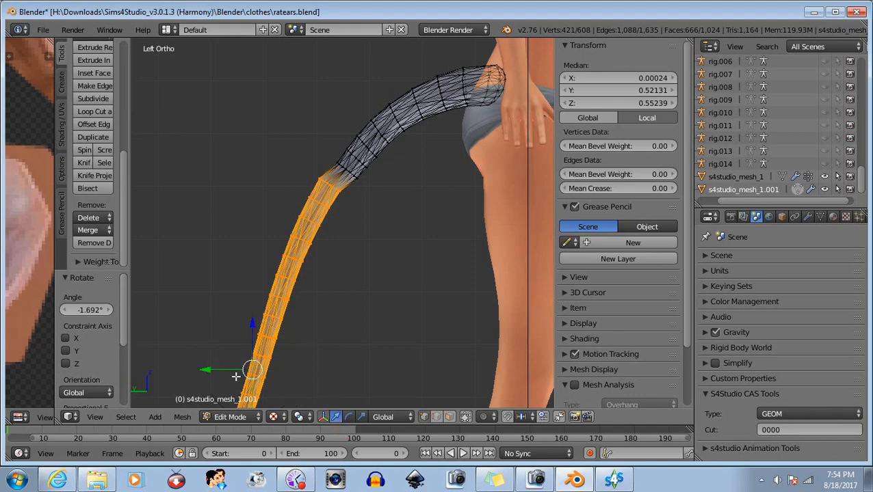
drag(208, 370, 217, 371)
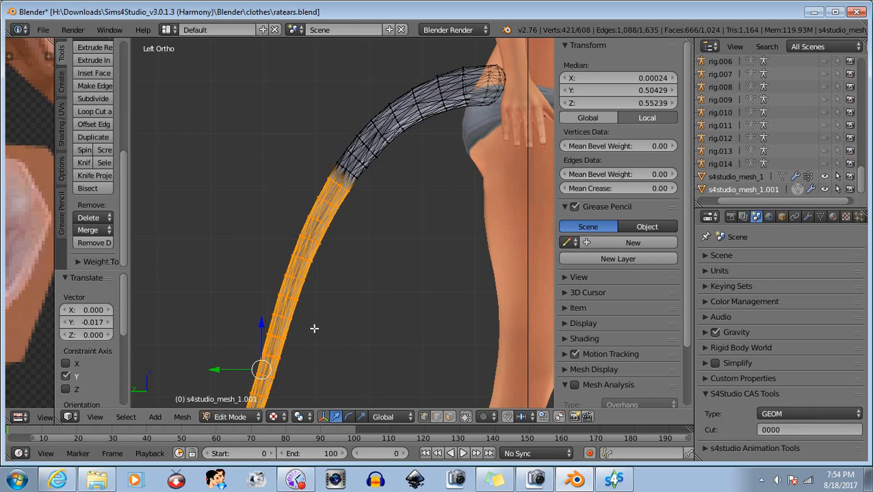
Step: Deselect one more vertex ring at the base end of the tail selection
key(b)
drag(323, 158, 371, 186)
key(b)
middle_drag(371, 186, 375, 199)
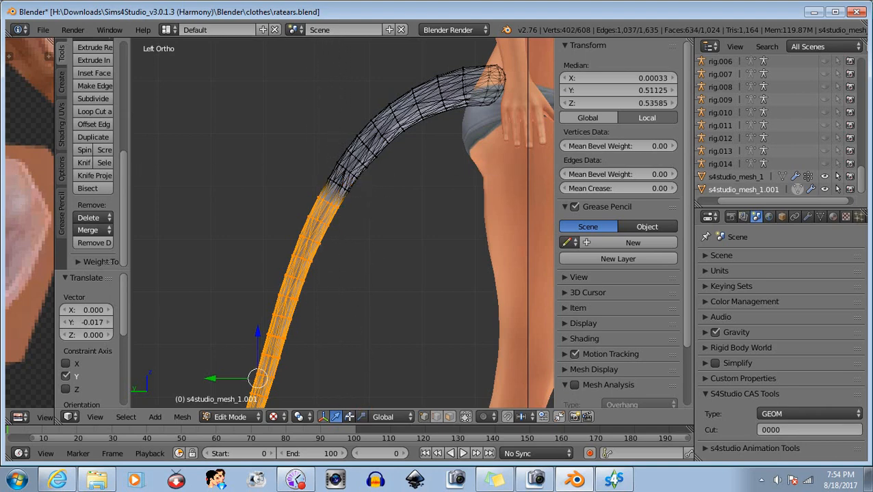
Step: Rotate the remaining tail selection about -1.797° and move it about -0.016 along Y
click(348, 416)
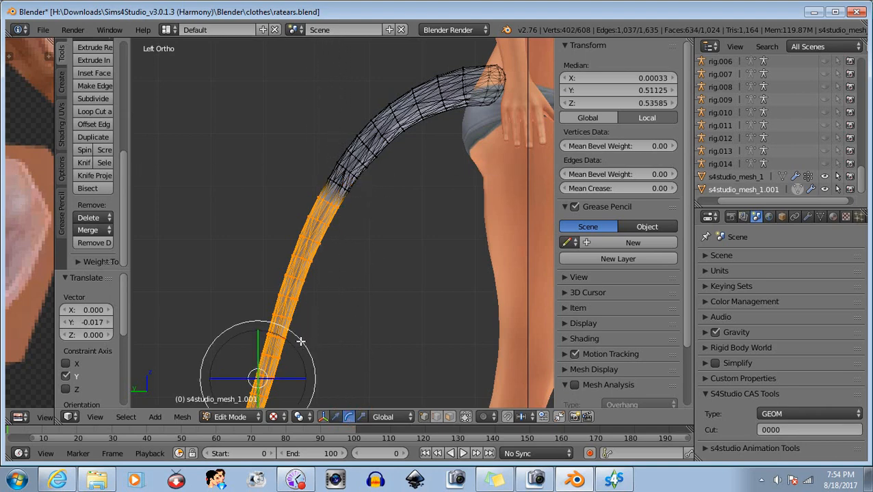
drag(300, 340, 299, 342)
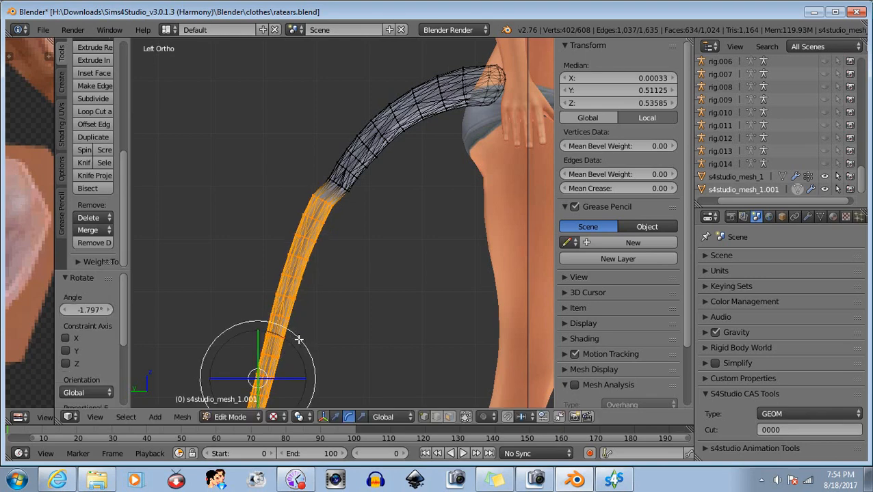
click(336, 416)
drag(209, 379, 218, 379)
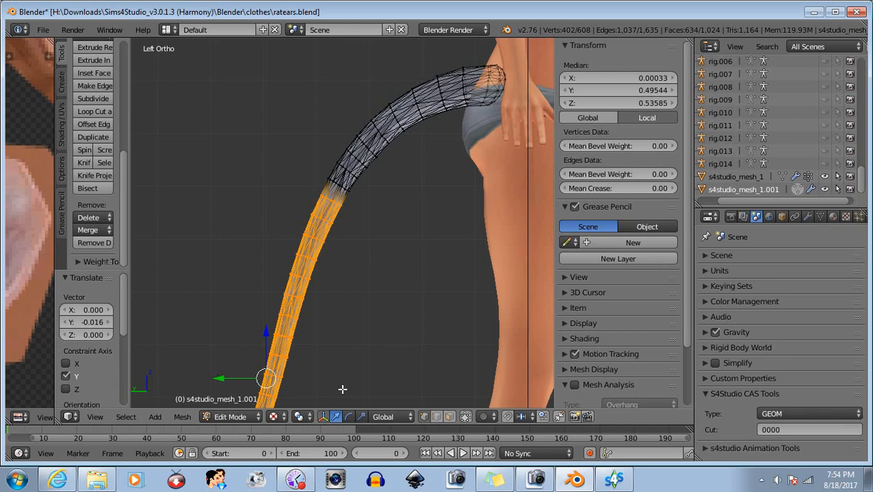
Step: Rotate the same tail selection about -0.734° further and move it about -0.005 along Y
click(349, 417)
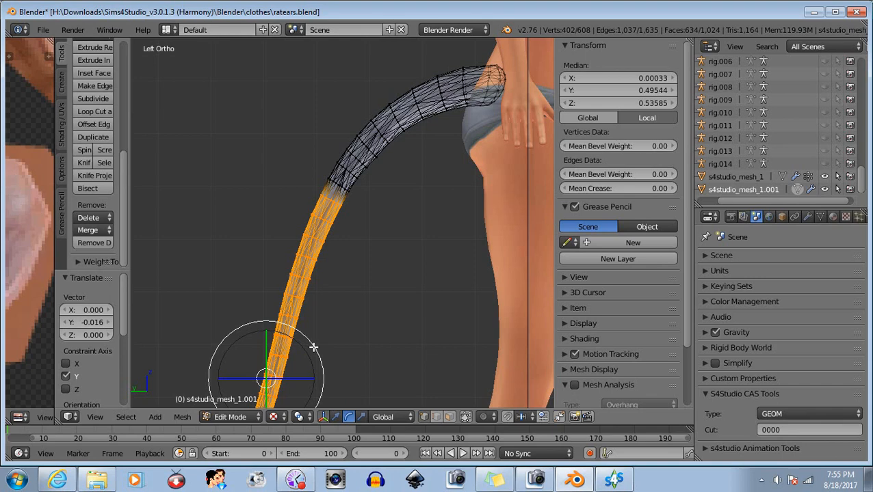
drag(314, 348, 316, 370)
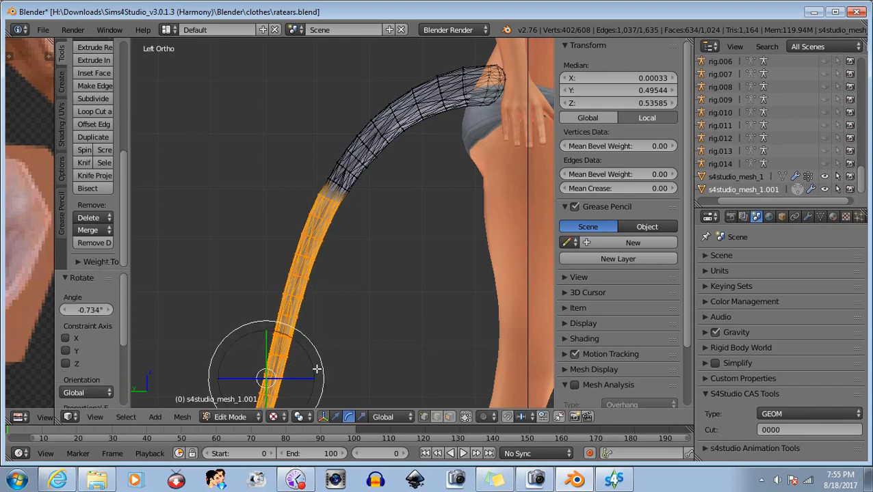
click(335, 417)
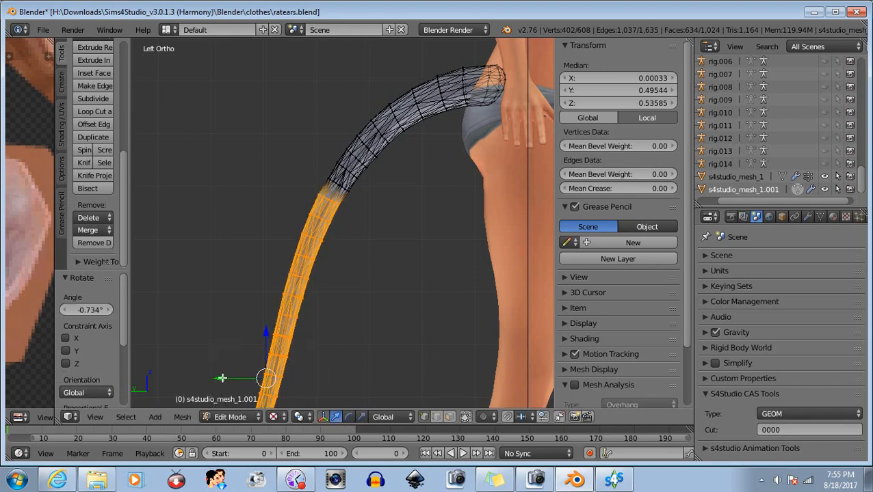
drag(221, 378, 225, 380)
Step: Deselect the next vertex ring at the base end of the tail selection
key(b)
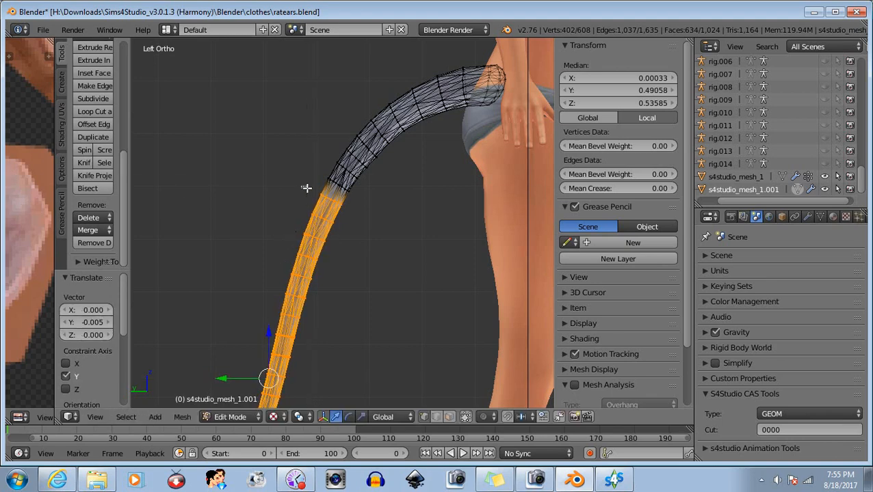
middle_drag(302, 183, 371, 208)
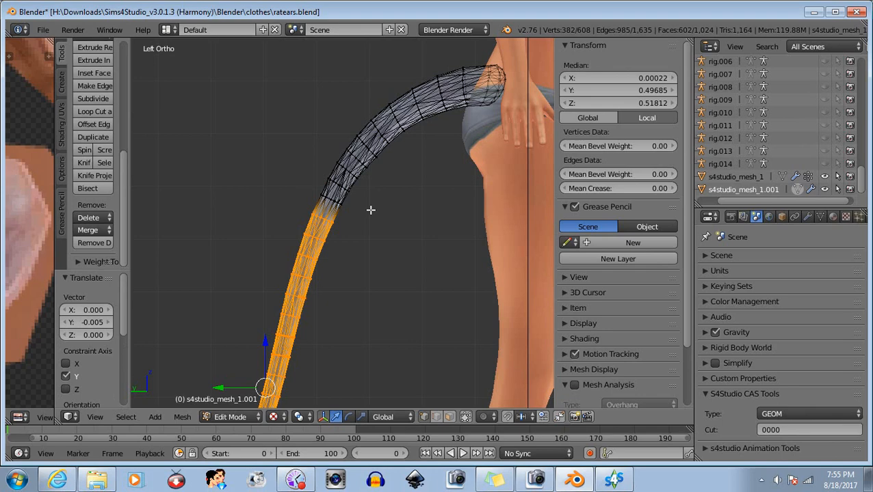
Step: Rotate the remaining tail selection about -1.52° and move it about -0.013 along Y
click(348, 416)
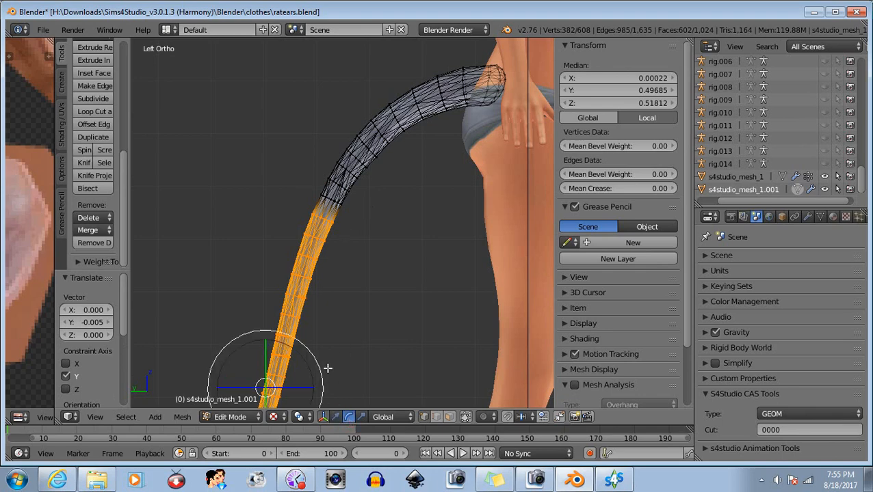
shift+middle_drag(370, 333, 365, 259)
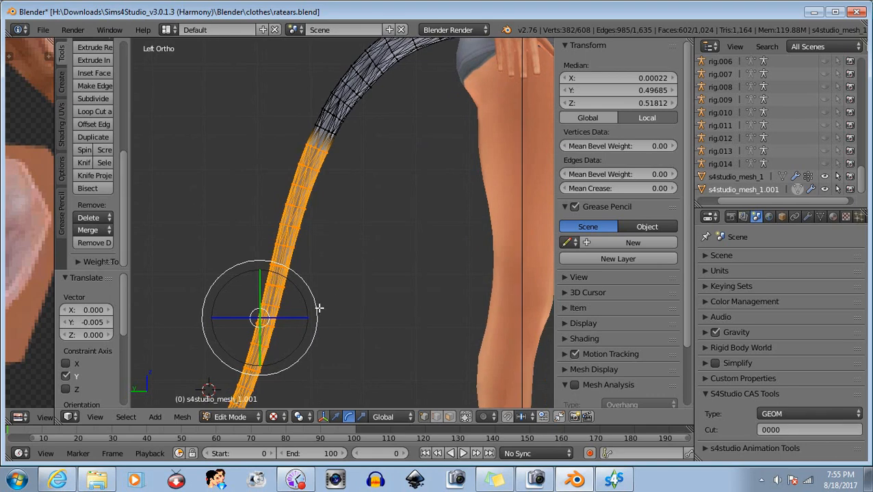
drag(314, 304, 307, 297)
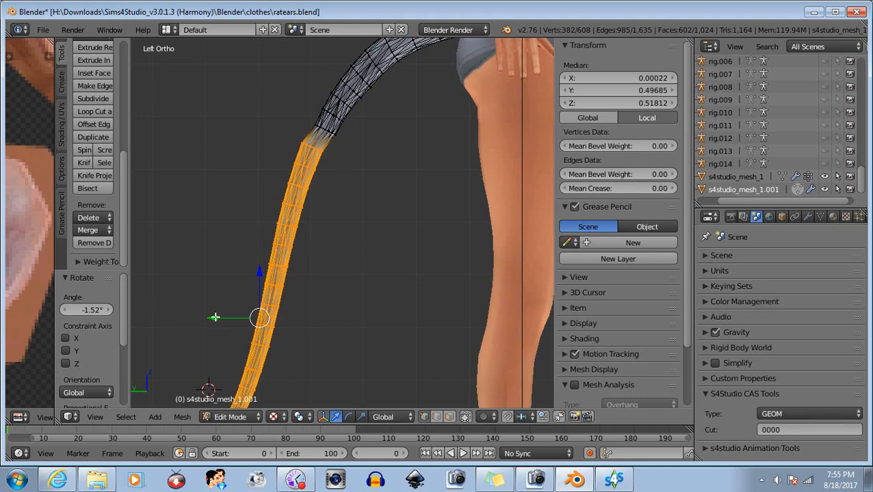
drag(214, 318, 221, 320)
Step: Rotate the same tail selection about -0.818° further and move it along Y by about -0.006 and then about -0.001
click(349, 416)
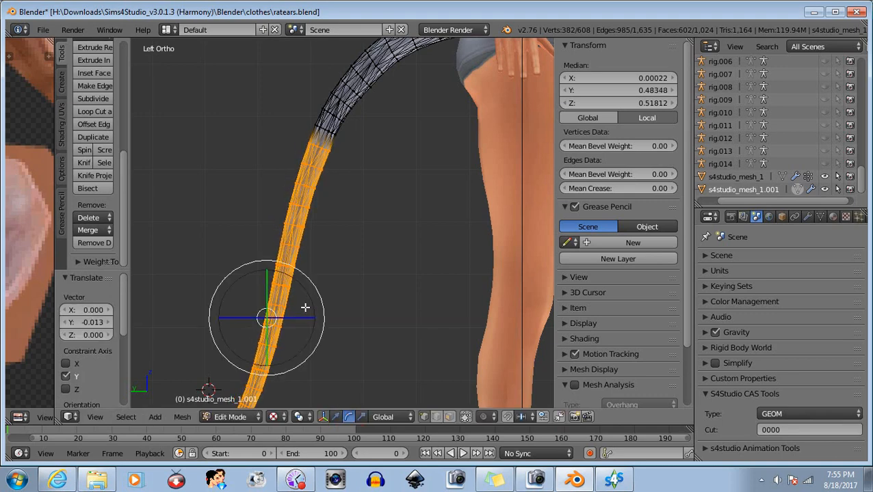
drag(321, 300, 320, 300)
click(335, 417)
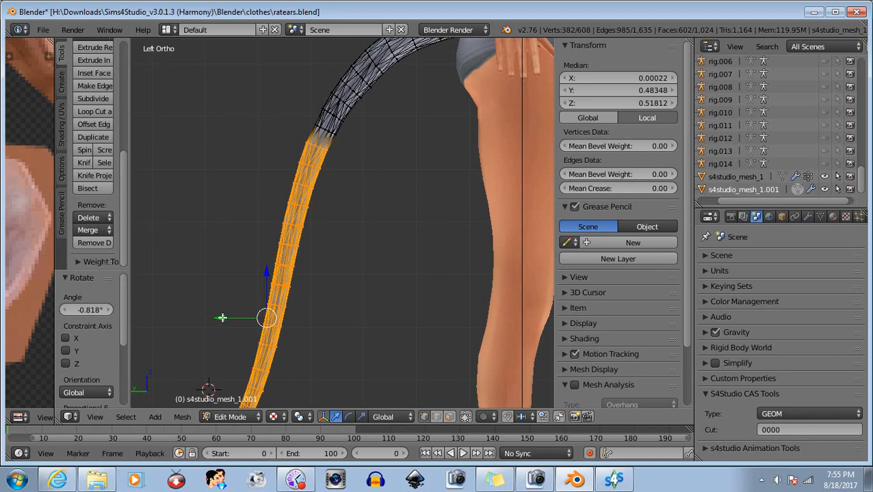
drag(222, 318, 226, 326)
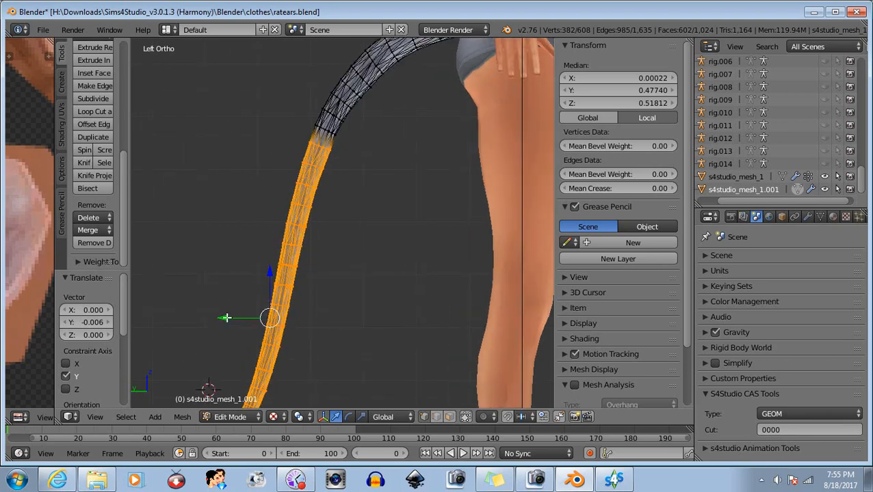
drag(225, 317, 228, 325)
key(v)
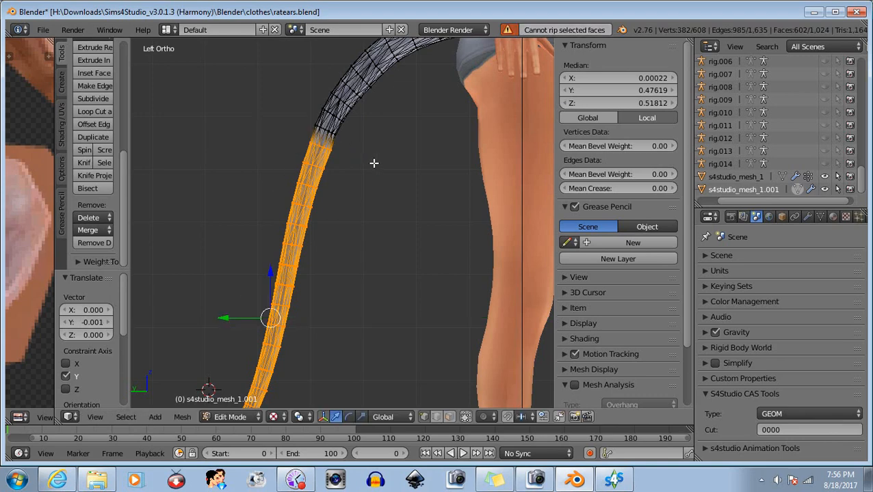
middle_drag(374, 108, 374, 164)
click(96, 417)
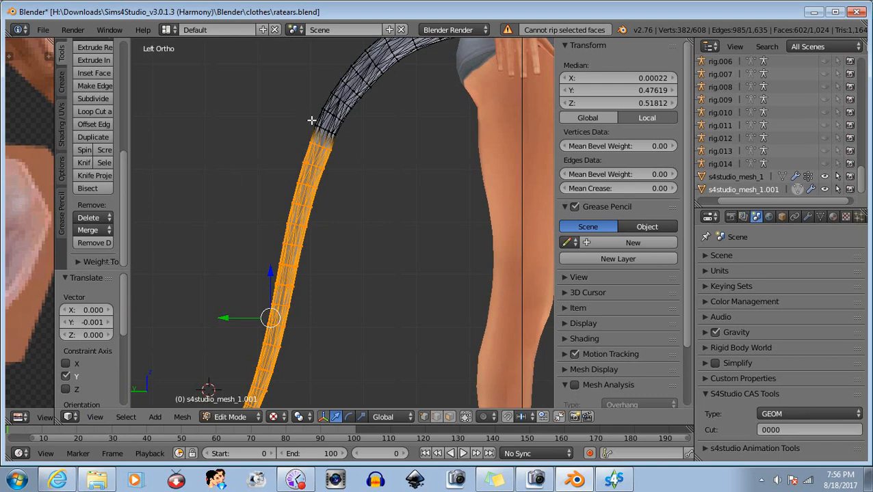
Step: Deselect the next vertex ring at the base end, then rotate the remaining tail about -2.164° and move it about -0.019 along Y
key(b)
drag(301, 113, 351, 153)
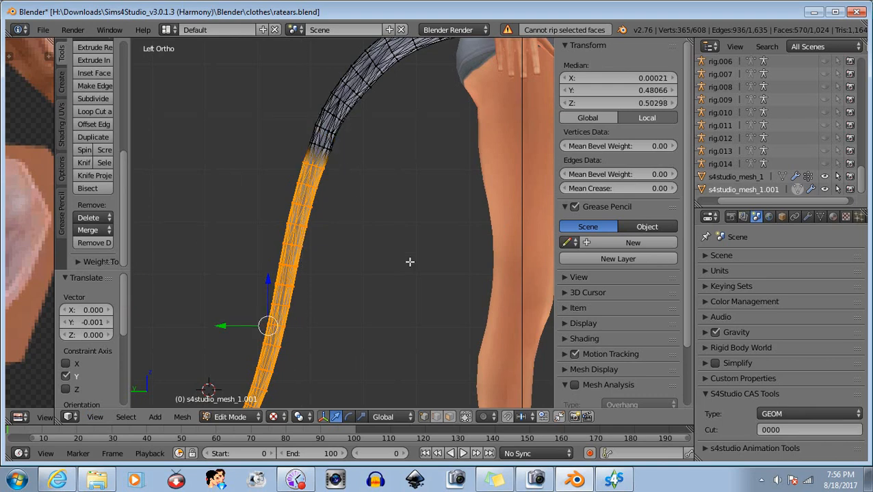
click(349, 418)
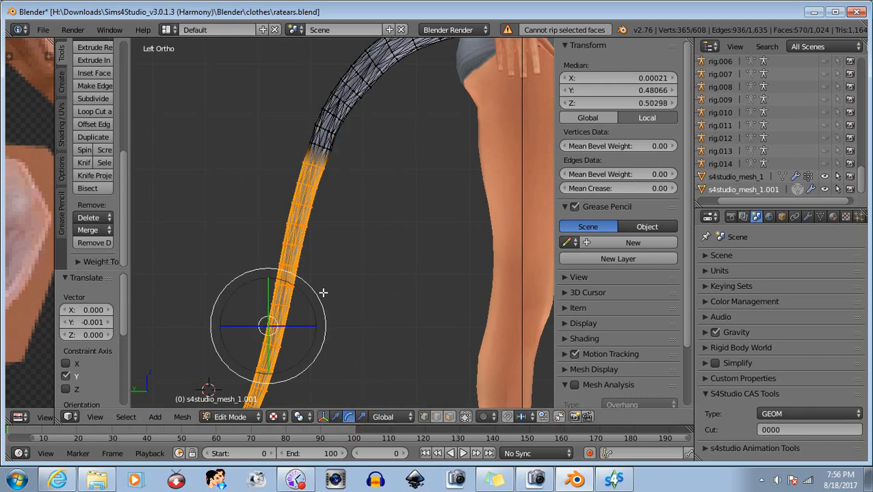
key(r)
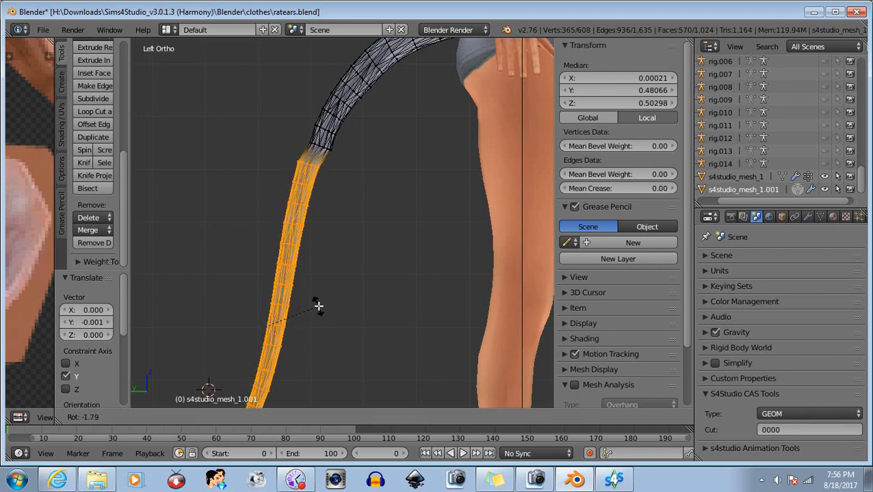
click(312, 308)
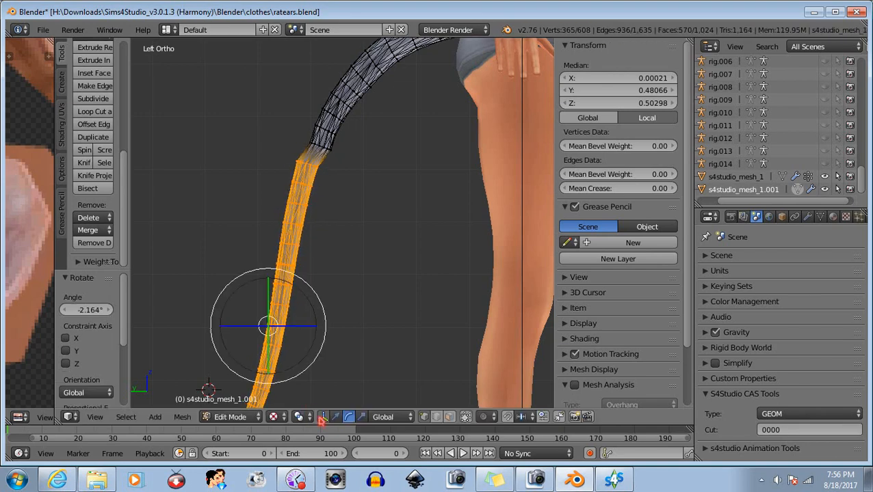
click(332, 417)
drag(220, 326, 231, 335)
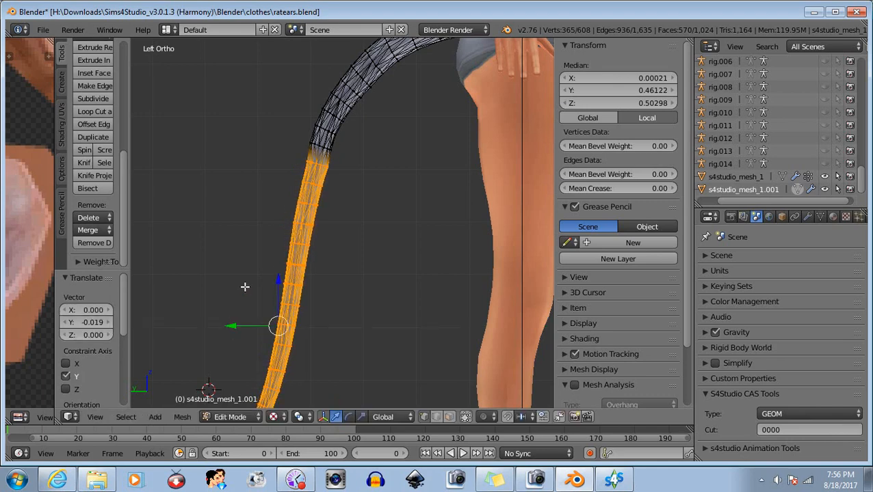
Step: Drop one more base-end ring from the selection, rotate the remaining tail about -3.807° and move it about -0.024 along Y
key(b)
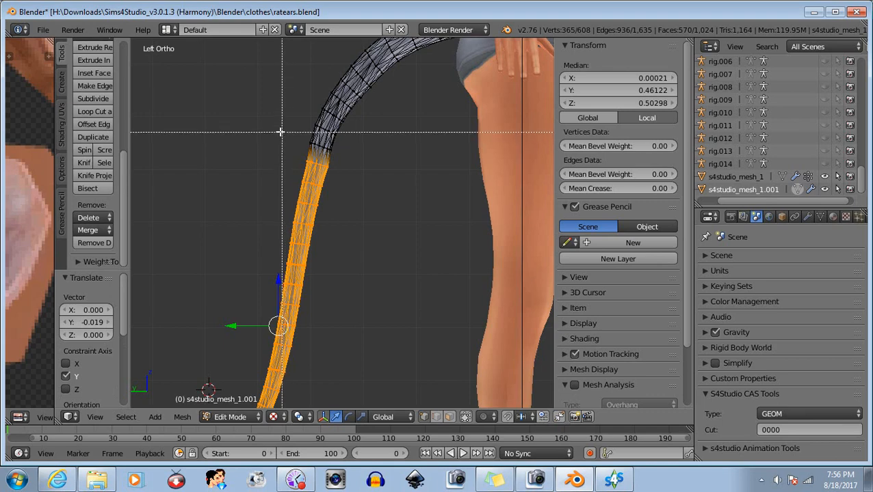
middle_drag(275, 133, 369, 173)
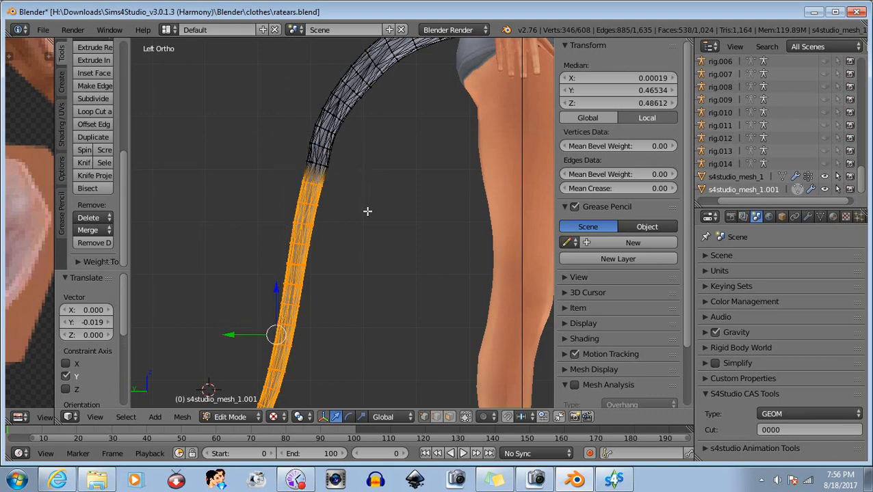
click(348, 417)
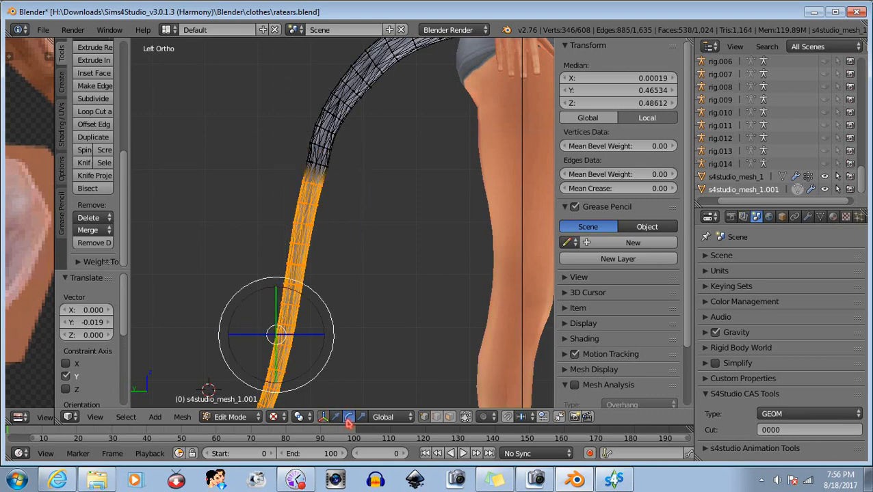
drag(325, 307, 315, 308)
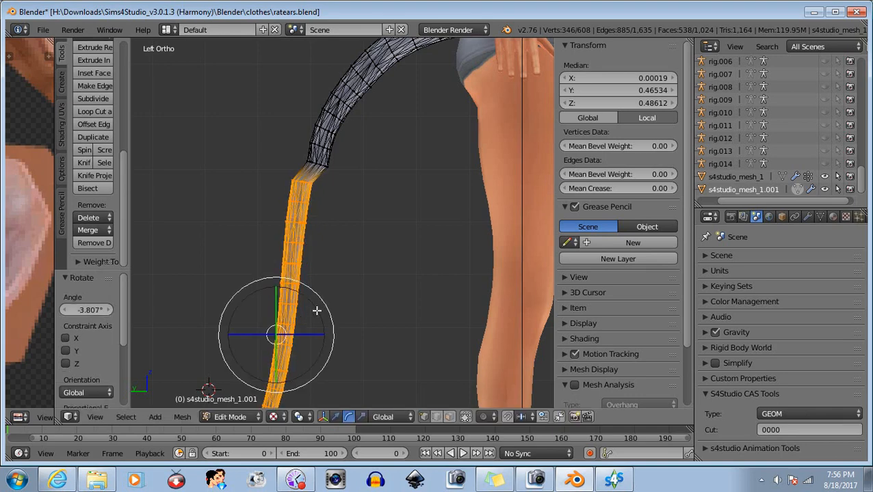
click(336, 417)
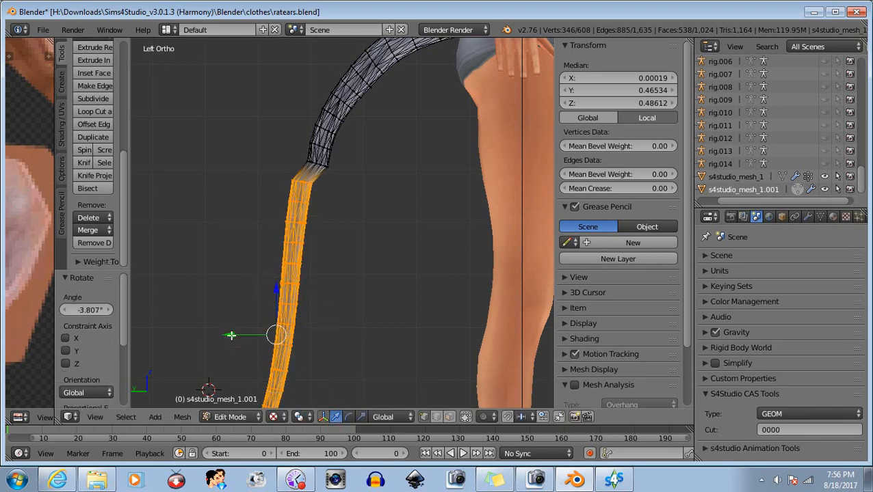
drag(232, 334, 247, 342)
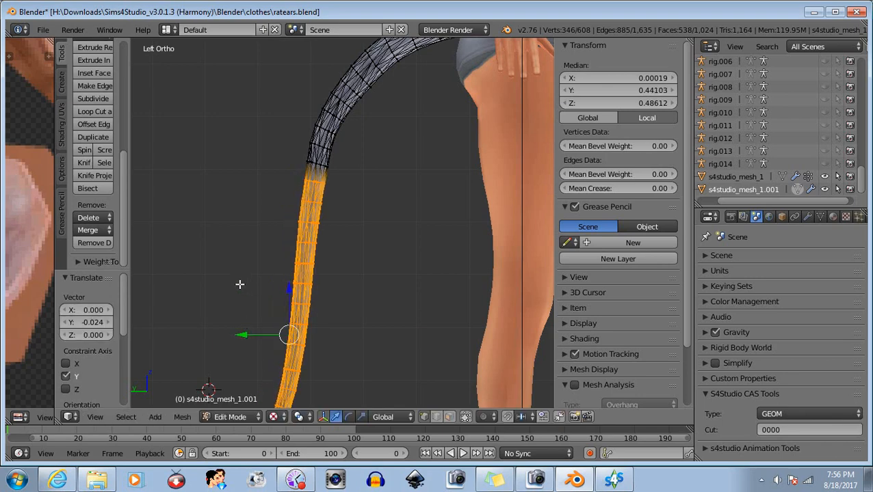
Step: Deselect further rings at the base end in stages, nudging the remaining tail slightly along Y, the last time by about -0.001
scroll(234, 286, down, 3)
scroll(246, 301, up, 3)
key(b)
middle_drag(286, 149, 356, 191)
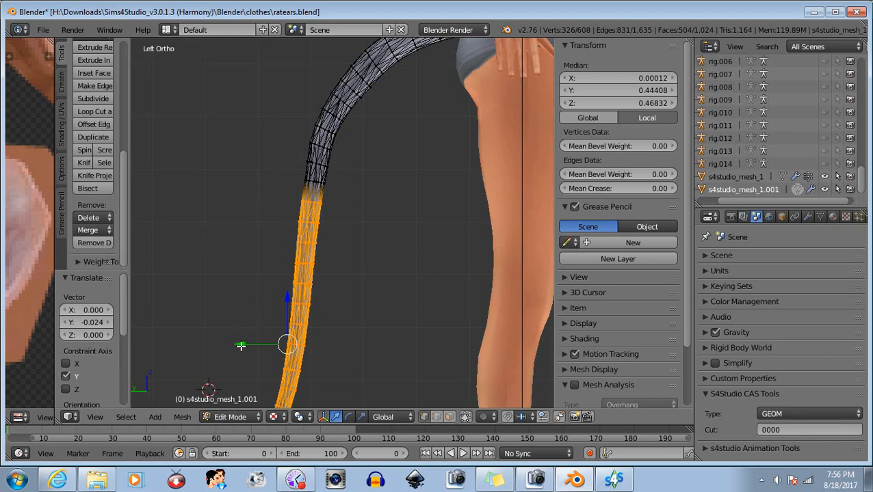
drag(244, 344, 245, 346)
key(b)
middle_drag(286, 174, 342, 219)
drag(241, 353, 240, 351)
key(b)
middle_drag(275, 166, 383, 280)
scroll(383, 280, down, 5)
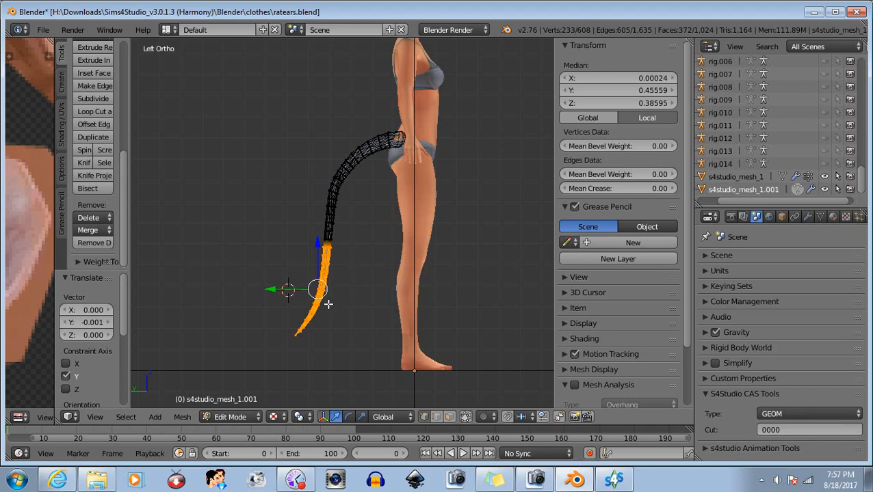
Step: Move the entire tail mesh about -0.13 along Y and -0.118 along Z toward the hips, and rotate it about -4.276°
key(a)
key(a)
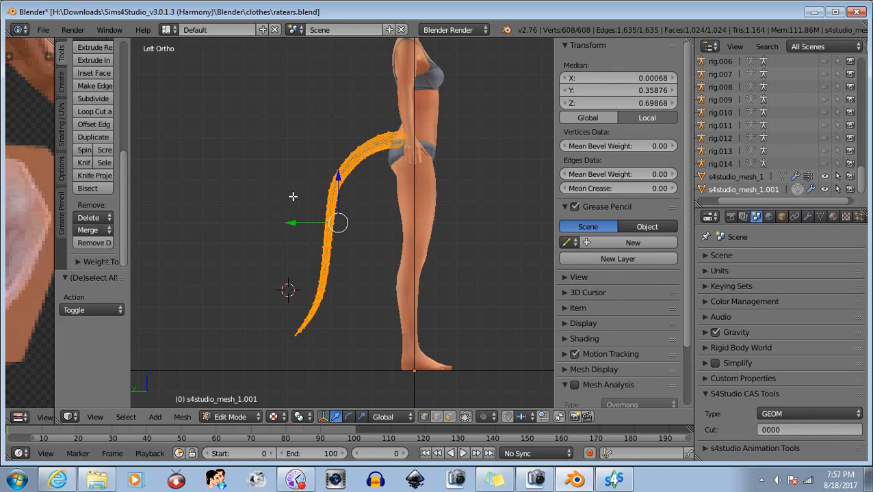
drag(291, 223, 362, 199)
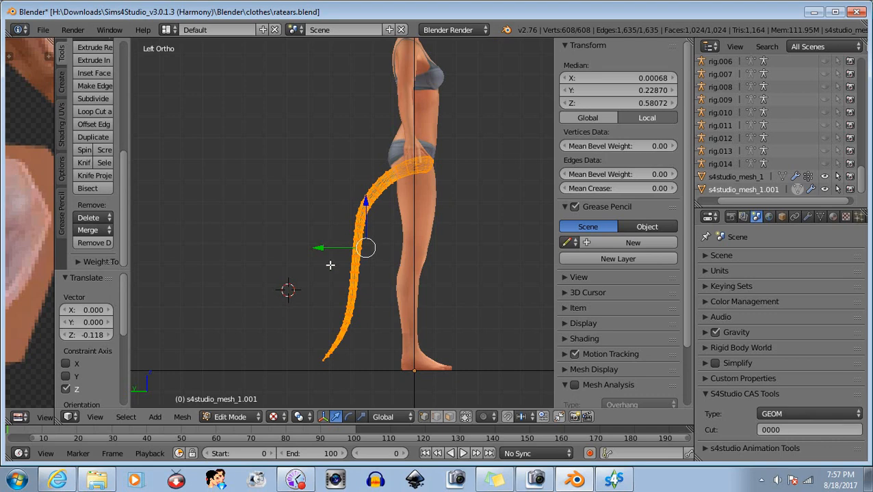
click(348, 416)
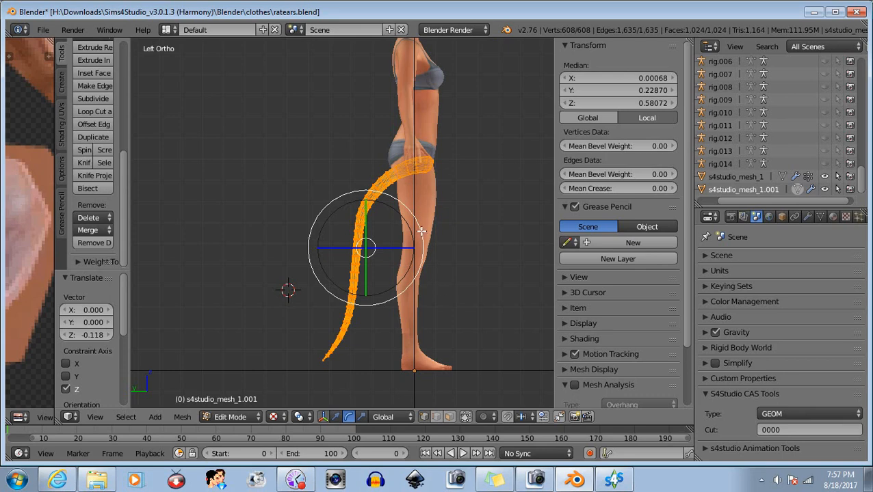
drag(420, 233, 415, 228)
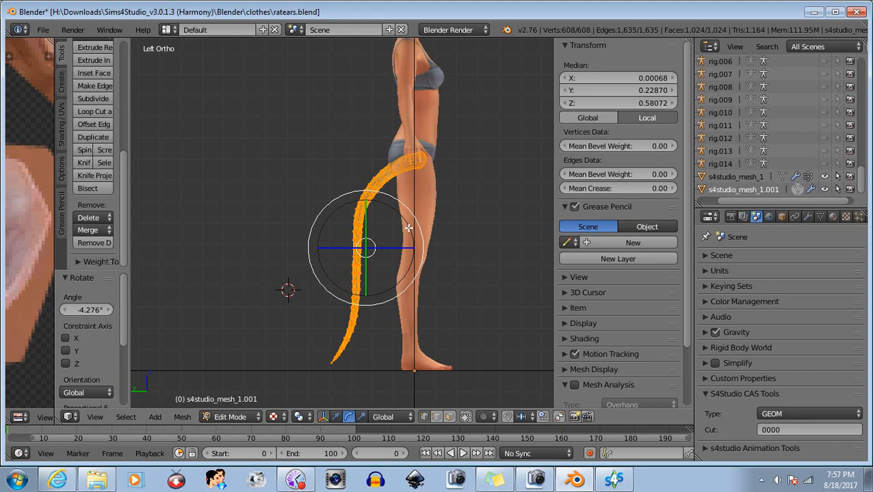
Step: Clear the selection and select only the upper tail section from the base through the bend
key(a)
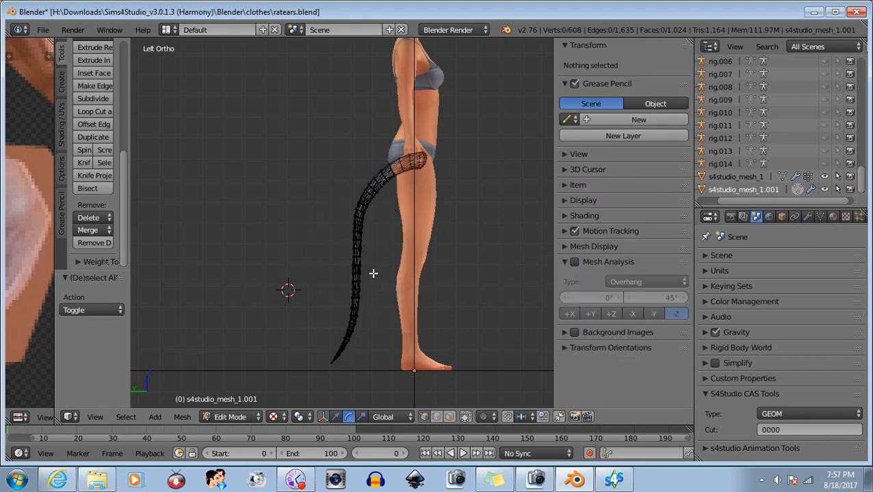
scroll(413, 181, up, 5)
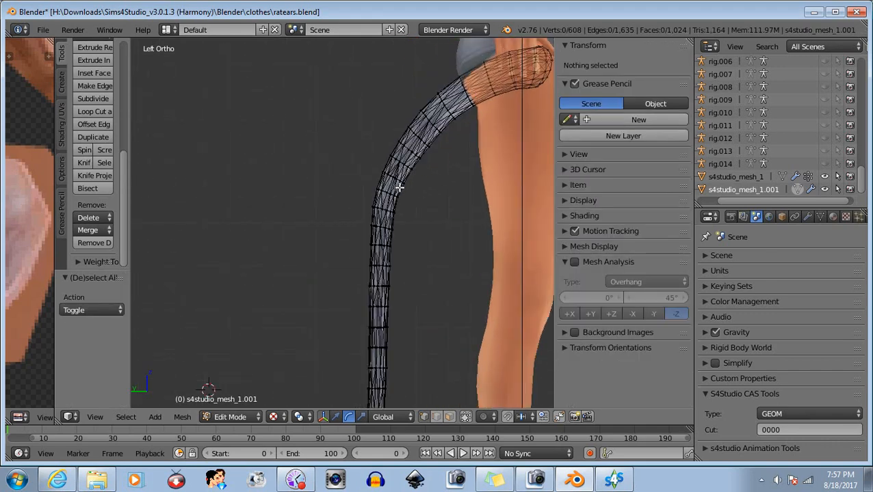
shift+middle_drag(433, 205, 348, 273)
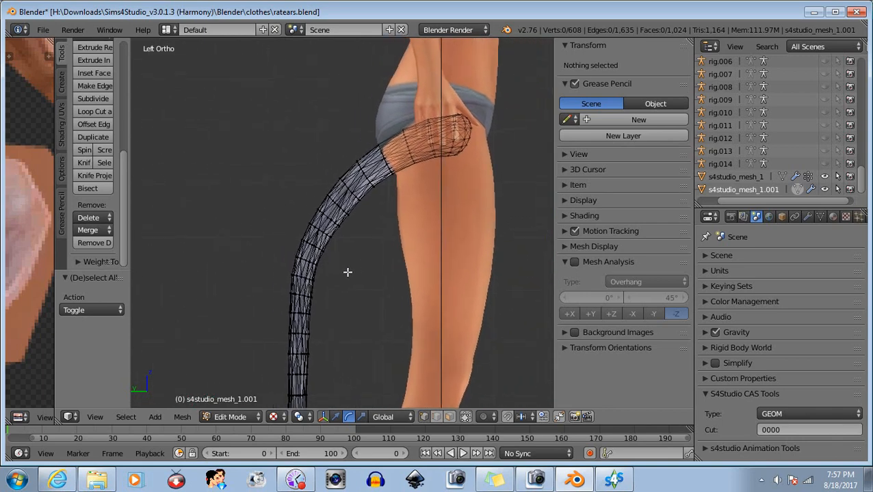
key(b)
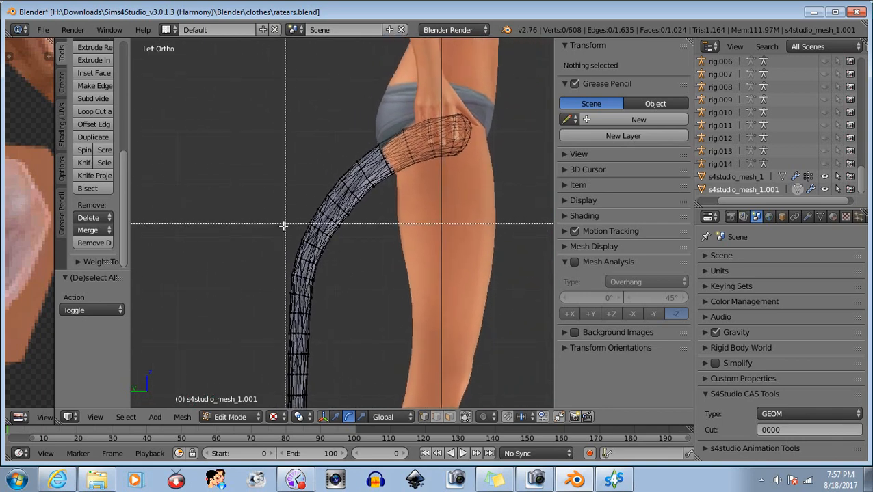
drag(284, 218, 350, 270)
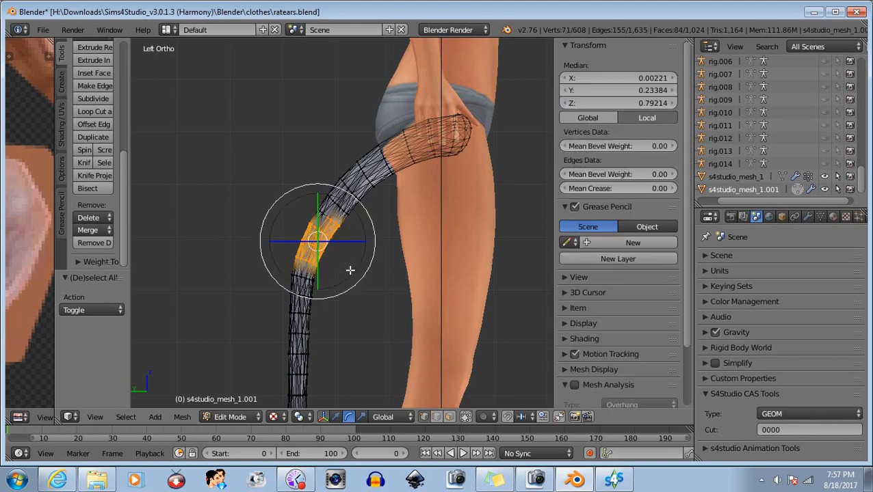
key(b)
drag(271, 114, 501, 241)
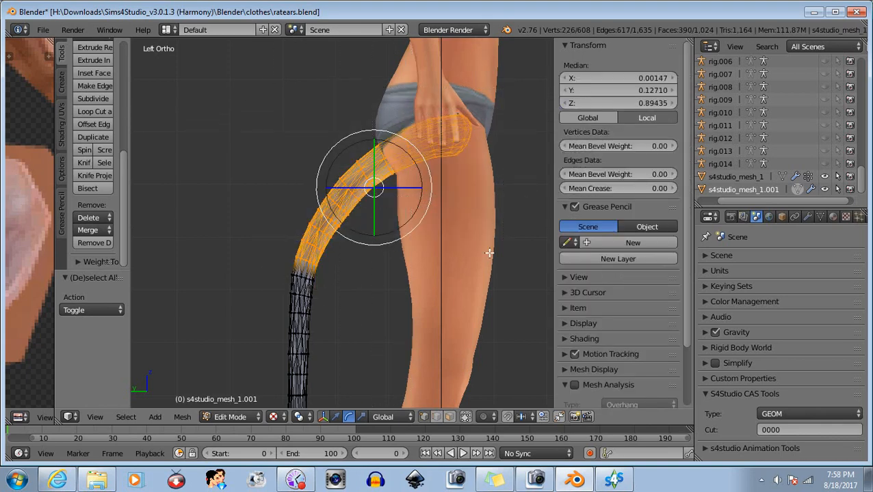
Step: Rotate the selected upper tail section about -0.688° and move it about 0.003 along Y
scroll(357, 169, up, 1)
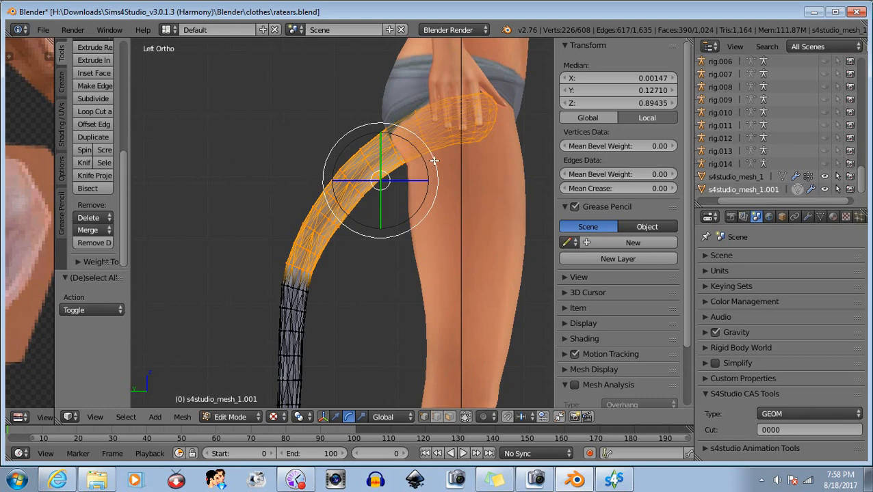
drag(434, 160, 432, 162)
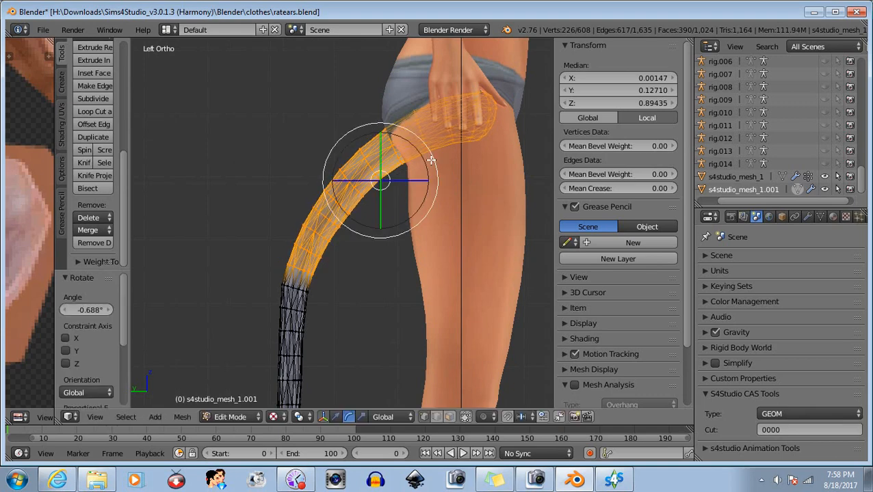
click(335, 417)
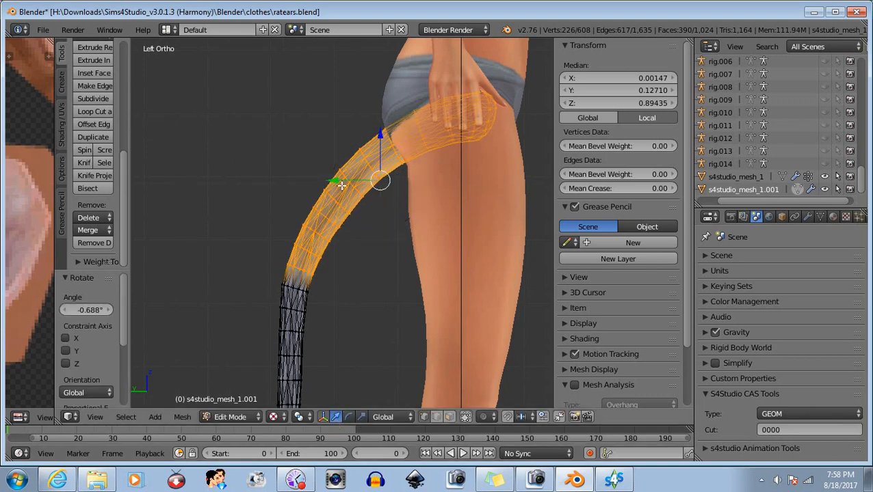
drag(334, 181, 333, 179)
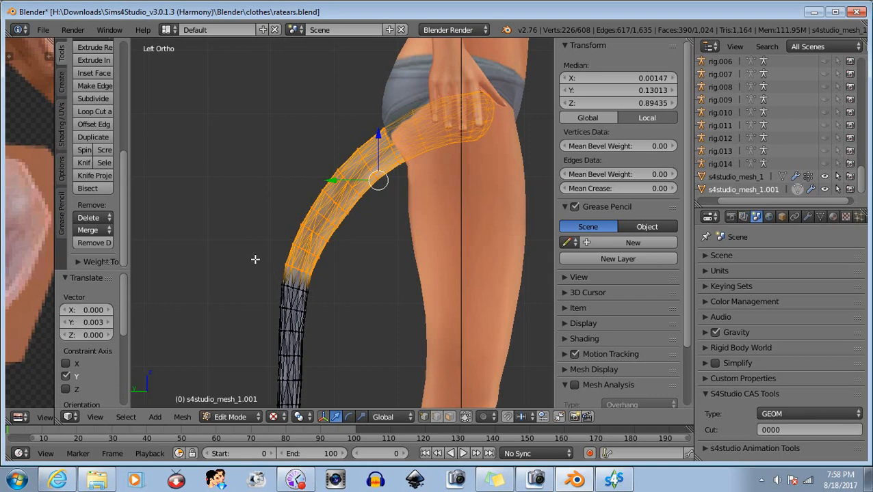
Step: Deselect the lowest ring of the upper tail section, then rotate the rest about -2.689° and move it about 0.012 along Y
key(b)
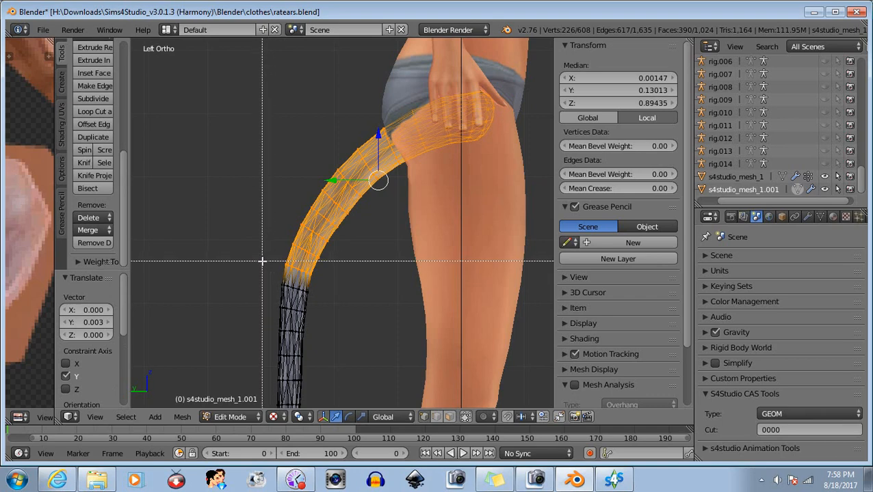
middle_drag(262, 259, 328, 321)
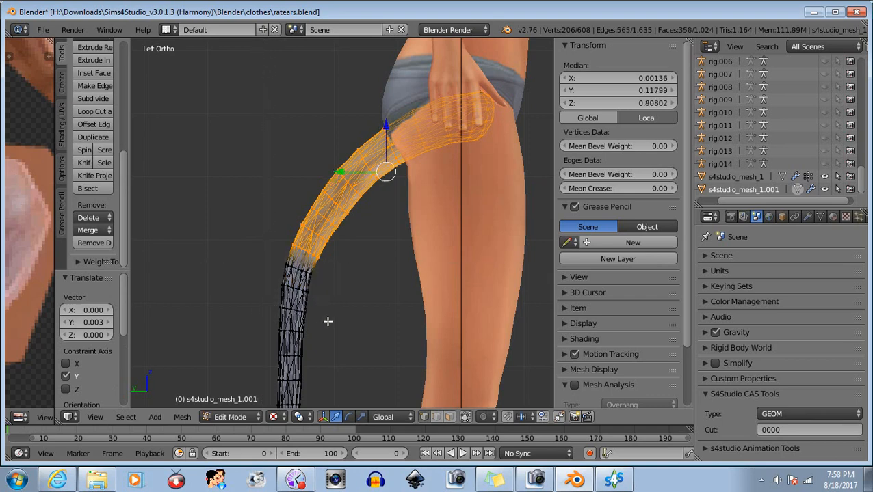
click(348, 416)
drag(439, 146, 427, 146)
click(337, 418)
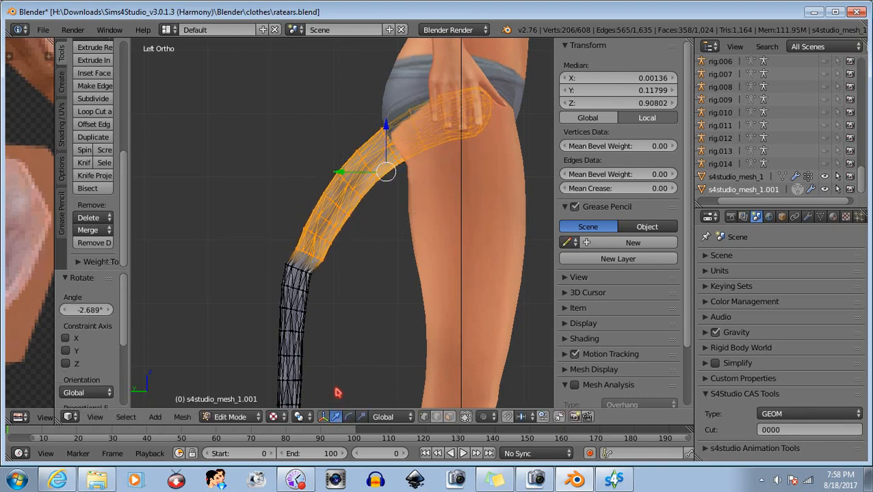
drag(340, 171, 335, 168)
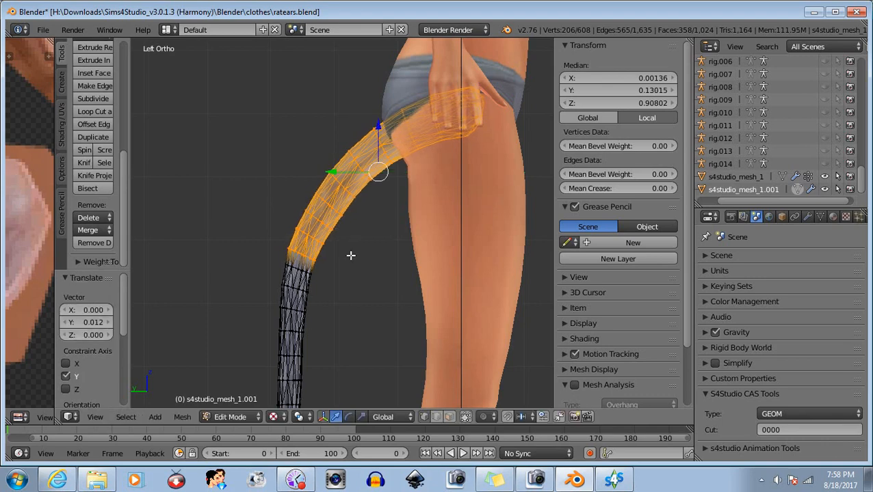
Step: Deselect the lowest selected tail rings, then rotate the remaining upper section about -2.463° and move it about 0.010 along Y
key(b)
drag(264, 243, 298, 290)
middle_drag(297, 289, 302, 298)
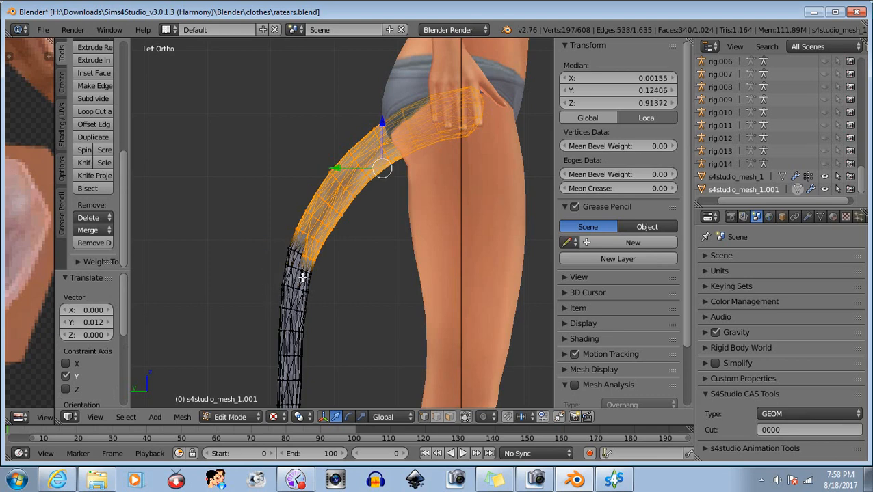
key(b)
middle_drag(292, 255, 323, 287)
key(b)
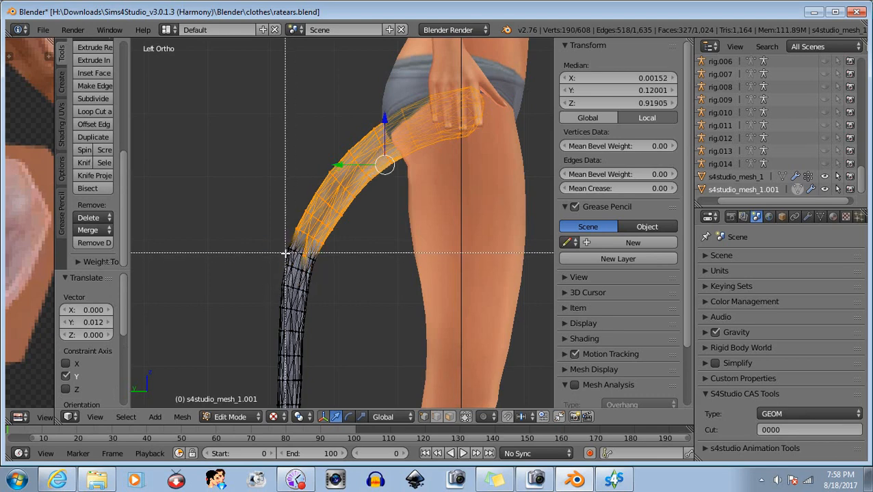
middle_drag(286, 253, 317, 277)
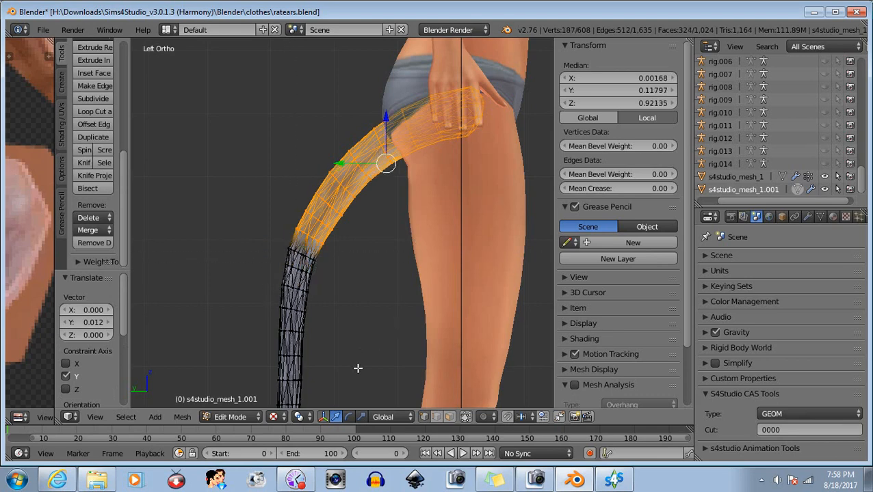
click(348, 417)
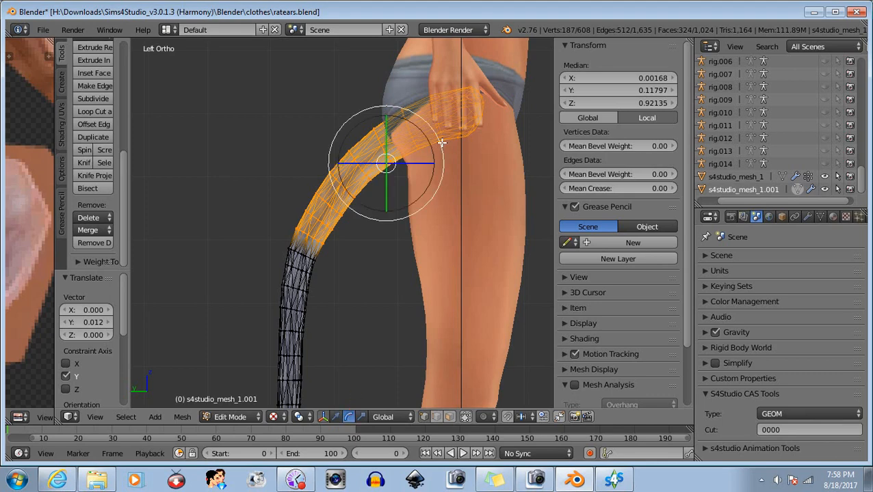
drag(441, 140, 436, 141)
click(339, 416)
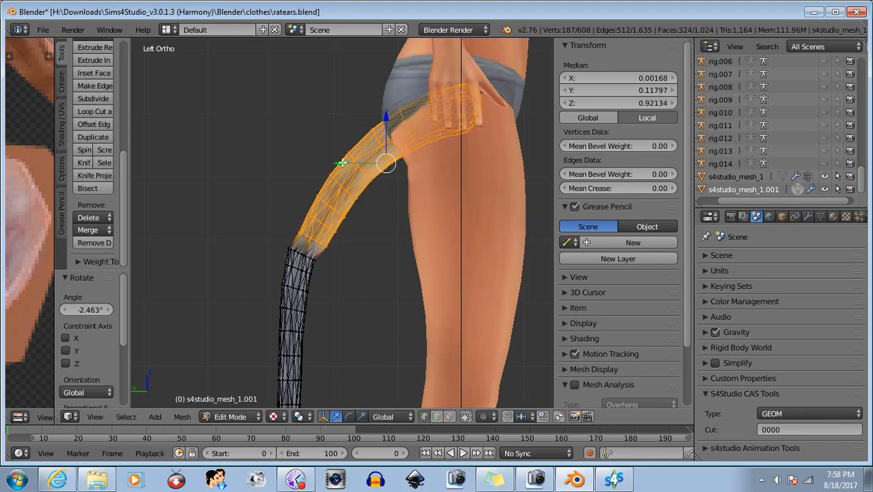
drag(342, 163, 335, 161)
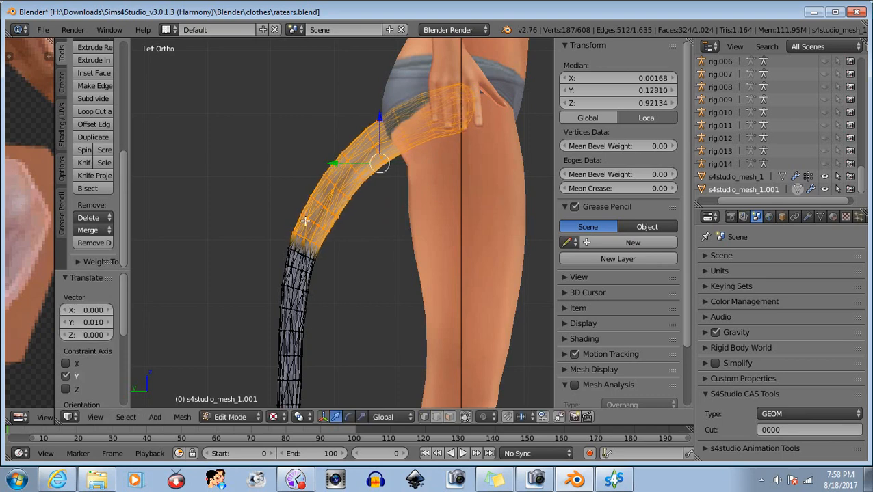
Step: Exclude the next lowest ring from the selection, then rotate the upper tail section about -1.9° and move it about 0.008 along Y
key(b)
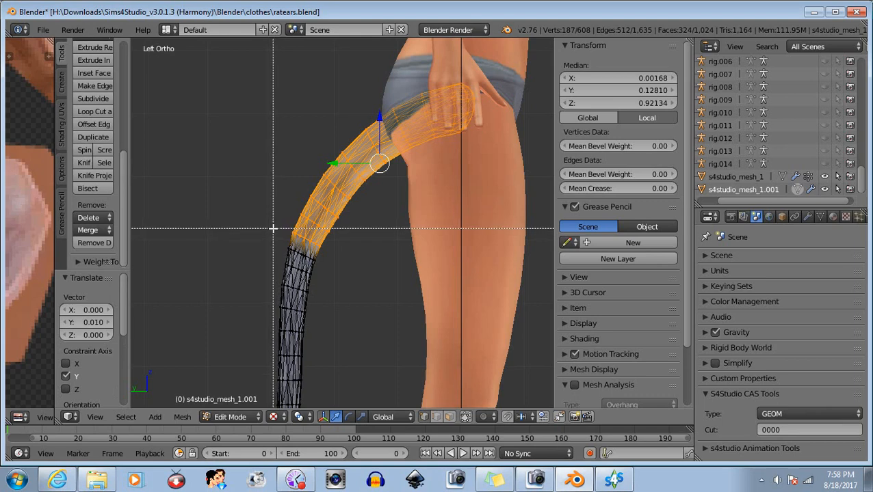
middle_drag(274, 230, 313, 278)
middle_drag(300, 241, 335, 271)
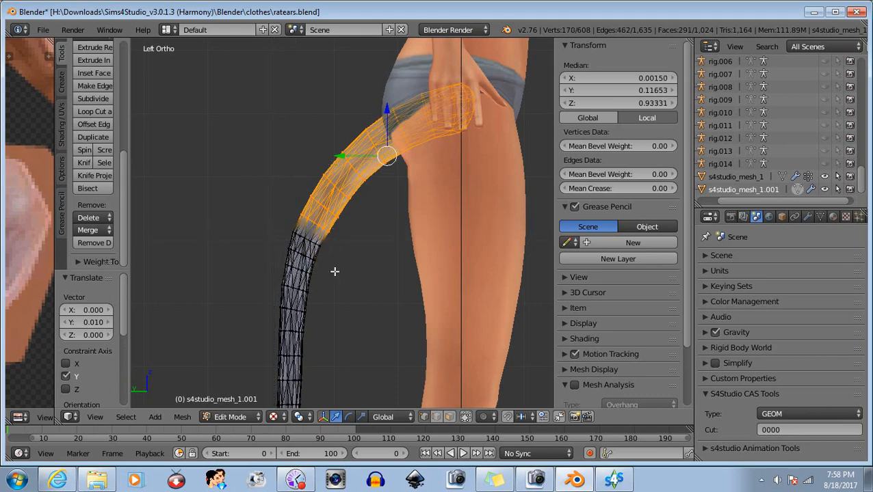
click(348, 417)
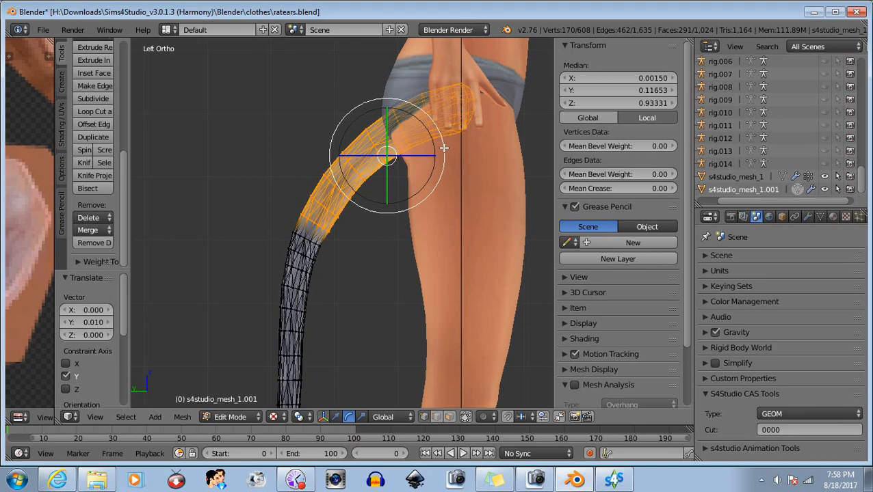
drag(444, 148, 436, 140)
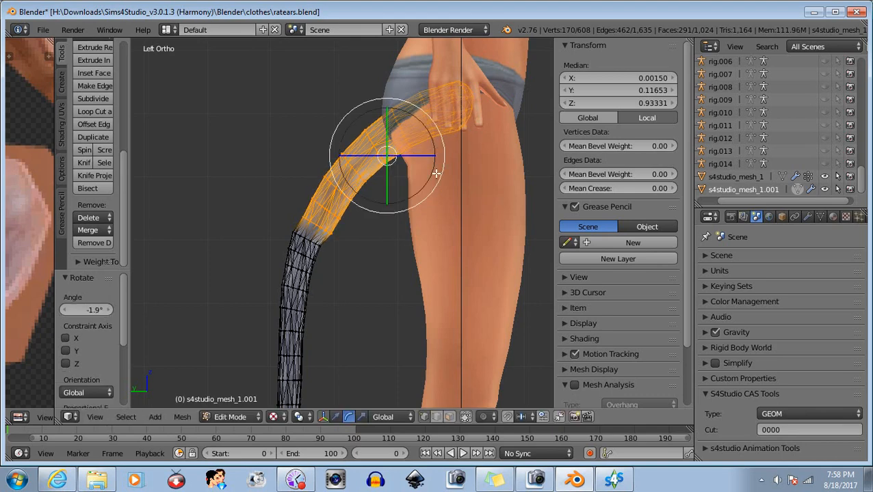
click(339, 413)
drag(342, 156, 337, 155)
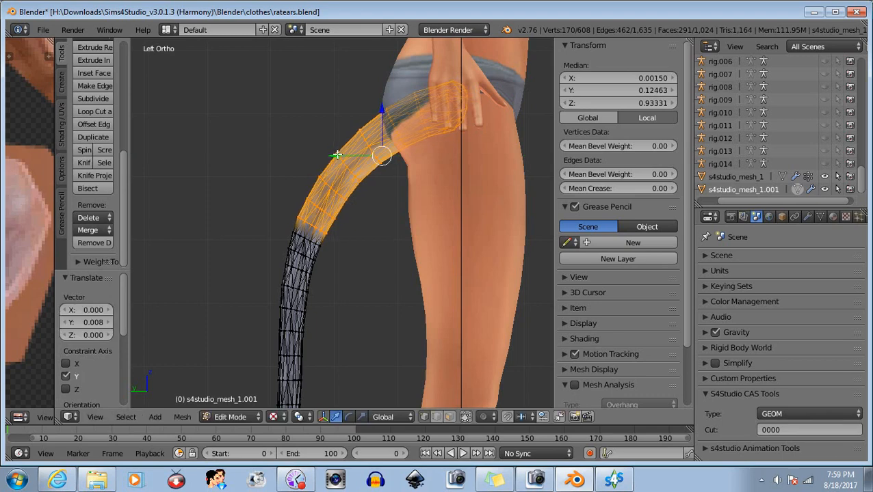
Step: Deselect one more ring at the lower end, then rotate the rest of the upper tail about -2.597° and move it about 0.009 along Y
key(b)
drag(276, 213, 303, 250)
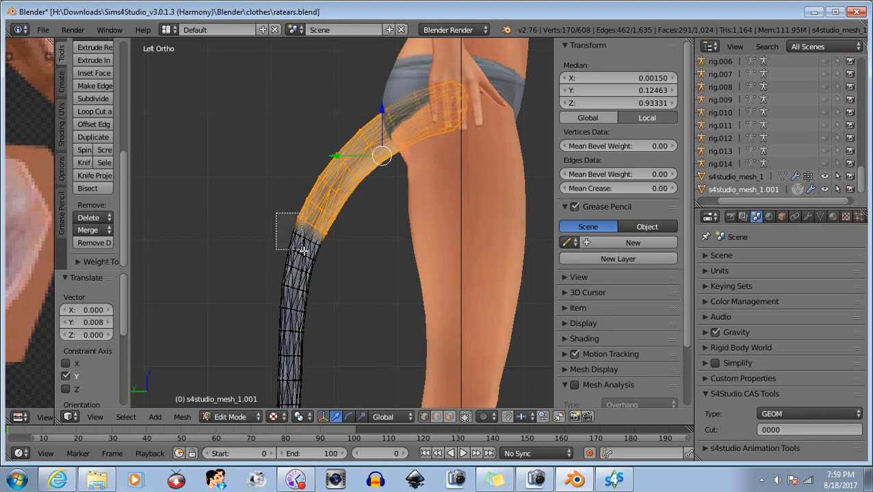
middle_drag(303, 251, 312, 267)
key(b)
middle_drag(295, 227, 333, 266)
key(b)
middle_drag(298, 222, 322, 239)
click(349, 419)
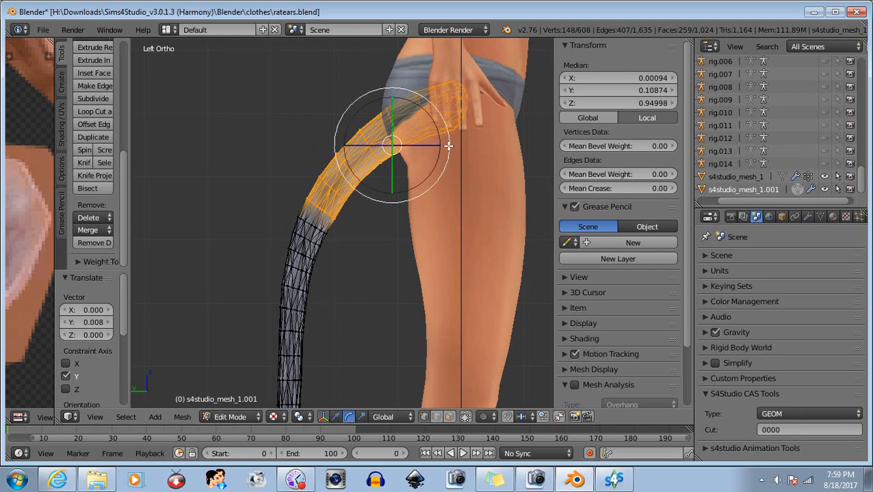
drag(449, 146, 448, 140)
click(336, 417)
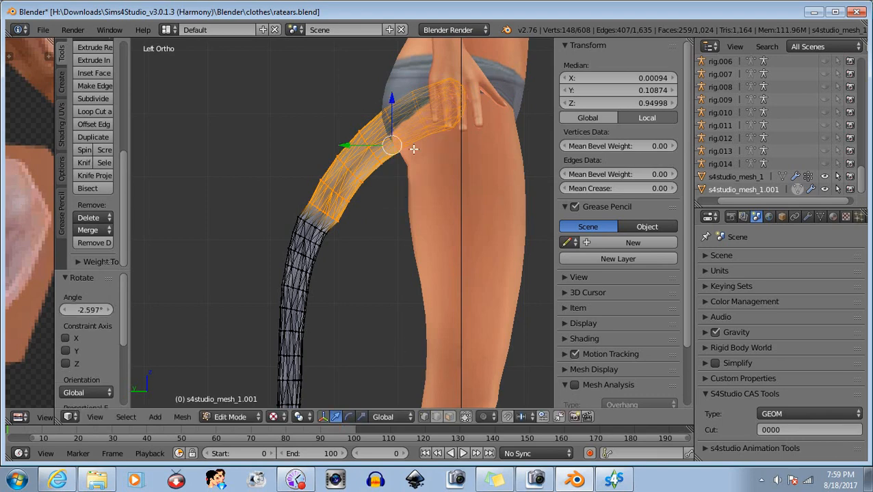
drag(347, 145, 341, 145)
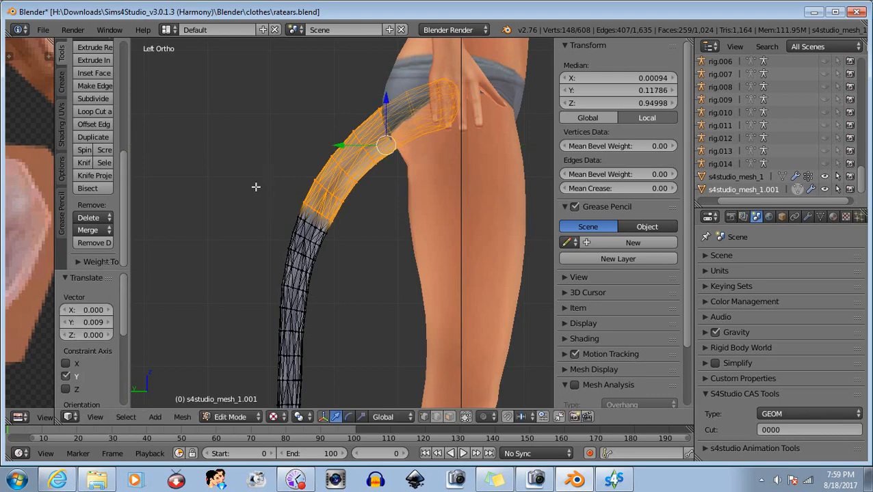
Step: Extend the selection down through the bend's lower rings, then rotate the section about -1.31° and move it about 0.004 along Y
key(b)
drag(252, 174, 376, 301)
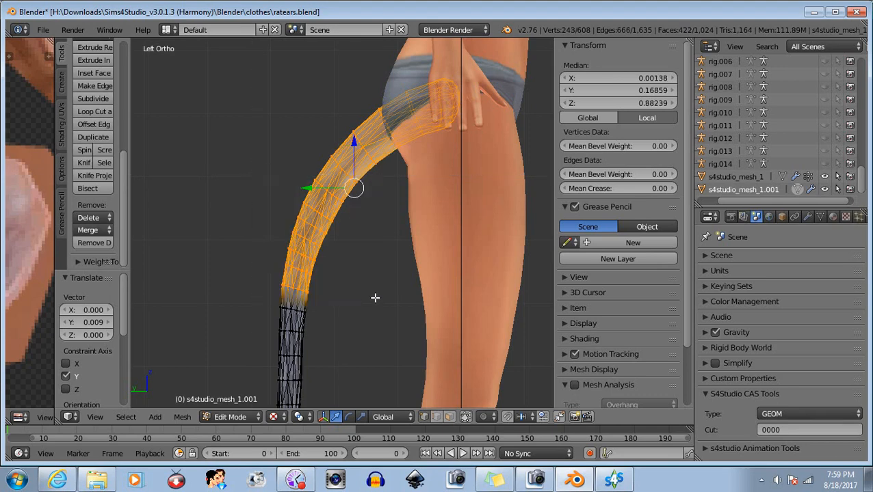
click(348, 417)
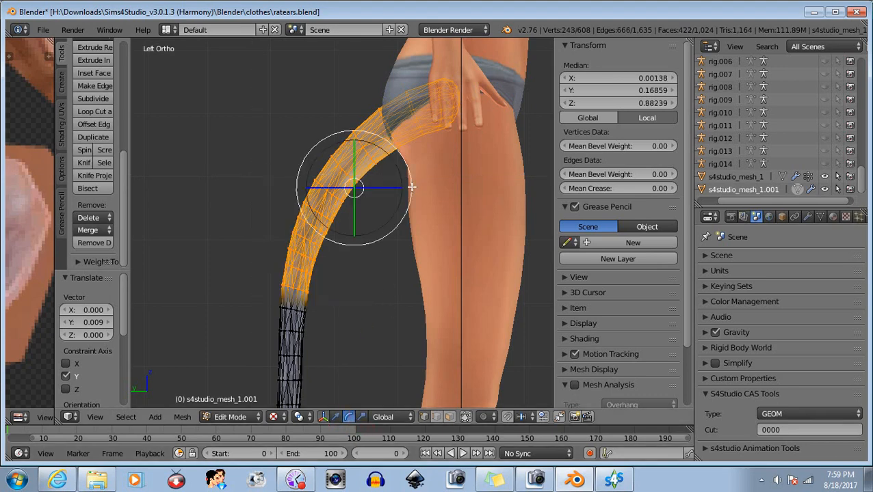
drag(412, 188, 411, 186)
click(335, 418)
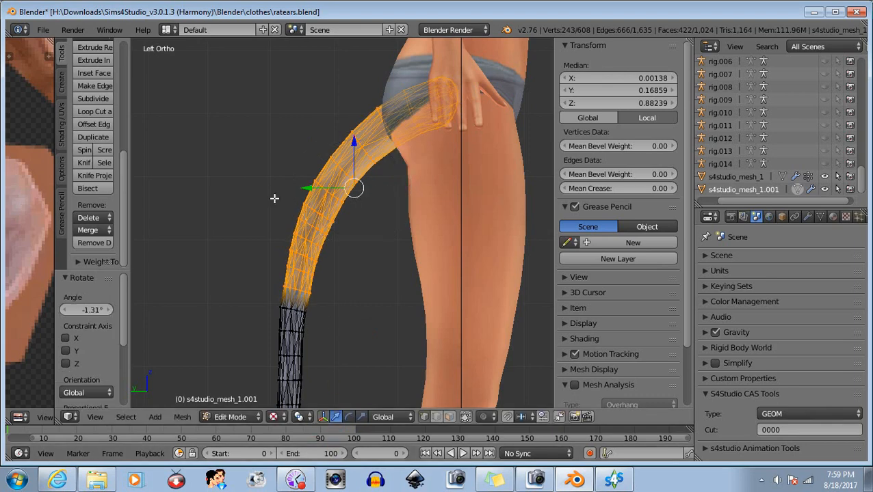
drag(306, 189, 303, 189)
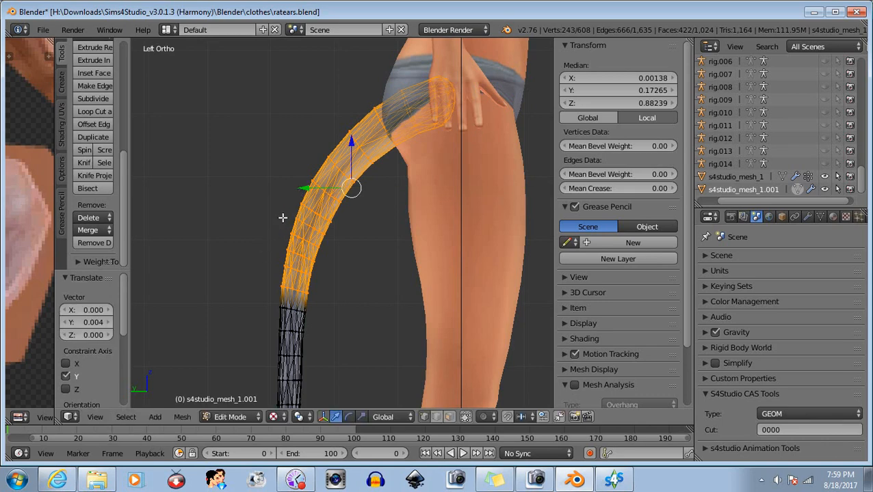
Step: Deselect the lowest ring of the extended selection, then rotate the rest about -0.617° and move it about 0.002 along Y
key(b)
drag(255, 282, 350, 346)
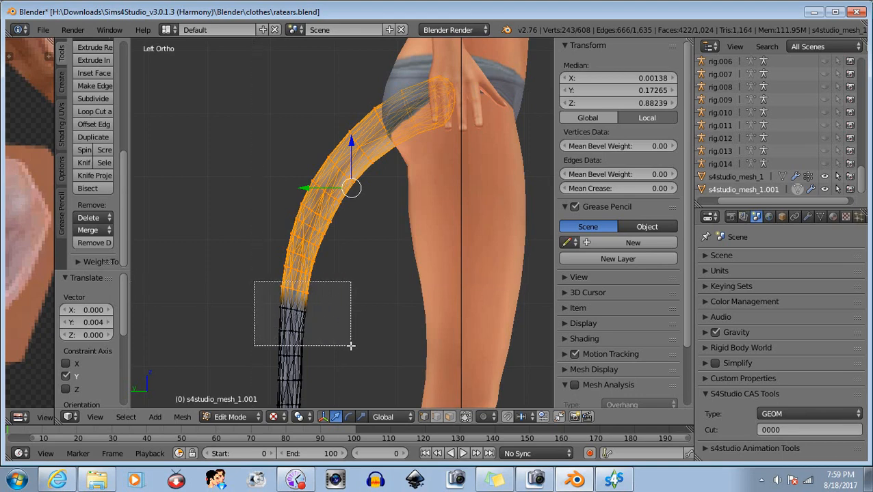
middle_drag(350, 346, 351, 346)
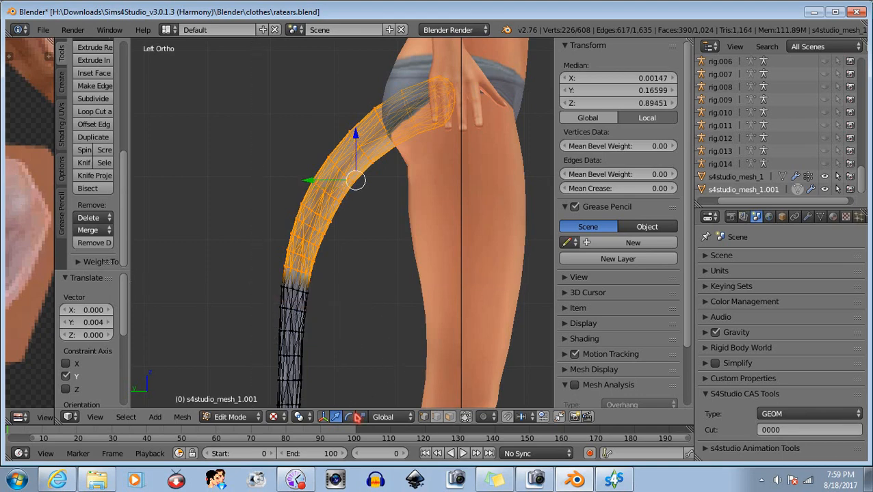
click(352, 417)
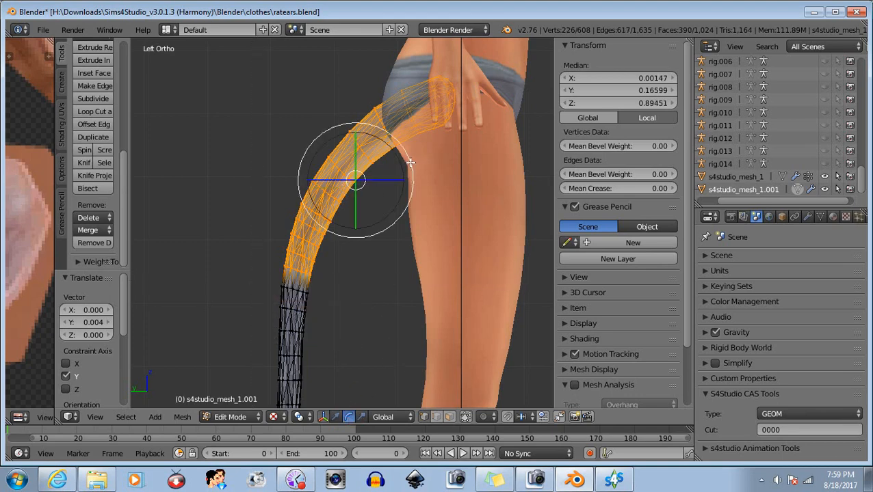
drag(409, 162, 404, 162)
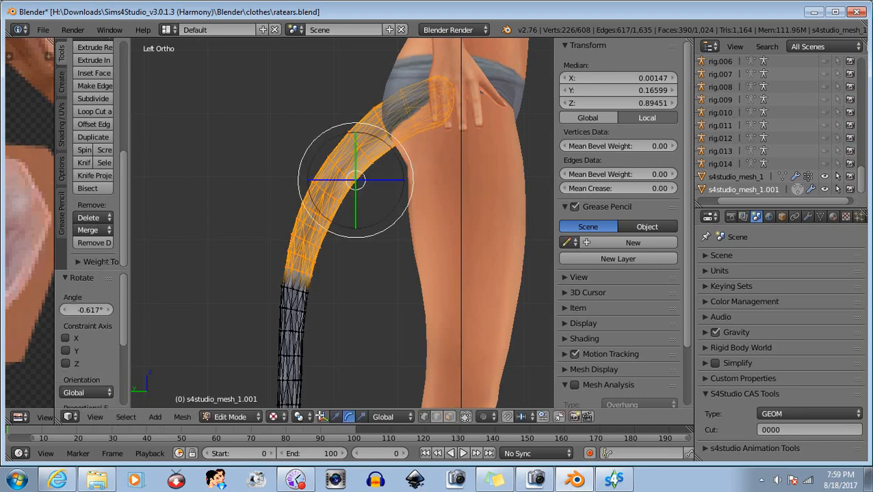
click(336, 417)
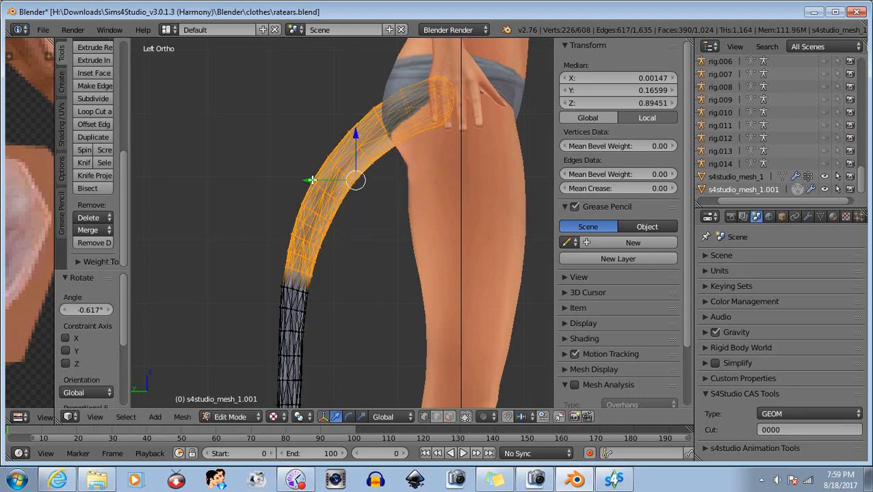
drag(311, 180, 310, 180)
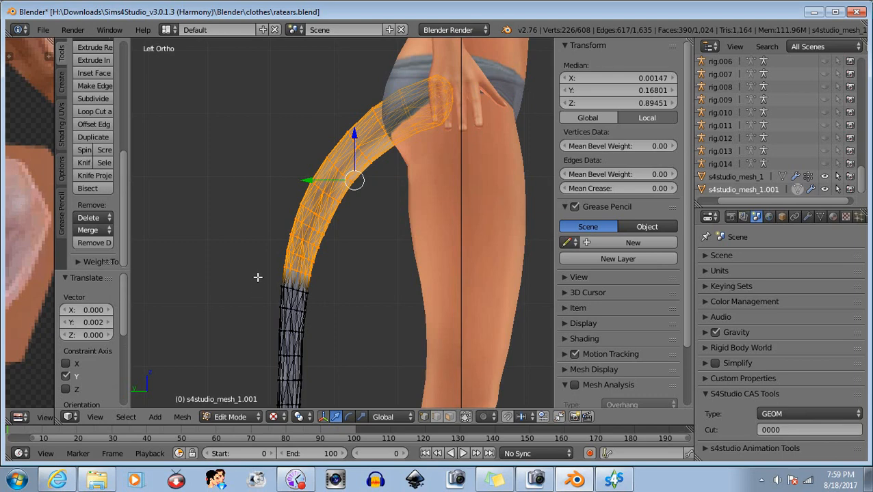
Step: Deselect the next lowest ring, rotate the remaining section about -1.112°, and move it about 0.005 along Z and 0.003 along Y
key(b)
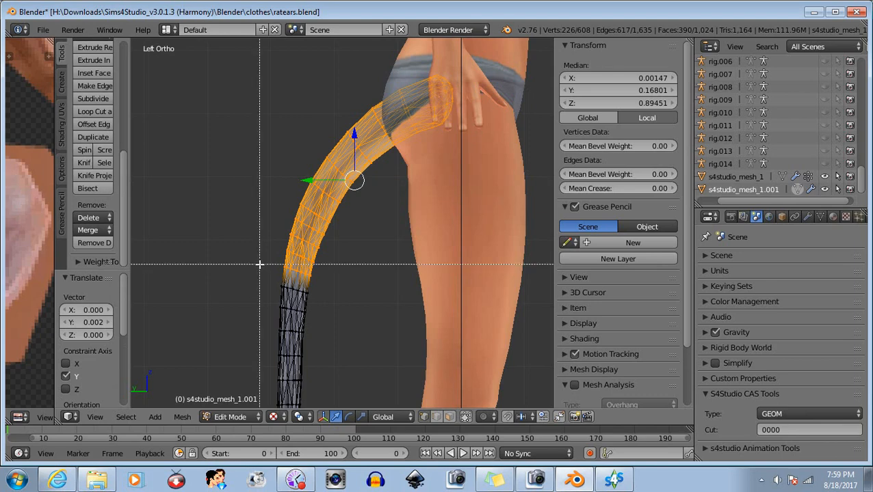
middle_drag(254, 263, 311, 304)
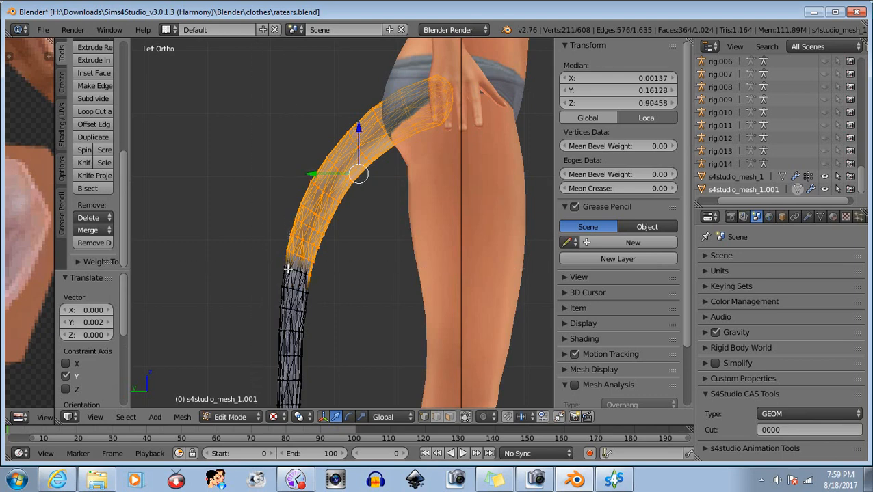
middle_drag(288, 270, 324, 301)
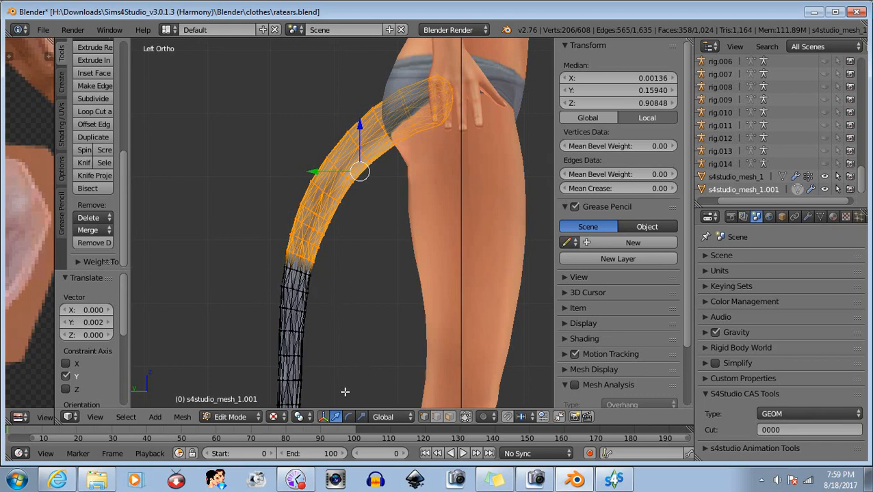
click(349, 417)
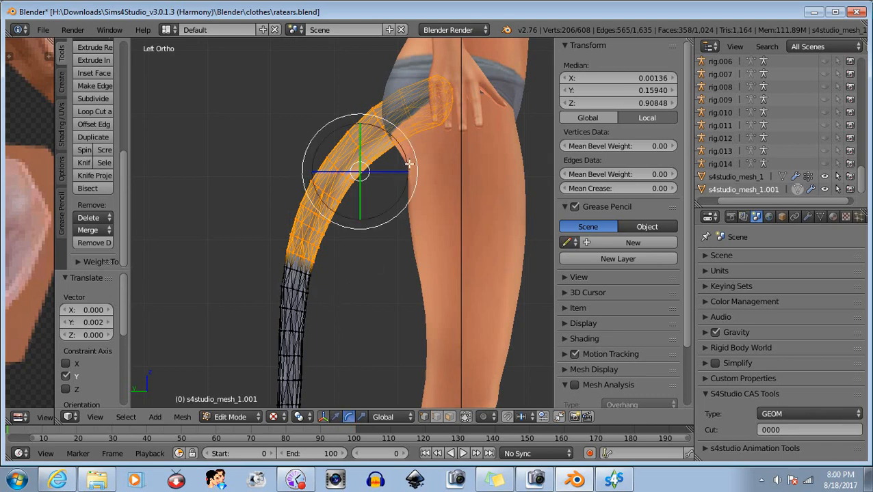
drag(414, 159, 415, 159)
click(335, 417)
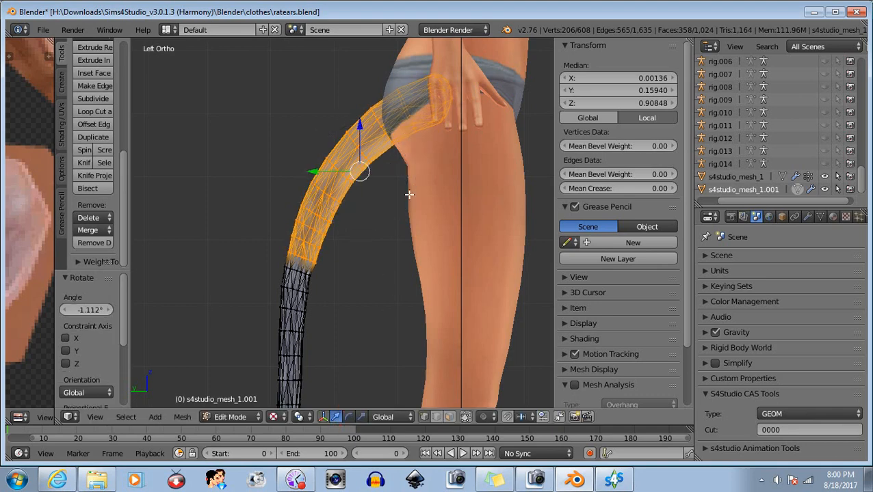
drag(356, 124, 355, 122)
drag(314, 170, 312, 170)
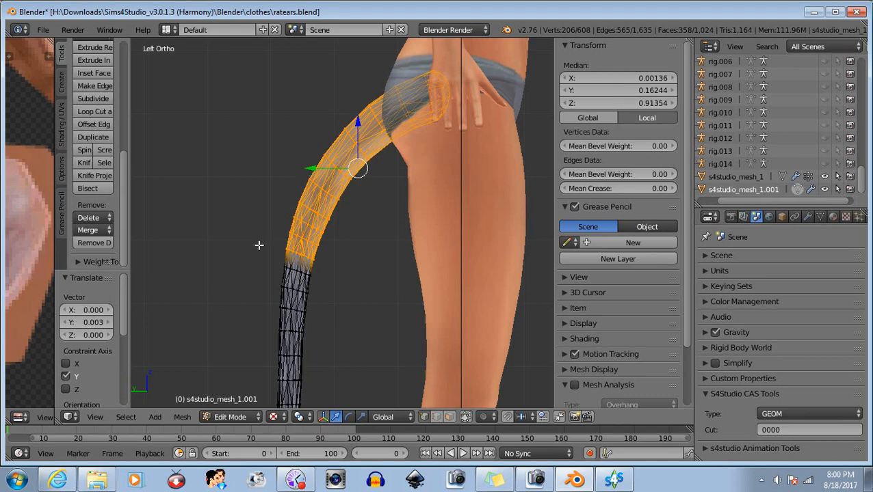
Step: Deselect the lowest selected tail ring, rotate the remaining section about -2.312°, and move it about 0.004 along Z and 0.007 along Y
key(b)
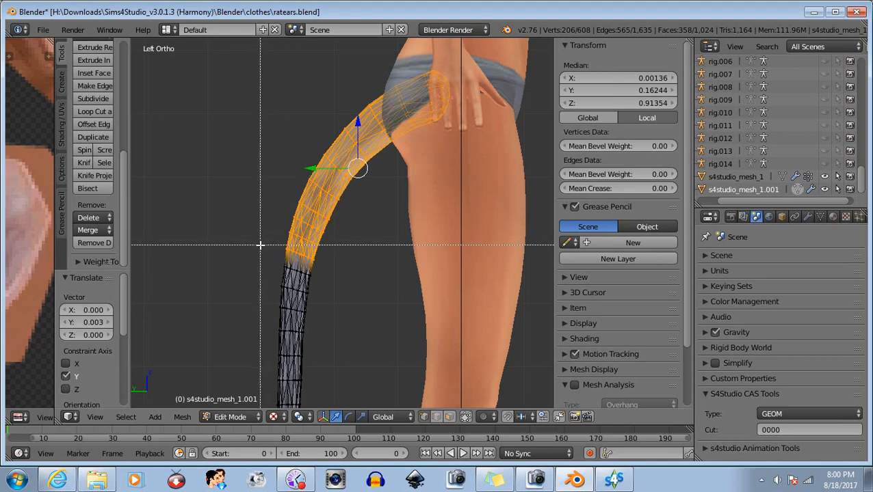
middle_drag(260, 245, 308, 285)
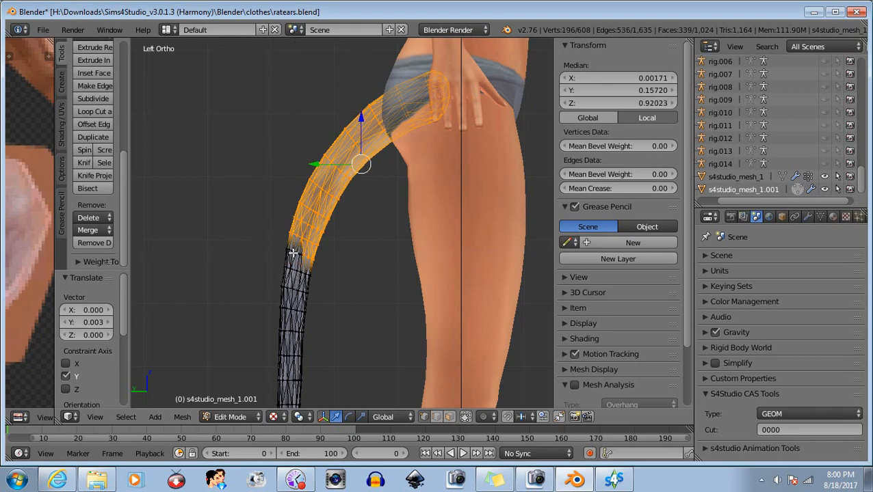
key(b)
middle_drag(292, 253, 335, 287)
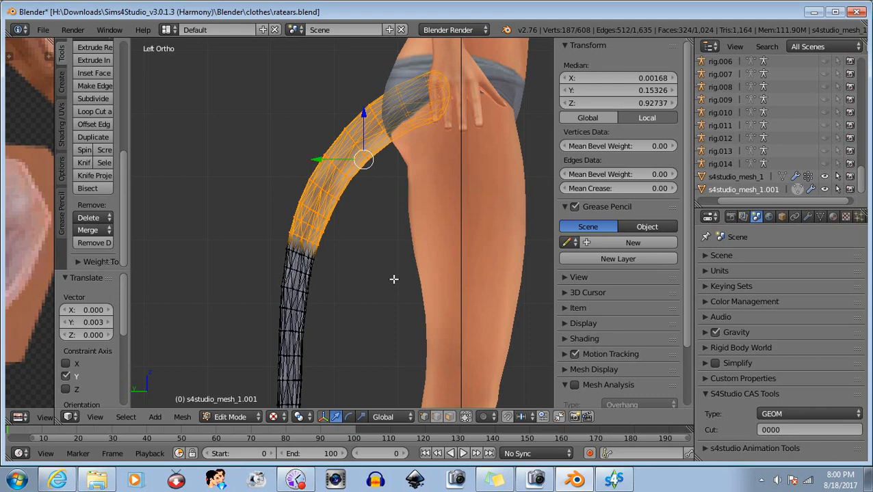
click(349, 417)
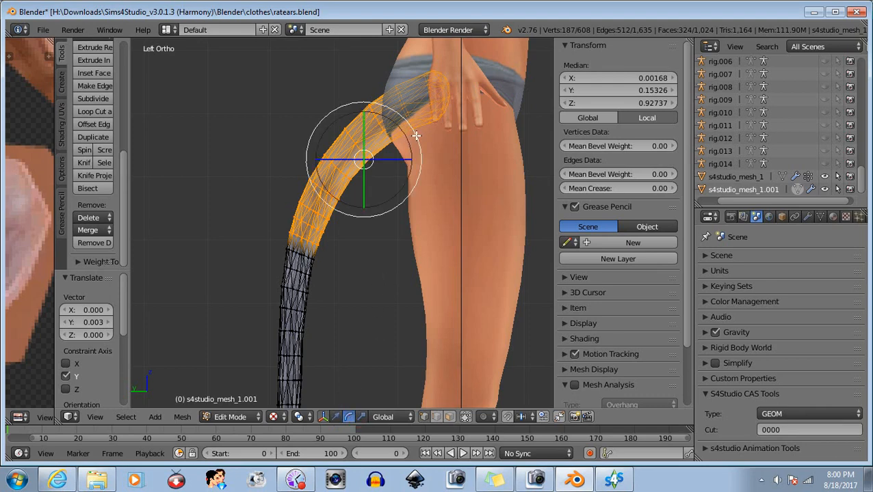
drag(416, 136, 411, 137)
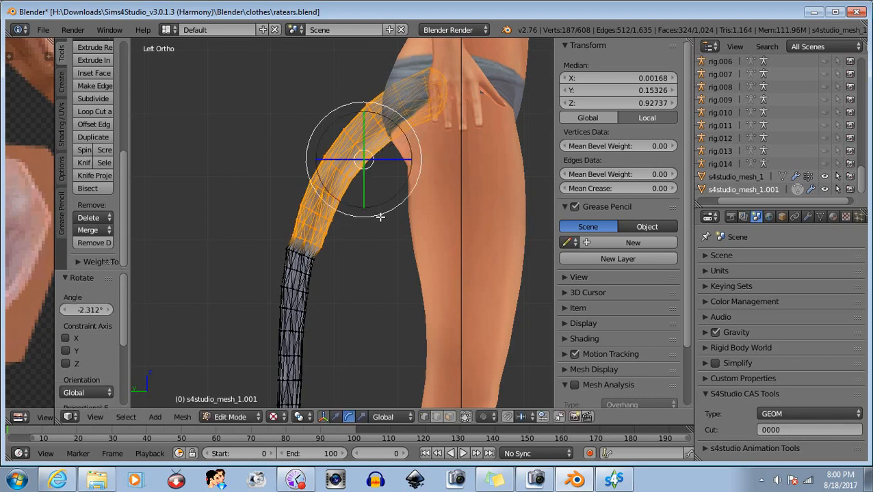
click(335, 417)
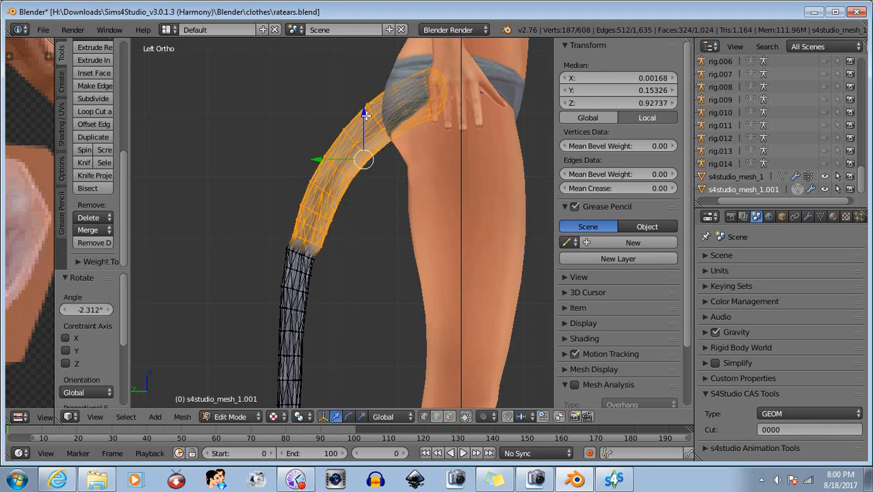
drag(363, 114, 364, 112)
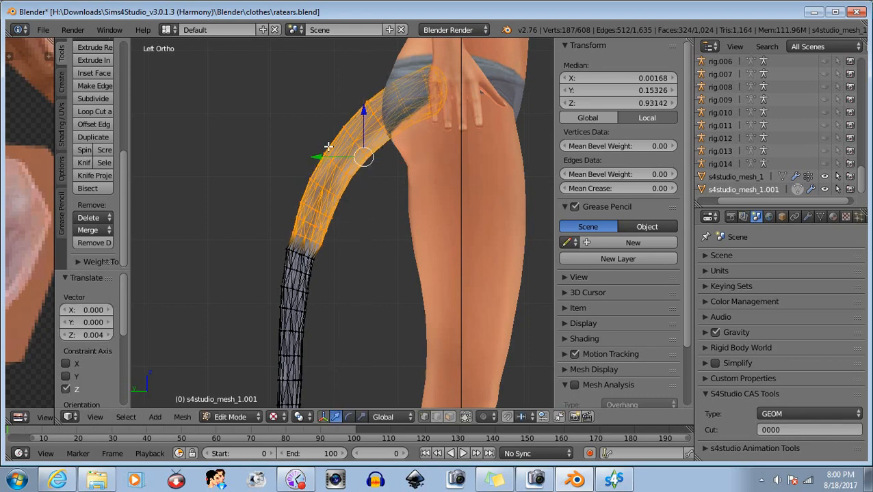
drag(318, 156, 313, 157)
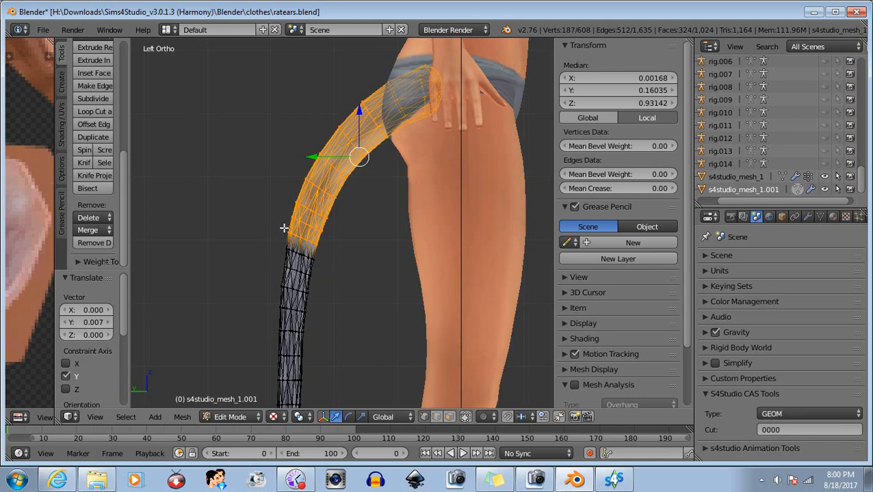
key(b)
drag(277, 229, 306, 265)
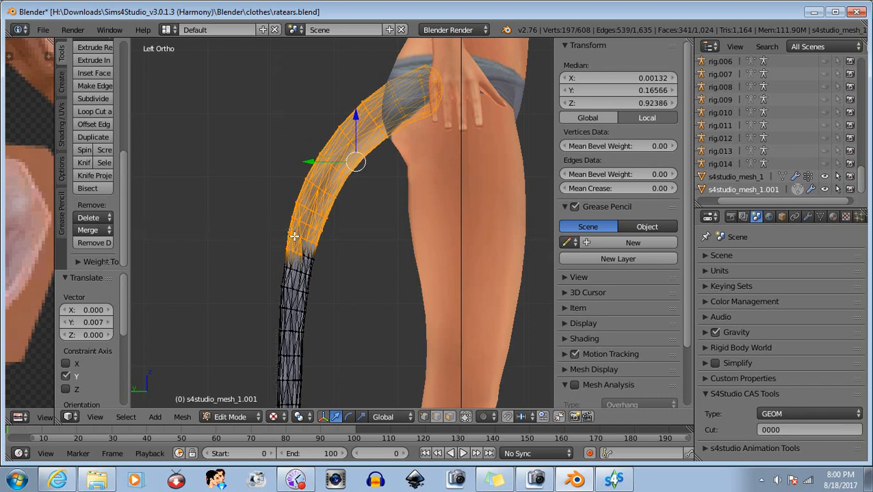
key(ctrl+z)
Step: Deselect one more lower ring, rotate the section about -1.576°, and move it about 0.004 along Z, then 0.005 and -0.002 along Y
key(b)
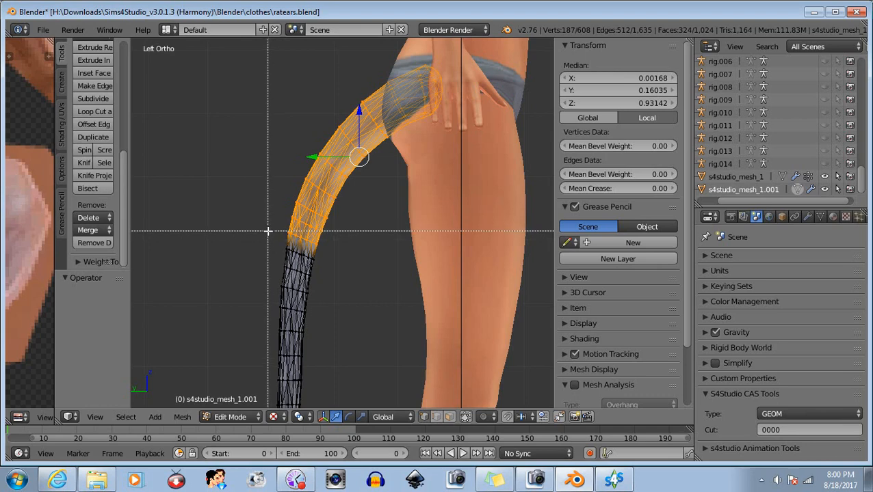
middle_drag(267, 231, 333, 279)
key(b)
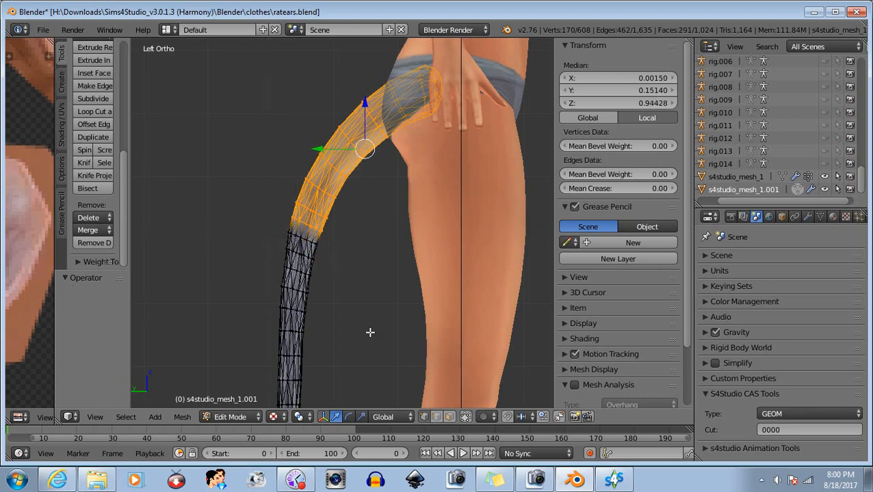
click(353, 416)
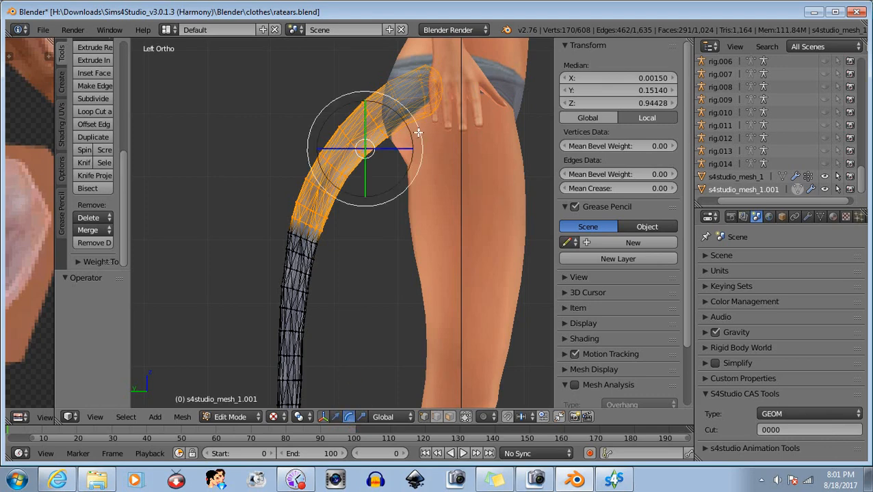
drag(418, 129, 415, 129)
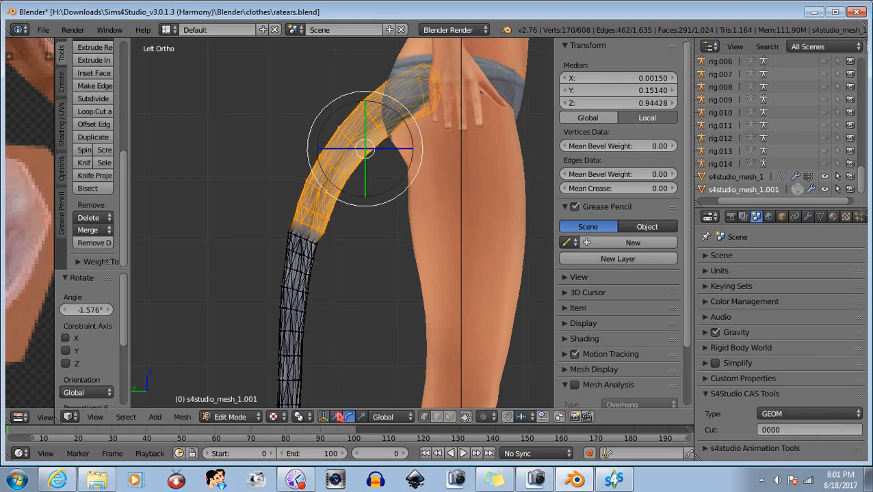
click(336, 417)
drag(364, 103, 365, 100)
drag(320, 145, 318, 143)
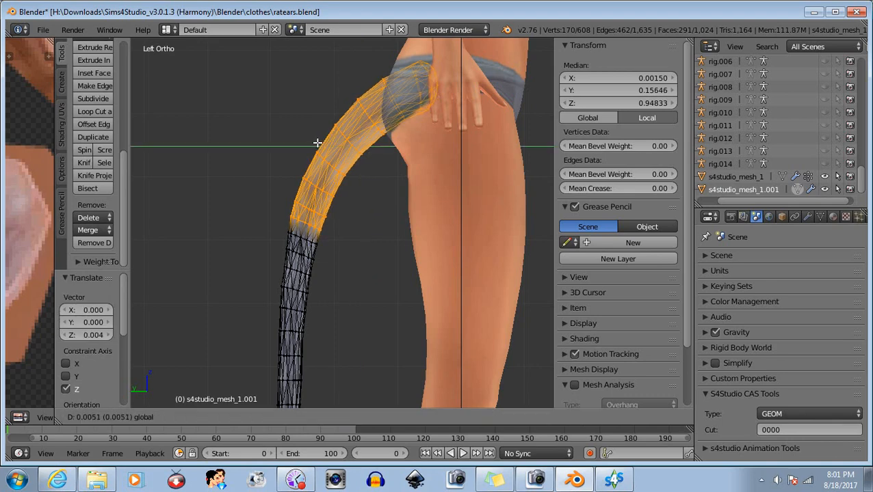
drag(317, 143, 313, 147)
Step: Deselect the next lower ring, rotate the section about -1.938°, and move it 0.007 along Z, with Y shifts of about 0.005 and -0.003
key(b)
middle_drag(277, 212, 313, 268)
key(b)
middle_drag(278, 216, 336, 270)
key(b)
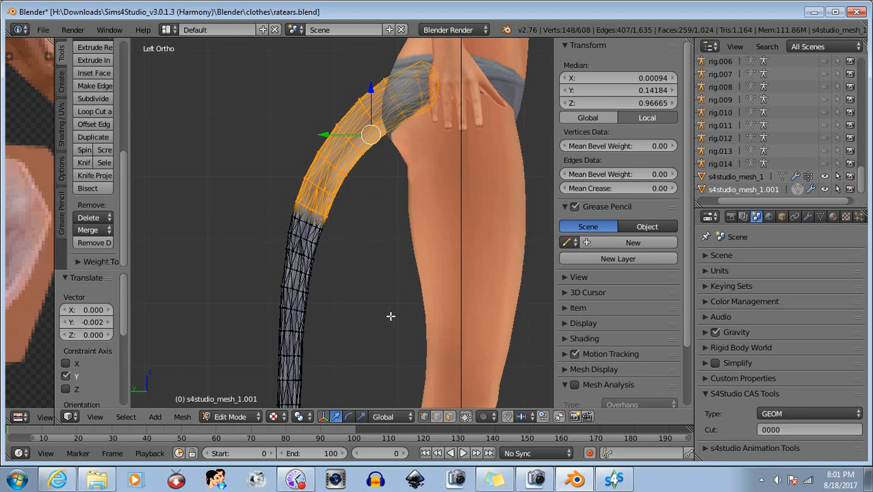
click(361, 417)
click(347, 417)
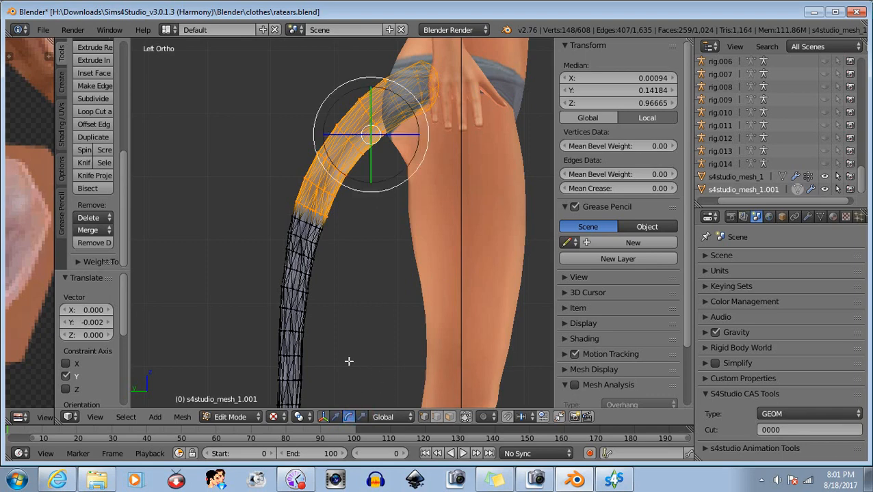
drag(428, 141, 428, 137)
click(335, 417)
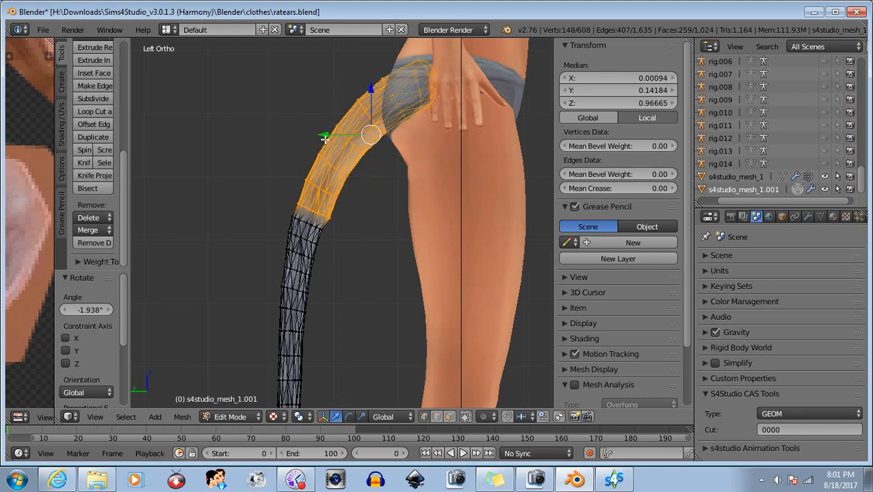
drag(324, 134, 321, 131)
drag(368, 89, 367, 85)
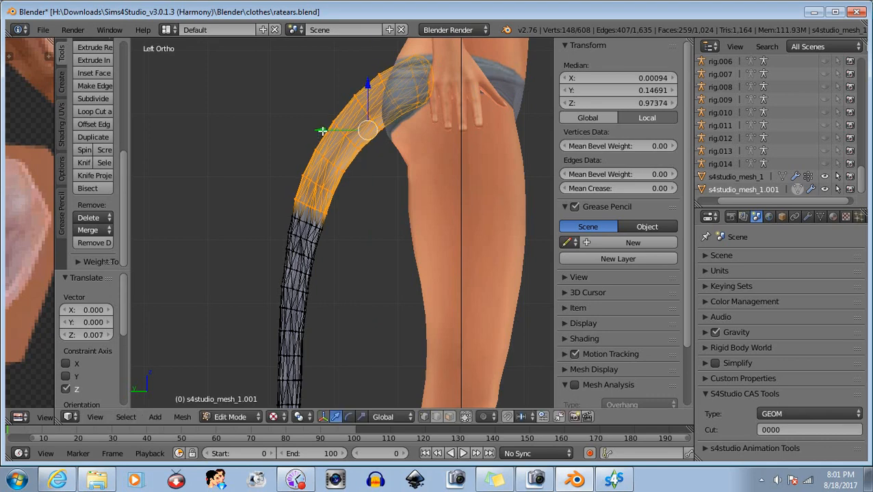
drag(321, 130, 324, 131)
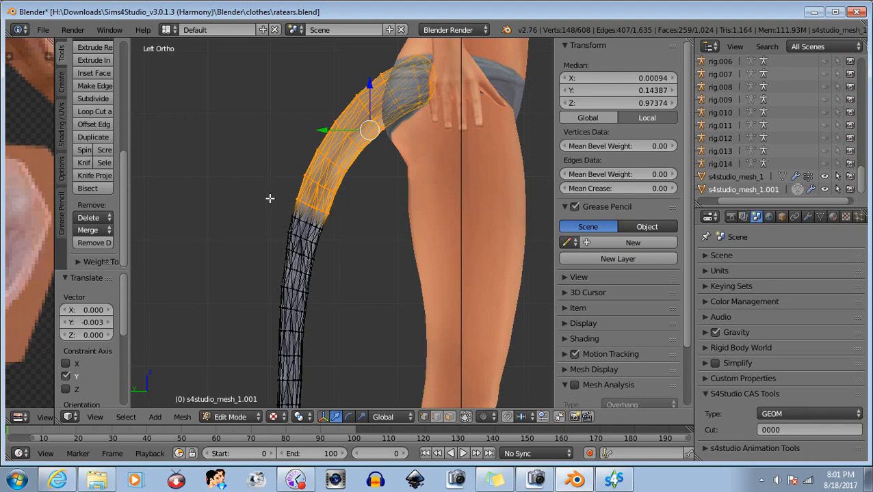
Step: Extend the selection down over the two rings below, then move the section about 0.002 along Z and -0.001 along Y
key(b)
drag(275, 193, 339, 255)
key(b)
drag(356, 108, 356, 106)
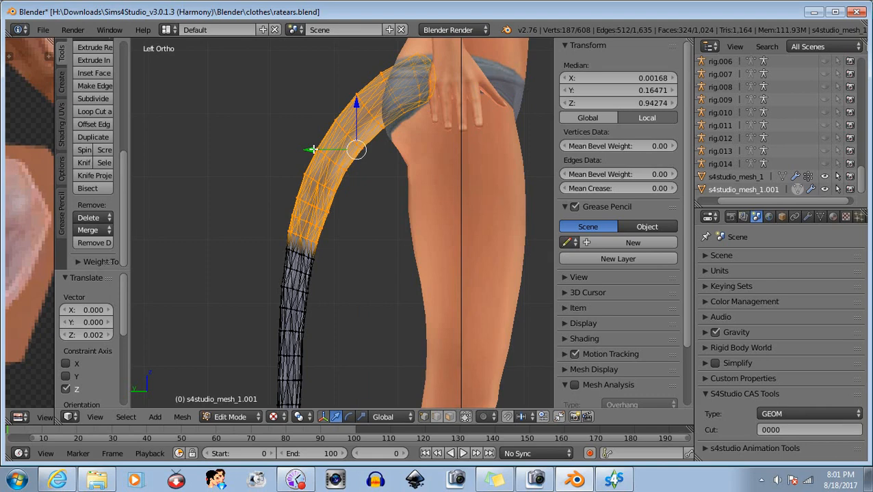
drag(313, 149, 313, 150)
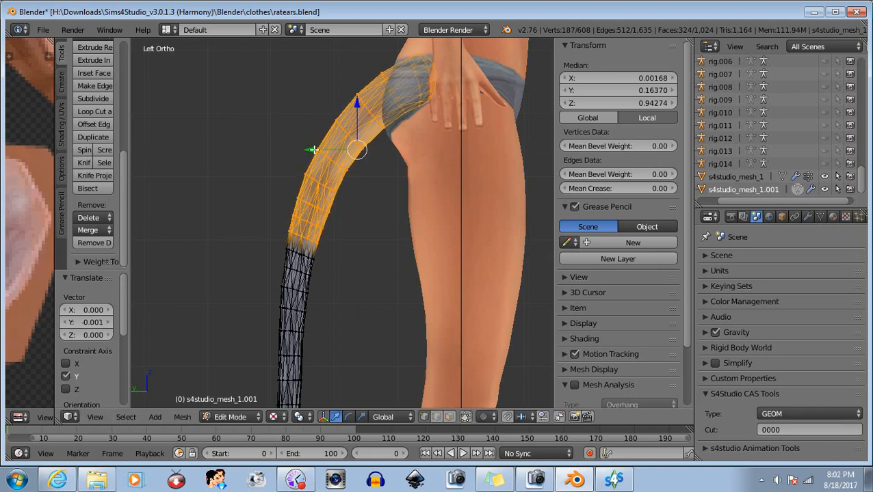
Step: Deselect the lowest ring of the extended selection and raise the remaining section about 0.002 along Z
key(b)
middle_drag(277, 226, 331, 266)
key(b)
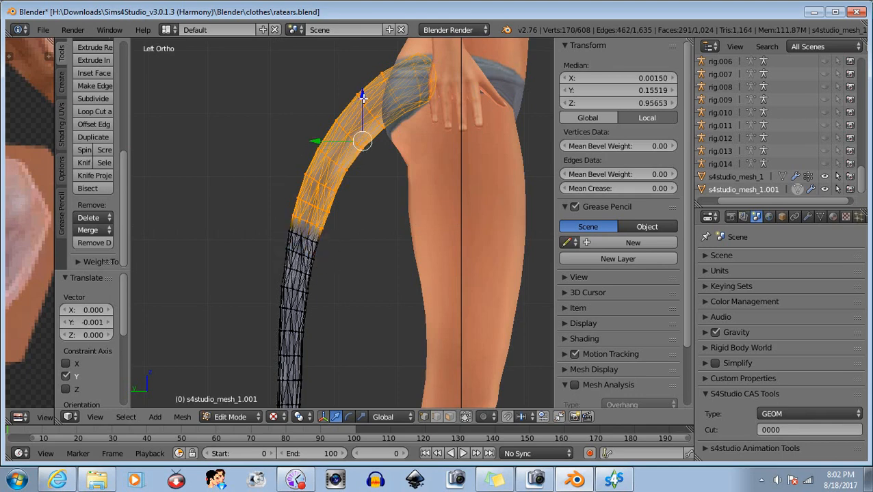
drag(363, 96, 362, 96)
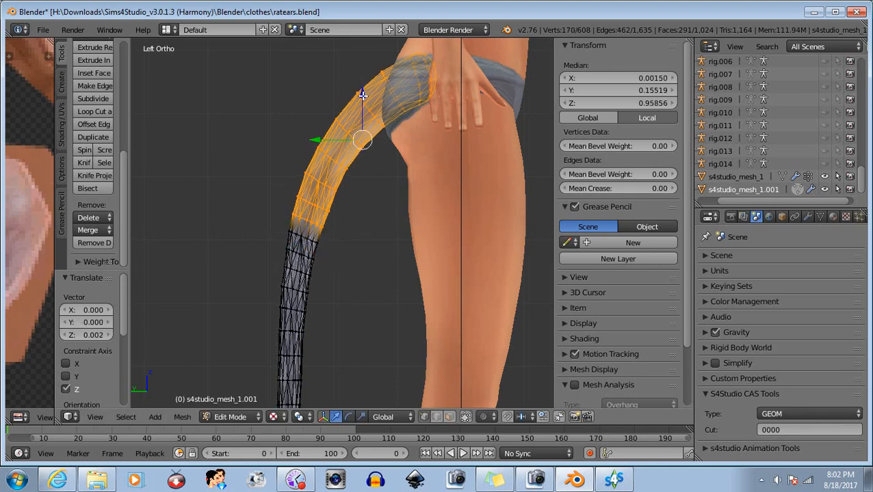
Step: Deselect all vertices of the next lower ring and raise the rest of the upper tail about 0.005 along Z
key(b)
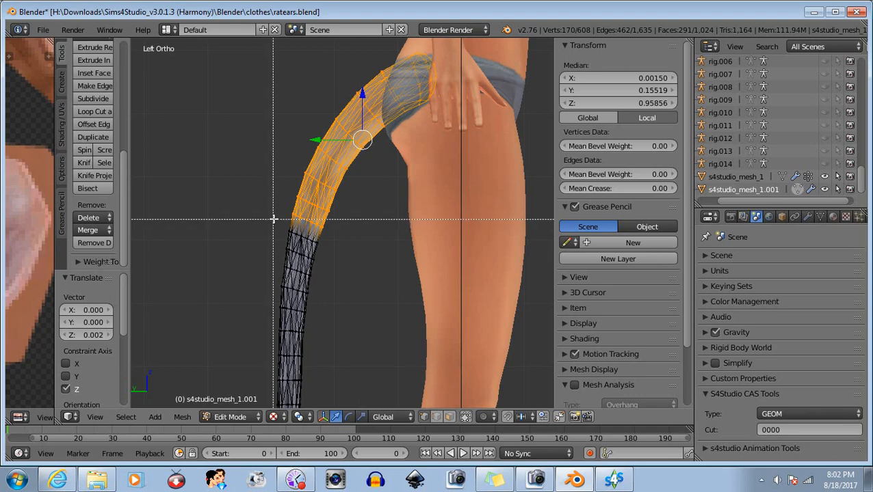
drag(276, 210, 311, 241)
key(b)
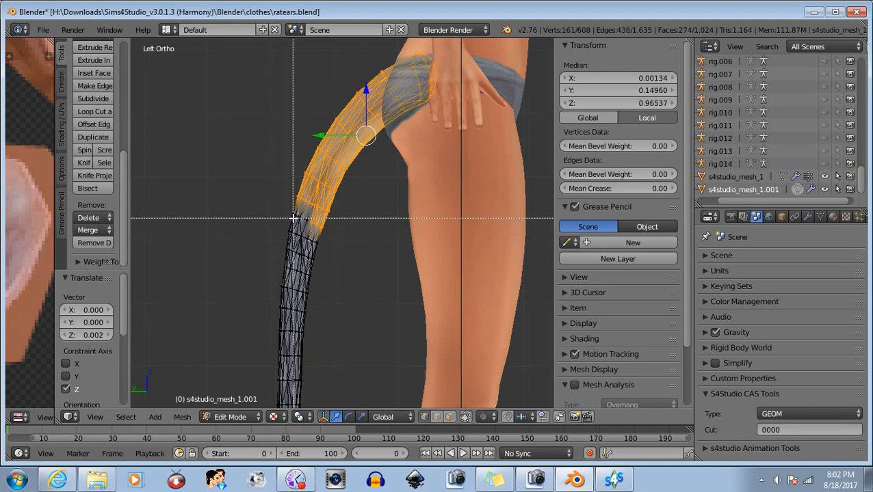
middle_drag(293, 216, 374, 269)
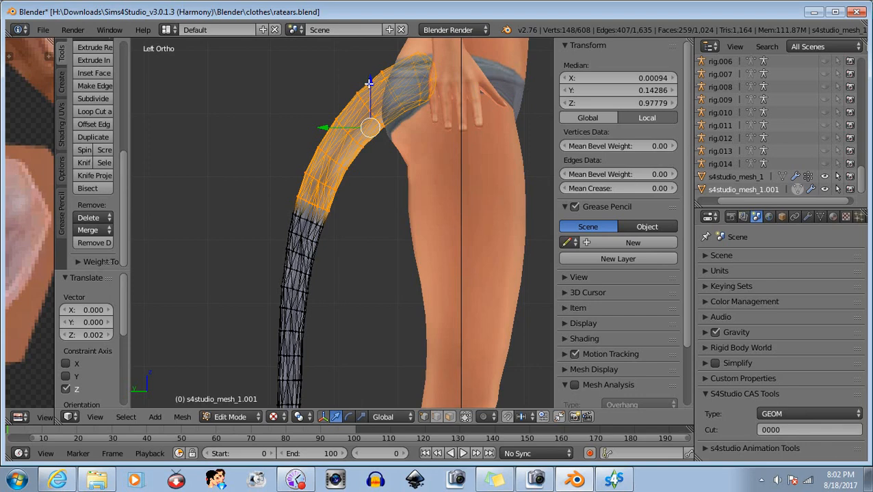
drag(370, 80, 370, 78)
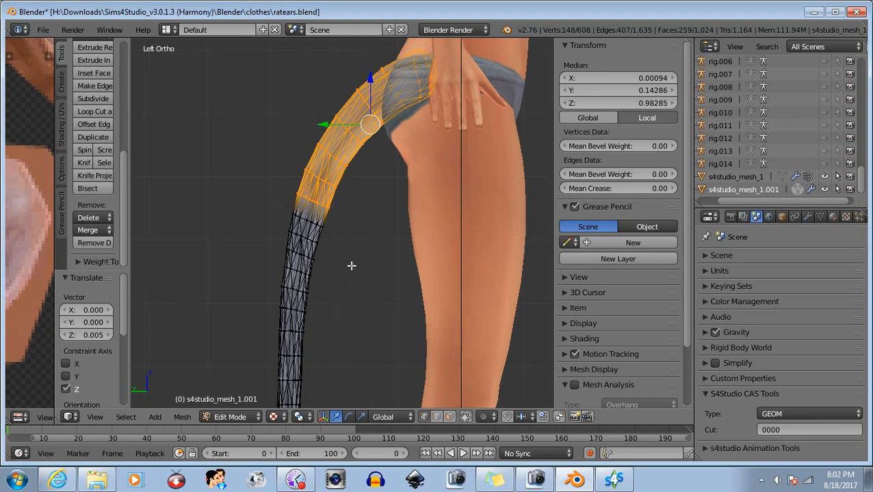
Step: Rotate the same upper tail section about -1.902°, then move it about 0.003 along Z, with Y shifts of about 0.006 and -0.001
click(326, 124)
click(349, 417)
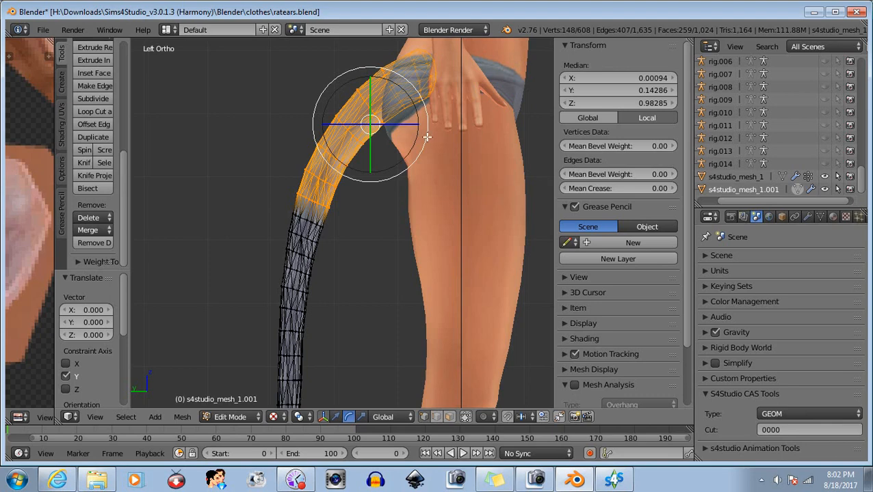
drag(426, 136, 426, 135)
click(336, 417)
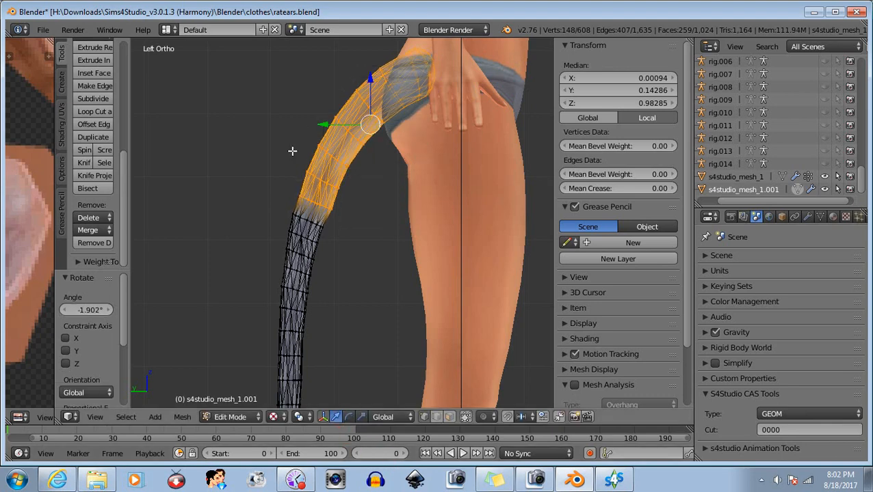
drag(325, 125, 321, 125)
drag(367, 80, 365, 78)
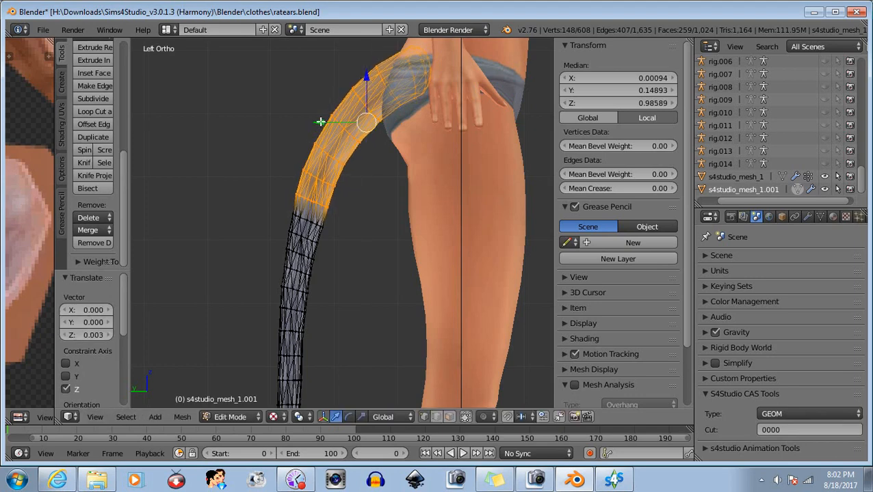
drag(321, 122, 322, 122)
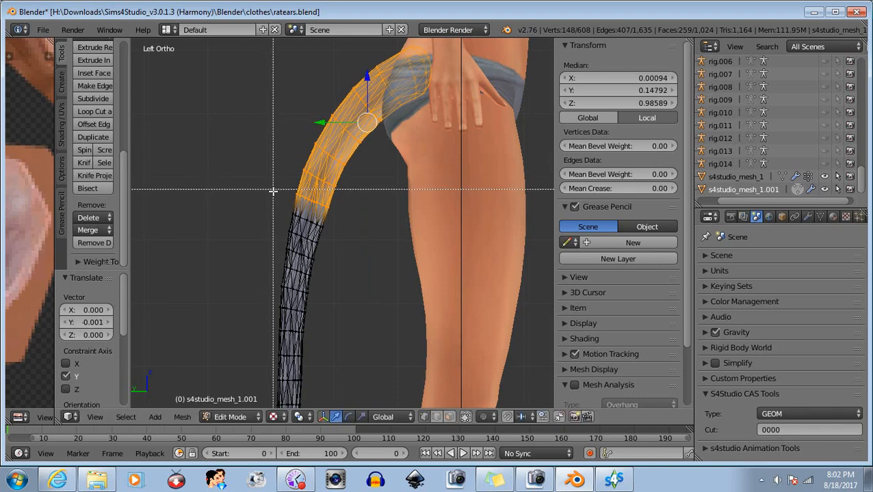
Step: Deselect the lowest selected tail ring, rotate the remaining upper section about -0.756°, and move it about 0.002 along Y
drag(270, 190, 332, 243)
middle_drag(335, 249, 335, 249)
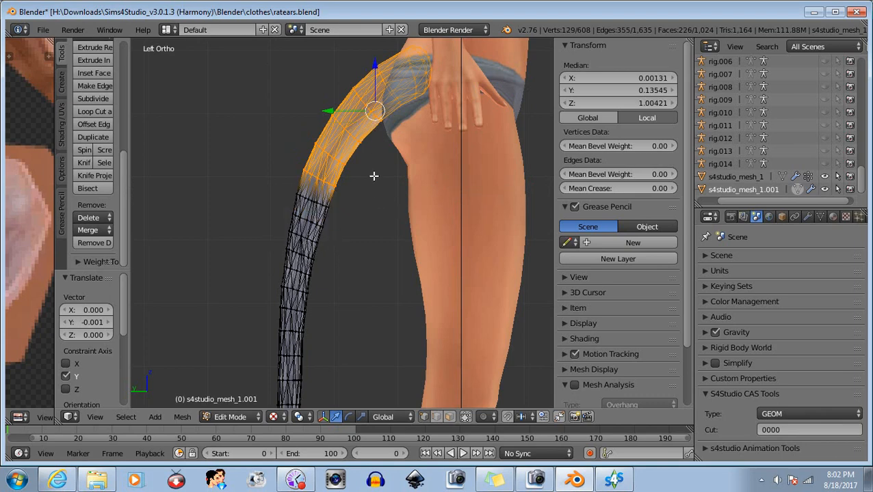
shift+middle_drag(374, 176, 381, 215)
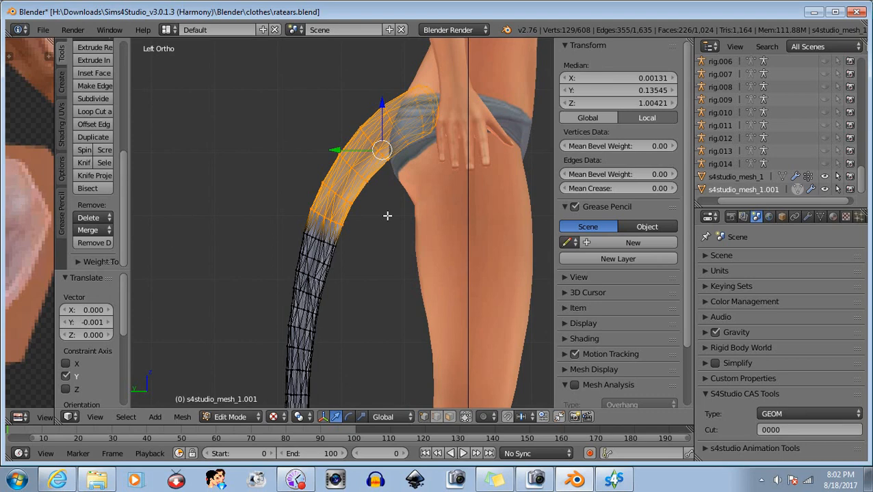
scroll(363, 180, up, 2)
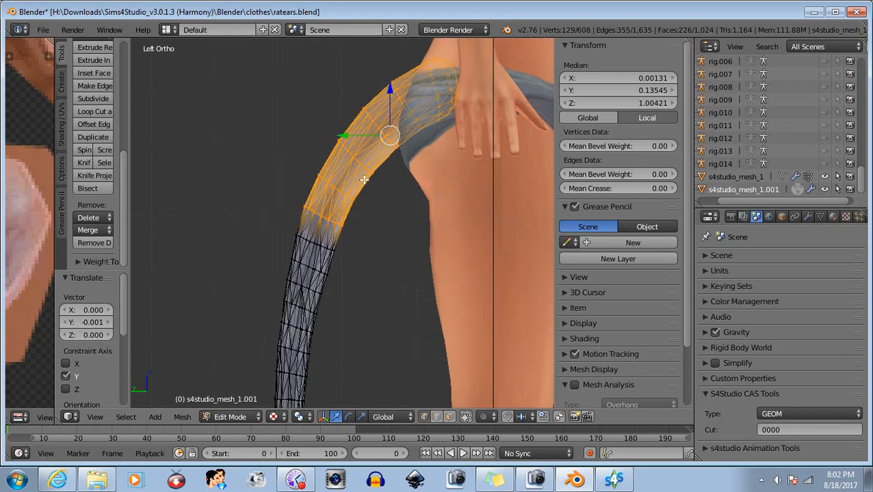
click(348, 416)
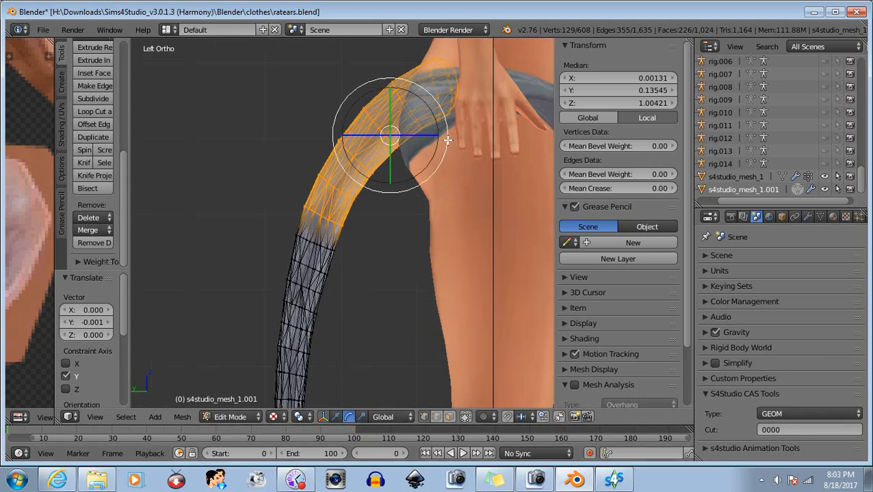
drag(447, 140, 446, 132)
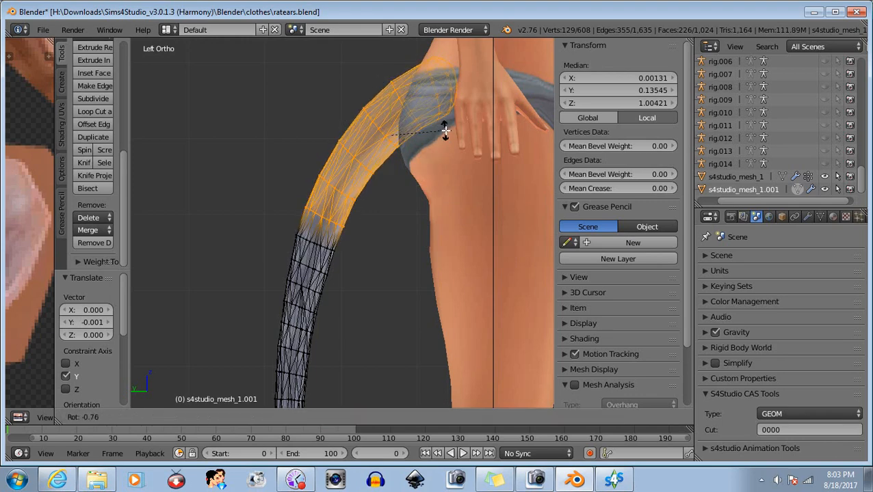
click(445, 132)
click(336, 417)
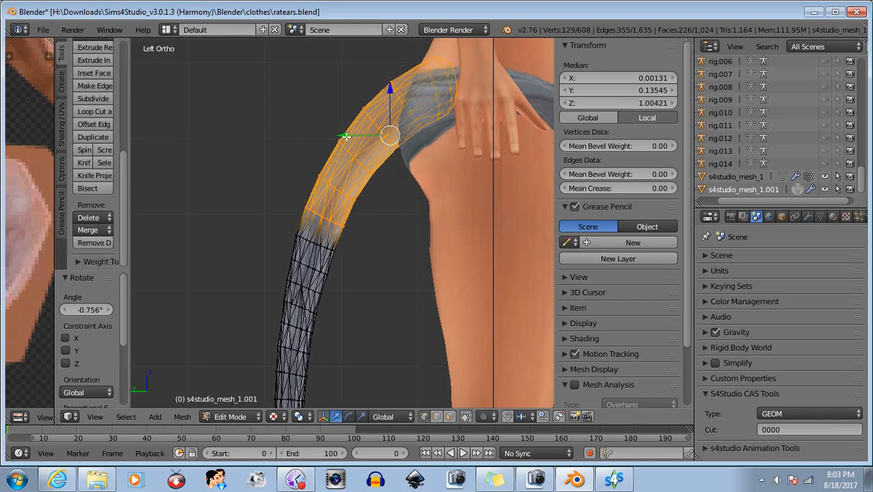
drag(345, 135, 344, 136)
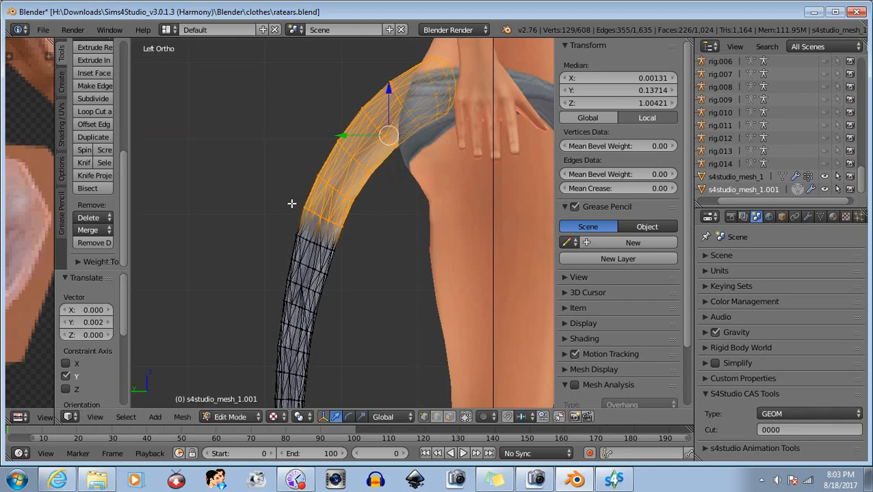
Step: Deselect the next lowest ring, then rotate the remaining upper tail about 3.571° and move it about -0.014 along Z
key(v)
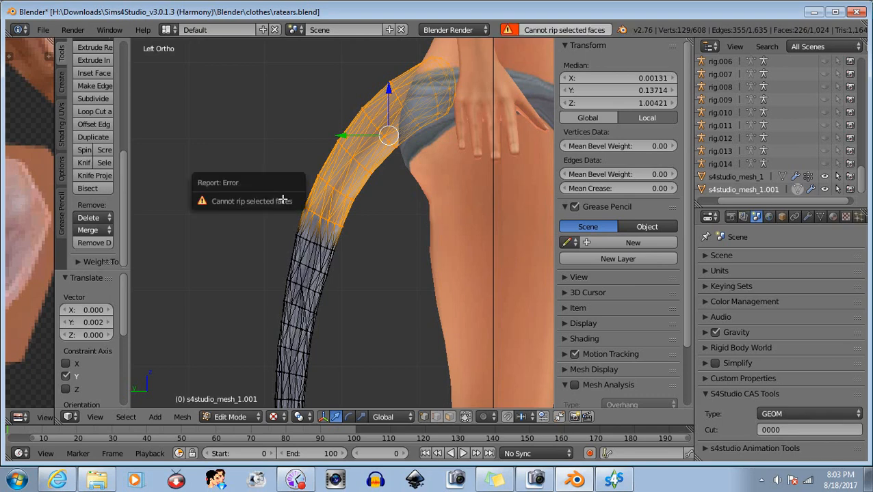
key(b)
middle_drag(290, 202, 340, 246)
key(b)
middle_drag(318, 215, 374, 269)
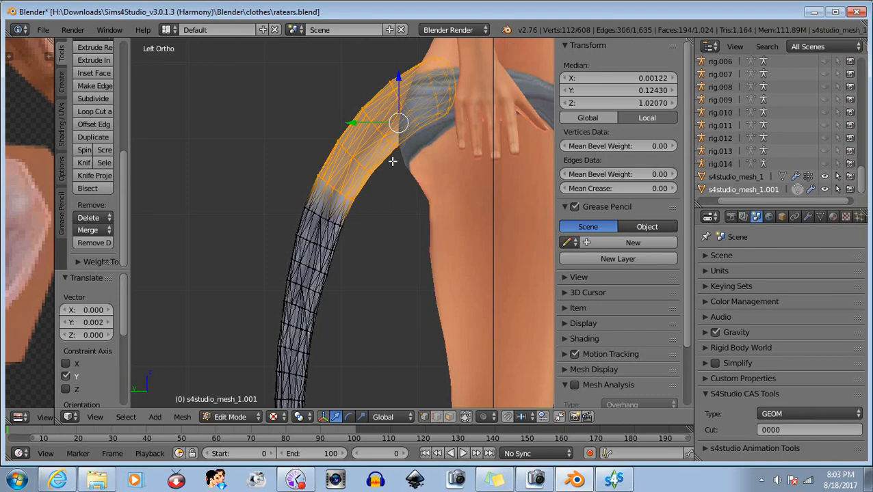
scroll(369, 229, down, 5)
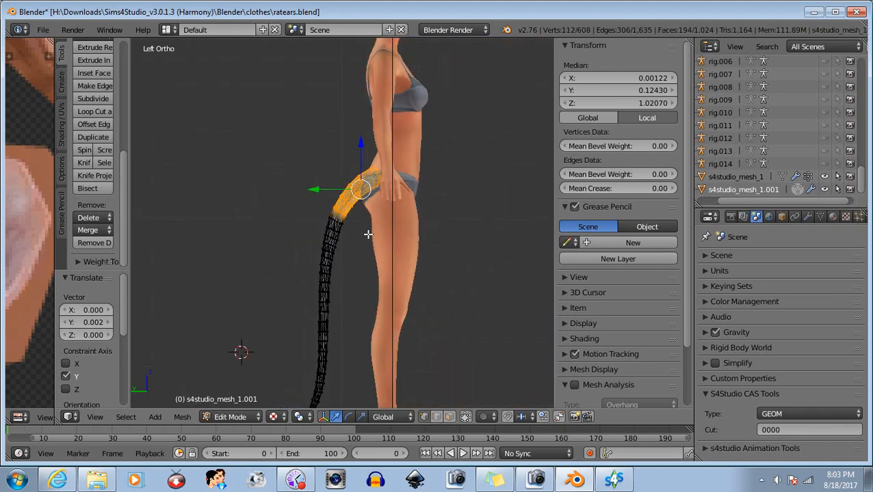
scroll(368, 235, down, 2)
scroll(368, 234, up, 7)
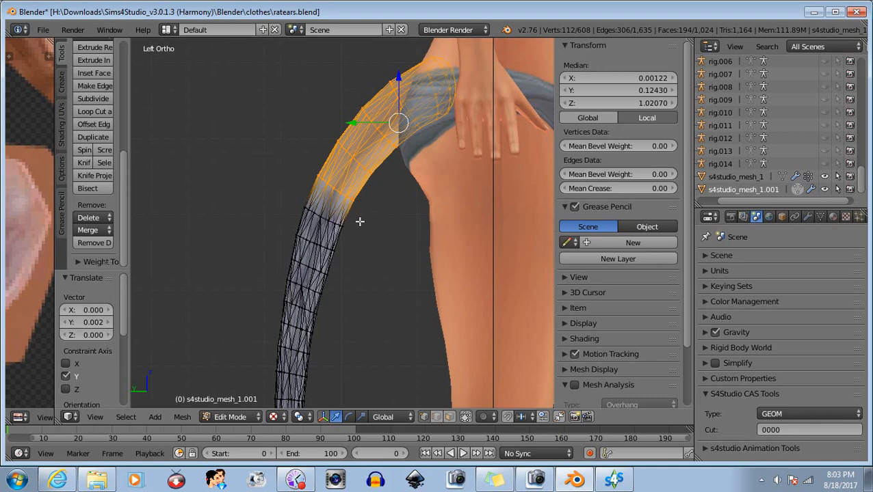
scroll(360, 221, down, 6)
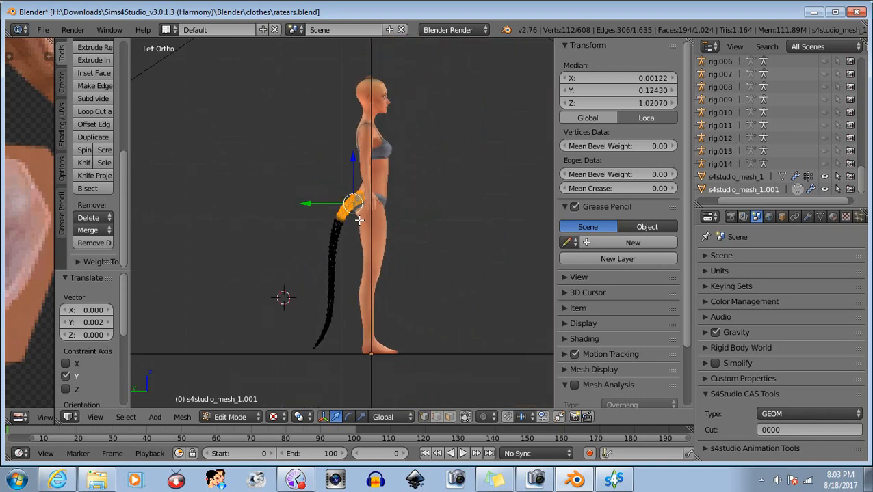
scroll(356, 218, up, 6)
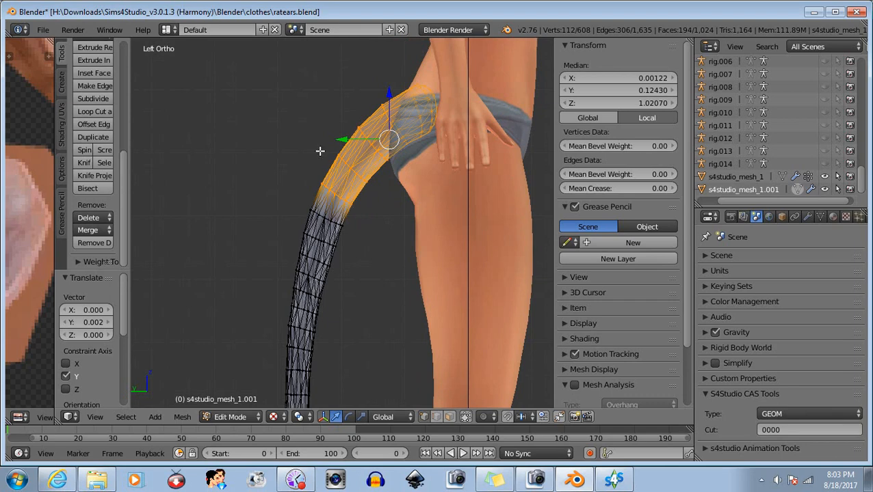
scroll(315, 163, up, 1)
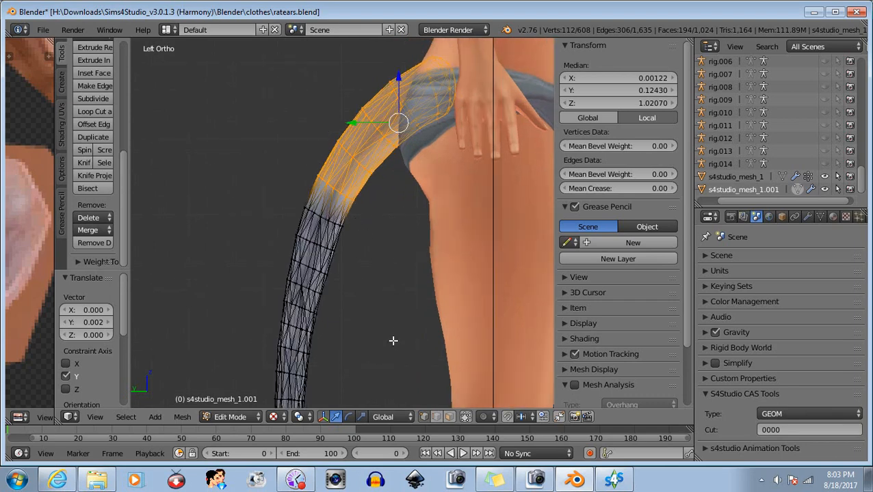
click(348, 417)
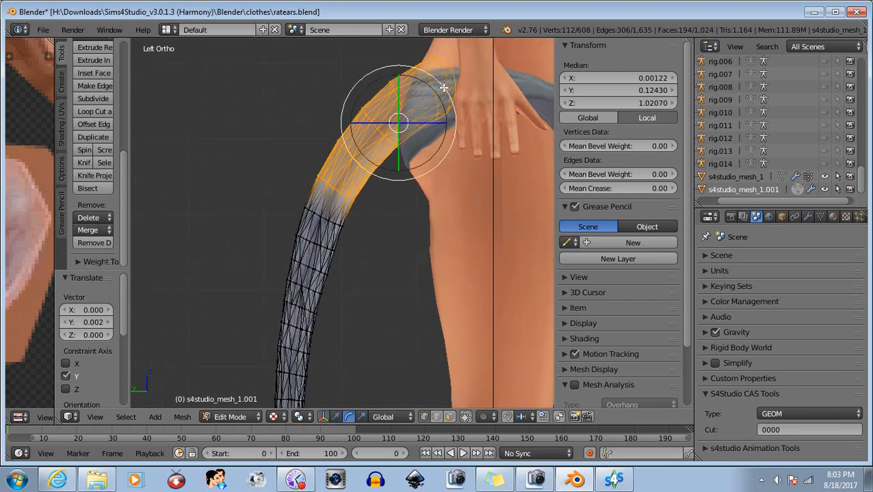
drag(444, 87, 449, 89)
click(335, 416)
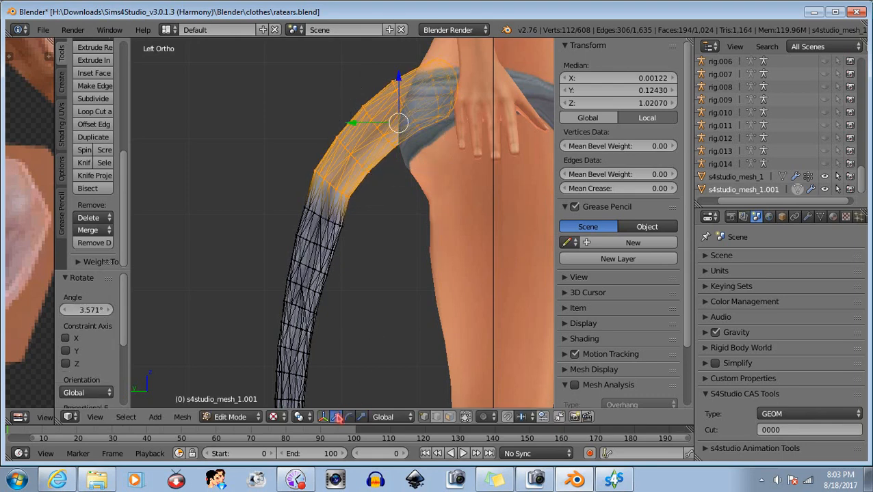
drag(400, 79, 407, 90)
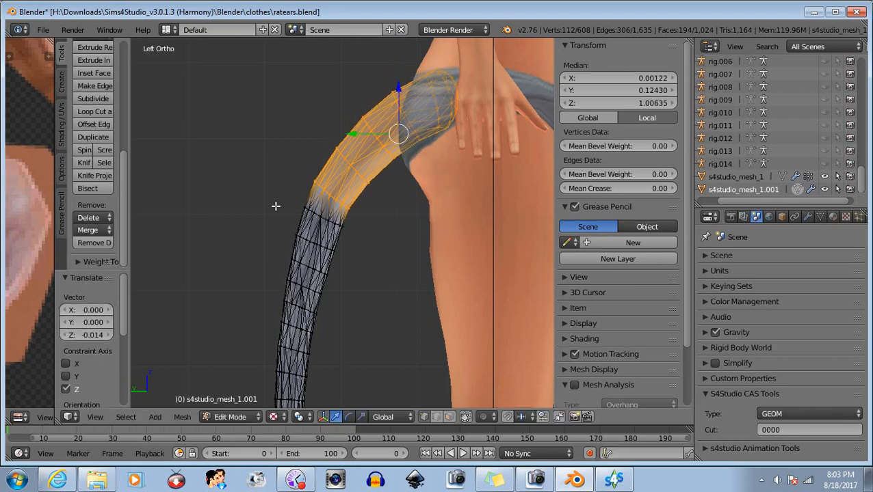
Step: Deselect another ring from the lower end, rotate the rest about 5.899°, and move it about -0.017 along Z and 0.005 along Y
key(b)
middle_drag(289, 173, 345, 236)
key(b)
middle_drag(325, 195, 370, 244)
click(349, 417)
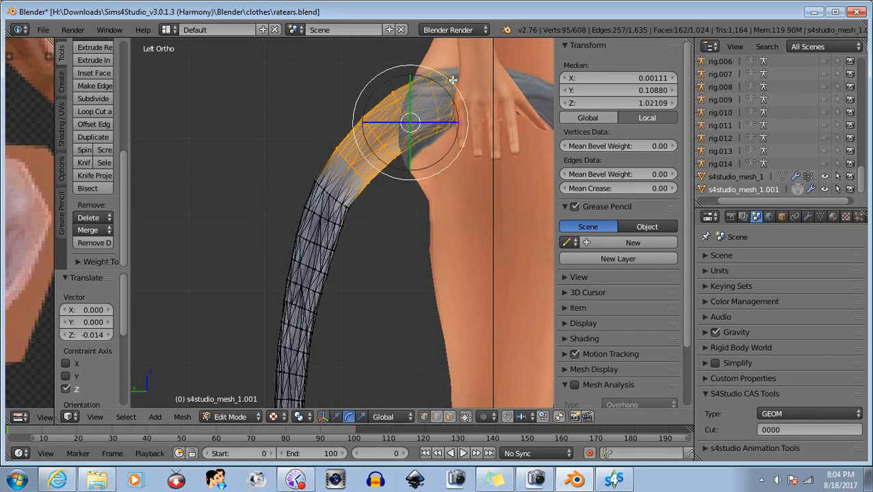
drag(466, 117, 471, 123)
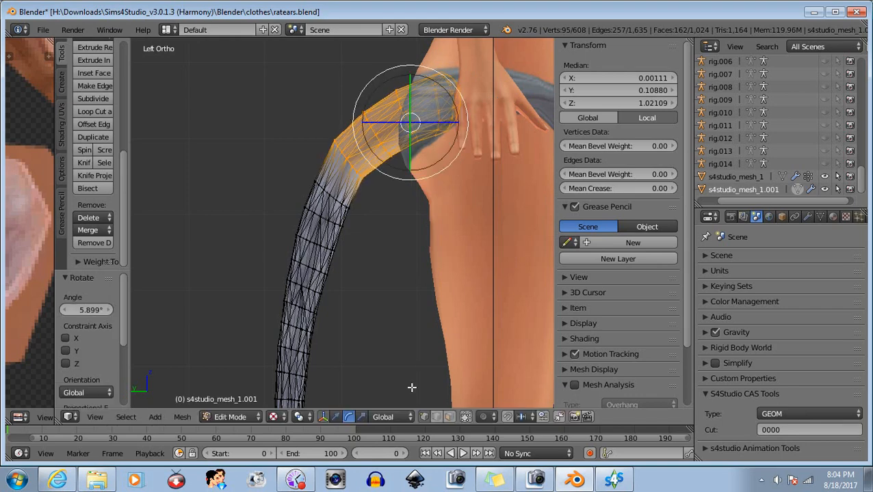
click(336, 417)
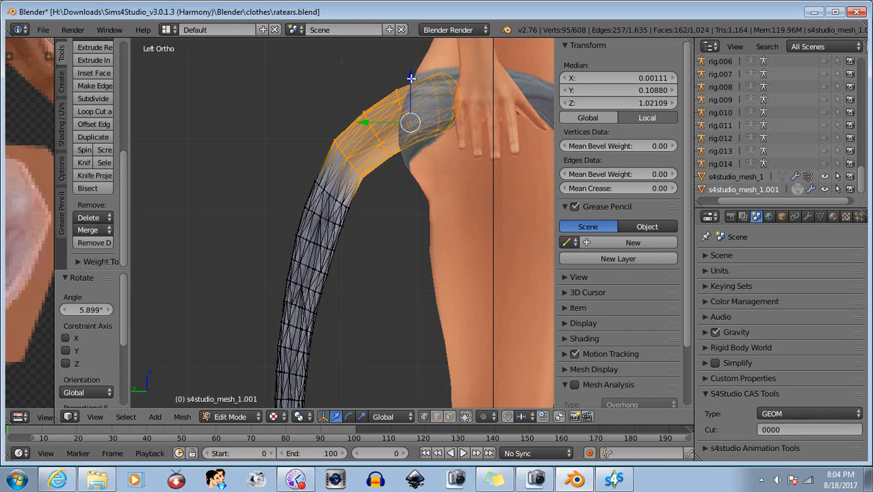
drag(410, 78, 415, 91)
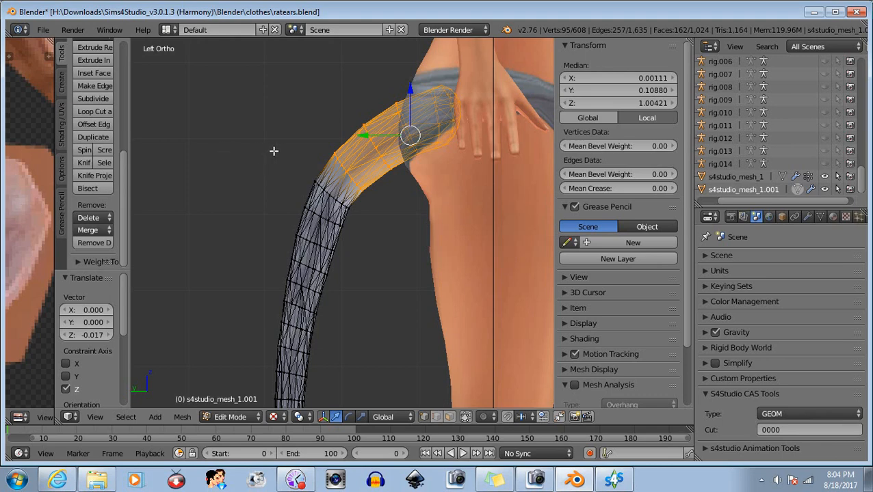
drag(366, 135, 362, 135)
Step: Deselect the lowest ring of the current selection and raise the remaining tail base section about 0.002 along Z
key(b)
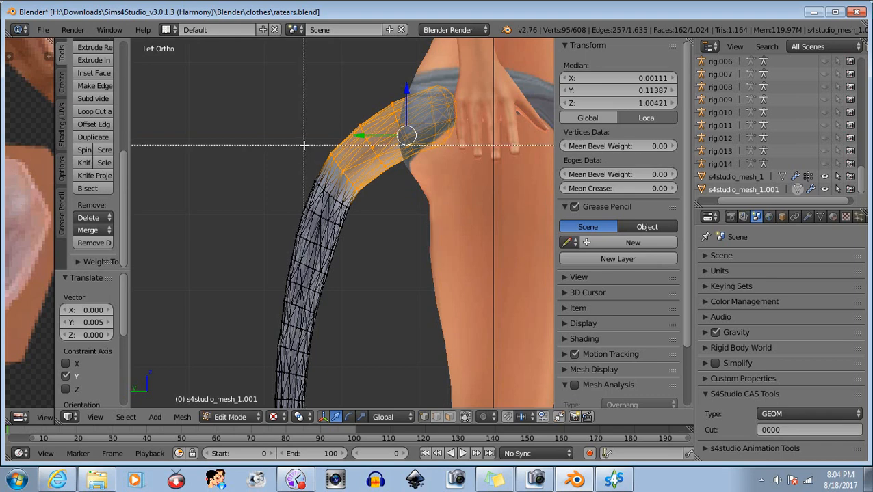
middle_drag(303, 144, 344, 222)
key(b)
middle_drag(332, 169, 367, 232)
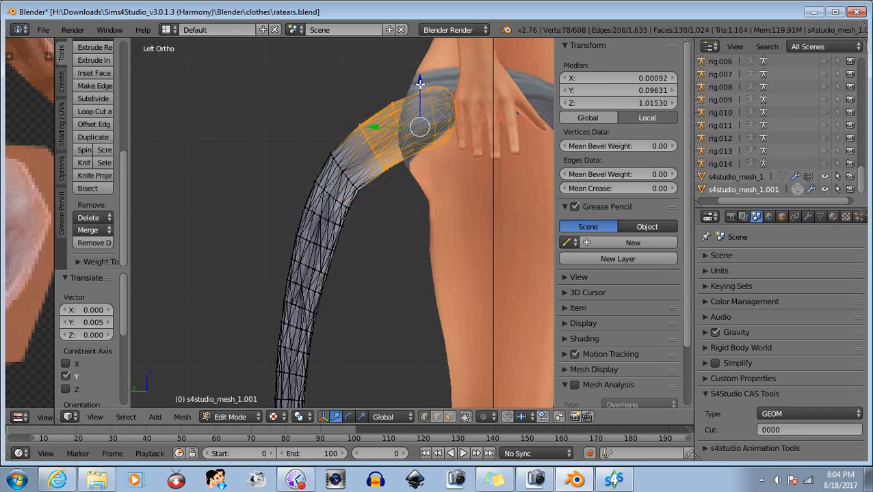
drag(420, 81, 420, 77)
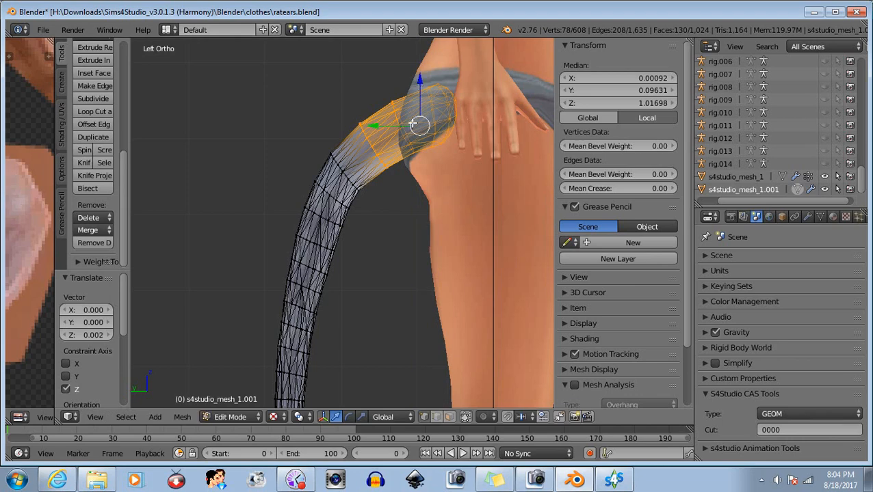
Step: Rotate the selected tail base section about 4.596° and move it about 0.004 along Y
click(351, 417)
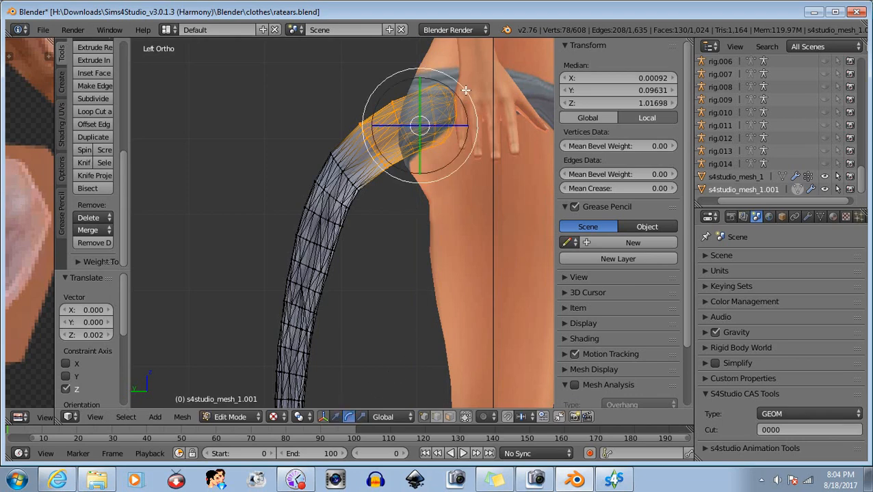
drag(465, 90, 465, 92)
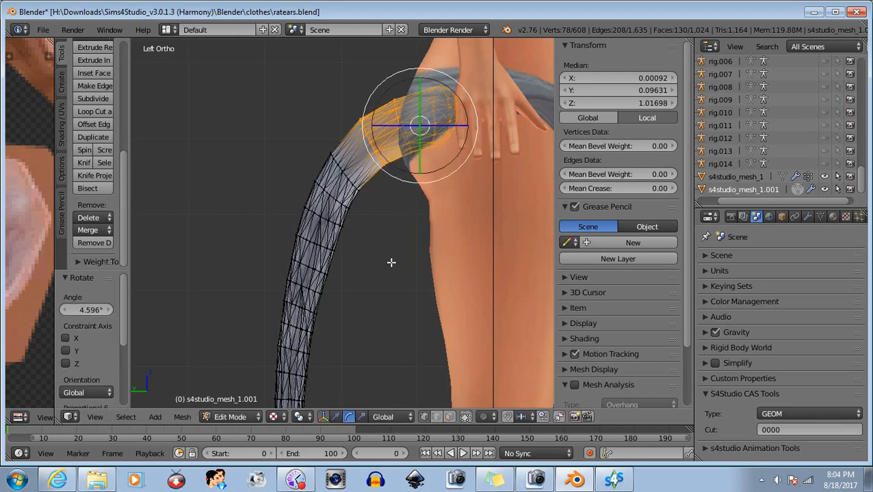
click(336, 418)
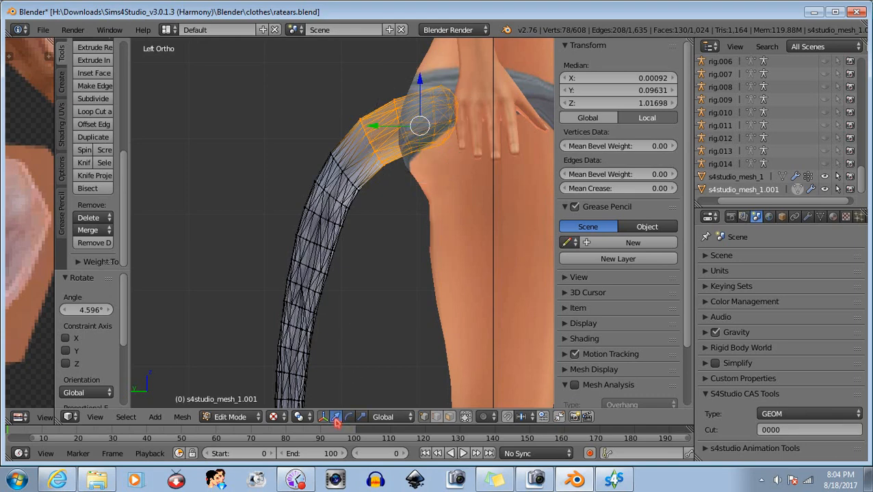
drag(375, 125, 384, 117)
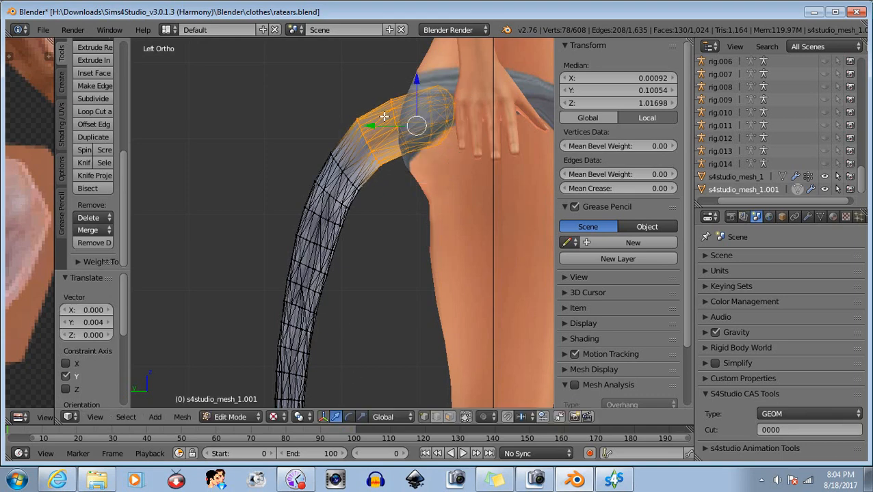
Step: Nudge the same tail base section in small moves totalling about -0.016 along Z and 0.010 along Y
drag(417, 80, 418, 87)
drag(370, 132, 367, 134)
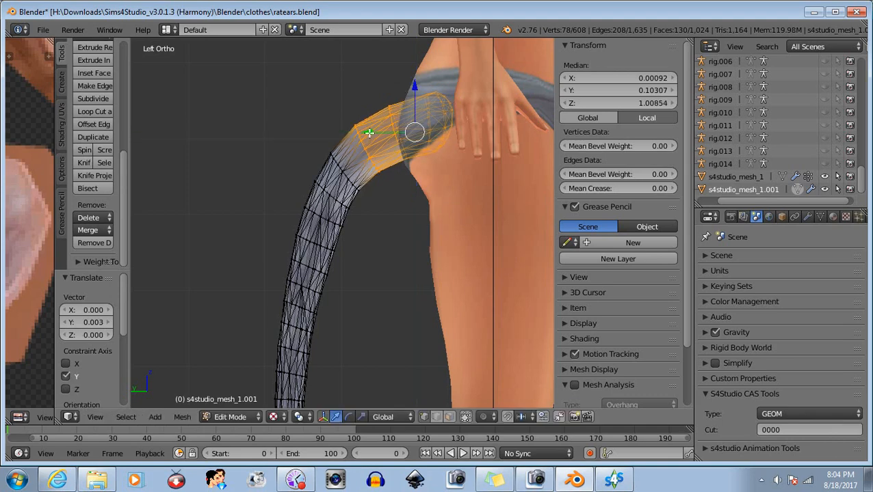
drag(369, 132, 371, 133)
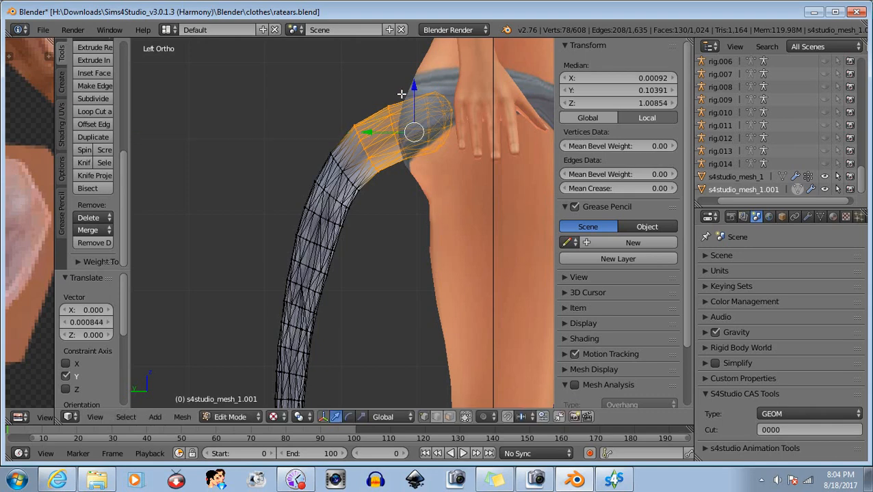
drag(414, 86, 411, 93)
drag(368, 138, 361, 137)
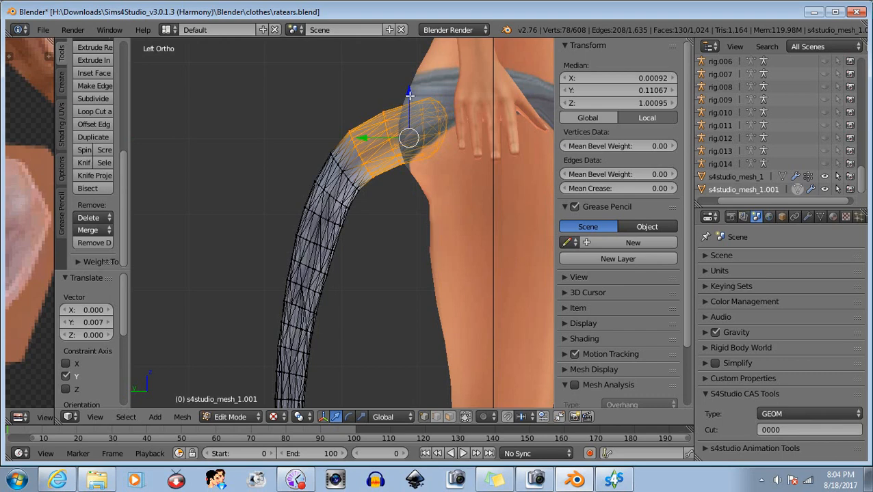
Step: Deselect all vertices of the next lowest ring, then move the remaining tail end at the hips about 0.004 along Z and 0.010 along Y
key(b)
middle_drag(316, 124, 359, 209)
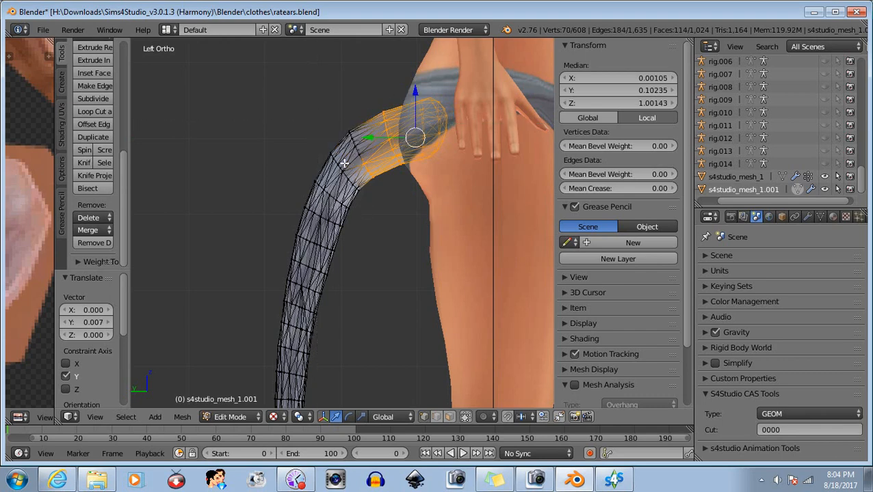
key(b)
middle_drag(342, 157, 384, 225)
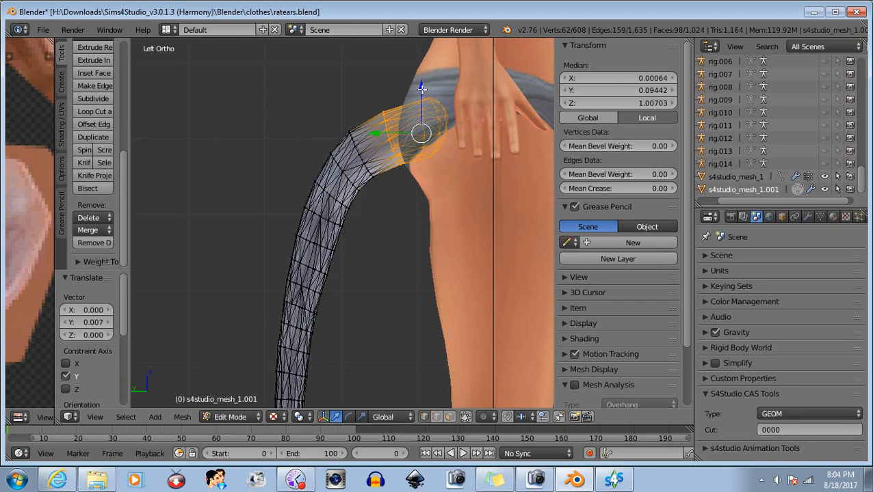
drag(422, 87, 419, 89)
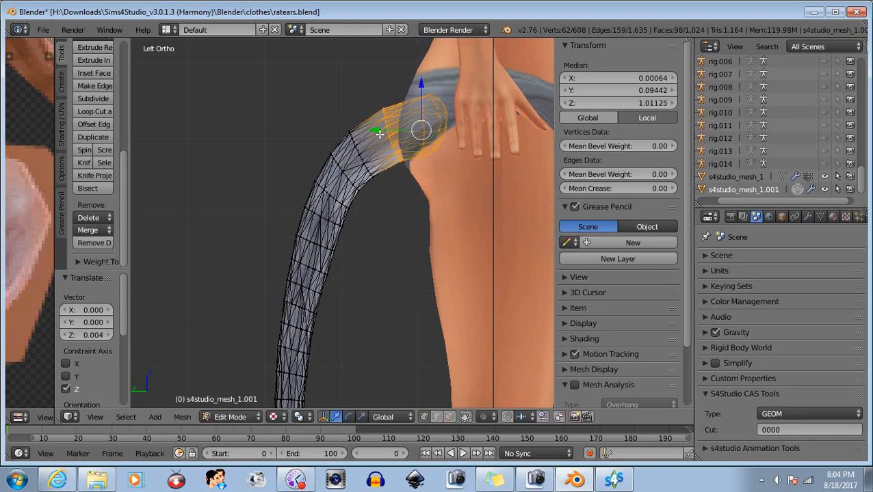
drag(379, 134, 372, 143)
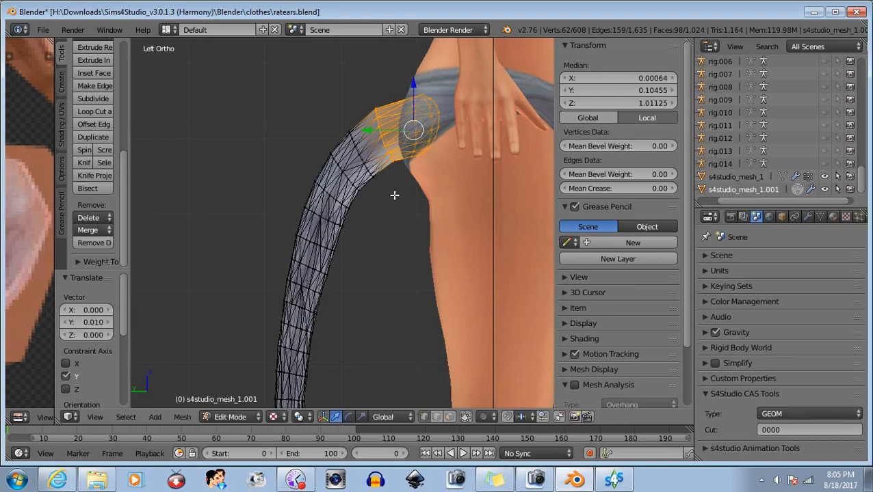
Step: Rotate the selected tail base section at the hips and lower it about 0.013 along Z
click(348, 417)
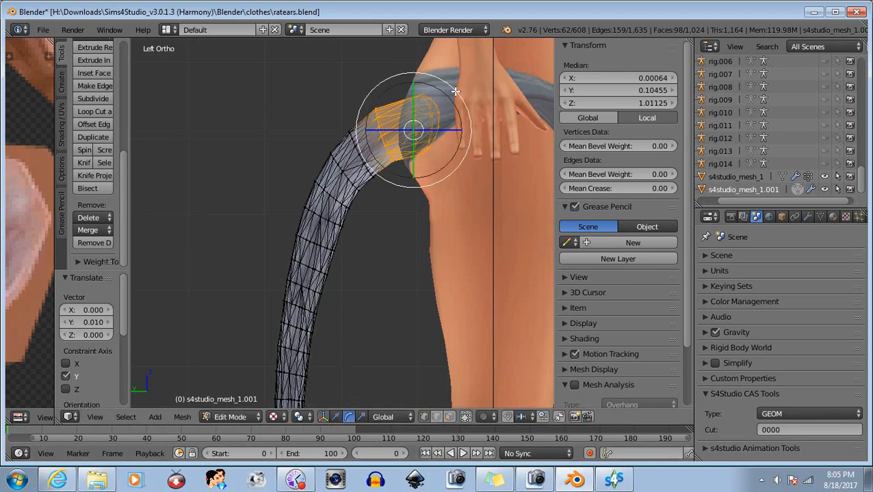
drag(456, 91, 410, 94)
click(335, 416)
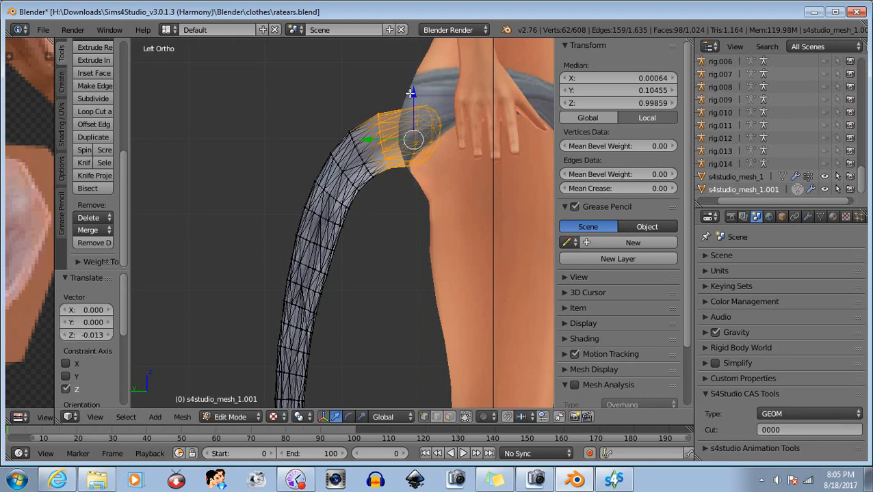
Step: Deselect the outermost ring of the selection, rotate the remaining tail end, and raise it about 0.004 along Z
key(b)
middle_drag(344, 101, 395, 238)
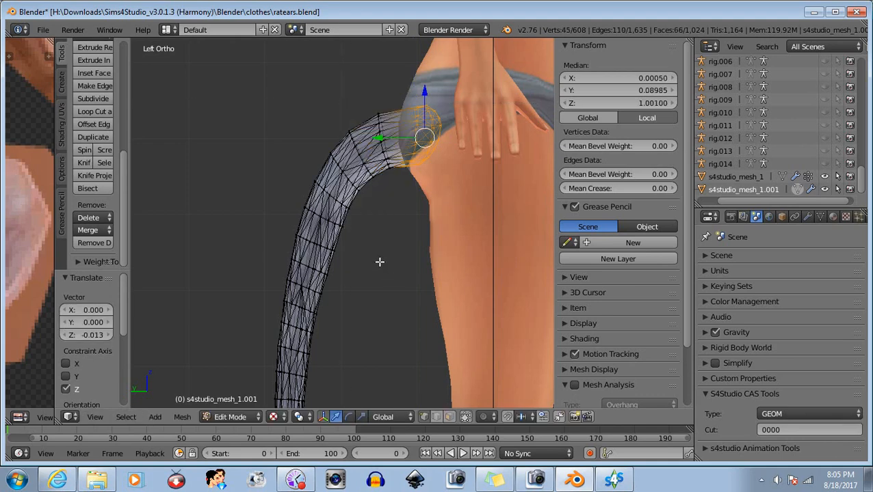
click(349, 417)
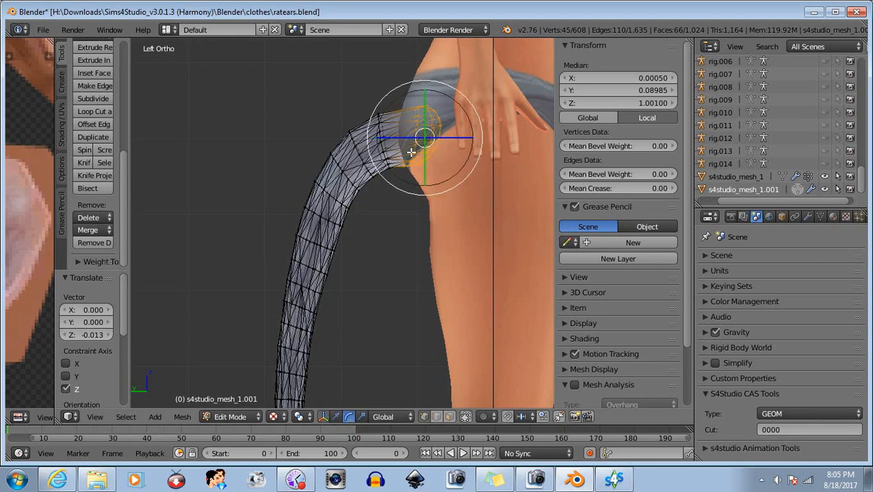
drag(466, 98, 421, 88)
click(335, 417)
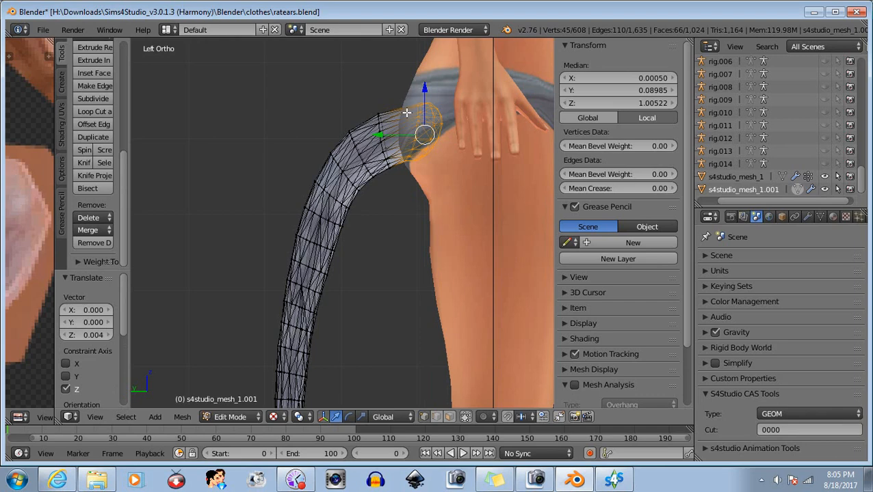
Step: Deselect the lower vertices of the tail end, raise the remaining upper ones about 0.011 along Z, and clear the selection
key(b)
middle_drag(350, 144, 487, 231)
drag(429, 72, 426, 67)
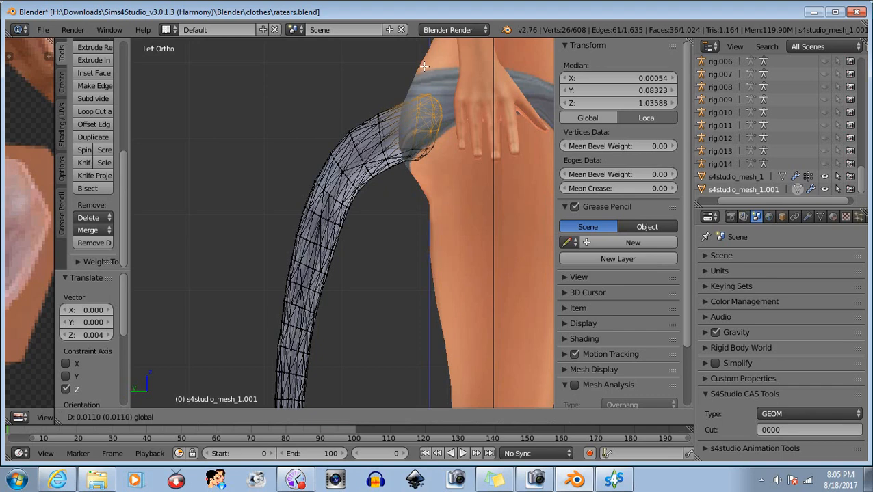
drag(424, 66, 424, 66)
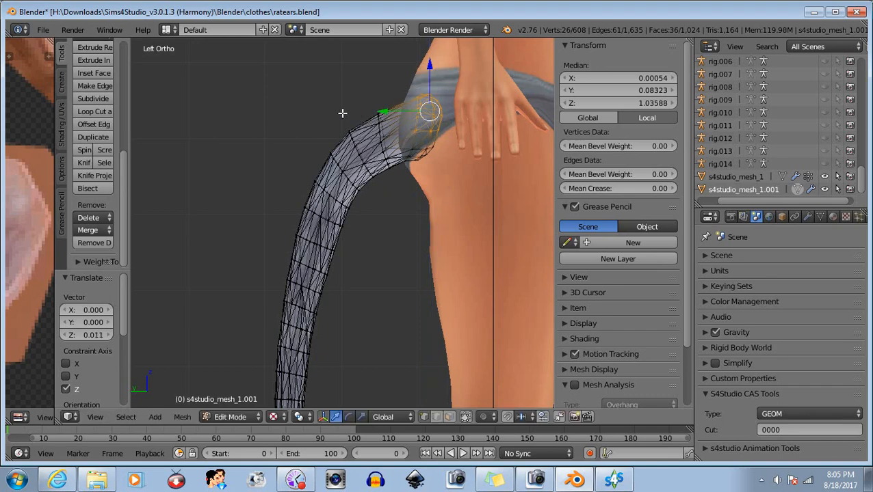
key(b)
middle_drag(384, 82, 526, 224)
scroll(402, 243, down, 4)
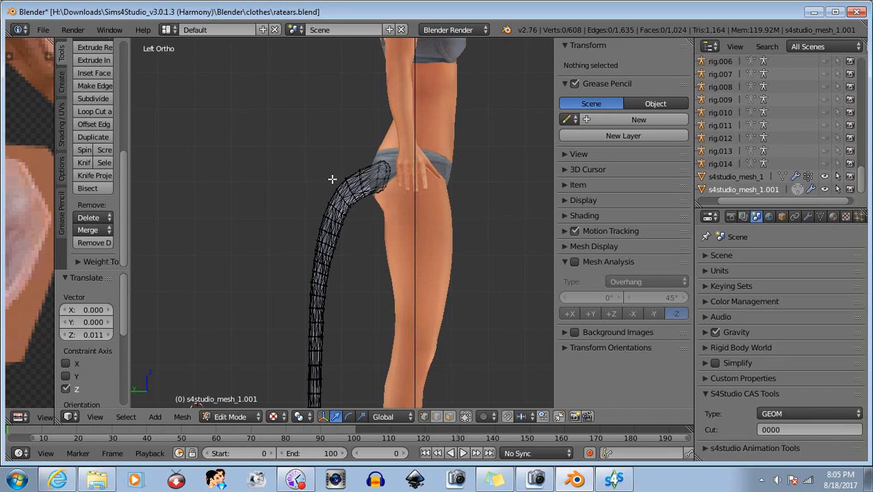
scroll(364, 158, up, 3)
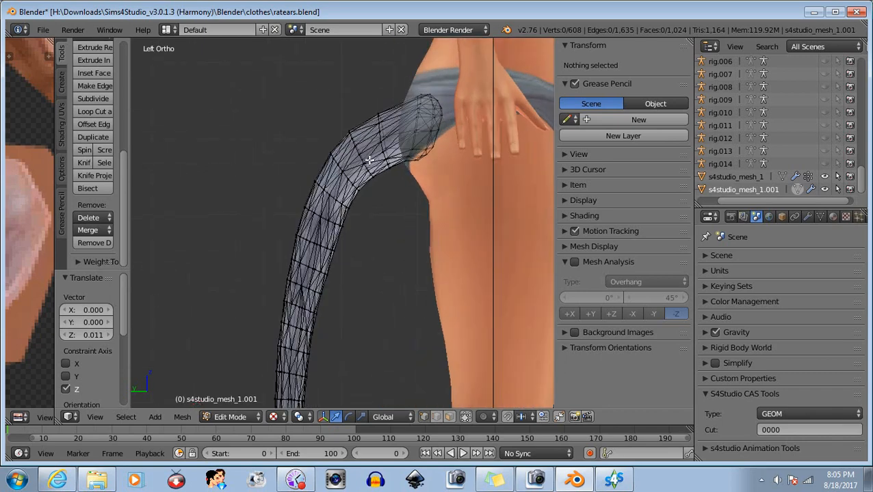
Step: Box-select the tail base rings at the hips again and rotate them about 2.274°
key(b)
drag(369, 97, 422, 158)
key(b)
drag(452, 74, 377, 176)
click(348, 416)
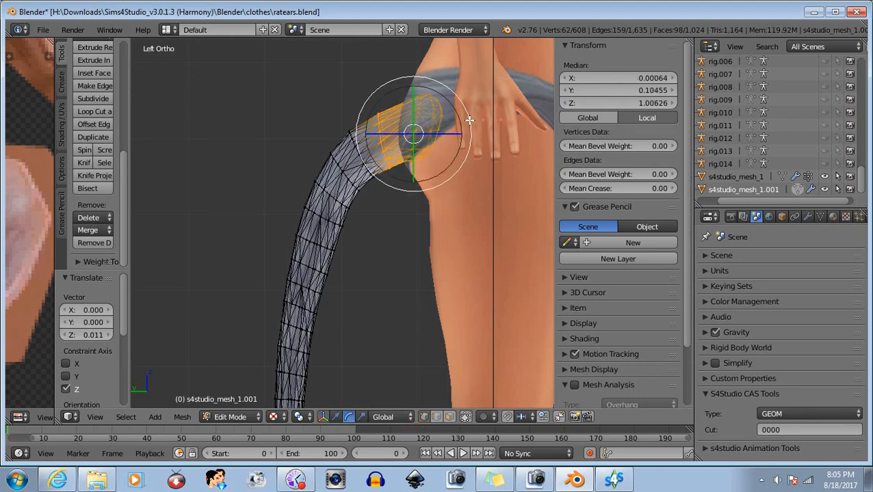
drag(469, 120, 471, 122)
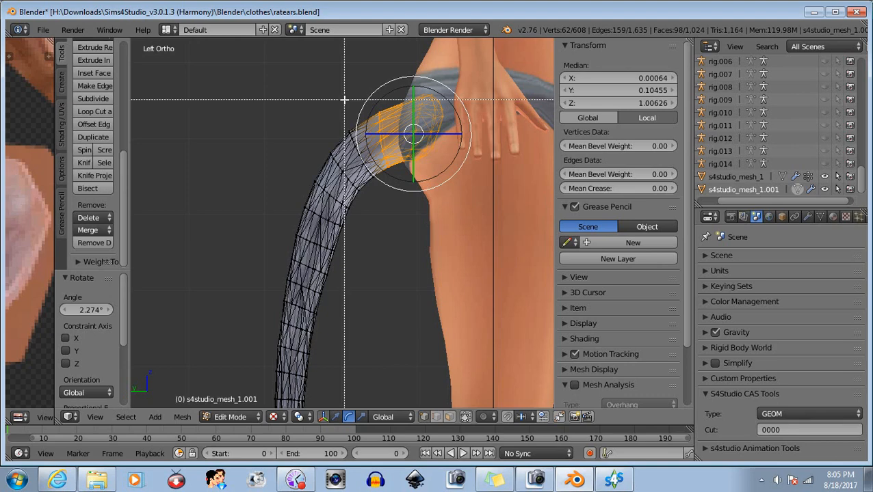
Step: Deselect the outermost selected ring, rotate the remaining tail end about 4.796°, and move it about -0.003 along Z
key(b)
drag(338, 98, 391, 198)
middle_drag(391, 197, 391, 197)
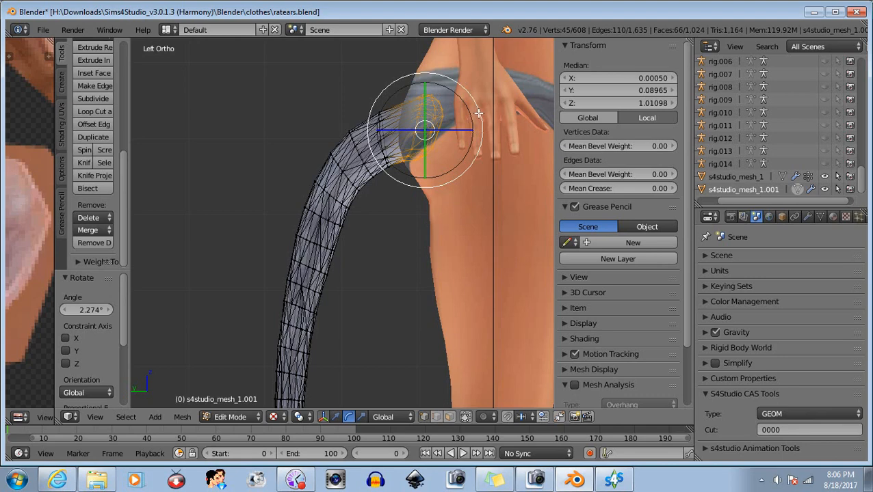
mouse_move(478, 108)
mouse_down()
mouse_move(473, 117)
mouse_move(482, 112)
mouse_up()
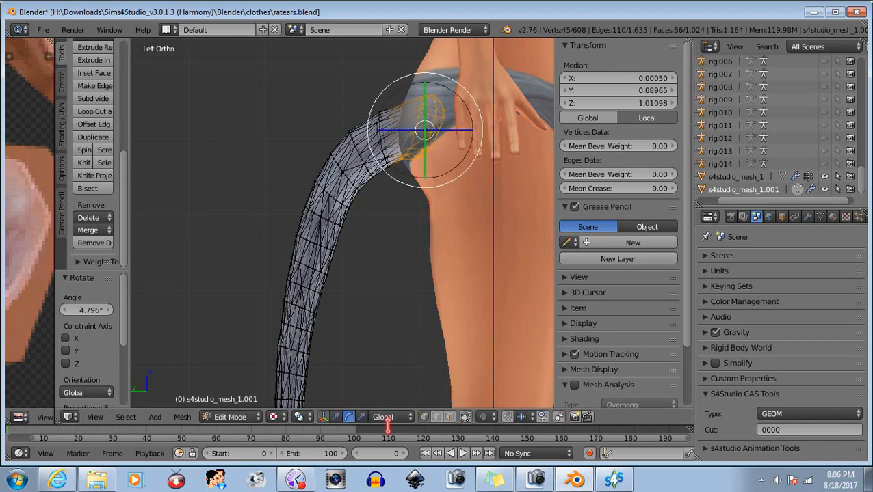
click(335, 416)
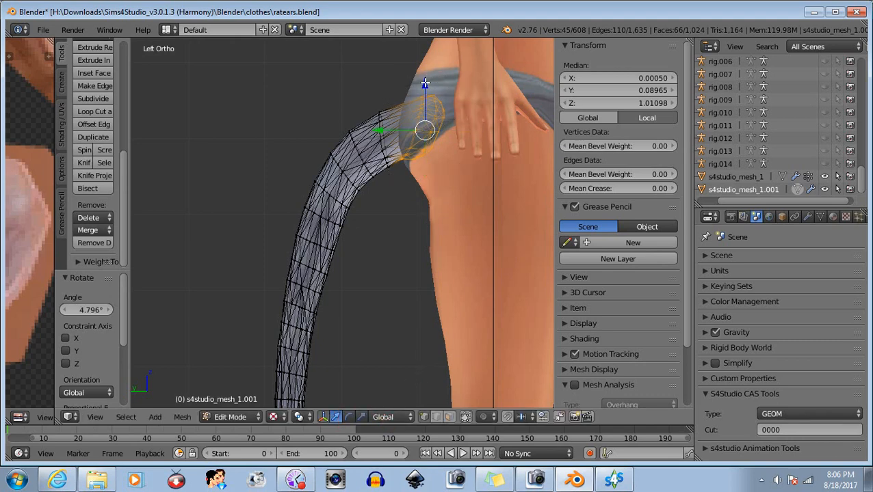
drag(424, 82, 424, 86)
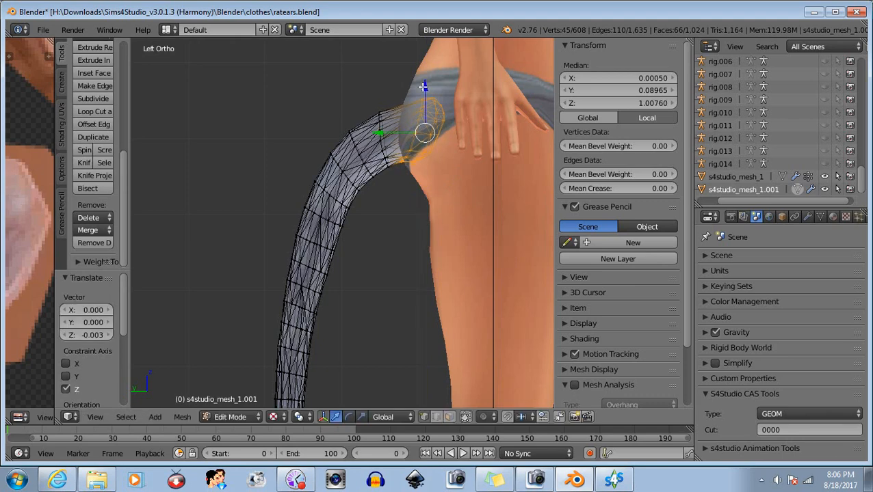
Step: Keep only the upper tail end vertices selected, move them about -0.004 along Z and 0.003 along Y, and rotate them about -3.359°
key(b)
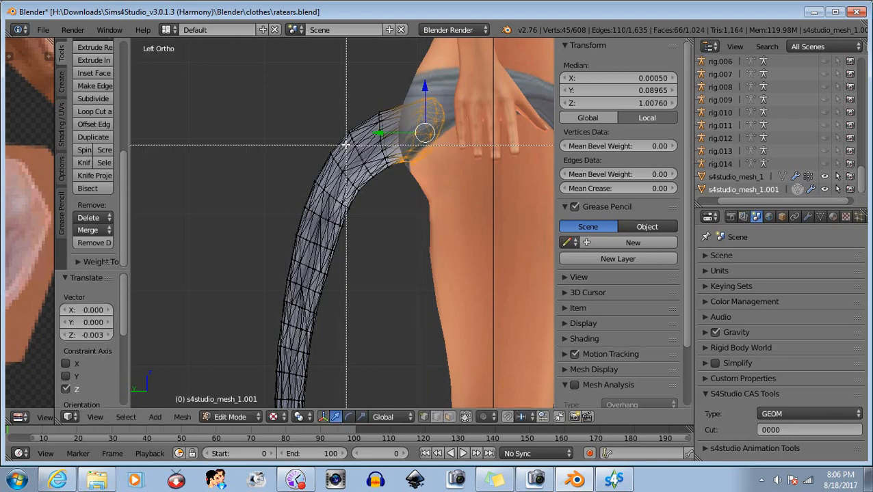
middle_drag(339, 136, 467, 228)
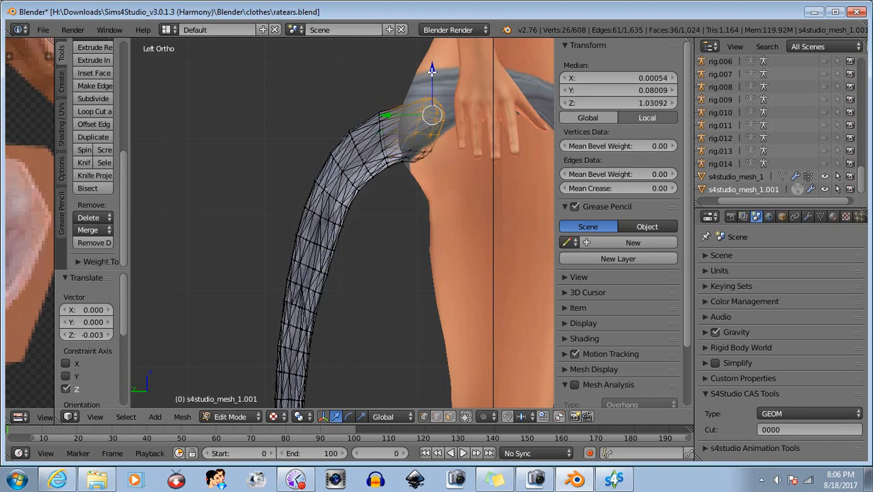
drag(432, 69, 432, 73)
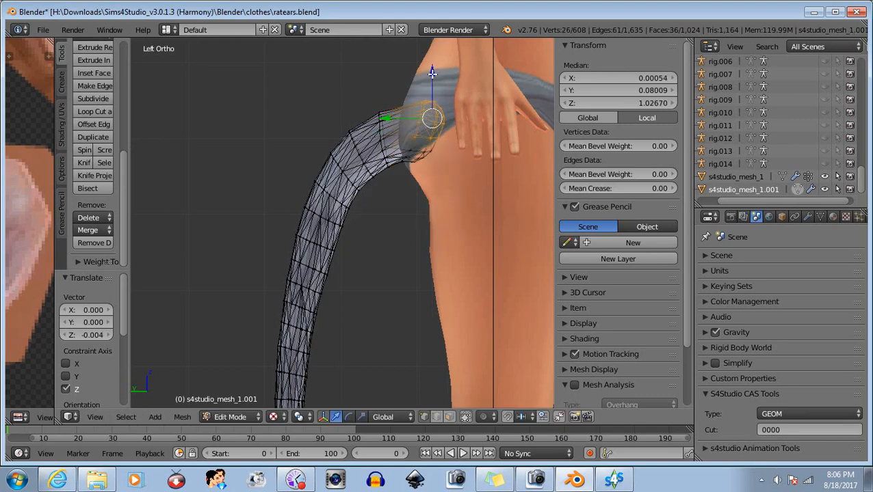
click(348, 417)
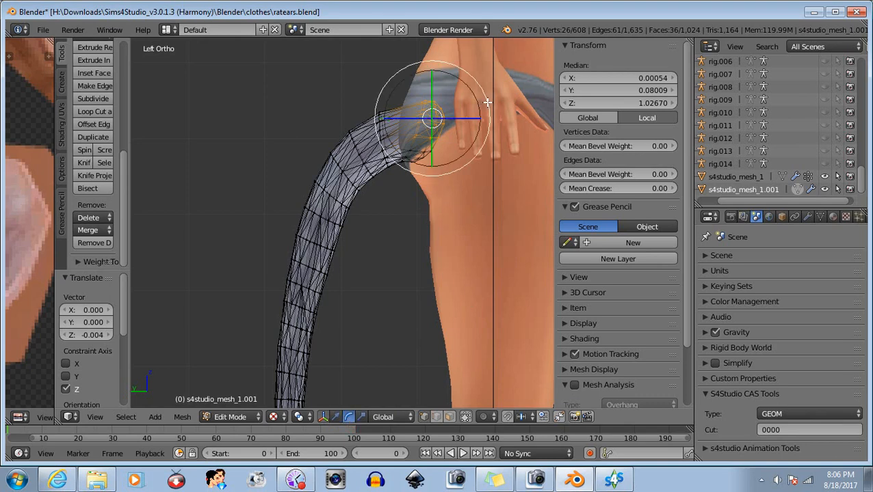
drag(487, 103, 478, 102)
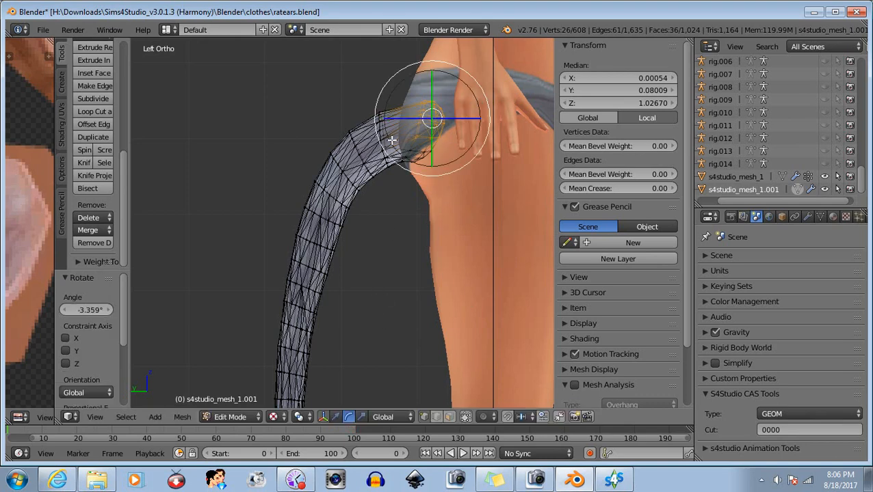
click(336, 417)
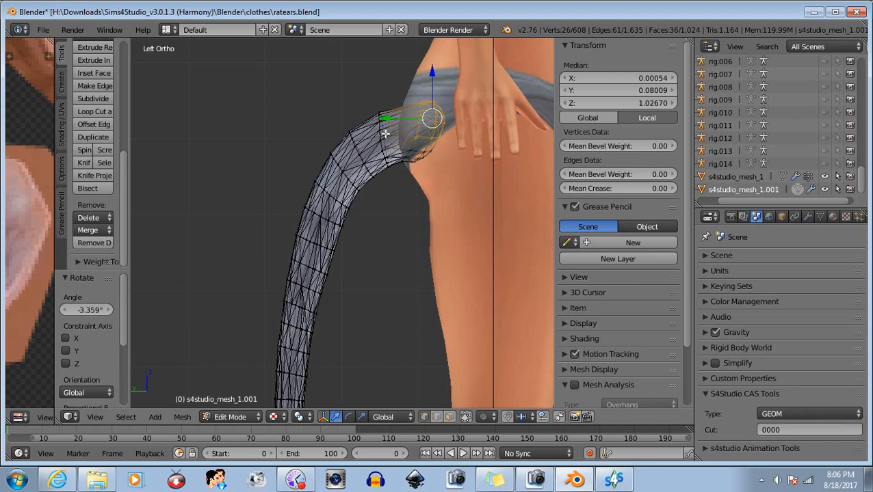
drag(387, 116, 384, 115)
Step: Select only the topmost vertices of the tail end, move them about 0.005 along Y and 0.002 along Z, and clear the selection
key(b)
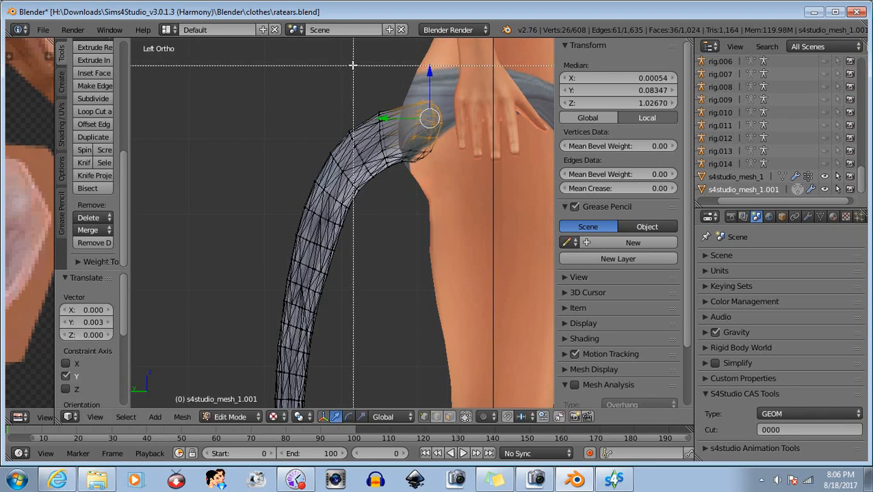
drag(353, 65, 488, 235)
middle_drag(489, 235, 491, 246)
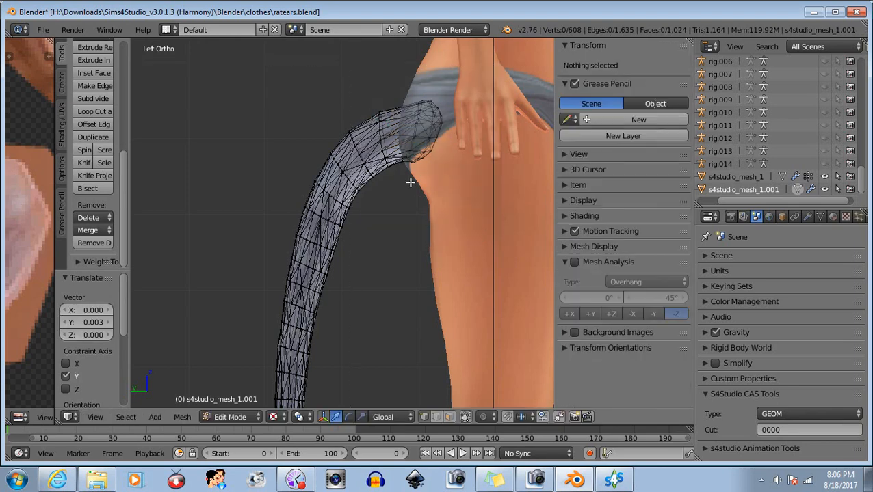
key(b)
drag(396, 84, 468, 120)
drag(384, 109, 378, 110)
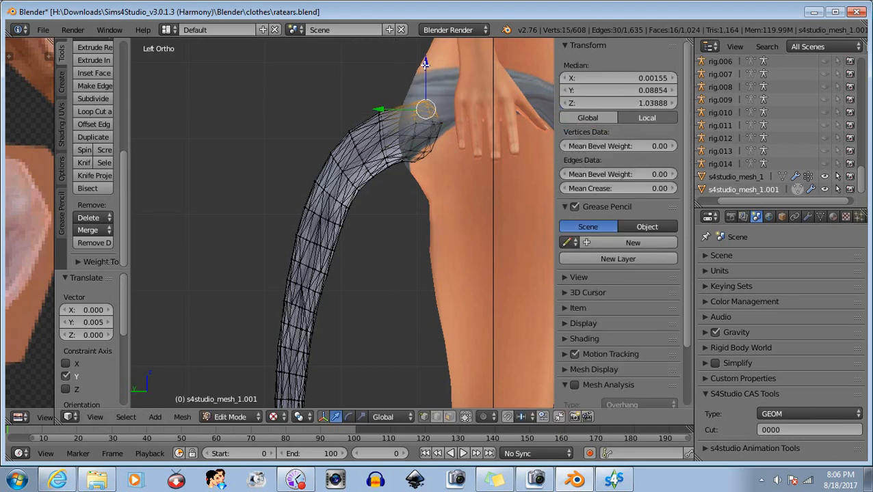
drag(425, 63, 425, 61)
key(a)
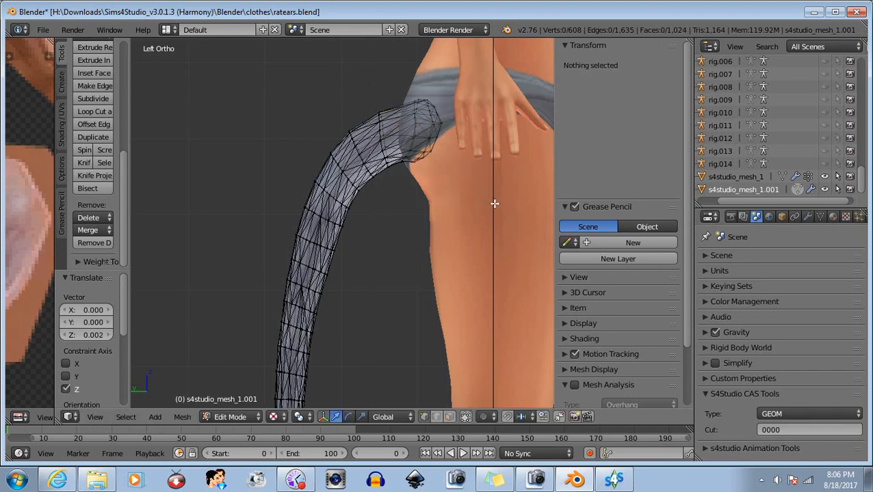
scroll(398, 220, down, 1)
scroll(406, 220, up, 2)
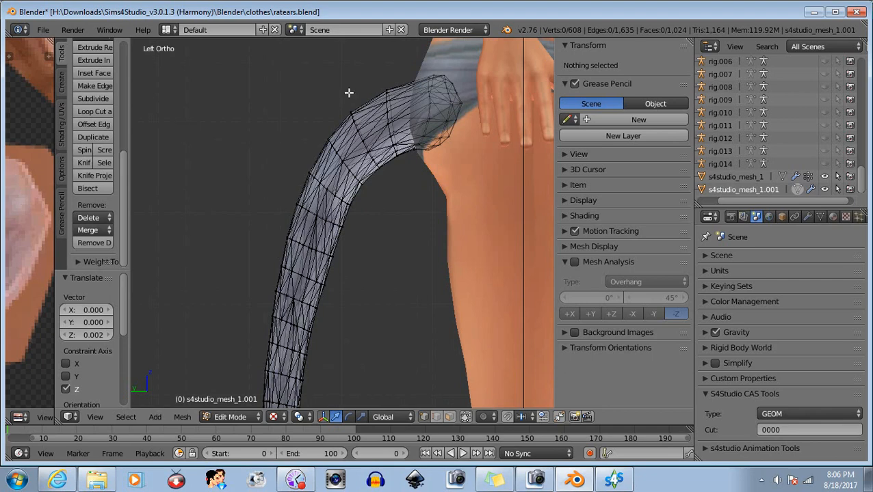
Step: Reselect the tail base rings at the hips and nudge them in small moves along Z and about 0.003 along Y
drag(344, 90, 404, 171)
key(b)
key(b)
drag(367, 66, 464, 159)
key(b)
mouse_move(409, 69)
mouse_down()
mouse_move(522, 183)
mouse_move(407, 76)
mouse_up()
key(b)
middle_drag(309, 88, 384, 196)
key(b)
drag(425, 71, 422, 70)
drag(381, 115, 378, 115)
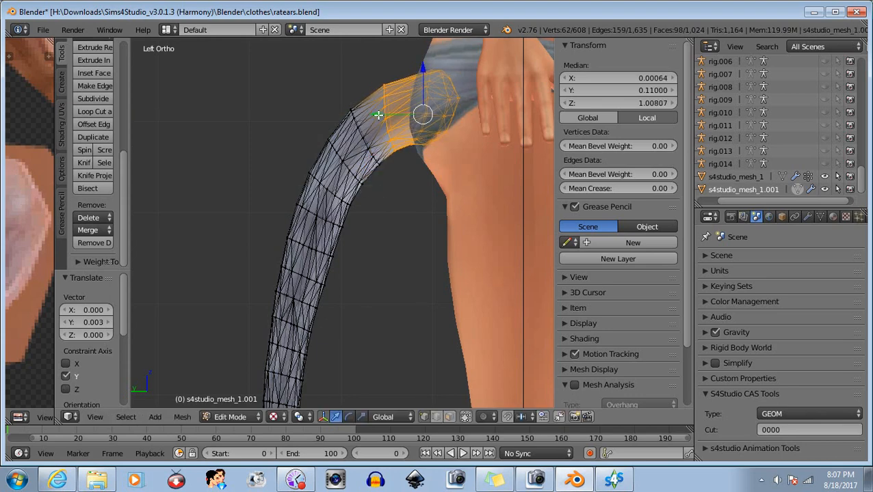
Step: Deselect the outermost ring of the tail base, rotate the remaining end about -7.661°, and raise it about 0.004 along Z
key(b)
drag(357, 70, 401, 173)
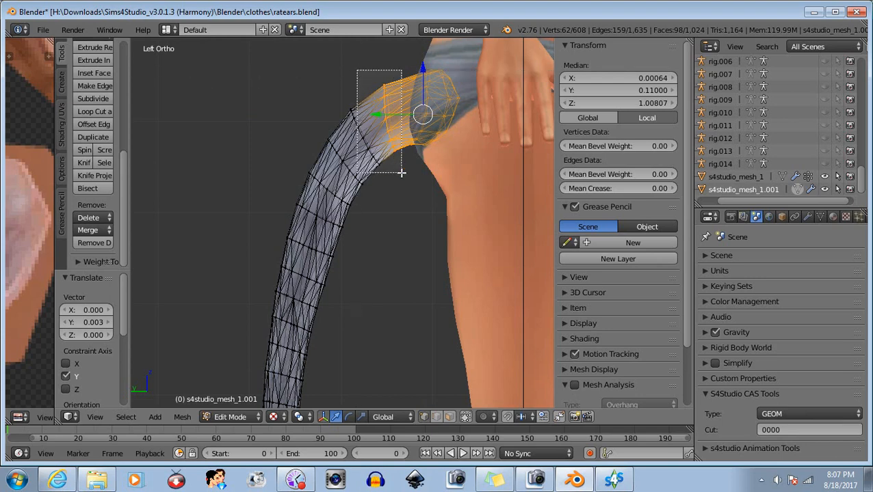
middle_drag(401, 173, 402, 173)
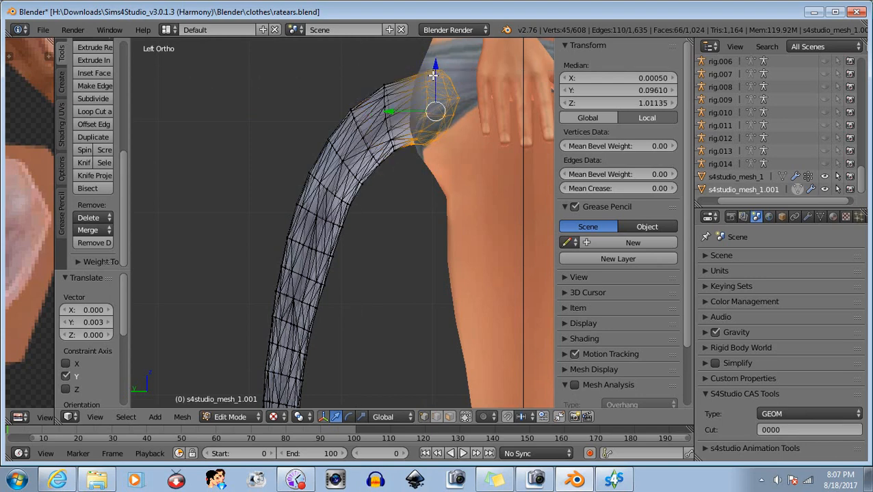
click(349, 417)
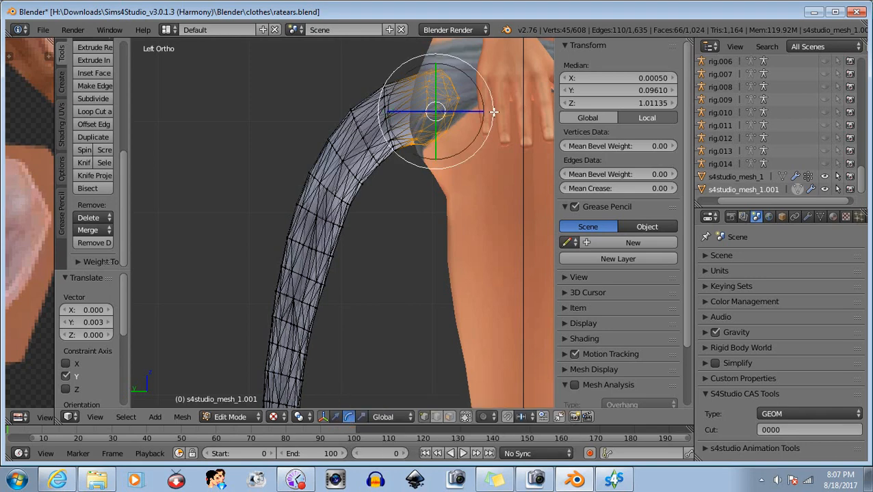
drag(494, 111, 494, 103)
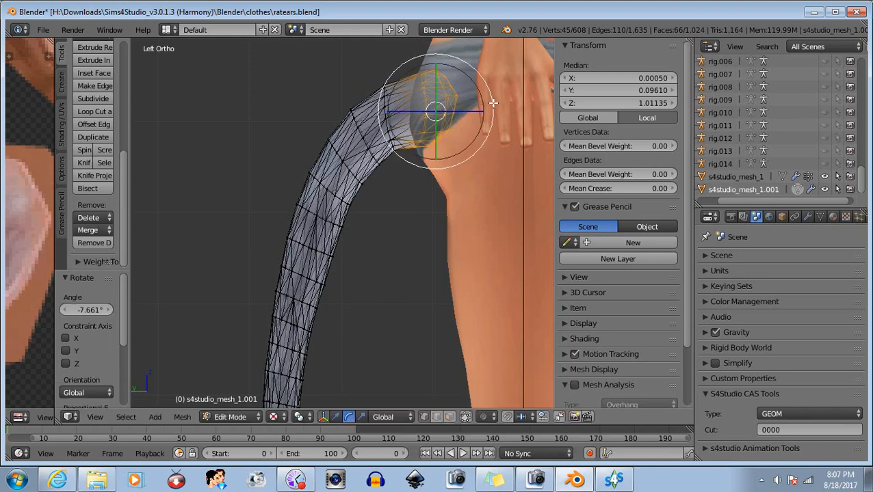
click(336, 418)
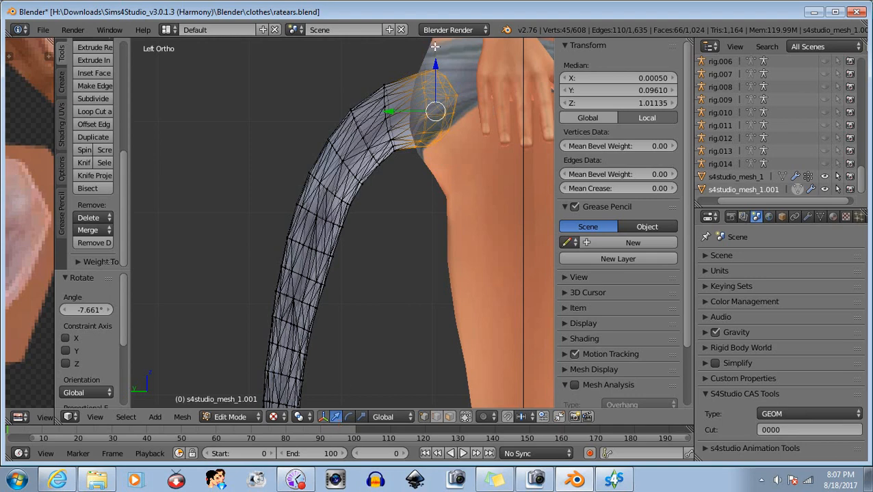
drag(435, 65, 435, 61)
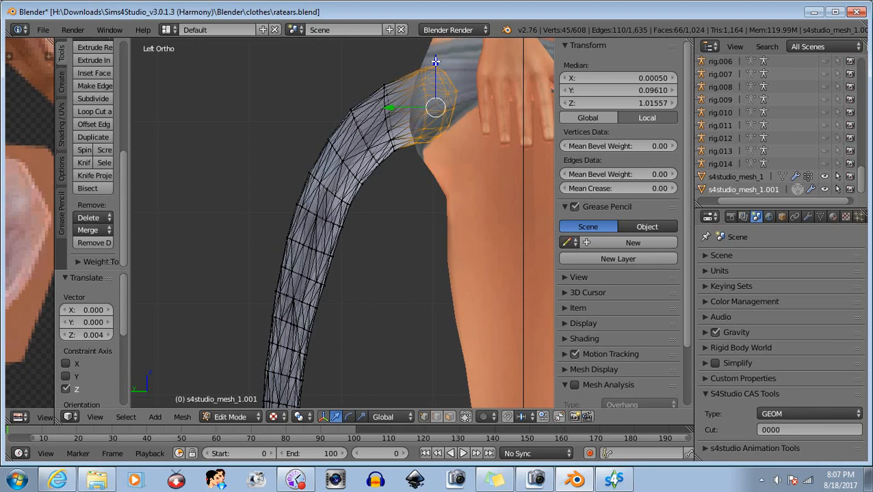
Step: Keep only the upper tail end vertices selected, rotate them about 6.059°, move them about -0.001 along Y and -0.004 along Z, and clear the selection
key(b)
middle_drag(392, 105, 492, 172)
click(348, 418)
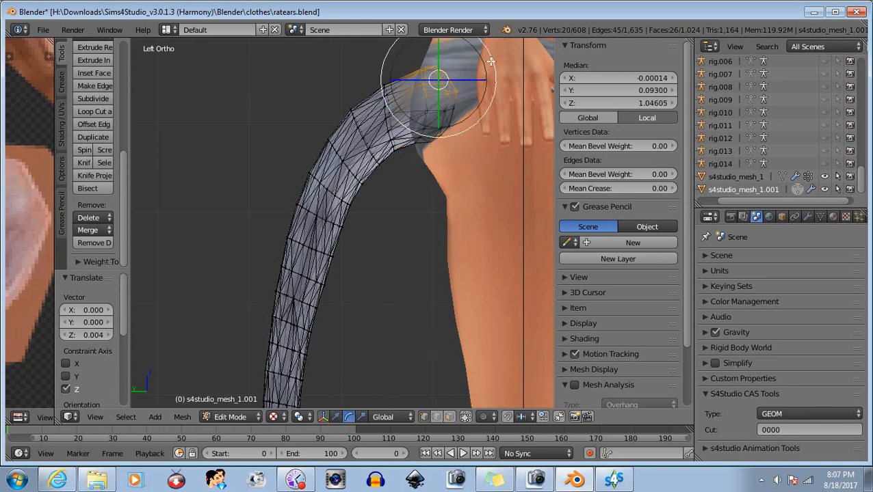
drag(494, 69, 498, 74)
click(335, 418)
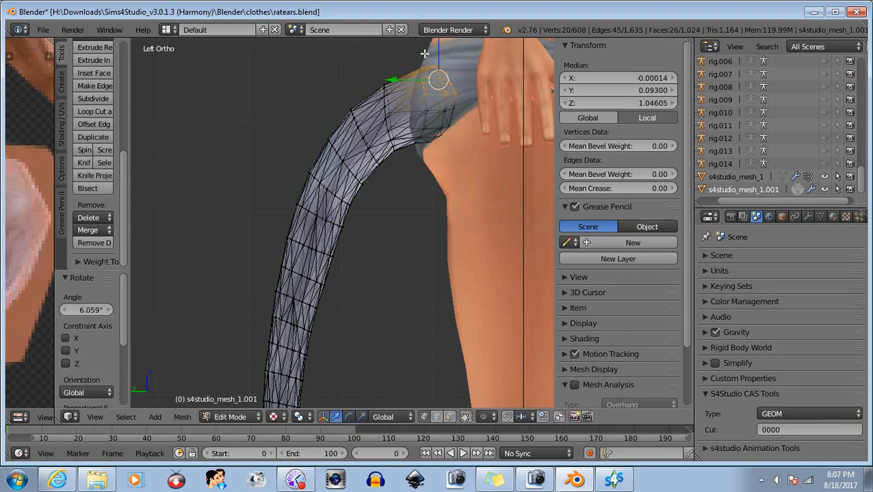
drag(396, 80, 427, 62)
scroll(461, 77, down, 1)
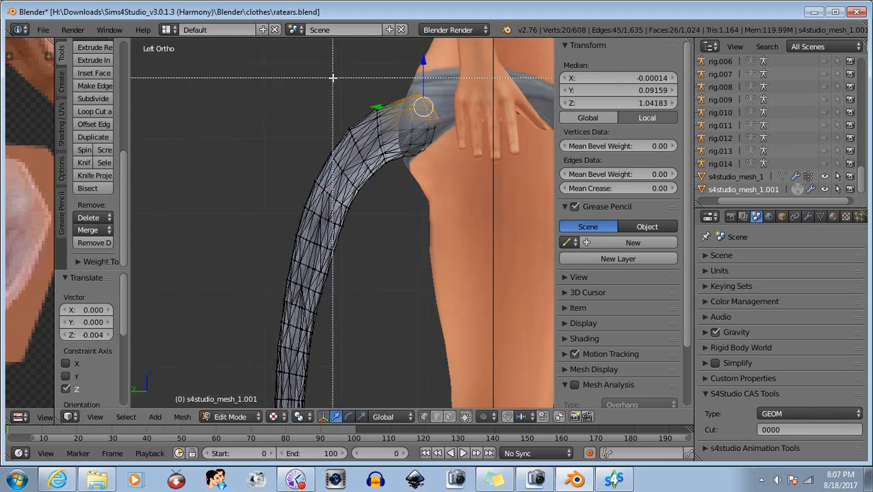
key(a)
Step: Select the whole tail mesh, raise it about 0.076 along Z, and move it about -0.013 along Y towards the body
scroll(429, 208, down, 2)
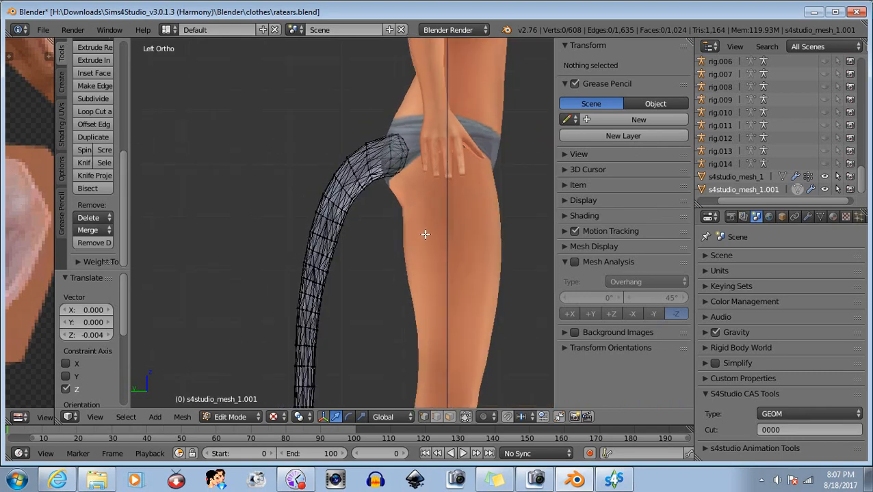
scroll(369, 216, down, 4)
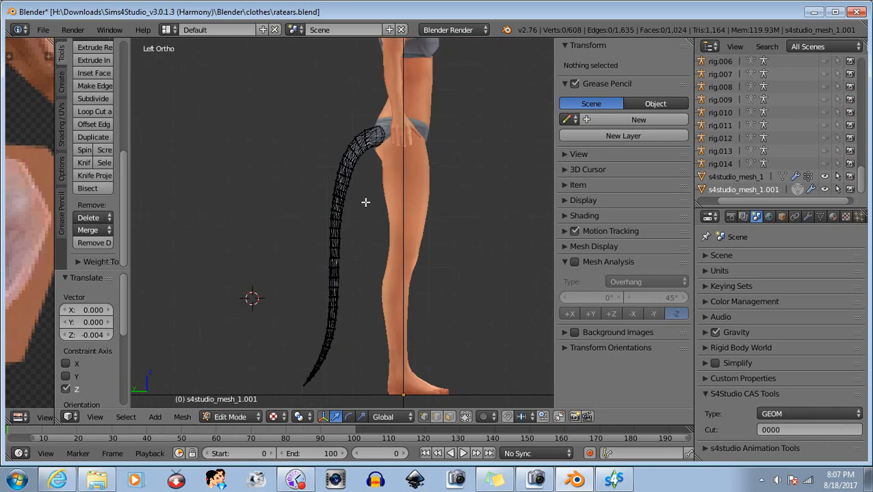
key(a)
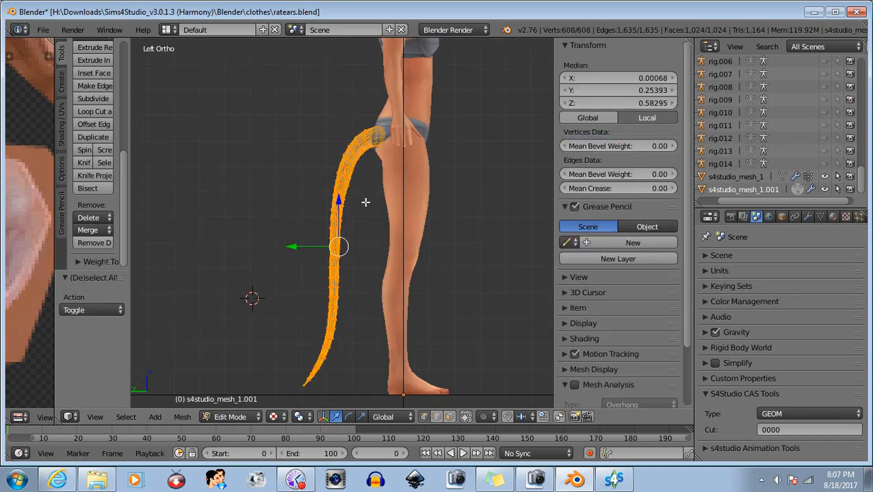
drag(338, 200, 301, 170)
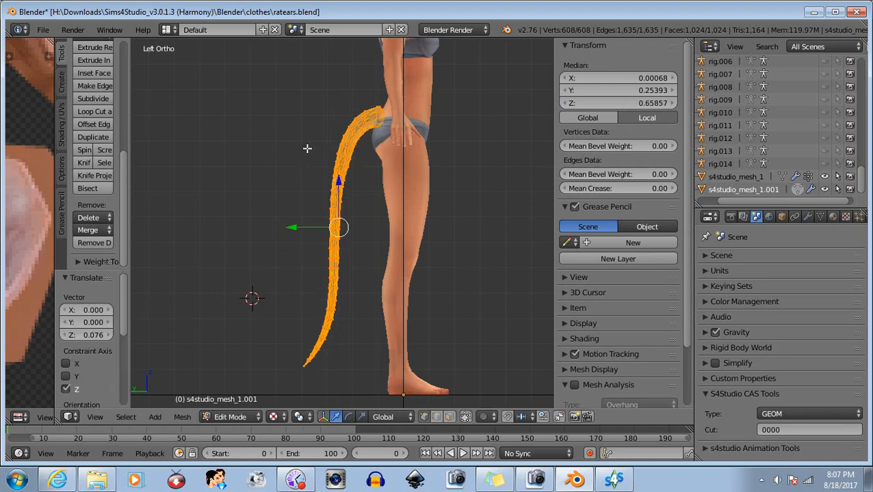
scroll(292, 235, up, 4)
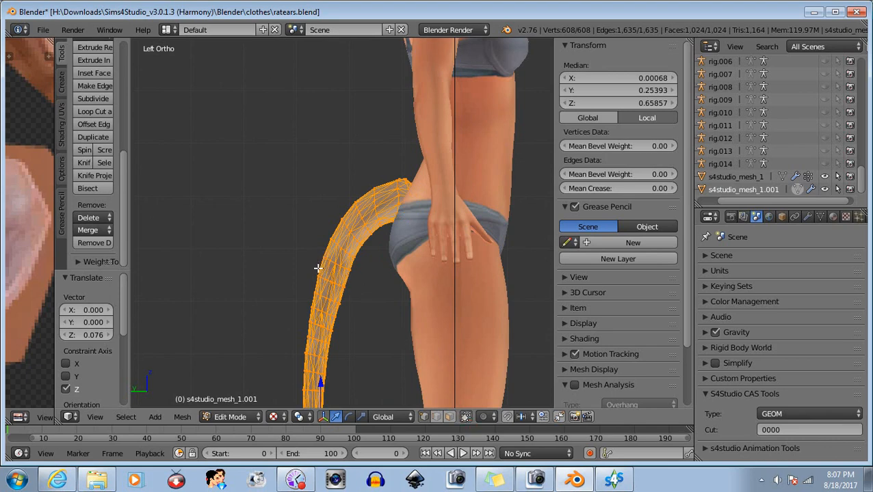
shift+middle_drag(318, 268, 309, 207)
shift+middle_drag(280, 253, 268, 222)
drag(270, 345, 275, 347)
Step: Viewing the tail from behind, deselect the vertices of its lower tip while keeping the rest of the tail selected
middle_drag(266, 230, 306, 113)
scroll(303, 224, down, 2)
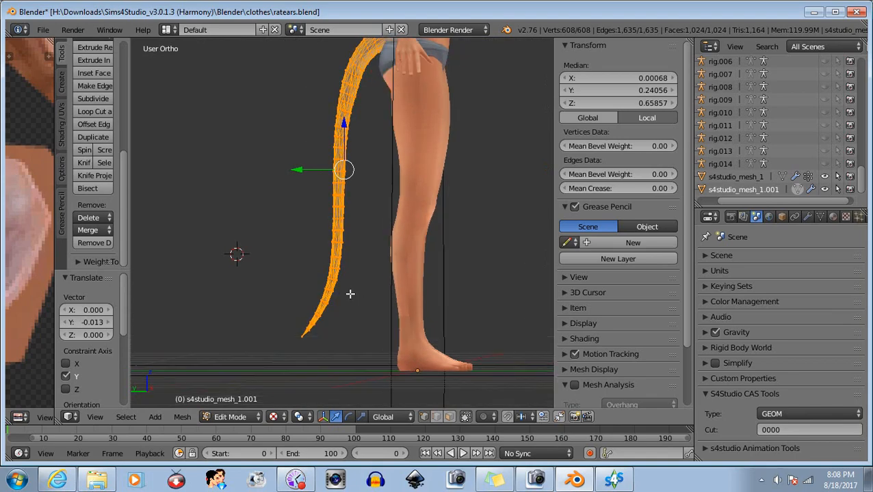
middle_drag(352, 294, 504, 299)
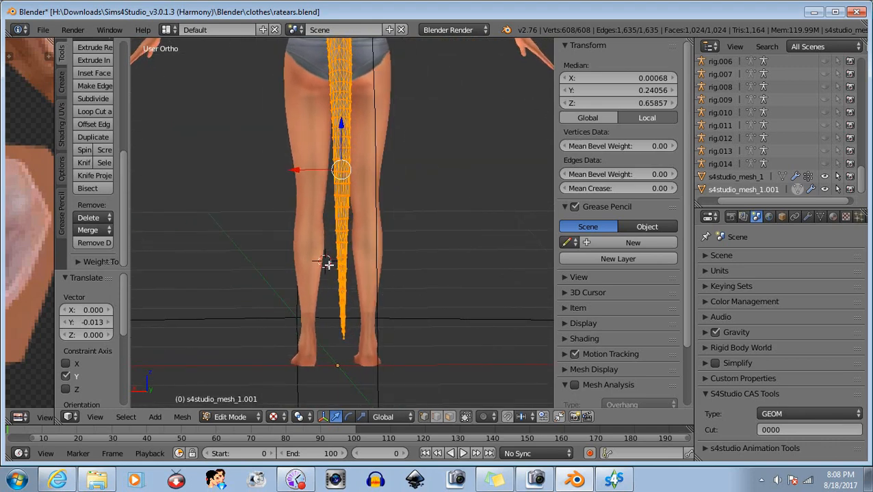
key(b)
middle_drag(314, 263, 395, 361)
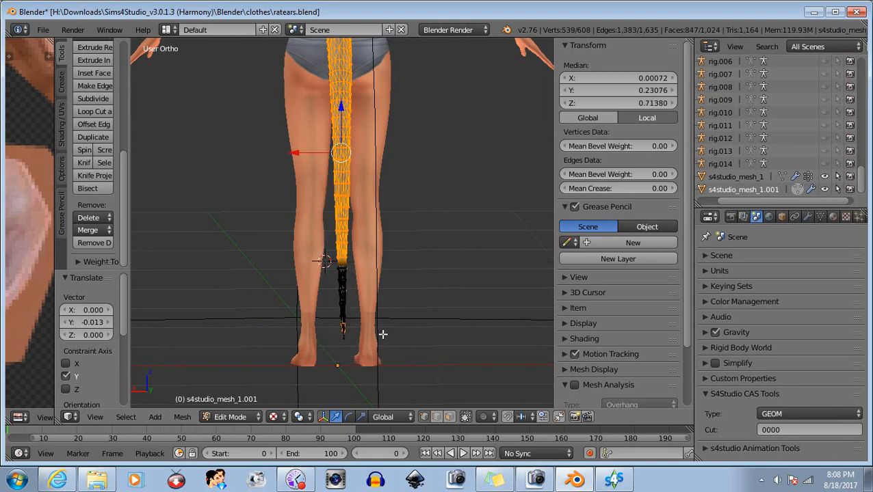
scroll(366, 219, up, 1)
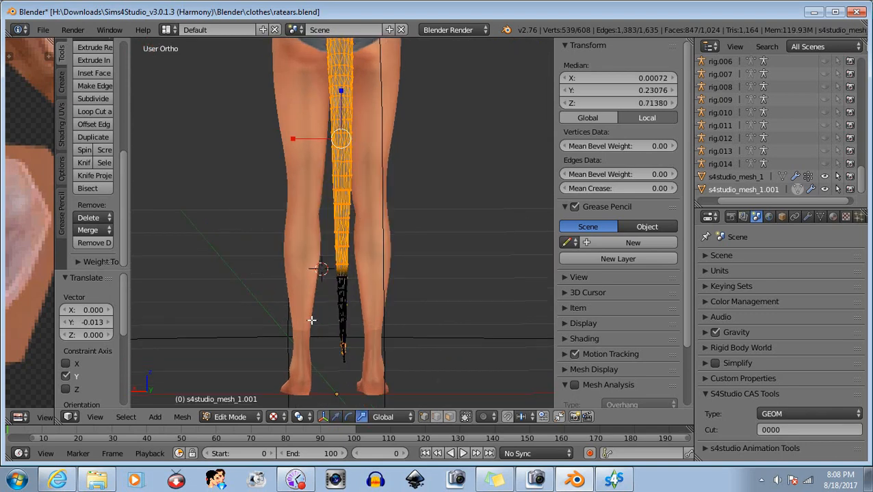
key(b)
middle_drag(293, 289, 372, 383)
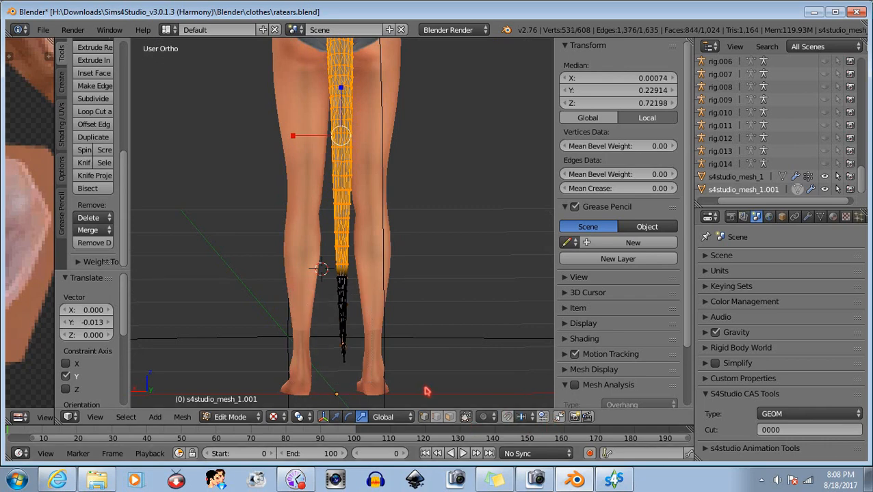
key(b)
middle_drag(316, 297, 392, 400)
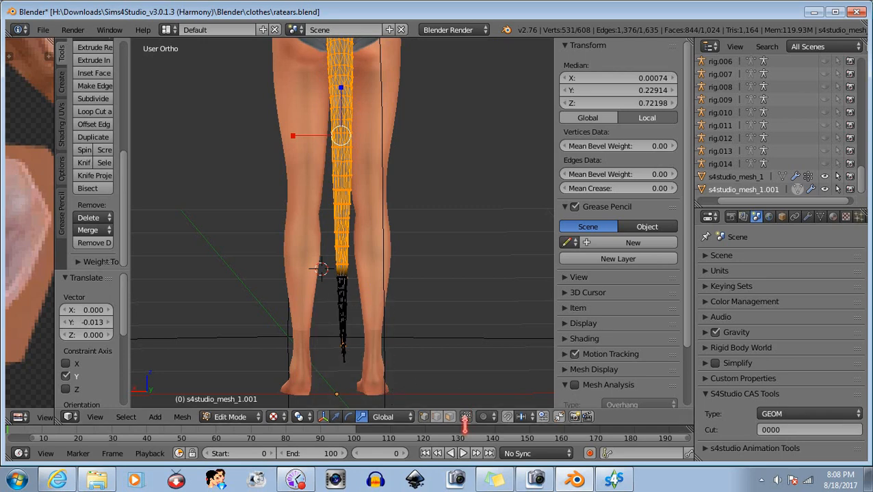
Step: Turn off limiting the selection to visible geometry, deselect all tip vertices including the hidden ones, and scale the rest to about 0.947 along X
click(466, 419)
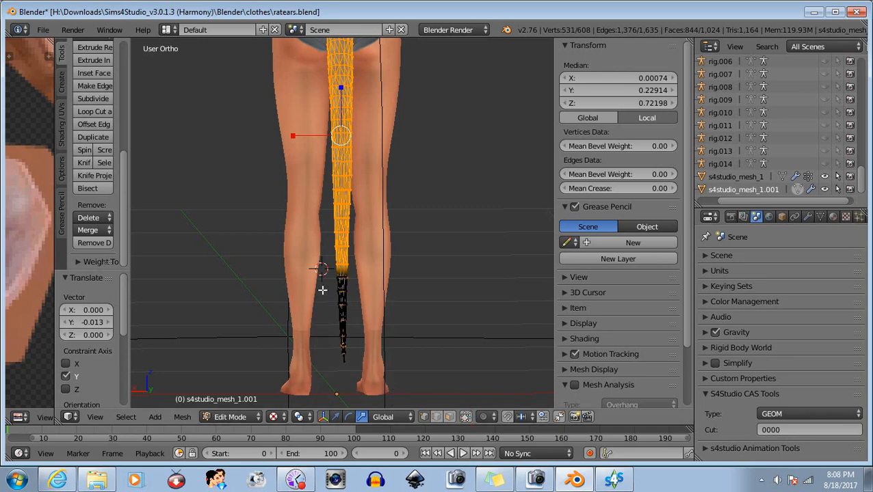
key(b)
middle_drag(317, 284, 400, 385)
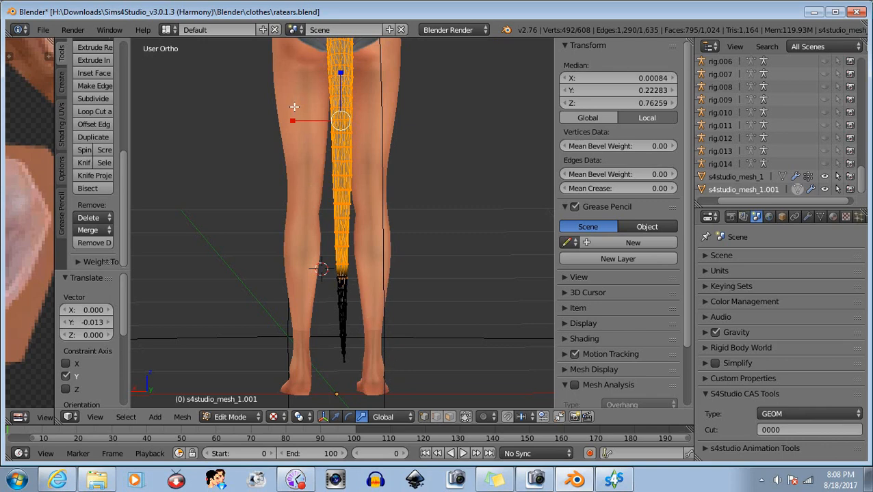
scroll(294, 107, up, 1)
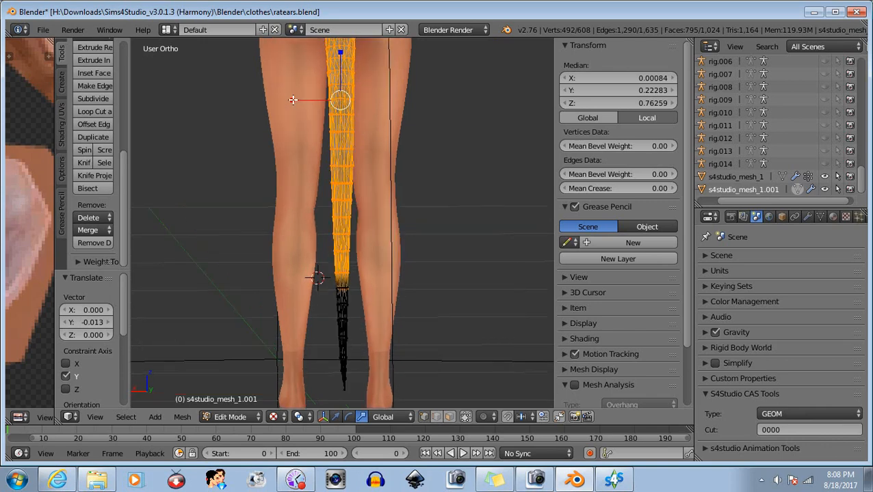
drag(292, 100, 295, 100)
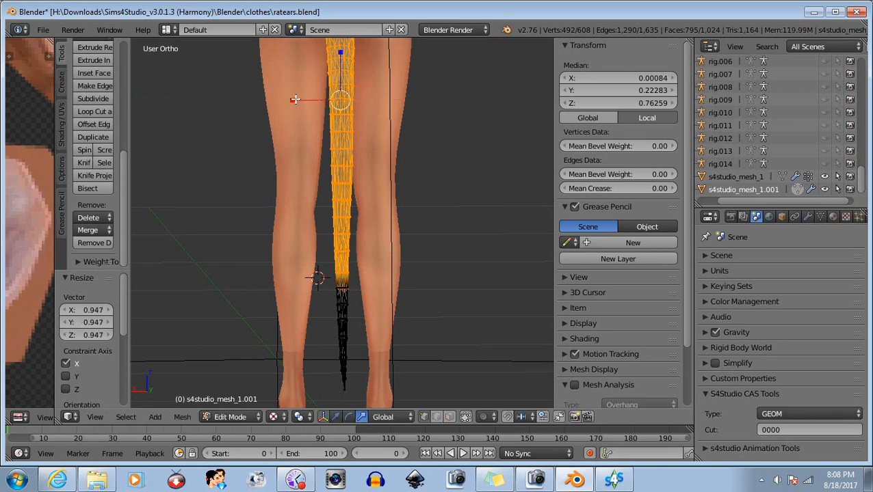
Step: Deselect the next ring up the tail, switch to the back view, and scale the remaining selection to about 0.987 along X
key(b)
middle_drag(311, 265, 366, 295)
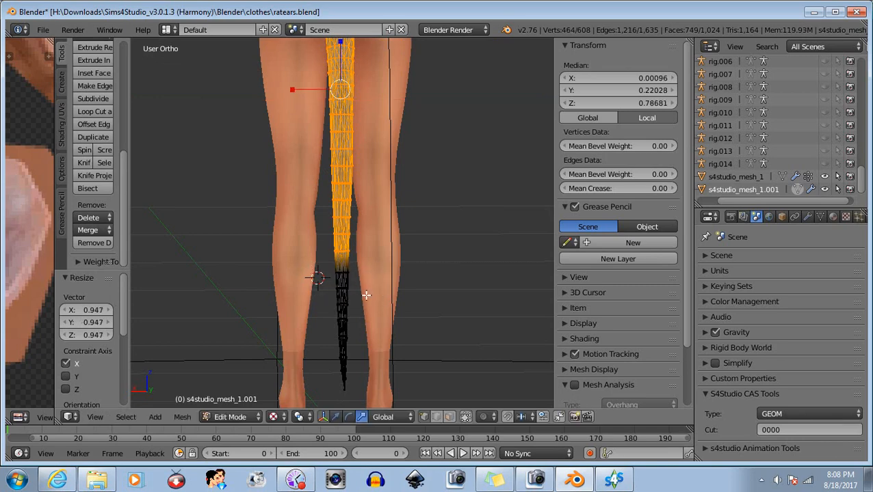
click(93, 416)
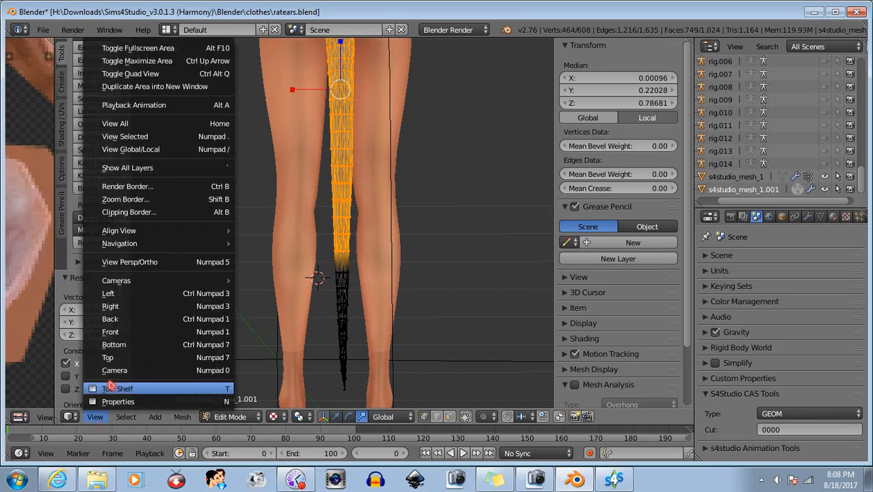
click(113, 327)
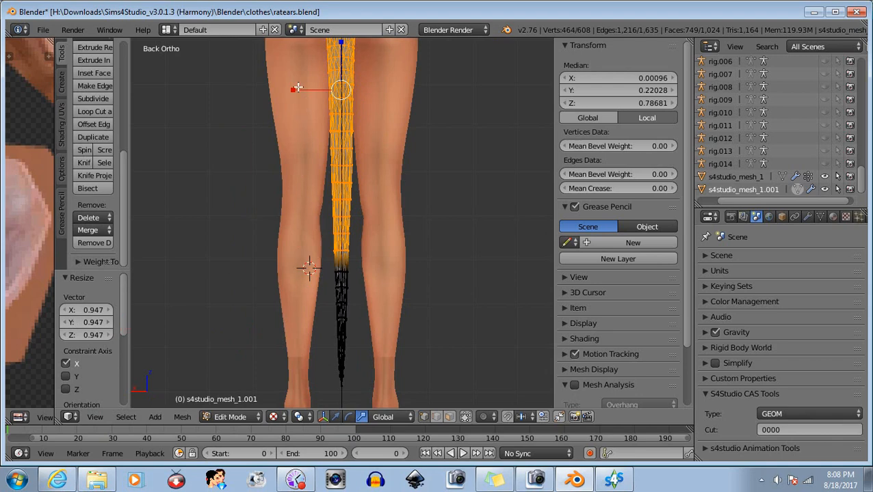
shift+middle_drag(290, 146, 292, 186)
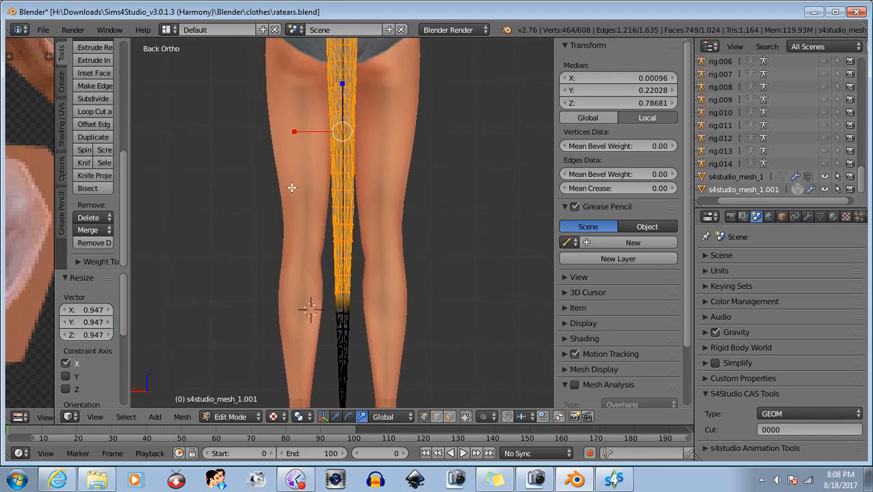
scroll(298, 116, up, 1)
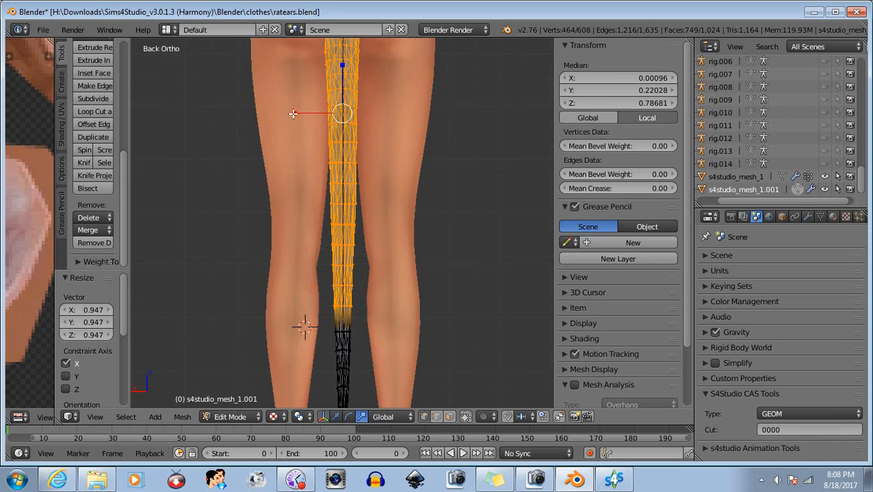
drag(293, 113, 294, 114)
Step: Deselect two more tail rings one at a time, scaling the remaining selection along X to about 0.987 and then 0.986
key(b)
middle_drag(315, 286, 388, 355)
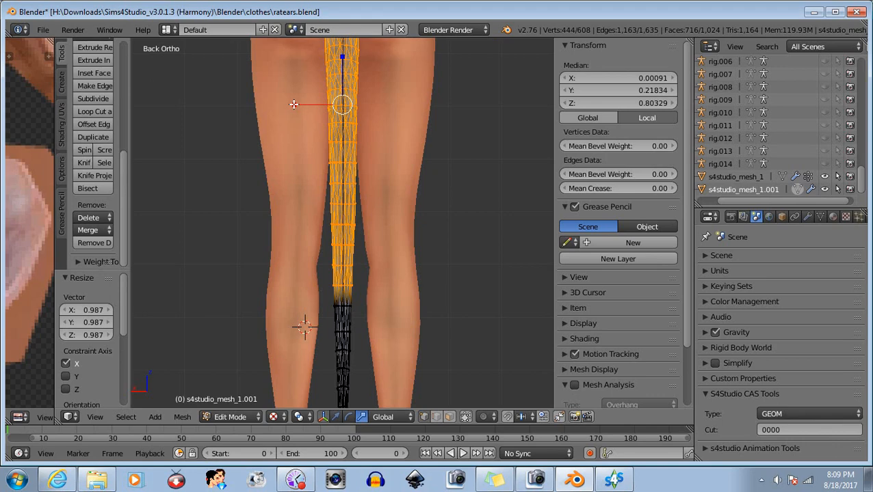
drag(293, 104, 294, 104)
key(b)
middle_drag(294, 281, 414, 331)
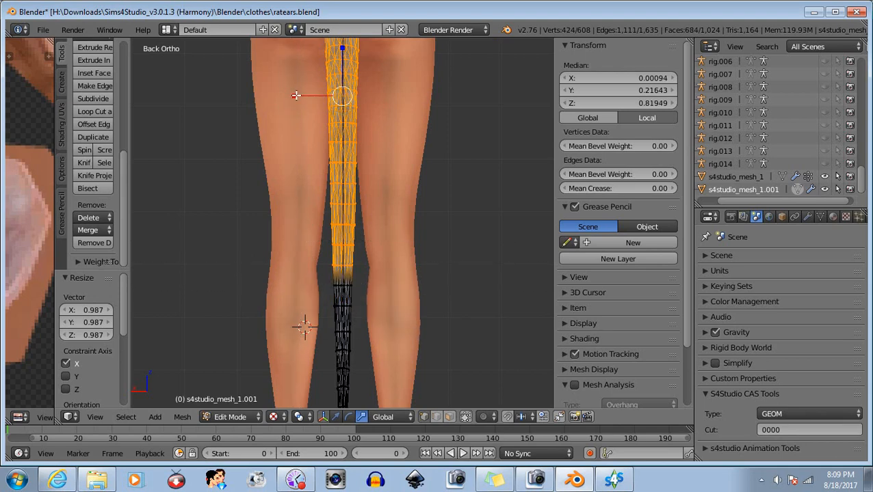
drag(295, 95, 292, 95)
Step: Narrow the tail above the next two rings, deselecting each in turn and scaling the rest along X to about 0.974, then 0.973
key(b)
middle_drag(311, 257, 447, 336)
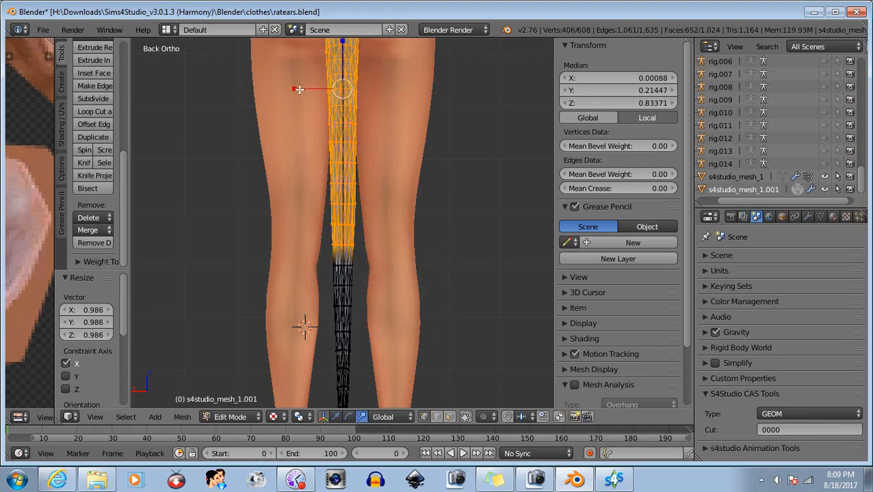
drag(294, 88, 294, 89)
drag(293, 88, 293, 88)
key(b)
middle_drag(315, 237, 378, 303)
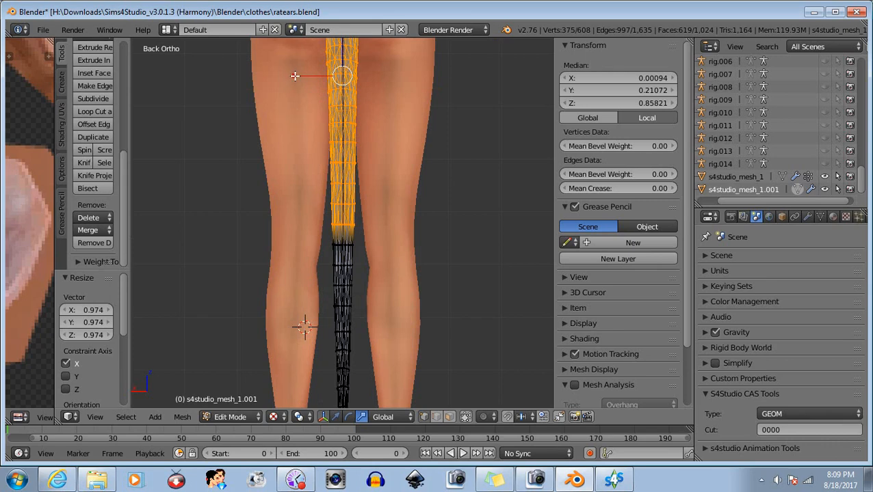
drag(295, 76, 295, 76)
Step: Deselect the next ring up at knee height and scale the remaining upper tail to about 0.934 along X
key(b)
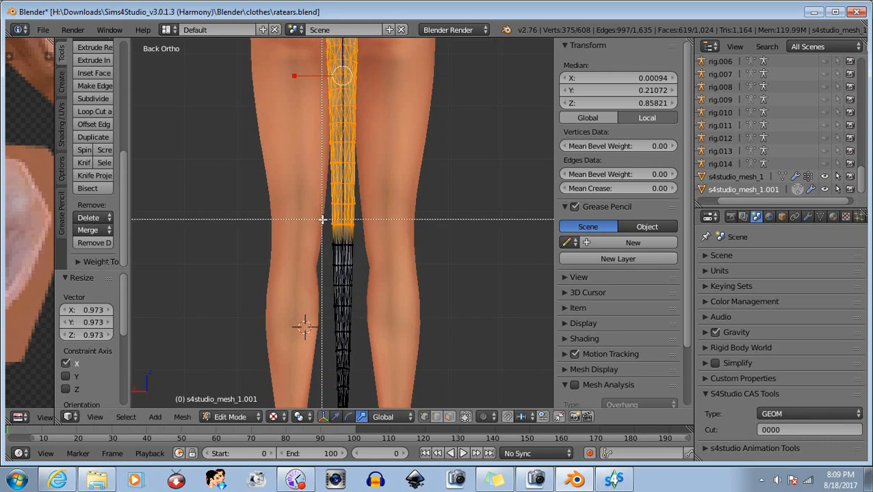
middle_drag(303, 214, 424, 297)
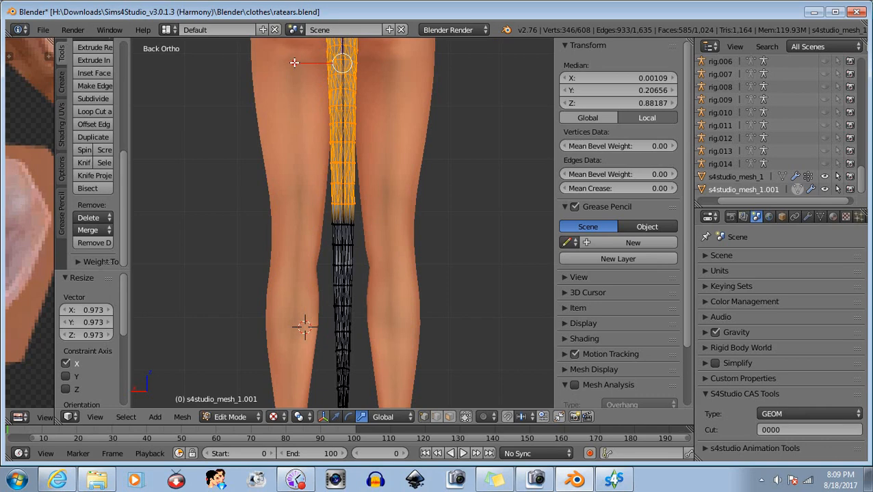
key(s)
key(x)
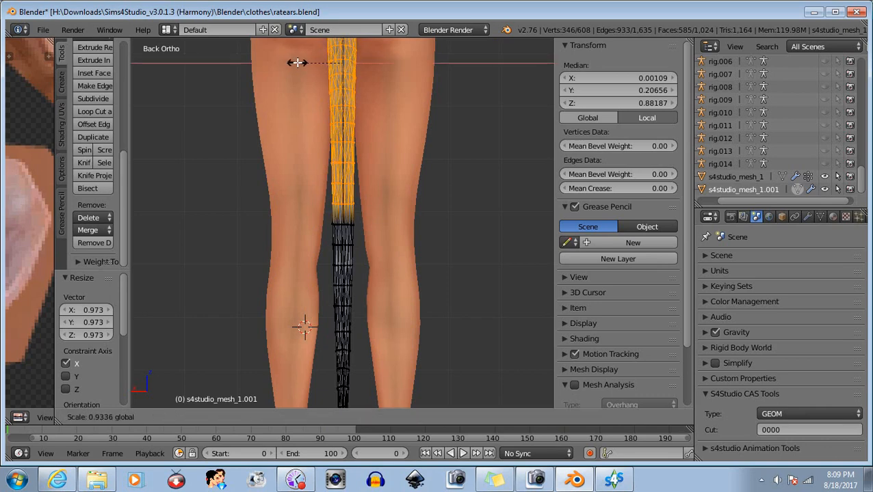
click(297, 62)
Step: Deselect two further rings up the tail behind the thighs and scale the remaining selection to about 0.959 along X
key(b)
middle_drag(304, 197, 378, 288)
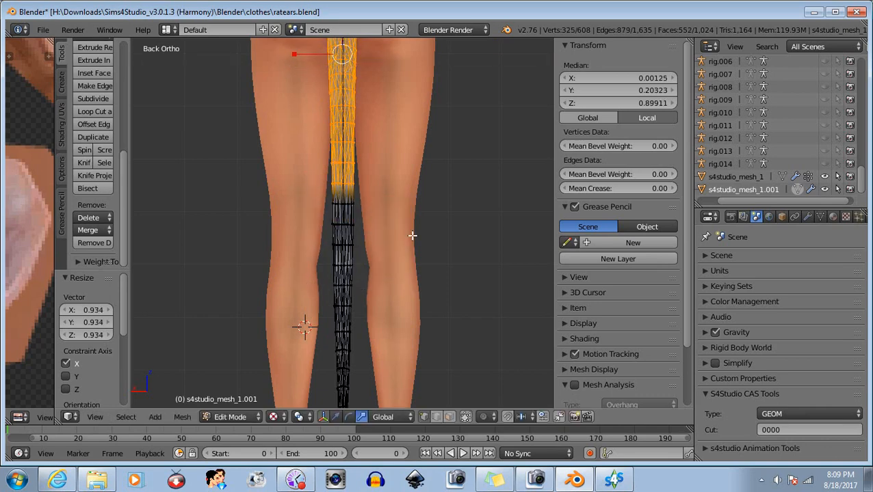
shift+middle_drag(385, 165, 378, 265)
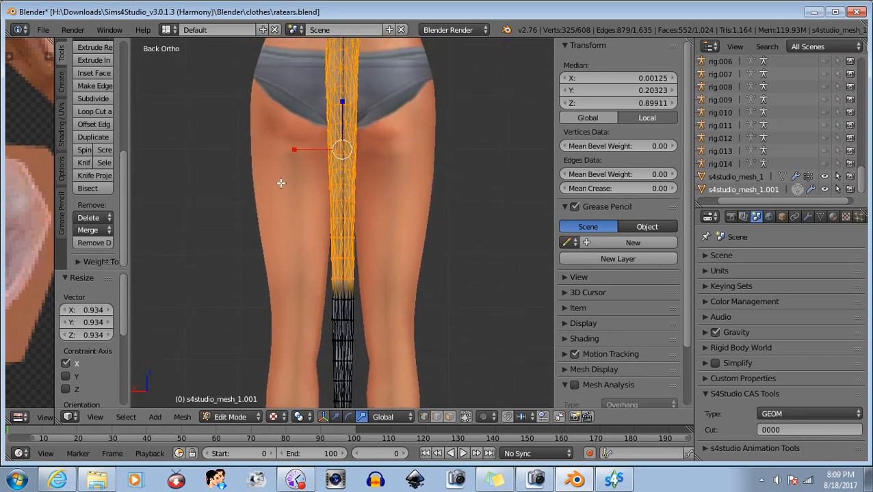
key(b)
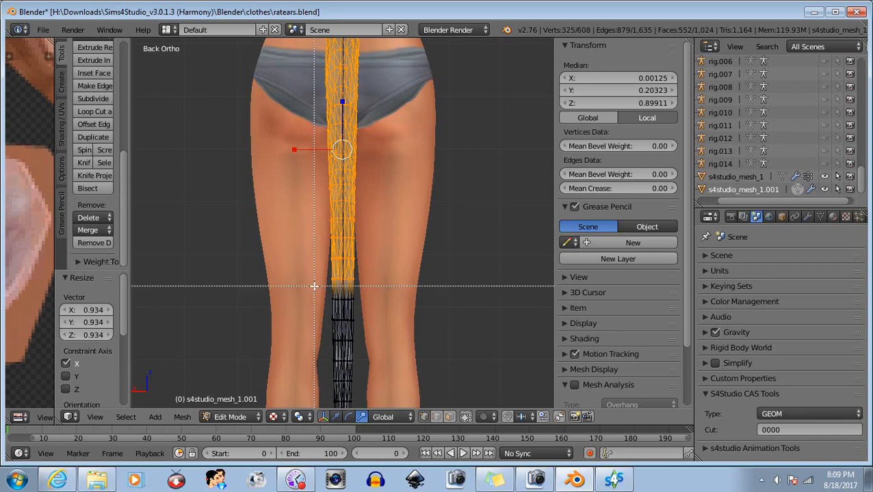
middle_drag(308, 274, 451, 354)
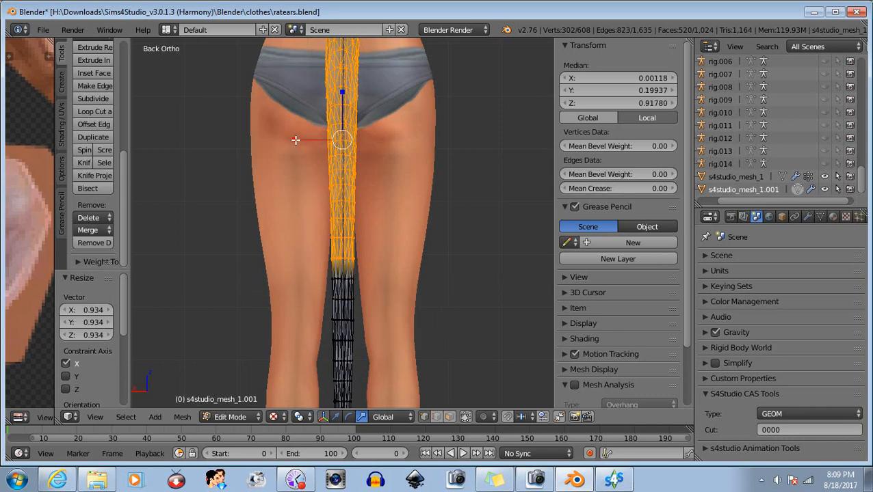
drag(295, 140, 296, 140)
Step: Deselect the next tail ring up, clear the remaining tail selection, and examine the tail's profile from the side
key(b)
middle_drag(286, 248, 393, 340)
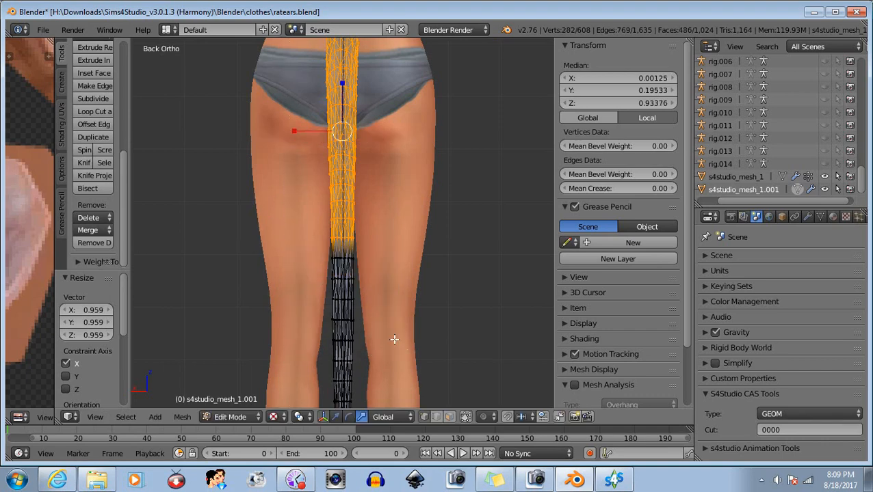
middle_drag(398, 193, 261, 171)
scroll(392, 236, down, 3)
key(b)
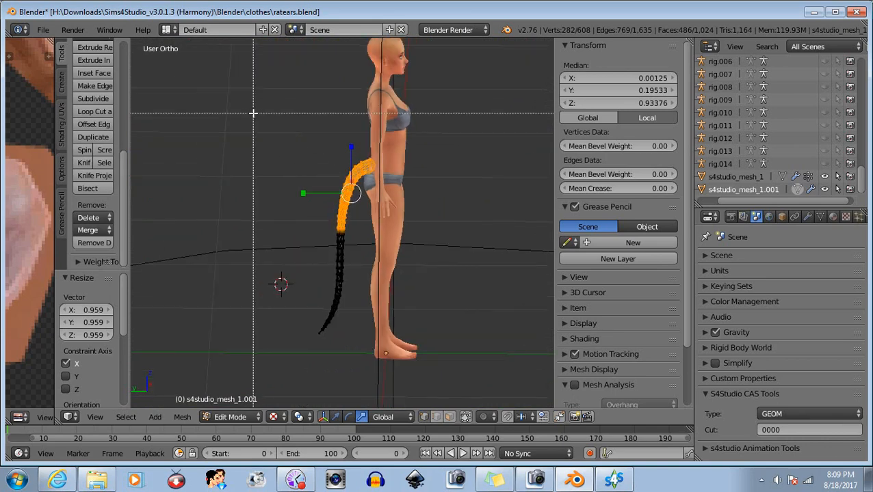
middle_drag(321, 113, 464, 386)
middle_drag(362, 226, 255, 180)
scroll(306, 182, up, 4)
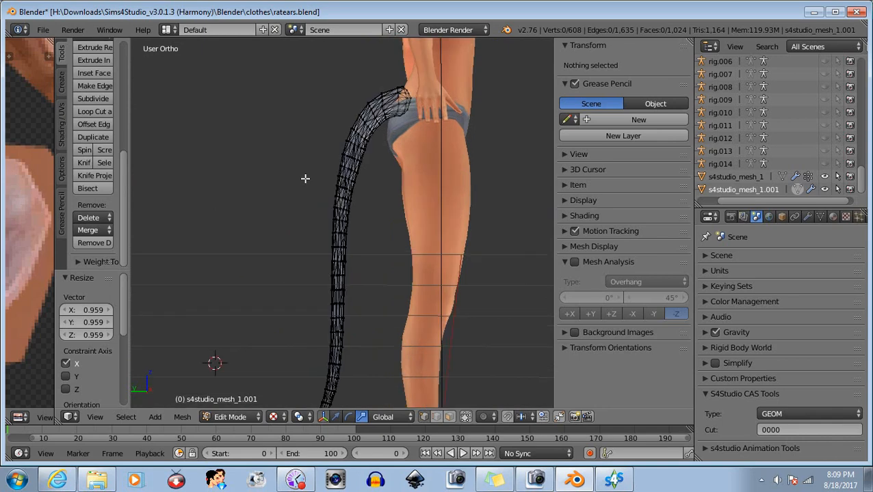
Step: Select the entire tail and rotate it about 19.19° in the left side view, swinging its tip away from the legs
scroll(306, 181, down, 4)
key(a)
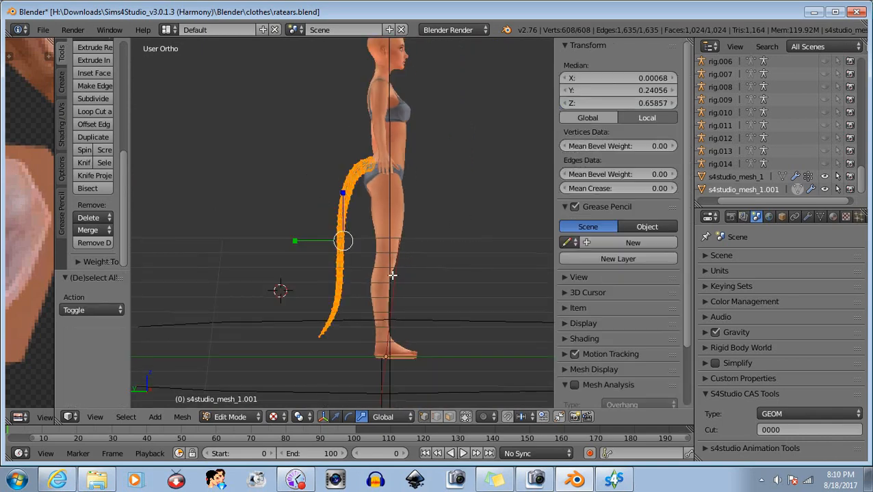
click(349, 417)
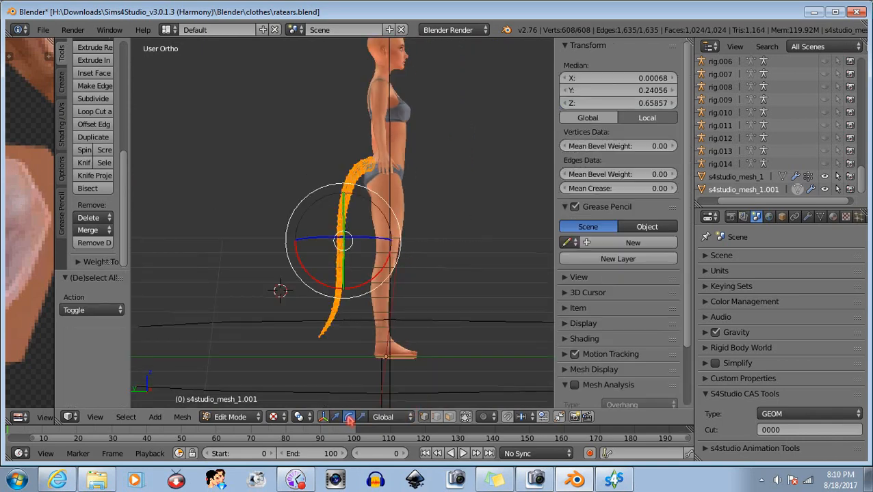
click(95, 417)
click(104, 303)
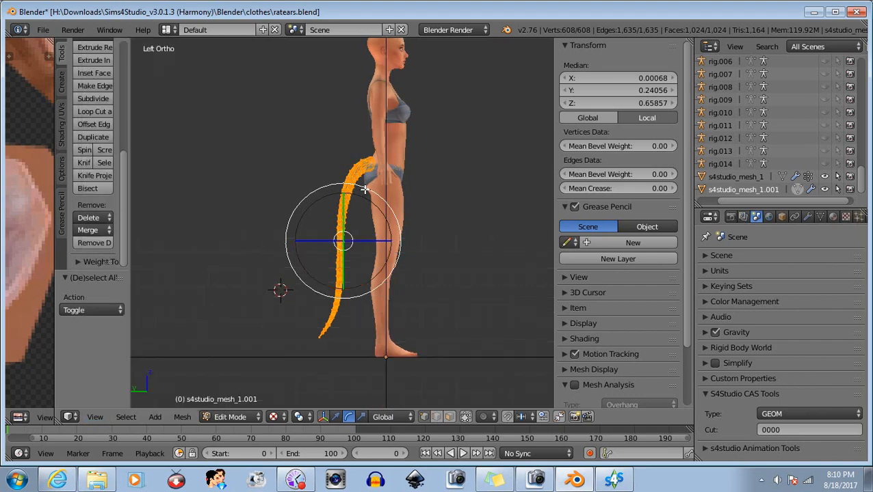
mouse_move(366, 187)
mouse_down()
mouse_move(417, 241)
mouse_move(370, 201)
mouse_up()
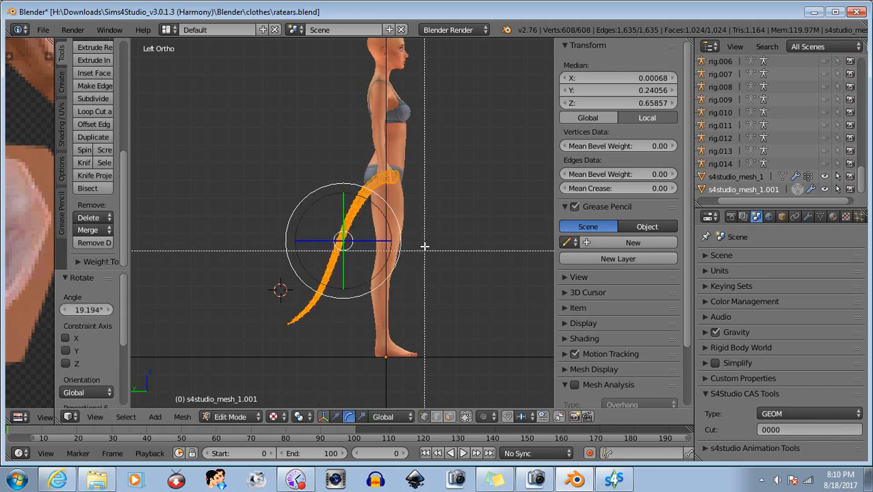
Step: Select only the rings at the tail's base inside the hips and switch to the scale manipulator
key(a)
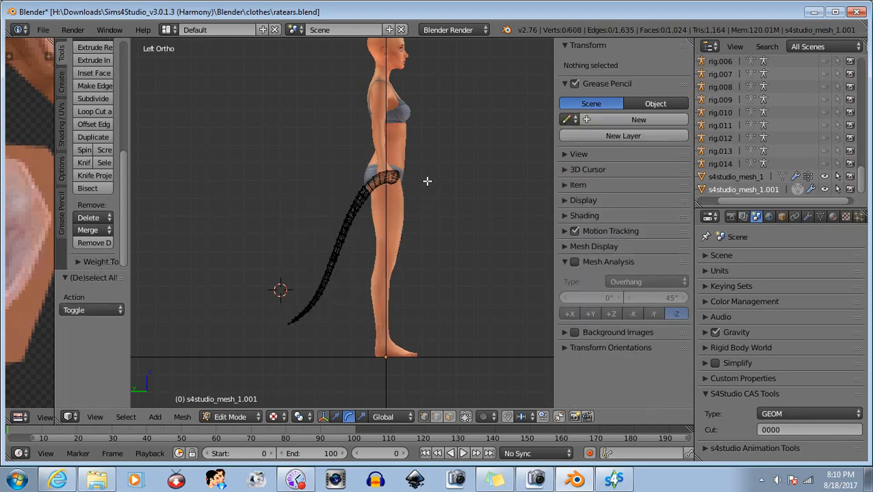
scroll(430, 180, up, 4)
shift+middle_drag(437, 177, 322, 220)
scroll(322, 198, up, 2)
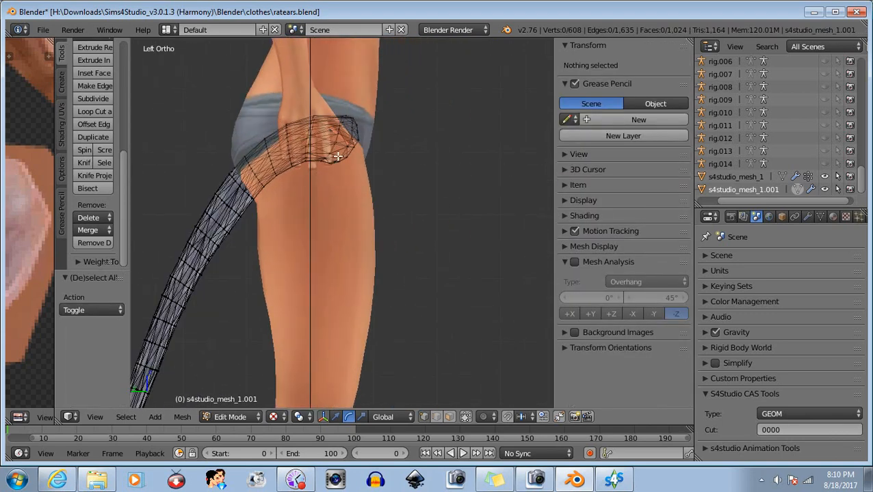
key(b)
mouse_move(409, 86)
mouse_down()
mouse_move(297, 185)
mouse_move(285, 184)
mouse_up()
key(b)
key(Escape)
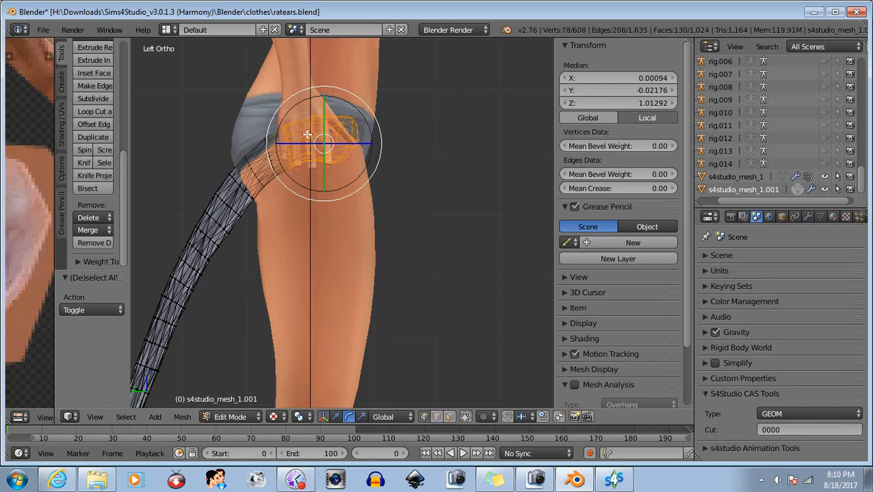
click(361, 417)
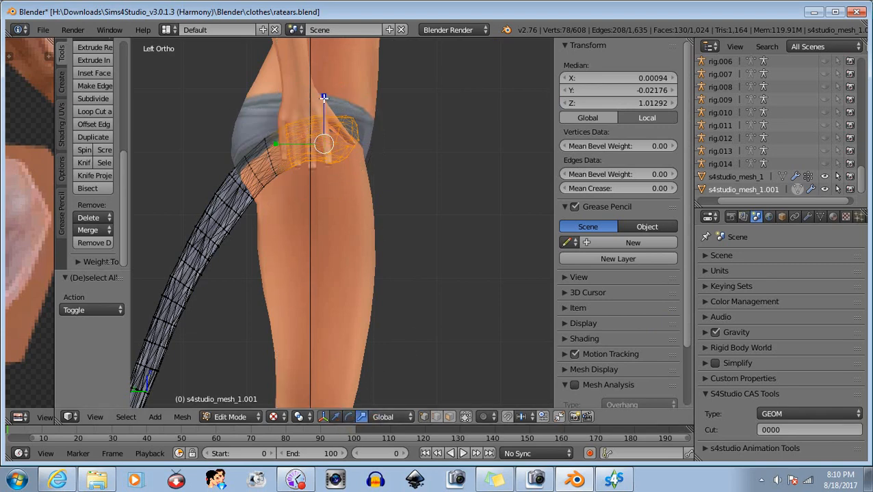
Step: Scale the selected base of the tail to about 0.913 along Z, and clear the selection
drag(323, 99, 323, 102)
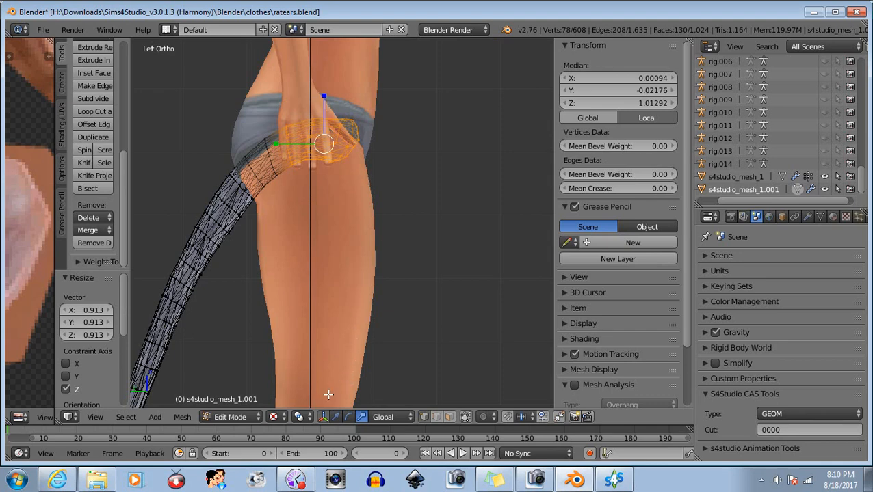
click(335, 417)
drag(324, 98, 322, 98)
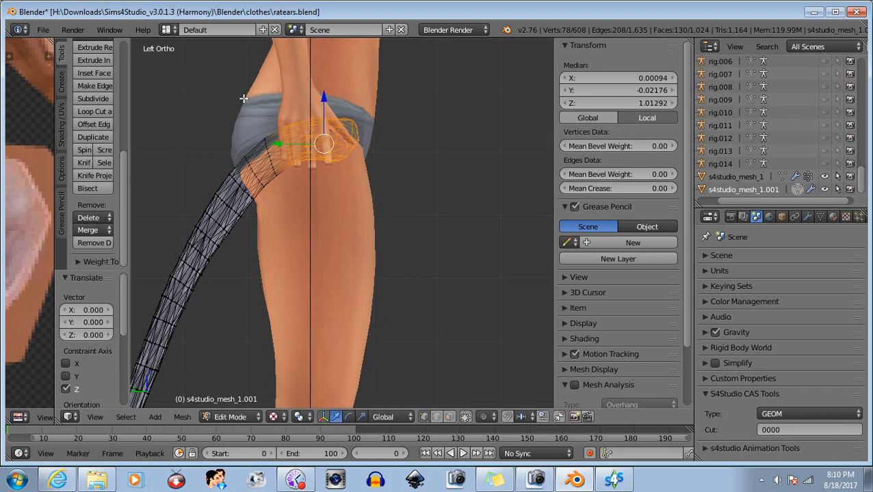
key(a)
scroll(418, 201, down, 4)
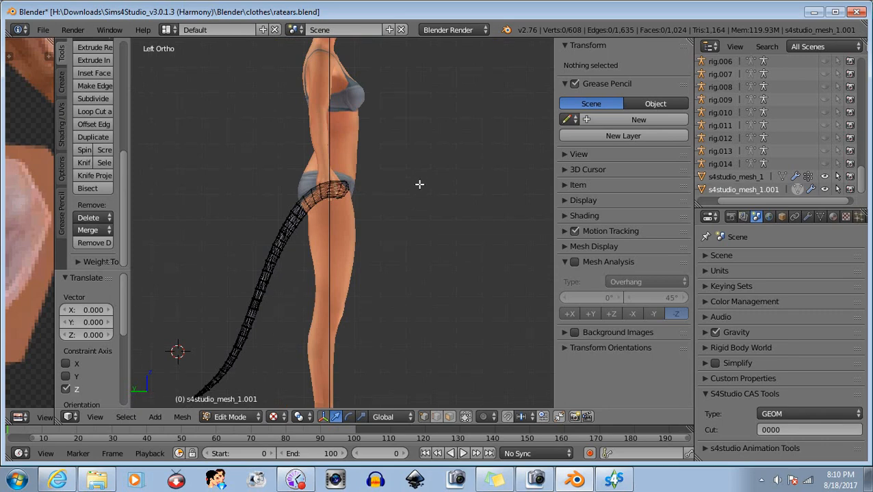
Step: Select the entire tail mesh and rotate it about 19.9°, plus about 7.8° more, in the side view
key(a)
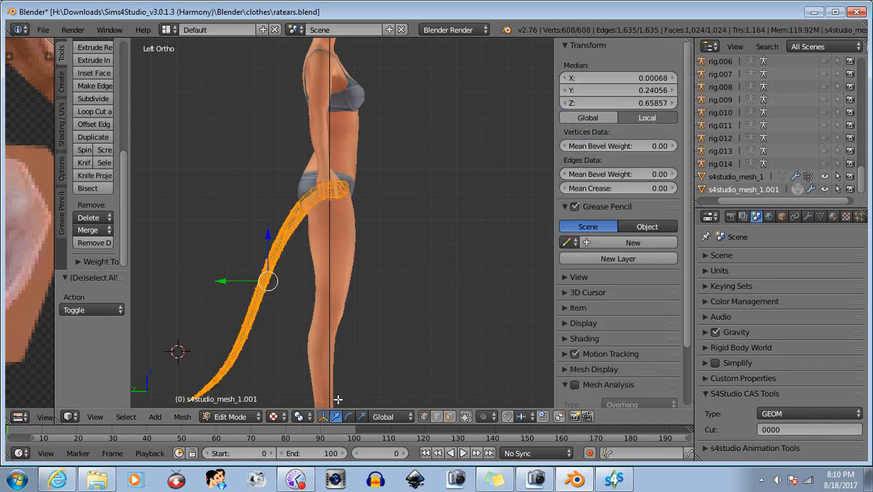
click(348, 418)
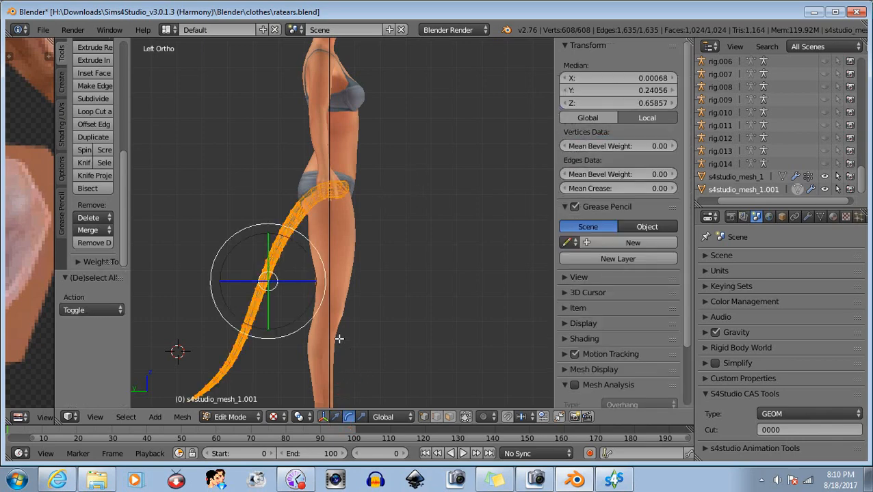
scroll(323, 223, up, 2)
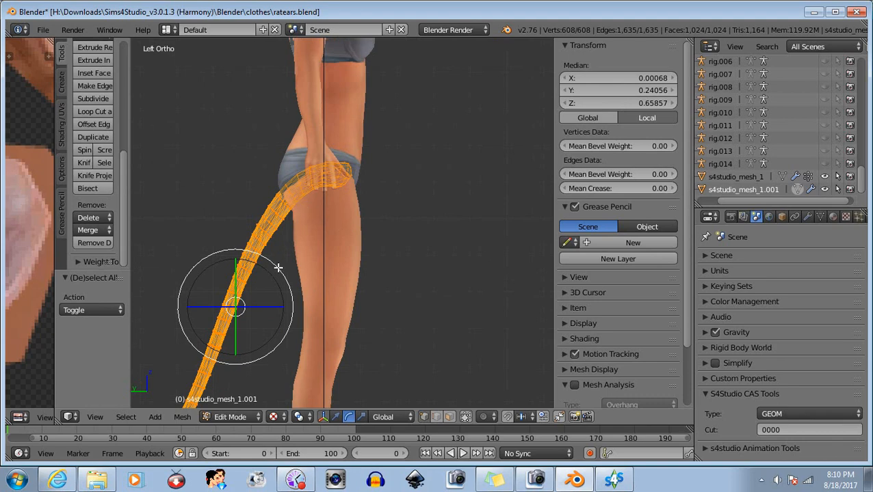
drag(277, 267, 310, 274)
scroll(340, 262, up, 2)
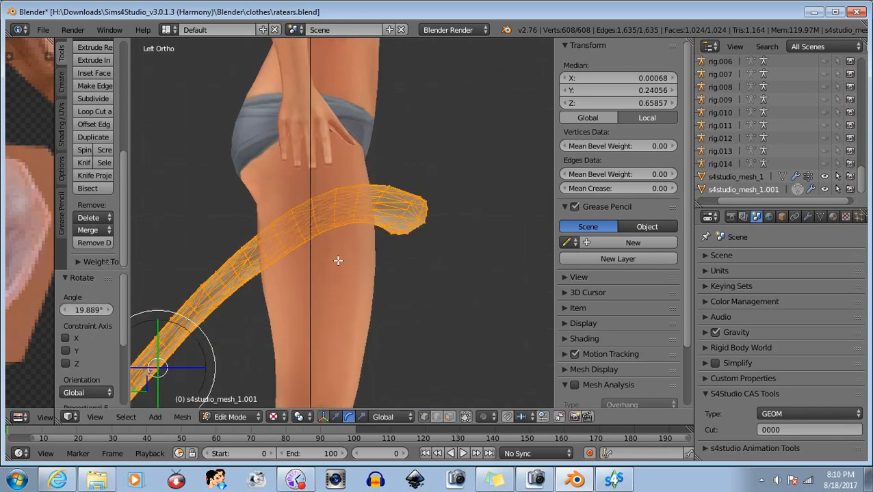
key(r)
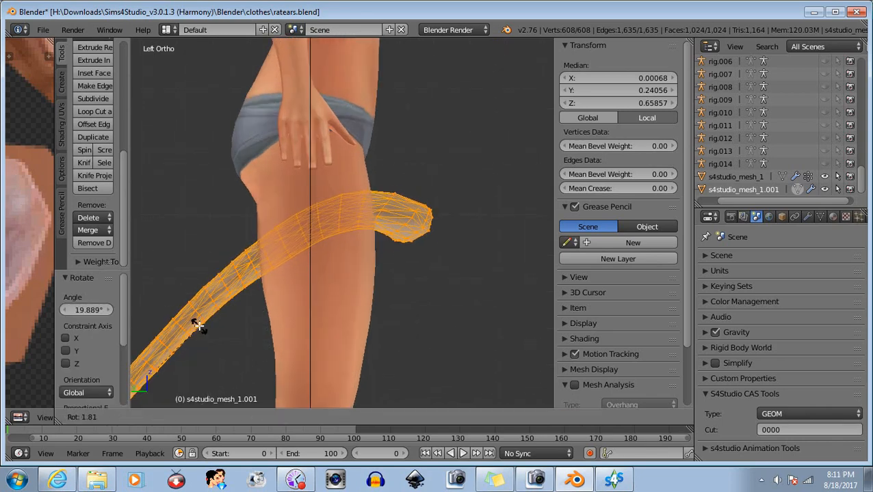
click(206, 329)
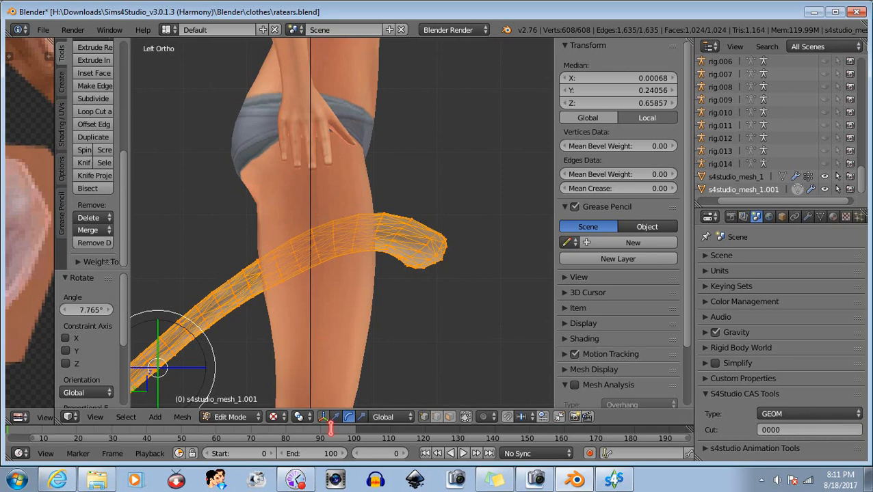
Step: Scale the whole tail to about 0.947 along Z
click(361, 419)
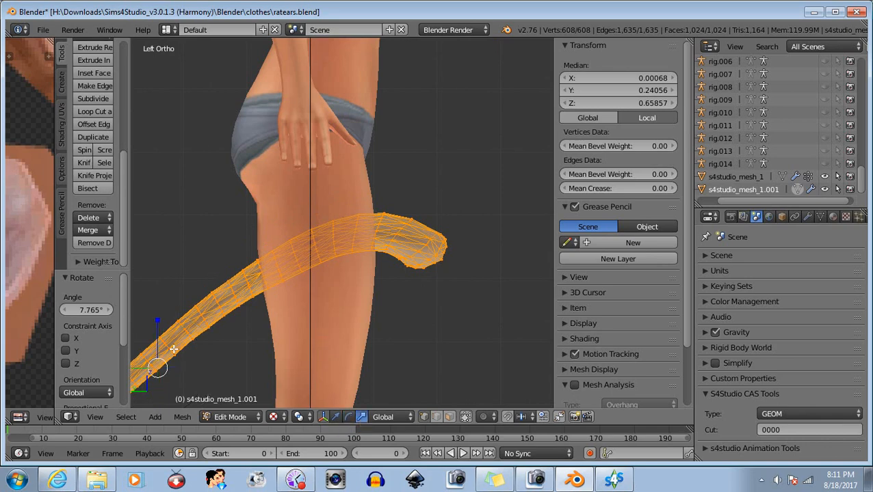
drag(156, 319, 158, 322)
scroll(252, 294, down, 4)
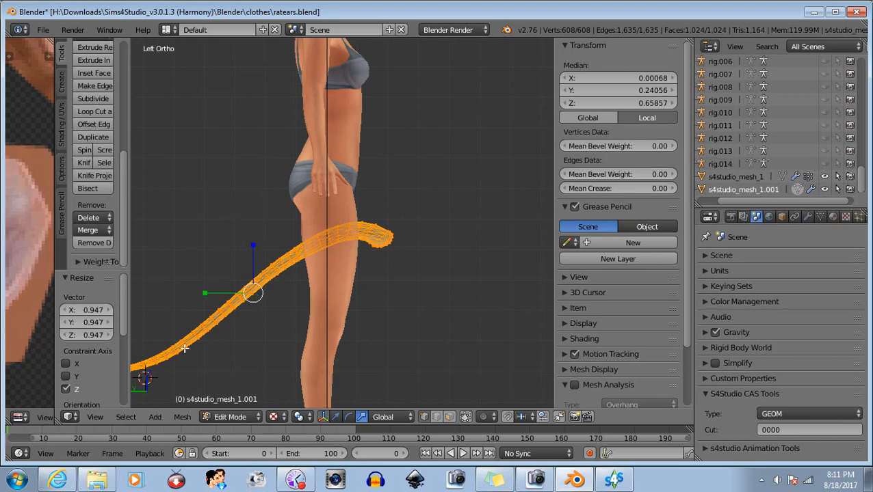
Step: Rotate the whole tail about -47.2° so that its base meets the lower back at the waistband
click(348, 416)
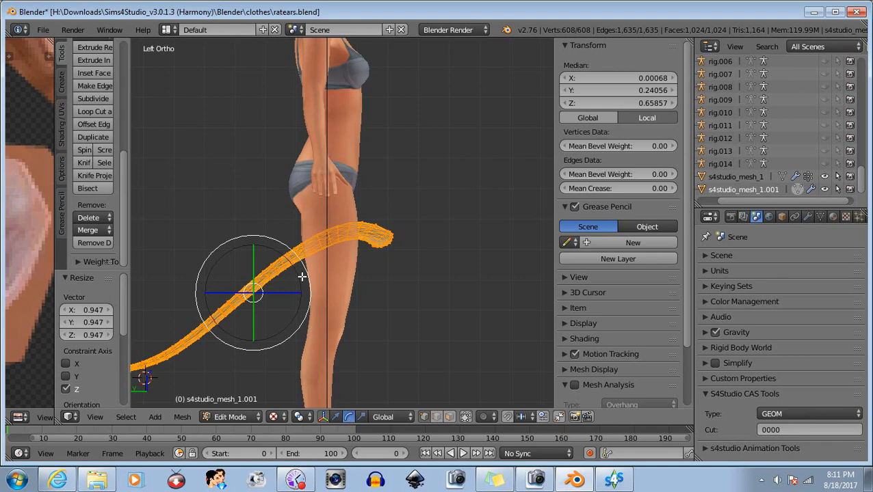
drag(306, 273, 270, 253)
scroll(228, 204, up, 2)
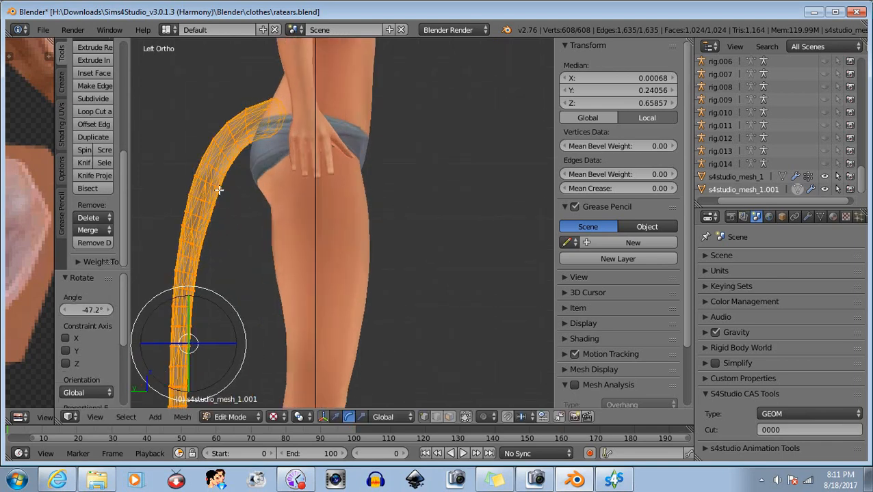
scroll(279, 275, up, 2)
scroll(292, 212, up, 2)
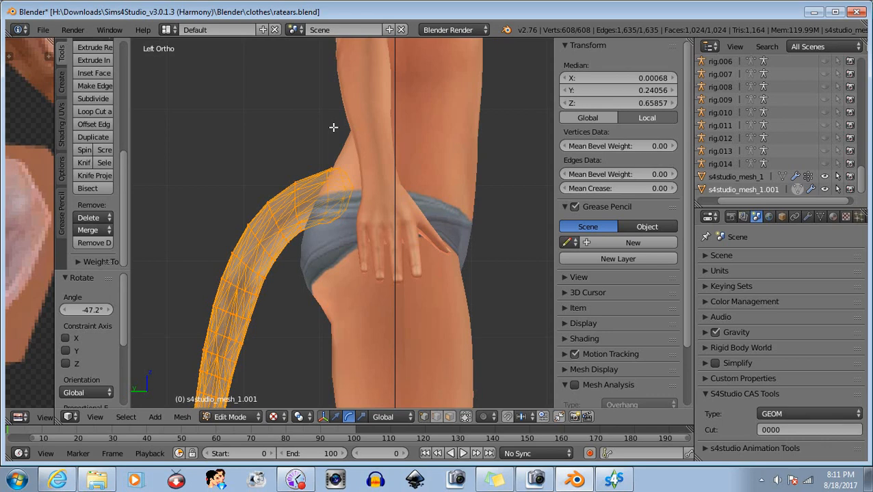
Step: Select only the vertices at the body end of the tail and rotate them about 5.4°
key(a)
scroll(278, 162, up, 2)
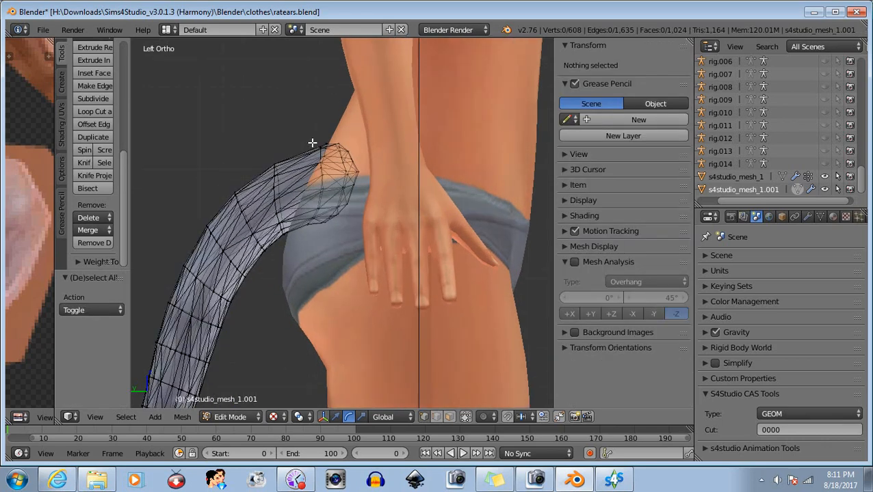
key(v)
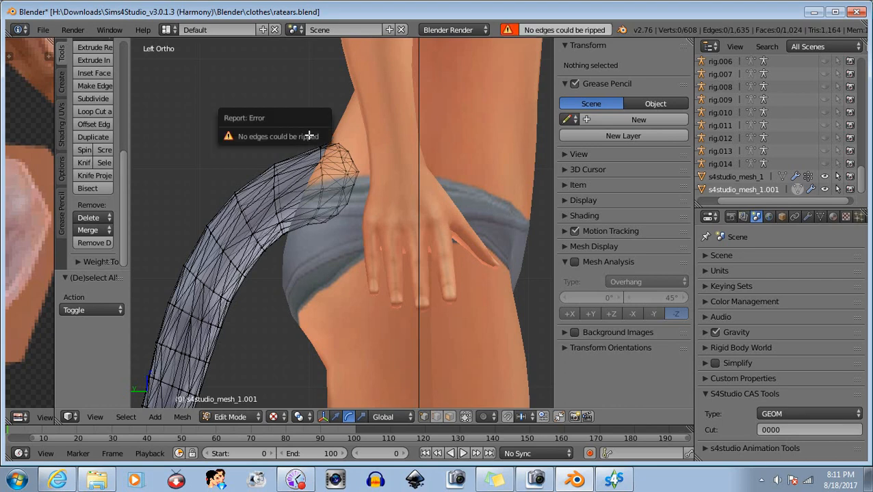
drag(339, 184, 370, 240)
drag(385, 160, 390, 161)
Step: Move the tail's base vertices slightly down and backward, to a median of about Y 0.0854 and Z 1.0791
click(336, 416)
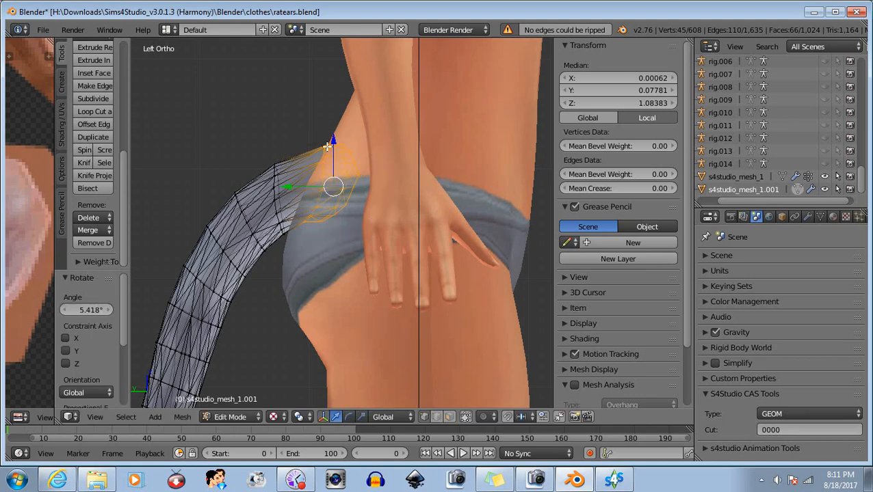
drag(333, 141, 331, 149)
drag(289, 195, 284, 194)
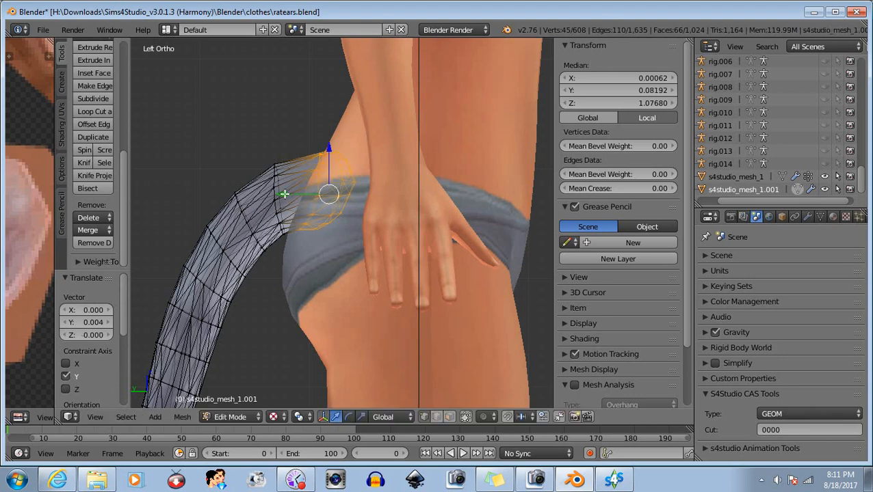
drag(330, 152, 320, 149)
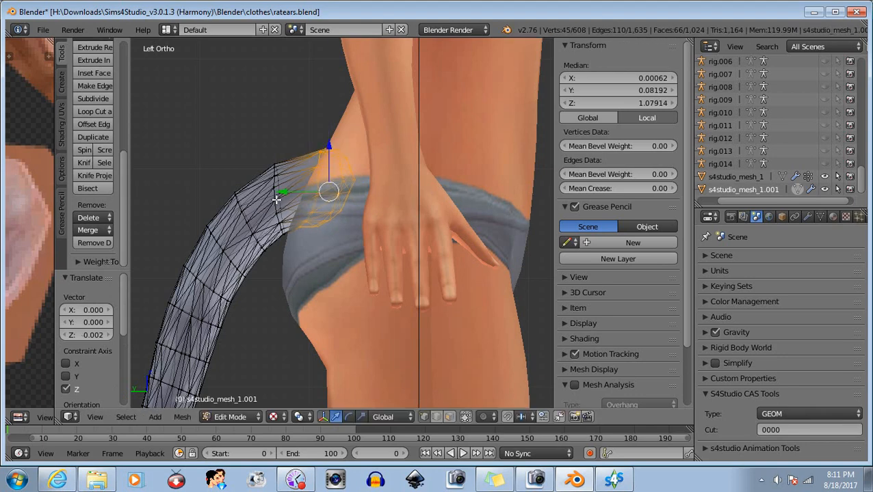
drag(281, 192, 277, 192)
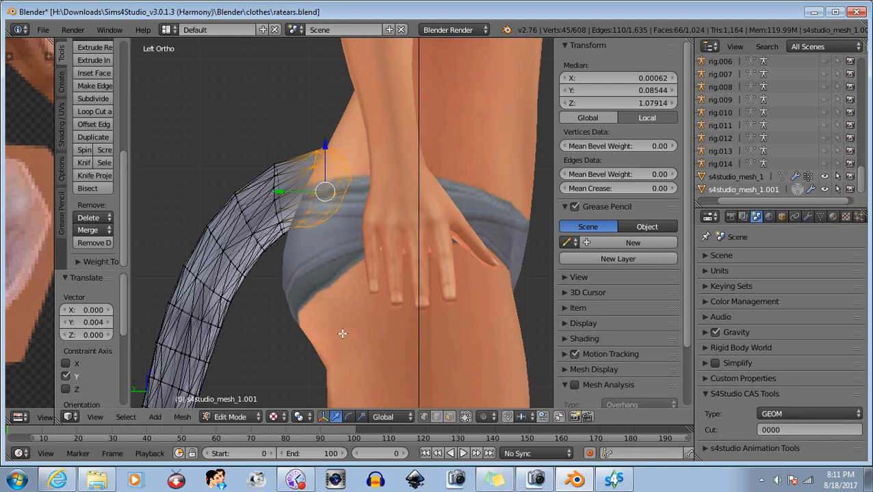
Step: Rotate the tail's base vertices about -8.6° and shift them about 0.005 along Y and 0.002 along Z
click(347, 418)
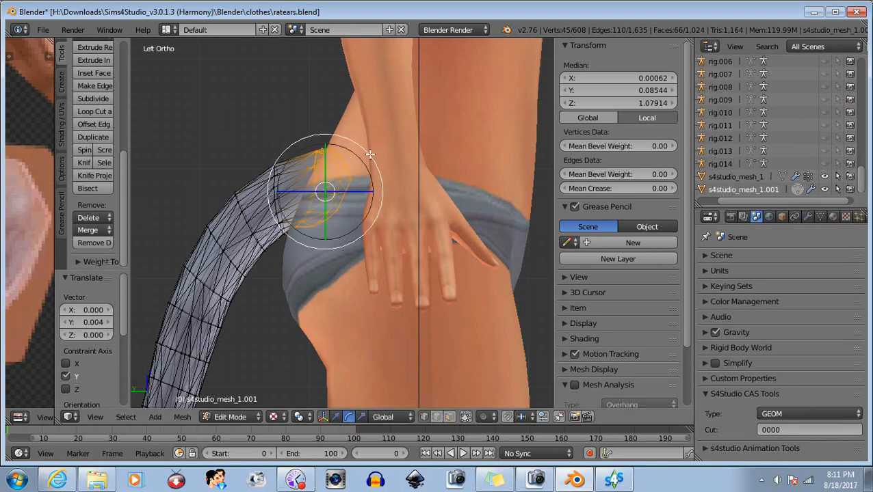
drag(370, 155, 358, 146)
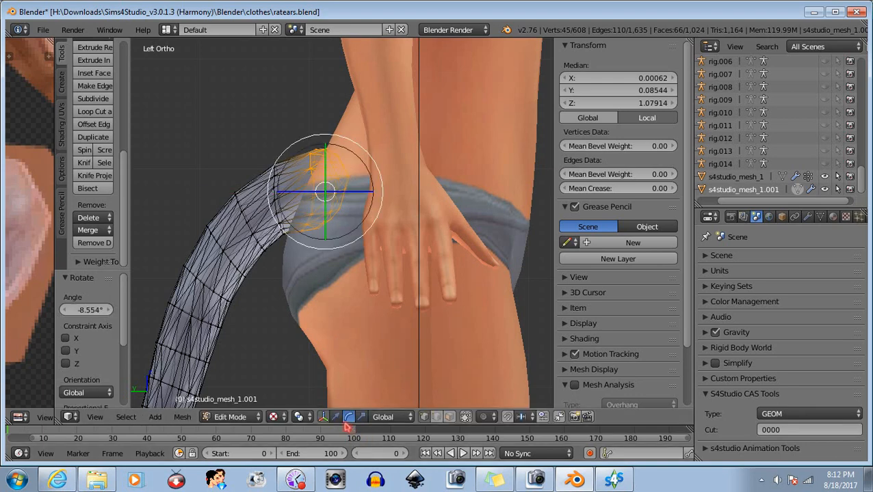
key(ctrl+space)
key(g)
key(y)
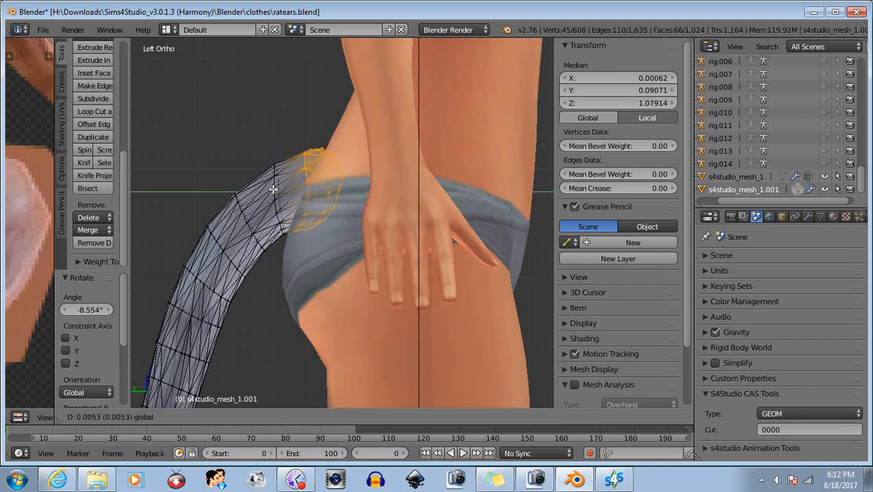
click(273, 189)
key(g)
key(z)
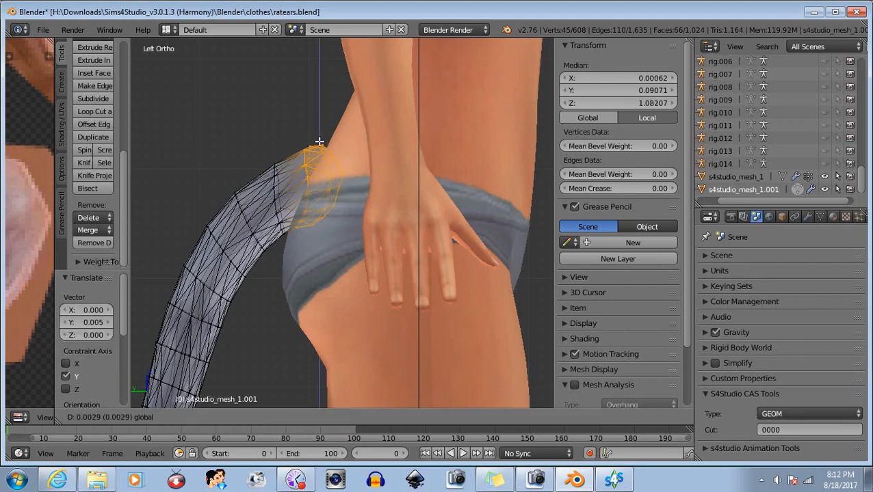
click(320, 142)
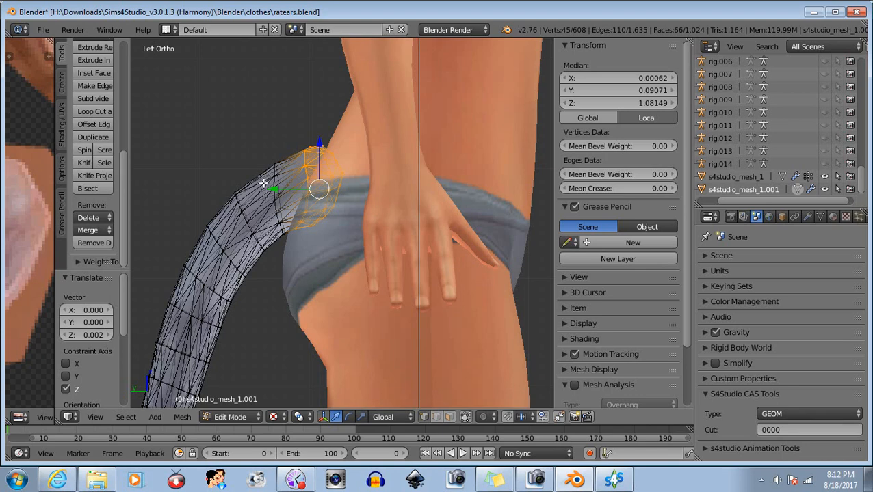
scroll(260, 181, up, 2)
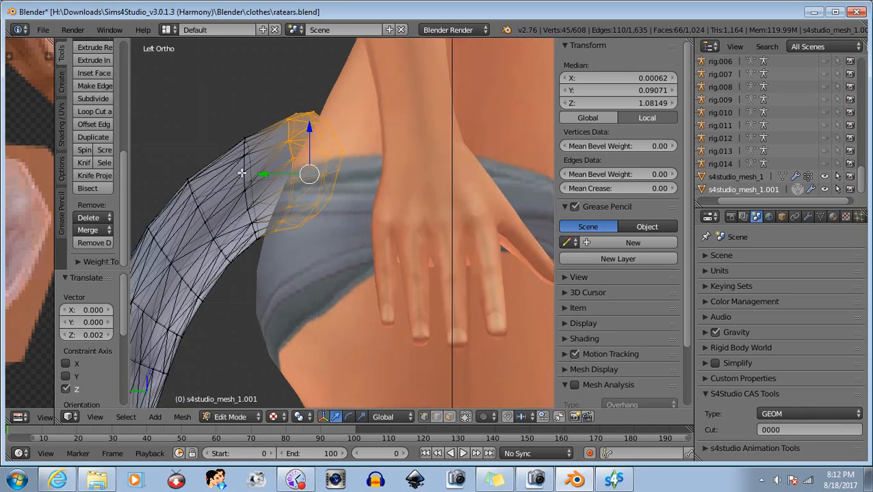
key(b)
middle_drag(237, 188, 288, 255)
key(b)
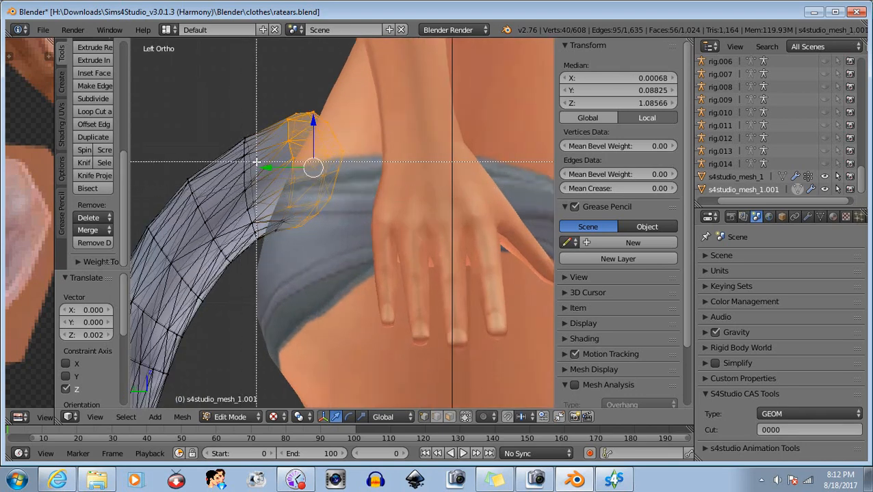
middle_drag(257, 163, 300, 216)
key(b)
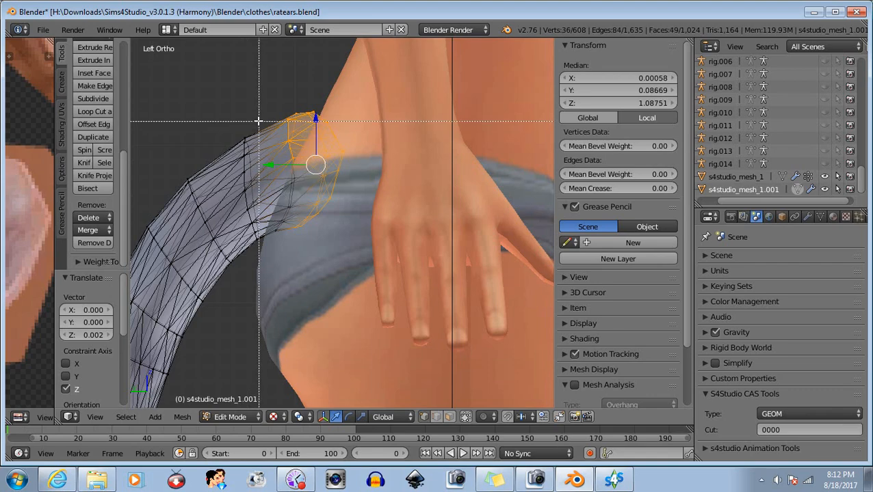
middle_drag(253, 101, 300, 177)
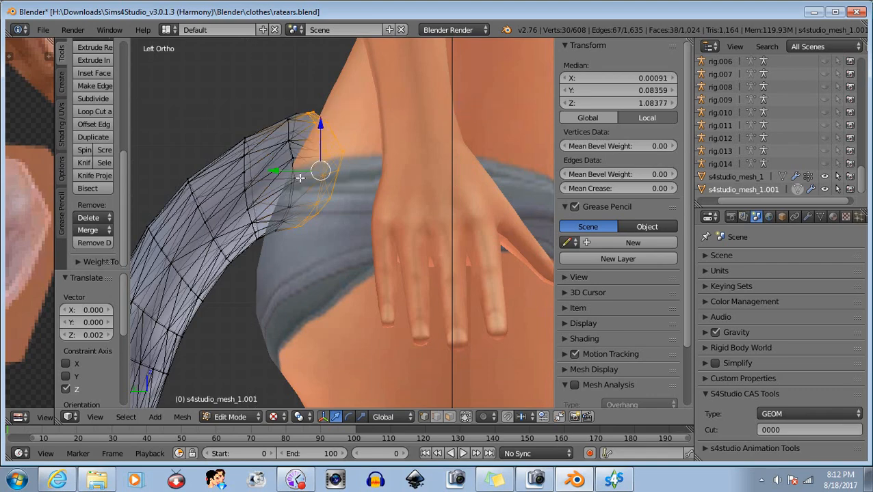
Step: Clear the selection and make a knife cut across the long faces near the tail's base, viewed from behind, continuing the existing edge ring
middle_drag(242, 161, 379, 274)
key(a)
scroll(343, 281, up, 2)
scroll(400, 273, up, 3)
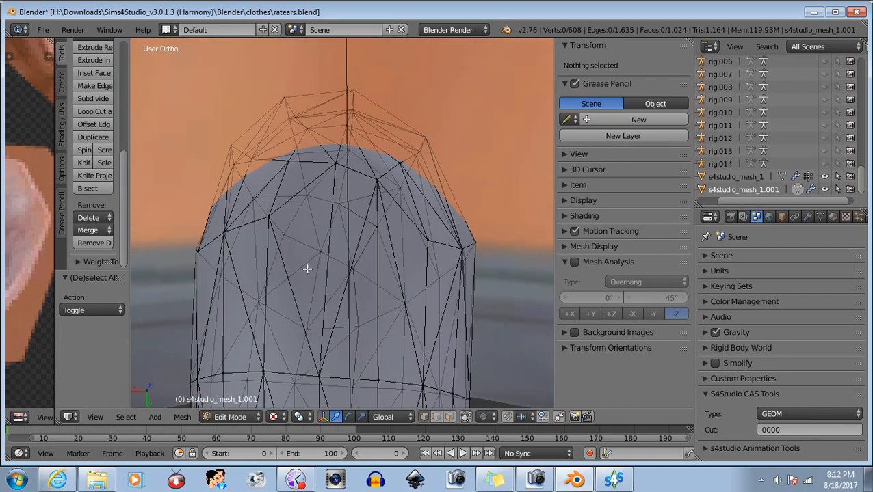
click(84, 163)
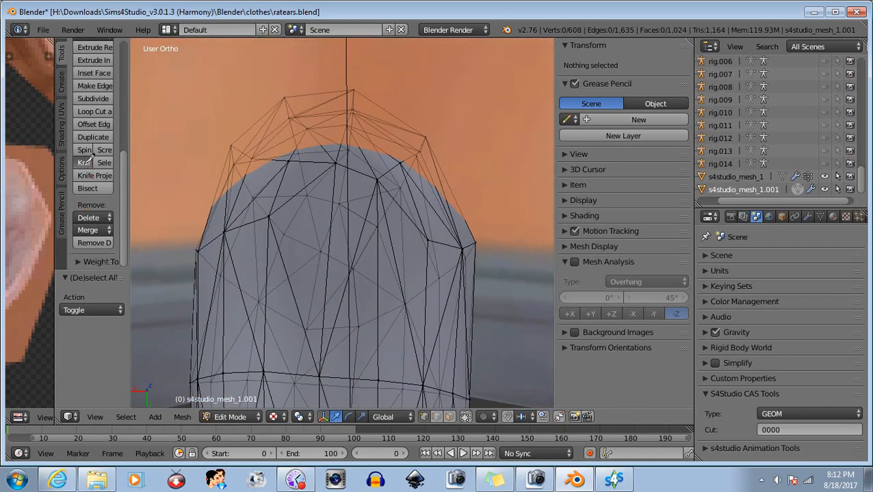
click(269, 216)
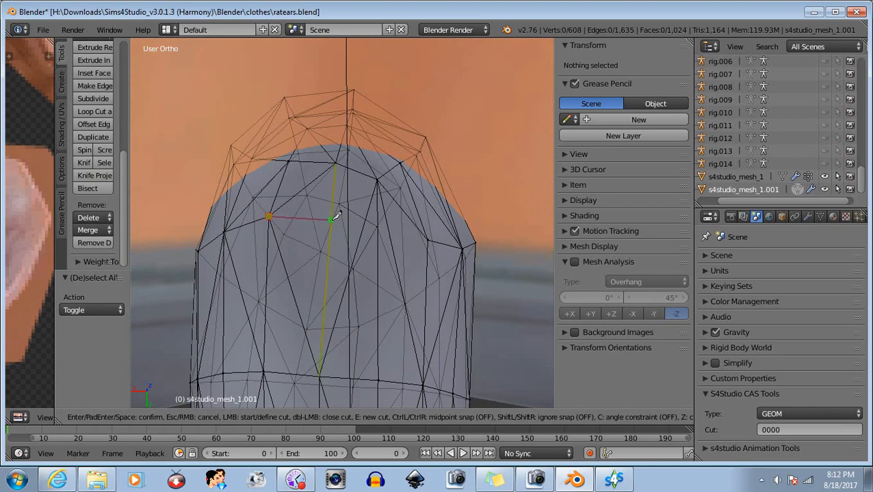
click(332, 218)
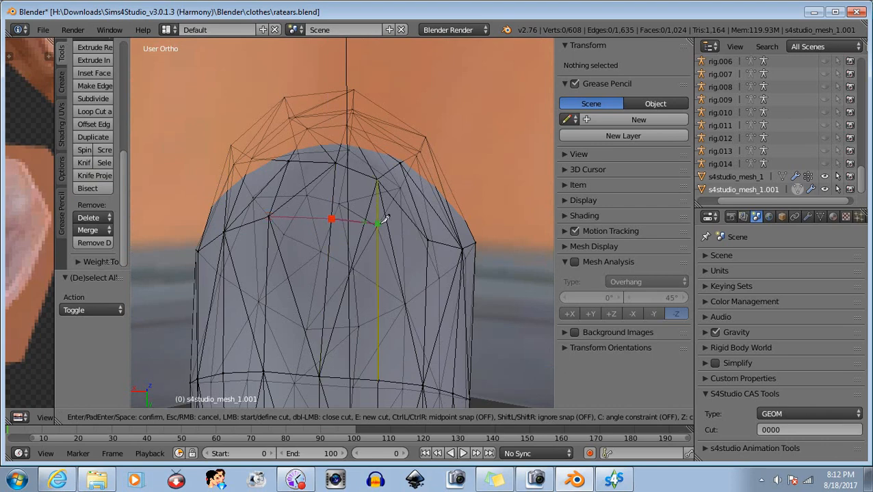
click(377, 223)
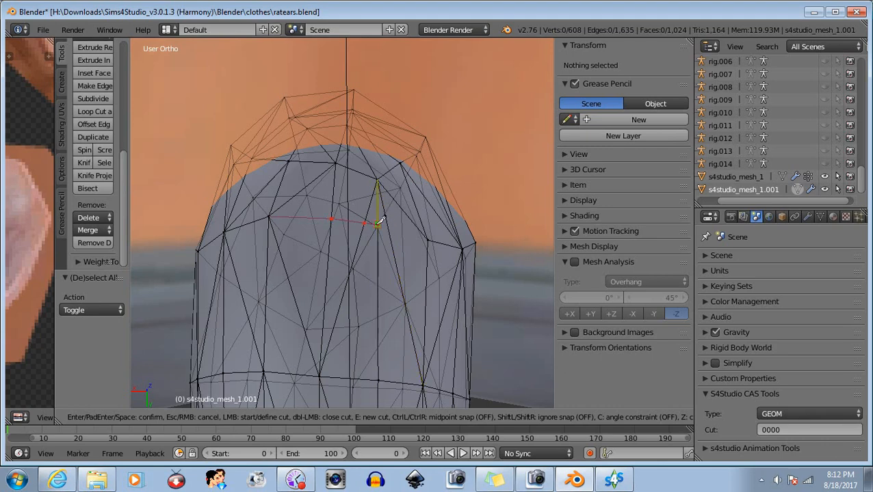
click(427, 236)
key(Return)
key(a)
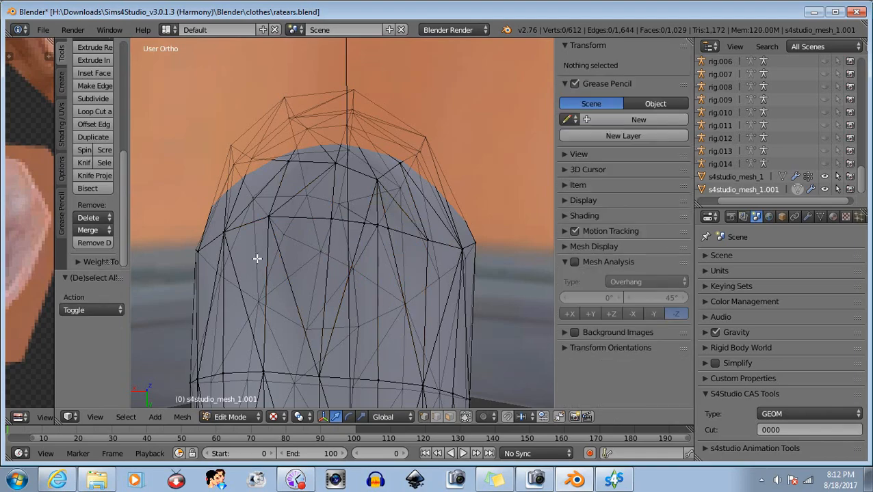
Step: Select the four upper-edge vertices across the top of the tail near its base
middle_drag(231, 280, 187, 247)
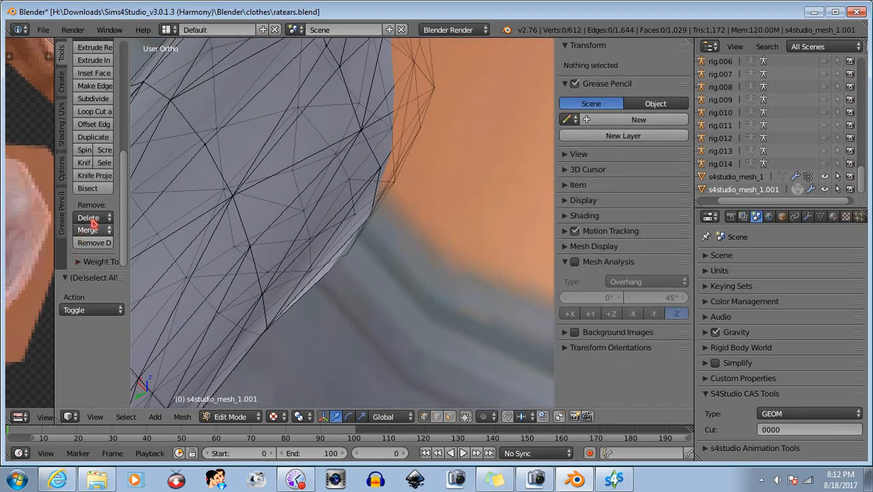
click(95, 417)
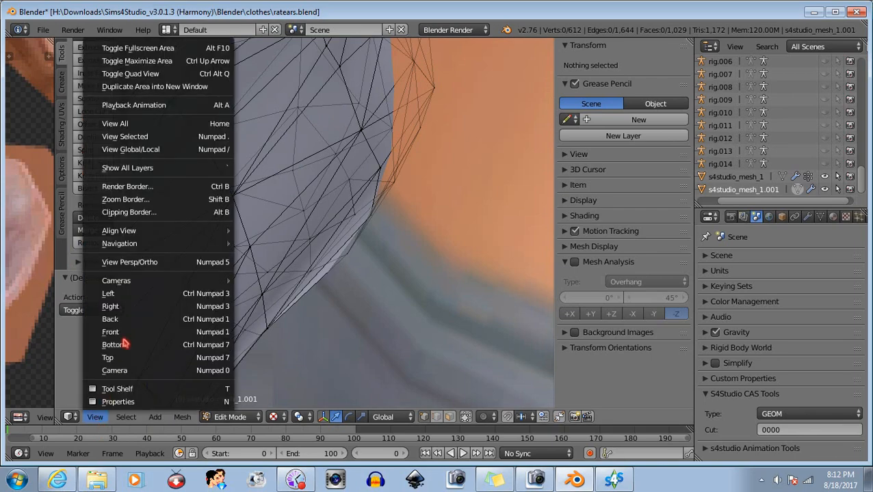
click(118, 300)
scroll(285, 214, down, 1)
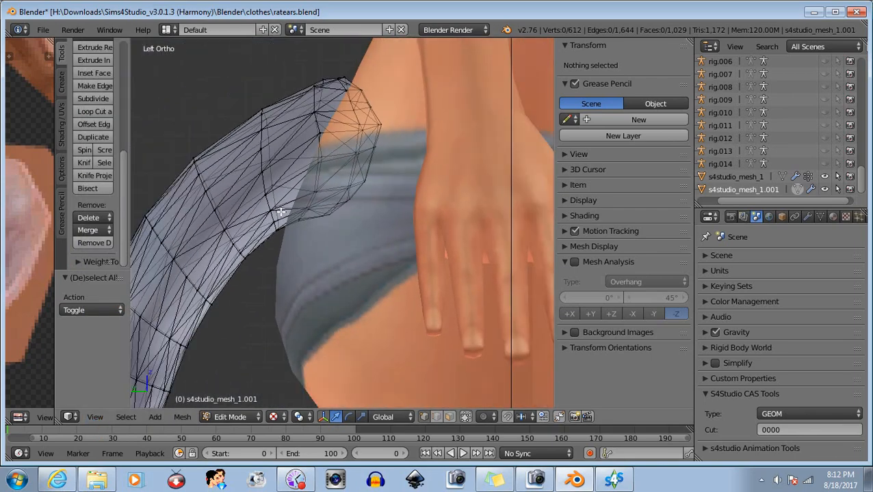
middle_drag(278, 160, 307, 185)
scroll(295, 108, up, 1)
shift+middle_drag(295, 107, 345, 255)
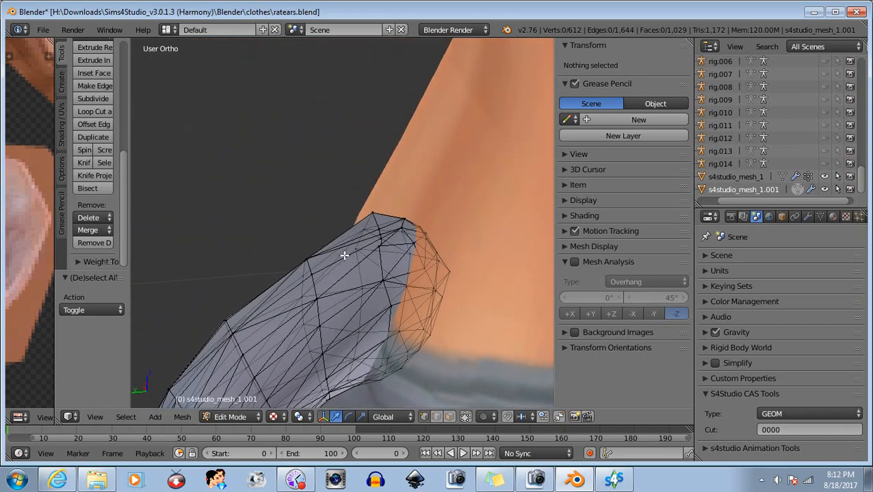
scroll(384, 276, up, 3)
middle_drag(390, 281, 416, 301)
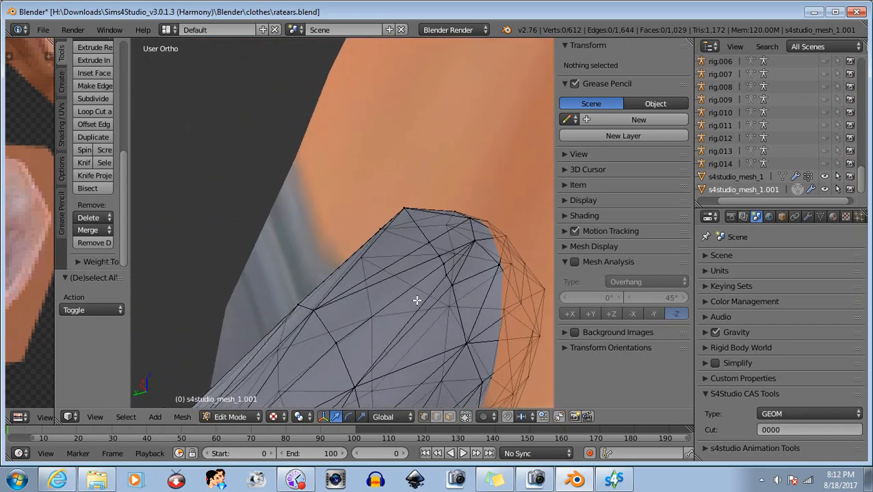
right_click(429, 243)
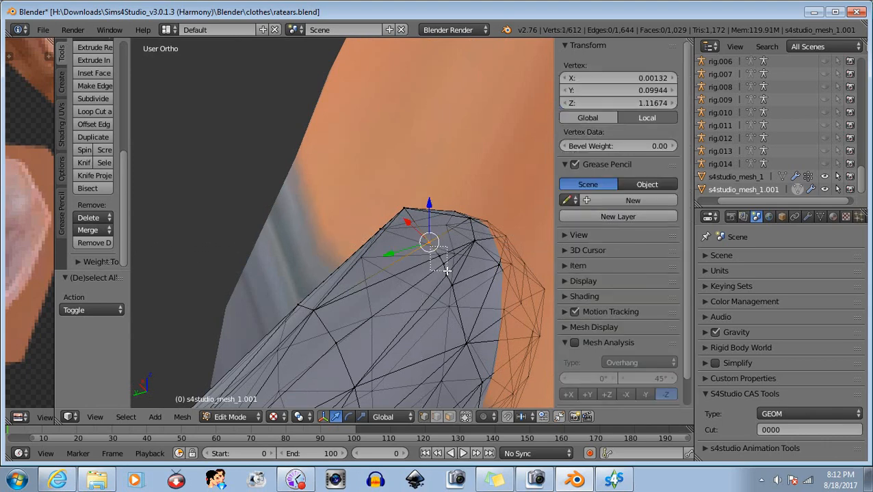
ctrl+right_click(443, 272)
ctrl+right_click(445, 277)
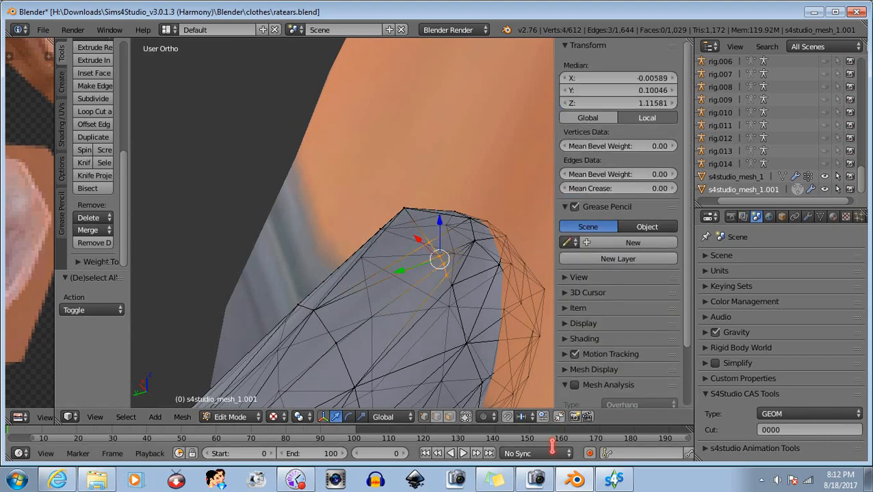
Step: Move the four selected upper vertices up and backward, to a median of about Y 0.1024 and Z 1.1207
click(465, 417)
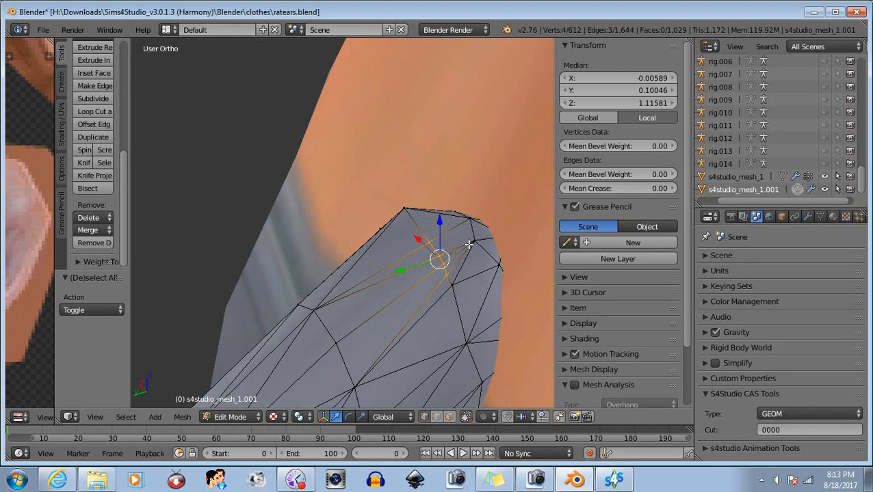
click(96, 417)
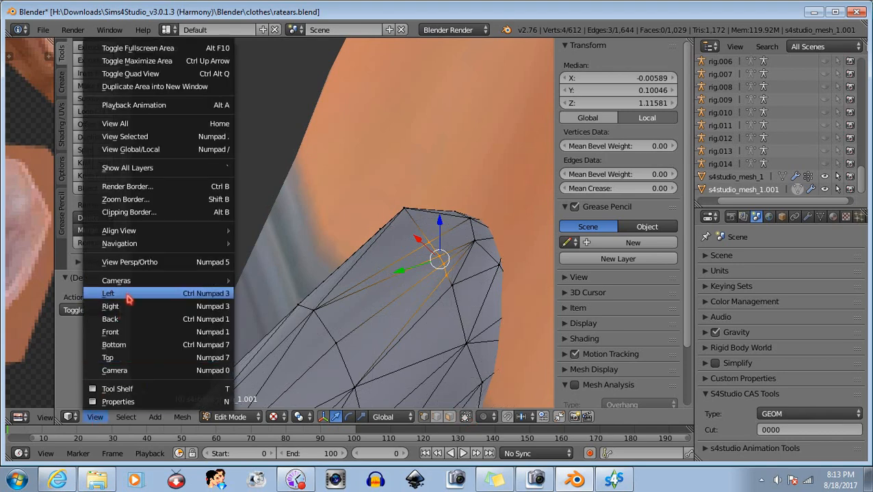
click(130, 295)
drag(376, 165, 370, 152)
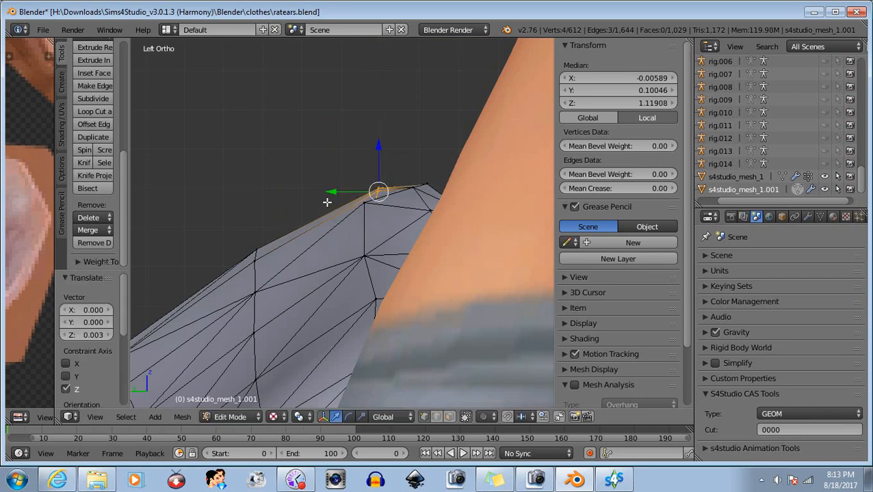
drag(331, 191, 324, 193)
middle_drag(355, 288, 488, 299)
middle_drag(511, 245, 426, 288)
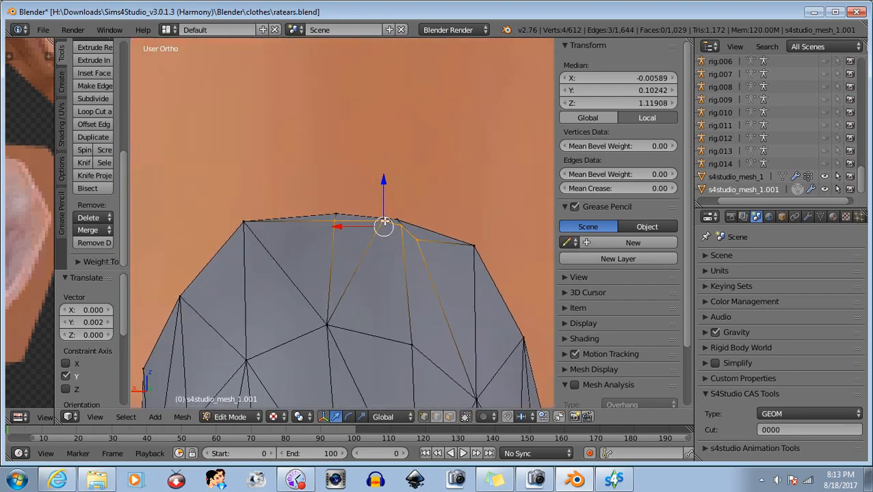
drag(383, 181, 378, 171)
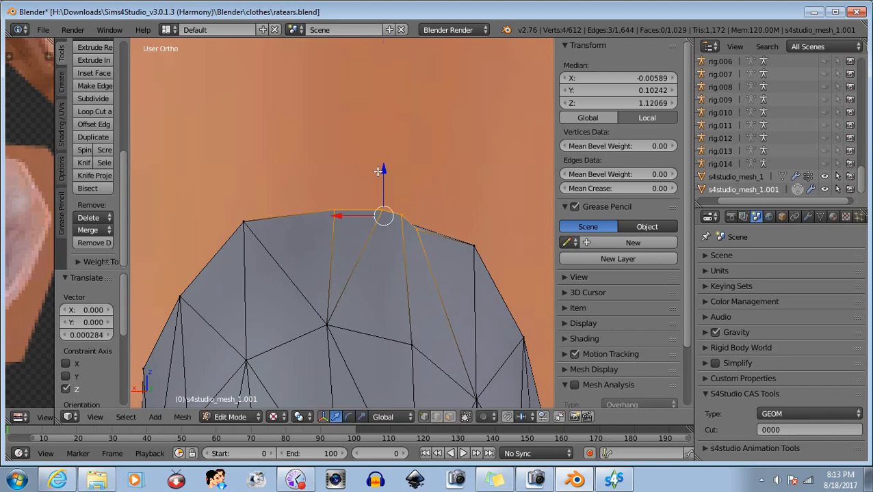
Step: Drop the vertex nearest the tail's centre top from the selection and lower the other three to a median Z of about 1.1202
click(465, 417)
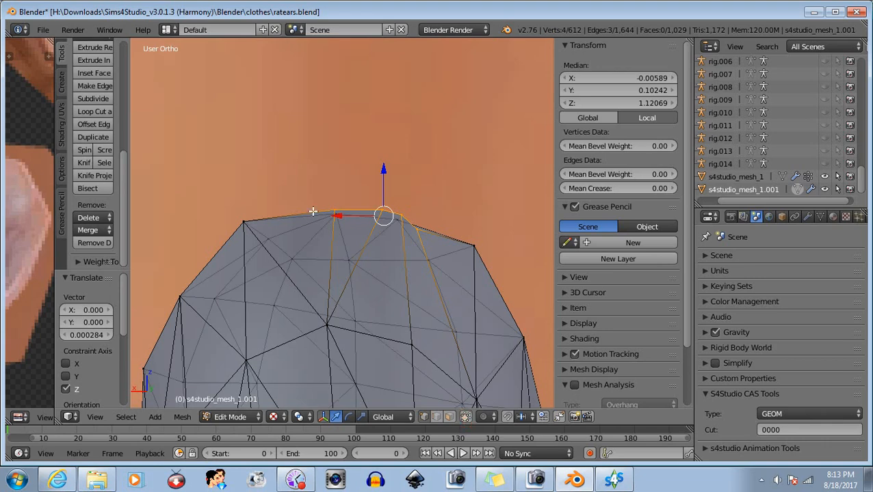
key(b)
middle_drag(318, 189, 350, 249)
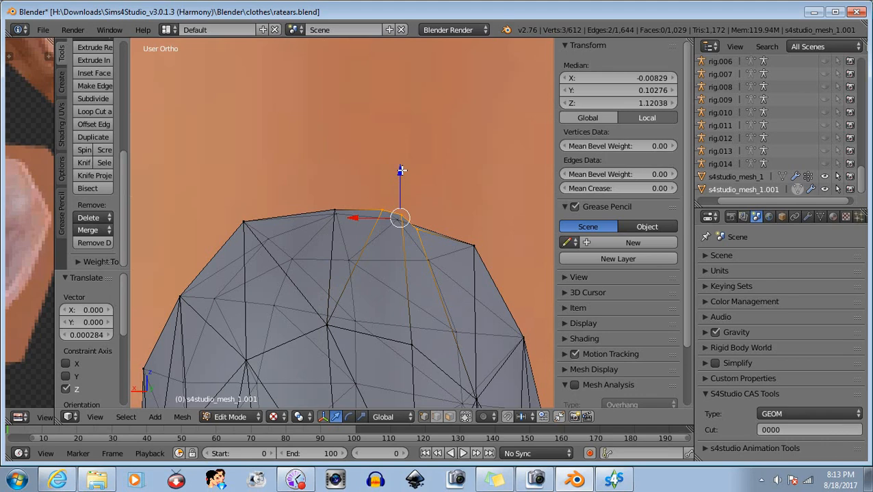
key(b)
middle_drag(365, 199, 387, 233)
drag(409, 176, 404, 176)
Step: Keep only the two outer vertices selected and shift them about -0.001 along X and -0.0004 along Z
shift+right_click(386, 214)
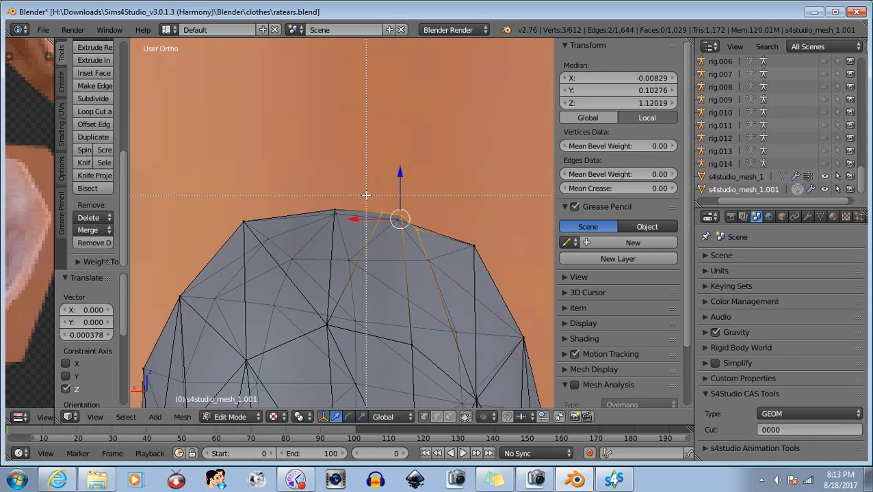
shift+right_click(393, 250)
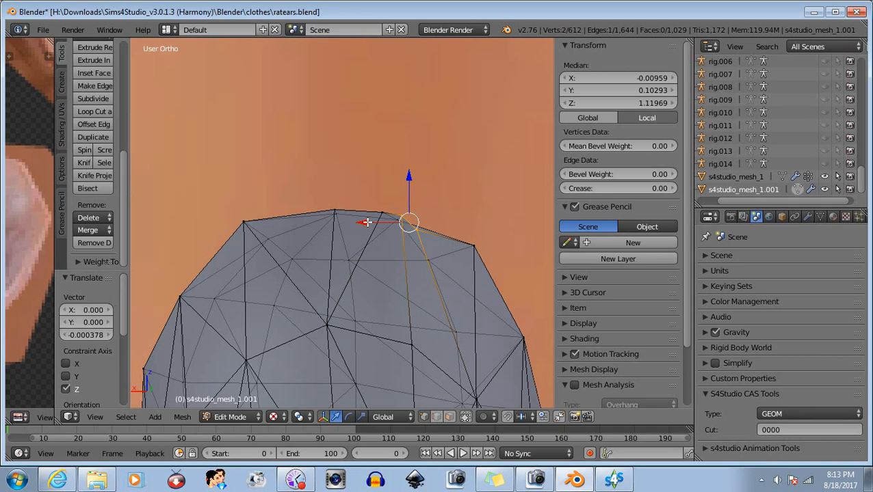
drag(364, 222, 374, 227)
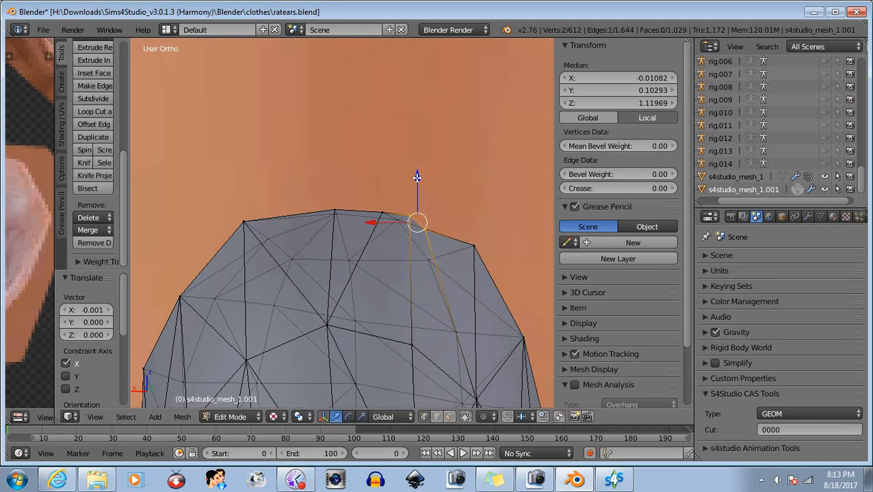
drag(417, 177, 419, 179)
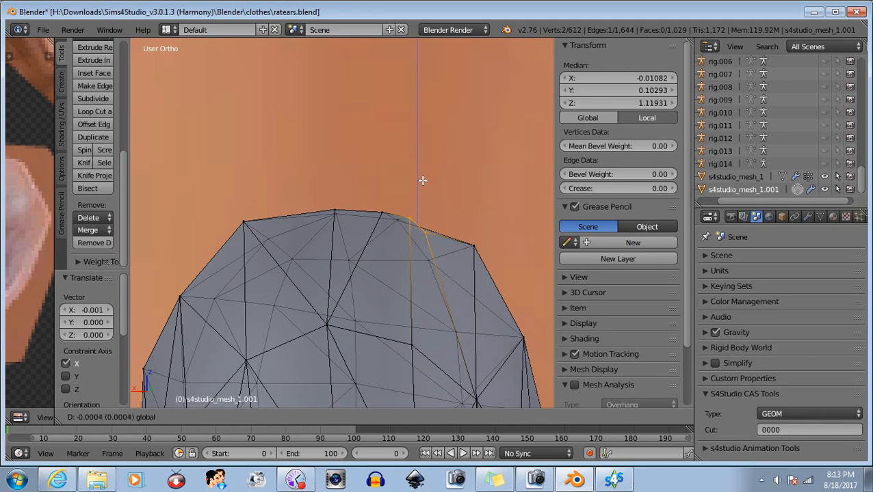
drag(422, 180, 421, 180)
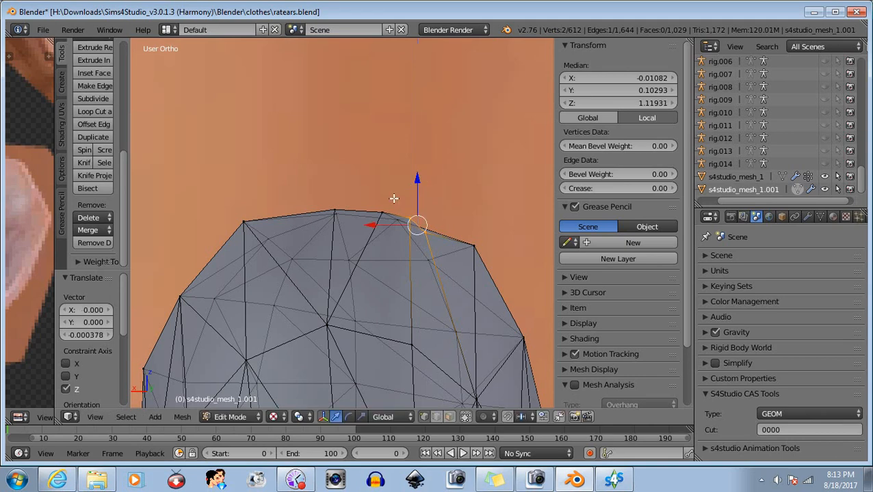
Step: Move the outermost of these vertices about -0.003 along X and 0.0003 along Z, then clear the selection
right_click(418, 263)
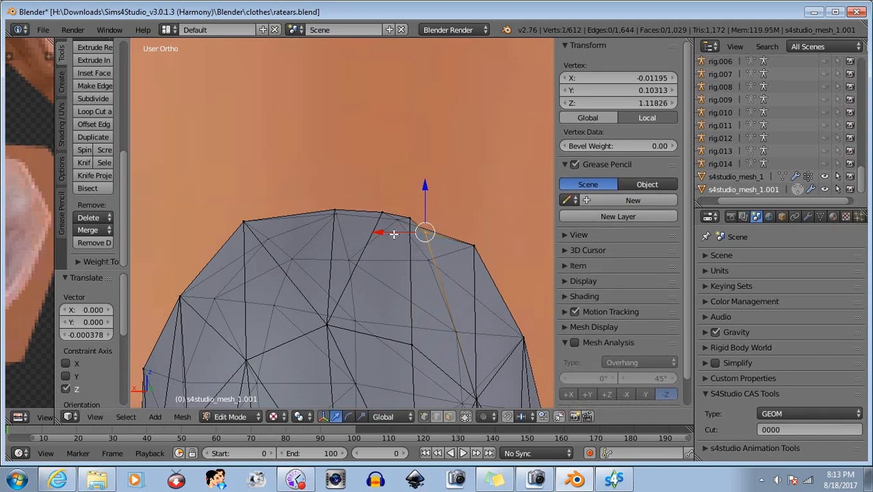
drag(378, 232, 400, 233)
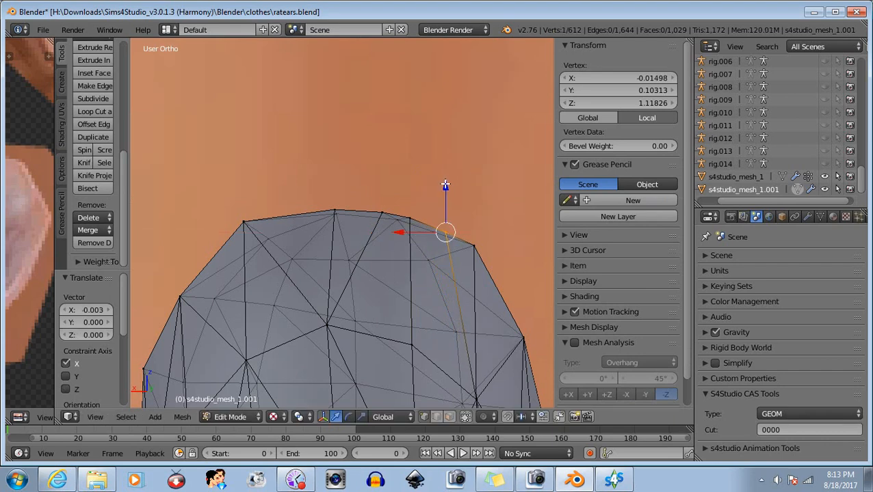
drag(445, 187, 442, 186)
key(a)
Step: Select the upper rim vertex on the opposite side of the tail's base and move it about 0.001 along Y
scroll(437, 251, down, 4)
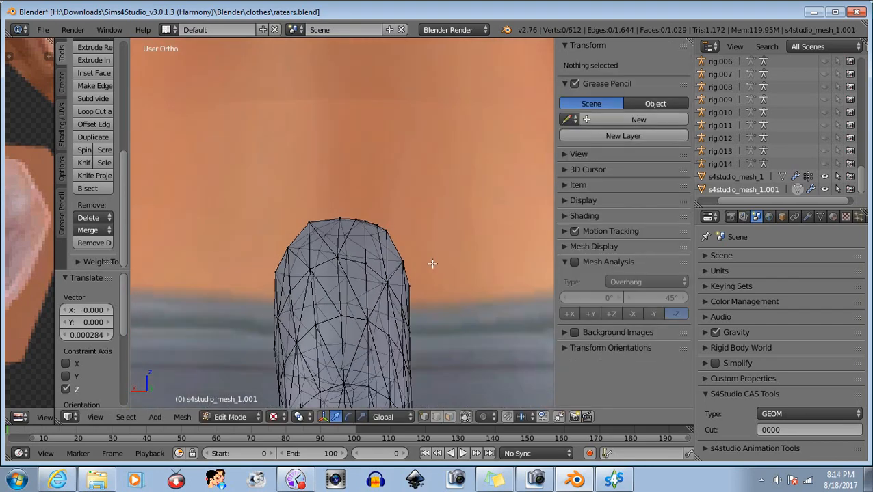
middle_drag(445, 253, 279, 224)
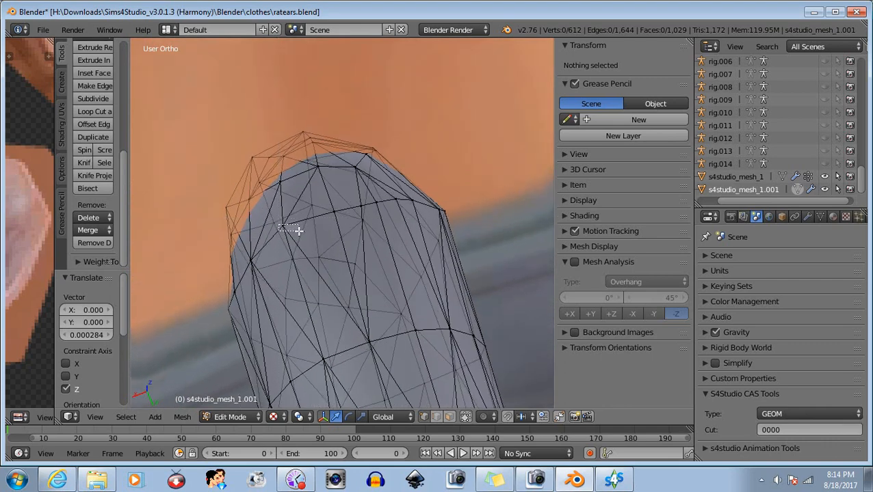
right_click(281, 236)
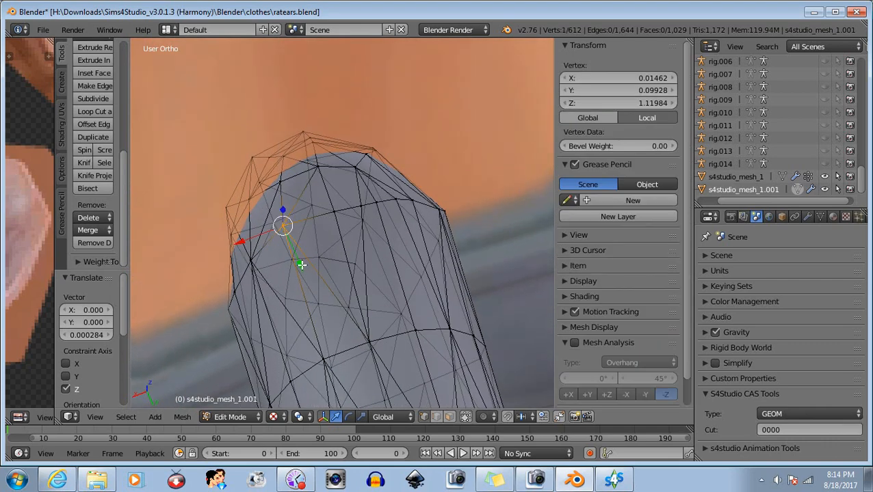
drag(299, 265, 305, 268)
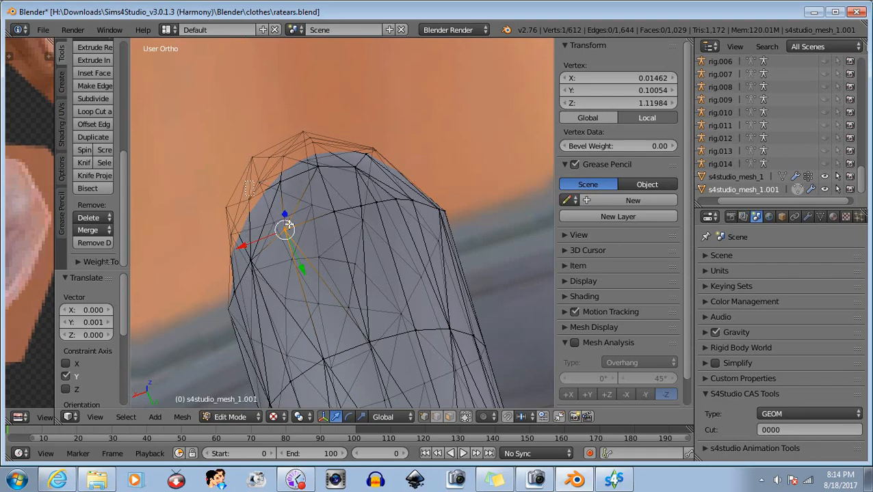
key(a)
Step: Move the protruding rim vertex freely by about -0.001 in X, -0.0004 in Y and -0.002 in Z, then deselect it
middle_drag(288, 226, 262, 263)
right_click(351, 202)
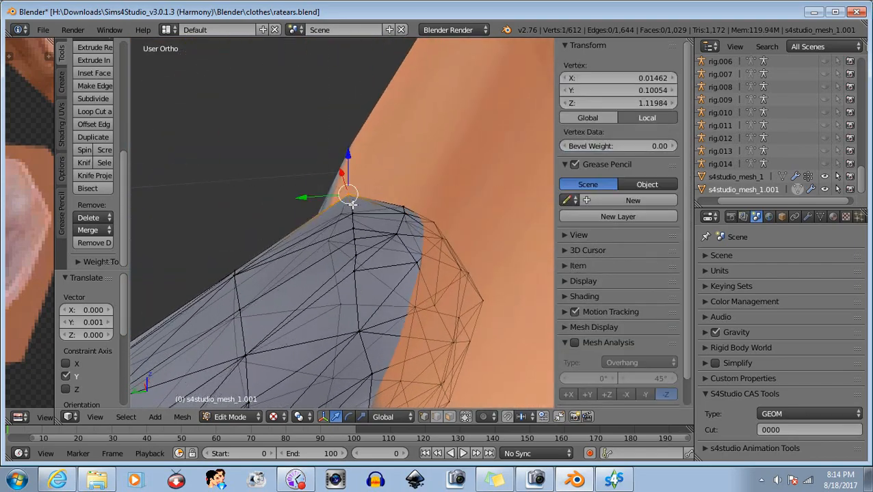
scroll(302, 159, up, 3)
key(g)
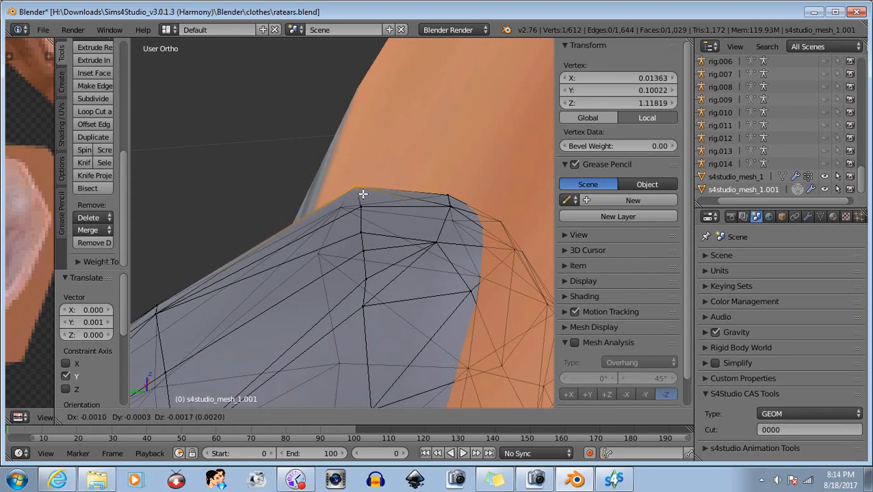
click(362, 194)
key(b)
middle_drag(347, 180, 355, 270)
Step: Select three neighbouring vertices on the tail's positive-X upper rim, shift them about 0.0006 along X and 0.0008 along Z, and clear the selection
scroll(388, 266, down, 5)
scroll(278, 204, up, 2)
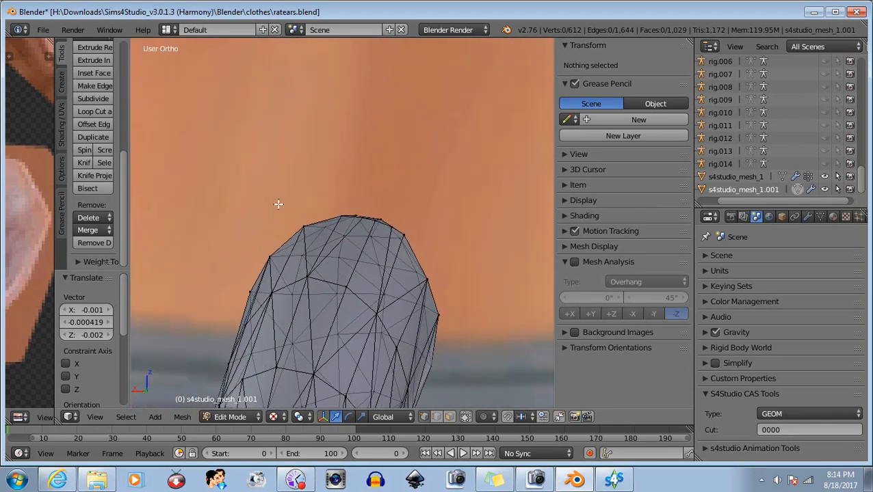
right_click(268, 257)
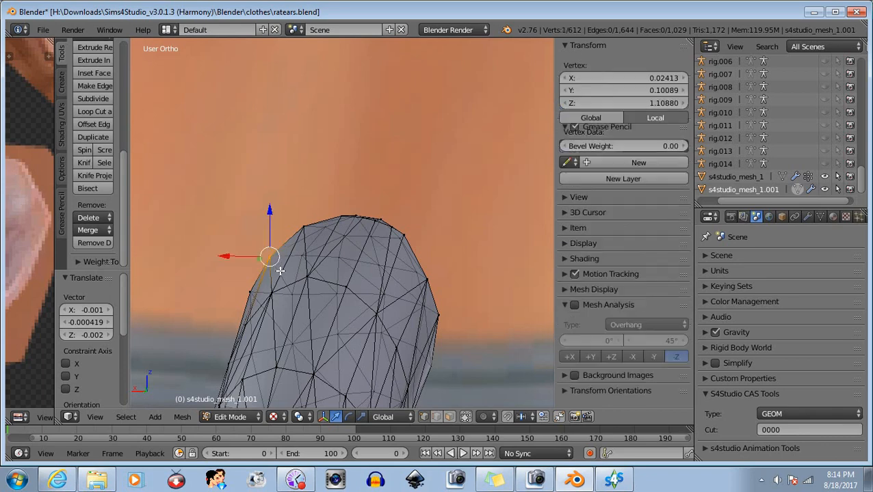
shift+right_click(302, 231)
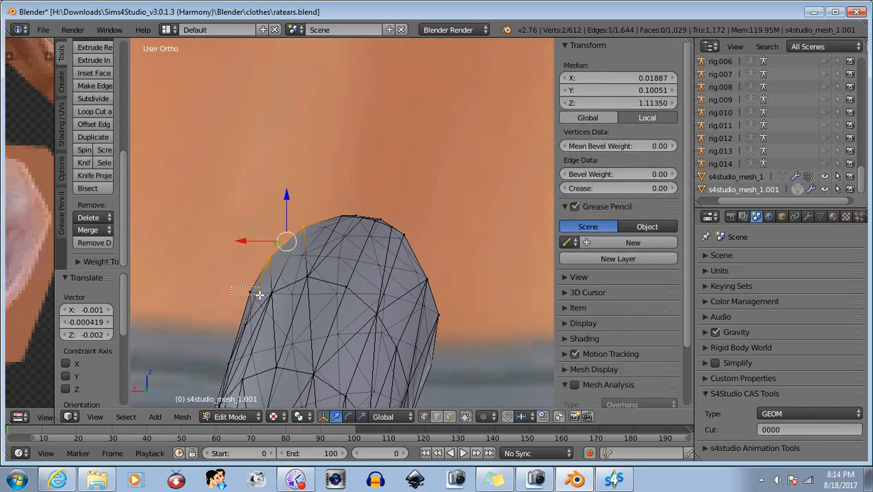
shift+right_click(254, 296)
drag(236, 258, 235, 257)
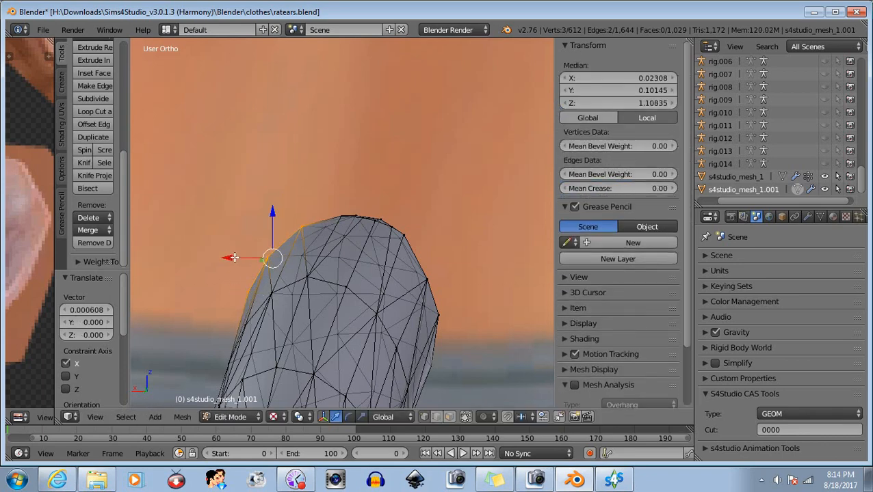
drag(272, 217, 272, 218)
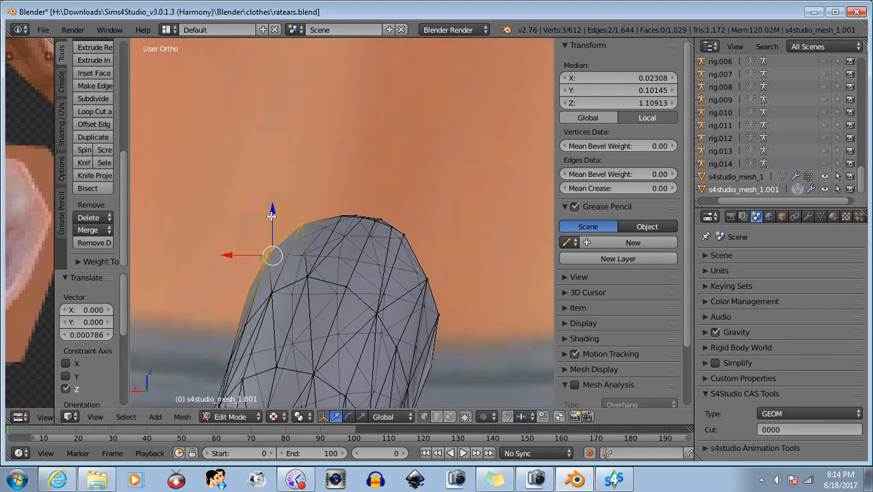
key(a)
Step: Examine the tail's join with the lower back from several angles, ending in the left orthographic view
scroll(346, 290, down, 2)
middle_drag(346, 290, 231, 295)
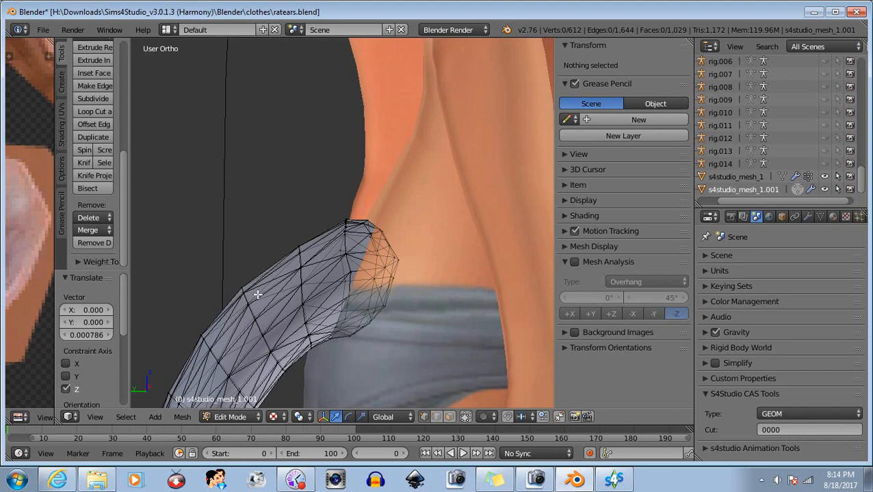
middle_drag(353, 298, 490, 328)
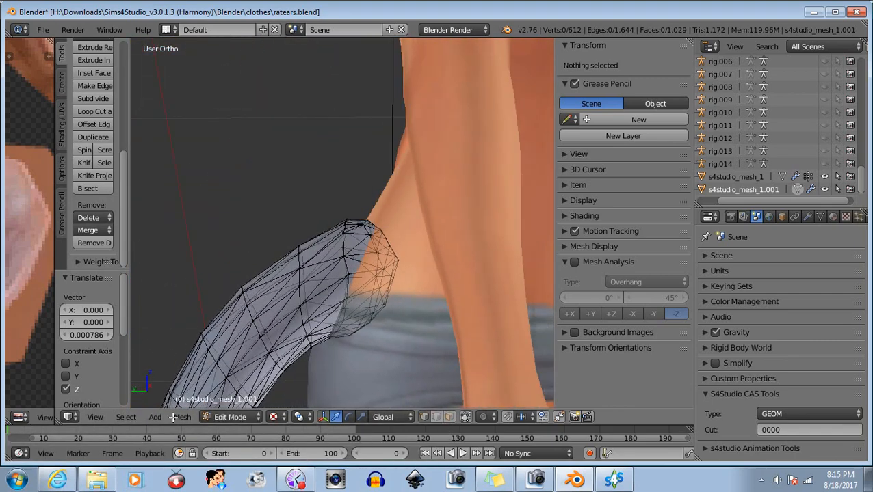
click(95, 417)
click(120, 297)
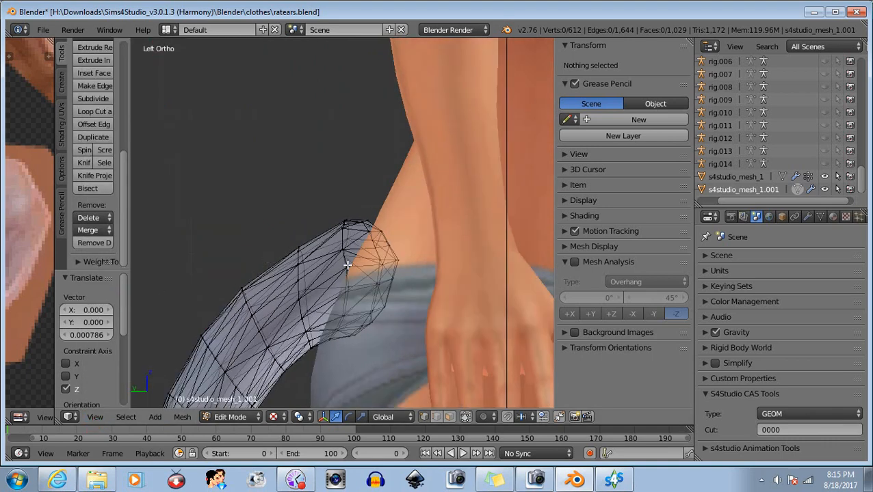
Step: Select the three side vertices near the tail's base, rotate them about 13.9°, and move them about -0.003 along Y
key(b)
drag(327, 248, 360, 274)
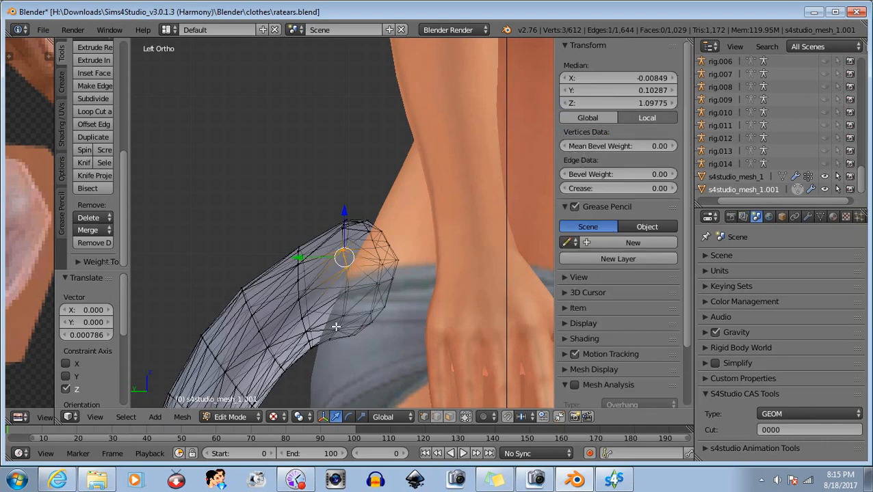
click(348, 417)
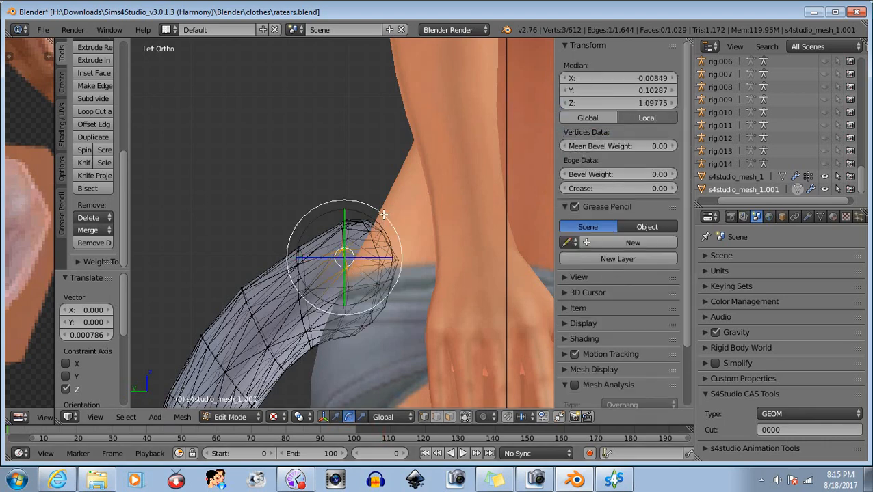
drag(384, 215, 401, 221)
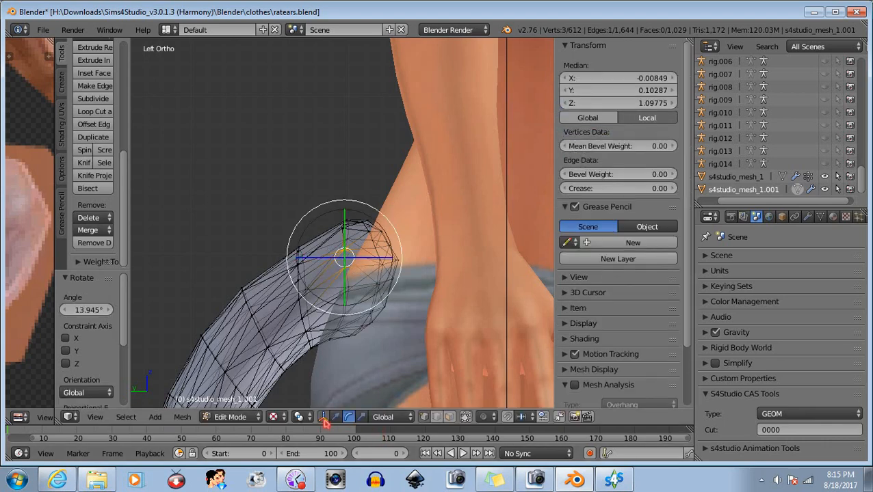
click(323, 417)
key(g)
key(y)
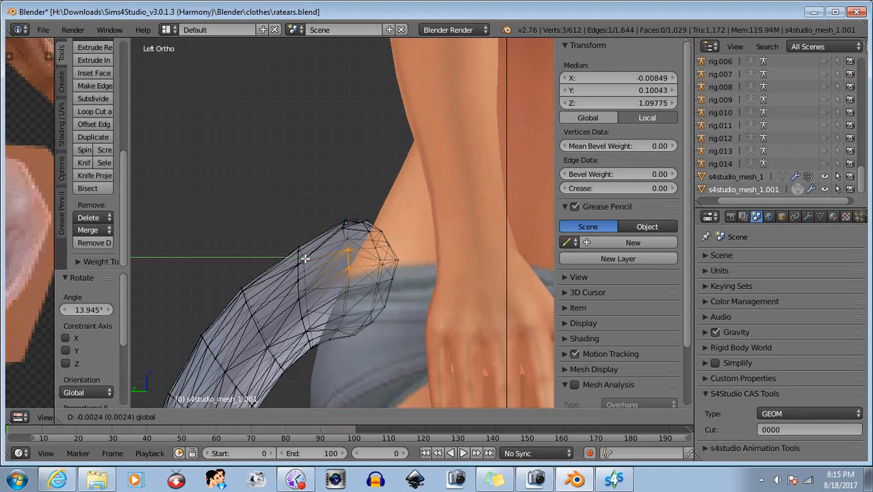
click(306, 259)
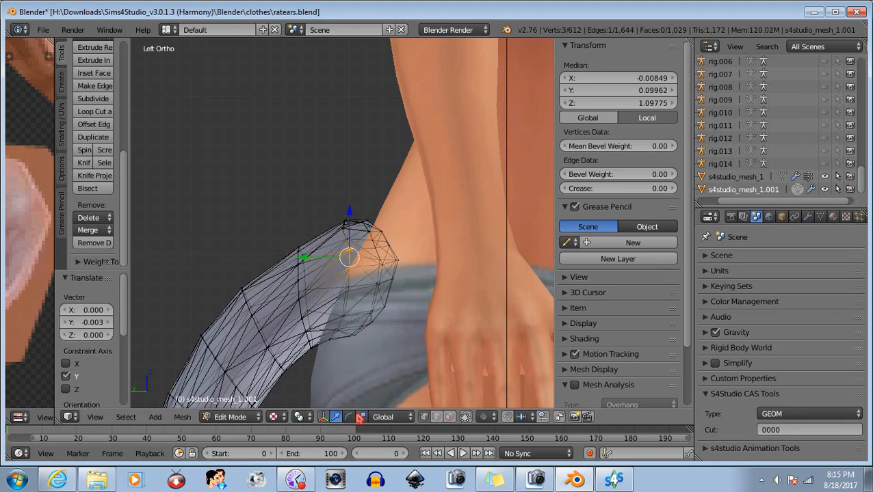
Step: Rotate the same three side vertices by about 5°, shift them about -0.001 along Y, and clear the selection
click(323, 417)
key(r)
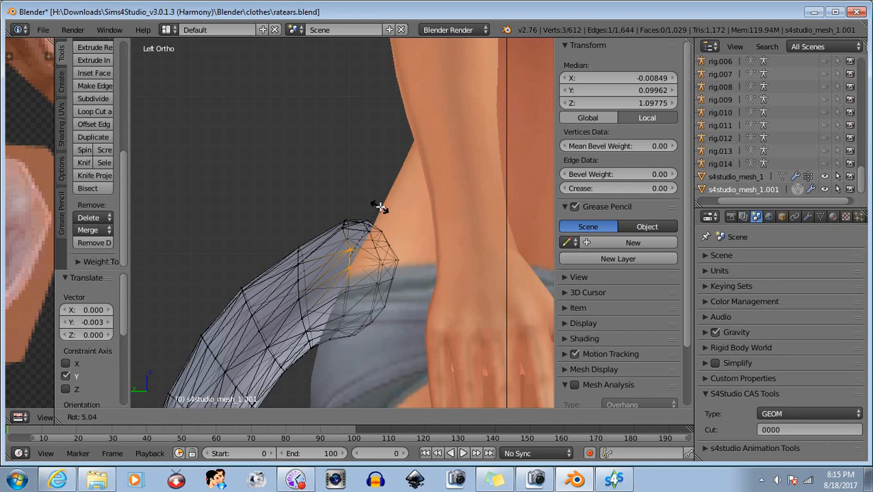
click(380, 204)
click(335, 416)
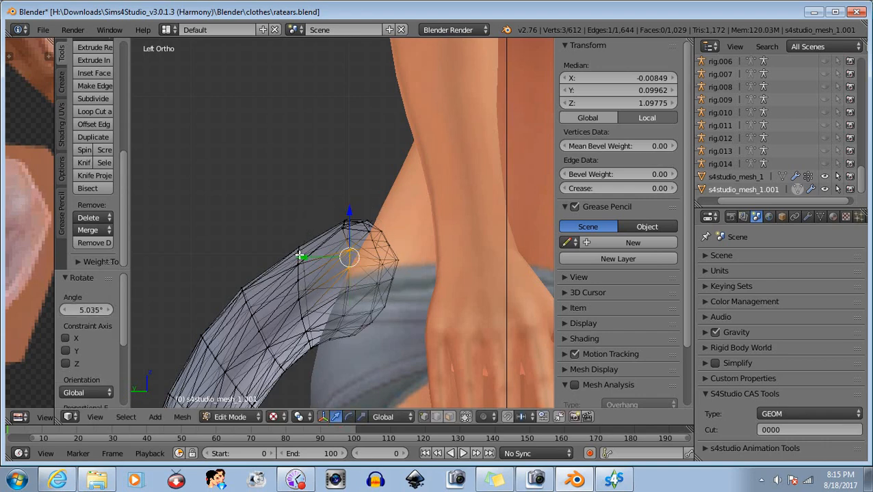
drag(305, 258, 305, 258)
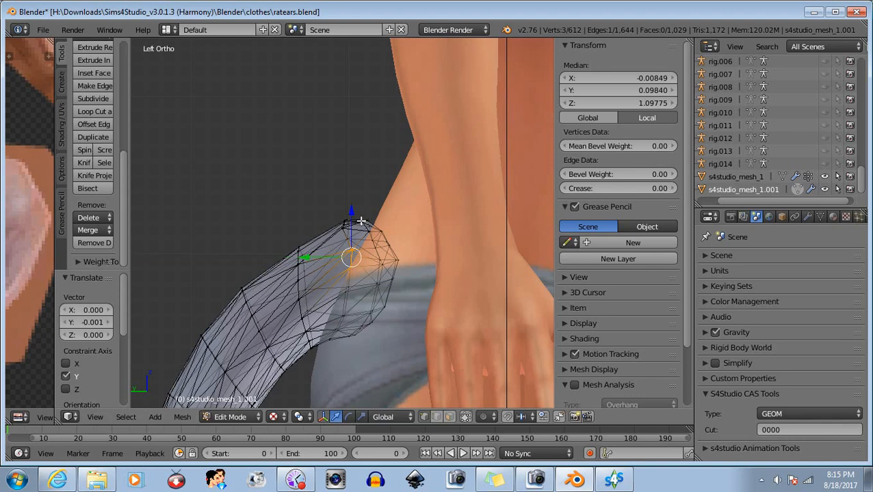
key(a)
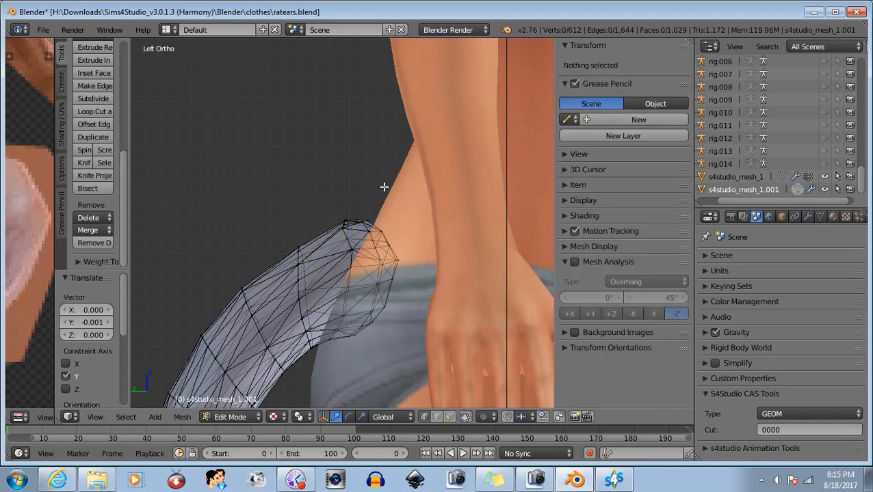
Step: Select the 15 vertices along the top of the tail's base, rotate them about 8.8°, lower them slightly, and move them about -0.003 along Y
key(b)
drag(327, 205, 394, 243)
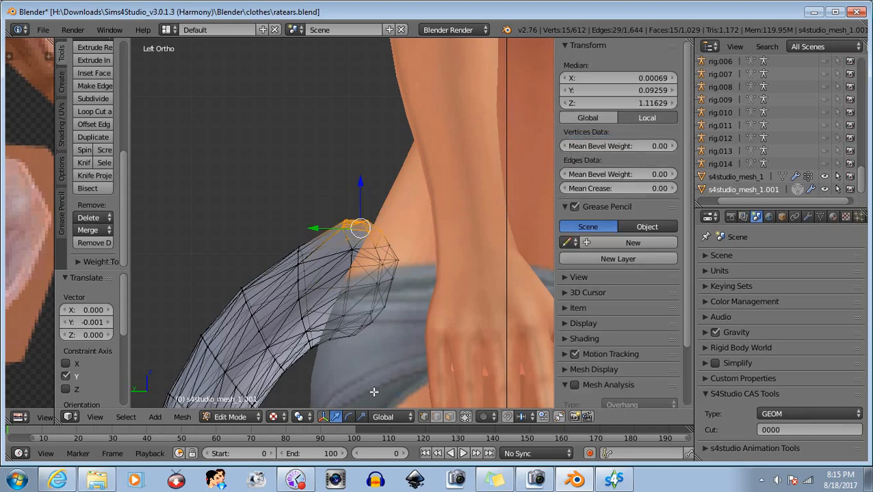
click(348, 416)
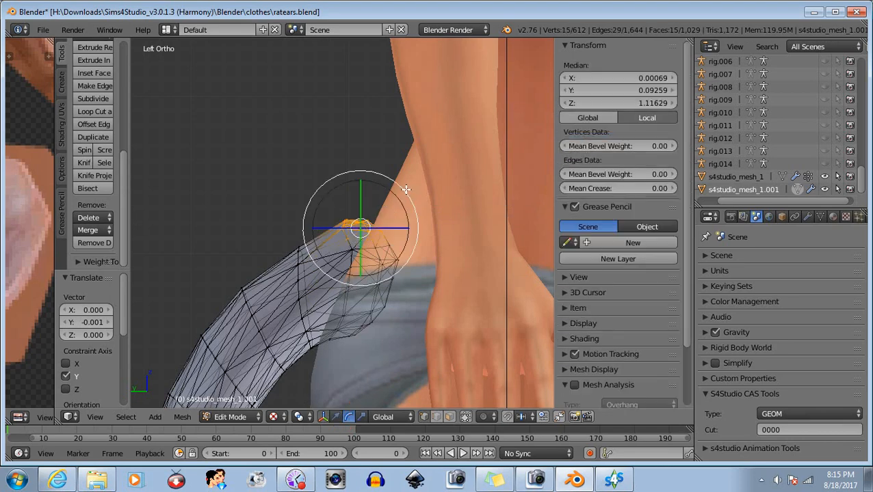
drag(403, 189, 413, 193)
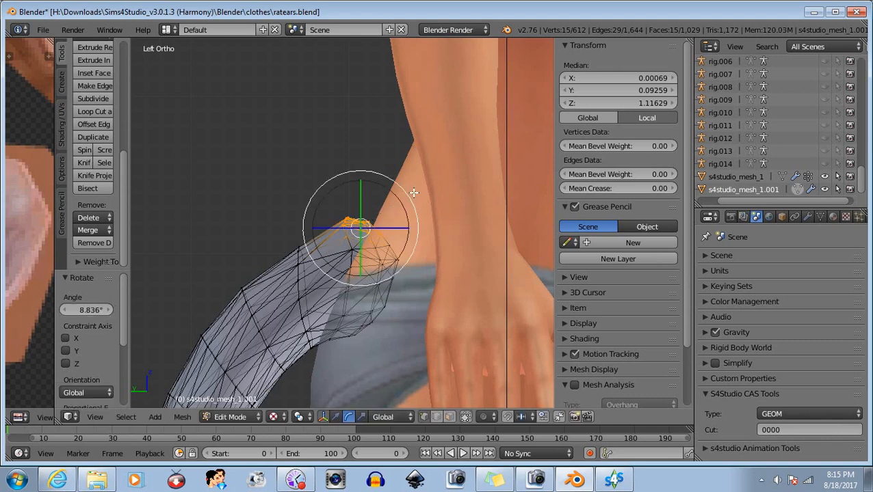
click(336, 416)
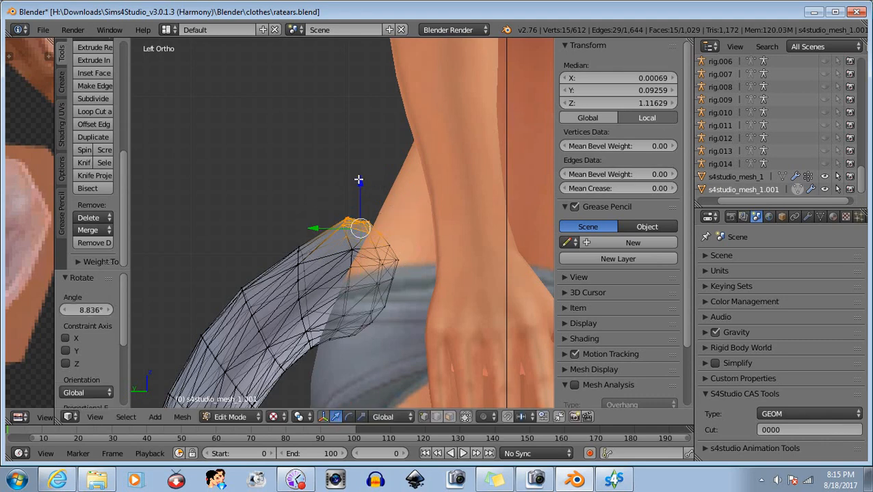
drag(361, 182, 364, 186)
drag(312, 233, 318, 233)
Step: Restrict the selection to the 30 vertices of the tail's body-side end and raise them about 0.002 along Z
key(b)
middle_drag(312, 189, 363, 385)
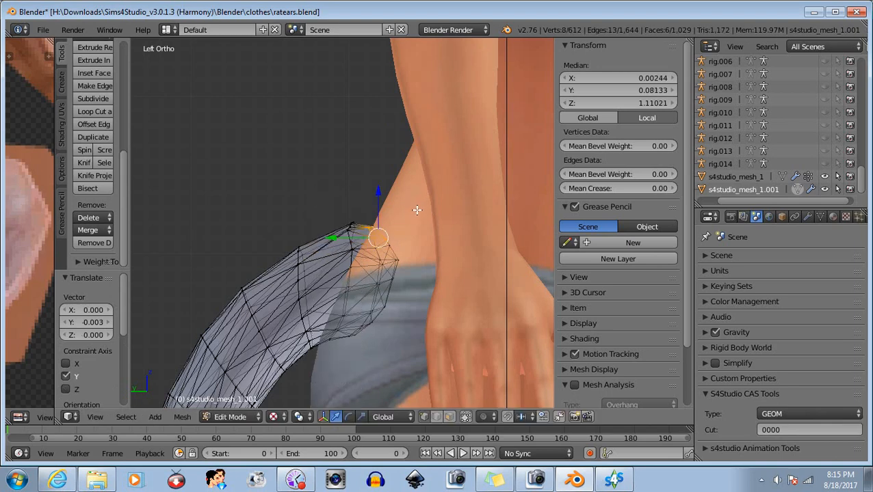
key(b)
drag(423, 210, 365, 332)
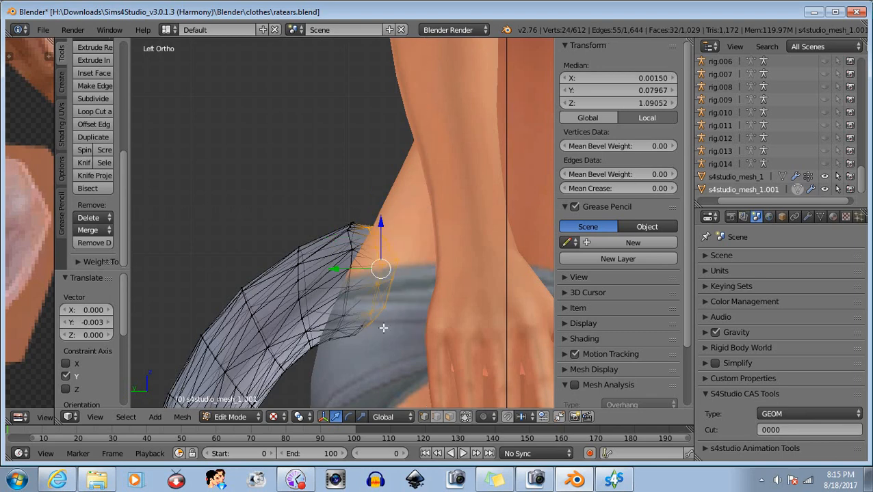
key(b)
drag(398, 292, 347, 358)
key(b)
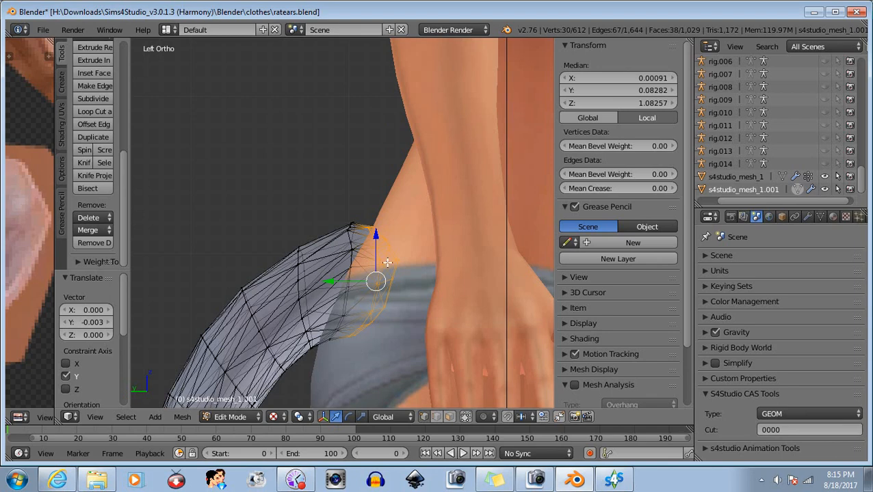
key(g)
key(z)
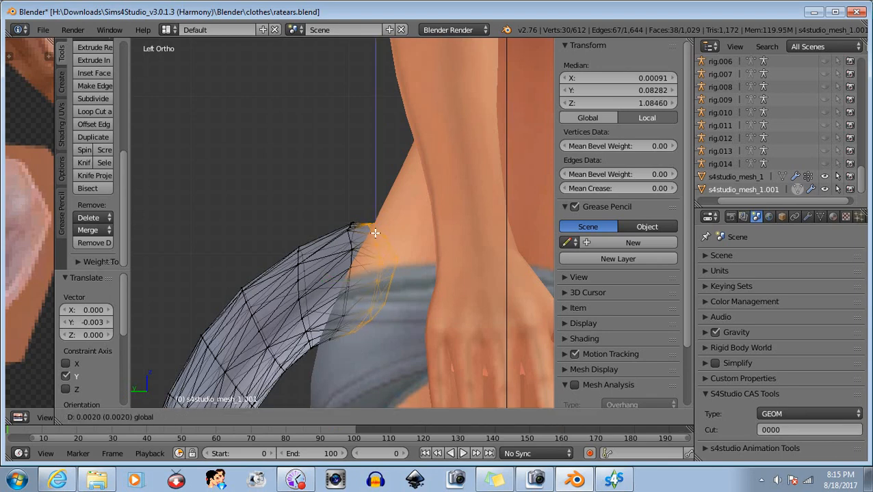
click(375, 231)
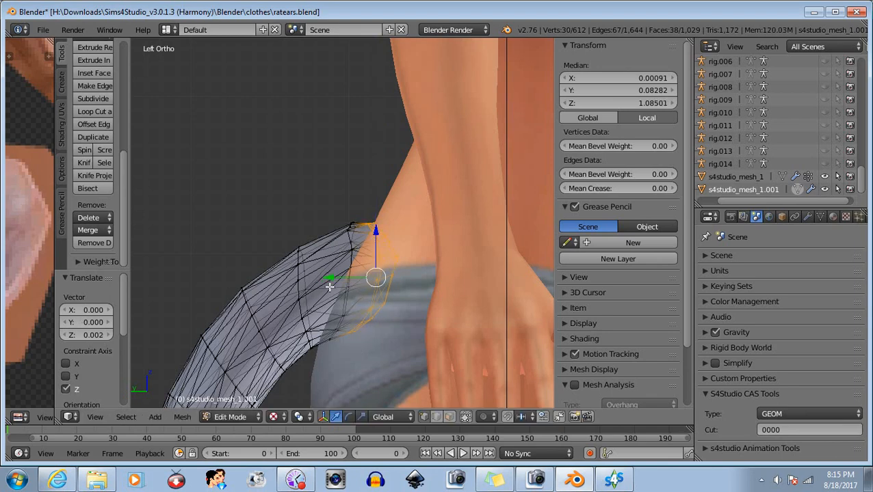
Step: Push the selected end vertices about -0.006 along Y into the body and raise them about 0.0024 along Z
key(g)
key(y)
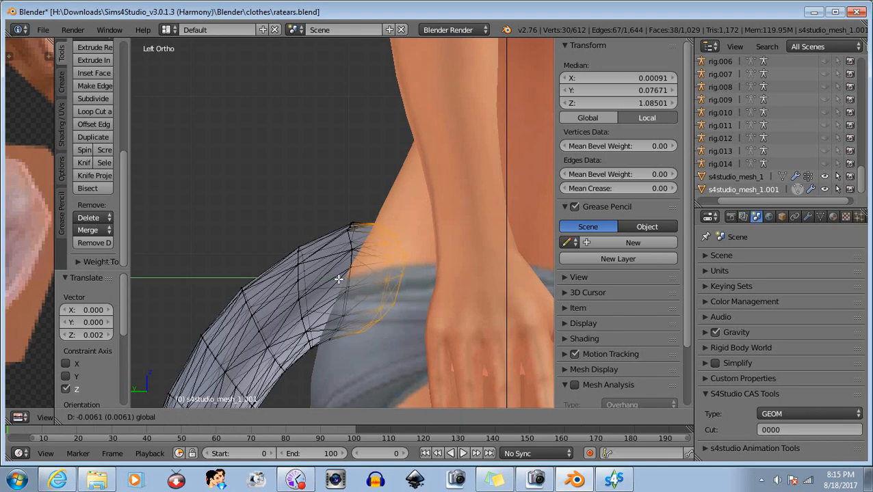
click(346, 269)
key(g)
key(z)
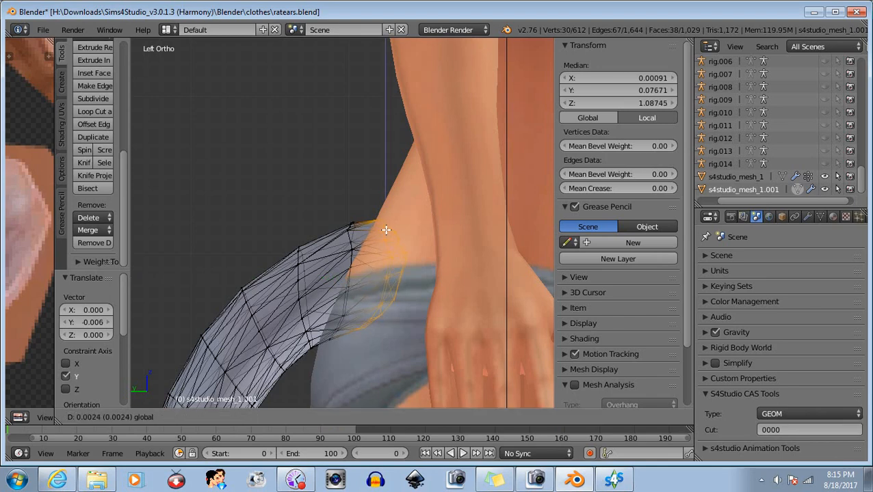
click(386, 230)
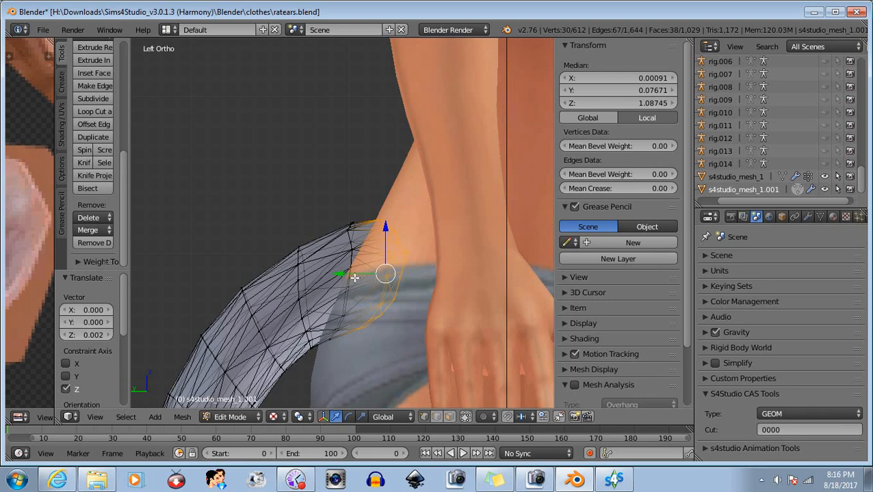
Step: Deselect the lower end vertices and rotate the remaining 14 upper ones about 31.8°
key(b)
drag(355, 269, 430, 358)
middle_drag(430, 358, 429, 351)
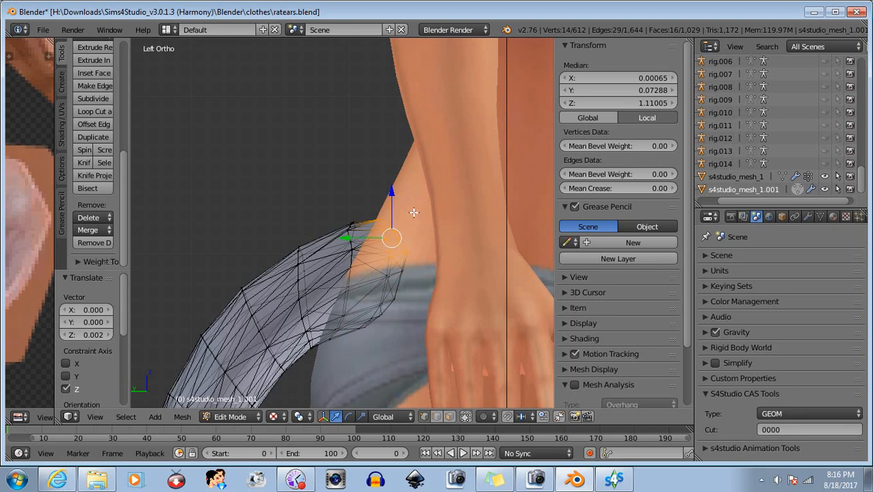
click(350, 417)
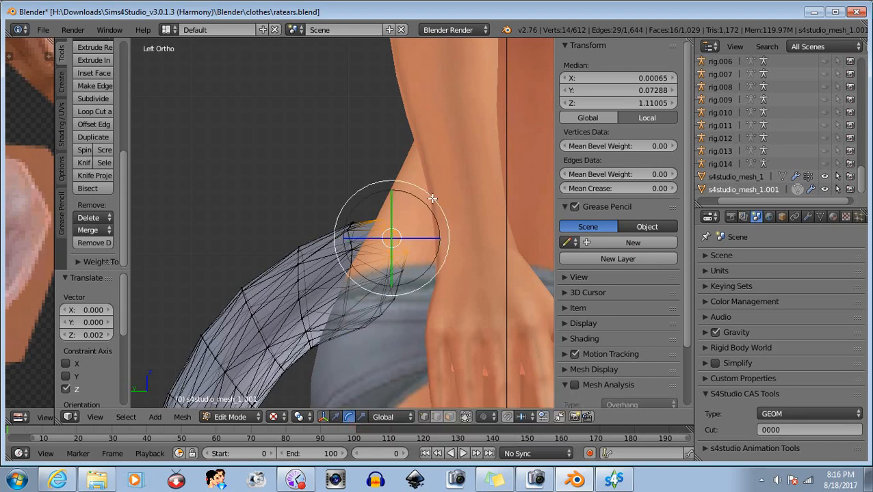
drag(432, 198, 444, 232)
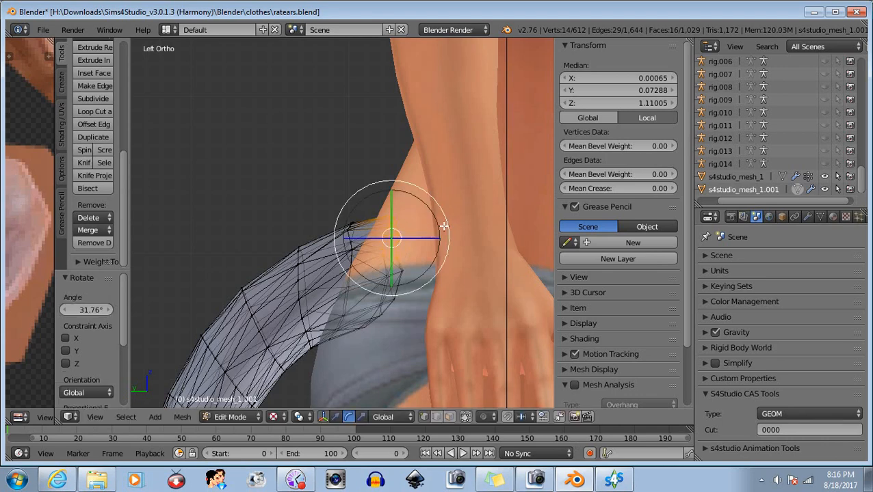
Step: Move the upper end vertices about -0.003 along Y and 0.001 along Z, then clear the selection
click(336, 418)
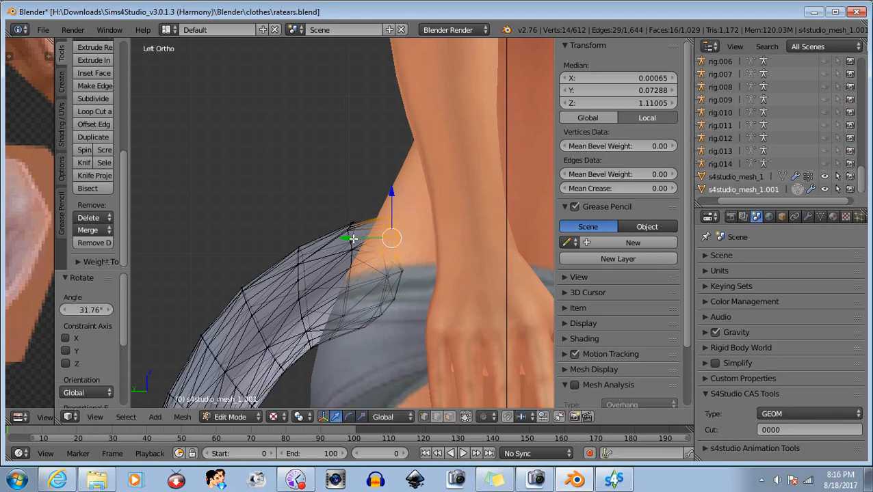
drag(352, 238, 357, 241)
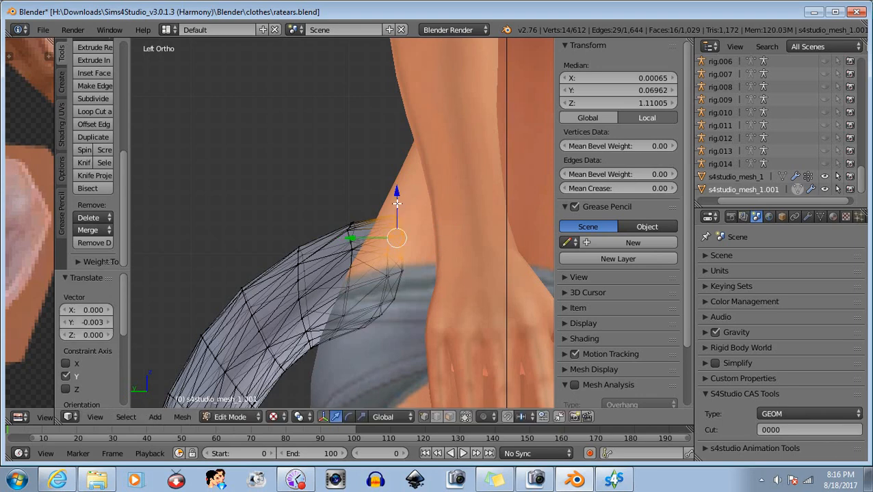
drag(396, 193, 395, 192)
key(b)
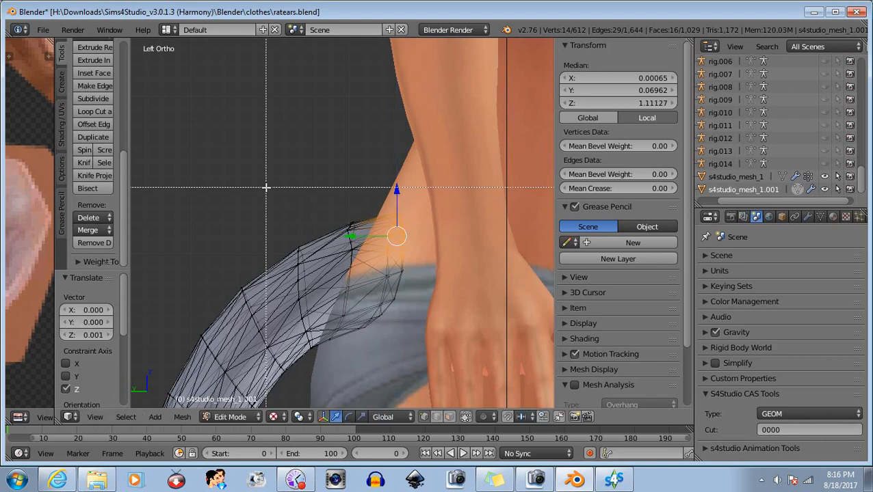
middle_drag(264, 186, 376, 348)
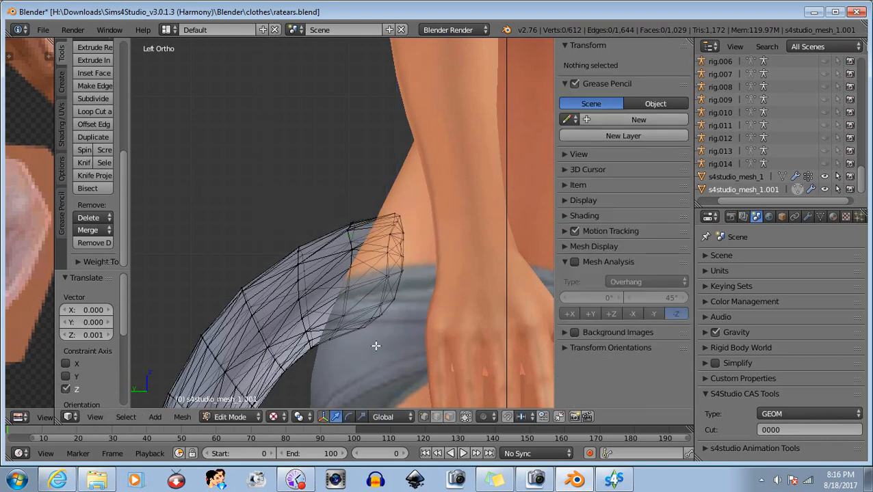
Step: Select the lower vertices of the tail's end, raise them along Z, raise a reduced selection by about 0.003, and deselect
key(b)
drag(408, 291, 364, 353)
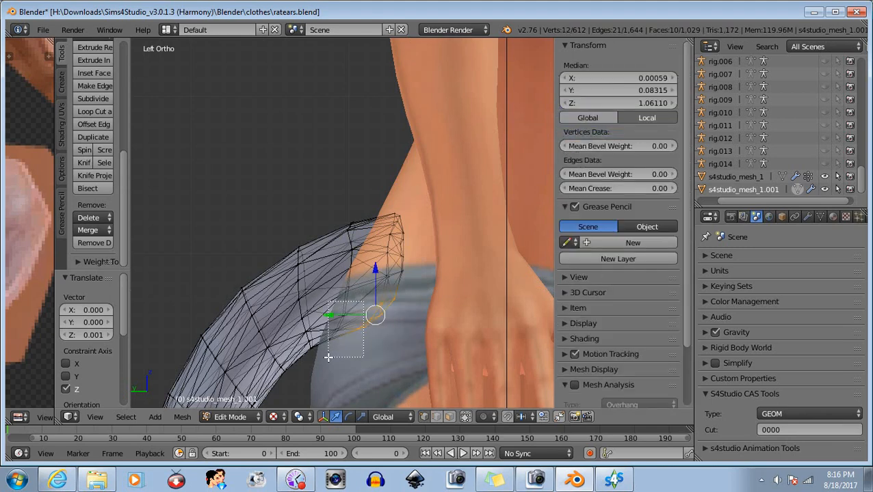
drag(360, 275, 360, 270)
key(b)
middle_drag(298, 298, 350, 362)
drag(375, 269, 375, 264)
key(a)
Step: Select all 30 vertices at the tail's body-side end and scale them by about 1.369 along X
middle_drag(430, 311, 228, 151)
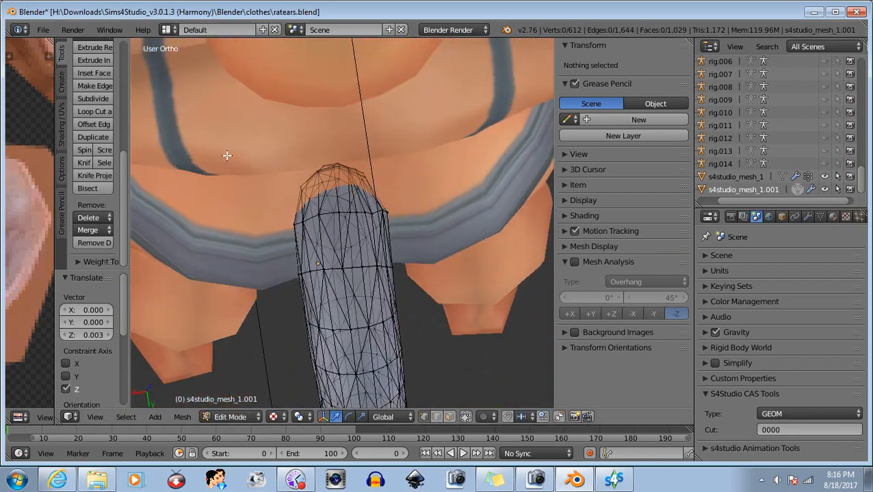
drag(241, 132, 399, 205)
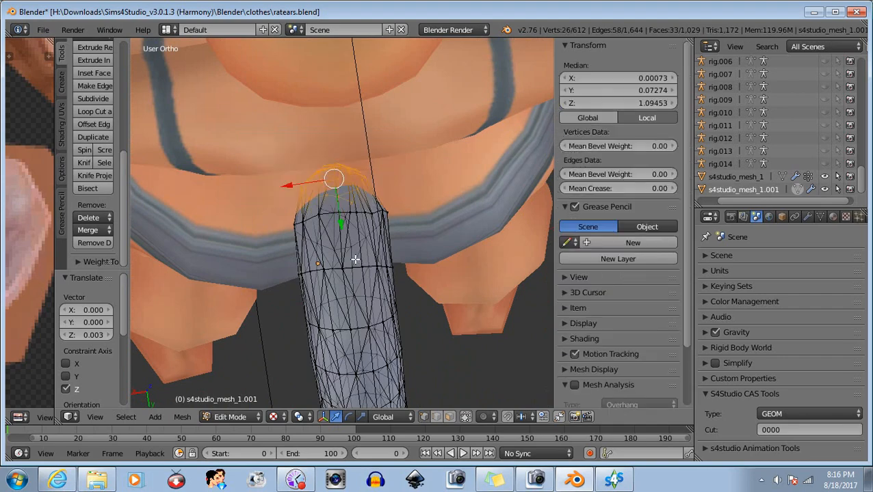
middle_drag(399, 205, 258, 199)
key(b)
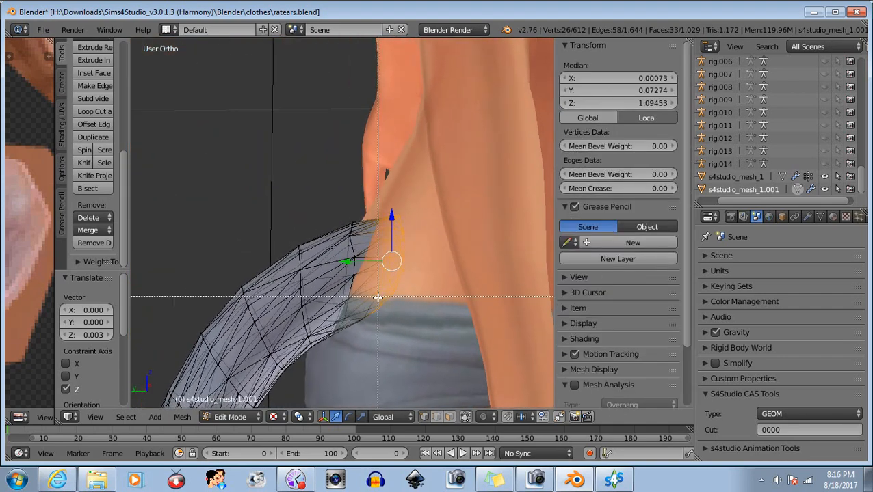
drag(377, 297, 353, 341)
middle_drag(349, 330, 520, 355)
drag(286, 244, 266, 244)
click(360, 417)
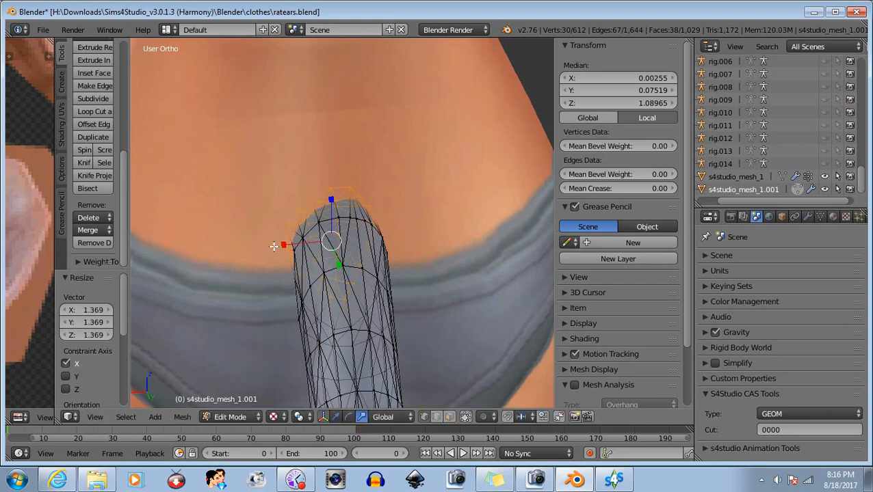
Step: Shift the widened end vertices about -0.004 along X to centre them on the tail and clear the selection
middle_drag(274, 244, 422, 296)
click(336, 416)
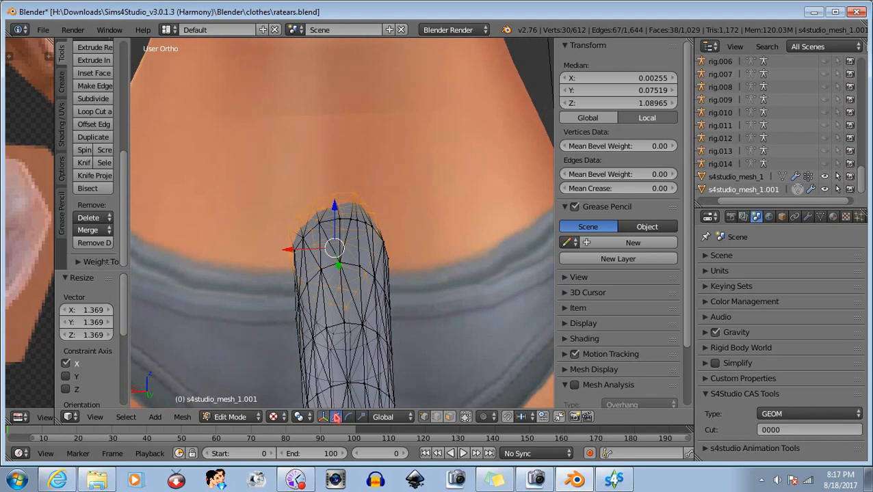
drag(283, 247, 292, 252)
key(b)
middle_drag(235, 150, 465, 403)
scroll(429, 245, down, 8)
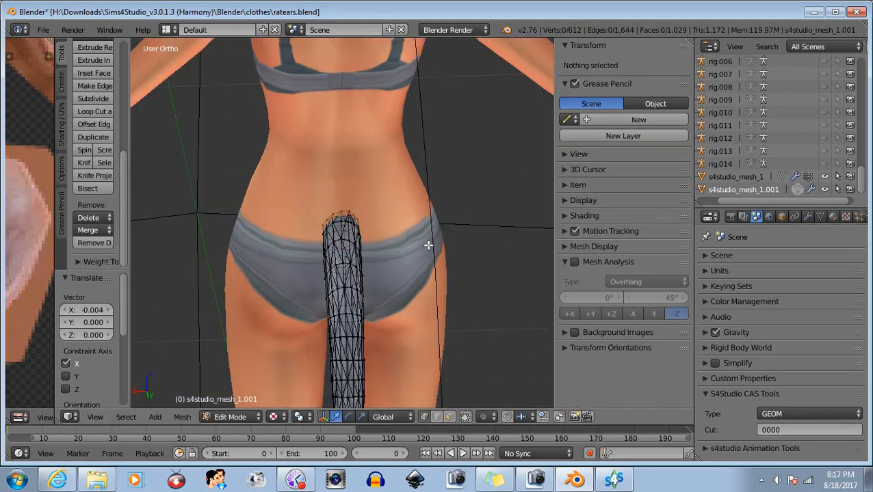
Step: Select 66 vertices at the tail's body-side end and shift them about 0.005 along Y
middle_drag(404, 332, 259, 267)
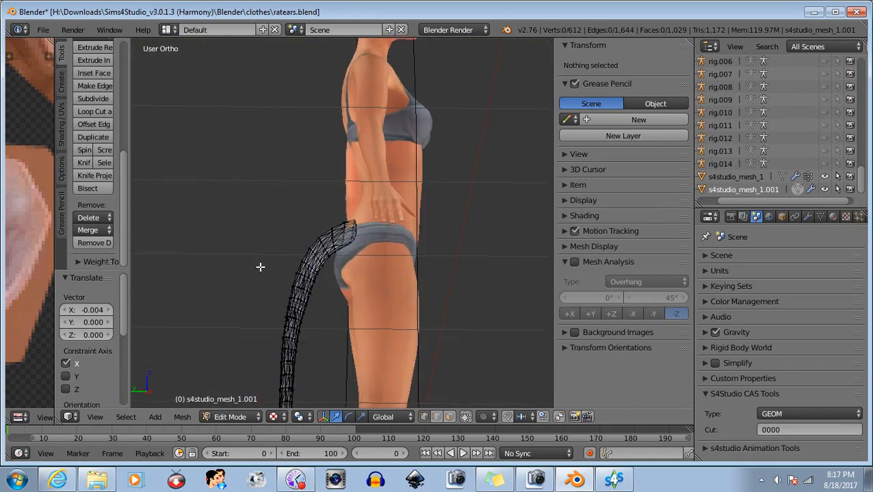
scroll(288, 218, up, 4)
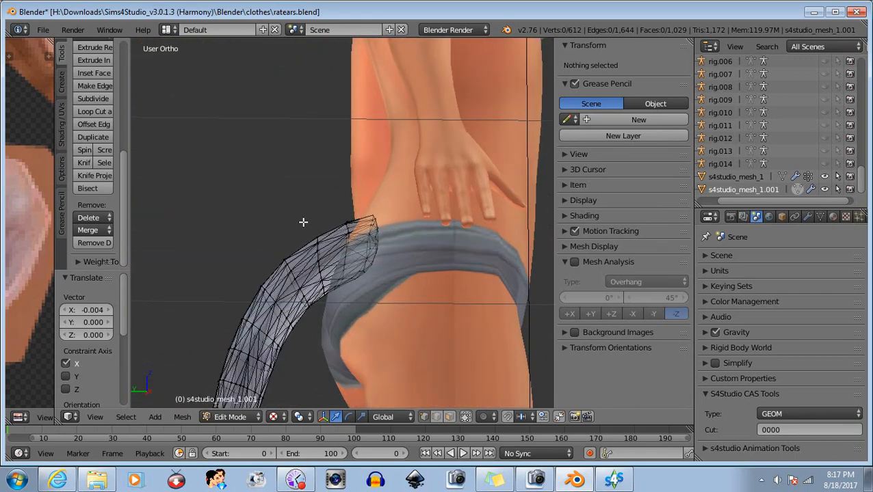
key(b)
drag(396, 199, 320, 311)
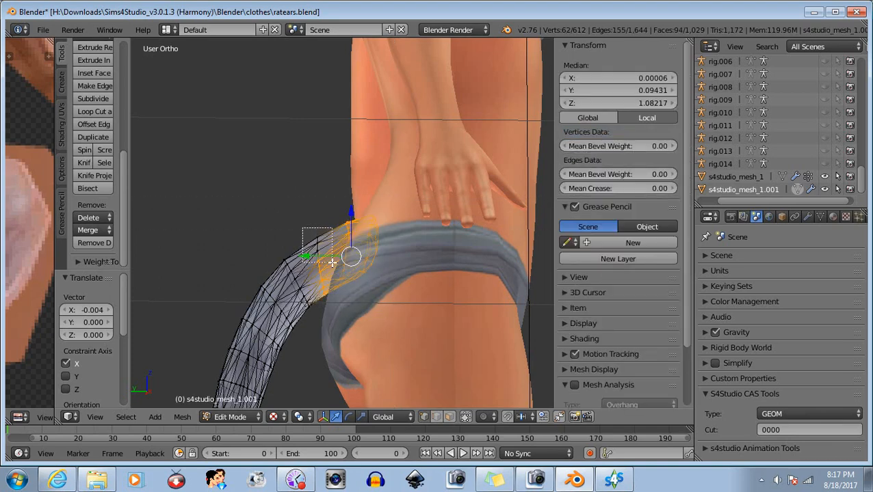
scroll(299, 243, up, 2)
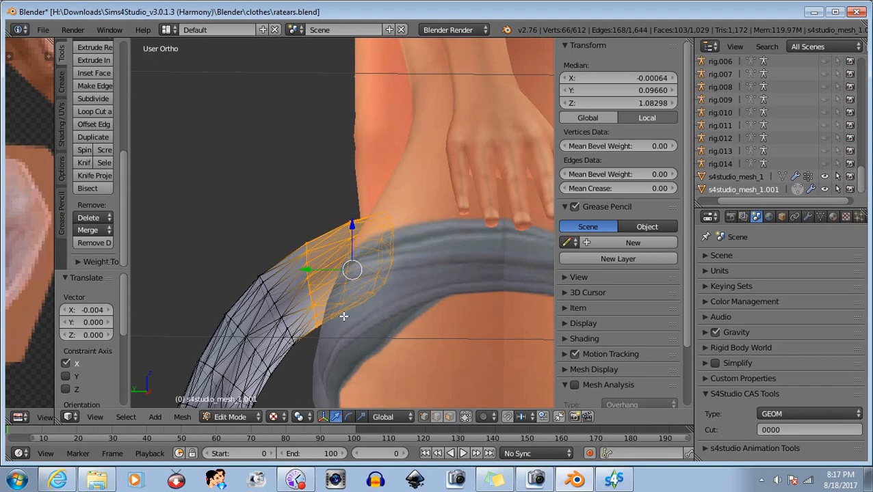
drag(352, 226, 350, 220)
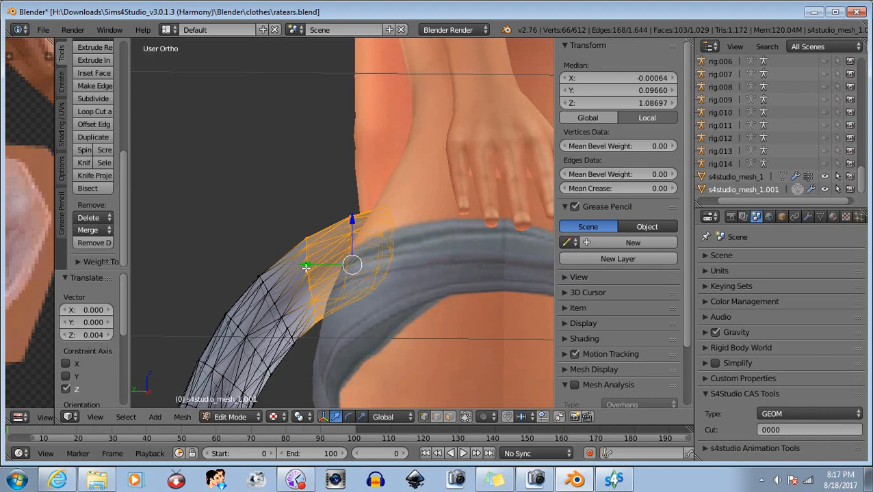
drag(305, 264, 300, 264)
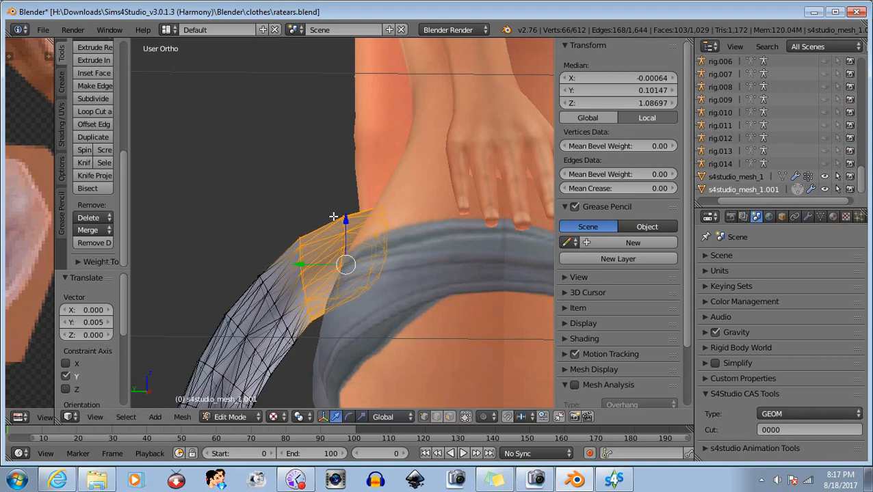
drag(346, 220, 349, 228)
Step: Reduce the selection to the 49 vertices nearest the body and move them about 0.0035 along Z and -0.002 along Y
key(b)
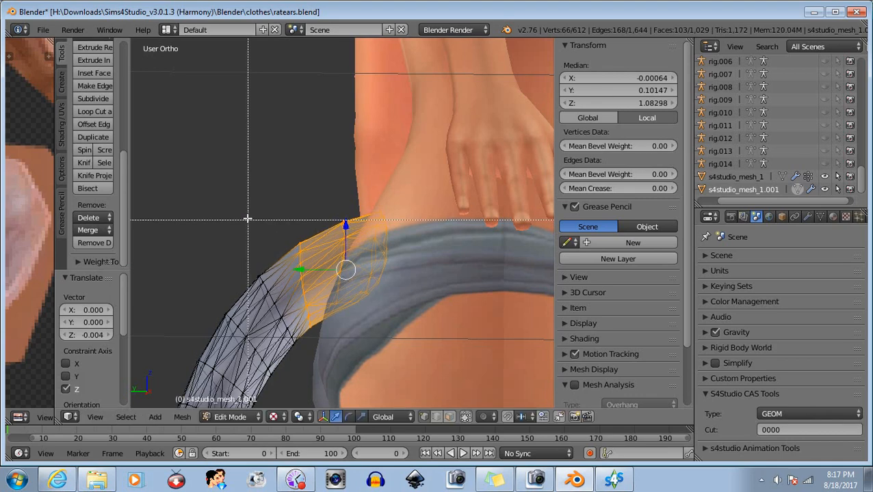
drag(245, 212, 316, 373)
middle_drag(316, 373, 314, 371)
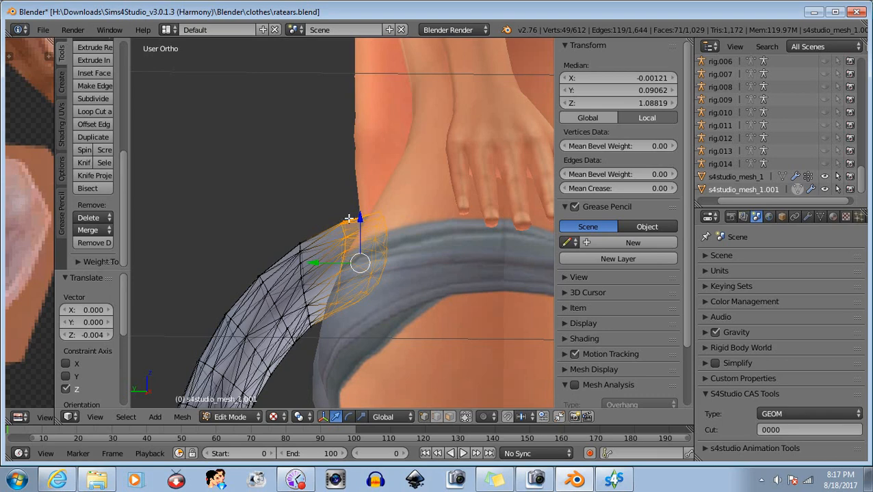
drag(360, 220, 359, 216)
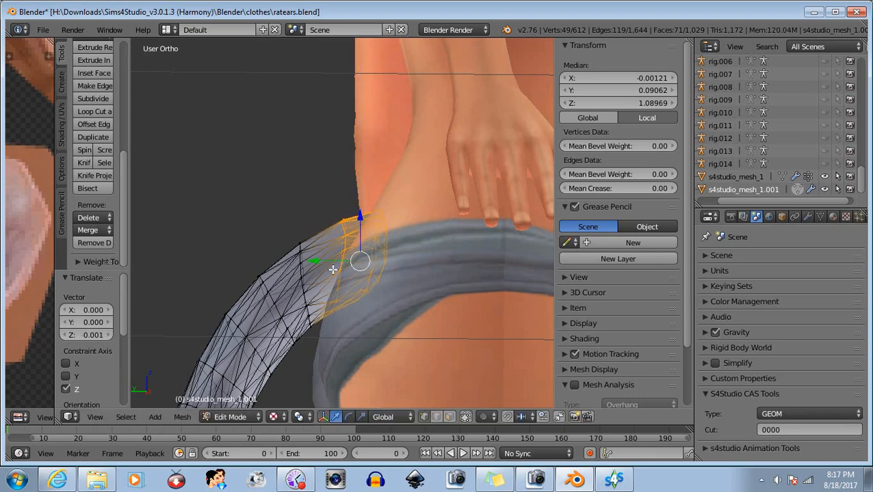
drag(315, 261, 318, 263)
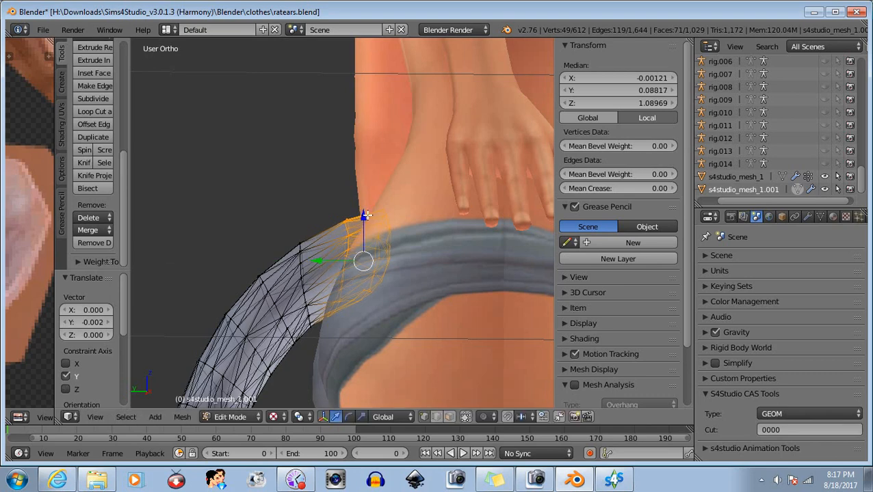
drag(363, 217, 364, 215)
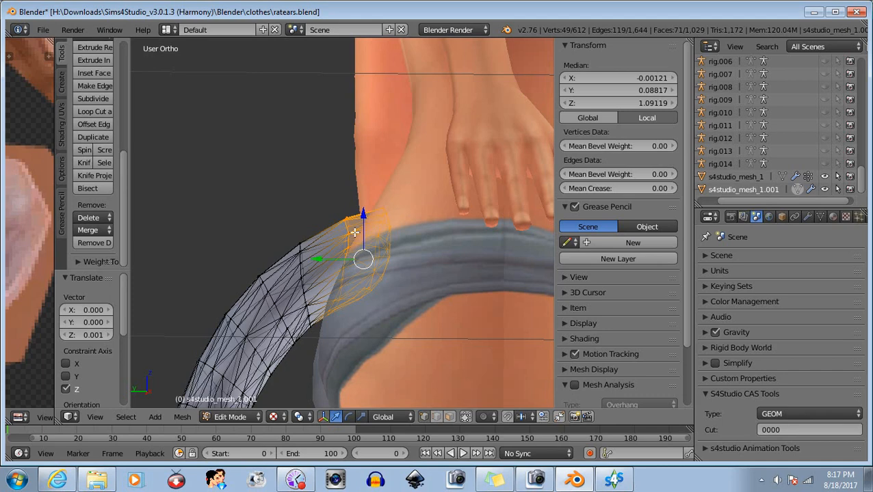
drag(363, 214, 365, 215)
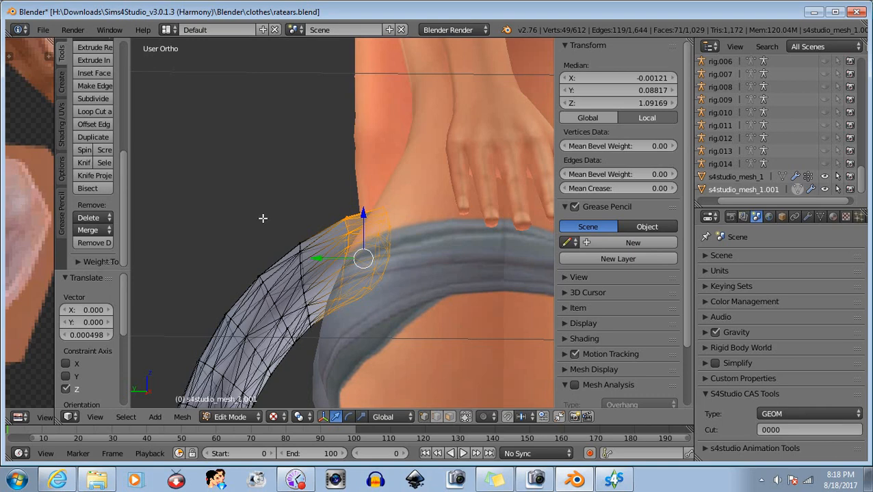
Step: Replace the selection with the 27 upper vertices of the tail's body-side end
key(b)
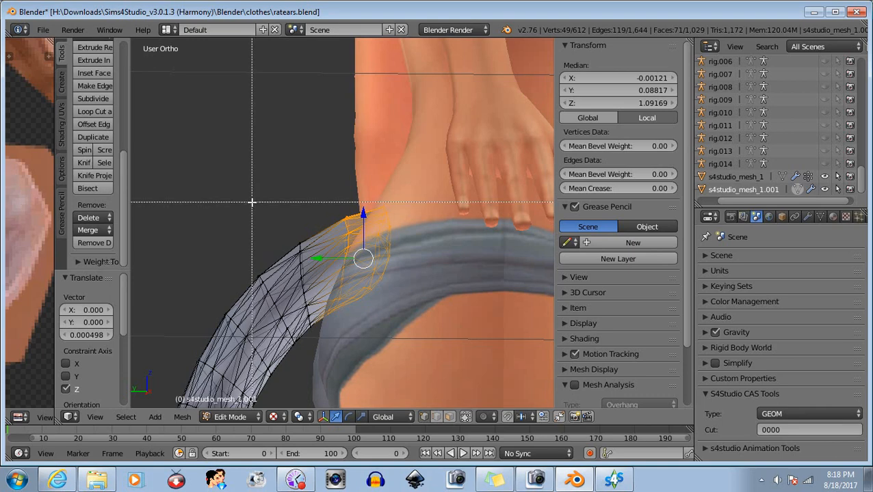
drag(253, 203, 357, 337)
middle_drag(356, 338, 356, 337)
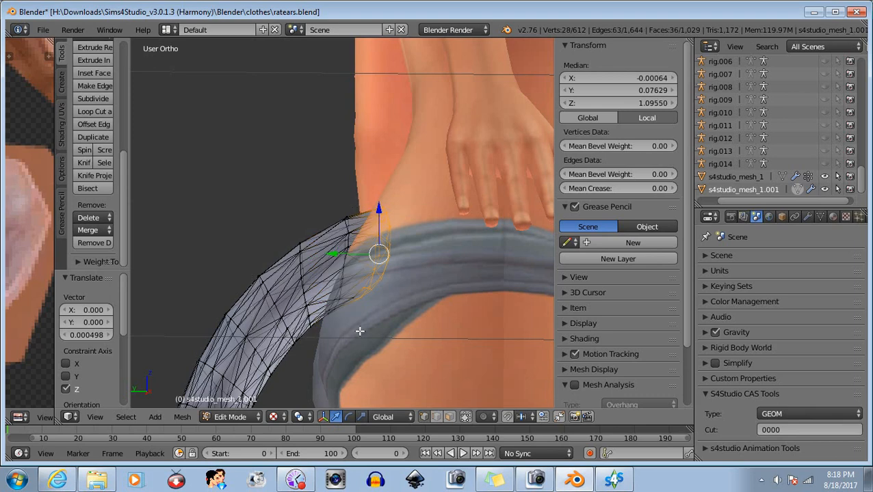
key(b)
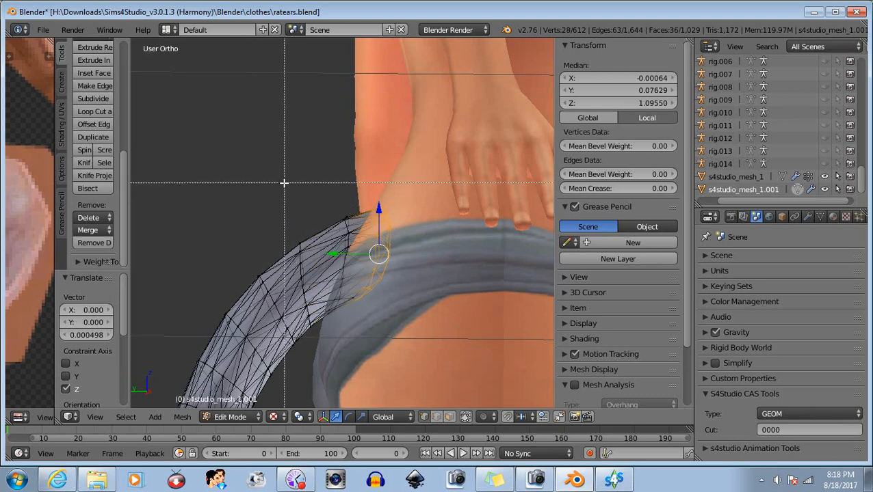
middle_drag(284, 181, 456, 361)
key(b)
drag(327, 196, 429, 261)
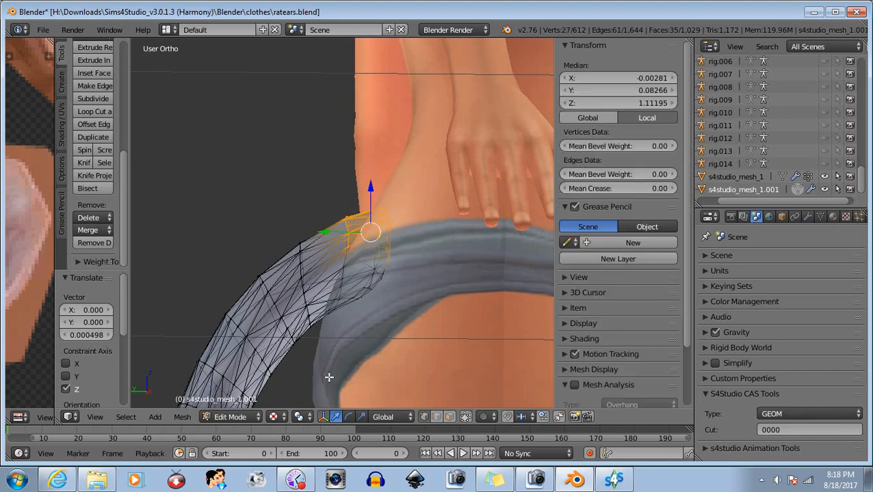
Step: Rotate the selected upper end vertices by about 6.12° in the Left view and clear the selection
click(348, 417)
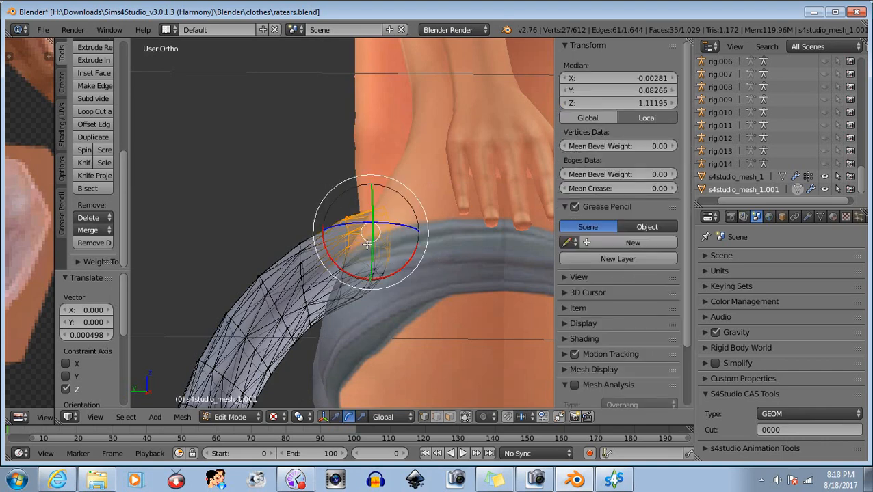
click(95, 417)
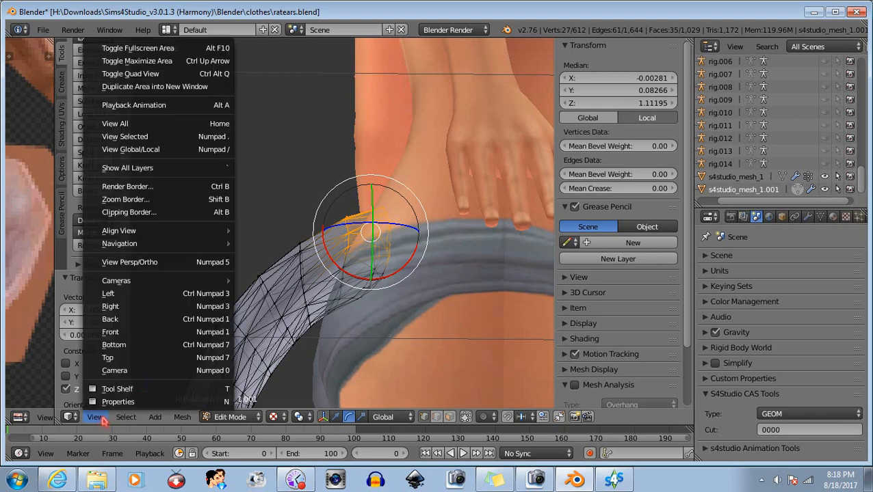
click(123, 293)
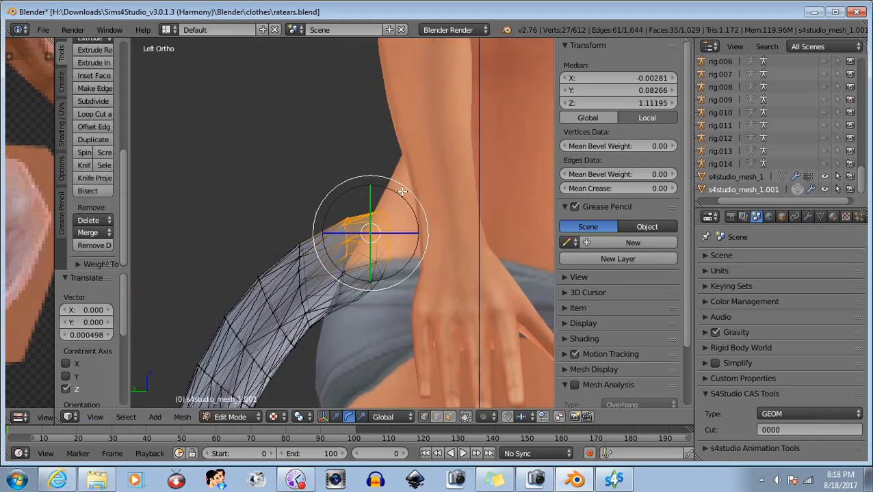
key(r)
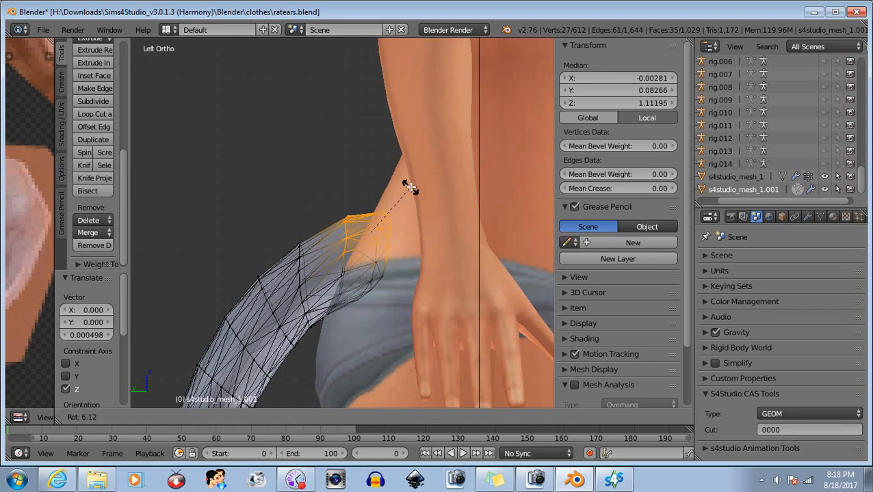
click(409, 188)
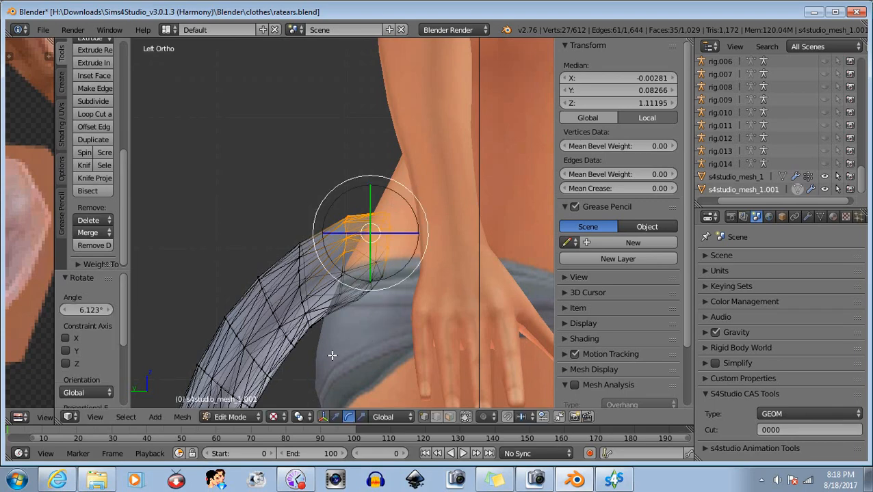
mouse_move(369, 298)
middle_down()
mouse_move(385, 279)
mouse_move(379, 284)
middle_up()
key(b)
middle_drag(299, 171, 448, 308)
Step: Switch to Object Mode and examine how the whole tail sits against the character's lower back
scroll(409, 279, down, 6)
middle_drag(374, 287, 398, 326)
scroll(398, 326, down, 4)
click(236, 417)
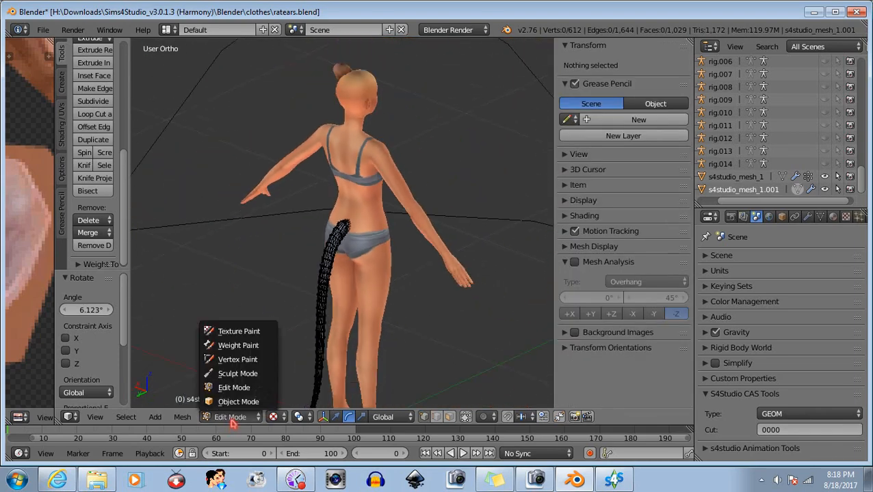
click(234, 403)
shift+middle_drag(375, 318, 368, 198)
middle_drag(439, 287, 324, 234)
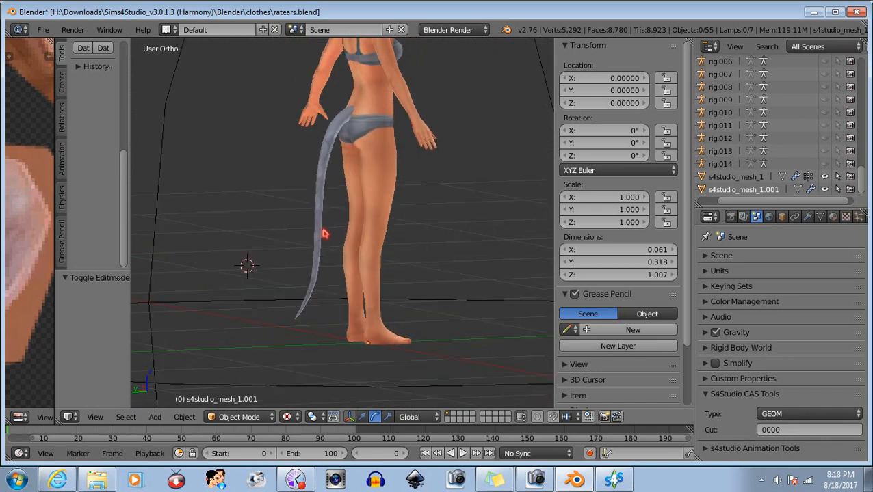
Step: Return to Edit Mode, select the whole tail and move it about -0.012 along Y in the Left view
click(235, 417)
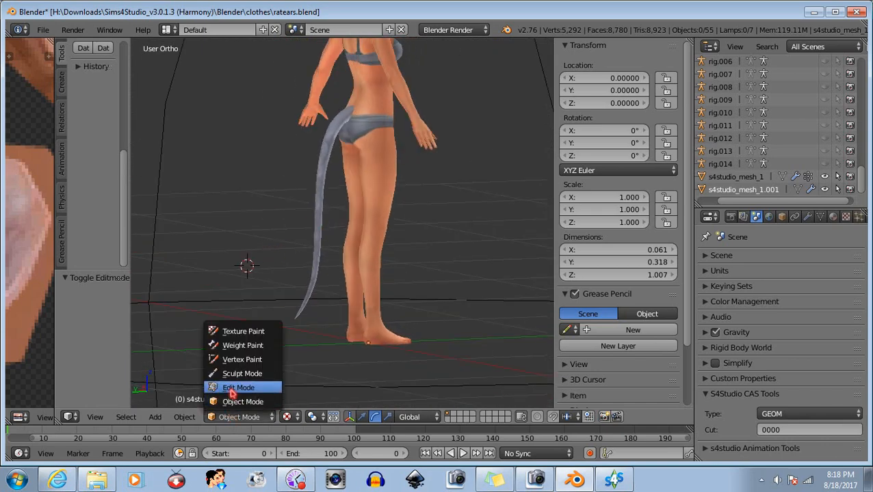
click(241, 388)
scroll(321, 209, up, 3)
shift+middle_drag(340, 191, 345, 294)
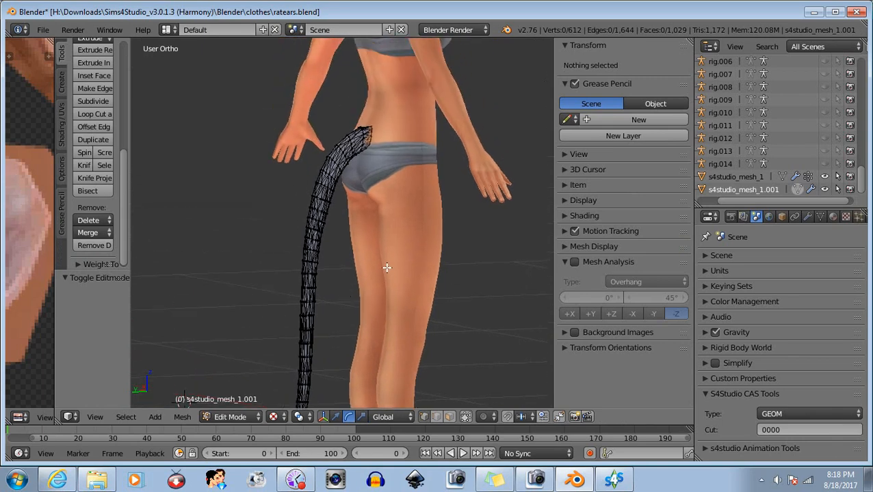
key(a)
click(99, 418)
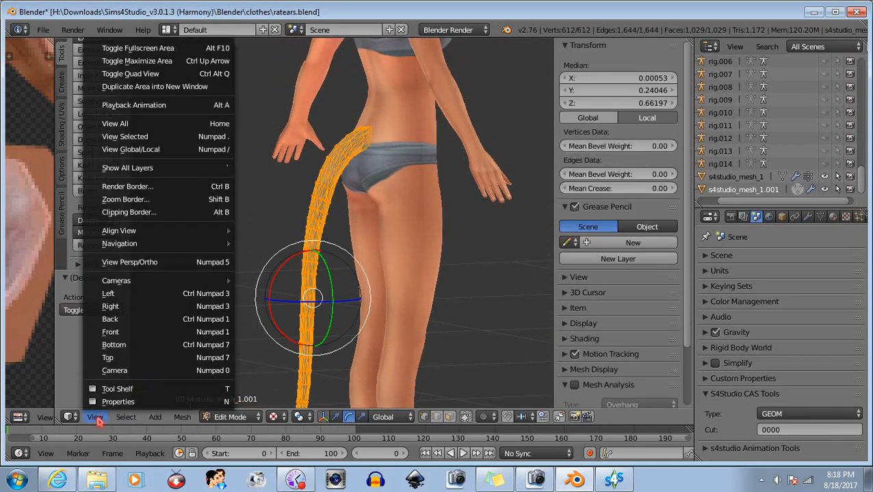
click(120, 295)
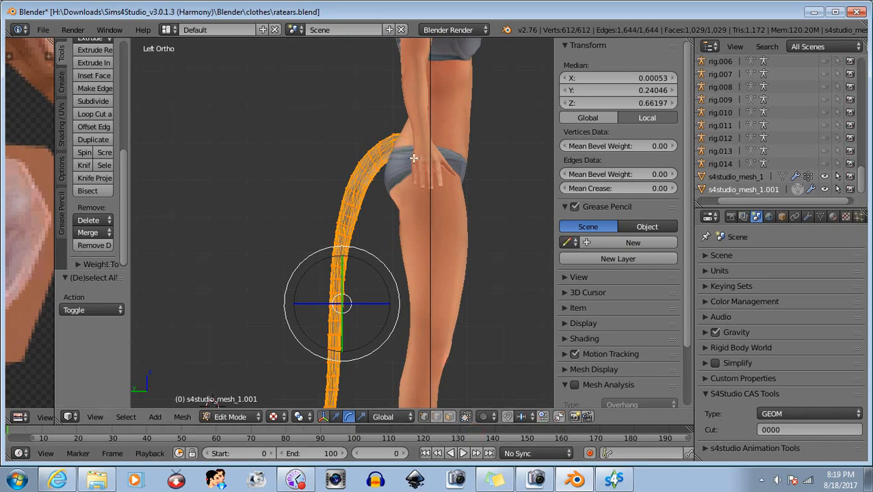
click(335, 417)
drag(298, 301, 303, 301)
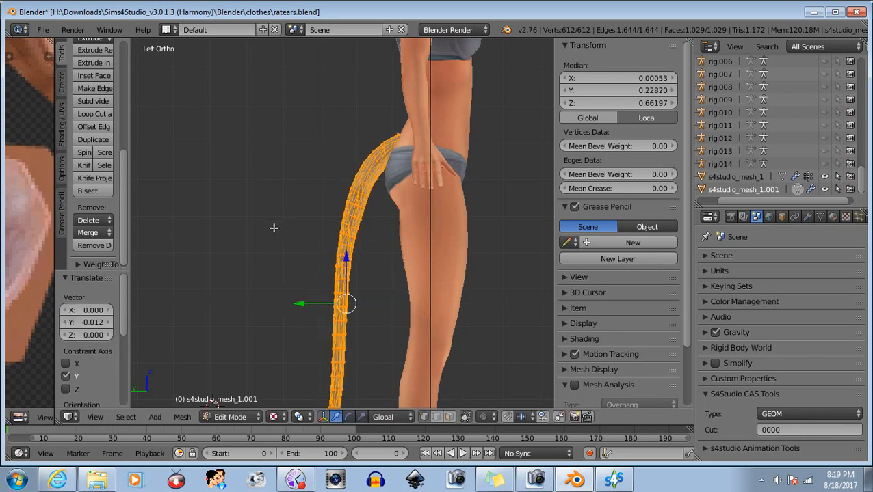
Step: Move the whole tail a further -0.007 or so along Y, closer to the body, and check its fit
middle_drag(277, 237, 308, 251)
middle_drag(269, 335, 284, 296)
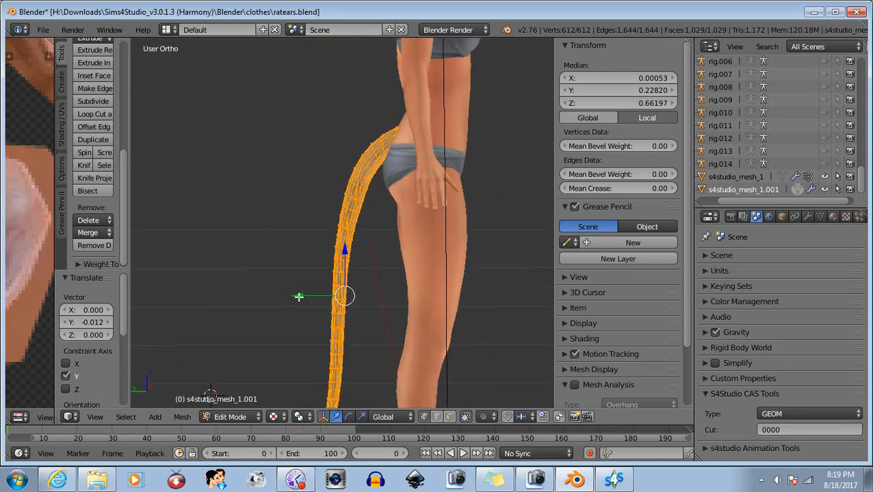
drag(298, 297, 301, 298)
scroll(237, 285, down, 5)
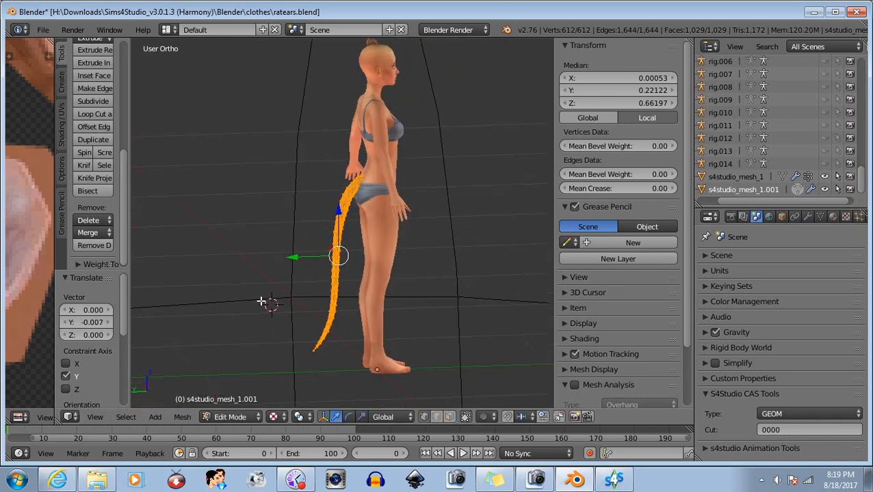
middle_drag(260, 302, 238, 298)
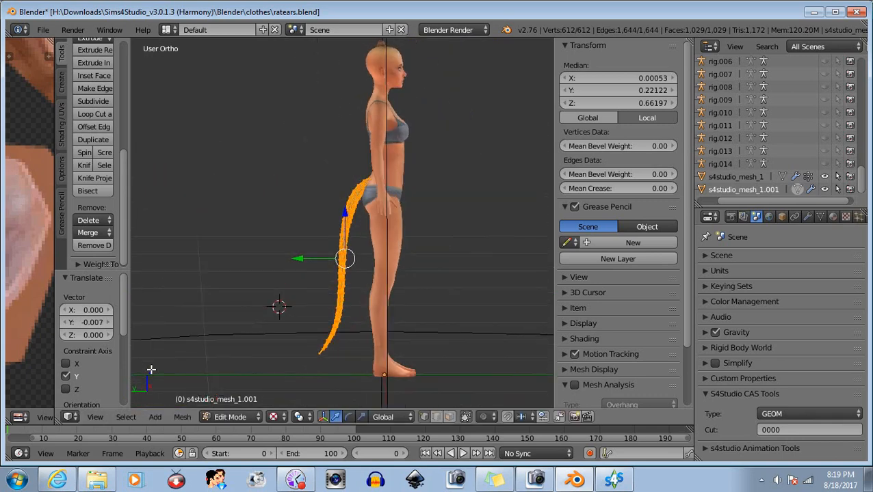
Step: Switch to the Left view and deselect a band of vertices midway down the tail
click(96, 417)
click(115, 300)
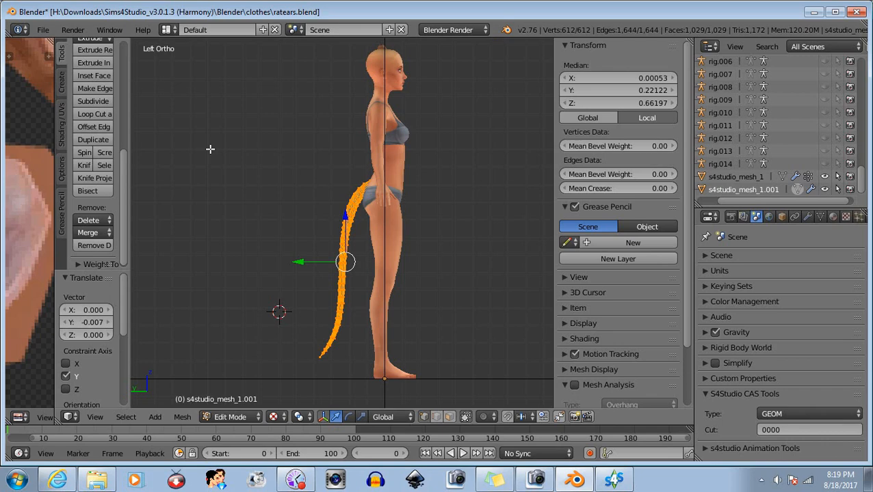
scroll(396, 224, up, 3)
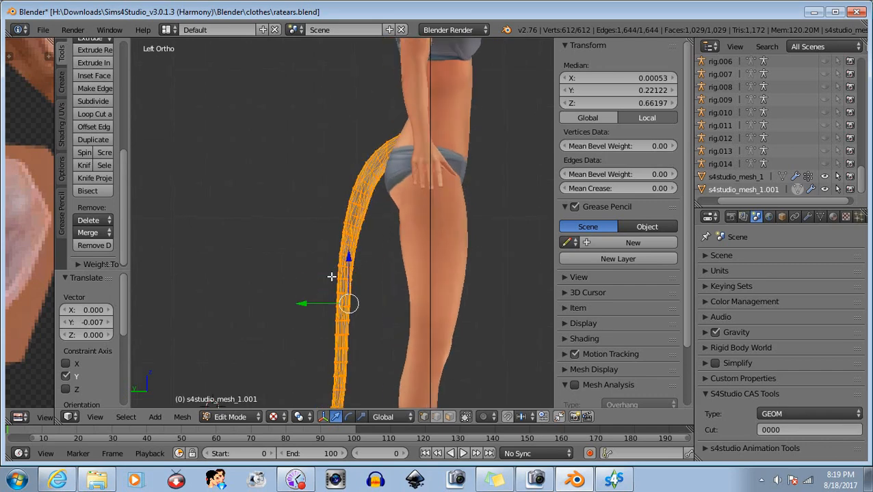
key(b)
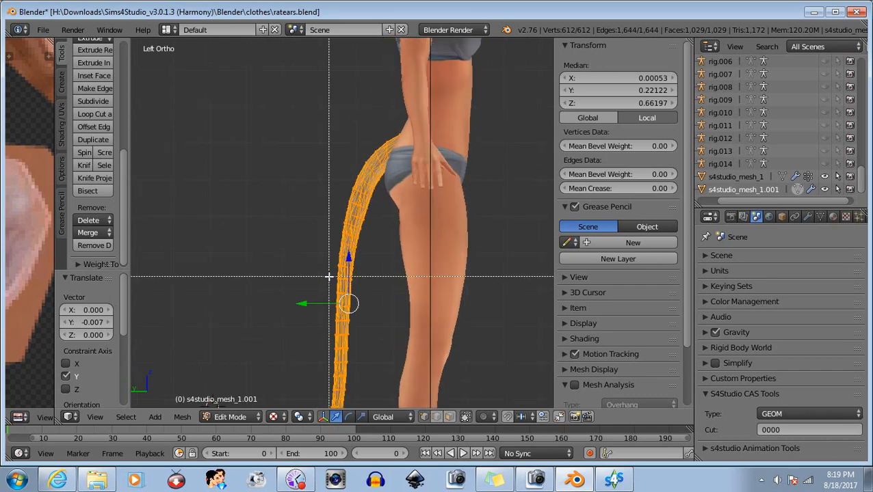
middle_drag(329, 277, 381, 326)
scroll(381, 326, down, 2)
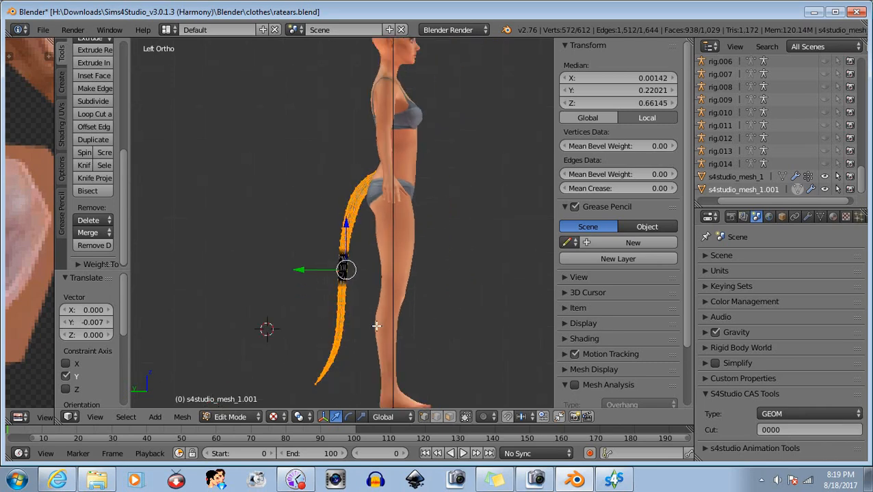
scroll(410, 352, up, 2)
scroll(405, 366, up, 1)
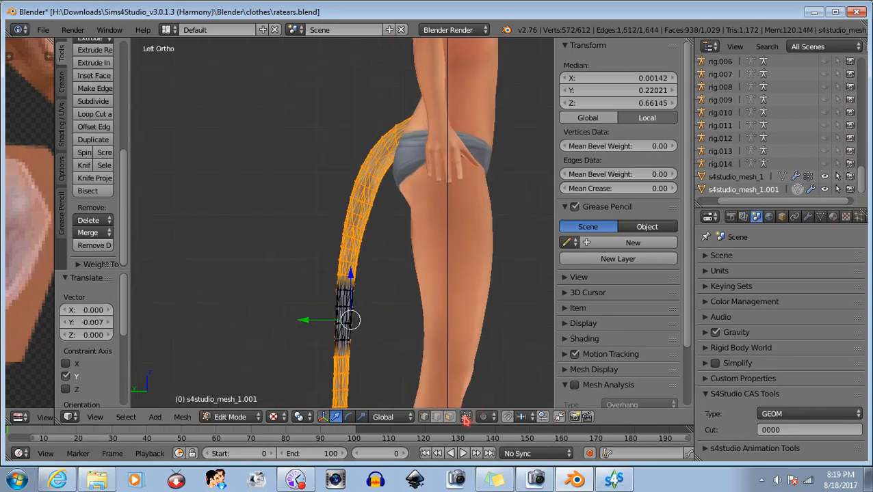
key(b)
drag(318, 287, 399, 405)
key(ctrl+z)
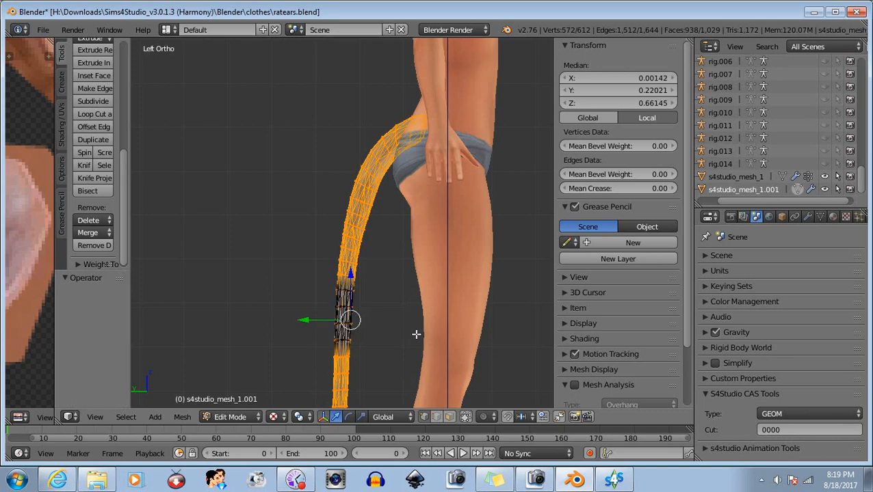
Step: Deselect all vertices from the middle of the tail down to its tip, keeping the upper curved part selected
scroll(331, 302, down, 1)
key(b)
drag(311, 275, 386, 353)
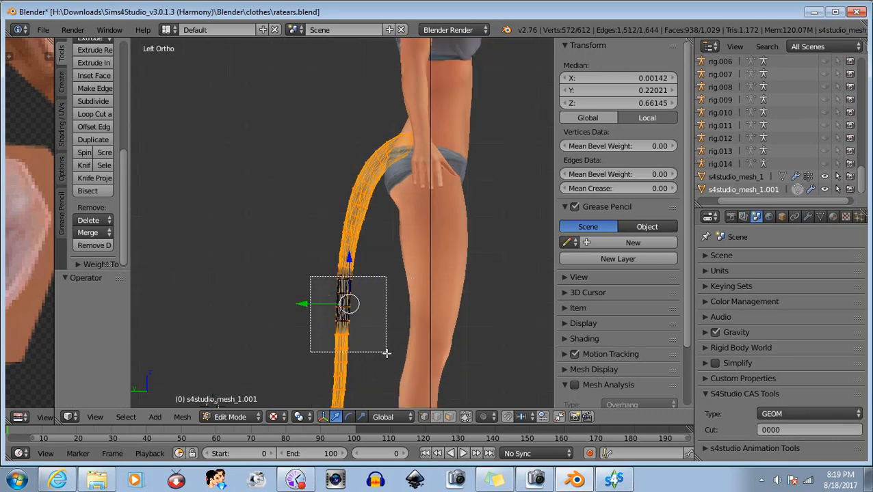
middle_drag(386, 353, 395, 364)
scroll(396, 362, down, 4)
key(b)
middle_drag(290, 279, 377, 415)
scroll(404, 293, up, 4)
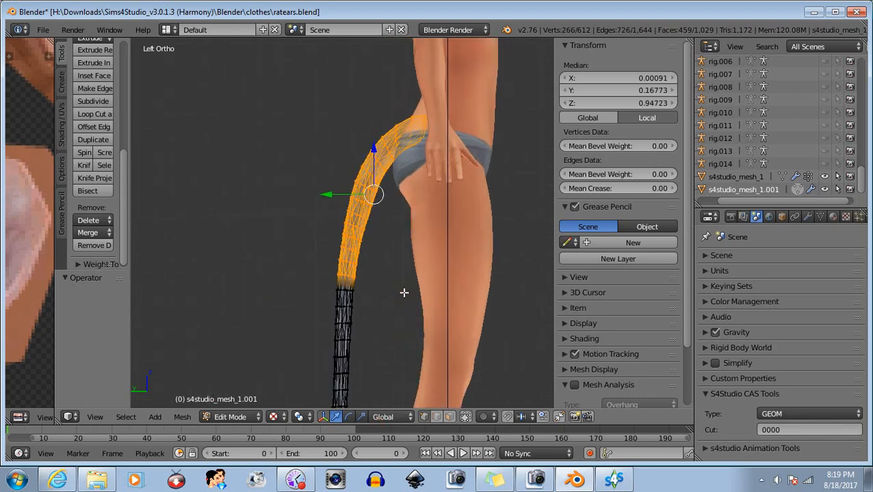
Step: Scale the selected upper part of the tail slightly along Y and move it 0.004 along Y
click(361, 417)
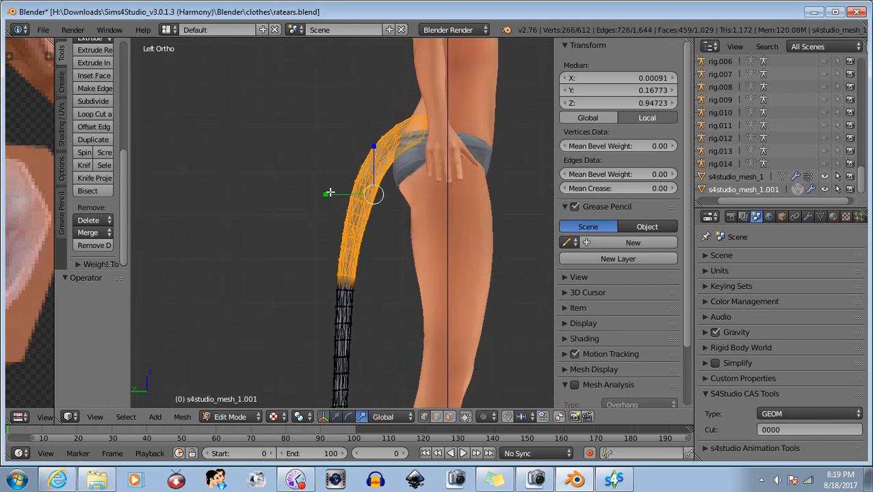
drag(325, 195, 327, 194)
click(335, 417)
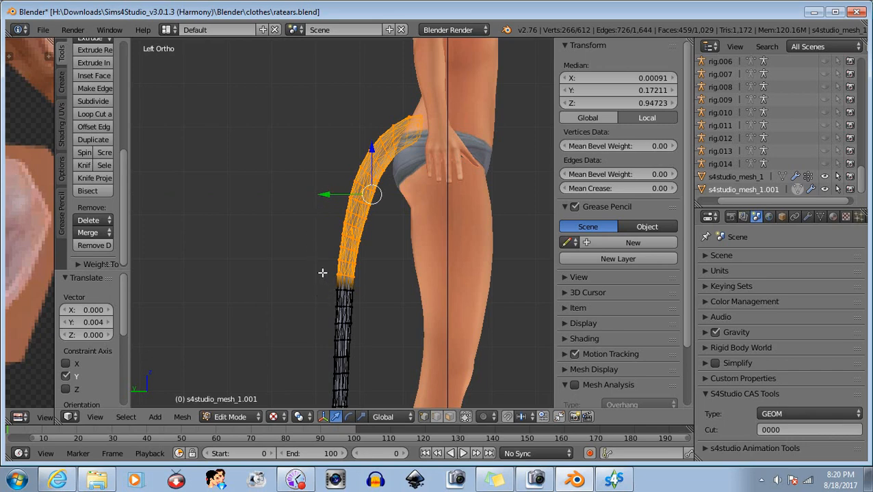
Step: Leaving out the lowest selected vertices, scale the upper tail part by 0.987 along Y and move it 0.001 along Y
key(b)
drag(319, 269, 369, 315)
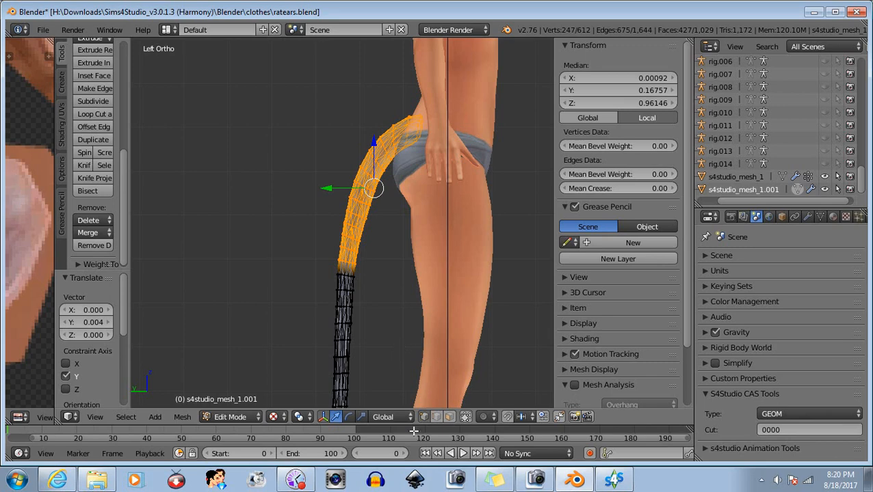
shift+click(362, 417)
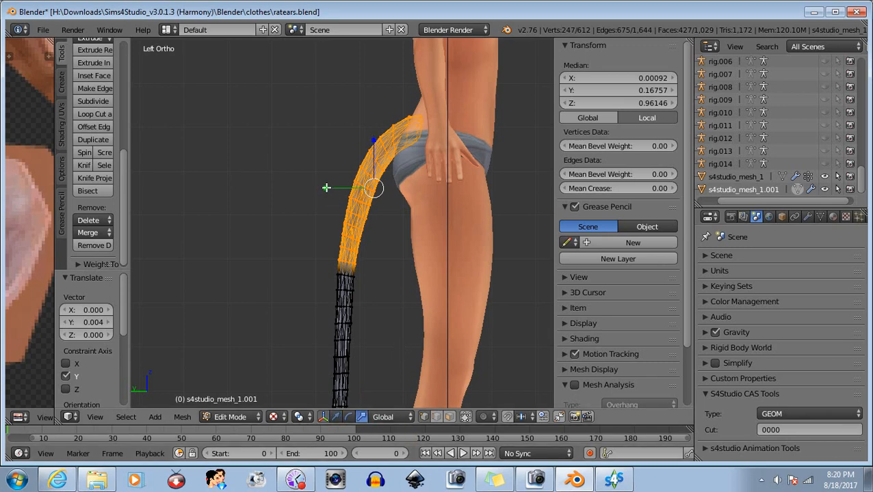
drag(326, 188, 327, 187)
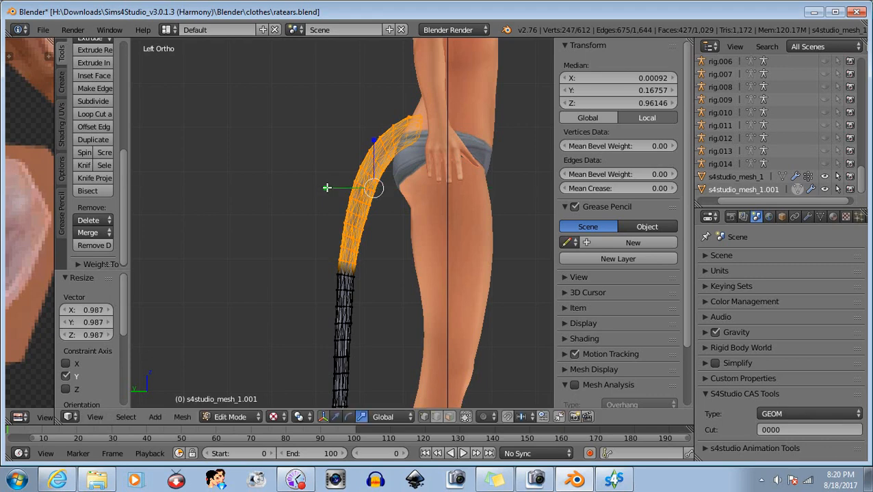
click(336, 417)
drag(328, 187, 327, 187)
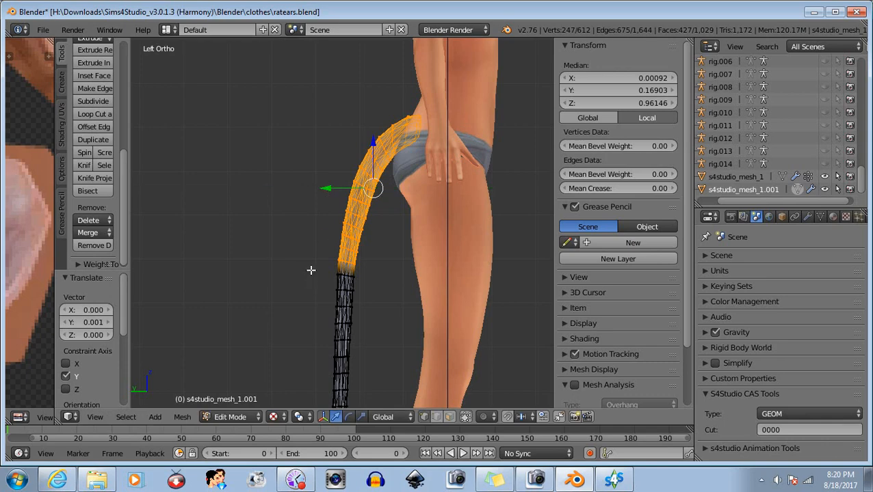
Step: Deselect the lowest ring of the selected upper tail part and move the remaining vertices 0.002 along Y
key(b)
drag(303, 258, 346, 288)
middle_drag(346, 288, 381, 310)
scroll(334, 149, up, 1)
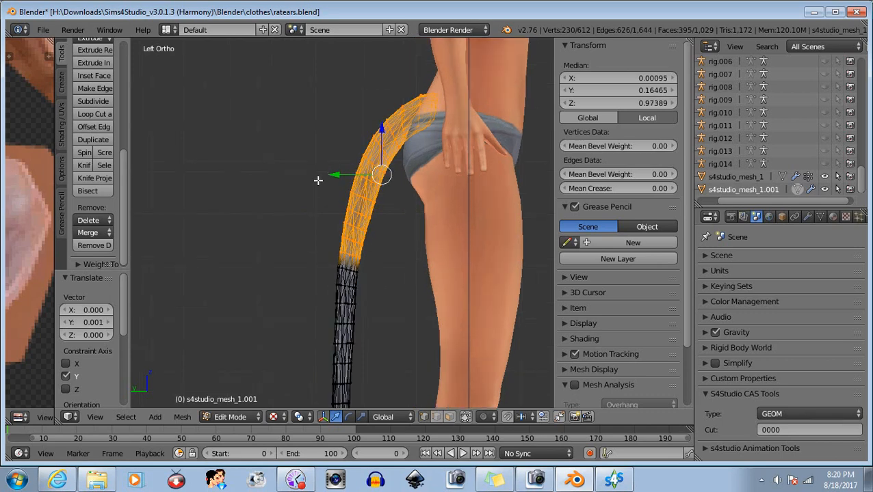
drag(337, 175, 336, 173)
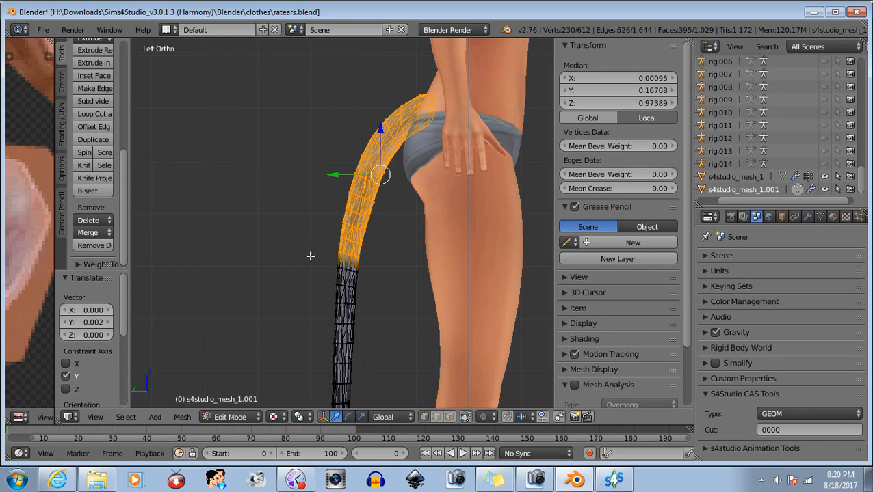
Step: Remove the next ring up from the selection and shift the rest of the upper tail another 0.002 along Y
key(b)
middle_drag(299, 248, 344, 287)
key(b)
middle_drag(329, 253, 390, 307)
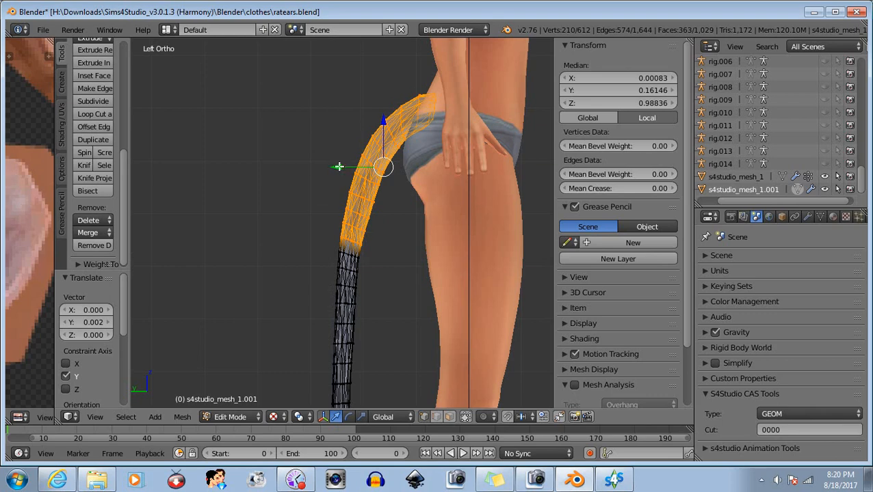
drag(338, 167, 337, 166)
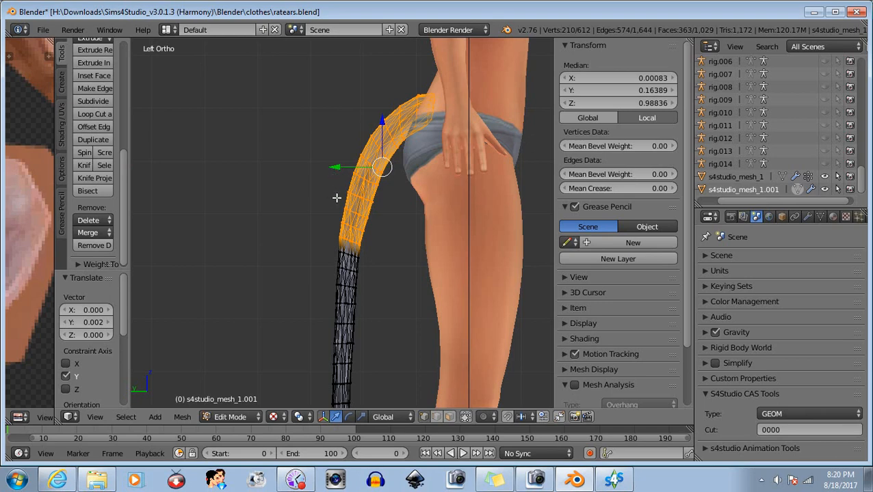
Step: Fine-tune the position of the same selected vertices by moving them -0.000844 along Y
scroll(313, 177, up, 2)
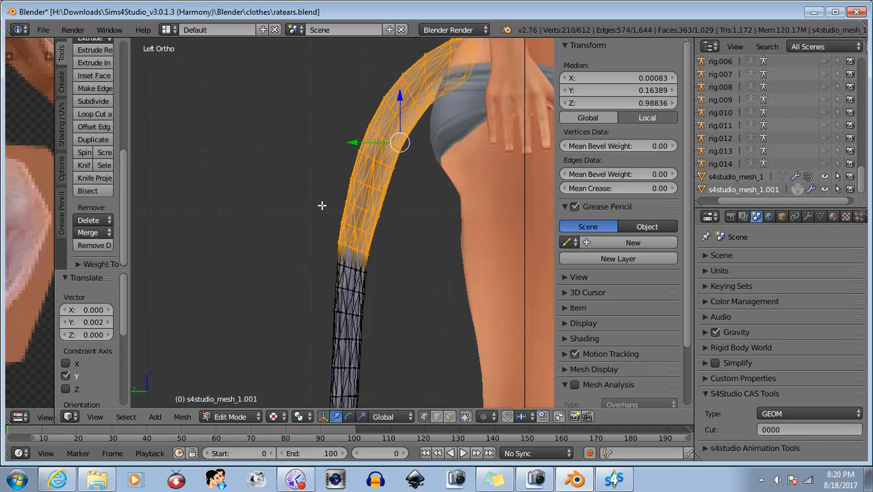
drag(350, 143, 354, 144)
drag(354, 142, 353, 143)
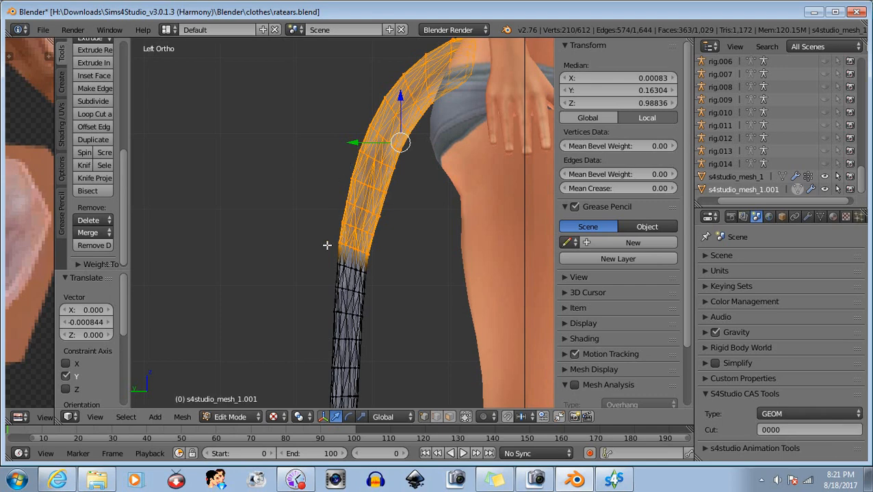
Step: With the lowest selected ring deselected, scale the upper tail vertices by 0.972 along Y and move them 0.003 along Y
key(b)
middle_drag(311, 237, 359, 284)
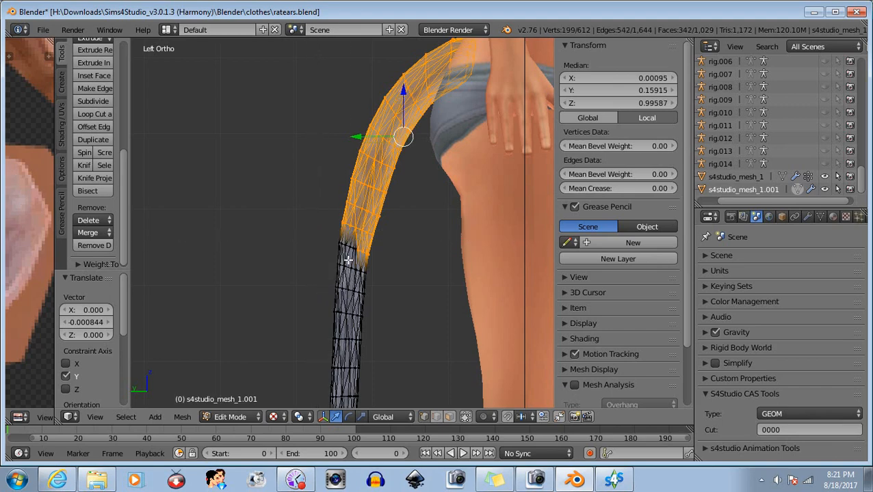
key(b)
middle_drag(340, 234, 384, 286)
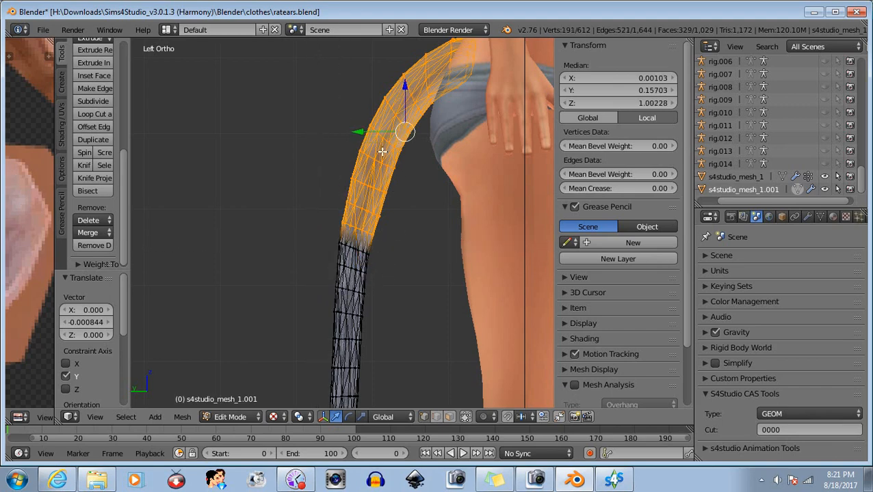
click(361, 417)
drag(359, 130, 358, 130)
click(335, 417)
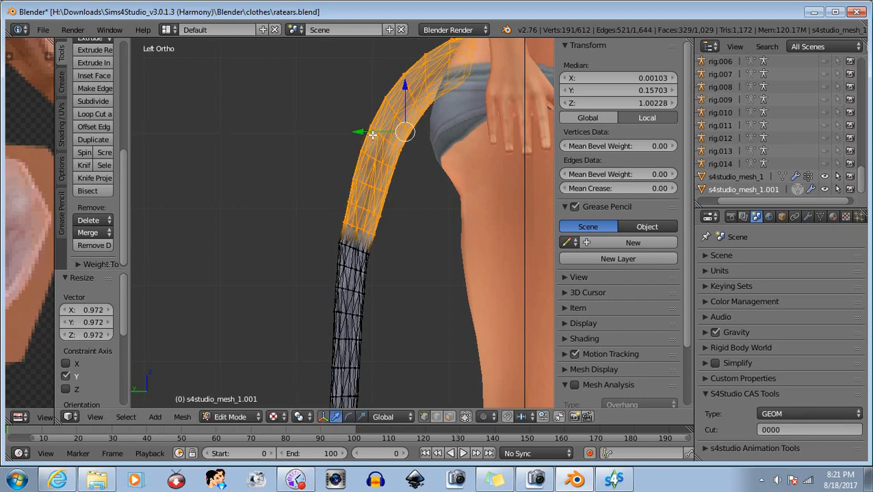
drag(360, 131, 359, 131)
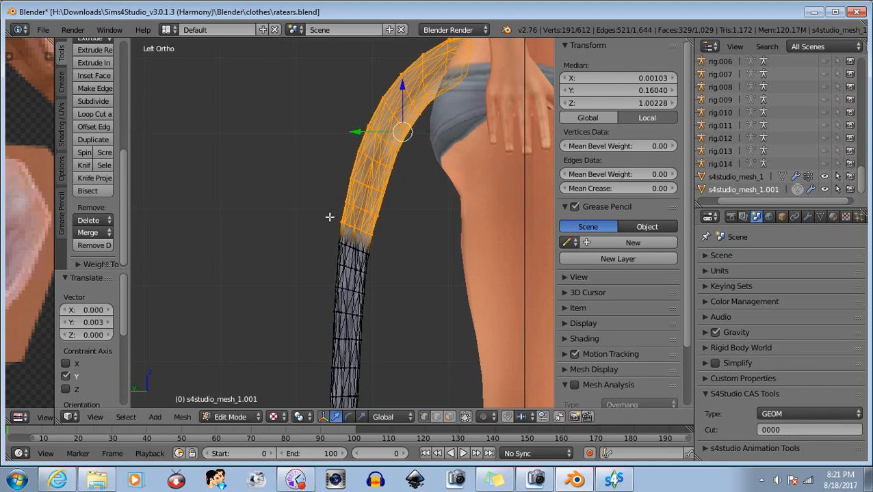
Step: Deselect one more ring up the tail, then scale the remaining selection by 0.986 and move it 0.003 along Y
key(b)
middle_drag(327, 216, 389, 276)
key(b)
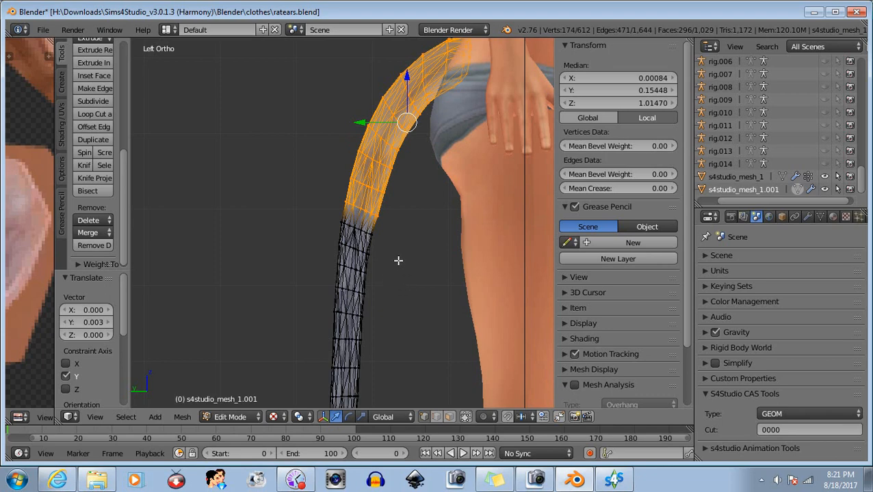
click(362, 416)
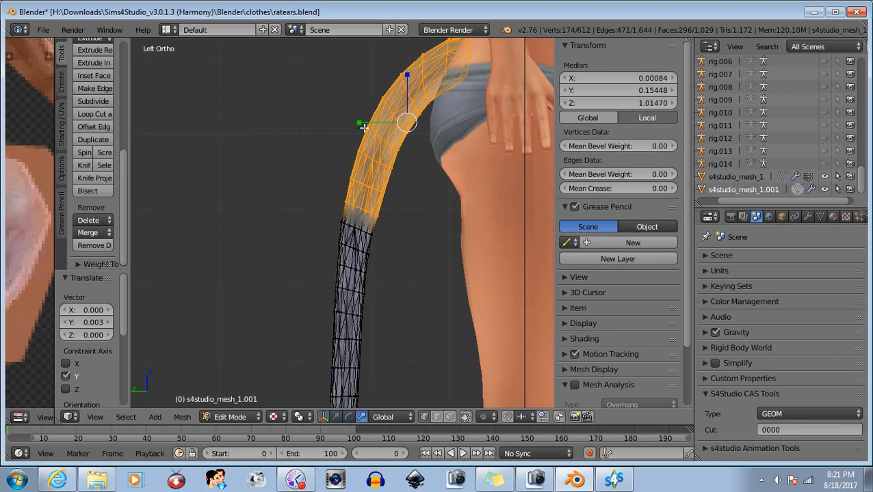
drag(360, 121, 361, 121)
click(334, 417)
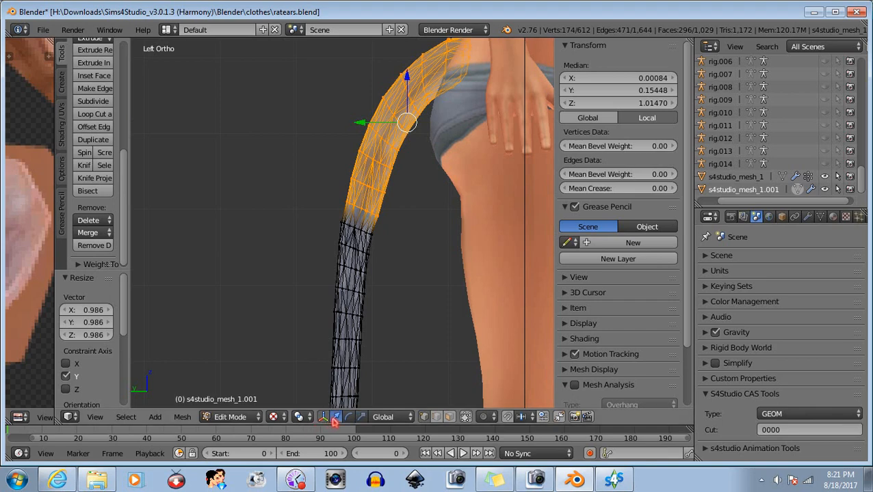
drag(360, 122, 360, 123)
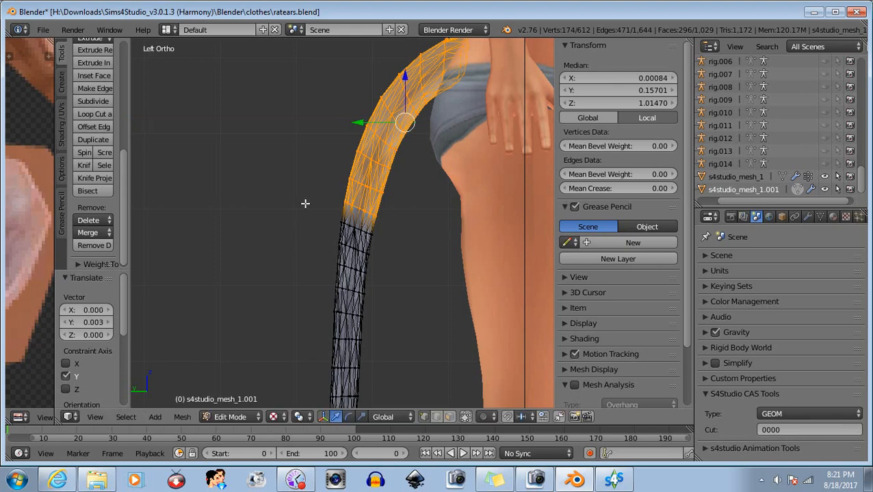
Step: Exclude the next ring on both edges of the tail, then scale the remaining selection by 0.987 and move it 0.000844 along Y
key(b)
middle_drag(297, 194, 378, 274)
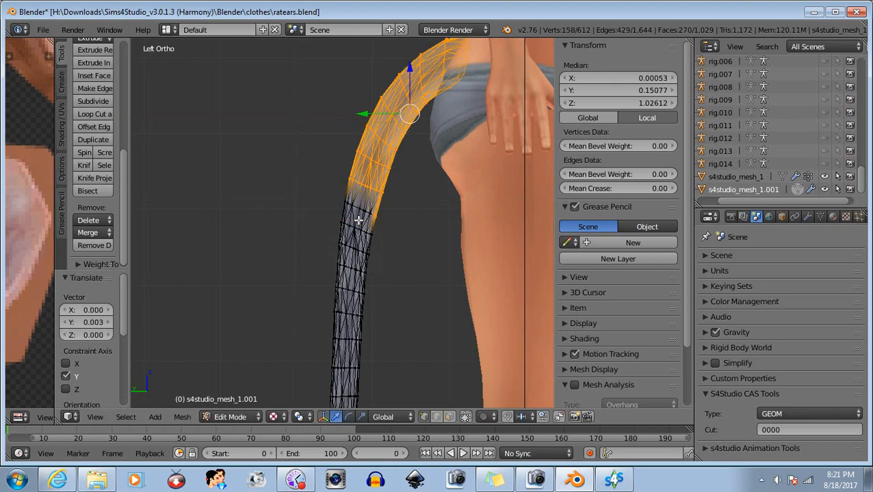
key(b)
middle_drag(359, 220, 430, 286)
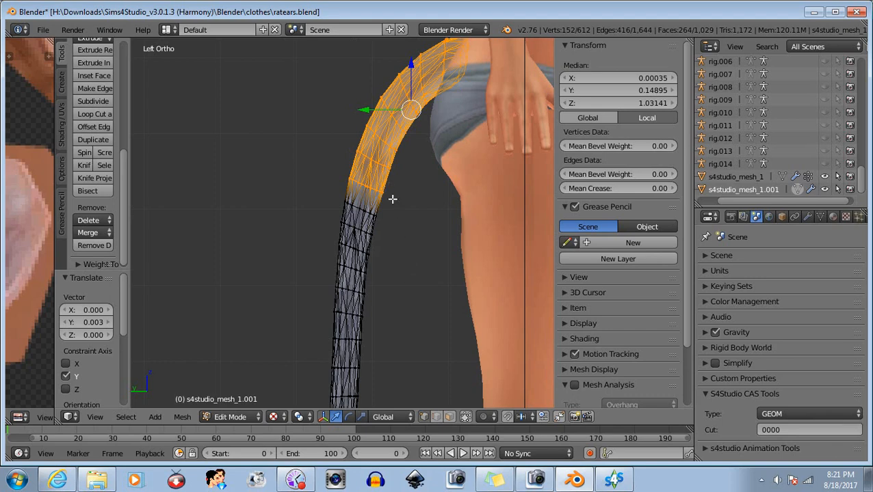
click(361, 416)
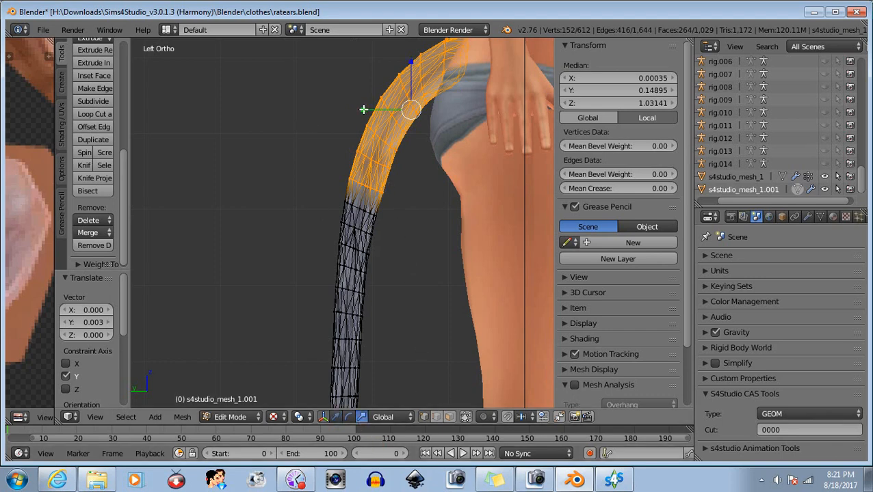
drag(363, 109, 363, 110)
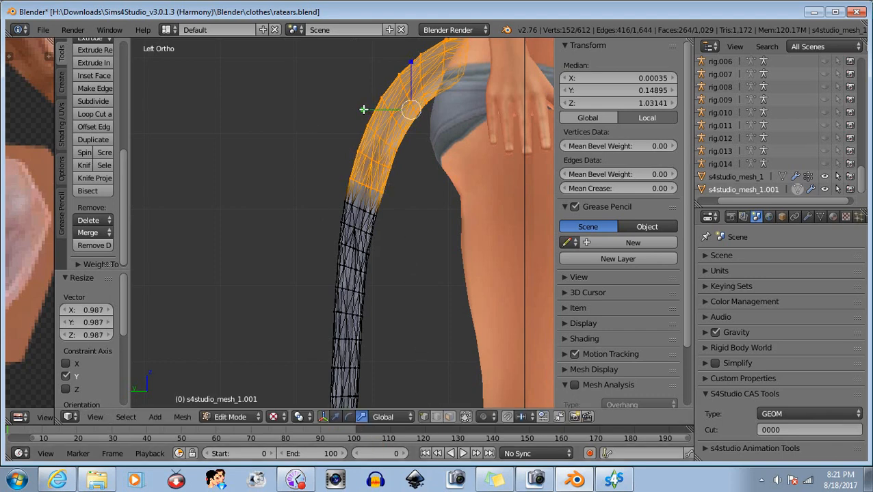
click(336, 416)
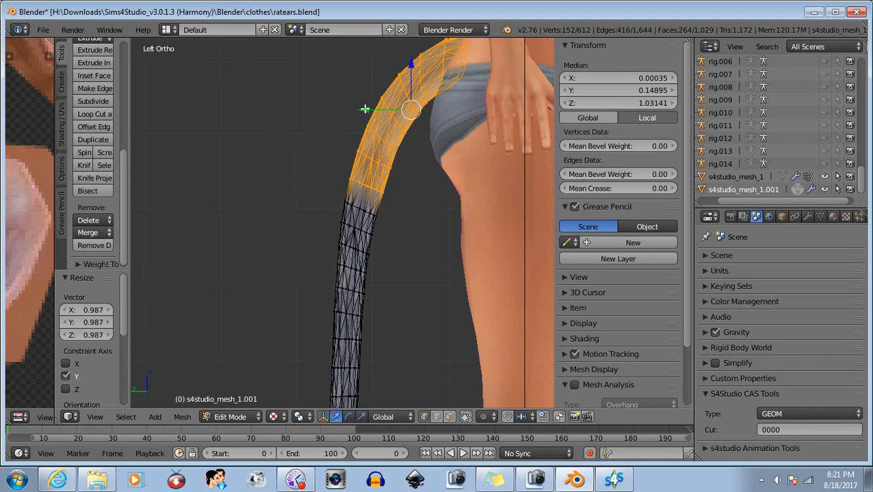
drag(365, 110, 362, 107)
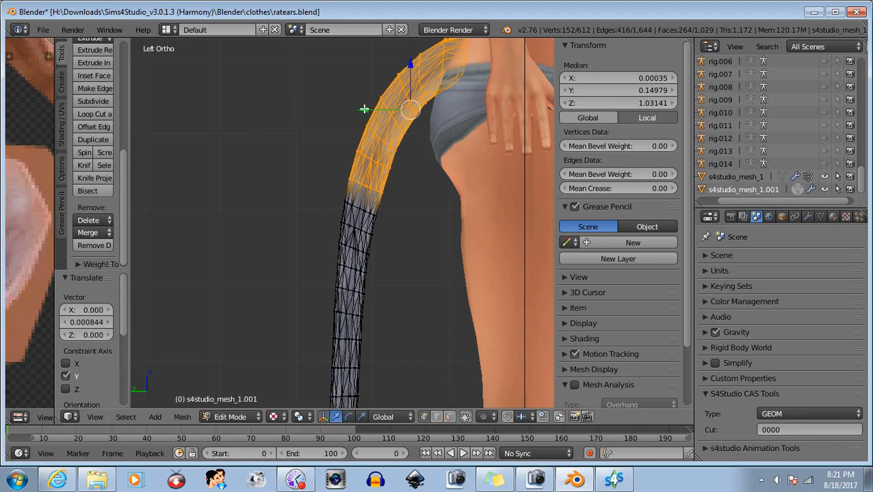
Step: Deselect the lowest selected tail ring, then scale the remaining selection by 0.987 along Y and move it 0.002 along Y
key(b)
drag(316, 174, 389, 249)
middle_drag(389, 250, 390, 251)
click(361, 416)
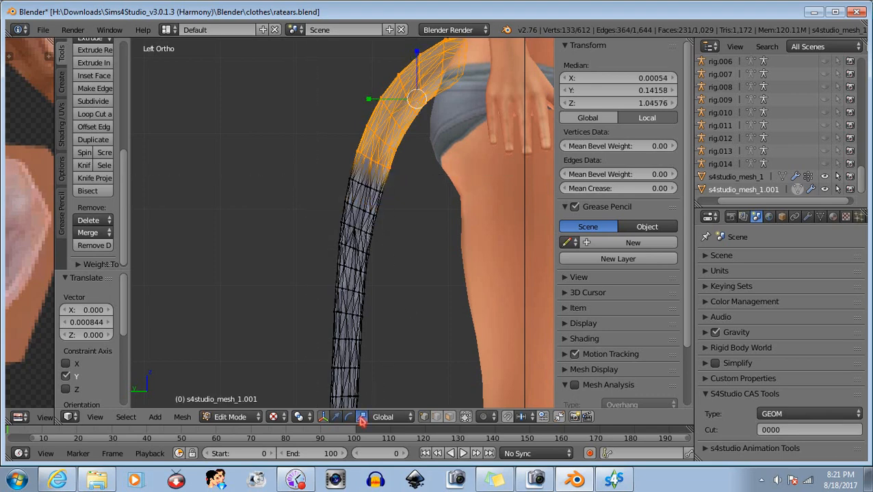
shift+middle_drag(368, 171, 366, 225)
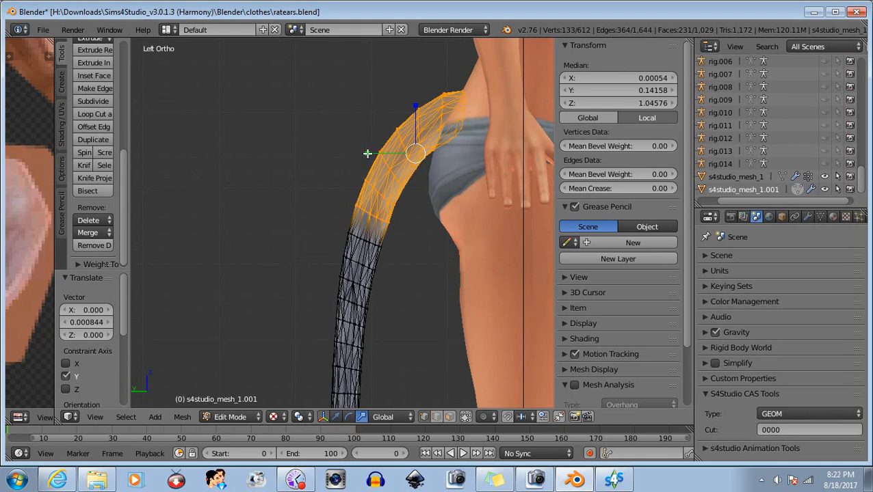
drag(368, 153, 367, 154)
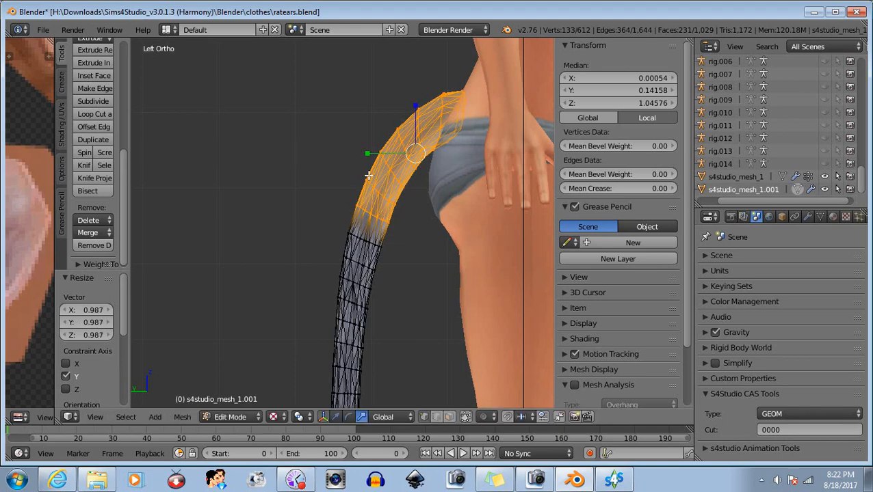
click(335, 417)
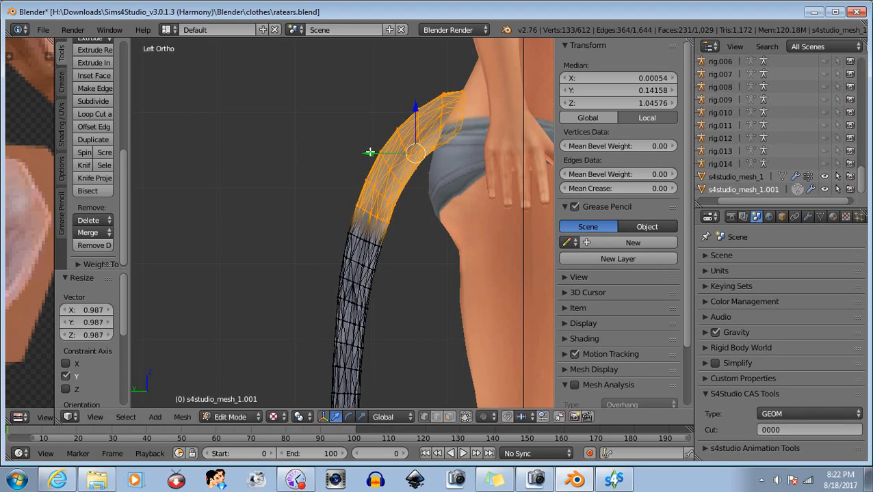
drag(369, 152, 367, 151)
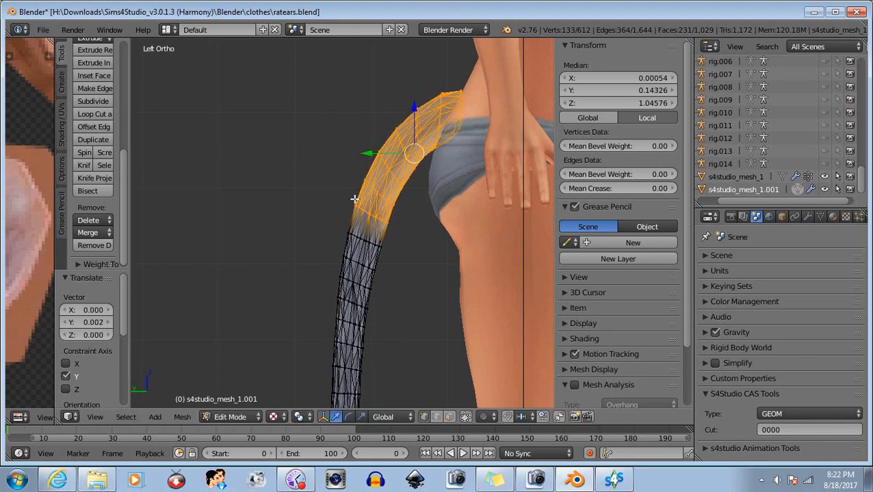
Step: Exclude one more ring from the lower end of the selection and move the remaining upper vertices -0.000844 along Y
key(v)
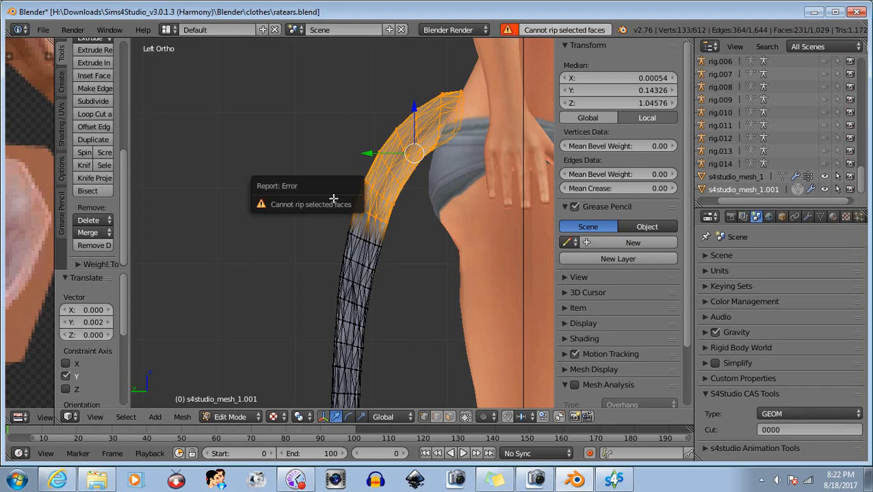
key(b)
middle_drag(334, 199, 366, 240)
key(b)
middle_drag(355, 209, 430, 301)
key(b)
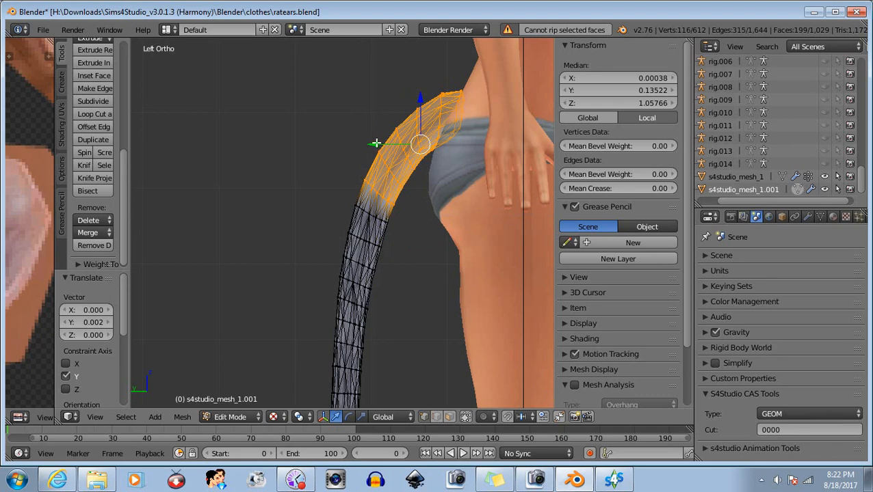
drag(376, 144, 377, 144)
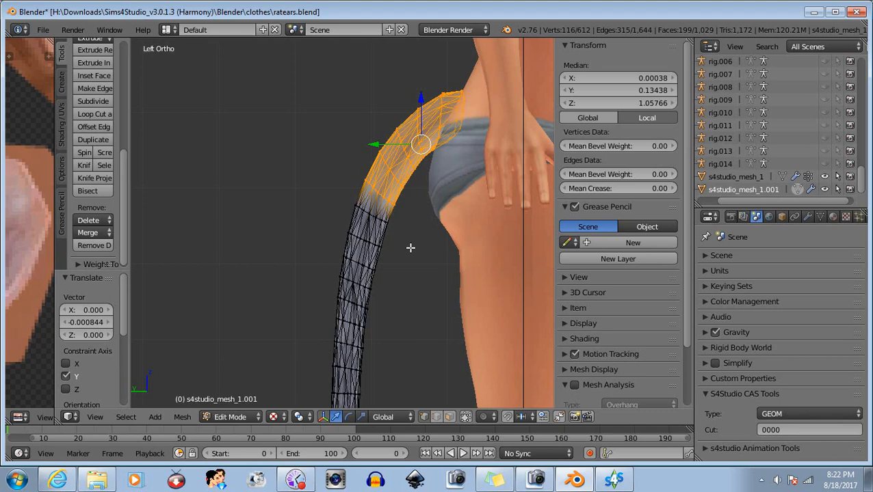
Step: Examine the tail's overall curve against the full body from the left side in Object Mode
click(231, 416)
click(228, 402)
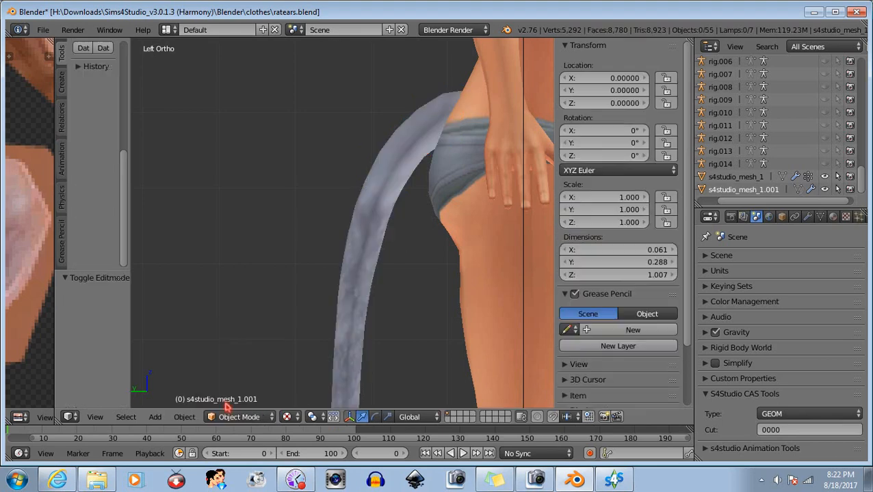
click(98, 416)
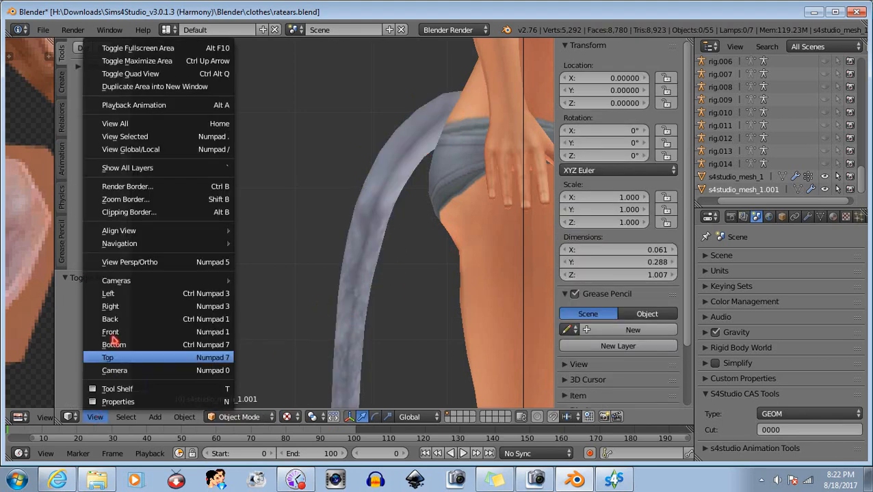
click(108, 293)
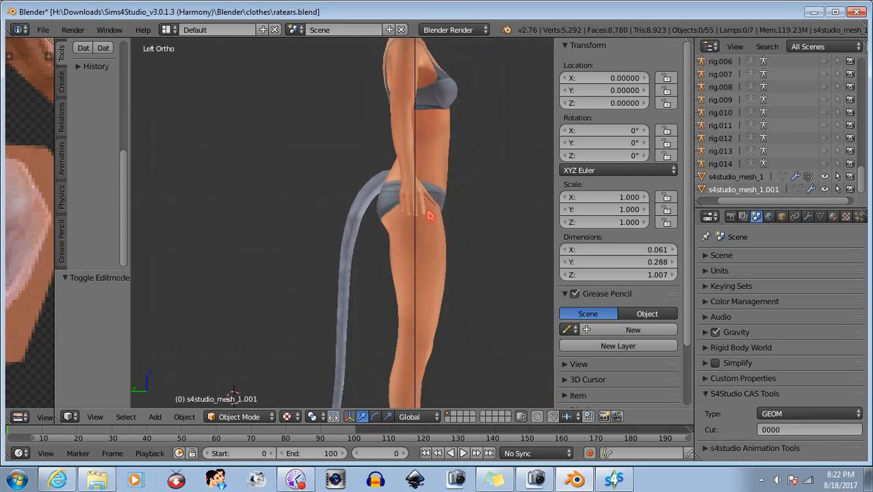
scroll(429, 216, down, 3)
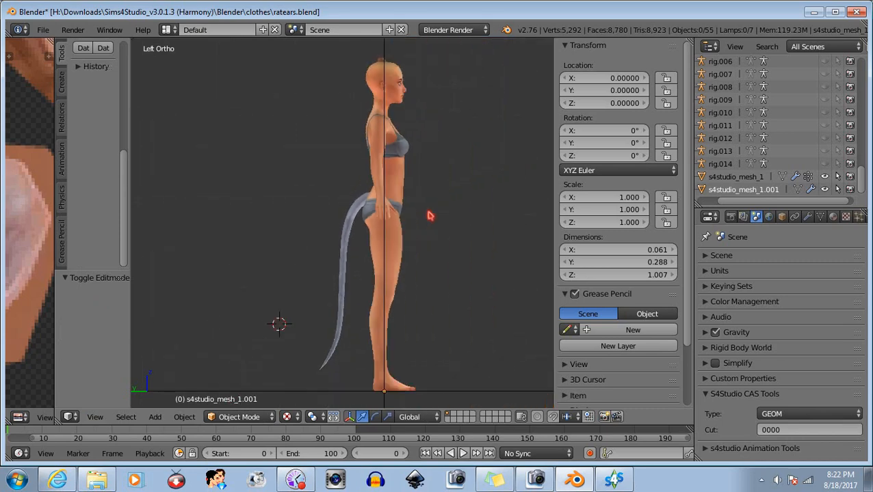
scroll(430, 216, up, 5)
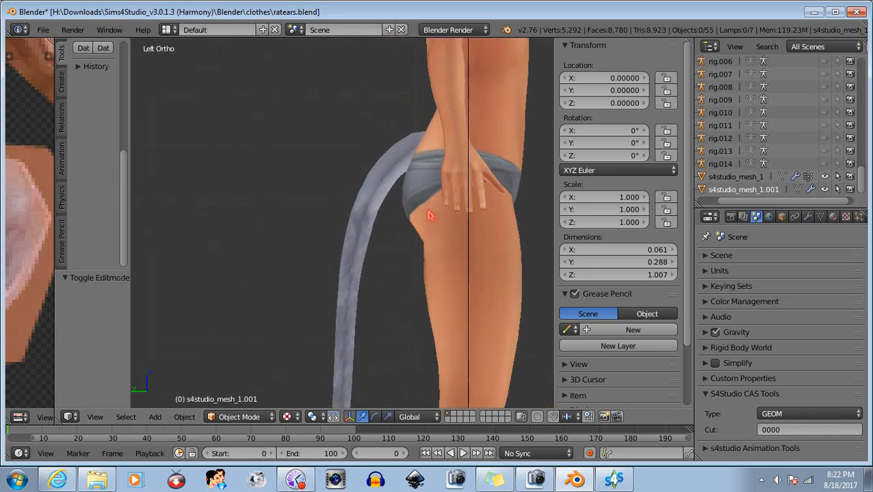
Step: Return to Edit Mode, select the whole tail mesh and move it -0.013 along Y towards the body
click(243, 419)
click(239, 388)
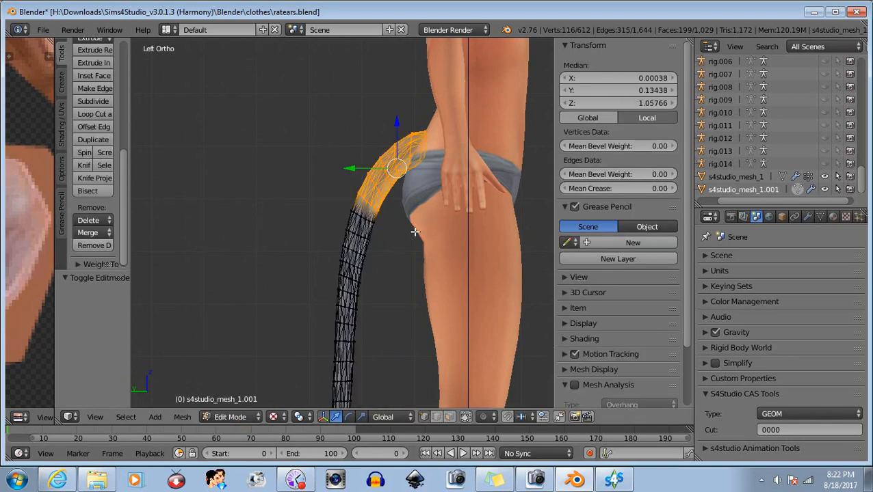
key(a)
scroll(413, 266, down, 1)
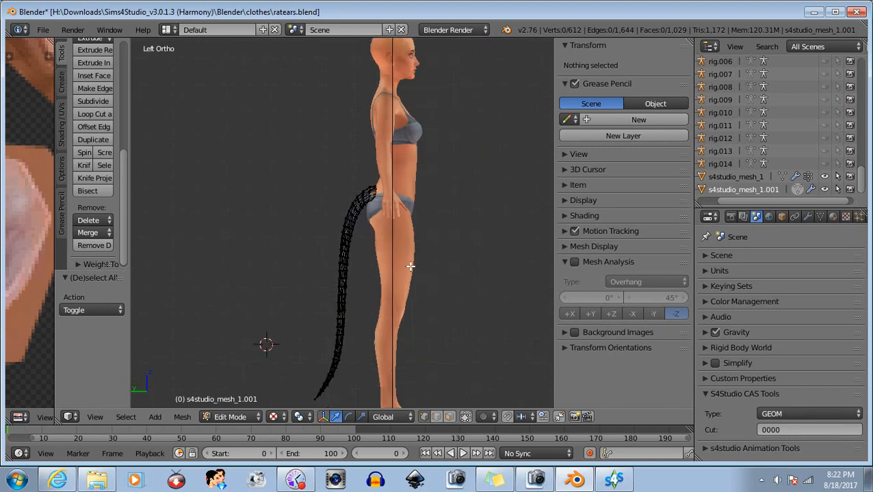
key(a)
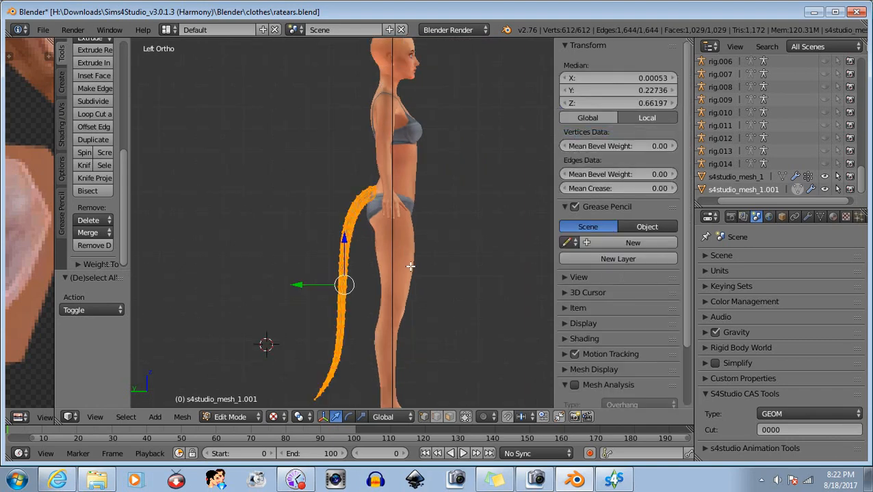
scroll(287, 268, up, 4)
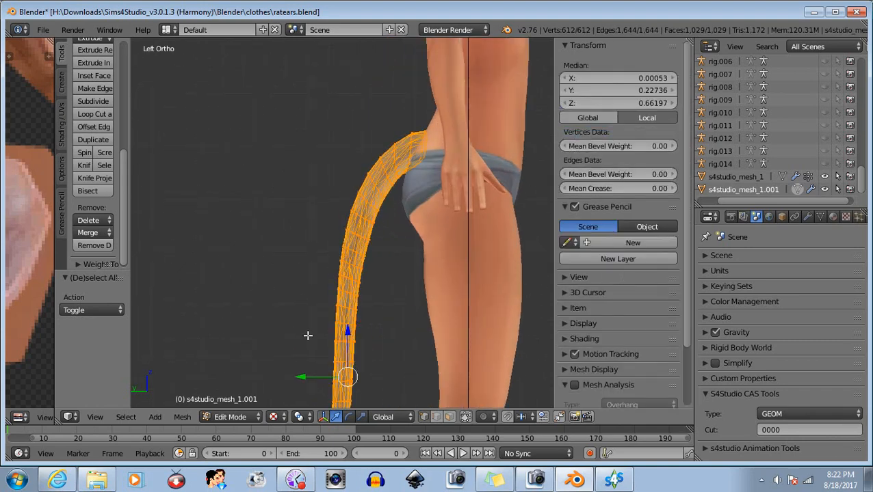
drag(299, 377, 305, 377)
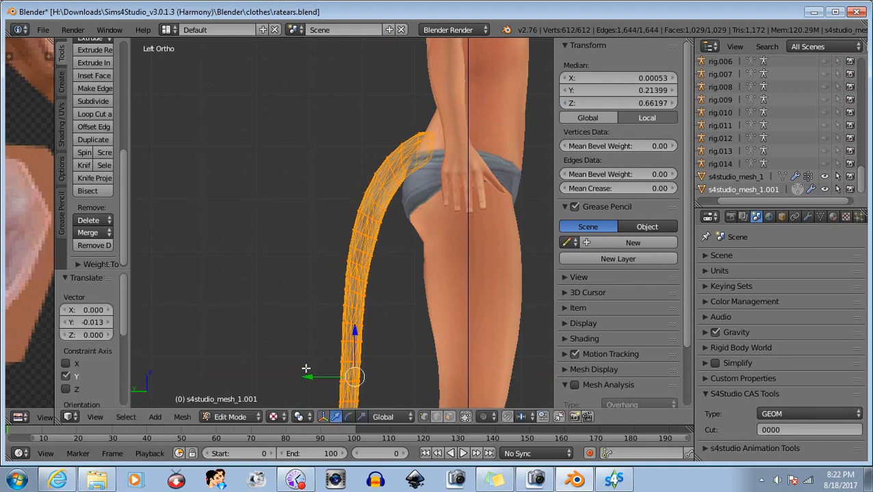
Step: Rotate the whole tail by -0.966° in the left view, then move it -0.002 along Y
click(349, 417)
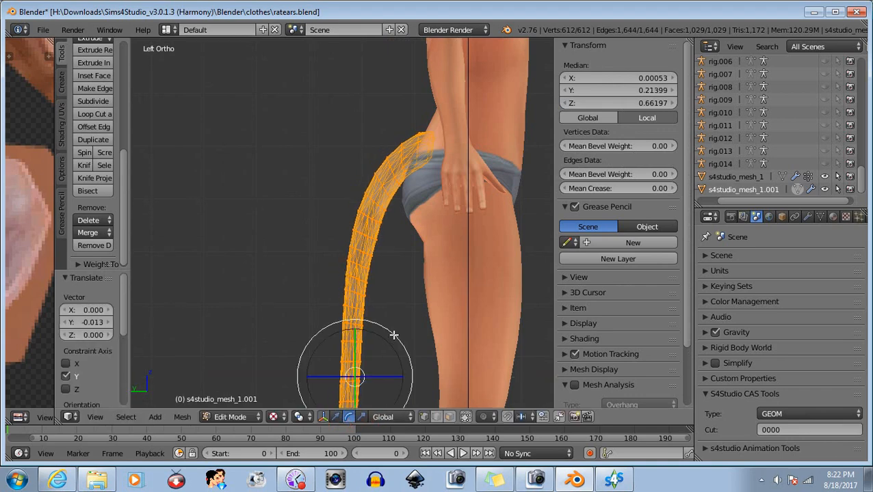
drag(394, 335, 393, 335)
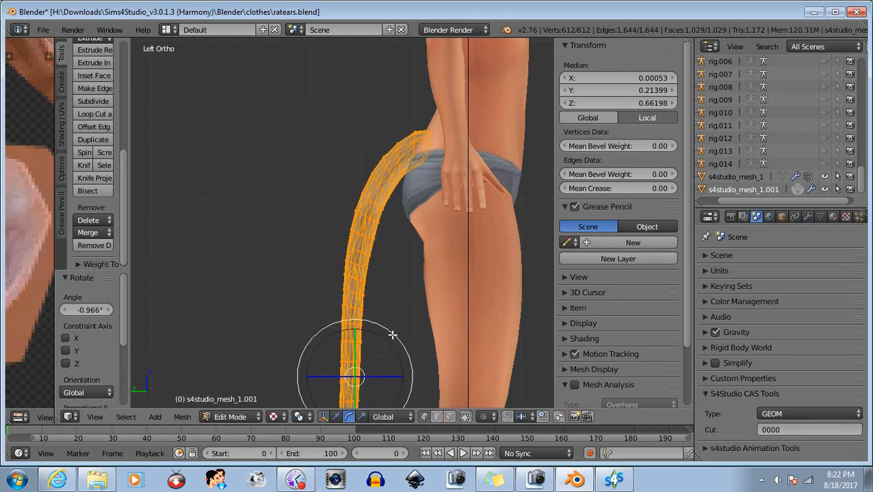
click(335, 417)
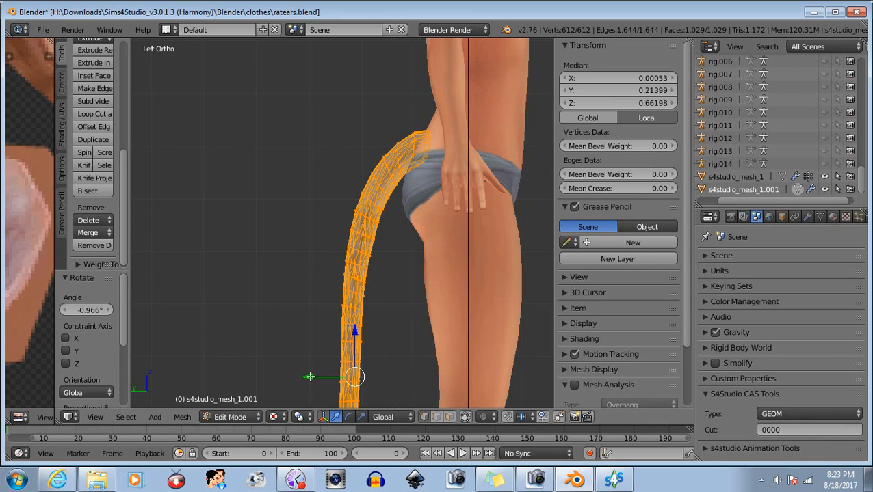
drag(310, 377, 310, 376)
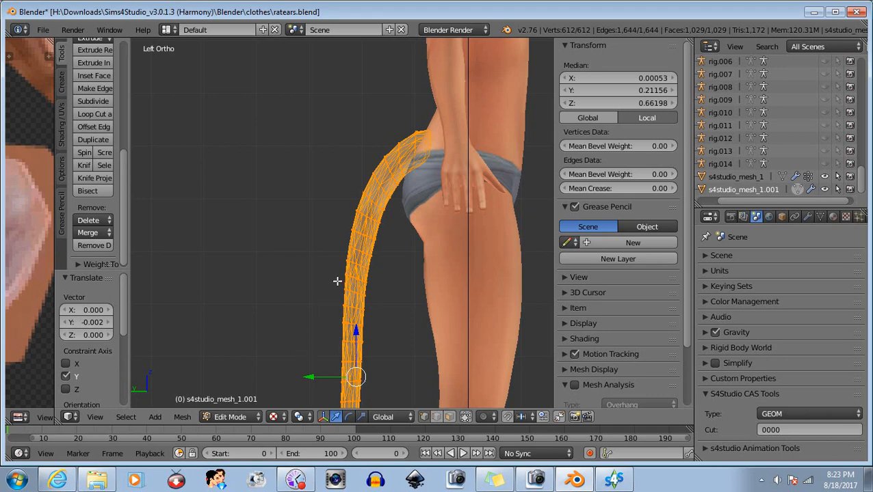
Step: Select only the end rings where the tail meets the lower back and move them -0.006 along Z
key(a)
scroll(370, 144, up, 4)
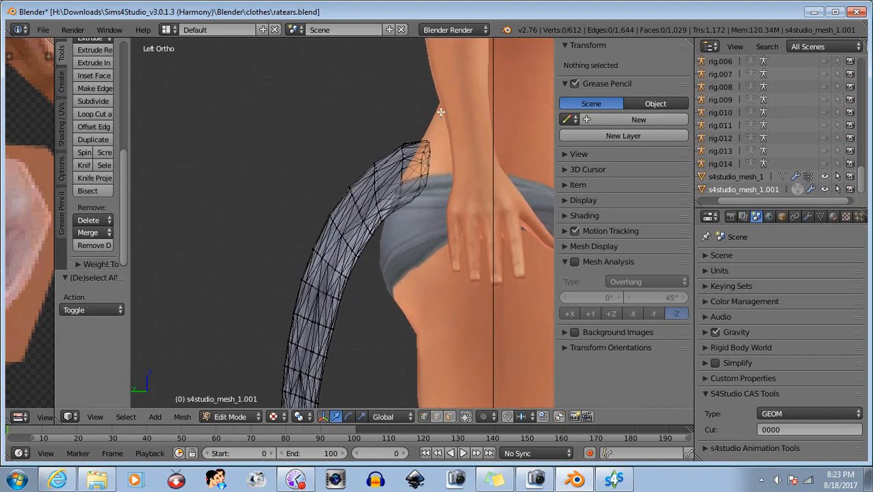
scroll(441, 111, up, 1)
key(b)
drag(471, 98, 400, 217)
key(g)
key(z)
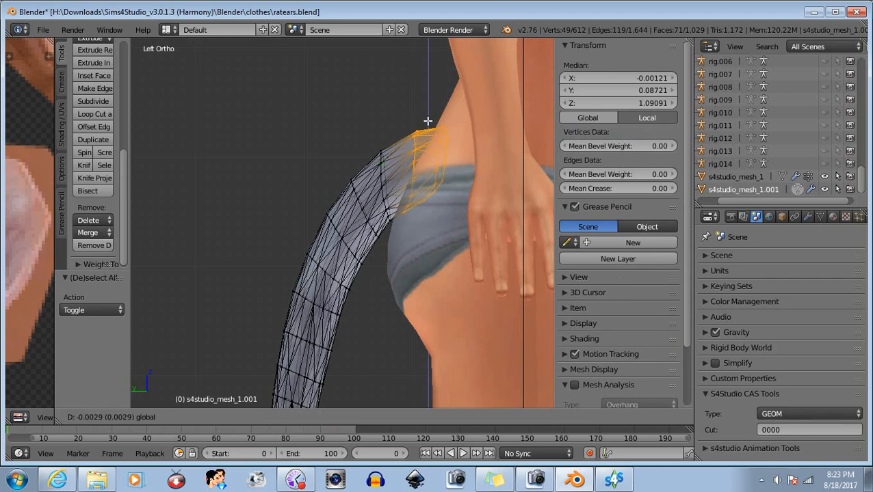
click(426, 124)
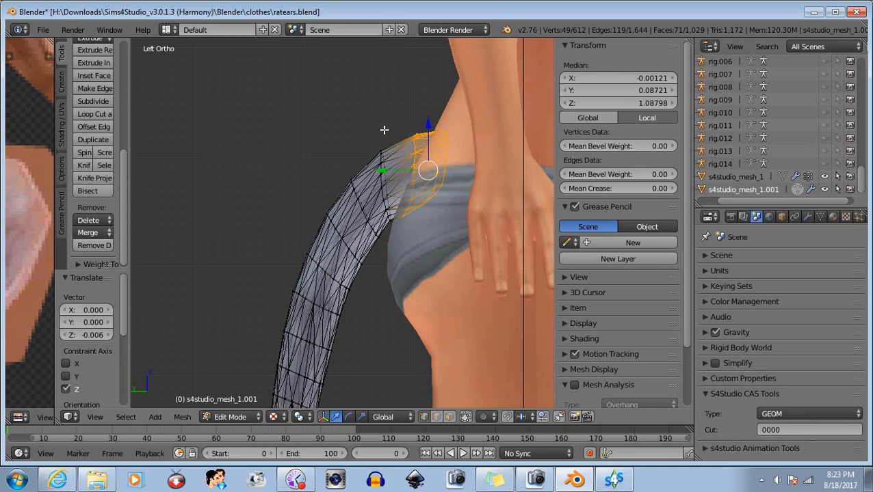
Step: Reduce the selection to the topmost vertices at the tail's attachment end and move them 0.003 along Z
key(b)
mouse_move(386, 131)
middle_down()
mouse_move(410, 160)
mouse_move(440, 267)
middle_up()
key(b)
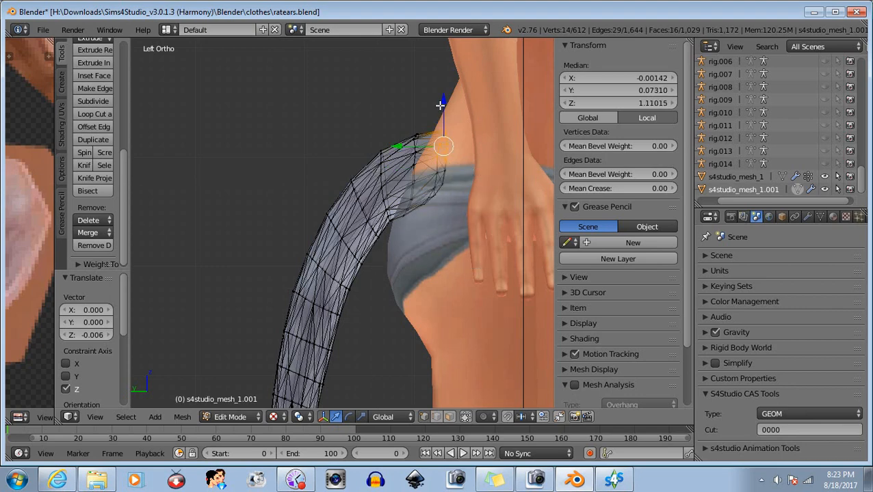
drag(442, 101, 437, 99)
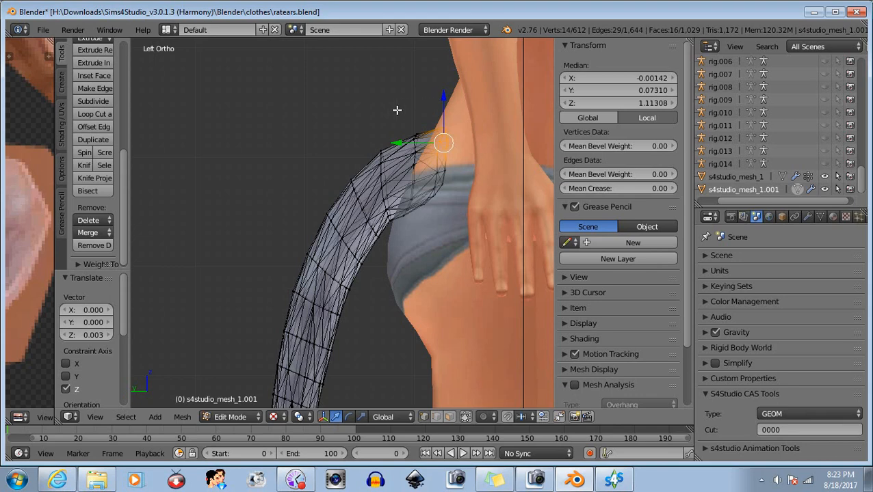
Step: Add the remaining vertices of the attachment end to the selection and move the whole end 0.001 along Z
key(b)
drag(408, 117, 453, 253)
key(b)
drag(398, 182, 437, 235)
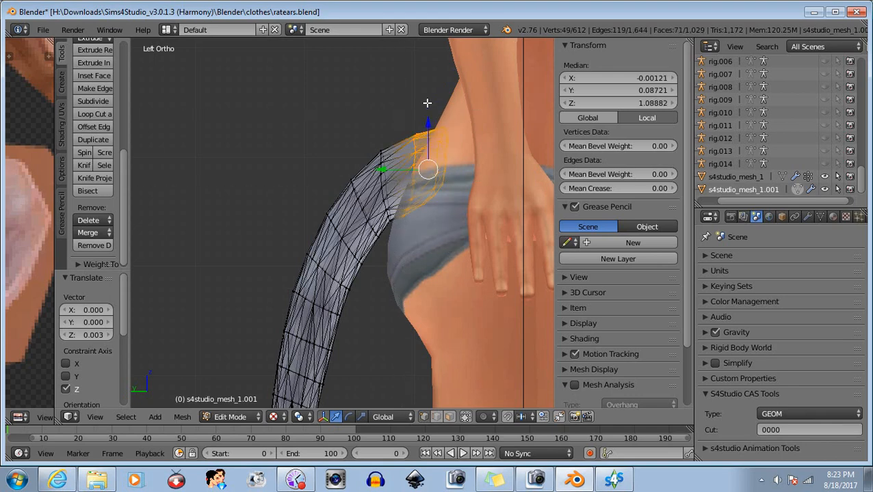
drag(428, 122, 425, 121)
Step: Select only the lower-edge vertices of the attachment end and move them -0.004 along Y and 0.006 along Z
key(b)
middle_drag(335, 107, 494, 254)
key(b)
drag(395, 193, 444, 247)
key(b)
drag(422, 184, 477, 214)
key(b)
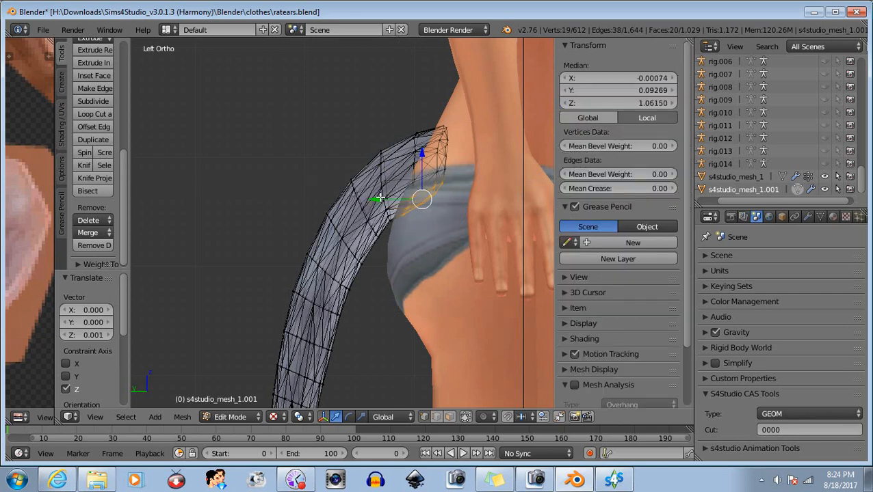
drag(378, 199, 376, 199)
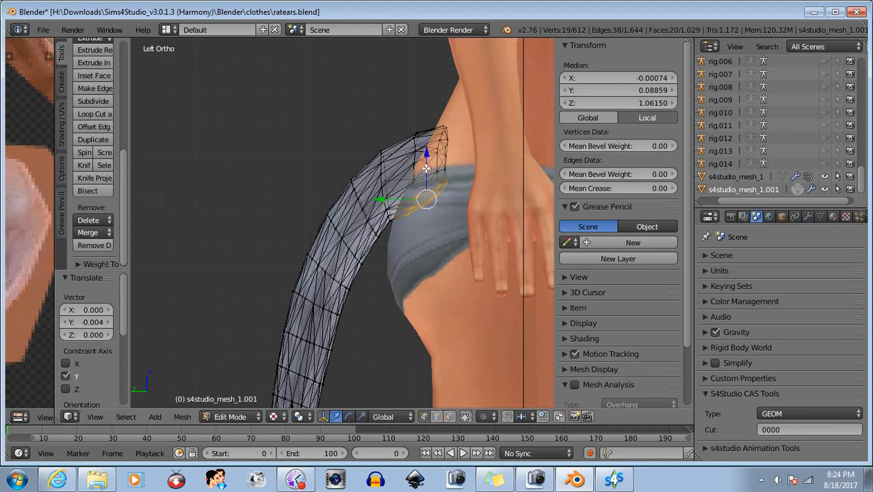
drag(424, 164, 417, 156)
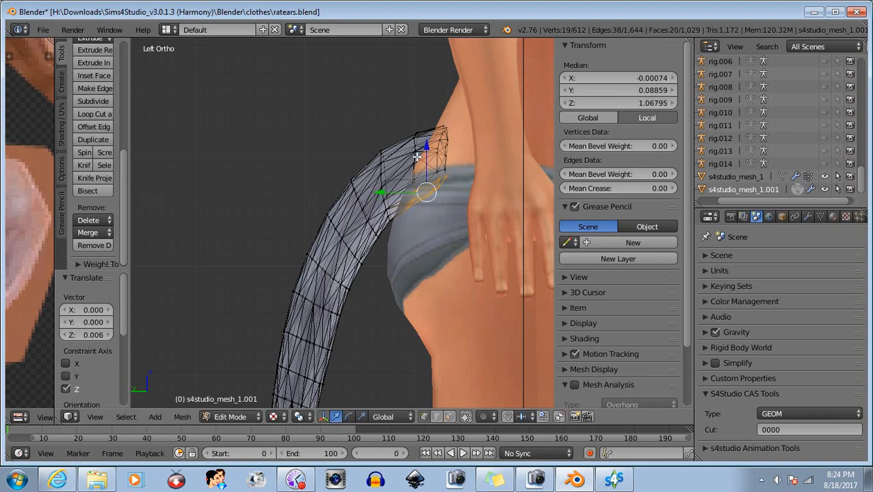
Step: Select only the upper vertices of the attachment end, move them 0.001 along Z, and deselect them
key(a)
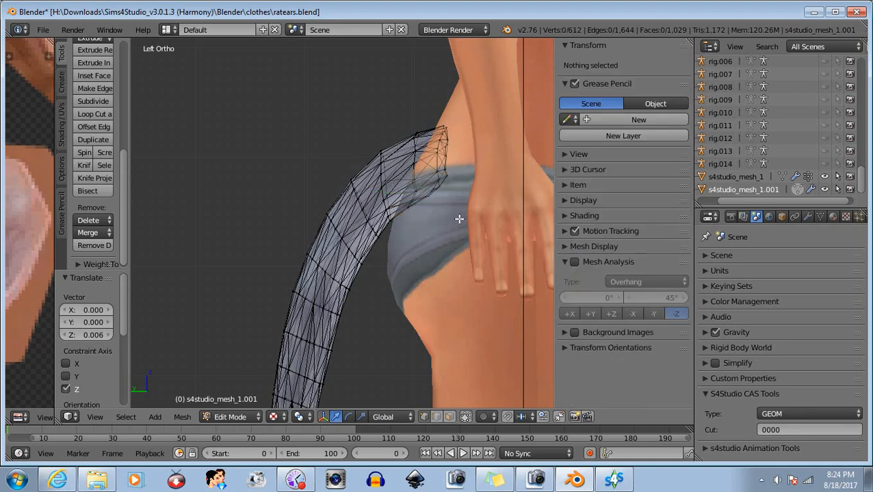
key(b)
drag(403, 117, 472, 167)
drag(433, 98, 432, 94)
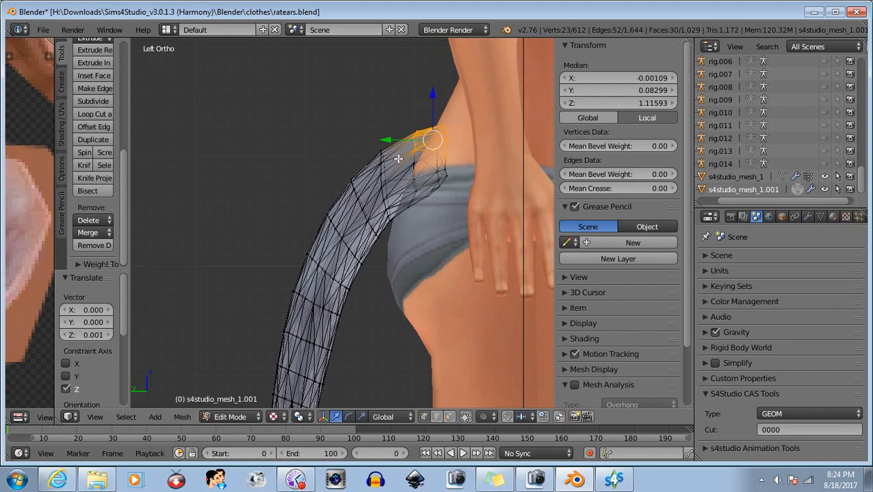
key(b)
middle_drag(342, 94, 449, 197)
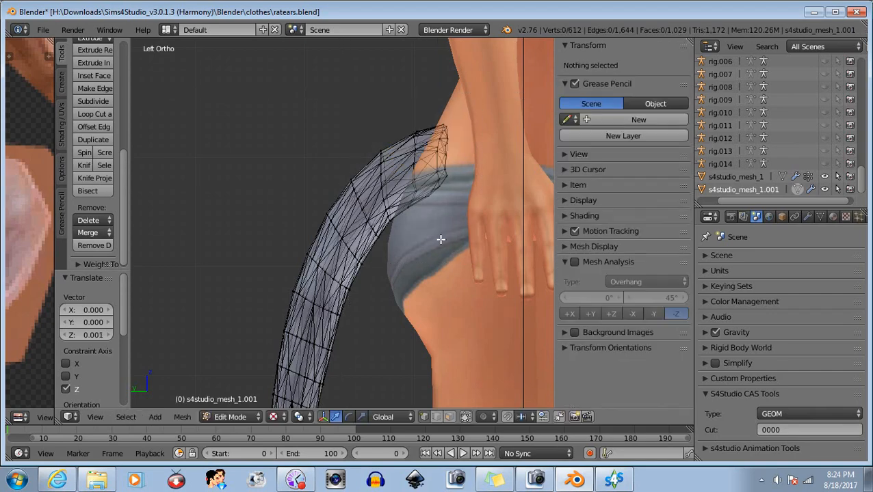
middle_drag(441, 239, 470, 255)
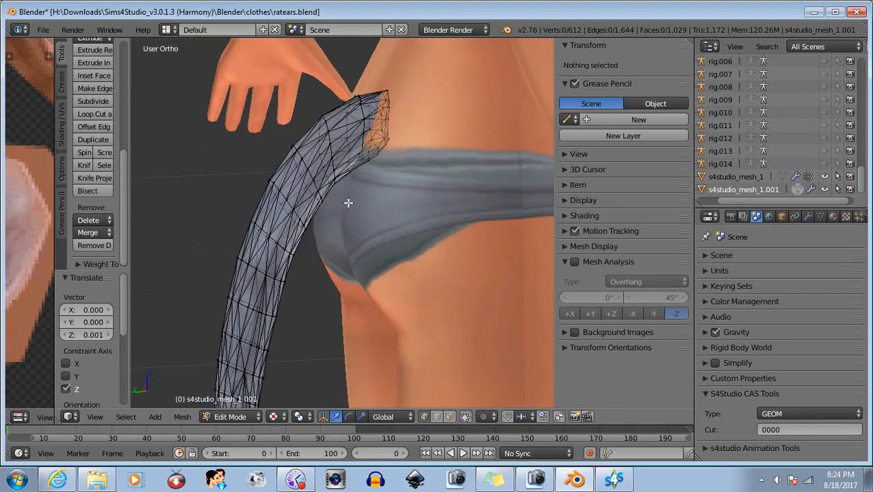
Step: Move the upper vertex on the tail end's -X side -0.003 along X, -0.000915 along Y and -0.004 along Z, and deselect it
scroll(348, 203, up, 3)
scroll(274, 171, up, 2)
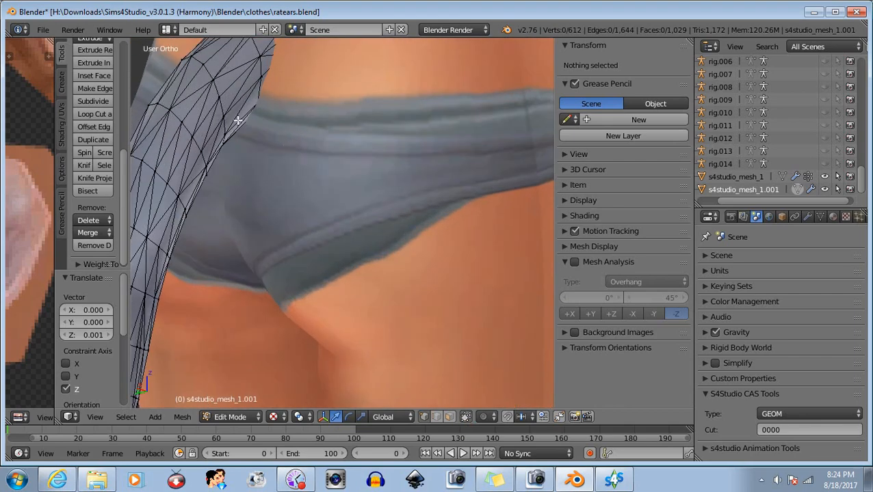
shift+middle_drag(238, 120, 403, 289)
shift+middle_drag(198, 261, 464, 342)
scroll(442, 228, up, 4)
middle_drag(436, 264, 476, 211)
shift+middle_drag(350, 355, 345, 175)
scroll(384, 183, up, 4)
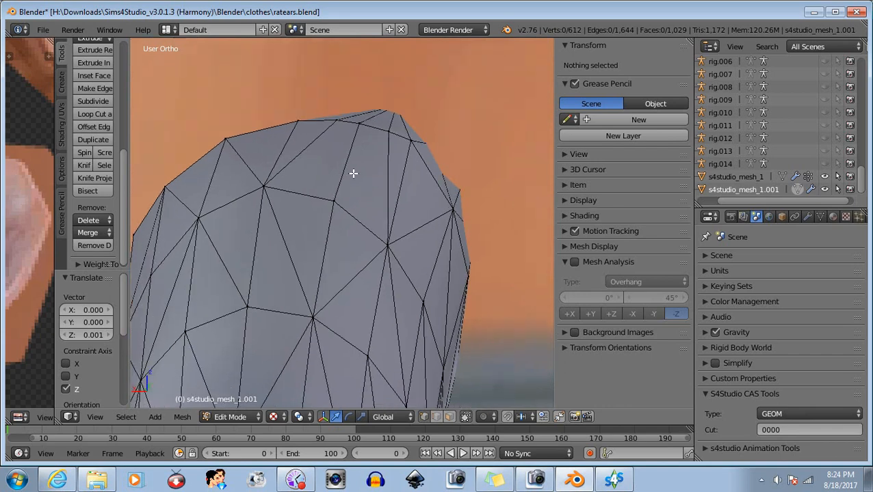
right_click(413, 142)
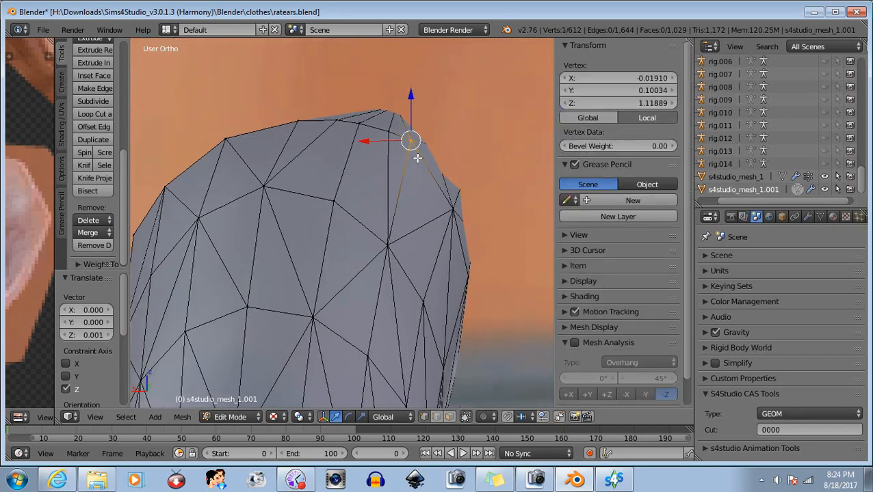
key(g)
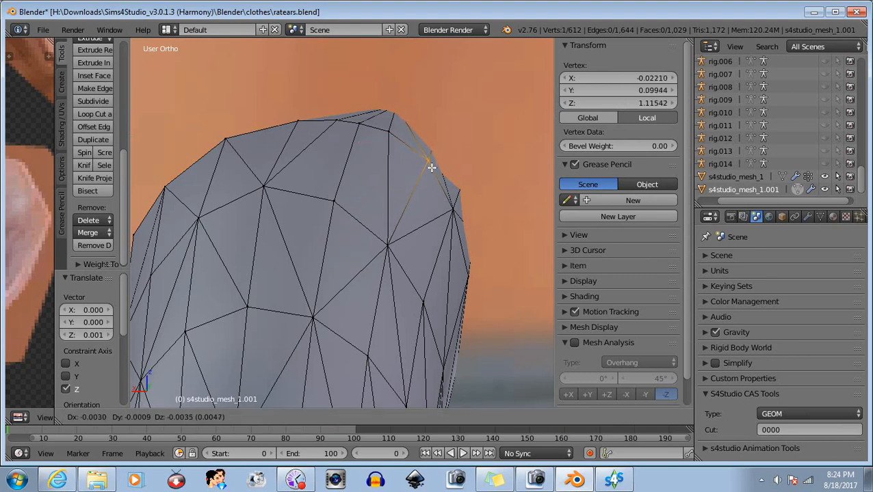
click(429, 166)
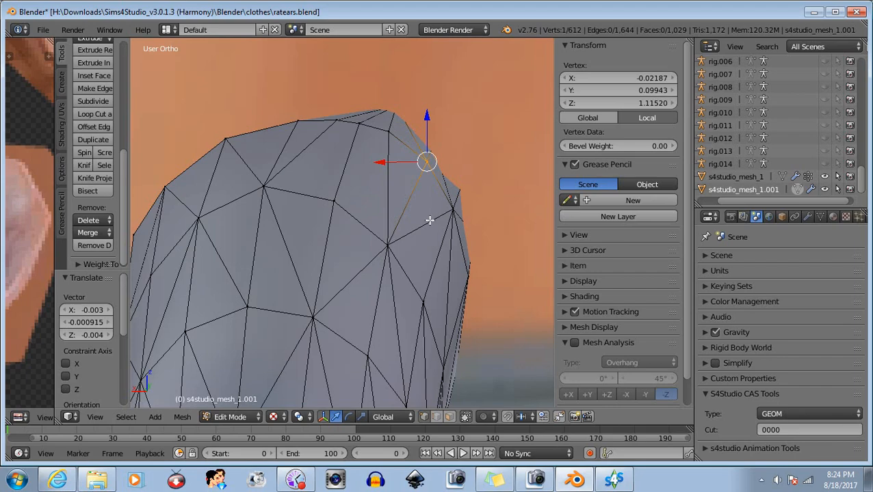
key(a)
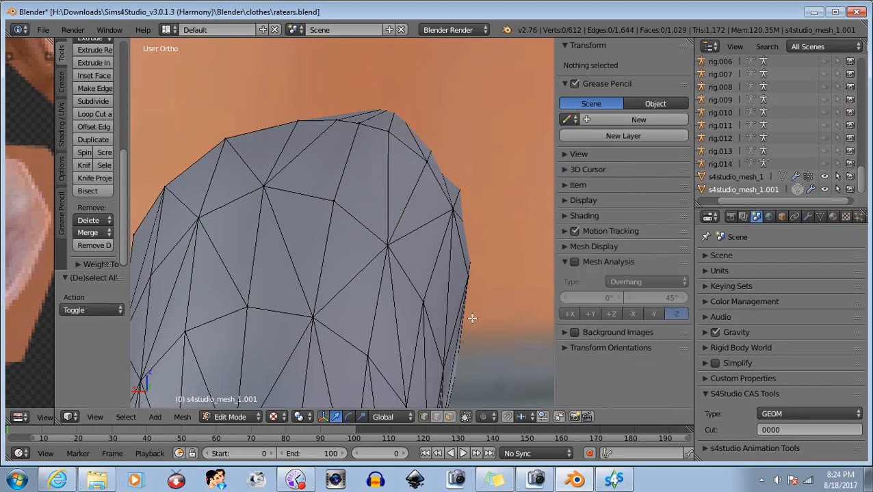
Step: Select the whole tail below its attachment end, down to the tip, and hide it
scroll(384, 283, down, 6)
middle_drag(375, 284, 239, 291)
middle_drag(487, 320, 474, 324)
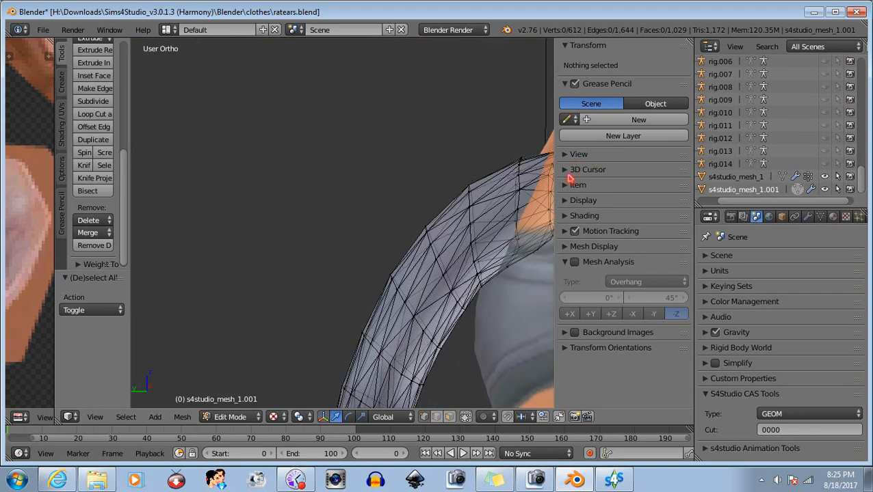
key(b)
drag(401, 152, 483, 370)
scroll(386, 295, down, 3)
scroll(387, 295, down, 1)
key(b)
drag(311, 221, 370, 376)
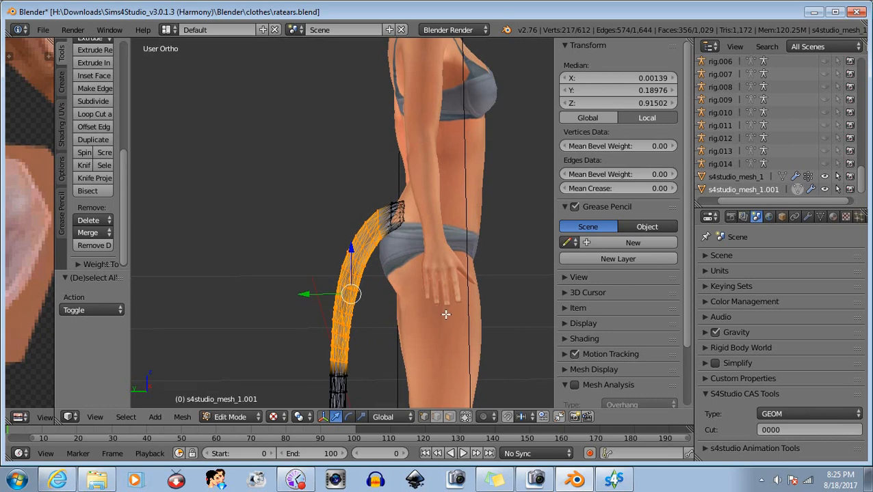
shift+middle_drag(446, 313, 467, 125)
scroll(408, 267, down, 2)
shift+middle_drag(398, 288, 397, 265)
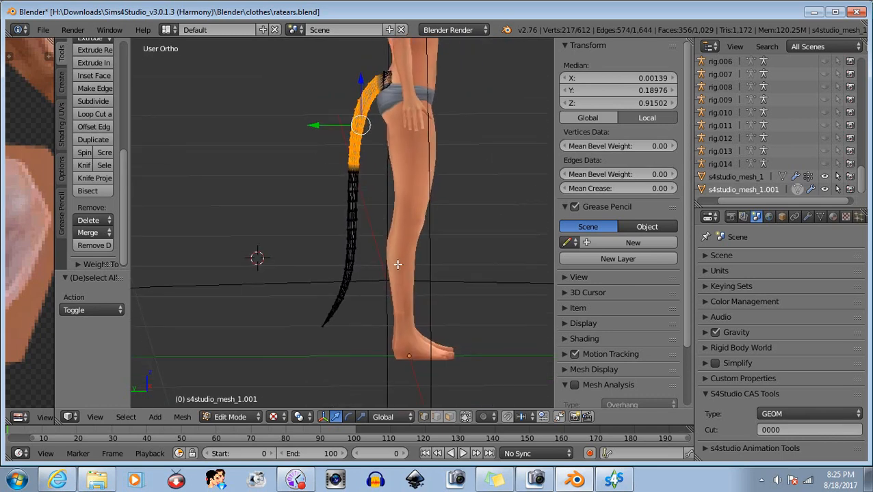
key(b)
drag(251, 147, 379, 396)
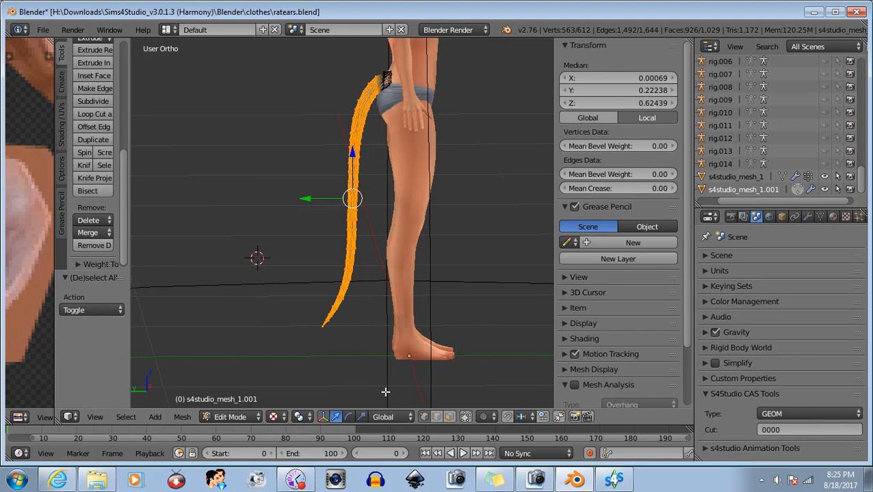
key(h)
Step: Select the central column of cap vertices inside the attachment end's opening, from the upper rim toward the lower edge
scroll(421, 172, up, 4)
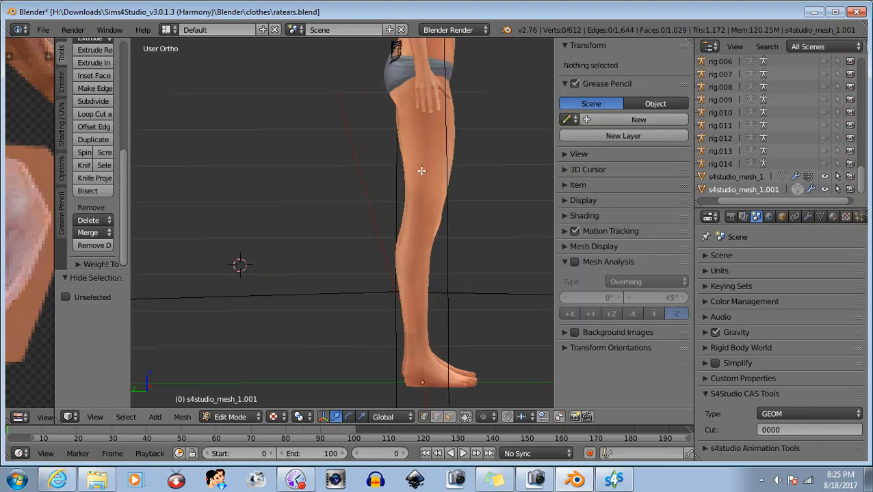
shift+middle_drag(372, 167, 374, 405)
middle_drag(380, 198, 261, 166)
scroll(376, 207, up, 5)
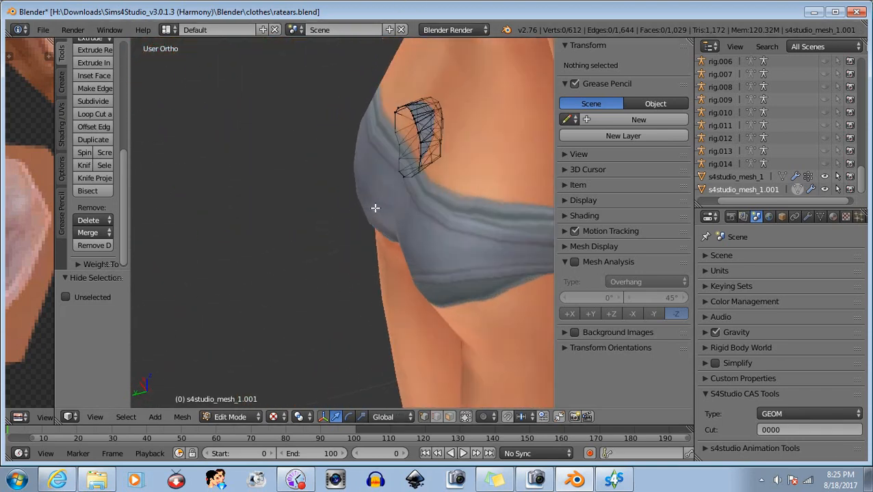
middle_drag(370, 207, 434, 164)
scroll(354, 213, up, 3)
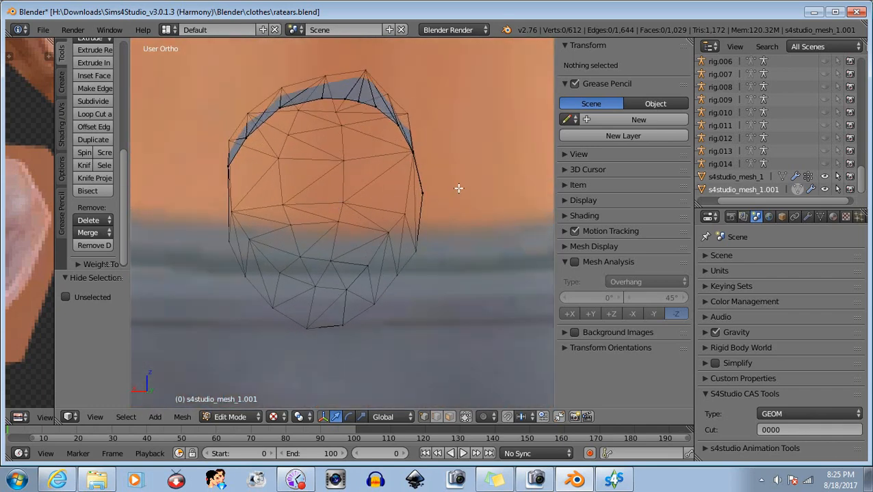
middle_drag(458, 188, 503, 204)
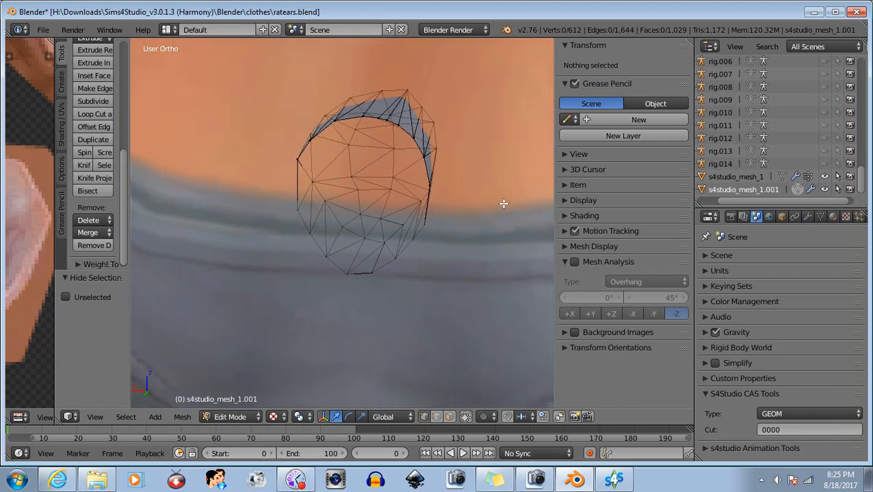
middle_drag(403, 171, 397, 154)
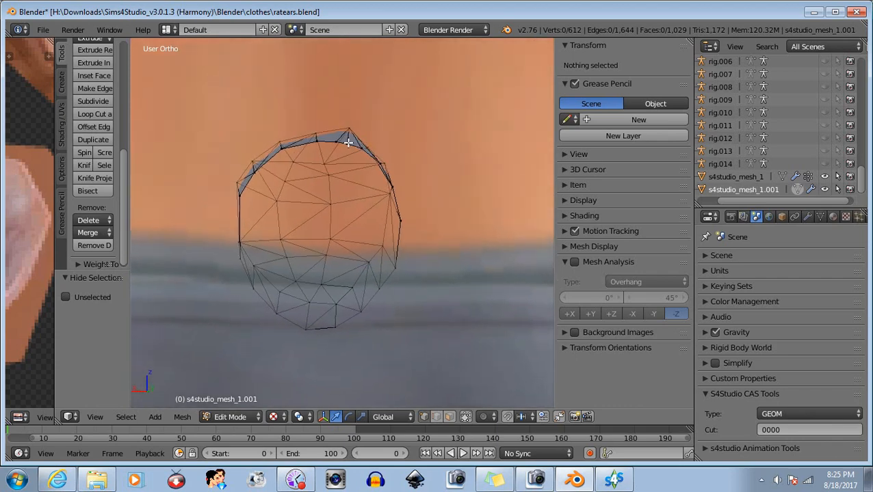
key(b)
key(Escape)
mouse_move(337, 188)
middle_down()
mouse_move(335, 207)
mouse_move(337, 189)
mouse_move(323, 186)
middle_up()
key(b)
drag(298, 166, 350, 232)
key(b)
drag(276, 196, 321, 256)
key(b)
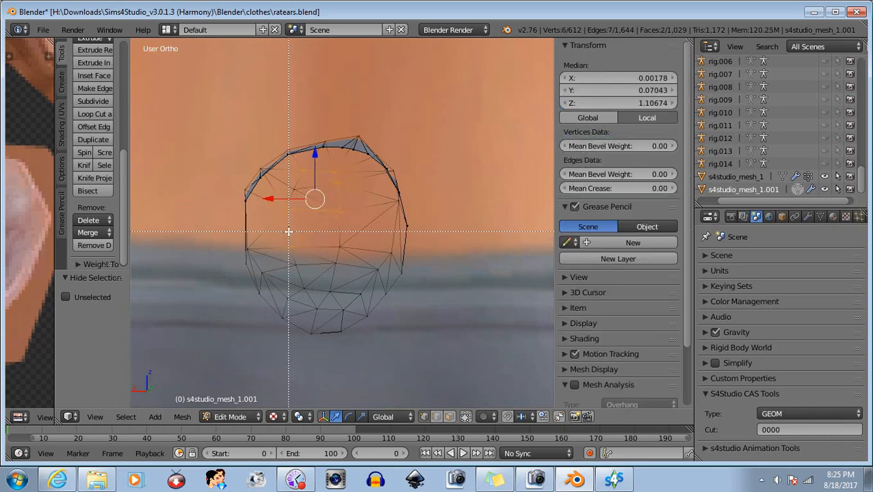
drag(286, 230, 346, 269)
middle_drag(347, 246, 343, 268)
key(b)
drag(308, 230, 351, 254)
key(b)
drag(314, 128, 300, 153)
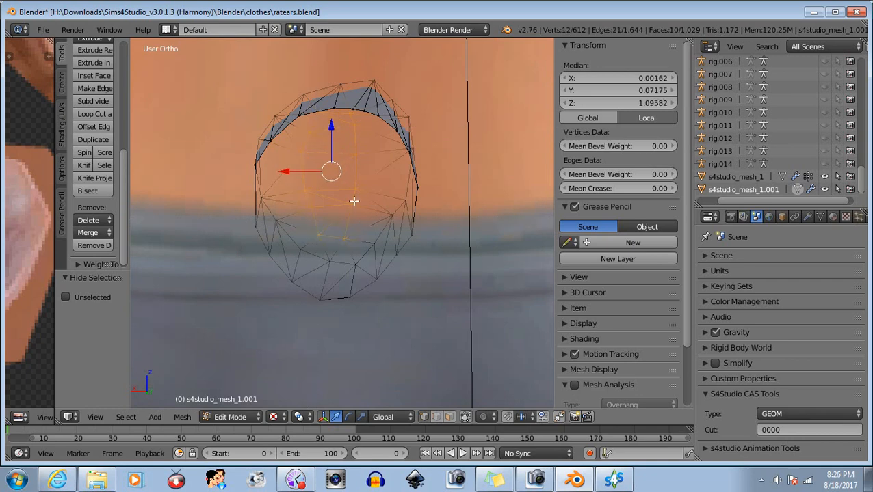
Step: Move the selected cap vertices -0.013 along Y into the body and slightly up along Z, and hide them
middle_drag(352, 200, 348, 223)
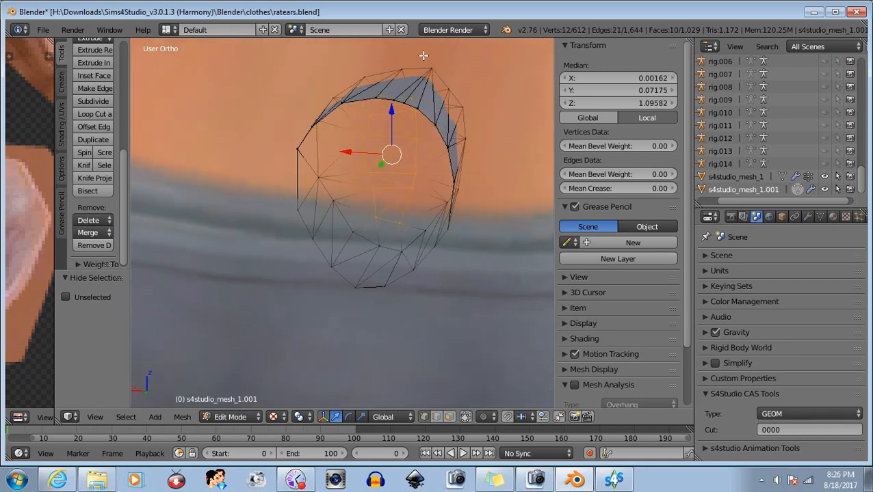
middle_drag(376, 179, 312, 207)
middle_drag(443, 230, 407, 232)
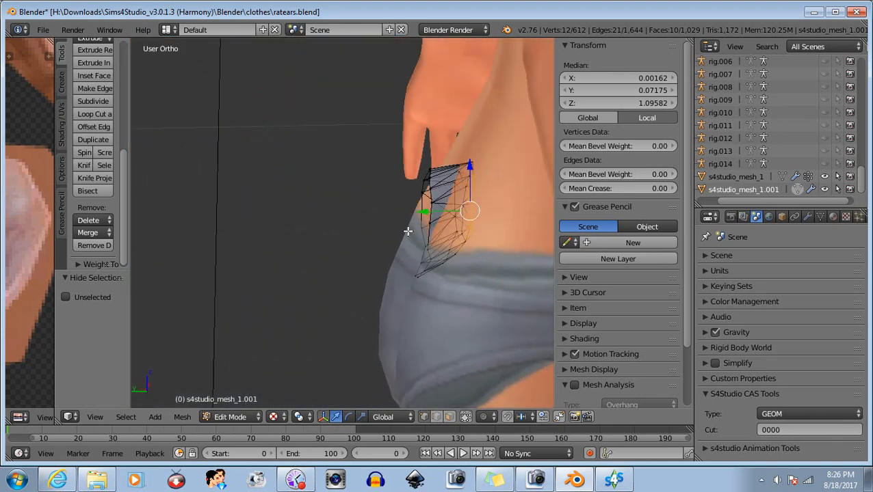
drag(422, 213, 446, 212)
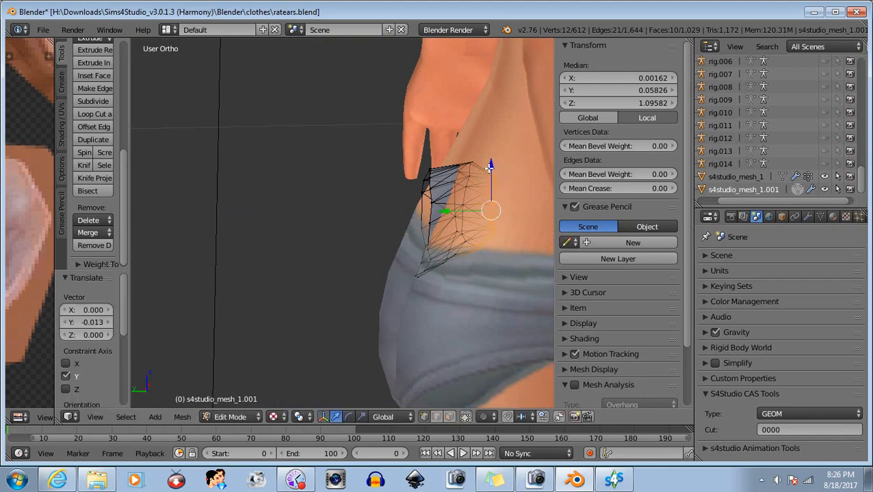
drag(489, 167, 491, 156)
middle_drag(409, 275, 539, 287)
key(h)
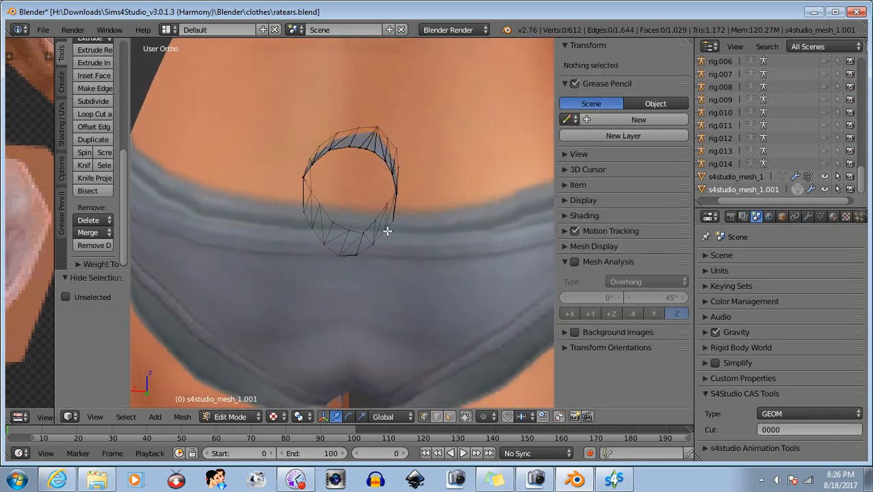
Step: Move the middle top vertex of the attachment end's outer rim 0.003 along Z and deselect it
middle_drag(387, 231, 407, 195)
scroll(336, 214, up, 3)
middle_drag(311, 202, 388, 249)
scroll(389, 169, up, 3)
shift+middle_drag(387, 141, 424, 268)
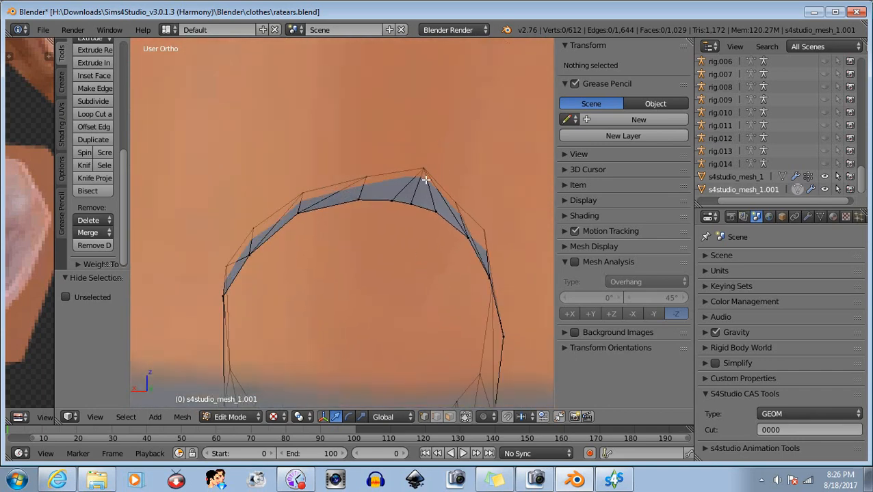
right_click(368, 177)
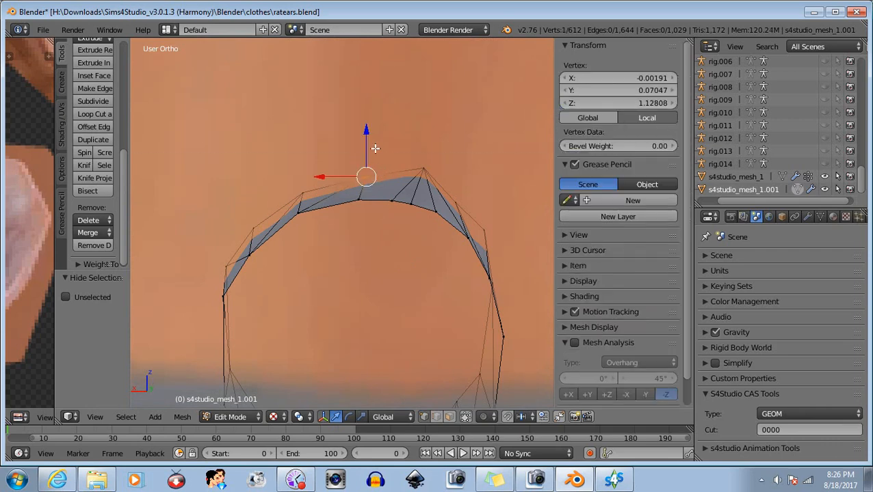
drag(366, 130, 355, 119)
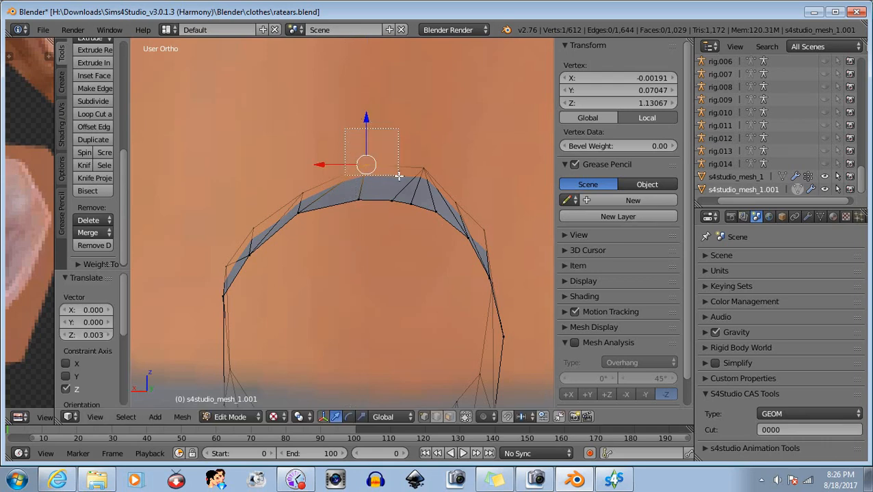
key(a)
Step: Switch to the back view, select only the two topmost outer-rim vertices and move them 0.003 along X
key(b)
drag(307, 195, 307, 196)
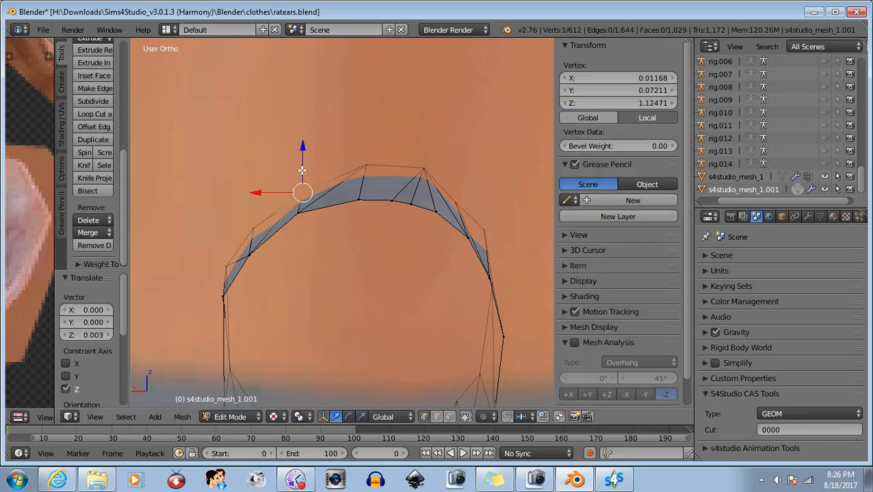
click(95, 417)
click(102, 330)
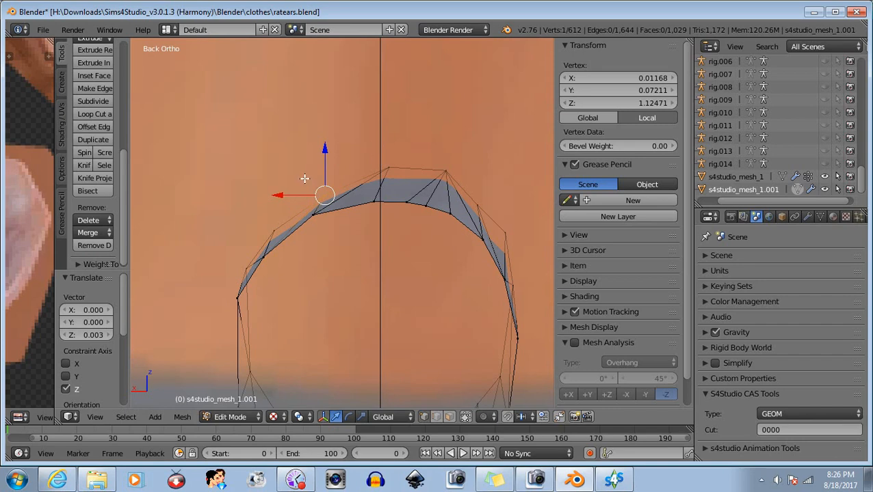
key(a)
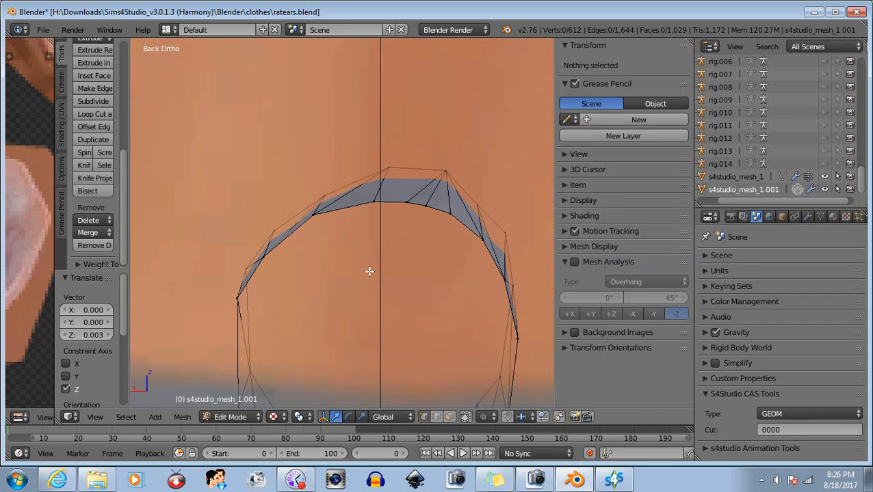
key(b)
drag(363, 158, 451, 189)
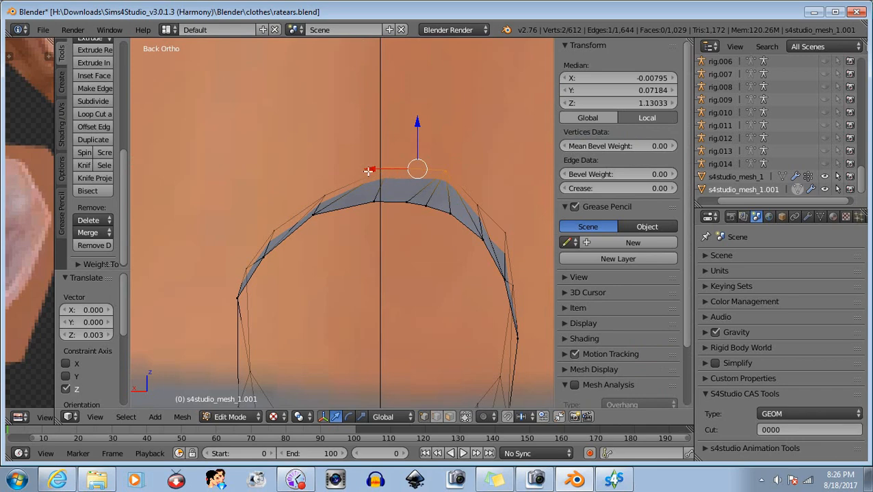
key(g)
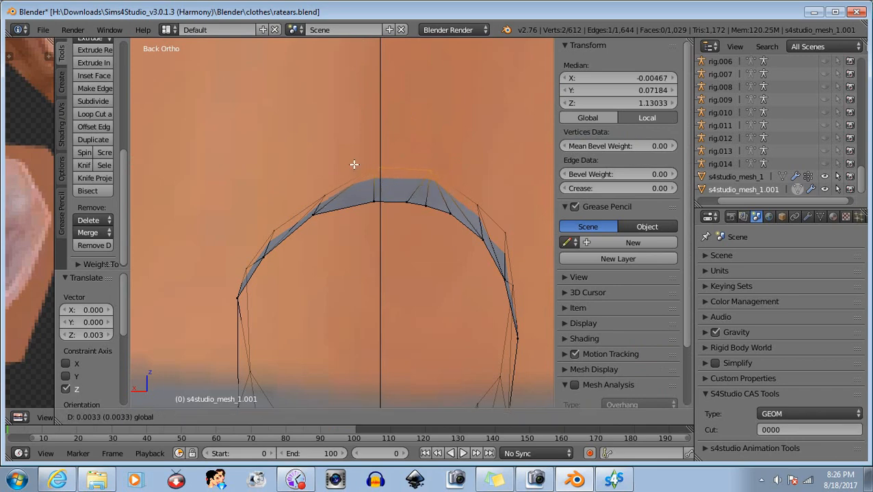
drag(353, 164, 354, 164)
Step: Move the outer-rim vertex beside the top pair on the +X side about 0.004 along X and 0.000954 along Z, and deselect it
key(b)
middle_drag(341, 132, 460, 206)
key(b)
drag(308, 185, 328, 197)
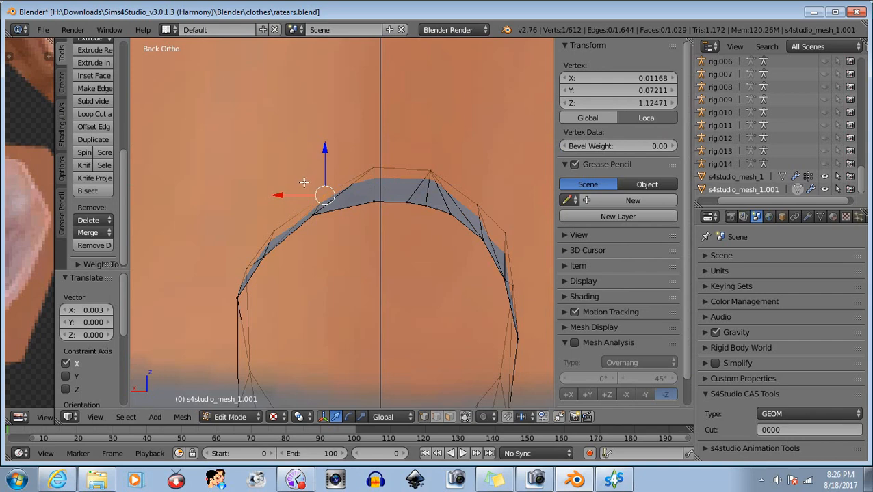
key(g)
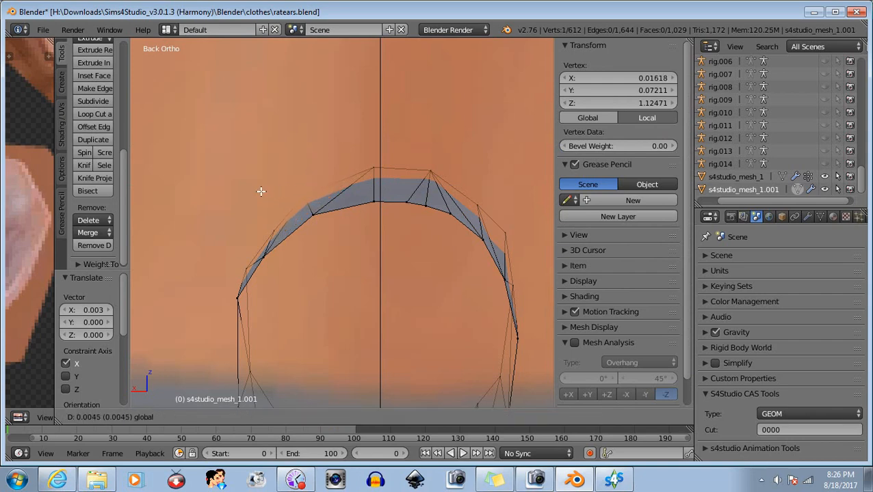
click(261, 192)
key(g)
click(296, 158)
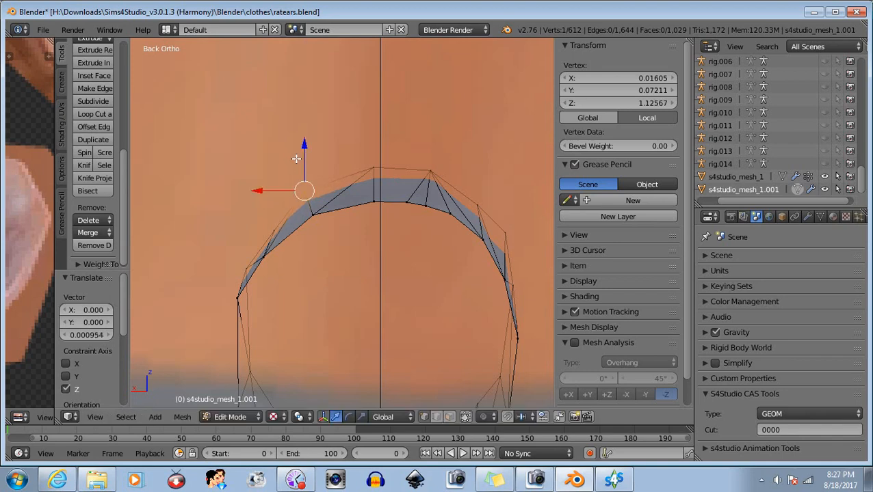
key(a)
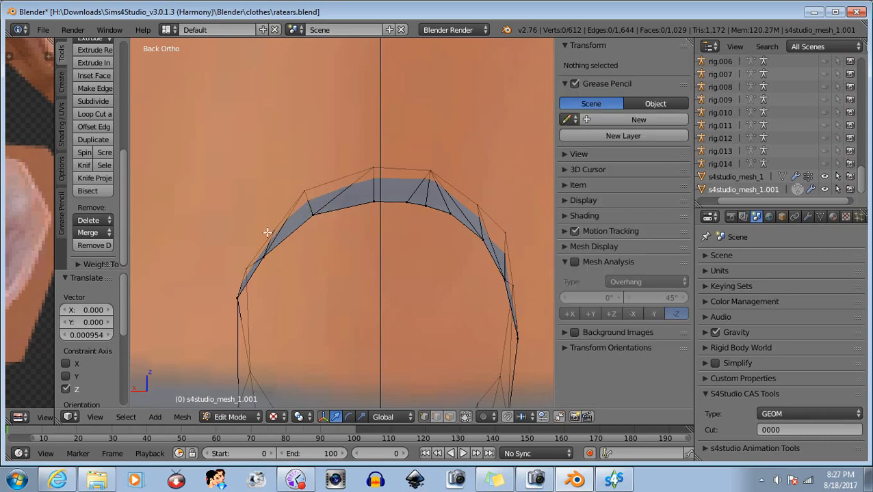
Step: Move the second outer-rim vertex from the top on the +X side about 0.002 along X and Z, then -0.000681 along X
right_click(271, 234)
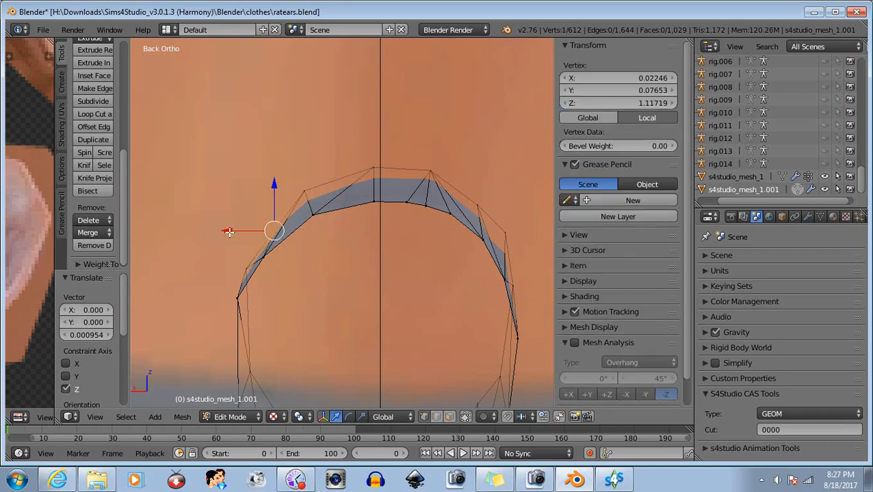
drag(229, 233, 218, 230)
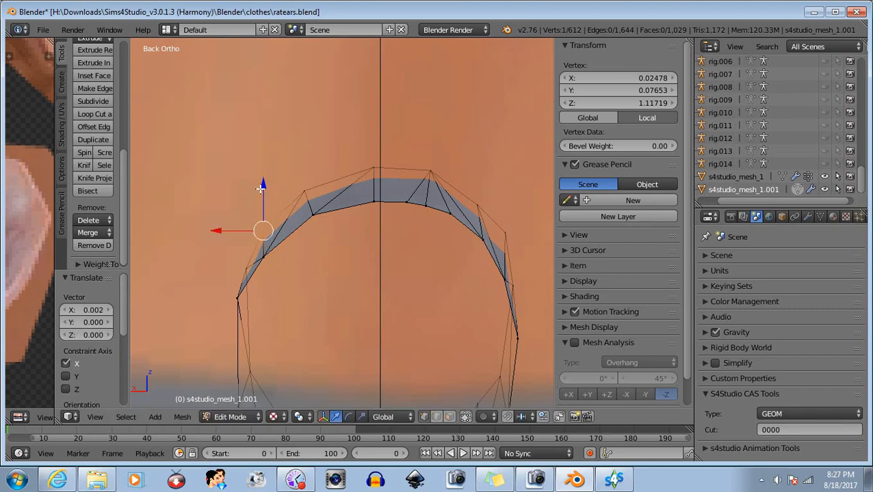
drag(263, 185, 258, 177)
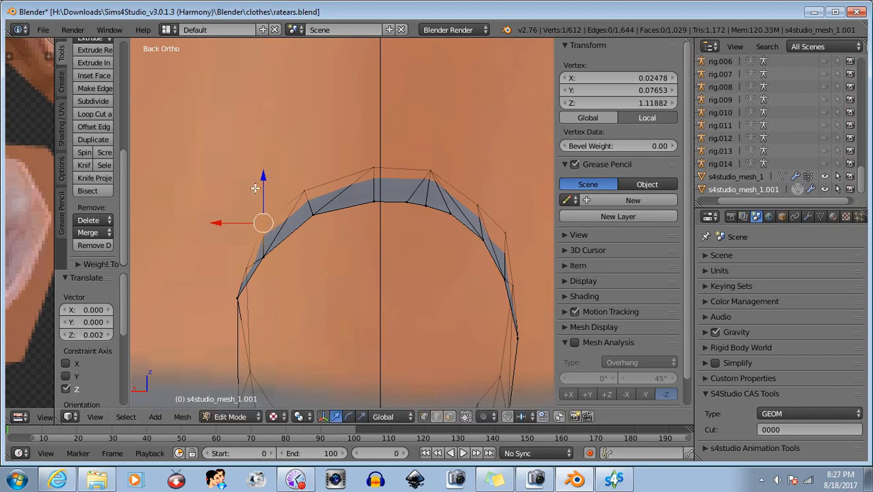
drag(217, 222, 222, 221)
Step: Add the adjacent upper outer-rim vertex to the selection, raise both slightly along Z and deselect them
shift+right_click(305, 186)
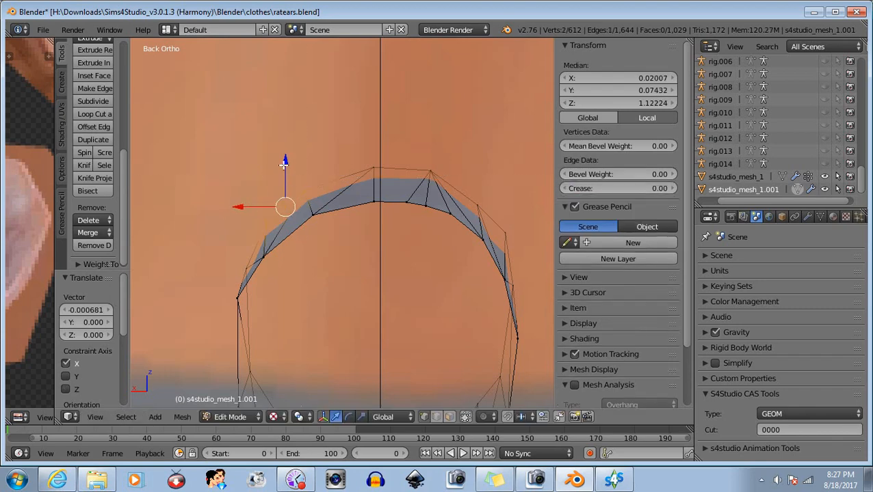
mouse_move(285, 160)
mouse_down()
mouse_move(272, 159)
mouse_move(286, 154)
mouse_up()
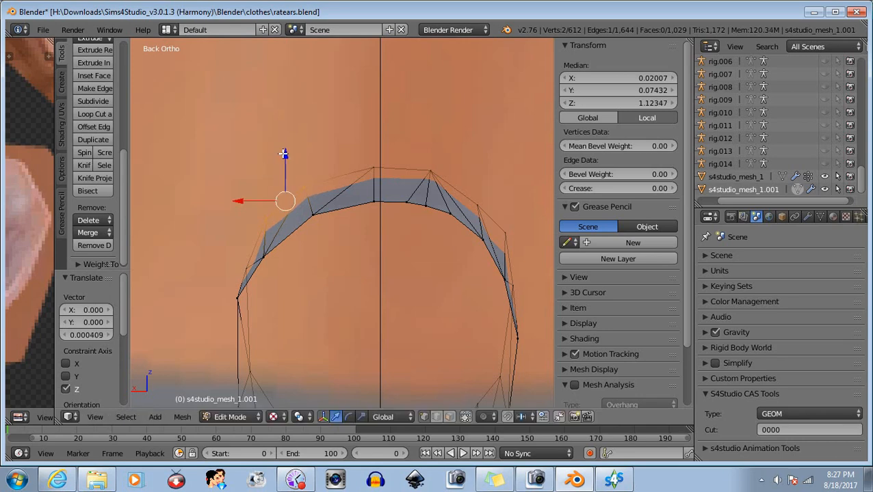
drag(226, 173, 333, 279)
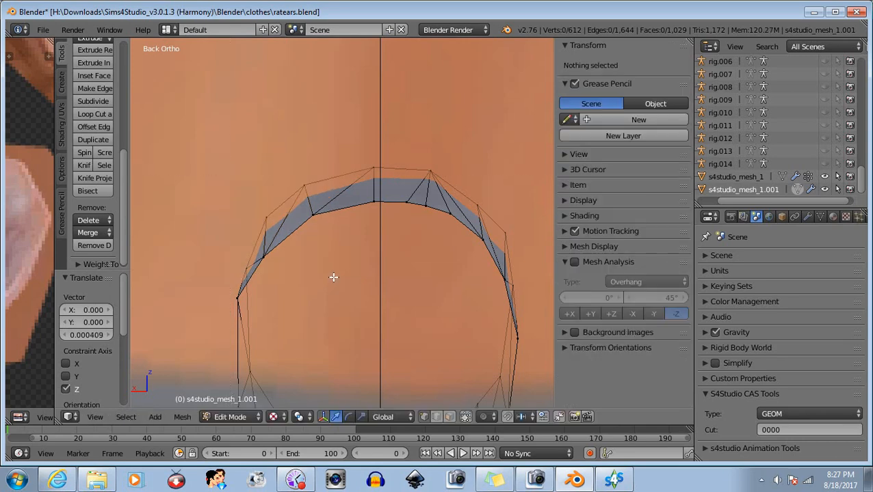
Step: Select only the top outer-rim vertex on the -X side, move it slightly toward -X and -0.000681 along Z, and deselect it
drag(469, 176, 492, 216)
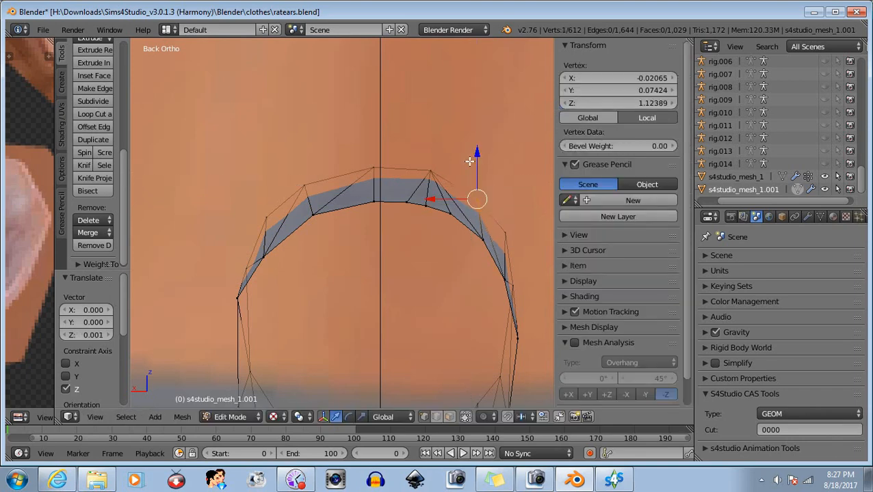
key(a)
key(b)
drag(416, 150, 446, 175)
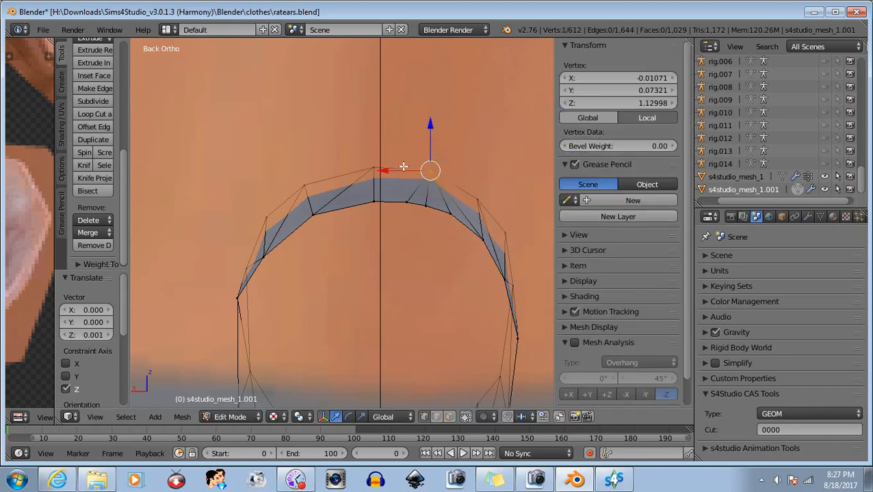
drag(388, 170, 393, 171)
drag(435, 128, 434, 132)
key(b)
middle_drag(399, 133, 485, 264)
Step: Move the upper-side outer-rim vertex on the +X side 0.003 along X and deselect it
shift+middle_drag(435, 330, 449, 209)
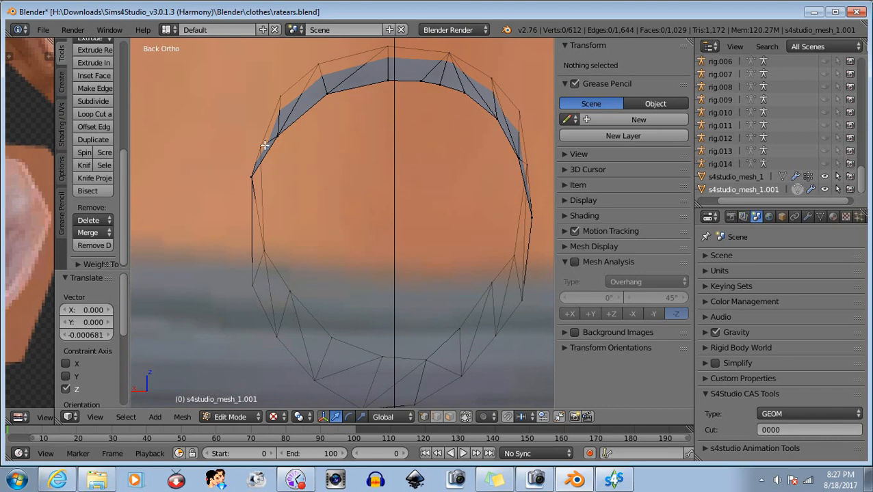
drag(247, 135, 198, 148)
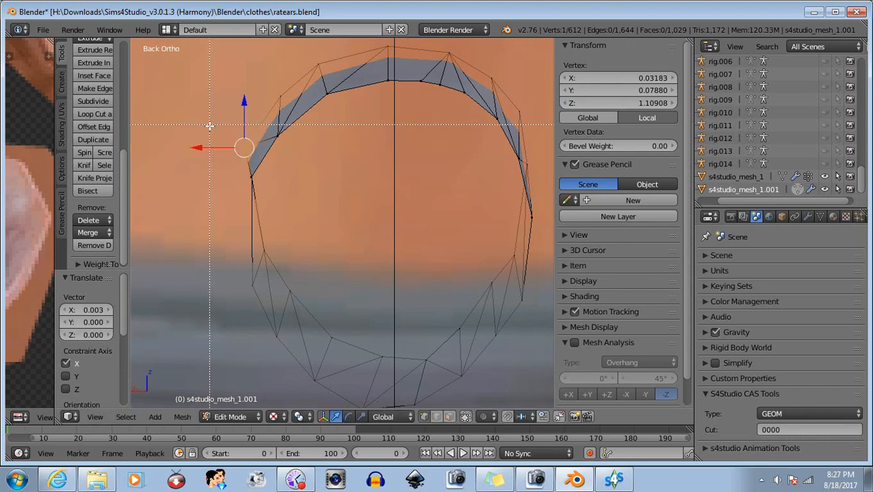
key(a)
Step: Move the mid-height outer-rim vertex on the +X side about 0.007 along X and 0.006 along Z, and deselect it
right_click(257, 267)
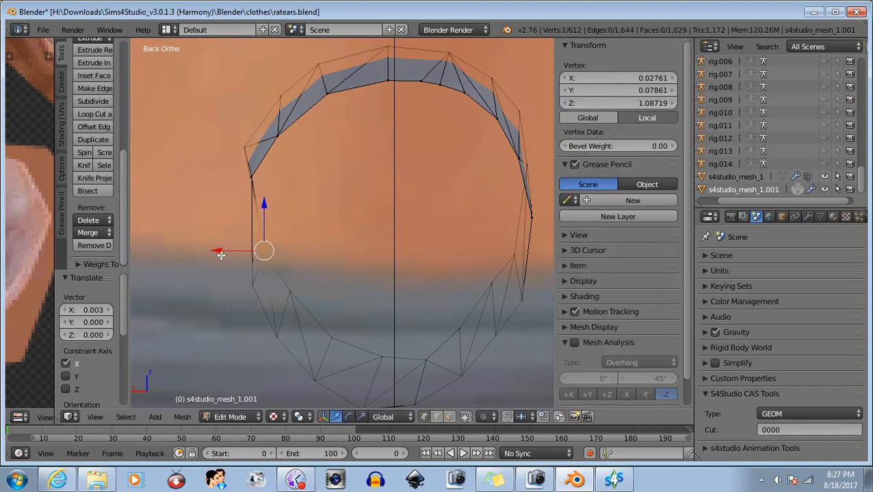
drag(218, 250, 184, 250)
drag(230, 209, 231, 177)
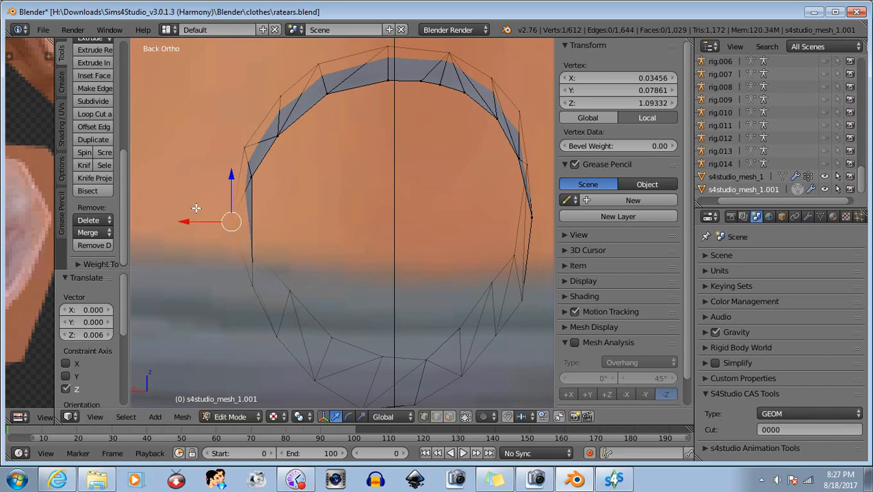
key(a)
Step: Move the lower-side outer-rim vertex on the +X side about -0.008 along Z and 0.008 along X, and deselect it
key(b)
drag(298, 276, 285, 311)
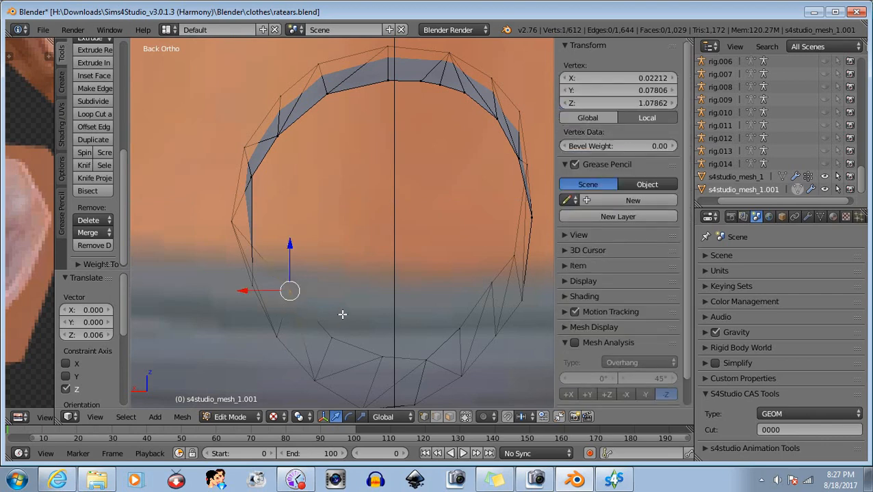
shift+middle_drag(342, 314, 355, 202)
key(g)
key(z)
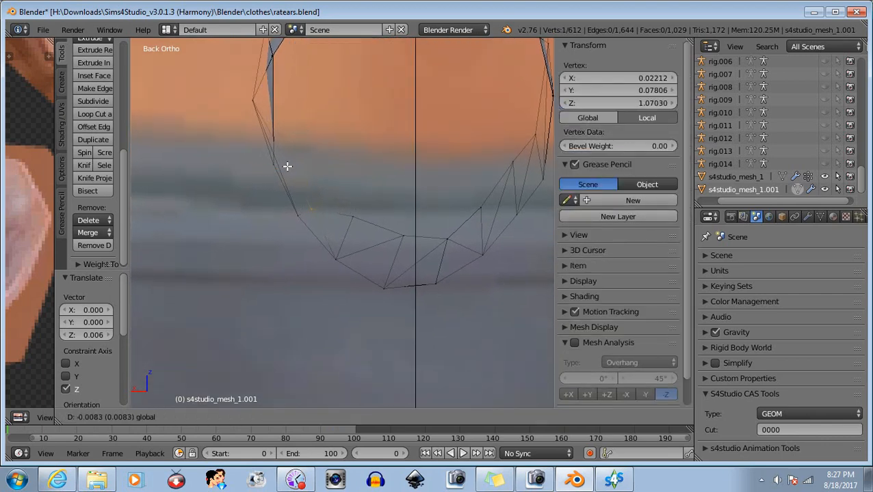
click(287, 166)
key(g)
key(x)
click(228, 215)
key(a)
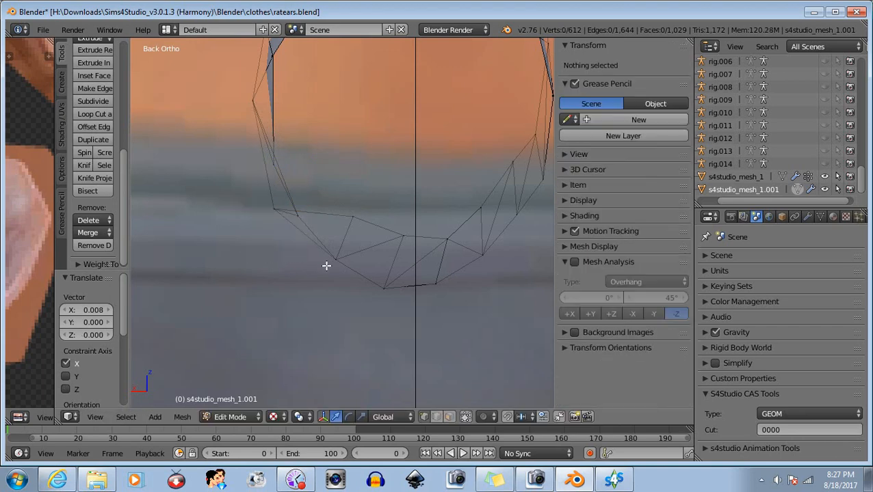
Step: Move the next lower outer-rim vertex on the +X side -0.013 along Z and 0.005 along X, and deselect it
right_click(353, 216)
key(g)
key(z)
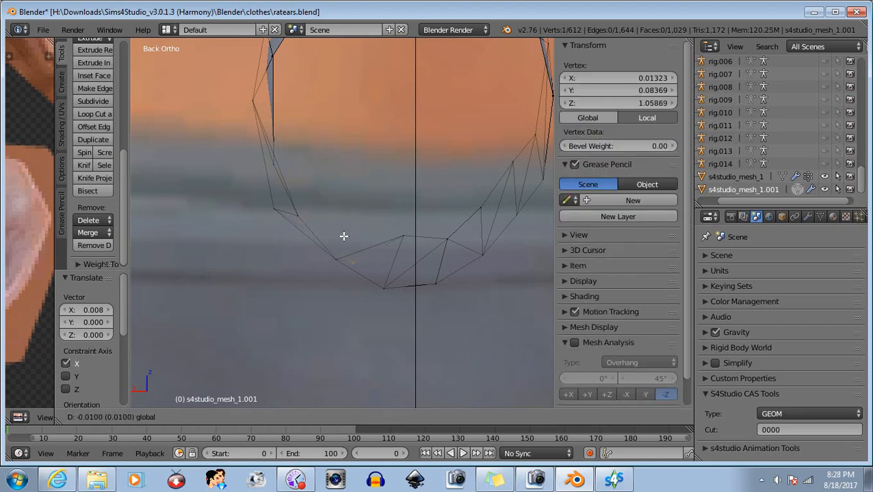
click(338, 241)
key(g)
key(x)
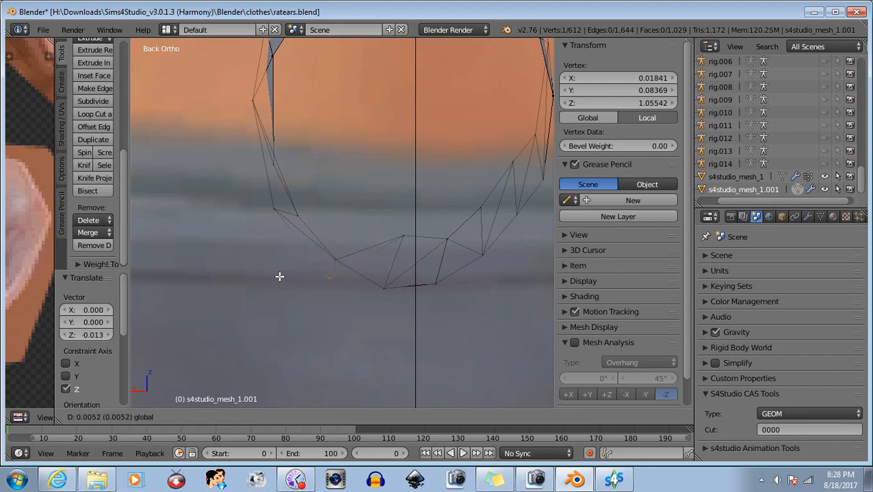
click(280, 277)
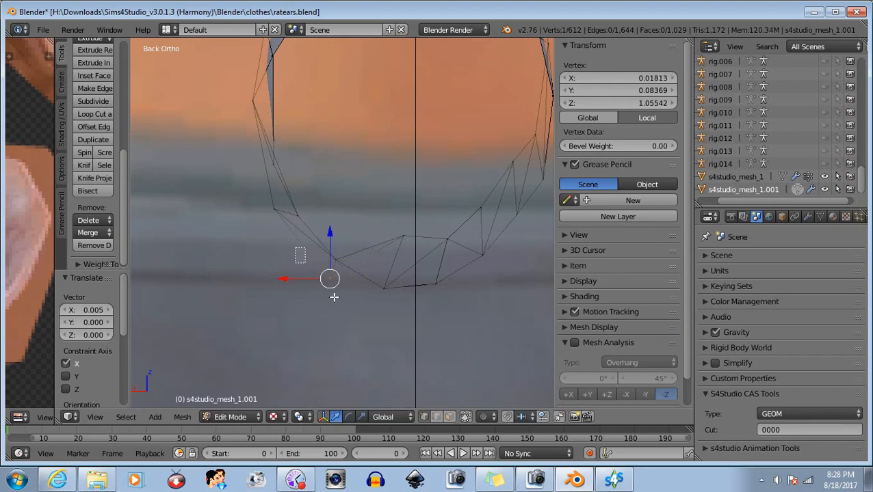
key(a)
Step: Lower the bottom outer-rim vertex just on the +X side of the centre line below the inner rim, shift it toward +X, and deselect it
shift+middle_drag(448, 311, 335, 281)
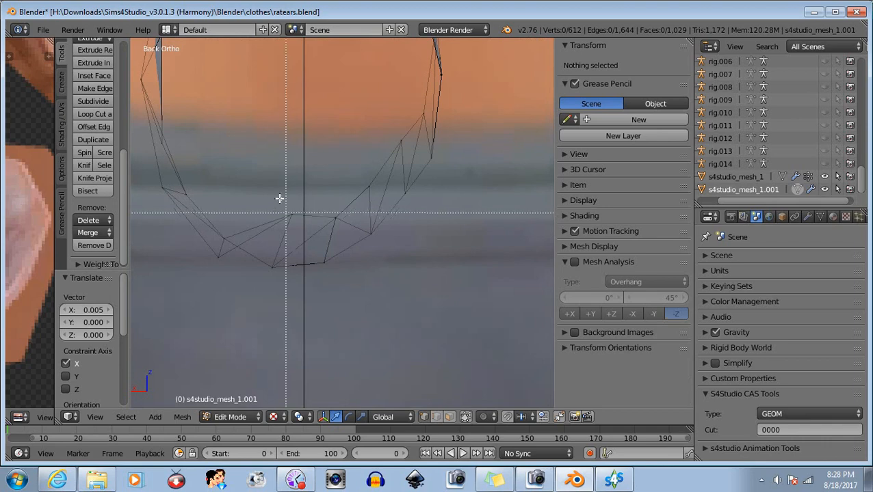
right_click(301, 207)
drag(290, 173, 280, 253)
drag(246, 289, 230, 288)
key(b)
middle_drag(244, 226, 292, 327)
Step: Move the overlapping bottom outer-rim vertices just on the -X side of the centre line -0.015 along Z and deselect them
key(b)
drag(315, 201, 344, 235)
drag(335, 175, 336, 246)
key(b)
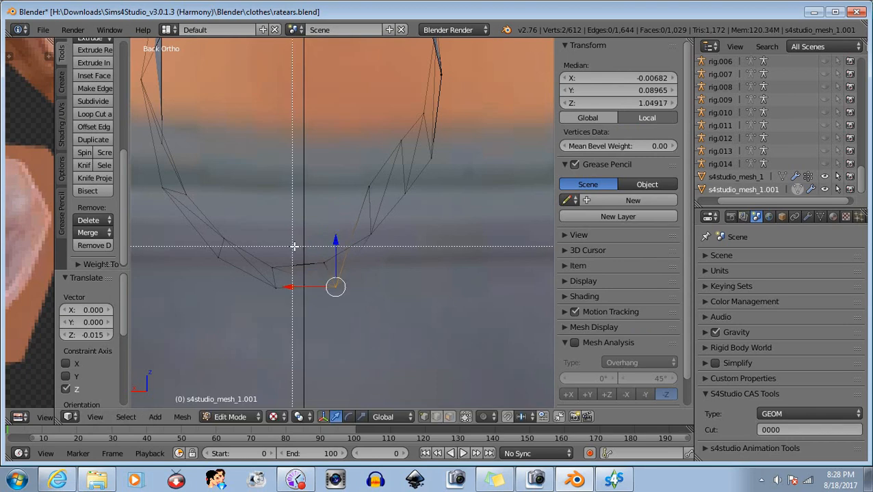
middle_drag(295, 248, 404, 360)
Step: Move the next pair of overlapping lower outer-rim vertices on the -X side about -0.006 along X and -0.014 along Z, and deselect them
key(b)
drag(357, 173, 381, 195)
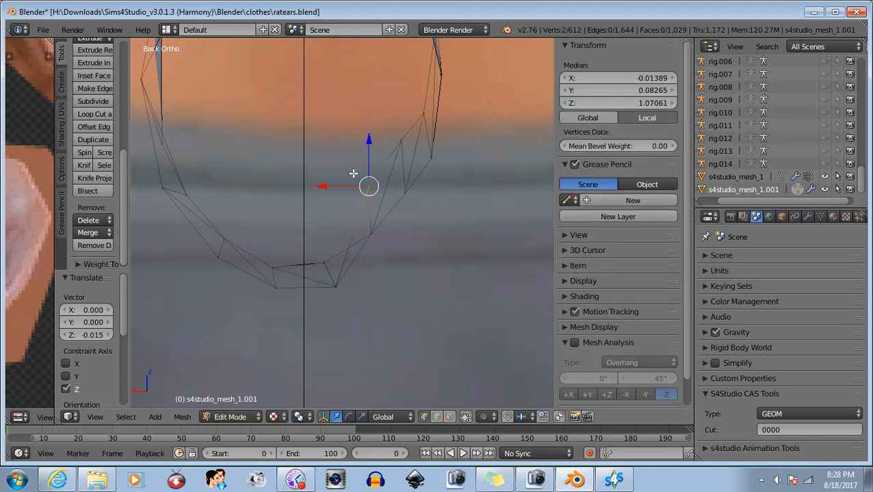
drag(325, 185, 351, 206)
drag(394, 138, 397, 208)
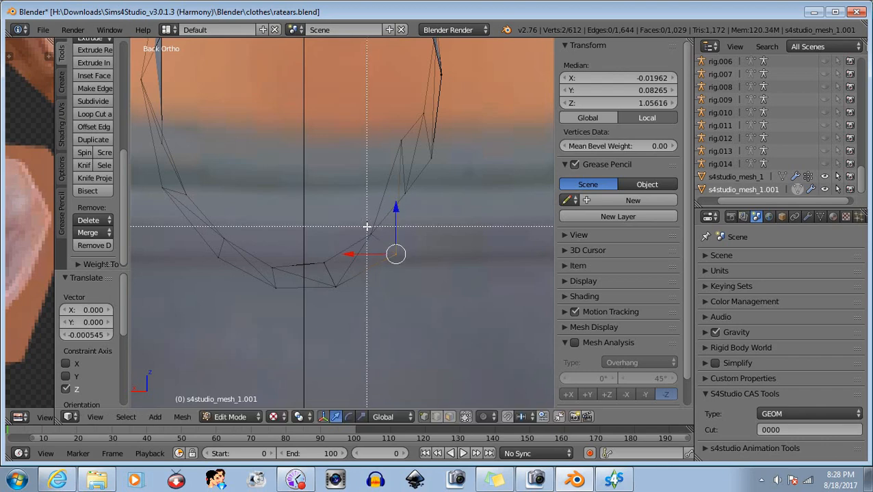
key(a)
Step: Move the lower-side outer-rim vertex on the -X side -0.011 along X and -0.009 along Z, and deselect it
right_click(401, 141)
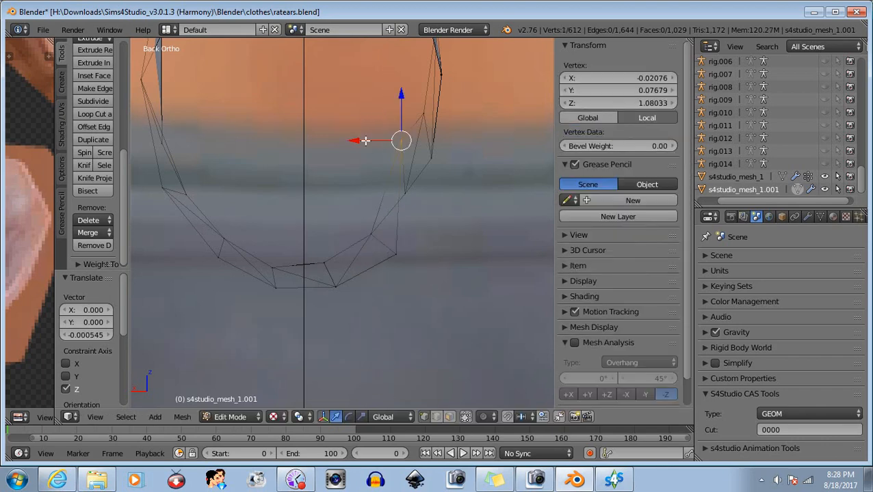
key(g)
key(x)
click(455, 113)
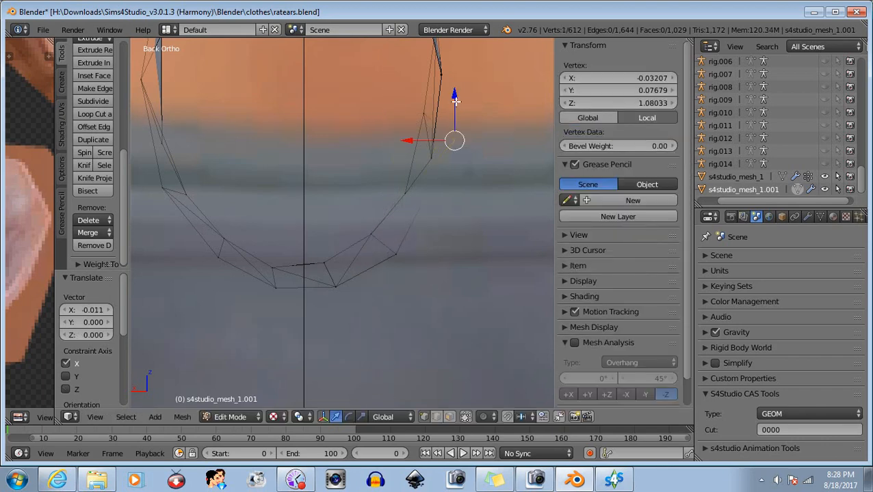
drag(455, 101, 456, 142)
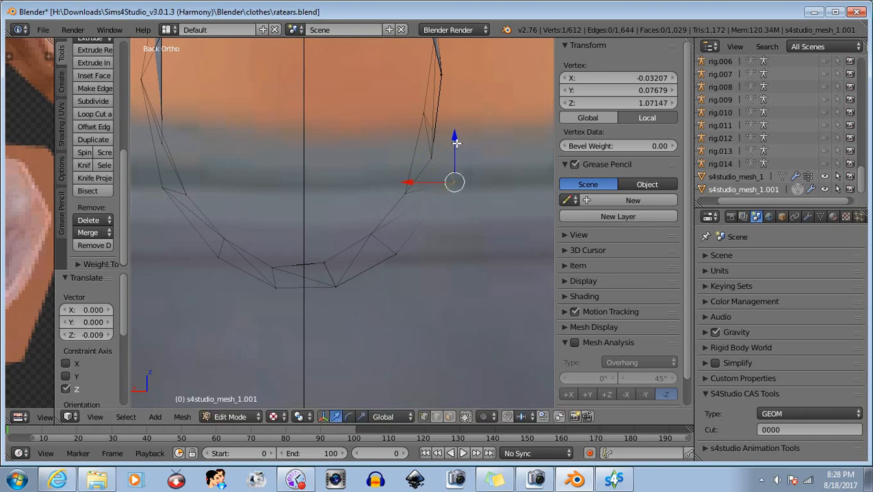
key(a)
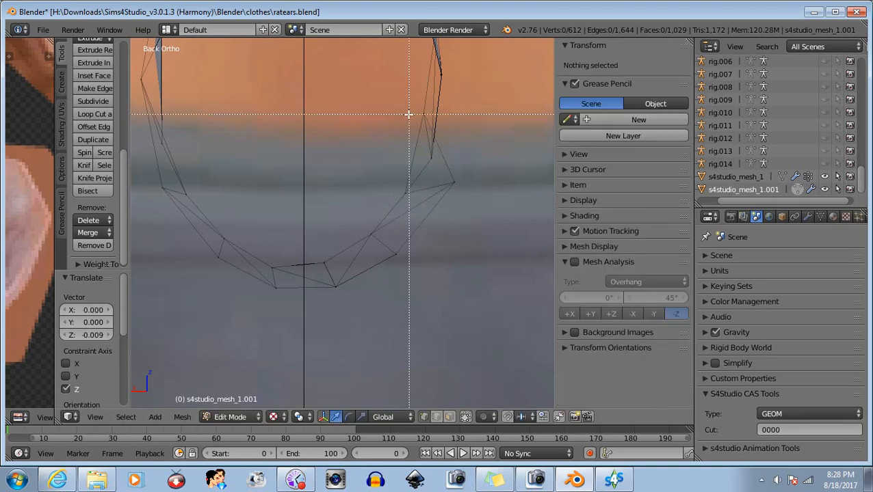
Step: Move the mid-height outer-rim vertex on the -X side -0.010 along X and -0.000954 along Z, and deselect it
right_click(418, 118)
drag(375, 113, 426, 120)
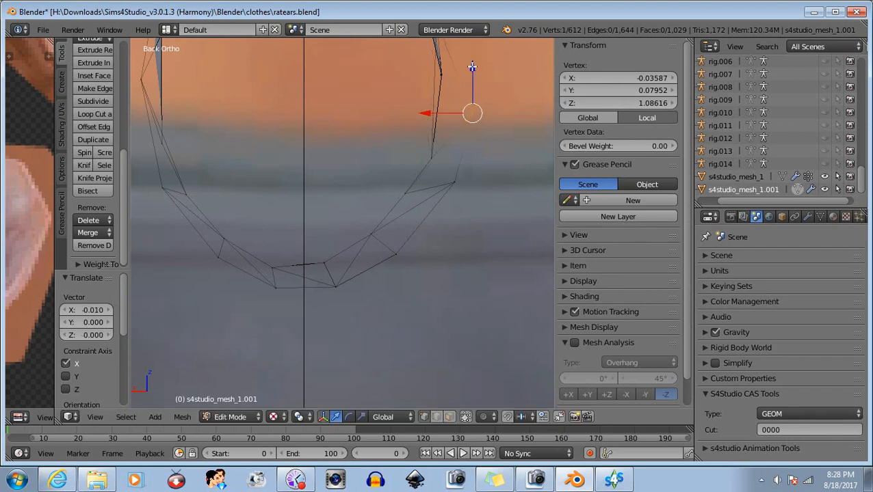
drag(471, 66, 473, 72)
key(a)
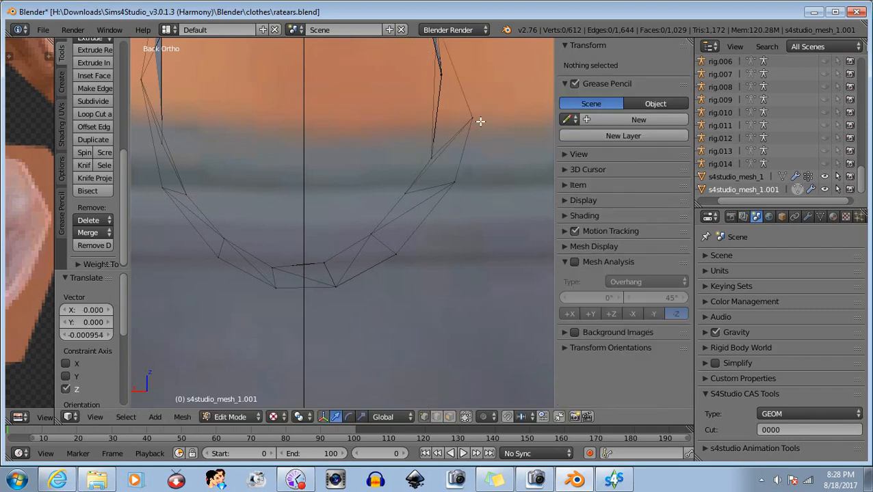
Step: Move the upper-side outer-rim vertex on the -X side -0.004 along X and deselect it
shift+middle_drag(480, 121, 464, 267)
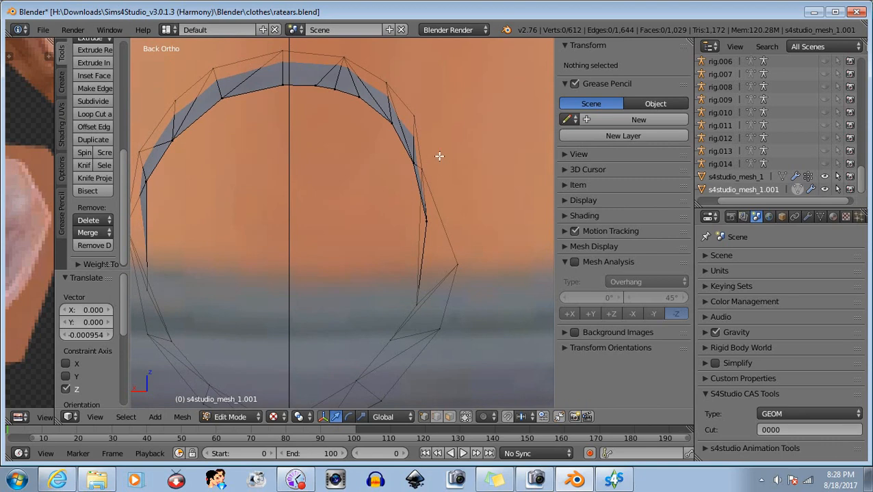
right_click(419, 170)
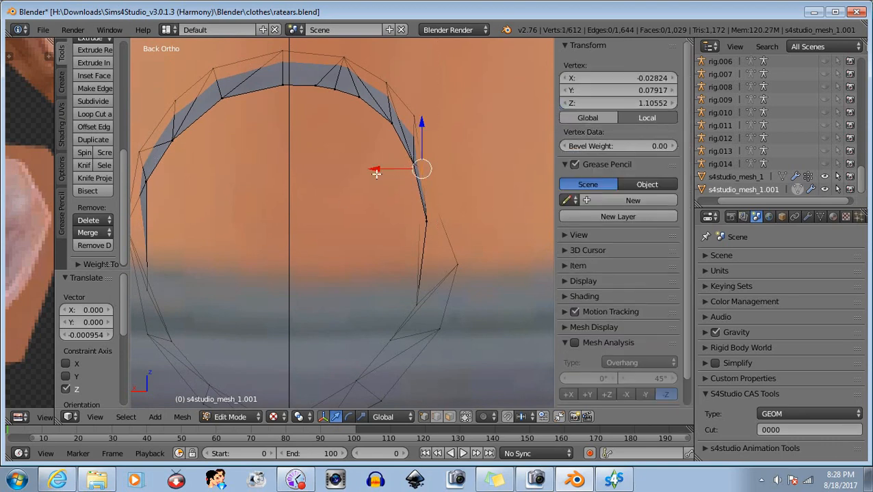
drag(376, 174, 396, 171)
key(a)
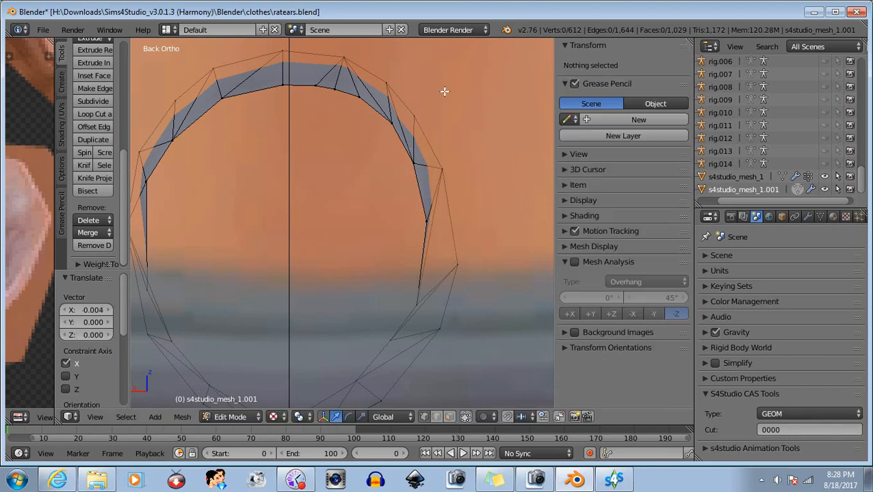
Step: Move the next higher outer-rim vertex on the -X side slightly up along Z and -0.000818 along X, and deselect it
right_click(411, 127)
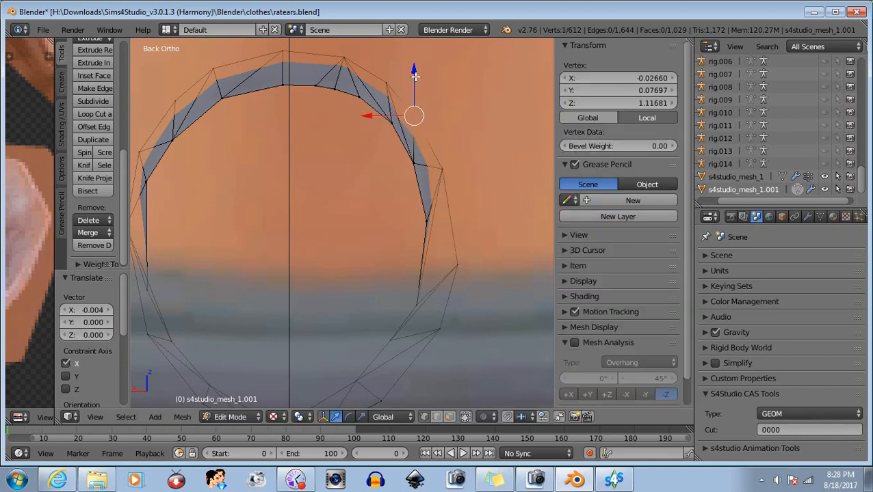
drag(414, 75, 411, 73)
drag(370, 113, 378, 111)
key(b)
middle_drag(396, 74, 467, 197)
Step: Move the outer-rim vertex beside the top one on the -X side 0.000490 along Z and deselect it
key(b)
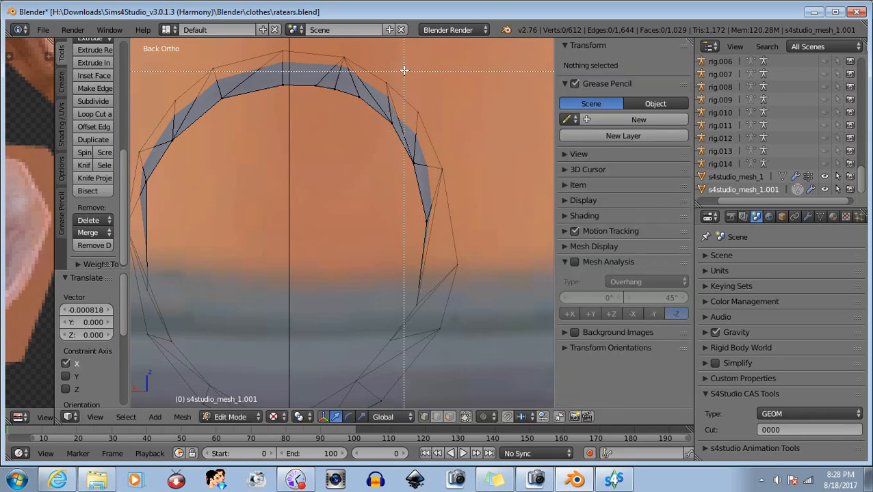
drag(405, 70, 370, 91)
scroll(388, 75, down, 1)
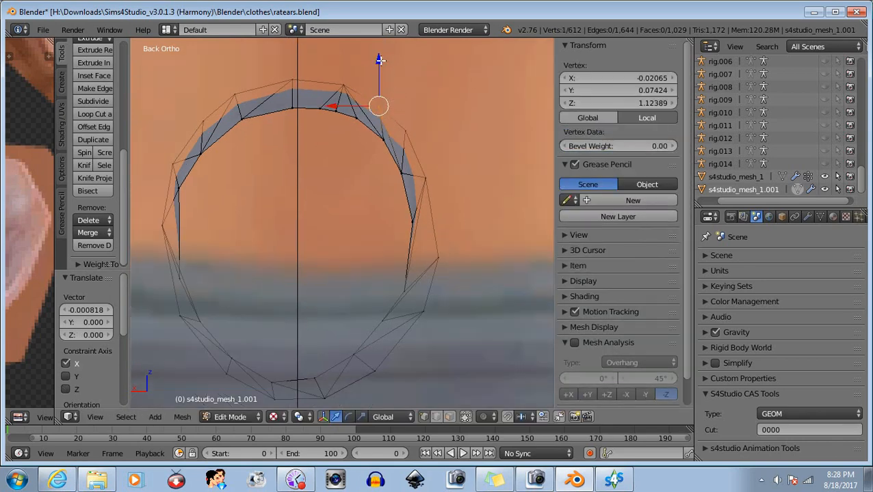
drag(380, 60, 377, 57)
key(b)
drag(348, 82, 406, 170)
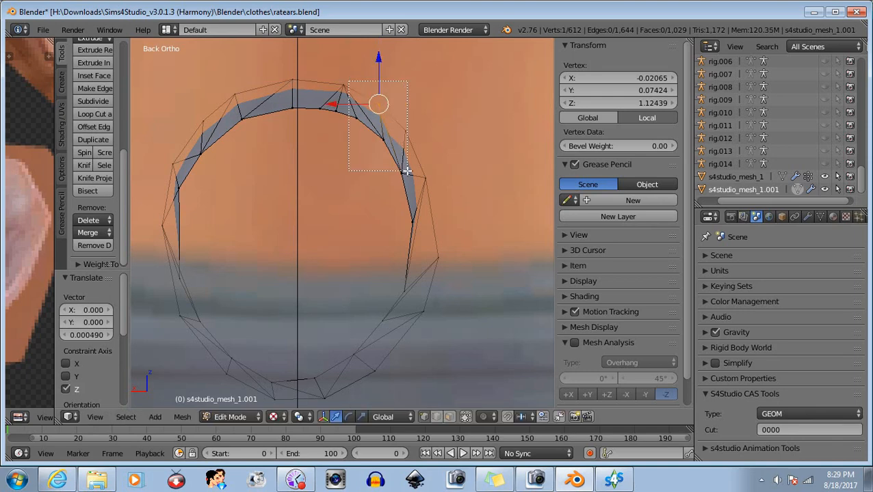
middle_drag(406, 171, 409, 174)
scroll(436, 218, down, 1)
scroll(435, 307, up, 1)
shift+middle_drag(336, 290, 353, 238)
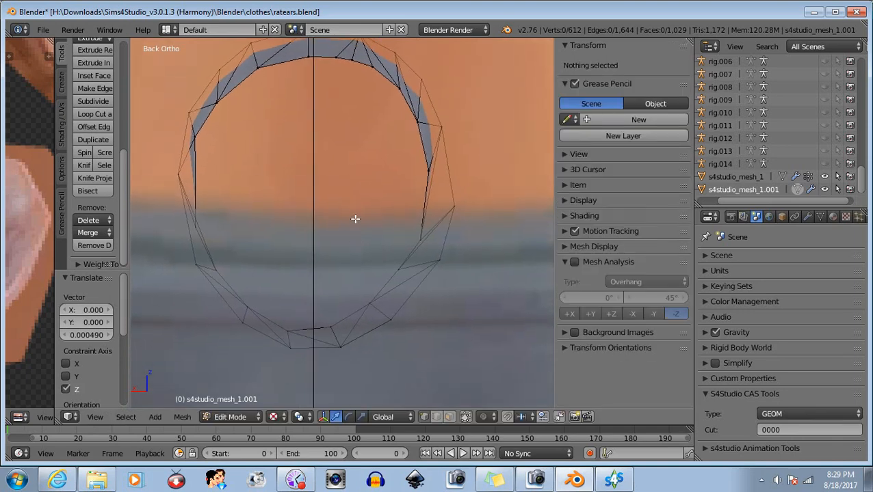
key(b)
drag(465, 198, 430, 310)
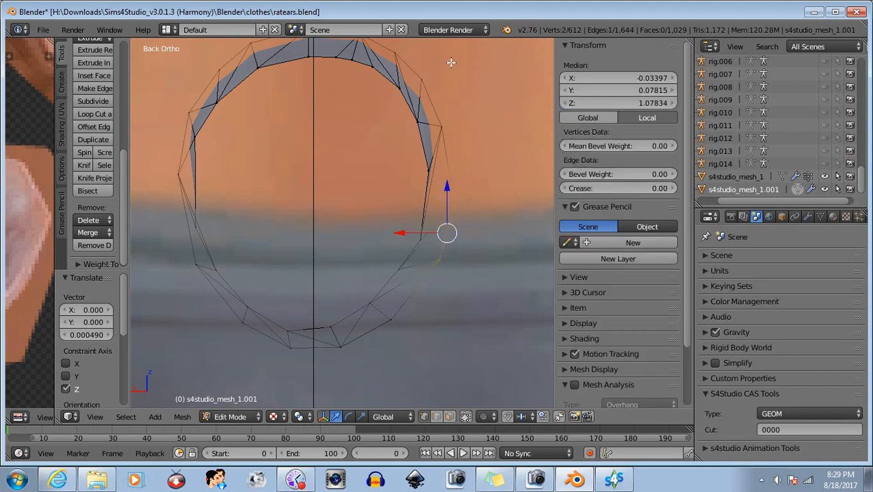
key(b)
middle_drag(333, 156, 493, 327)
scroll(481, 190, down, 1)
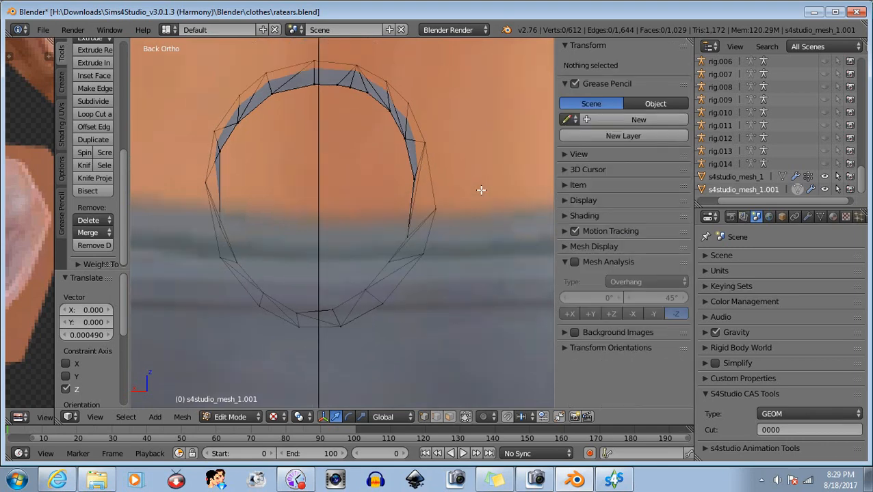
Step: Move the upper outer-rim vertex on the -X side -0.003 along X and slightly down along Z, and deselect it
right_click(390, 85)
drag(343, 81, 350, 86)
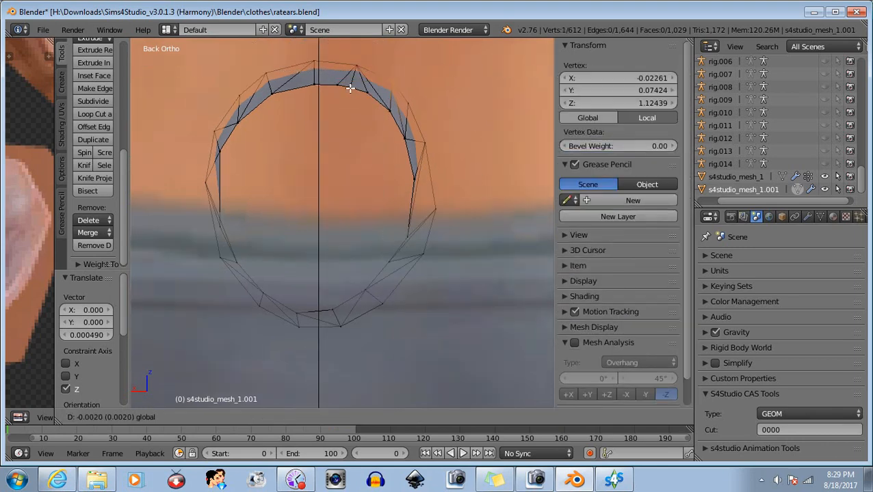
click(353, 89)
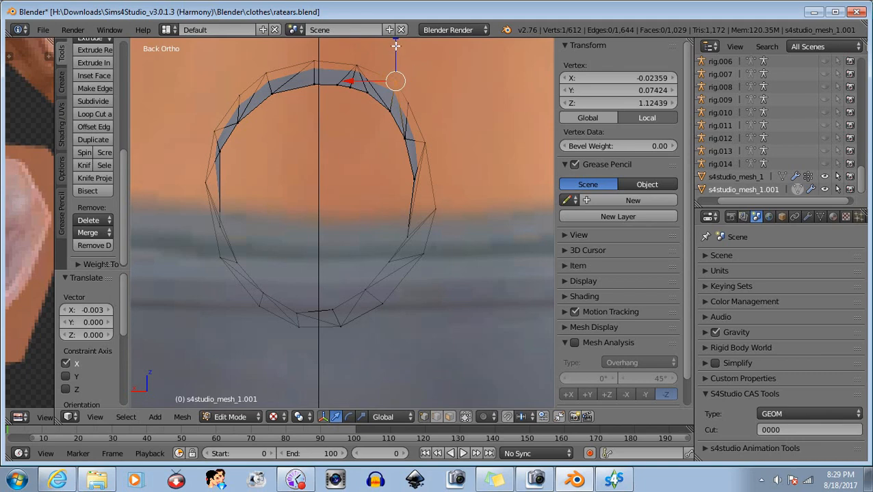
drag(395, 45, 395, 54)
key(a)
Step: Move the next lower outer-rim vertex on the -X side -0.002 along X and -0.004 along Z, and deselect it
key(b)
drag(425, 94, 374, 104)
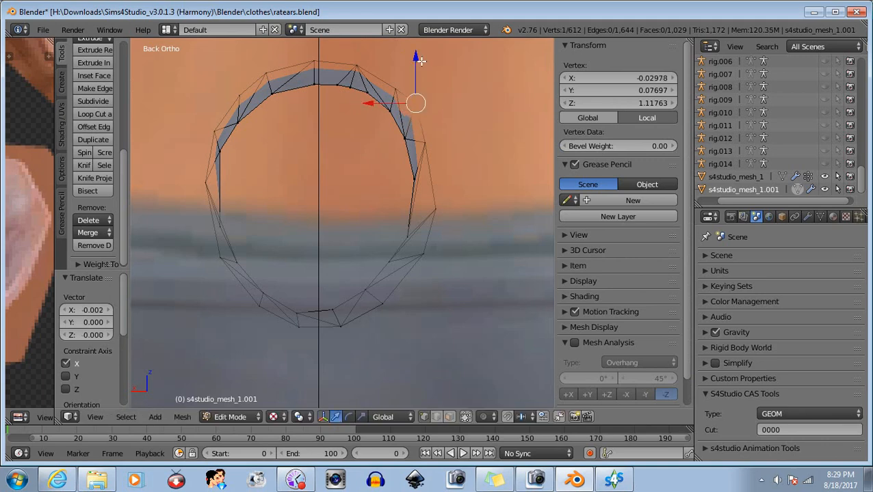
drag(415, 58, 417, 72)
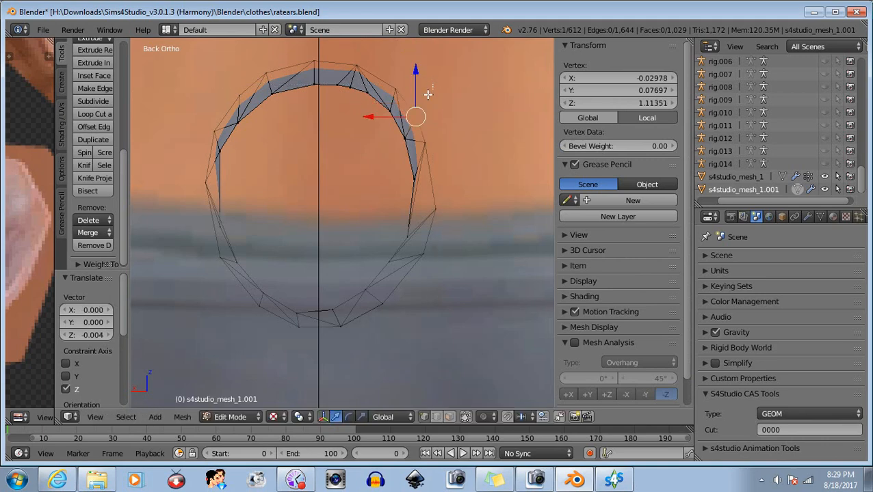
key(a)
Step: Lower the outer-rim vertex just above mid-height on the -X side to Z 1.09747, move it 0.000589 along X, and deselect it
drag(428, 120, 410, 141)
drag(380, 166, 384, 180)
drag(430, 120, 434, 125)
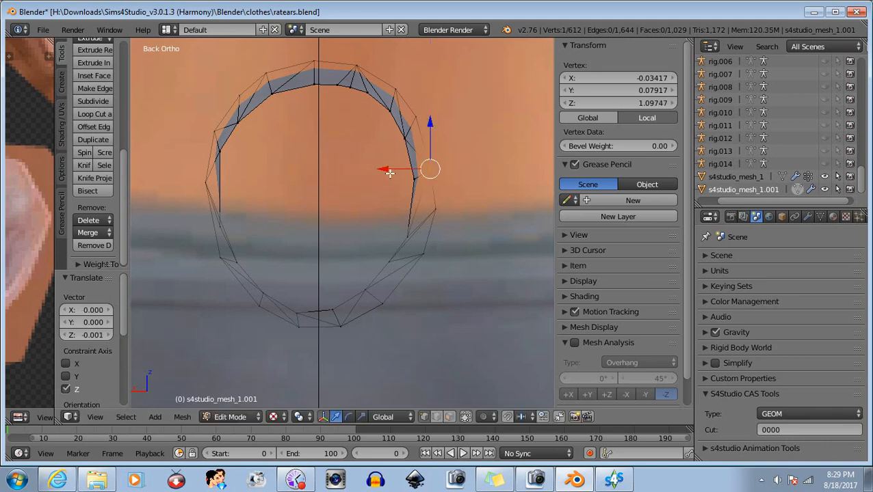
drag(384, 169, 382, 171)
key(a)
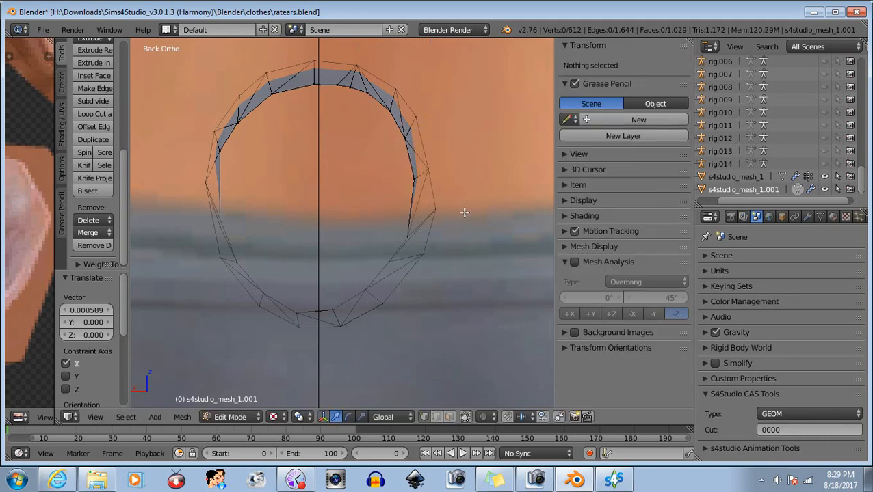
Step: Move the mid-height outer-rim vertex on the -X side -0.009 along Z and 0.002 along X, and deselect it
right_click(434, 210)
drag(436, 164, 437, 195)
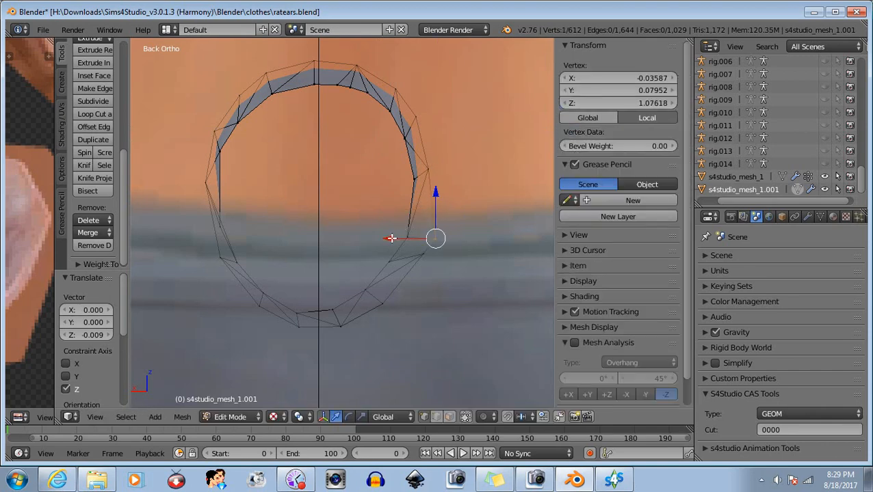
drag(390, 238, 387, 239)
key(a)
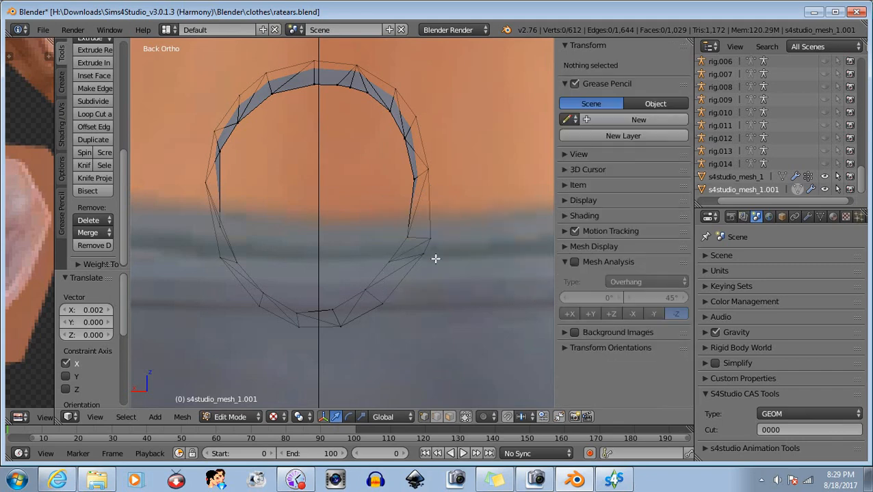
Step: Lower the outer-rim vertex below mid-height on the -X side to Z 1.06479, move it 0.003 and a further 0.002 along X, and deselect it
right_click(425, 253)
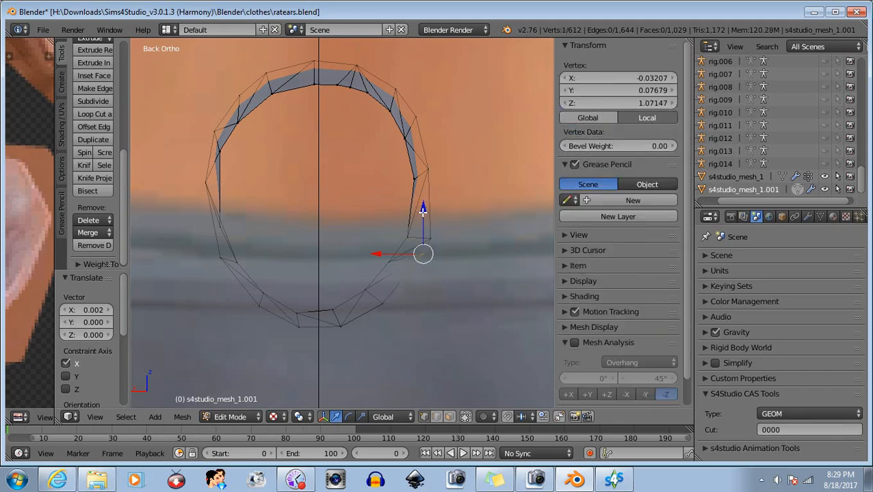
drag(423, 210, 415, 234)
drag(377, 276, 367, 279)
key(b)
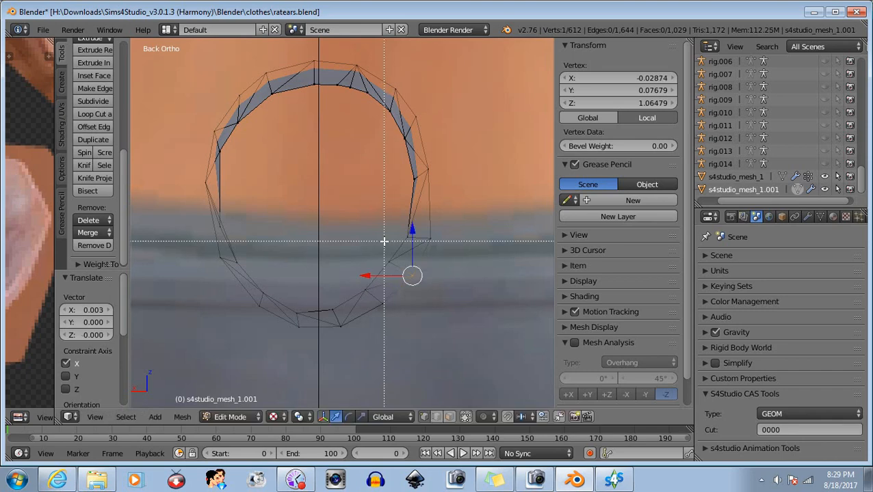
middle_drag(384, 241, 455, 312)
key(b)
drag(399, 274, 438, 316)
drag(365, 275, 359, 275)
key(a)
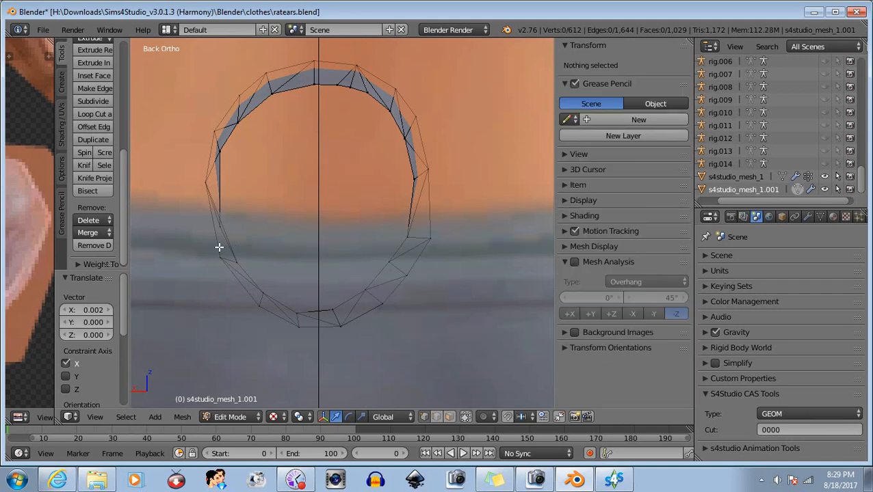
Step: In back view, raise the mid-height inner-rim vertex on the +X side to Z 1.08346, move it 0.001 along X, and deselect it
middle_drag(176, 173, 264, 186)
click(95, 417)
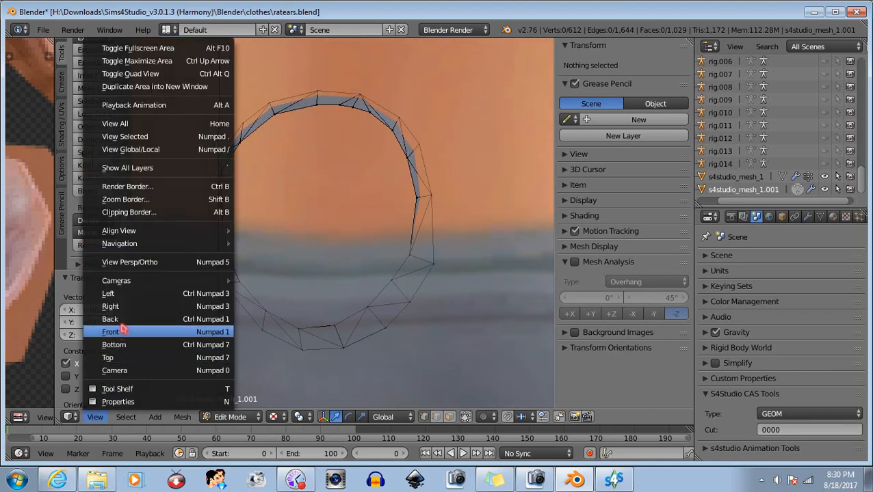
click(110, 319)
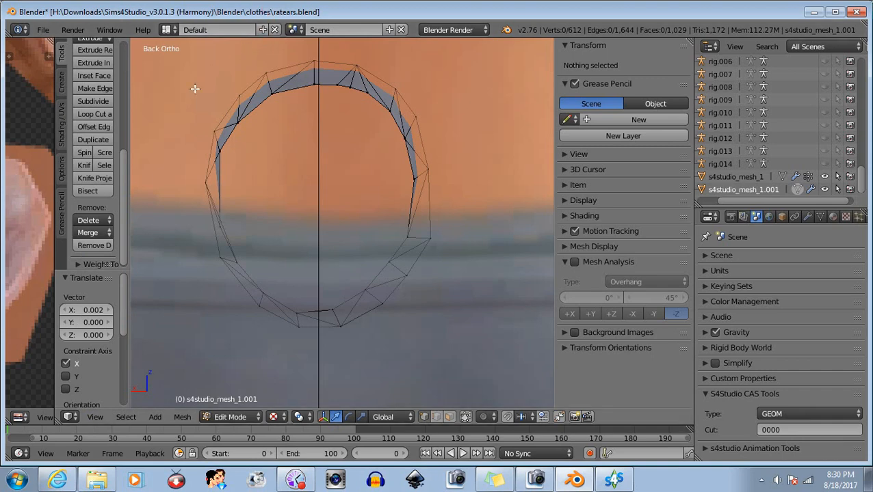
middle_drag(196, 177, 279, 219)
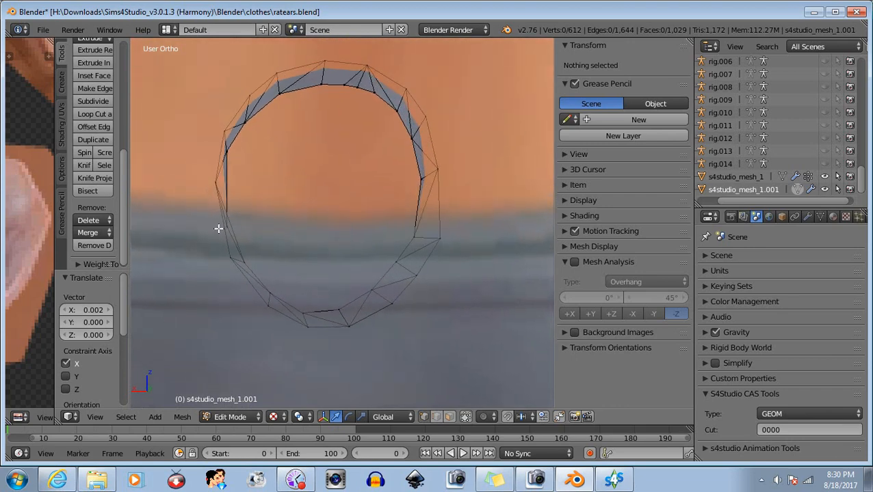
click(95, 418)
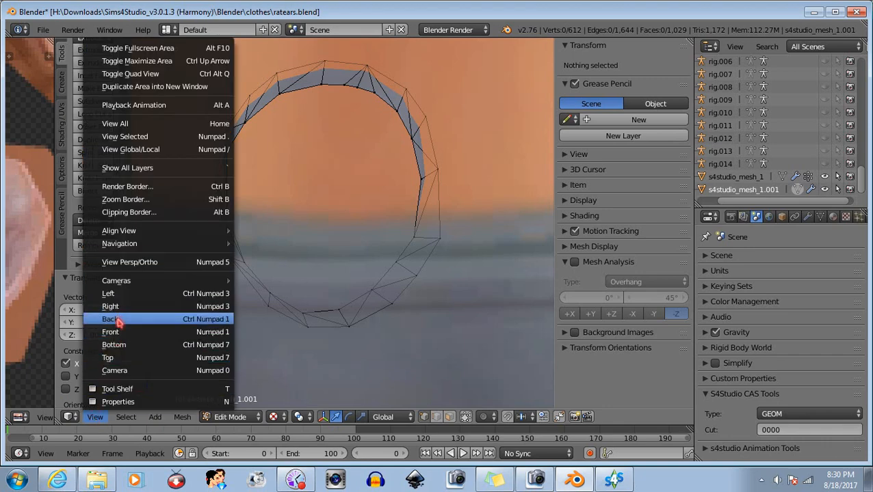
click(116, 320)
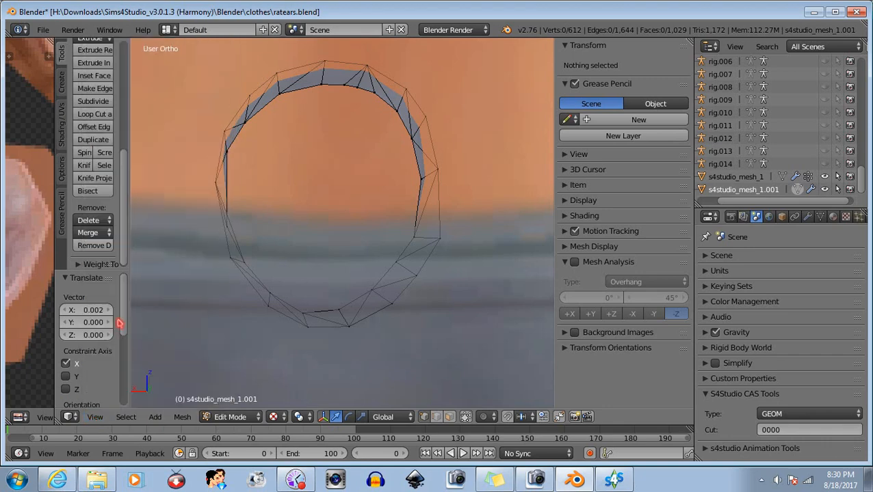
right_click(220, 228)
drag(219, 181, 214, 164)
drag(183, 216, 171, 218)
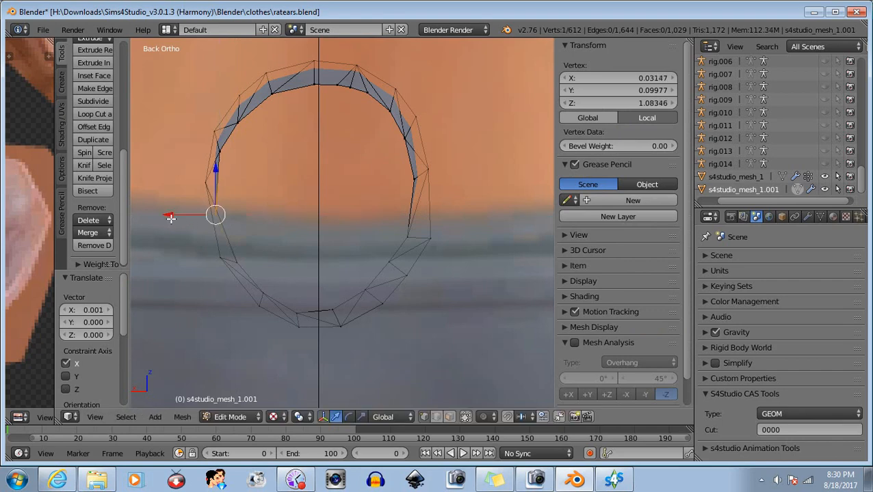
key(a)
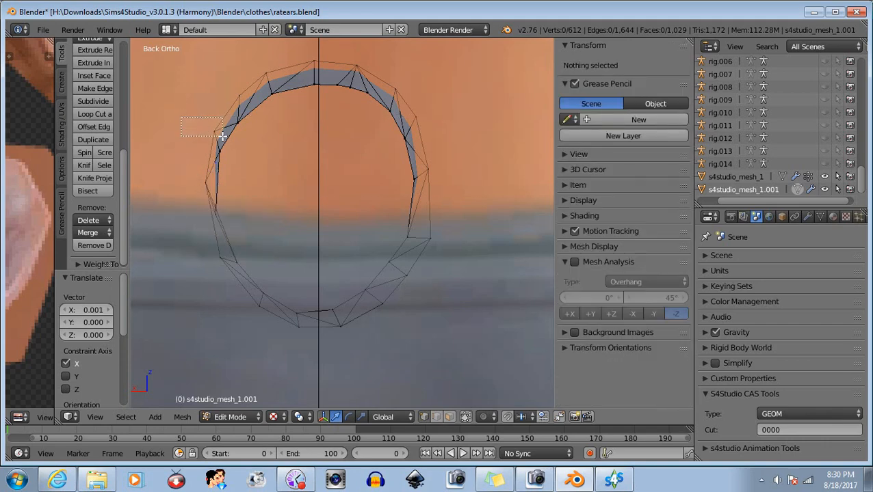
Step: Move the upper outer-rim vertex on the +X side 0.000785 along X and the one below it 0.000981 along X, deselecting each
right_click(200, 122)
drag(167, 130, 168, 132)
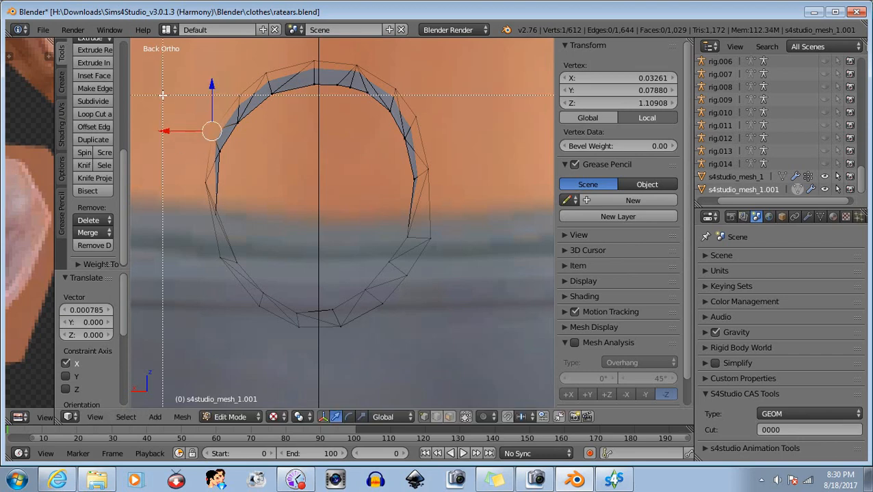
key(a)
key(b)
drag(179, 175, 212, 197)
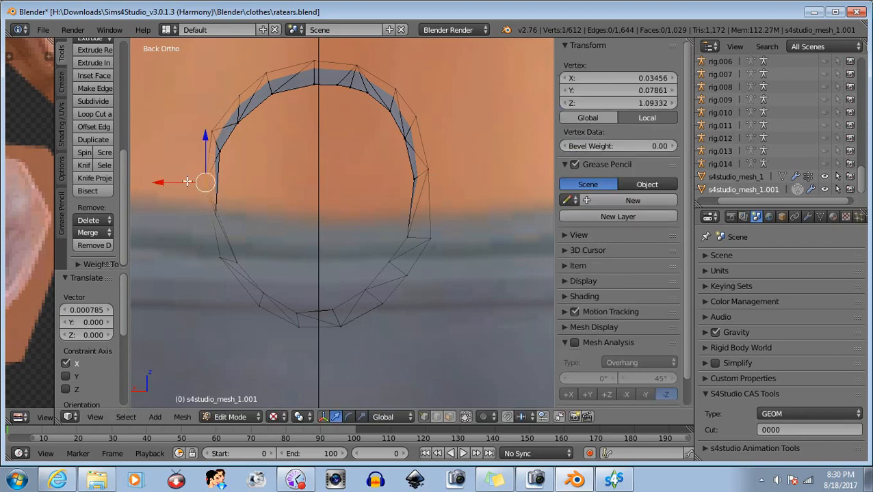
drag(160, 182, 156, 185)
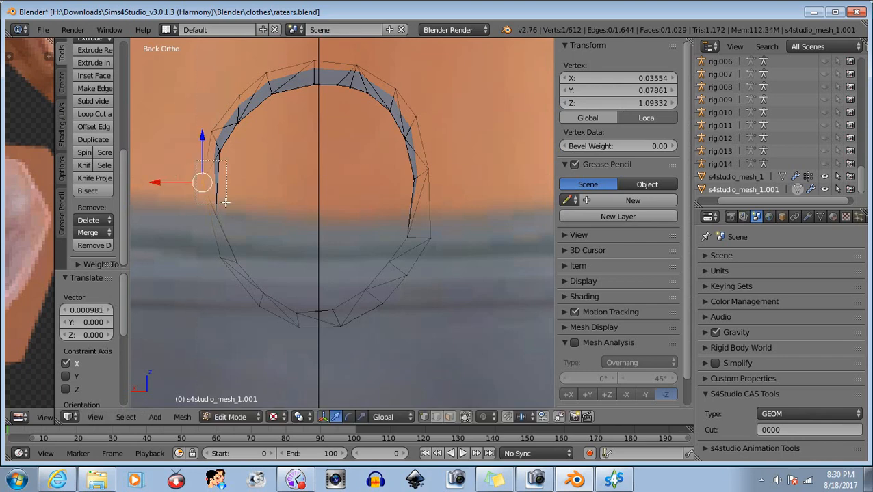
key(a)
Step: Move the lower outer-rim vertex on the +X side 0.001 along X and 0.000785 along Z, and deselect it
key(b)
drag(202, 247, 223, 271)
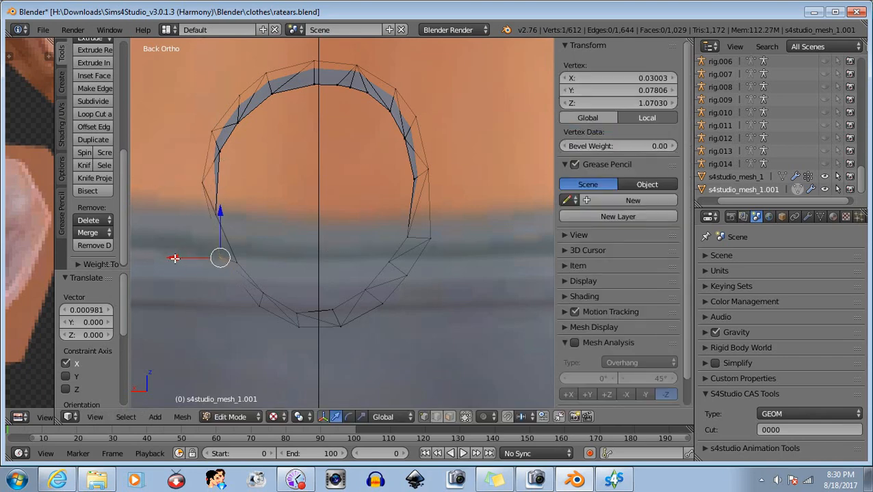
drag(174, 259, 171, 259)
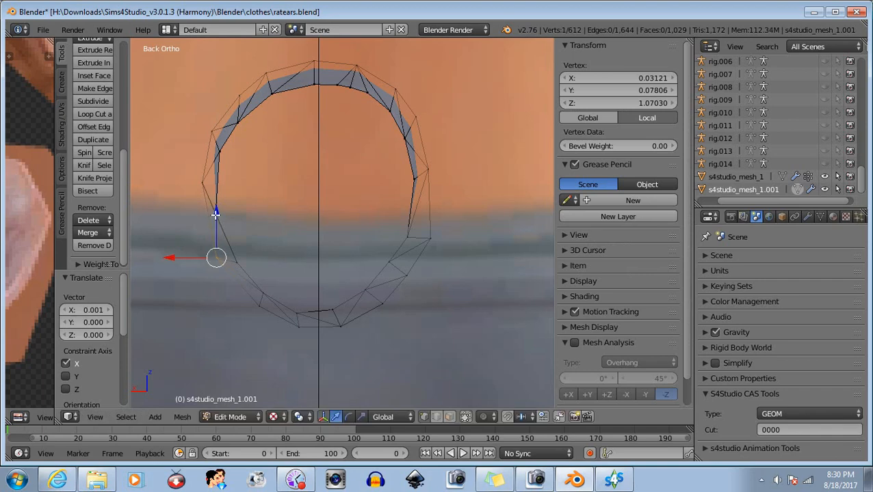
drag(216, 215, 217, 213)
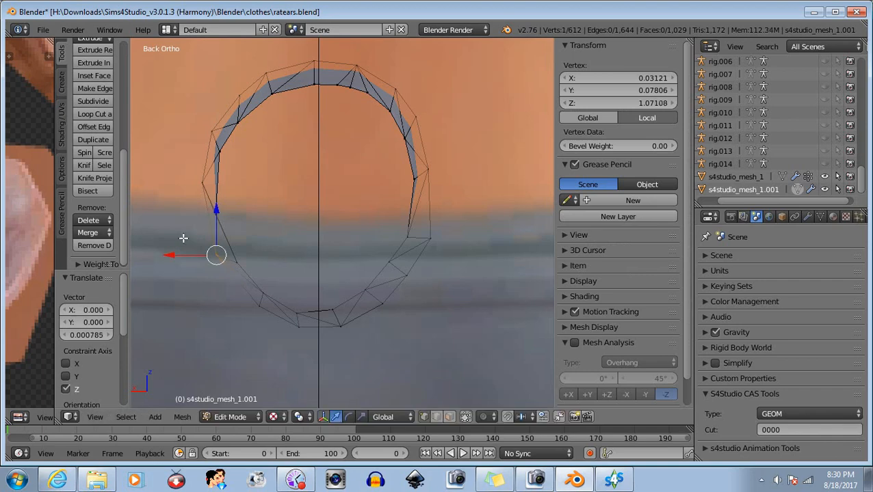
key(a)
Step: Move the next outer-rim vertex toward the bottom on the +X side slightly outward along X and 0.000589 along Z, and deselect it
drag(240, 297, 266, 327)
drag(214, 306, 206, 306)
drag(254, 260, 247, 257)
key(a)
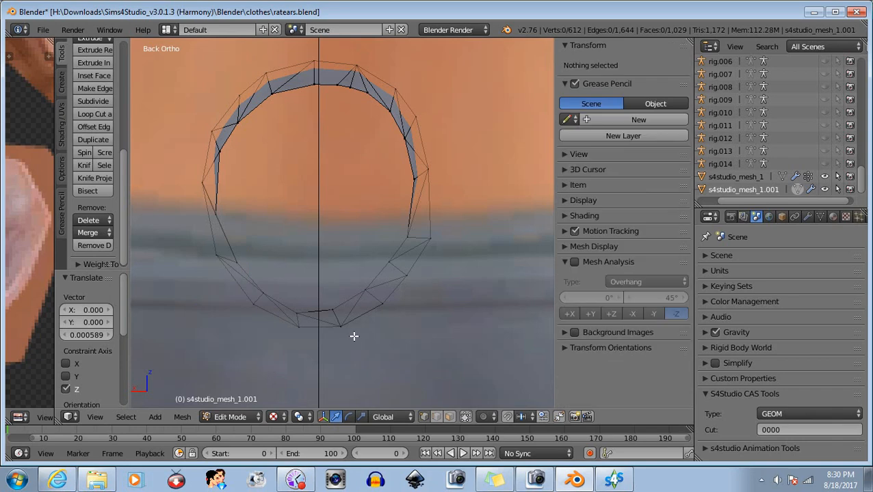
Step: Move the mid-height outer-rim vertex on the -X side 0.002 along X and deselect it
right_click(429, 240)
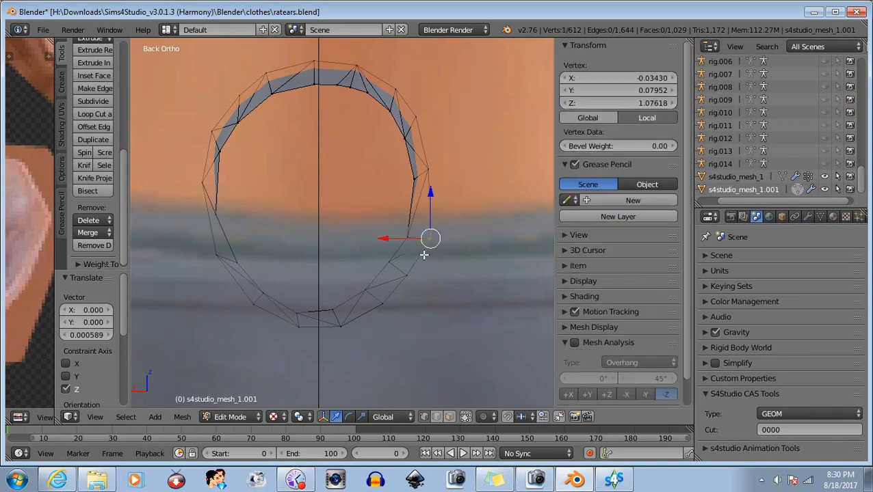
drag(384, 238, 442, 264)
key(b)
key(a)
Step: Shift the two bottommost outer-rim vertices together slightly toward +X and deselect them
key(b)
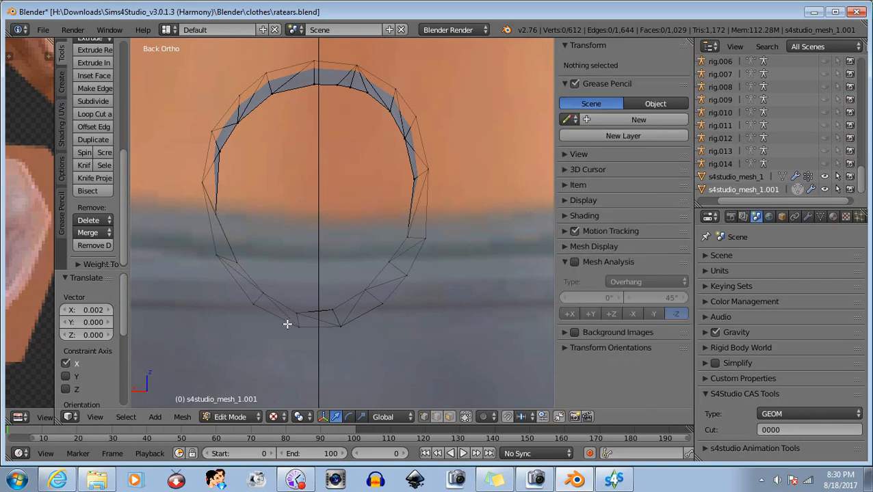
drag(288, 323, 365, 353)
drag(279, 329, 266, 327)
key(a)
Step: Move the outer-rim vertex beside the bottom pair on the -X side slightly down along Z and 0.002 along X, and deselect it
key(b)
drag(370, 292, 394, 327)
drag(383, 258, 381, 264)
drag(335, 309, 328, 306)
drag(322, 257, 401, 353)
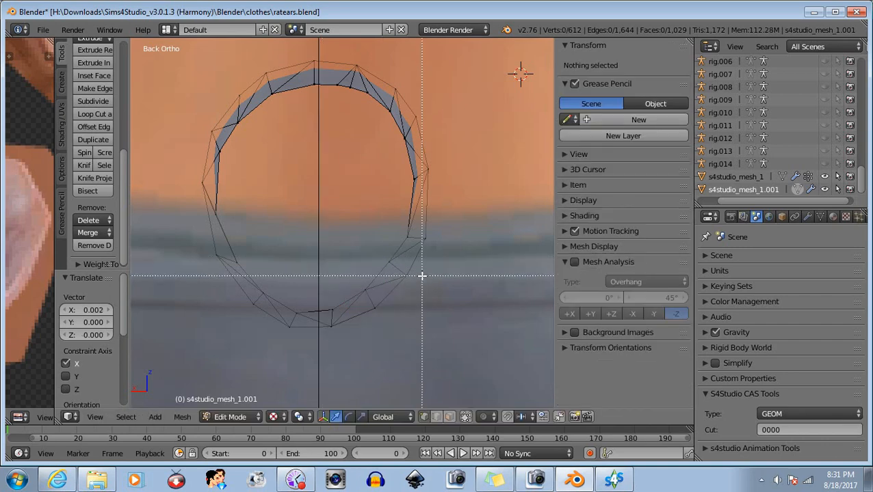
Step: Move the lower outer-rim vertex on the -X side 0.001 along X and deselect it
right_click(408, 277)
drag(365, 279, 358, 277)
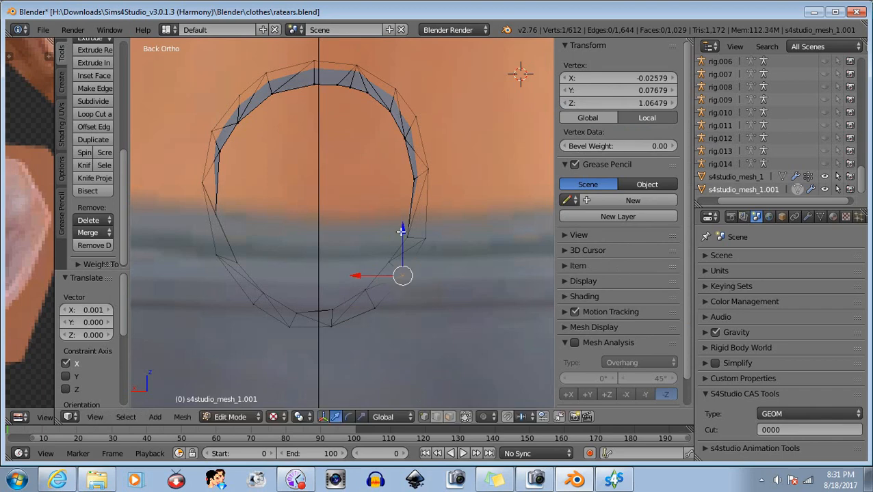
key(a)
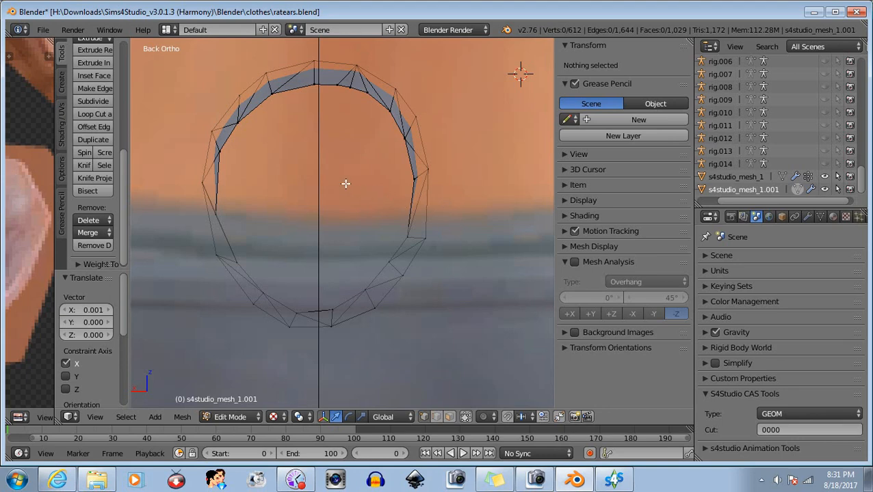
Step: Move the nine lower rim vertices on the -X side together -0.001 along X and deselect them
key(b)
drag(334, 167, 463, 298)
key(b)
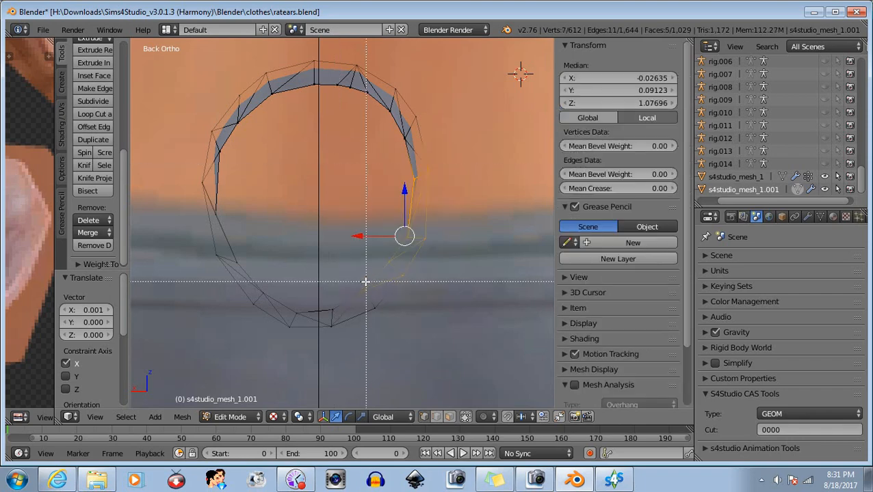
drag(365, 282, 413, 341)
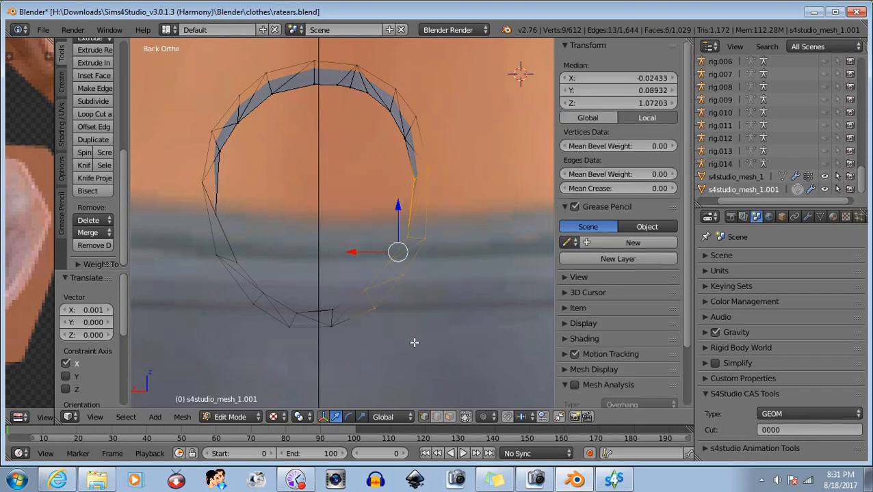
key(g)
key(x)
click(359, 254)
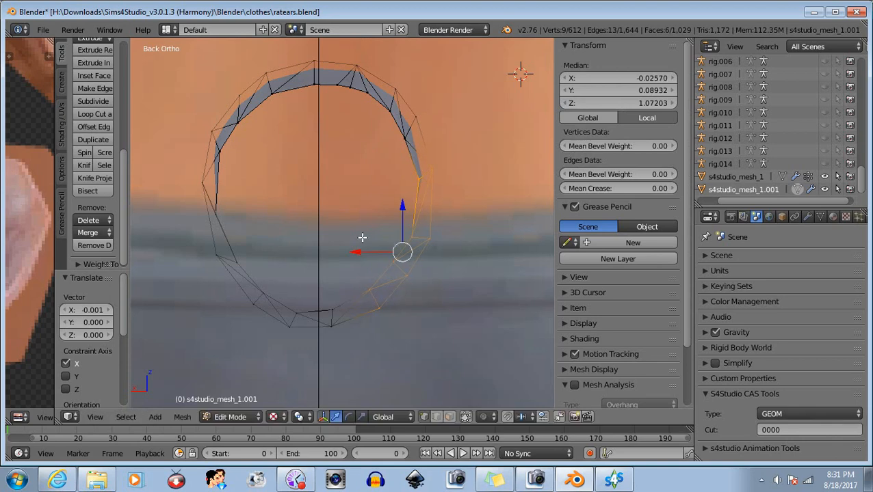
key(b)
middle_drag(353, 167, 461, 357)
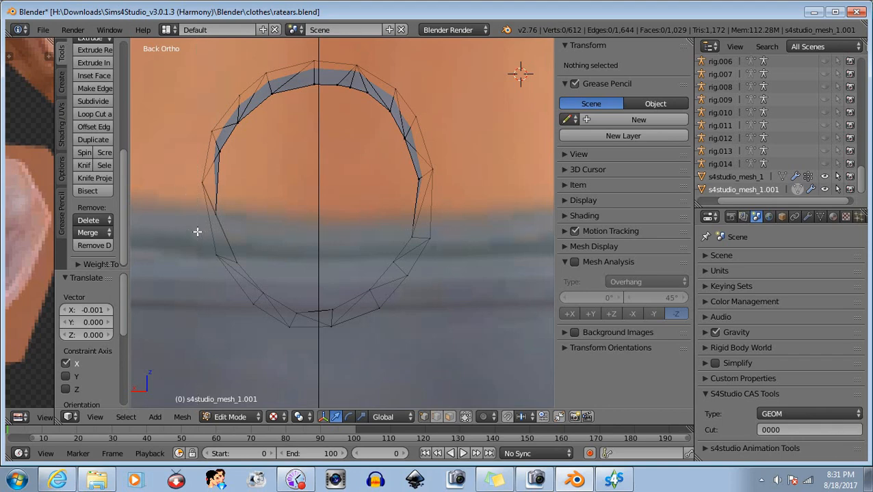
Step: Move the six lower rim vertices on the +X side 0.002 along X and 0.000589 along Z, and deselect them
key(b)
drag(197, 233, 304, 352)
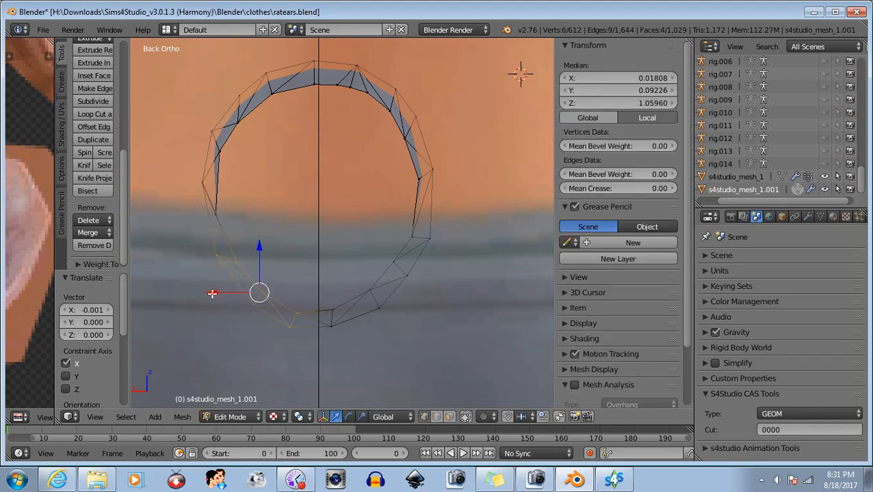
drag(212, 294, 207, 293)
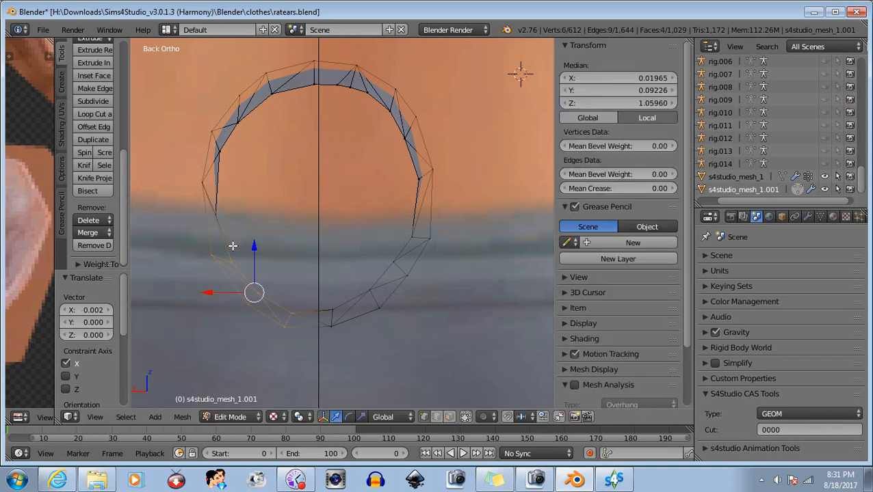
drag(255, 245, 251, 242)
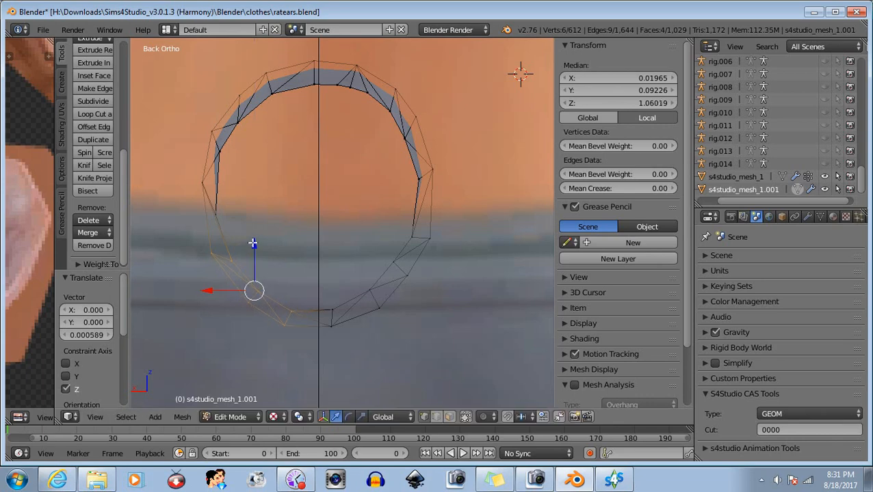
key(b)
middle_drag(166, 225, 352, 373)
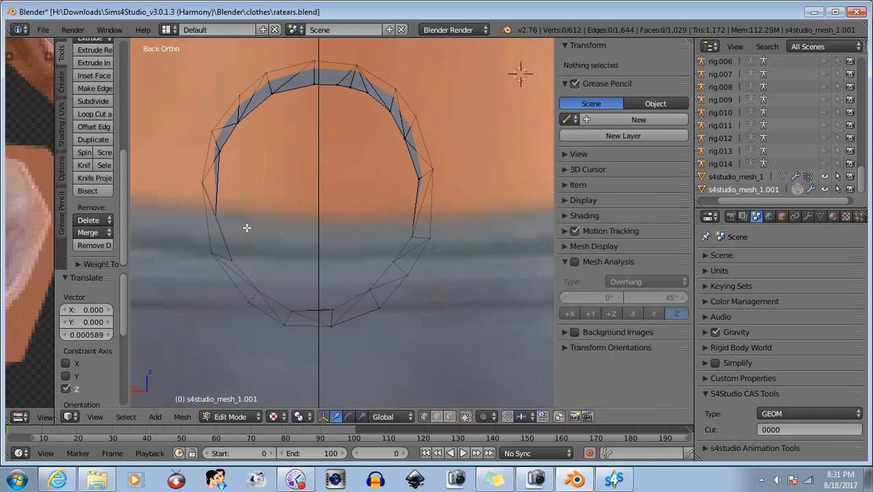
Step: Raise the mid-height inner-rim vertex on the +X side 0.001 along Z and deselect it
right_click(213, 217)
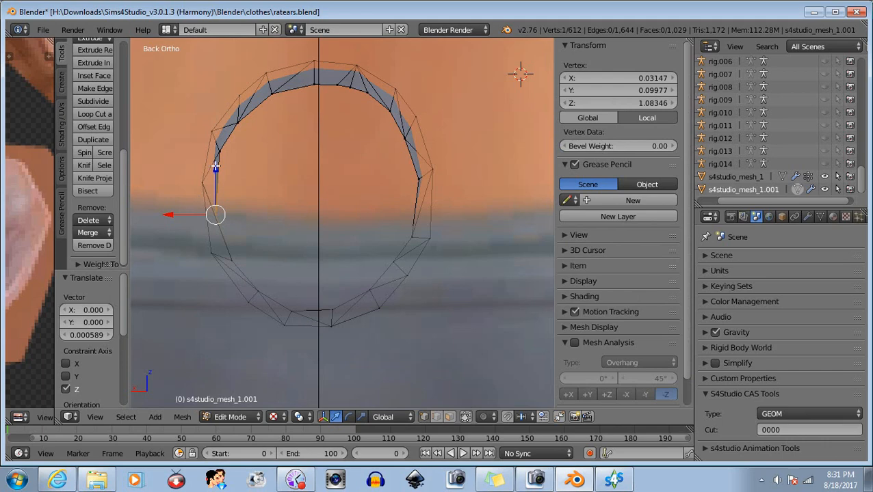
drag(216, 167, 213, 162)
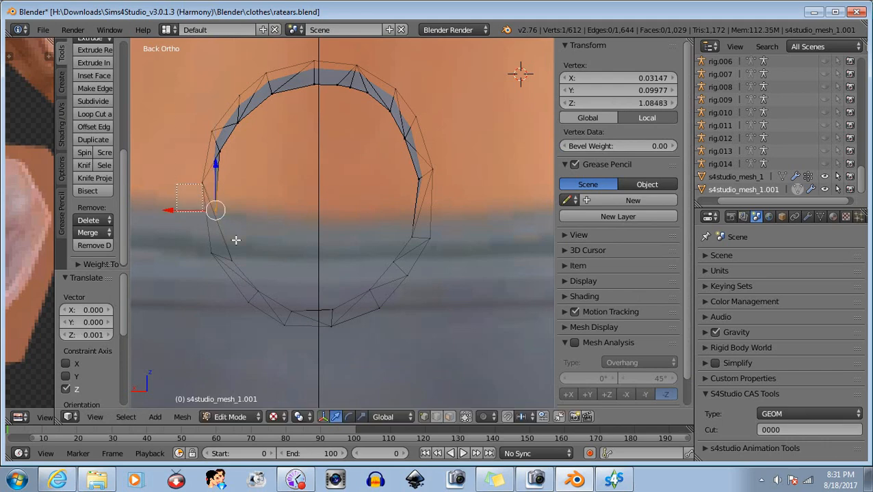
key(a)
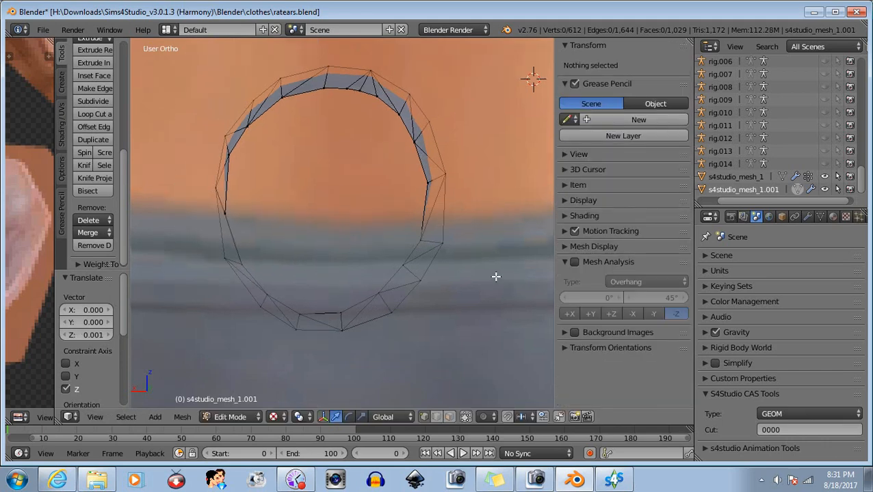
Step: Seen from the side, move two lower rear-rim vertices 0.002 along Y, then these plus the pair below 0.000565 along Y, and deselect them
middle_drag(497, 276, 468, 272)
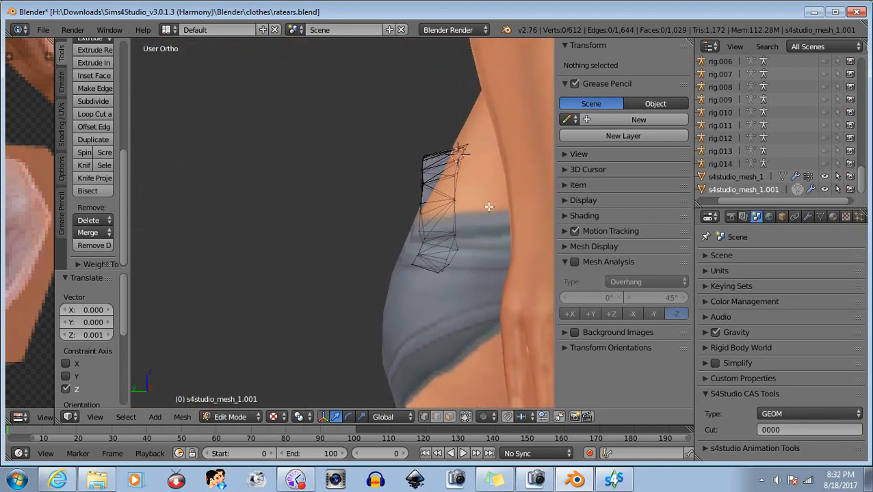
middle_drag(486, 216, 489, 221)
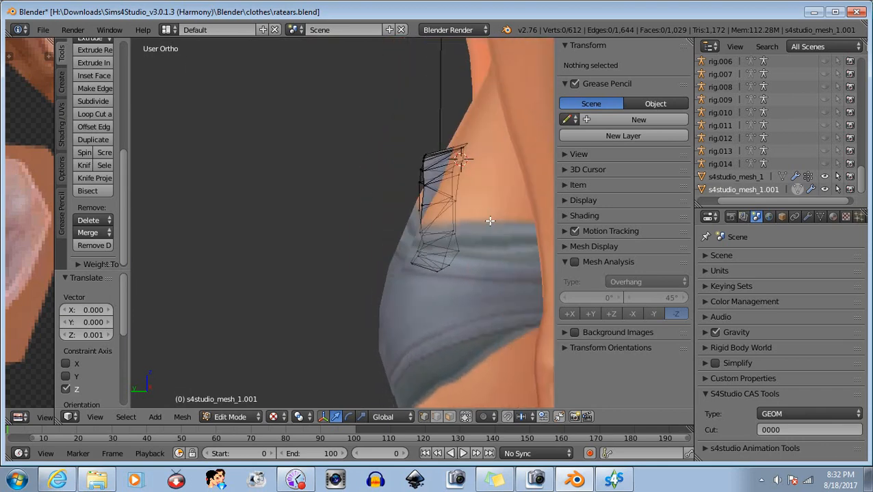
middle_drag(434, 268, 456, 260)
key(b)
drag(452, 245, 475, 256)
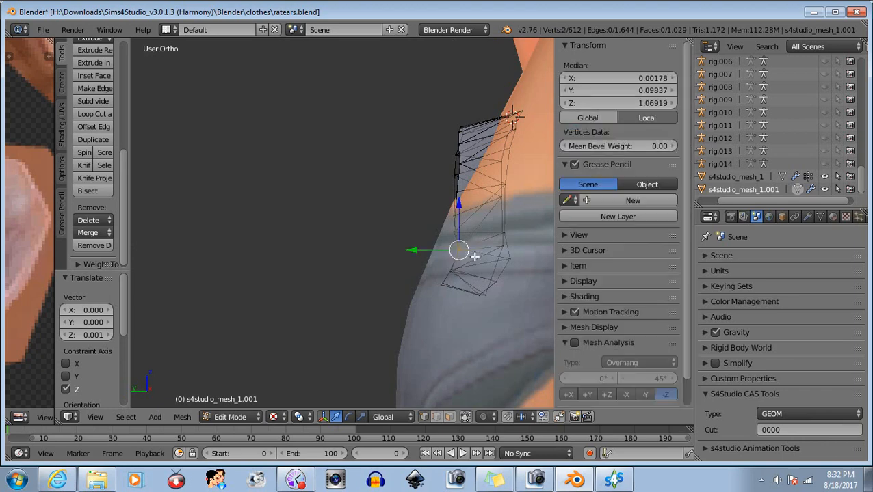
drag(412, 251, 466, 280)
key(b)
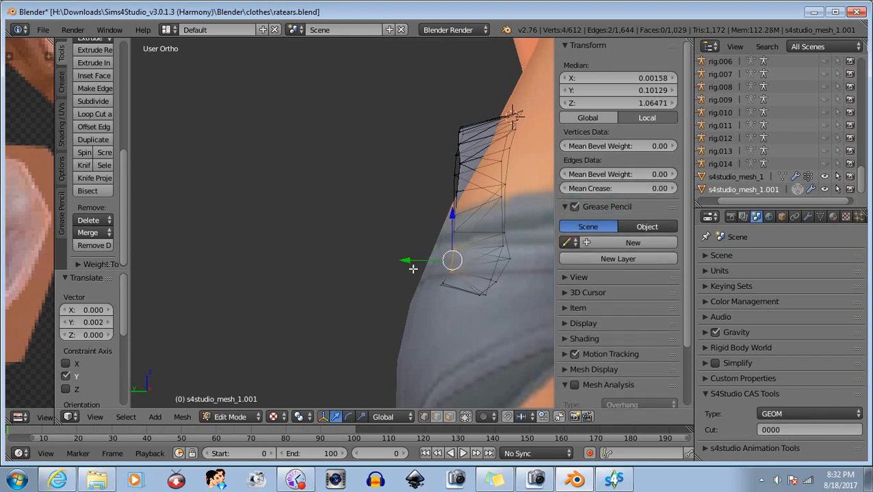
drag(406, 261, 407, 261)
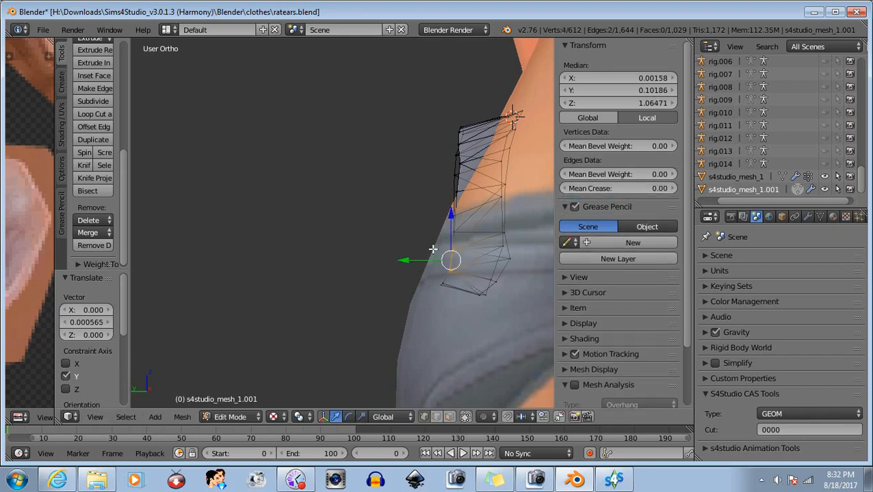
key(b)
middle_drag(420, 231, 491, 333)
Step: Move the mid-height rear-rim vertex on the -X side -0.000565 along Y and -0.000855 along Z, and deselect it
mouse_move(498, 250)
middle_down()
mouse_move(512, 246)
mouse_move(501, 243)
middle_up()
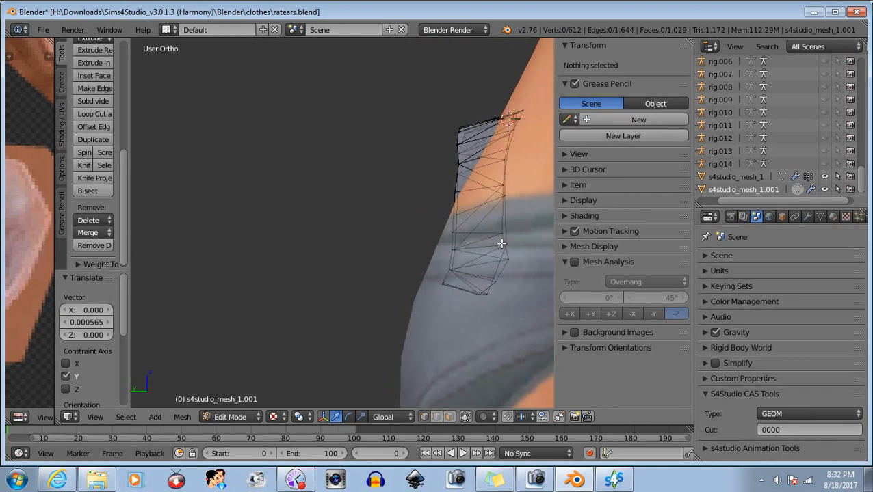
key(b)
drag(448, 188, 460, 203)
mouse_move(424, 208)
middle_down()
mouse_move(442, 217)
mouse_move(429, 215)
middle_up()
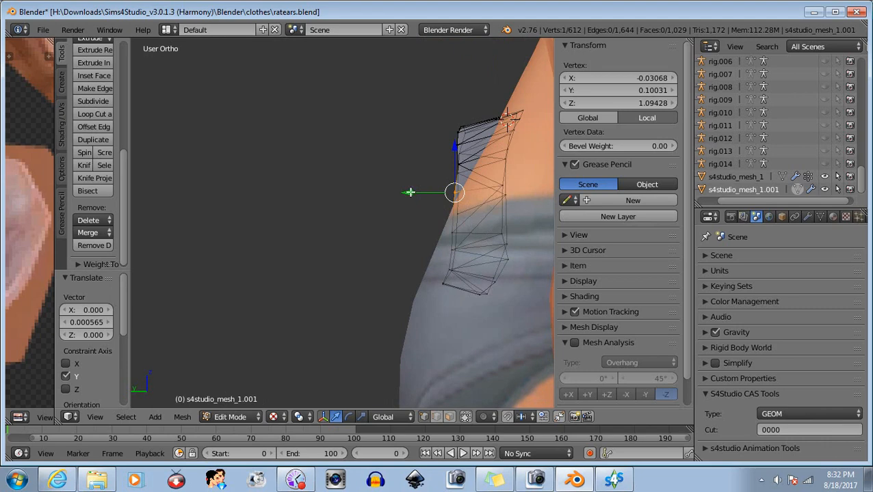
drag(409, 192, 413, 192)
middle_drag(391, 259, 413, 281)
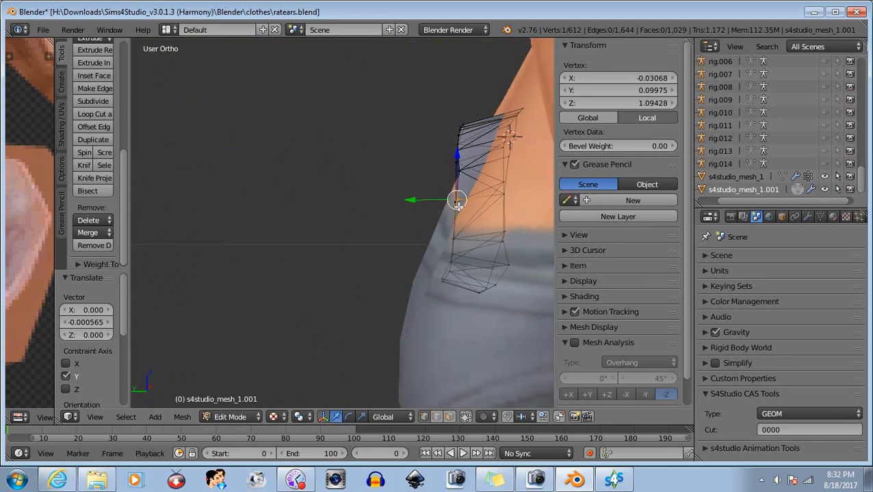
drag(456, 156, 456, 158)
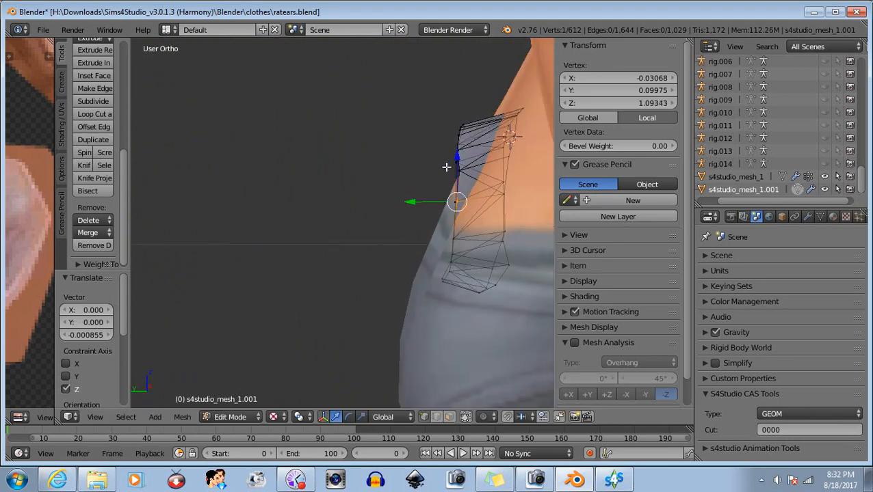
key(a)
Step: Move the five topmost rear-rim vertices 0.000282 along Y and deselect them
mouse_move(445, 252)
middle_down()
mouse_move(160, 247)
mouse_move(167, 224)
mouse_move(148, 224)
mouse_move(502, 241)
mouse_move(478, 273)
mouse_move(441, 243)
middle_up()
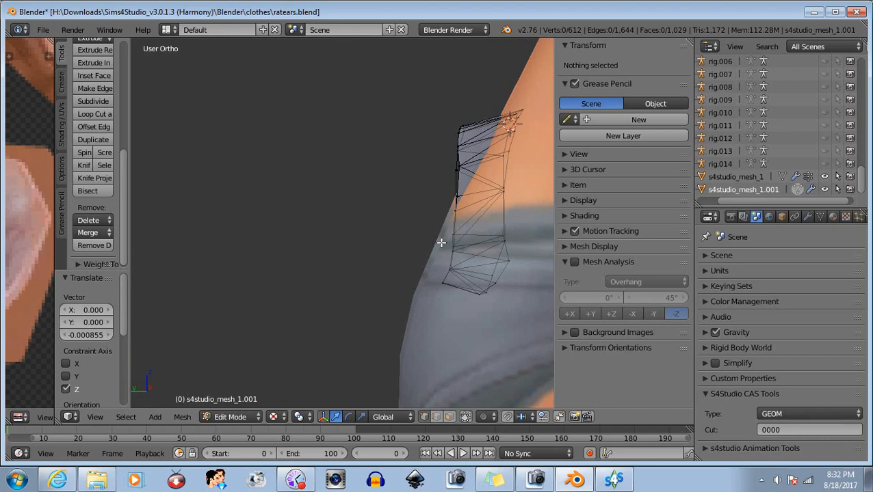
key(b)
drag(444, 114, 467, 136)
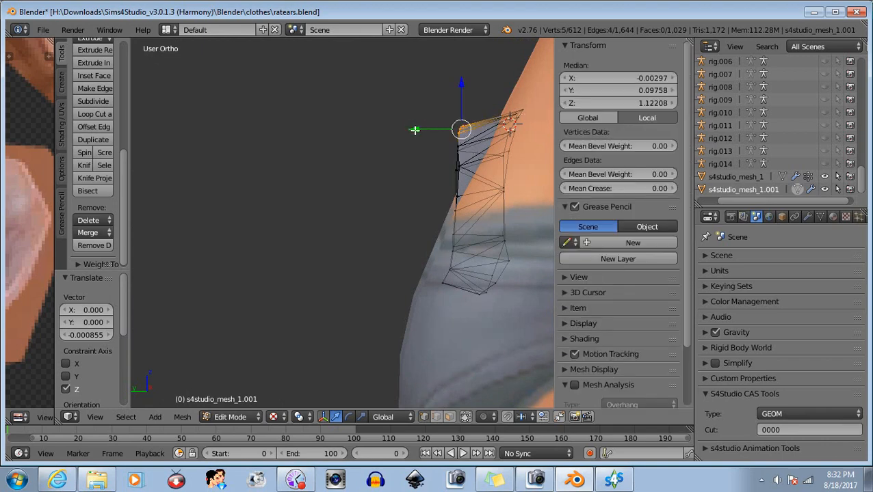
key(g)
key(y)
click(414, 130)
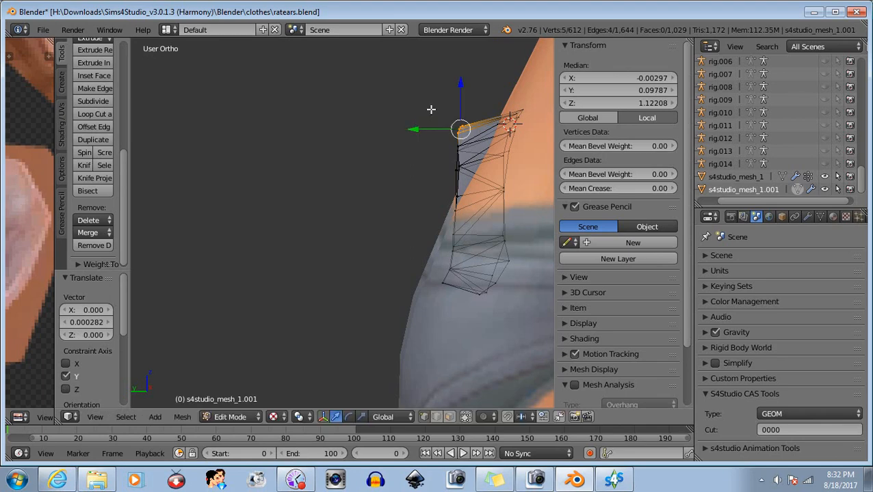
key(a)
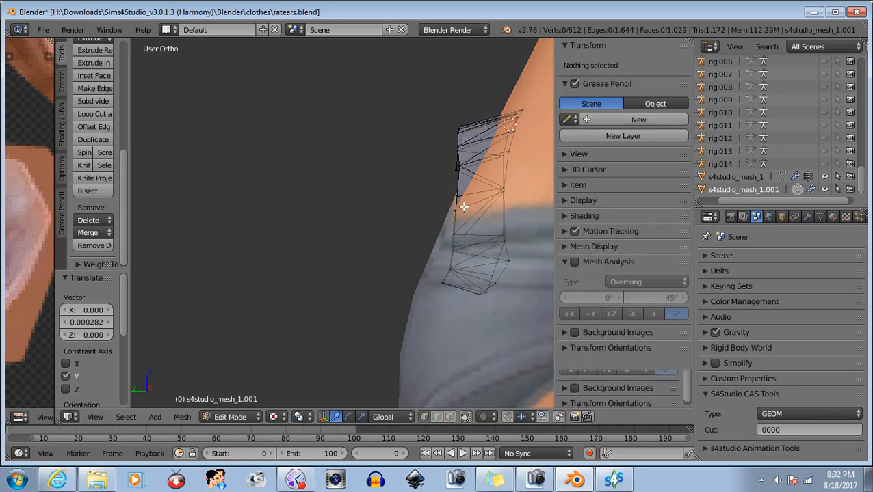
Step: Move the upper rear-rim vertex on the -X side 0.000565 along Y and deselect it
key(b)
drag(466, 162, 456, 171)
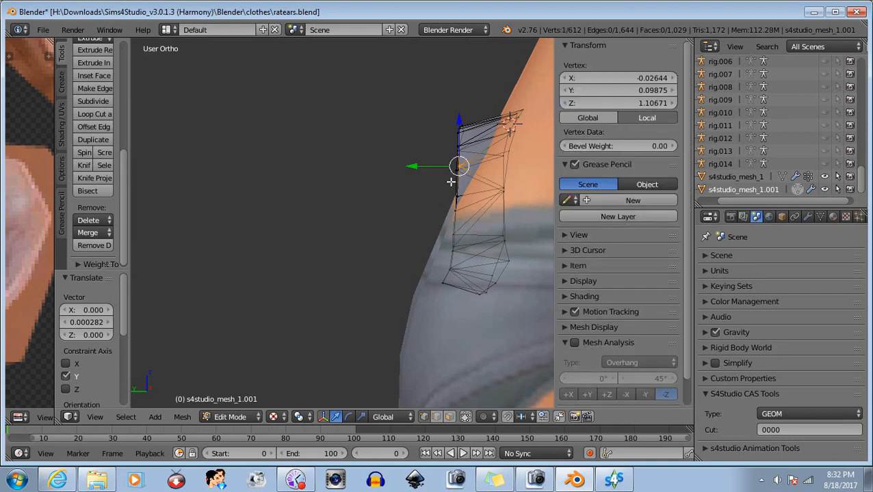
key(g)
key(y)
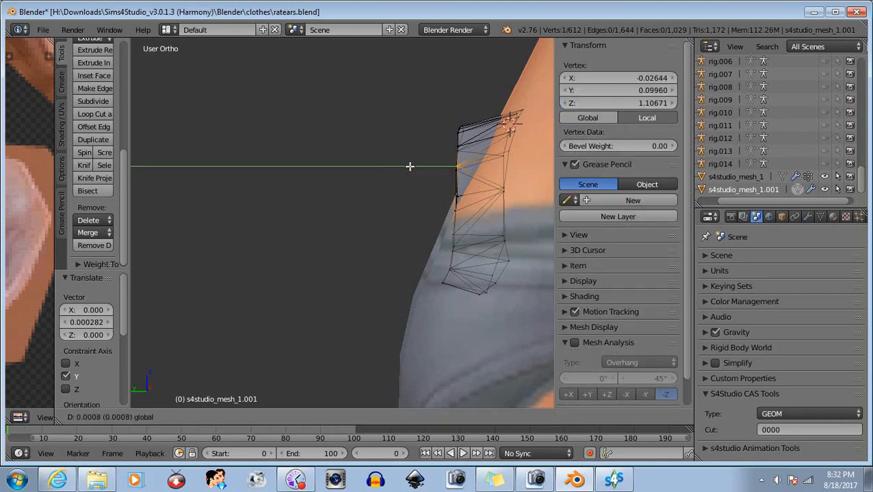
click(408, 166)
key(b)
middle_drag(409, 113, 471, 226)
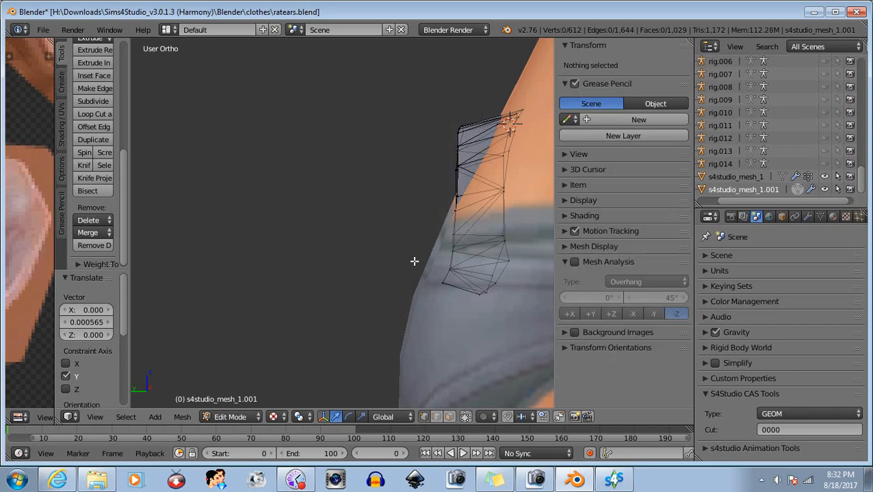
Step: In the left orthographic view, move the six bottom vertices on the body side -0.002 along Y and deselect them
middle_drag(377, 273, 456, 286)
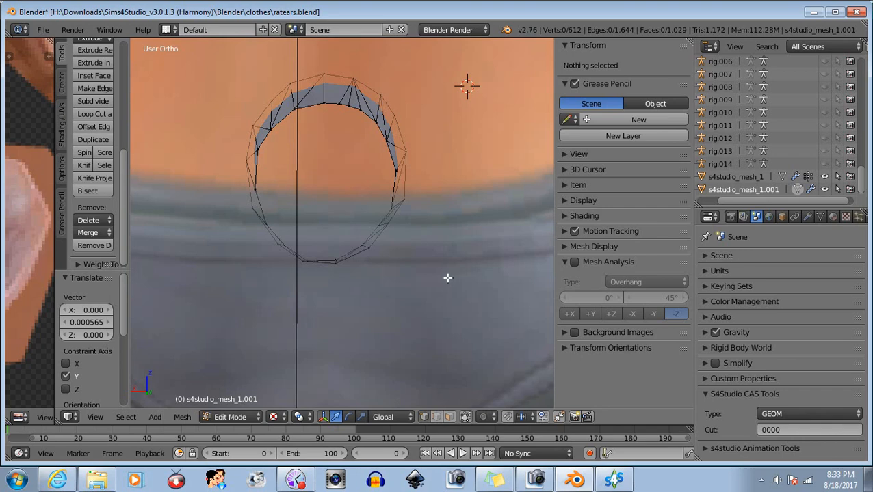
middle_drag(447, 278, 400, 297)
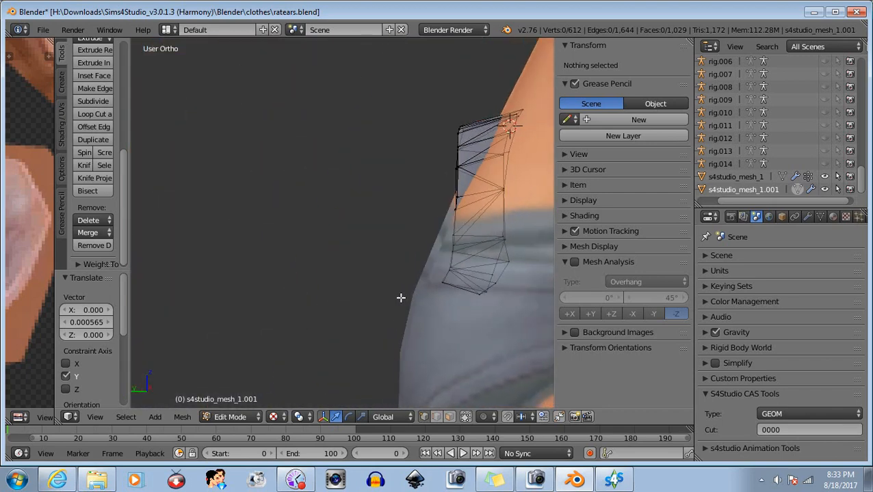
click(95, 417)
click(108, 298)
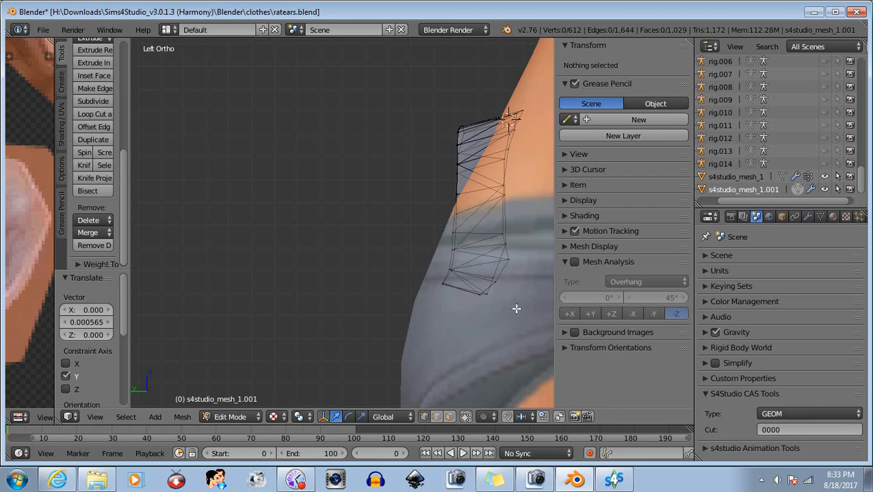
key(b)
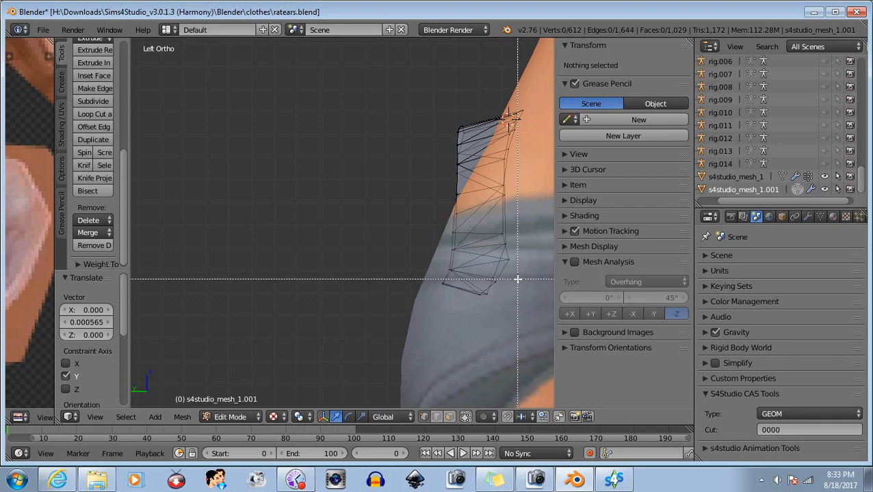
drag(505, 273, 470, 303)
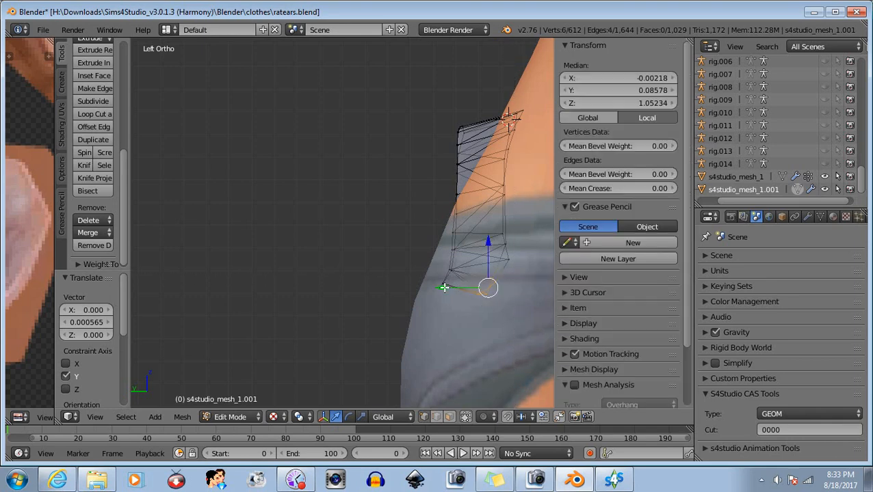
key(g)
key(y)
click(449, 288)
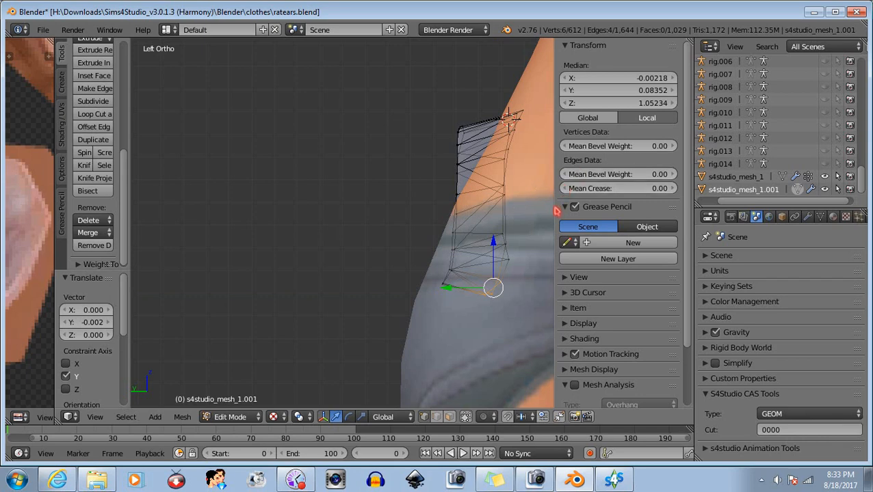
key(b)
middle_drag(406, 190, 513, 339)
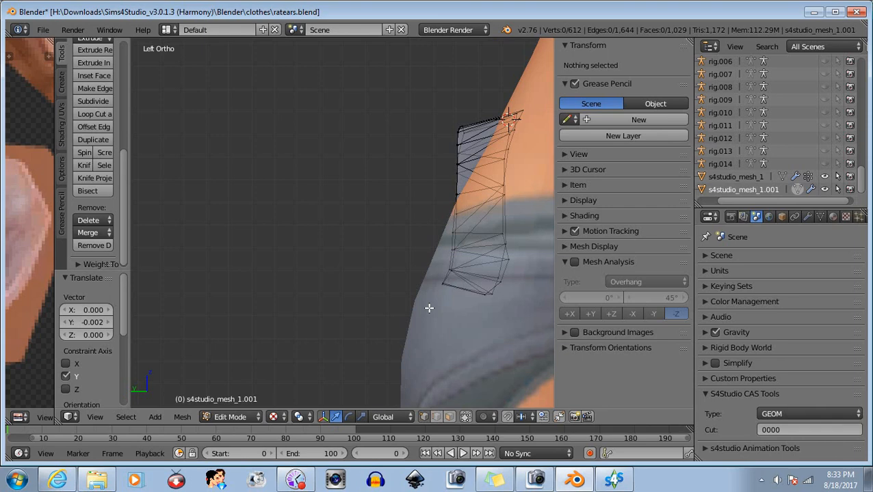
scroll(388, 292, down, 3)
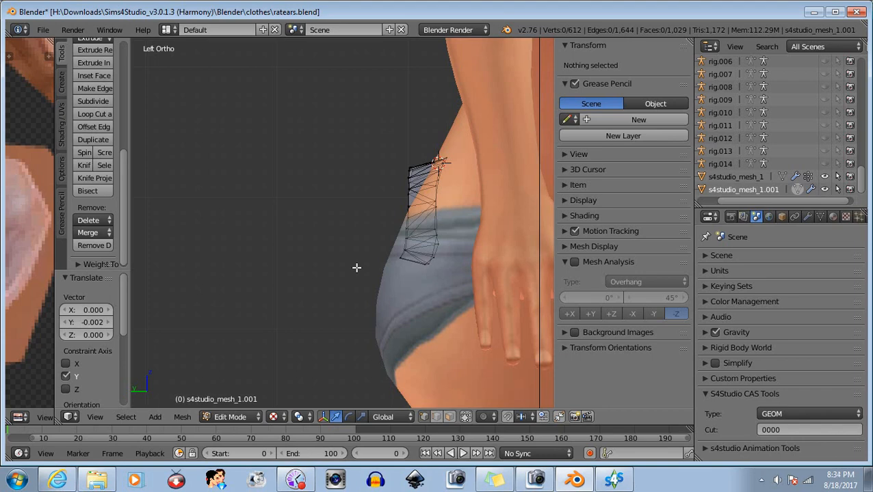
Step: Reveal the hidden parts of the tail mesh and clear the resulting selection
click(182, 417)
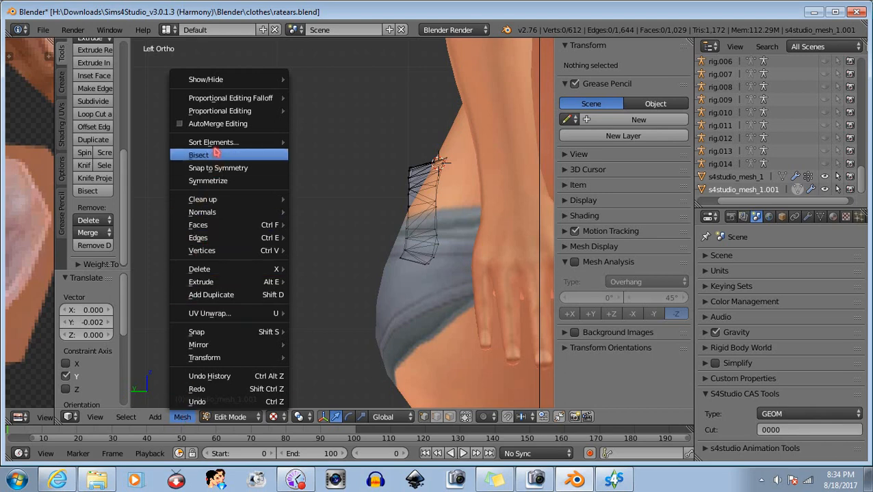
mouse_move(220, 79)
click(319, 78)
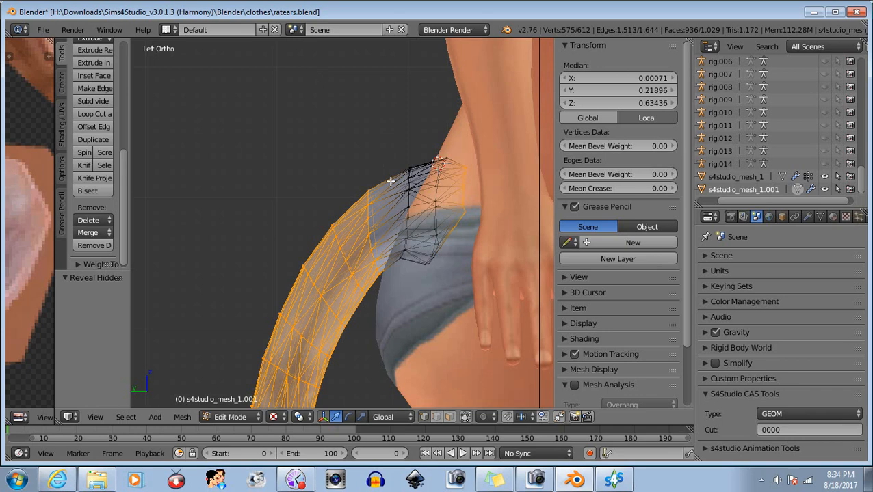
key(a)
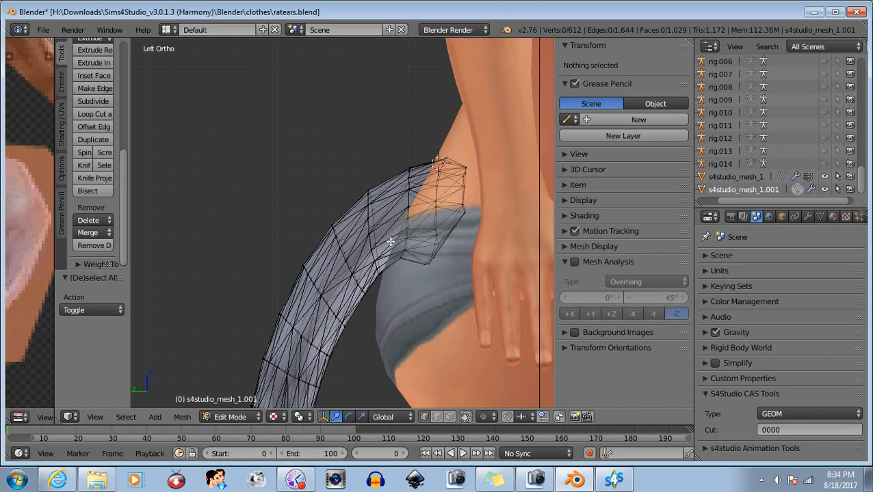
Step: Select the 19 vertices of the tail ring just outside the lower back and scale them by 1.085 along Z
scroll(410, 225, up, 1)
key(b)
drag(408, 148, 432, 282)
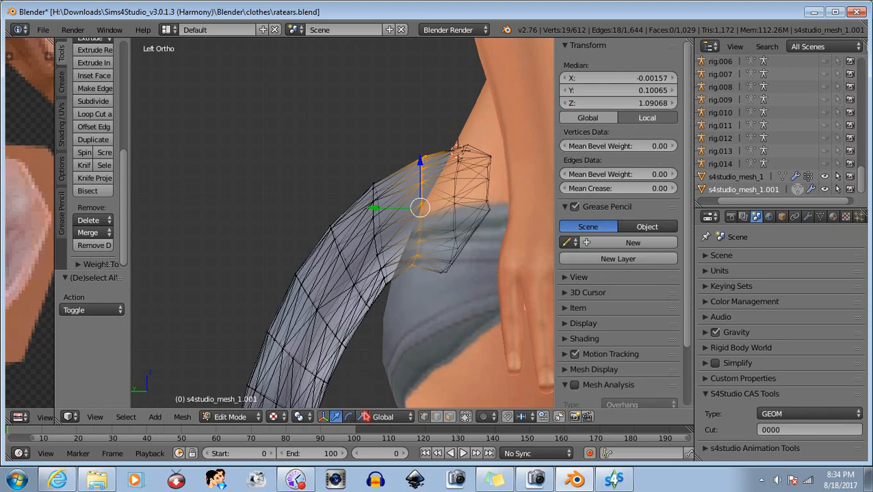
key(s)
key(z)
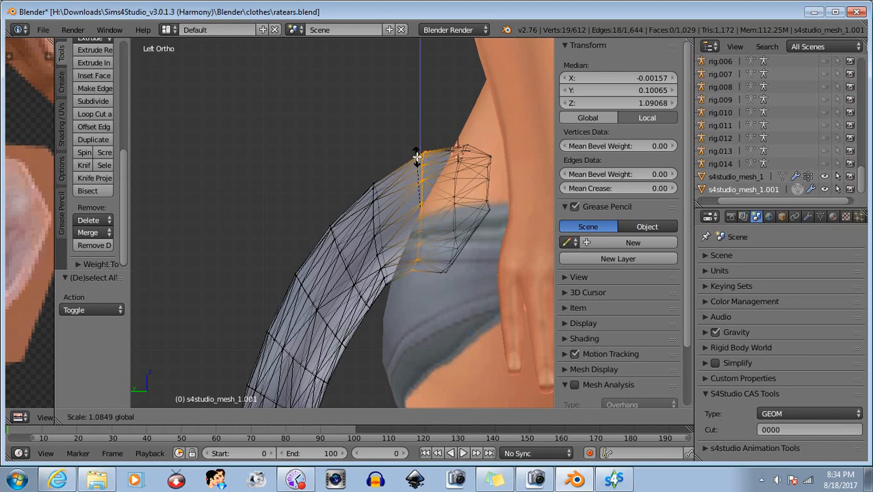
click(416, 157)
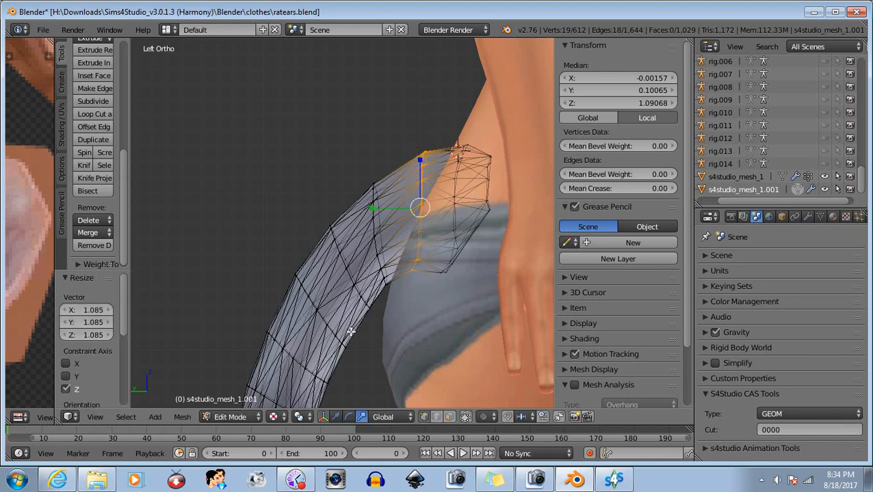
Step: Move only that ring's eight lower vertices -0.000407 along Z and -0.002 along Y, and deselect them
key(b)
drag(369, 137, 453, 219)
middle_drag(453, 219, 453, 218)
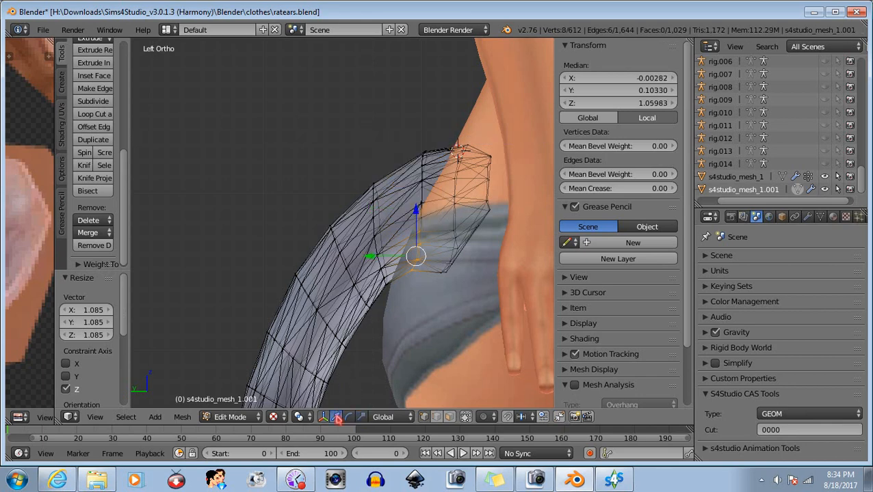
drag(415, 213, 413, 214)
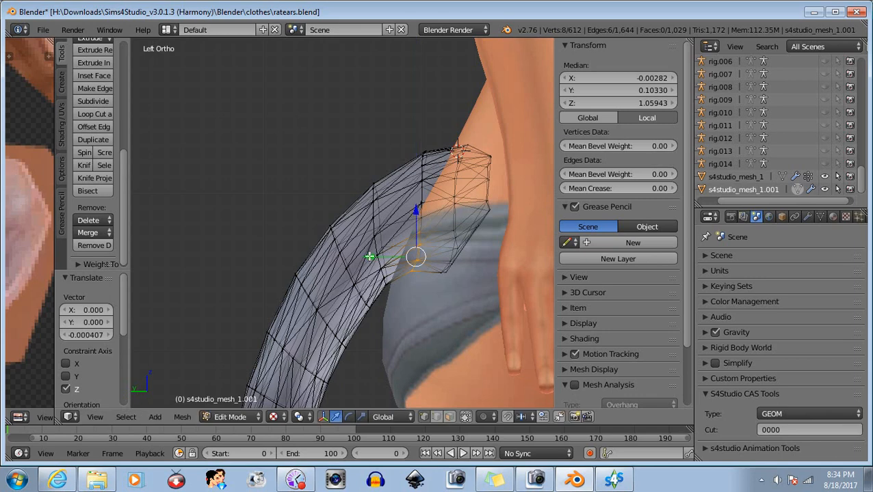
drag(369, 256, 371, 257)
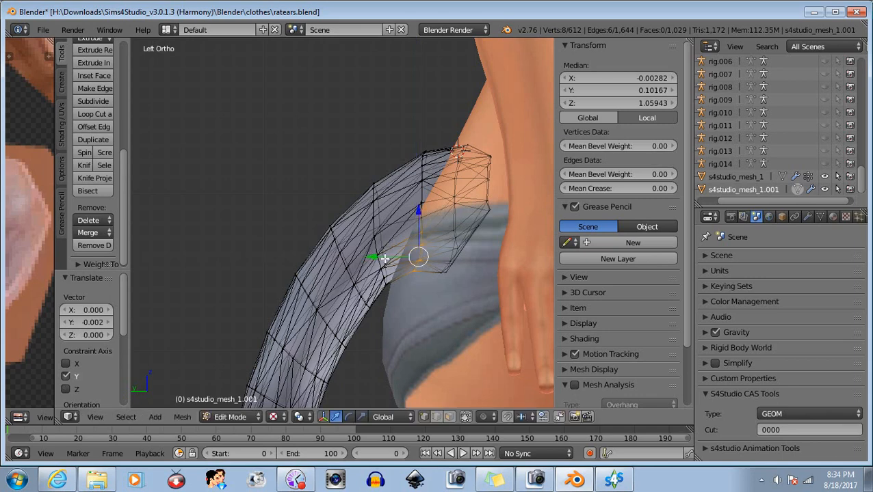
key(b)
middle_drag(370, 159, 445, 304)
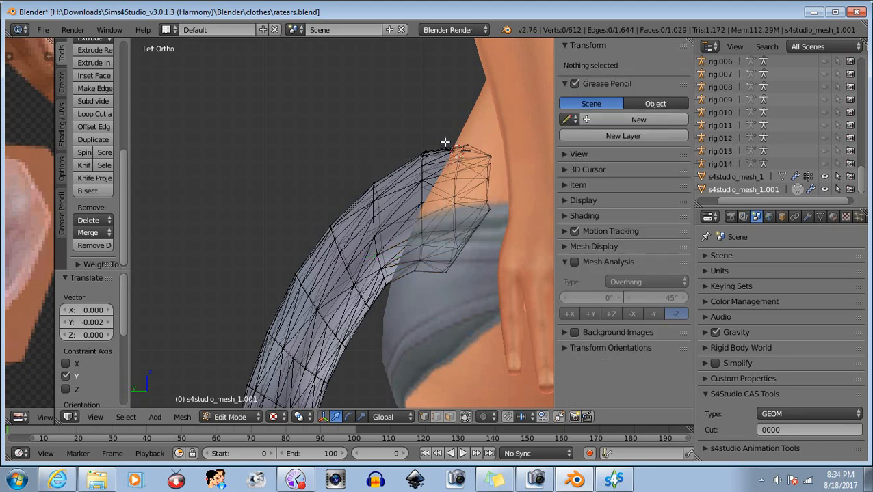
Step: Move the nine upper vertices of the next ring toward the body -0.003 along Y and 0.002 along Z, and deselect them
drag(445, 143, 474, 210)
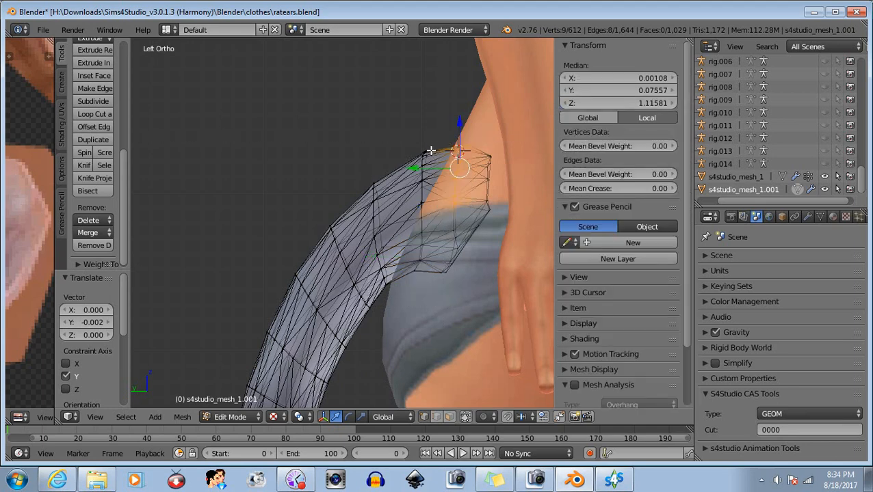
key(g)
key(y)
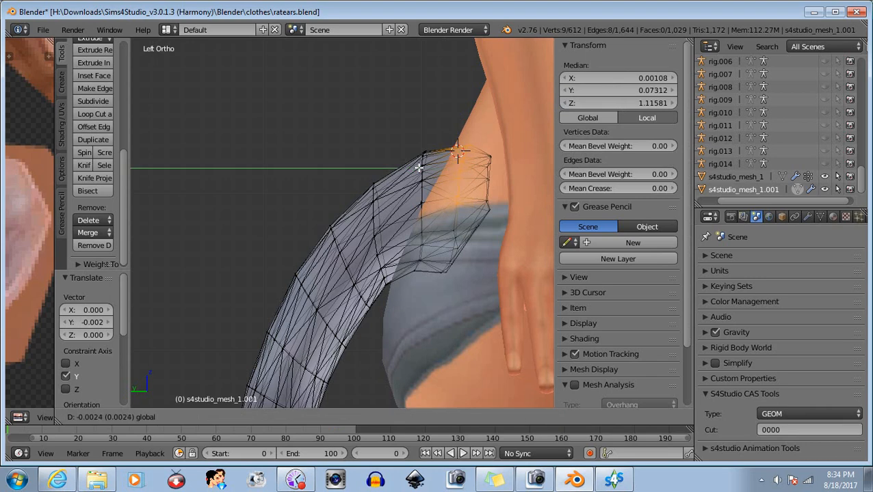
click(417, 168)
key(g)
key(z)
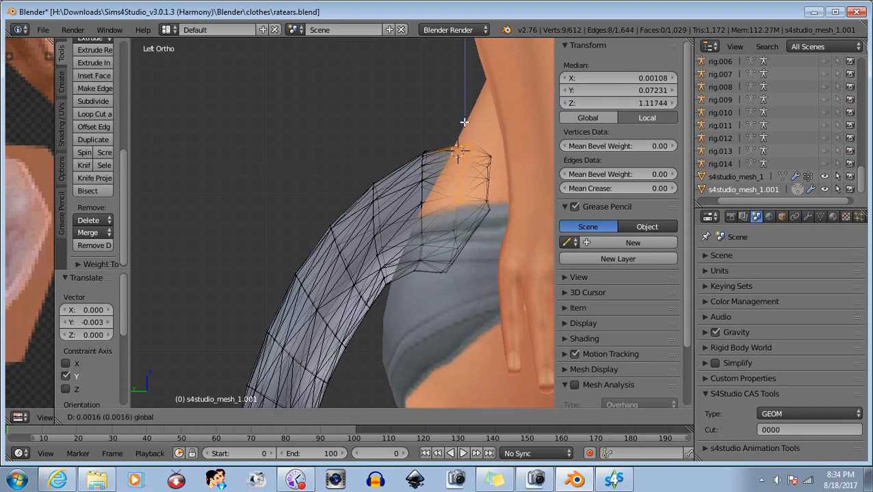
click(464, 123)
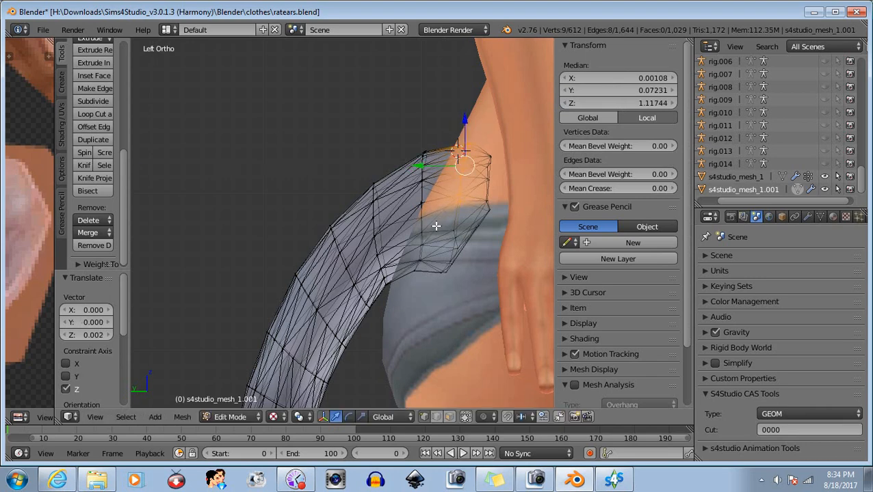
key(b)
drag(426, 101, 504, 211)
middle_drag(504, 211, 504, 211)
Step: Move the nine lower vertices of the same ring -0.004 along Y and 0.006 along Z, and deselect them
key(b)
drag(432, 223, 466, 308)
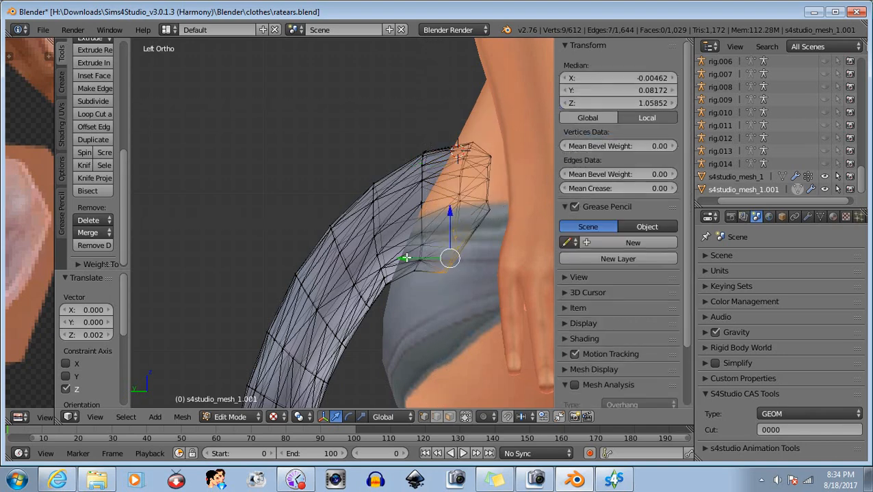
drag(406, 258, 414, 258)
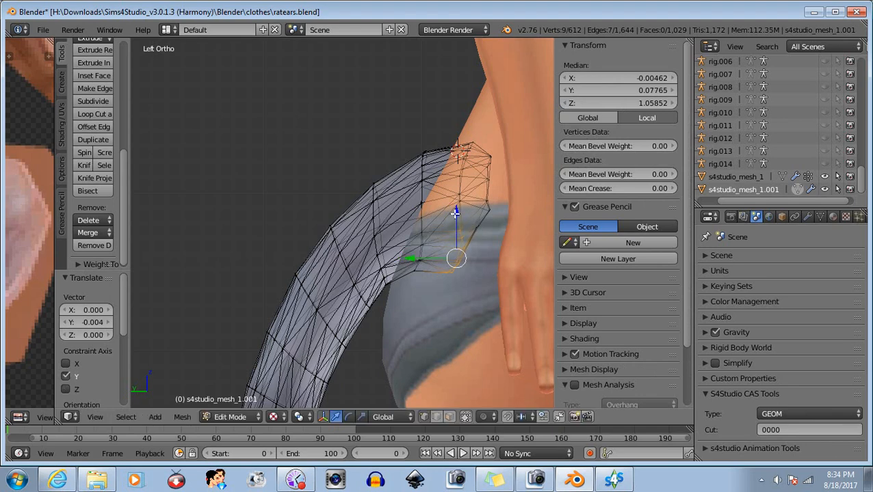
drag(455, 212, 443, 203)
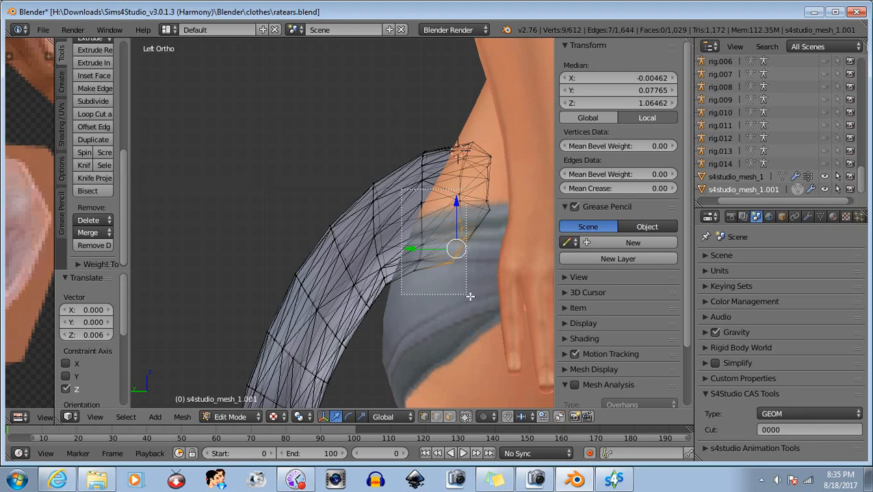
key(a)
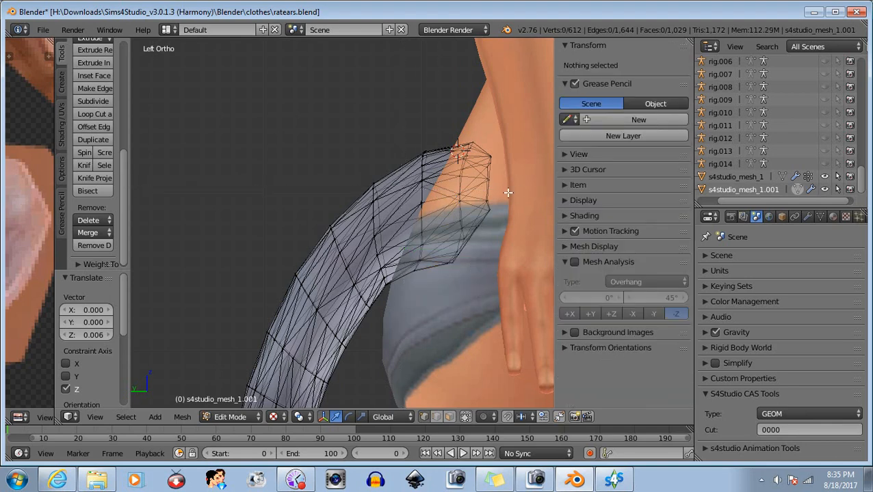
Step: Lower the six bottom vertices of the innermost rim inside the body about 0.018 along Z and shift them -0.004 along Y
key(b)
drag(509, 184, 472, 237)
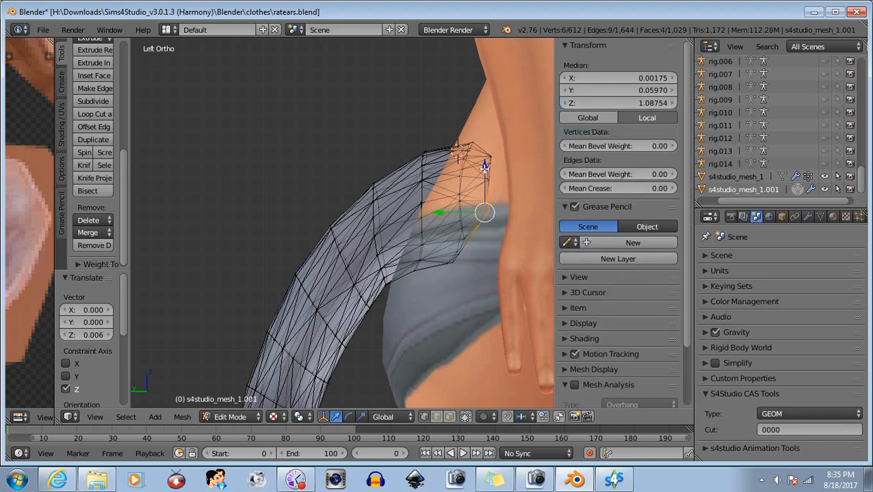
drag(490, 164, 489, 194)
drag(444, 241, 449, 246)
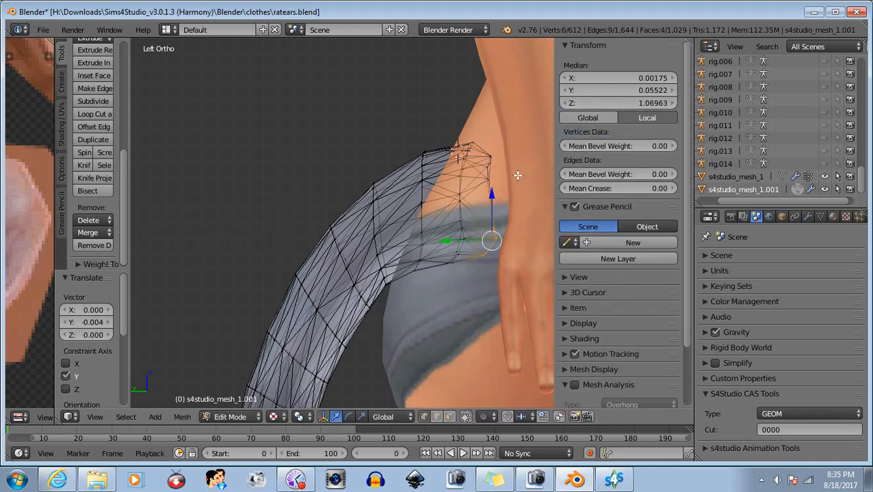
Step: Add the innermost rim's upper vertices to the selection, move all twelve -0.005 along Y, and deselect them
key(b)
drag(518, 136, 453, 204)
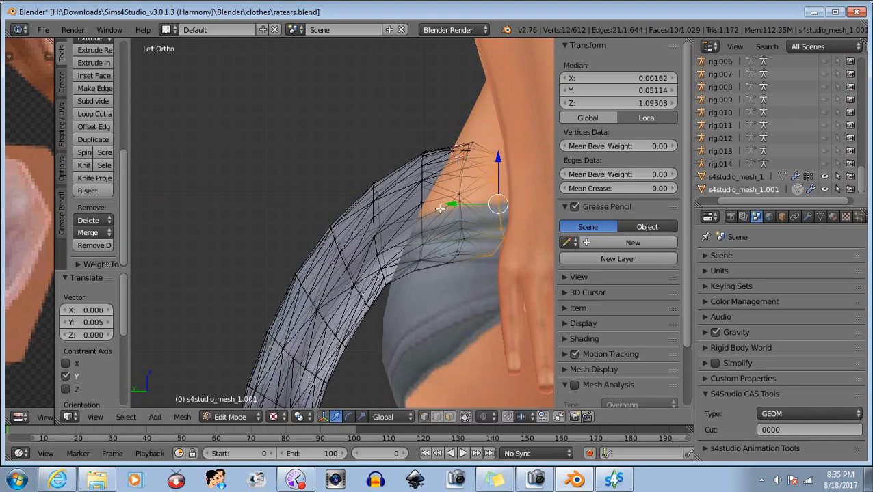
key(b)
middle_drag(389, 124, 530, 300)
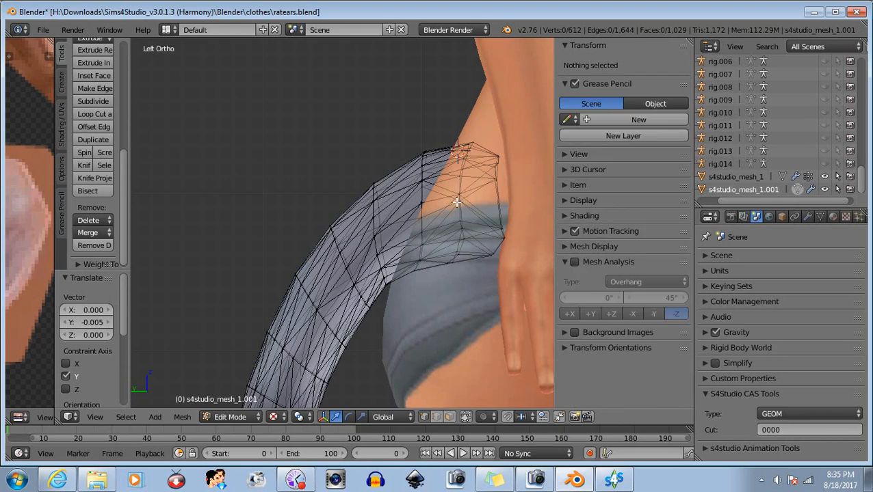
Step: Move only the upper vertices of the innermost rim 0.007 along Z and deselect them
key(b)
mouse_move(484, 145)
mouse_down()
mouse_move(538, 247)
mouse_move(536, 214)
mouse_up()
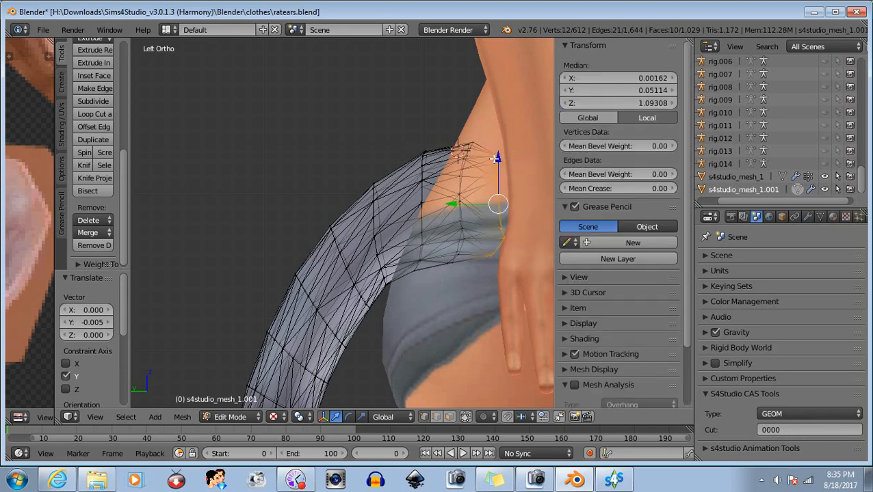
drag(495, 158, 497, 158)
key(b)
middle_drag(438, 194, 527, 269)
drag(498, 134, 492, 111)
key(b)
middle_drag(405, 129, 508, 285)
Step: Move the fifteen upper vertices of the two rings inside the body 0.003 along Z and deselect them
scroll(425, 282, down, 3)
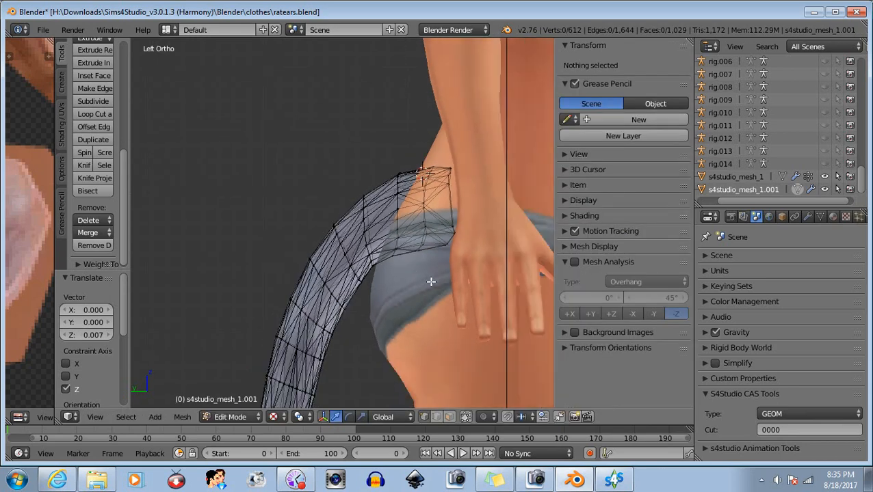
scroll(433, 208, up, 4)
scroll(472, 194, down, 1)
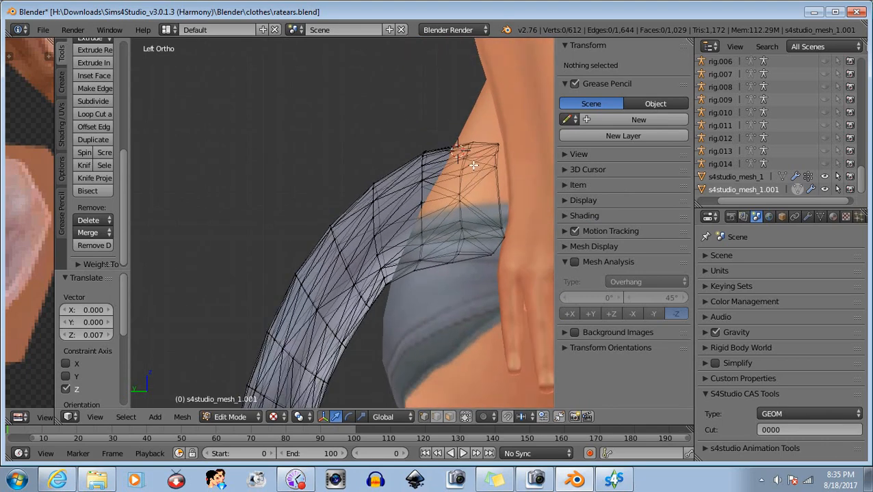
key(b)
drag(450, 131, 505, 213)
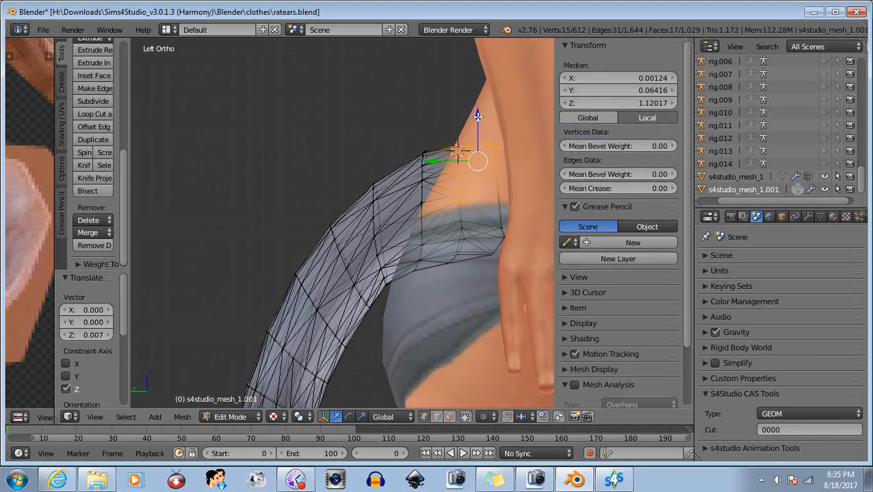
drag(478, 116, 475, 113)
key(b)
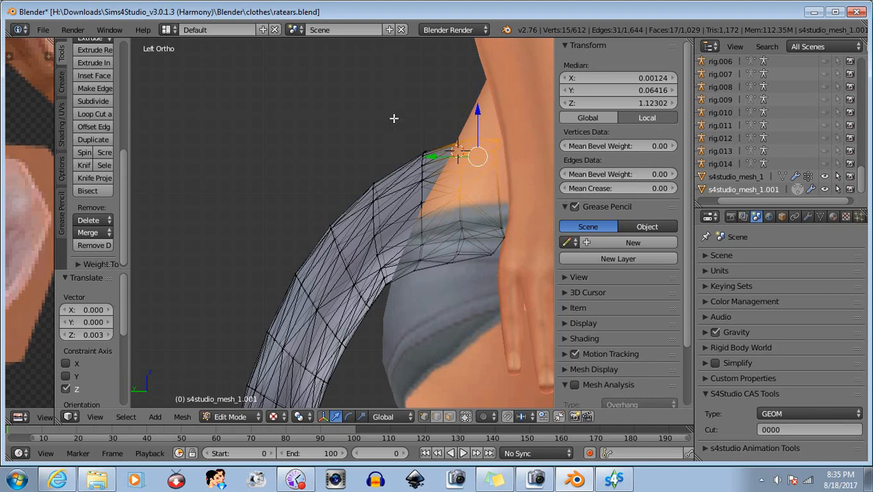
drag(394, 118, 518, 265)
middle_drag(518, 266, 519, 268)
Step: Move the lower-middle vertices of the second ring inside the body 0.003 along Z and deselect them
key(b)
drag(451, 213, 475, 238)
drag(460, 177, 459, 171)
key(b)
middle_drag(422, 182, 505, 298)
Step: In the left orthographic view, select the 49 vertices of the tail's attachment end and rotate them -3.928°
middle_drag(325, 294, 370, 310)
scroll(378, 245, down, 6)
middle_drag(379, 246, 364, 249)
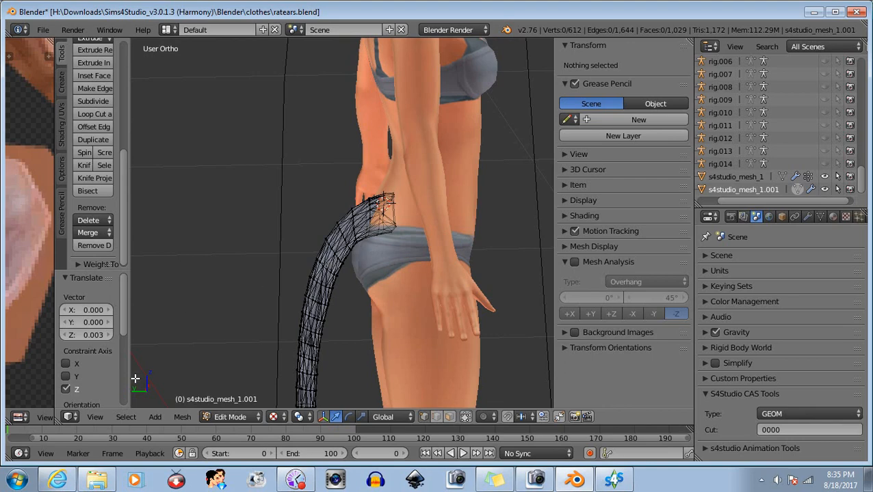
click(95, 417)
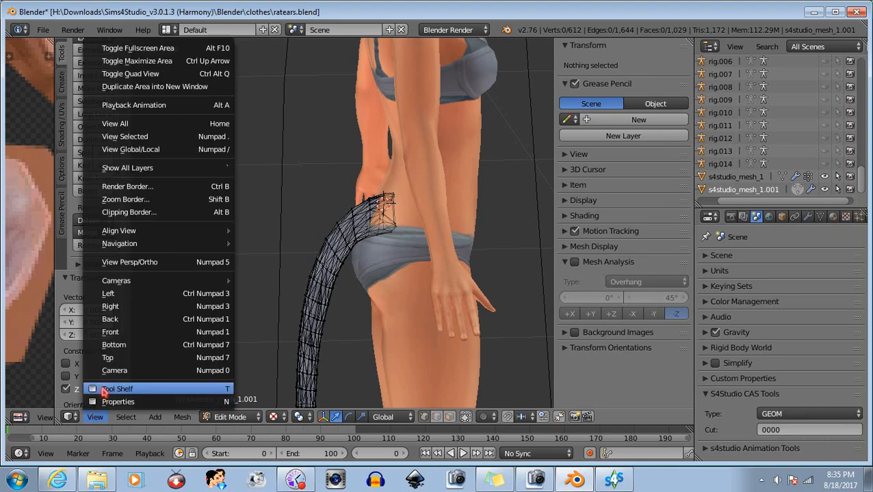
click(124, 300)
scroll(335, 277, up, 4)
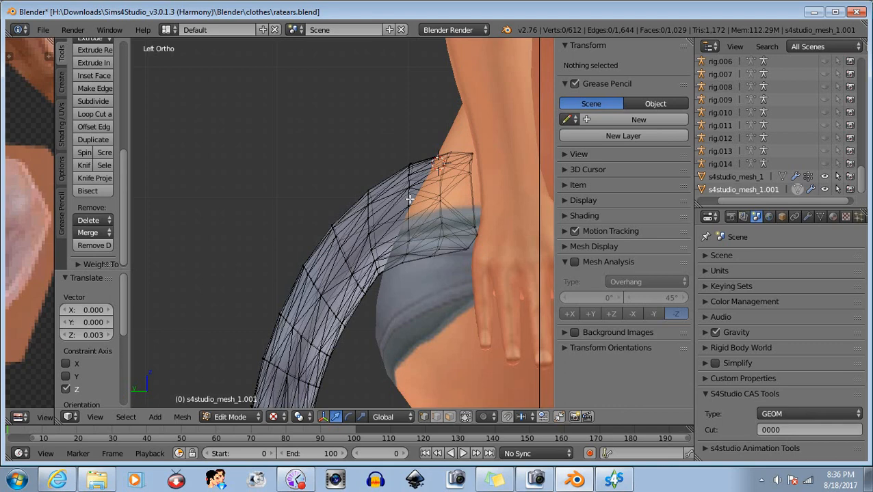
key(v)
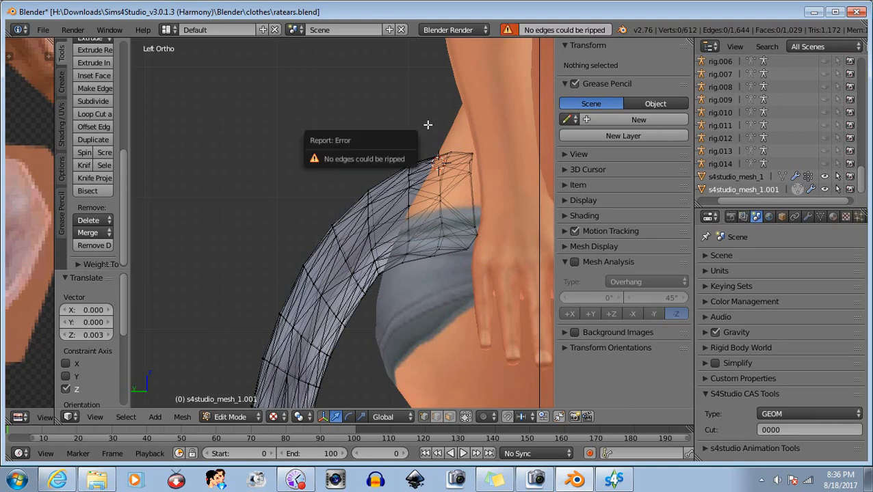
key(b)
drag(395, 140, 476, 256)
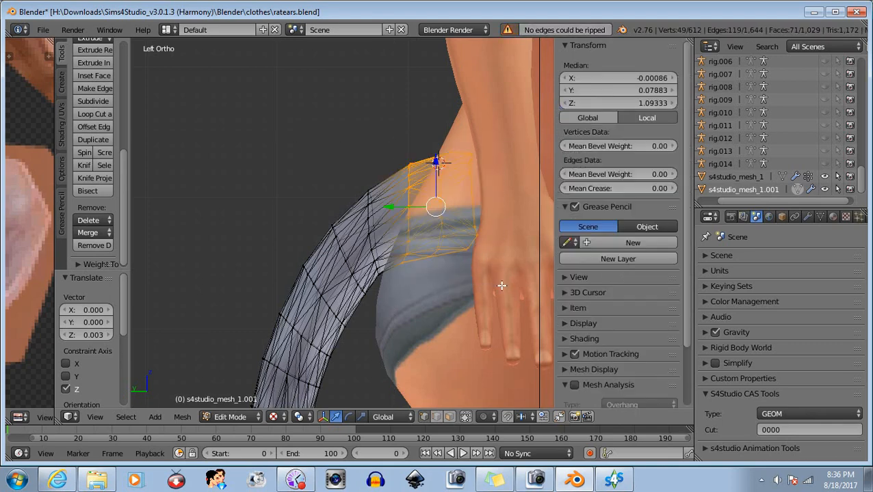
click(348, 416)
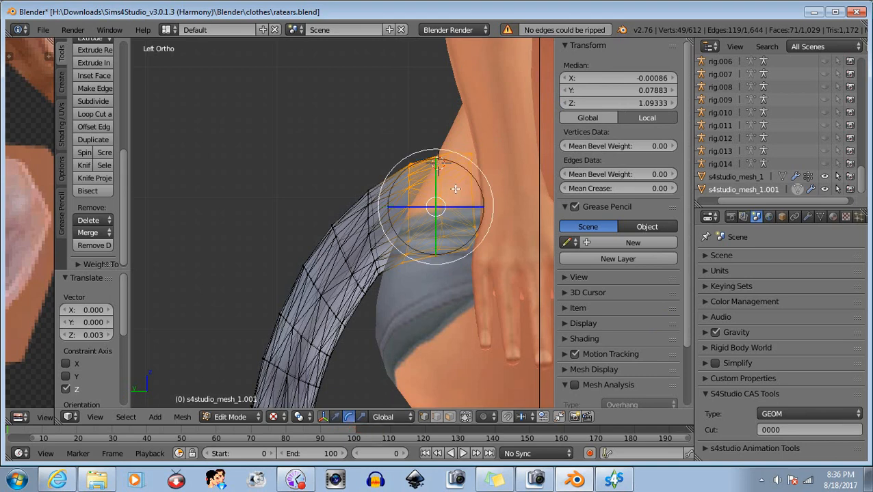
drag(486, 180, 483, 178)
Step: Move the rotated attachment end 0.003 along Z and 0.002 along Y
click(337, 418)
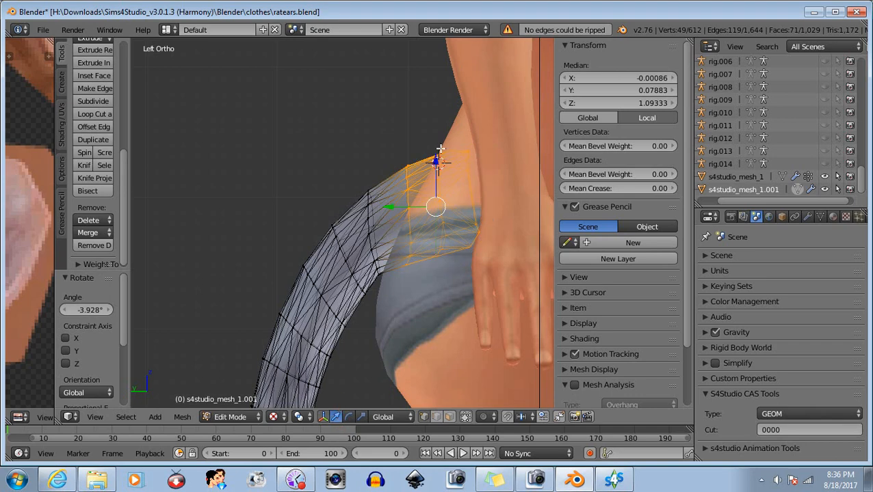
drag(435, 164, 435, 161)
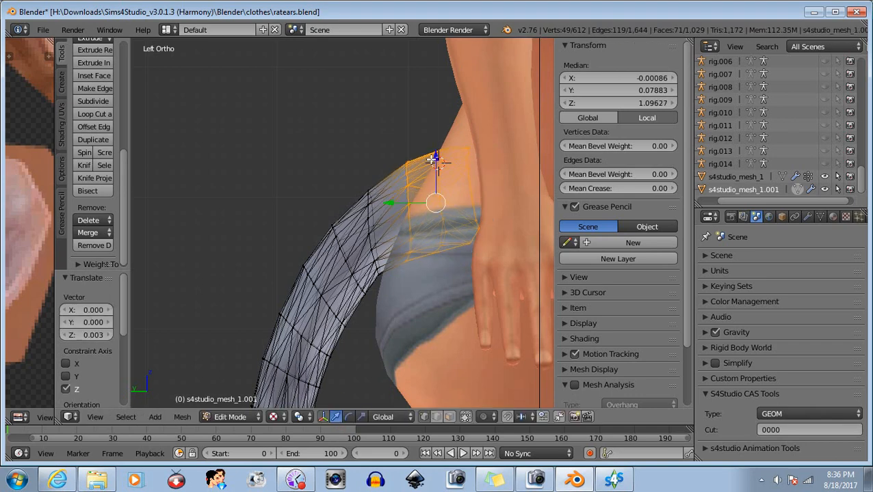
drag(387, 203, 385, 204)
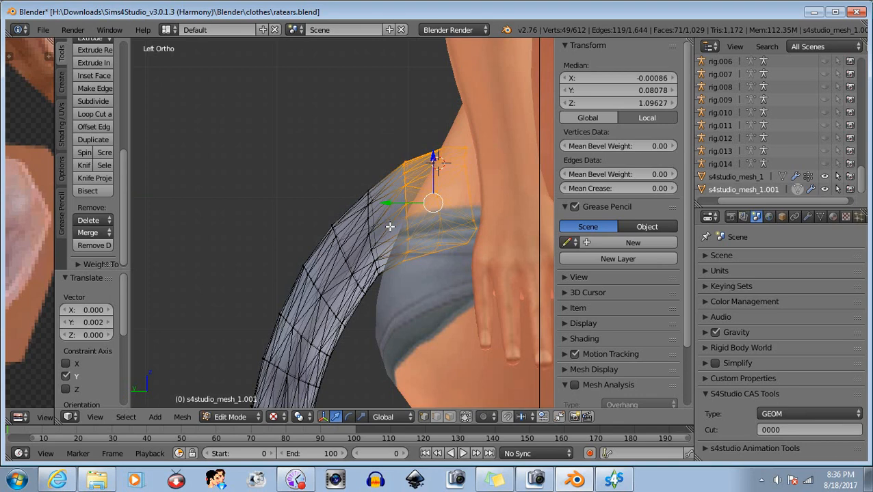
Step: Deselect the lower vertices of the attachment end and move the 26 upper ones -0.003 along Z
key(b)
drag(362, 213, 504, 281)
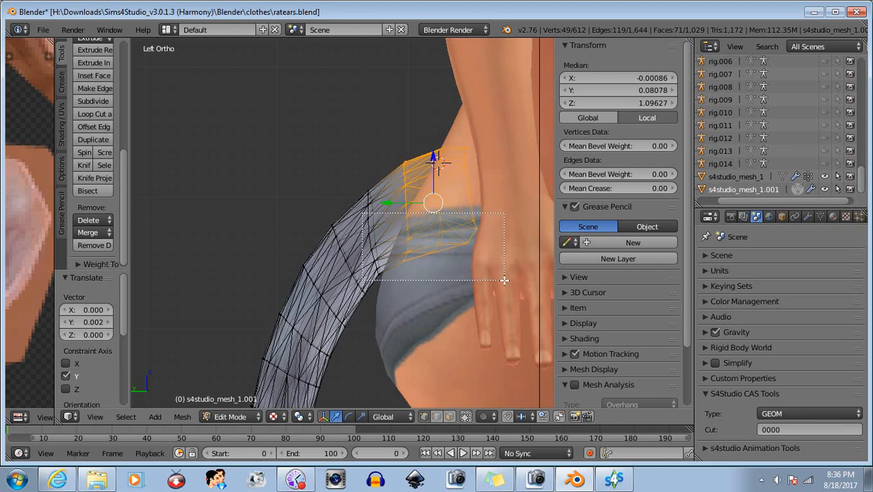
middle_drag(504, 280, 505, 281)
drag(431, 126, 434, 130)
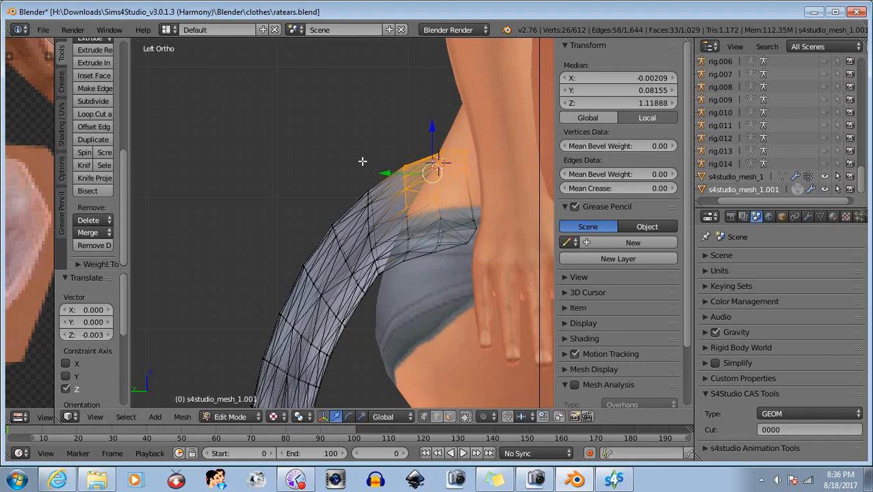
Step: Narrow the selection to the innermost vertices at the tail's upper base, rotate them about 5.7° and move them about -0.003 along Y
key(b)
drag(347, 154, 413, 245)
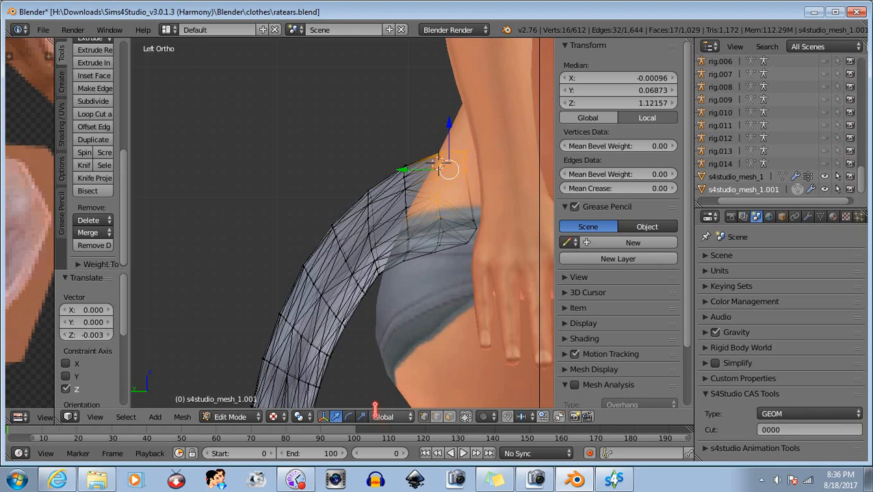
click(348, 417)
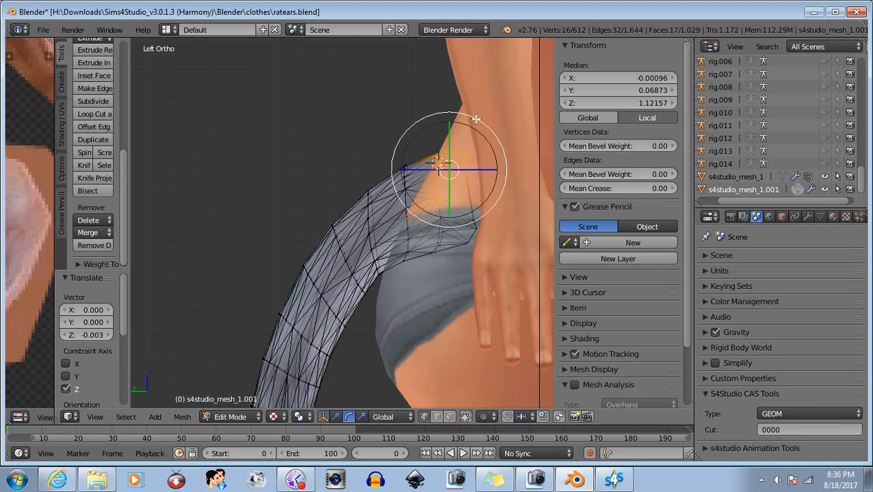
drag(475, 119, 479, 124)
click(335, 417)
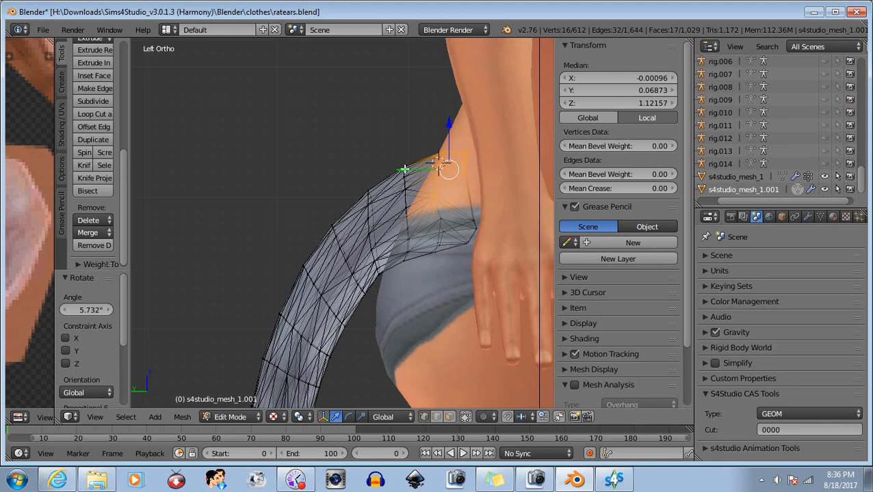
drag(404, 169, 406, 170)
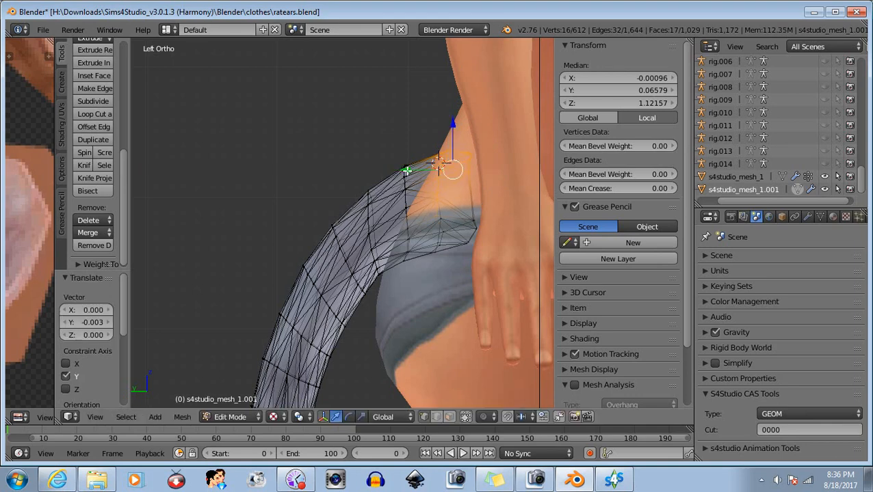
key(b)
middle_drag(386, 117, 501, 298)
Step: Select the whole tail mesh and try to shift it along Z
scroll(462, 315, down, 4)
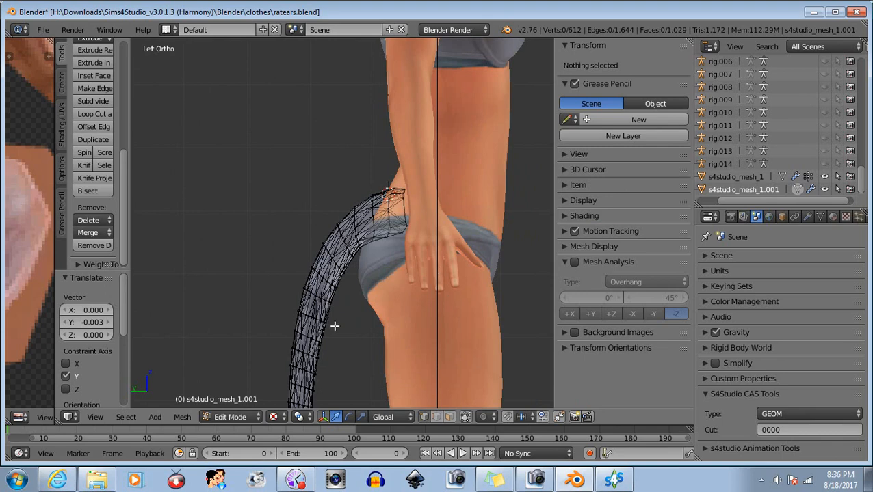
scroll(335, 327, down, 6)
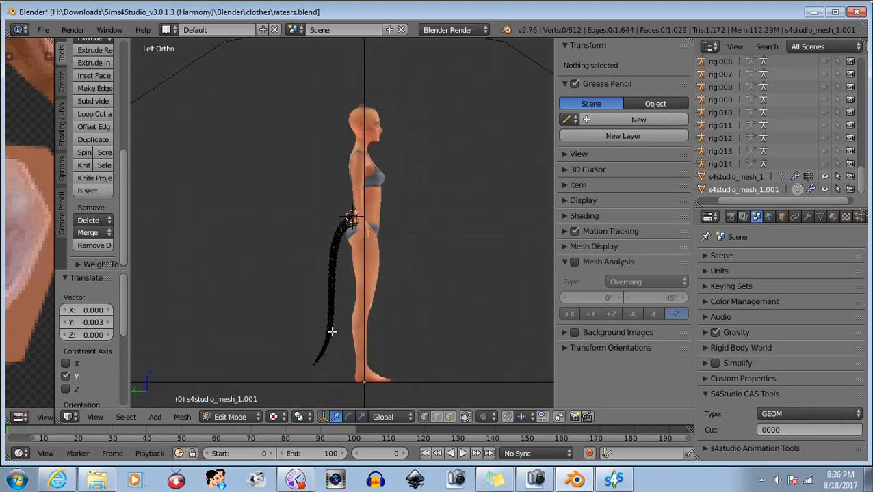
key(a)
scroll(284, 310, up, 5)
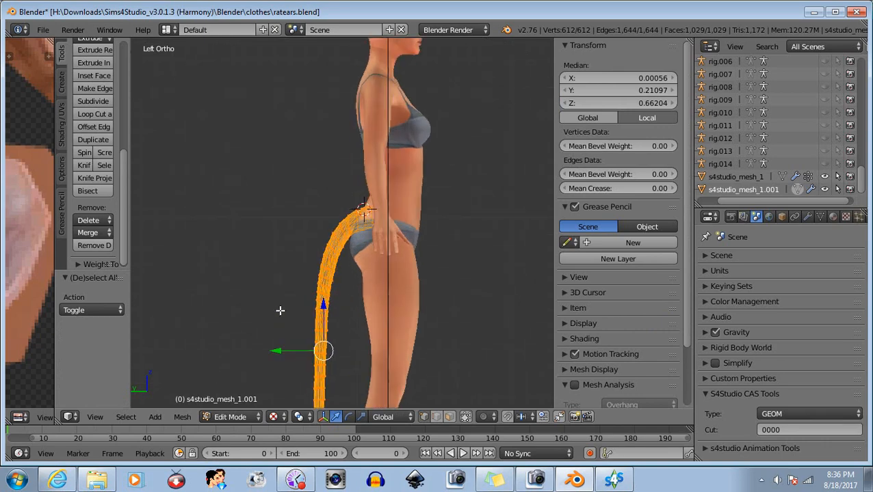
shift+middle_drag(284, 310, 306, 204)
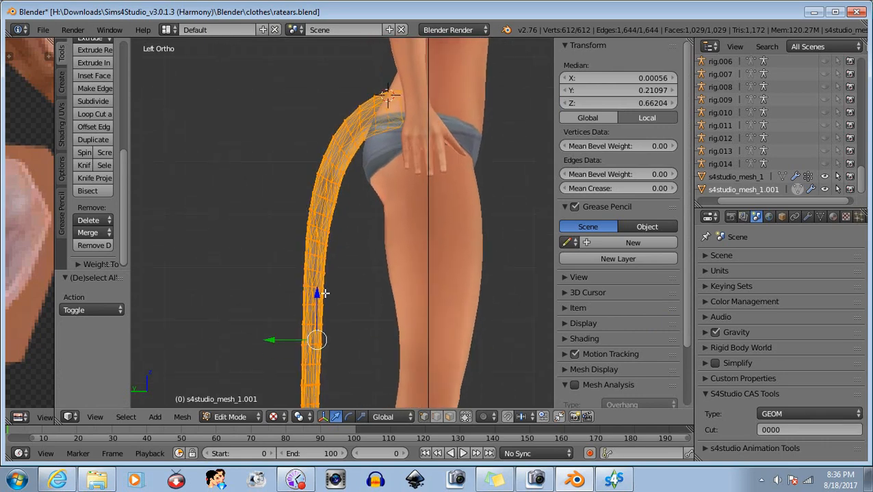
drag(315, 293, 308, 294)
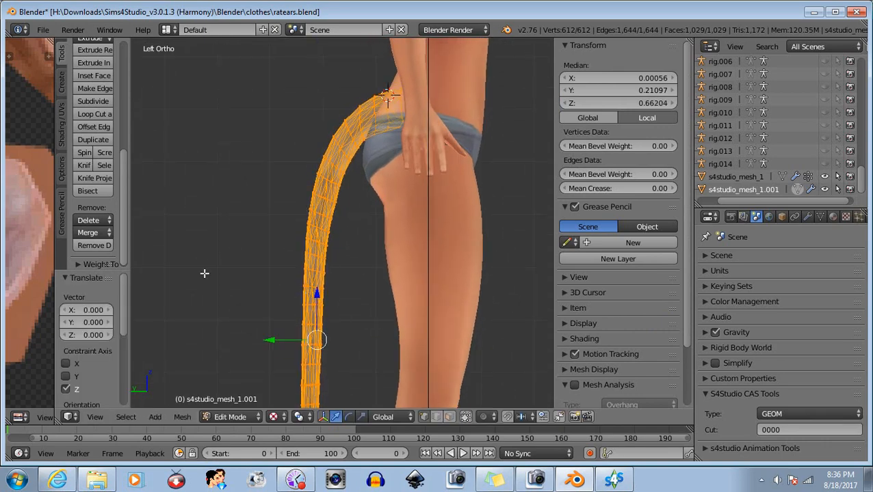
Step: Switch to Object Mode and examine from several angles how the textured tail joins the lower back
middle_drag(204, 273, 440, 298)
click(230, 417)
click(232, 401)
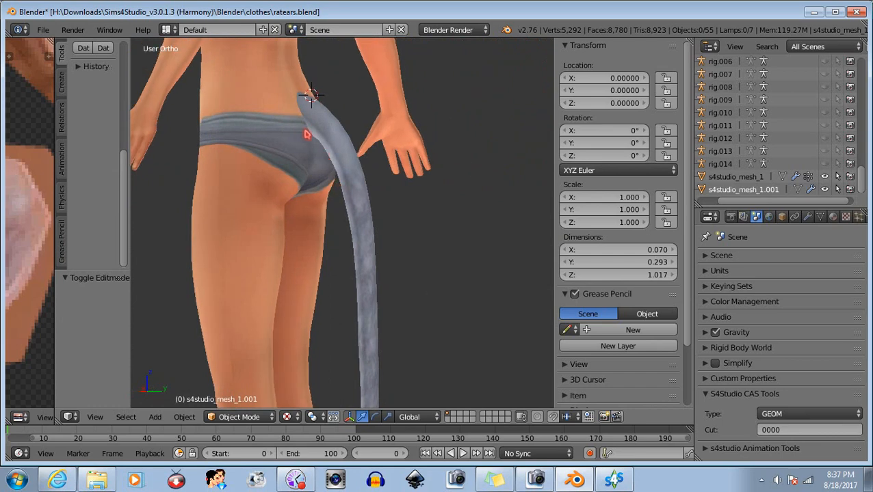
middle_drag(378, 236, 140, 242)
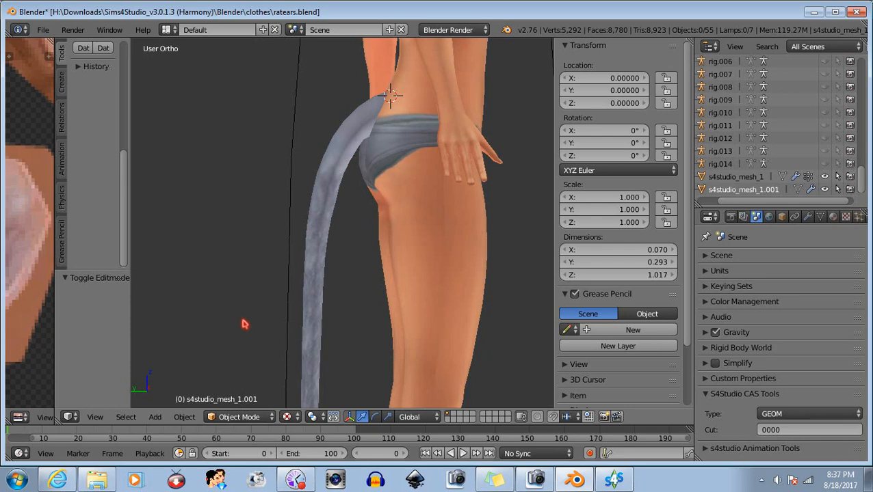
Step: Return the tail mesh to Edit Mode, set the left view and clear the selection
click(241, 417)
click(237, 385)
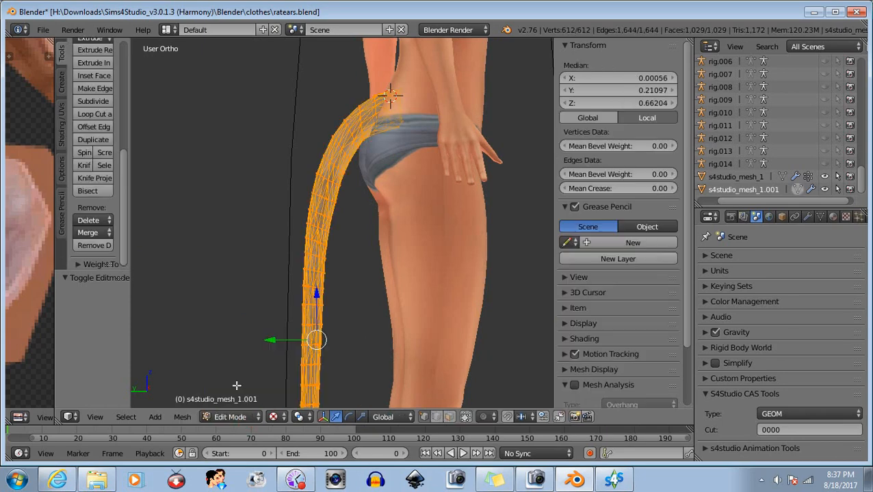
click(93, 417)
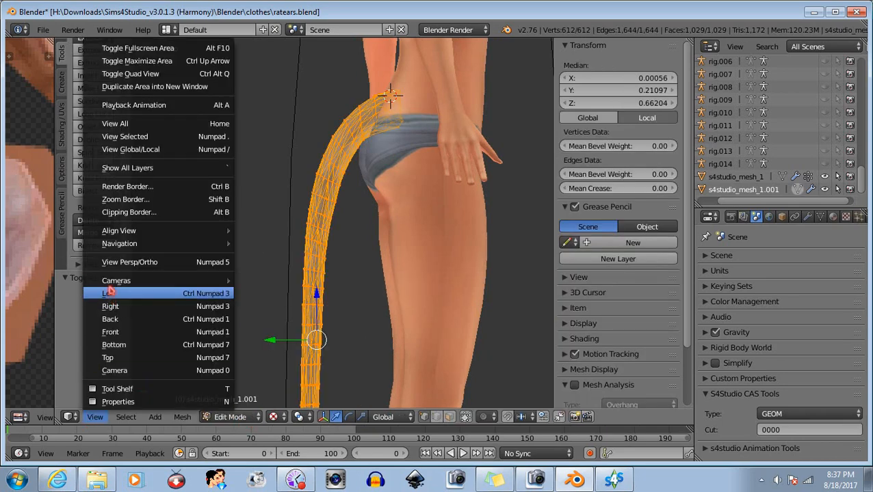
click(106, 292)
scroll(324, 155, up, 4)
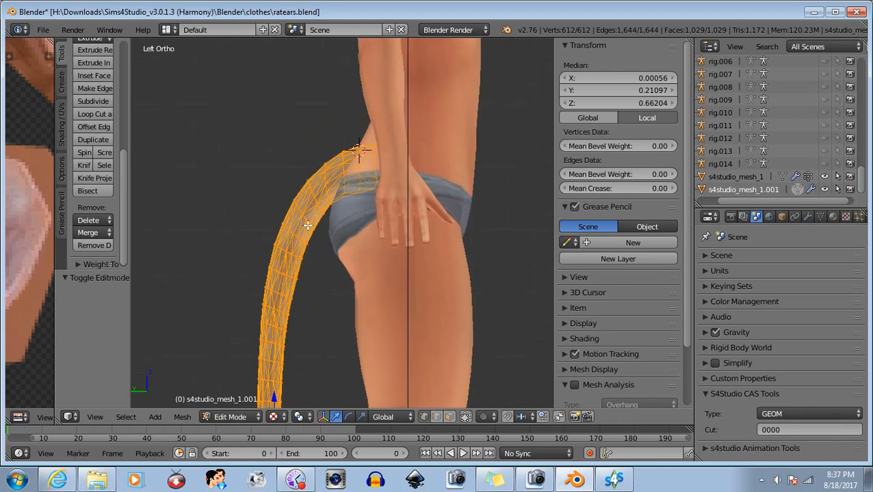
key(a)
scroll(348, 182, up, 2)
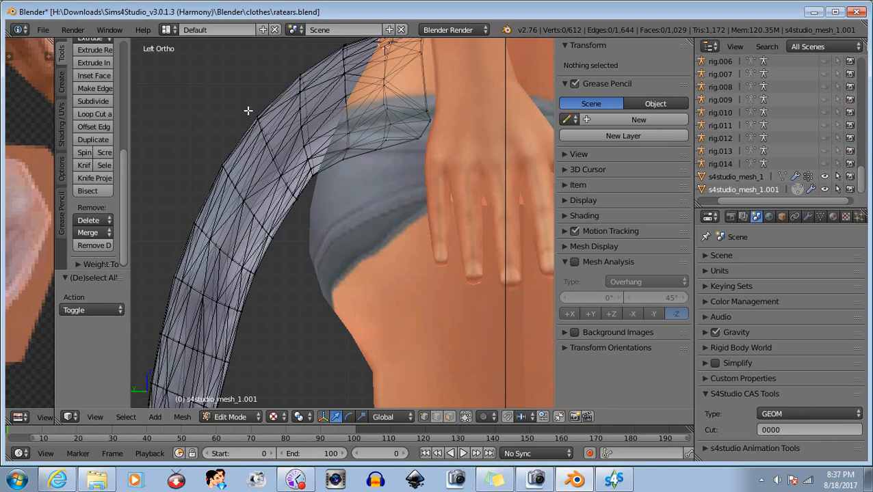
Step: Select the slanted vertex ring on the tail's upper bend and nudge it about 0.0008 along Z and 0.0004 along Y
key(b)
drag(248, 109, 303, 218)
key(b)
key(b)
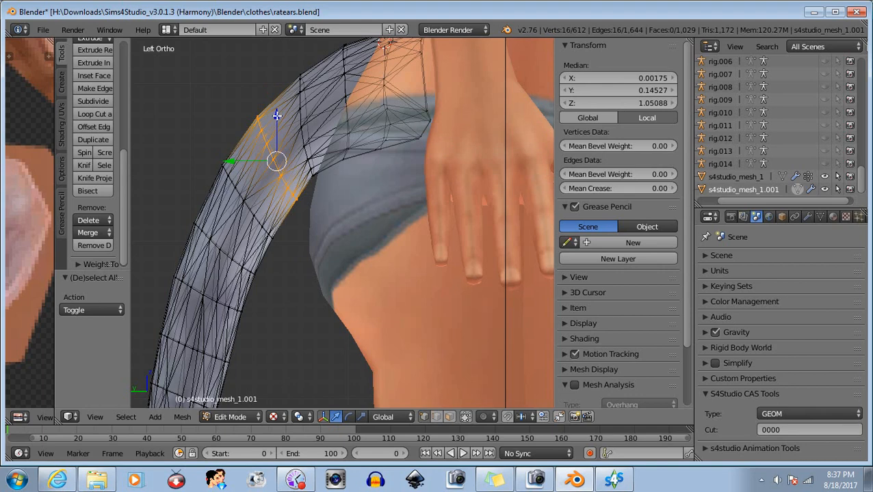
drag(276, 117, 275, 113)
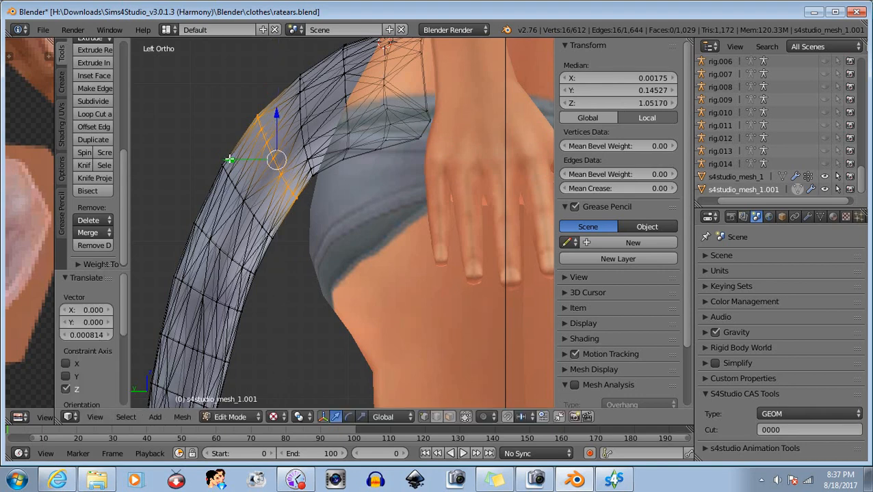
drag(230, 160, 229, 160)
key(b)
middle_drag(234, 97, 322, 263)
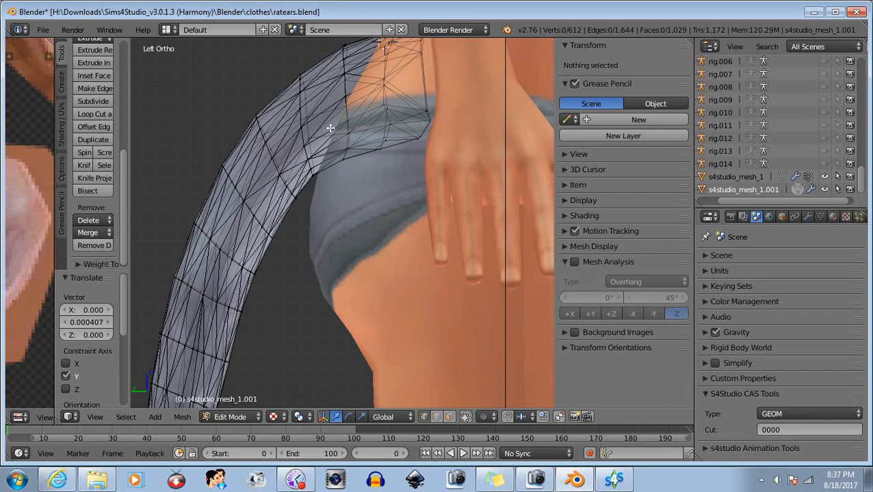
Step: Select the lower vertices of the tail's base at the underwear and raise them about 0.005 along Z
drag(328, 114, 433, 204)
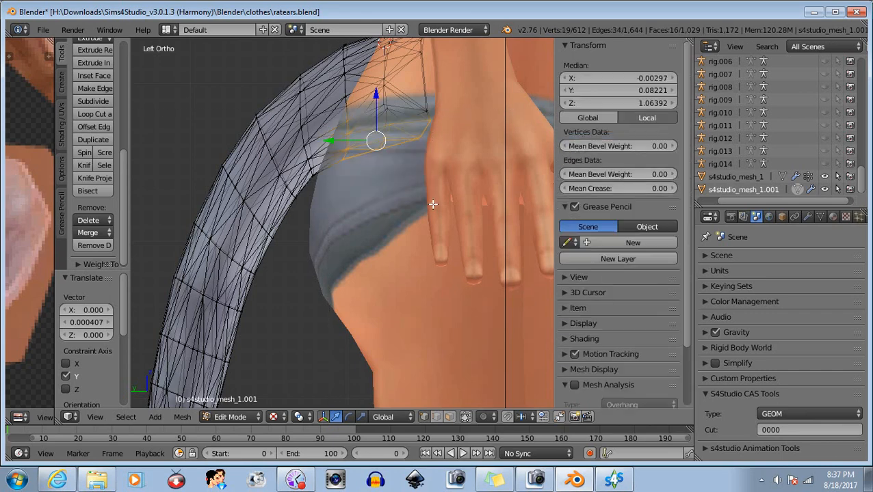
key(b)
drag(369, 103, 445, 144)
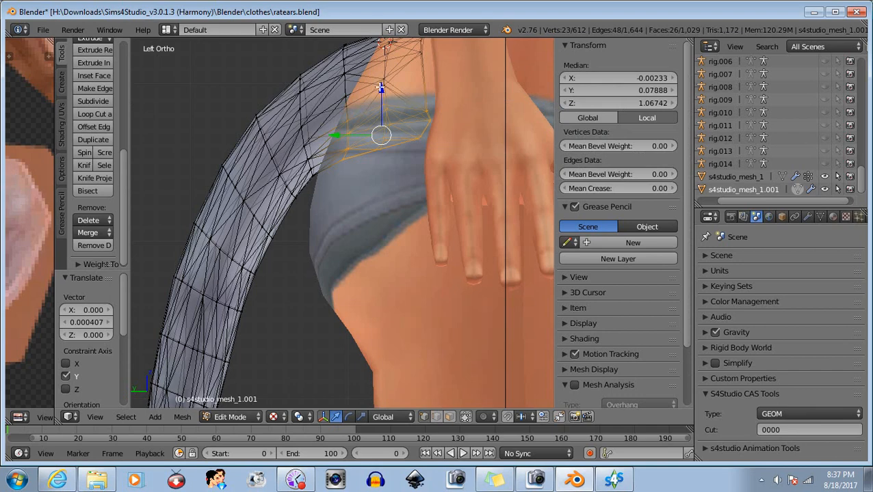
drag(381, 88, 380, 79)
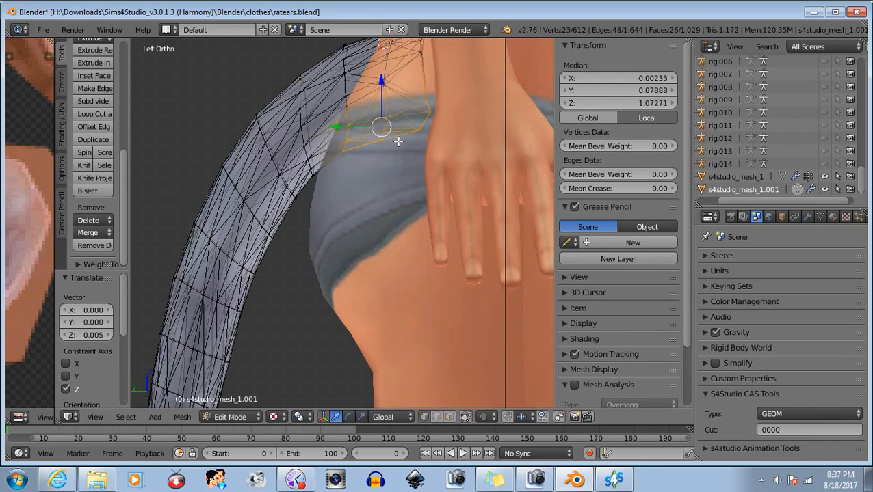
scroll(385, 183, down, 2)
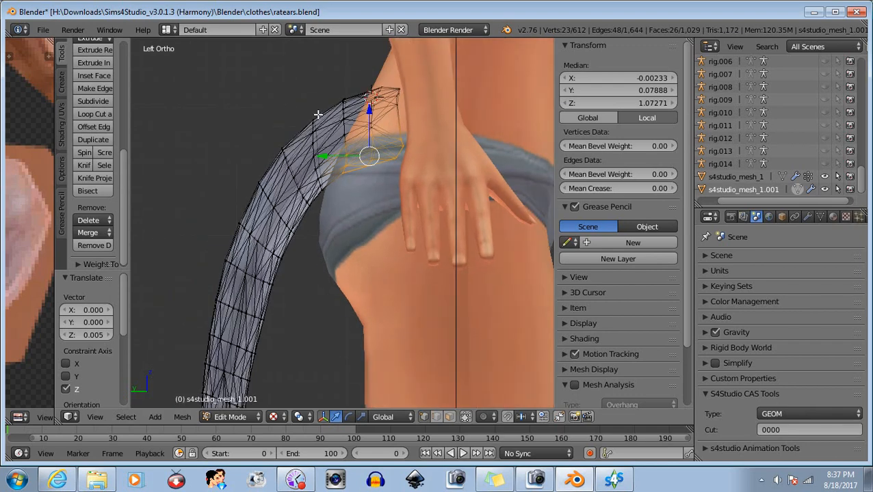
Step: Drop the outer vertices from the base selection, raise the remaining inner ones about 0.003 along Z and deselect everything
key(b)
middle_drag(296, 109, 349, 216)
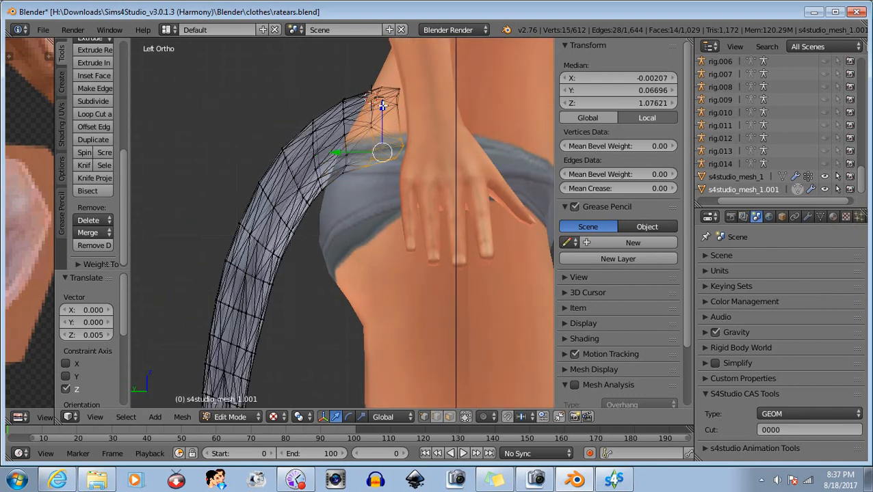
drag(381, 108, 369, 103)
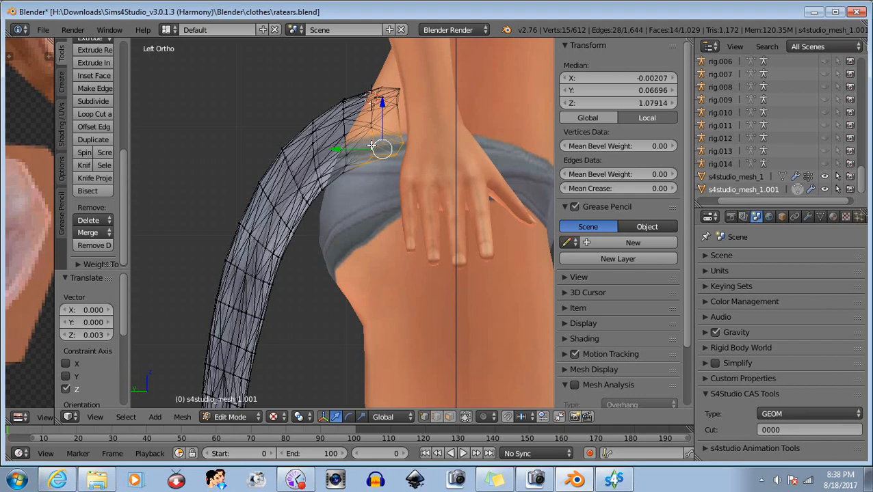
scroll(339, 173, up, 1)
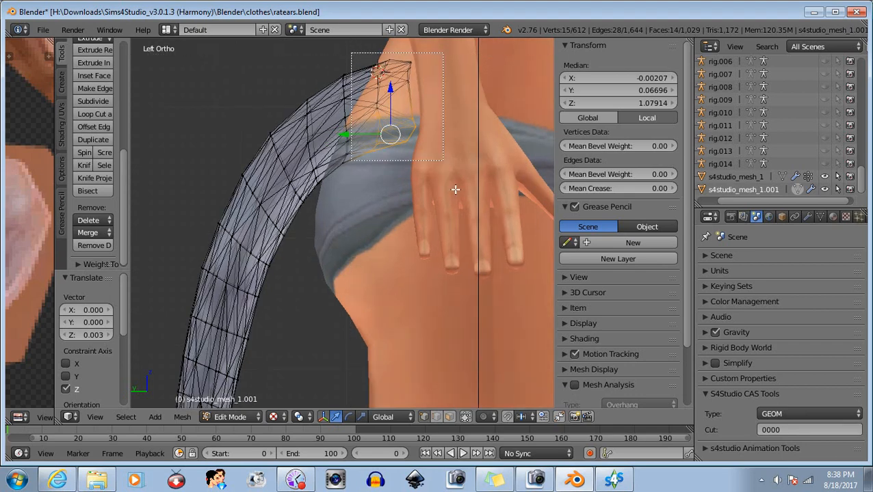
key(a)
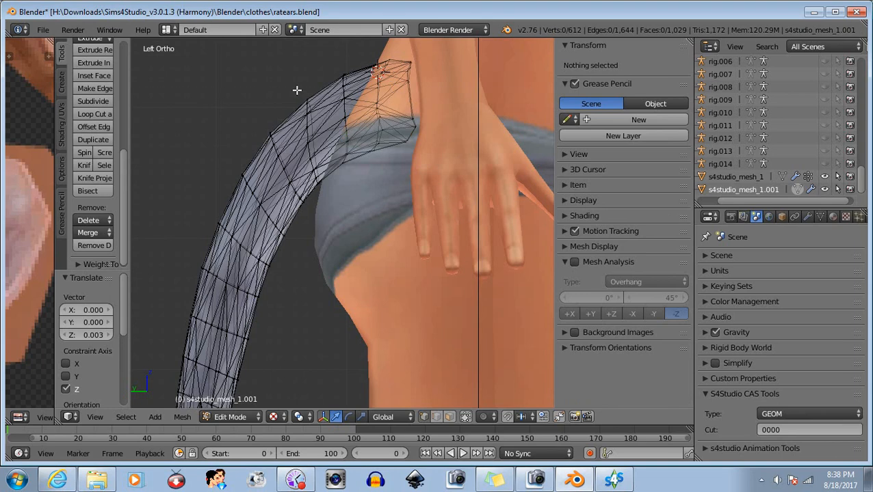
Step: Select the vertex ring where the tail leaves the body, rotate it about -3.1° and raise it about 0.0005 along Z
key(b)
drag(297, 90, 329, 178)
key(b)
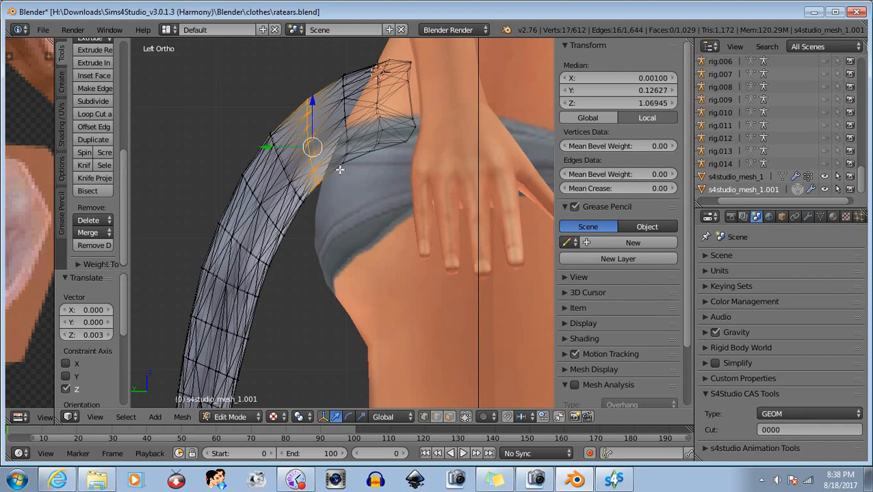
click(349, 417)
drag(369, 161, 368, 158)
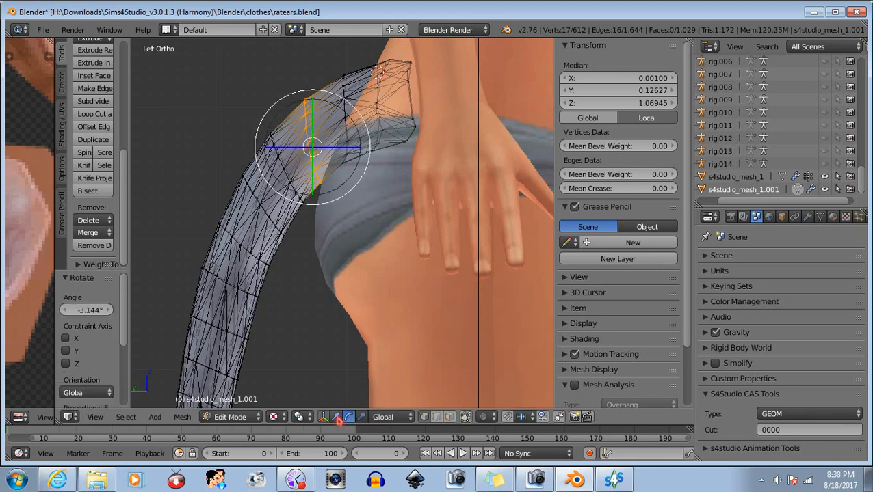
click(336, 418)
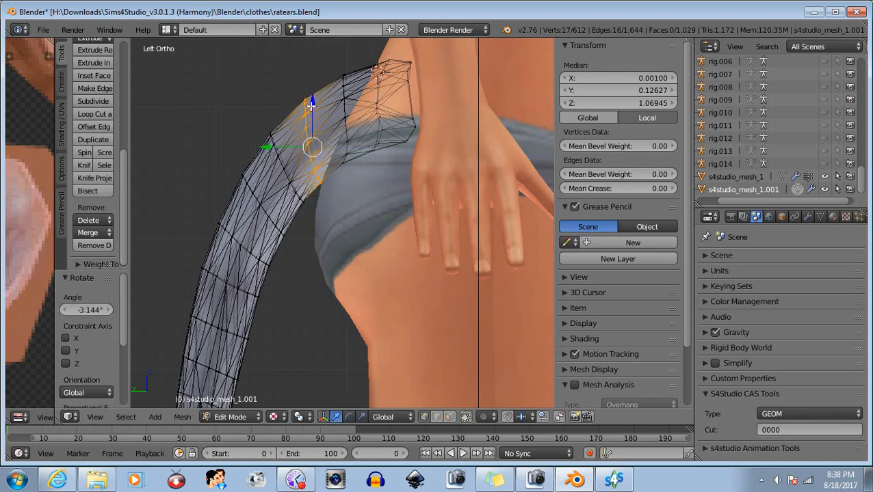
drag(313, 102, 313, 105)
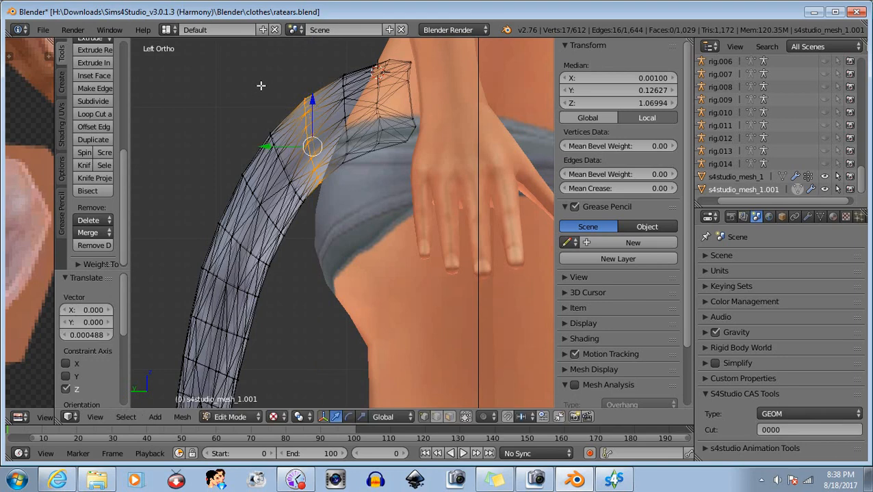
Step: Reduce the ring selection to its lower vertices, raise them about 0.001 along Z and clear the selection
drag(258, 82, 322, 144)
key(b)
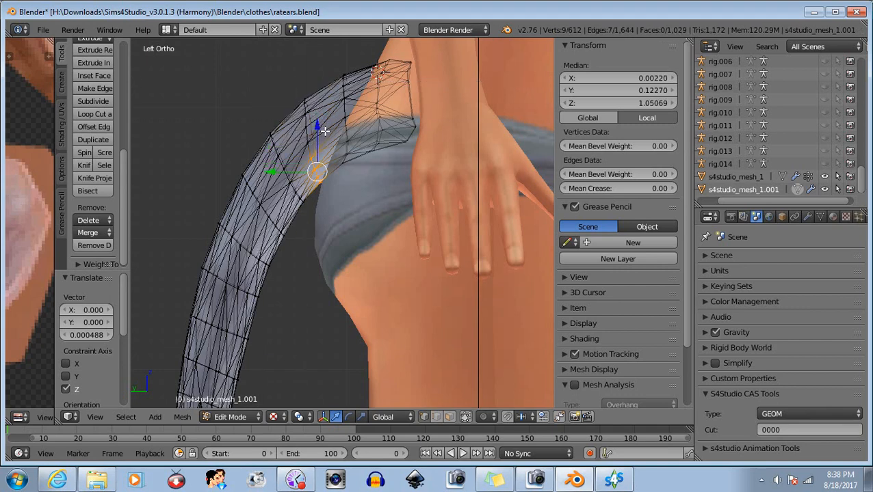
scroll(273, 122, up, 1)
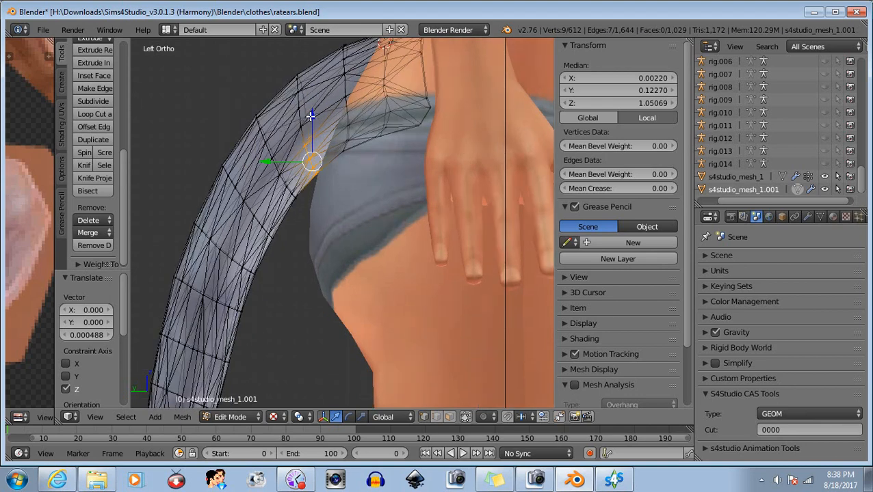
drag(312, 117, 308, 117)
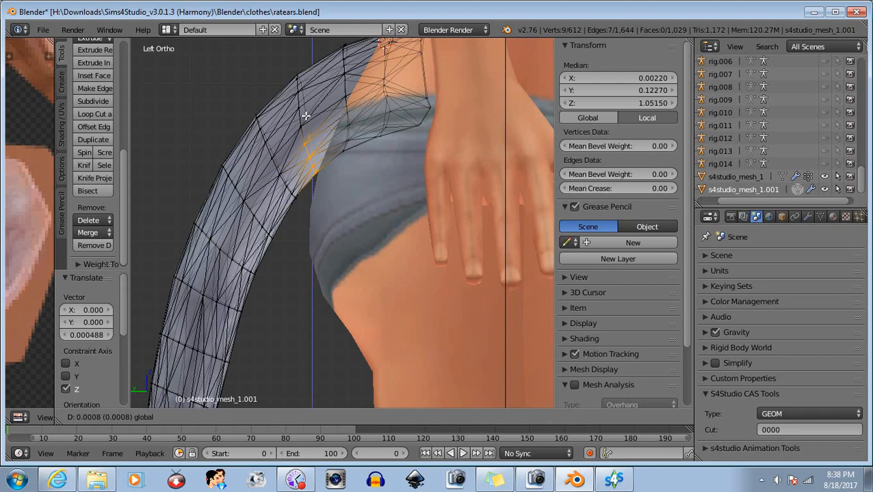
drag(306, 116, 301, 118)
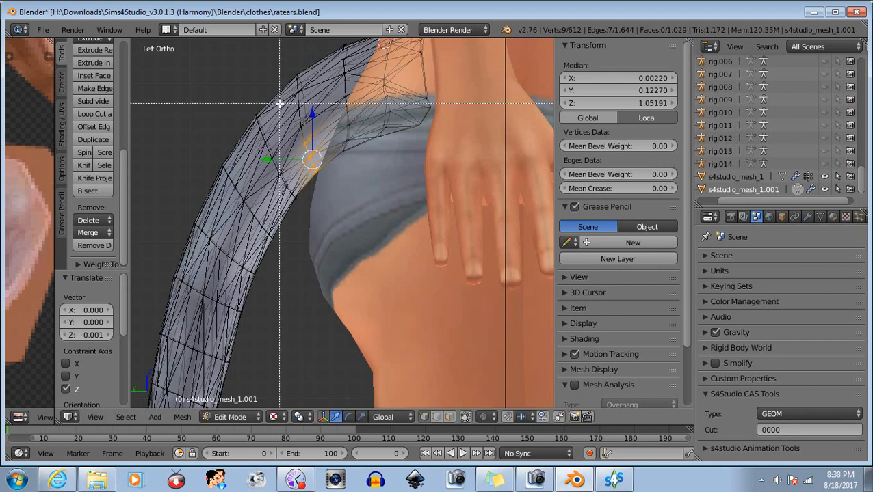
key(a)
scroll(366, 186, down, 2)
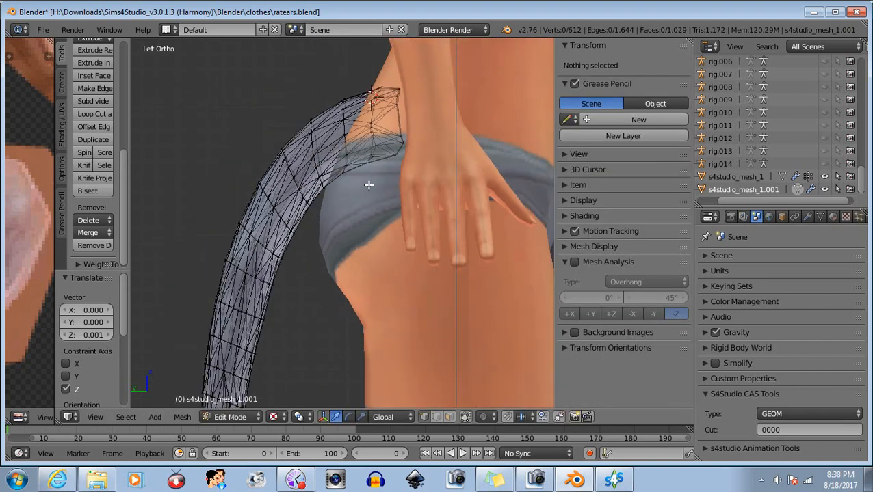
Step: Box-select the lower vertices of the tail's base at the underwear, lower them about 0.004 along Z and clear the selection
scroll(366, 191, up, 2)
drag(356, 130, 414, 178)
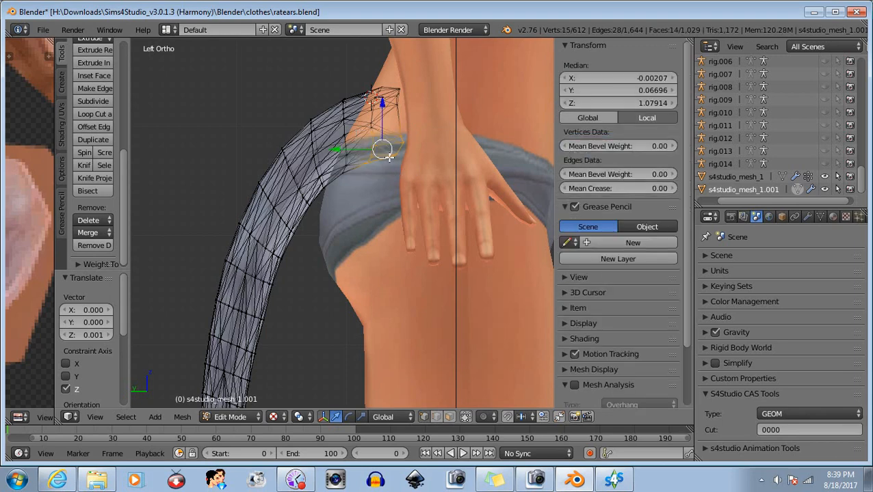
drag(382, 105, 383, 108)
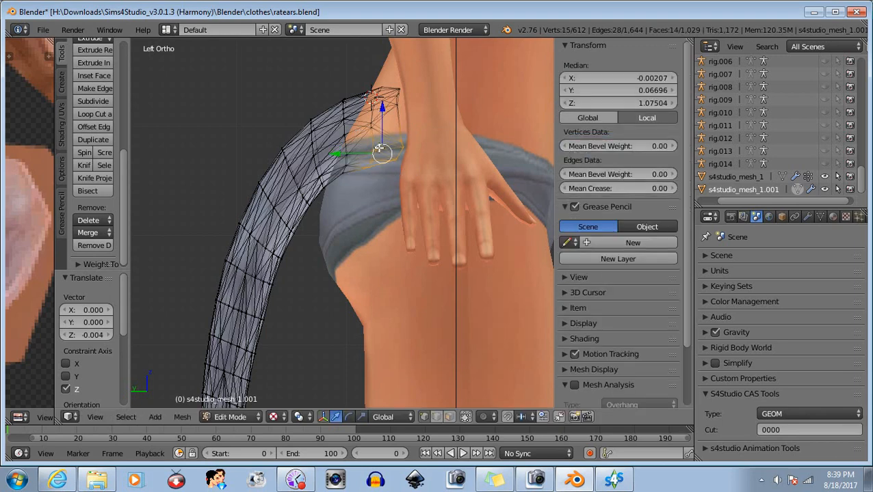
key(a)
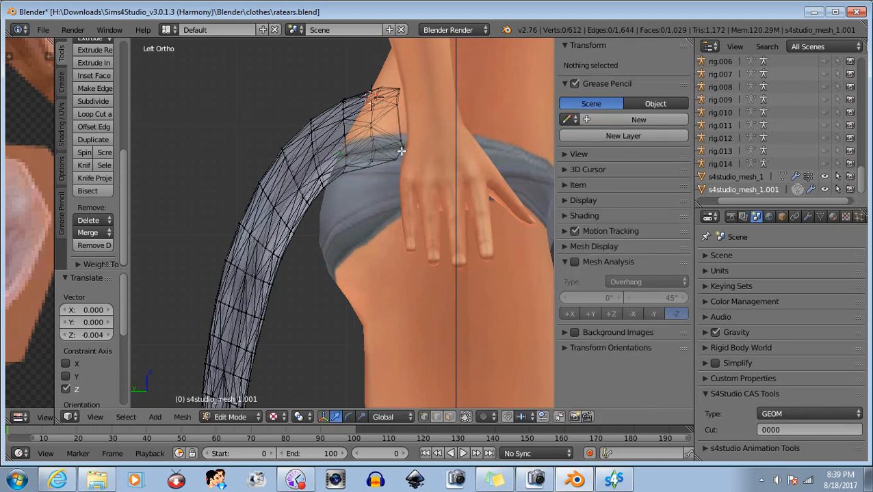
Step: Reselect the lower base vertices with a slightly larger box, raise them about 0.004 along Z and deselect everything
key(b)
drag(358, 124, 415, 188)
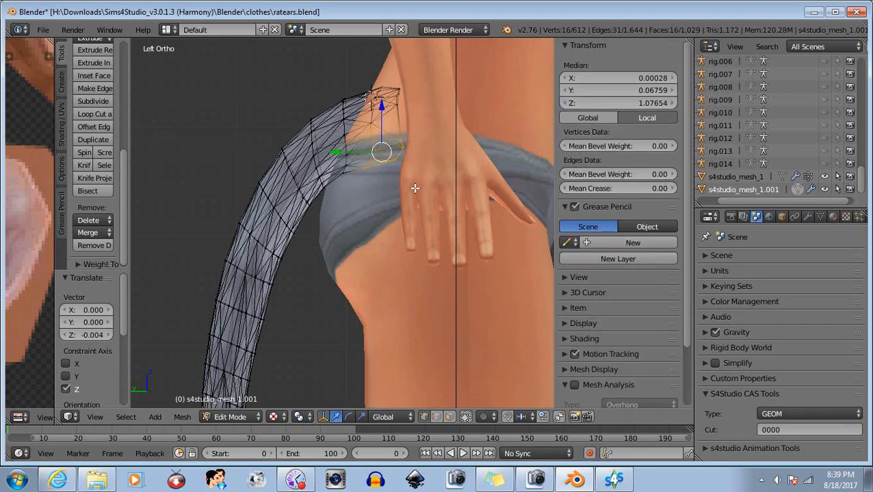
drag(381, 110, 375, 106)
key(a)
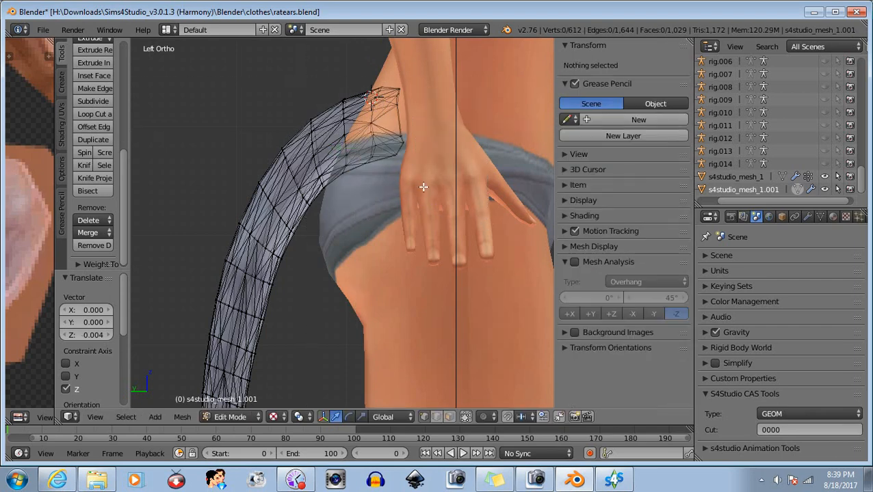
Step: Select all vertices of the tail's base, from its upper edge down to the underwear, and rotate them about 3.0°
scroll(423, 197, down, 5)
scroll(394, 185, up, 3)
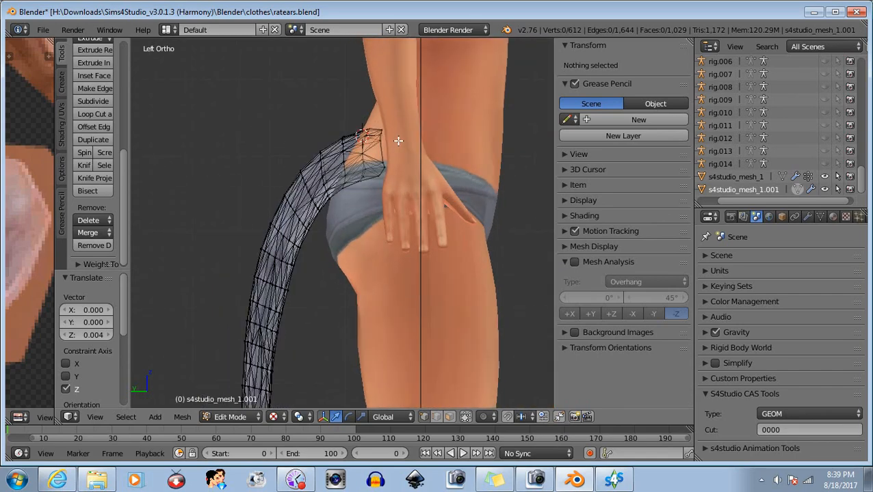
scroll(396, 138, up, 2)
scroll(381, 109, down, 1)
key(b)
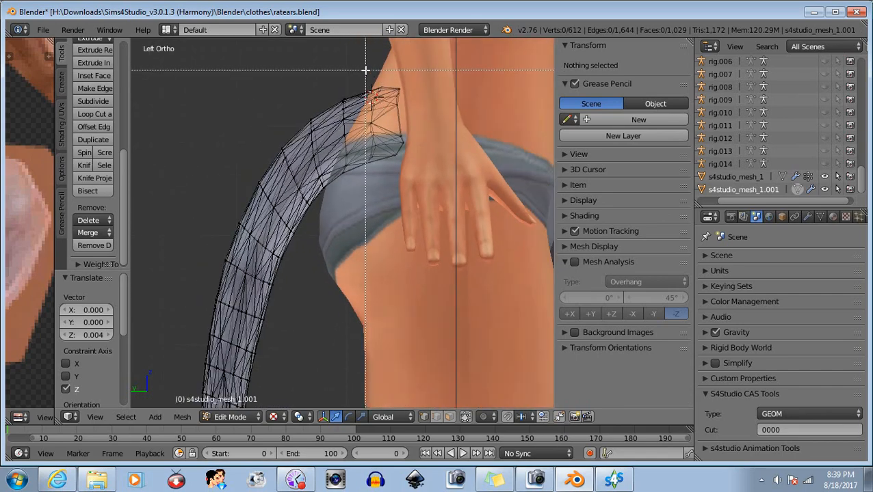
drag(365, 69, 423, 189)
key(b)
drag(362, 82, 423, 191)
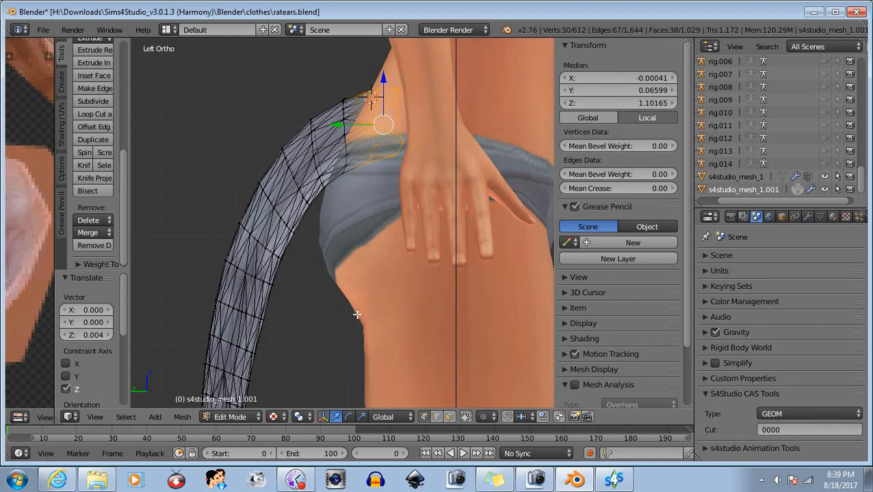
click(349, 417)
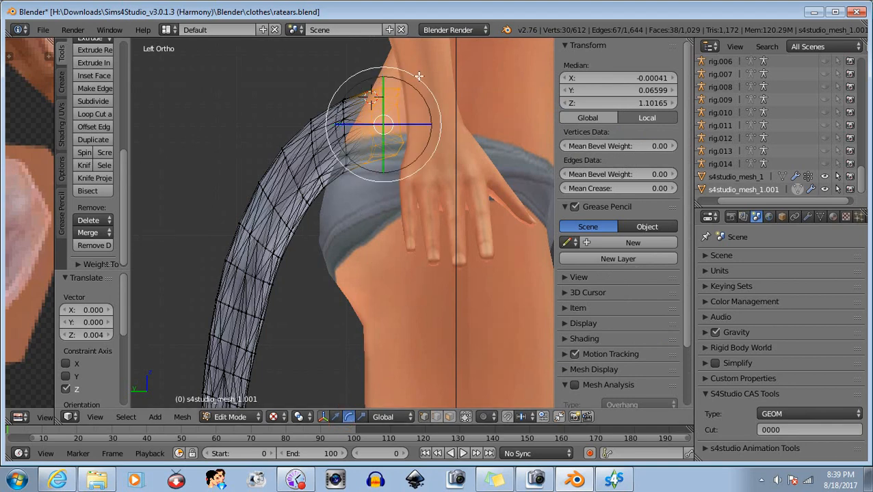
drag(416, 78, 415, 84)
Step: Lower the selected base vertices about 0.002 along Z and clear the selection
click(338, 417)
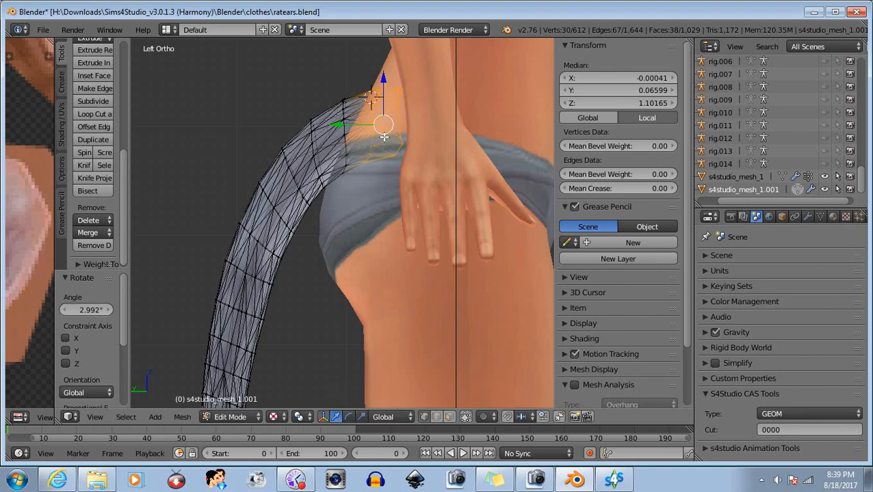
drag(383, 84, 381, 86)
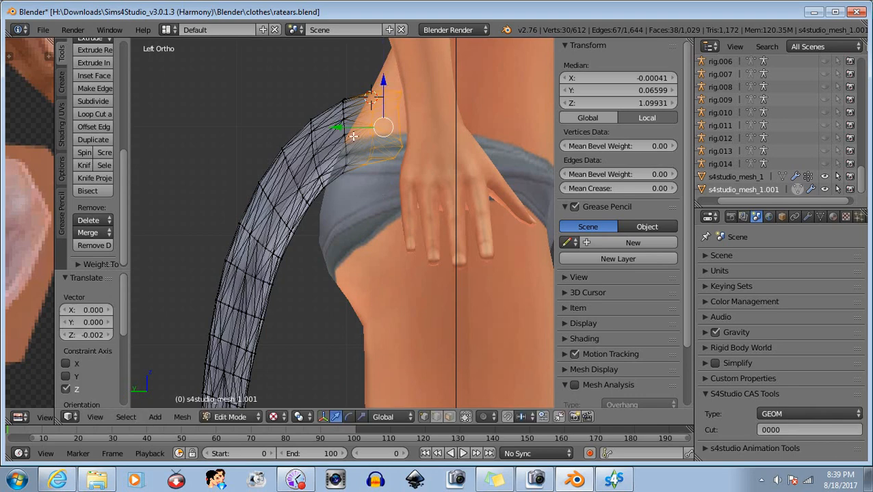
key(b)
middle_drag(322, 74, 461, 234)
scroll(432, 224, down, 5)
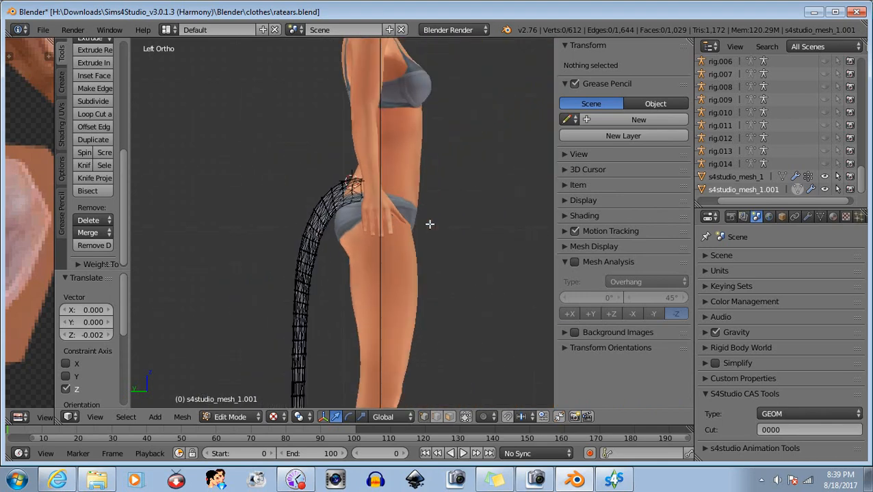
Step: Select the whole tail mesh, rotate it about -0.5° and deselect it after checking how its base meets the body
shift+middle_drag(327, 241, 411, 100)
scroll(391, 211, down, 2)
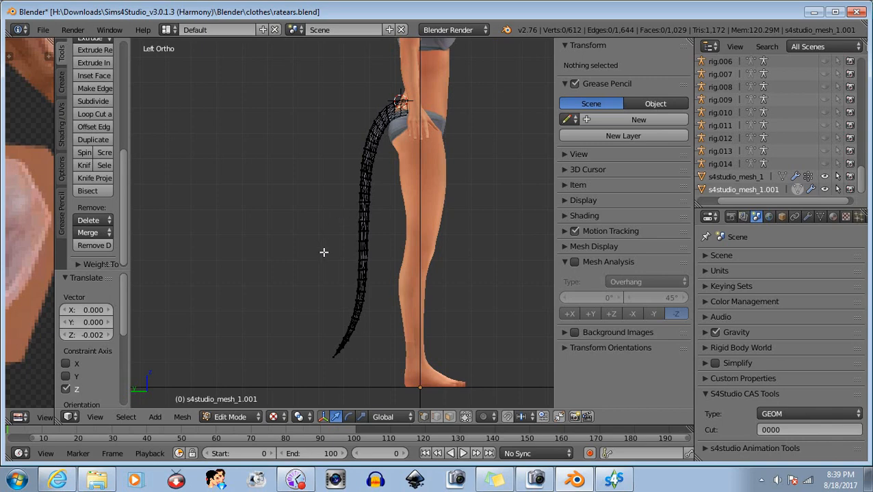
key(a)
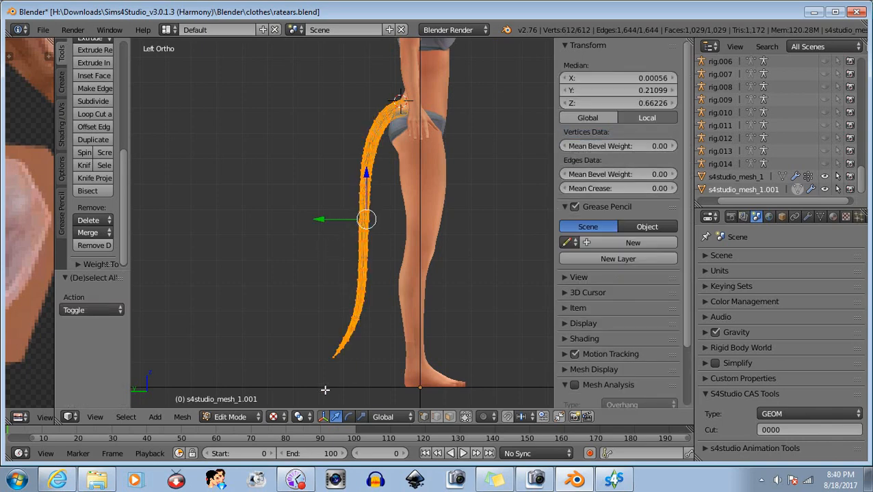
click(349, 417)
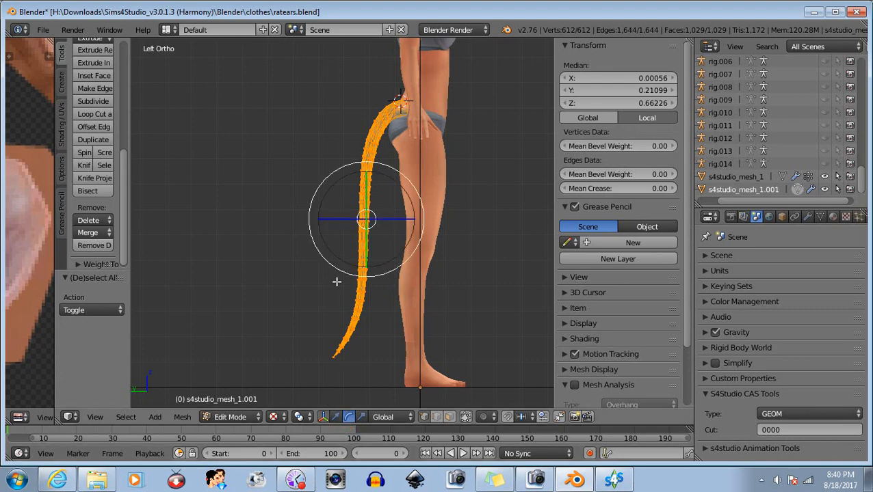
scroll(316, 173, up, 1)
scroll(316, 173, up, 1)
shift+middle_drag(335, 130, 324, 206)
scroll(349, 135, up, 2)
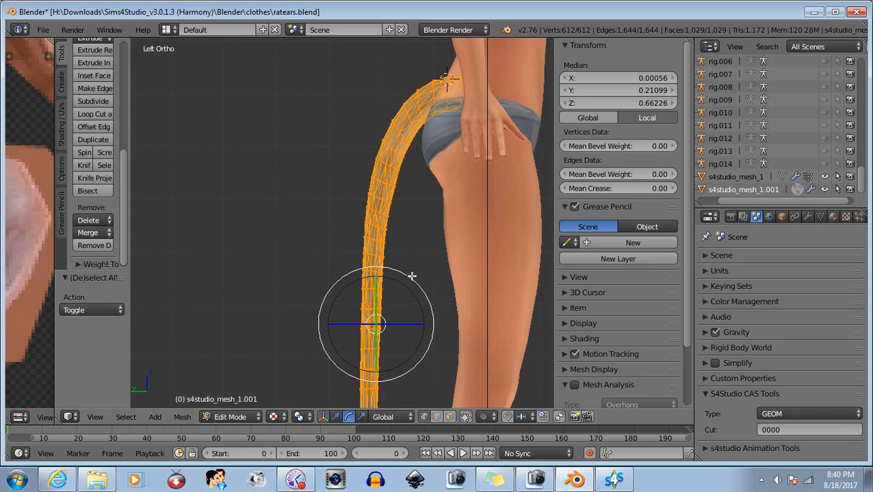
drag(410, 278, 408, 279)
scroll(461, 162, up, 1)
shift+middle_drag(446, 142, 370, 326)
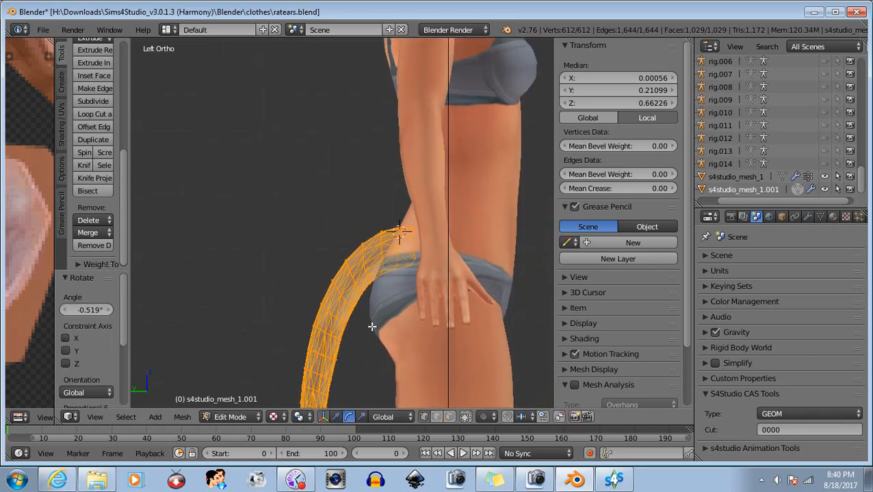
scroll(413, 281, up, 3)
scroll(424, 279, up, 1)
shift+middle_drag(443, 312, 414, 225)
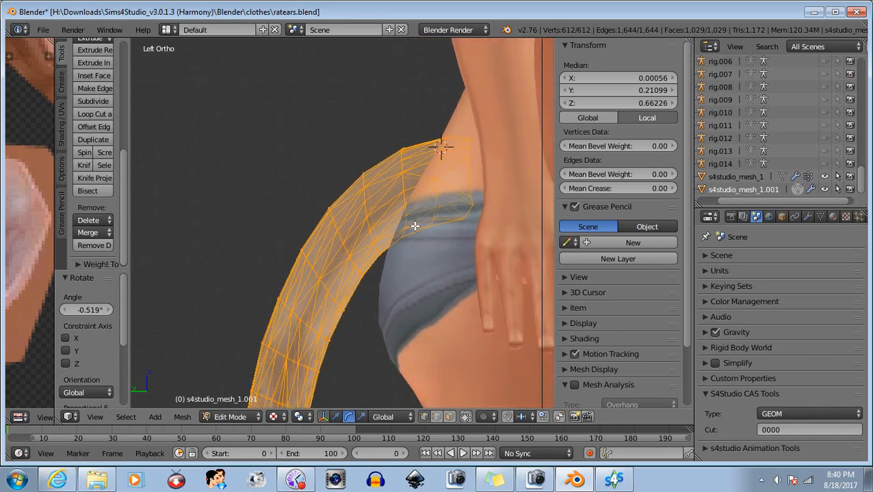
key(a)
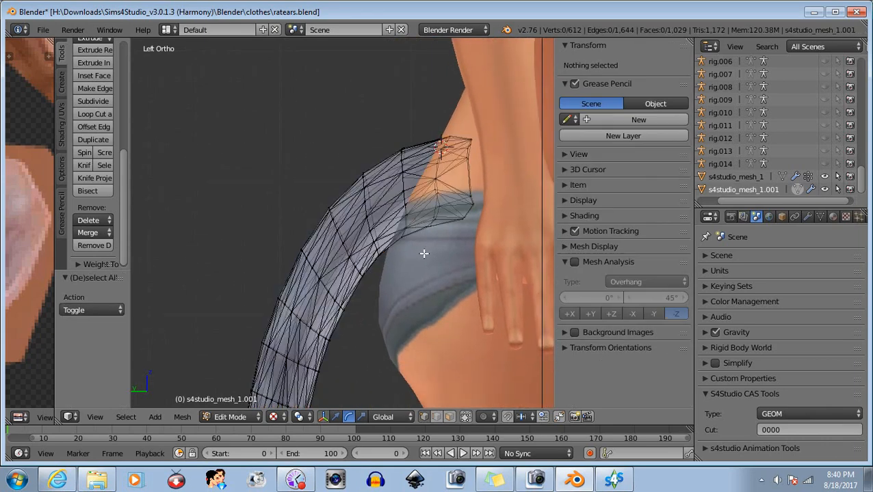
Step: Select the whole tail mesh again and raise it about 0.010 along Z
scroll(423, 250, down, 2)
scroll(424, 254, down, 5)
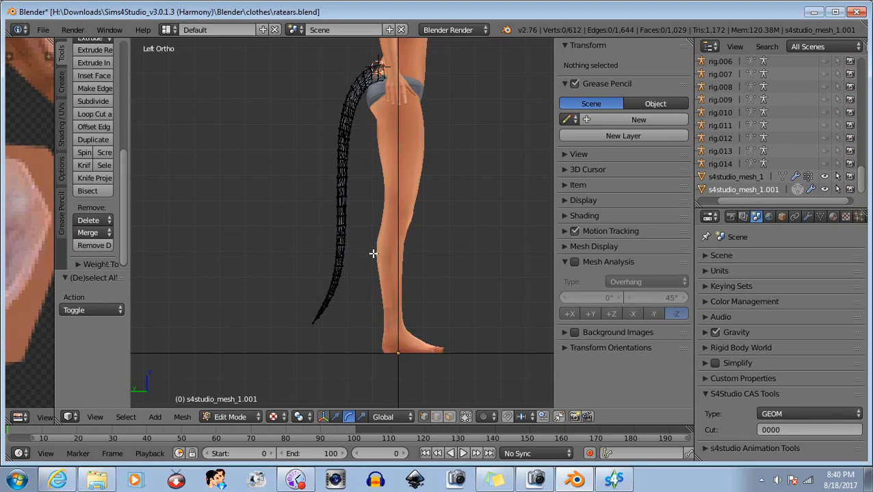
key(a)
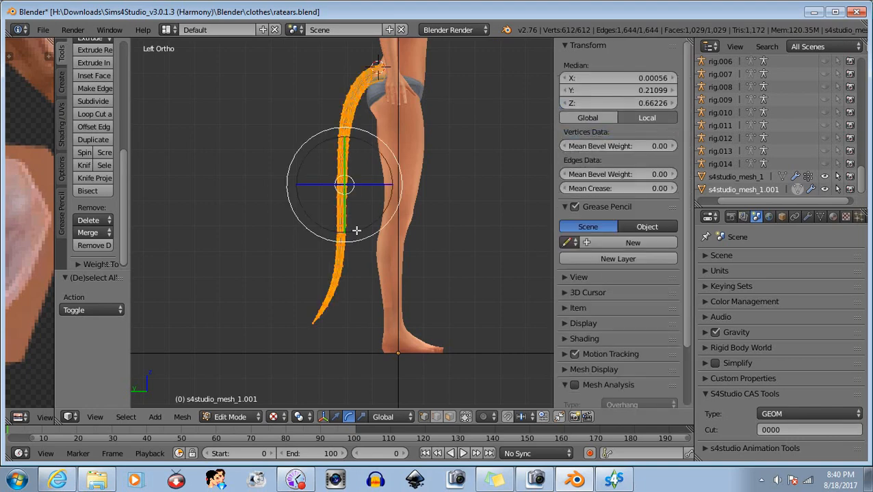
click(335, 416)
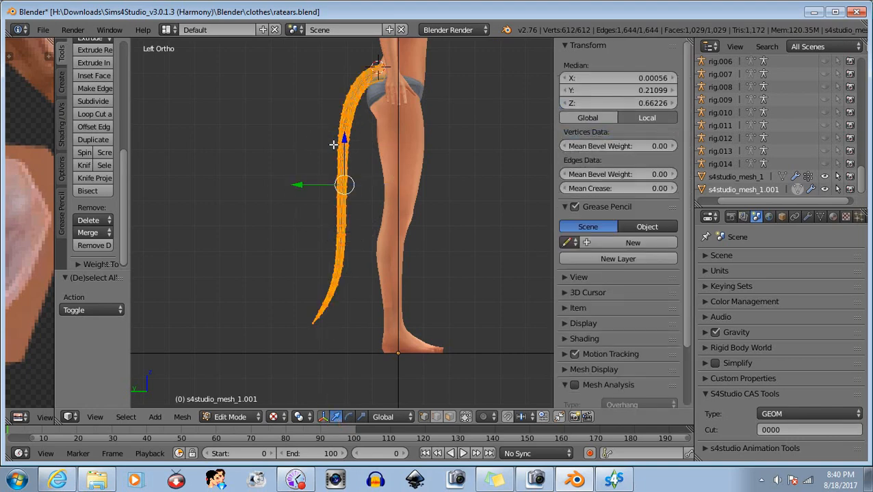
drag(344, 141, 337, 137)
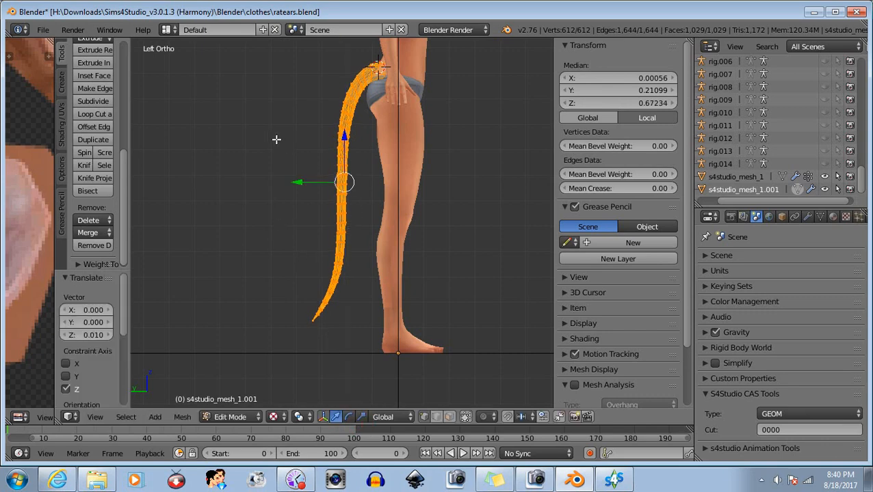
Step: Check the raised base against the lower back and lower the whole tail about 0.008 along Z
scroll(266, 183, up, 2)
shift+middle_drag(266, 183, 269, 342)
scroll(298, 279, up, 3)
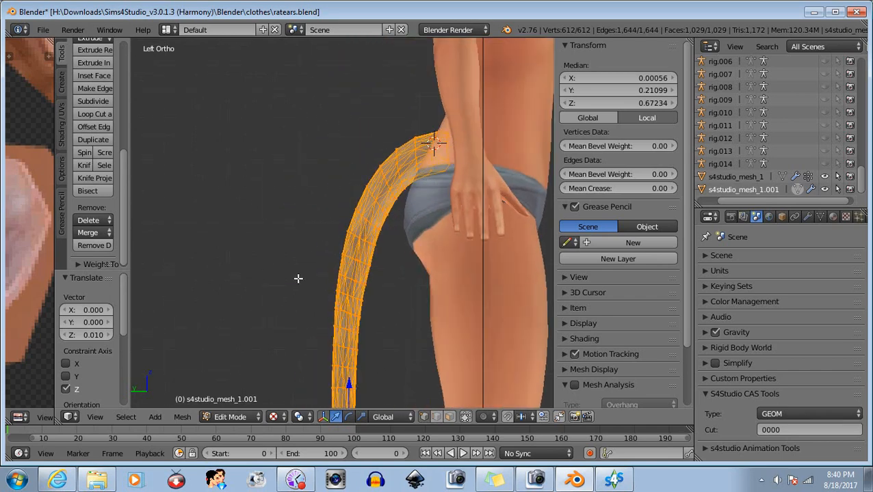
scroll(298, 279, down, 3)
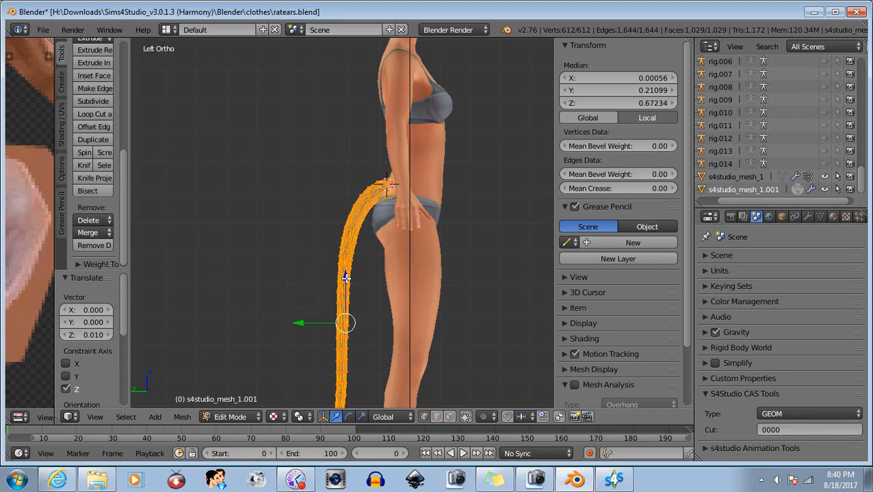
drag(346, 277, 348, 280)
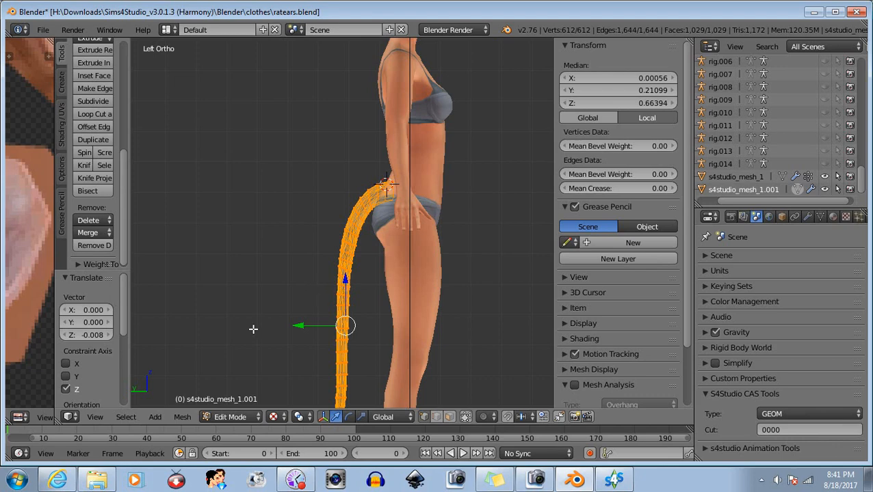
Step: Rotate the whole tail about -1.5° so its tip swings toward the legs
shift+middle_drag(292, 304, 284, 242)
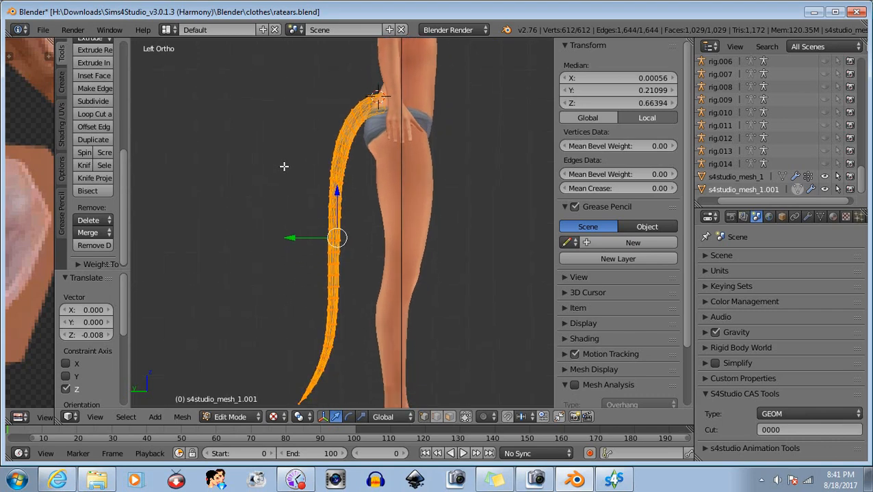
scroll(284, 166, up, 2)
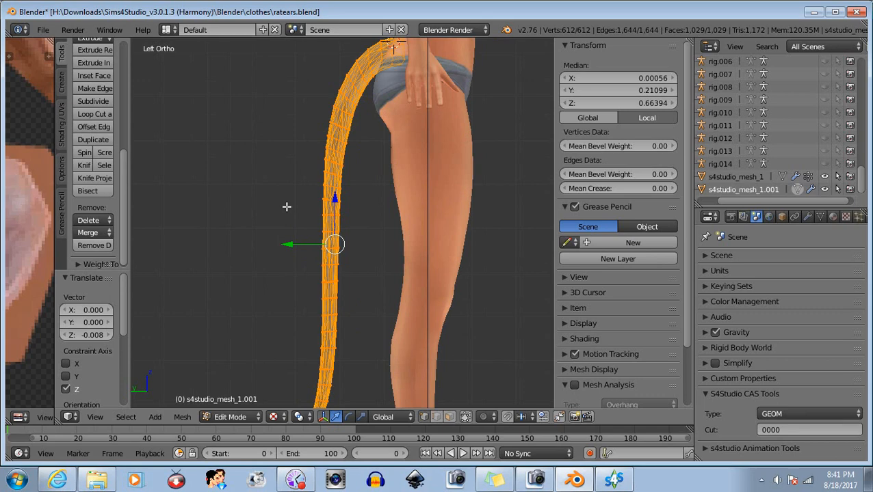
scroll(287, 207, down, 1)
shift+middle_drag(275, 258, 281, 208)
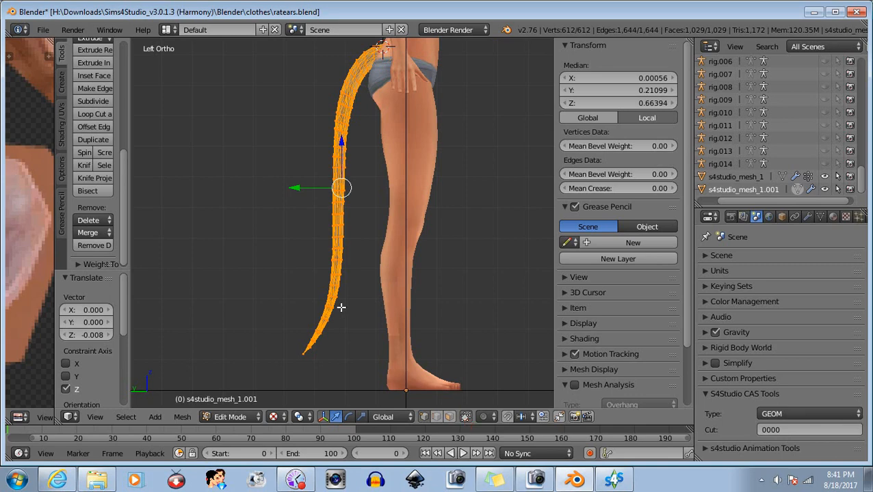
click(349, 417)
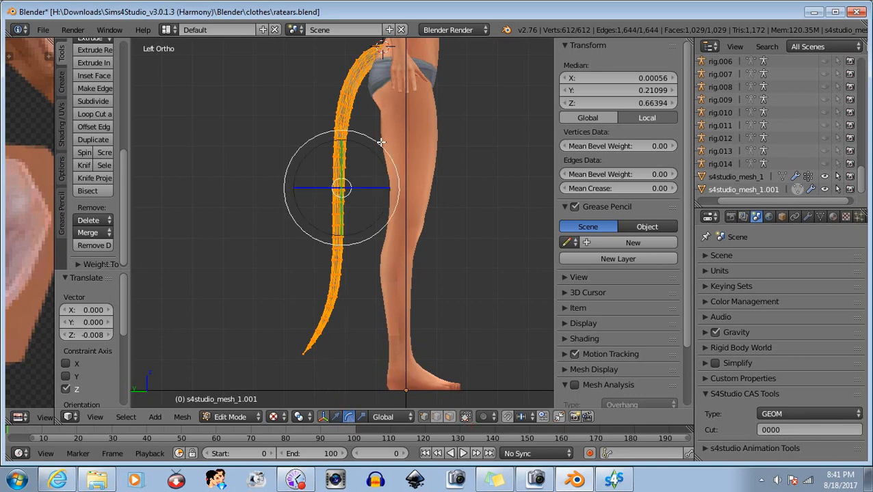
drag(379, 143, 376, 142)
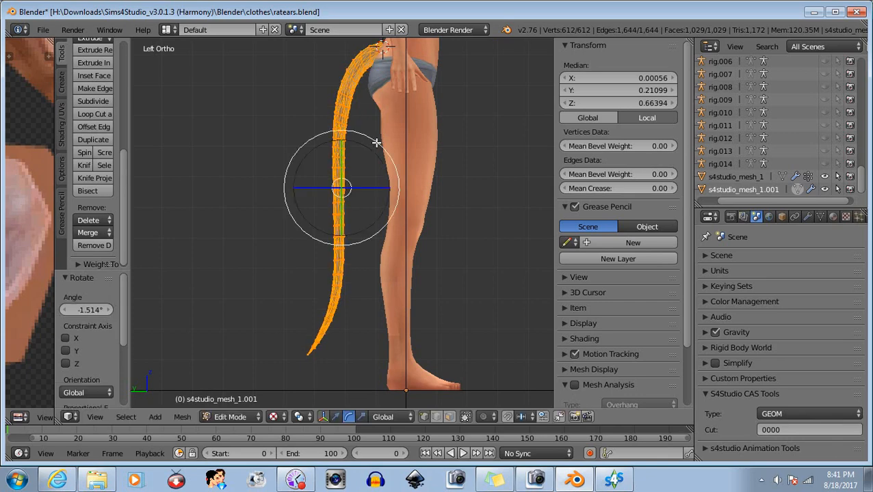
Step: Move the whole tail about -0.012 along Y toward the body and check its base up close
click(336, 417)
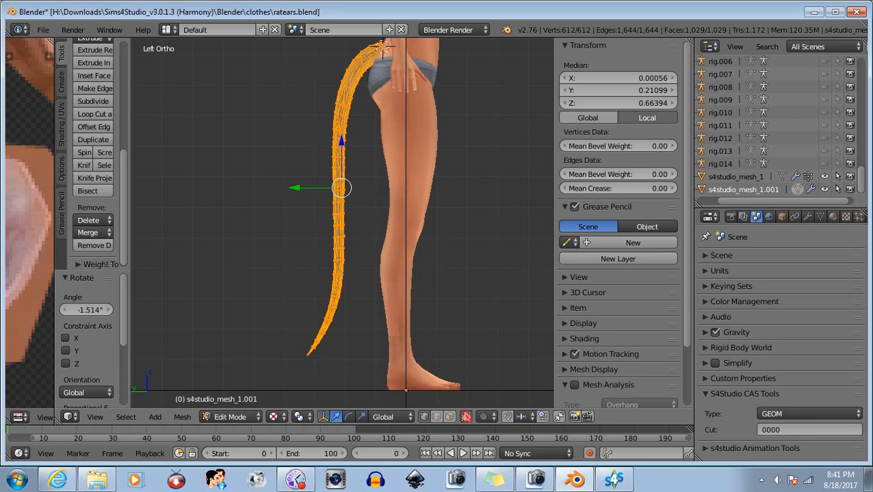
shift+middle_drag(368, 124, 368, 268)
scroll(350, 321, up, 1)
scroll(350, 321, up, 1)
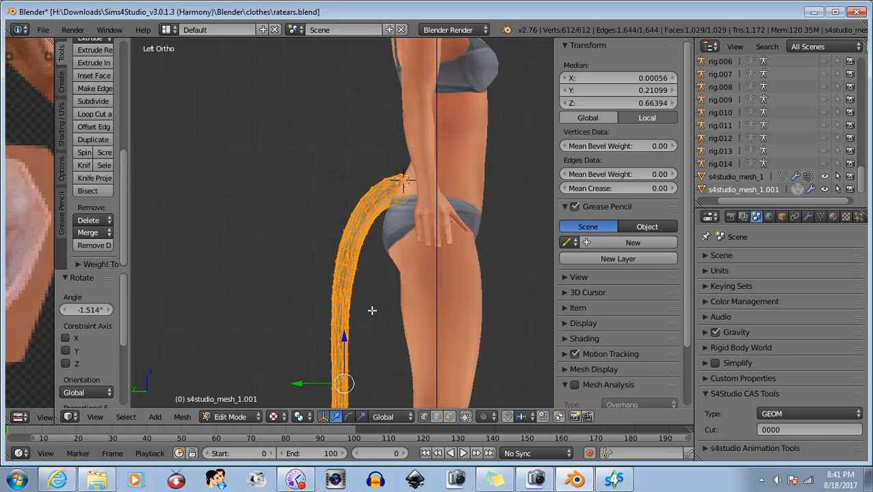
shift+middle_drag(370, 310, 356, 273)
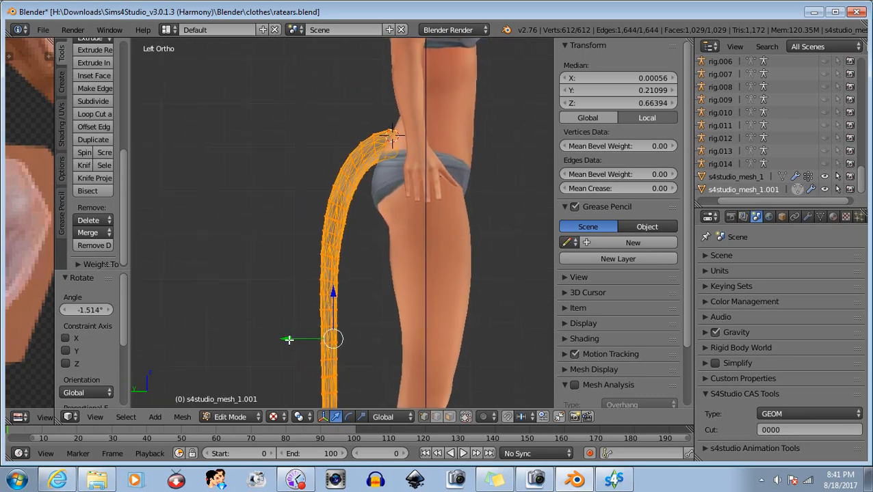
drag(288, 340, 294, 341)
scroll(362, 218, up, 4)
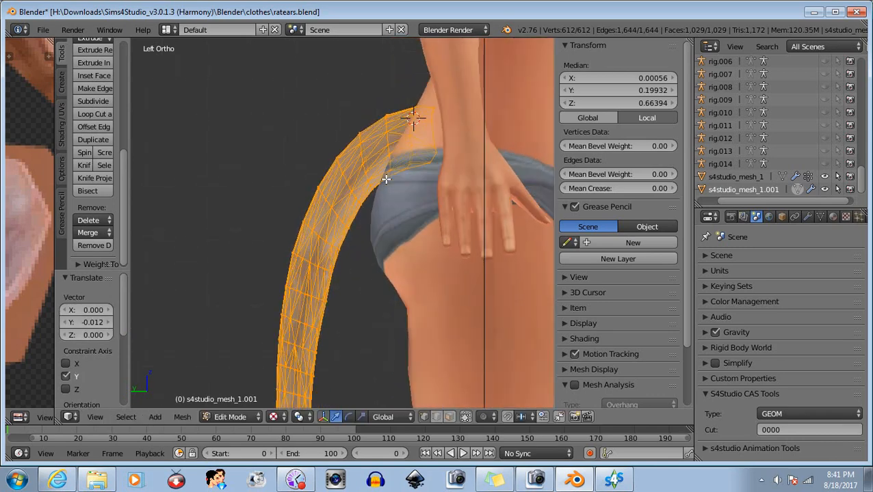
Step: Move the whole tail about -0.003 along Y toward the body
scroll(387, 179, up, 2)
scroll(387, 179, down, 4)
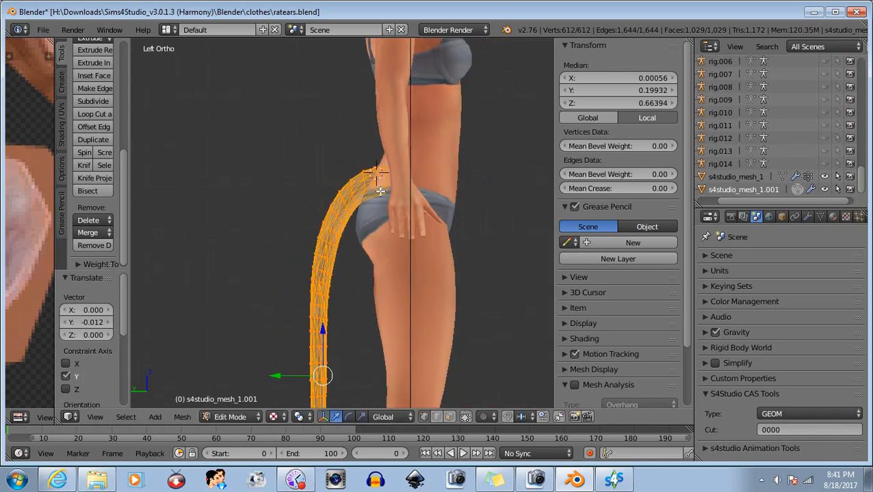
scroll(368, 217, down, 2)
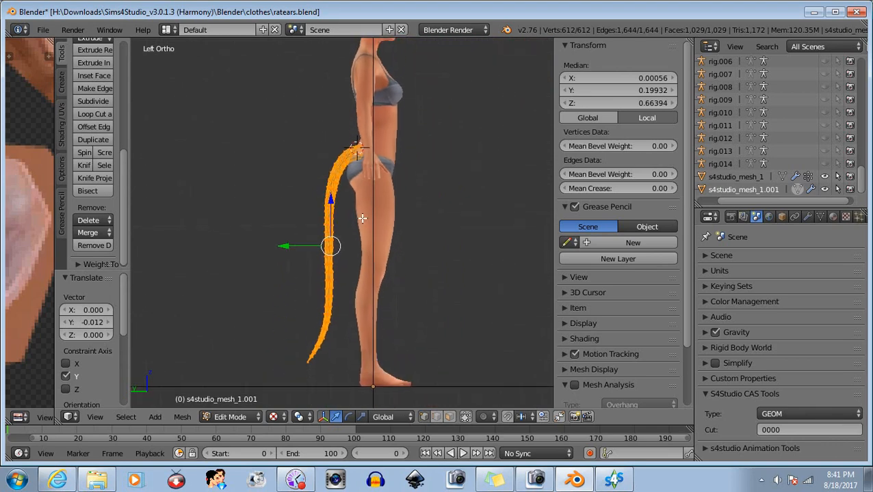
scroll(363, 272, up, 2)
drag(289, 236, 287, 235)
scroll(321, 183, up, 3)
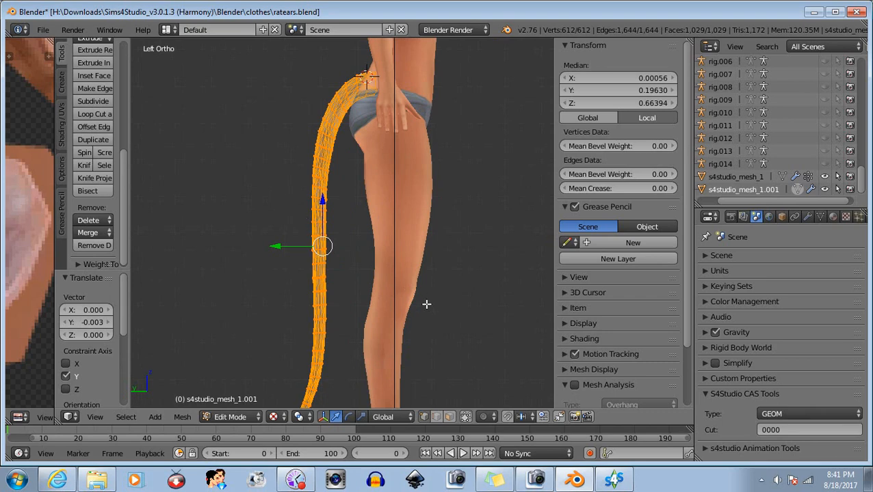
Step: Examine the tail from base to tip against the body, including in Object Mode from behind and from the side
scroll(373, 157, up, 4)
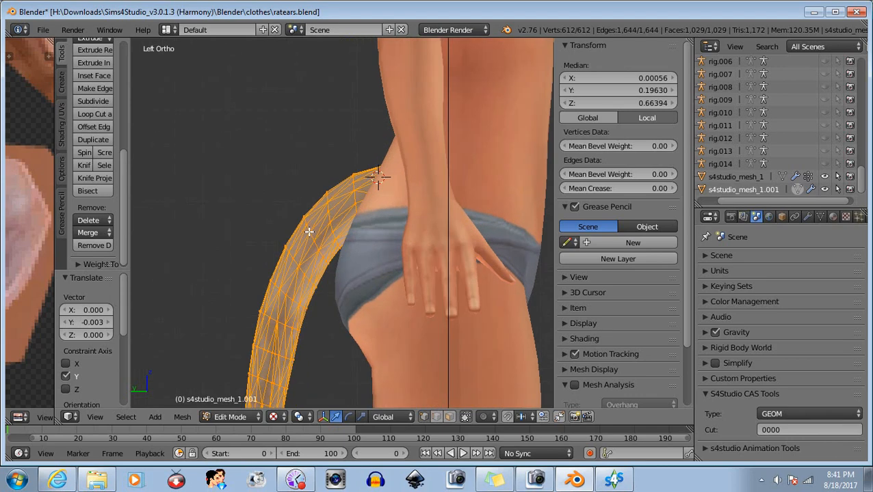
shift+middle_drag(315, 306, 337, 267)
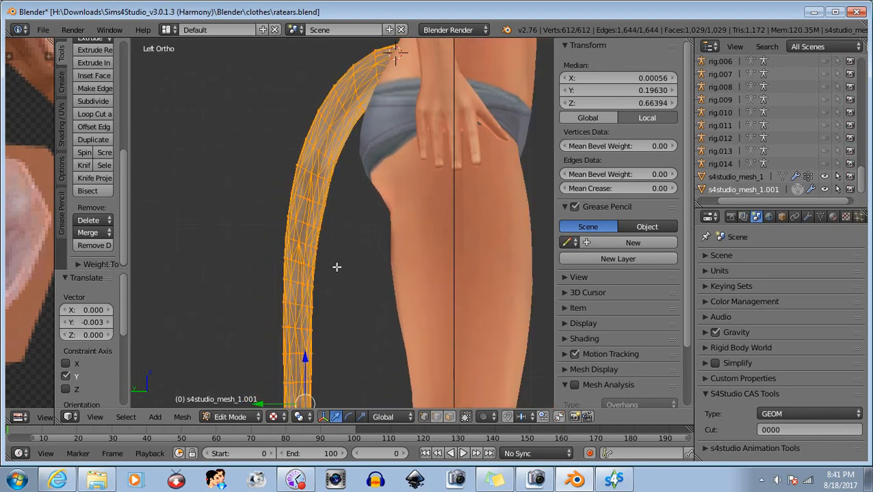
scroll(336, 266, down, 3)
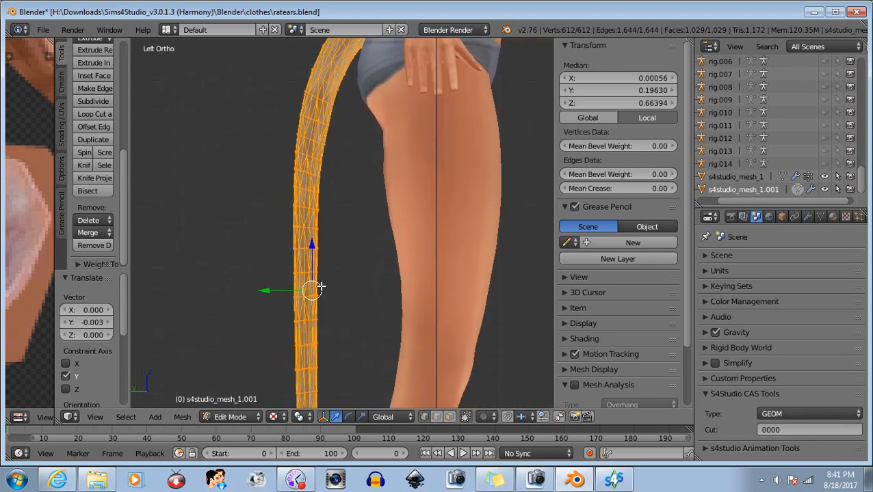
scroll(320, 286, down, 1)
shift+middle_drag(329, 335, 327, 213)
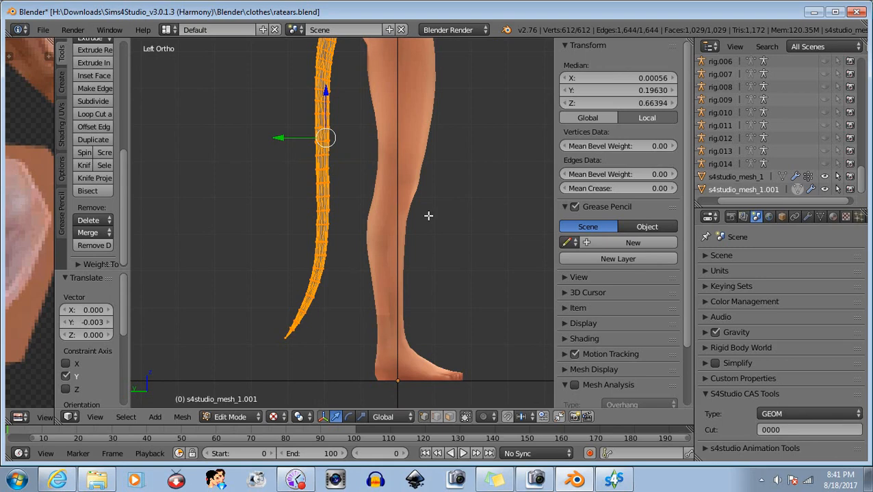
scroll(290, 237, down, 3)
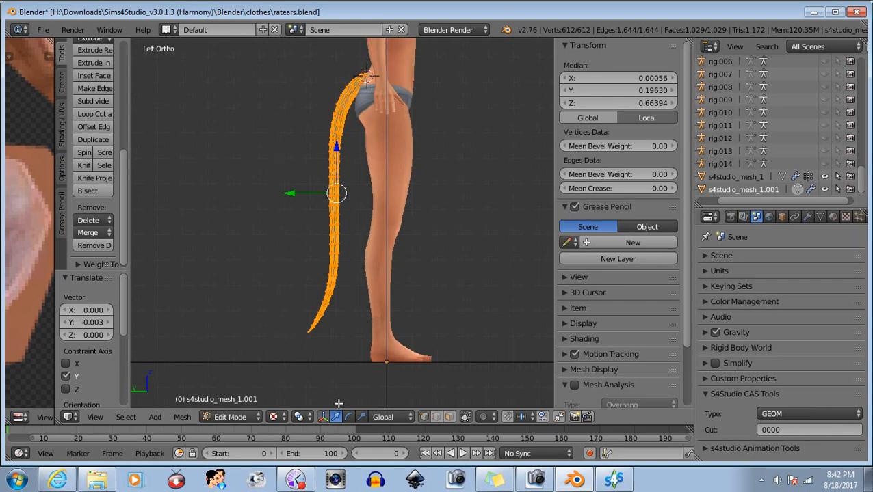
click(244, 419)
click(236, 402)
middle_drag(253, 262, 436, 286)
scroll(411, 220, down, 4)
middle_drag(411, 220, 237, 206)
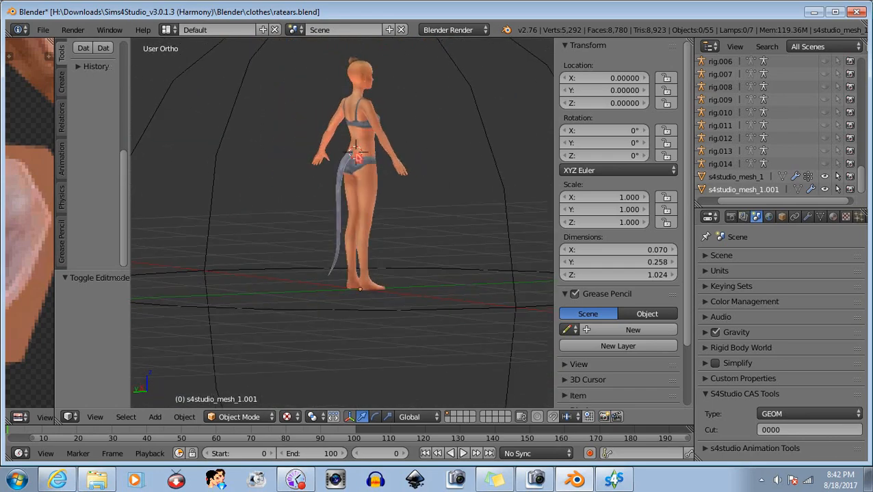
scroll(357, 159, up, 3)
middle_drag(357, 158, 335, 171)
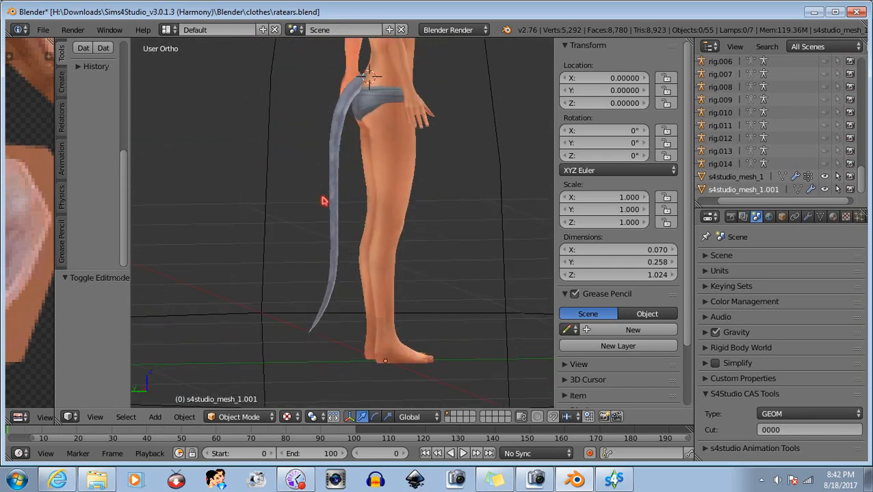
Step: Return the tail to Edit Mode and lower the whole mesh about 0.015 along Z
click(242, 416)
click(249, 388)
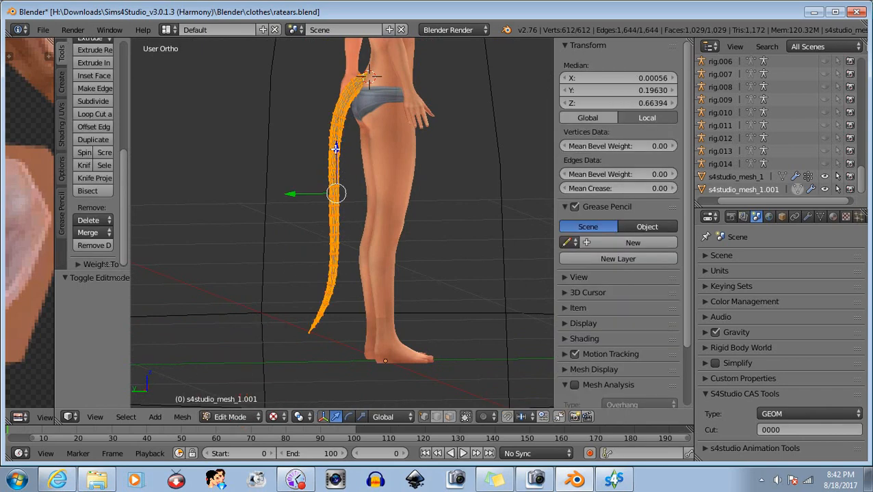
drag(335, 148, 335, 153)
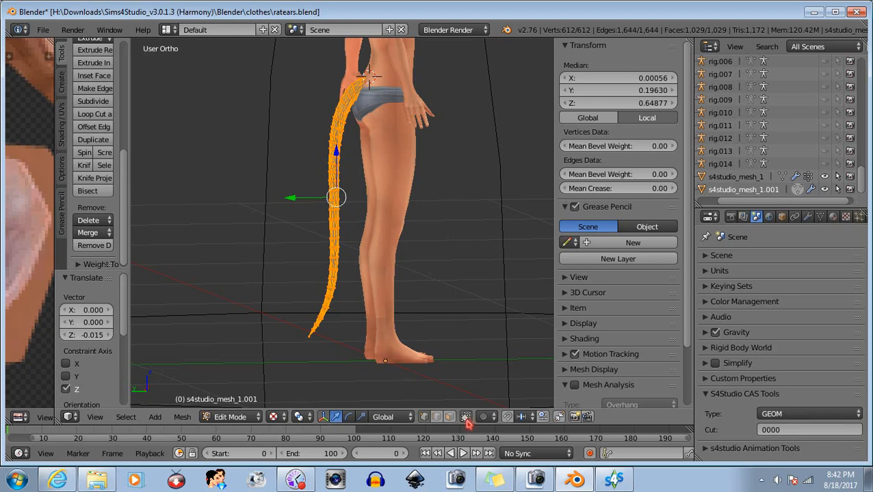
Step: Move the whole tail about 0.006 along Y away from the body and check its fit from the side and back
middle_drag(434, 262, 405, 237)
scroll(323, 86, up, 2)
middle_drag(323, 86, 269, 223)
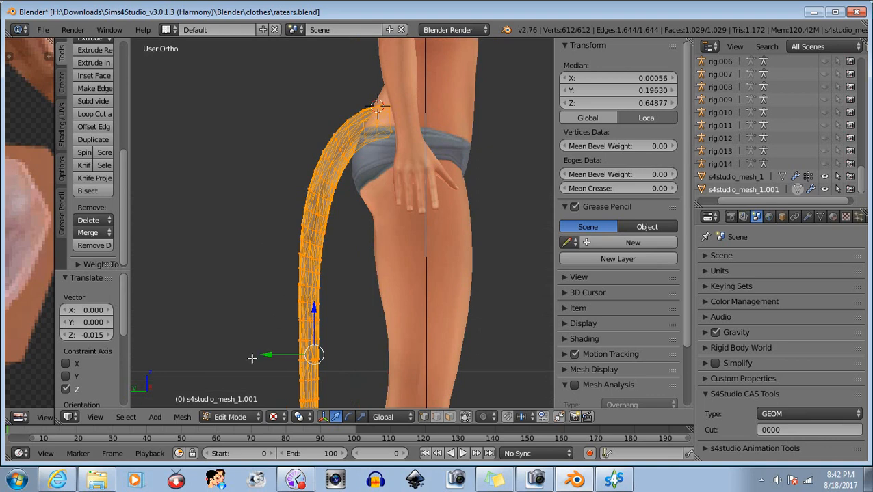
drag(269, 355, 266, 355)
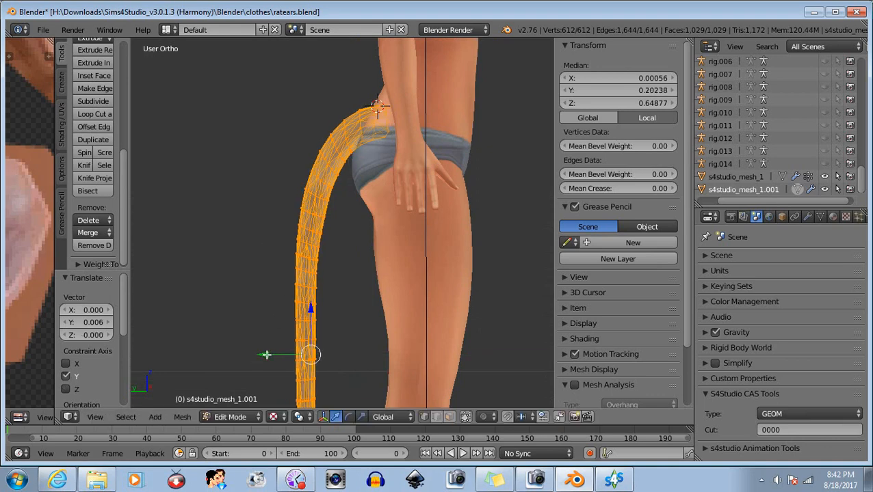
scroll(230, 272, down, 3)
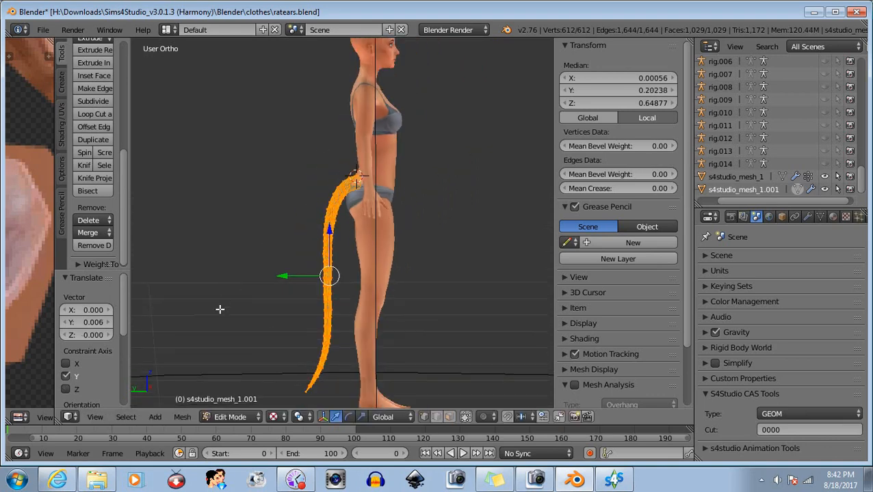
middle_drag(208, 317, 253, 314)
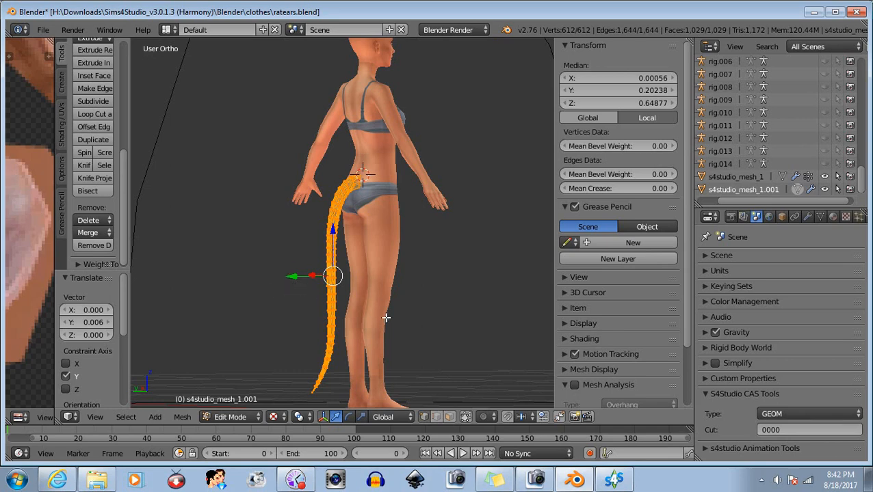
middle_drag(411, 317, 388, 319)
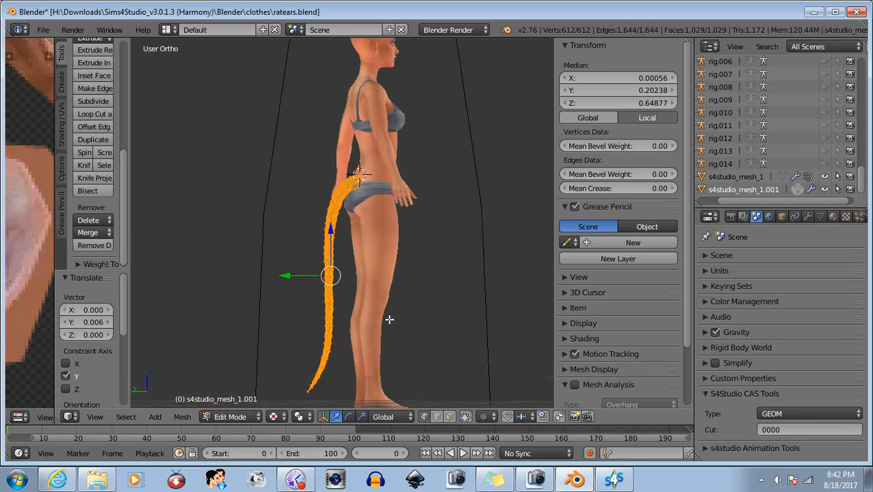
Step: Select only the tail's lower end, scale it to about 0.972 along Y and shift it about -0.0008 along Y
key(a)
scroll(394, 268, up, 2)
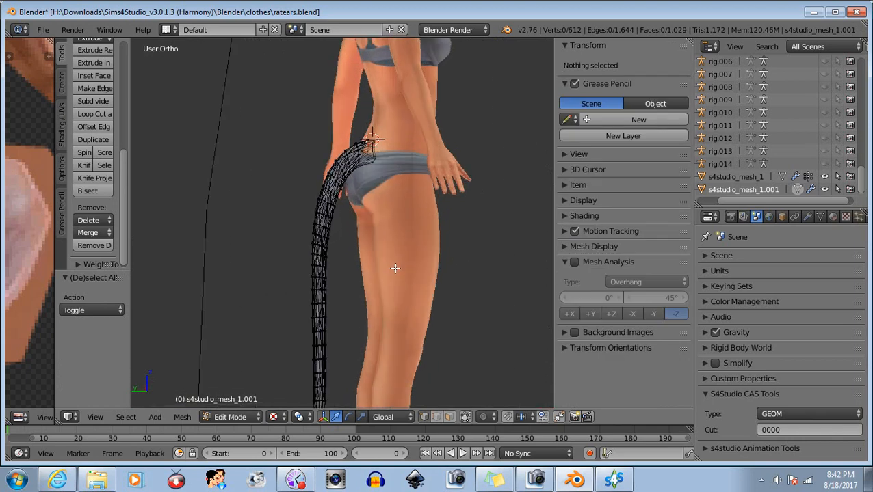
middle_drag(390, 234, 371, 243)
scroll(362, 279, down, 2)
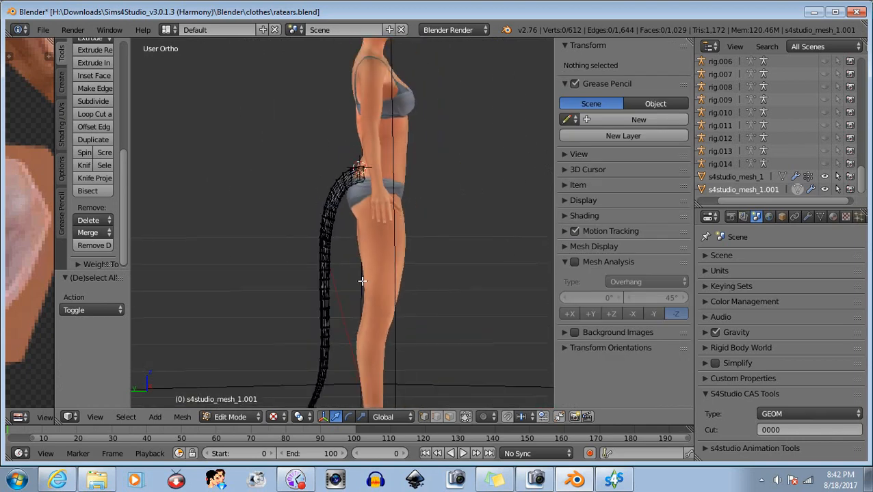
shift+middle_drag(358, 335, 363, 267)
scroll(344, 301, up, 3)
shift+middle_drag(327, 344, 352, 244)
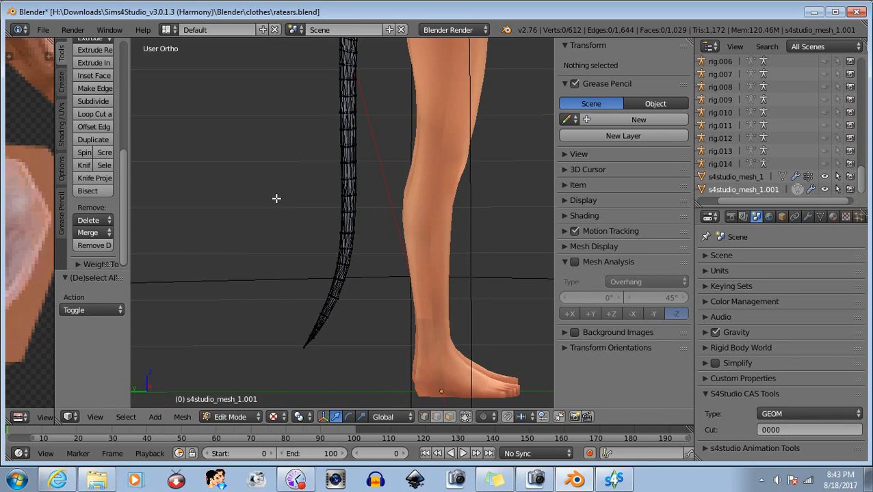
key(v)
key(b)
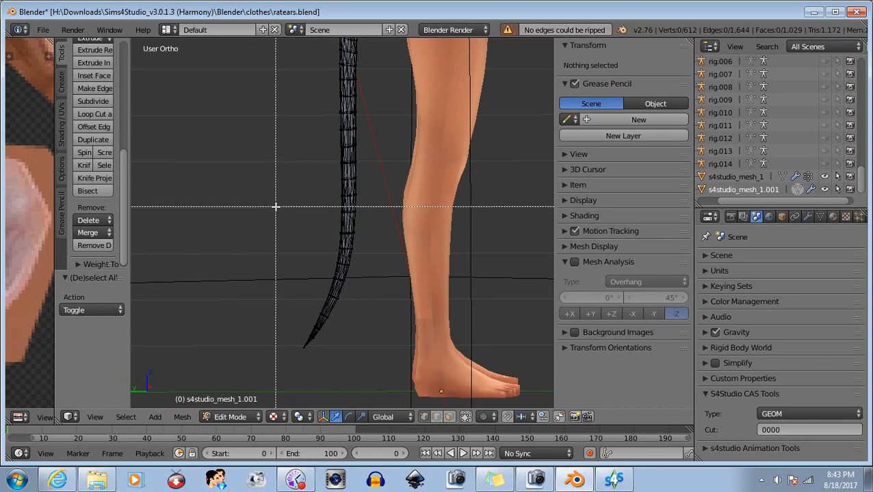
drag(255, 207, 398, 368)
scroll(401, 337, up, 1)
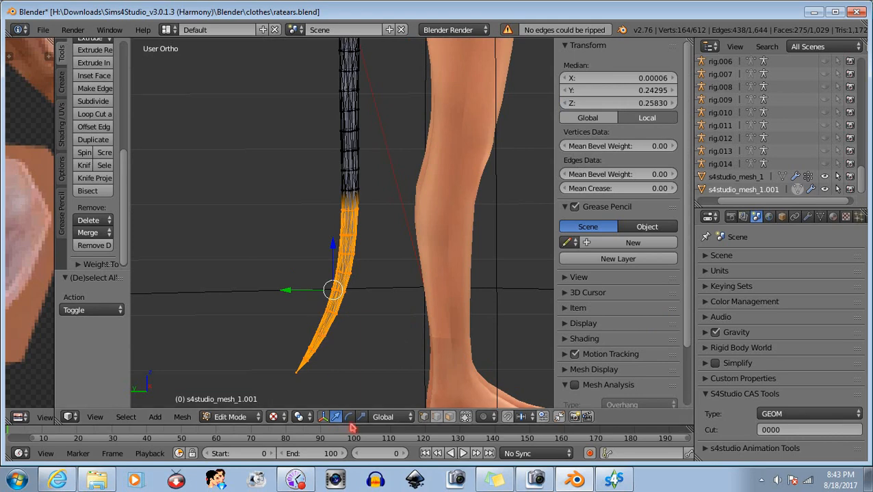
click(361, 417)
scroll(340, 286, up, 4)
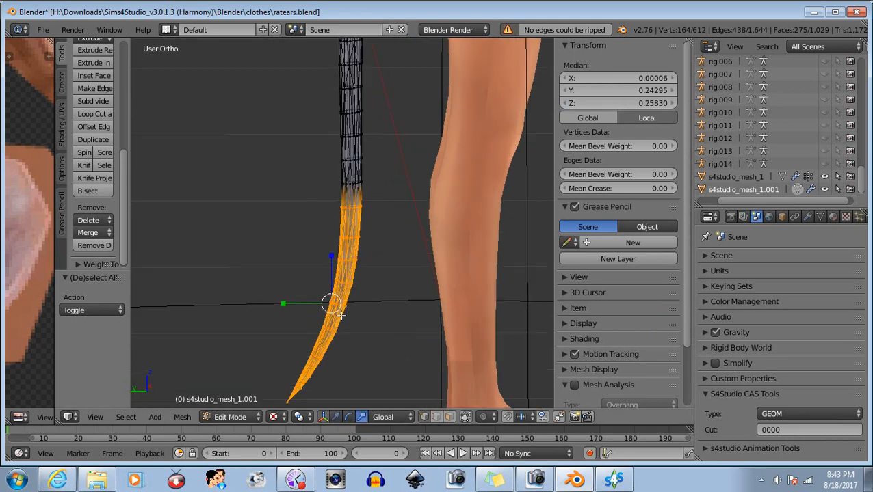
shift+middle_drag(334, 275, 323, 262)
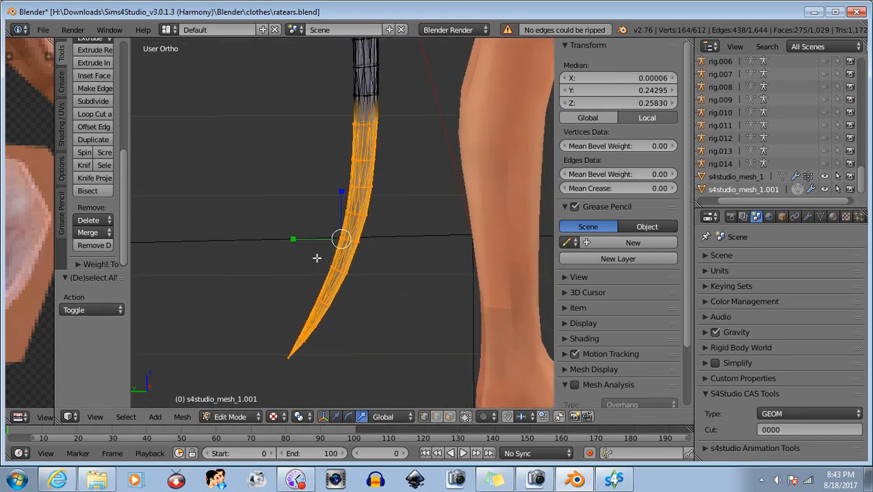
drag(295, 239, 296, 239)
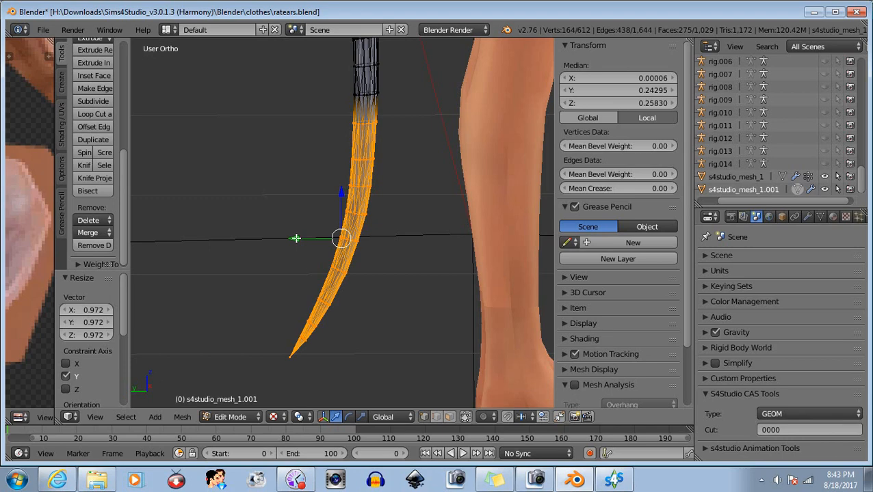
drag(295, 238, 296, 238)
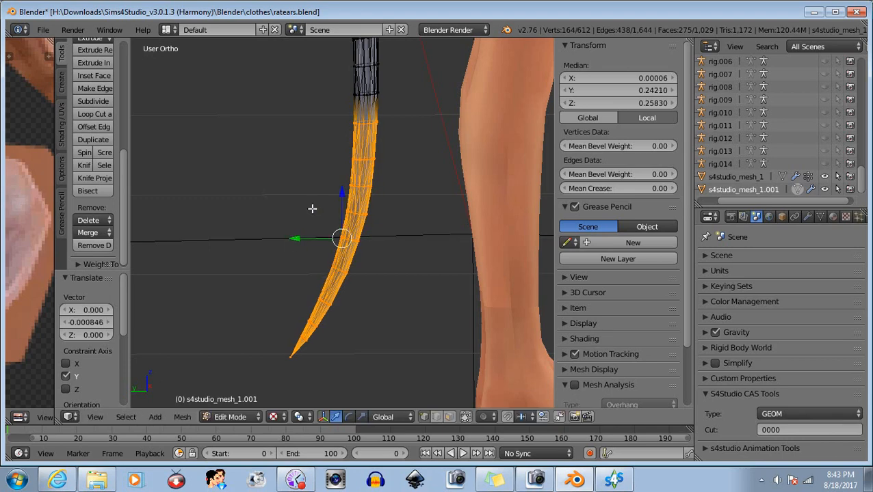
Step: Deselect the uppermost ring of the selected section, scale the rest down along Y and shift it about -0.0008 along Y
key(b)
middle_drag(301, 89, 391, 142)
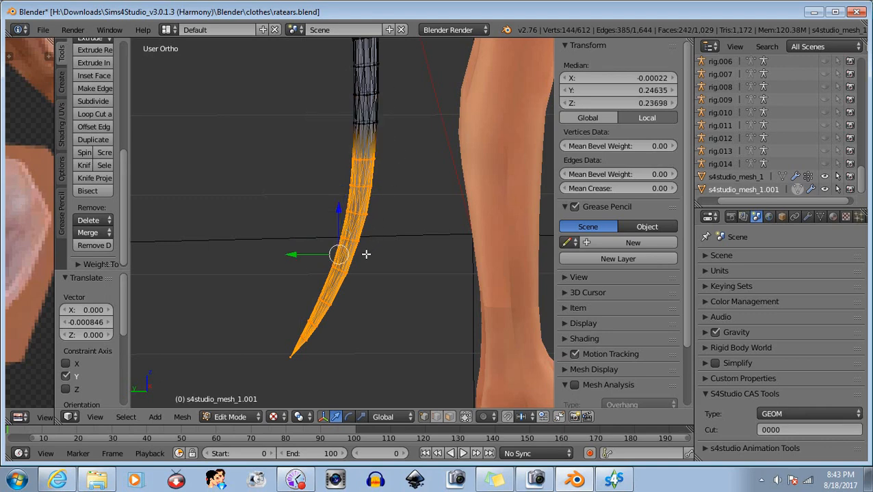
click(362, 418)
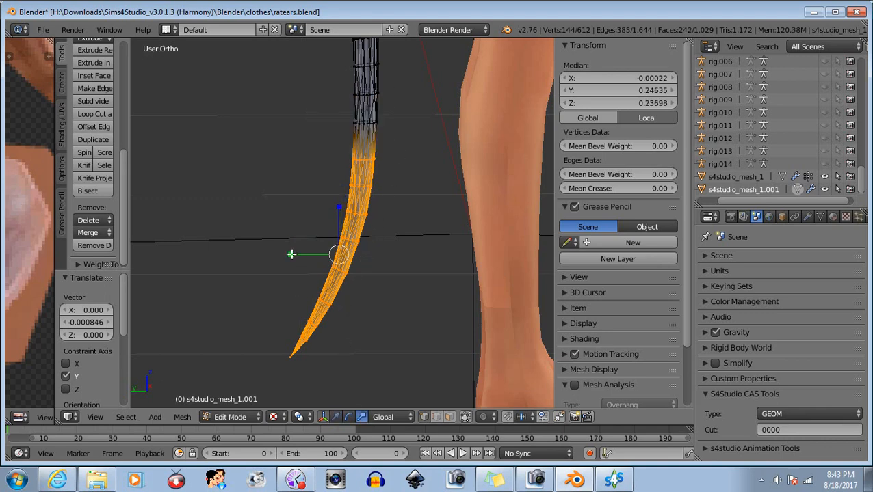
drag(291, 254, 294, 254)
click(335, 418)
Step: Exclude the next ring down, narrow the remaining tail end along Y and shift it about -0.0008 along Y
key(b)
middle_drag(327, 131, 385, 172)
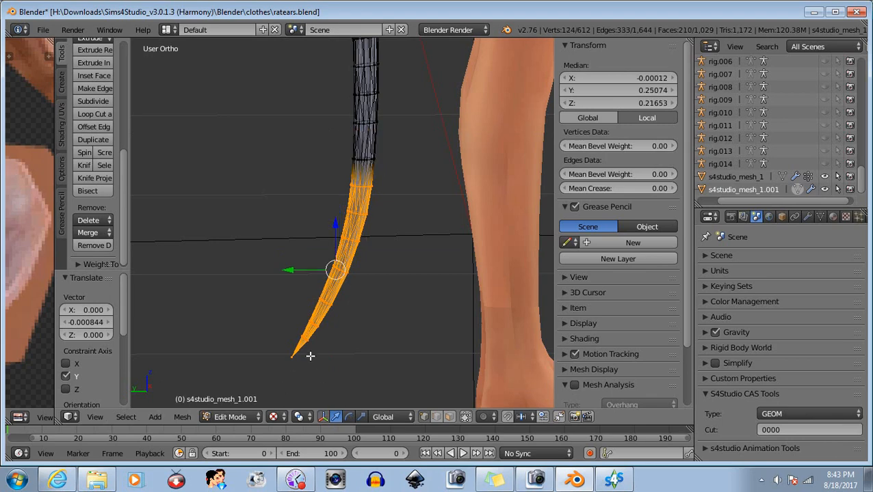
click(360, 417)
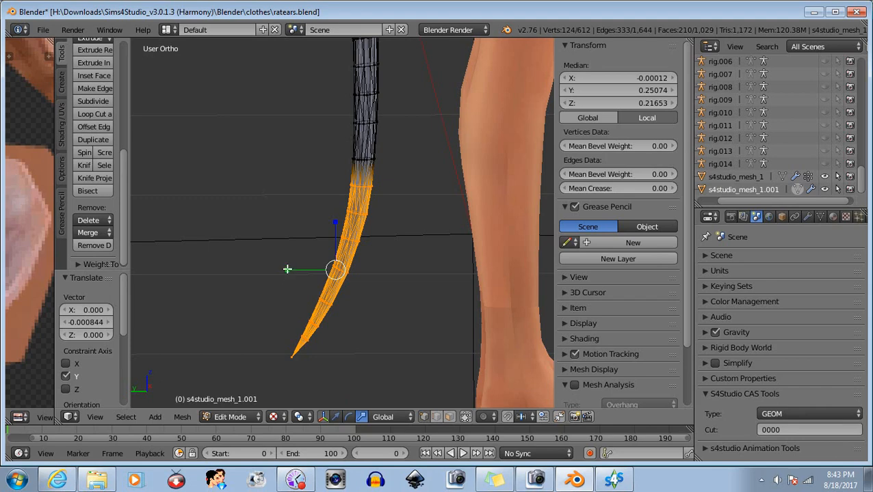
drag(288, 269, 290, 271)
click(335, 417)
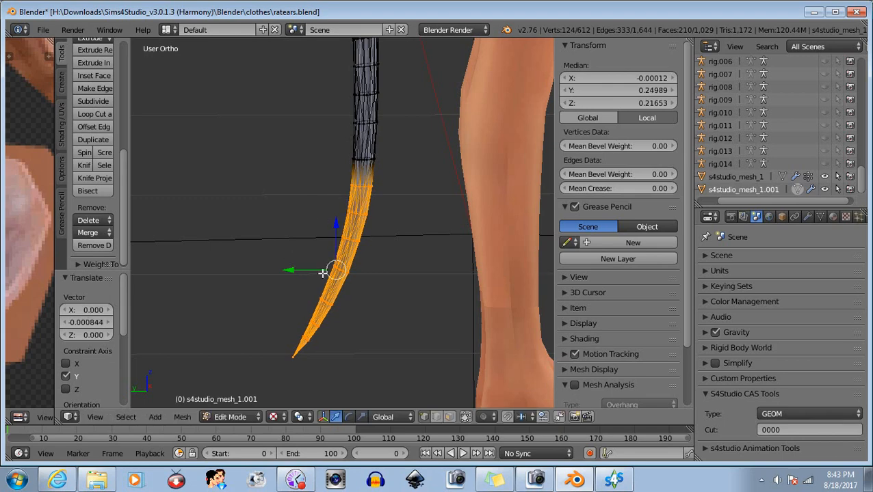
Step: Exclude the uppermost ring of the selection, narrow the remaining tail end along Y and shift it about -0.002 along Y
scroll(322, 273, up, 1)
key(b)
middle_drag(325, 135, 389, 205)
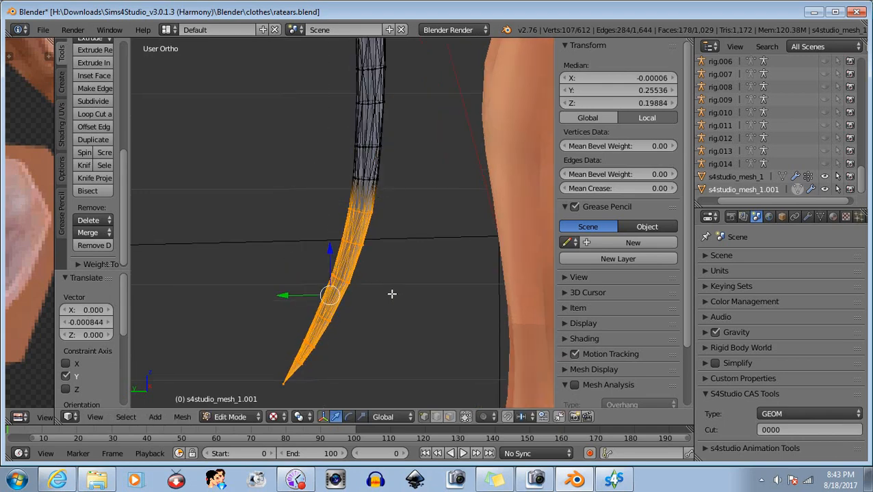
middle_drag(393, 294, 390, 266)
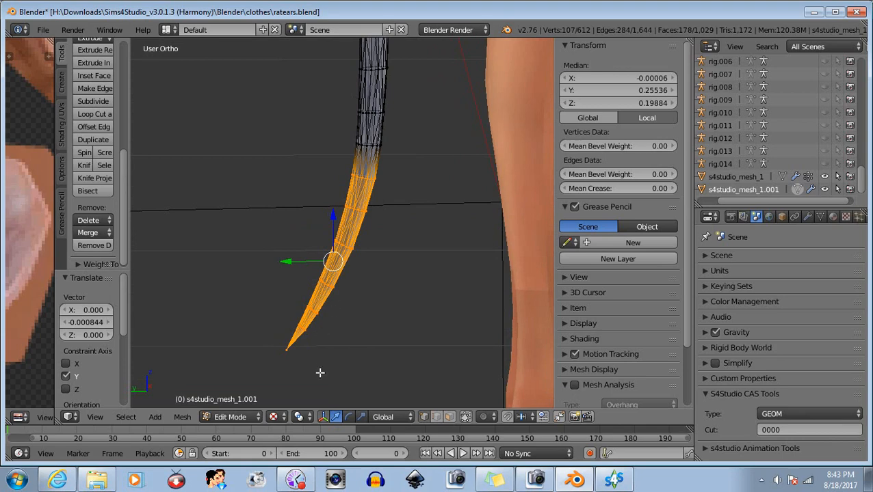
click(360, 418)
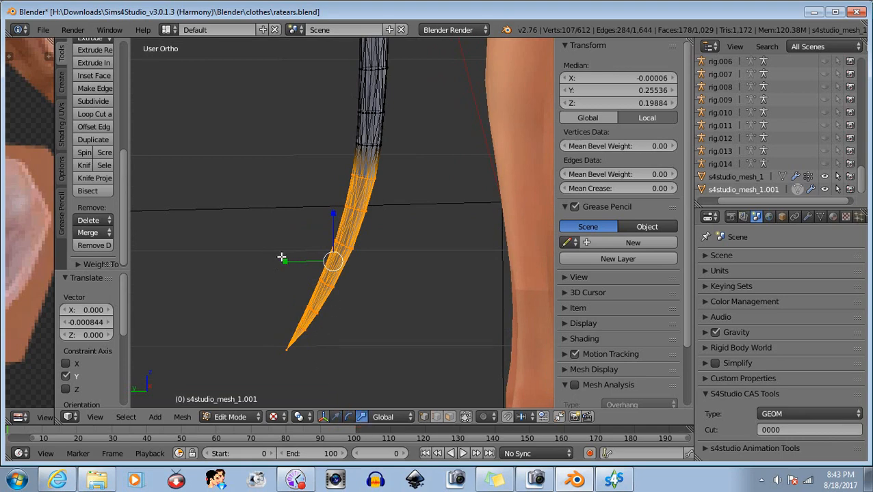
scroll(288, 273, up, 1)
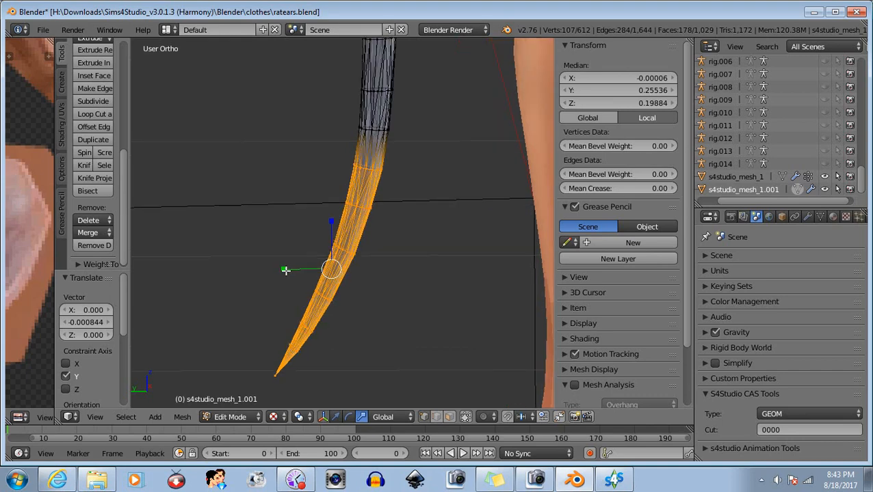
drag(282, 269, 288, 271)
click(335, 417)
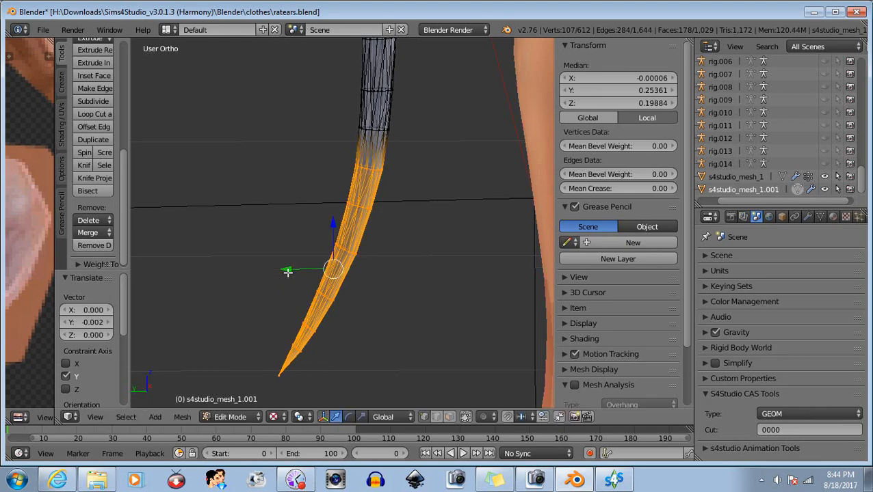
Step: Drop another ring from the top of the selection, scale the rest down along Y and shift it about -0.002 along Y
key(b)
middle_drag(327, 128, 400, 185)
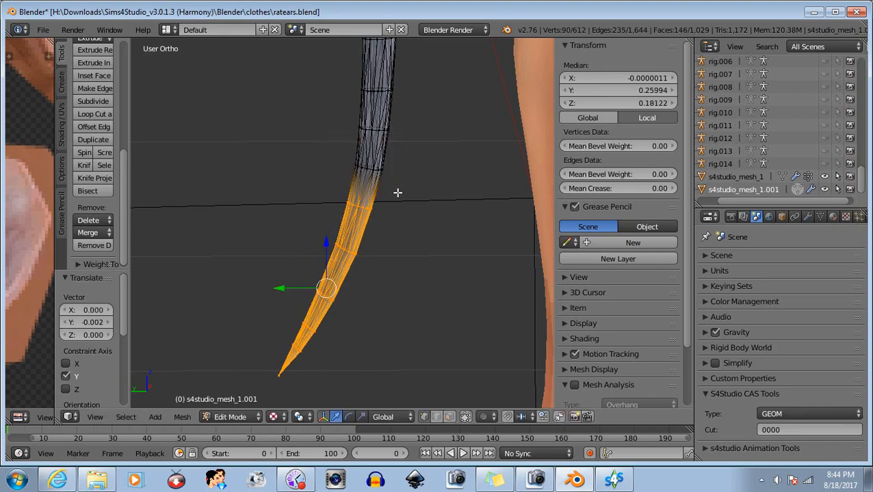
click(361, 417)
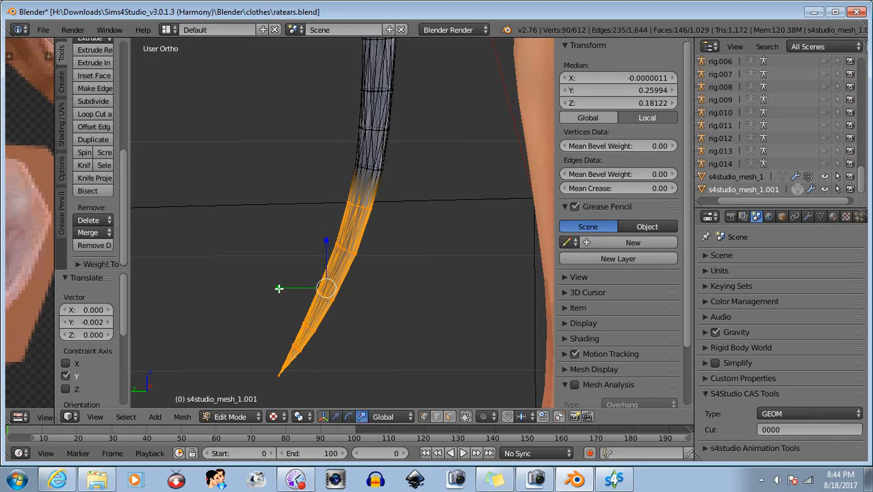
drag(279, 289, 283, 289)
click(336, 416)
Step: Deselect the next ring down, scale the remaining lower end slightly down along Y and shift it along Y toward the body
key(b)
middle_drag(337, 166, 406, 217)
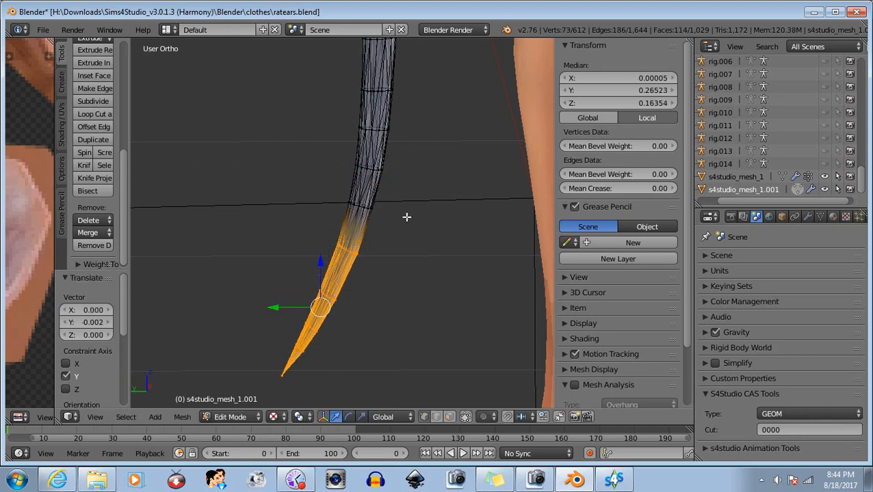
click(361, 417)
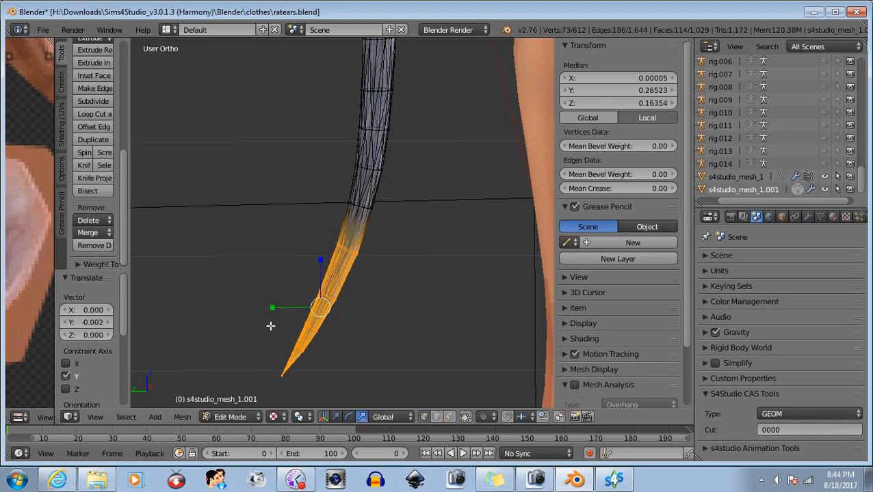
drag(272, 306, 272, 307)
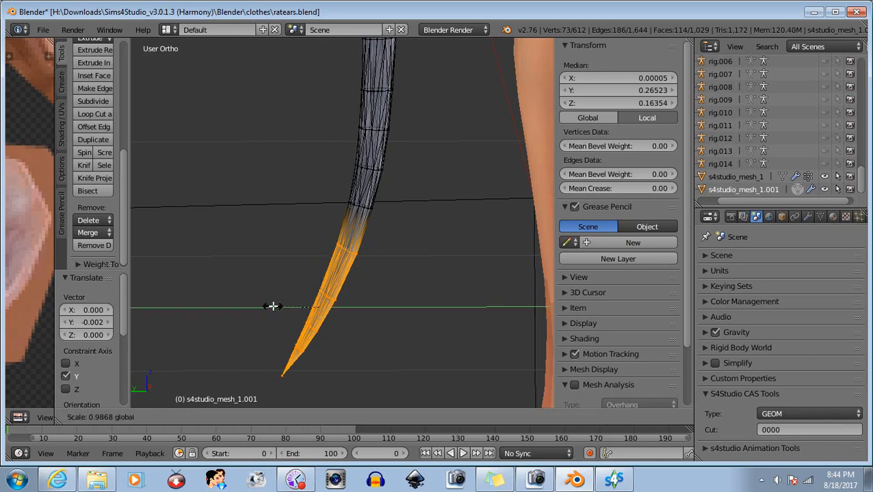
mouse_move(272, 307)
mouse_down()
mouse_move(279, 314)
mouse_move(278, 306)
mouse_up()
click(335, 416)
Step: Exclude one more upper ring, scale the remaining tail end to about 0.974 along Y and shift it about -0.002 along Y
key(b)
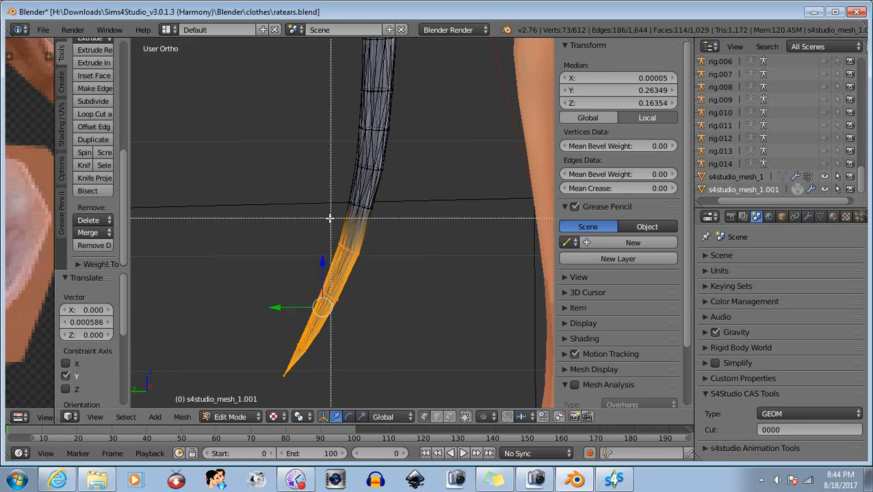
drag(324, 212, 391, 260)
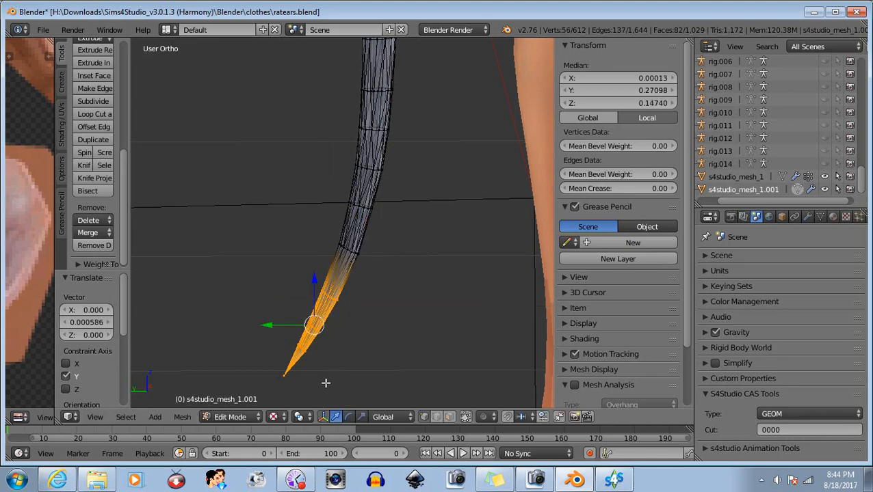
click(361, 416)
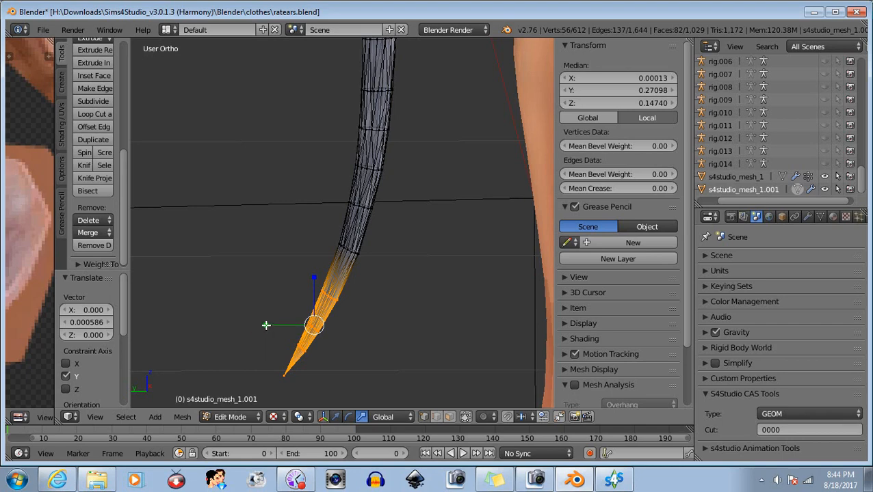
drag(267, 325, 266, 326)
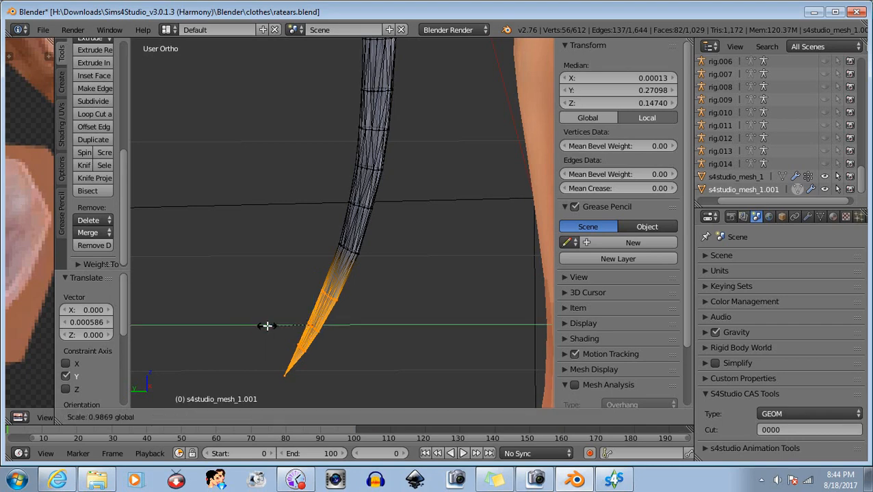
click(267, 326)
click(335, 417)
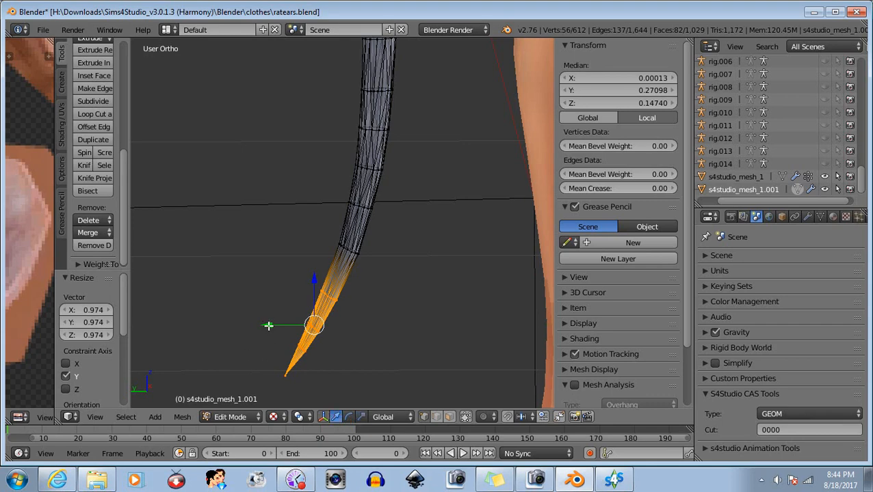
mouse_move(268, 325)
mouse_down()
mouse_move(270, 358)
mouse_move(262, 341)
mouse_move(271, 325)
mouse_up()
Step: Deselect the selection's top ring again and scale the short remaining tail end to about 0.933 along Y
key(b)
mouse_move(312, 273)
middle_down()
mouse_move(347, 296)
mouse_move(350, 311)
mouse_move(380, 245)
middle_up()
key(b)
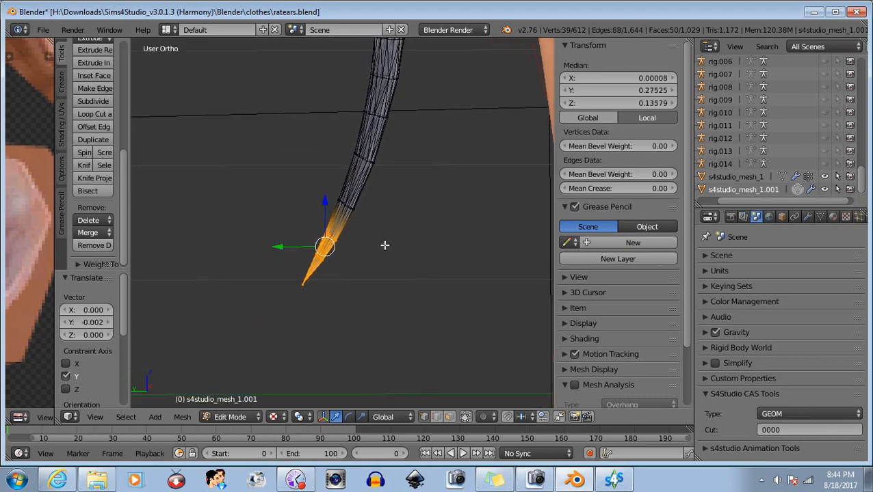
scroll(395, 304, up, 3)
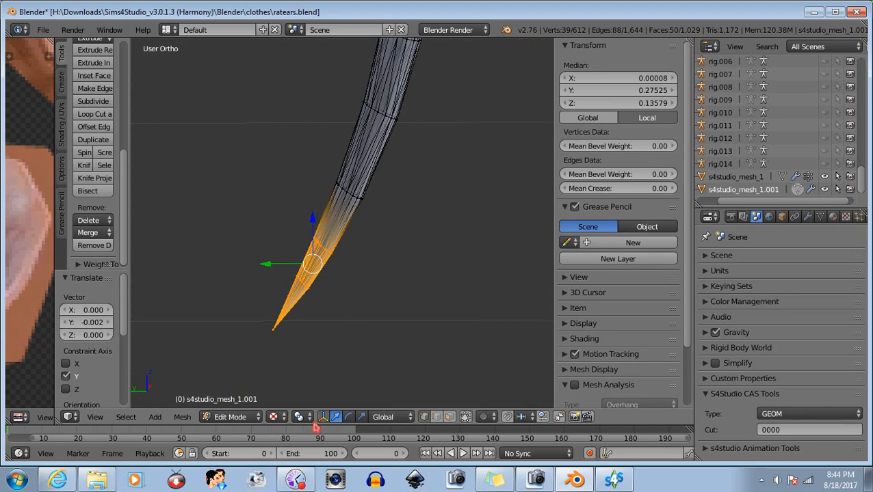
click(361, 417)
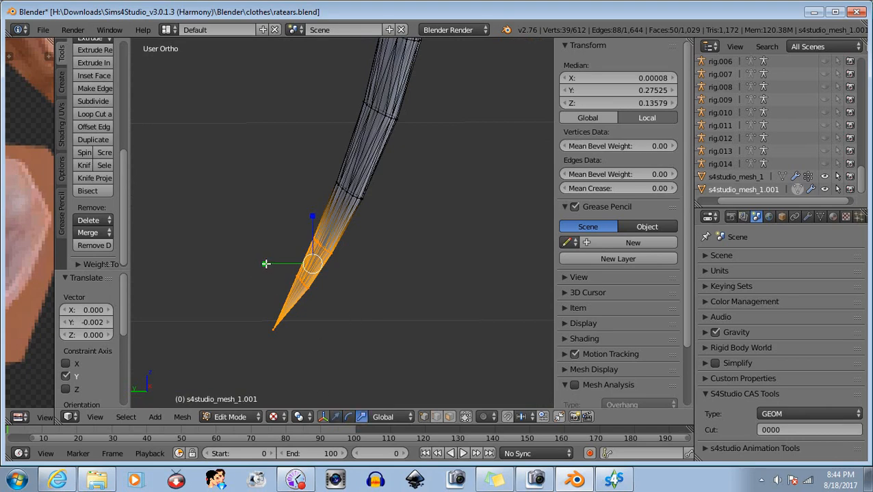
drag(266, 264, 267, 264)
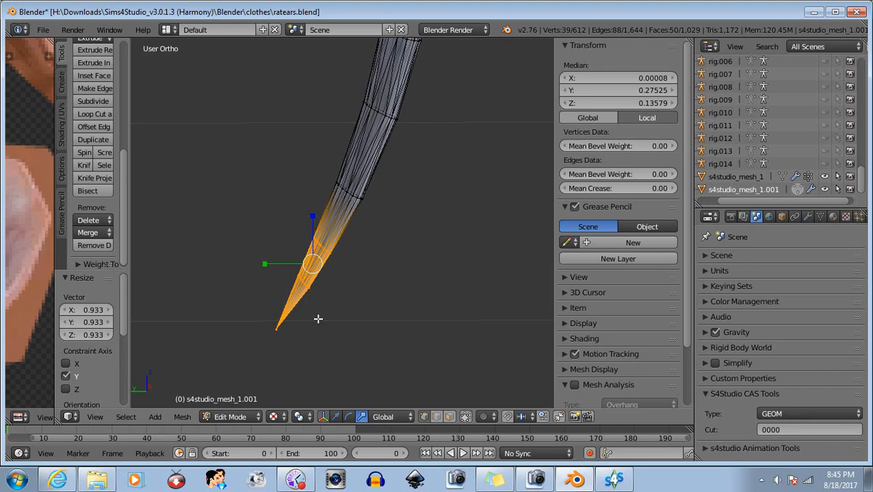
Step: In the left orthographic view, rotate the selected tail end about -3.16° and shift it about -0.004 along Y
click(349, 417)
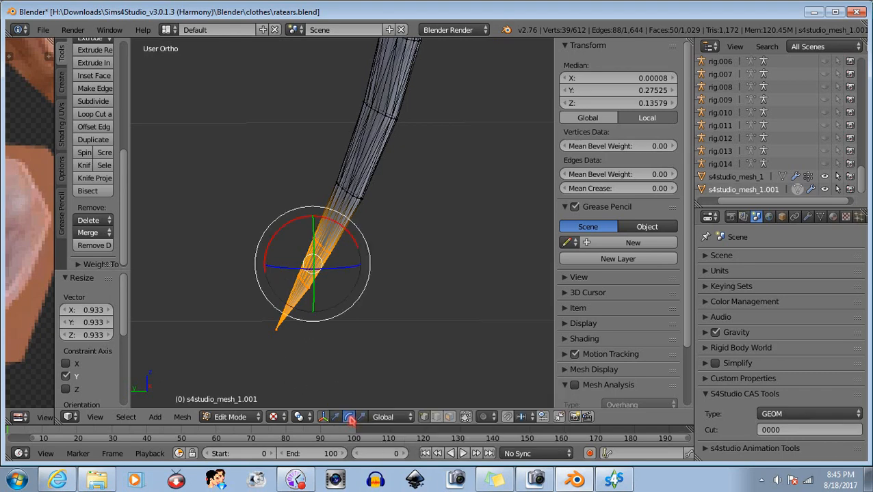
click(95, 417)
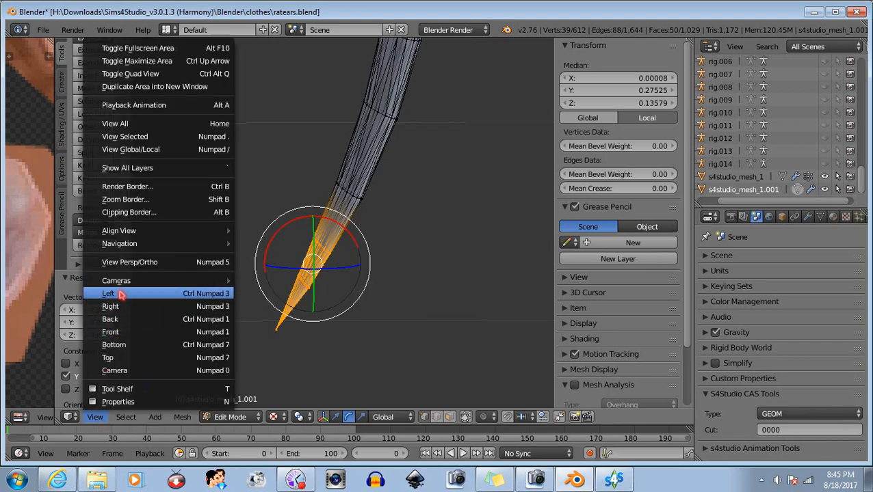
click(120, 294)
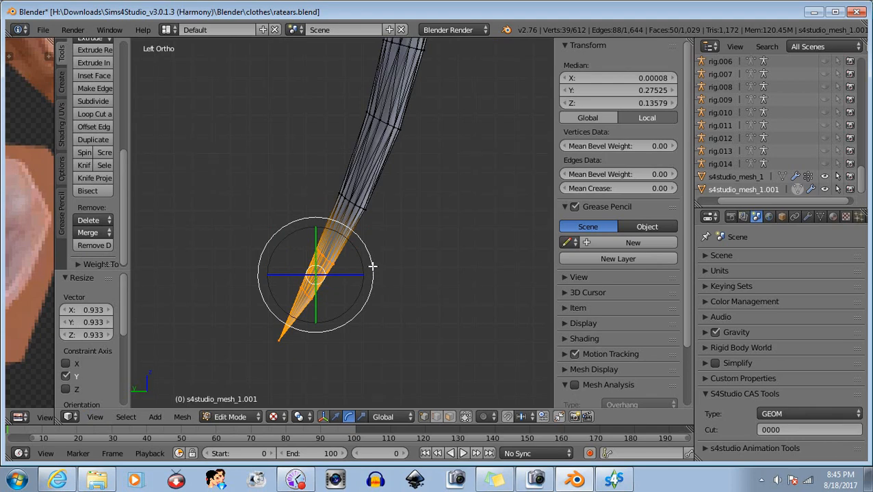
drag(371, 266, 366, 271)
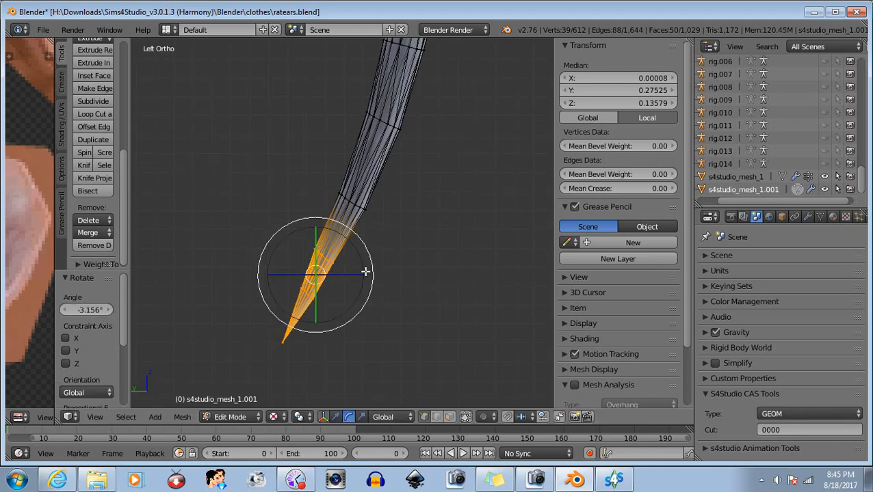
click(335, 417)
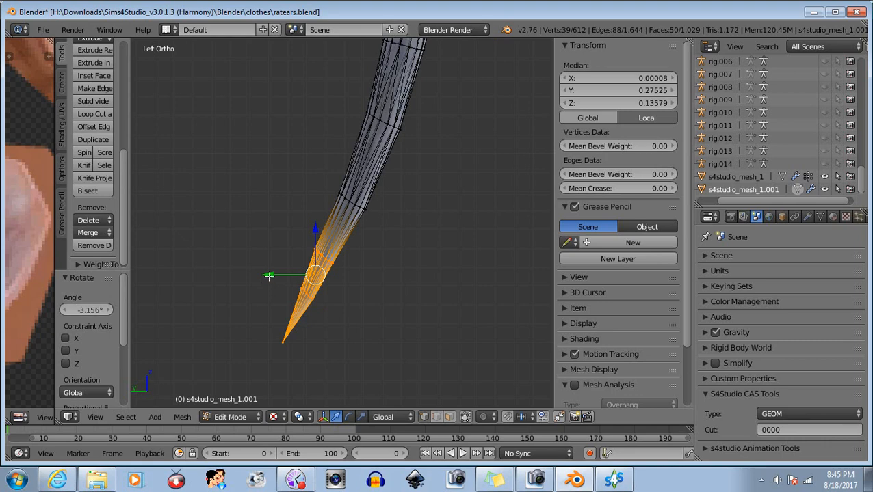
drag(268, 275, 276, 278)
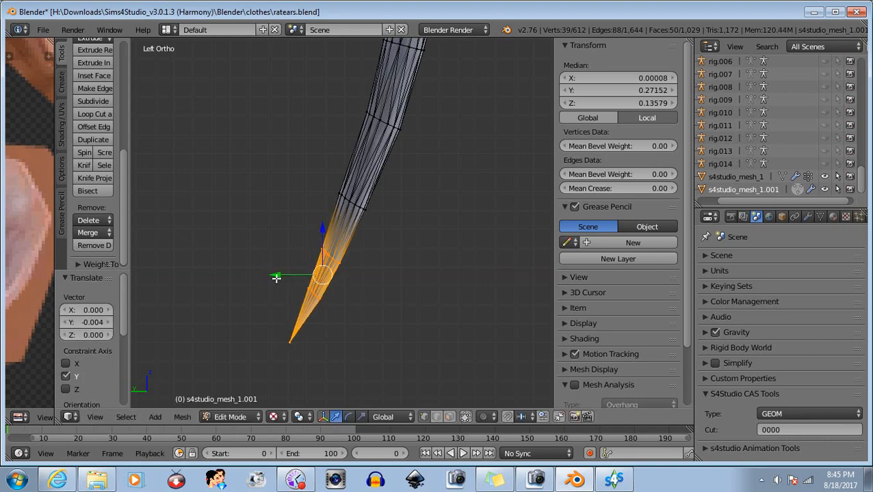
Step: Exclude the next ring, rotate the remaining tail tip about -6.43° and shift it about -0.002 along Y
key(b)
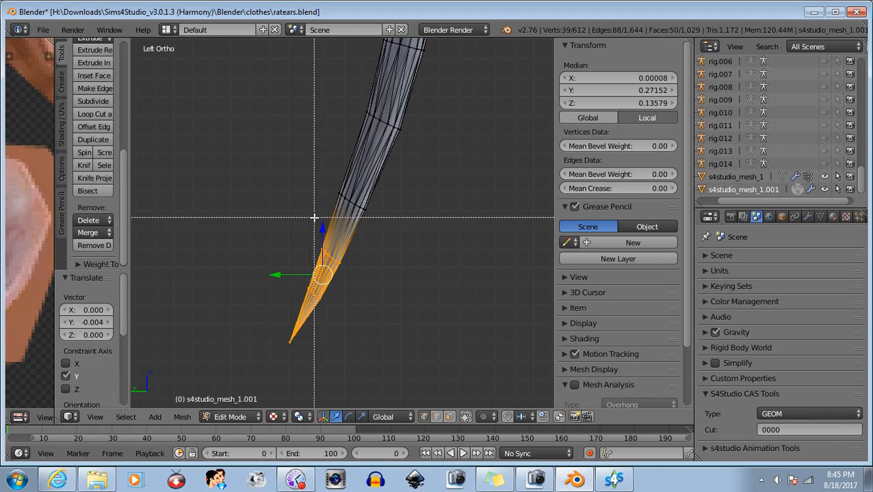
drag(313, 218, 359, 257)
middle_drag(359, 256, 378, 270)
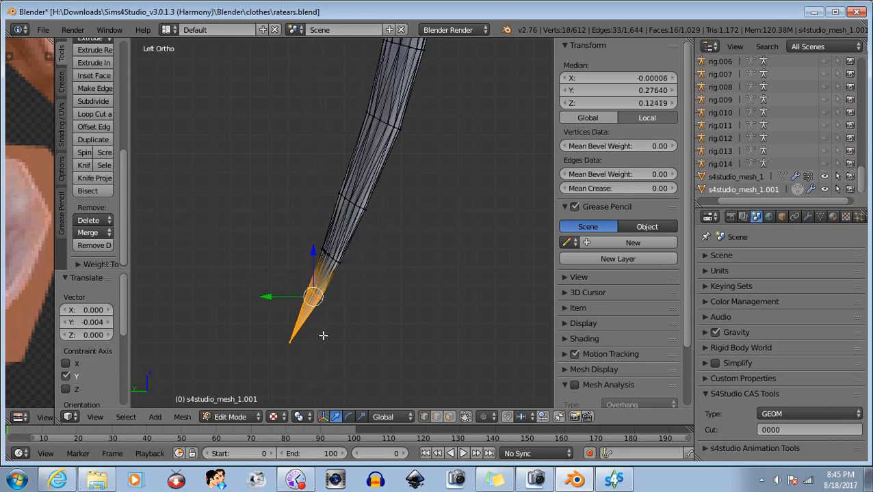
click(349, 416)
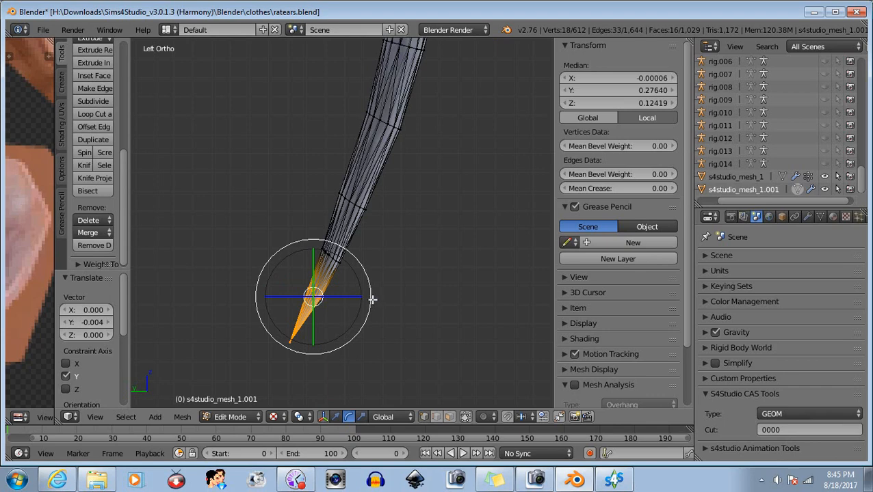
drag(370, 299, 370, 293)
click(334, 417)
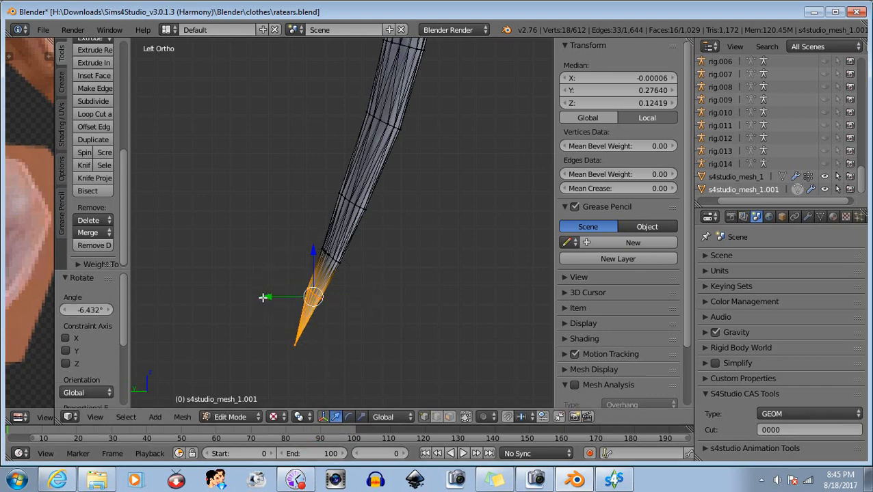
drag(270, 298, 273, 305)
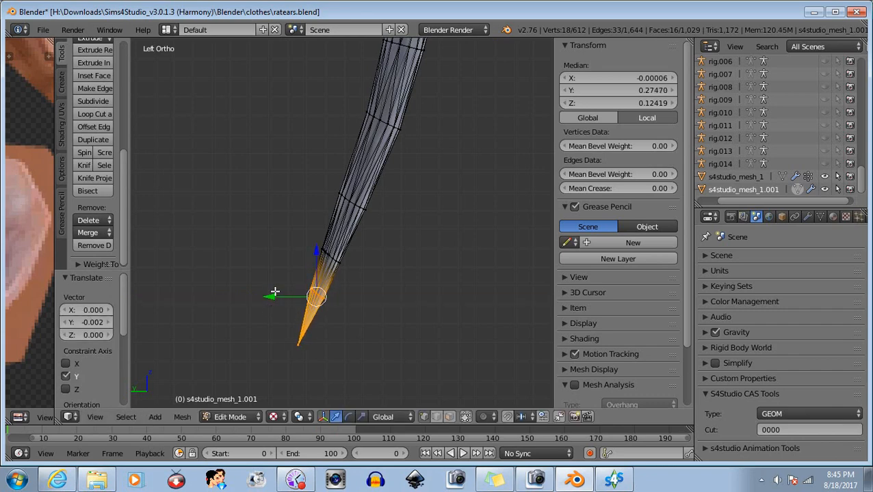
Step: Deselect the ring above the tip point, shift the point about 0.002 along Y and clear the selection
key(b)
middle_drag(271, 266, 377, 323)
drag(253, 344, 250, 345)
key(b)
middle_drag(230, 256, 344, 385)
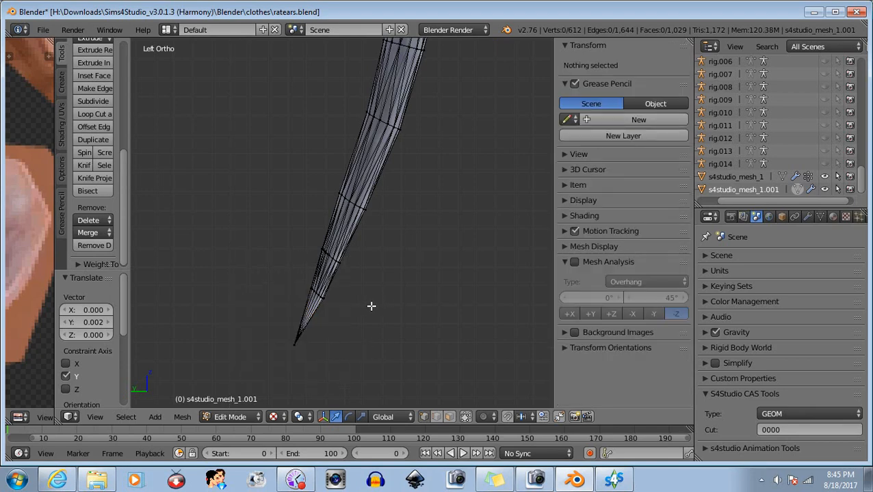
Step: Select the tail's last three rings and tip, shift them about -0.004 along Y and clear the selection
scroll(370, 306, down, 3)
scroll(365, 316, up, 4)
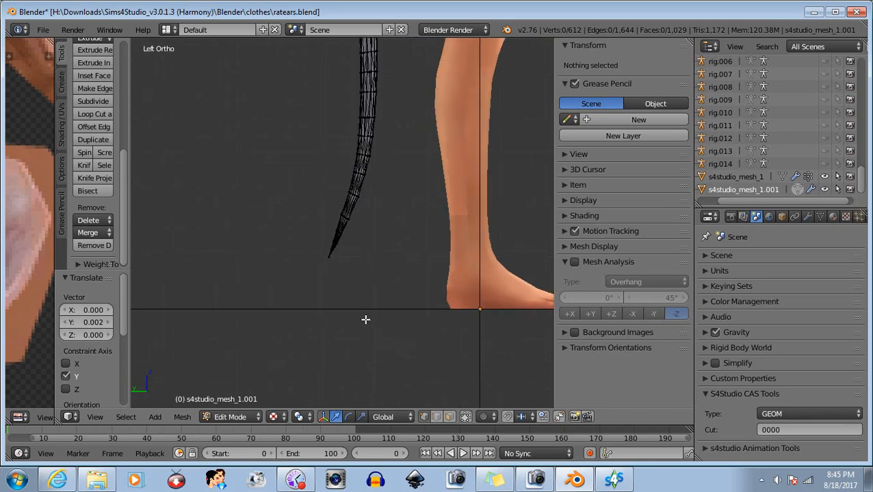
key(b)
drag(257, 191, 405, 331)
scroll(363, 310, up, 1)
drag(285, 253, 292, 253)
key(b)
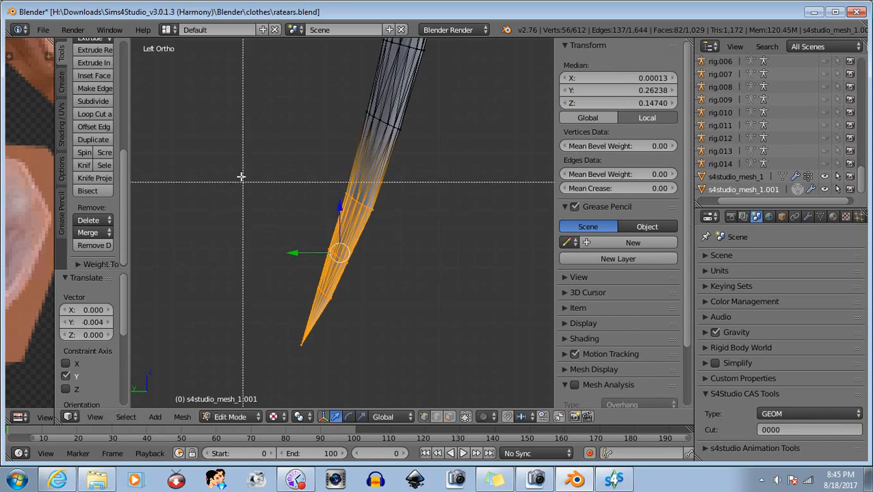
middle_drag(288, 163, 444, 381)
Step: Select the fourth ring above the tail tip, scale it by 1.013 and shift it about -0.000678 along Y, and clear the selection
scroll(395, 264, down, 3)
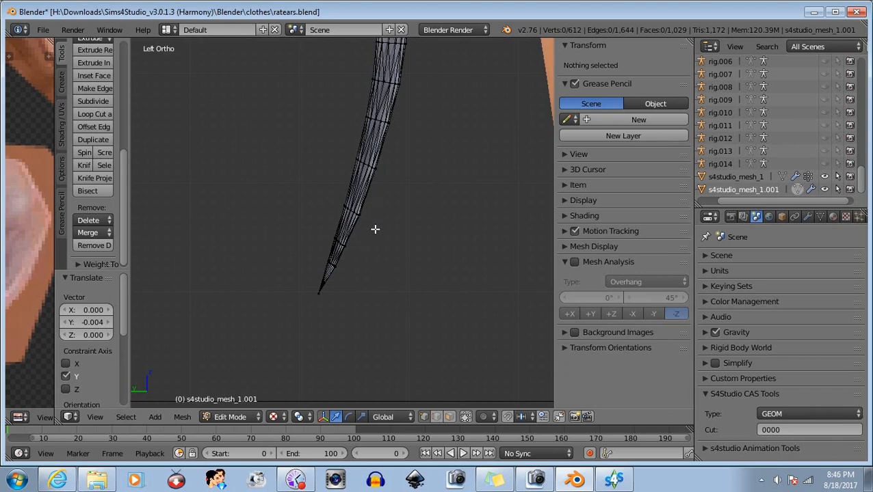
scroll(375, 229, up, 2)
key(b)
drag(346, 121, 407, 174)
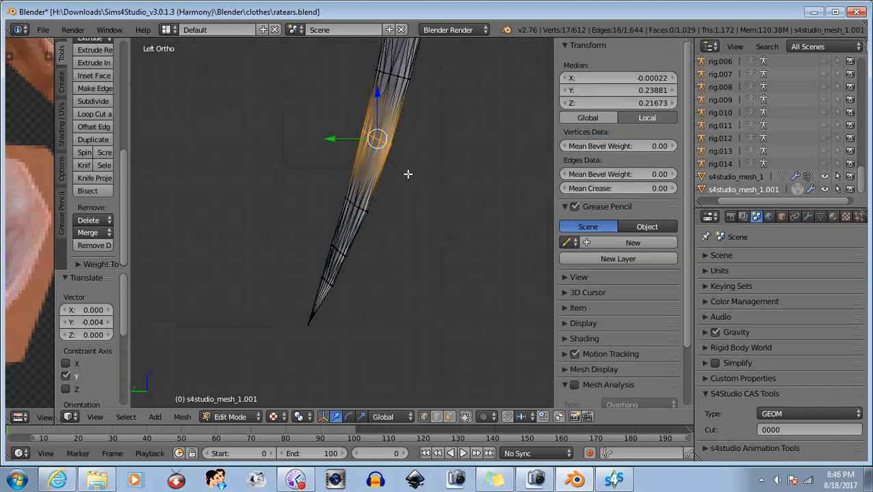
click(361, 417)
scroll(455, 160, up, 1)
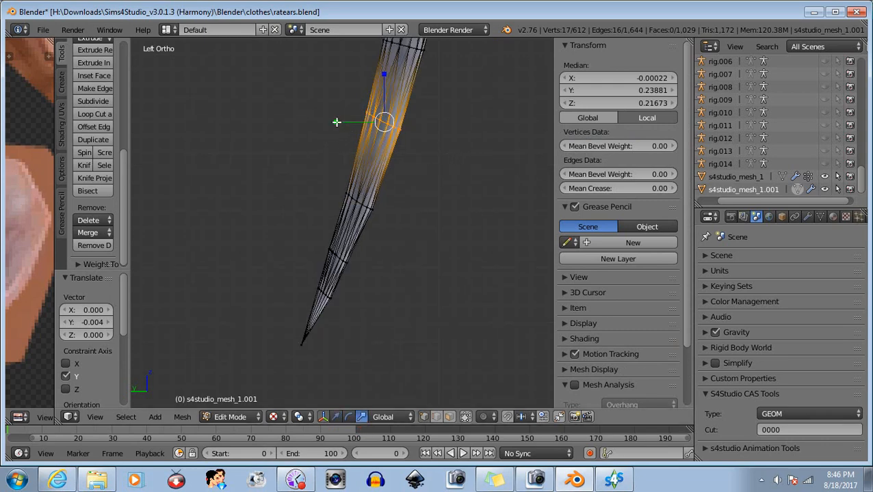
drag(336, 121, 336, 122)
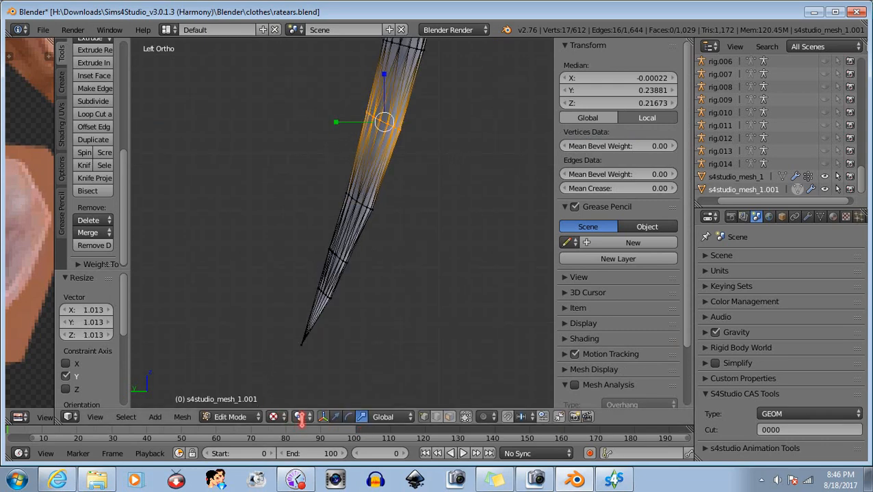
click(336, 417)
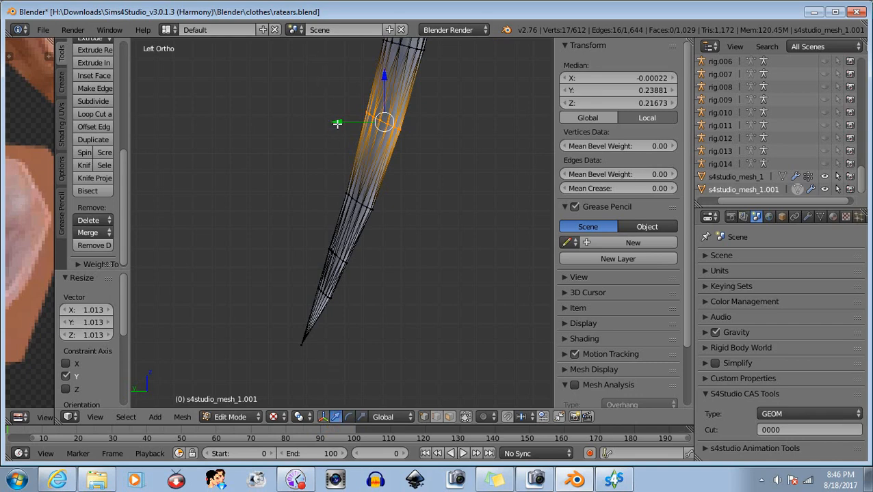
drag(337, 122, 340, 122)
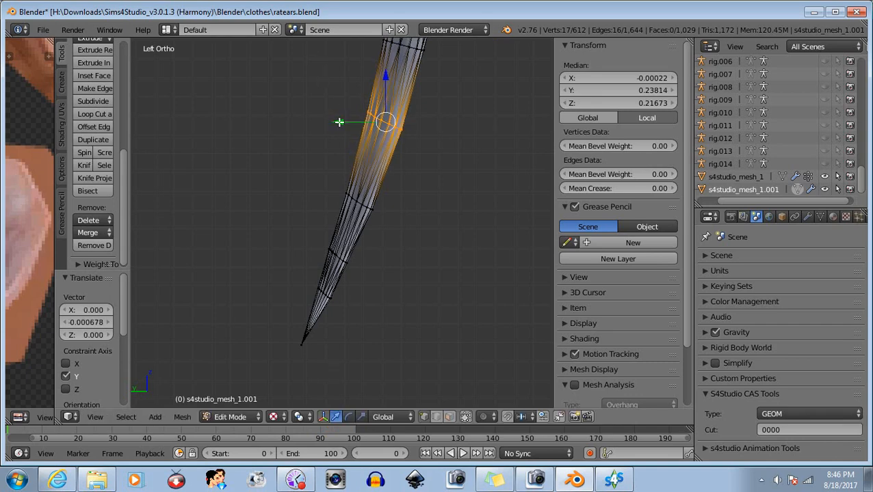
key(b)
middle_drag(334, 89, 455, 209)
Step: Select the fifth ring above the tail tip, scale it slightly along Y, shift it about -0.000942 along Y and clear the selection
scroll(442, 237, down, 3)
scroll(437, 241, down, 3)
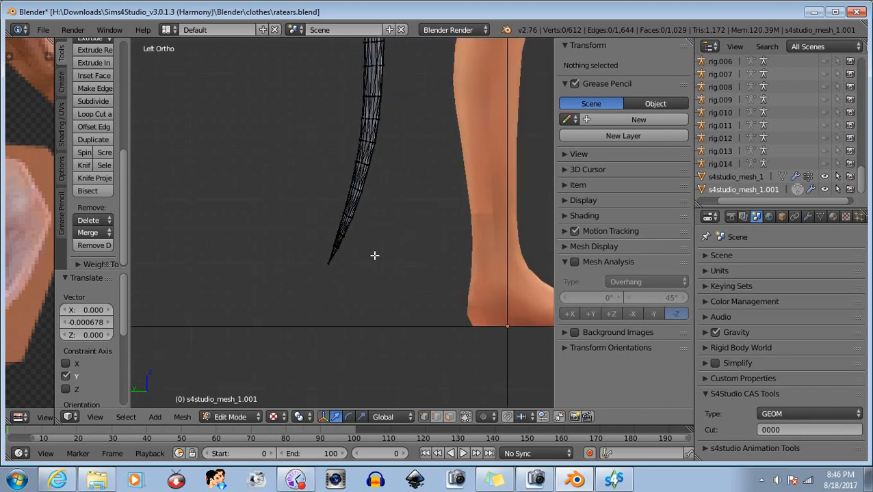
scroll(375, 216, up, 2)
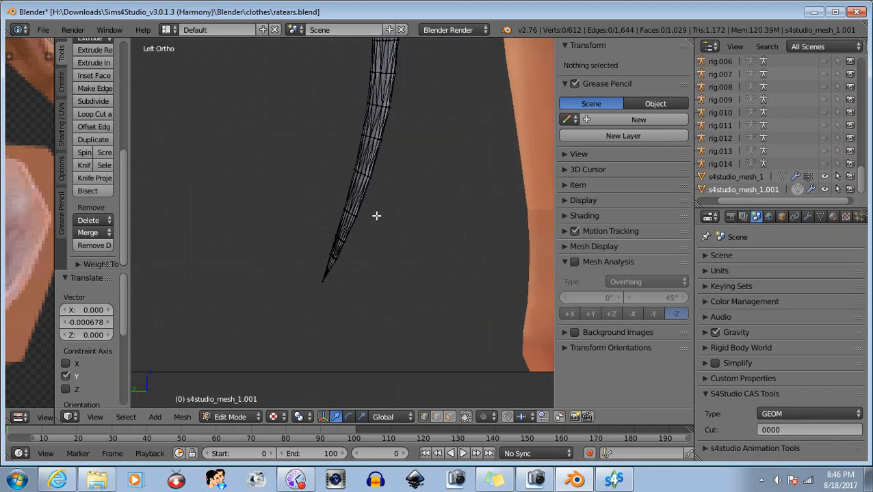
scroll(390, 186, up, 4)
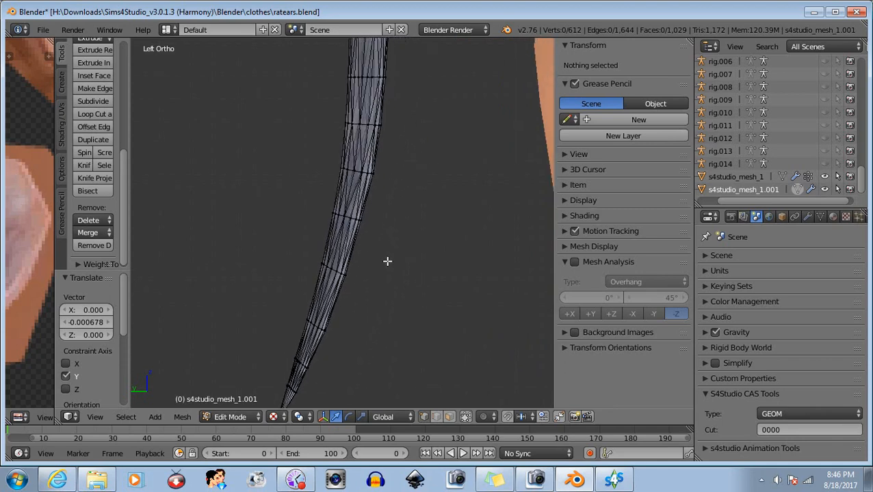
scroll(393, 260, up, 1)
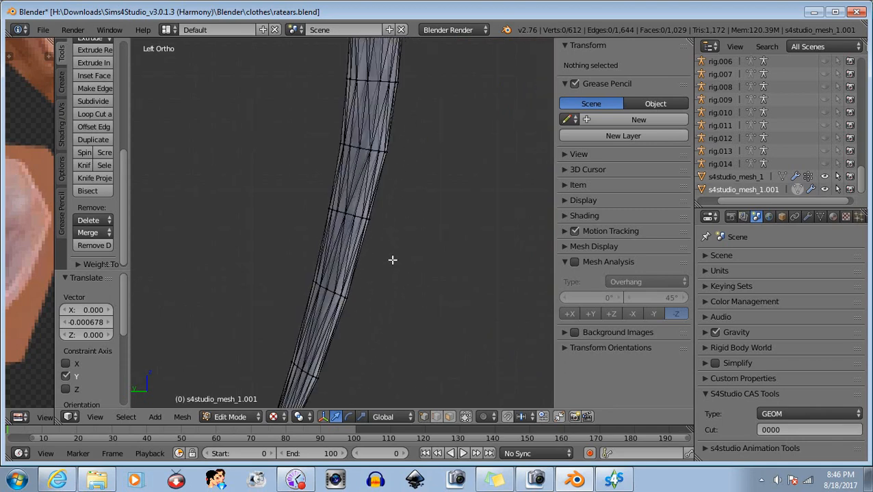
key(b)
drag(318, 192, 386, 240)
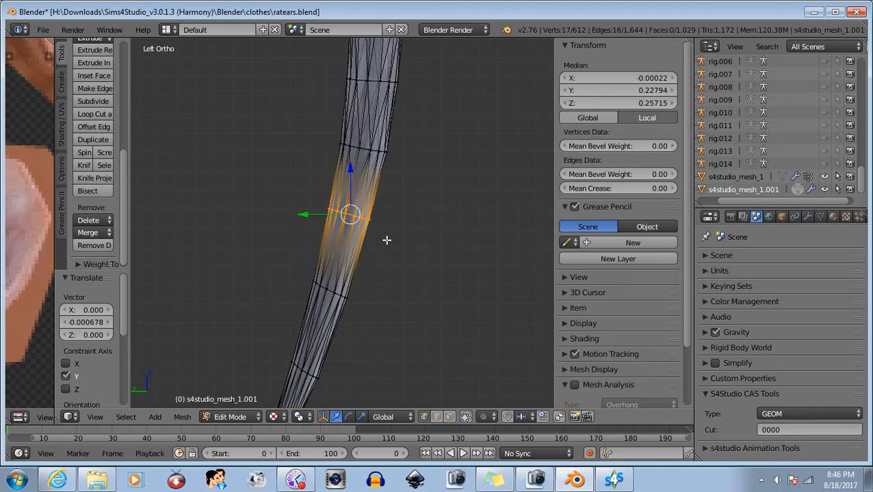
click(361, 416)
scroll(296, 232, up, 2)
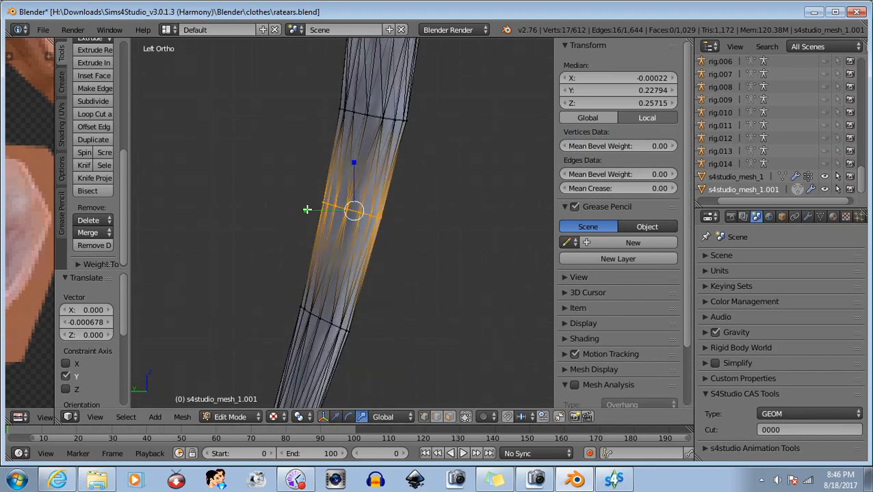
drag(307, 209, 312, 212)
click(335, 417)
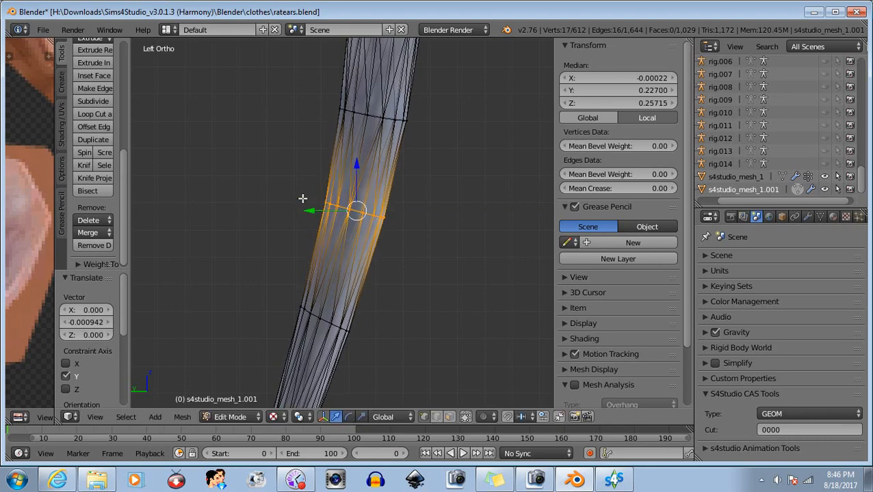
key(b)
middle_drag(294, 183, 434, 244)
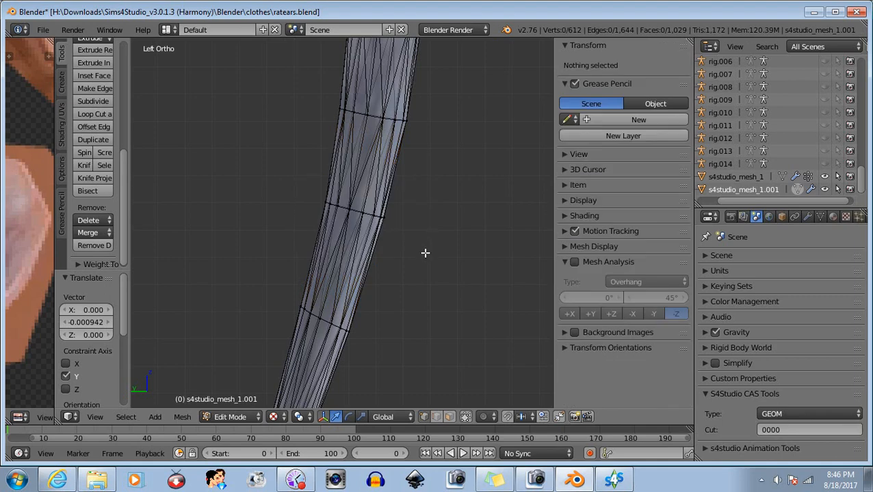
Step: Select the seventh ring above the tail tip, scale it by 0.960 along Y and clear the selection
scroll(402, 242, down, 2)
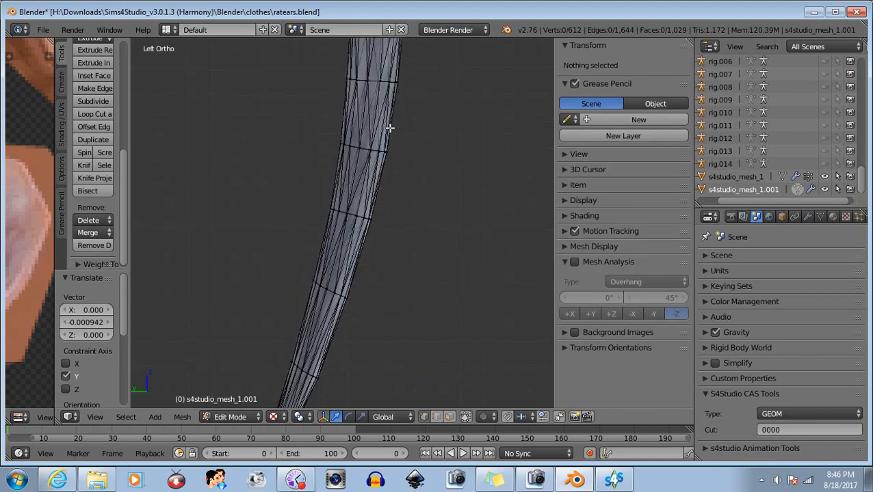
drag(331, 63, 446, 100)
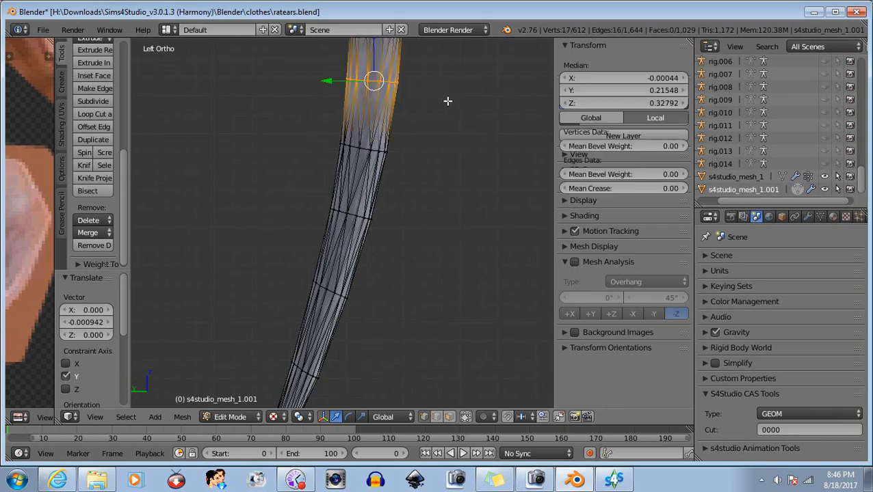
scroll(420, 223, up, 1)
shift+middle_drag(446, 154, 424, 288)
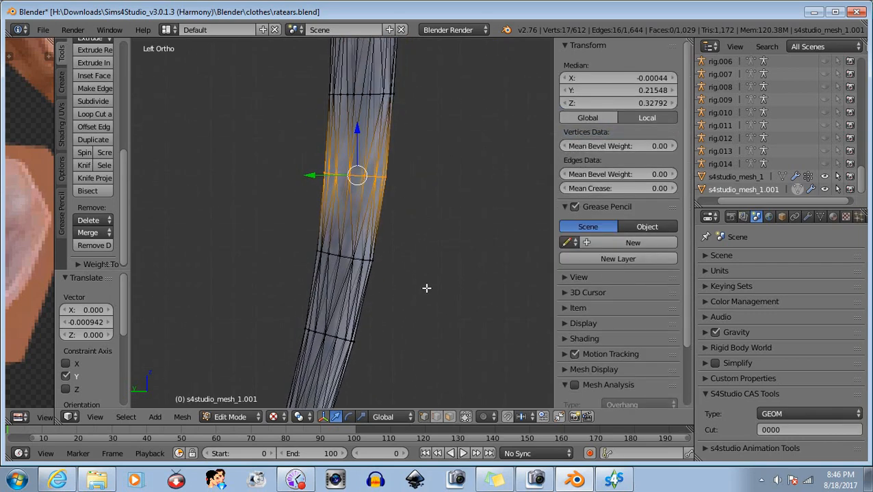
scroll(407, 230, up, 1)
scroll(410, 228, up, 1)
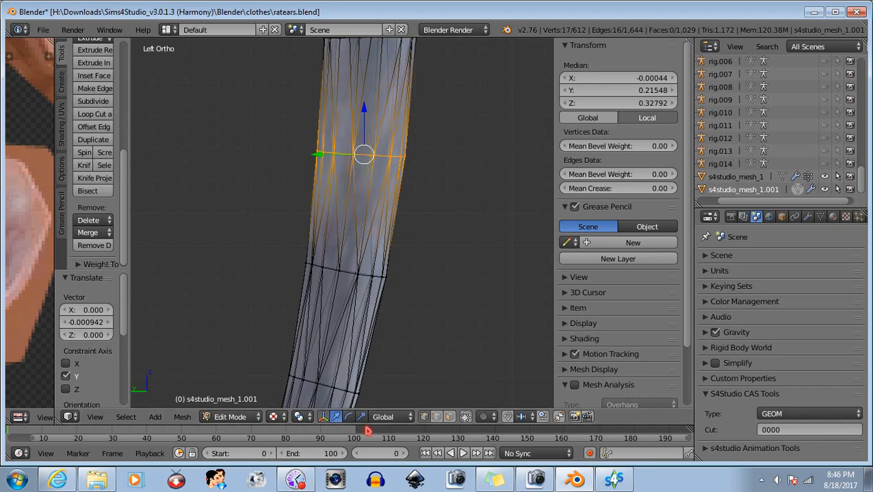
key(s)
key(y)
click(318, 155)
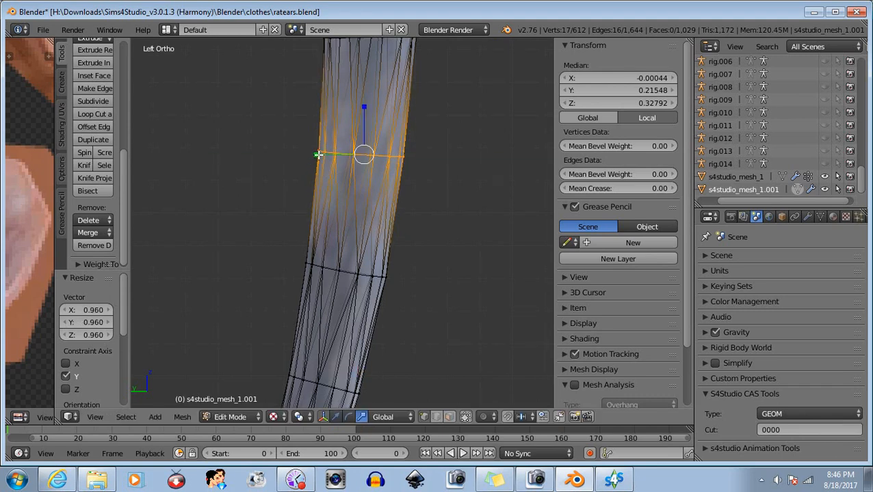
scroll(330, 206, down, 3)
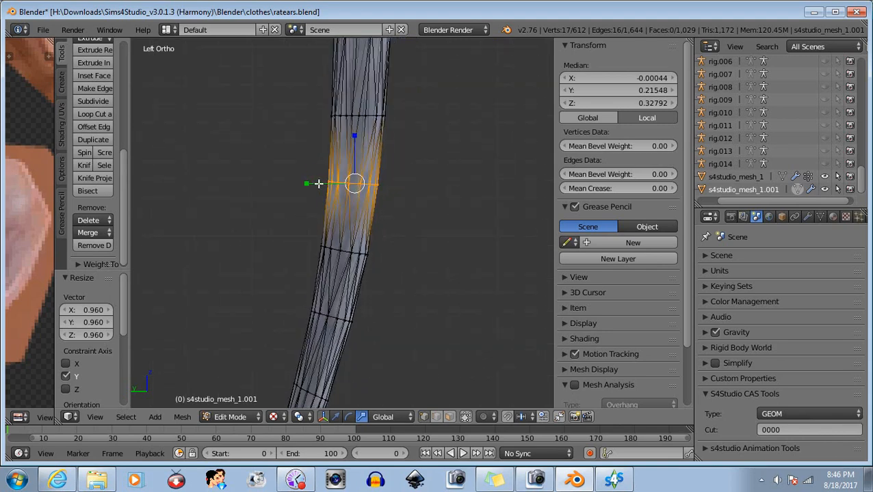
key(a)
Step: Select the eighth ring above the tail tip, scale it by 1.013 along Y and clear the selection
shift+middle_drag(308, 156, 296, 292)
scroll(294, 282, up, 2)
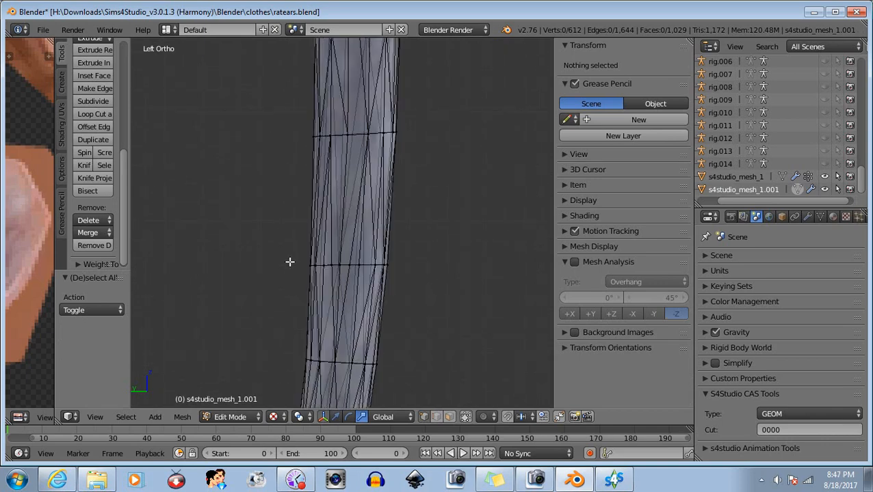
key(b)
drag(282, 238, 407, 286)
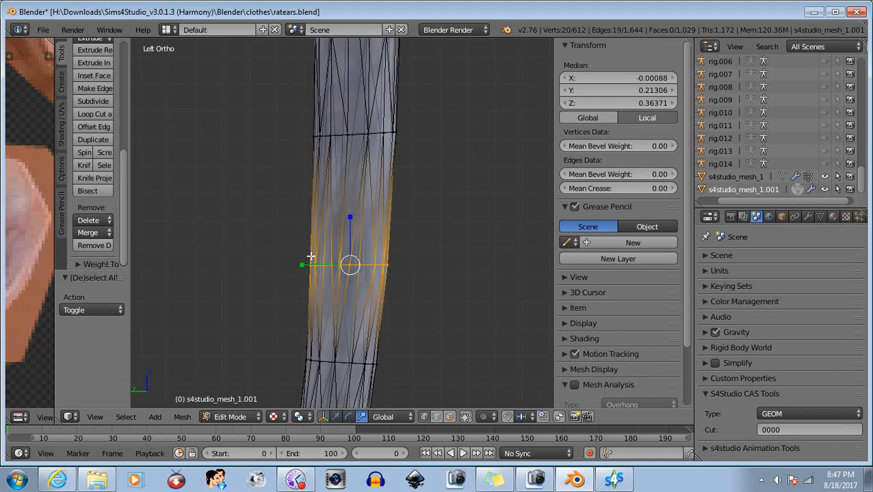
drag(303, 264, 303, 264)
key(b)
middle_drag(275, 222, 472, 316)
Step: Select the ninth ring above the tail tip, scale it by 1.013 and shift it about 0.000235 along Y, and clear the selection
key(b)
drag(291, 120, 421, 159)
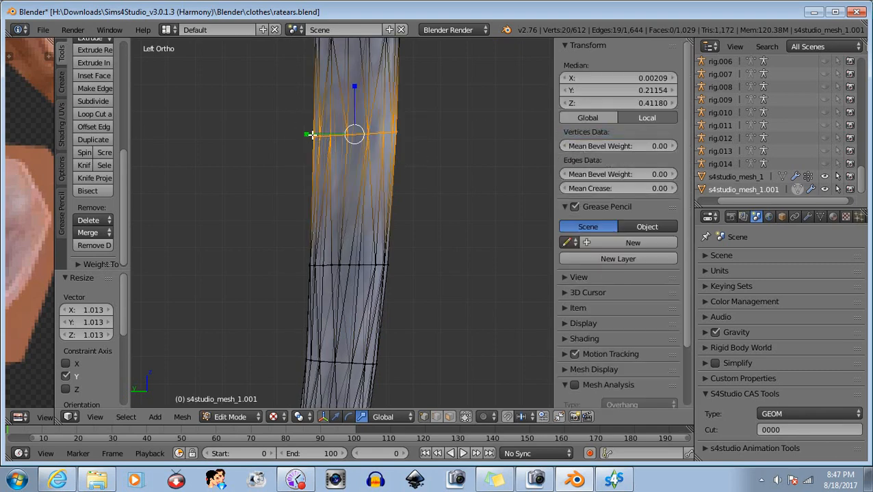
drag(306, 133, 305, 134)
click(335, 416)
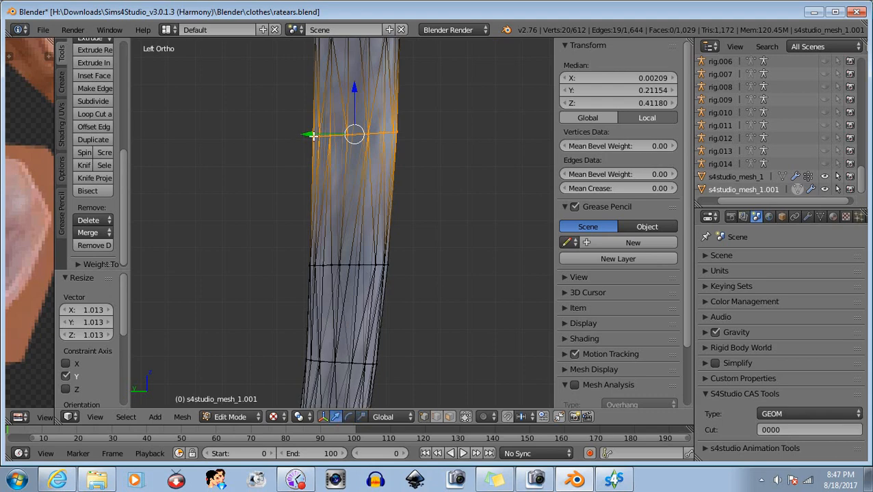
drag(311, 134, 311, 134)
key(a)
Step: Select the tail's last seven rings and tip and scale them by 1.013 along Y
scroll(452, 249, down, 4)
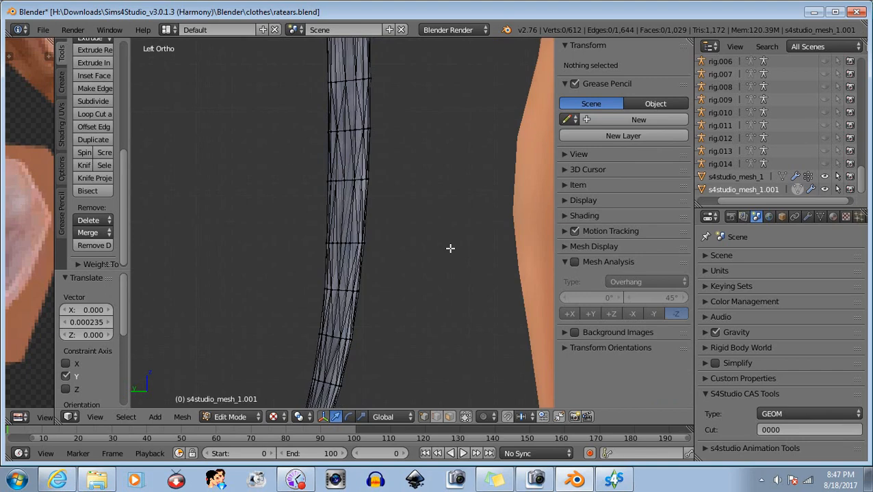
scroll(450, 248, down, 3)
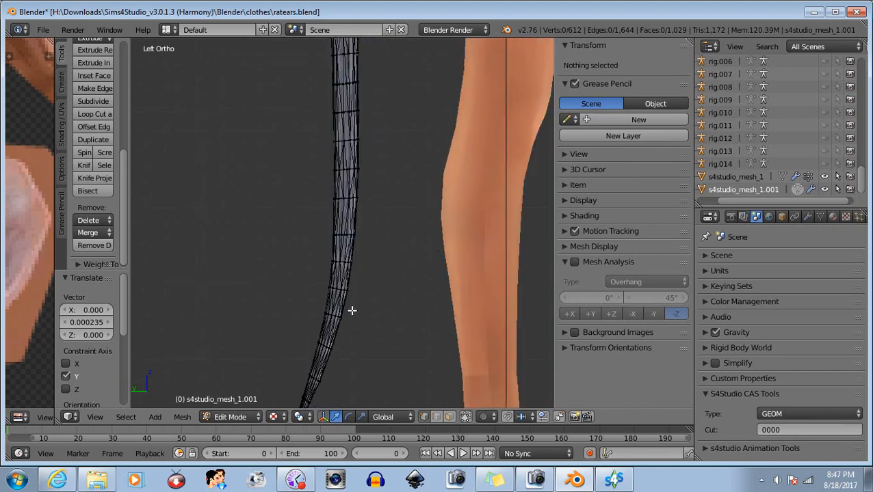
key(b)
drag(292, 255, 351, 405)
shift+middle_drag(381, 356, 366, 300)
key(b)
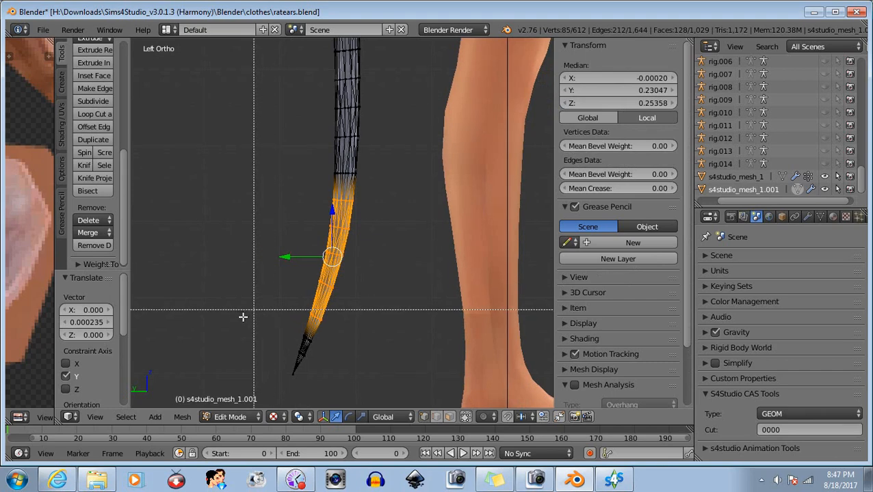
drag(253, 296, 314, 364)
scroll(342, 296, up, 4)
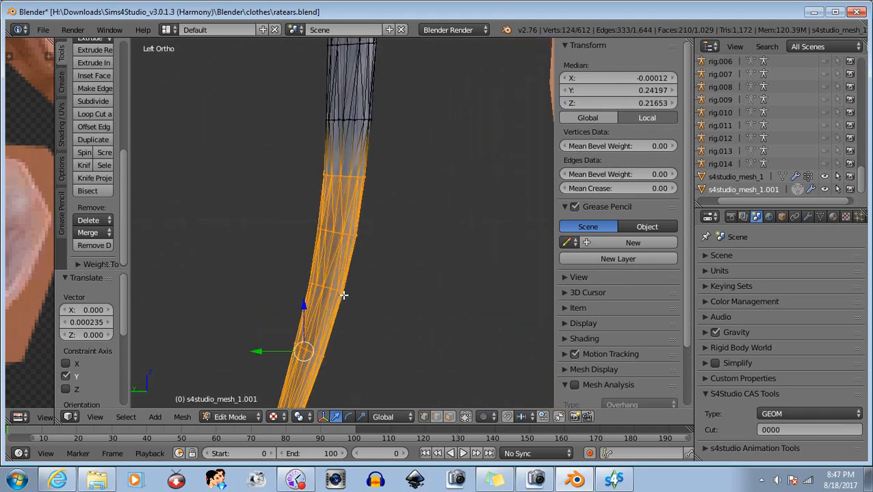
click(361, 417)
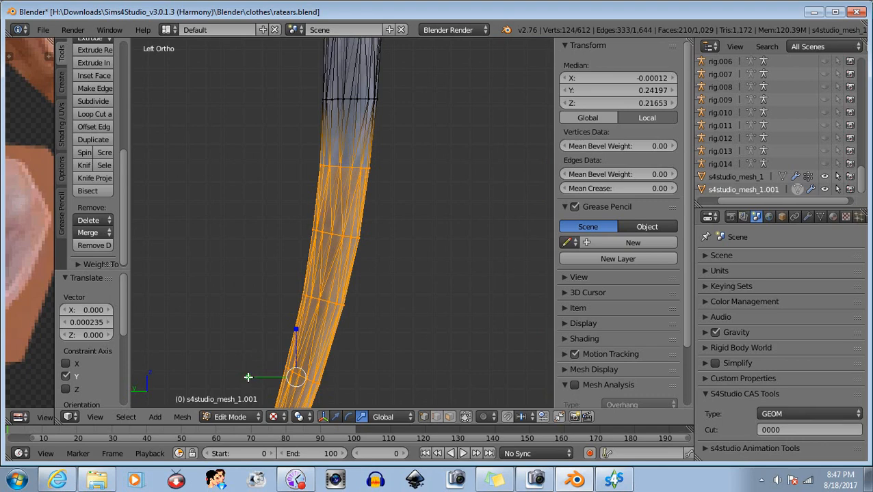
drag(248, 378, 248, 377)
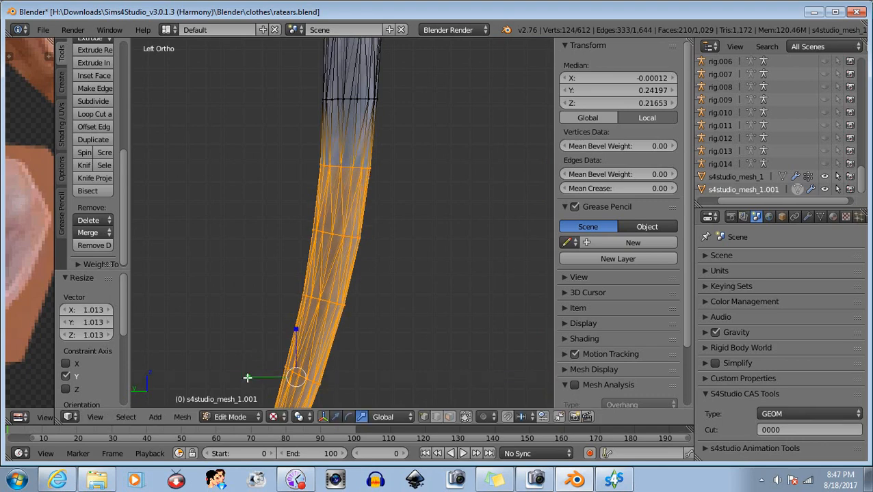
Step: Shift the selected lower tail about 0.000339 along Y and clear the selection
click(335, 416)
drag(250, 377, 251, 378)
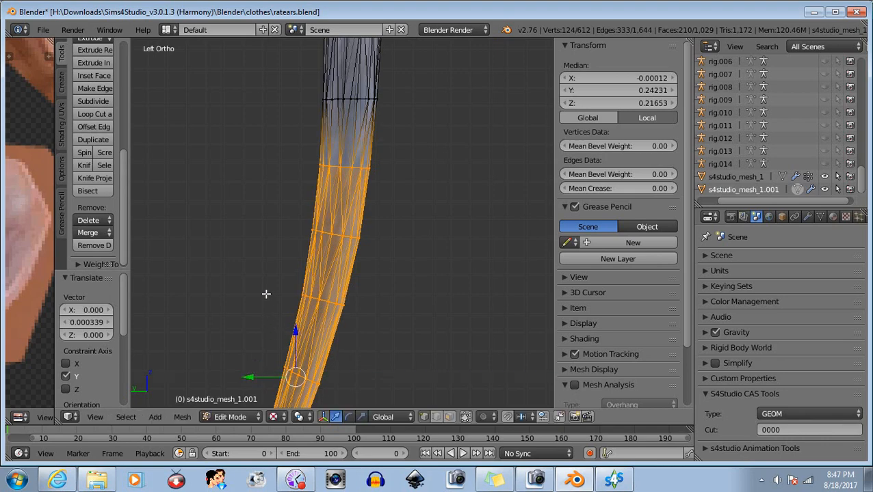
scroll(266, 294, down, 4)
key(b)
drag(226, 168, 391, 384)
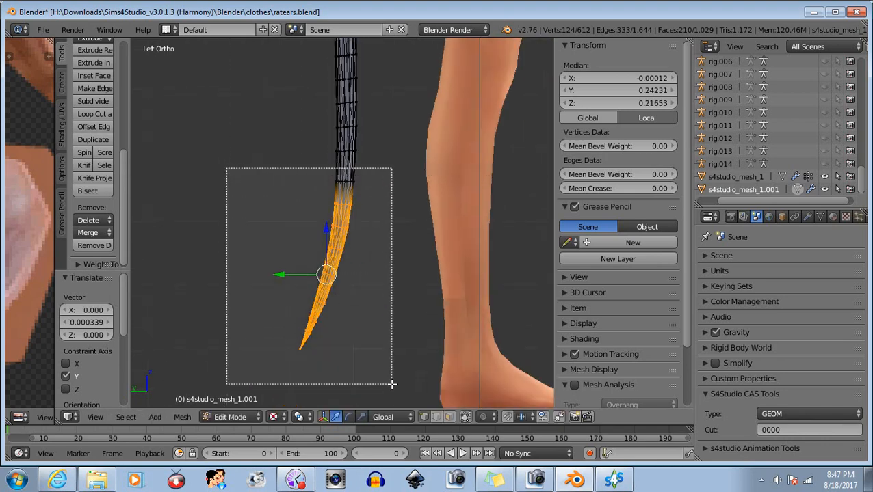
middle_drag(391, 384, 391, 384)
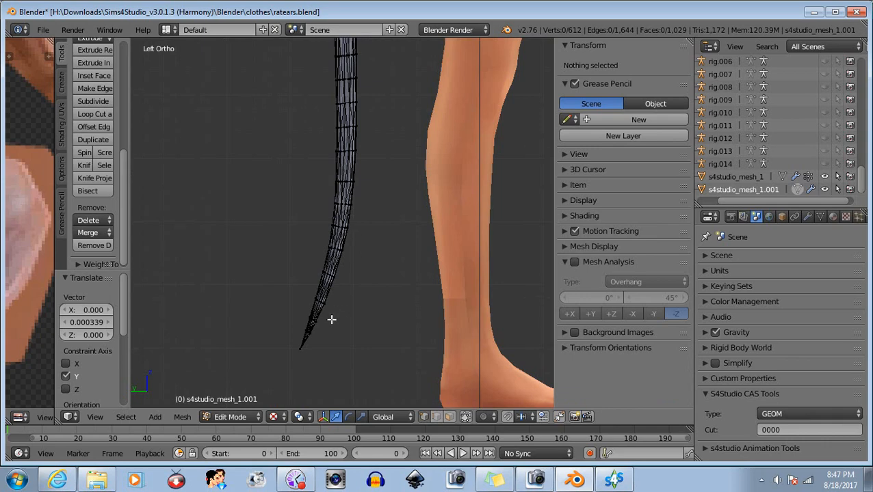
Step: Select the tail's last four rings and tip and shift them -0.000678 along Y
scroll(328, 320, up, 1)
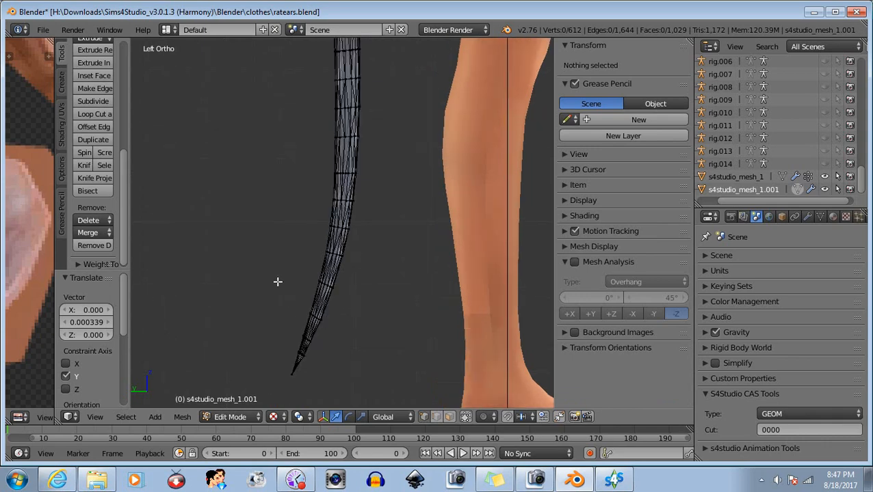
key(b)
drag(246, 277, 356, 394)
scroll(274, 352, up, 2)
shift+middle_drag(237, 317, 227, 230)
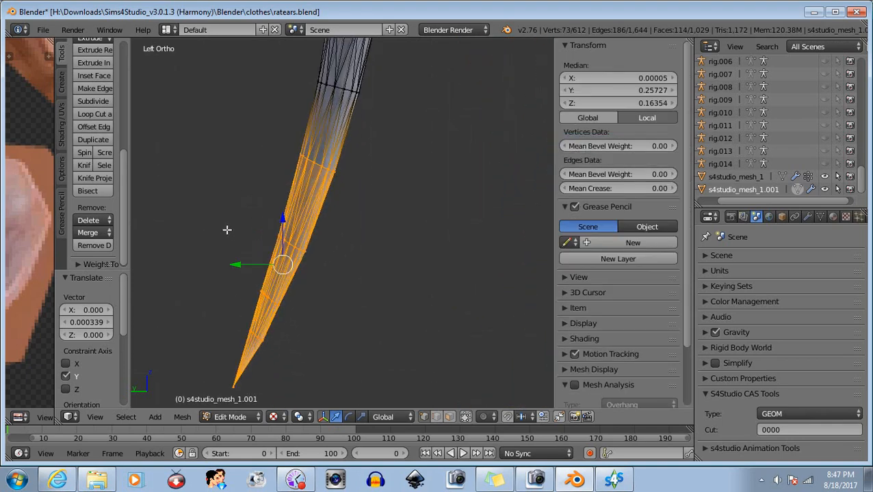
key(g)
key(y)
click(239, 264)
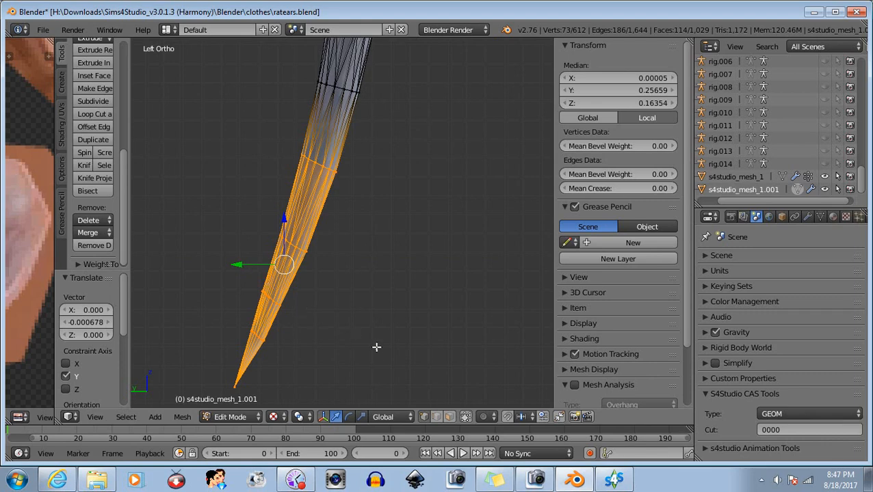
Step: Rotate the selected four rings and tip by -1.898° and shift them about -0.002 along Y
click(349, 417)
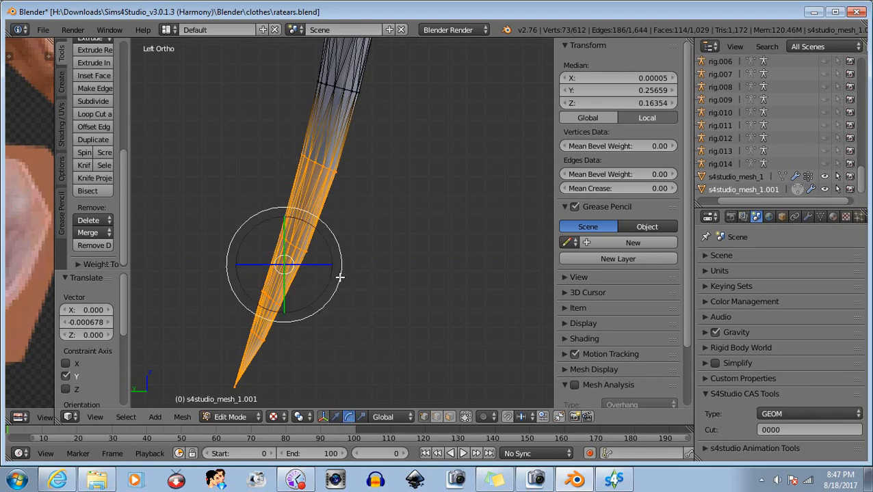
drag(340, 277, 342, 277)
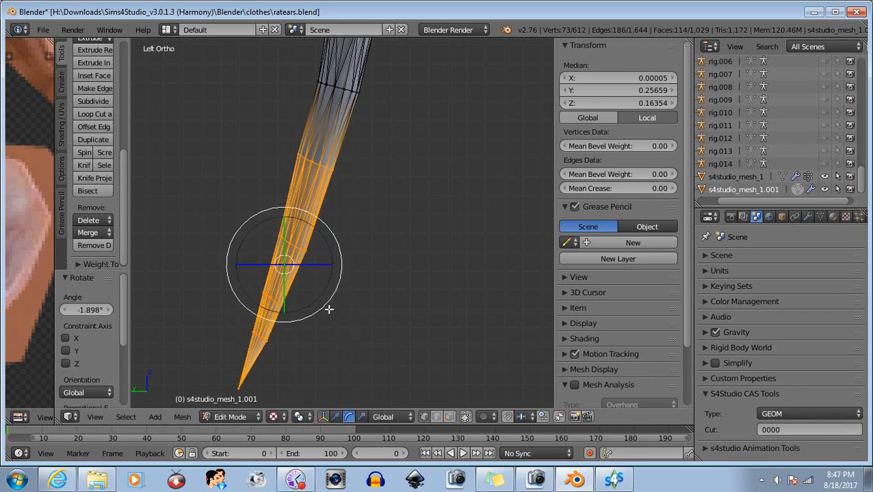
click(336, 417)
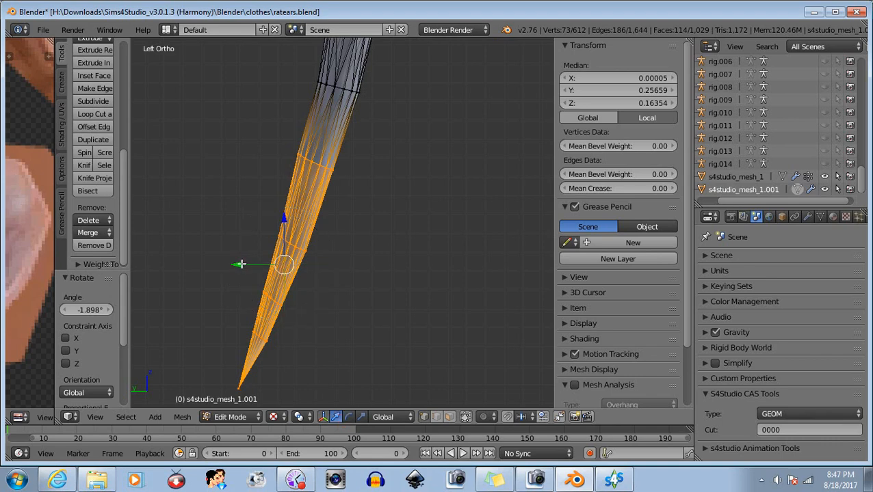
drag(240, 263, 246, 264)
Step: Deselect the fourth ring above the tail tip, rotate the remaining three rings and tip by -1.337°, and shift them -0.000678 along Y
key(b)
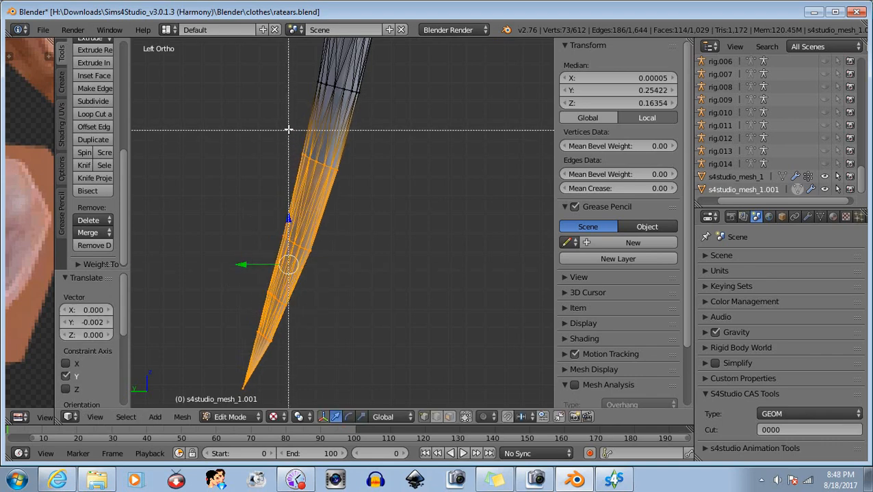
middle_drag(288, 131, 407, 190)
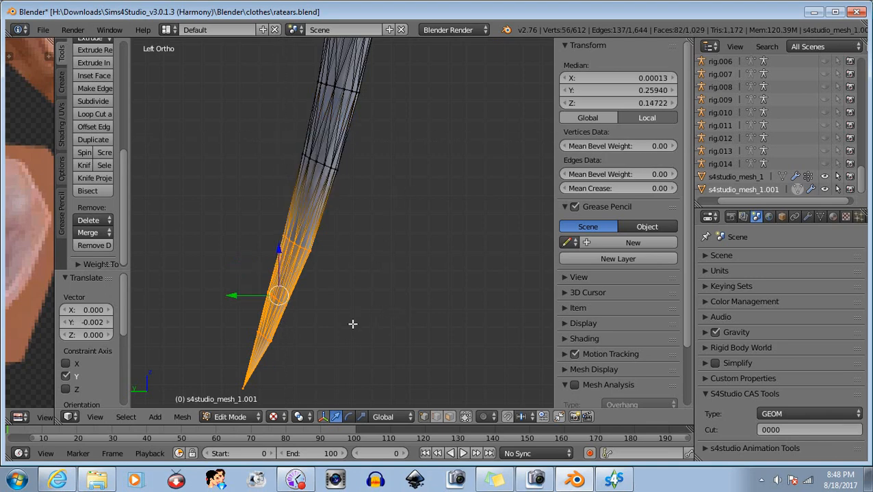
click(349, 417)
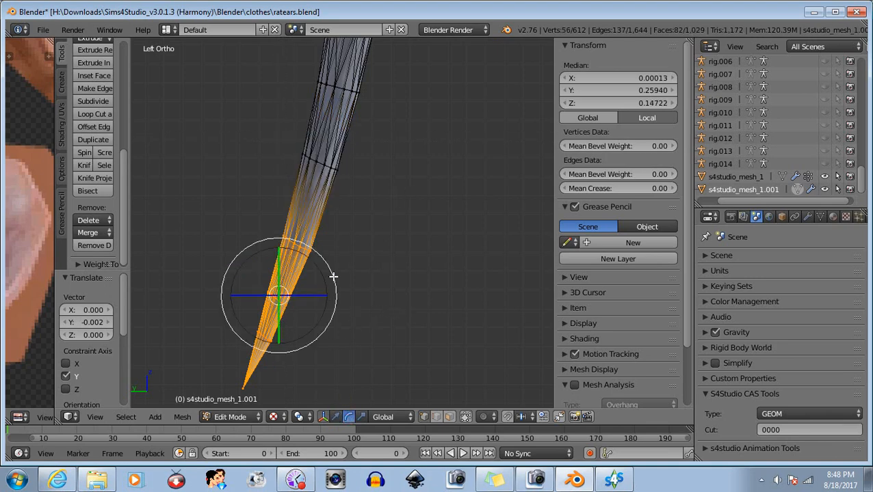
drag(333, 276, 330, 277)
click(336, 417)
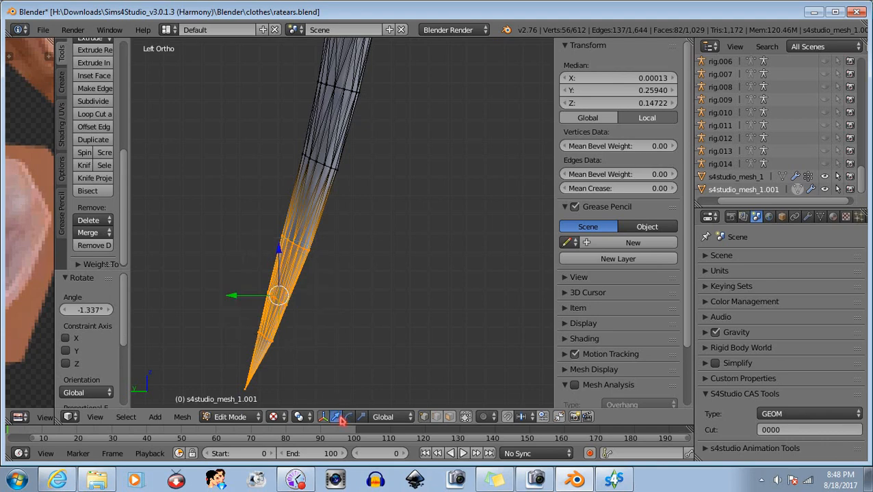
drag(234, 295, 234, 296)
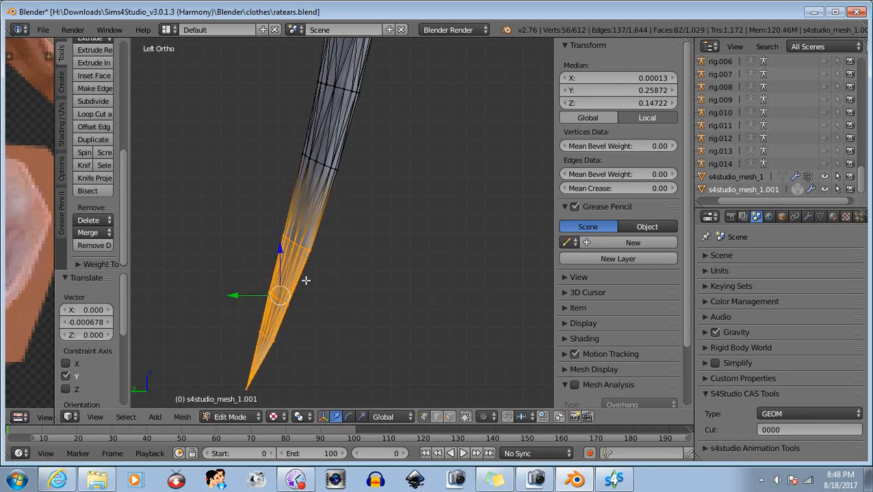
Step: Deselect the third ring above the tail tip, rotate the remaining two rings and tip by -2.82°, and shift them about -0.002 along Y
key(b)
drag(276, 214, 335, 258)
middle_drag(335, 258, 336, 259)
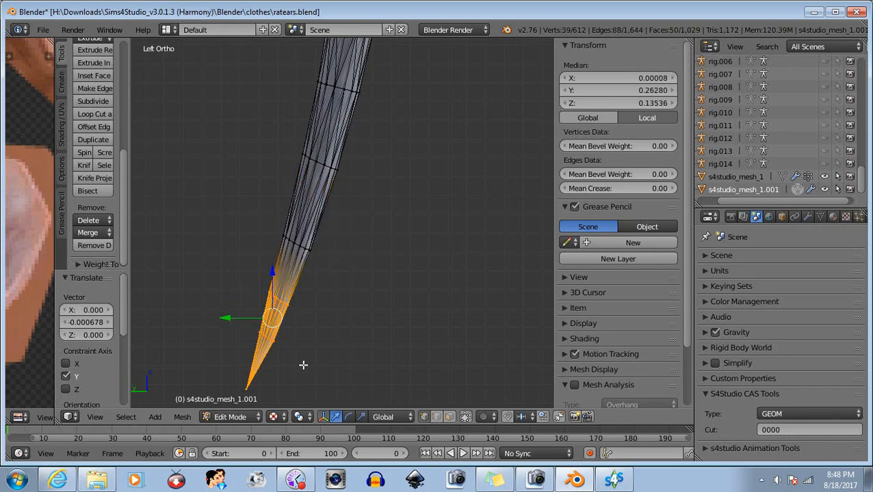
click(349, 417)
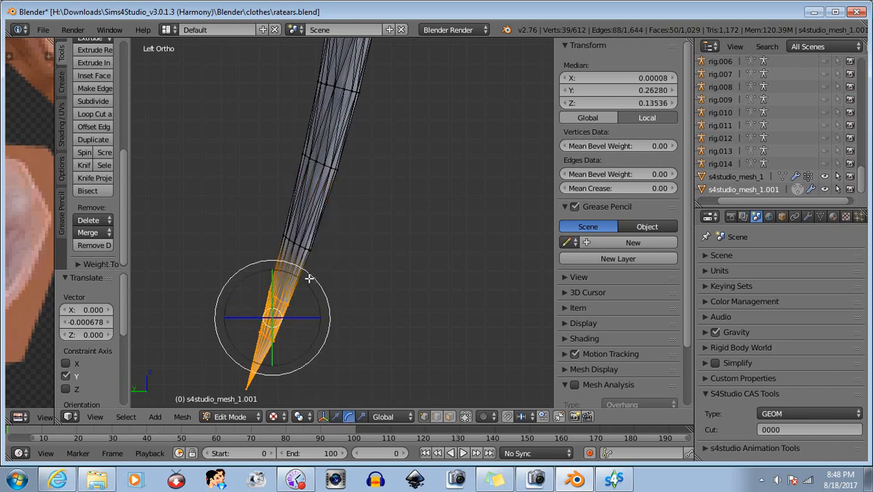
drag(319, 288, 315, 290)
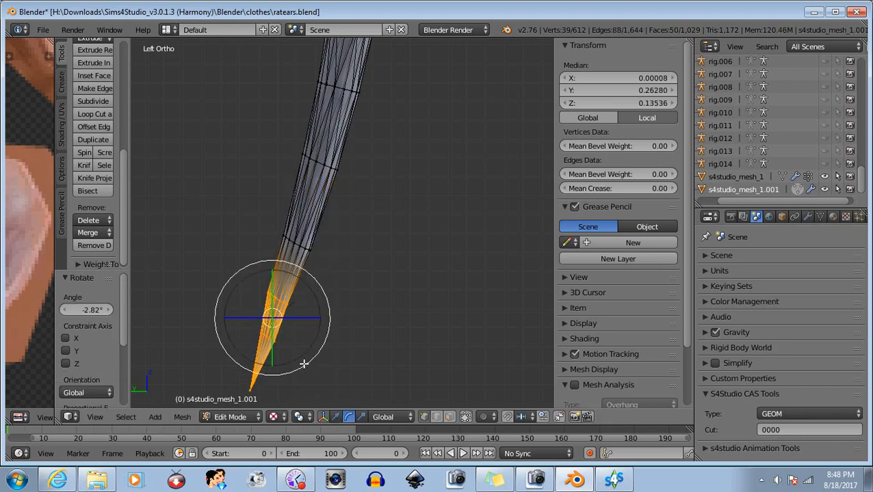
click(335, 417)
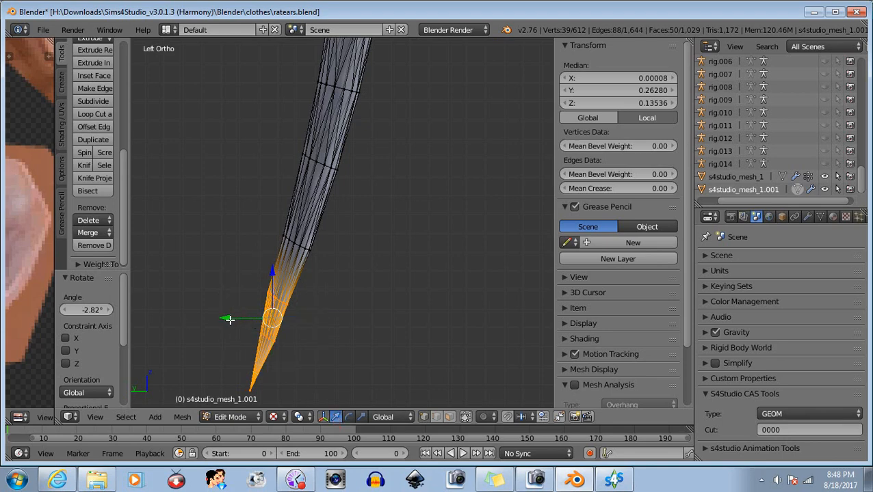
drag(229, 320, 232, 320)
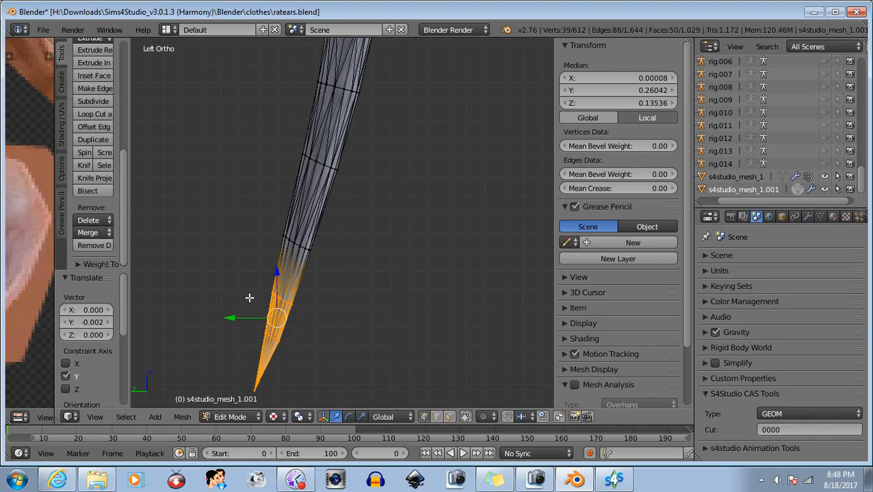
Step: Deselect the second ring above the tail tip and shift the last ring and tip about 0.002 along Y
ctrl+drag(253, 262, 316, 318)
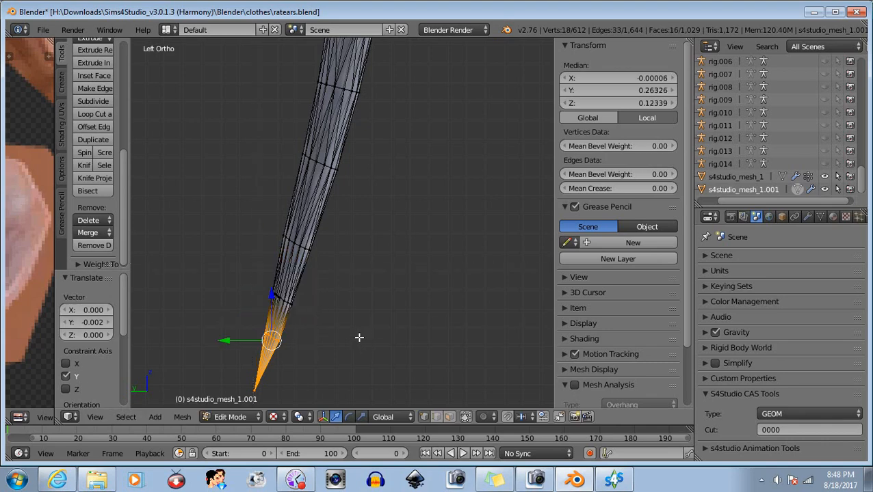
shift+middle_drag(359, 337, 369, 266)
drag(242, 281, 239, 280)
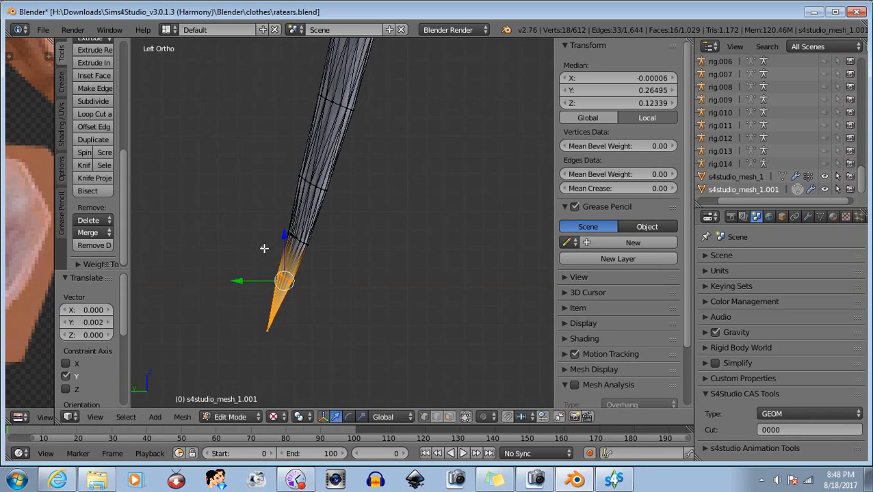
Step: Reduce the selection to the tail's tip vertex, shift it about 0.002 along Y, and clear the selection
key(b)
middle_drag(262, 248, 325, 349)
key(b)
drag(258, 301, 292, 354)
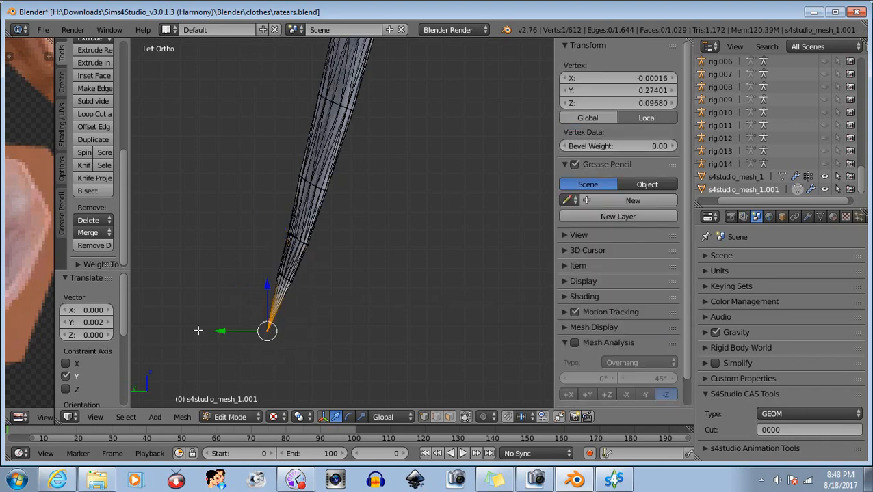
drag(223, 332, 219, 332)
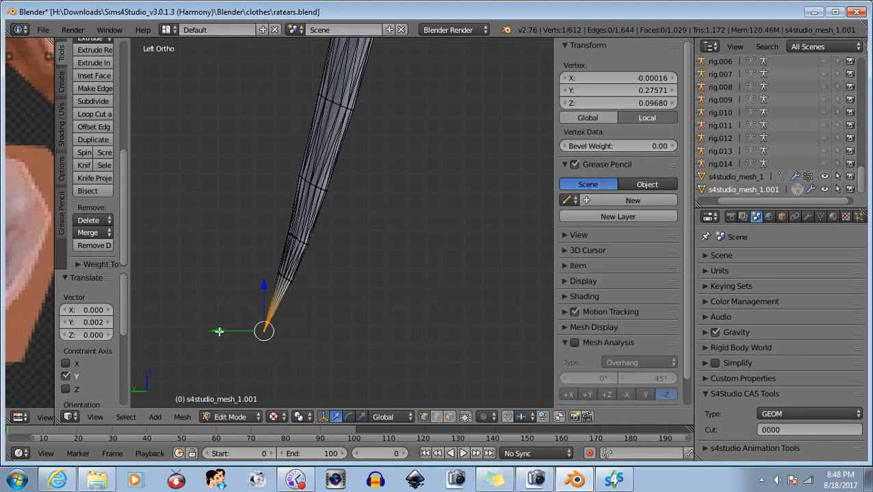
key(a)
Step: Select the second ring above the tail tip and shift it 0.000706 along Y and about 0.001 along Z
key(b)
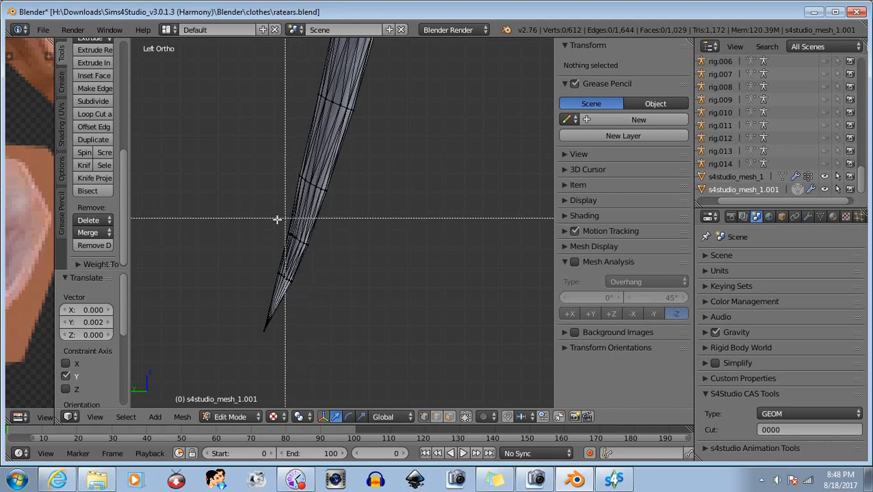
drag(278, 216, 329, 245)
key(b)
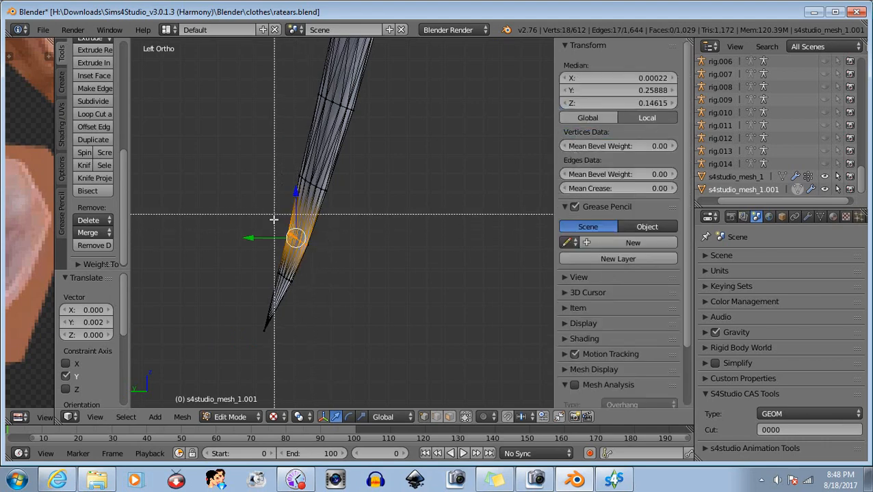
drag(296, 213, 331, 257)
scroll(265, 217, up, 1)
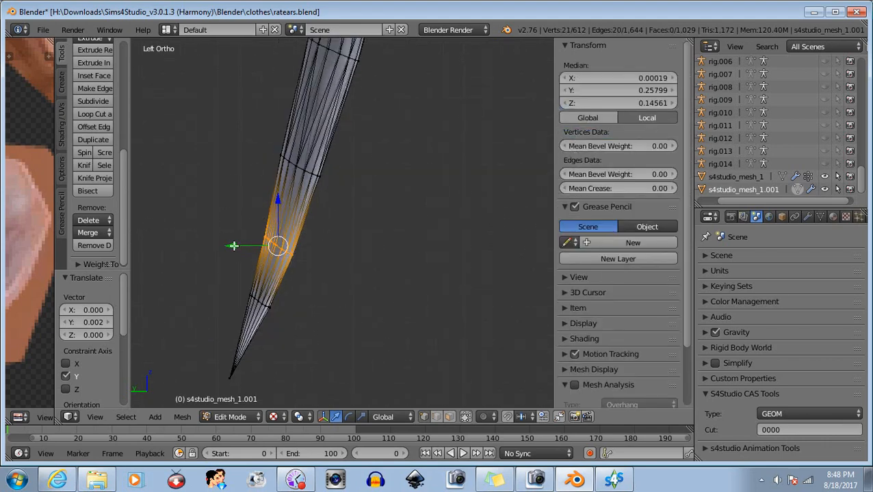
drag(233, 246, 232, 246)
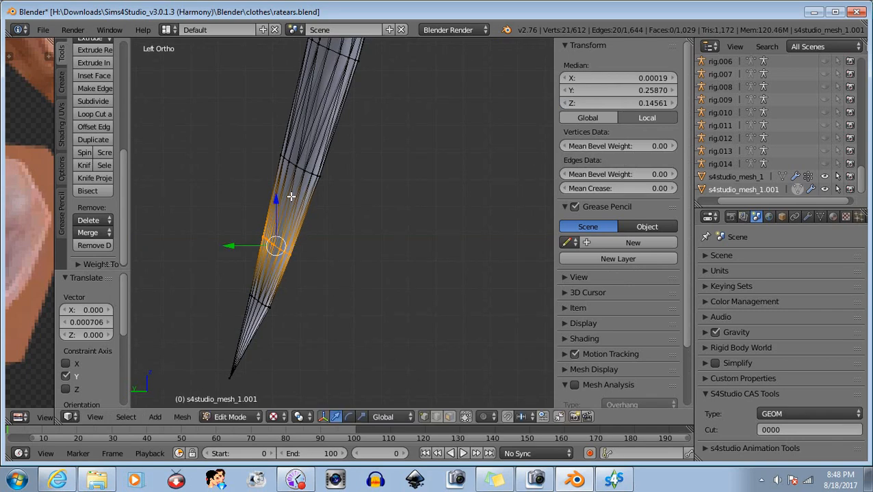
drag(275, 196, 276, 196)
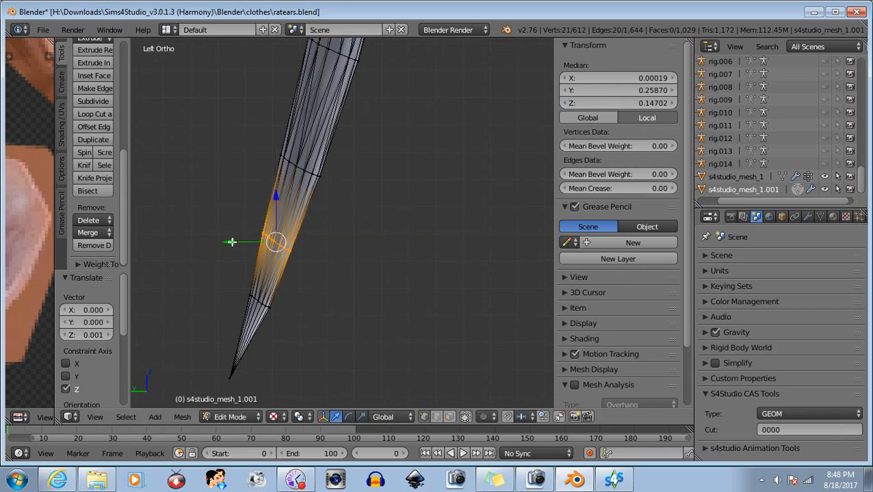
drag(231, 242, 232, 243)
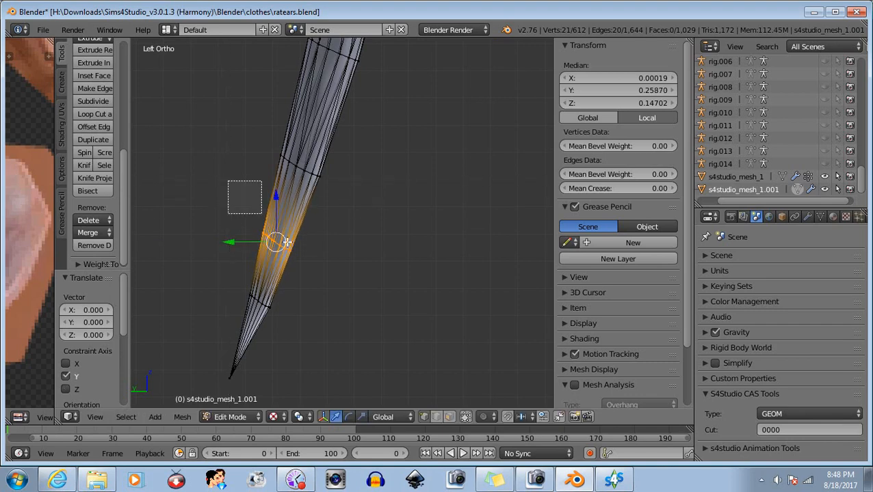
Step: Select only the tail's last ring and tip and shift them about 0.001 along Y
key(a)
key(b)
drag(173, 279, 299, 395)
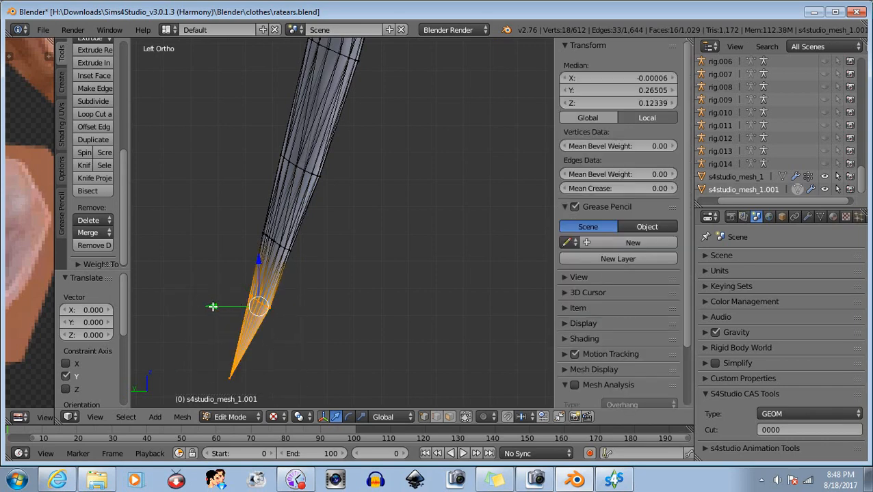
drag(213, 307, 209, 306)
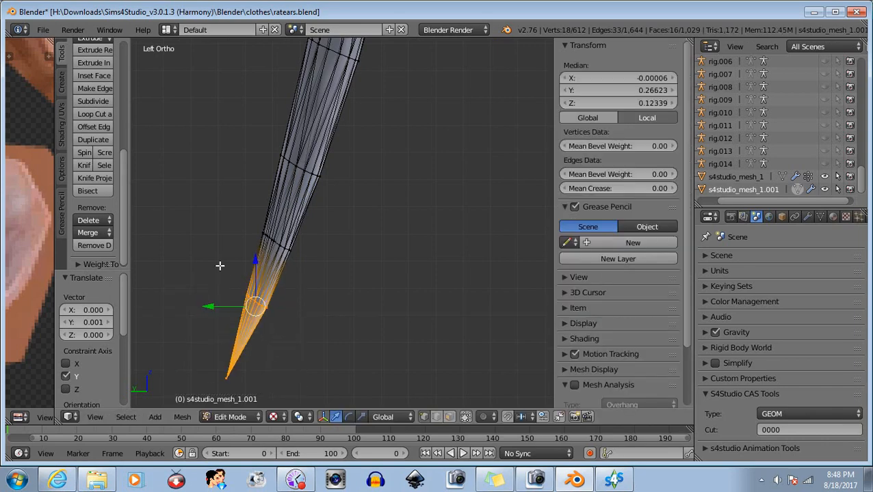
Step: Drop the last ring from the selection and add the third ring above the tail tip
key(b)
middle_drag(195, 244, 362, 333)
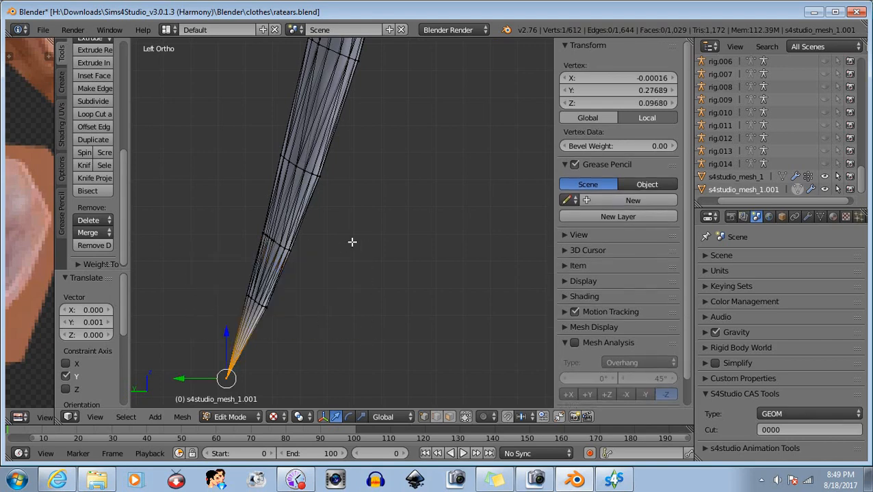
key(b)
drag(253, 125, 384, 201)
Step: Try shifting the selected third ring and tip along Z and Y, and undo the move
drag(297, 133, 299, 129)
drag(251, 171, 257, 171)
right_click(257, 171)
key(ctrl+z)
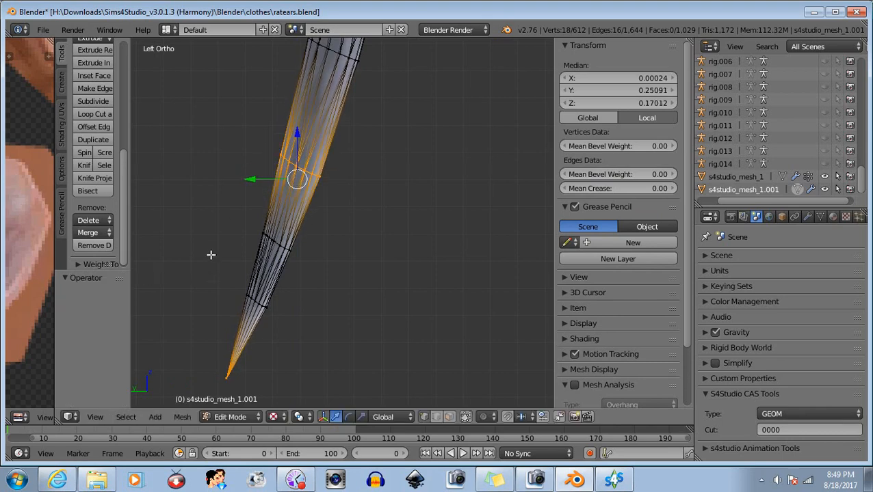
Step: Deselect the tip, shift the third ring about 0.0038 along Z and about -0.0014 along Y, and clear the selection
key(b)
middle_drag(186, 317, 244, 383)
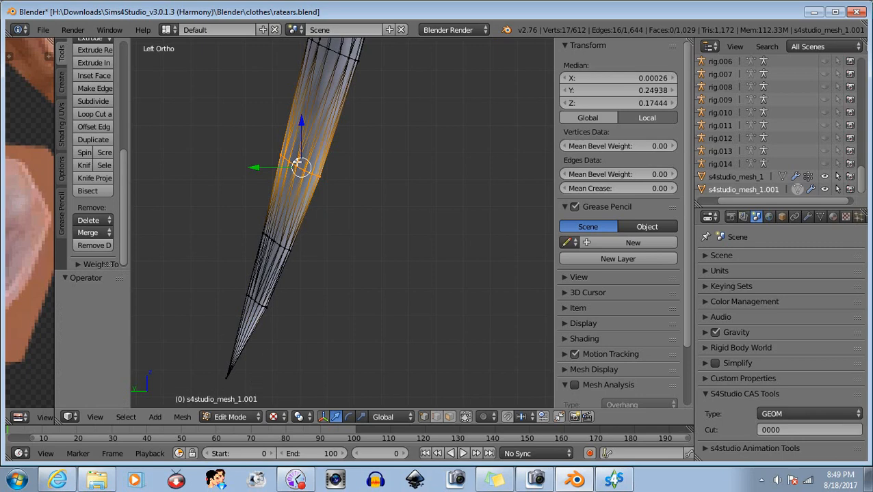
drag(302, 122, 304, 111)
drag(256, 157, 259, 158)
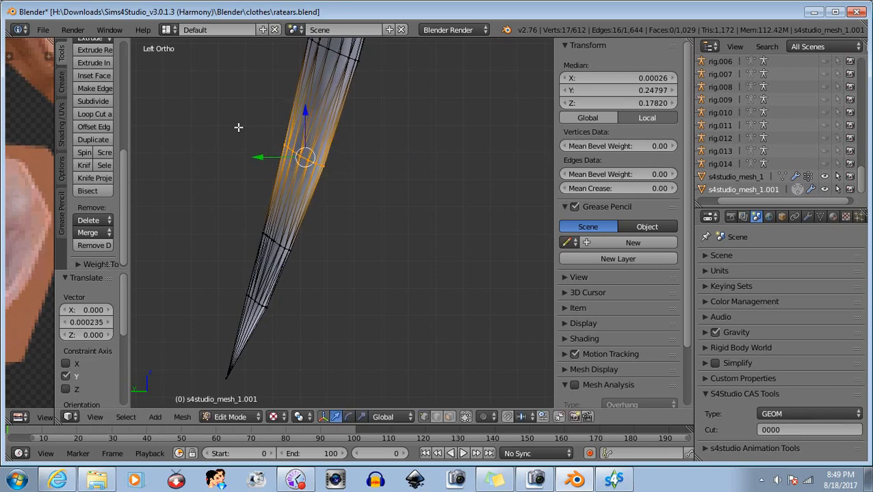
key(b)
drag(248, 121, 368, 238)
middle_drag(368, 238, 369, 238)
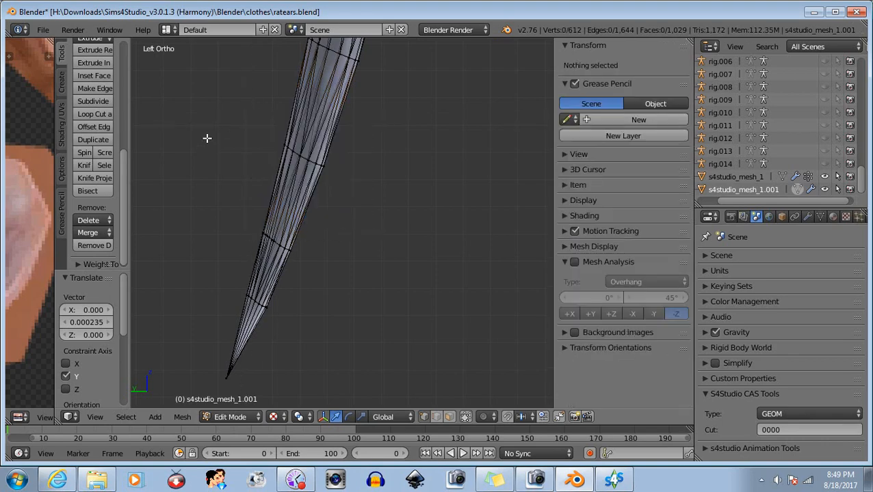
shift+middle_drag(199, 150, 248, 85)
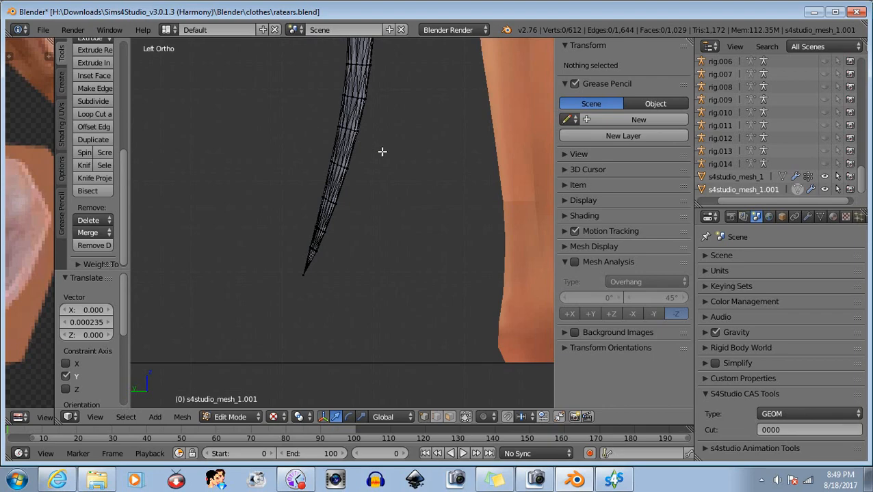
shift+middle_drag(390, 148, 364, 372)
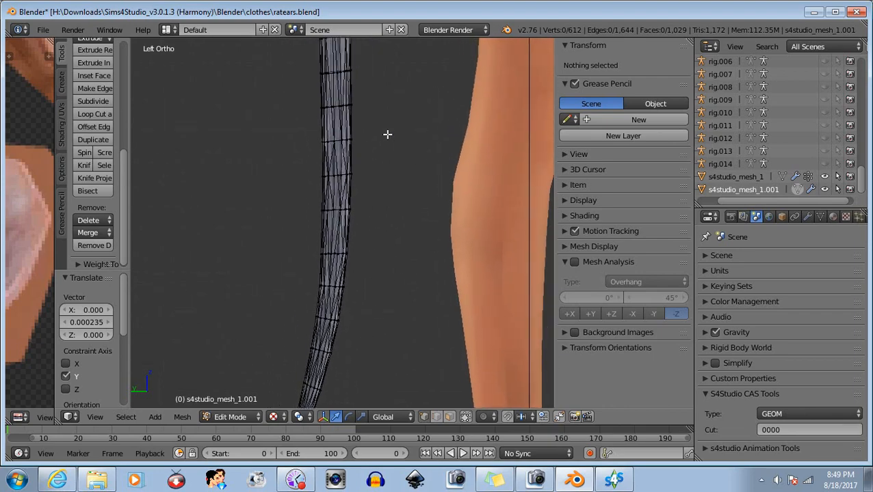
Step: In the left orthographic view, select the tail's lowest six rings and tip and scale them to 0.934 along Y
middle_drag(365, 264, 340, 292)
click(99, 417)
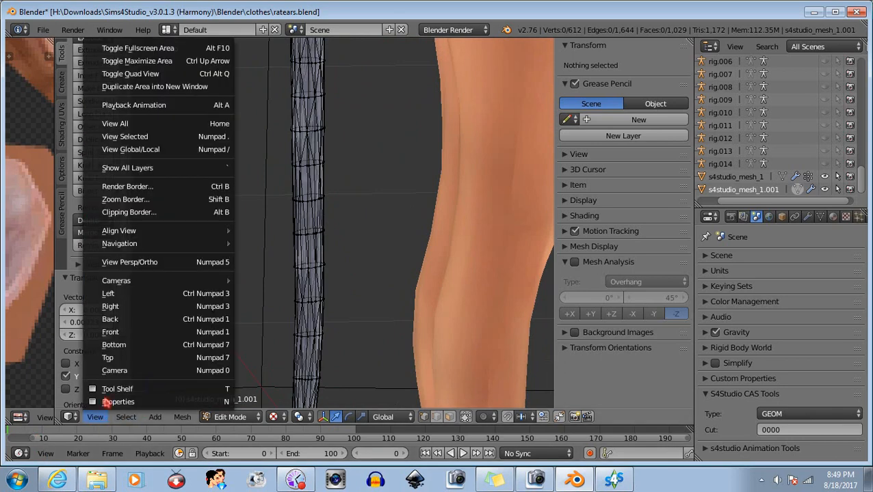
click(120, 294)
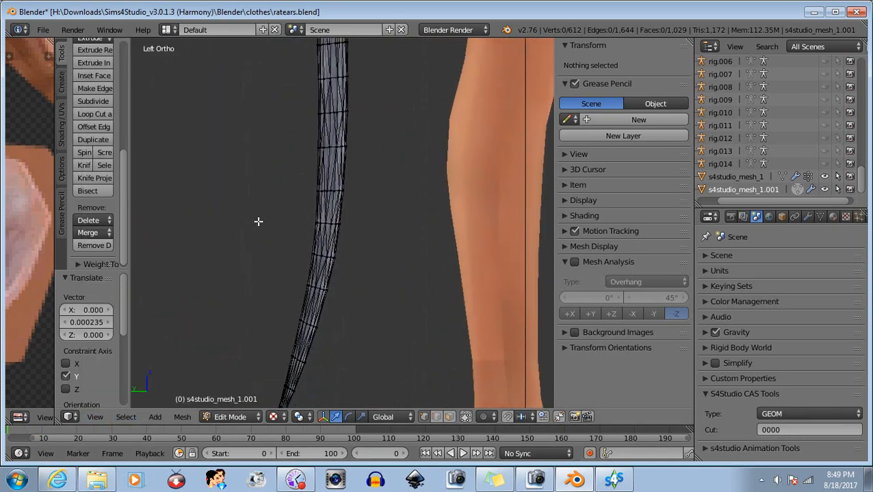
shift+middle_drag(256, 232, 257, 183)
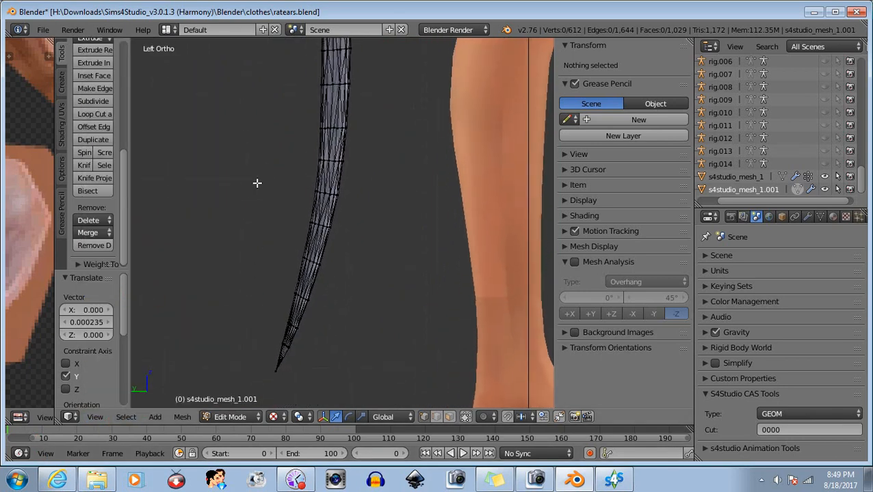
key(v)
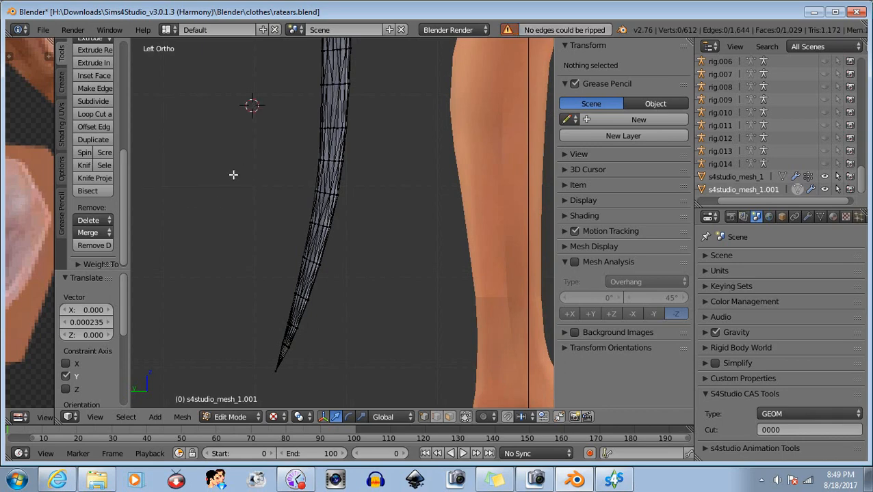
key(b)
drag(188, 179, 355, 399)
click(361, 417)
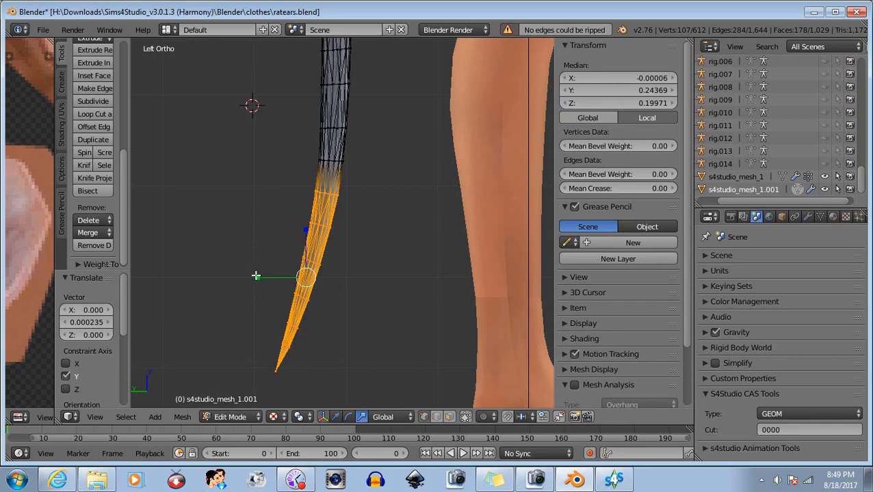
drag(258, 278, 260, 279)
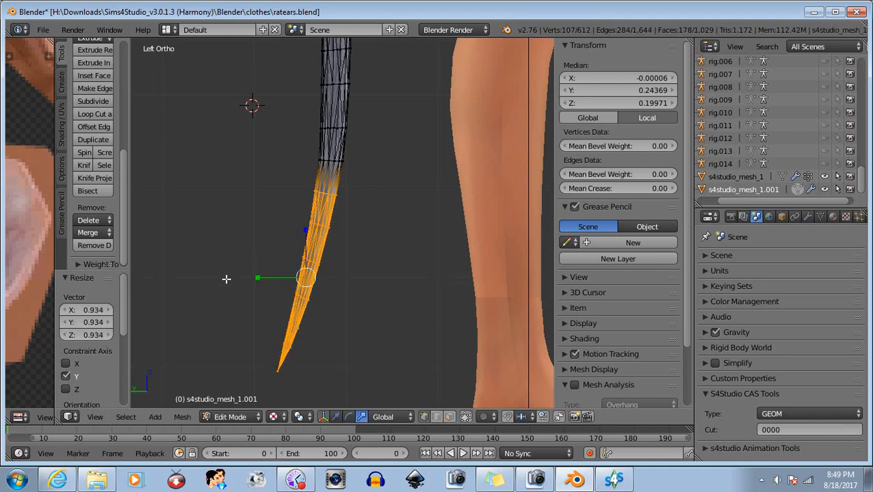
Step: Drop the uppermost selected ring twice, scaling the remaining tail end to about 0.987 along Y each time
scroll(233, 304, up, 2)
shift+middle_drag(189, 300, 258, 206)
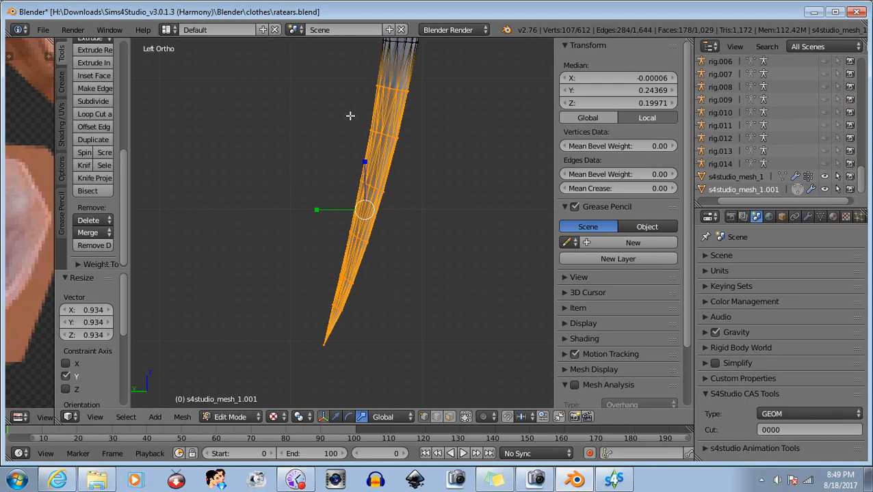
key(b)
middle_drag(350, 68, 439, 115)
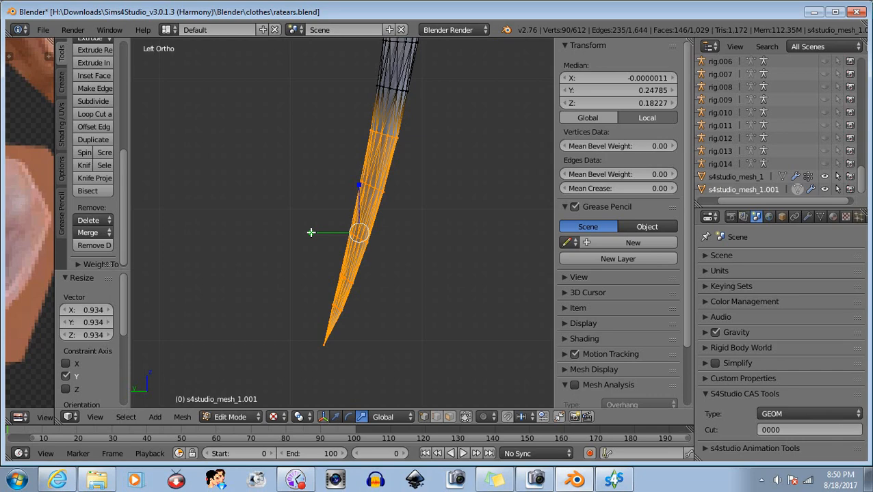
drag(311, 232, 312, 233)
middle_drag(331, 99, 424, 154)
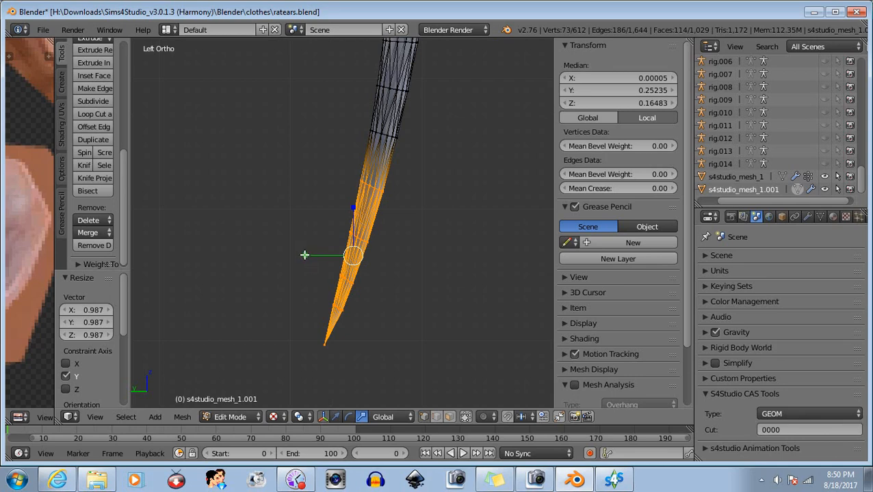
drag(304, 255, 305, 255)
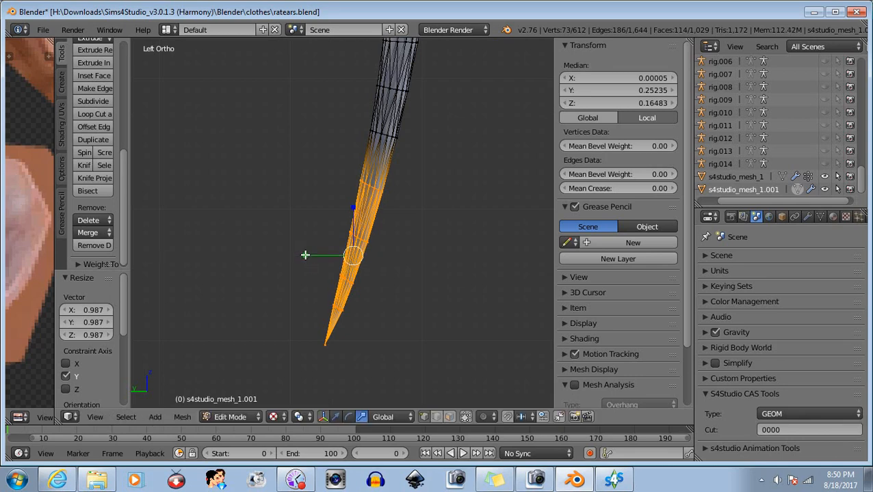
Step: Drop another upper ring, scale the last three rings and tip to 0.960 along Y, and shift them about 0.001 along Y
click(335, 417)
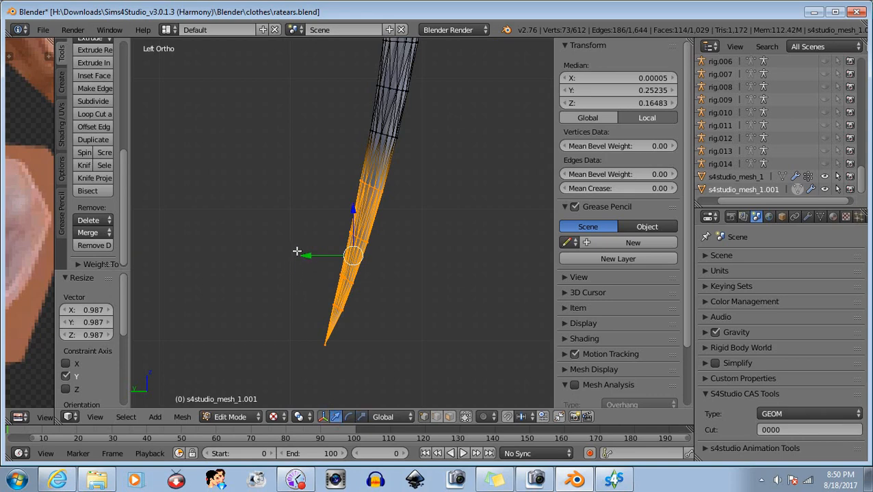
key(b)
middle_drag(348, 150, 404, 205)
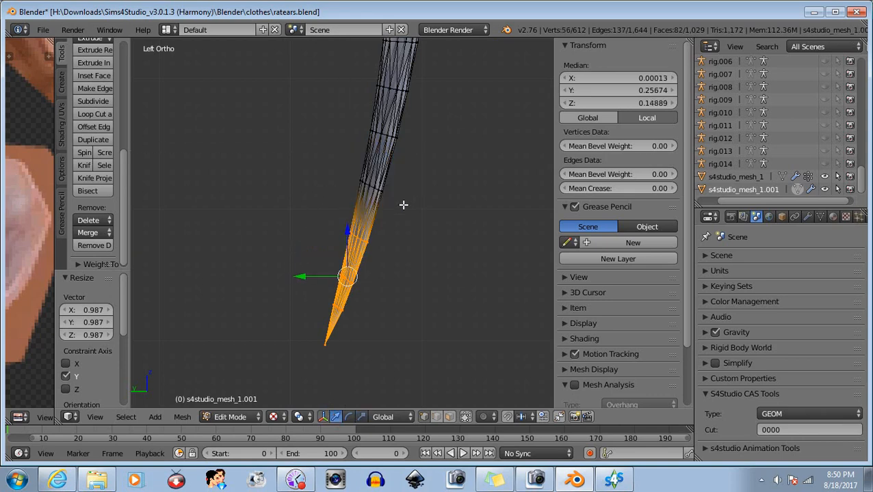
click(361, 416)
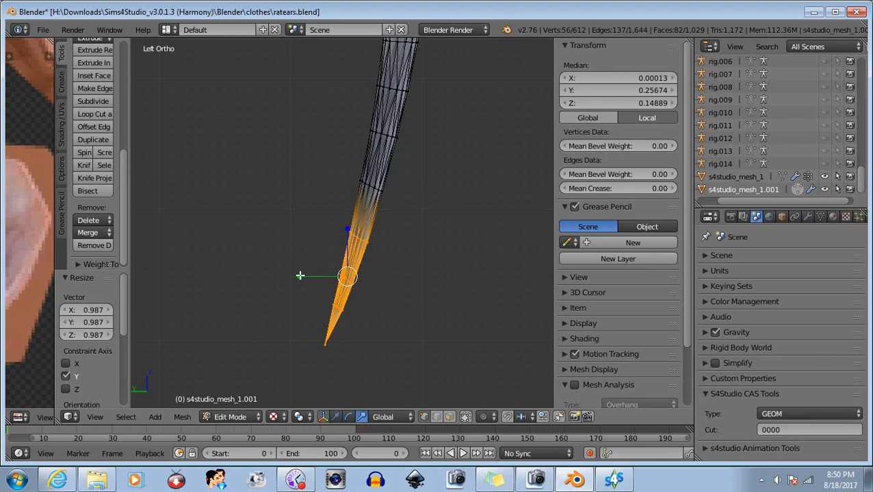
drag(299, 276, 302, 274)
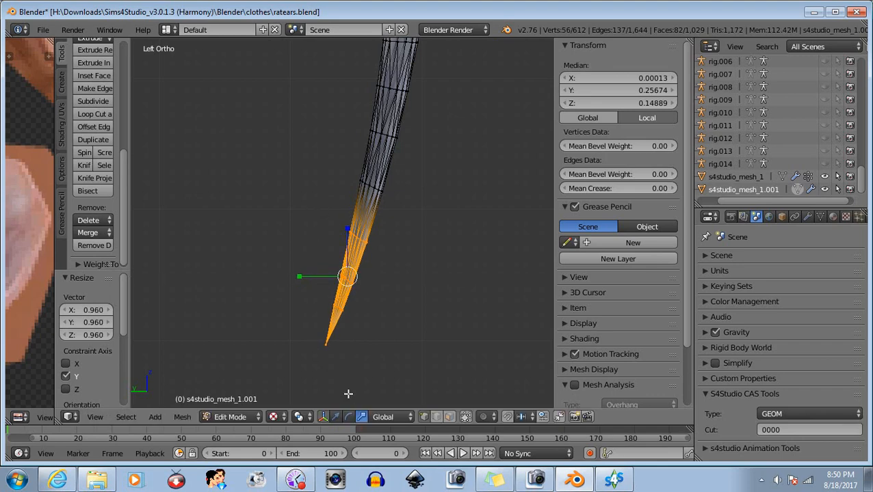
click(335, 418)
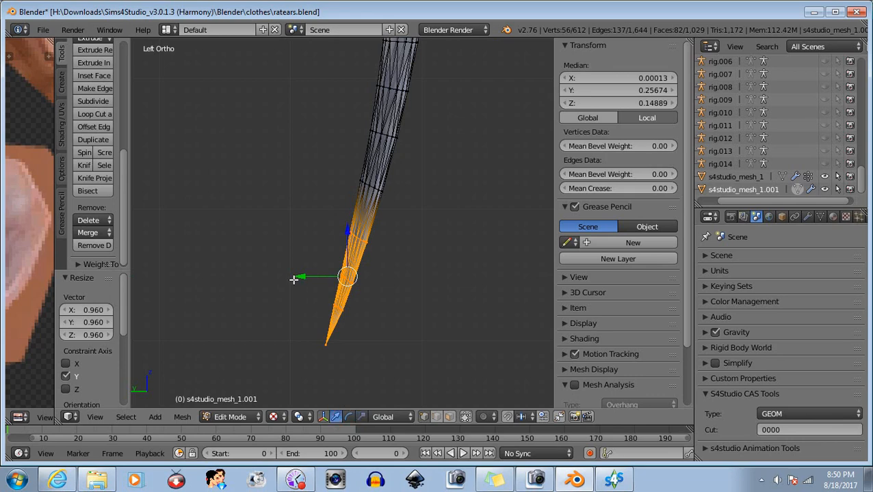
drag(300, 276, 297, 282)
Step: Drop the uppermost selected ring twice, shifting the remaining tail end along Y by about 0.0005, then about 0.001
key(b)
drag(336, 206, 398, 251)
middle_drag(398, 250, 398, 250)
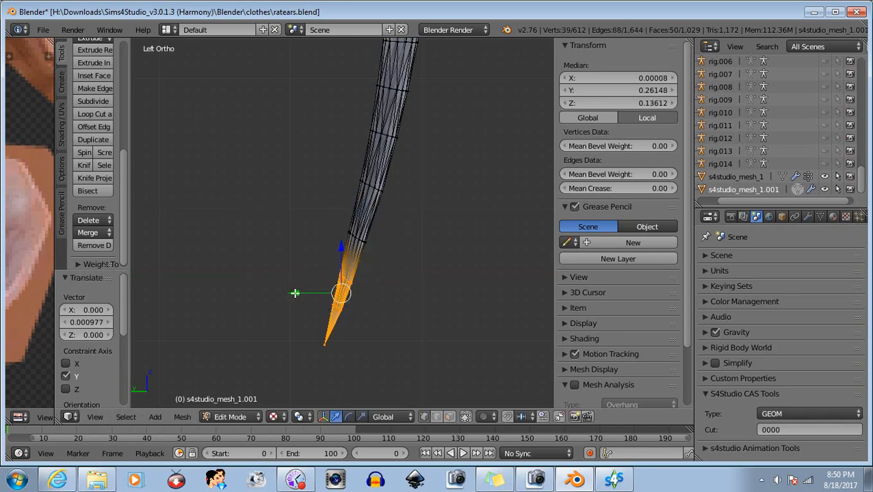
drag(295, 293, 294, 293)
key(b)
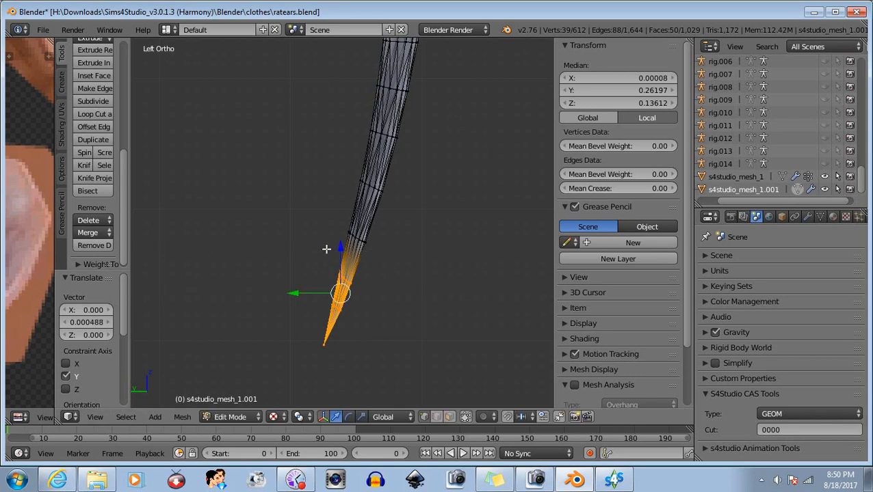
drag(327, 249, 376, 287)
middle_drag(376, 286, 376, 286)
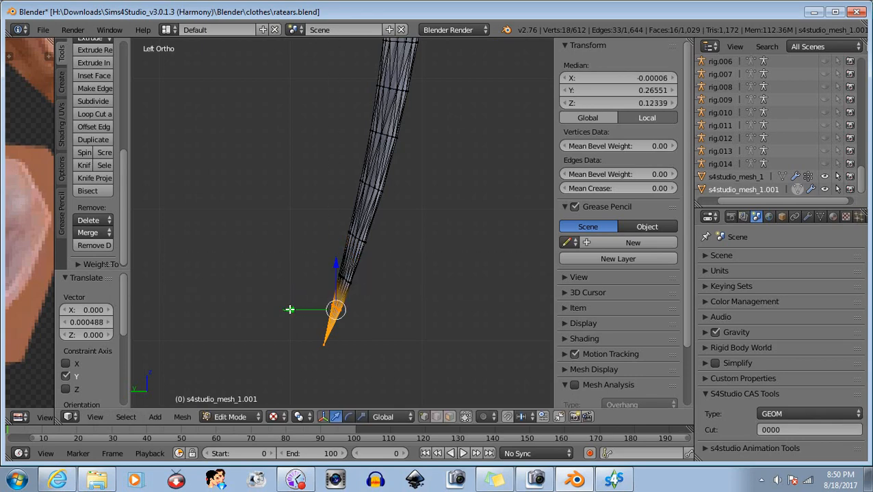
drag(289, 310, 287, 311)
Step: Reduce the selection to the tip vertex, shift it about 0.002 along Y, and clear the selection
key(b)
middle_drag(305, 276, 367, 317)
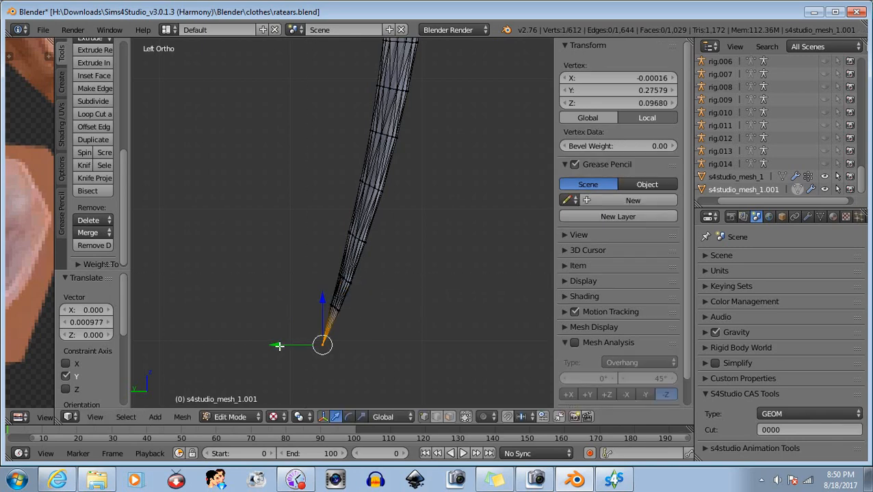
drag(277, 345, 275, 345)
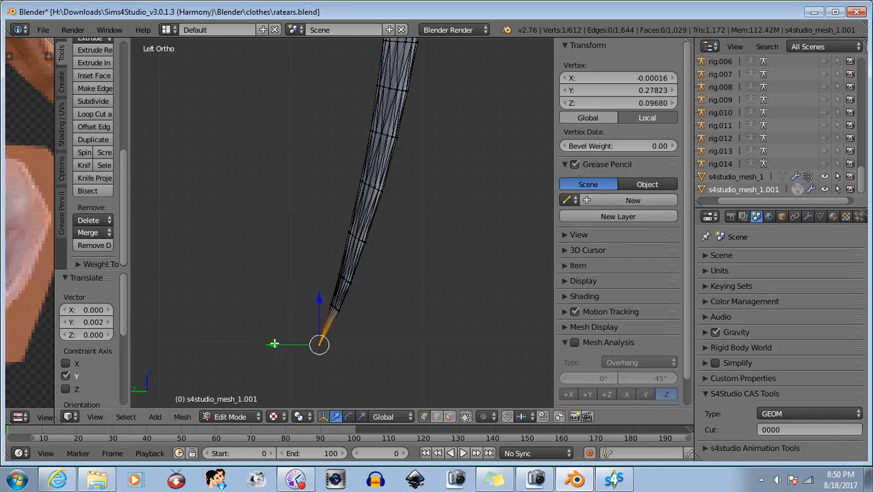
key(b)
drag(269, 280, 376, 373)
middle_drag(376, 374, 375, 373)
scroll(409, 277, down, 2)
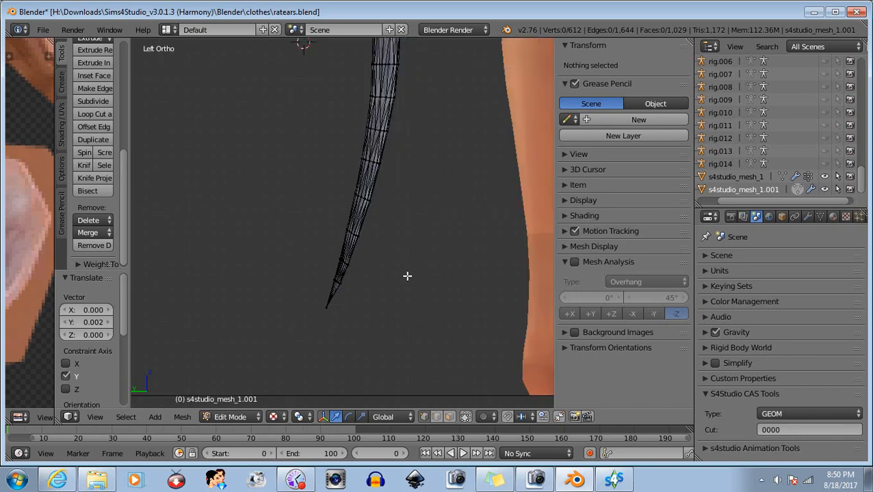
Step: Examine the tail's curve and taper from its base at the hips down to the tip, from the side and at an angle
scroll(417, 222, down, 3)
shift+middle_drag(401, 95, 392, 297)
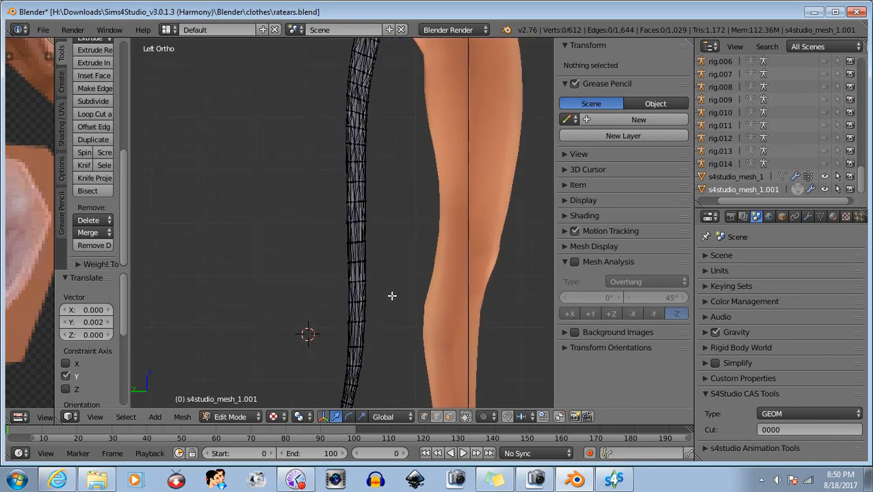
scroll(385, 270, up, 3)
scroll(372, 246, down, 4)
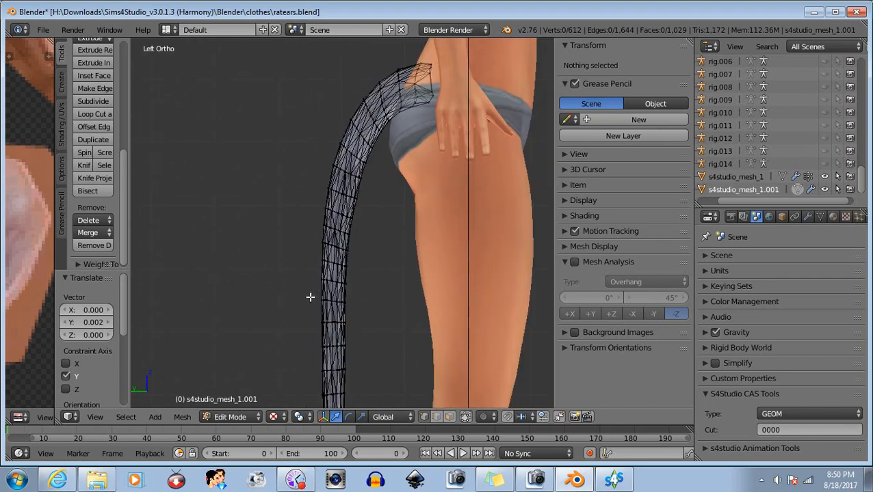
middle_drag(310, 297, 354, 228)
scroll(315, 201, up, 4)
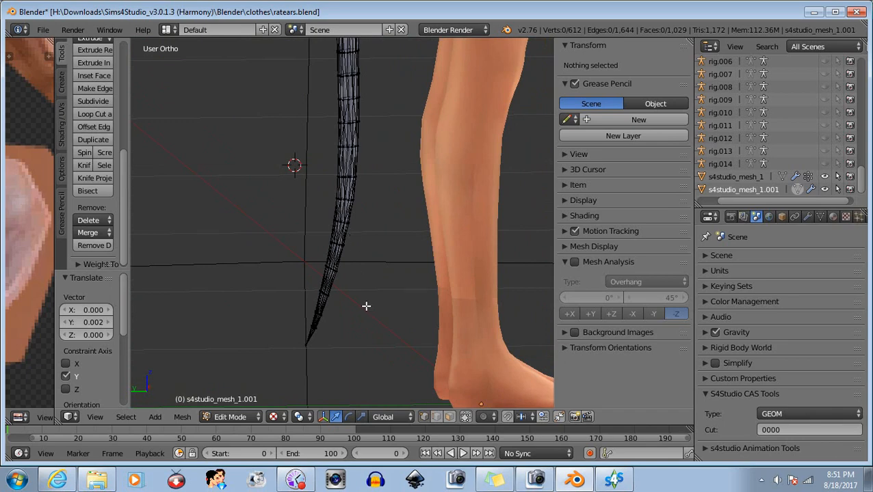
scroll(366, 307, up, 3)
middle_drag(363, 333, 380, 192)
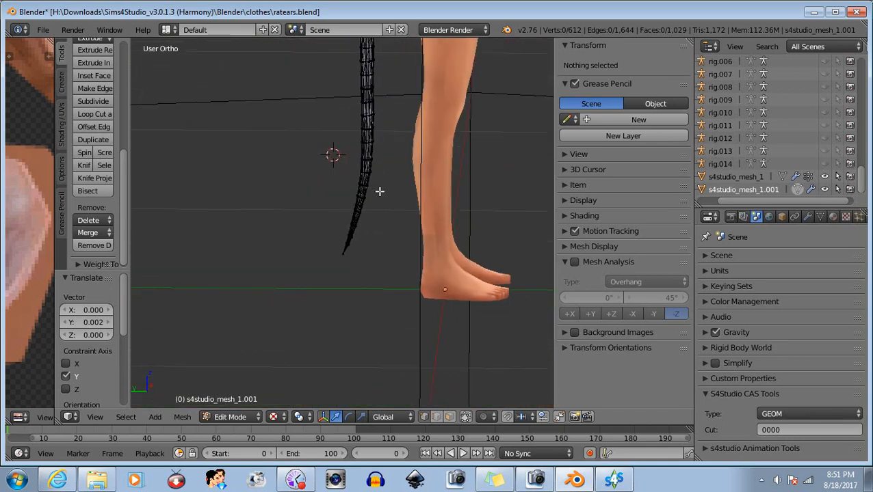
Step: Select the tail's lowest seven rings and tip in the left view and shift them about -0.0008 along Y
click(95, 417)
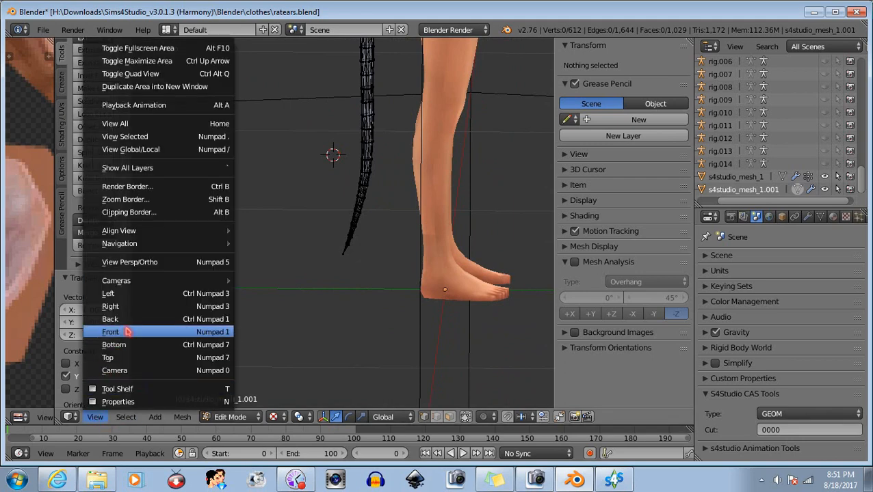
click(115, 294)
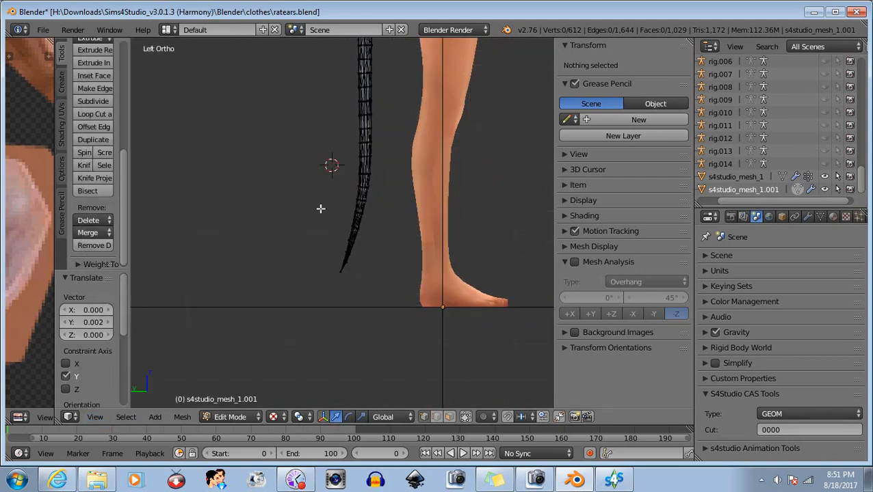
scroll(293, 274, up, 3)
scroll(290, 279, up, 1)
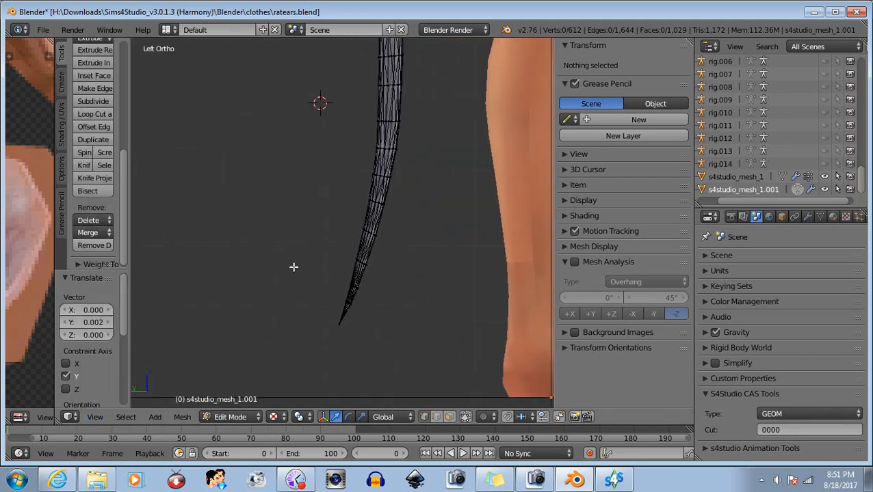
key(b)
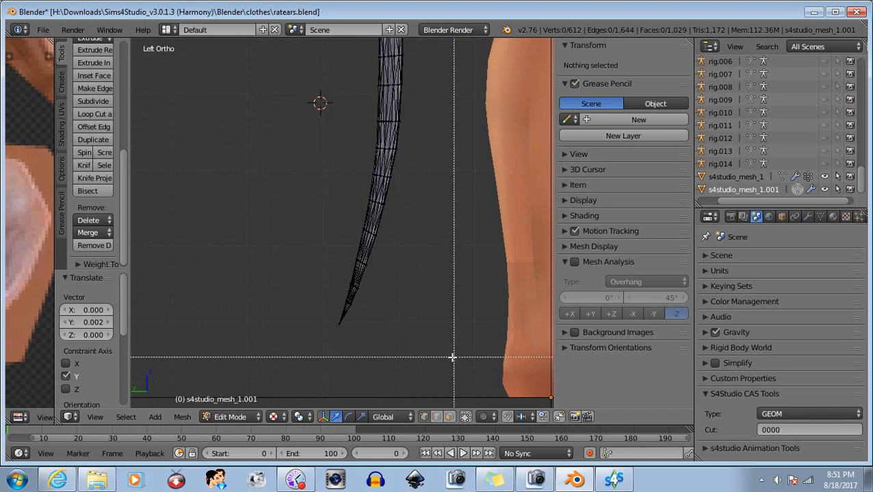
drag(451, 355, 253, 123)
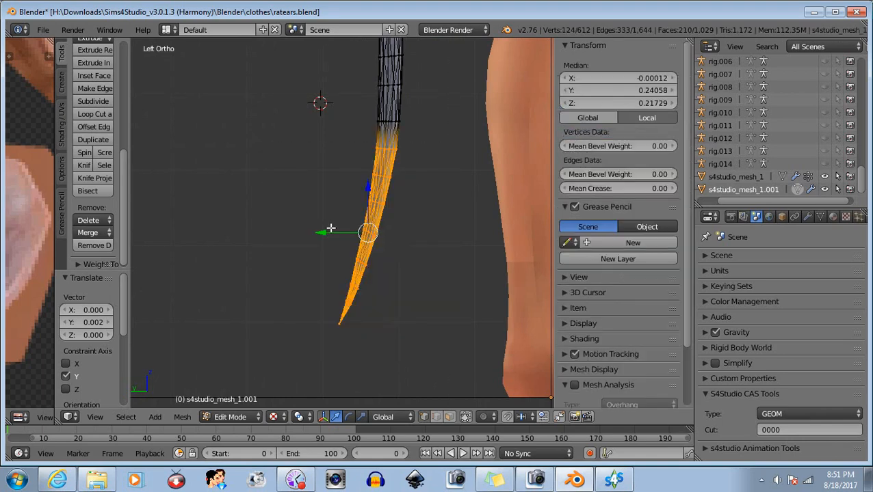
drag(321, 233, 321, 234)
Step: Drop the uppermost selected ring twice, shifting the remaining tail end along Y by about -0.003, then about -0.0008
key(b)
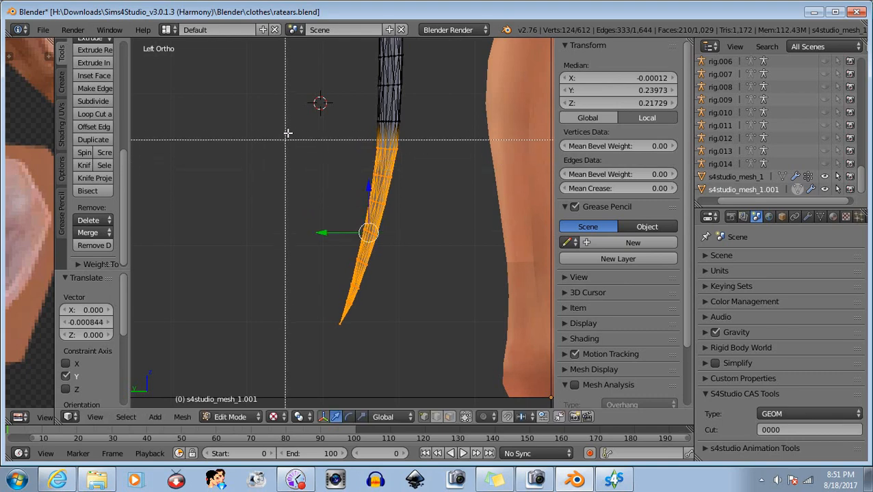
middle_drag(288, 128, 438, 161)
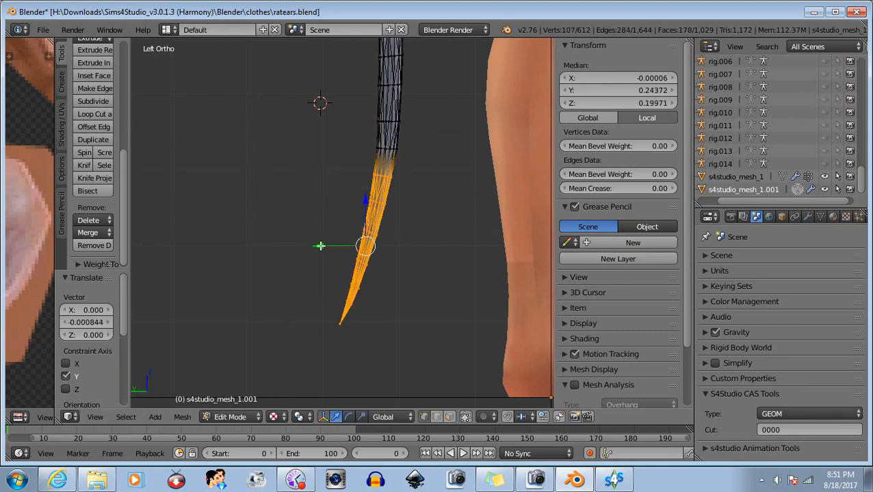
drag(320, 246, 322, 246)
key(b)
middle_drag(349, 139, 424, 198)
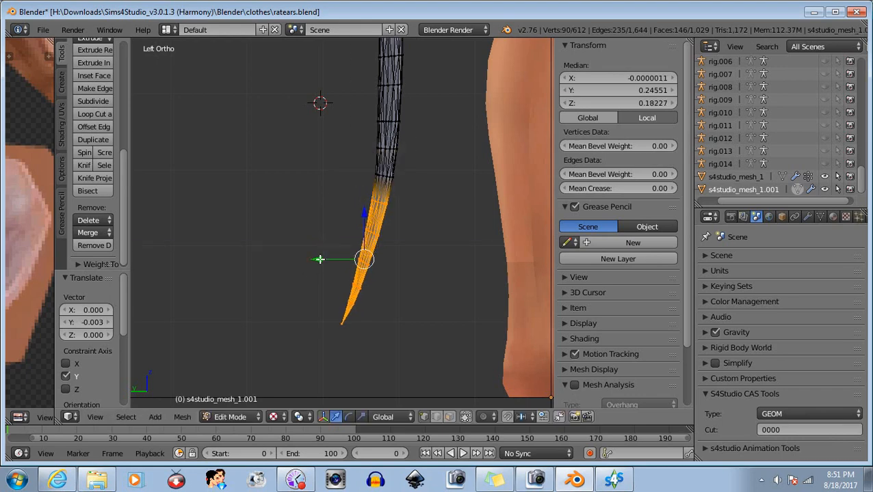
drag(319, 259, 317, 259)
Step: Drop the uppermost selected ring three times, shifting the remaining tail end about -0.0008 along Y between drops
key(b)
middle_drag(350, 158, 419, 211)
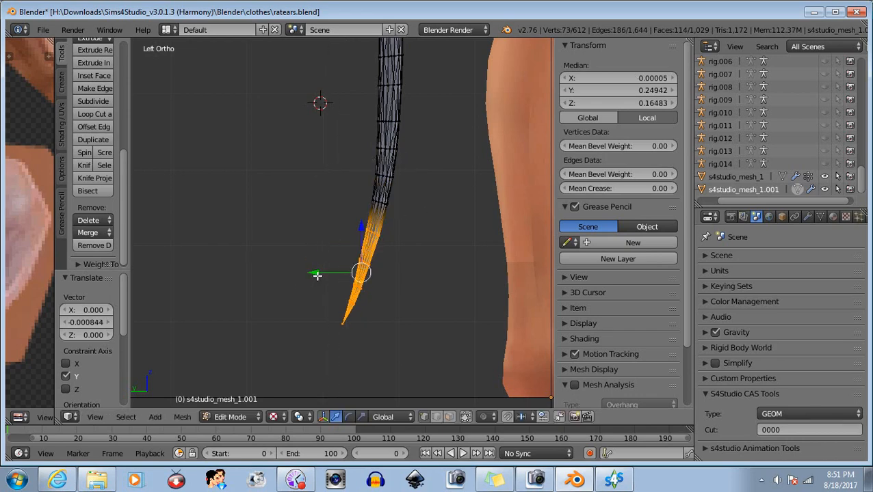
drag(315, 273, 316, 273)
key(b)
middle_drag(346, 198, 399, 246)
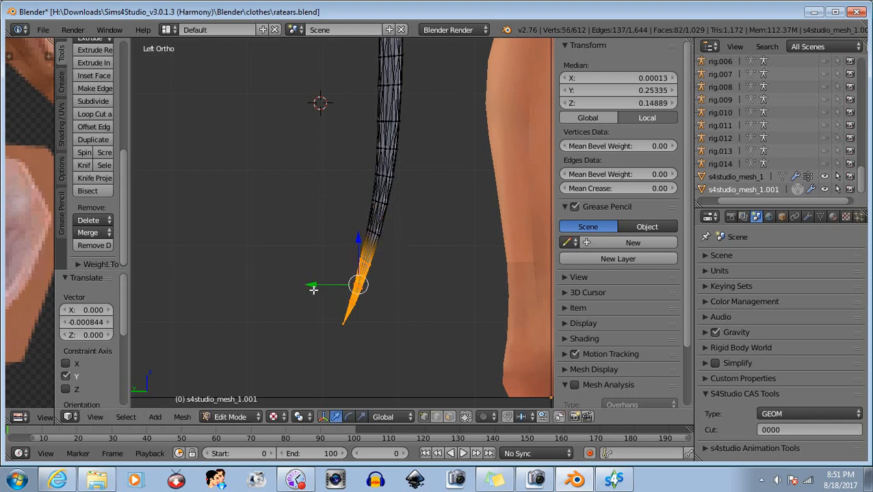
drag(313, 284, 314, 286)
key(b)
middle_drag(347, 228, 404, 273)
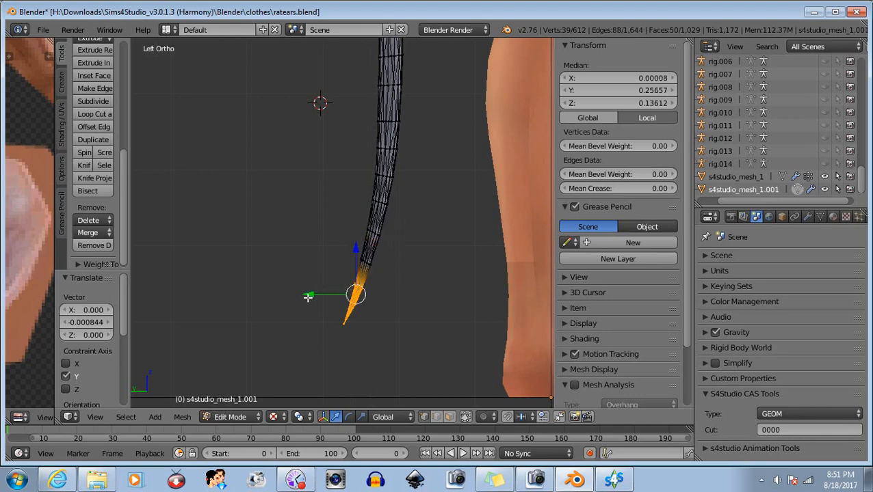
Step: Replace the selection with only the tail's tip, shift it about 0.002 along Y, and clear the selection
key(b)
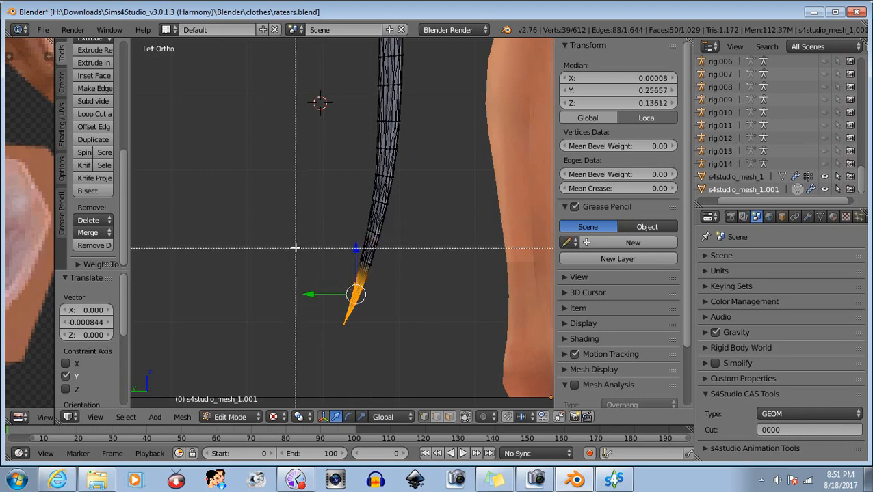
middle_drag(296, 243, 459, 369)
key(b)
drag(318, 284, 349, 329)
drag(310, 295, 307, 294)
key(b)
drag(308, 251, 425, 354)
middle_drag(425, 354, 424, 352)
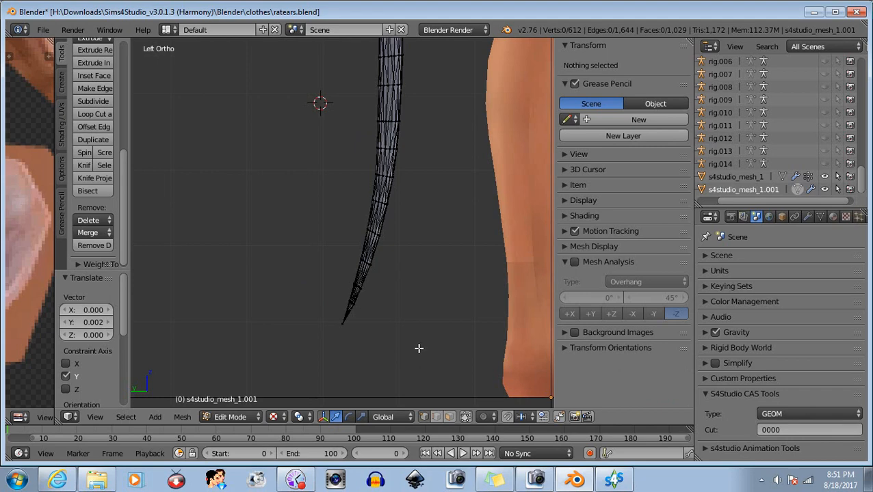
Step: Select the band of rings just above the tail's curved end, scale it to 0.986 along Y, and deselect it
scroll(413, 313, down, 2)
scroll(313, 284, up, 1)
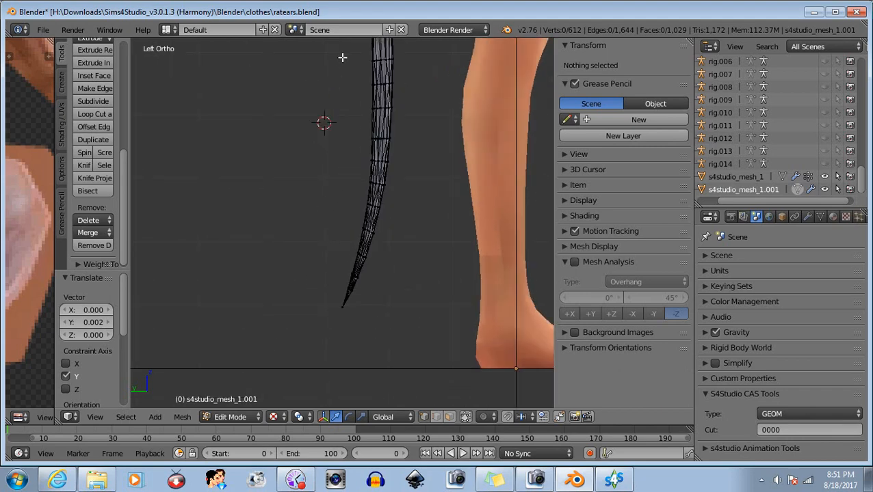
key(b)
drag(342, 57, 413, 164)
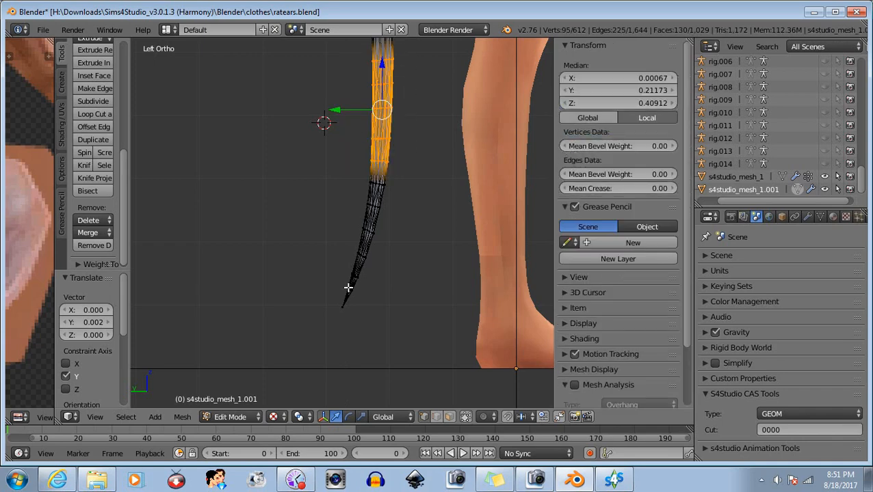
scroll(405, 245, up, 3)
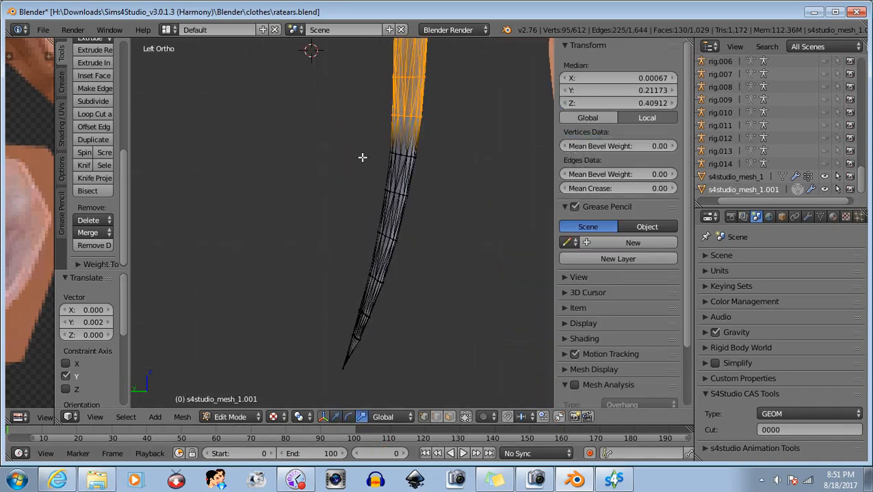
shift+middle_drag(362, 157, 339, 310)
scroll(343, 192, up, 2)
scroll(341, 198, down, 3)
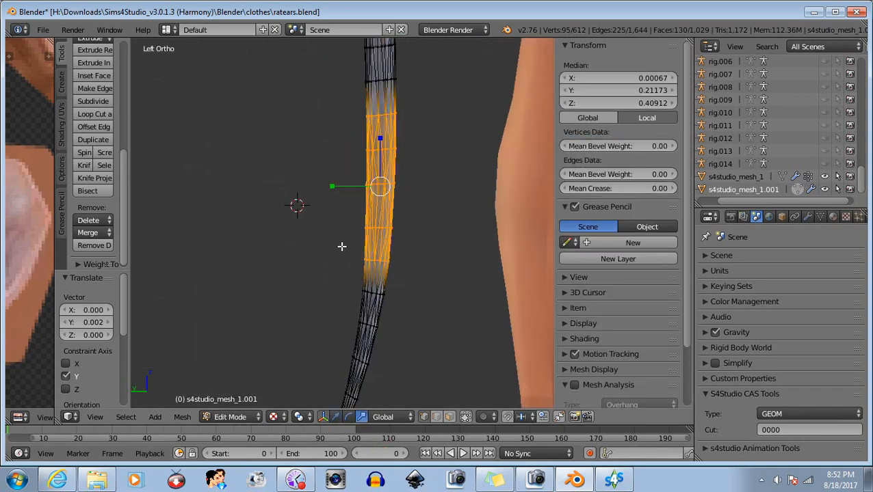
scroll(342, 186, up, 3)
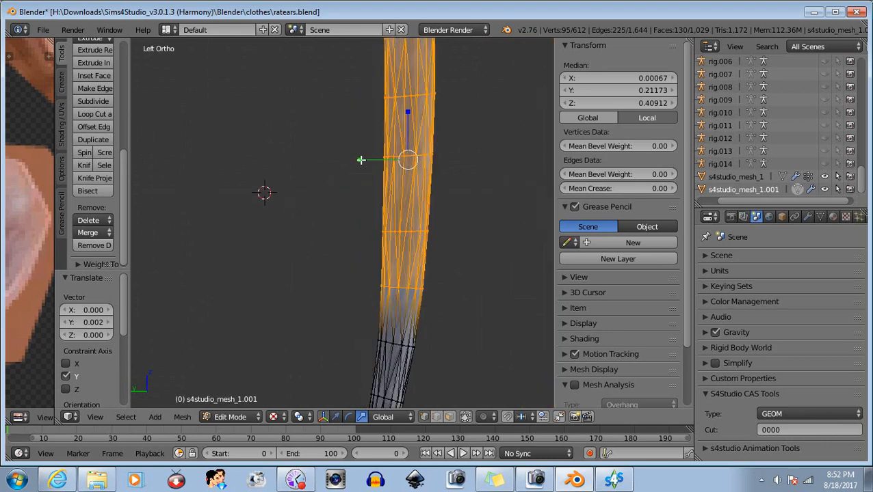
key(s)
key(y)
click(360, 160)
scroll(300, 233, down, 5)
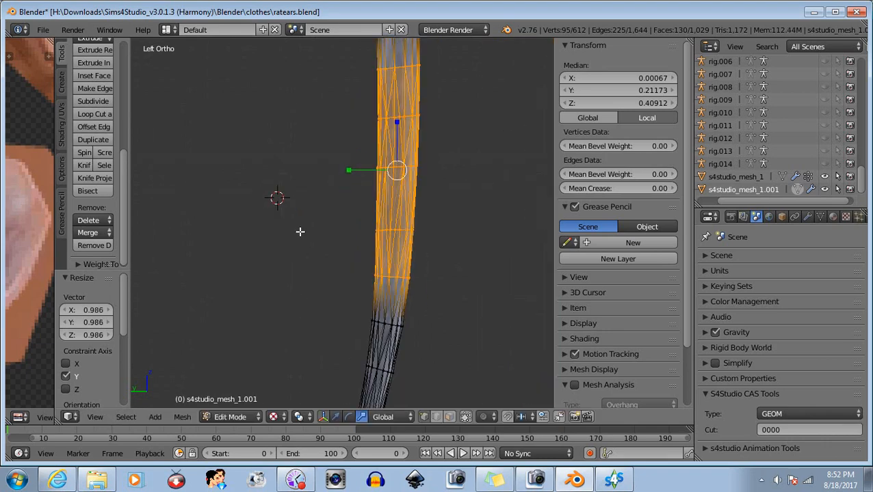
key(a)
shift+middle_drag(290, 327, 303, 233)
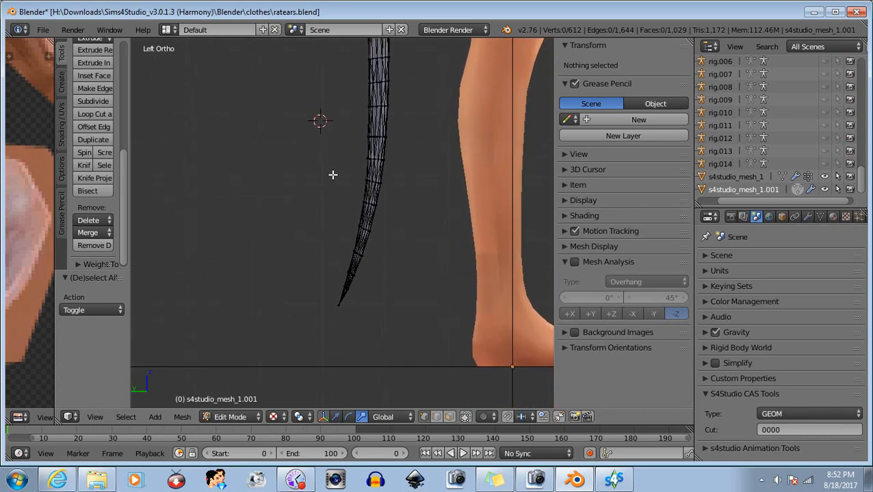
Step: Select the tail's curved lower end, scale it to 1.026 along Y, shift it about 0.001 along Y, and deselect it
key(b)
drag(308, 151, 412, 340)
scroll(349, 229, up, 2)
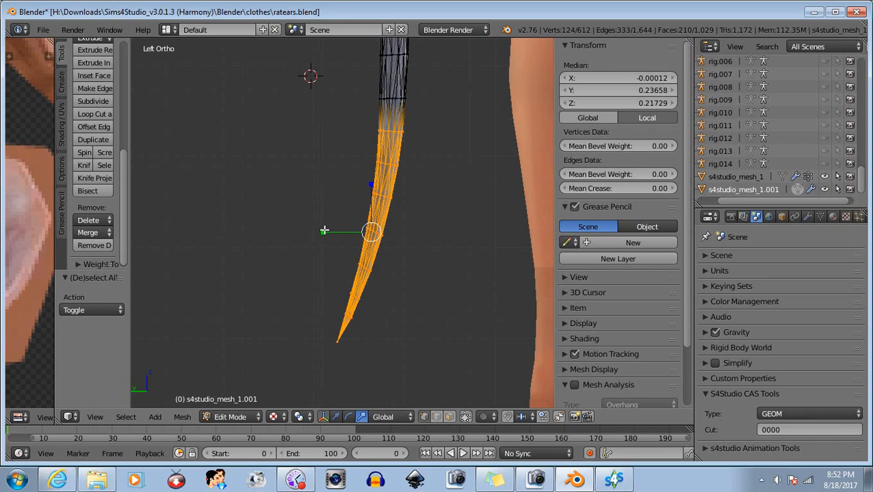
drag(323, 232, 321, 232)
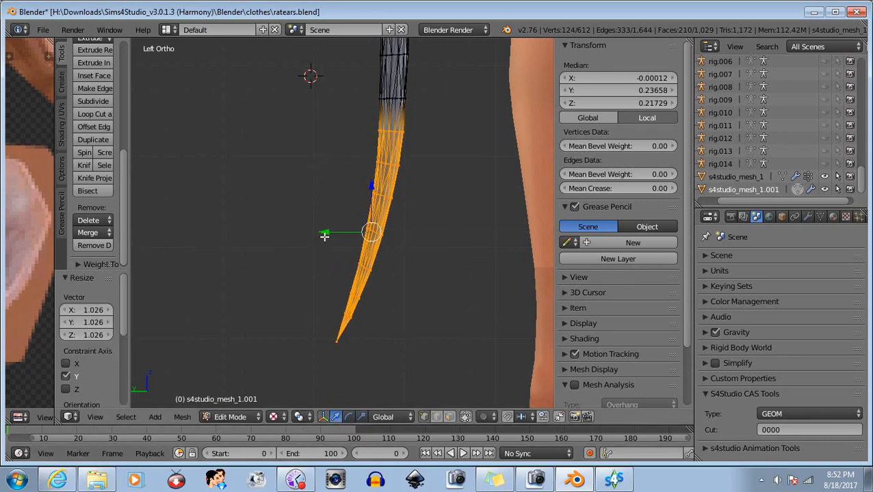
drag(326, 231, 325, 232)
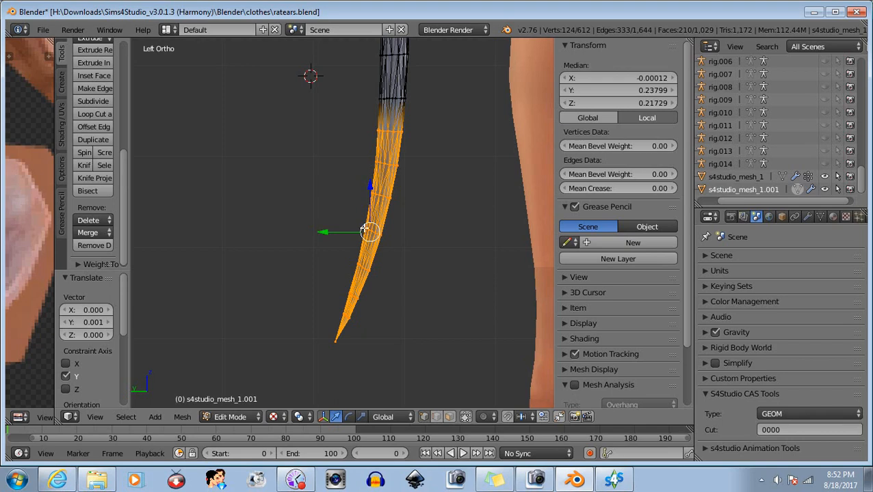
key(b)
middle_drag(248, 88, 448, 375)
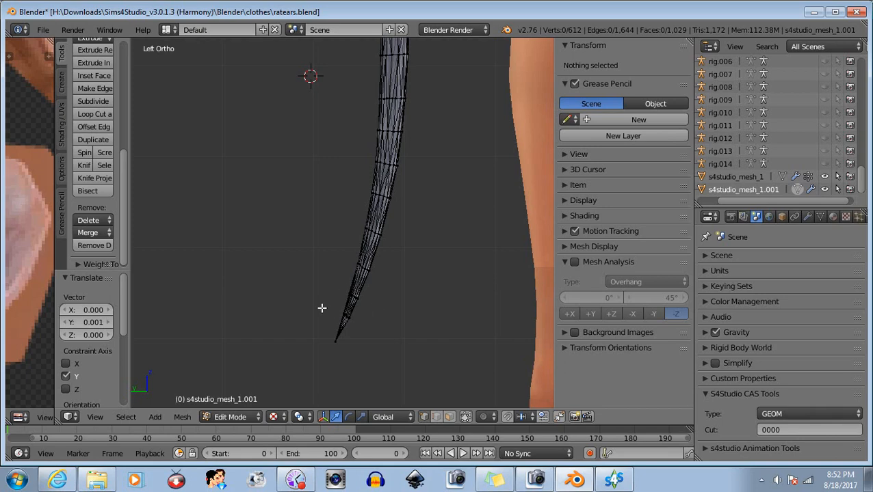
Step: Examine the tail's attachment at the lower back and its overall shape from behind, at an angle and from the side
scroll(394, 306, down, 4)
shift+middle_drag(392, 121, 387, 278)
scroll(381, 203, up, 4)
middle_drag(387, 206, 478, 241)
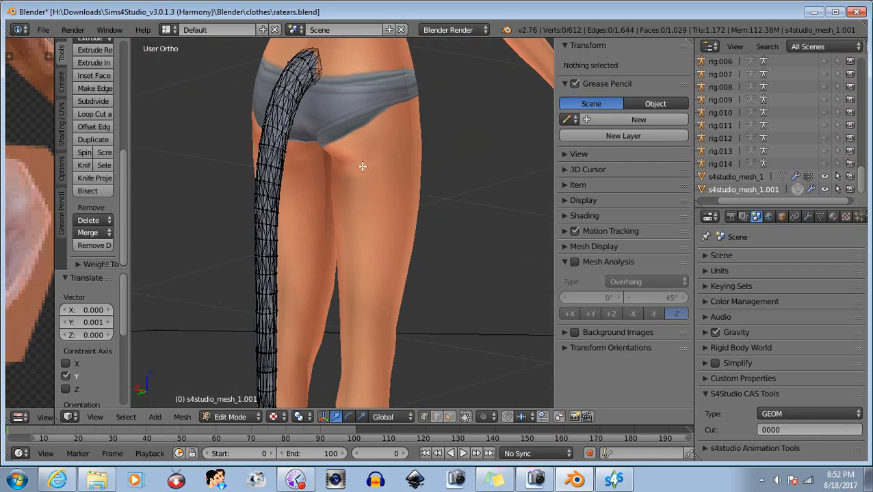
shift+middle_drag(346, 87, 401, 247)
scroll(399, 292, up, 4)
middle_drag(433, 273, 424, 320)
scroll(348, 302, up, 4)
scroll(335, 288, down, 6)
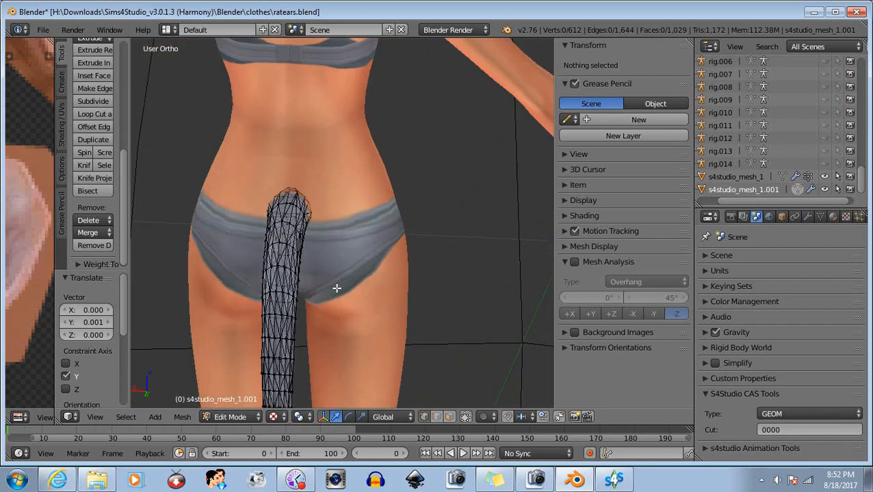
scroll(322, 273, down, 3)
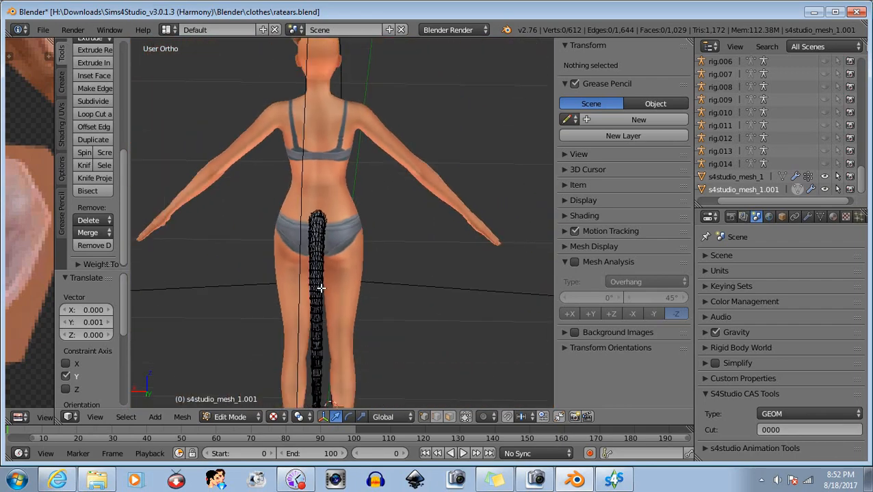
middle_drag(322, 274, 325, 244)
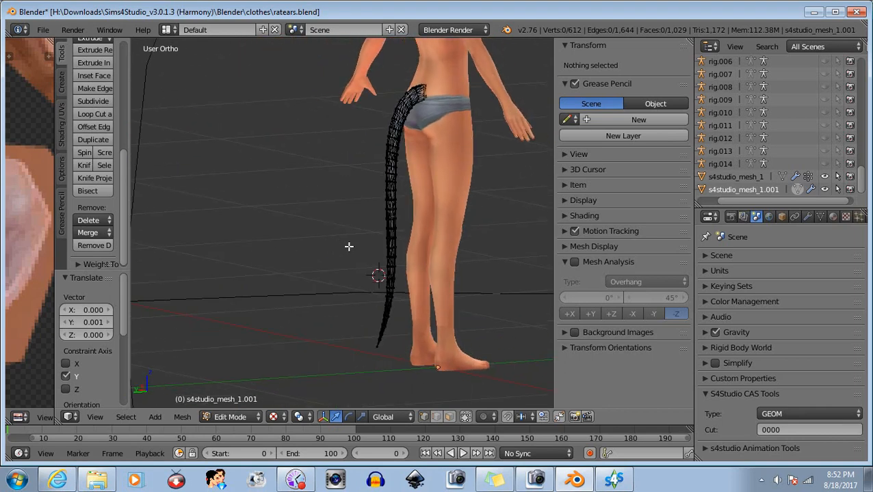
middle_drag(385, 250, 316, 255)
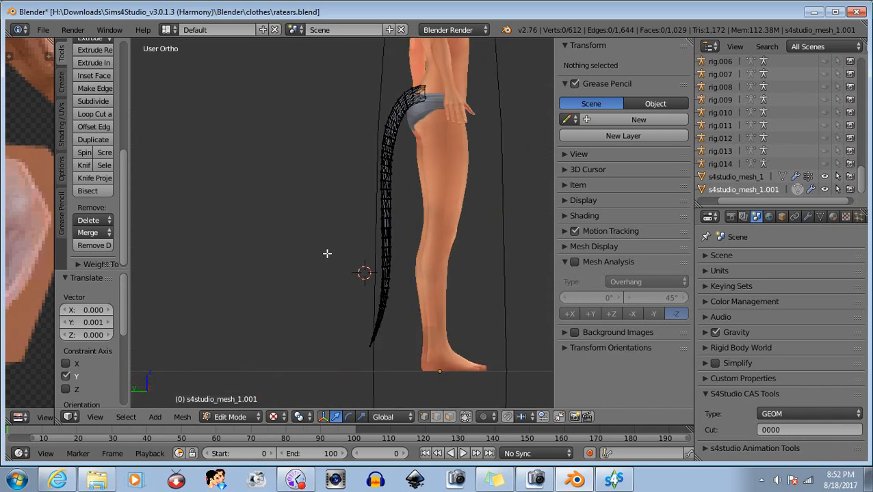
Step: Select the tail from about mid-thigh level down to the tip and scale it to 0.973 along Y
scroll(322, 274, up, 4)
shift+middle_drag(318, 312, 271, 261)
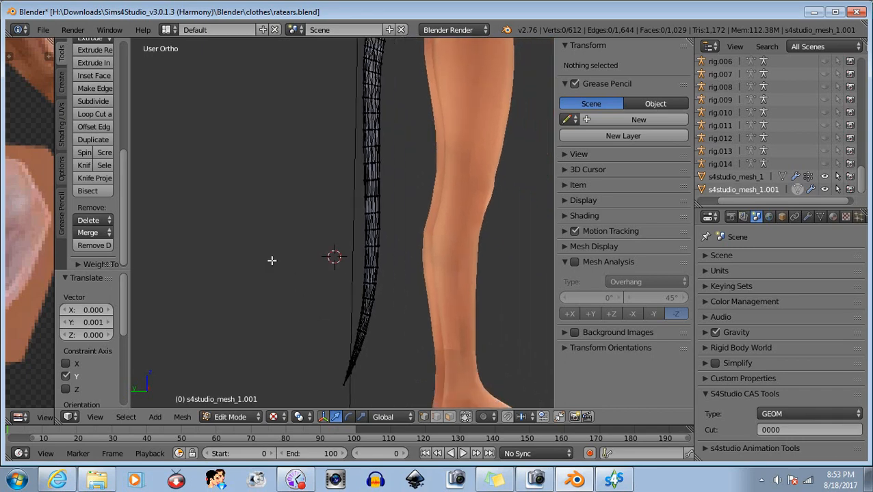
key(b)
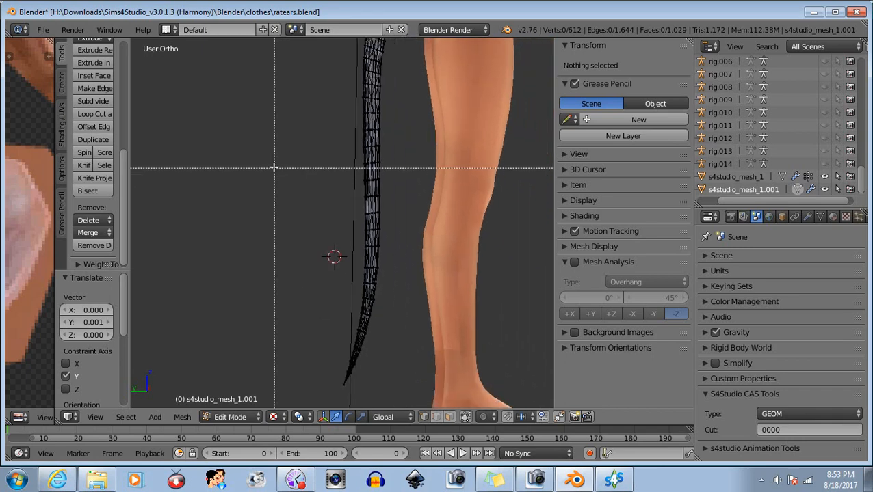
drag(271, 160, 382, 387)
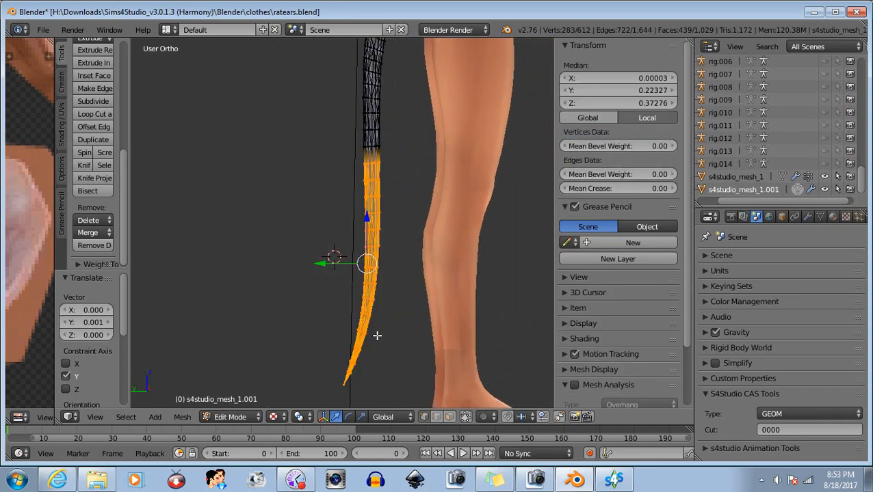
click(362, 417)
scroll(328, 277, up, 3)
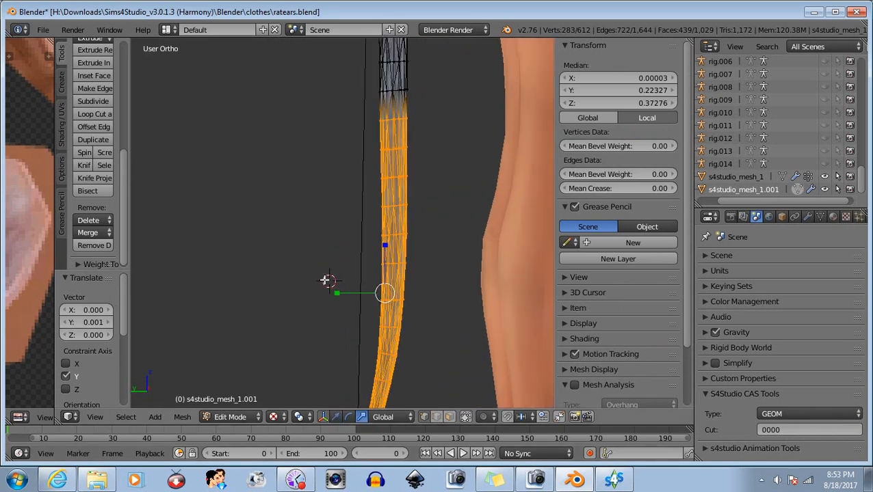
drag(337, 292, 339, 293)
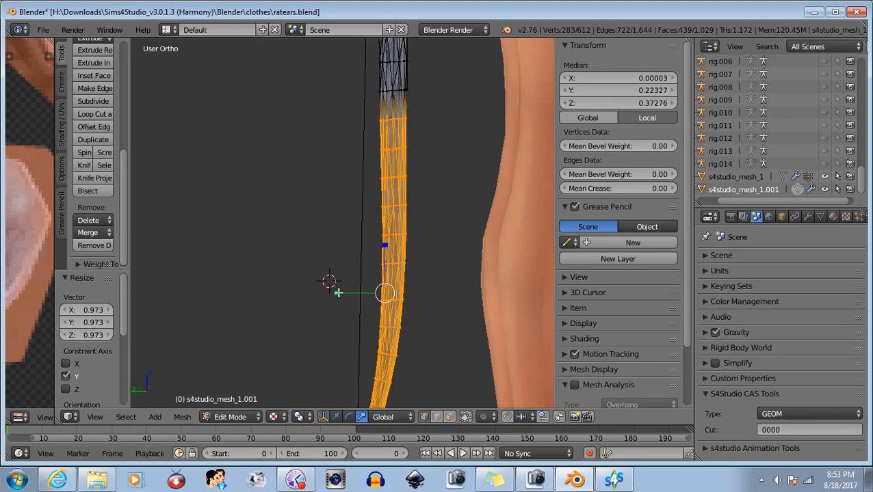
scroll(301, 273, down, 2)
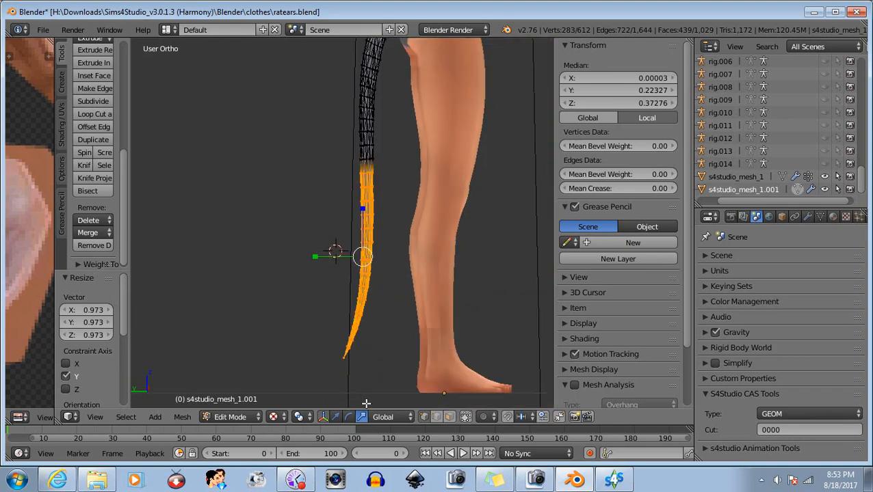
Step: In the left view, rotate the selected lower tail about 0.428°, shift it about 0.0007 along Y, and clear the selection
click(348, 416)
scroll(409, 187, up, 3)
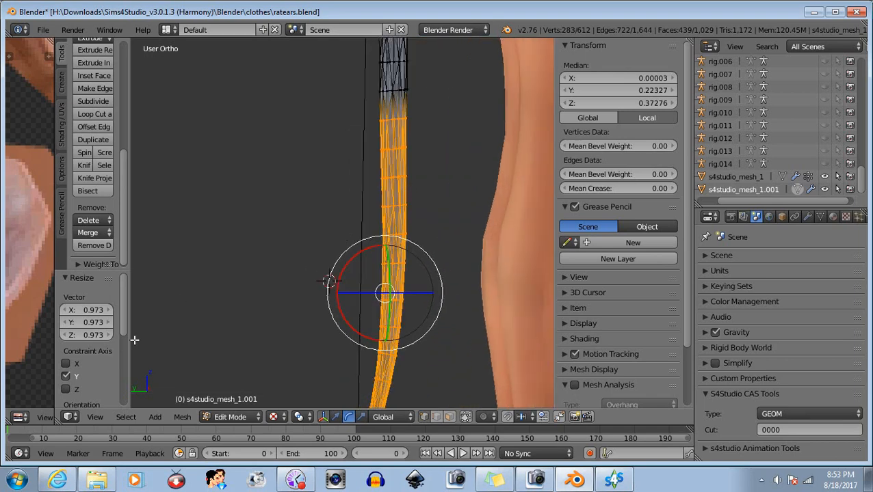
click(101, 418)
click(126, 293)
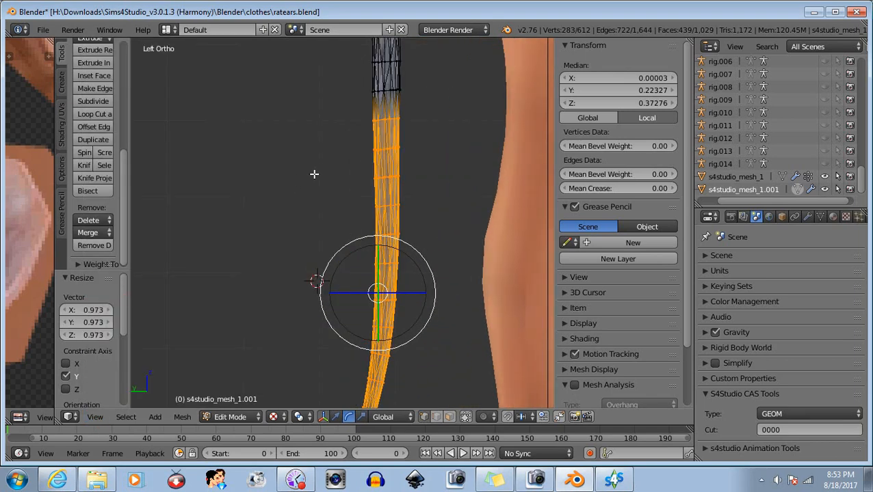
scroll(319, 186, up, 1)
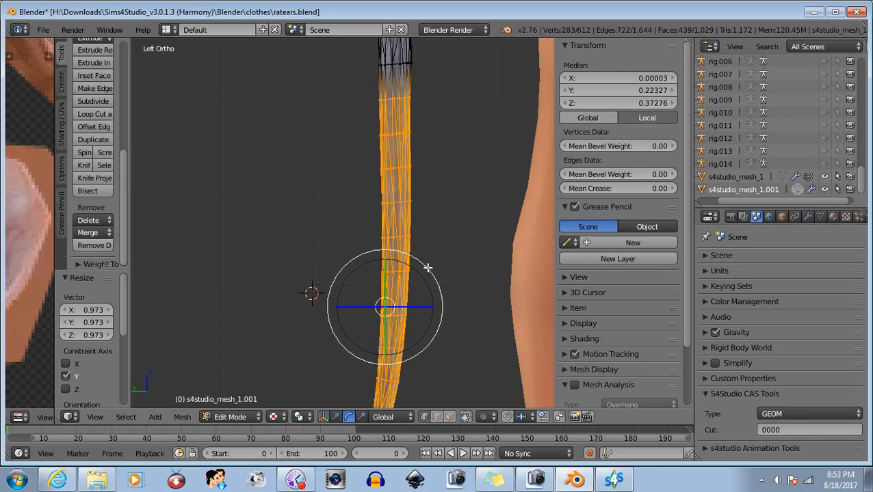
drag(428, 267, 429, 267)
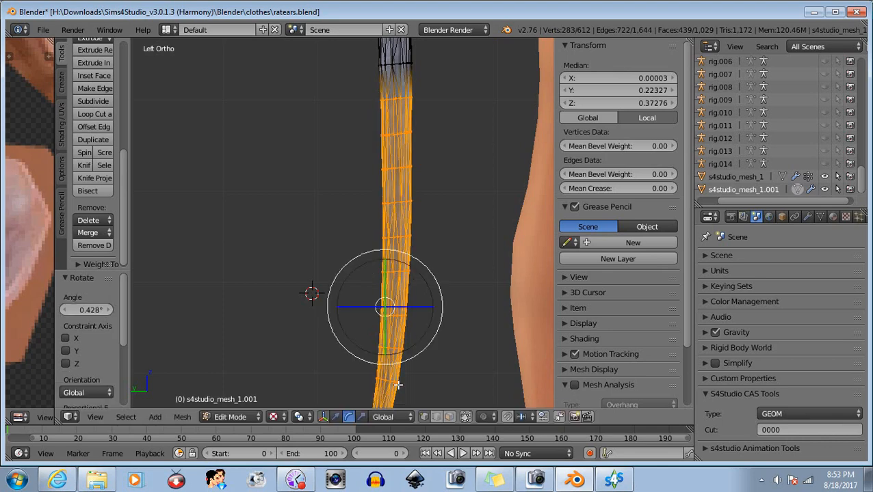
click(335, 418)
drag(340, 308, 340, 311)
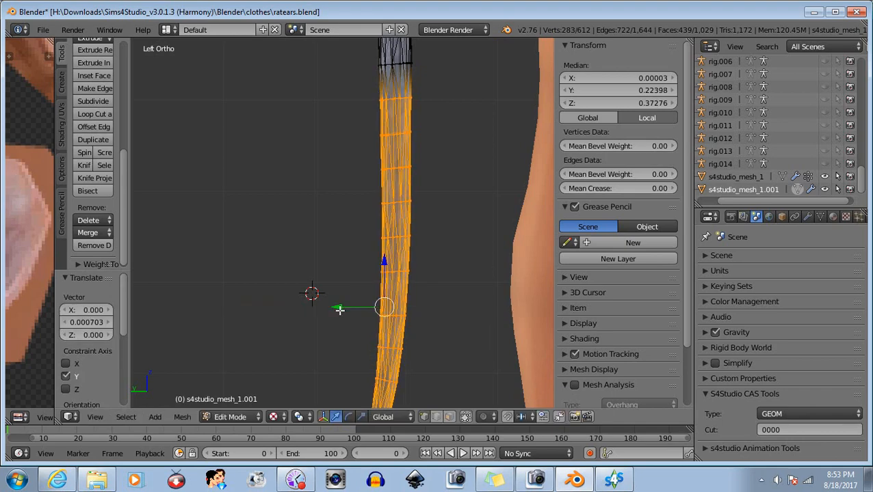
key(a)
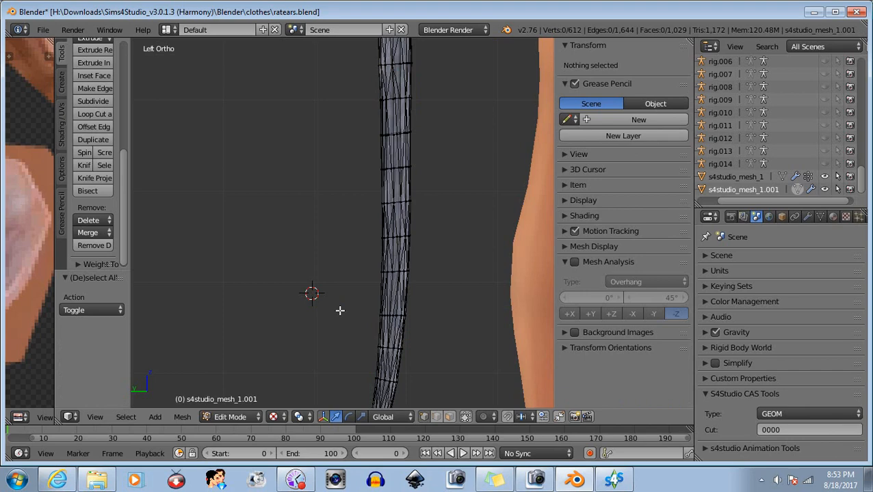
Step: Examine the tail's side profile from the tip up to its bend at the hips
scroll(289, 282, down, 6)
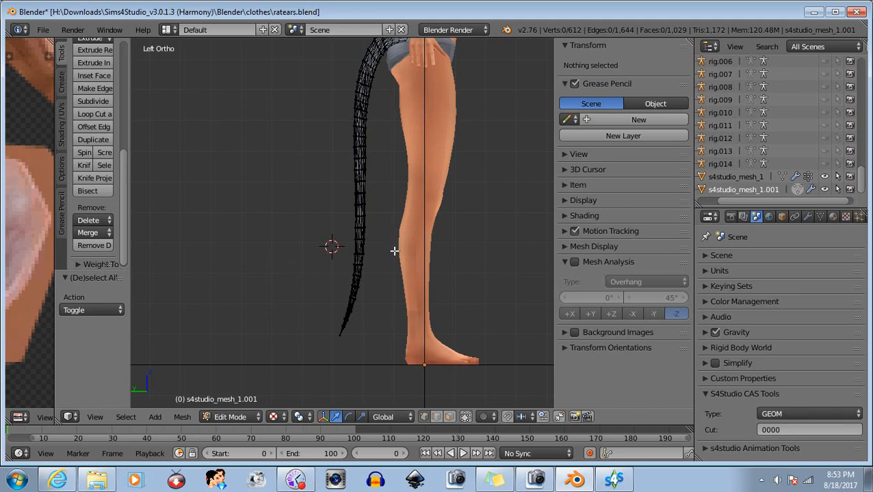
scroll(394, 251, up, 2)
shift+middle_drag(282, 205, 247, 395)
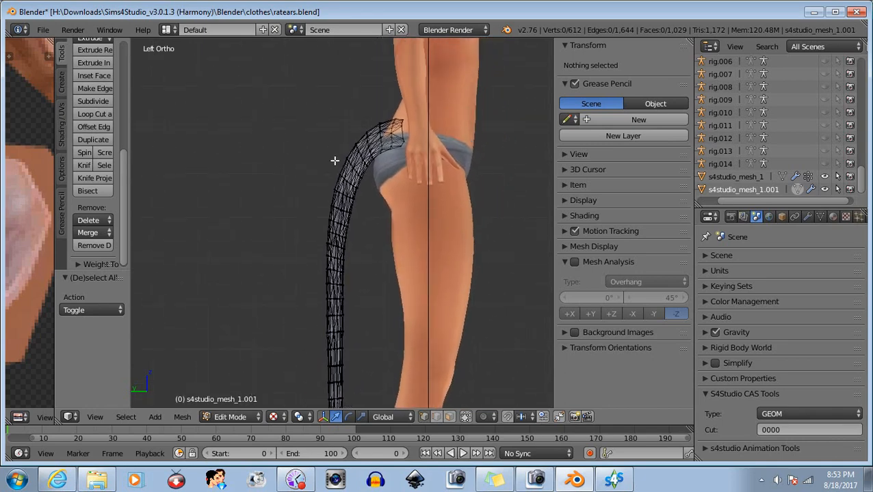
Step: Examine the tail's root and upper bend up close from the side and from behind
scroll(334, 160, up, 2)
shift+middle_drag(304, 172, 278, 301)
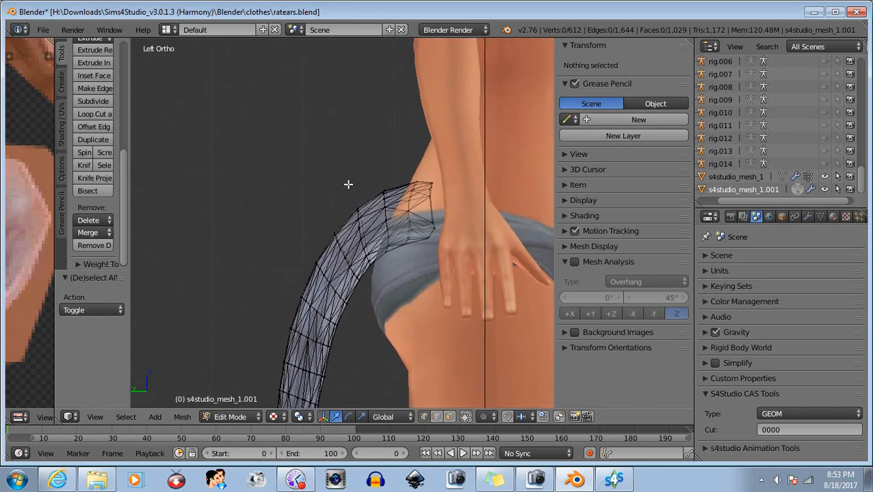
scroll(325, 179, up, 3)
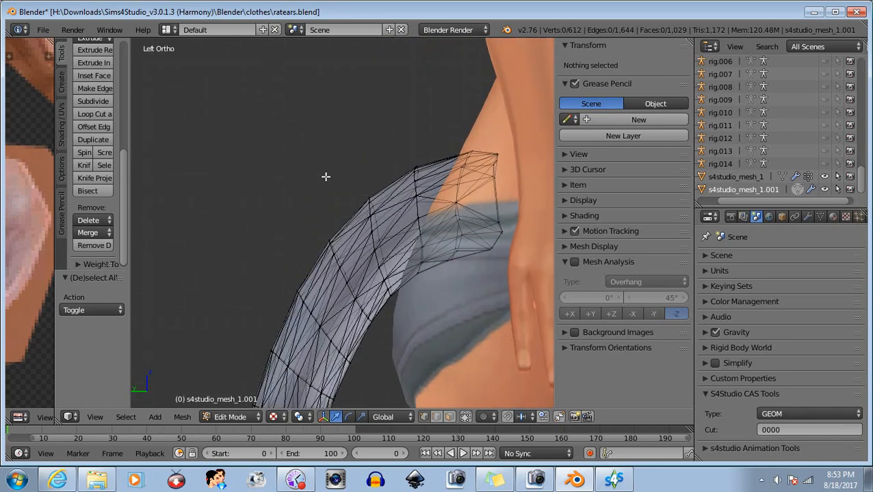
scroll(323, 188, down, 6)
middle_drag(321, 191, 361, 232)
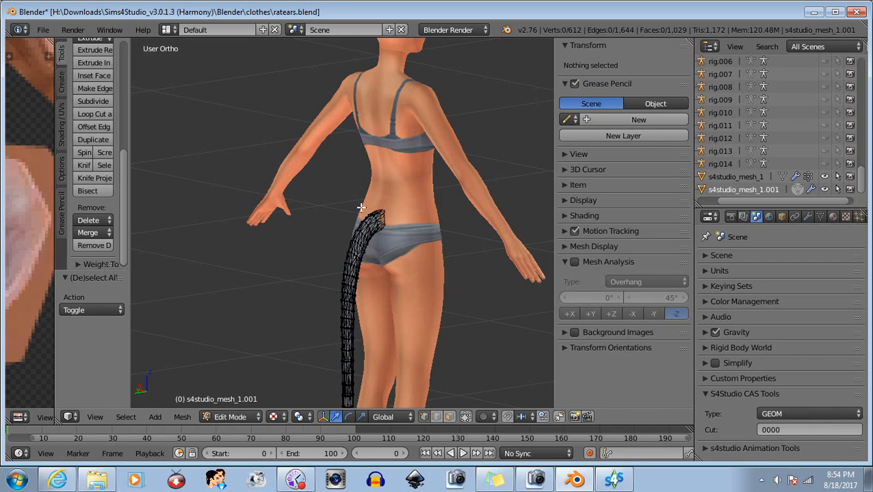
middle_drag(295, 234, 377, 230)
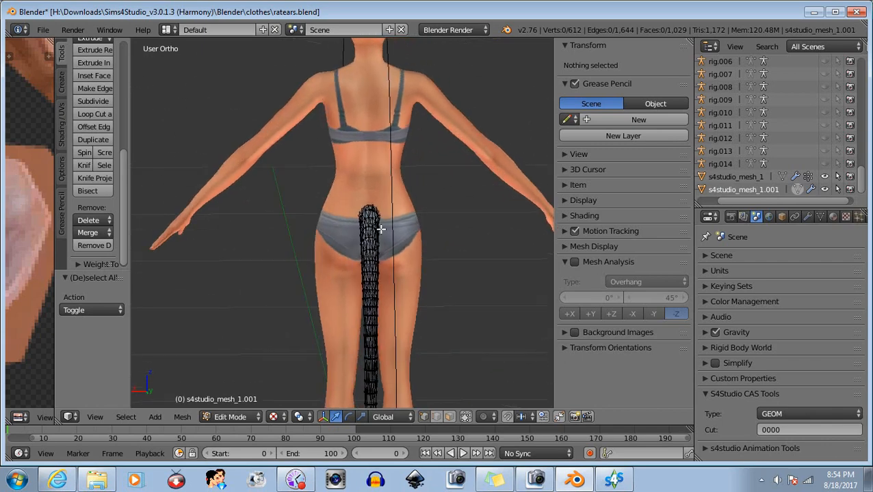
Step: View the textured tail in Object Mode and examine its full length from behind
click(232, 417)
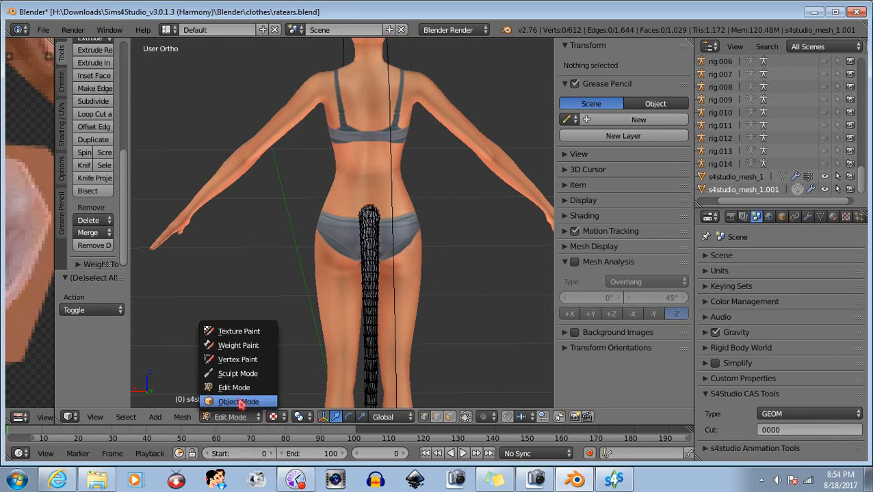
click(239, 403)
scroll(302, 279, down, 5)
middle_drag(301, 279, 436, 308)
scroll(391, 331, up, 4)
shift+middle_drag(426, 356, 410, 212)
mouse_move(409, 265)
middle_down()
mouse_move(399, 253)
mouse_move(419, 259)
mouse_move(408, 262)
middle_up()
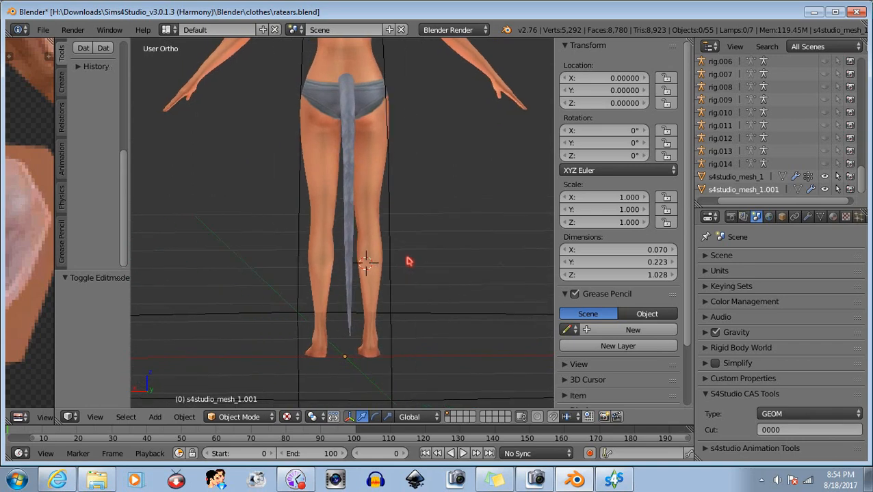
Step: Return to Edit Mode, select the tail from just below the buttocks down to the tip, and activate the scale manipulator
click(238, 417)
click(239, 389)
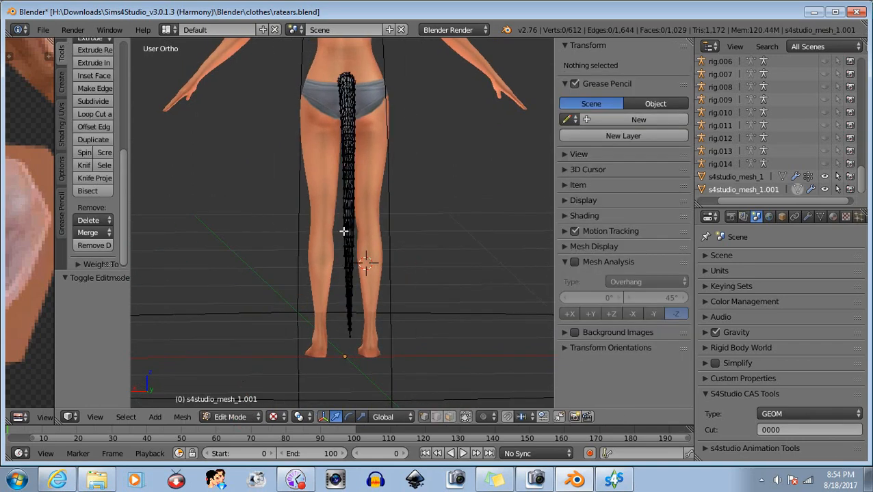
middle_drag(399, 225, 392, 301)
scroll(376, 148, up, 2)
shift+middle_drag(371, 145, 336, 246)
scroll(373, 239, up, 1)
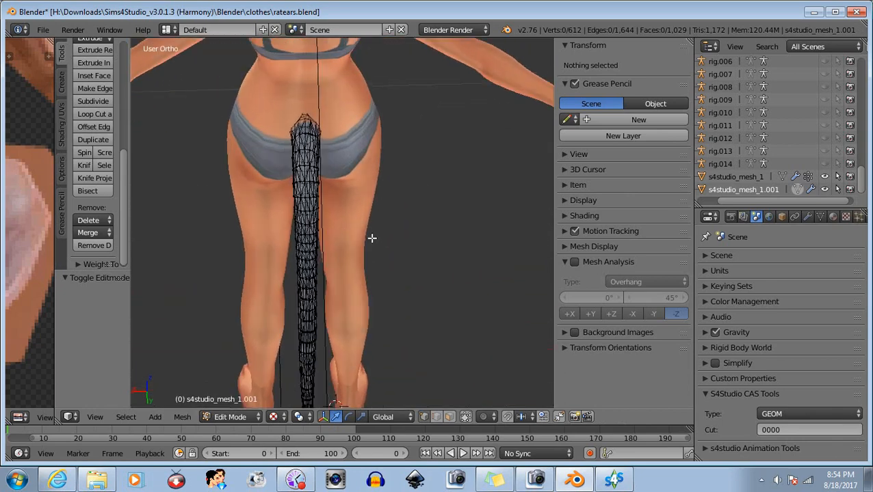
scroll(373, 238, up, 1)
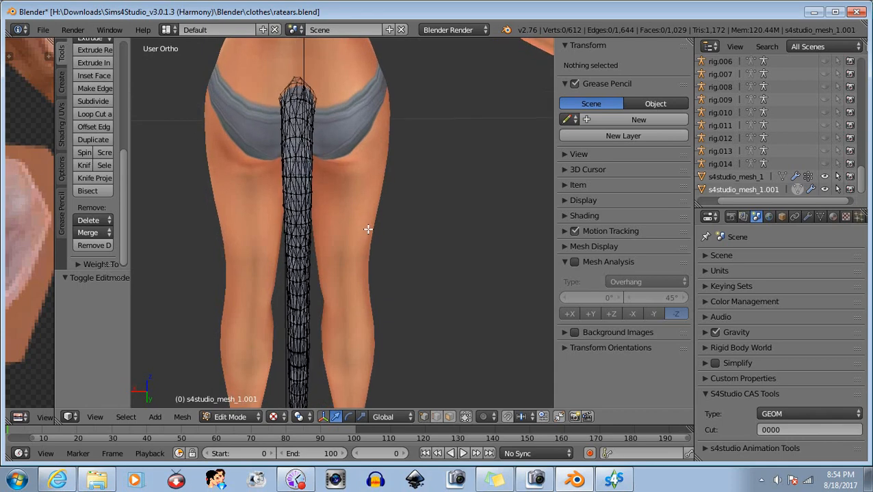
key(b)
drag(257, 165, 330, 347)
scroll(368, 267, down, 4)
key(b)
drag(268, 256, 364, 383)
scroll(344, 328, up, 5)
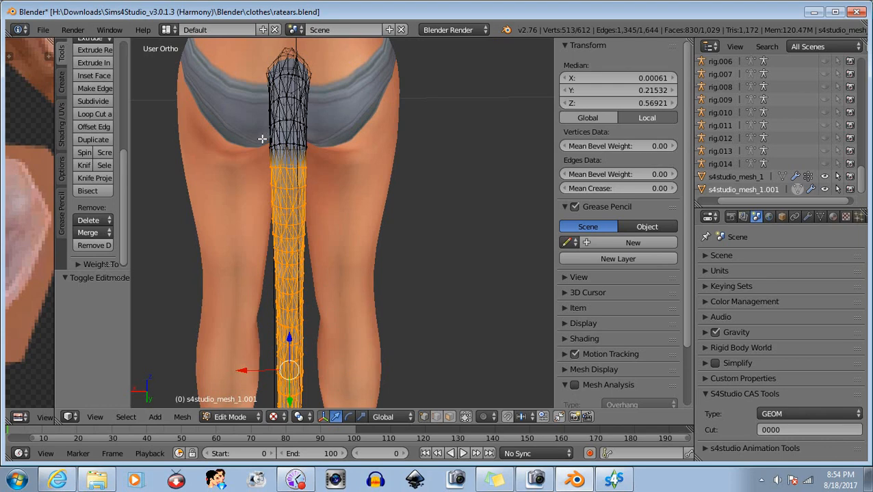
key(b)
middle_drag(247, 134, 321, 185)
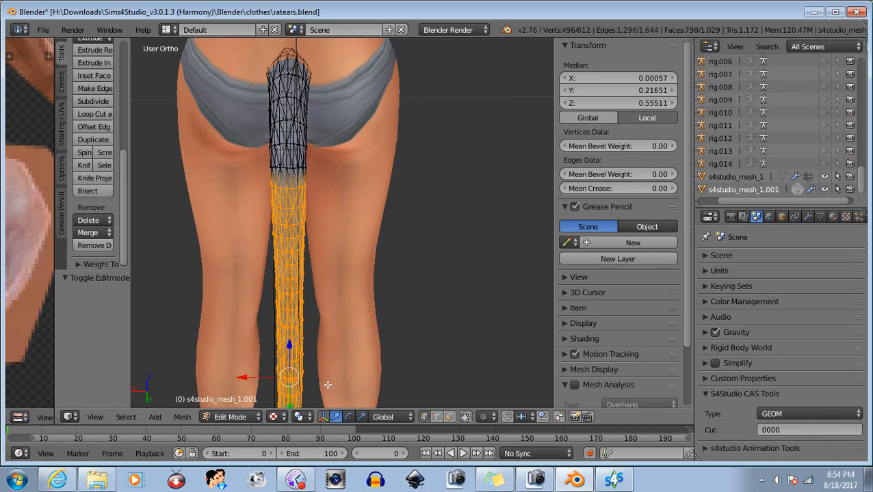
click(361, 418)
Step: Try scaling the selected part of the tail to 1.013 along X
scroll(226, 322, up, 2)
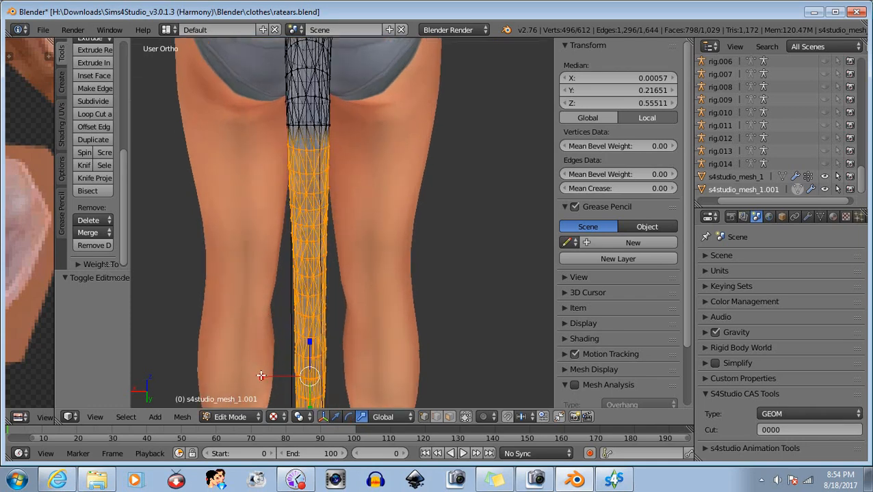
drag(261, 376, 261, 376)
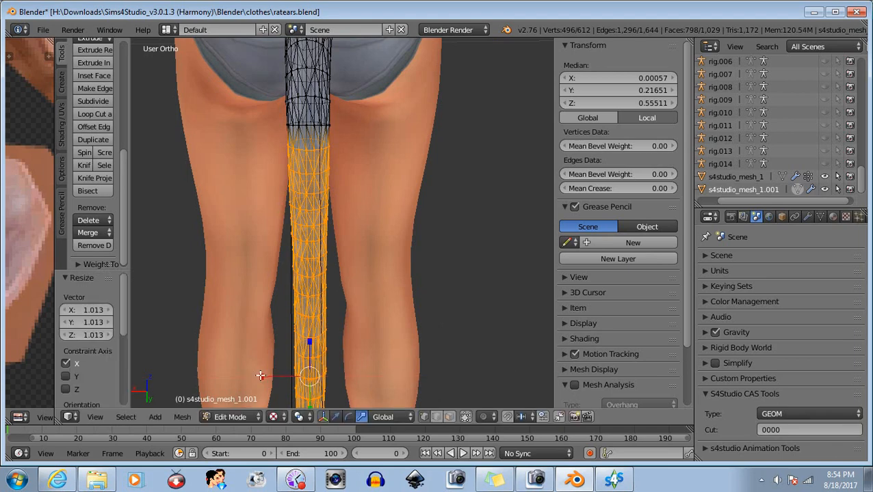
middle_drag(367, 279, 371, 274)
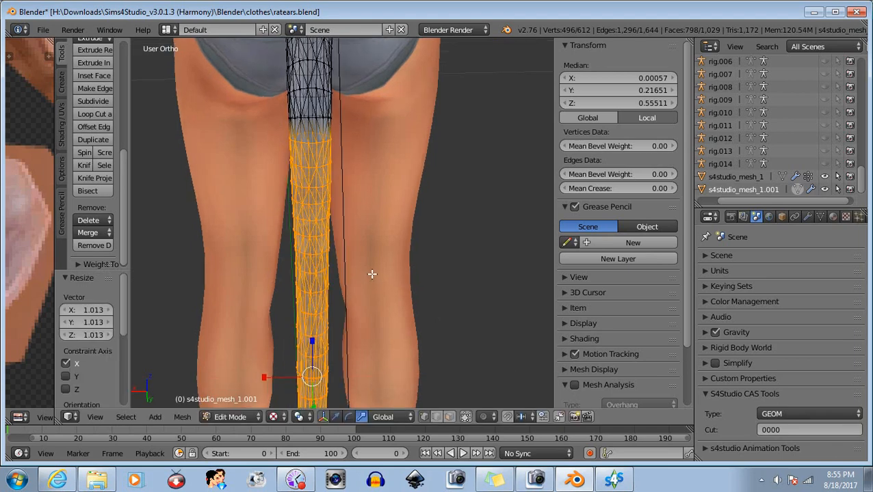
middle_drag(363, 361, 371, 300)
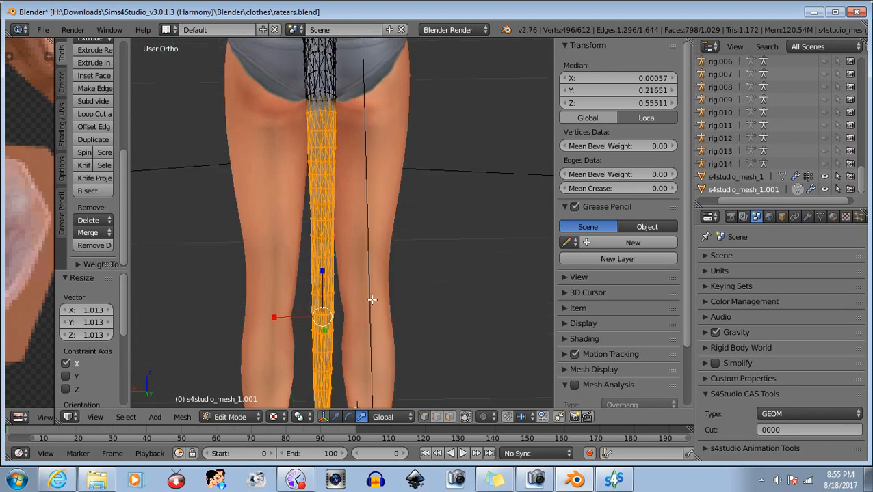
scroll(288, 86, up, 1)
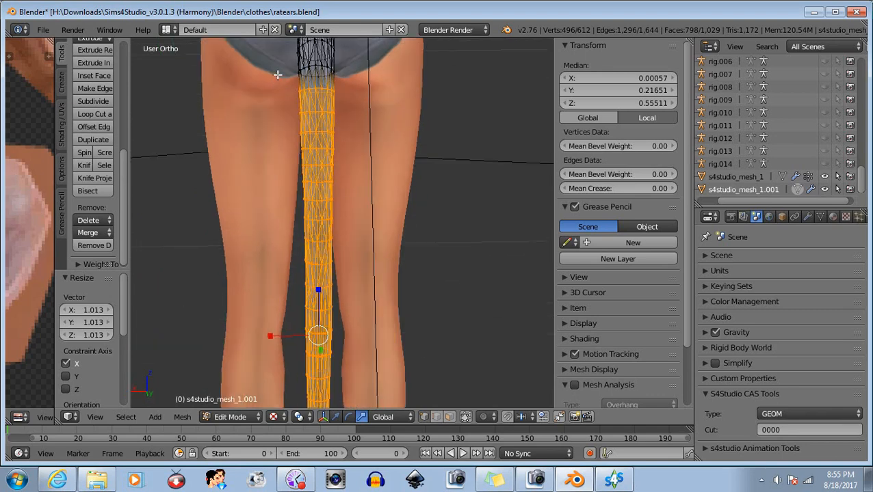
Step: Examine the tail's width from behind where the selected part meets the unselected root section
middle_drag(279, 74, 298, 226)
scroll(276, 125, up, 1)
scroll(298, 226, up, 1)
scroll(314, 188, up, 2)
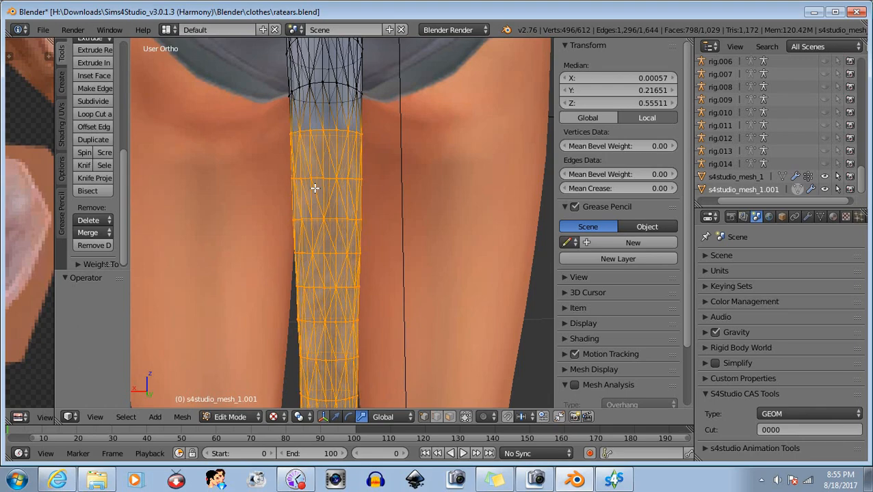
scroll(369, 170, down, 3)
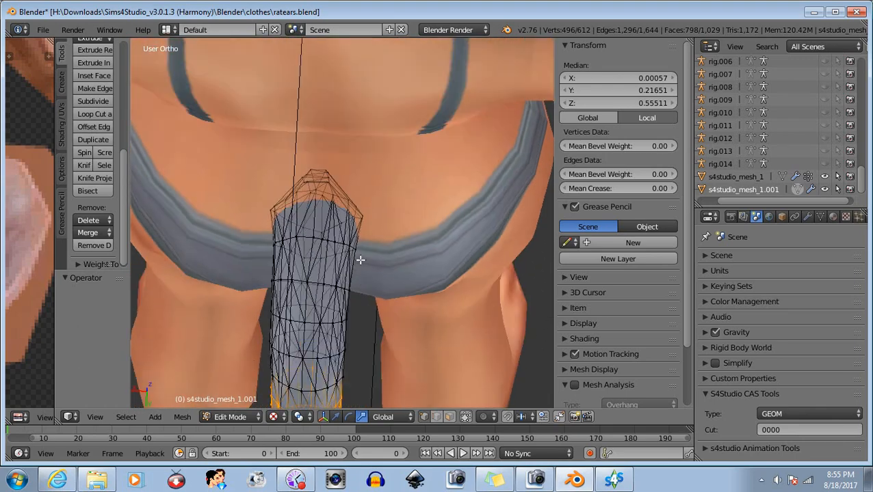
scroll(369, 185, up, 2)
scroll(368, 201, up, 1)
middle_drag(367, 200, 383, 243)
scroll(329, 201, up, 4)
middle_drag(304, 180, 338, 188)
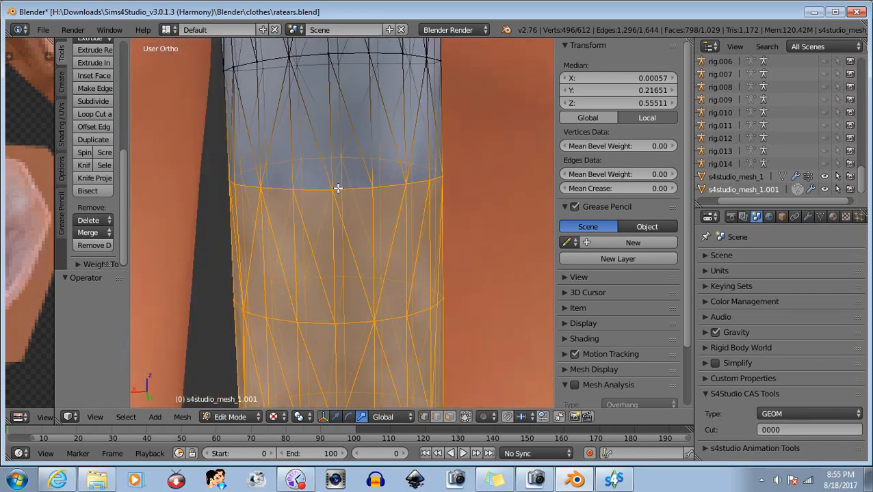
scroll(406, 218, down, 6)
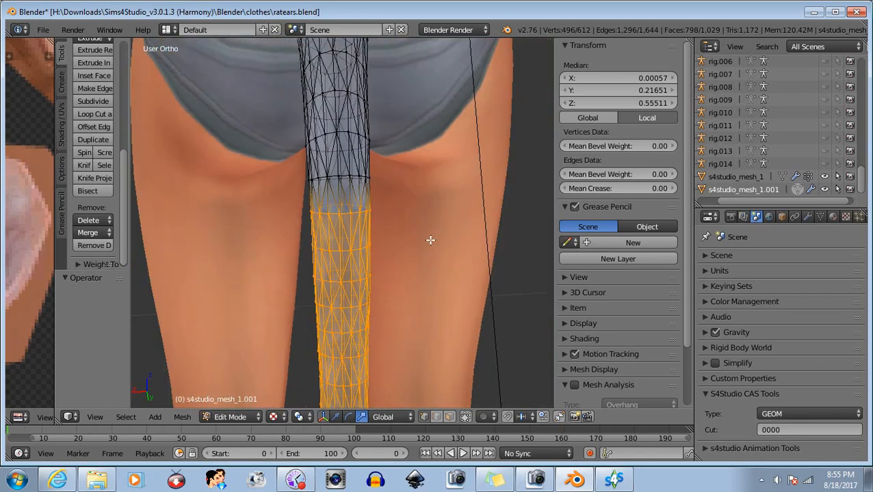
middle_drag(420, 281, 365, 203)
scroll(386, 255, down, 2)
mouse_move(349, 257)
middle_down()
mouse_move(357, 230)
mouse_move(301, 195)
mouse_move(274, 157)
mouse_move(179, 209)
mouse_move(156, 235)
mouse_move(395, 266)
mouse_move(364, 259)
mouse_move(350, 269)
middle_up()
scroll(333, 164, up, 5)
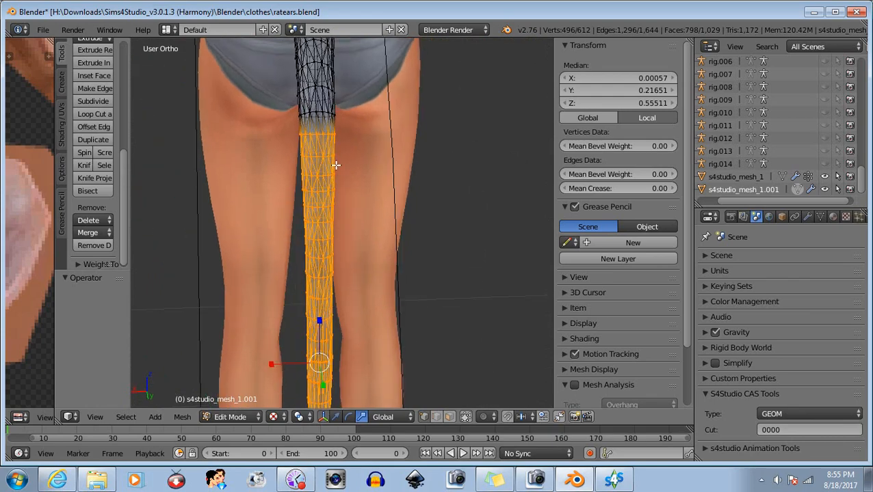
Step: Deselect the topmost selected ring of the tail and scale the remaining selection to 0.987 along X
key(b)
drag(239, 53, 349, 82)
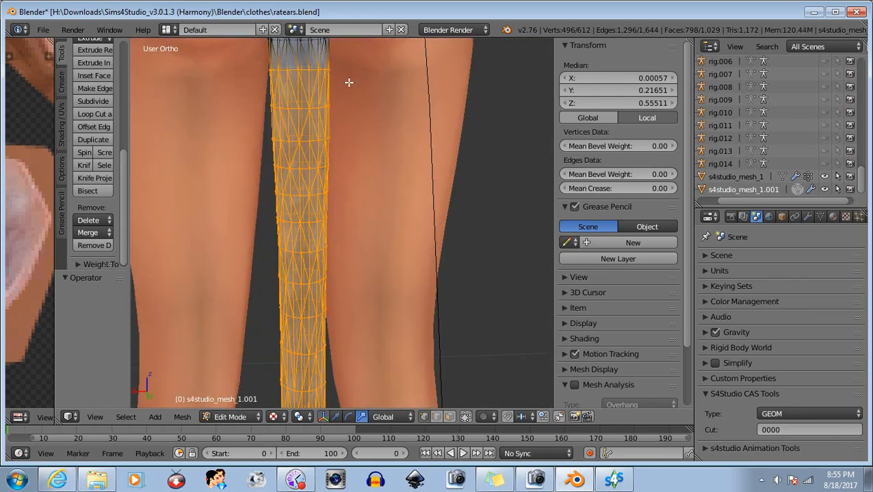
middle_drag(349, 82, 349, 153)
key(b)
drag(246, 44, 321, 72)
middle_drag(321, 71, 321, 71)
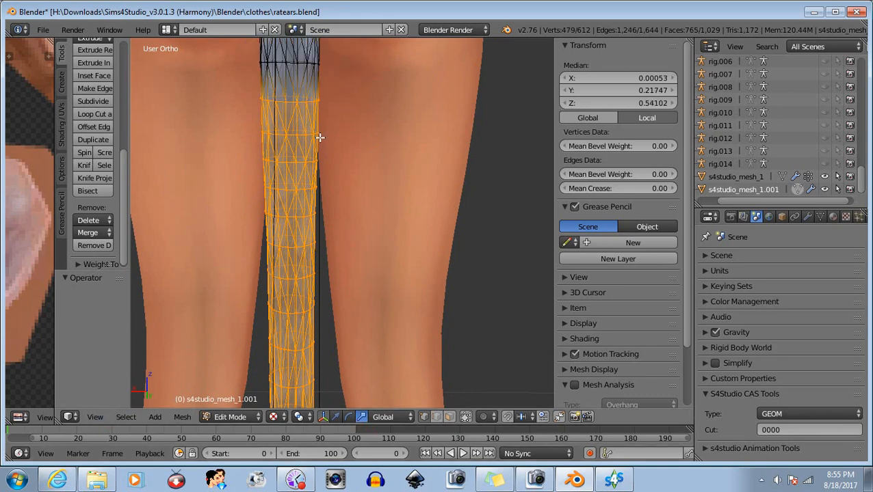
scroll(319, 138, down, 2)
shift+middle_drag(335, 285, 341, 236)
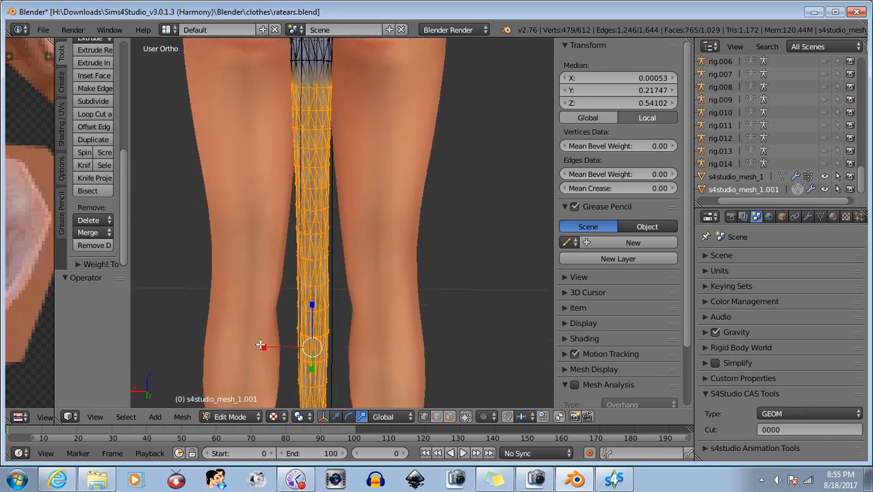
drag(264, 346, 265, 347)
Step: Deselect one more ring at the upper end of the tail selection, and clear the whole selection
scroll(265, 345, down, 1)
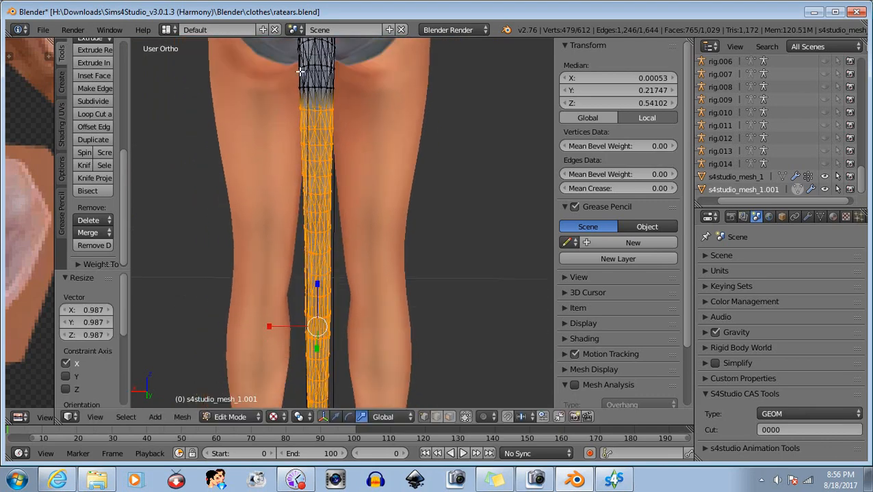
key(b)
drag(280, 63, 346, 117)
middle_drag(346, 118, 346, 118)
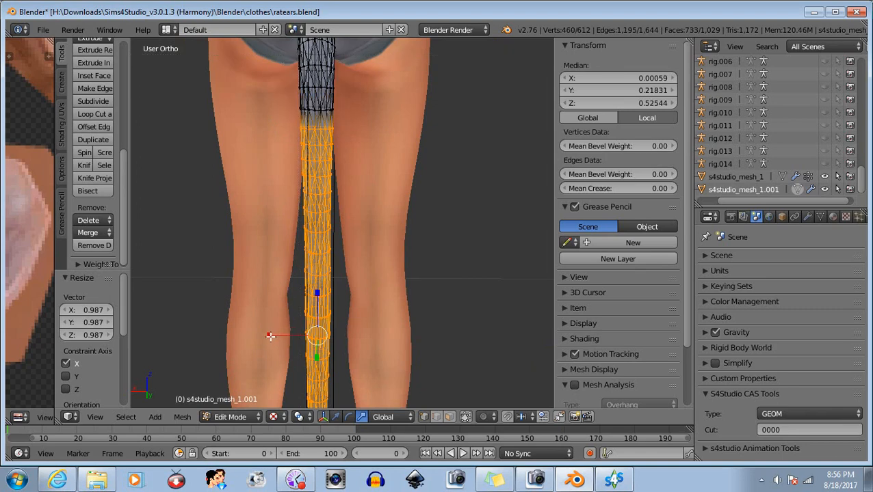
scroll(298, 269, down, 1)
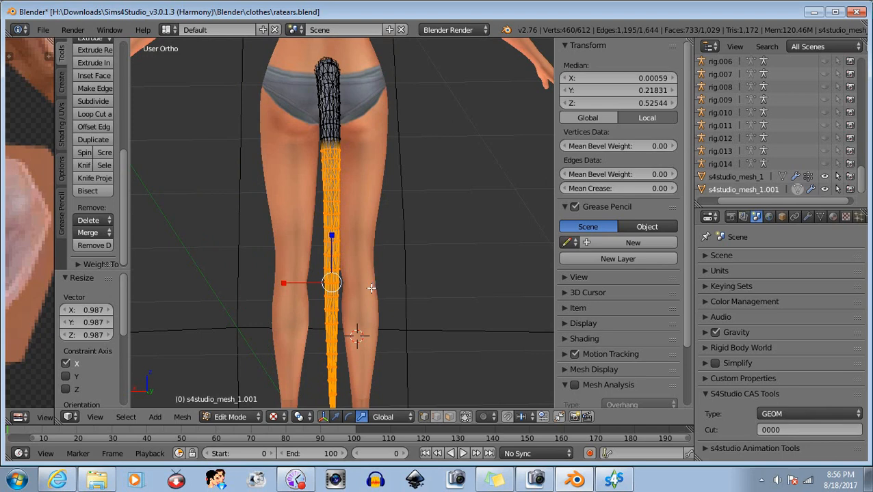
scroll(371, 288, down, 2)
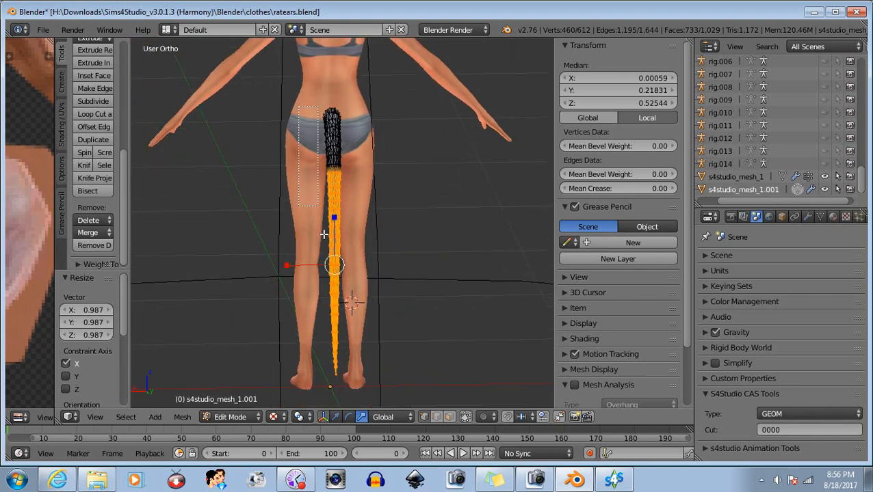
key(a)
Step: Switch to Object Mode and examine the textured tail against the body from behind, from the side and at an angle
middle_drag(415, 307, 357, 331)
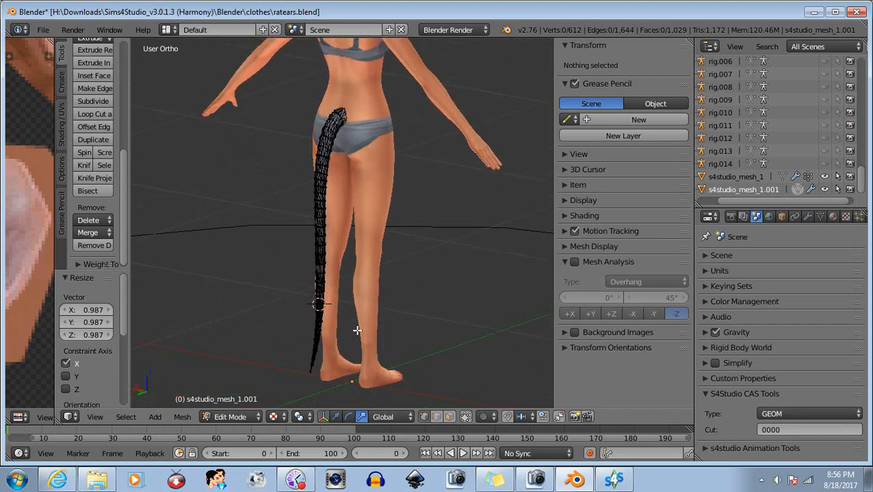
click(220, 417)
click(226, 401)
scroll(486, 199, down, 5)
scroll(486, 198, down, 2)
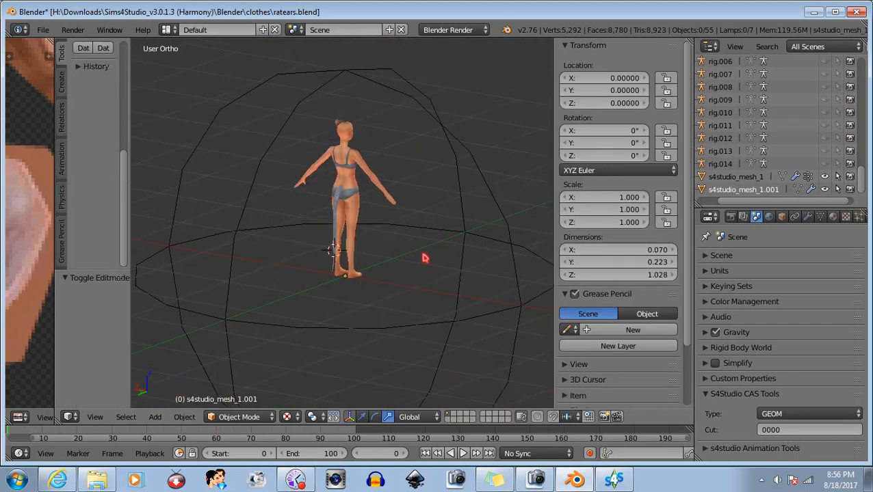
middle_drag(425, 259, 350, 266)
scroll(339, 252, up, 4)
scroll(268, 310, up, 2)
middle_drag(369, 294, 383, 272)
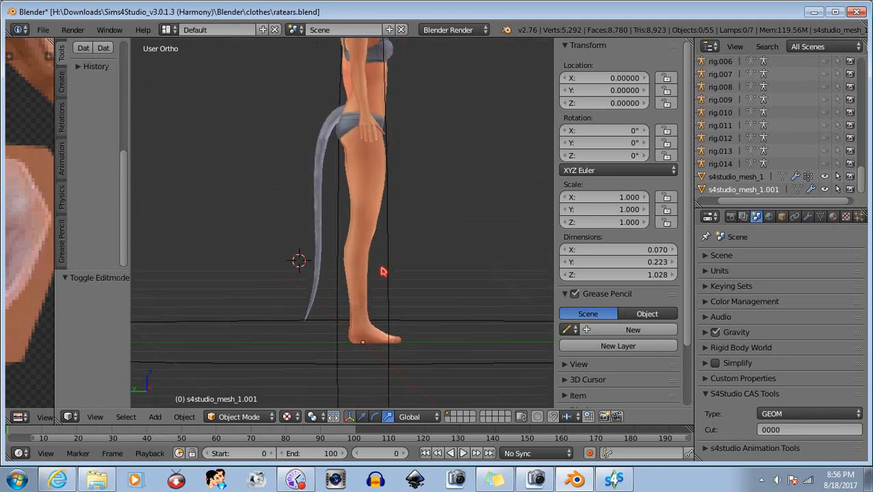
scroll(381, 268, up, 3)
middle_drag(307, 243, 387, 268)
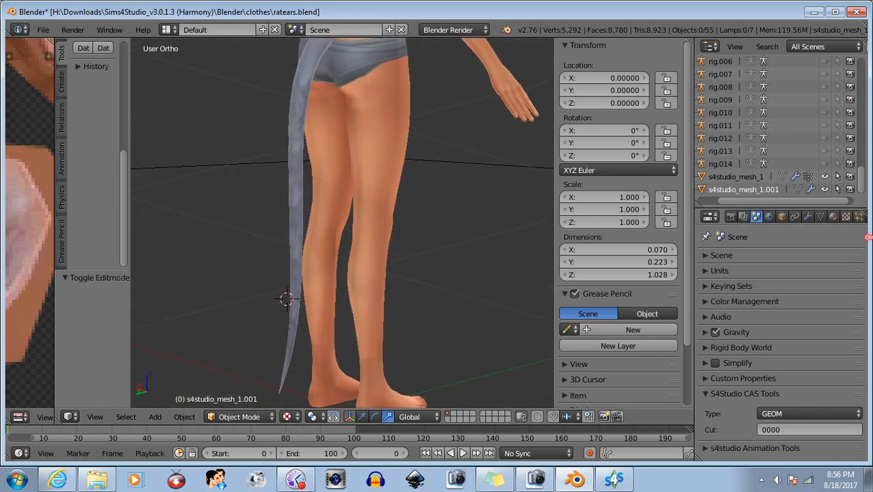
Step: Add a Smooth modifier to the tail mesh and check its shape from the opposite side
click(807, 217)
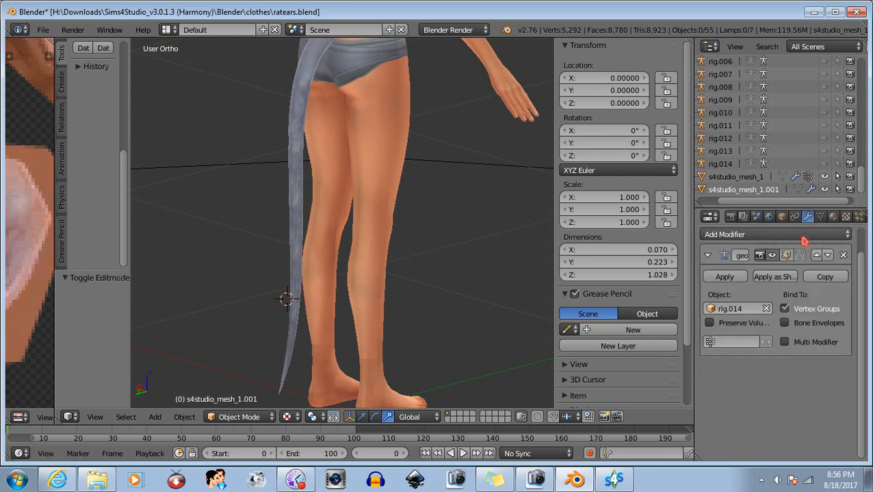
click(805, 240)
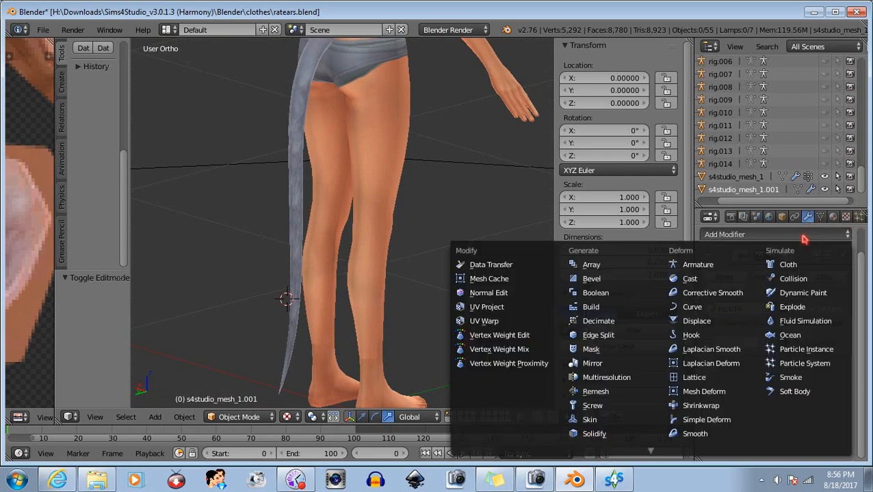
click(709, 434)
middle_drag(485, 284, 214, 255)
middle_drag(197, 195, 311, 227)
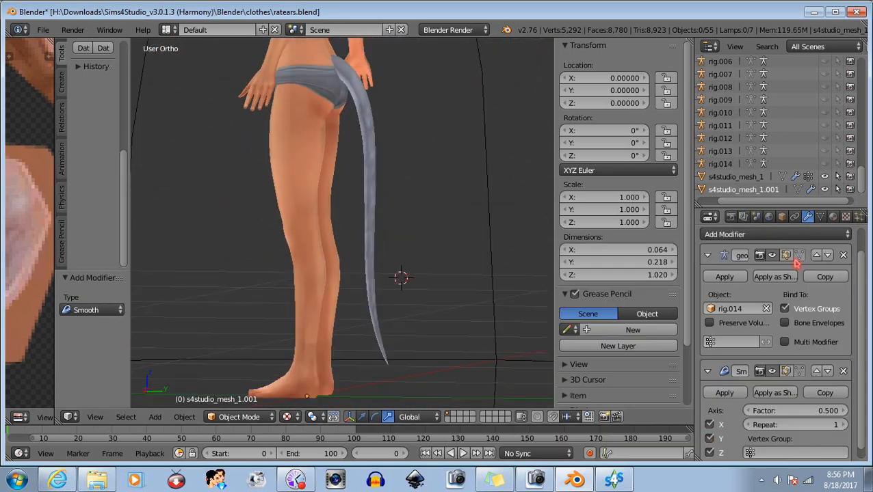
Step: Move the tail's Smooth modifier above the armature modifier and toggle its viewport display to compare the shape
click(772, 256)
click(772, 255)
click(816, 371)
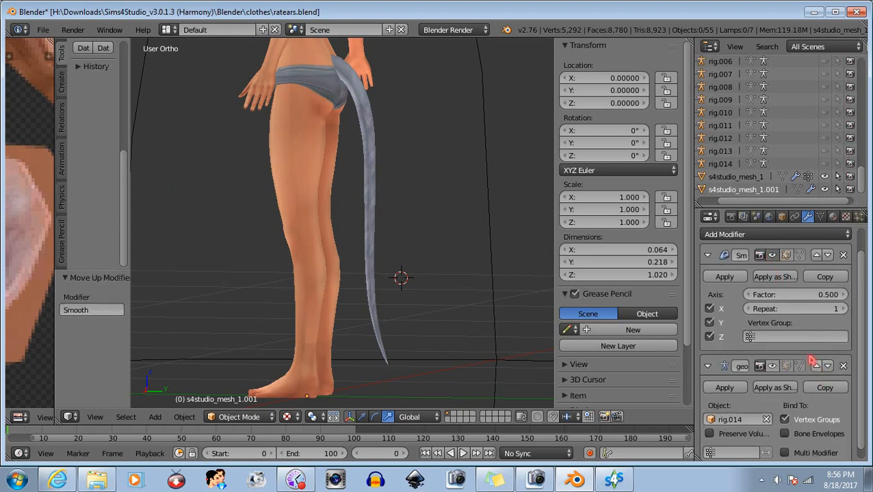
click(772, 255)
click(772, 255)
Step: Compare the tail from behind with the smoothing shown and hidden, and remove the Smooth modifier
middle_drag(298, 322, 476, 309)
scroll(424, 255, up, 4)
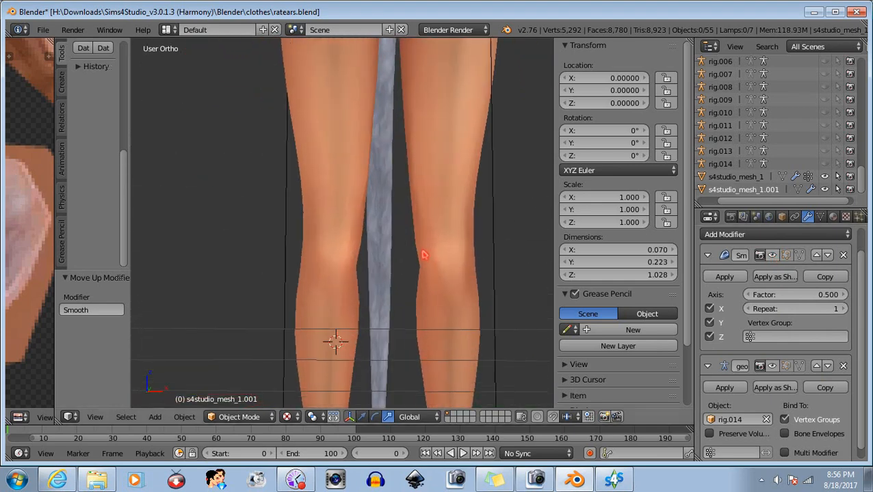
middle_drag(424, 255, 547, 181)
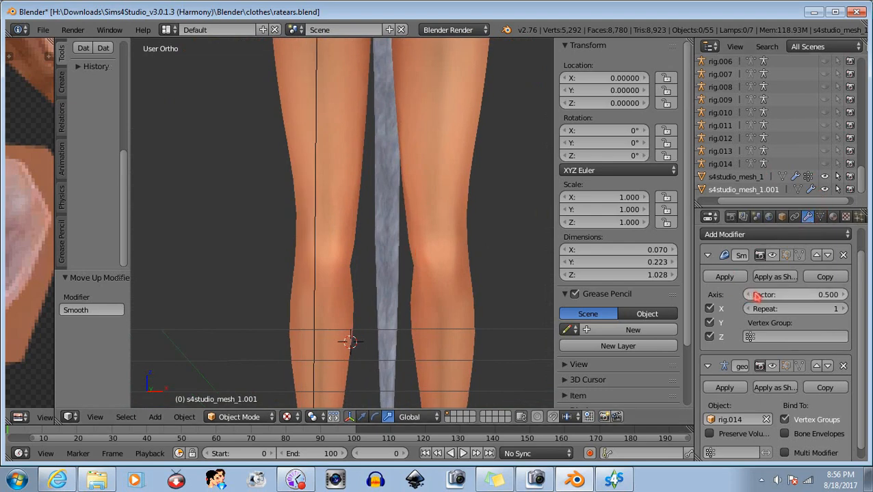
click(772, 255)
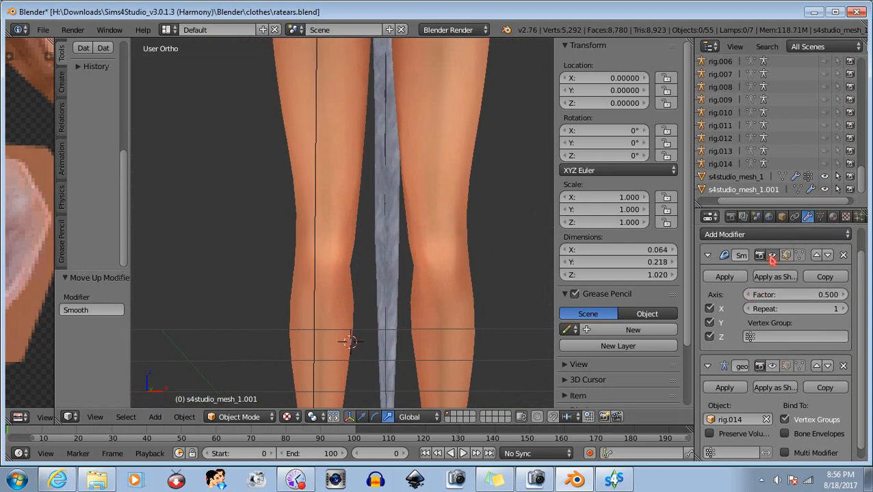
click(843, 255)
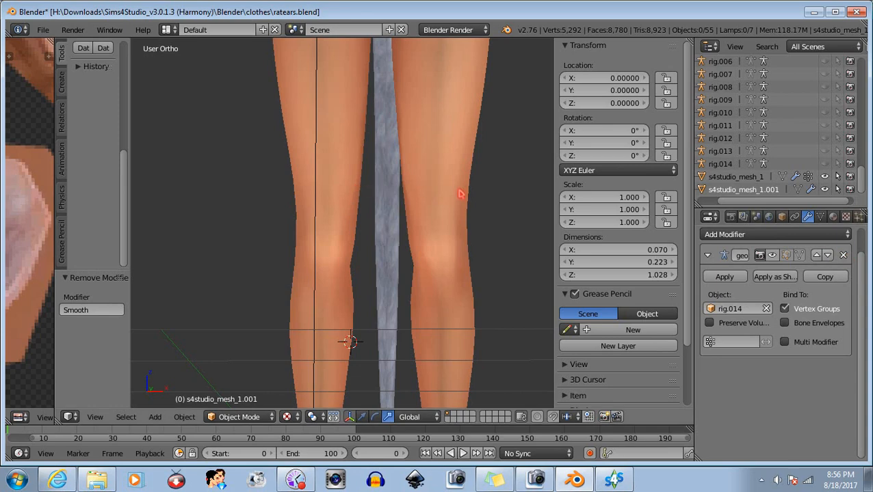
Step: Examine the unsmoothed tail against the body from the side, from below and from the front
middle_drag(458, 198, 387, 216)
scroll(329, 216, down, 5)
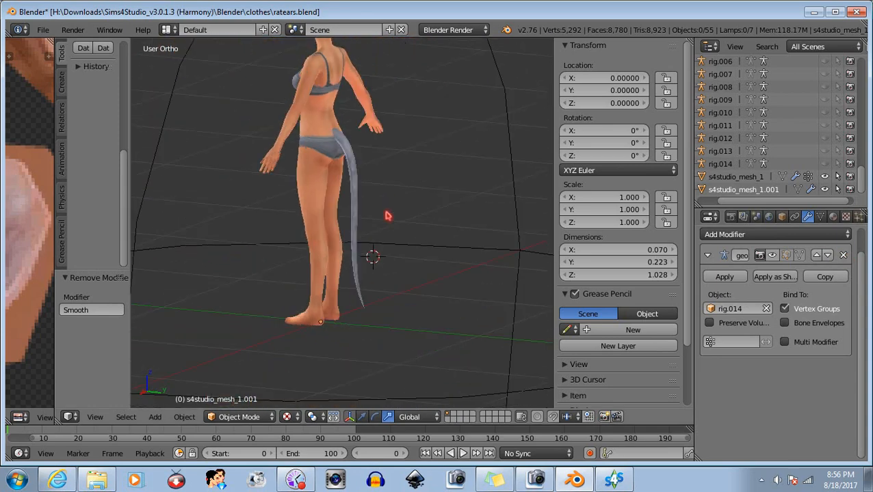
scroll(355, 230, up, 3)
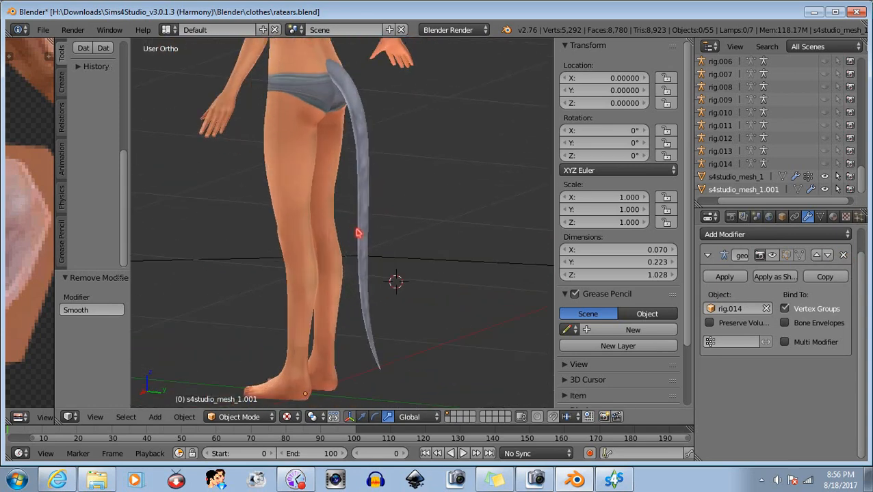
middle_drag(253, 196, 435, 81)
scroll(450, 291, up, 3)
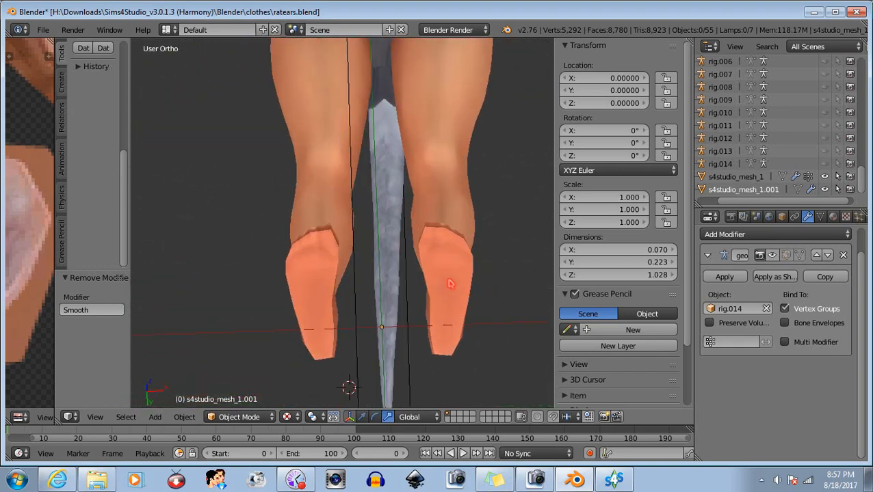
middle_drag(450, 284, 386, 208)
scroll(390, 248, down, 5)
middle_drag(390, 239, 392, 192)
shift+middle_drag(352, 121, 329, 199)
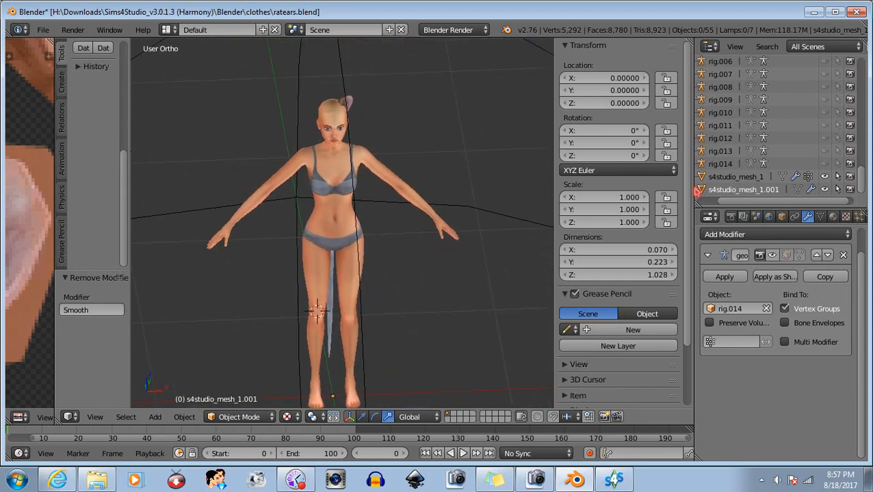
Step: Select the ear mesh s4studio_mesh_1 and switch it to Edit Mode
click(735, 179)
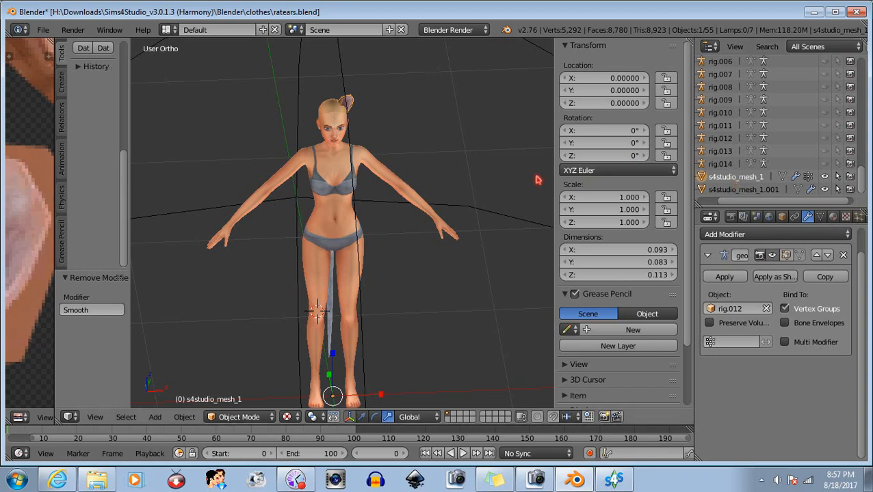
click(238, 417)
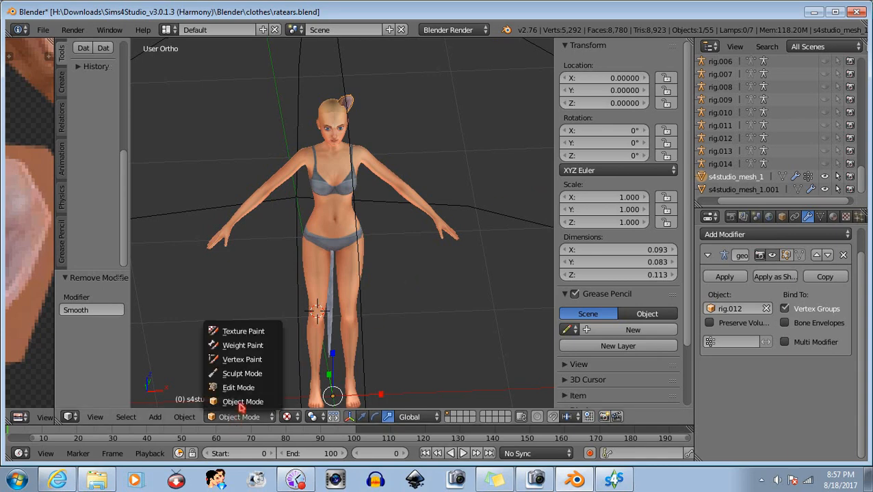
click(232, 389)
scroll(344, 195, up, 4)
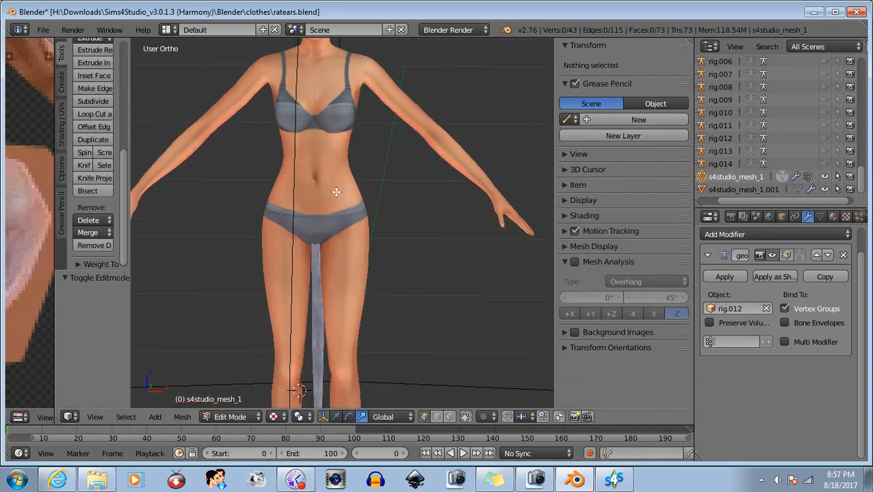
scroll(327, 300, up, 4)
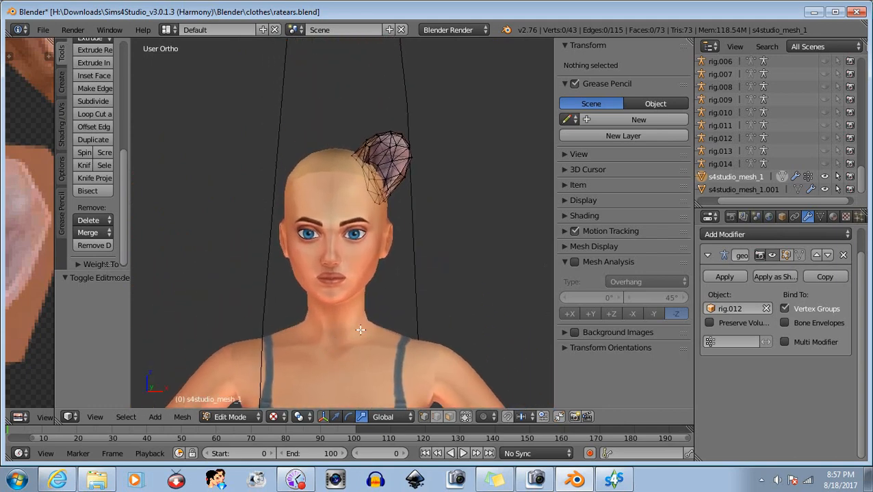
Step: Select the whole ear mesh and scale it uniformly to about 1.187
middle_drag(471, 273, 458, 294)
scroll(402, 317, down, 3)
scroll(364, 340, up, 5)
middle_drag(363, 342, 299, 345)
middle_drag(196, 335, 257, 321)
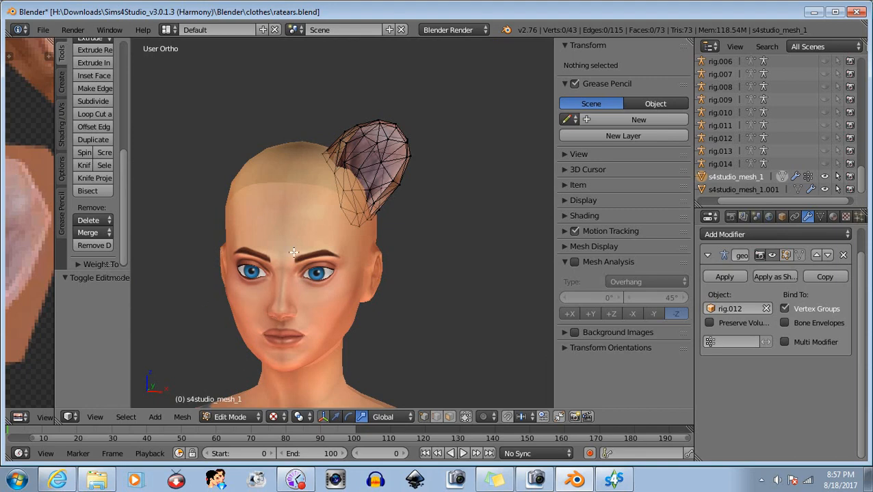
scroll(280, 267, up, 1)
middle_drag(264, 272, 357, 273)
key(a)
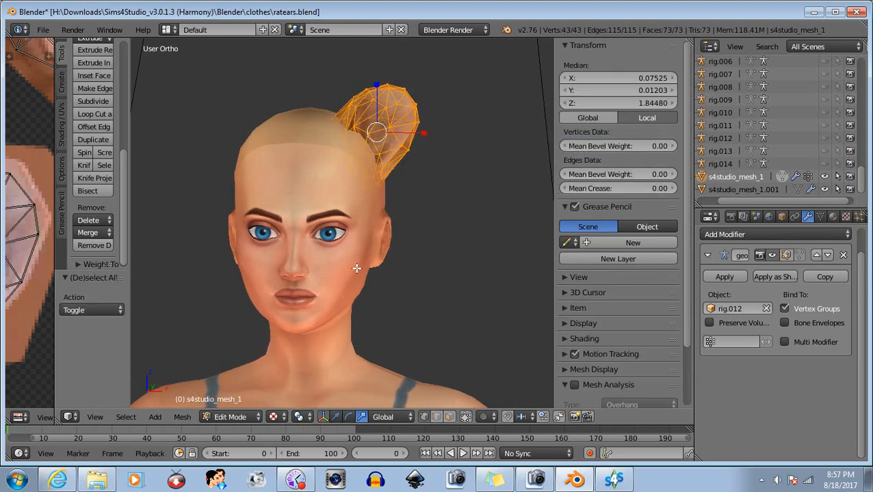
key(s)
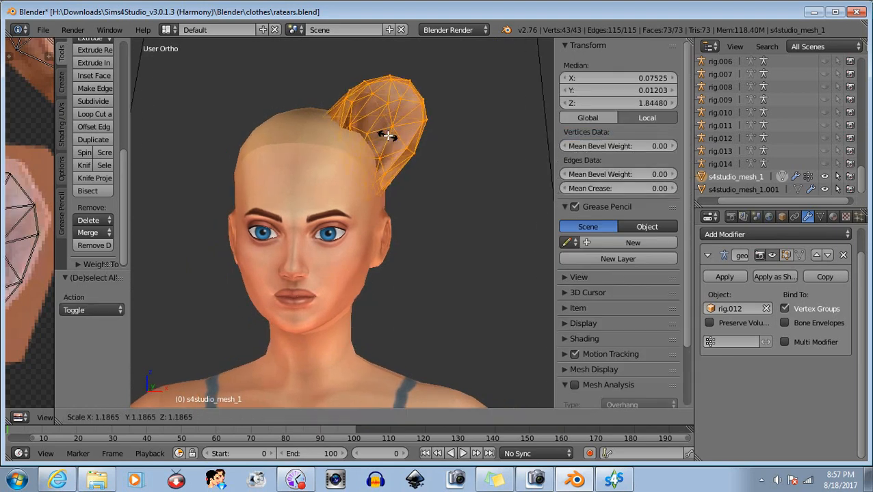
click(387, 136)
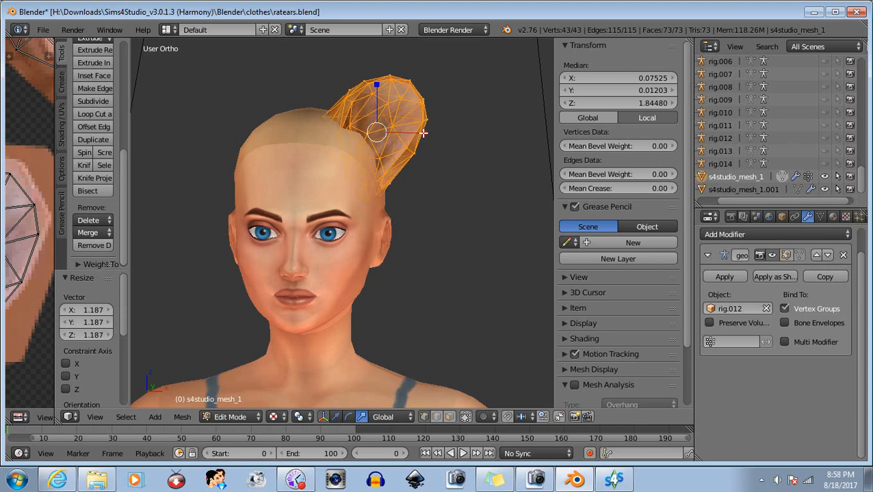
Step: Narrow the ear to 0.889 along X and move it outward by 0.002 along X
drag(423, 133, 418, 130)
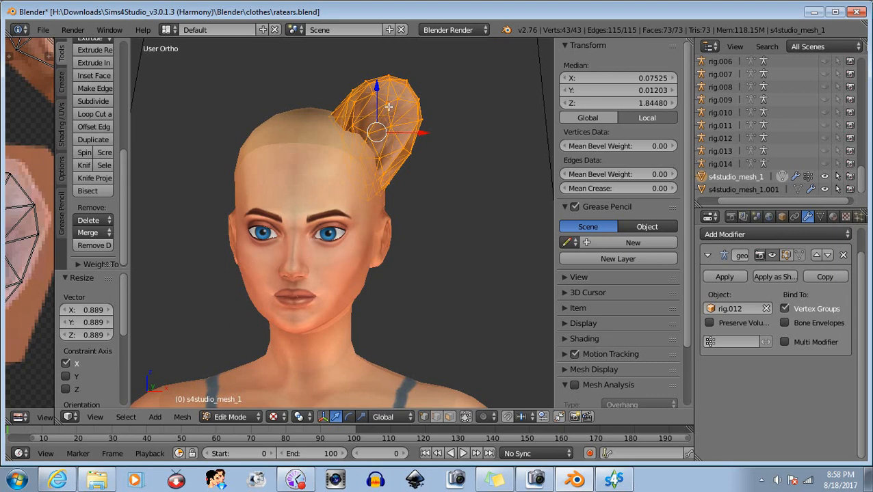
key(g)
key(x)
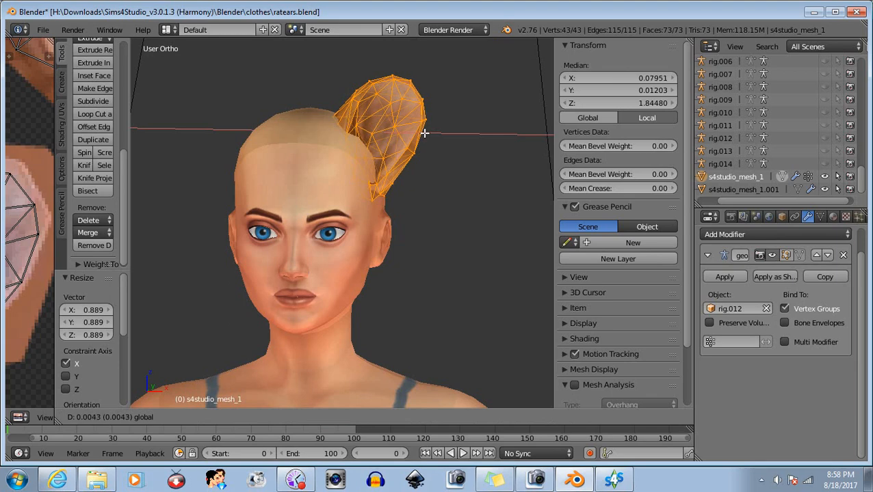
click(423, 134)
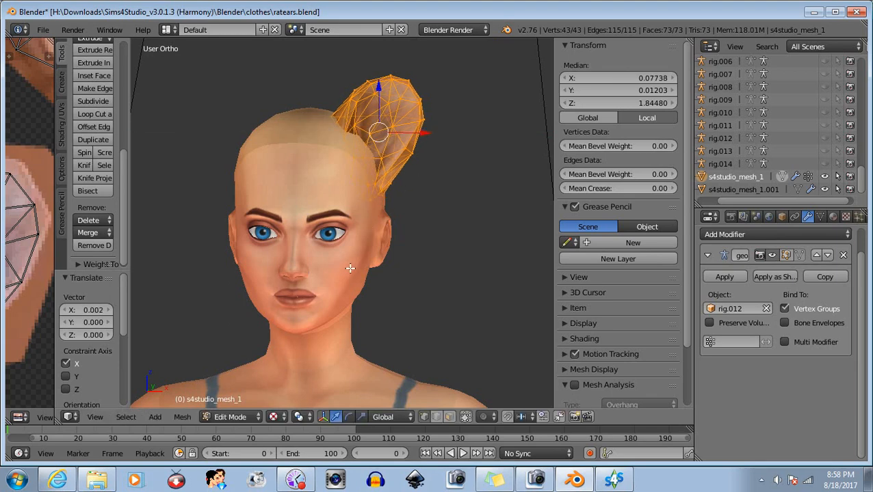
Step: Raise the ear clear of the head by 0.090 along Z, plus another 0.007
shift+middle_drag(265, 225, 297, 240)
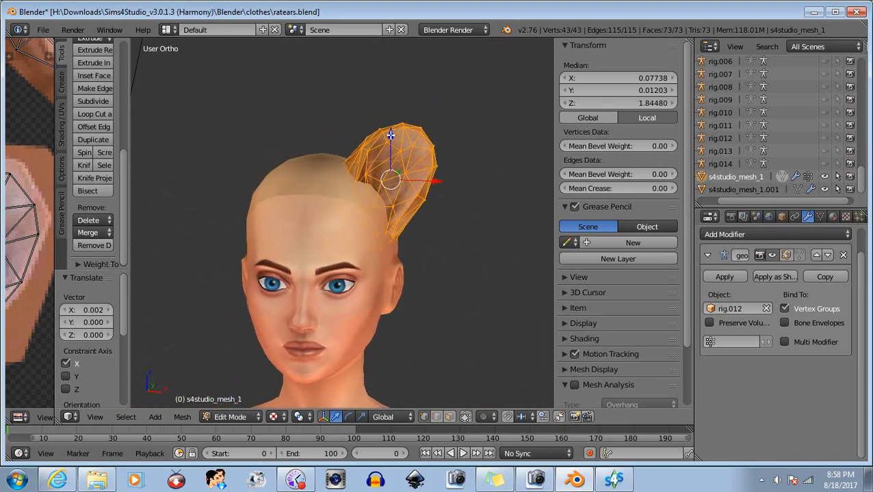
drag(390, 135, 391, 70)
shift+middle_drag(336, 190, 319, 256)
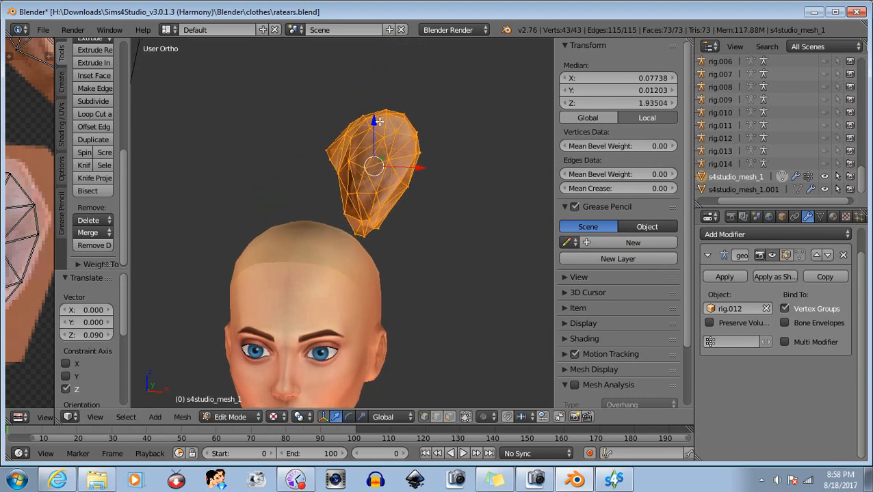
drag(375, 120, 369, 113)
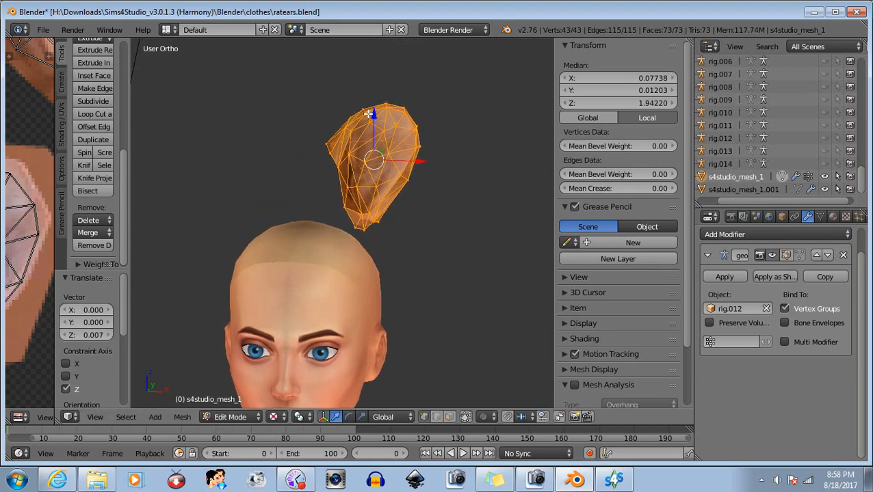
Step: Clear the selection and box-select the vertices along the ear's lower inner front edge
key(a)
scroll(331, 228, up, 6)
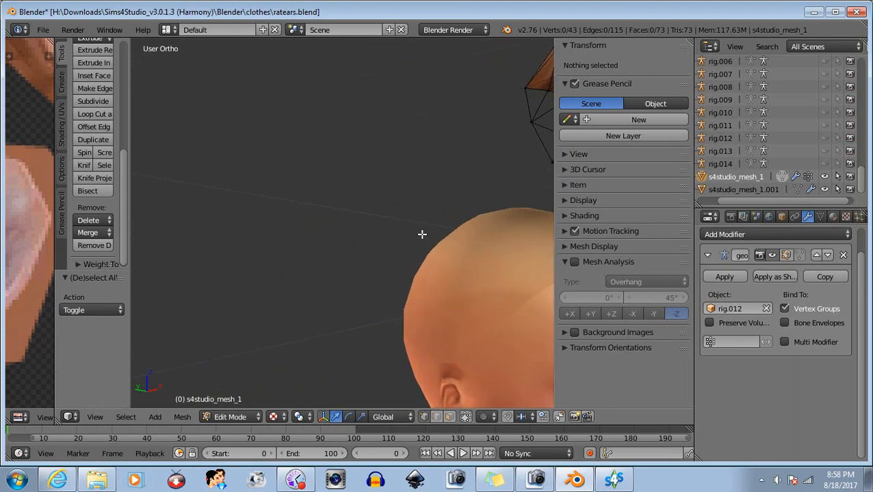
middle_drag(422, 234, 297, 242)
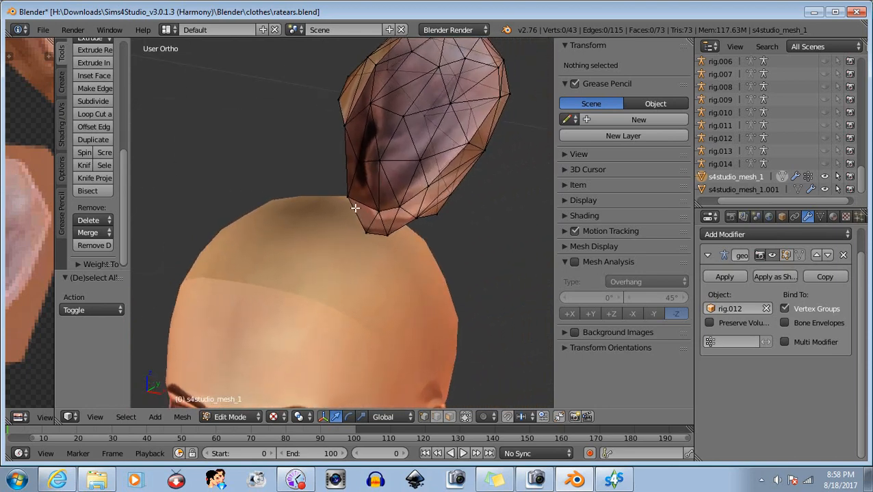
key(b)
drag(346, 185, 385, 244)
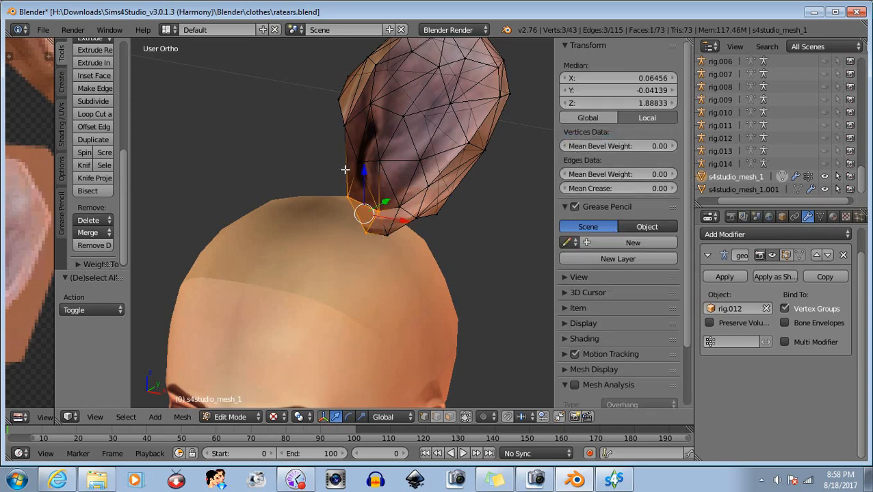
key(b)
drag(340, 150, 398, 180)
Step: Extend the selection up through the middle of the inner ear with further box selections, covering twelve vertices
middle_drag(464, 171, 415, 197)
key(b)
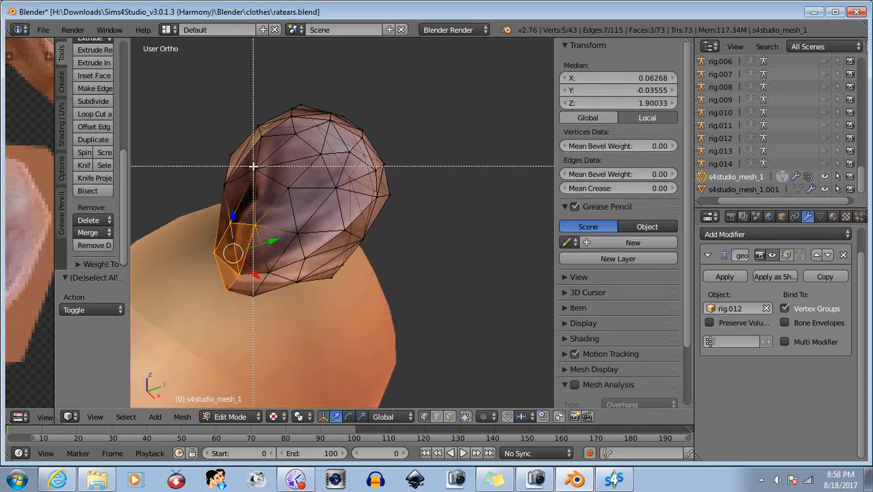
drag(252, 164, 294, 195)
middle_drag(313, 164, 302, 172)
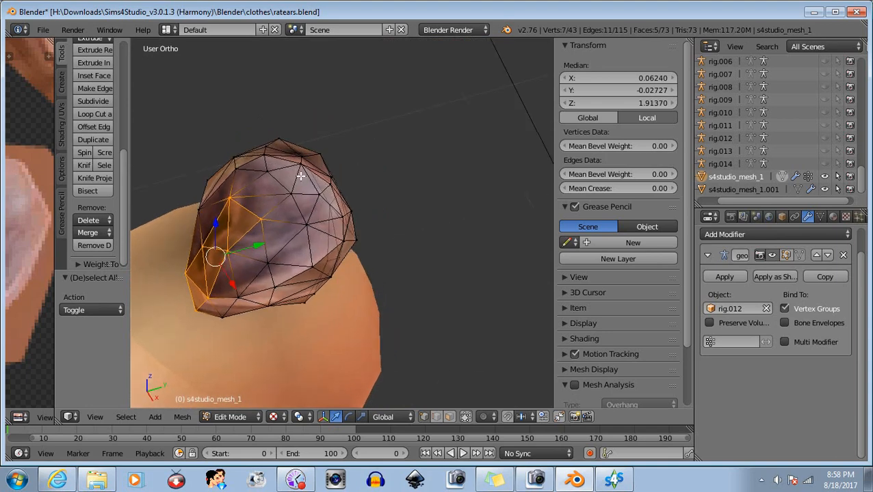
key(b)
drag(262, 167, 292, 209)
middle_drag(323, 217, 312, 238)
key(b)
drag(249, 154, 277, 211)
key(b)
key(b)
key(b)
drag(217, 224, 238, 240)
Step: Move the selected inner-ear vertices 0.007 along Y and rotate them 5.481° about X
middle_drag(242, 285, 293, 259)
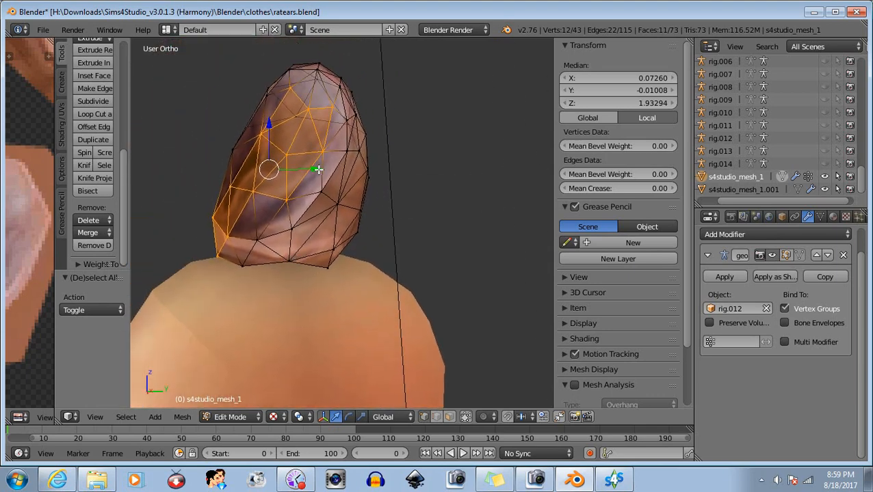
drag(318, 170, 329, 172)
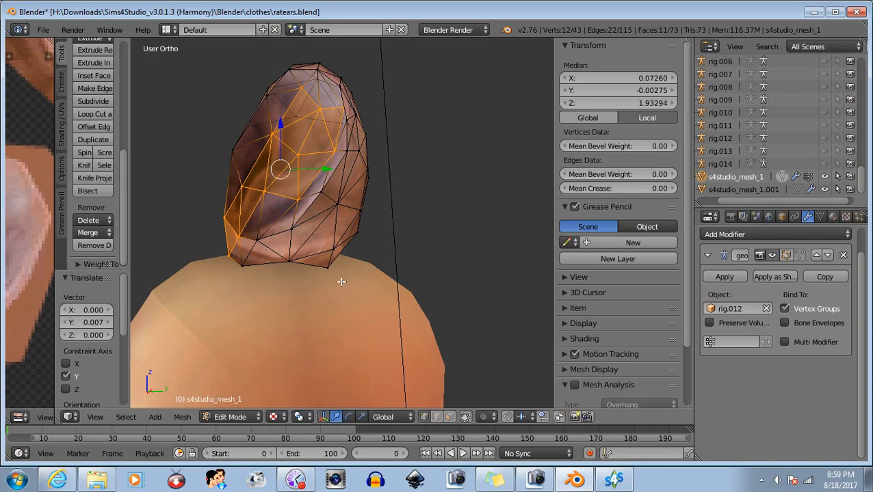
click(348, 416)
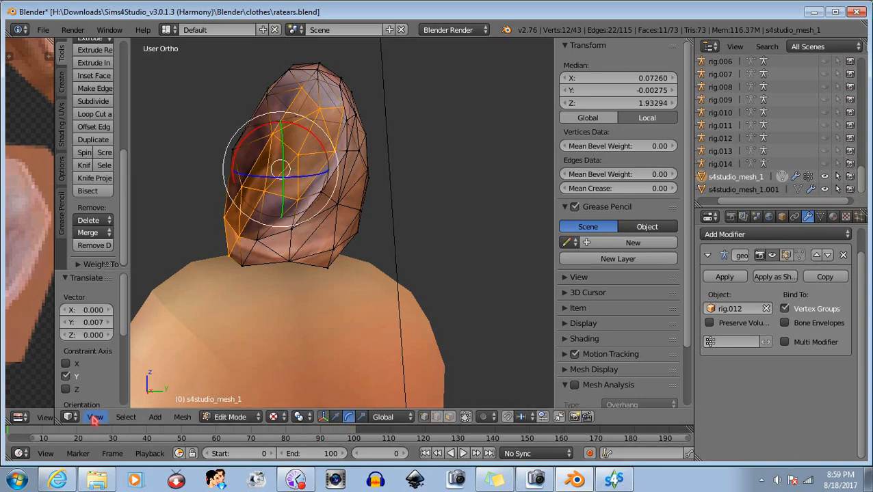
drag(298, 125, 293, 126)
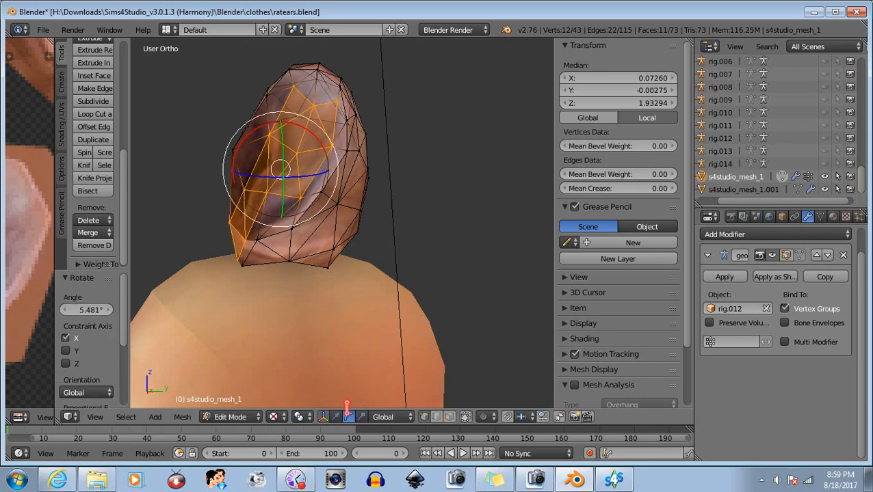
Step: Shift the inner-ear vertices another 0.002 along Y and check the ear's depth from the side
click(336, 417)
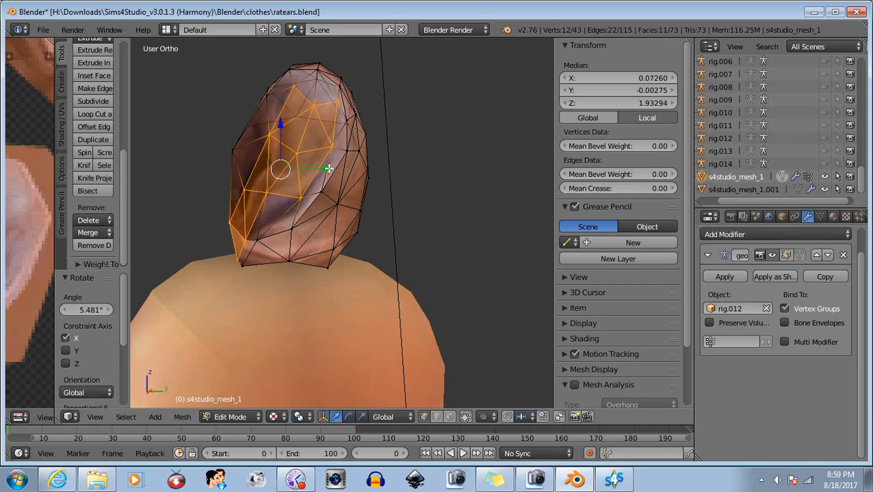
drag(328, 168, 334, 169)
middle_drag(267, 282, 290, 275)
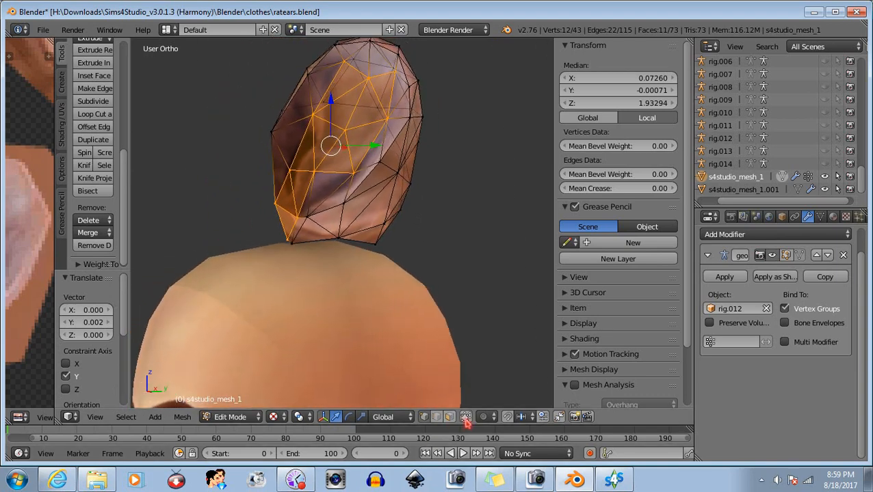
middle_drag(425, 322, 358, 306)
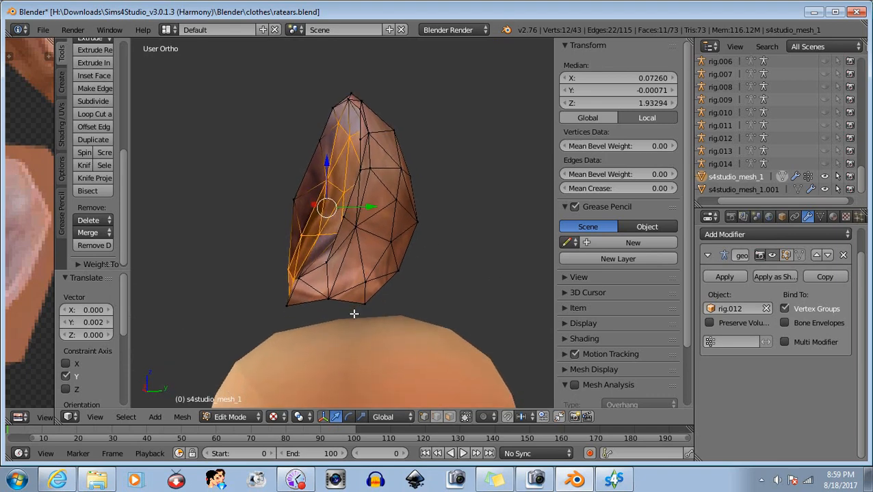
Step: Rotate the selected inner-ear vertices slightly about X and move them 0.003 along Y
click(350, 419)
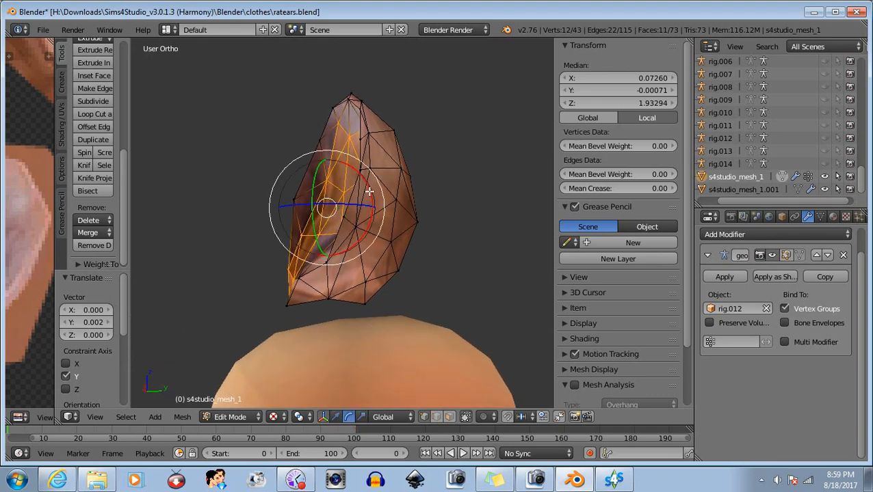
drag(370, 192, 372, 208)
click(335, 418)
middle_drag(411, 124, 381, 254)
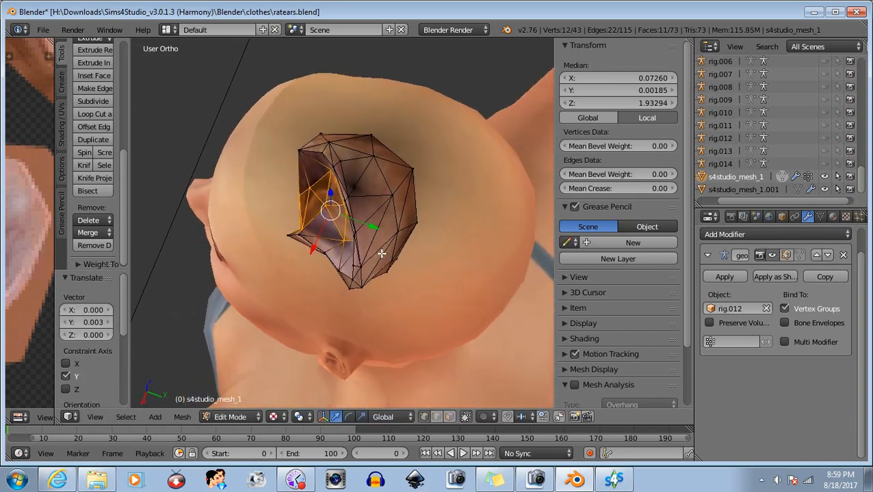
Step: Rotate the inner-ear vertices -8.239° and another -2.524° about Z, checking the ear from the front
click(348, 416)
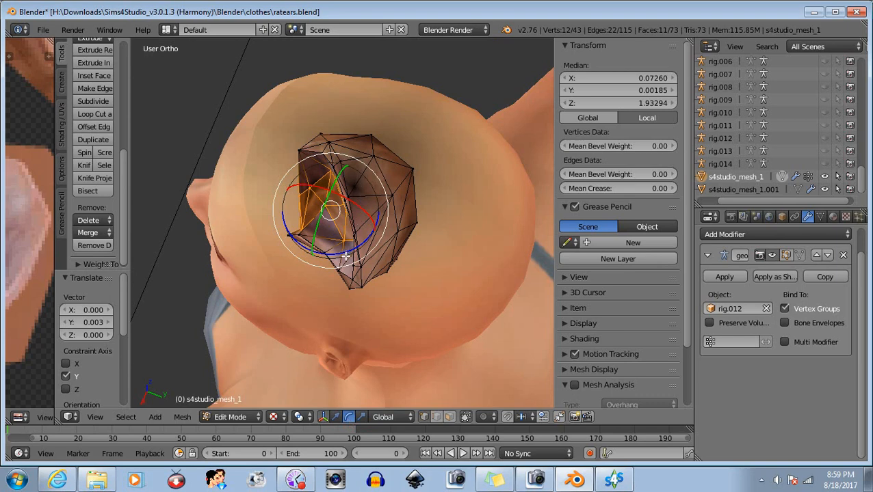
drag(346, 252, 338, 252)
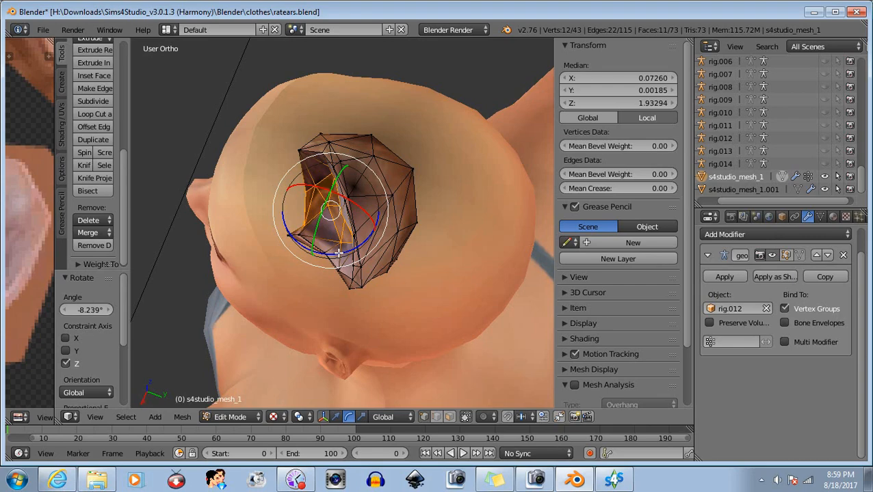
drag(337, 252, 334, 256)
middle_drag(320, 299, 418, 213)
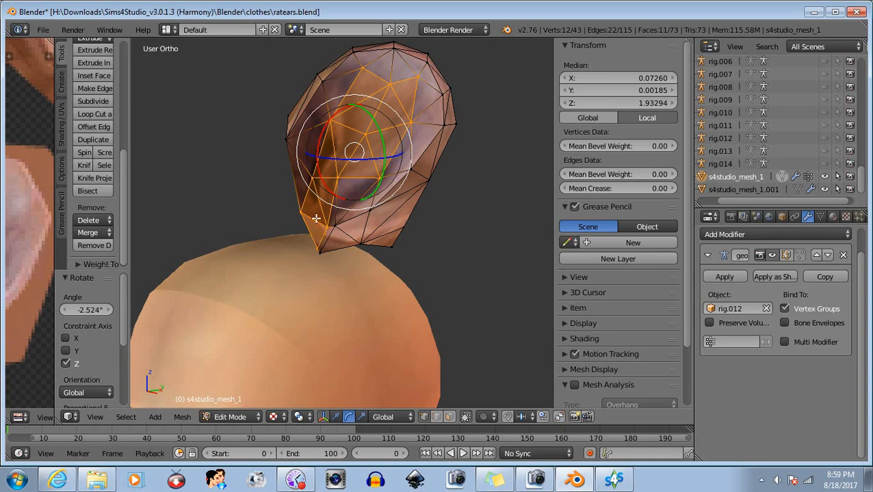
middle_drag(338, 251, 375, 259)
Step: Clear the selection and select the two vertices at the ear's lower front edge
key(a)
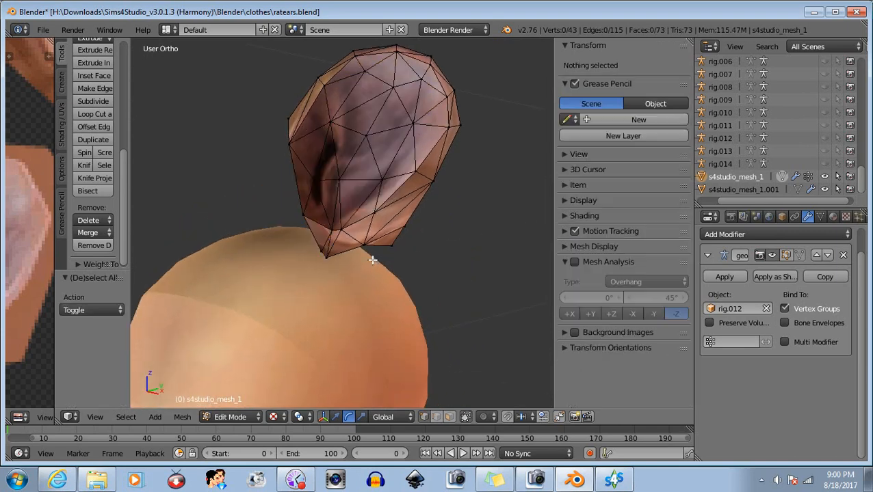
right_click(339, 233)
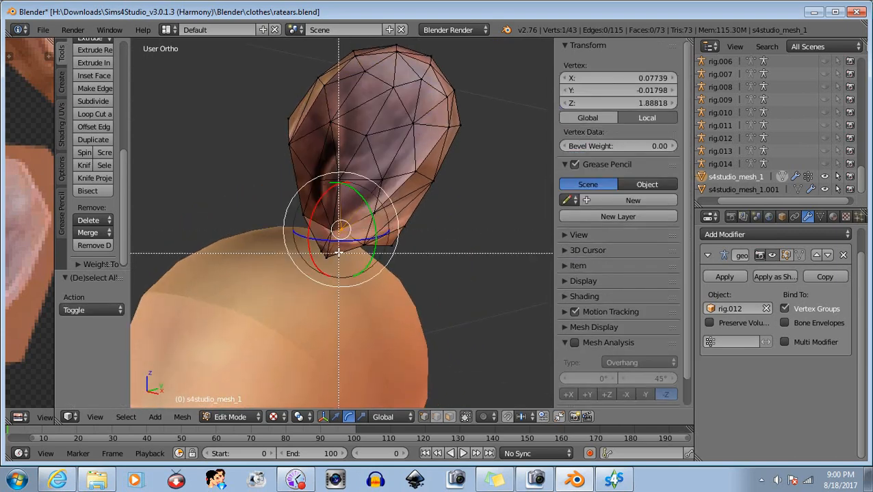
shift+right_click(326, 263)
middle_drag(327, 263, 283, 346)
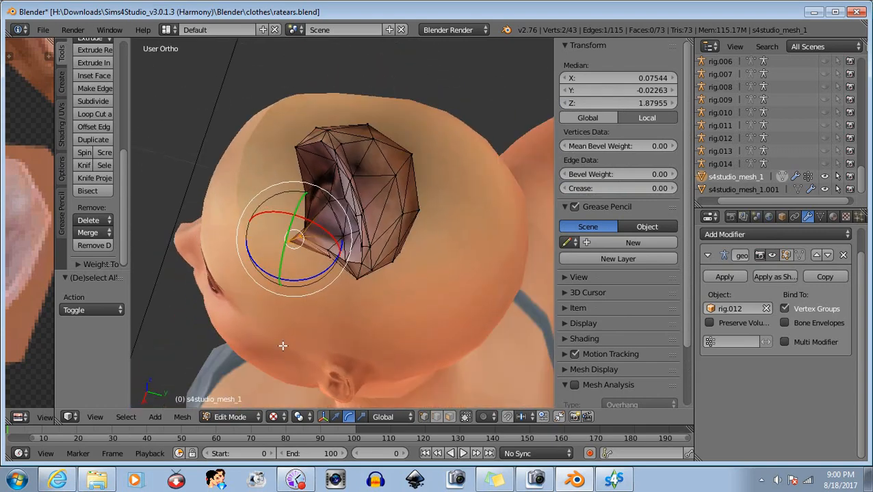
Step: Move the two lower front vertices 0.012 along Y, nudge them slightly, and rotate them 59.758° about Z
click(335, 419)
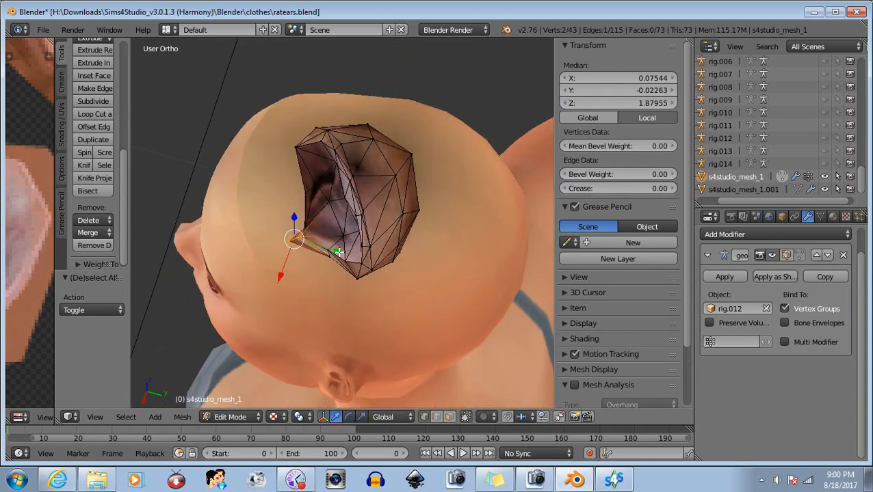
drag(337, 252, 355, 257)
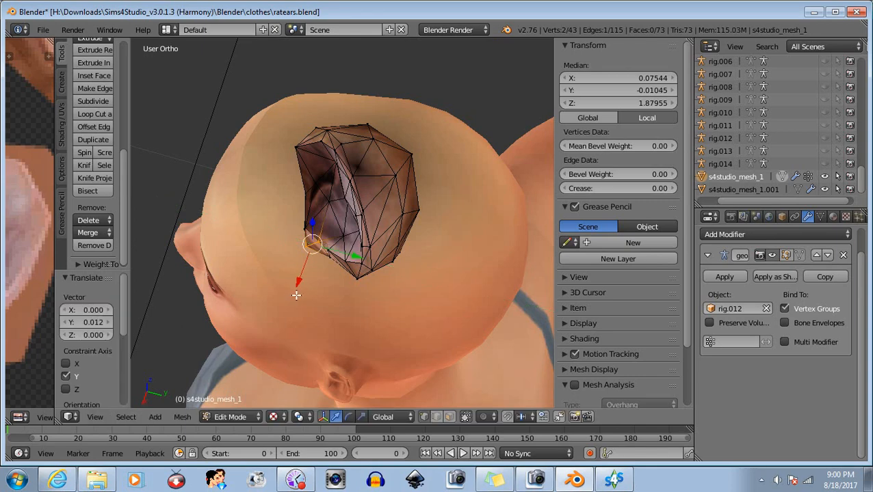
drag(297, 284, 298, 284)
mouse_move(356, 257)
mouse_down()
mouse_move(339, 259)
mouse_move(328, 285)
mouse_move(342, 286)
mouse_move(394, 252)
mouse_move(341, 288)
mouse_move(247, 315)
mouse_move(366, 257)
mouse_up()
click(348, 416)
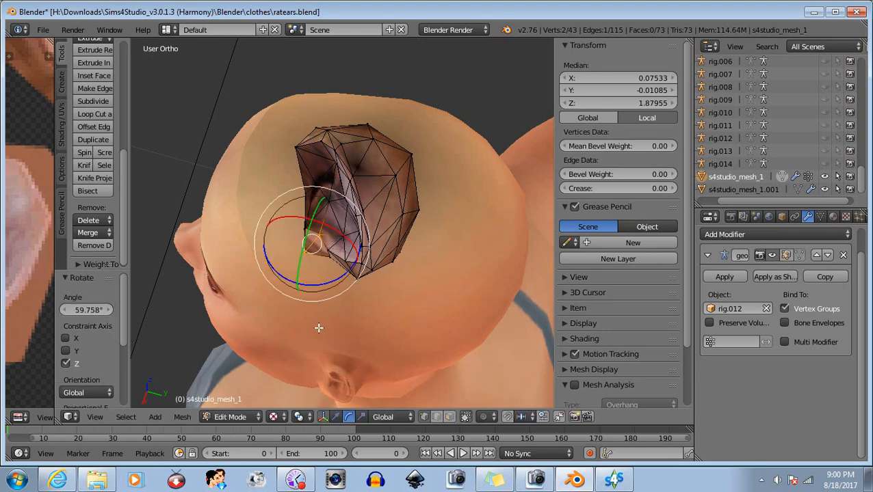
middle_drag(273, 320, 348, 239)
Step: Select only the vertex at the bottom of the ear's front edge and move it -0.013 along X
key(a)
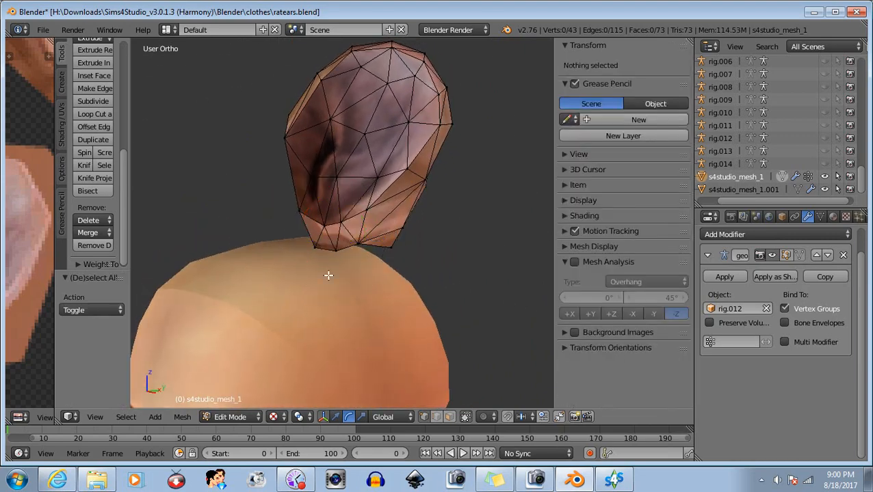
right_click(334, 250)
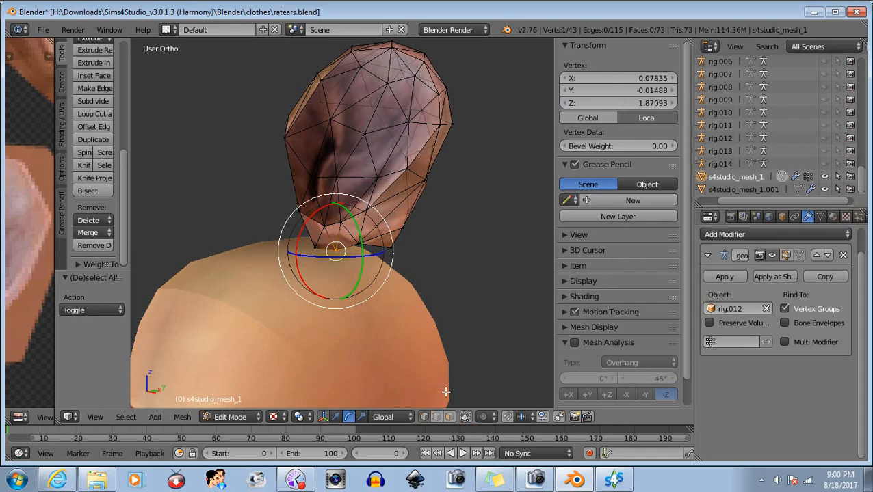
middle_drag(405, 317, 332, 256)
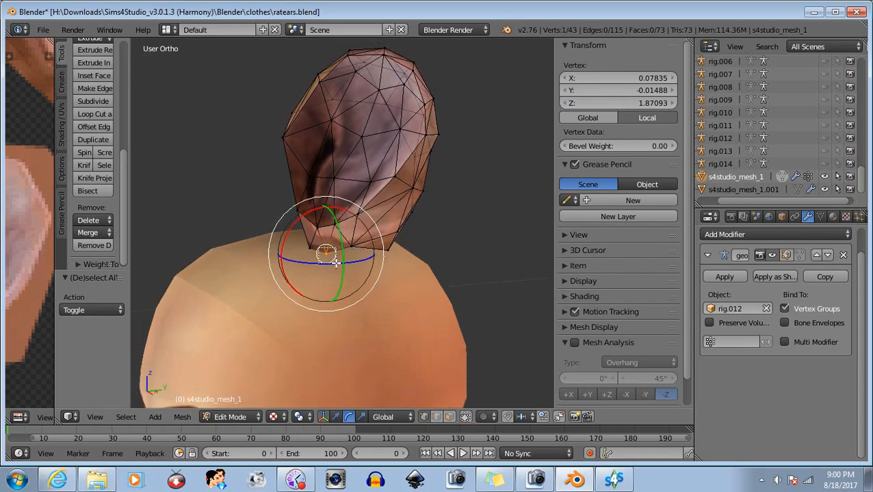
middle_drag(373, 343, 387, 406)
click(335, 418)
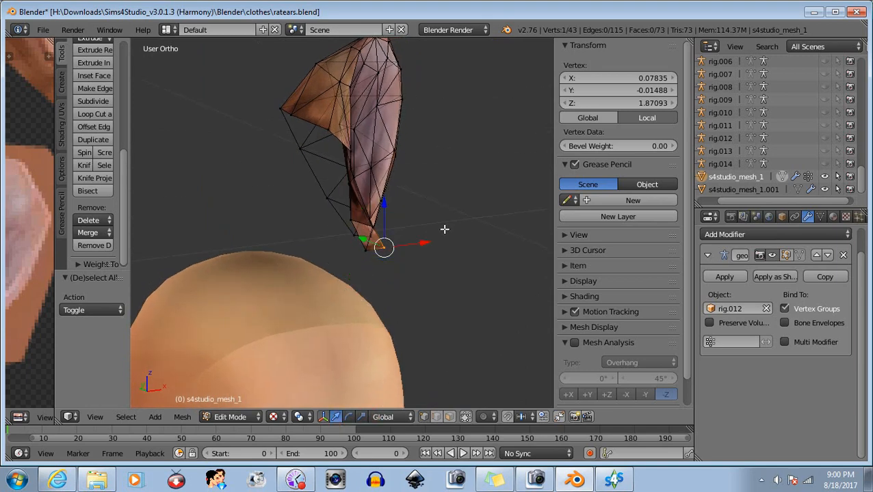
key(g)
key(x)
click(404, 241)
Step: Extend the selection to four lower front vertices and move them about -0.002 along X and 0.002 along Y
middle_drag(403, 242, 285, 259)
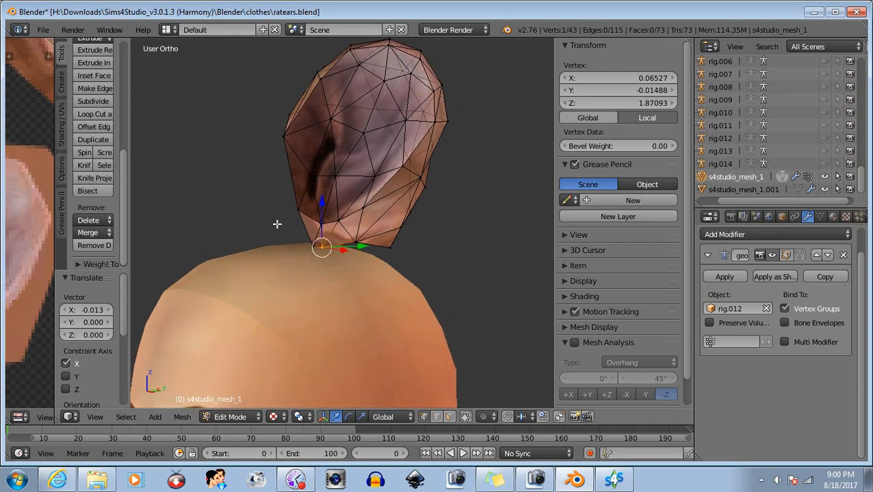
key(b)
mouse_move(281, 202)
middle_down()
mouse_move(326, 246)
mouse_move(359, 256)
middle_up()
mouse_move(426, 280)
middle_down()
mouse_move(366, 314)
mouse_move(333, 321)
mouse_move(352, 336)
mouse_move(339, 341)
mouse_move(439, 303)
mouse_move(424, 307)
middle_up()
key(b)
drag(306, 218, 337, 291)
middle_drag(372, 285, 279, 356)
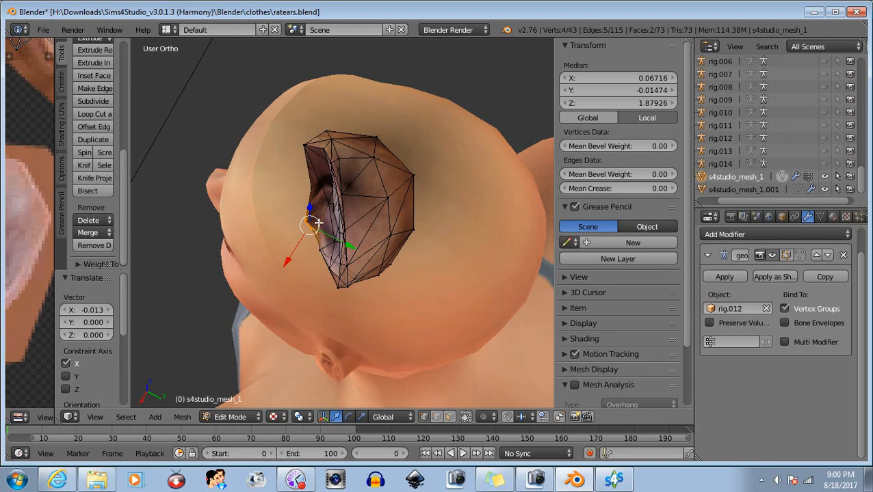
key(g)
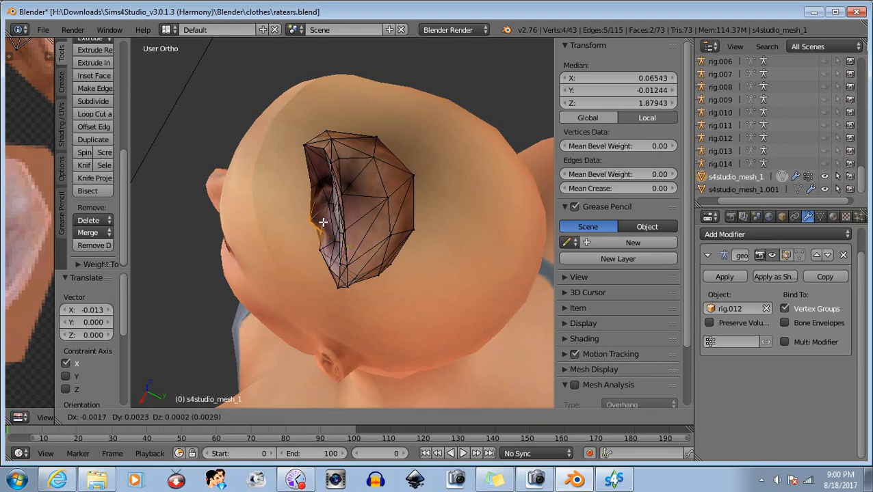
click(322, 222)
Step: Reduce the selection to three lower front vertices and move them about -0.006 in X, 0.004 in Y and 0.001 in Z
middle_drag(298, 239, 341, 227)
middle_drag(336, 277, 350, 220)
key(g)
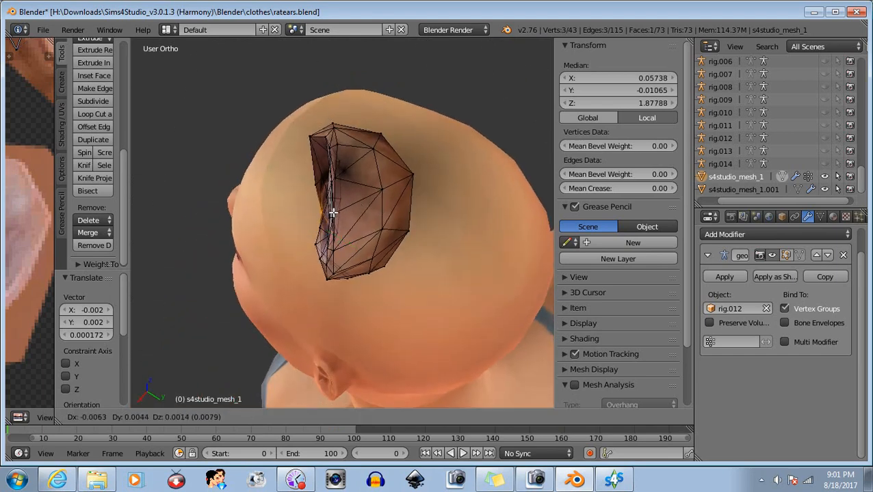
click(330, 218)
middle_drag(330, 217, 320, 232)
Step: Select the single vertex above the ear's bottom front edge and move it about 0.001 along Y
key(a)
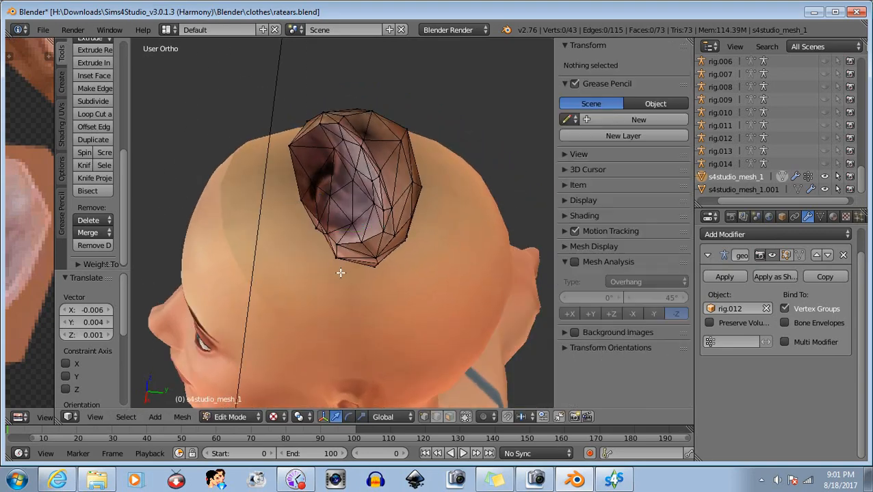
middle_drag(340, 273, 363, 246)
key(b)
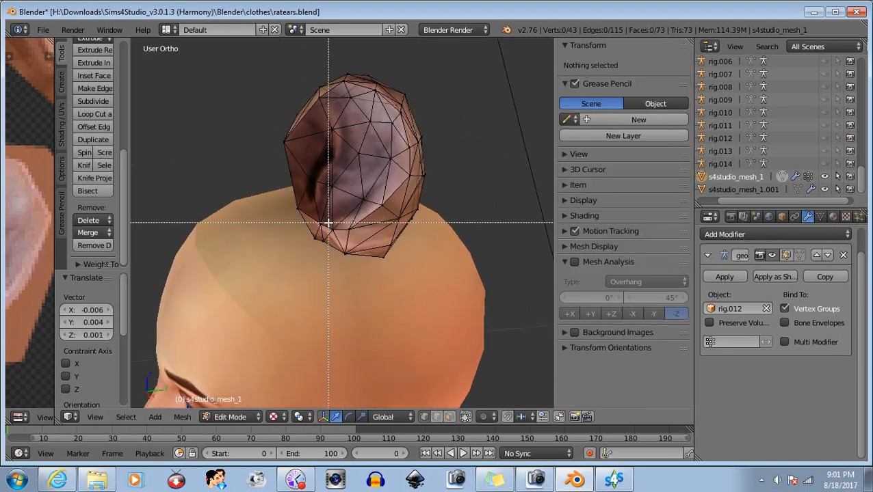
drag(328, 222, 339, 238)
middle_drag(365, 277, 297, 336)
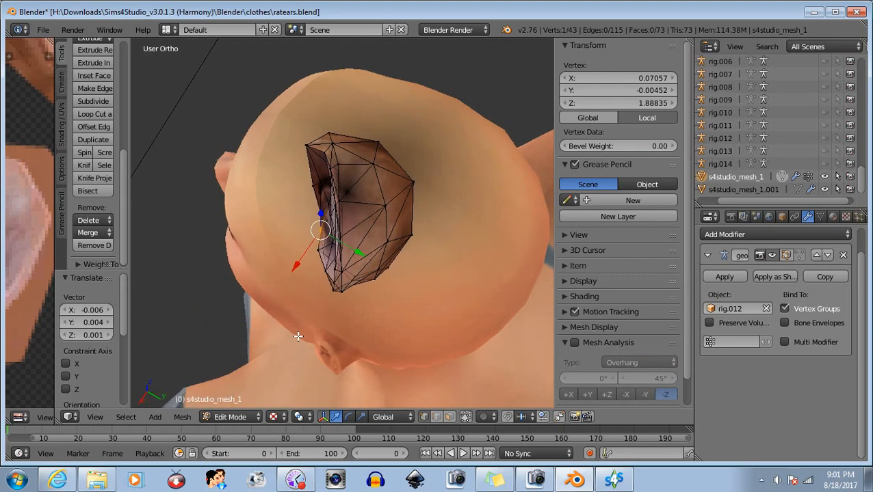
key(g)
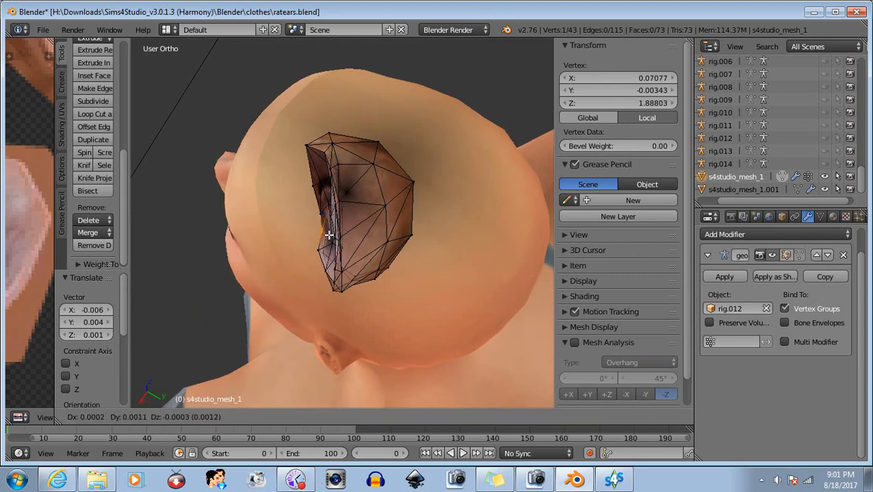
click(328, 233)
middle_drag(328, 233, 384, 236)
Step: Select the inner rim vertex at the ear's lower back and shift it 0.005 in X, 0.005 in Y, -0.004 in X and 0.003 in Y
key(a)
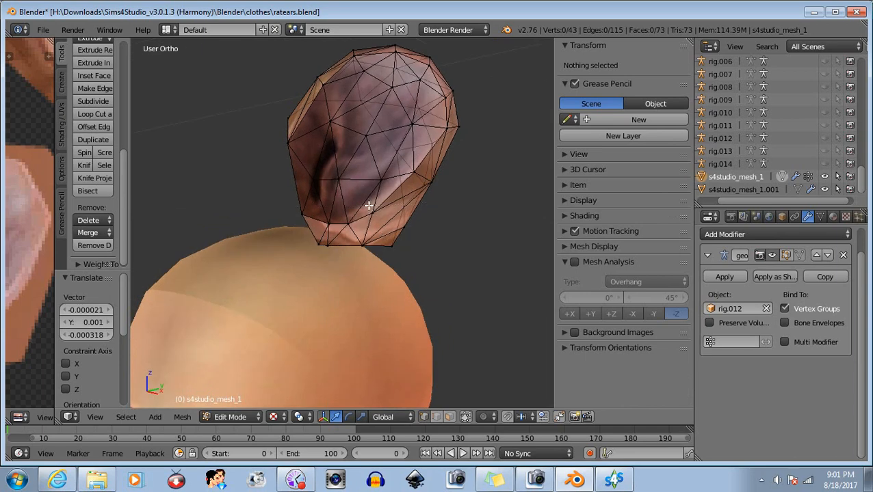
right_click(371, 213)
middle_drag(337, 248, 235, 326)
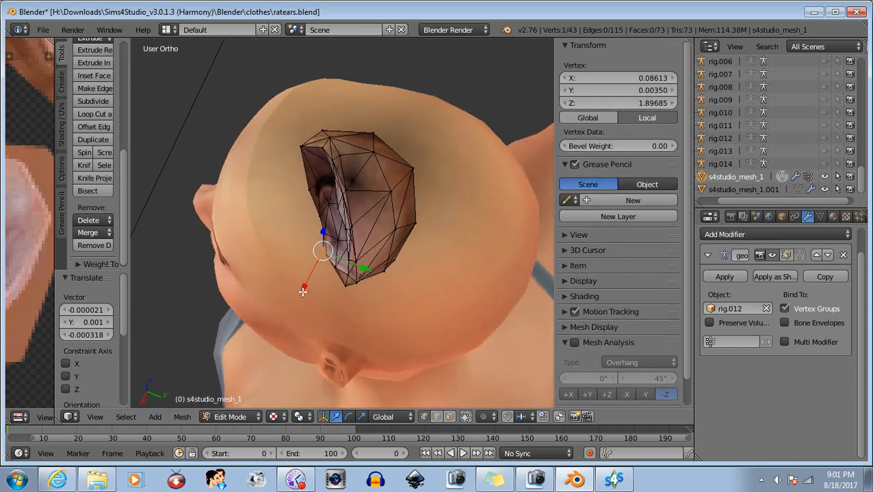
drag(303, 292, 300, 298)
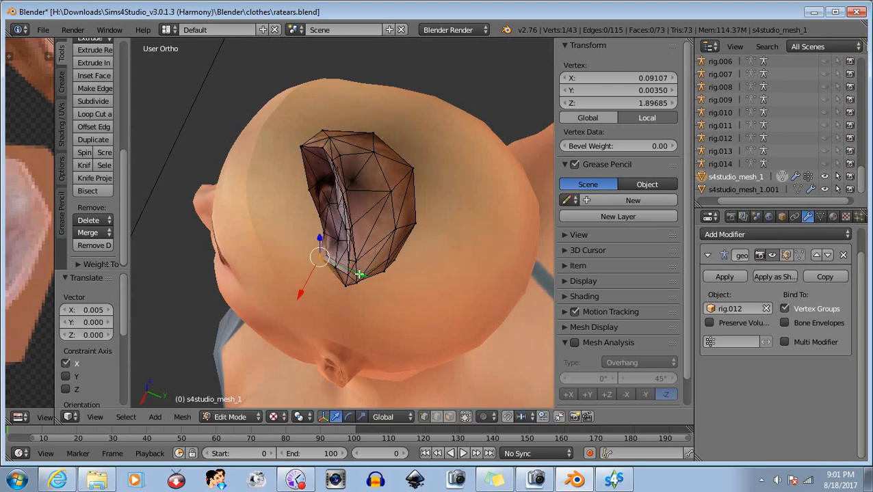
drag(360, 274, 363, 275)
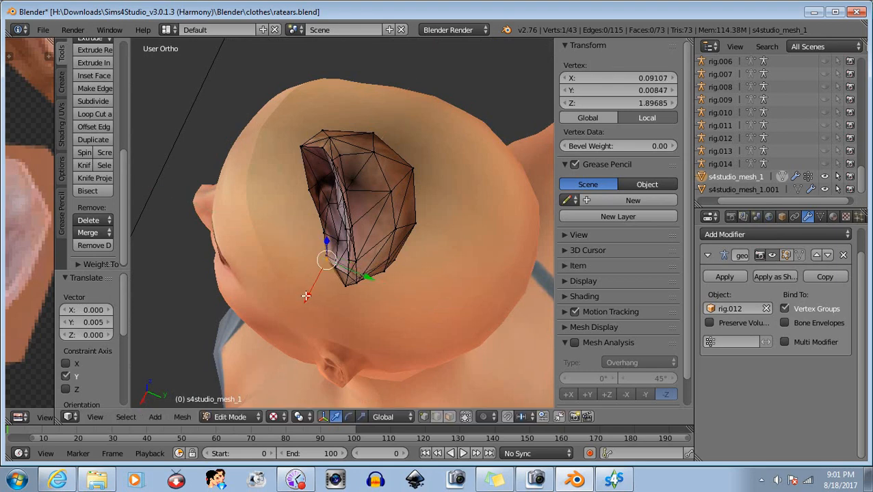
drag(305, 295, 312, 292)
middle_drag(312, 292, 390, 212)
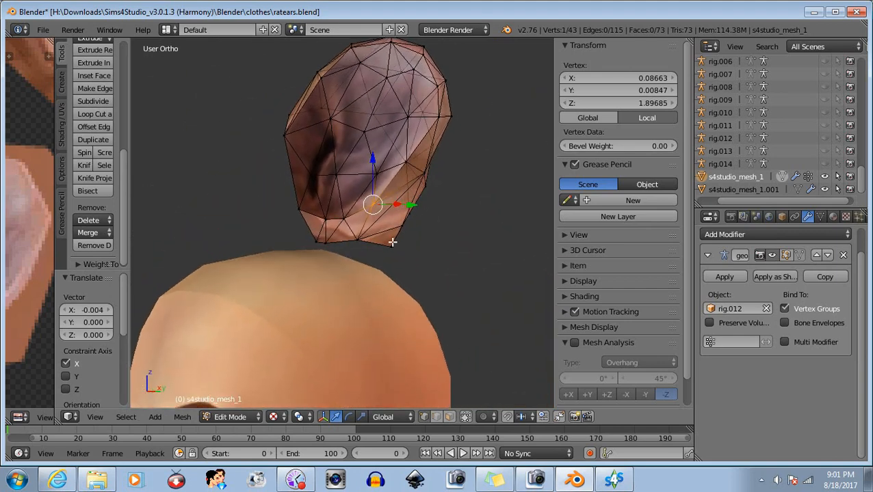
middle_drag(392, 242, 362, 242)
drag(408, 206, 409, 207)
Step: Select the next vertex up the ear's rear inner rim and move it -0.005 along X and 0.001 along Y
key(b)
middle_drag(322, 170, 399, 259)
right_click(362, 219)
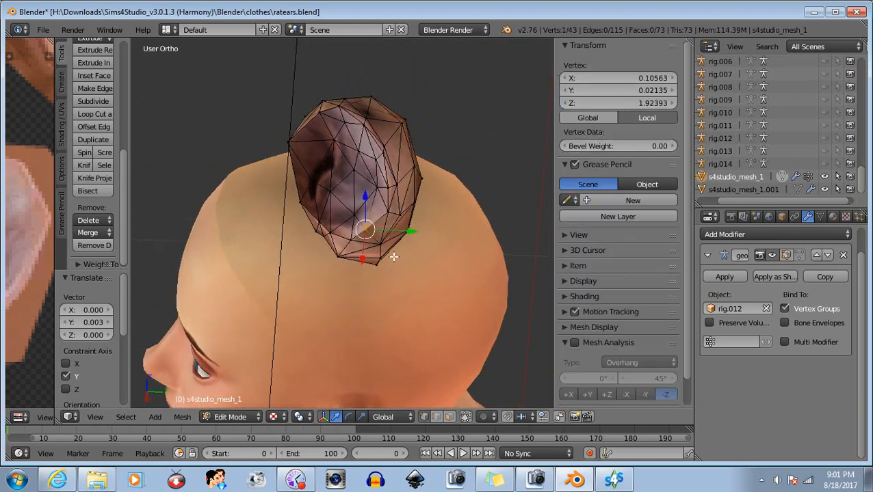
middle_drag(361, 219, 309, 299)
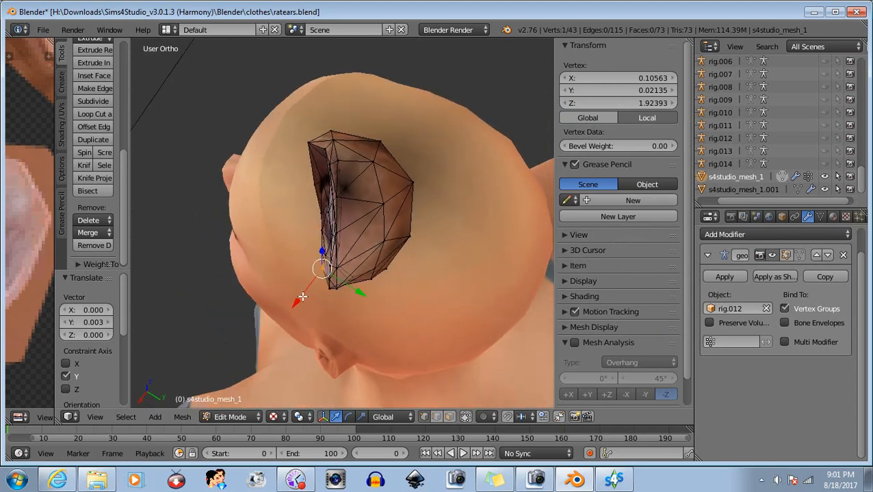
key(g)
key(x)
click(306, 297)
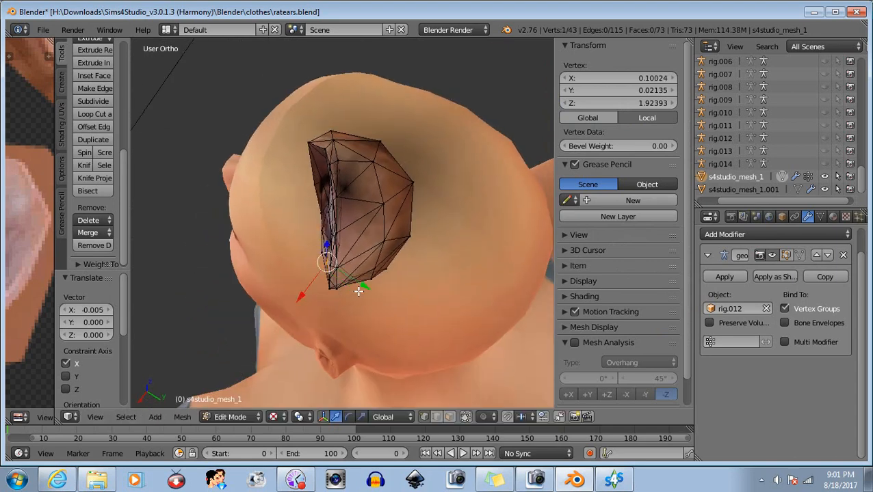
key(g)
key(y)
click(367, 283)
Step: Clear the selection and box-select three vertices running from the ear's base up its rear inner rim
middle_drag(367, 283, 380, 260)
key(a)
key(b)
drag(345, 240, 360, 264)
key(b)
drag(366, 211, 381, 244)
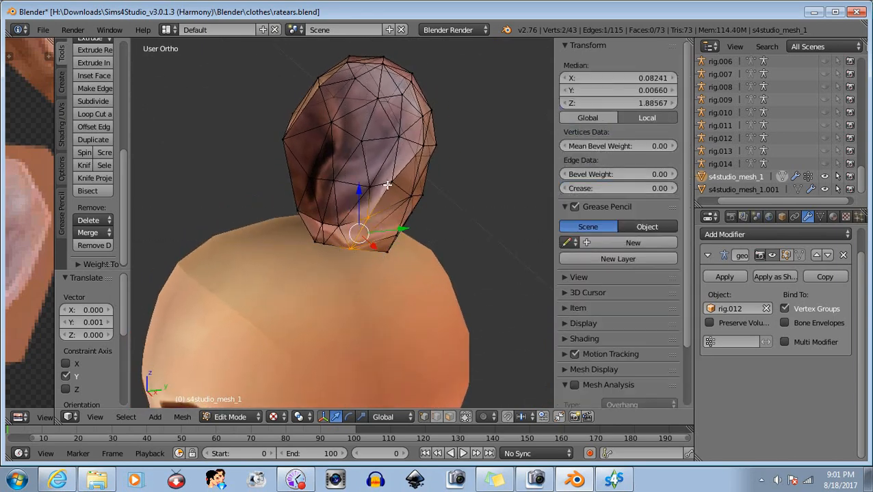
key(b)
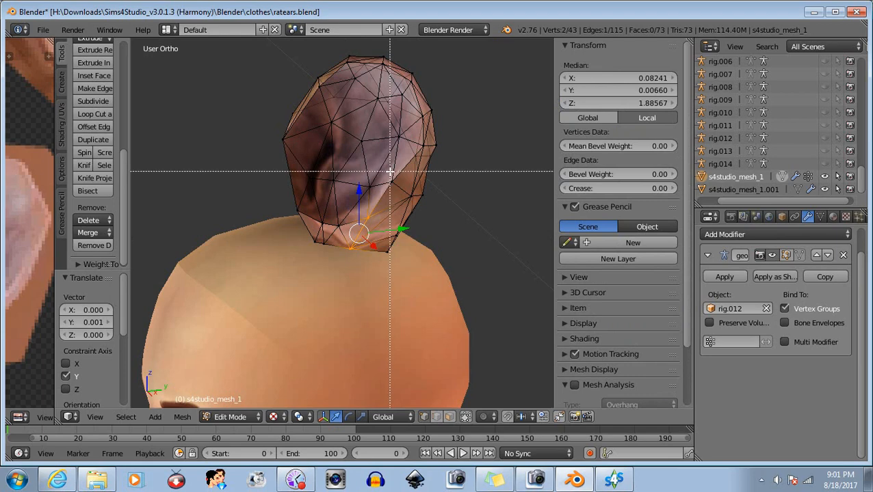
drag(386, 167, 409, 193)
middle_drag(376, 277, 417, 271)
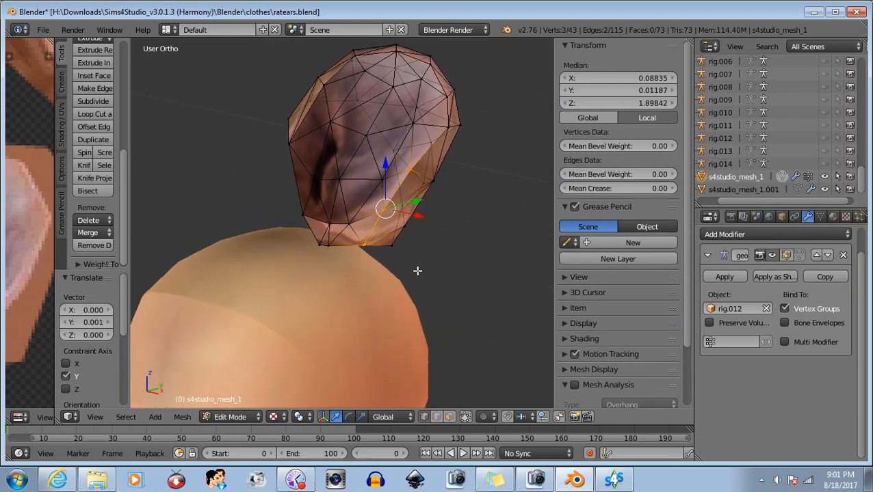
Step: Extend the selection across the lower and middle inner ear until nine vertices are selected
shift+right_click(340, 179)
key(b)
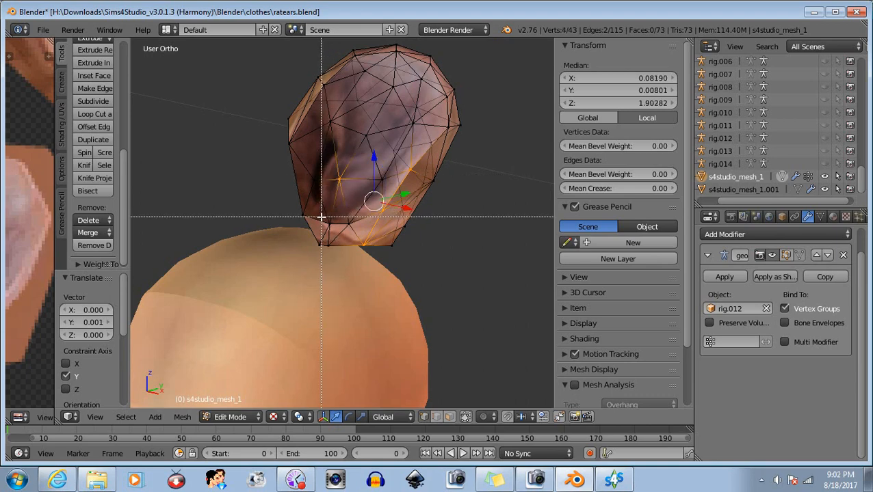
drag(321, 217, 325, 251)
key(b)
key(b)
drag(374, 169, 391, 186)
middle_drag(390, 186, 365, 182)
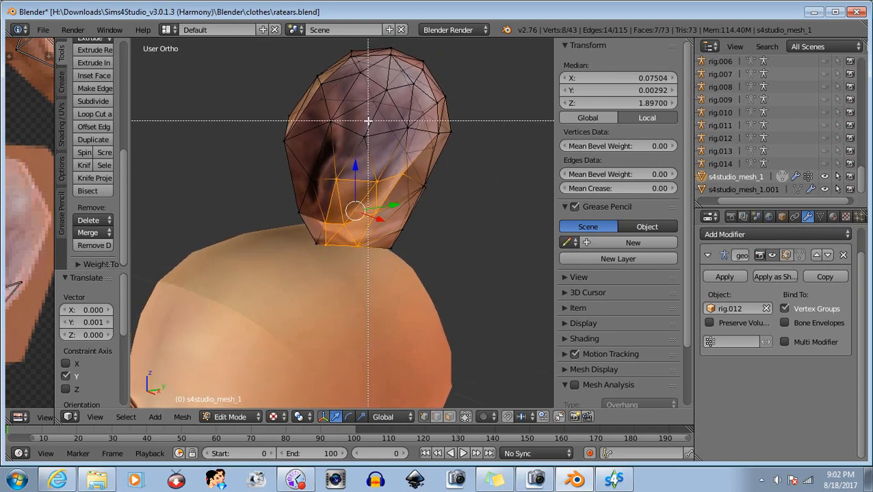
drag(360, 131, 383, 156)
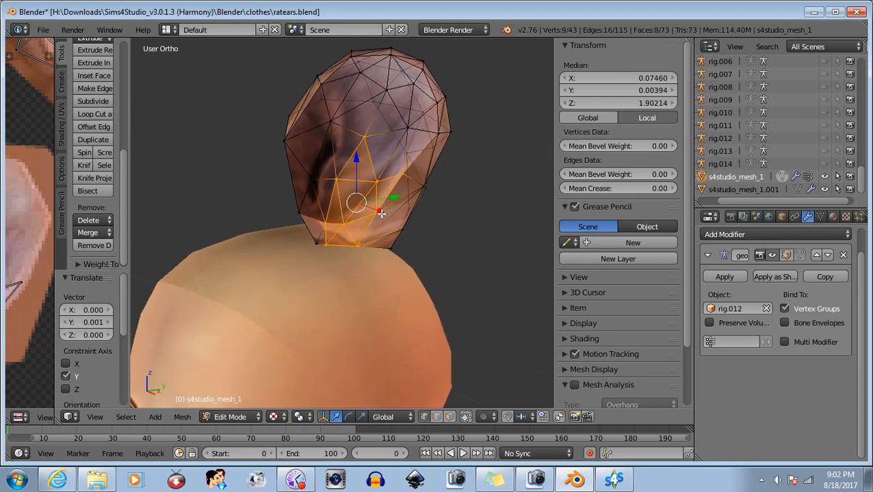
Step: Move the nine selected inner-ear vertices slightly toward the ear's lower back edge
middle_drag(435, 244, 464, 230)
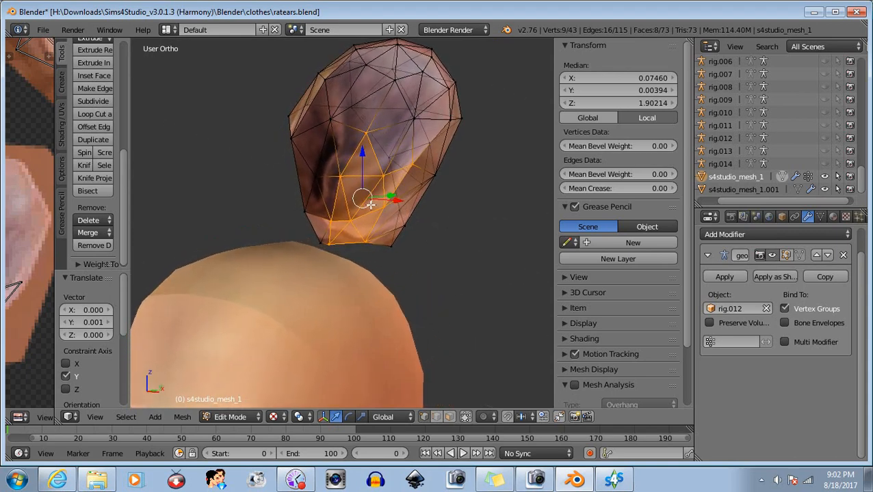
key(g)
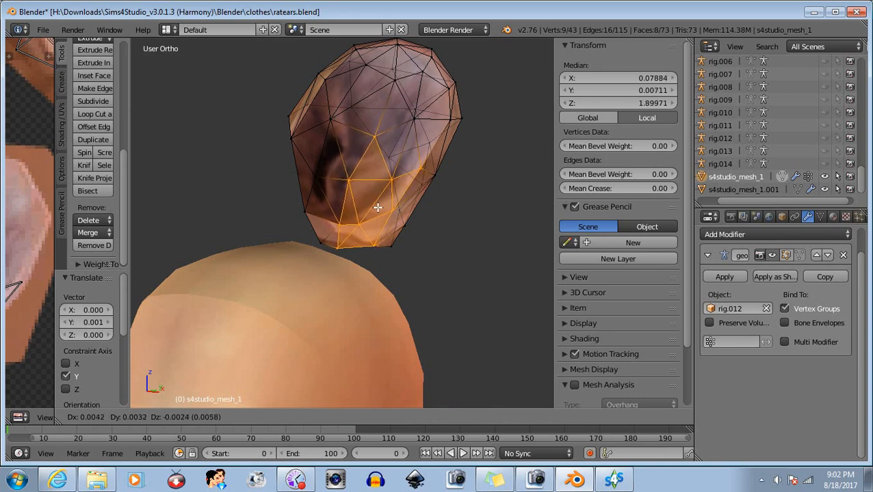
Step: Shift the selected lower inner-ear vertices, then exclude the bottom-edge ones and nudge the remaining seven slightly outward
click(378, 206)
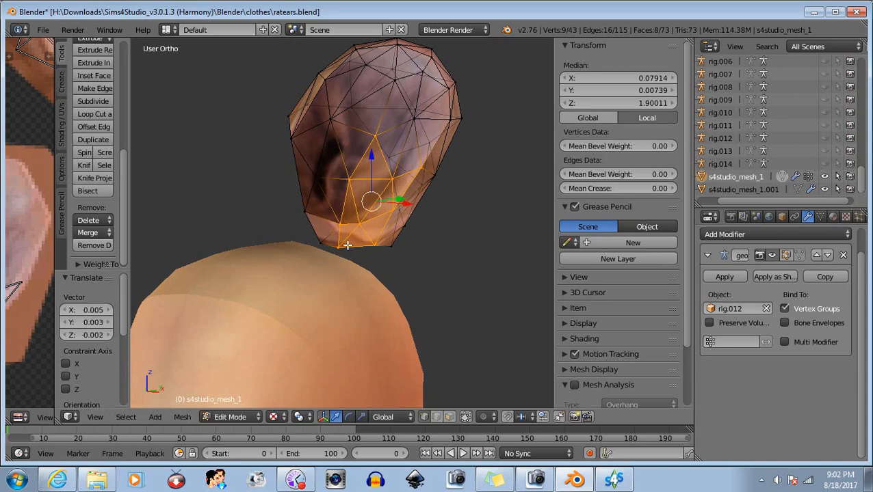
key(b)
middle_drag(331, 236, 444, 268)
key(g)
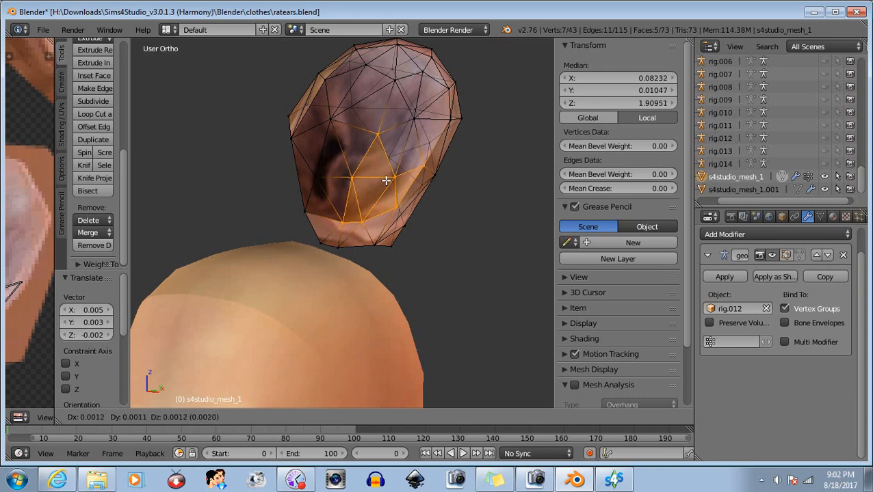
click(386, 180)
Step: Deselect the front vertex of the inner ear's lower row and move the remaining ones about 0.002 in X, 0.001 in Y and 0.001 in Z
key(b)
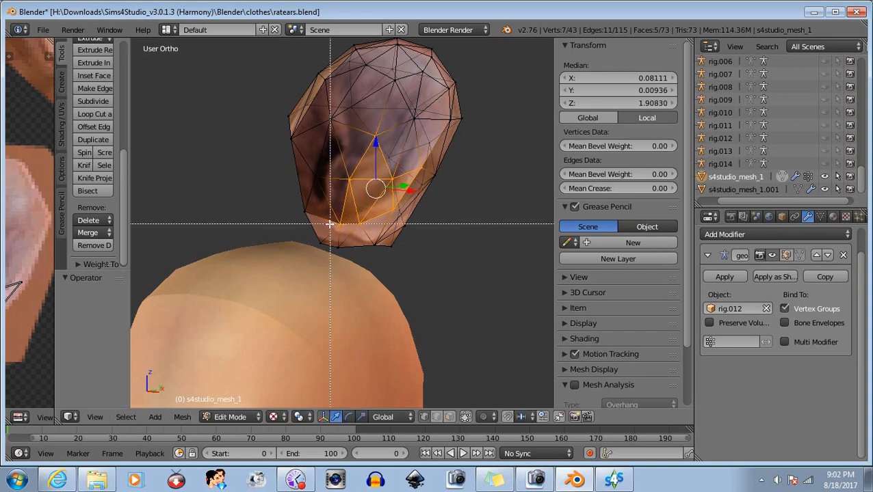
middle_drag(318, 211, 355, 242)
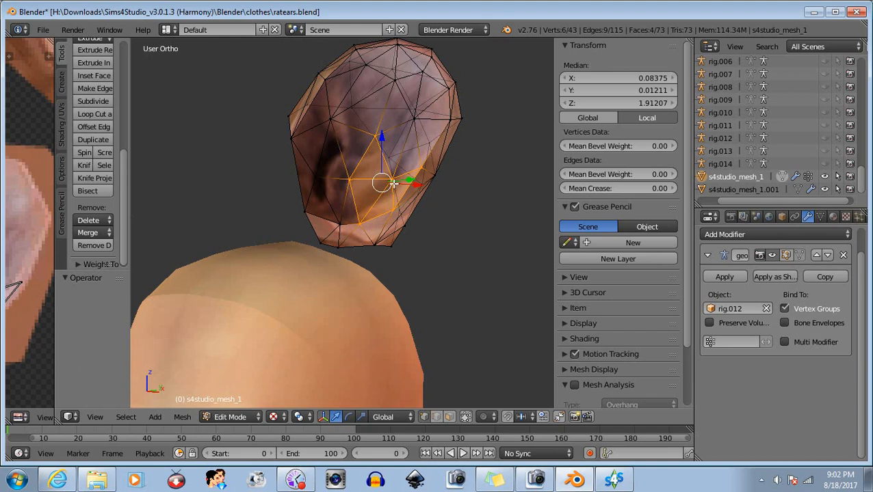
key(g)
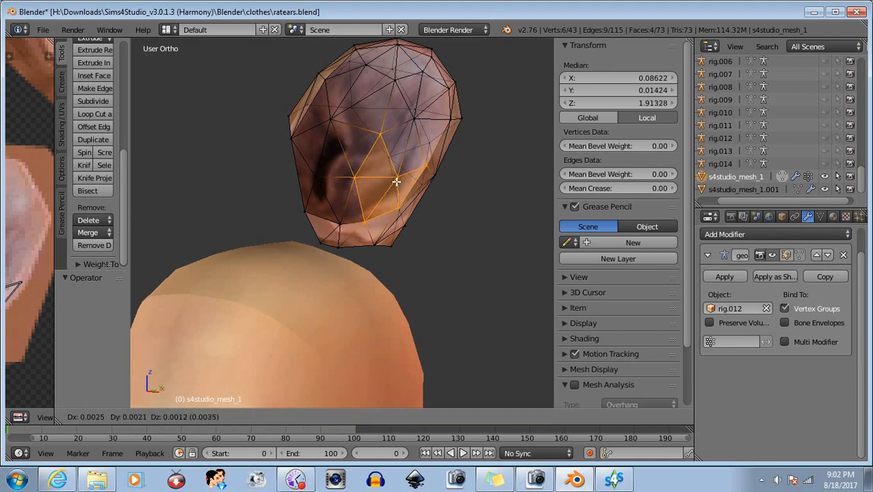
click(393, 181)
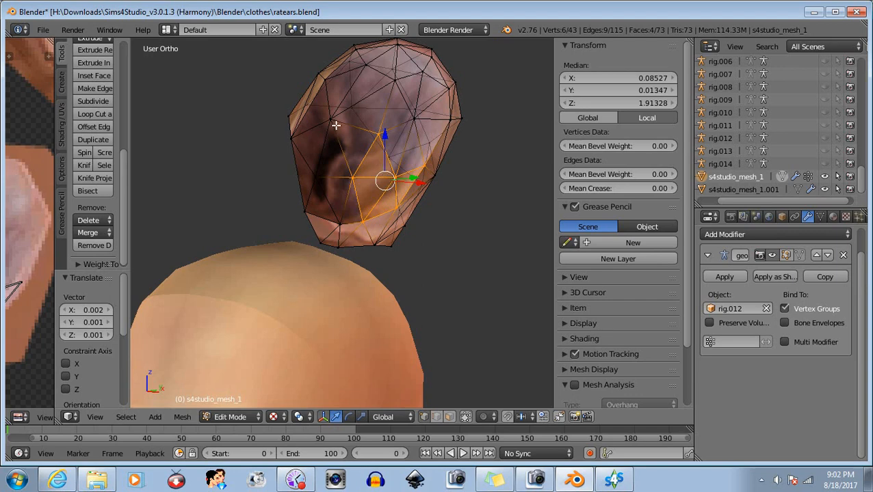
Step: Move the single vertex on the ear's front rim back about 0.002 along Y, adjusting it slightly along X, and deselect it
key(b)
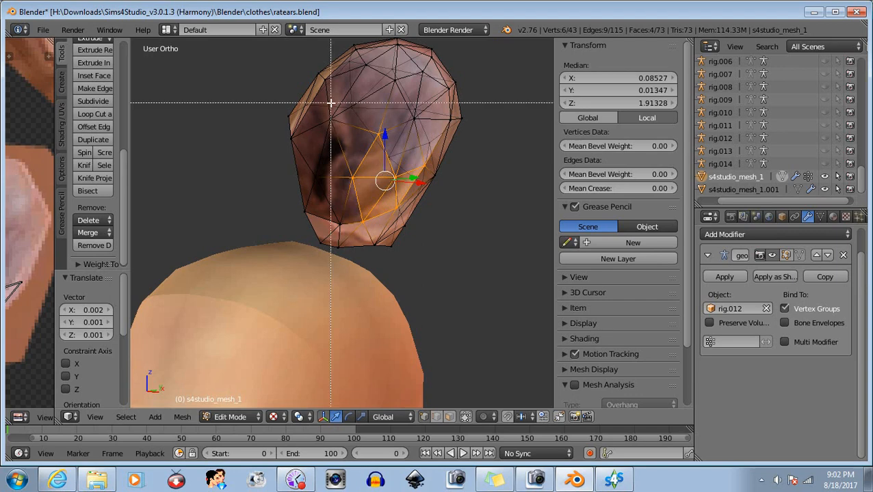
middle_drag(323, 102, 312, 180)
right_click(292, 134)
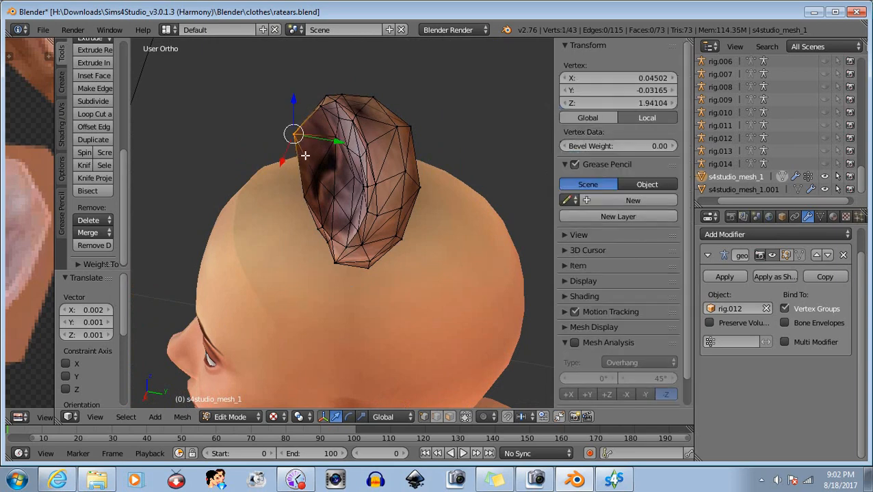
middle_drag(293, 134, 341, 238)
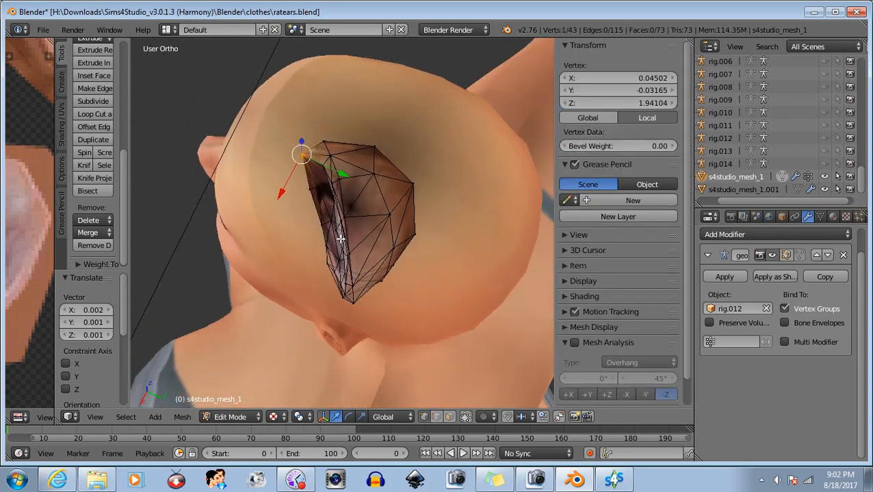
drag(344, 175, 347, 176)
click(351, 177)
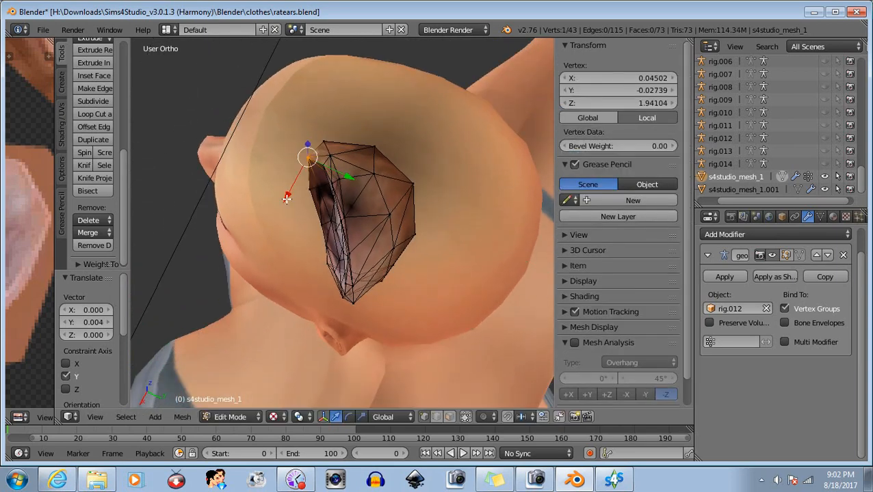
drag(287, 197, 285, 194)
drag(349, 175, 349, 172)
key(a)
middle_drag(424, 205, 485, 200)
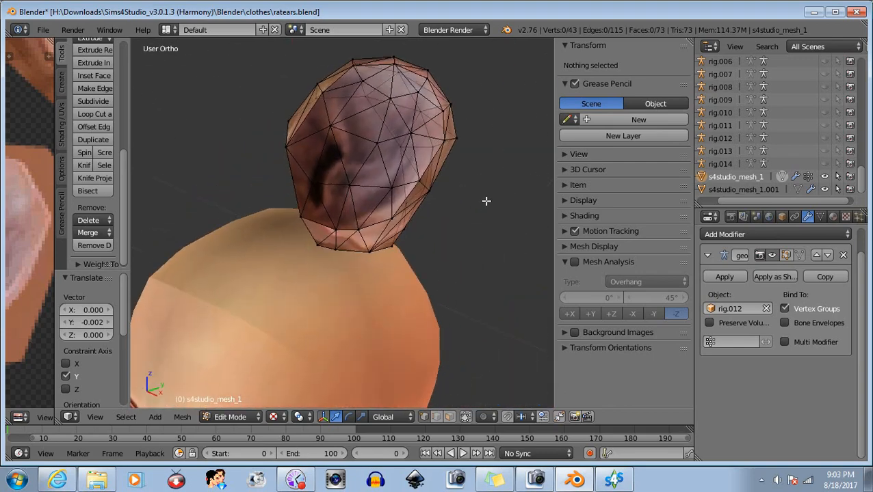
Step: Select the vertex in the upper middle of the inner ear and adjust it along Y and about -0.004 along X
right_click(391, 101)
mouse_move(398, 120)
middle_down()
mouse_move(292, 214)
mouse_move(297, 222)
middle_up()
drag(383, 204, 384, 205)
drag(319, 224, 323, 220)
middle_drag(325, 220, 419, 194)
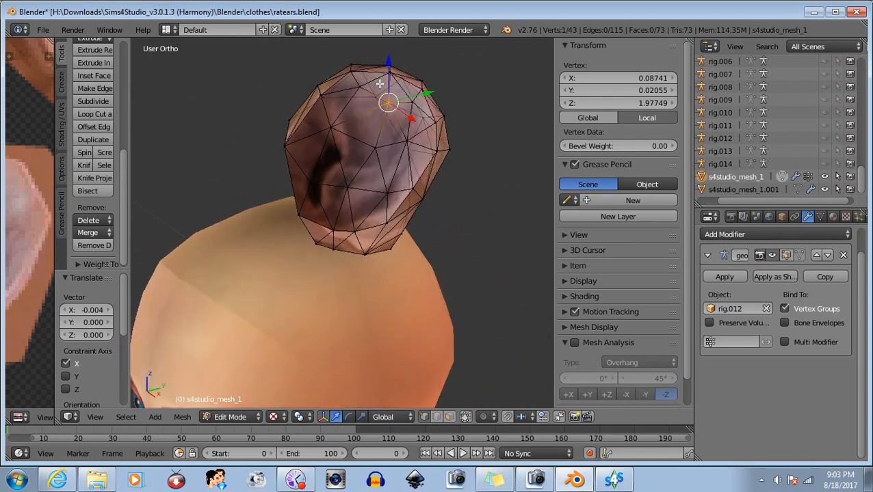
Step: Select the inner-ear vertex just below the top rim and move it about 0.003 along Y and -0.003 along X
key(a)
key(b)
drag(365, 80, 350, 97)
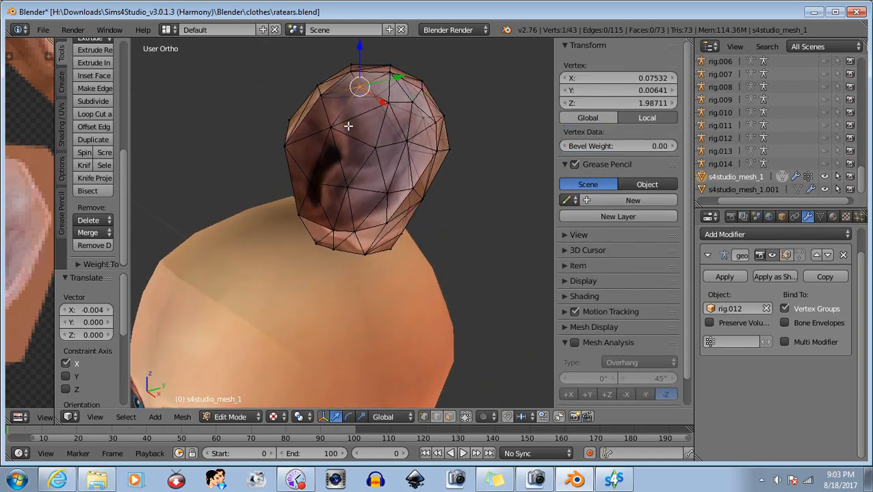
middle_drag(348, 126, 265, 197)
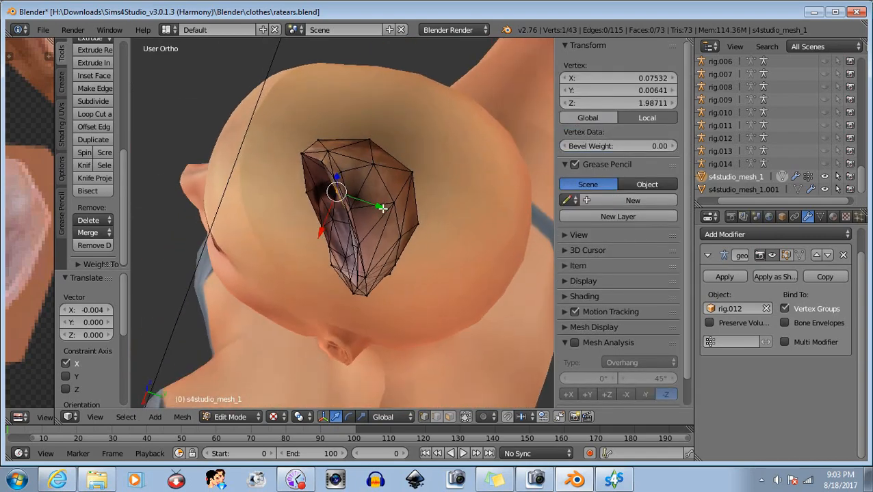
drag(382, 208, 387, 209)
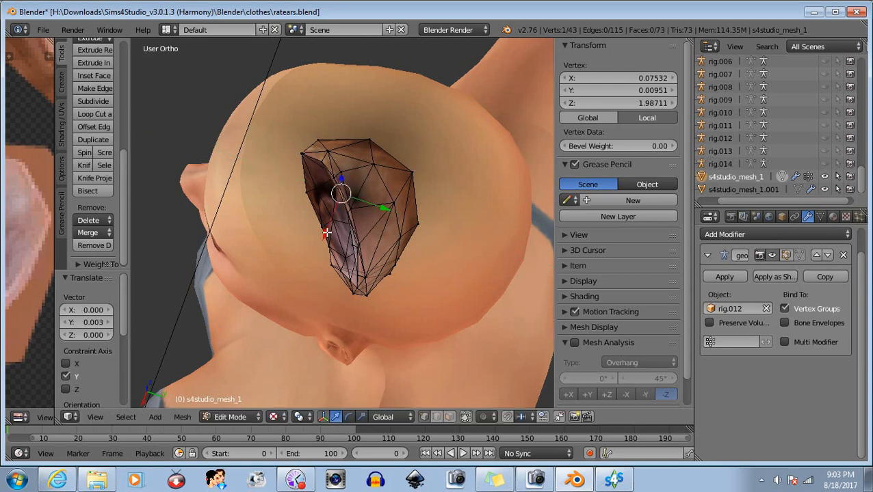
key(g)
key(x)
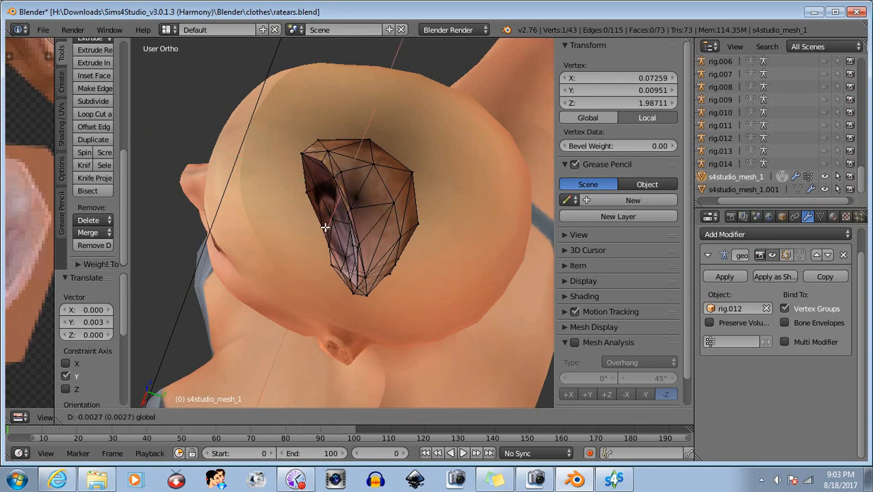
click(325, 227)
middle_drag(325, 227, 375, 204)
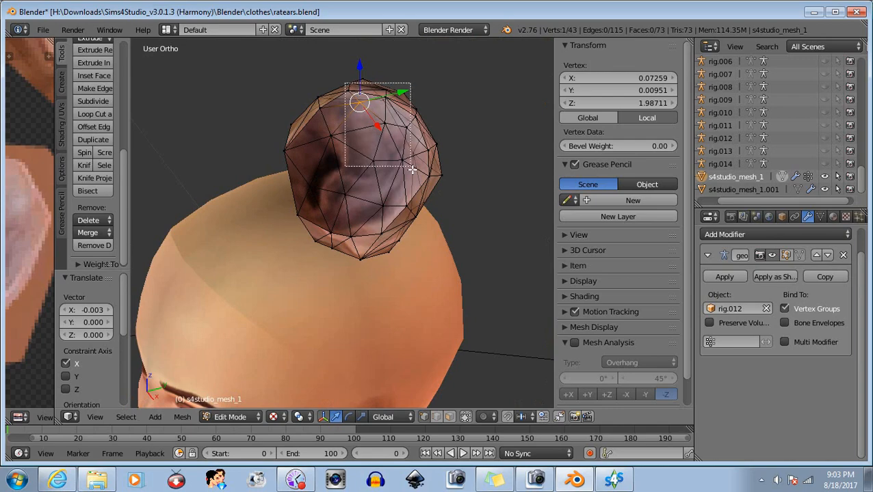
Step: Select the vertex near the outer upper part of the inner ear, move it about 0.002 along Y and deselect it
key(a)
middle_drag(357, 92, 385, 115)
key(b)
drag(387, 131, 398, 146)
middle_drag(380, 202, 318, 238)
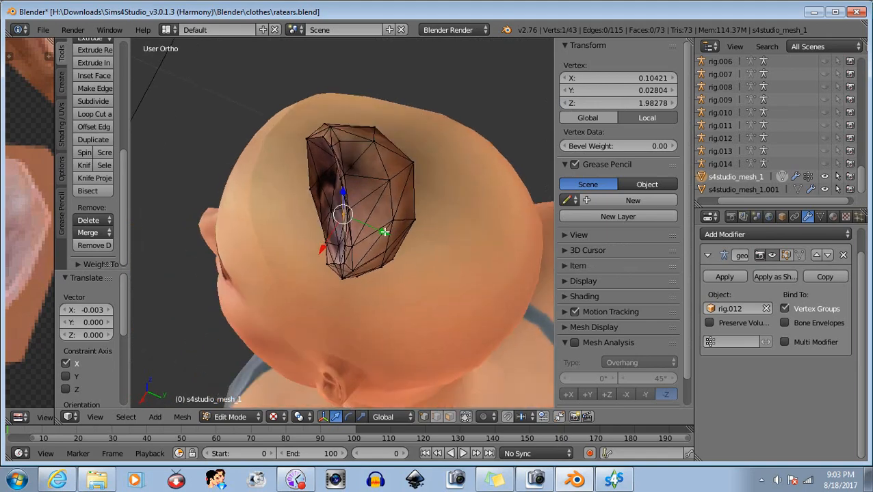
drag(384, 233, 388, 234)
middle_drag(388, 233, 404, 90)
key(a)
mouse_move(450, 214)
middle_down()
mouse_move(423, 188)
mouse_move(328, 235)
mouse_move(335, 243)
mouse_move(453, 221)
middle_up()
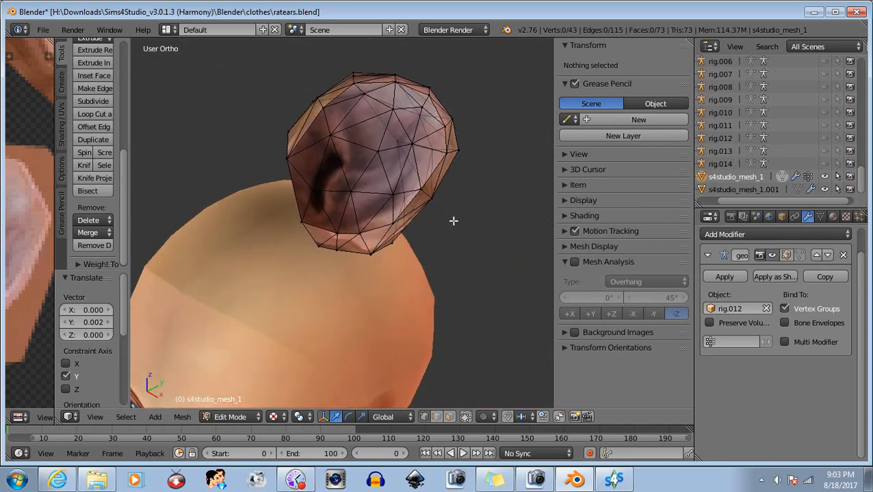
Step: Move the outer middle vertex of the inner ear about 0.002 in X, 0.001 in Y and -0.001 in Z
right_click(411, 142)
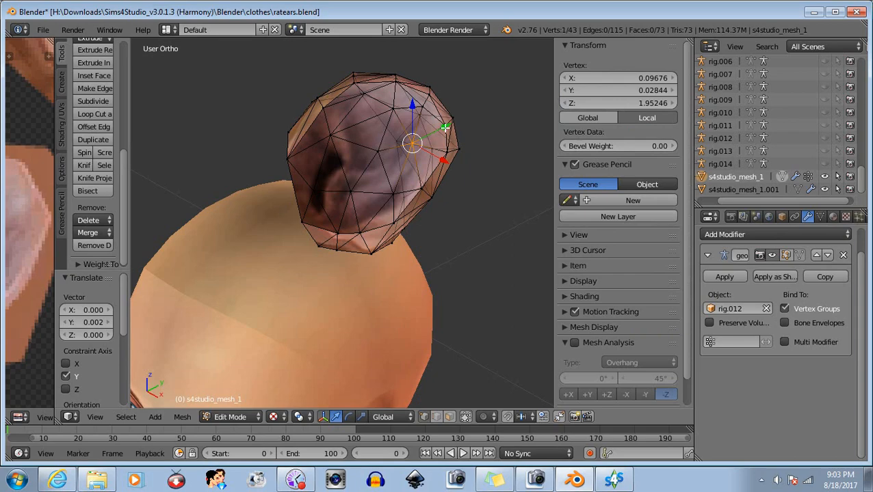
middle_drag(445, 128, 348, 263)
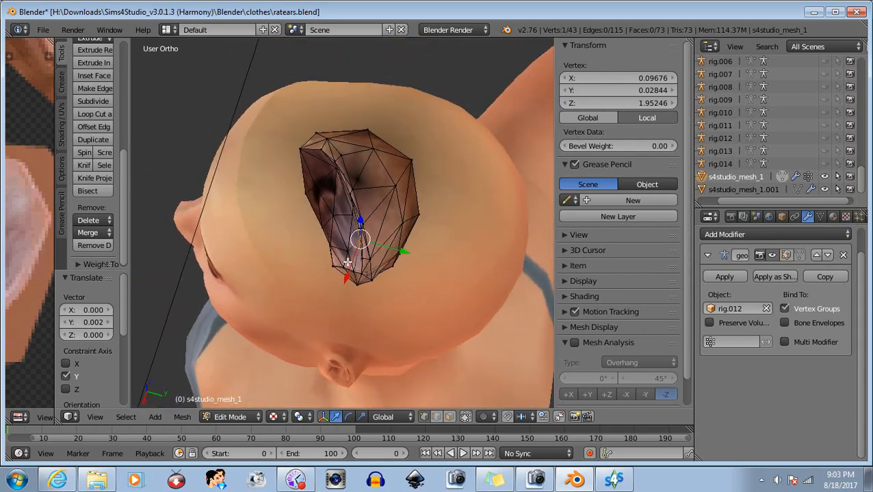
key(g)
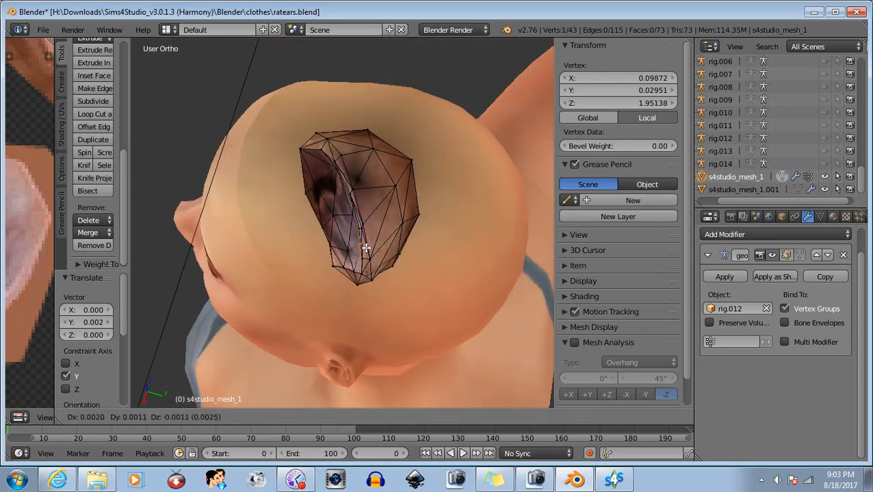
click(366, 248)
middle_drag(366, 249, 349, 157)
Step: Select two adjacent vertices in the lower middle of the inner ear and move them about -0.0005 in X and 0.002 in Y
key(a)
key(b)
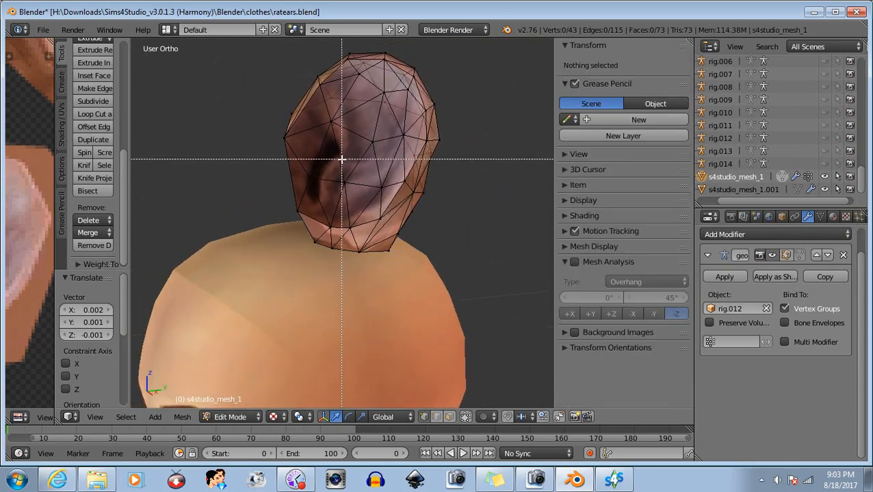
drag(336, 162, 390, 194)
key(b)
drag(366, 130, 380, 152)
middle_drag(381, 156, 341, 222)
key(b)
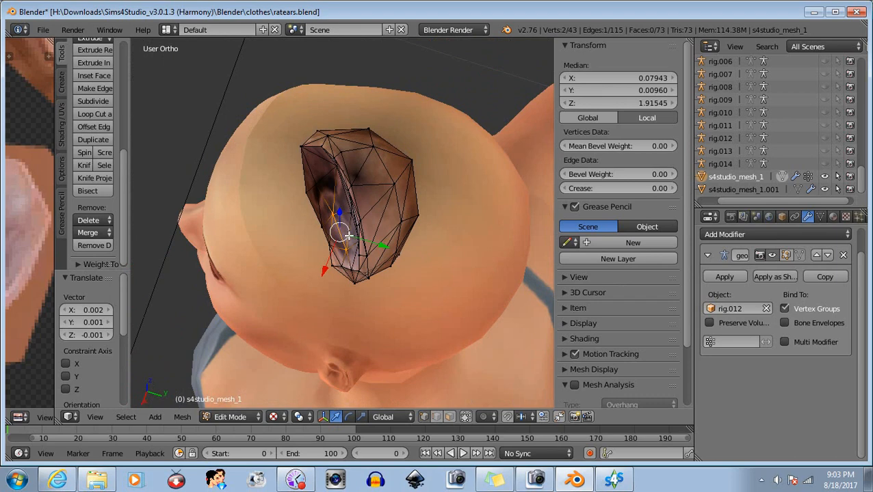
drag(348, 229, 352, 229)
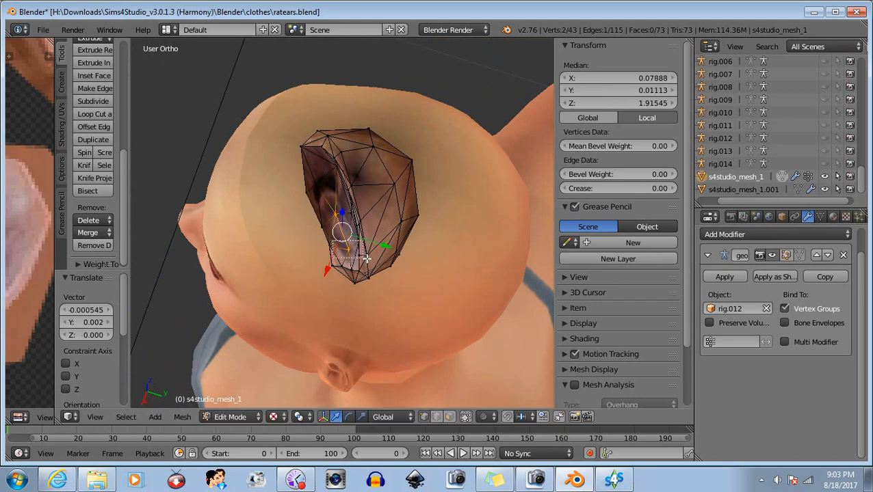
Step: Move the front one of those two inner-ear vertices about -0.002 in X, 0.002 in Y and 0.0004 in Z, then deselect it
right_click(346, 214)
key(g)
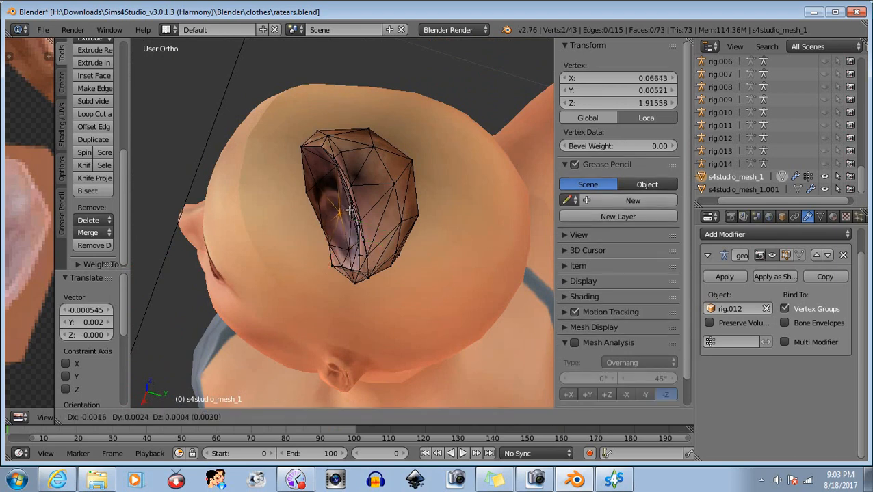
click(349, 210)
key(b)
key(Escape)
key(a)
Step: Select the vertex at the front of the ear's bottom edge, move it about -0.0005 in X and 0.0007 in Y, and deselect it
middle_drag(295, 277, 312, 263)
key(b)
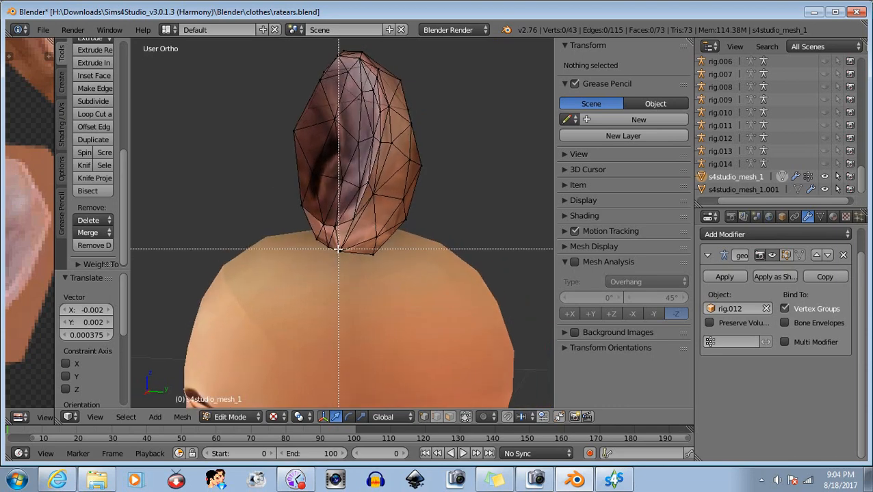
drag(337, 249, 355, 256)
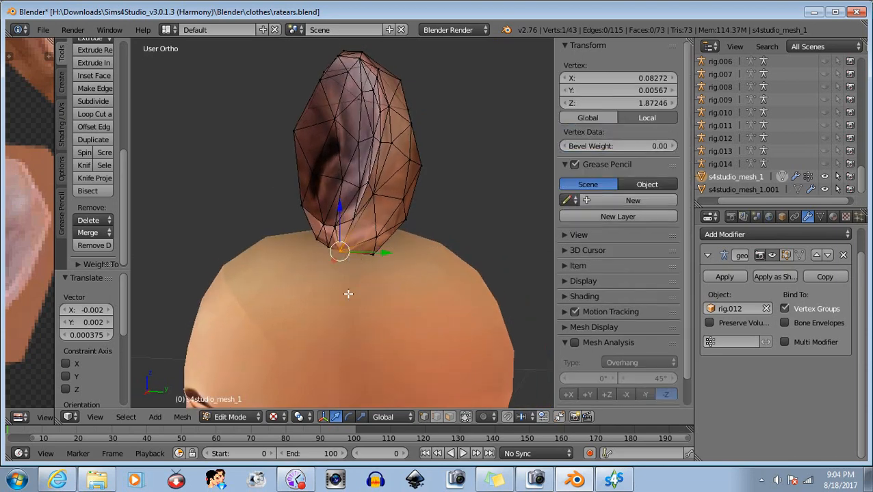
middle_drag(348, 294, 306, 284)
key(g)
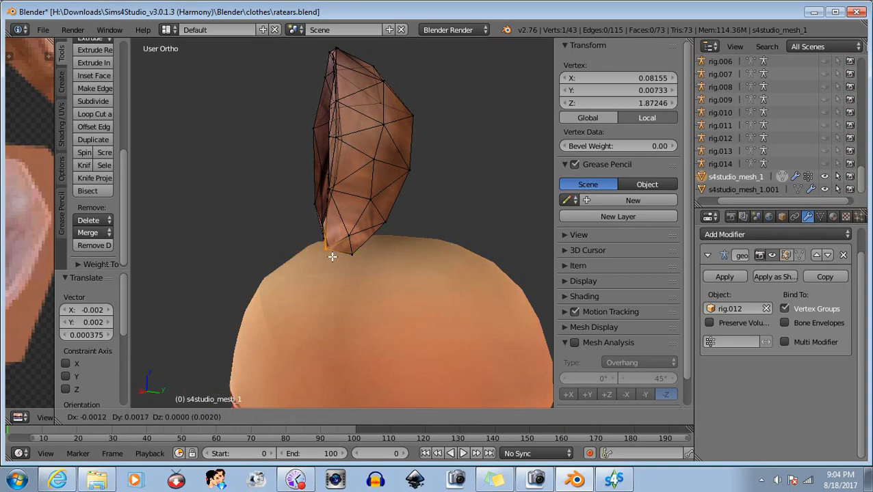
click(331, 257)
key(a)
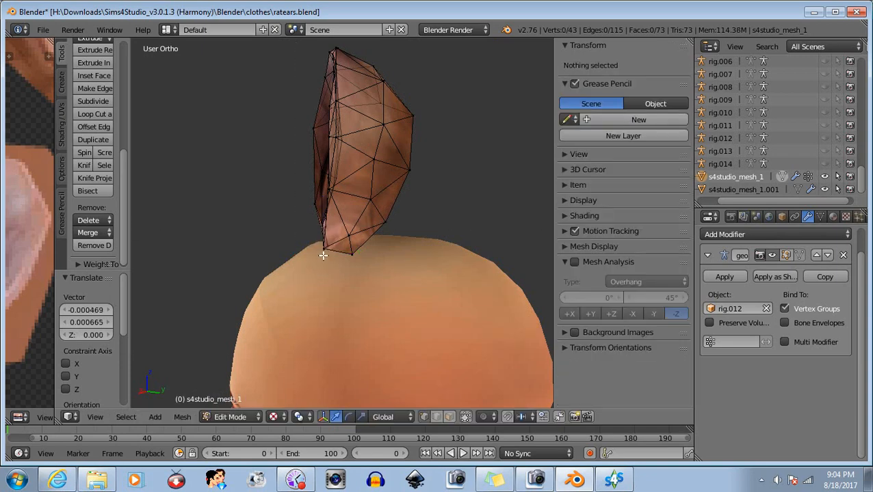
middle_drag(322, 253, 362, 240)
Step: Select the whole ear mesh and, in the right orthographic view, rotate it about -37.4° around the global Z axis
key(a)
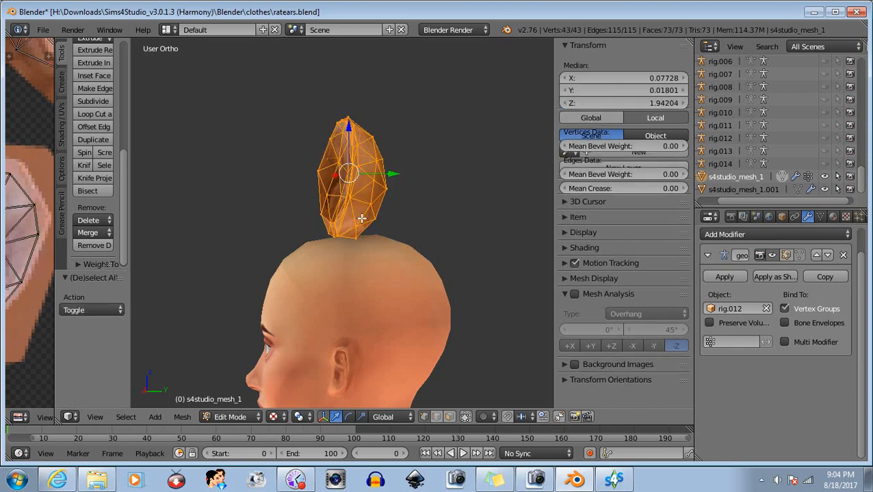
click(96, 417)
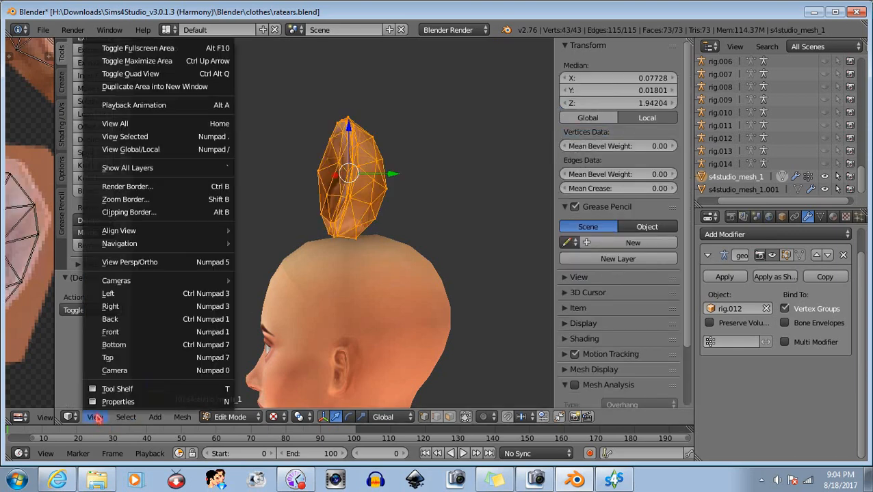
click(134, 301)
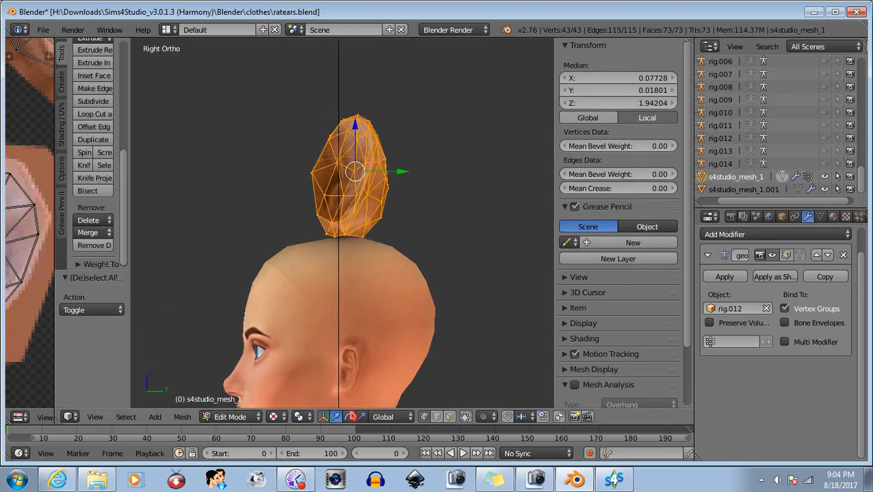
click(349, 416)
drag(394, 172, 370, 182)
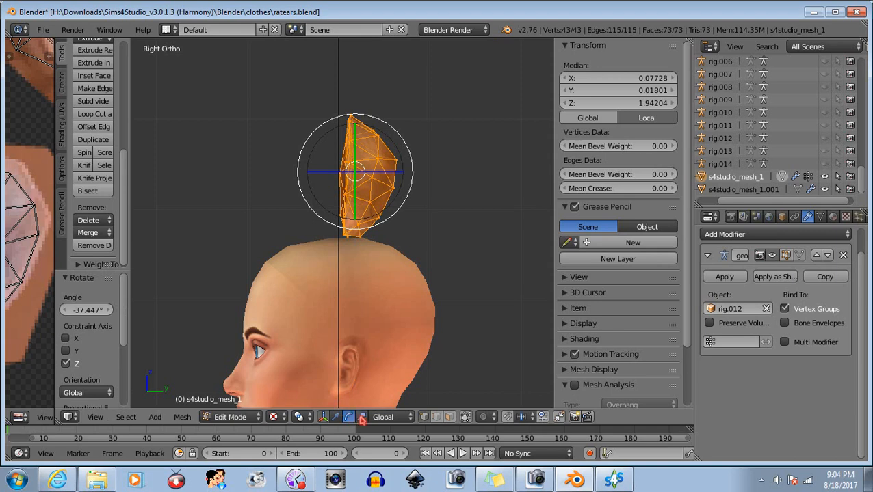
Step: Scale the whole ear mesh to about 0.753 along the global Y axis, then deselect it
click(362, 418)
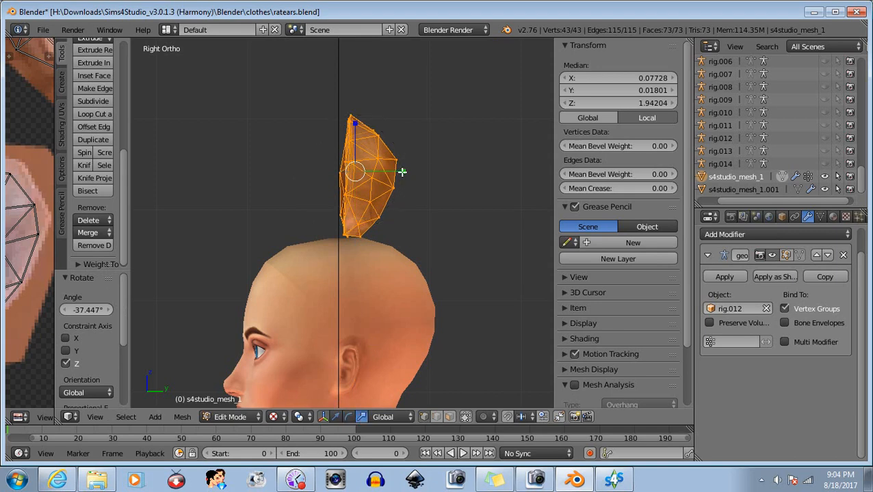
drag(402, 173, 389, 173)
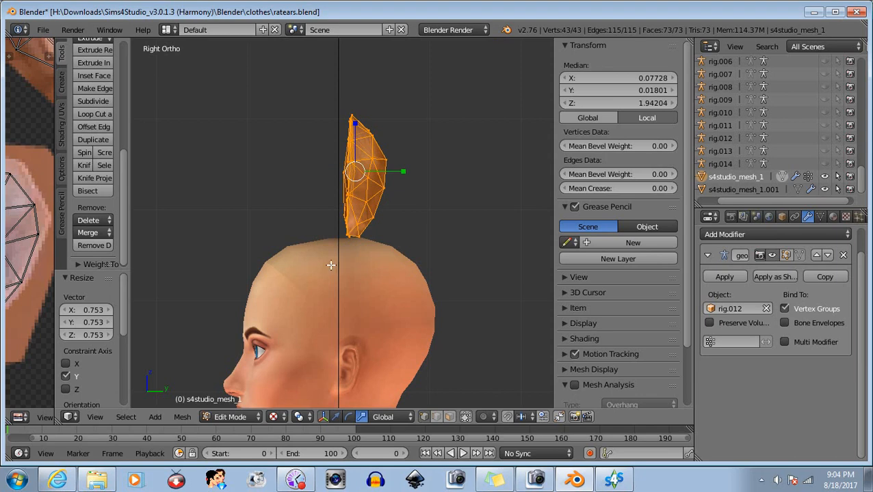
middle_drag(295, 269, 401, 294)
key(a)
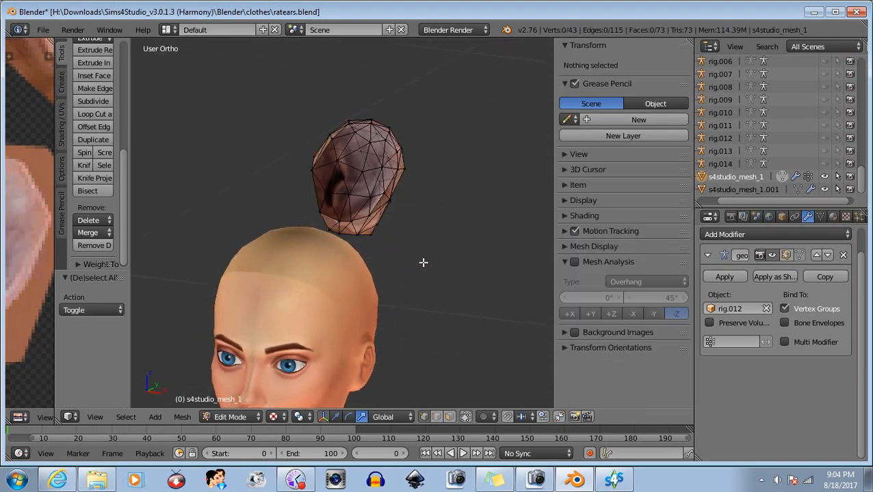
Step: Select the three vertices at the ear's lower corner nearest the head's centre and move them about -0.004 in X and 0.001 in Z
middle_drag(422, 263, 426, 241)
scroll(315, 232, up, 3)
middle_drag(451, 195, 373, 236)
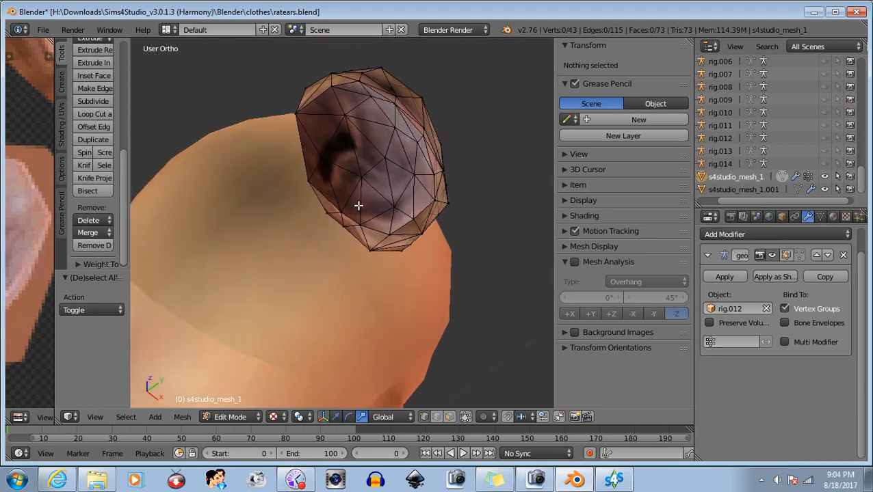
middle_drag(358, 205, 427, 124)
key(b)
drag(282, 193, 300, 228)
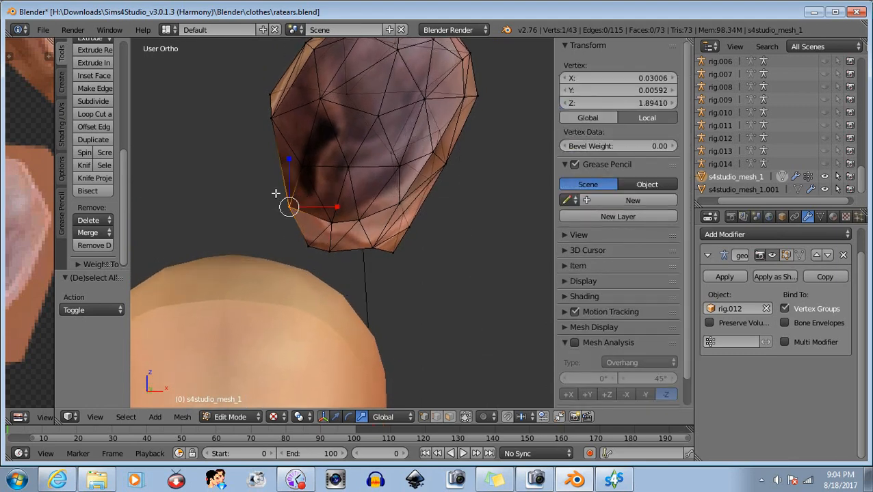
key(b)
drag(273, 197, 316, 261)
key(b)
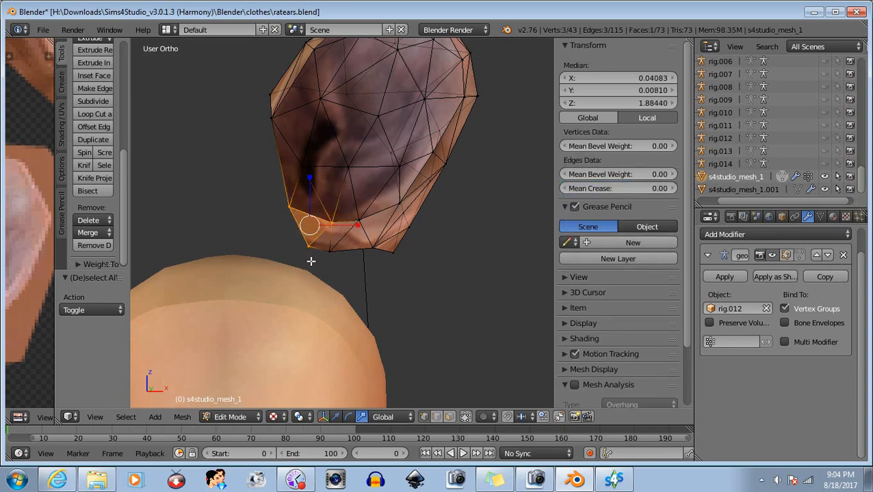
click(336, 417)
drag(355, 224, 336, 213)
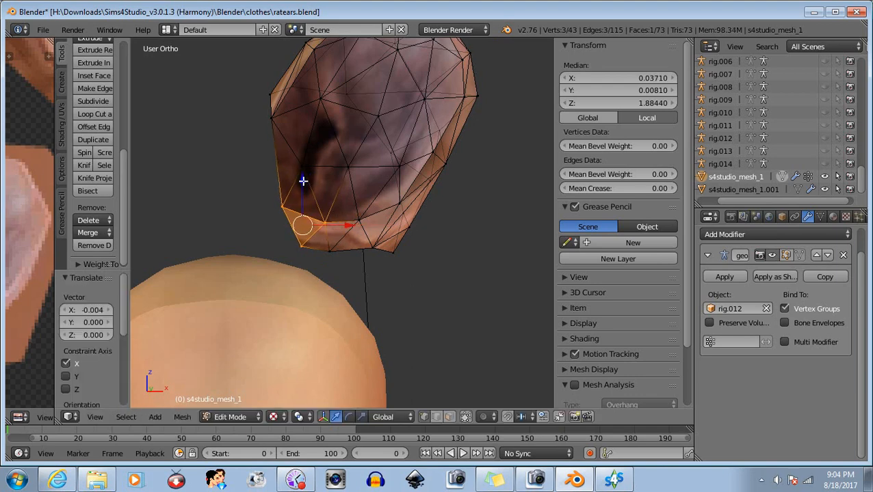
drag(303, 181, 298, 176)
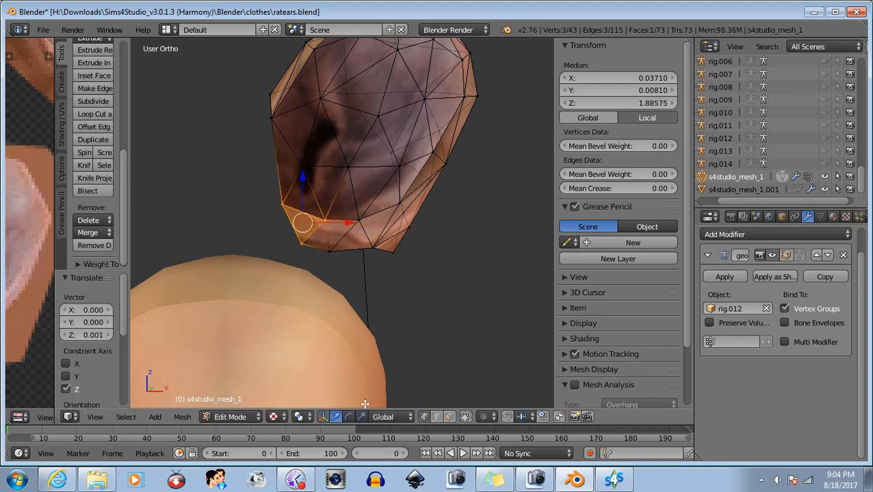
Step: Rotate the three lower-corner vertices about 7.27° around global Y, move them about 0.001 in Z and -0.001 in X, and deselect them
click(349, 417)
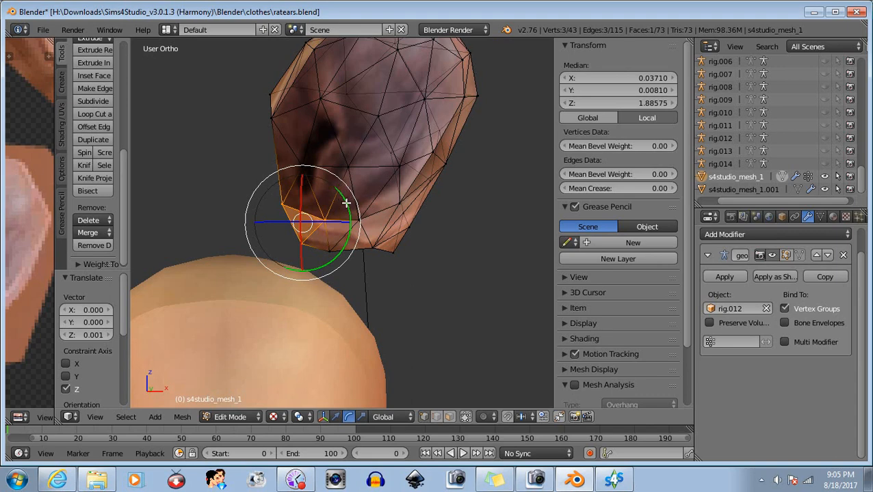
drag(346, 203, 351, 207)
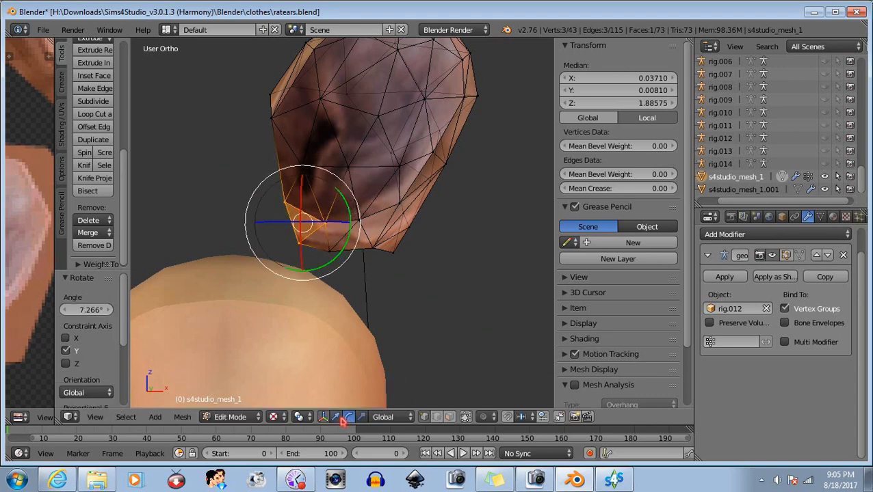
click(336, 417)
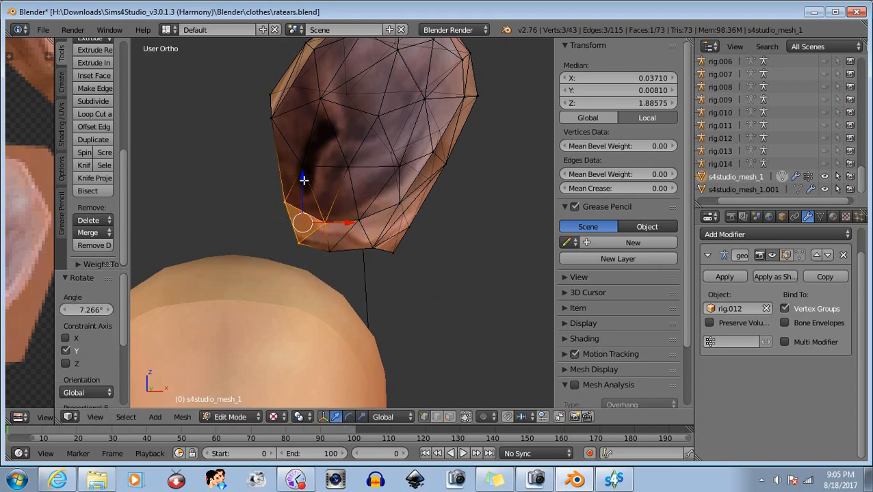
drag(303, 179, 303, 179)
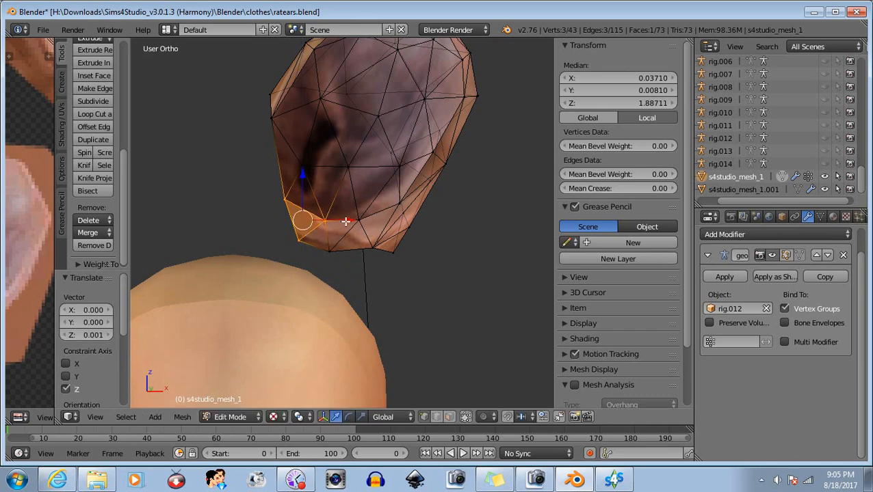
drag(346, 220, 344, 222)
key(b)
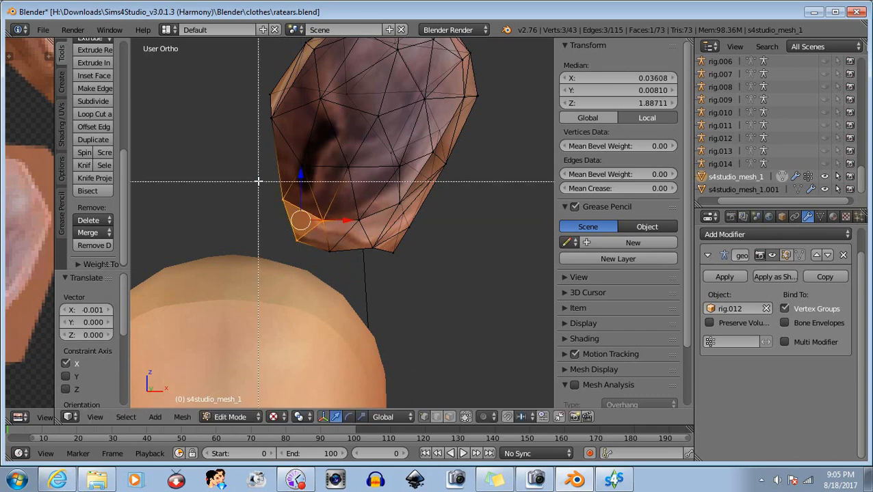
drag(258, 181, 376, 296)
Step: Select the front vertex on the outer part of the ear's bottom edge, move it about -0.002 in Z, and deselect it
middle_drag(376, 296, 354, 276)
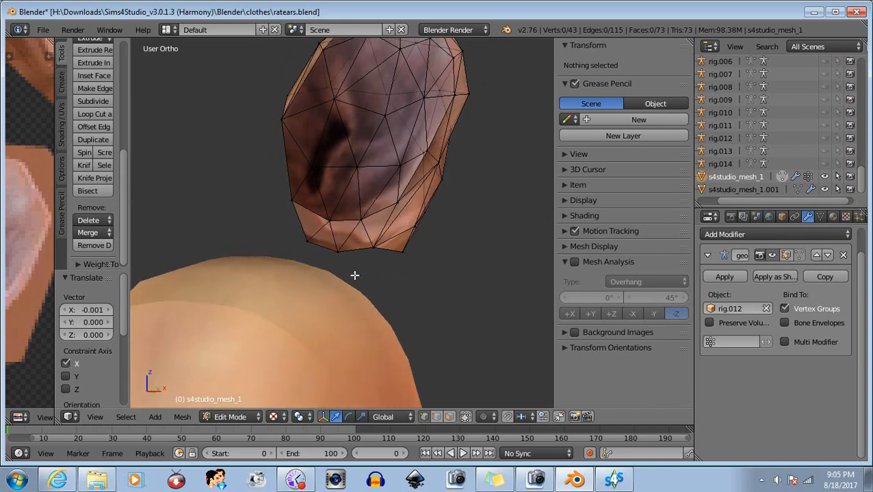
key(b)
drag(370, 240, 391, 269)
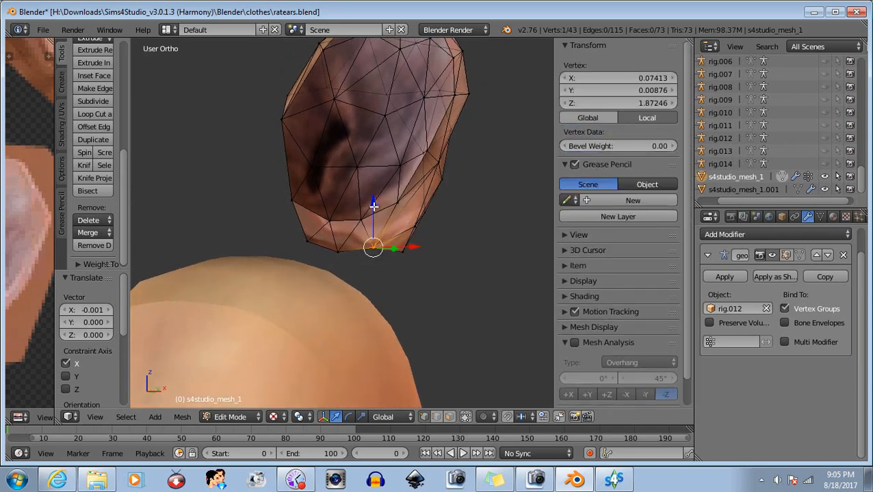
drag(373, 206, 373, 213)
key(b)
middle_drag(348, 235, 454, 331)
mouse_move(375, 252)
middle_down()
mouse_move(403, 246)
mouse_move(379, 241)
middle_up()
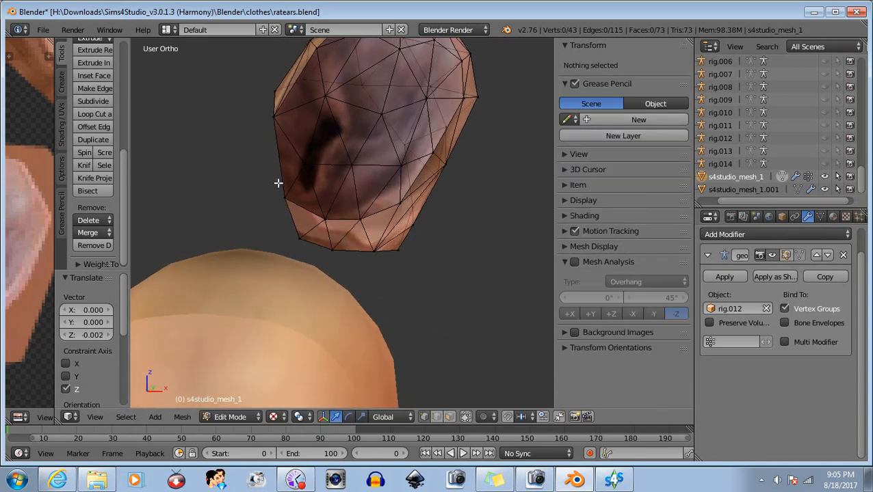
Step: Select the four vertices along the lower rim of the inner ear and move them about -0.004 in Z
key(b)
drag(272, 188, 361, 234)
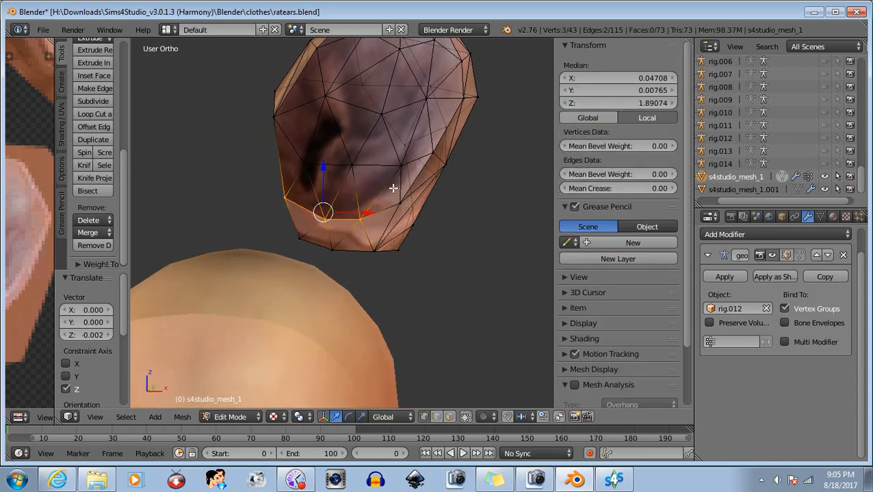
shift+right_click(401, 207)
middle_drag(401, 207, 386, 215)
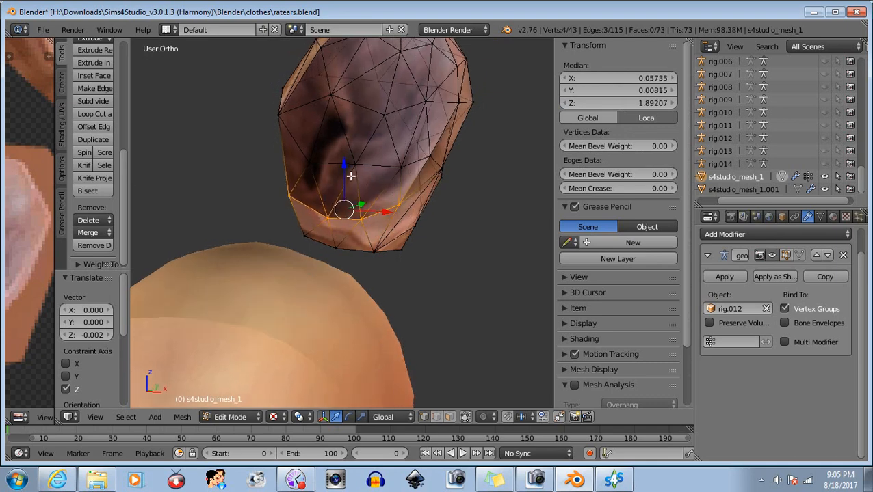
drag(345, 163, 347, 166)
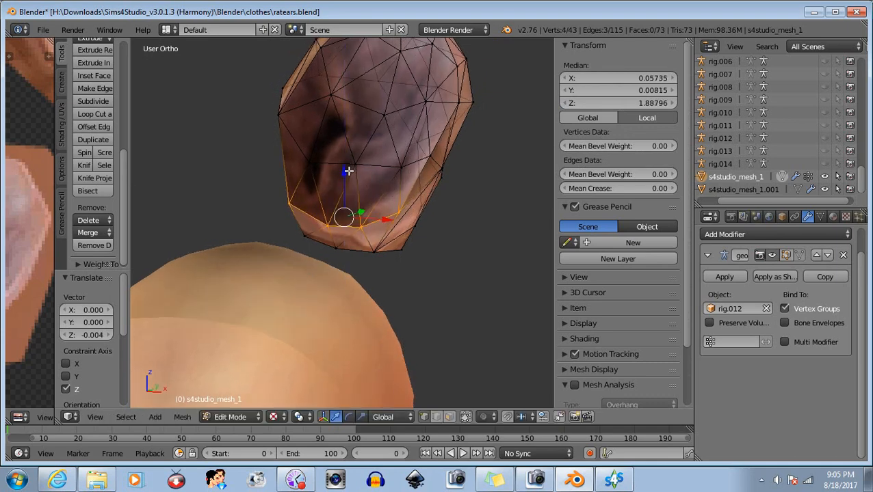
Step: Move the four lower-rim vertices about 0.0045 in Y and -0.002 in X, then deselect them
middle_drag(346, 166, 318, 252)
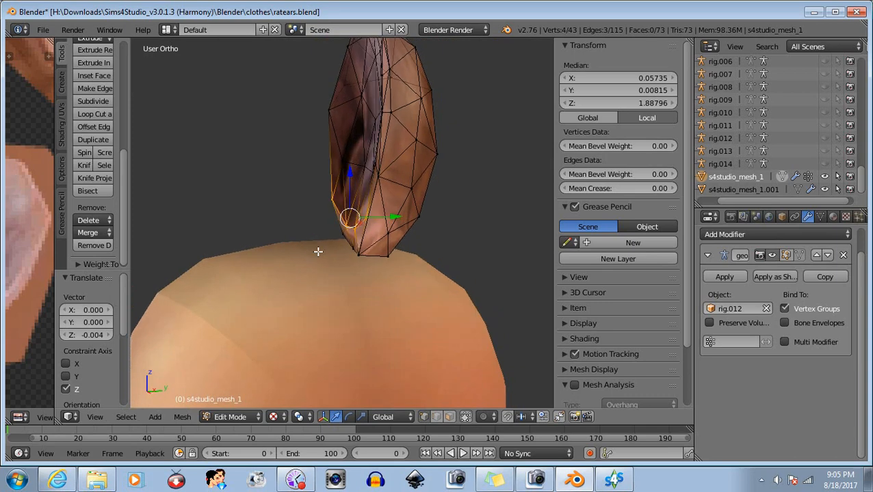
drag(394, 217, 396, 217)
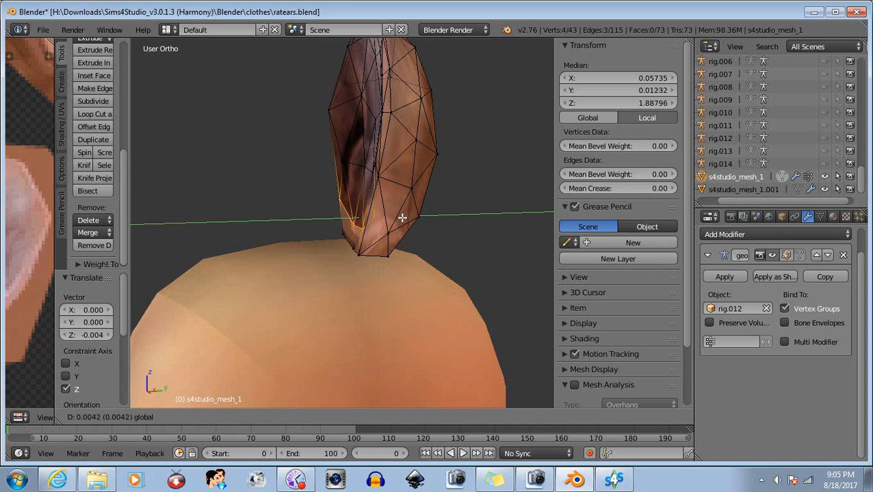
click(402, 218)
middle_drag(402, 217, 368, 273)
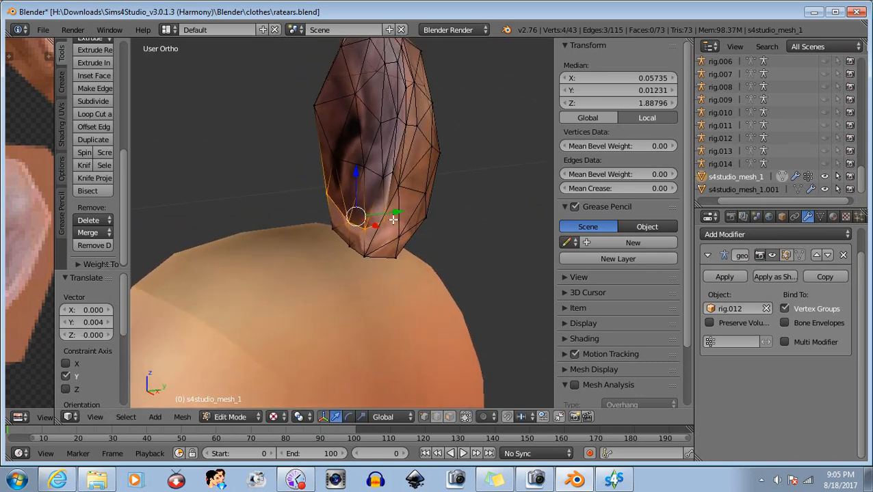
drag(397, 213, 397, 212)
middle_drag(396, 212, 403, 248)
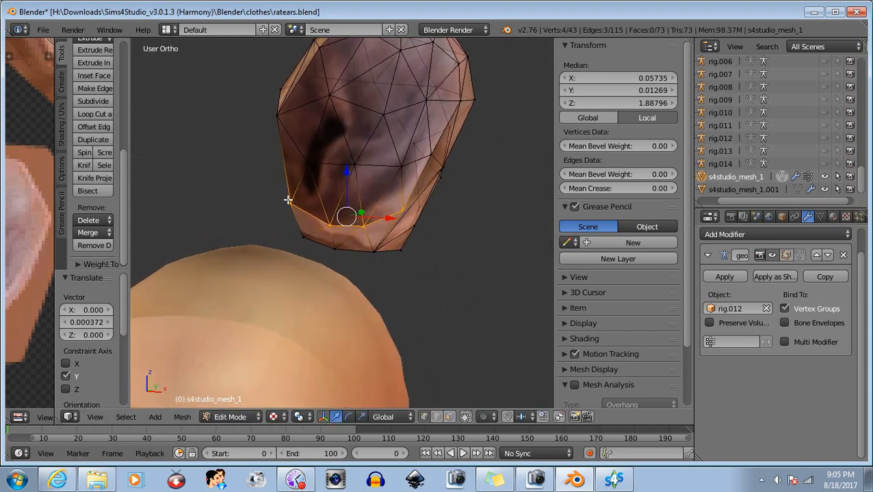
drag(391, 217, 388, 218)
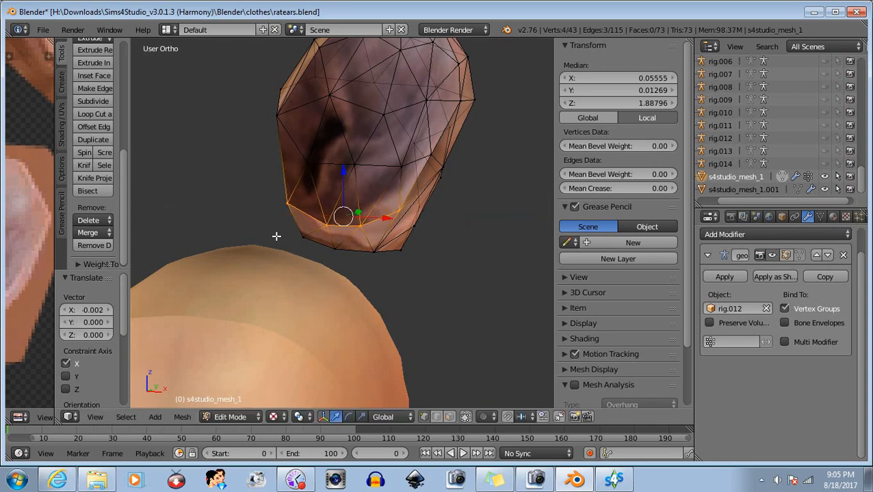
key(b)
drag(240, 159, 353, 240)
key(a)
Step: Knife-cut from the outermost lower-rim vertex towards the nearby vertex on the ear's outer side, then deselect the cut
mouse_move(413, 286)
middle_down()
mouse_move(522, 279)
mouse_move(430, 288)
mouse_move(353, 271)
mouse_move(370, 222)
mouse_move(409, 293)
mouse_move(460, 297)
mouse_move(520, 282)
mouse_move(442, 241)
mouse_move(440, 254)
middle_up()
click(83, 165)
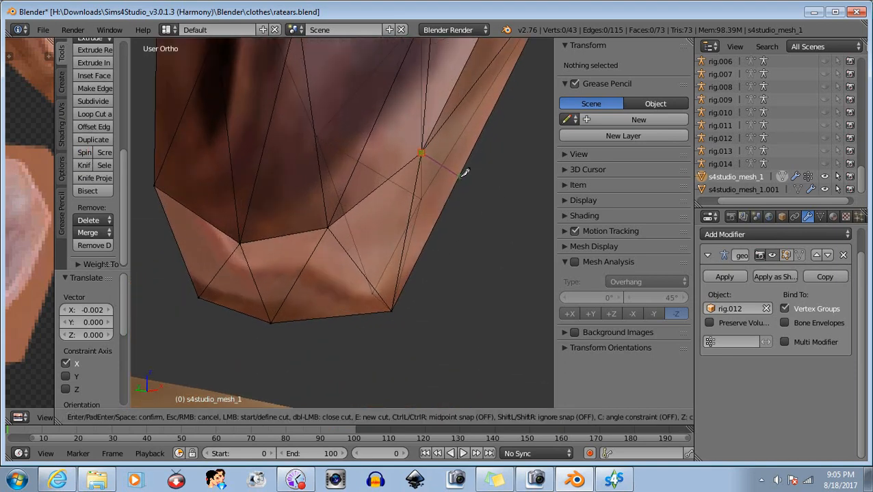
middle_drag(489, 201, 293, 184)
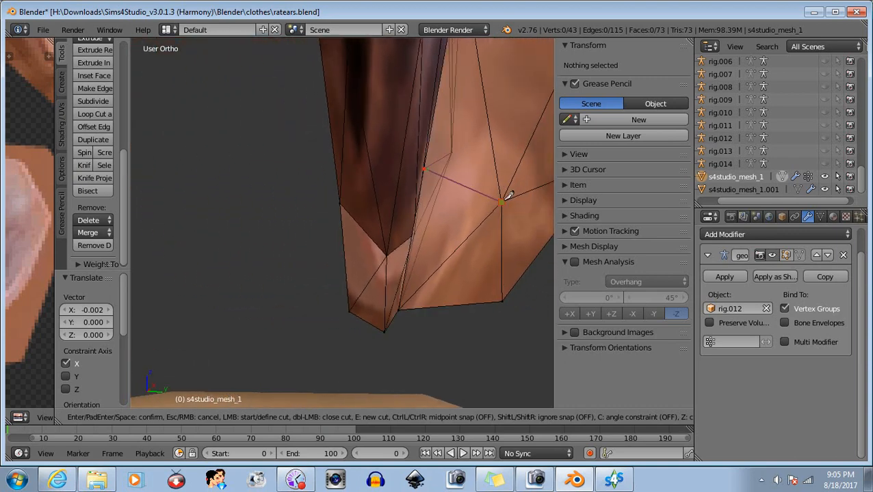
key(Return)
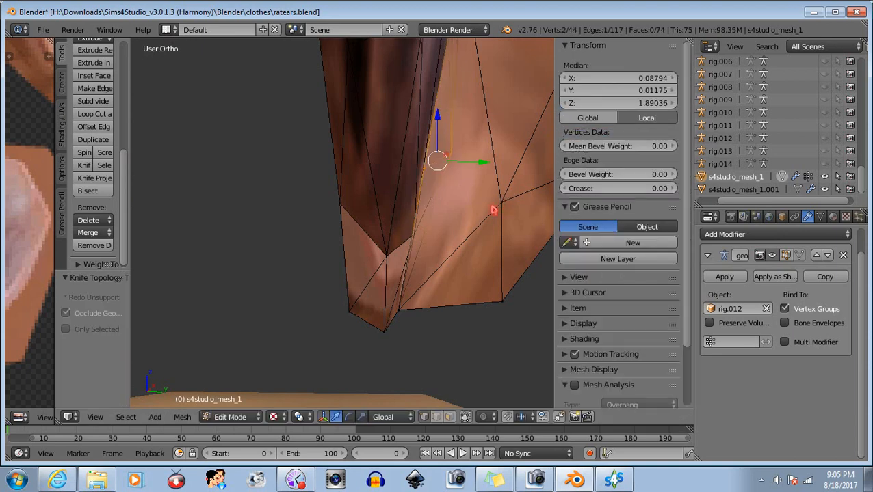
middle_drag(403, 229, 416, 231)
key(a)
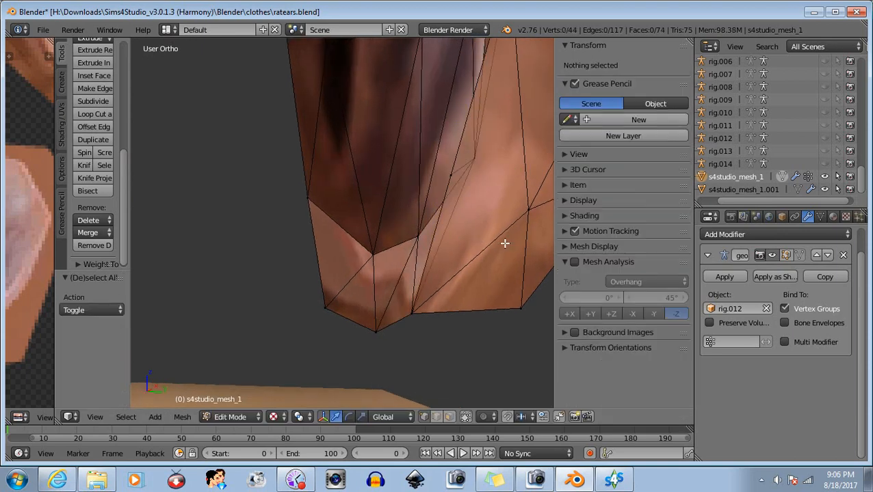
Step: Select the vertex on the ear's lower outer side, try to merge it at center, and deselect it
middle_drag(504, 241, 493, 201)
key(b)
drag(498, 199, 513, 220)
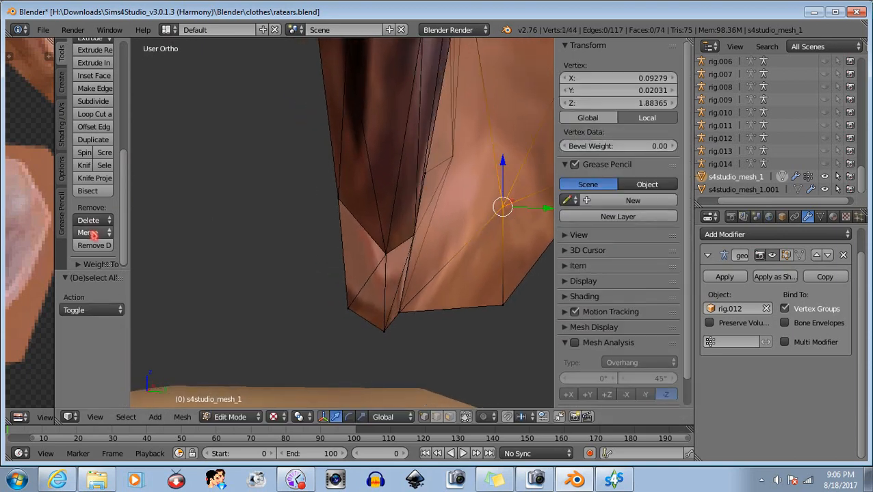
click(99, 234)
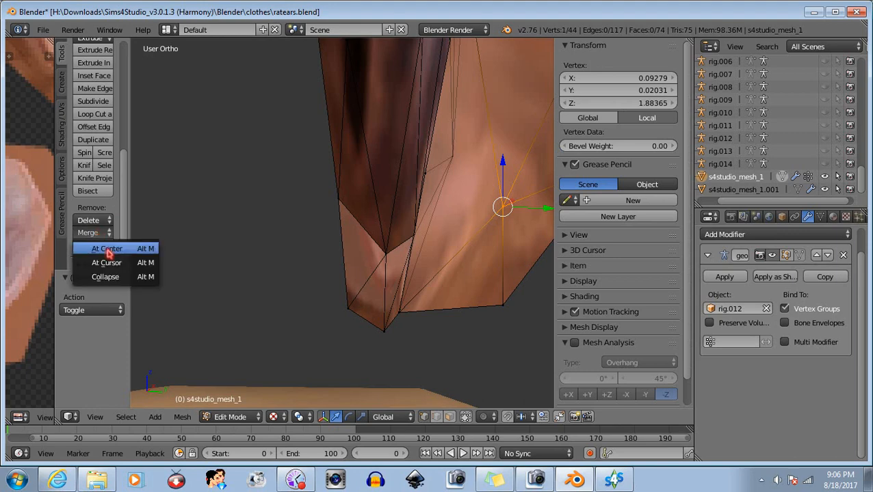
click(106, 248)
key(a)
Step: Knife-cut a connecting edge from the new vertex beside the lower rim to the outer-side vertex, then deselect it
middle_drag(455, 223, 456, 223)
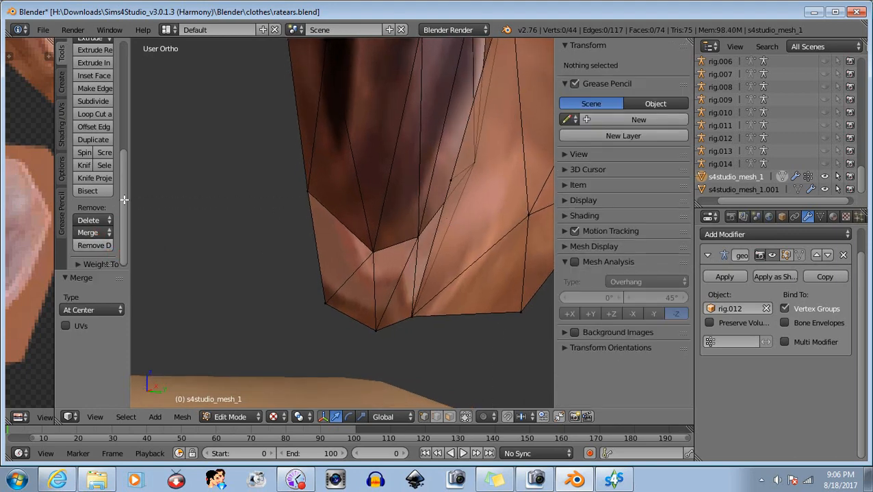
click(82, 165)
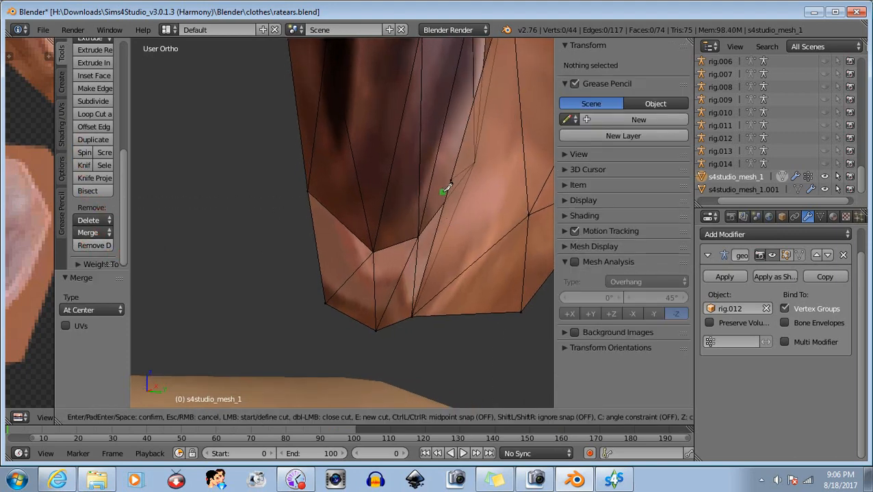
click(531, 209)
key(Return)
scroll(456, 273, up, 2)
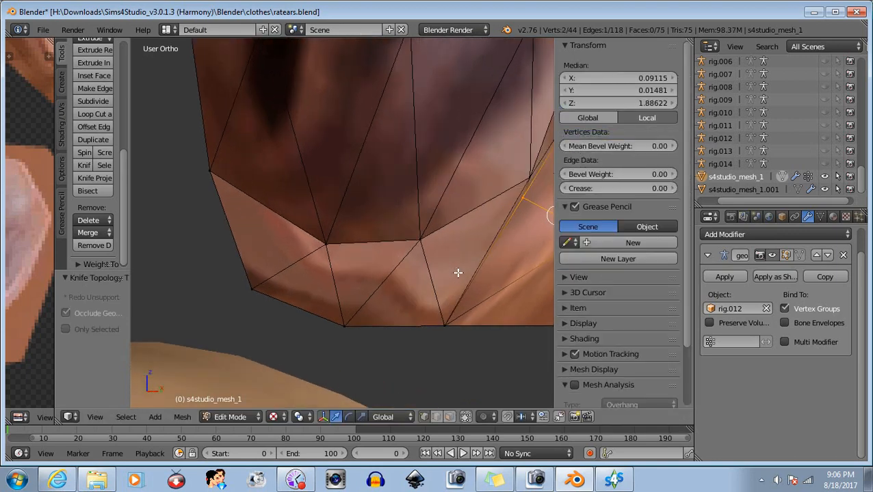
key(a)
Step: Select the knife-made vertex beside the lower rim and move it about 0.004 in Y
middle_drag(459, 256, 424, 292)
middle_drag(379, 260, 401, 273)
right_click(376, 253)
drag(392, 245, 396, 246)
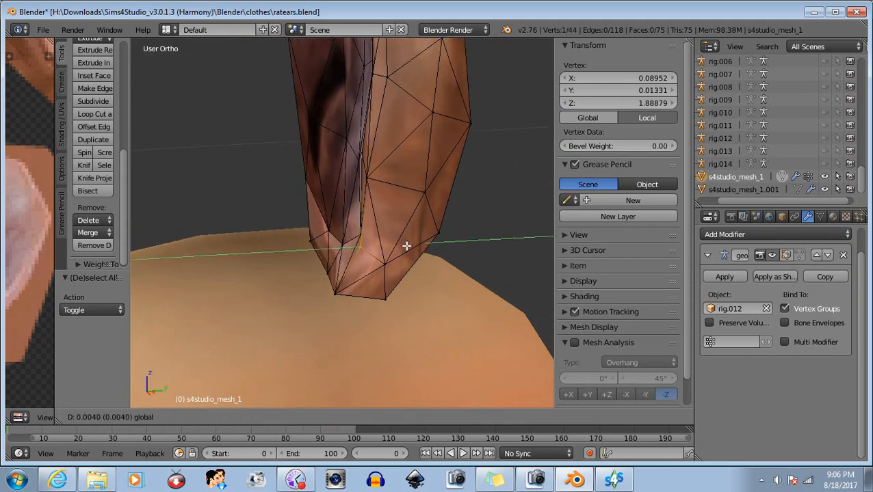
click(406, 246)
middle_drag(406, 246, 470, 276)
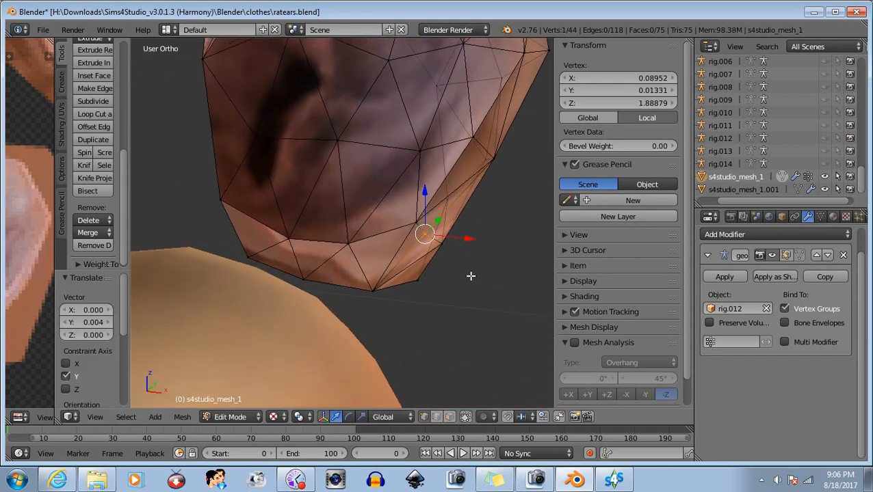
Step: Move the selected vertex beside the ear's lower rim outward in X to about 0.0921, then deselect it
drag(472, 242, 472, 239)
middle_drag(469, 297, 483, 248)
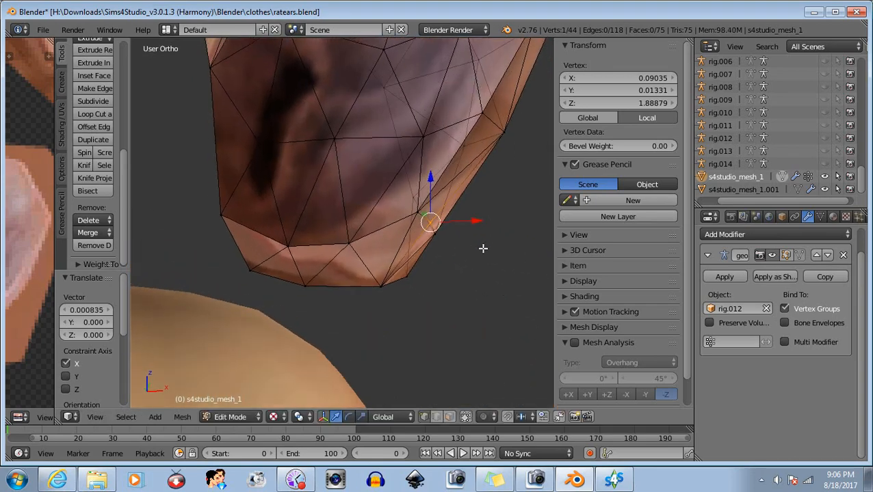
drag(473, 221, 467, 257)
mouse_move(467, 257)
middle_down()
mouse_move(305, 240)
mouse_move(225, 259)
mouse_move(273, 253)
mouse_move(466, 280)
mouse_move(455, 265)
middle_up()
drag(479, 226, 484, 224)
middle_drag(454, 258, 469, 284)
key(a)
Step: Knife-cut a long line up the ear's outer side from near the lower rim to the far upper edge, then deselect the cut
scroll(444, 276, down, 2)
scroll(469, 283, down, 2)
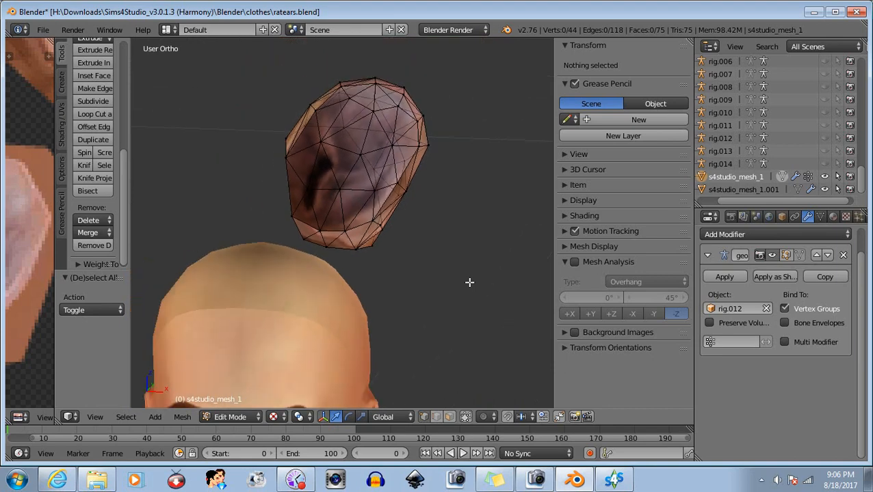
middle_drag(477, 238, 349, 277)
scroll(328, 258, up, 4)
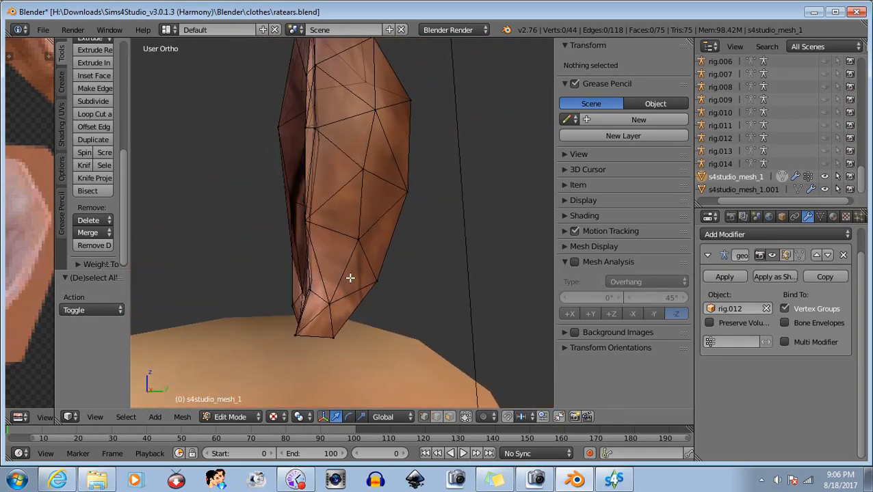
click(83, 166)
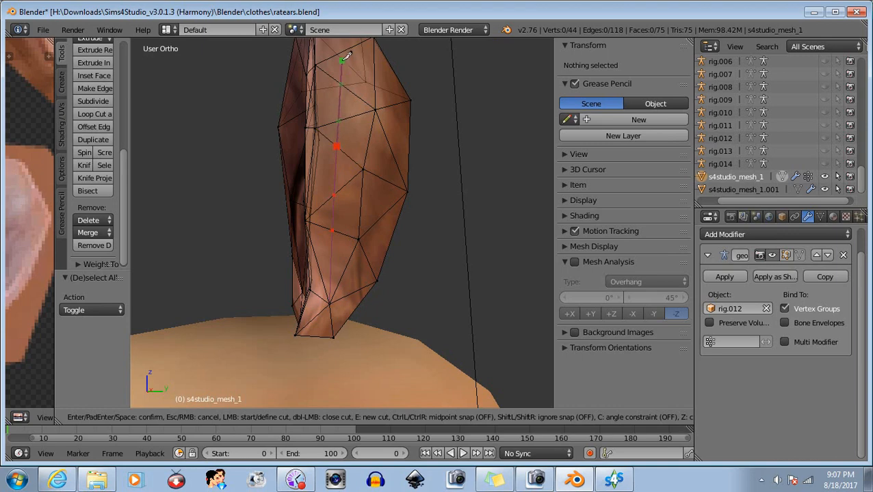
middle_drag(373, 77, 355, 178)
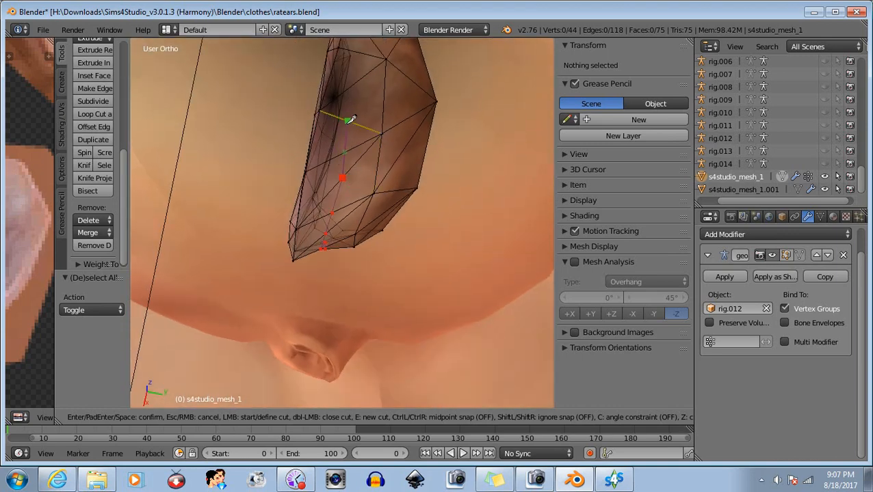
middle_drag(387, 93, 335, 170)
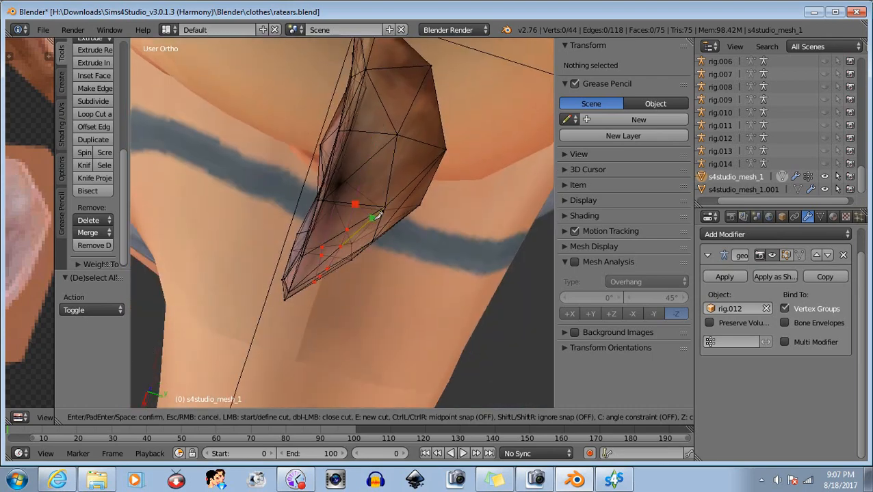
middle_drag(378, 214, 385, 172)
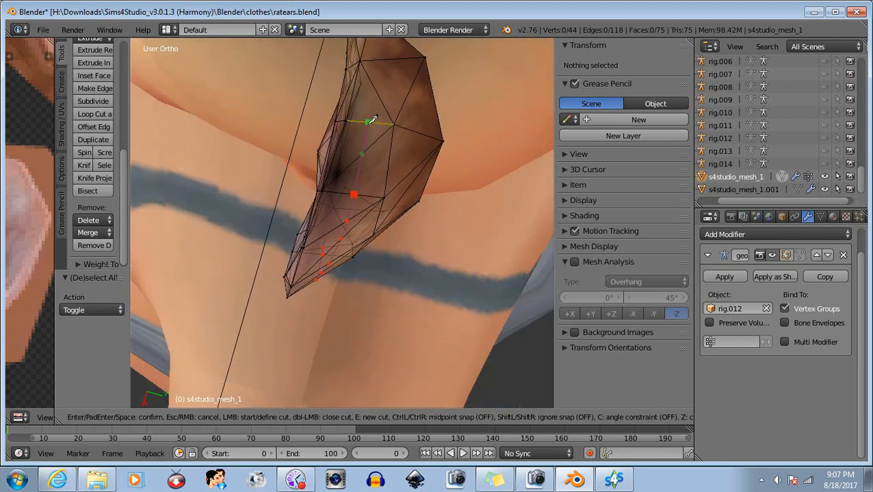
middle_drag(375, 120, 376, 114)
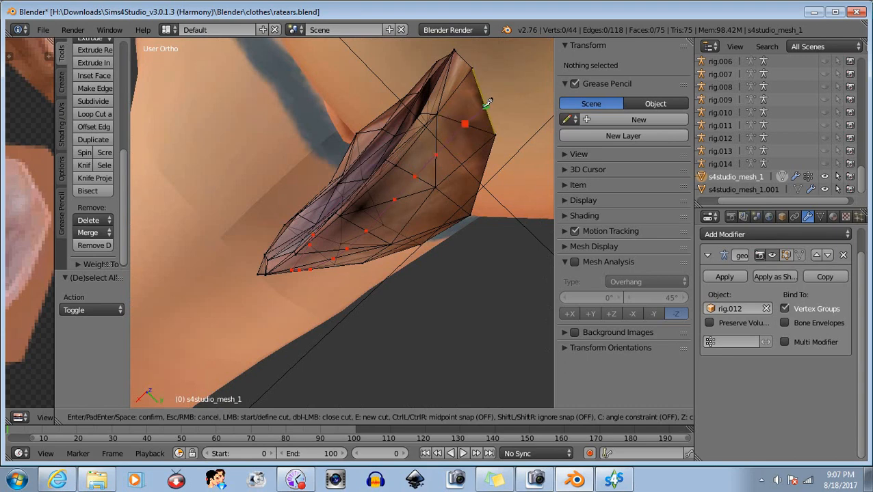
key(Return)
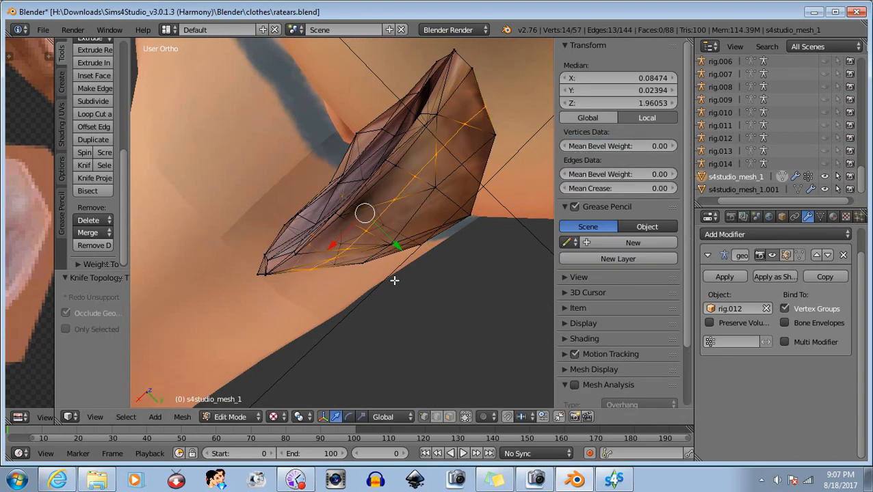
middle_drag(394, 279, 301, 123)
key(a)
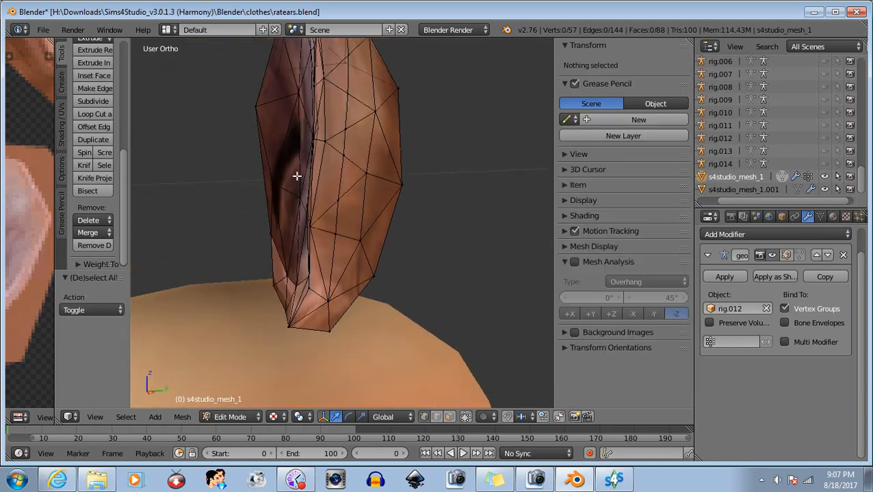
Step: Select the vertex beside the ear's lower rim, move it about -0.002 in Y, and deselect it
mouse_move(373, 294)
middle_down()
mouse_move(354, 288)
mouse_move(376, 290)
mouse_move(371, 311)
middle_up()
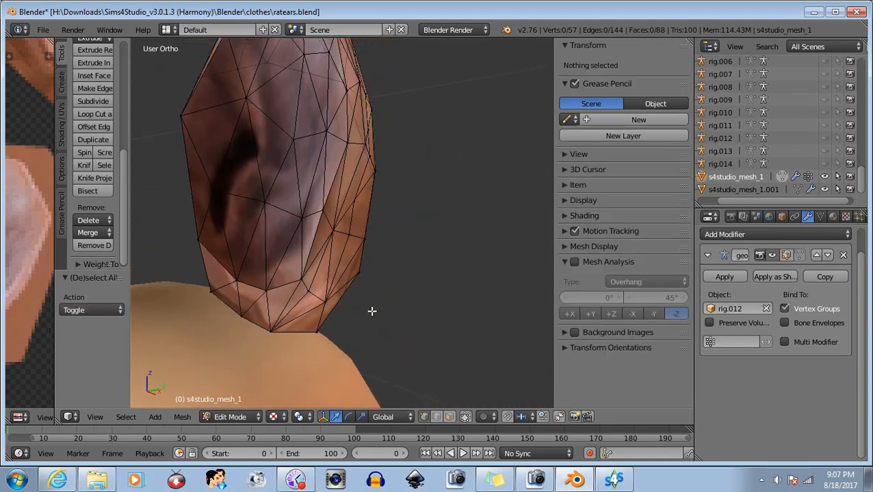
right_click(298, 292)
middle_drag(299, 292, 292, 316)
drag(354, 288, 351, 286)
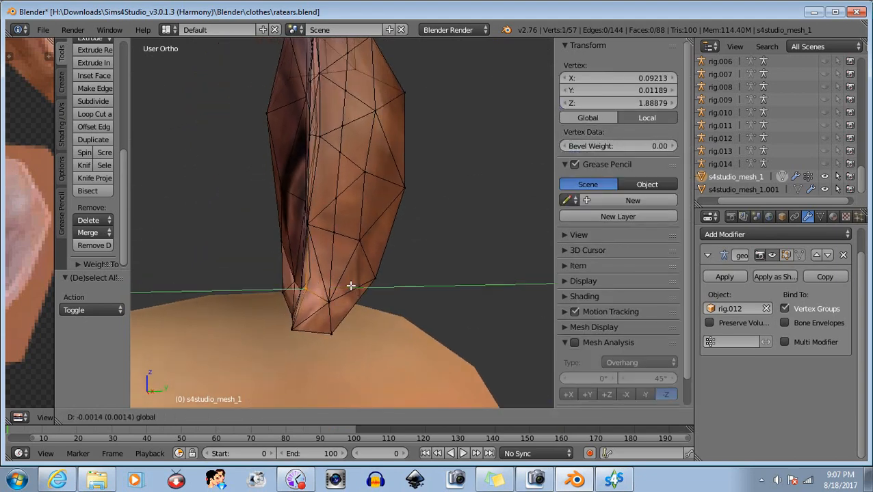
click(348, 286)
middle_drag(348, 286, 423, 333)
key(b)
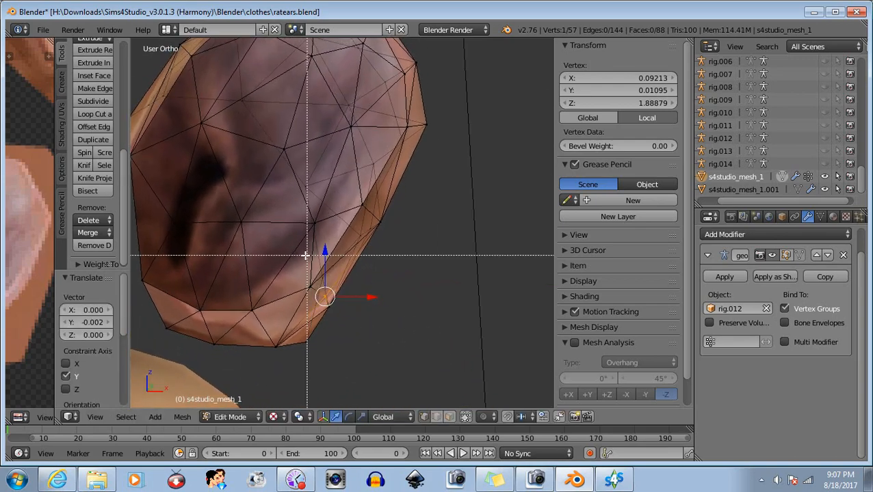
middle_drag(324, 254, 294, 256)
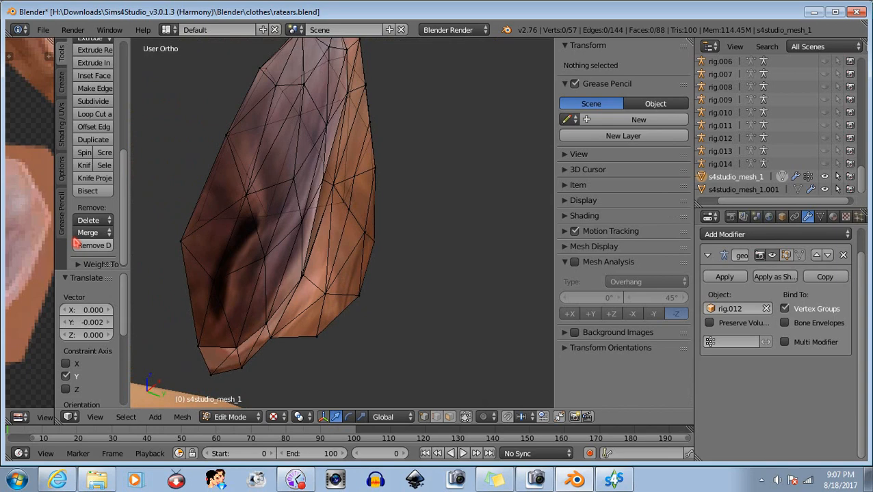
Step: Knife-cut an edge from the vertex beside the lower rim down to the bottom rim edge, then deselect it
click(89, 164)
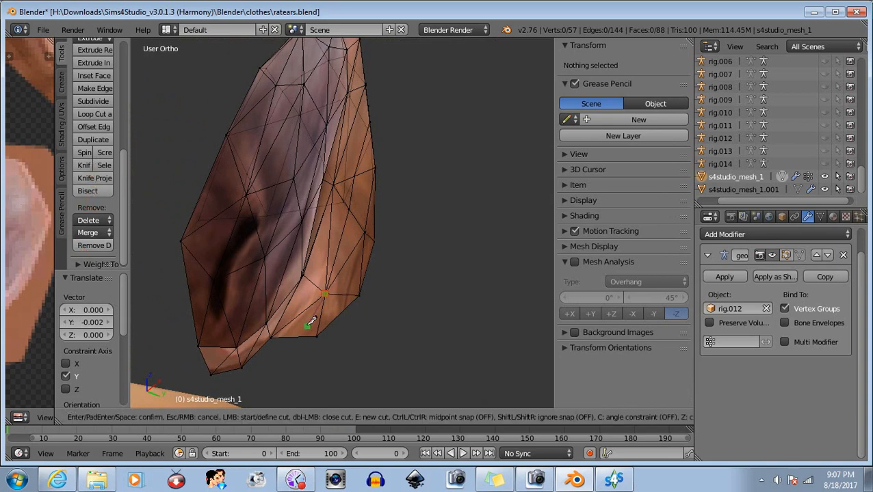
key(Return)
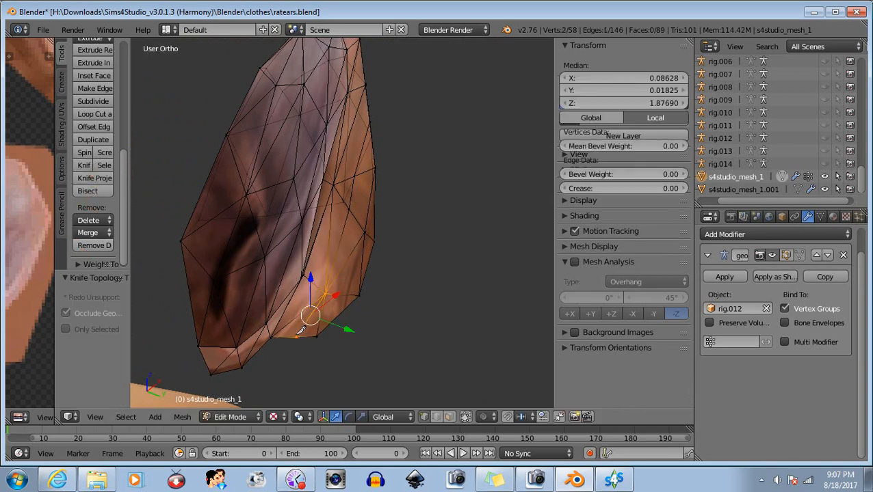
key(a)
Step: Knife-cut across the back of the ear from the new bottom rim vertex around to the opposite side edge, then deselect the cut
scroll(378, 327, up, 3)
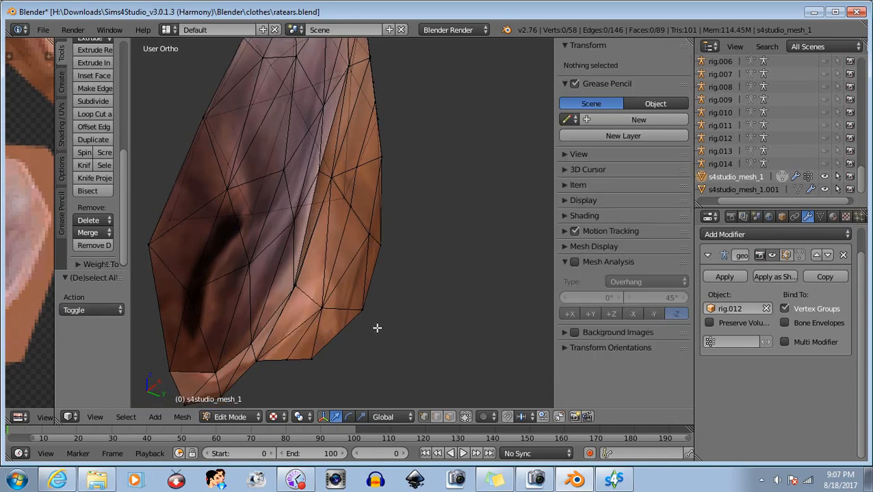
shift+middle_drag(362, 355, 381, 200)
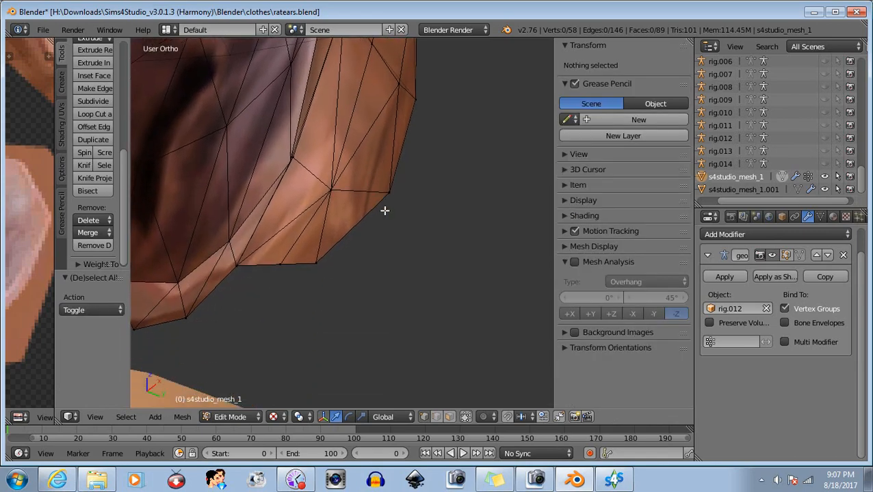
middle_drag(288, 217, 366, 163)
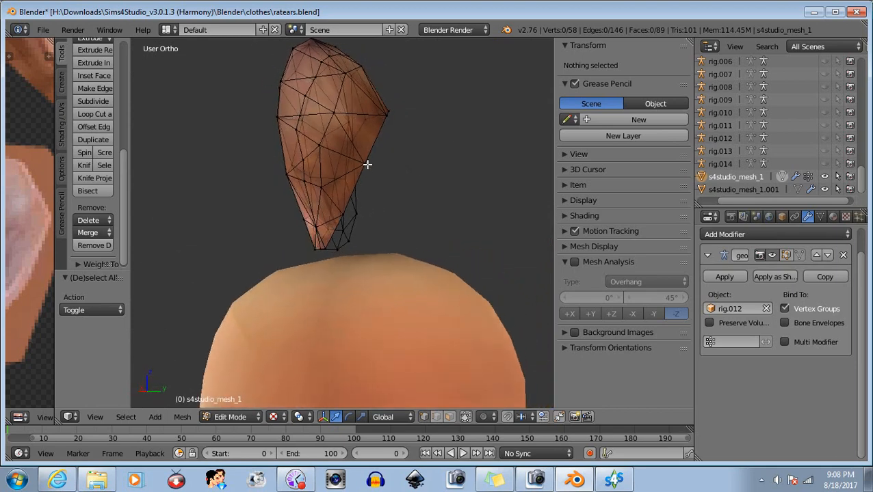
click(83, 165)
scroll(326, 236, up, 5)
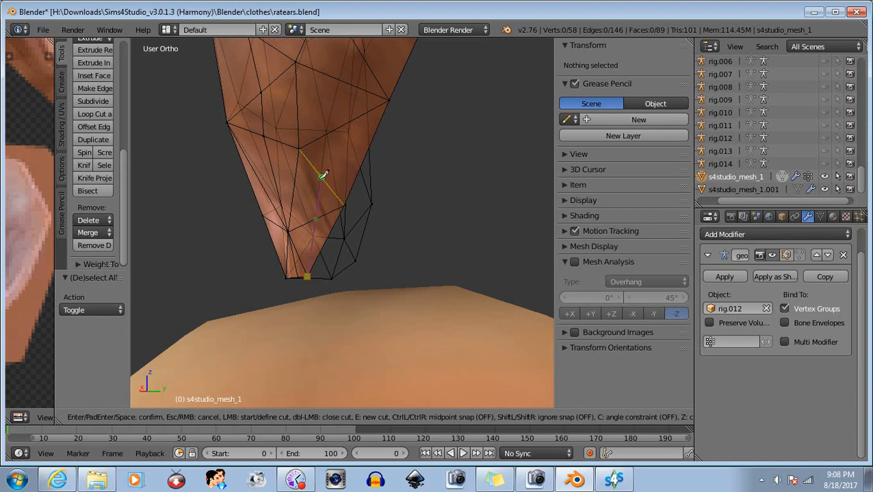
click(344, 81)
middle_drag(355, 67, 253, 158)
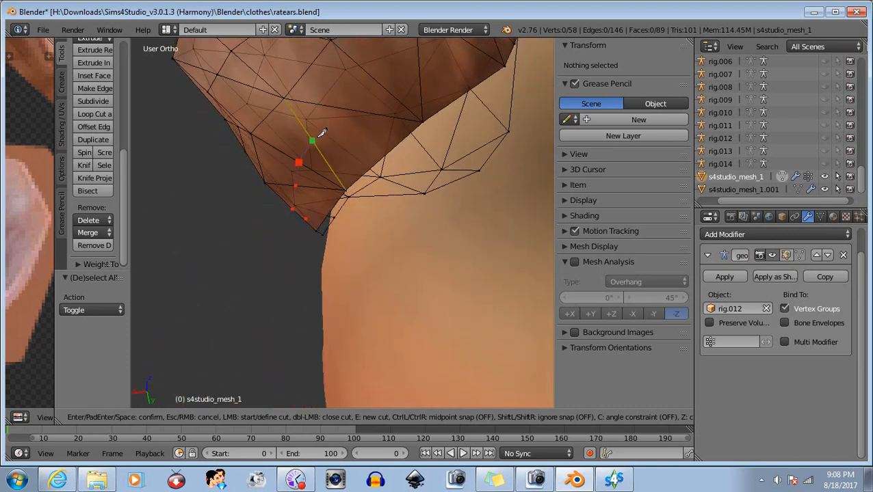
click(316, 136)
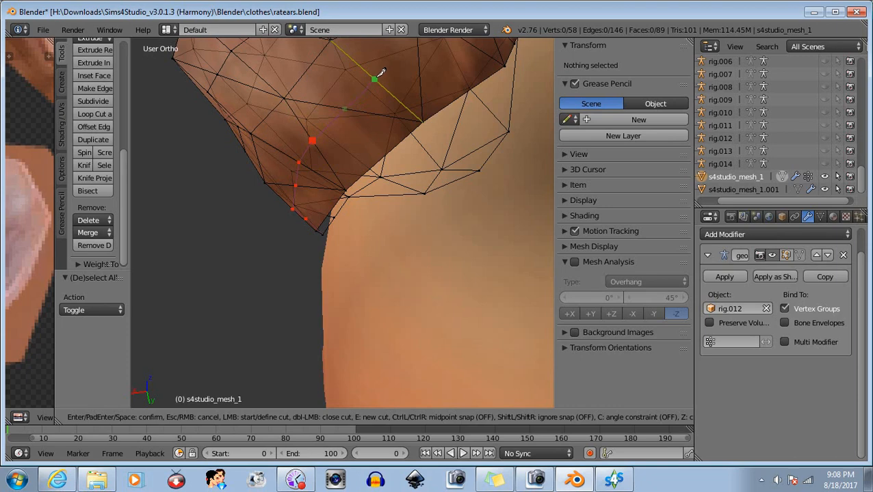
middle_drag(427, 57, 301, 253)
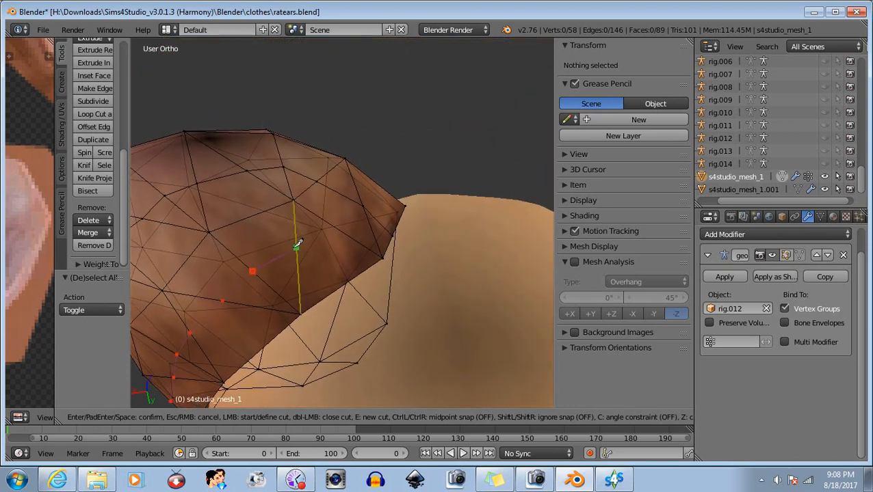
middle_drag(298, 241, 220, 239)
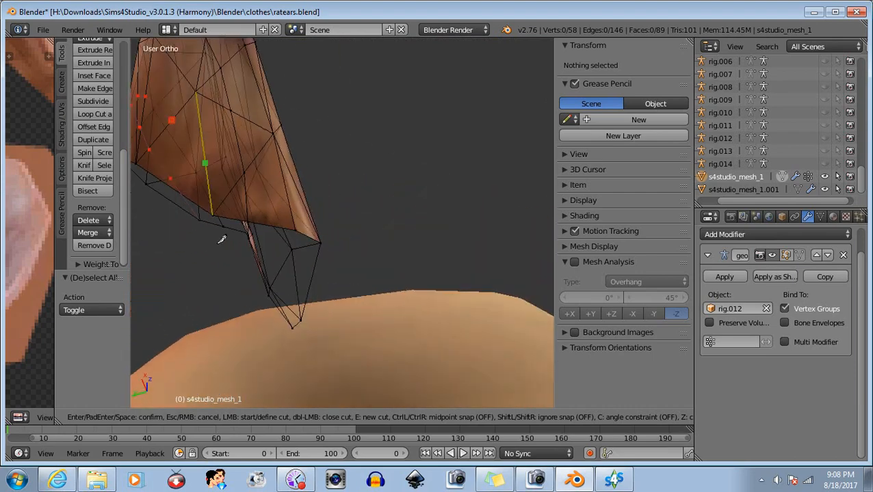
click(204, 145)
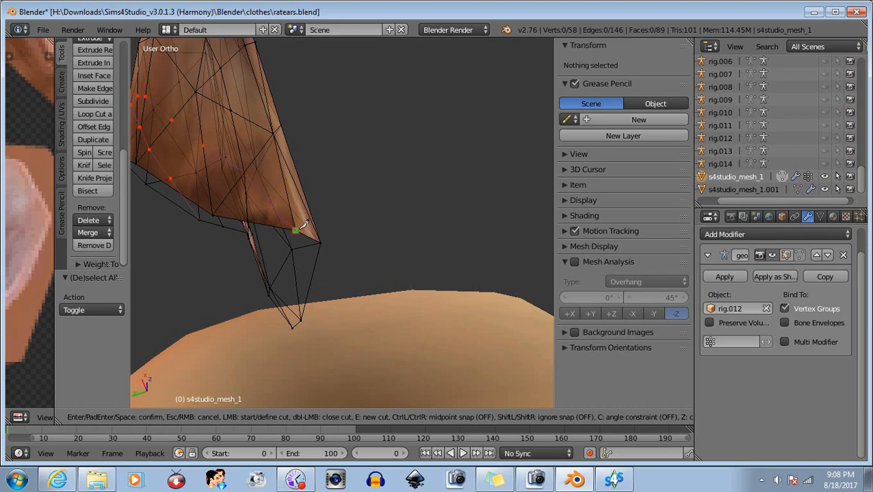
key(Return)
middle_drag(211, 286, 315, 238)
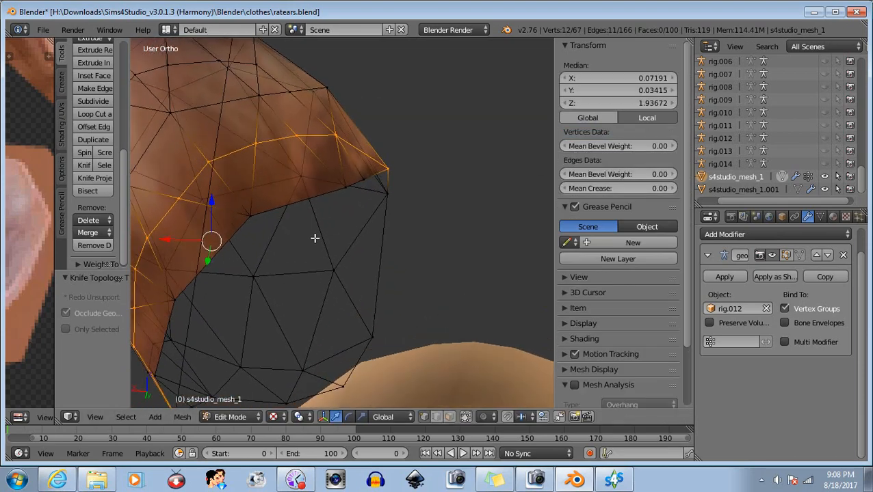
scroll(269, 300, down, 3)
middle_drag(287, 349, 364, 234)
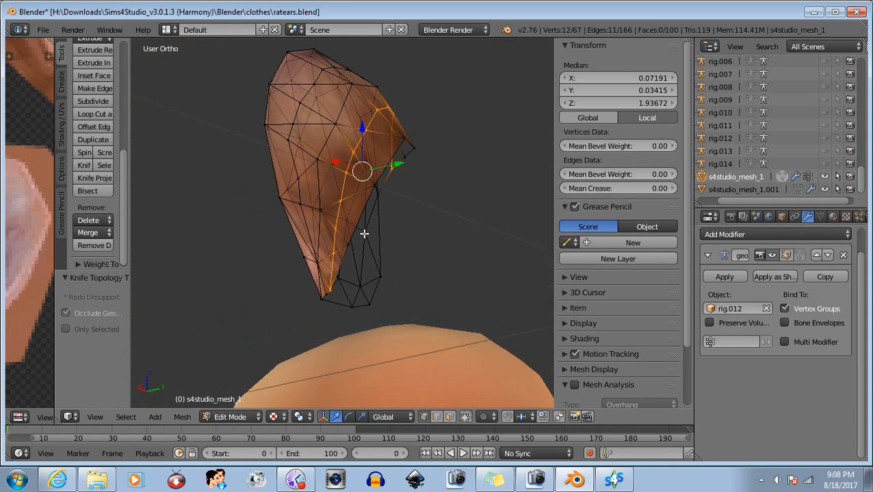
key(a)
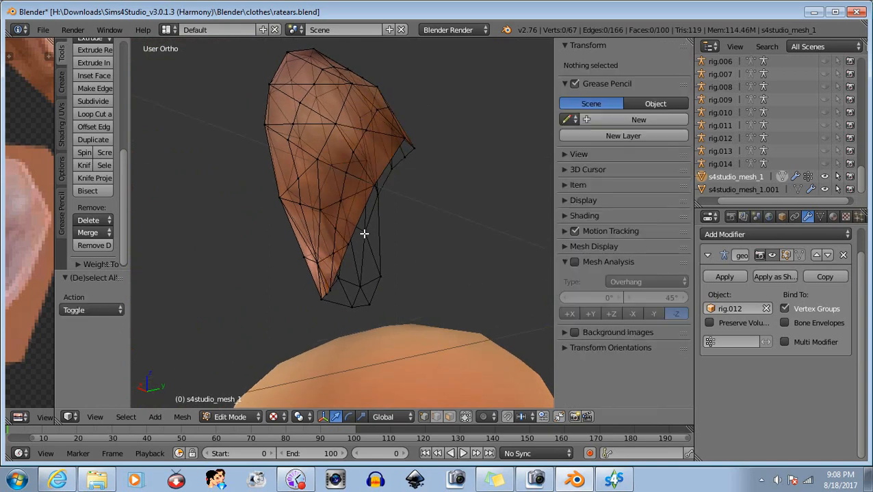
Step: Knife-cut a short horizontal edge across the dark inner crease to the ear's inner side edge, then deselect it
middle_drag(337, 215, 271, 231)
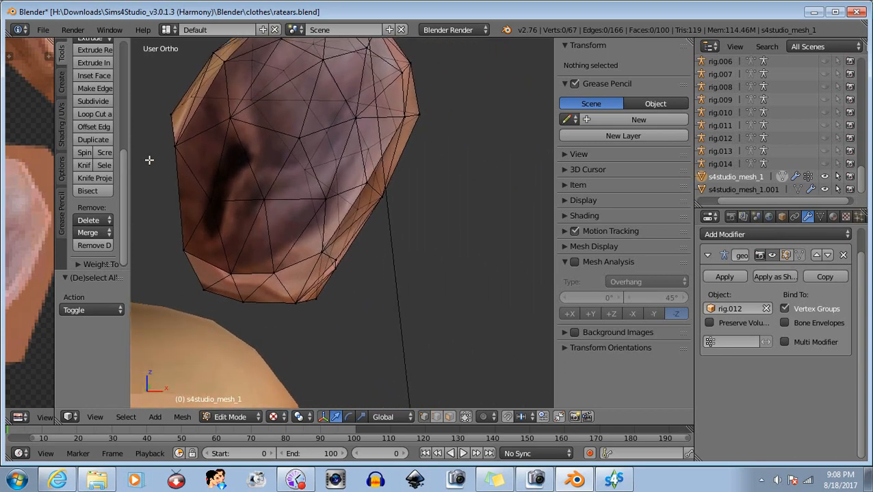
click(84, 165)
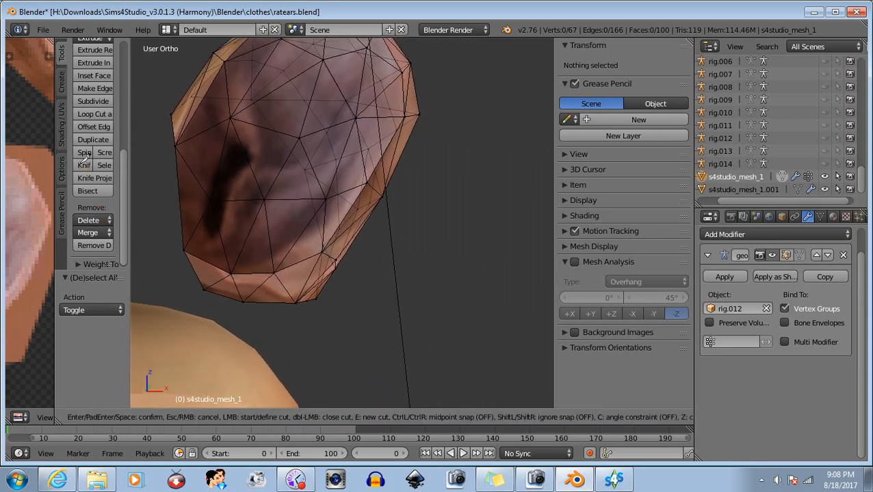
click(211, 201)
click(180, 201)
key(Return)
key(a)
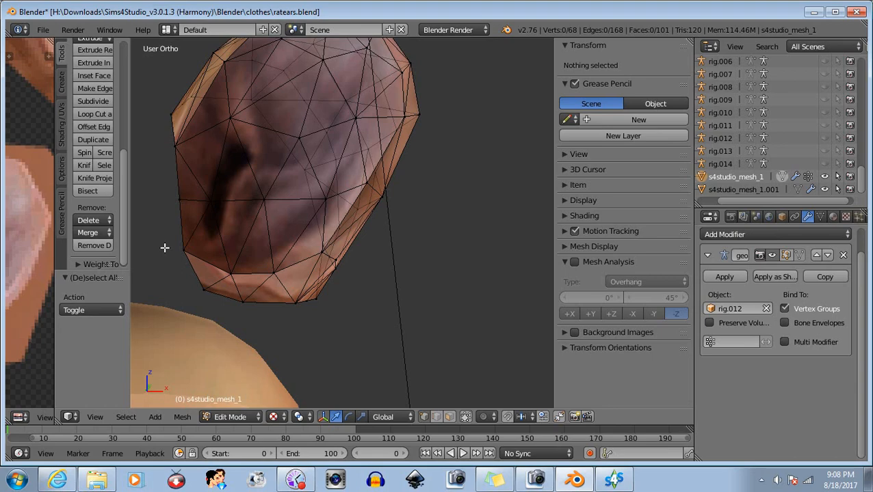
Step: Select the bottom vertex of the ear's lower rim and shift it slightly backward in Y
middle_drag(415, 276, 342, 278)
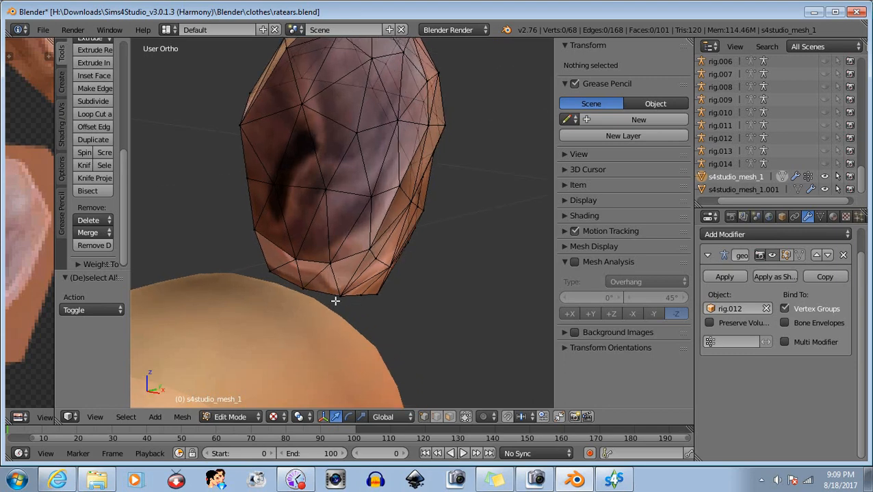
right_click(339, 295)
middle_drag(411, 350, 361, 343)
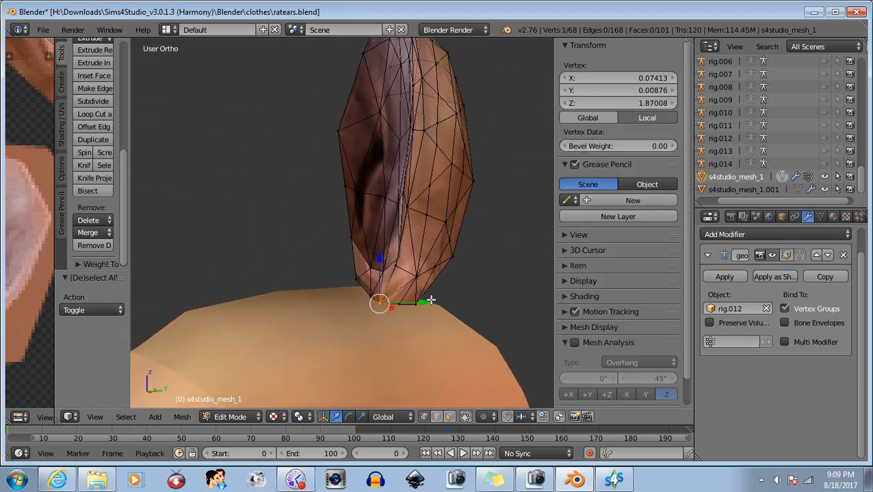
drag(422, 303, 428, 303)
key(b)
Step: Select the outermost vertex of the ear's lower rim and move it about 0.003 in X
middle_drag(366, 281, 542, 331)
key(b)
drag(322, 296, 364, 299)
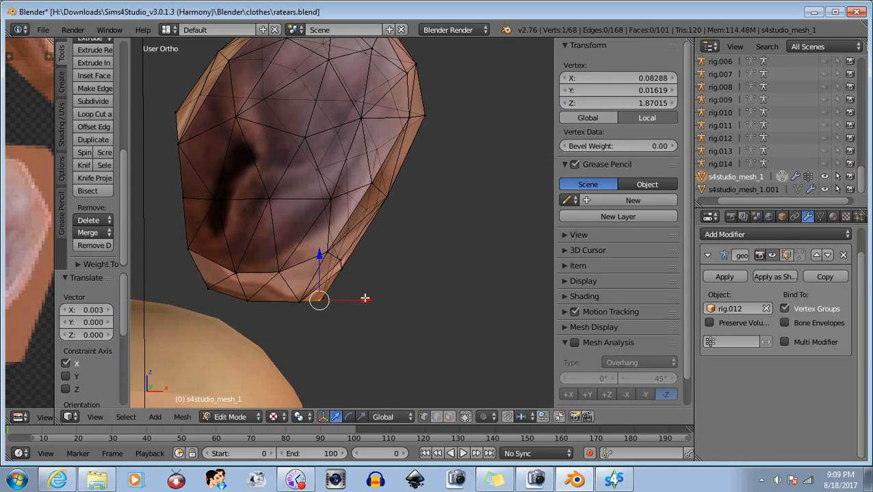
middle_drag(364, 298, 322, 342)
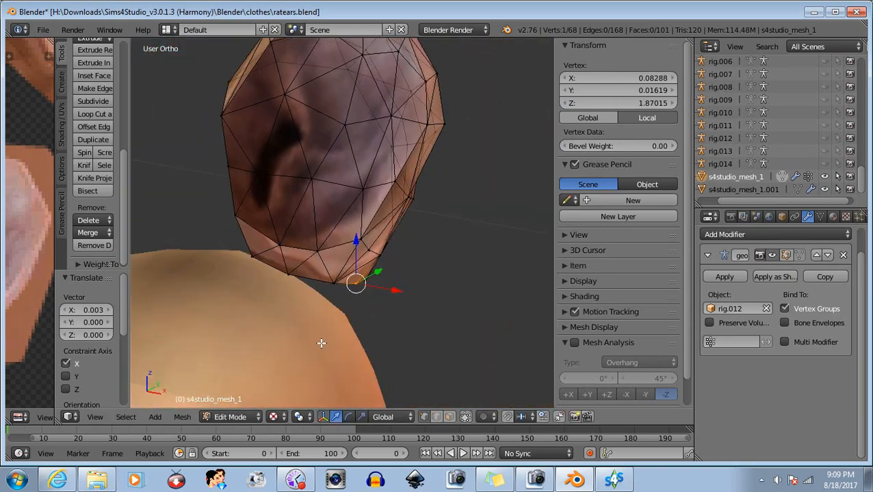
Step: Select the vertex beside the outermost one on the ear's lower rim, move it about 0.0009 in Y, and deselect it
key(b)
drag(344, 270, 342, 298)
key(a)
key(b)
middle_drag(404, 324, 318, 327)
key(g)
key(y)
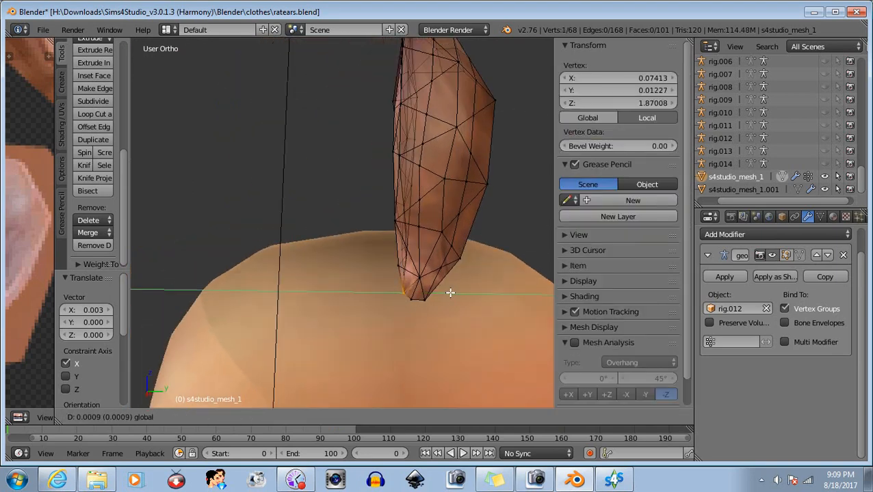
click(450, 293)
middle_drag(450, 293, 485, 350)
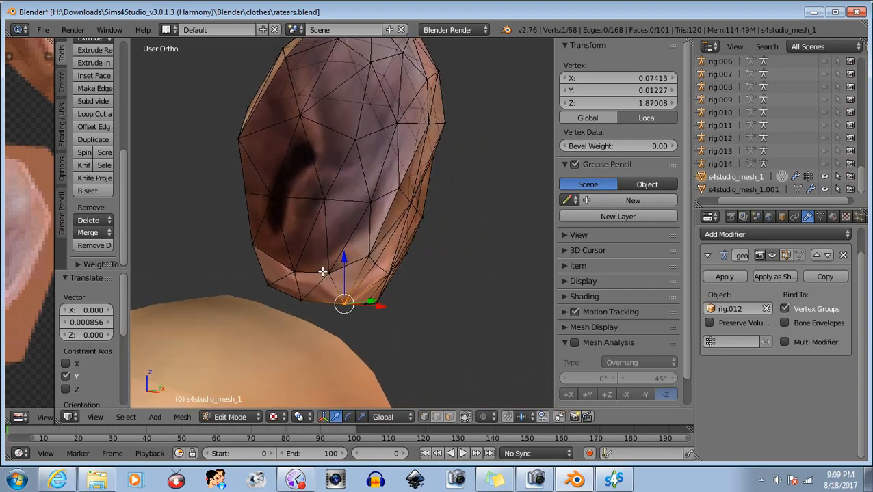
key(a)
Step: Select the rearmost vertices along the curved back of the ear and hide them
middle_drag(286, 253, 310, 291)
middle_drag(297, 296, 496, 273)
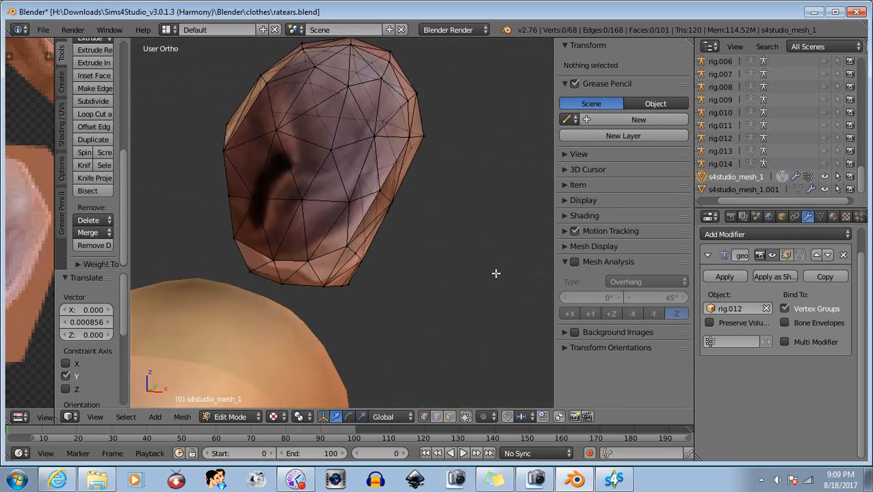
middle_drag(496, 274, 204, 249)
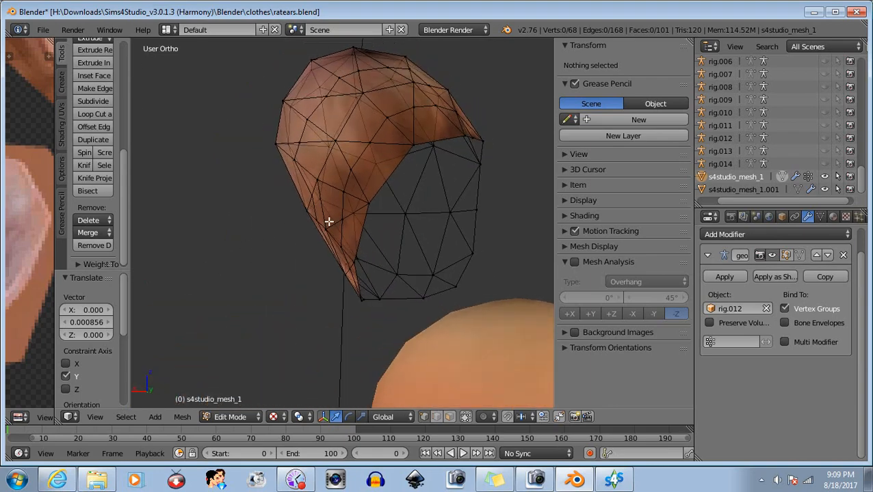
middle_drag(328, 221, 208, 330)
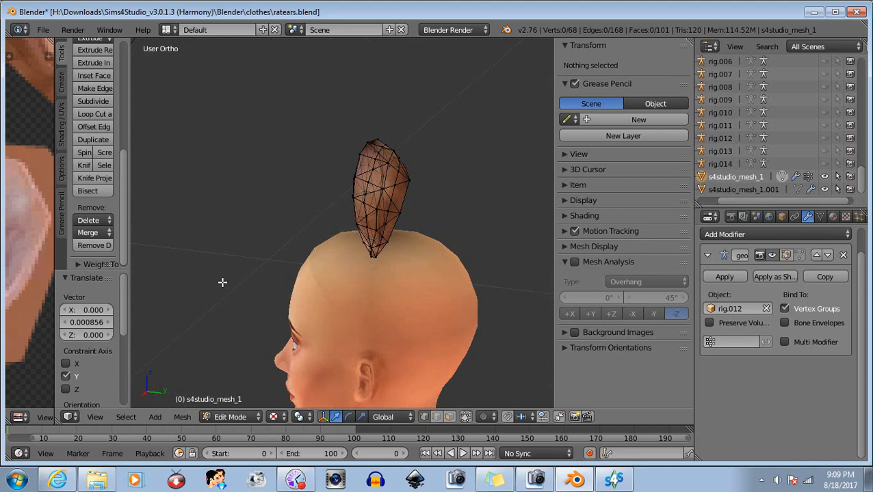
scroll(291, 299, up, 3)
middle_drag(284, 305, 336, 268)
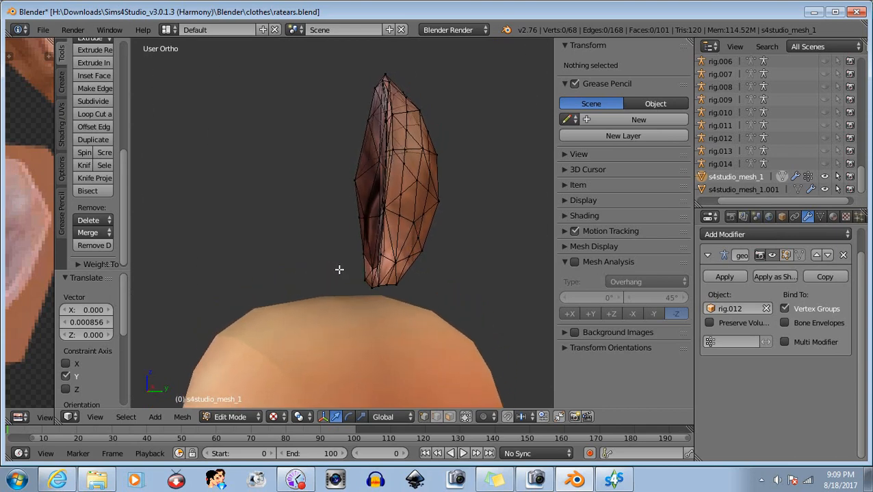
key(b)
drag(483, 83, 415, 274)
key(b)
drag(451, 202, 407, 274)
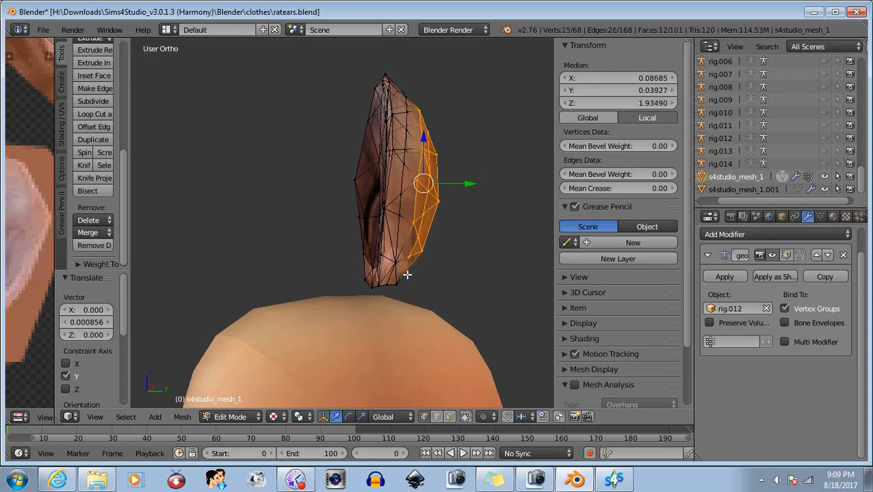
key(h)
Step: Hide the protruding vertices still left on the upper back of the ear and clear the selection
middle_drag(316, 311, 290, 302)
key(b)
drag(469, 124, 432, 191)
key(b)
drag(435, 106, 418, 116)
key(b)
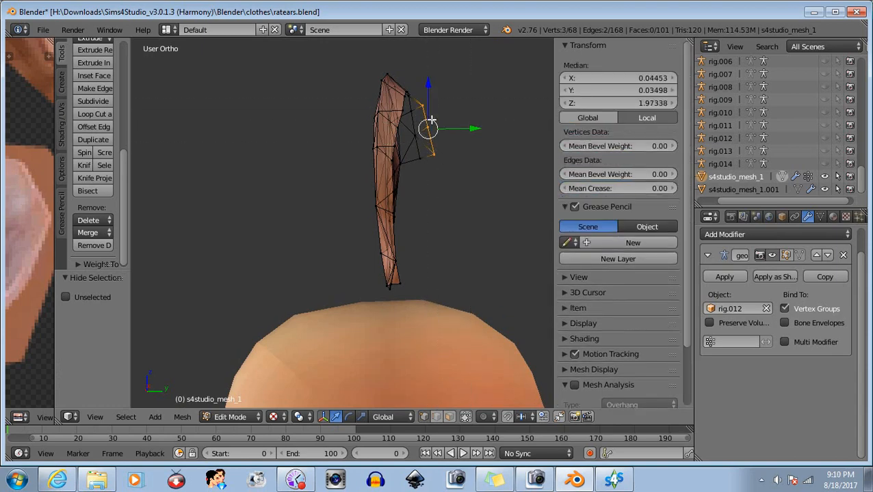
key(a)
Step: Save the ratears.blend file
click(43, 30)
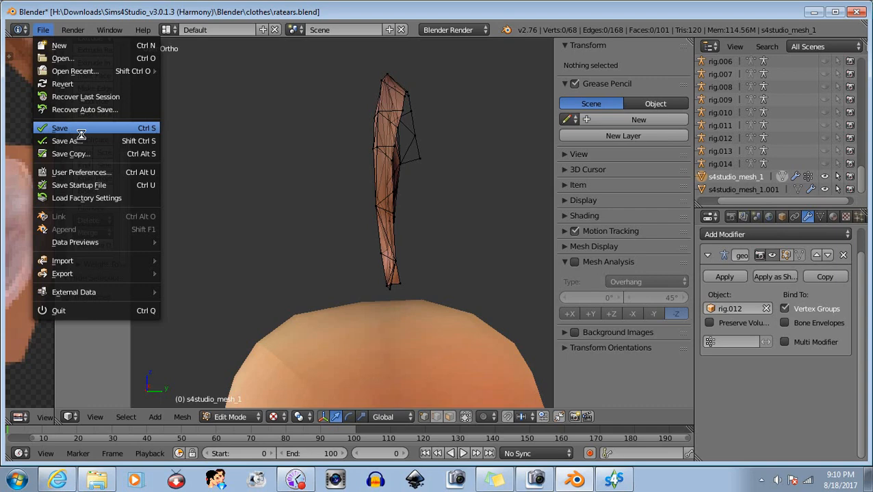
click(81, 132)
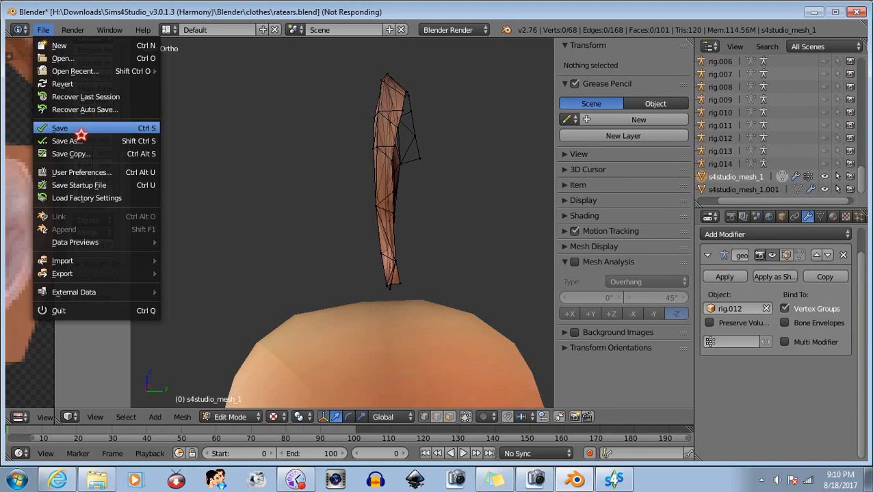
click(81, 131)
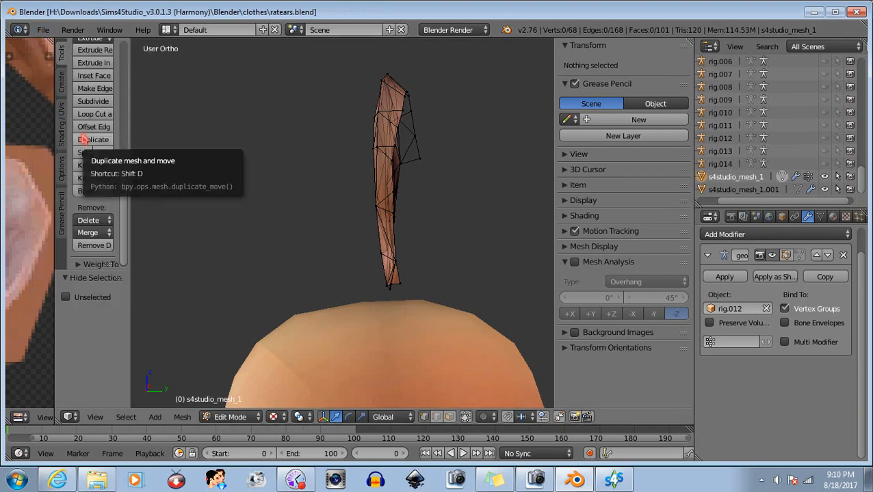
Step: Knife-cut a diagonal edge from the vertex in the dark inner crease to the central vertex of the ear's front surface
middle_drag(205, 164, 402, 189)
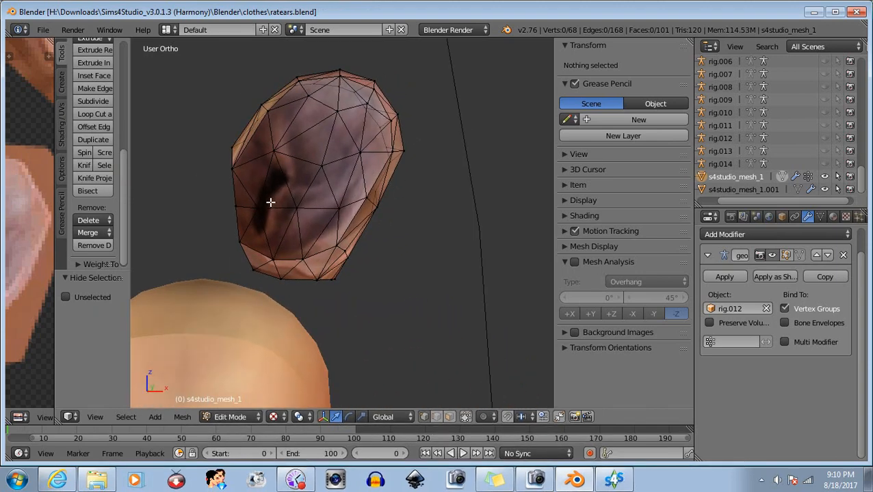
scroll(266, 201, up, 2)
shift+middle_drag(265, 202, 302, 271)
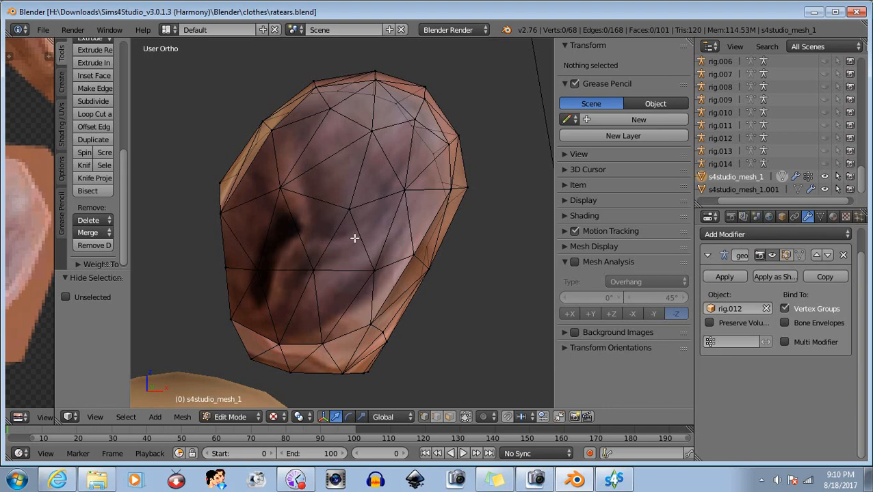
click(85, 165)
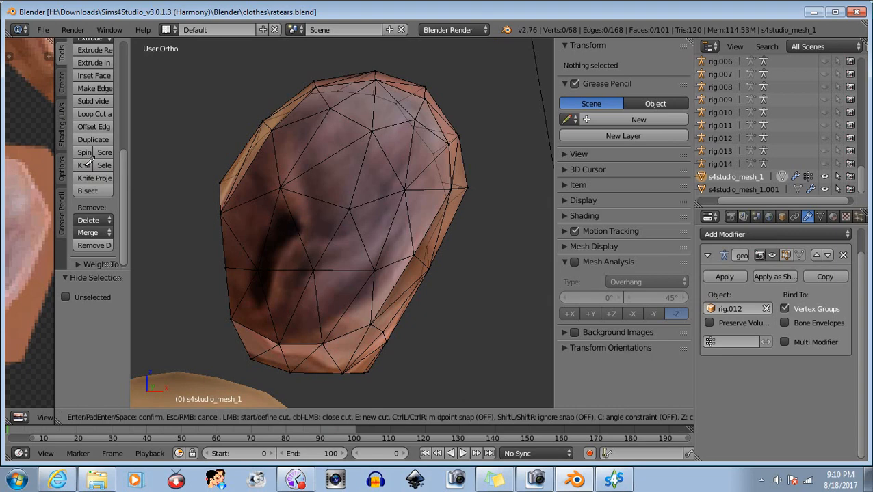
click(258, 268)
click(351, 207)
key(Return)
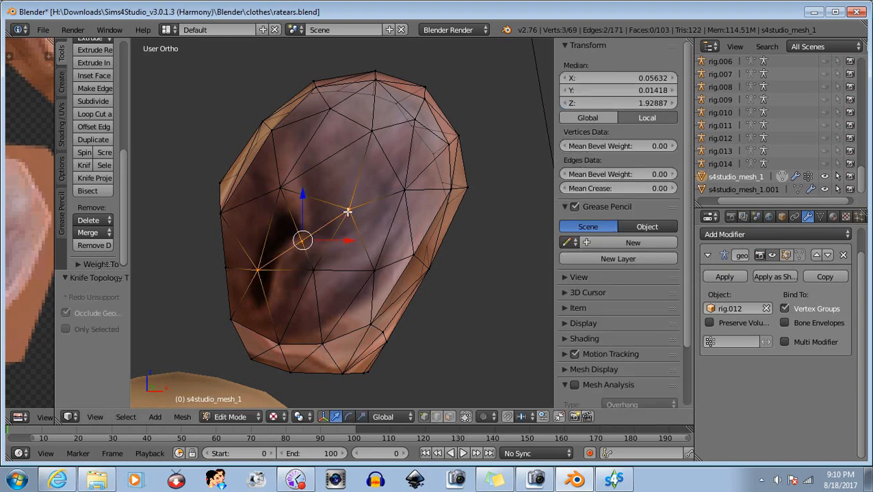
Step: Knife-cut an edge from the central vertex of the inner ear up to the vertex near the top rim
click(93, 166)
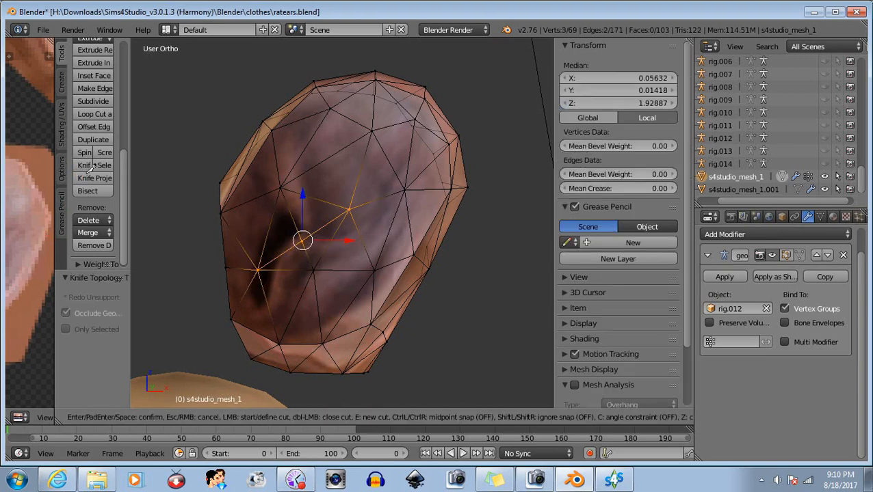
click(352, 202)
click(330, 109)
key(Return)
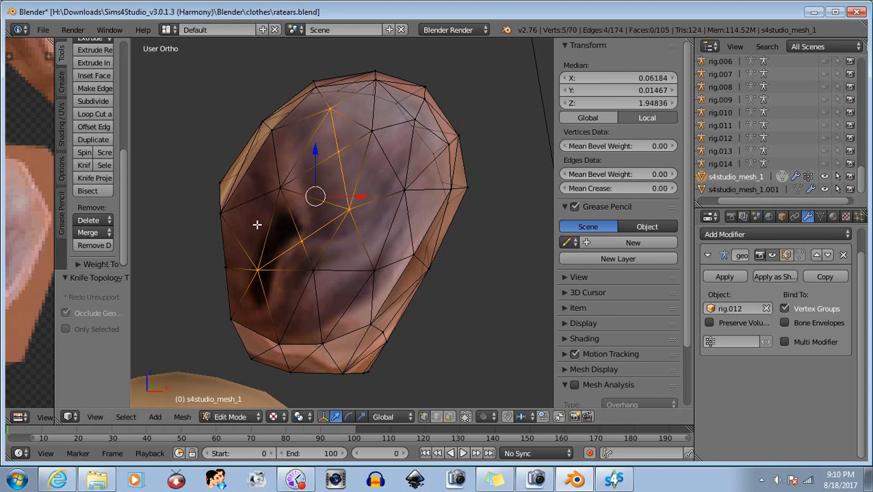
Step: Knife-cut a diagonal edge from the vertex just beside the dark crease, passing below the central vertex, to the outer vertex of the inner ear
click(84, 165)
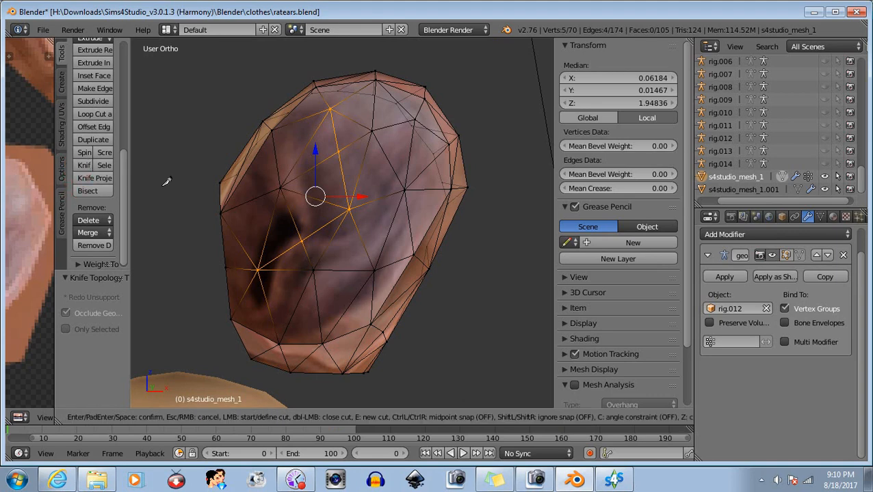
click(329, 269)
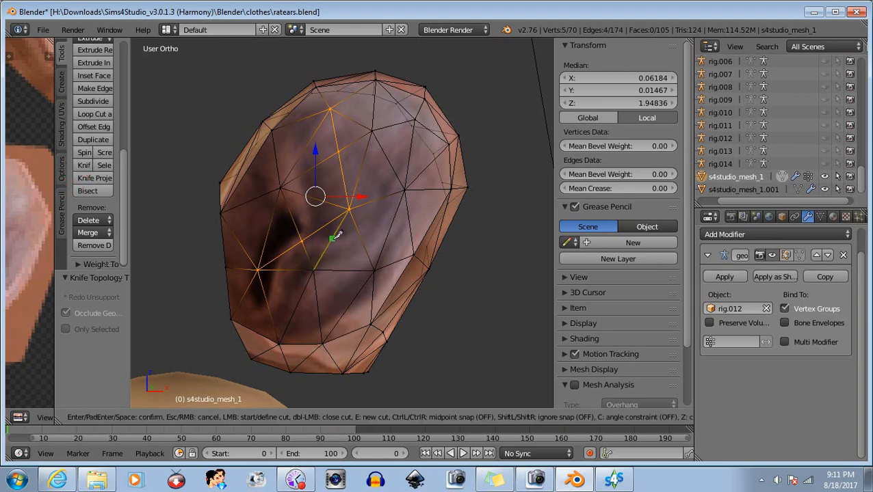
click(406, 190)
key(Return)
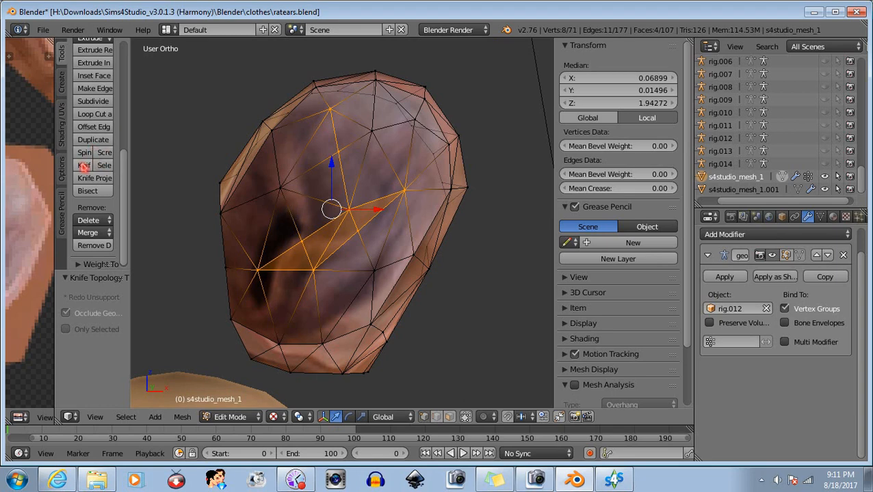
Step: Knife-cut a short edge from the vertex above the dark crease to the ear's upper inner side rim
key(k)
click(282, 186)
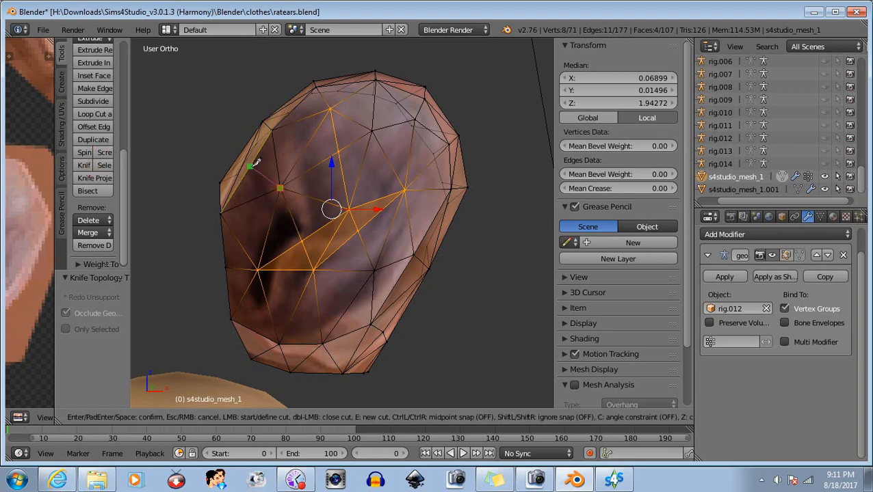
click(249, 165)
key(Return)
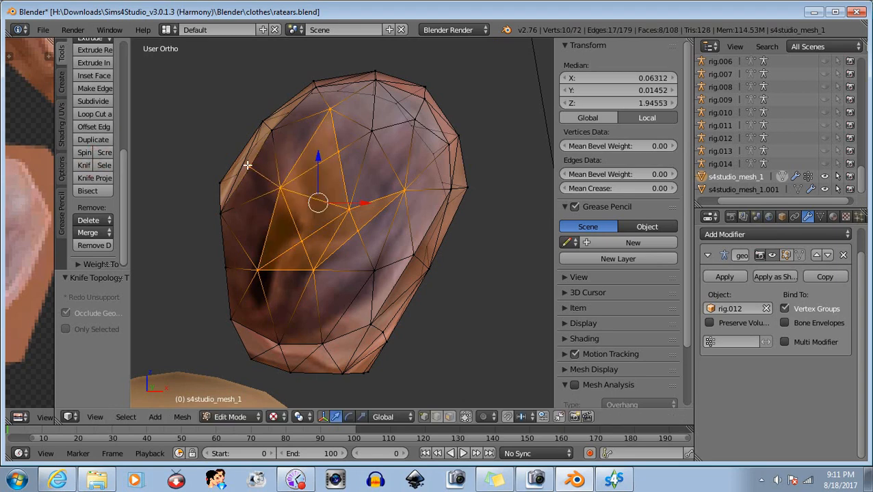
Step: Knife-cut a short edge from the outer vertex of the inner ear to the outer side rim, then deselect everything
click(83, 165)
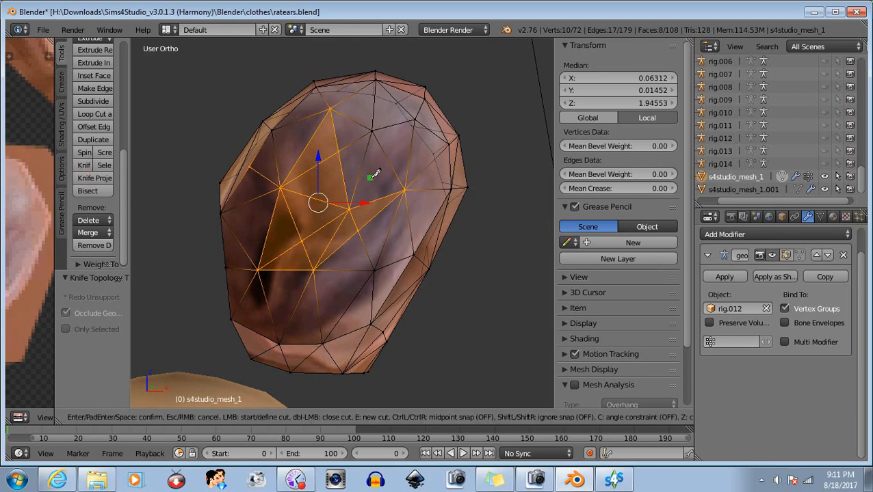
click(405, 191)
click(435, 216)
key(Return)
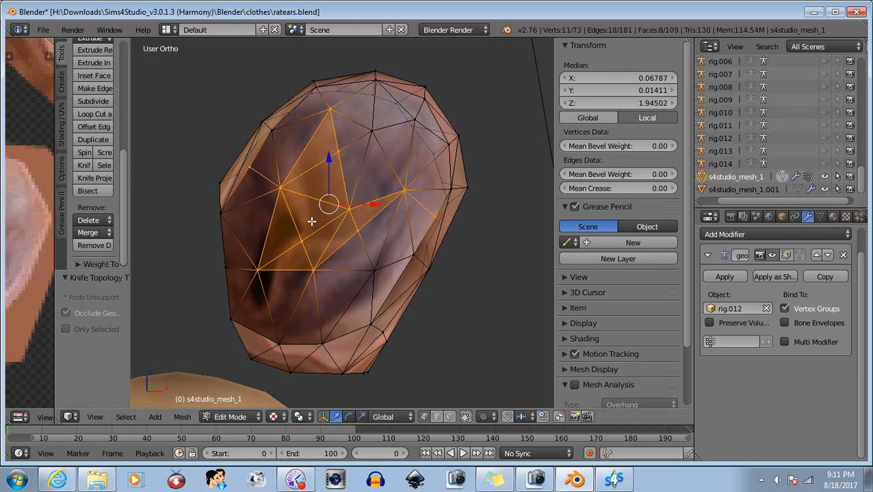
middle_drag(311, 221, 360, 253)
key(a)
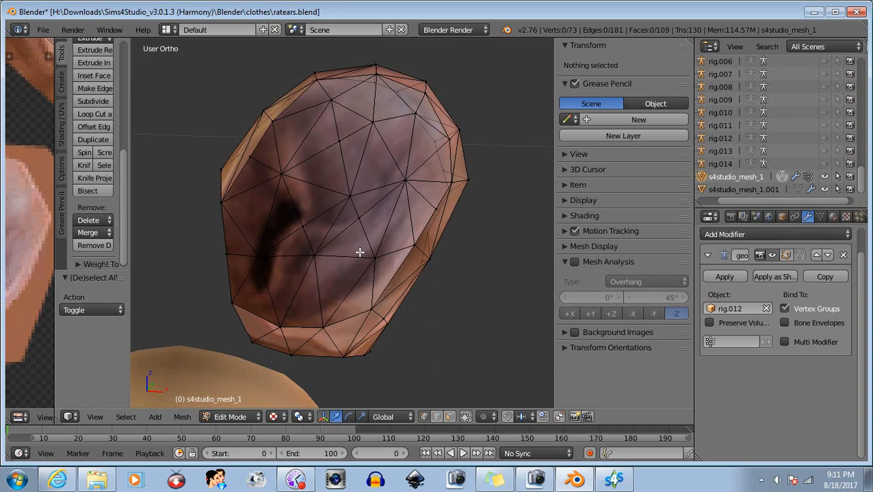
Step: Select the vertex in the dark inner crease, push it back about 0.007 in Y, and deselect it
middle_drag(272, 252, 207, 284)
right_click(257, 256)
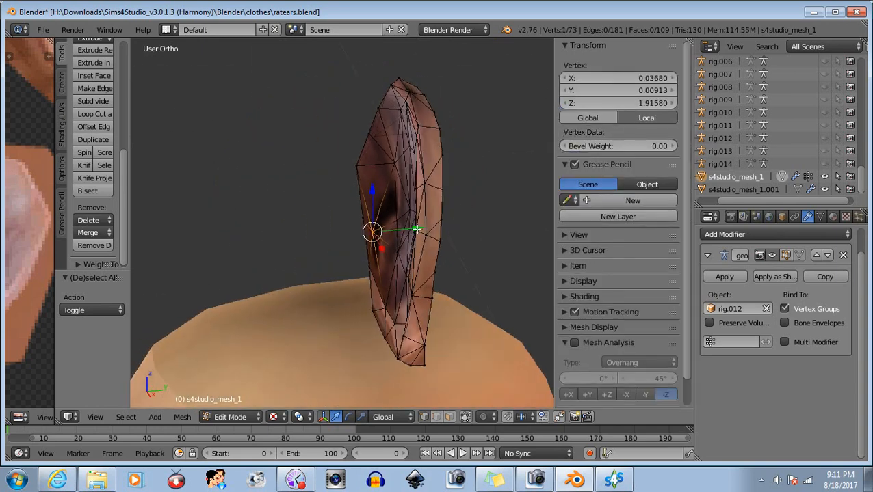
drag(416, 230, 429, 228)
middle_drag(333, 286, 403, 217)
drag(411, 221, 415, 220)
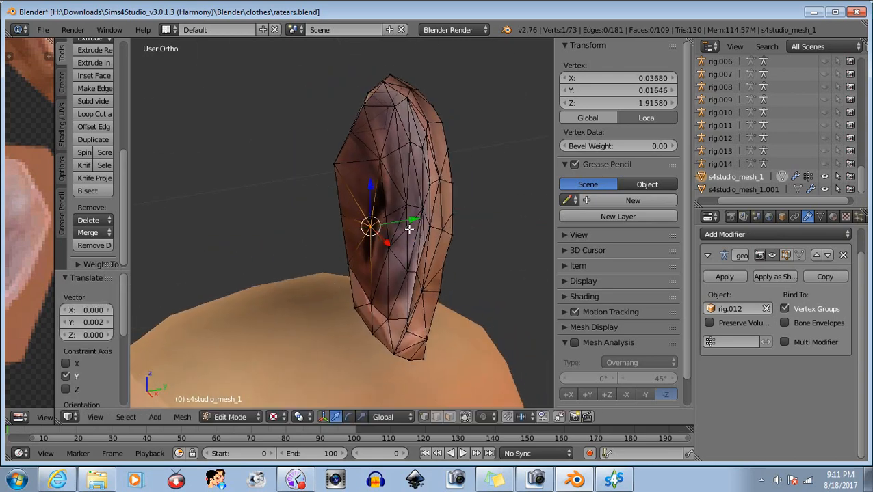
middle_drag(383, 229, 510, 215)
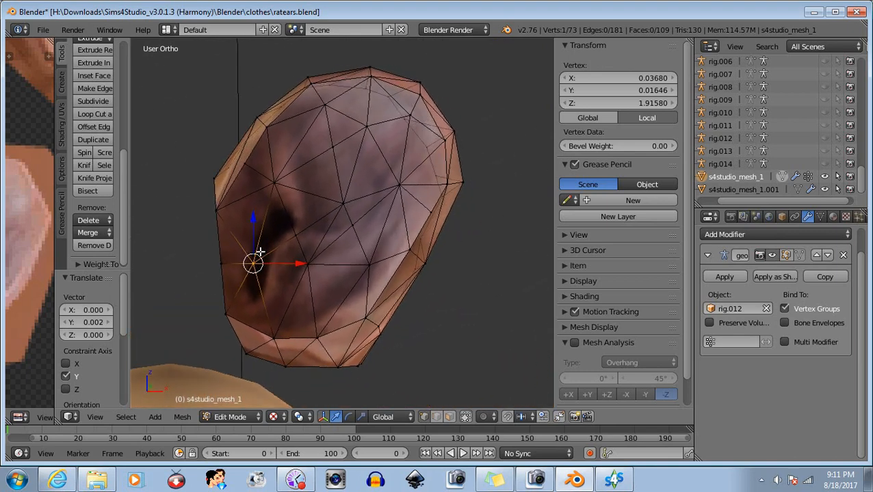
key(a)
Step: Select the inner side edge vertex level with the dark crease, move it about 0.001 in Y, and deselect it
right_click(213, 260)
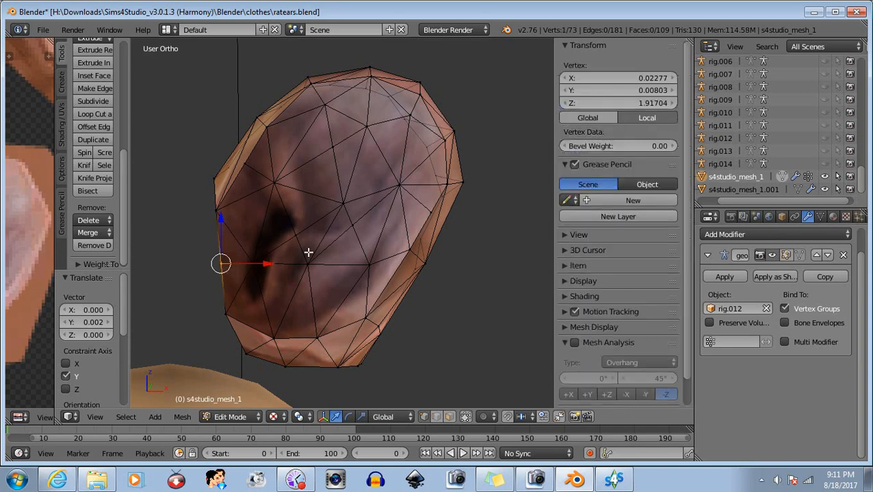
middle_drag(310, 253, 397, 186)
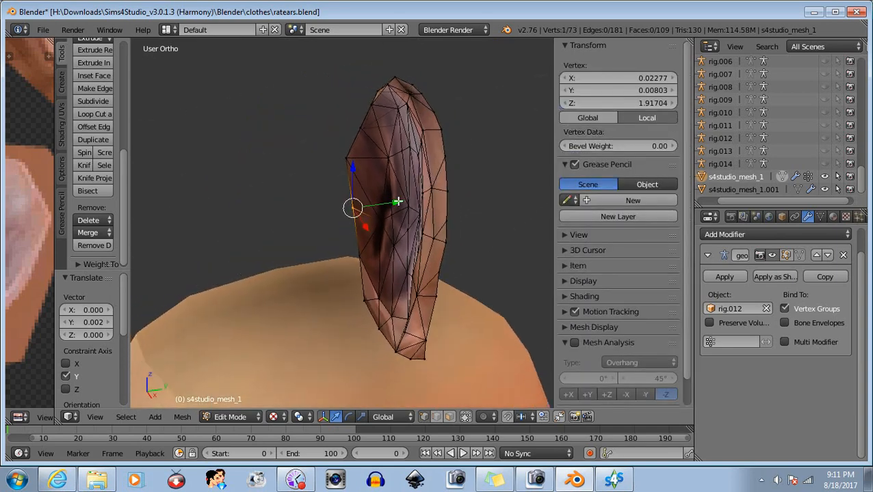
key(g)
key(y)
click(399, 201)
key(b)
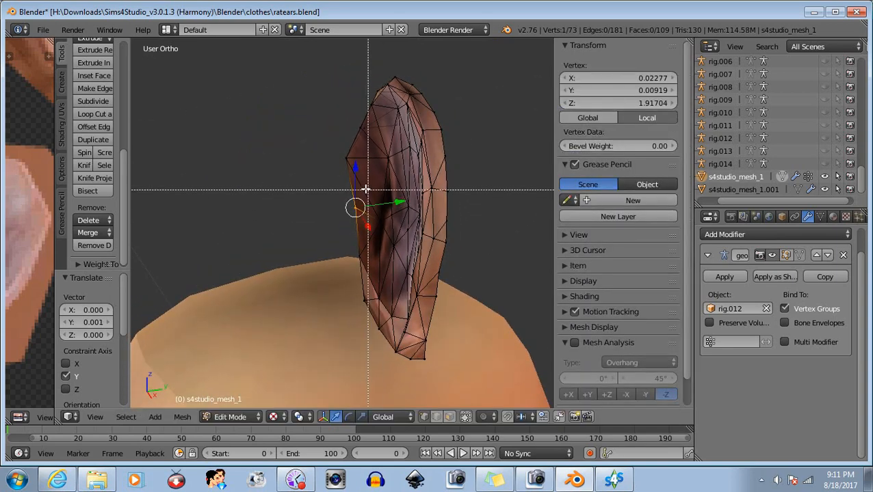
middle_drag(330, 195, 379, 250)
middle_drag(377, 251, 435, 258)
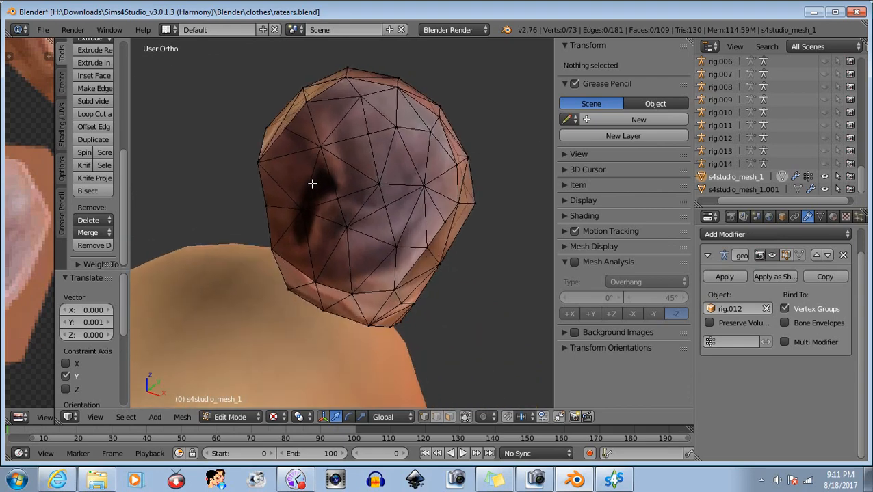
Step: Select the foremost vertex on the ear's upper inner side edge, move it about 0.002 in Y, and deselect it
middle_drag(312, 183, 251, 164)
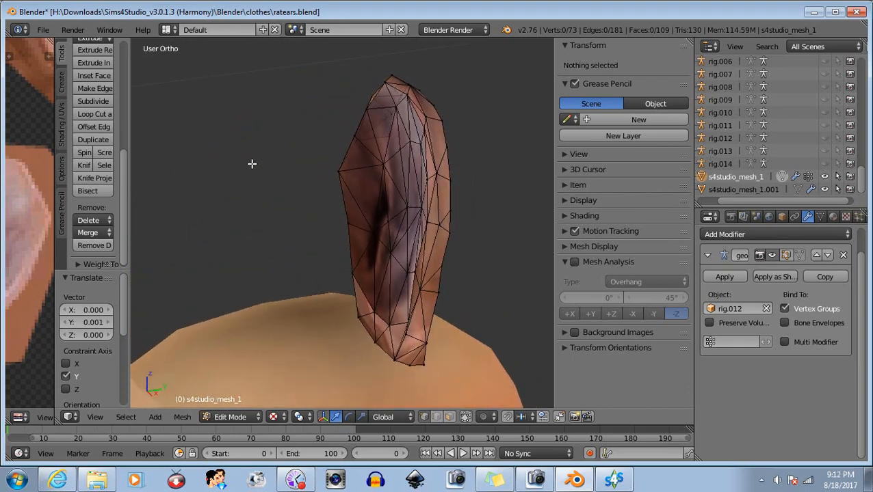
right_click(339, 171)
drag(380, 166, 385, 167)
key(a)
Step: Select the widest vertex on the ear's head-side edge, move it about 0.001 in Y, and deselect it
middle_drag(381, 232, 405, 232)
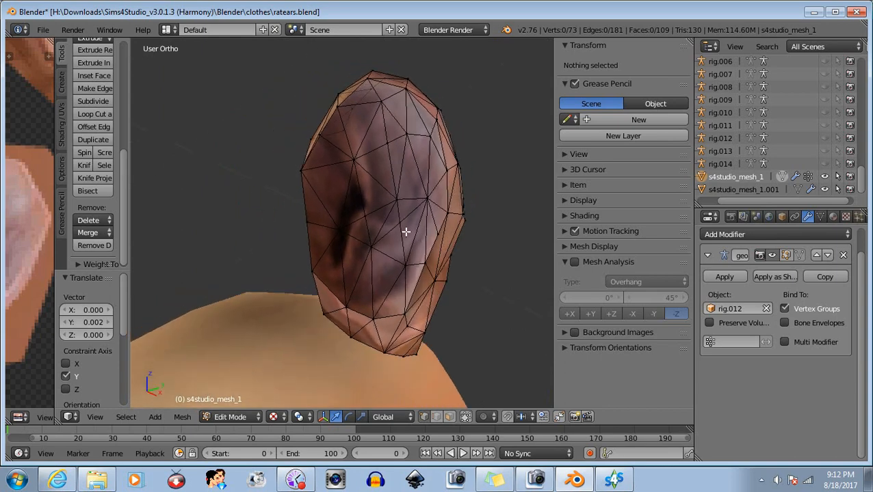
key(b)
drag(294, 166, 312, 180)
middle_drag(347, 193, 295, 203)
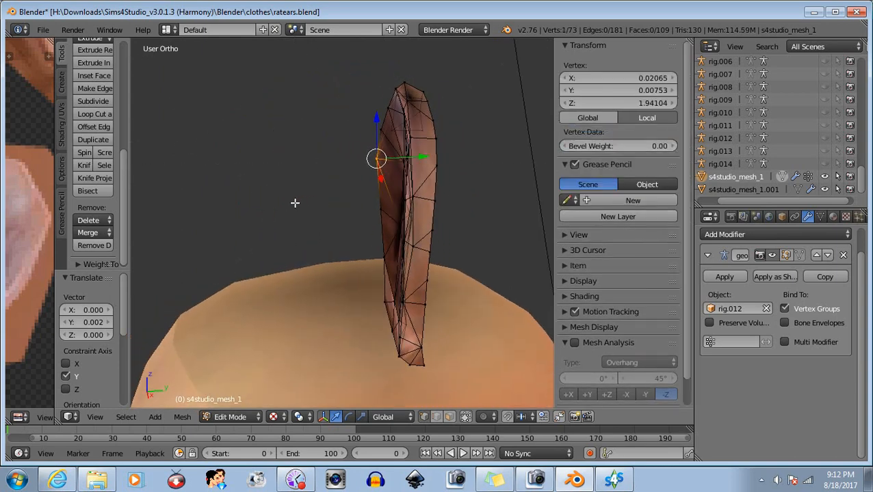
drag(424, 156, 421, 163)
middle_drag(420, 163, 223, 166)
drag(204, 194, 258, 282)
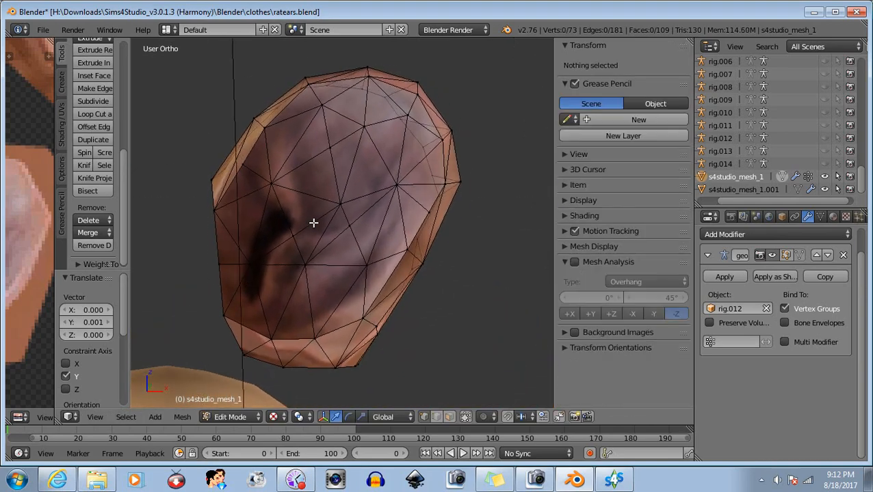
Step: Knife-cut a short edge across the head-side rim beside the inner ear, then deselect everything
middle_drag(314, 222, 370, 245)
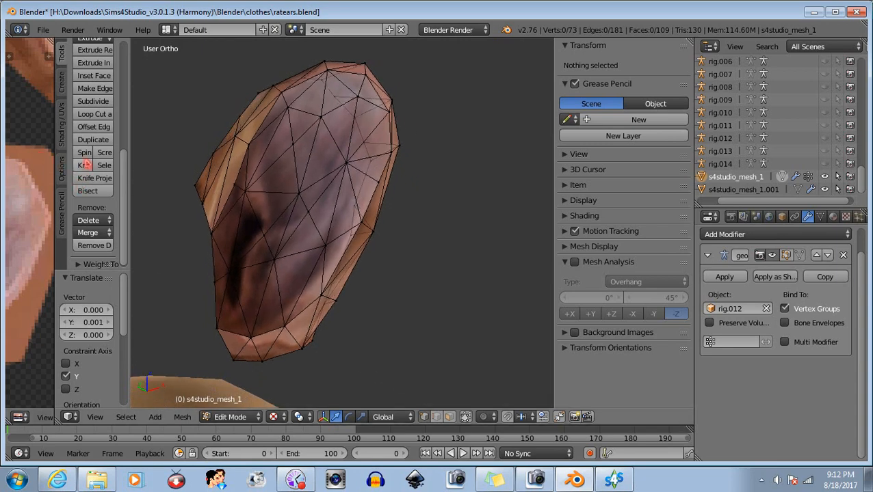
click(84, 164)
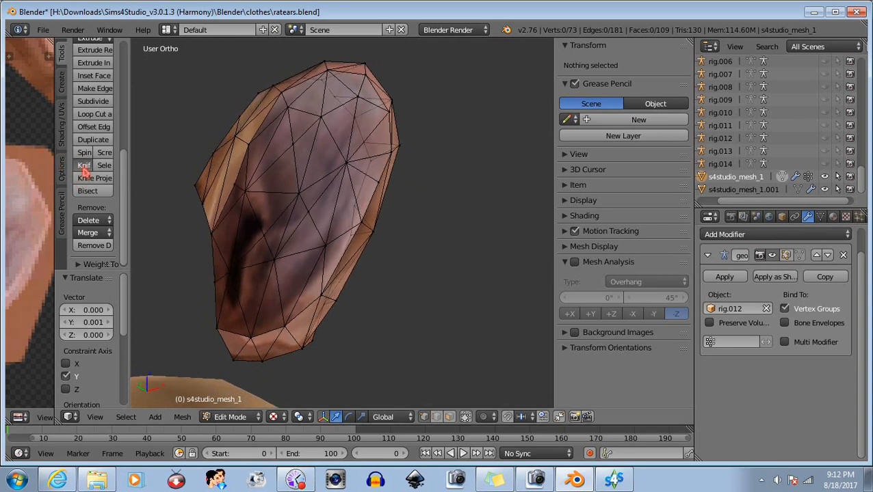
click(234, 182)
click(216, 175)
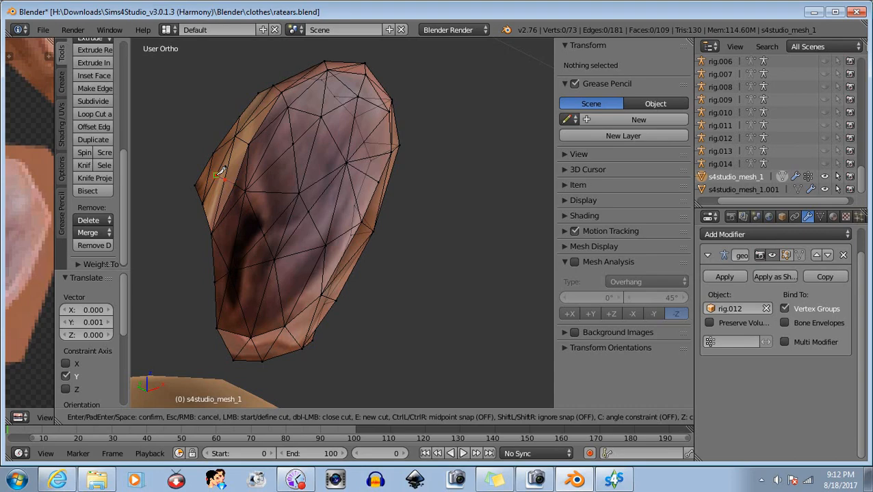
key(Return)
key(a)
Step: Knife-cut a short edge from the inner ear's outer border to the outer side rim, then deselect everything
middle_drag(317, 205, 364, 249)
click(87, 171)
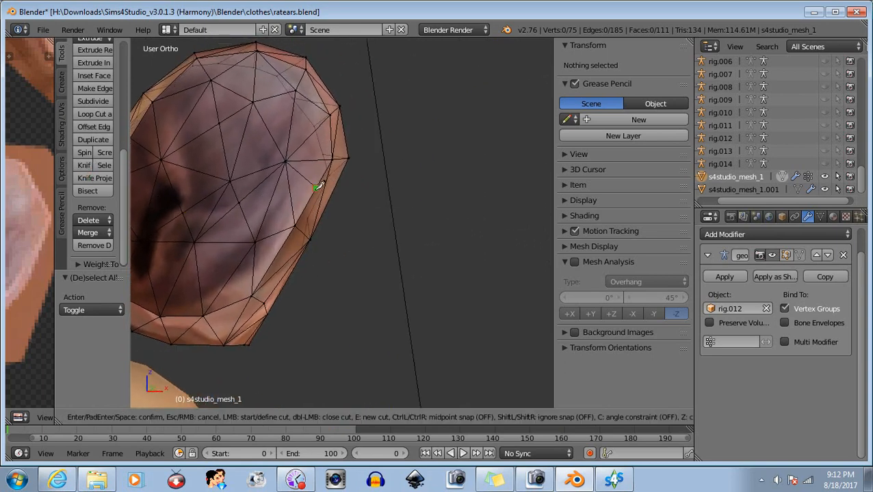
click(316, 187)
click(331, 197)
key(Return)
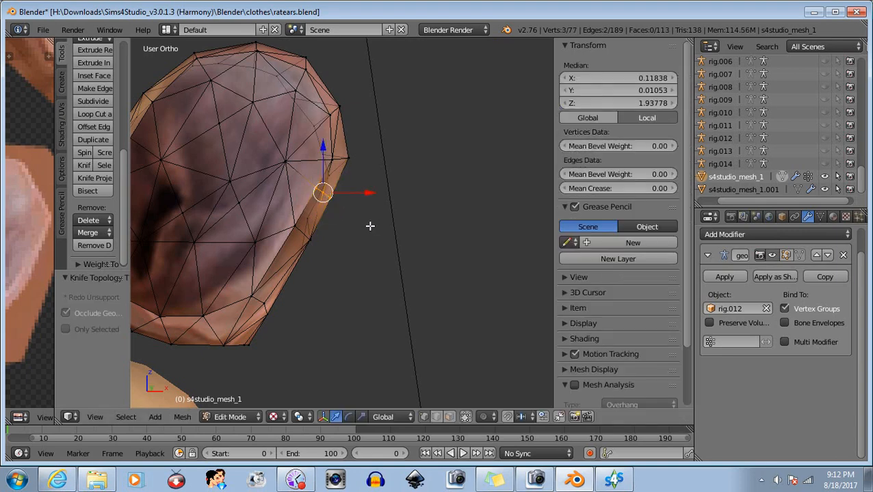
key(a)
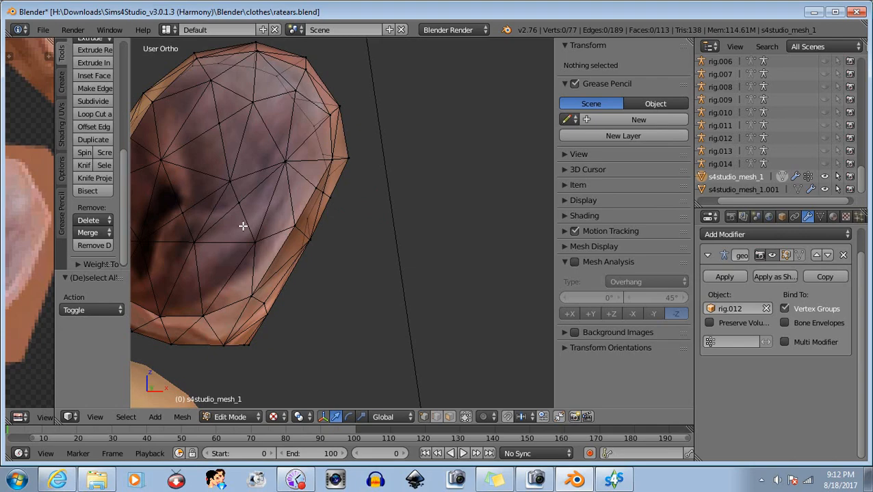
Step: Select the inner ear's lower outer corner vertex and move it outward to about X 0.0878 and down about 0.001 in Z
middle_drag(243, 225, 215, 246)
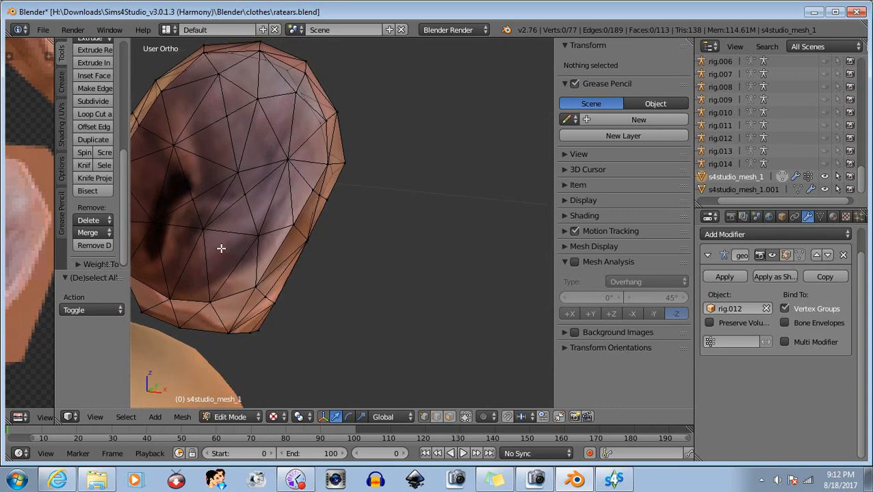
drag(260, 289, 260, 289)
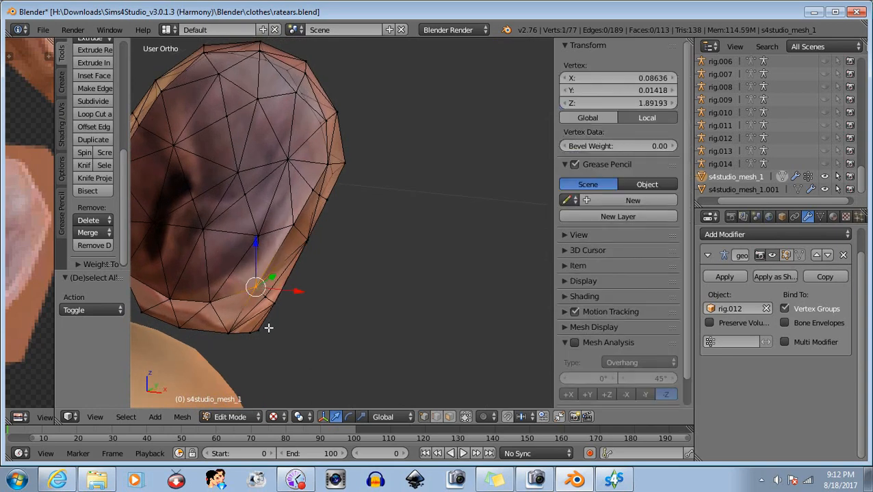
middle_drag(269, 326, 299, 303)
drag(299, 295, 305, 295)
drag(258, 252, 258, 254)
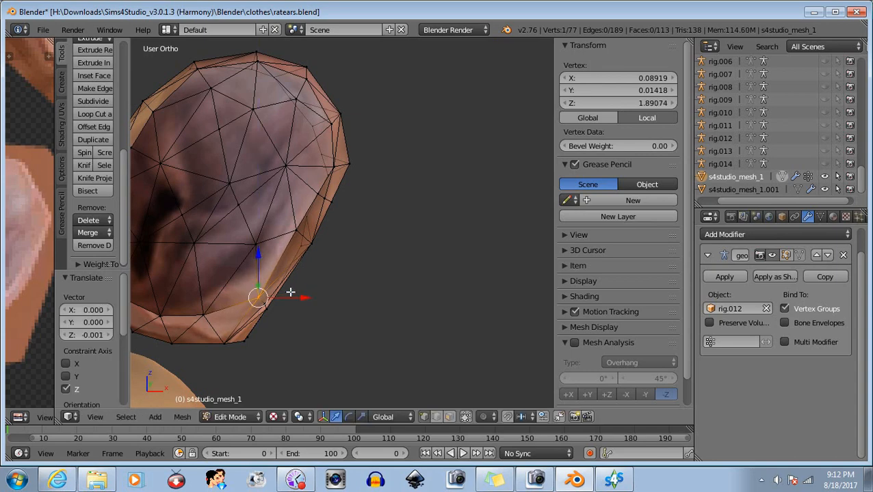
drag(303, 298, 298, 298)
middle_drag(298, 298, 312, 313)
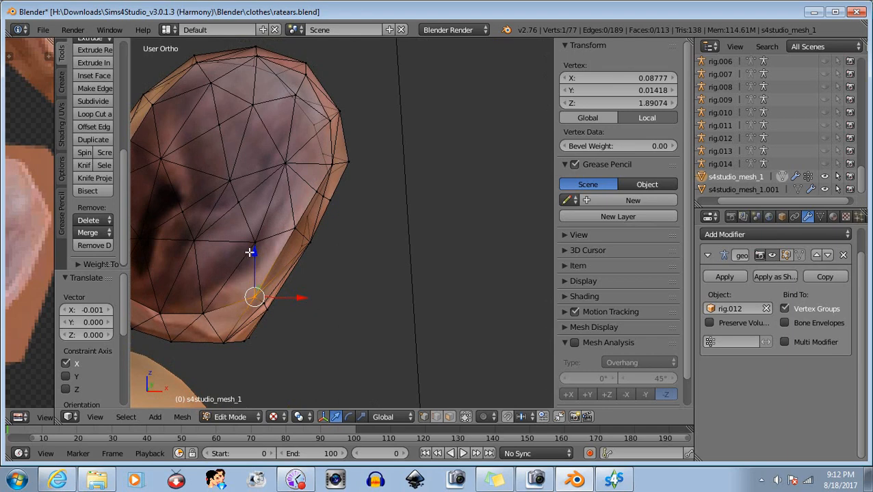
Step: Shift the inner ear's lower outer corner vertex to about Y 0.0136, then deselect it
middle_drag(254, 252, 206, 284)
middle_drag(384, 244, 351, 234)
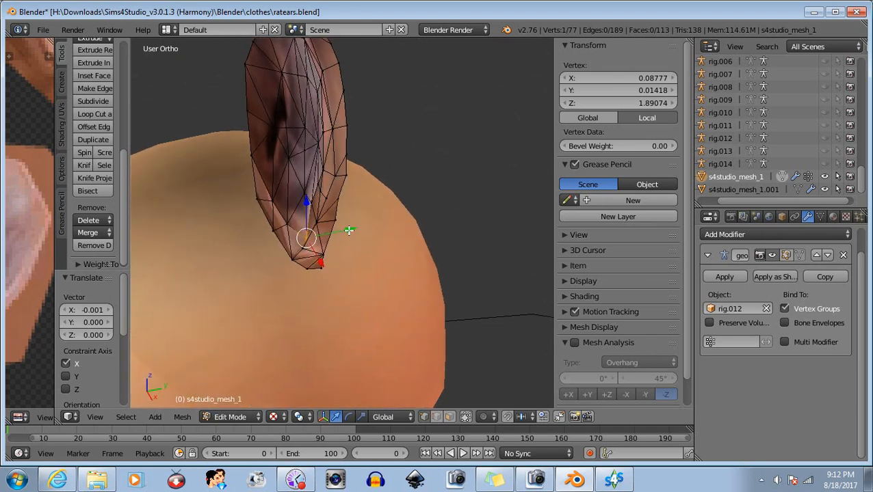
key(g)
key(y)
drag(348, 230, 347, 230)
middle_drag(198, 312, 388, 264)
key(a)
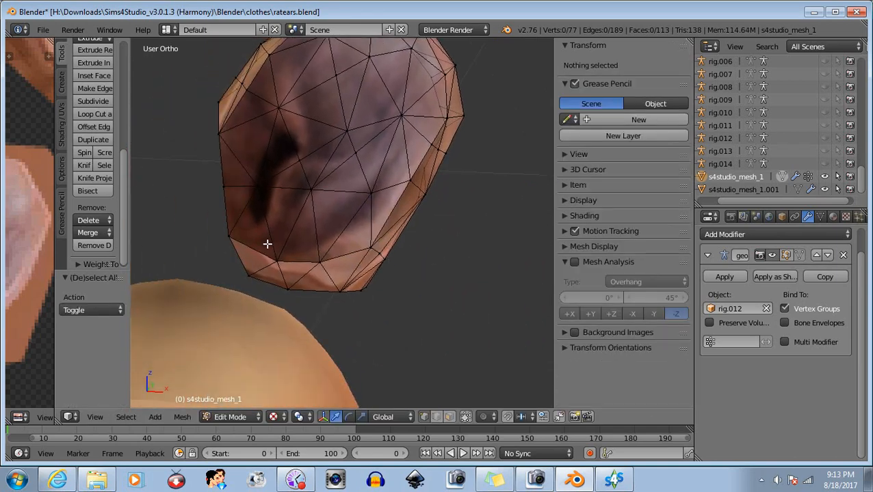
Step: Select the vertex on the inner ear's bottom border beside the outer corner, move it about 0.002 in Y, and deselect it
drag(333, 272, 332, 272)
middle_drag(332, 272, 263, 304)
drag(401, 246, 407, 244)
middle_drag(407, 245, 403, 294)
middle_drag(387, 227, 416, 274)
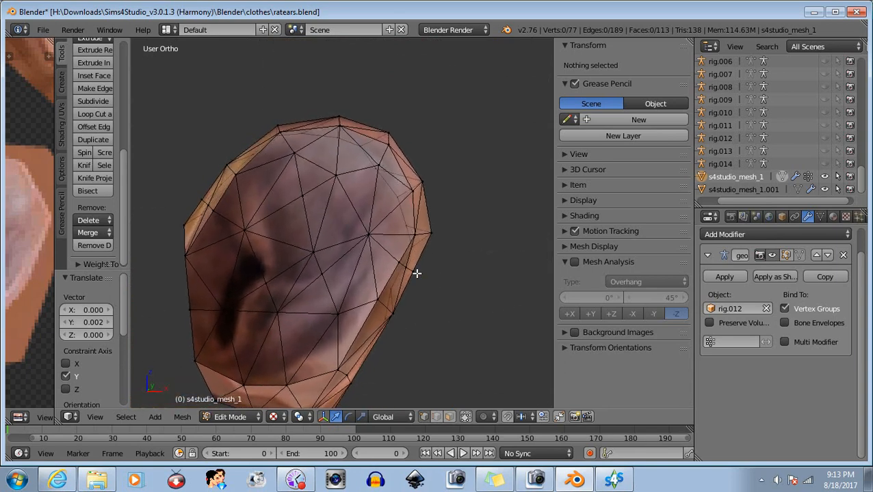
Step: Reselect the inner ear's lower outer corner vertex and move it about -0.002 in Y
shift+middle_drag(367, 372, 377, 267)
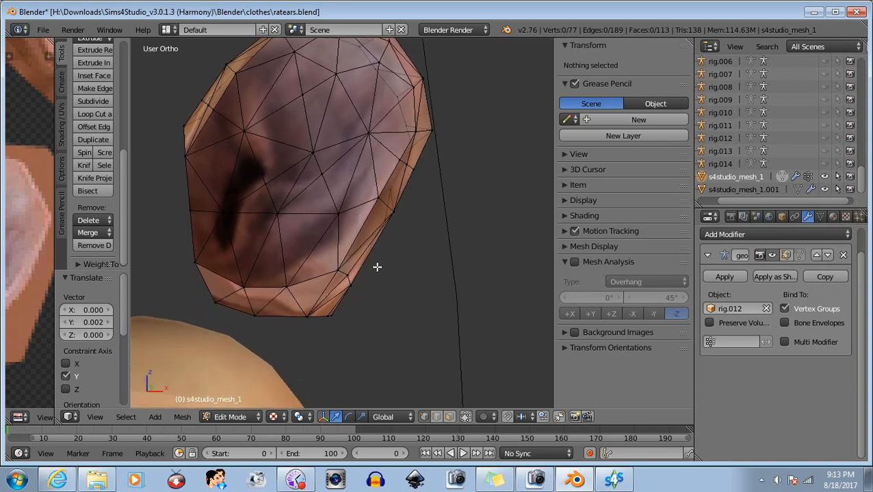
right_click(342, 276)
middle_drag(368, 292, 284, 337)
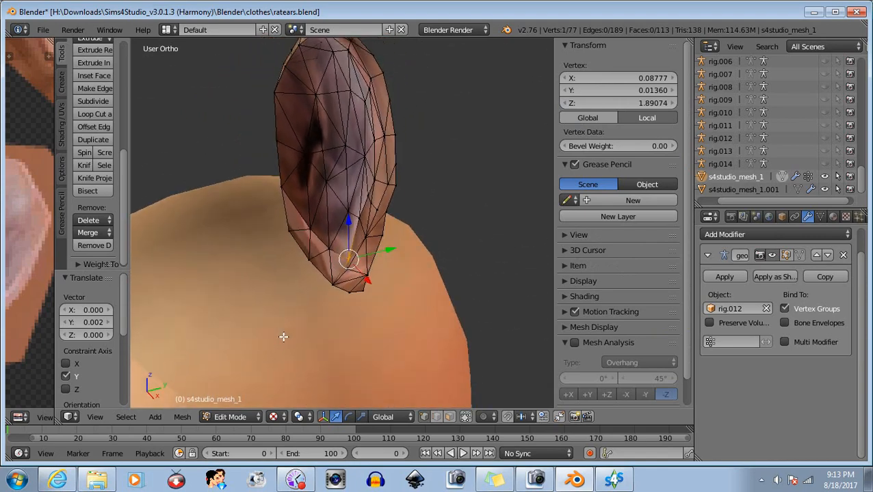
key(g)
key(y)
click(384, 251)
middle_drag(292, 315, 380, 320)
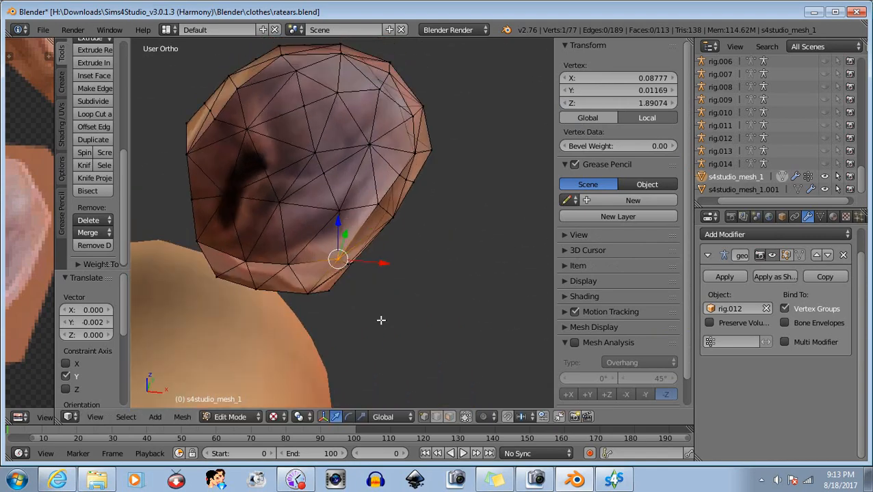
Step: Nudge the lower outer corner vertex about -0.0006 in Y and -0.0001 in X
middle_drag(403, 263, 350, 271)
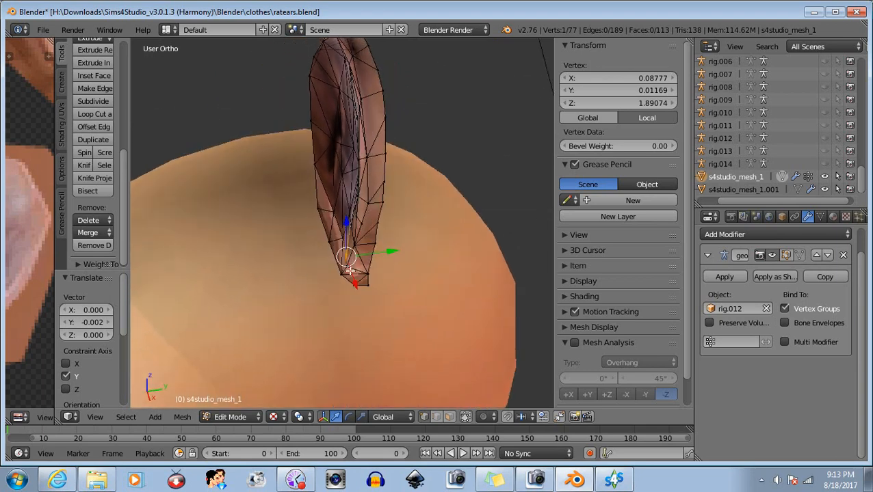
key(g)
key(y)
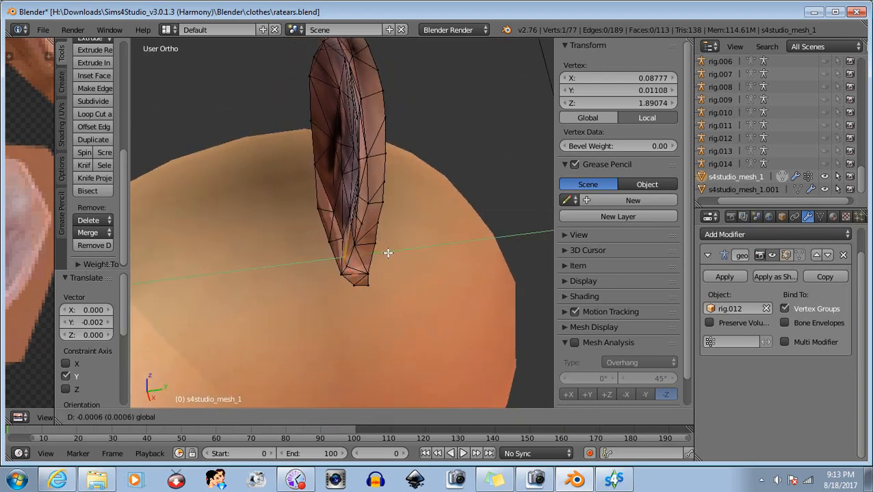
click(387, 253)
middle_drag(388, 253, 326, 318)
key(g)
key(x)
click(375, 275)
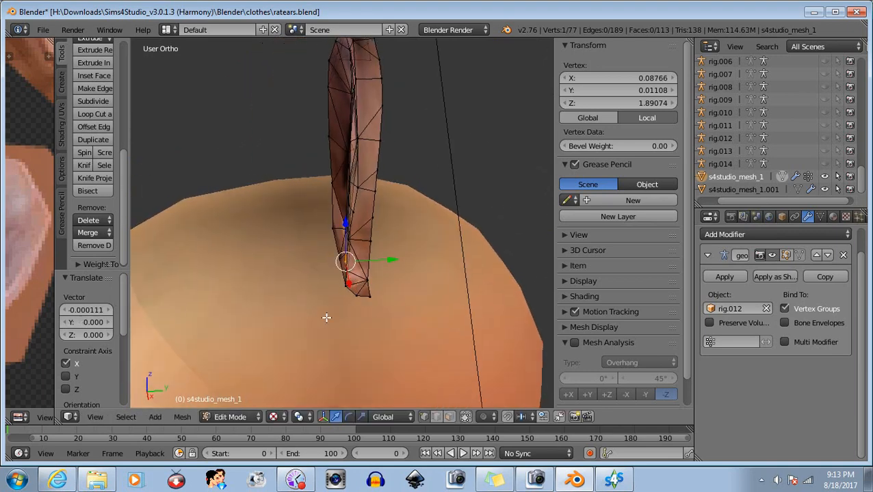
Step: Move the lower outer corner vertex back about 0.0008 in Y and deselect it
key(g)
key(y)
click(393, 259)
middle_drag(393, 259, 401, 314)
key(a)
Step: Select the next vertex up on the inner ear's outer border and move it about 0.002 in Y and 0.002 in X
middle_drag(326, 244, 386, 271)
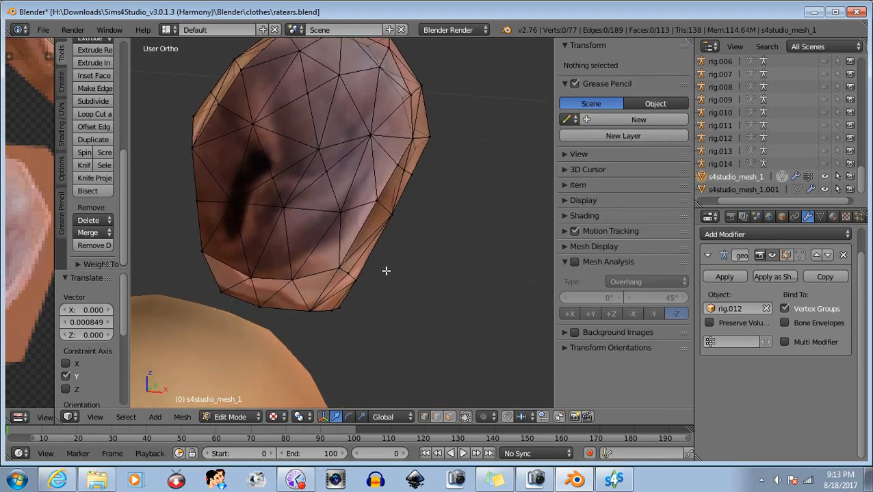
right_click(372, 200)
middle_drag(371, 200, 408, 219)
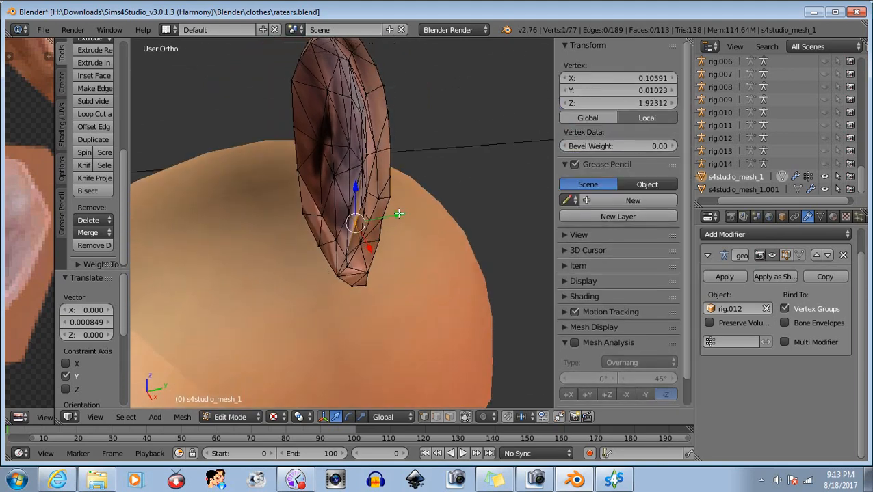
drag(399, 213, 404, 215)
middle_drag(319, 303, 430, 277)
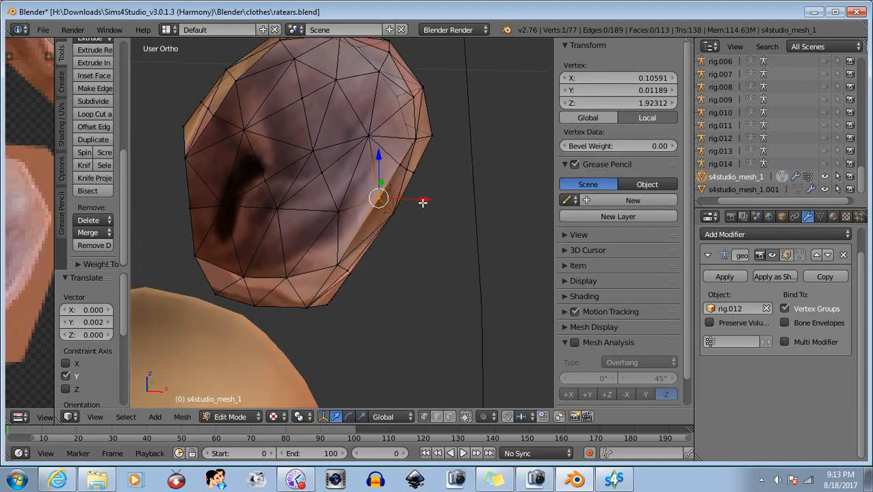
drag(423, 202, 430, 201)
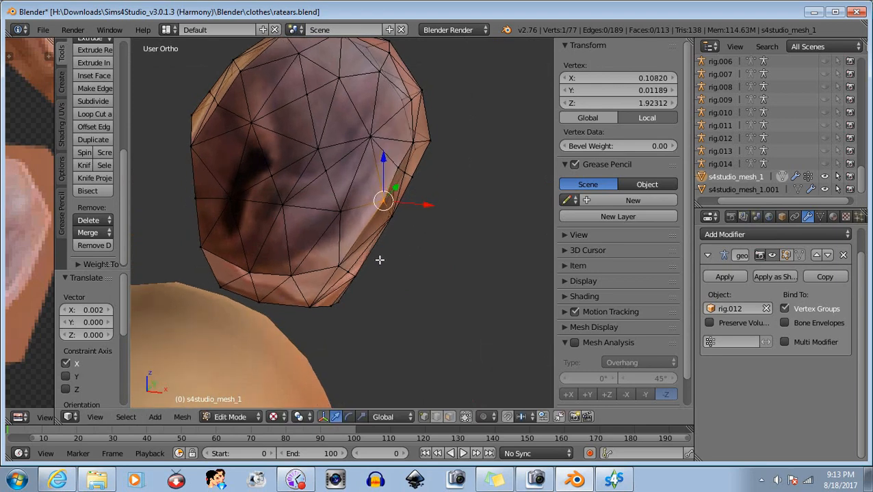
Step: Select the knife-cut vertex on the inner ear's outer border, move it about 0.001 in X, and deselect it
middle_drag(369, 181, 413, 252)
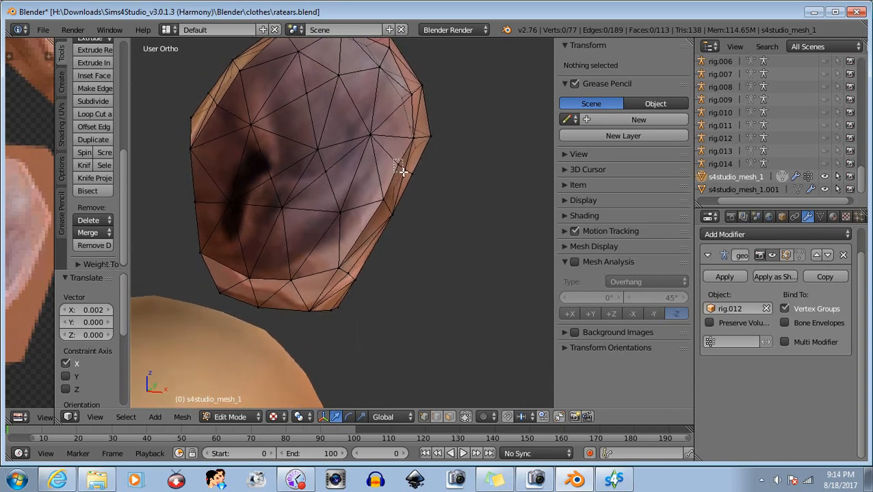
drag(402, 171, 400, 169)
middle_drag(399, 170, 449, 205)
drag(453, 164, 453, 162)
key(a)
Step: Select the rear vertex on the lower outer side rim, move it about 0.004 outward in X, and deselect it
middle_drag(418, 191, 454, 224)
scroll(343, 216, down, 3)
middle_drag(362, 220, 298, 265)
scroll(357, 224, up, 3)
mouse_move(372, 259)
middle_down()
mouse_move(366, 255)
mouse_move(443, 261)
mouse_move(386, 251)
middle_up()
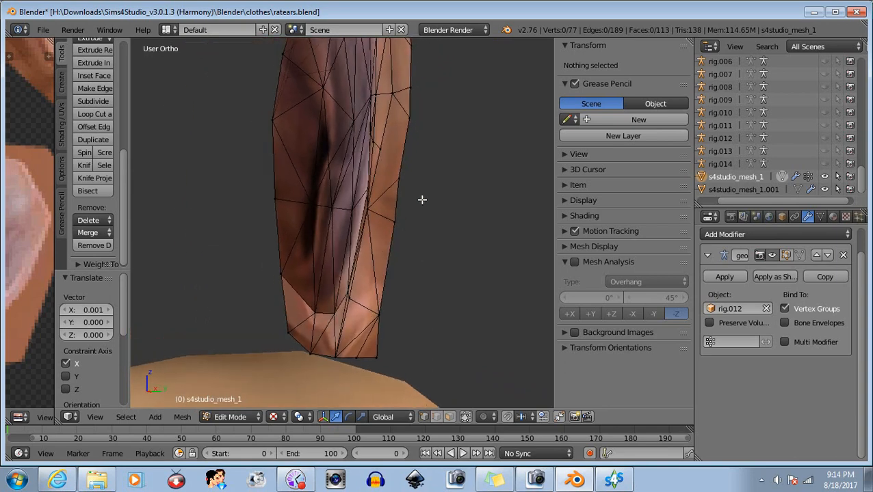
right_click(413, 178)
middle_drag(413, 178, 473, 279)
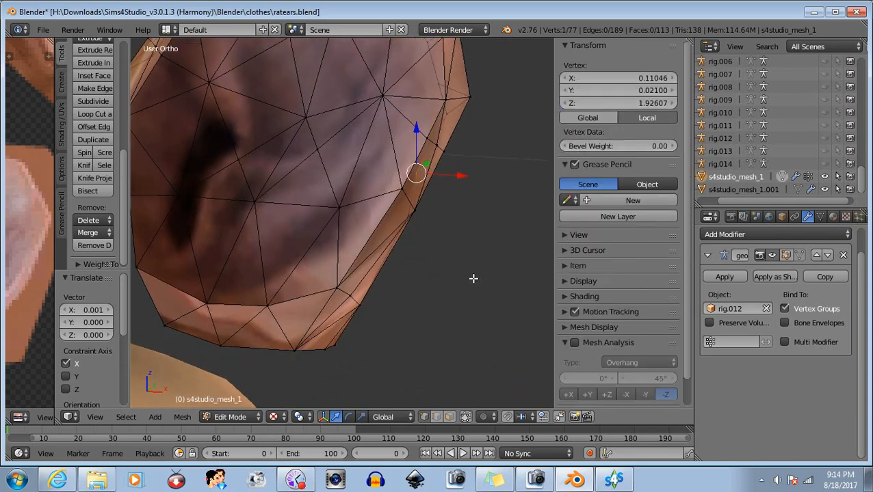
drag(461, 175, 473, 178)
middle_drag(469, 206, 388, 203)
key(a)
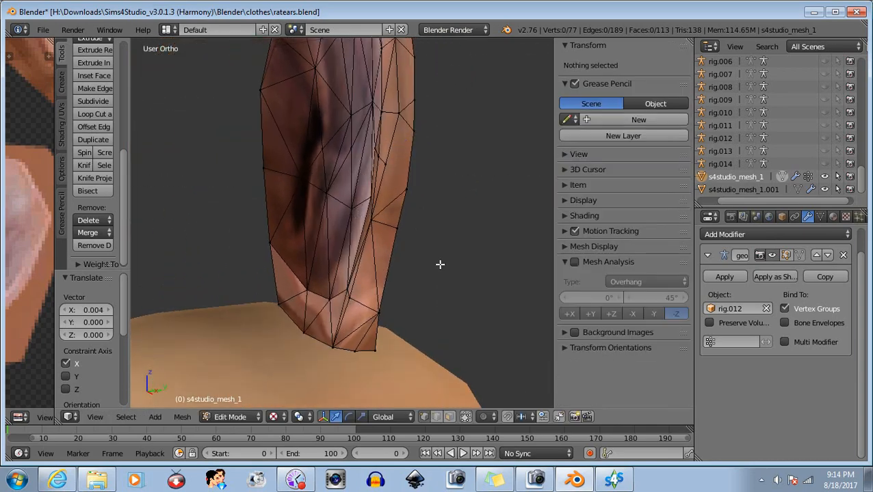
Step: Select the two neighbouring rear vertices on the lower outer side rim and move them about 0.0008 in X
middle_drag(440, 264, 445, 247)
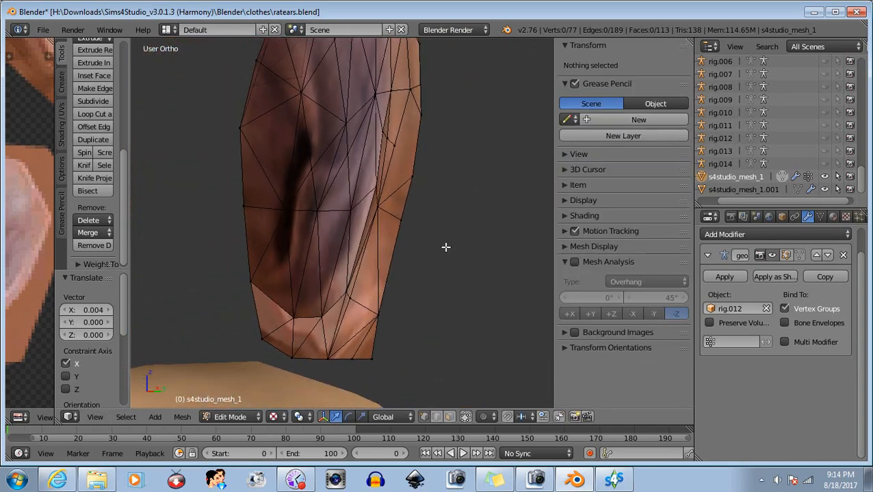
key(b)
drag(424, 171, 390, 233)
scroll(473, 311, up, 3)
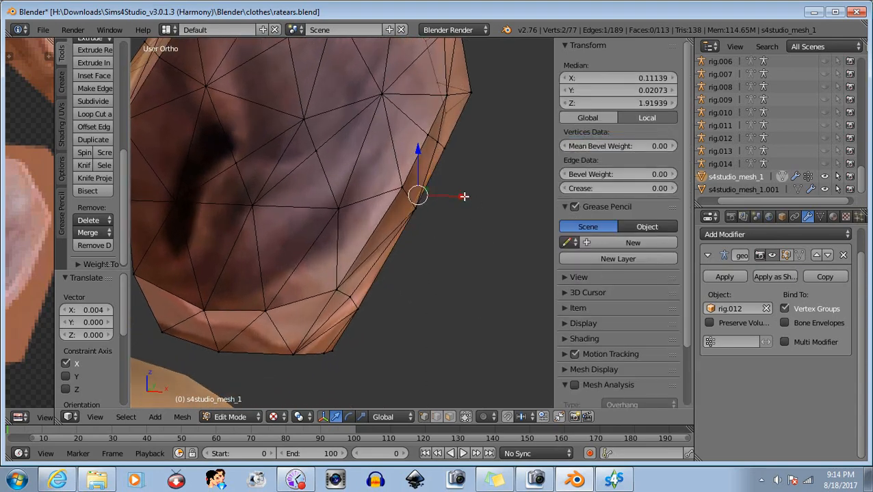
drag(464, 197, 466, 197)
middle_drag(448, 269, 342, 244)
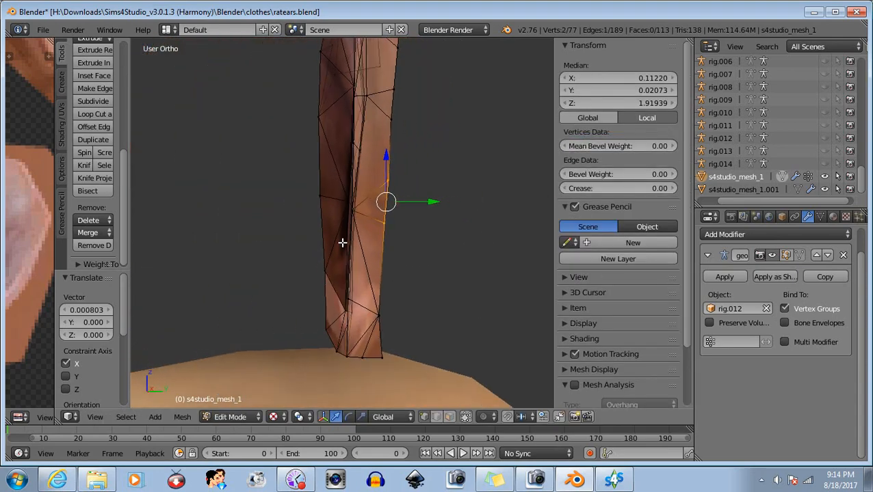
Step: Select only the outermost vertex at the ear's widest point, move it about -0.002 in X, and deselect it
key(b)
middle_drag(434, 143, 305, 276)
middle_drag(300, 260, 471, 170)
scroll(458, 187, down, 4)
scroll(465, 157, up, 3)
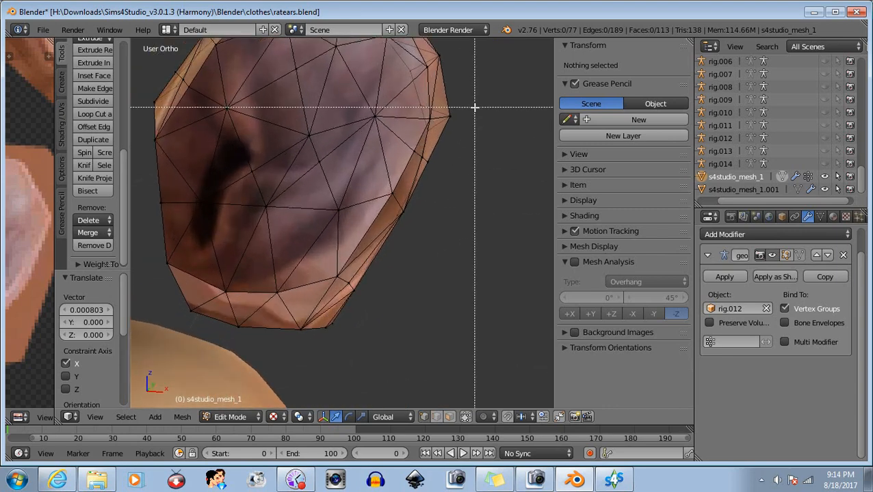
drag(475, 108, 443, 134)
drag(494, 117, 487, 118)
key(a)
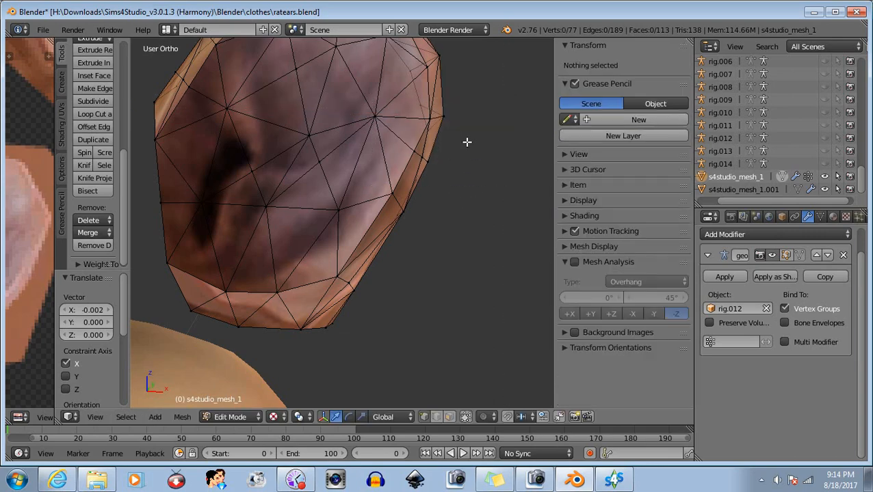
Step: Select three neighbouring vertices on the inner ear's lower outer border and move them about 0.001 in Y
middle_drag(466, 140, 424, 274)
scroll(446, 225, up, 3)
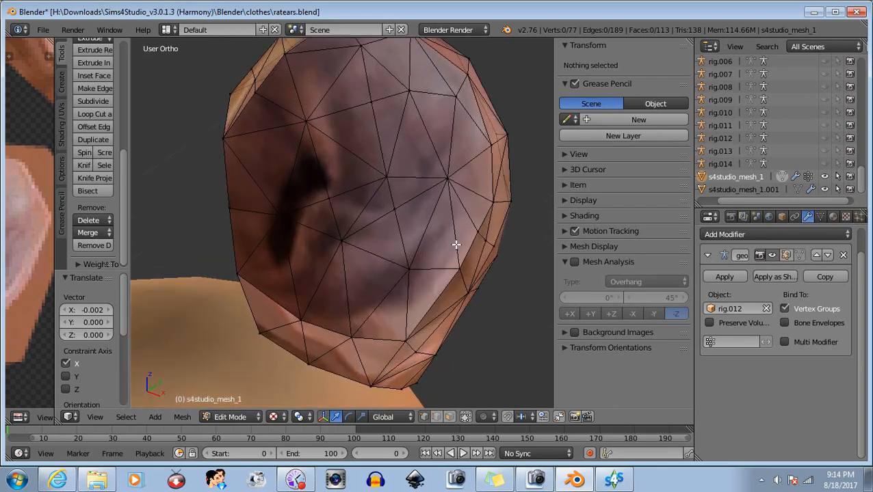
scroll(451, 253, down, 4)
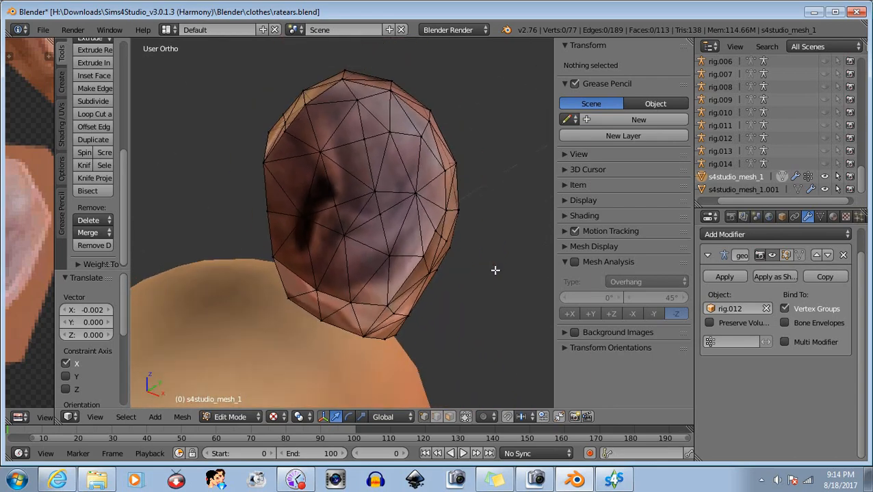
middle_drag(494, 271, 471, 264)
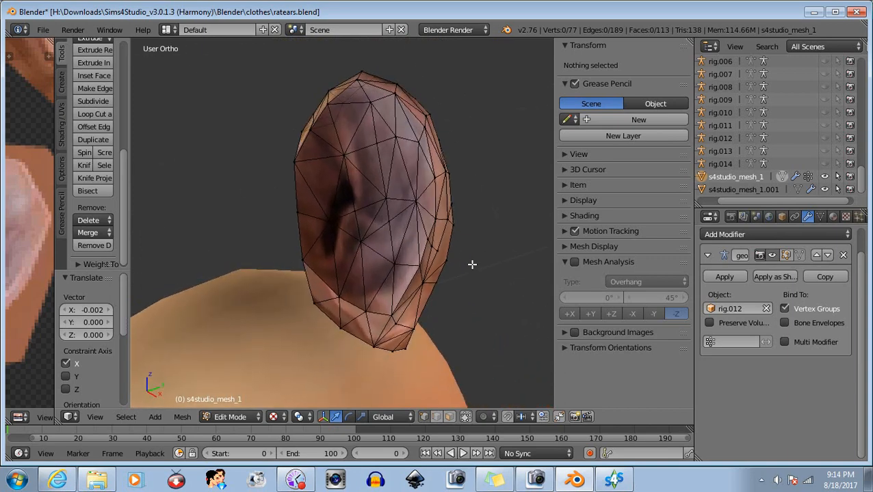
drag(432, 249, 431, 248)
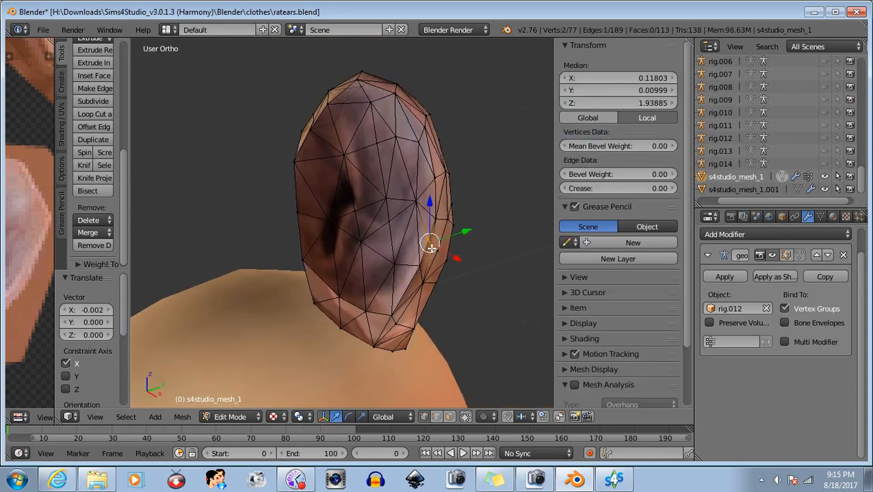
middle_drag(438, 228, 448, 271)
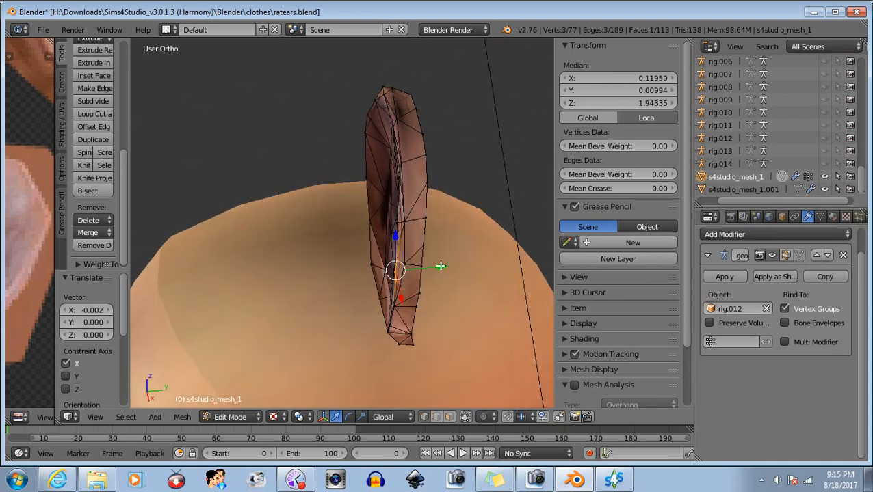
drag(441, 266, 445, 267)
Step: Select the single border vertex just above them on the outer rim, move it about 0.0004 in Y, and deselect it
middle_drag(445, 267, 461, 216)
drag(493, 278, 492, 278)
middle_drag(492, 277, 441, 306)
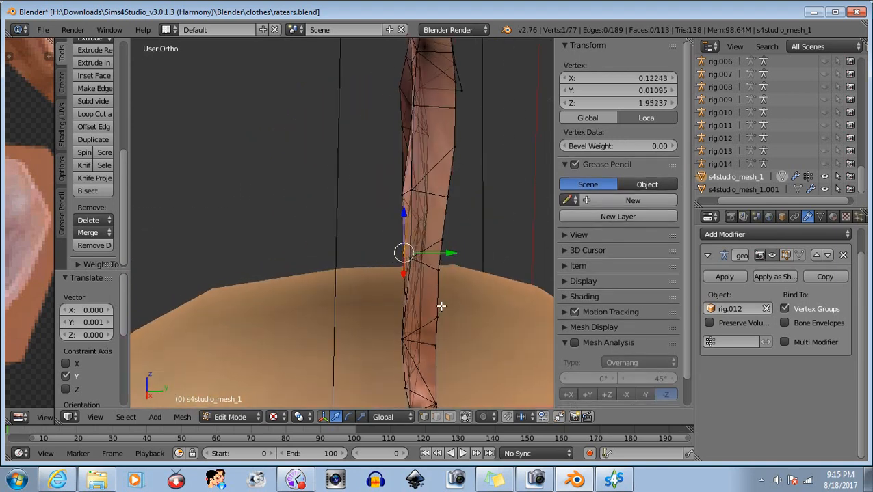
key(g)
key(y)
click(447, 254)
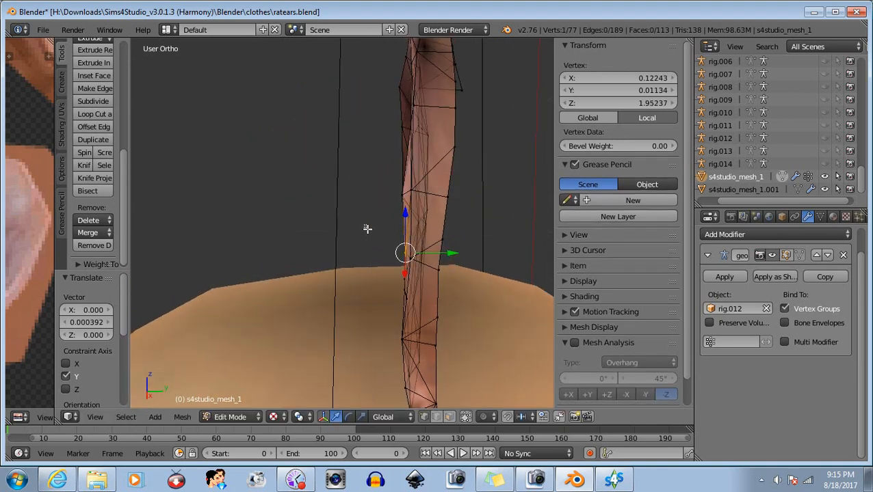
key(a)
Step: Select the next vertex up the outer rim that sticks out, move it about 0.002 in Y, and deselect it
middle_drag(464, 260, 461, 271)
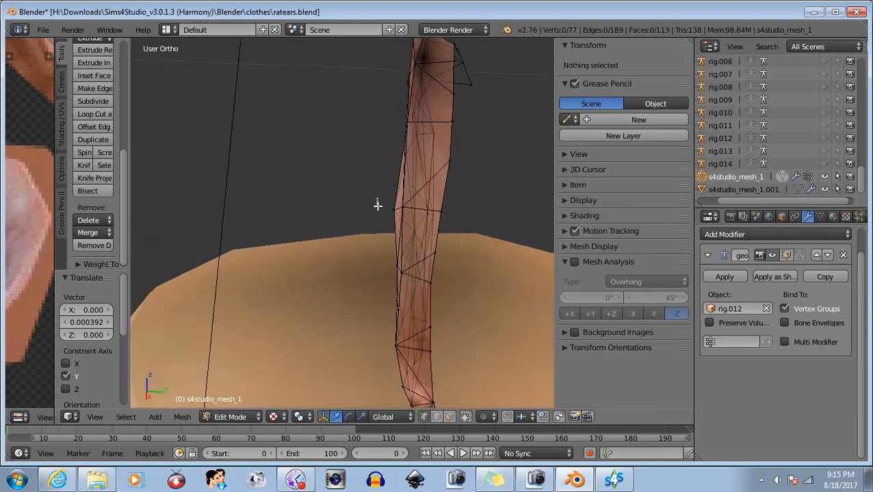
drag(395, 222, 404, 226)
key(g)
key(y)
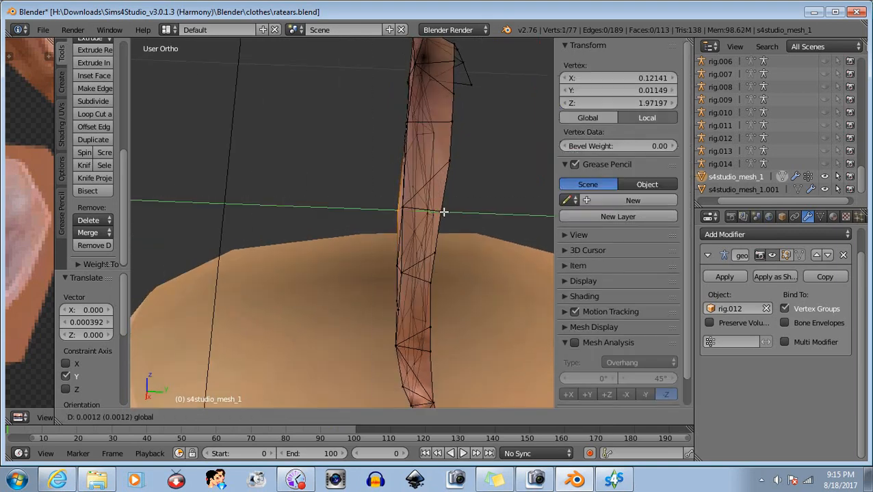
click(445, 213)
key(a)
Step: Snap the inner-border vertex below the ear's widest point onto its rim neighbour by merging both at the 3D cursor, and deselect
middle_drag(398, 217, 445, 205)
middle_drag(458, 315, 400, 259)
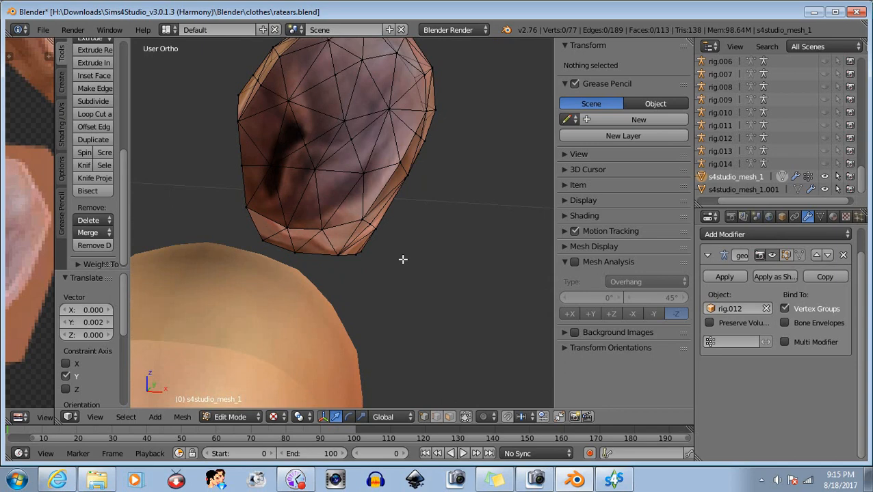
scroll(403, 260, up, 3)
shift+middle_drag(443, 220, 349, 335)
scroll(403, 212, up, 3)
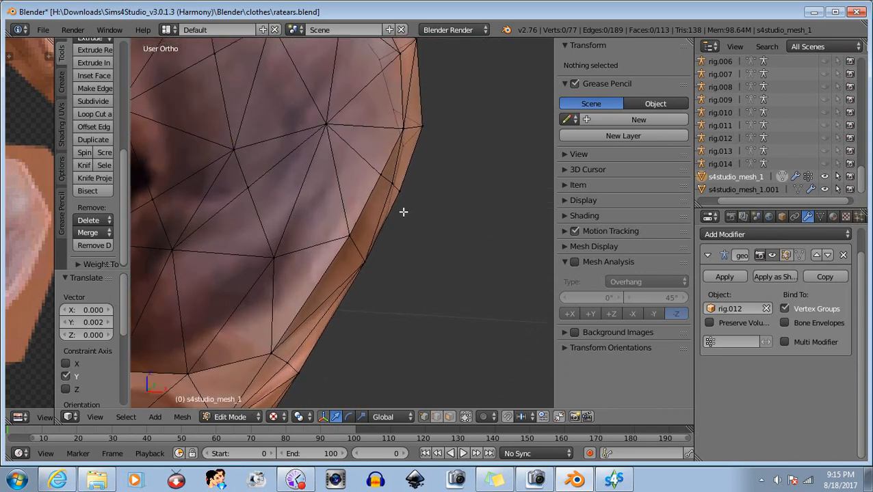
shift+middle_drag(403, 210, 409, 261)
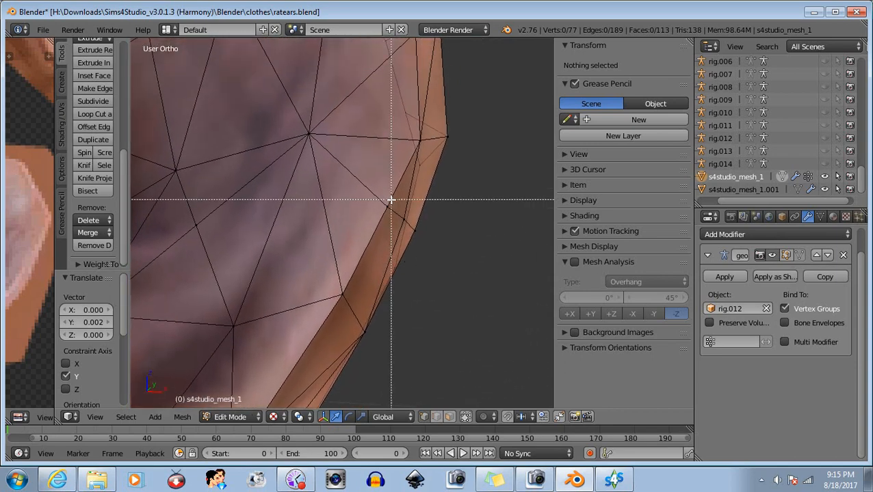
drag(379, 200, 407, 229)
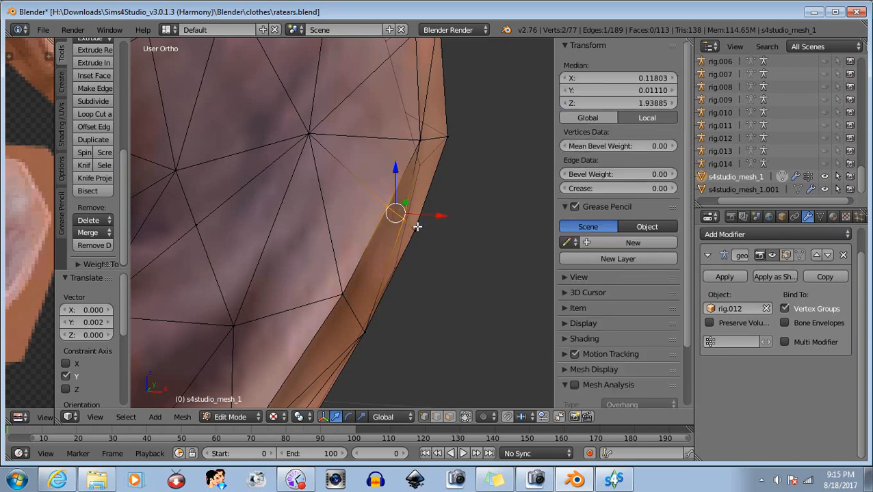
key(a)
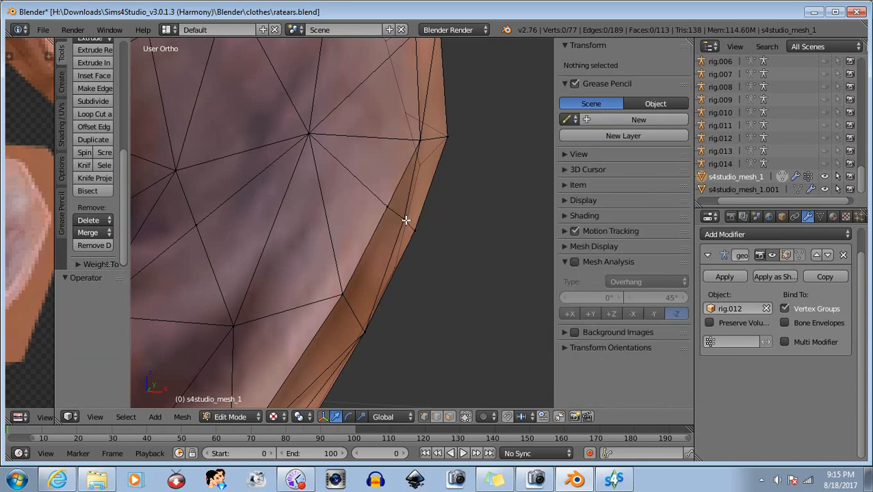
scroll(426, 283, up, 3)
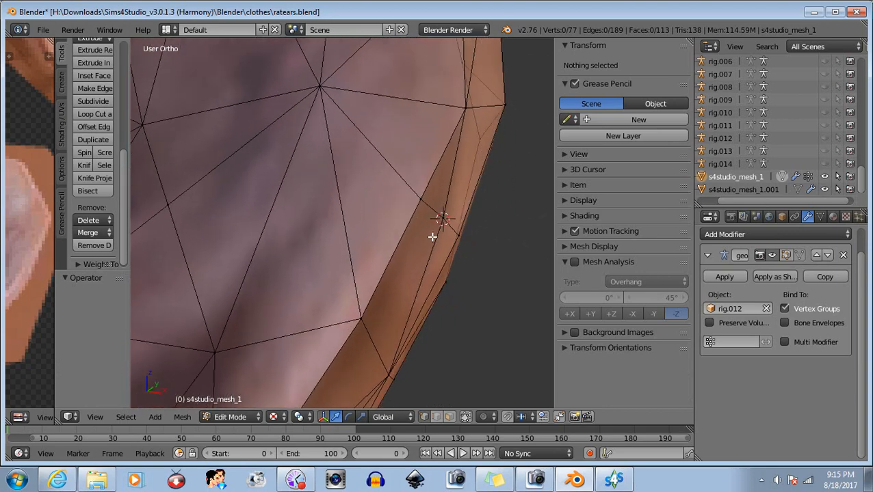
drag(446, 235, 446, 237)
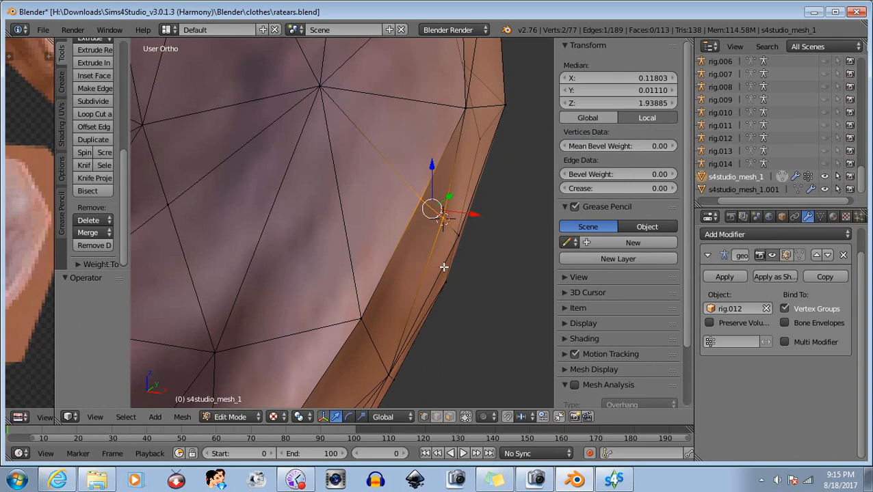
click(91, 233)
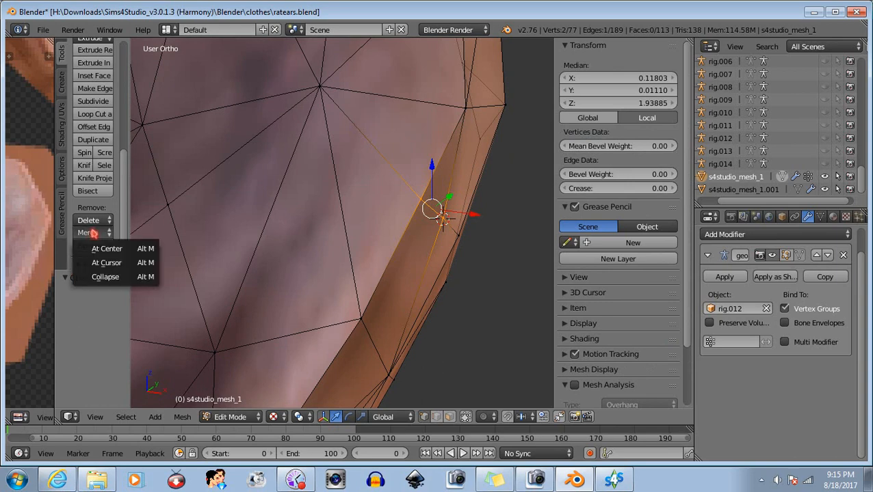
click(106, 262)
key(a)
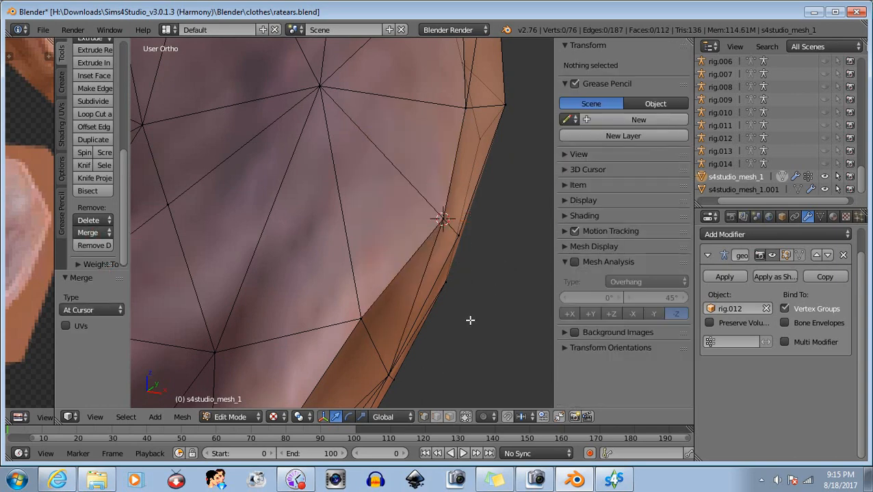
Step: Place the 3D cursor on the next rim vertex down, merge it with its inner-border neighbour at the cursor, and deselect
scroll(469, 318, up, 4)
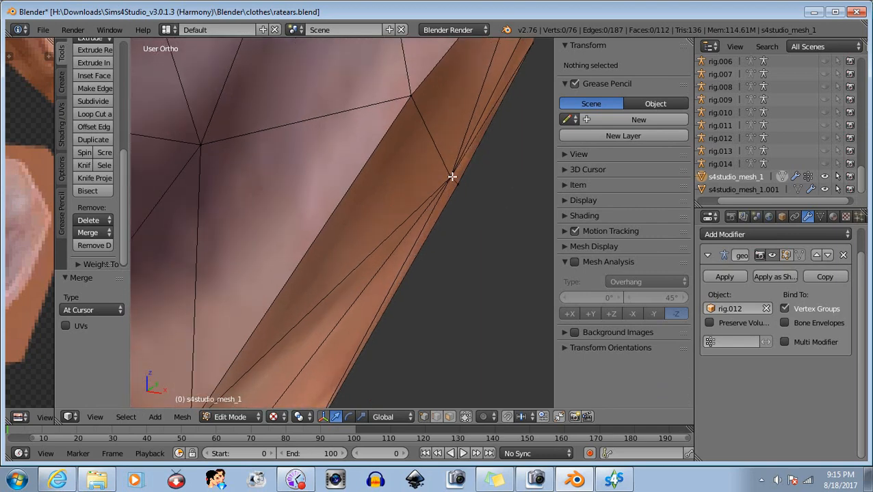
scroll(451, 178, down, 2)
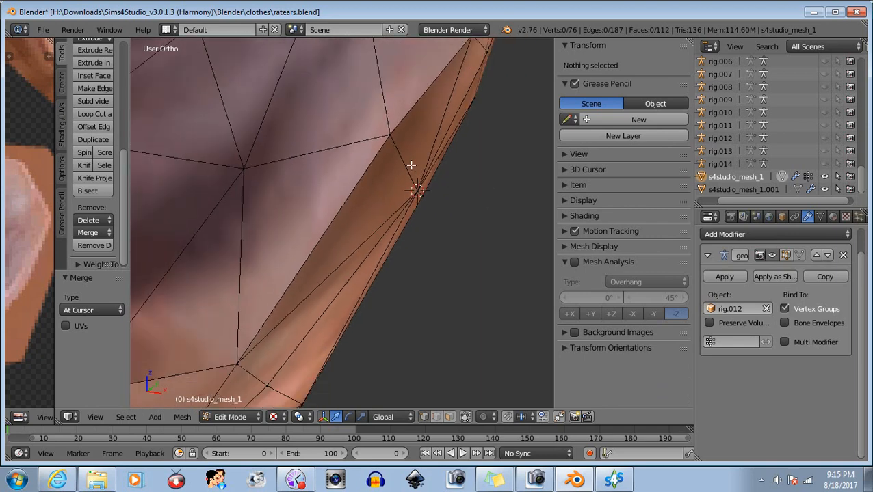
right_click(407, 166)
shift+right_click(413, 191)
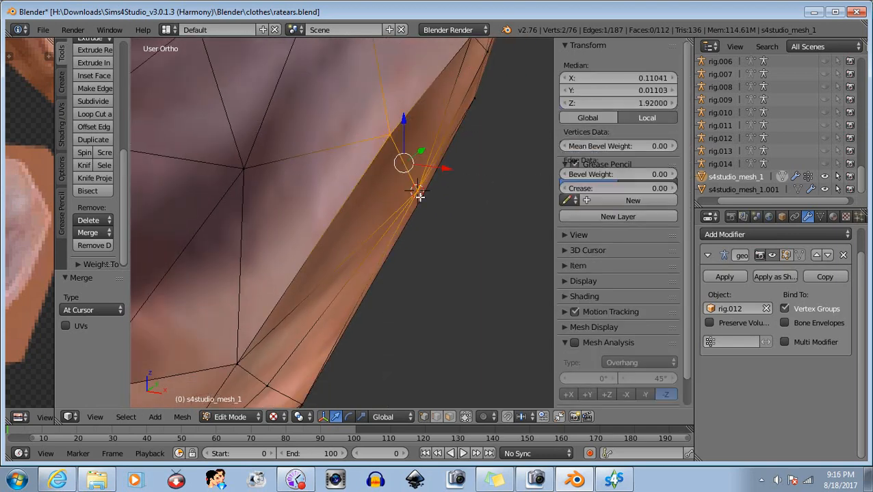
click(110, 233)
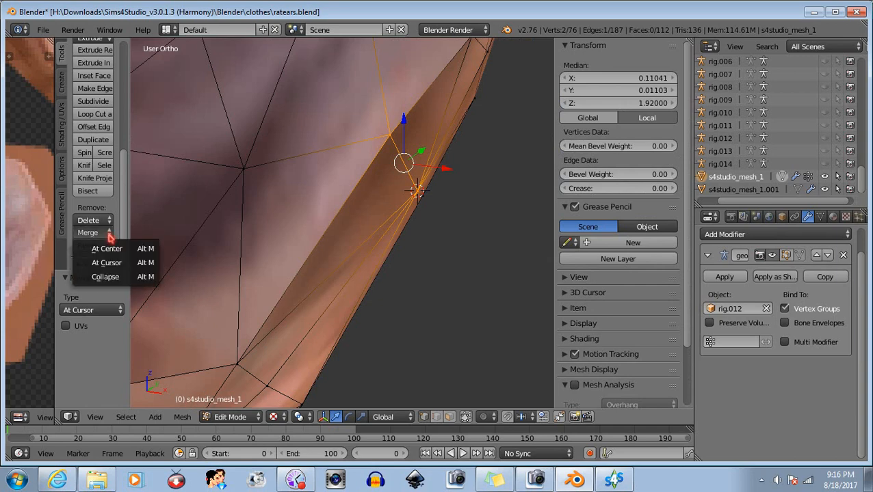
key(b)
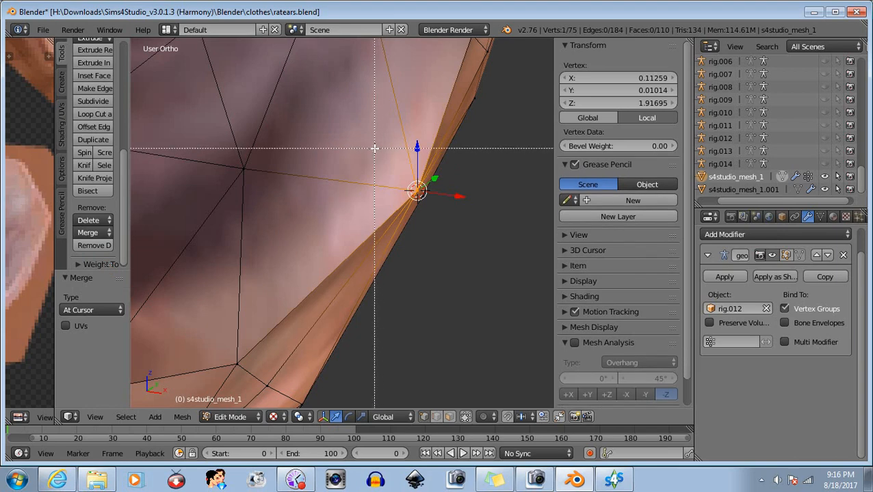
middle_drag(376, 148, 446, 264)
Step: Merge the inner-border vertex at the ear's lower outer corner with its rim neighbour at the 3D cursor, and deselect
shift+middle_drag(360, 292, 426, 121)
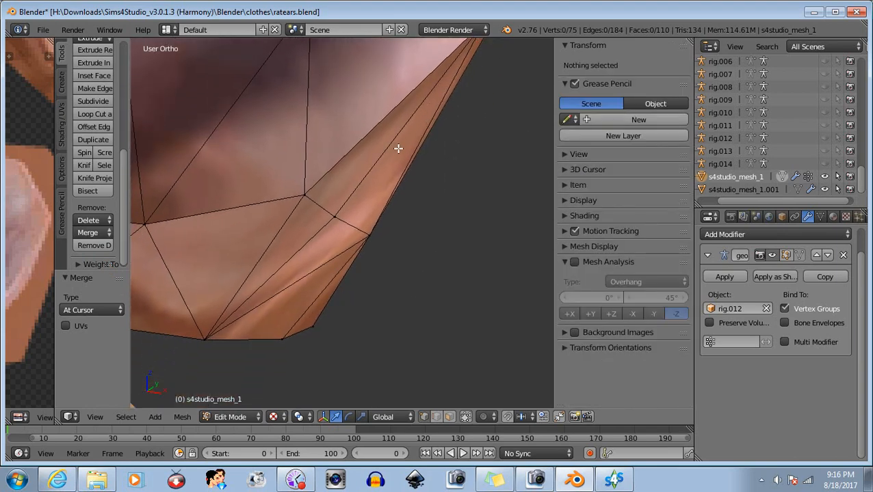
scroll(398, 149, down, 2)
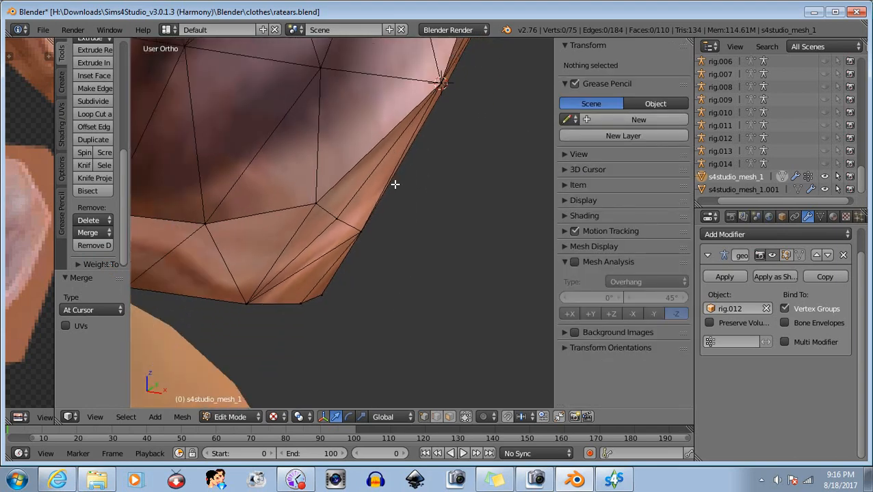
scroll(356, 245, up, 2)
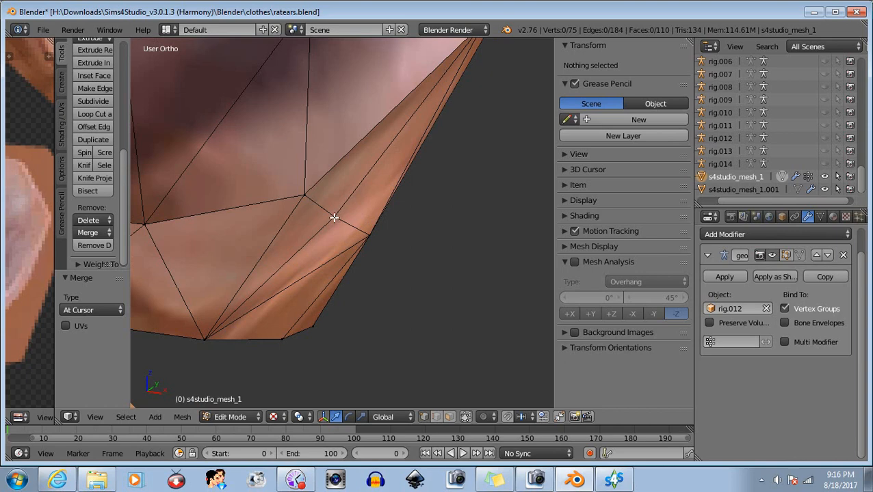
key(b)
drag(292, 181, 340, 226)
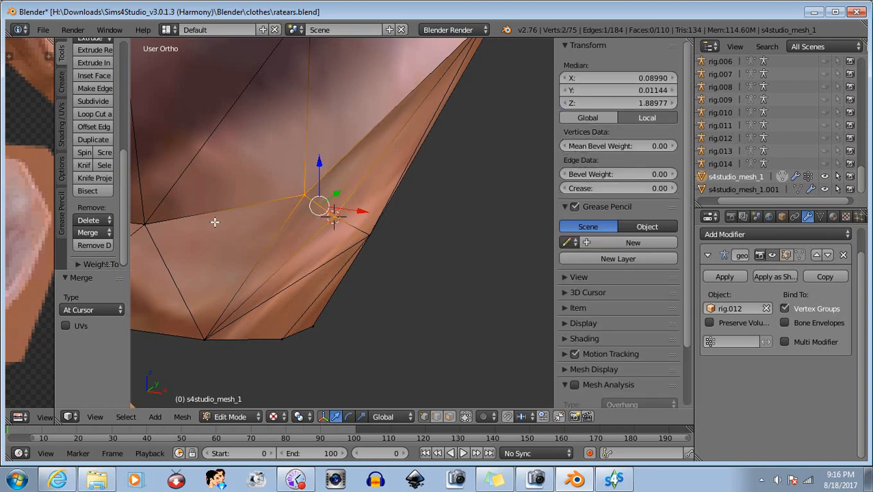
click(95, 232)
click(99, 264)
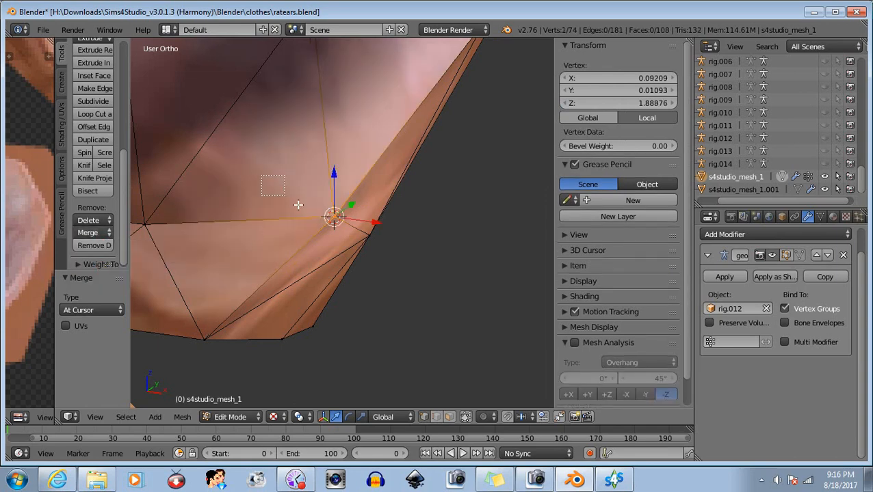
key(a)
Step: Select the middle merged vertex on the lower outer rim and move it about -0.002 in X
scroll(394, 284, down, 4)
middle_drag(381, 313, 394, 295)
scroll(403, 296, down, 3)
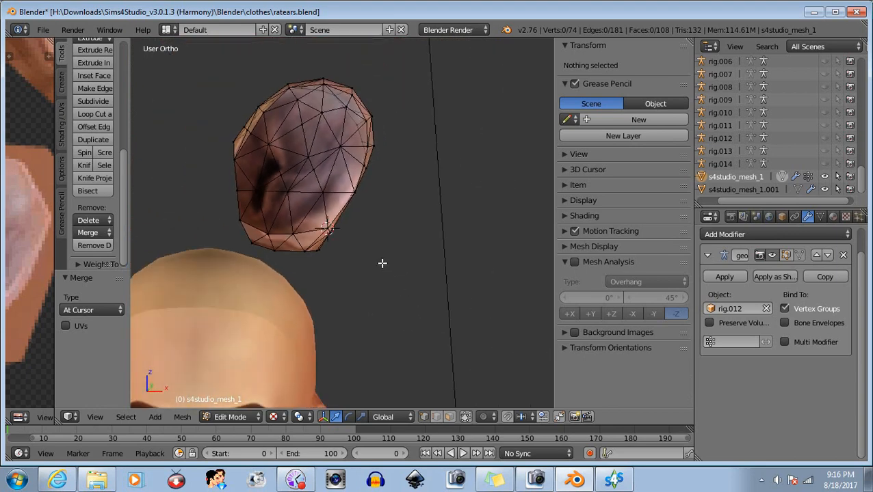
scroll(349, 244, up, 5)
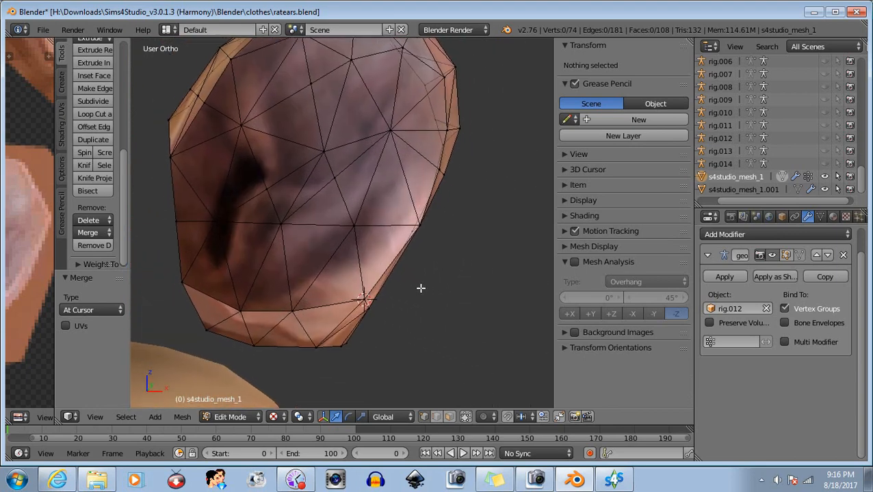
middle_drag(437, 310, 381, 304)
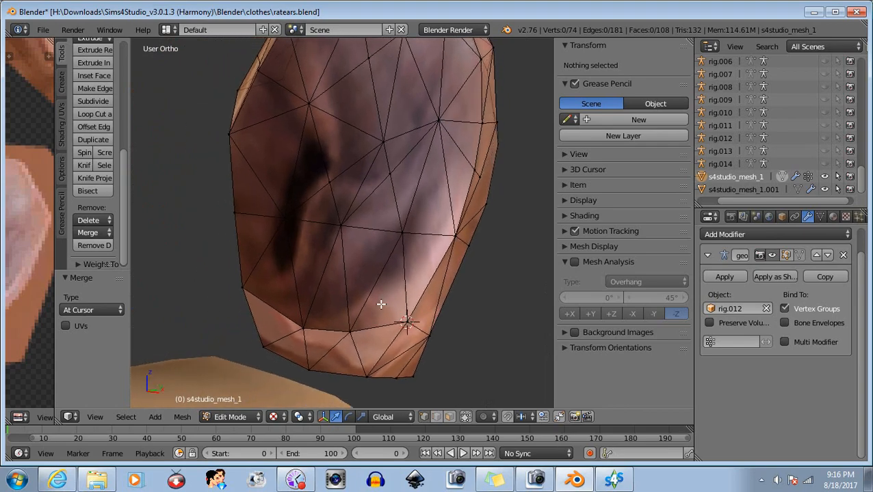
key(b)
drag(451, 227, 463, 251)
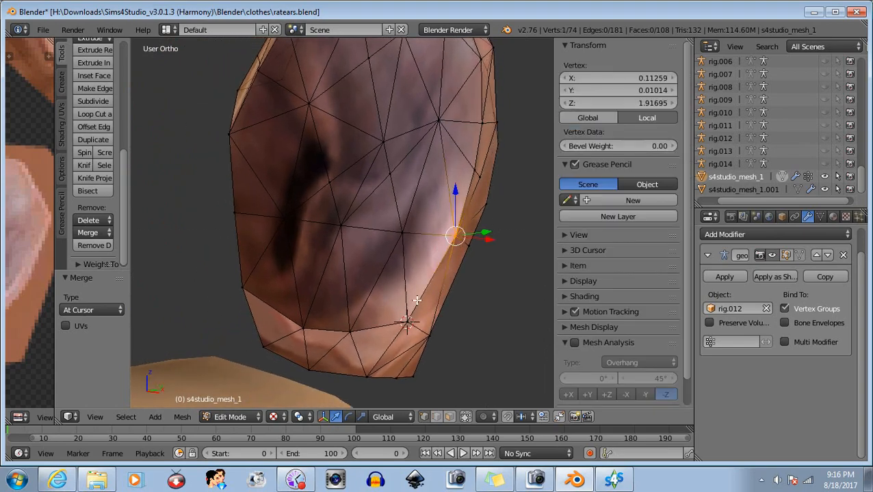
middle_drag(394, 331, 479, 326)
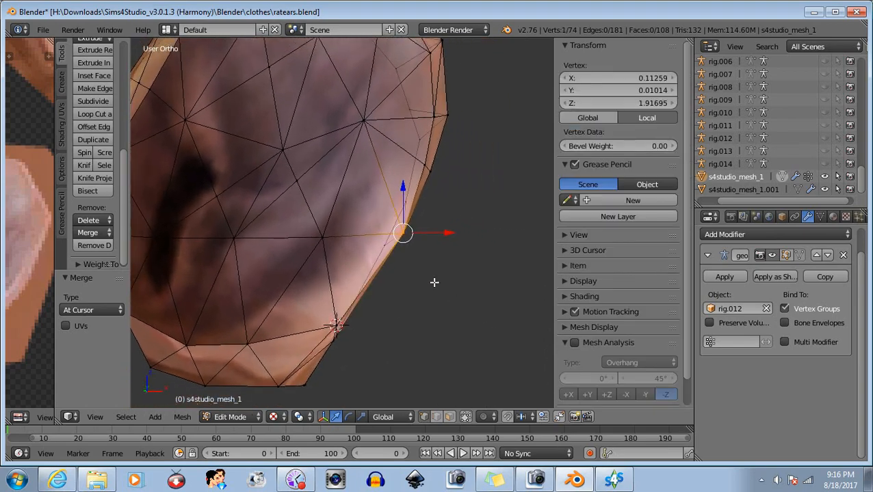
drag(443, 233, 436, 232)
mouse_move(432, 284)
middle_down()
mouse_move(350, 274)
mouse_move(436, 296)
mouse_move(423, 283)
middle_up()
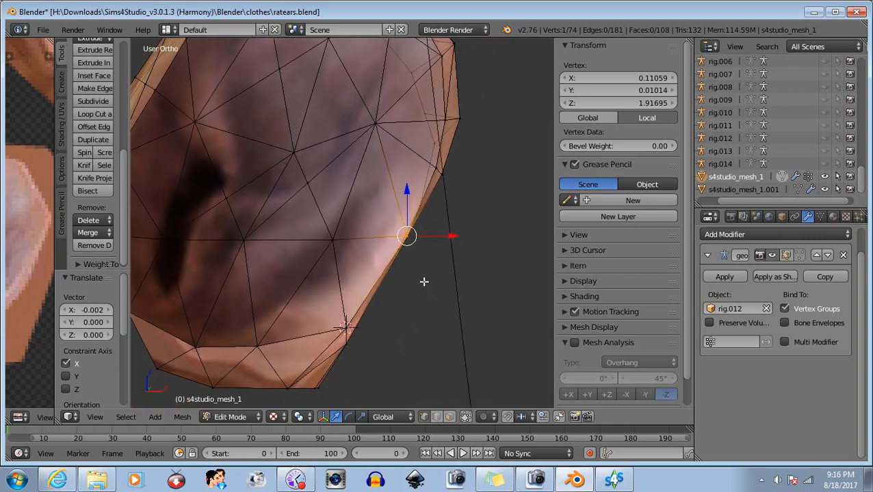
Step: Check the whole ear's shape in Object Mode and return to Edit Mode
scroll(437, 286, down, 3)
click(230, 417)
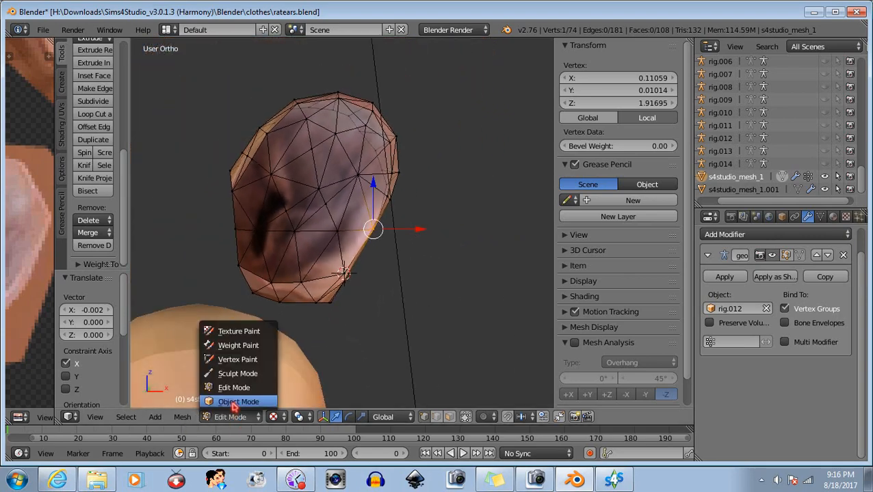
click(233, 403)
middle_drag(367, 341, 435, 345)
click(236, 416)
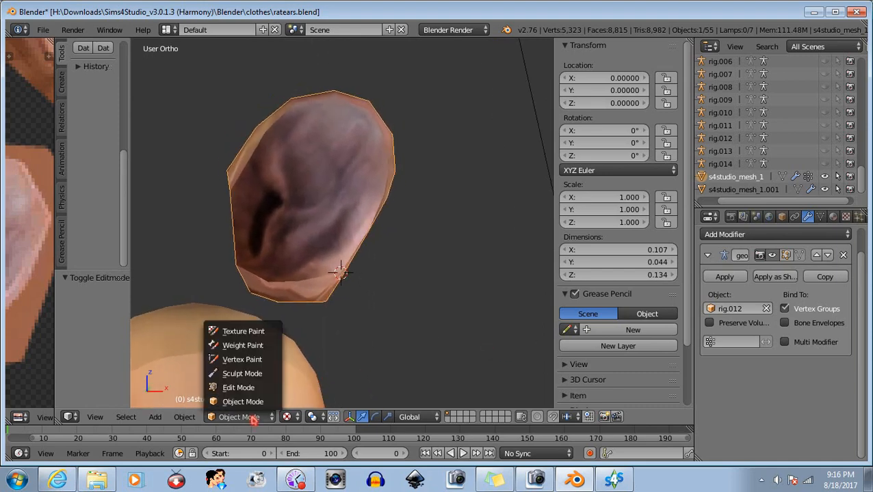
click(233, 388)
Step: Select the two rear vertices on the lower outer rim, move them about 0.001 in X, and deselect them
scroll(385, 355, up, 3)
middle_drag(427, 359, 338, 358)
key(a)
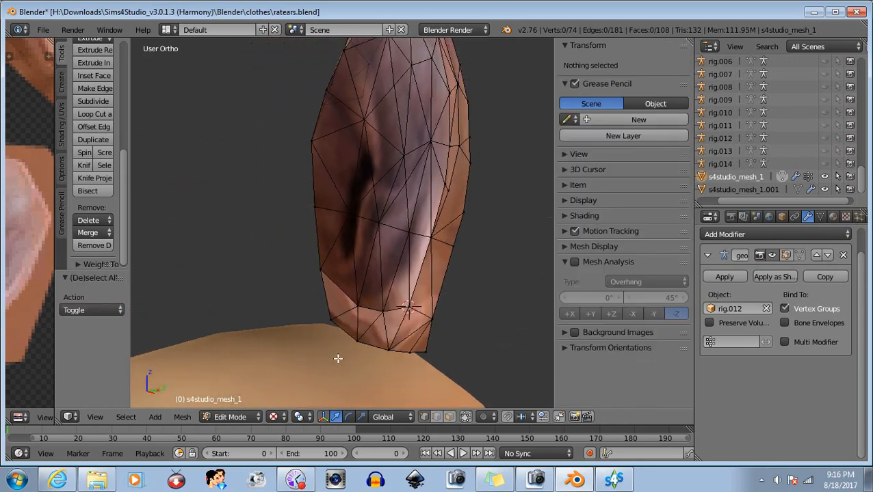
key(b)
drag(478, 204, 448, 261)
middle_drag(448, 262, 464, 211)
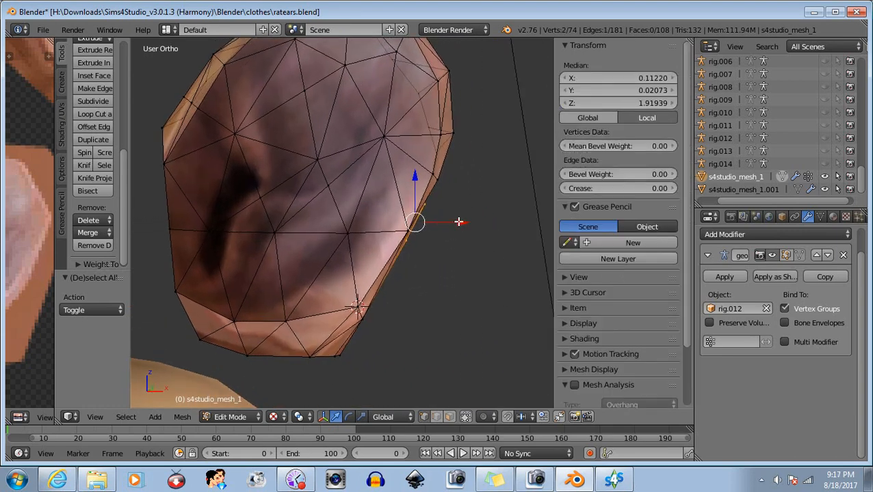
drag(458, 222, 462, 223)
middle_drag(462, 223, 363, 257)
key(b)
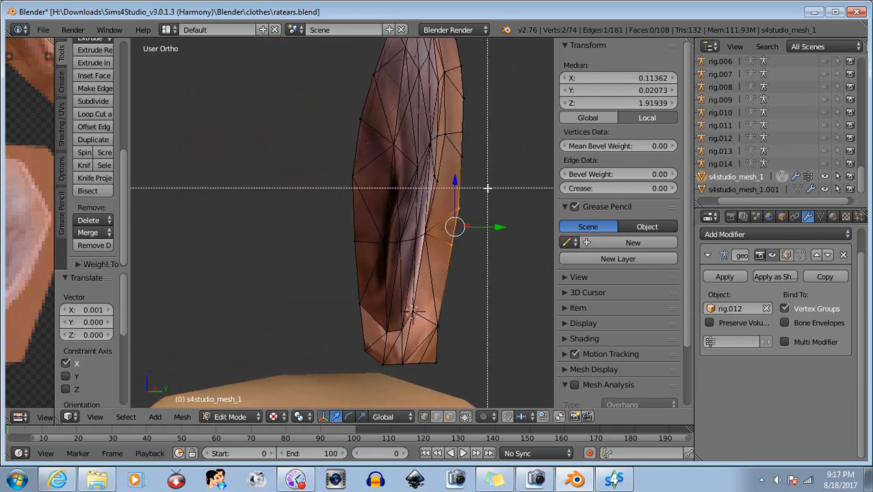
middle_drag(487, 189, 441, 277)
middle_drag(509, 238, 394, 290)
scroll(468, 304, up, 3)
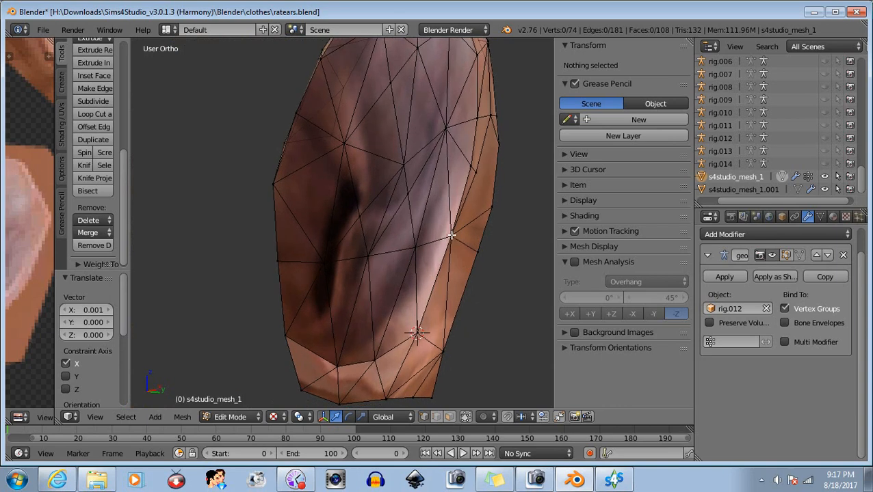
right_click(450, 236)
key(g)
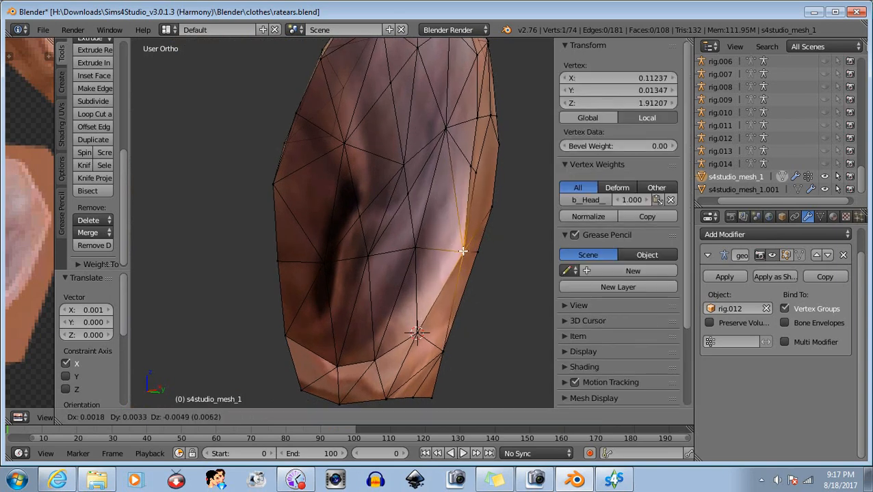
right_click(454, 234)
key(g)
click(473, 294)
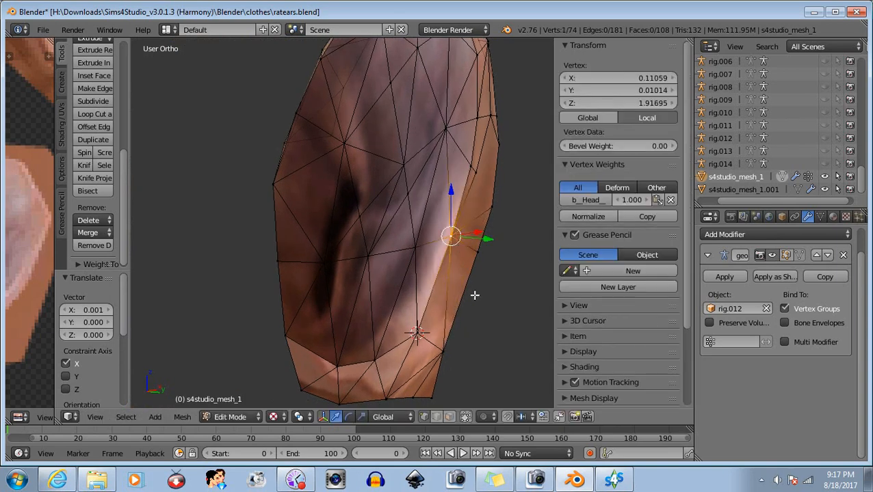
middle_drag(473, 294, 274, 298)
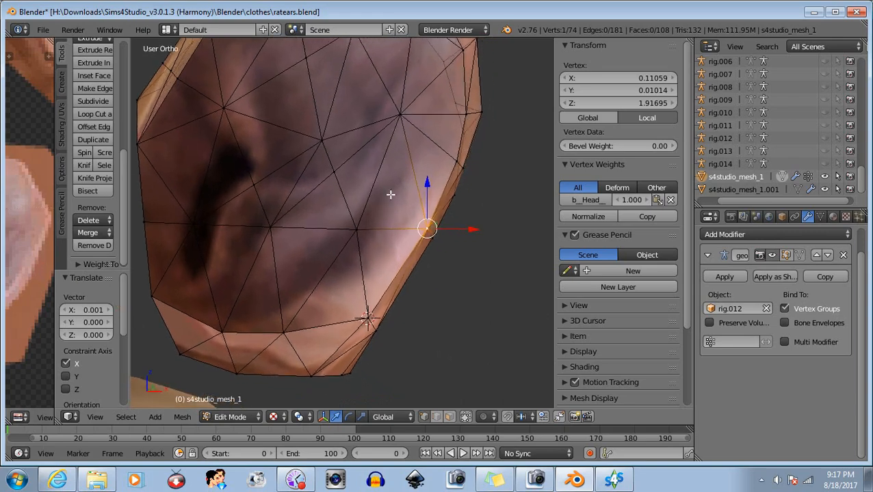
key(a)
Step: Cut a new edge with the Knife across the lower outer rim strip, ending on its rear edge, and deselect
scroll(465, 305, down, 2)
middle_drag(437, 293, 446, 297)
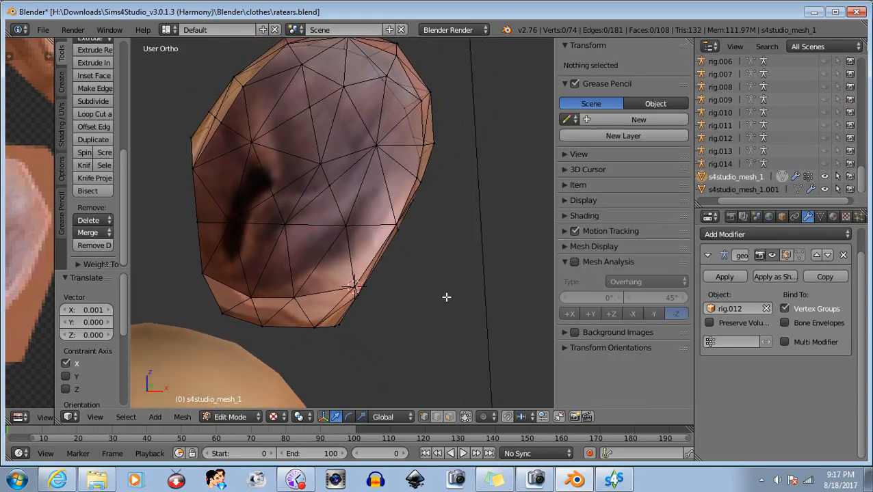
scroll(457, 273, up, 2)
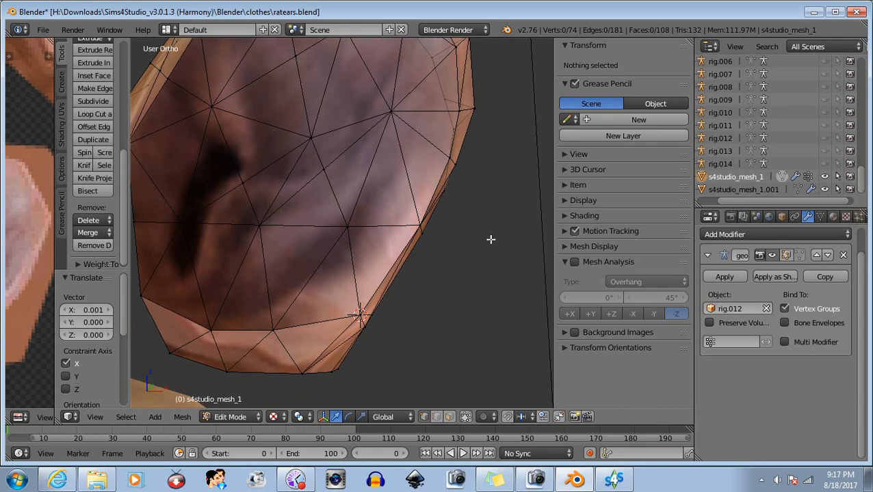
middle_drag(490, 239, 356, 228)
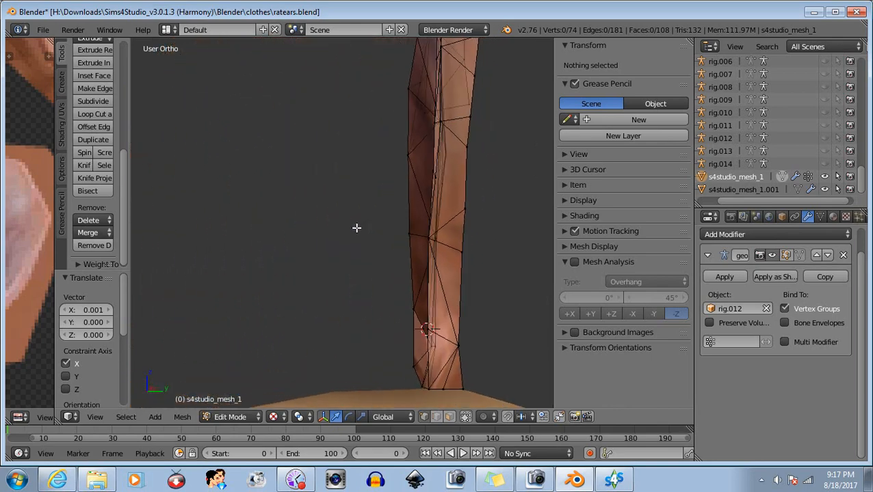
click(84, 165)
middle_drag(472, 189, 534, 203)
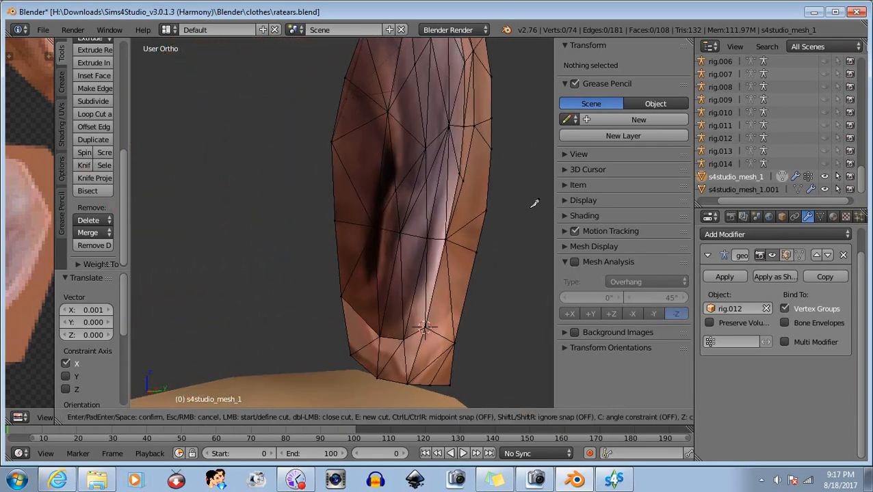
click(490, 177)
key(Return)
middle_drag(421, 238, 463, 270)
key(a)
Step: Move the new rear rim vertex created by the cut about 0.0009 in X and deselect it
middle_drag(491, 230, 536, 182)
right_click(486, 186)
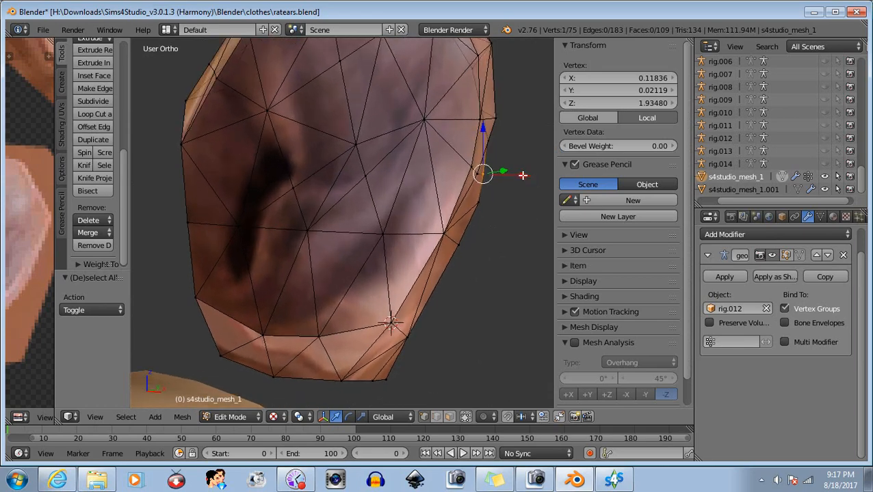
drag(522, 176, 524, 176)
key(b)
middle_drag(522, 138, 414, 251)
middle_drag(475, 256, 208, 247)
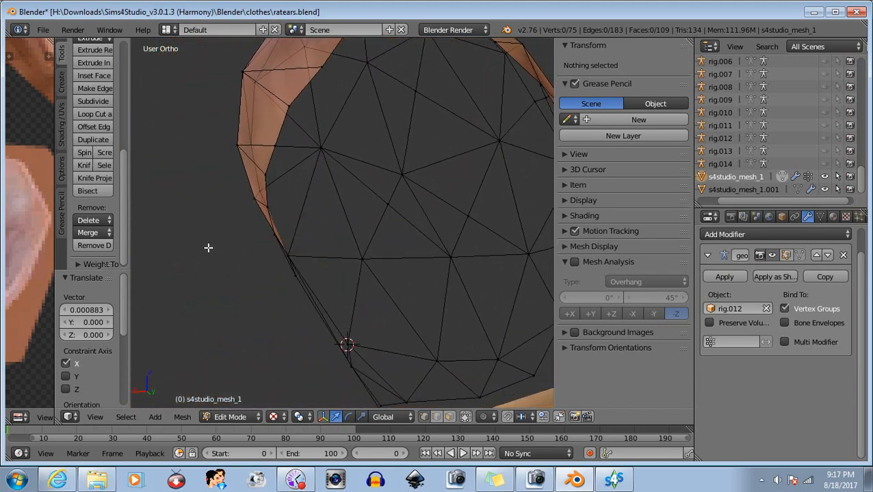
Step: Select the front outer-rim vertex beside the new cut, move it about -0.0004 in X, and deselect
key(b)
drag(256, 207, 257, 207)
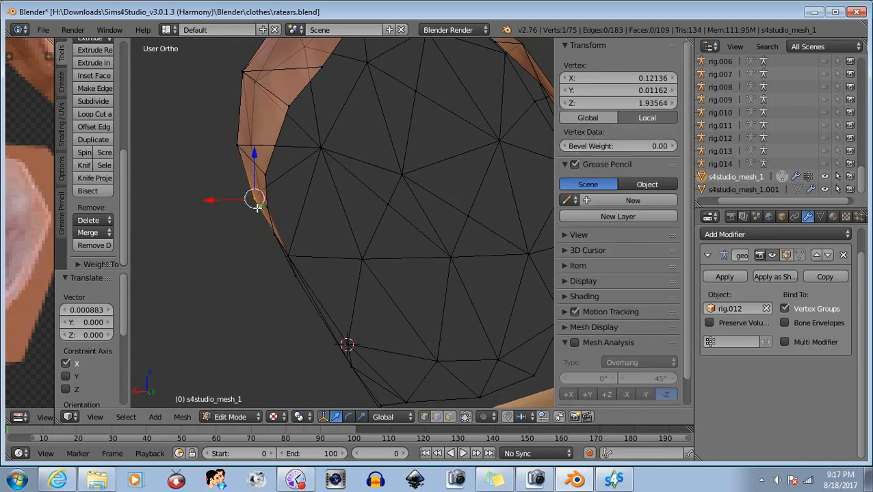
click(211, 199)
key(a)
Step: Move the rim vertex at the ear's widest outer point about -0.002 in X and deselect it
middle_drag(238, 189, 428, 301)
middle_drag(463, 272, 461, 274)
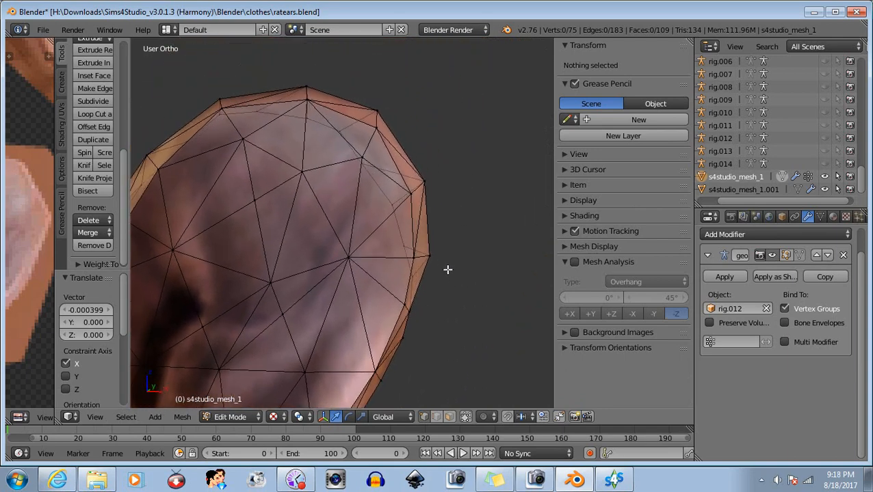
right_click(441, 260)
drag(472, 256, 472, 256)
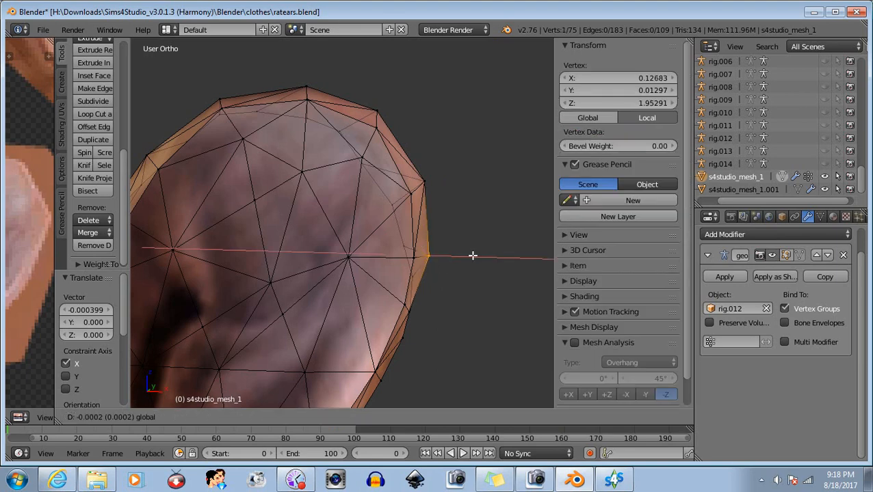
click(468, 254)
key(a)
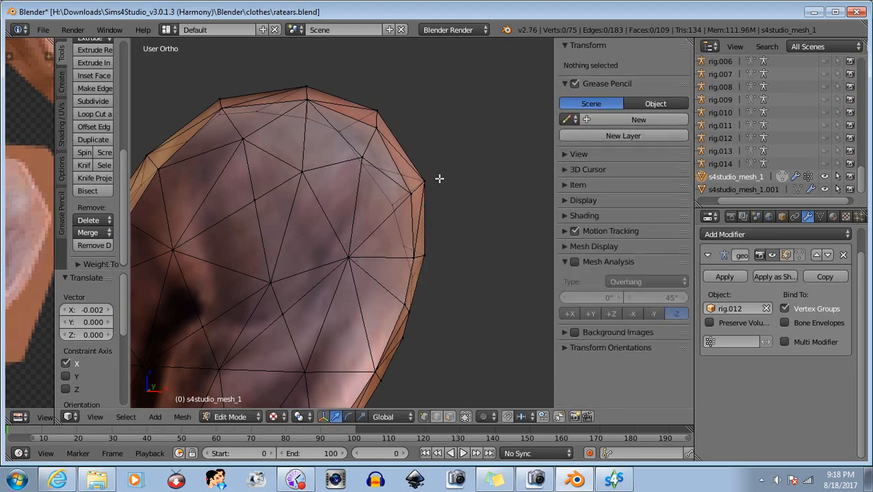
Step: Move the next outer rim vertex up about -0.001 in X and -0.0008 in Z, and deselect it
right_click(425, 182)
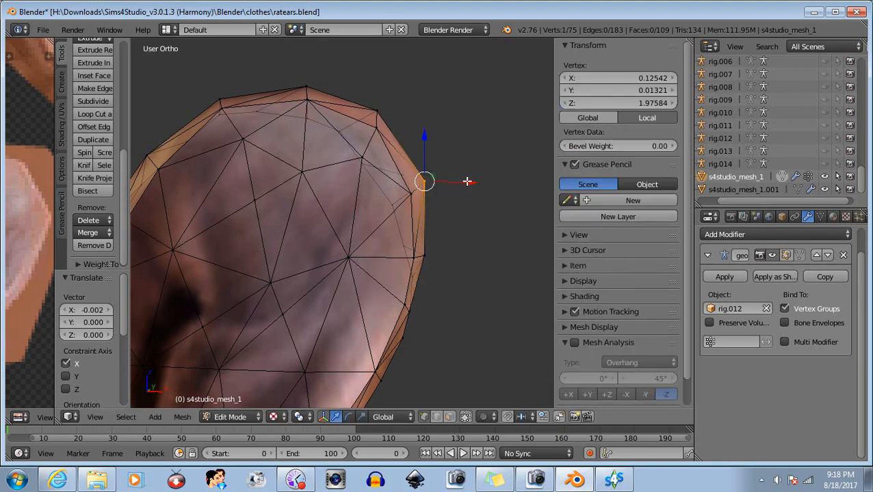
drag(468, 182, 462, 181)
click(464, 181)
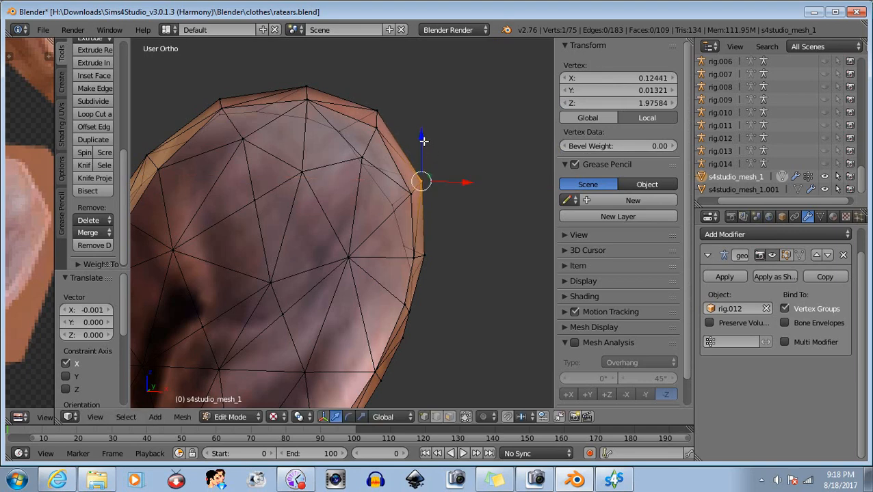
drag(424, 141, 425, 145)
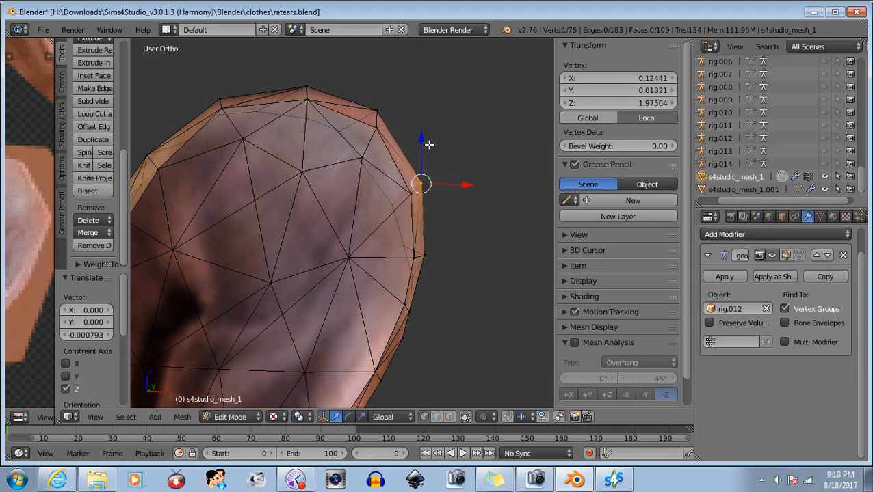
key(a)
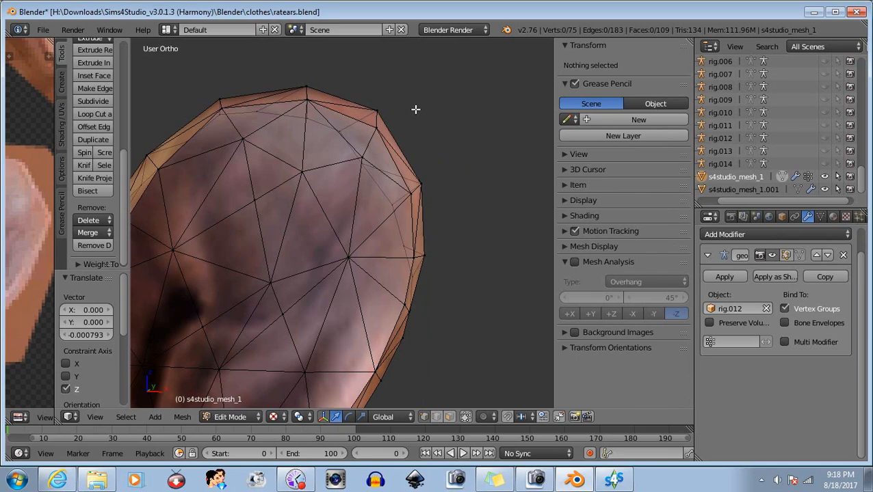
Step: Lower the upper outer rim vertex about 0.0014 in Z, shift it about 0.0002 in X in front view, and deselect
middle_drag(404, 100, 398, 140)
right_click(380, 101)
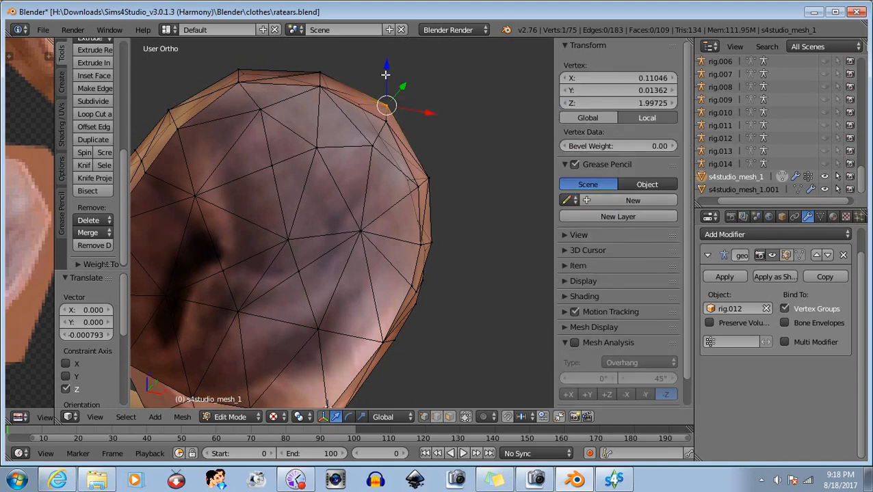
drag(385, 73, 389, 75)
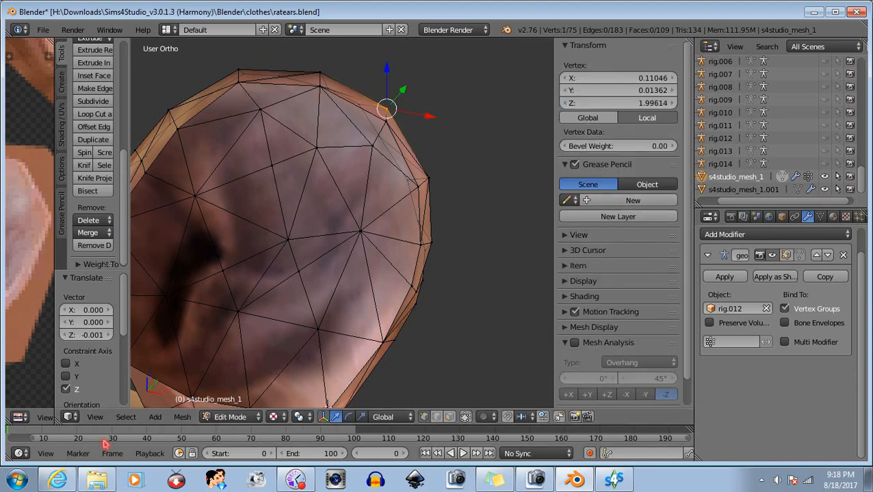
click(96, 417)
click(111, 331)
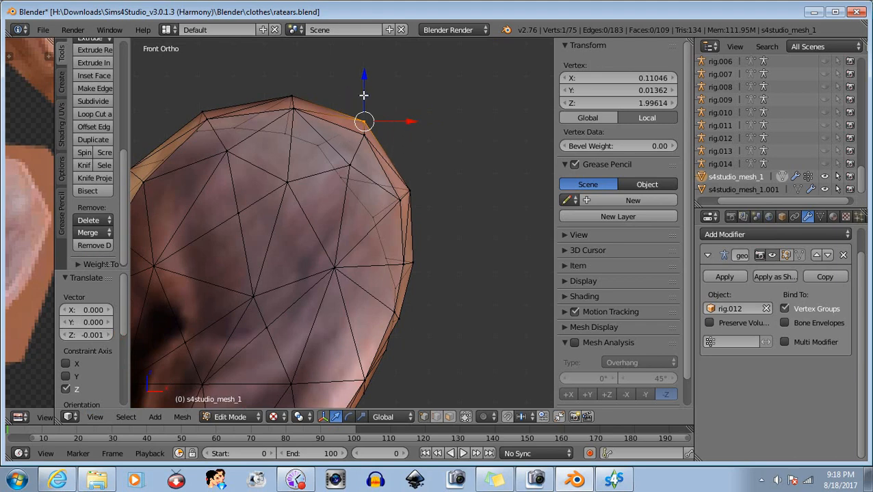
drag(363, 83, 375, 98)
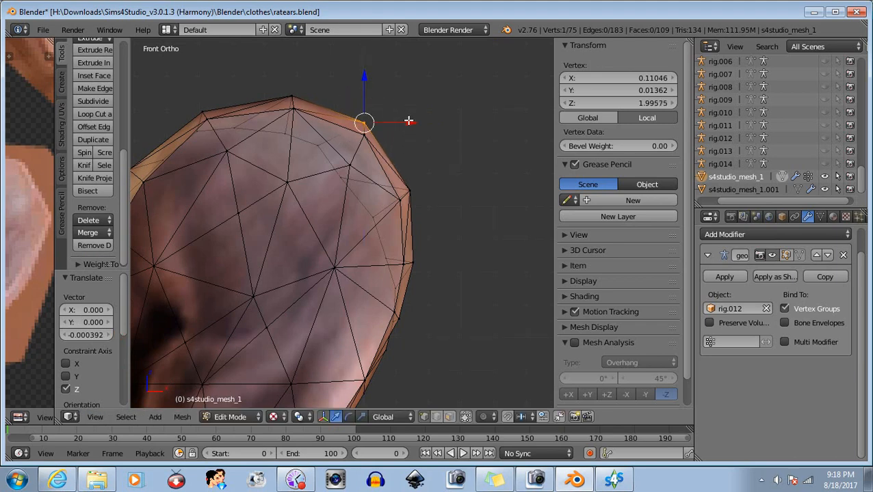
drag(408, 121, 409, 122)
key(a)
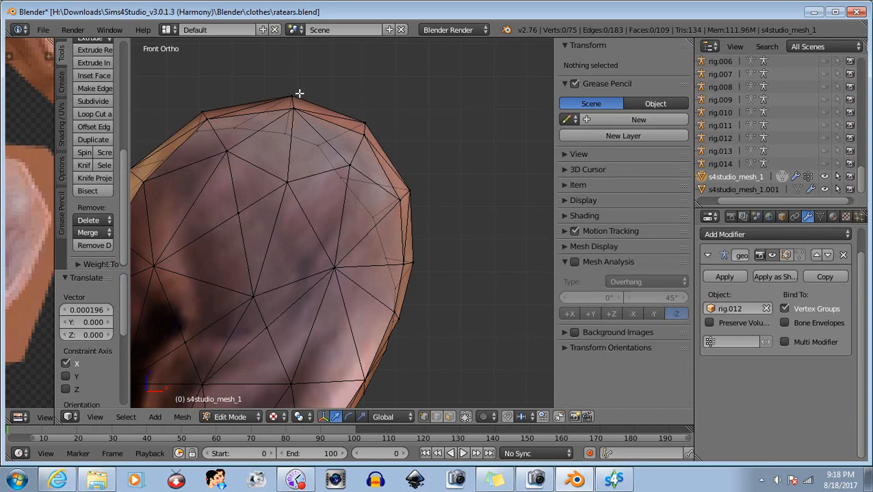
Step: Lower the ear's topmost rim vertex twice, about 0.0006 in Z each time, and deselect it
right_click(303, 100)
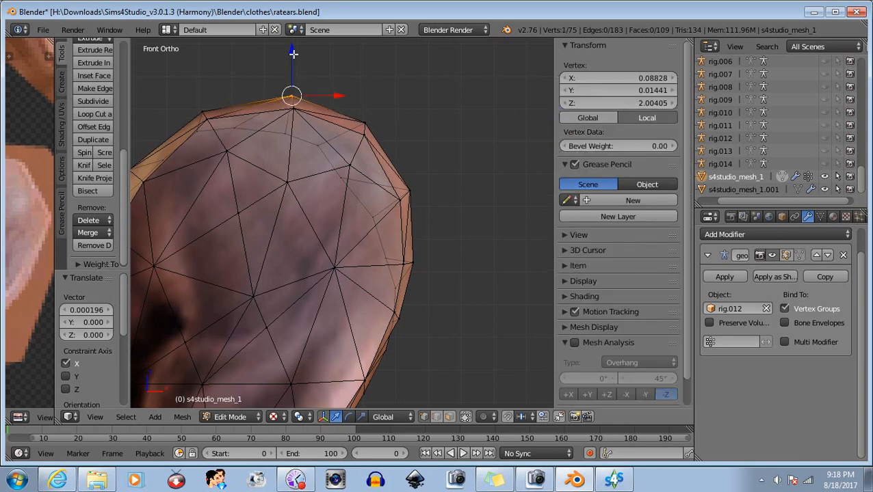
drag(291, 51, 292, 54)
key(a)
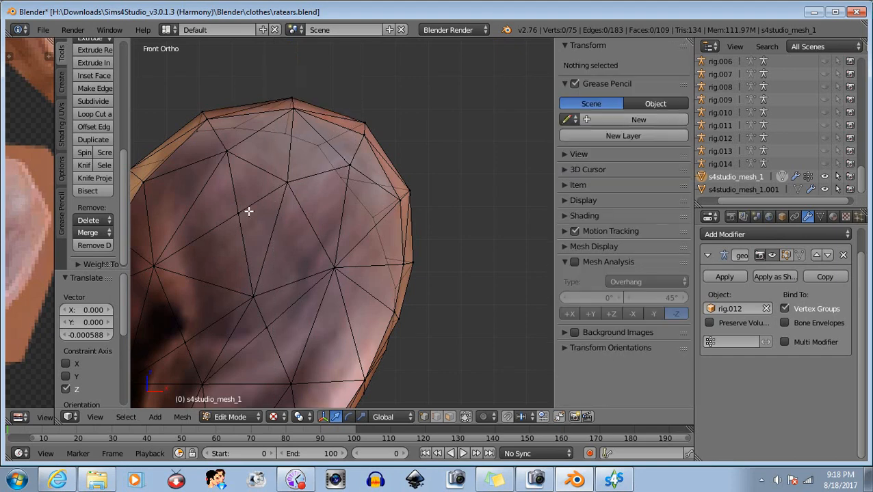
shift+middle_drag(215, 227, 332, 213)
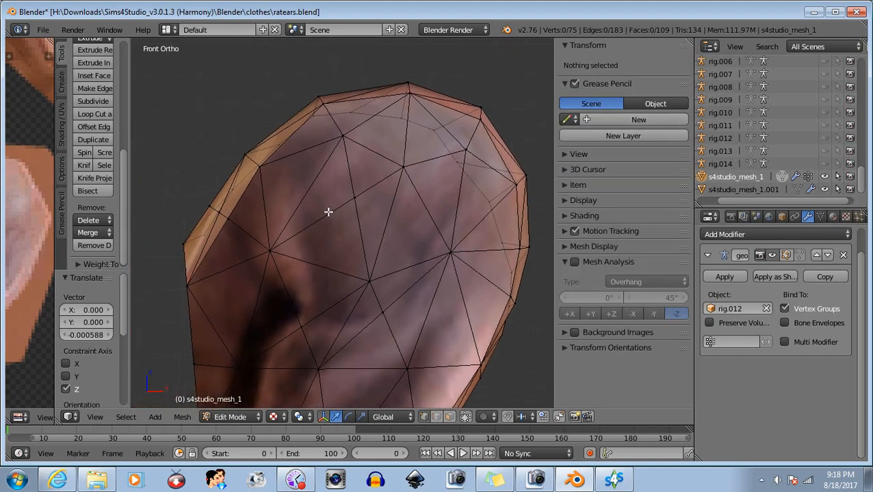
right_click(413, 86)
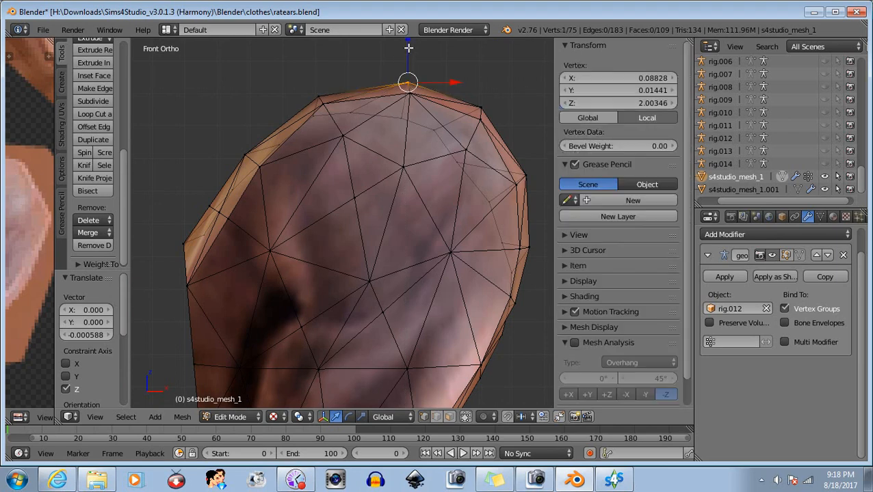
drag(408, 48, 410, 50)
key(b)
middle_drag(387, 69, 454, 150)
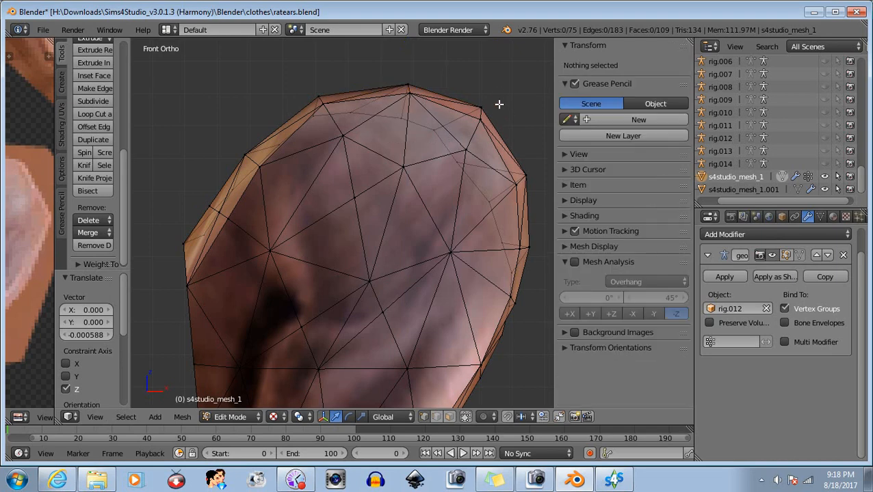
key(b)
drag(495, 97, 475, 110)
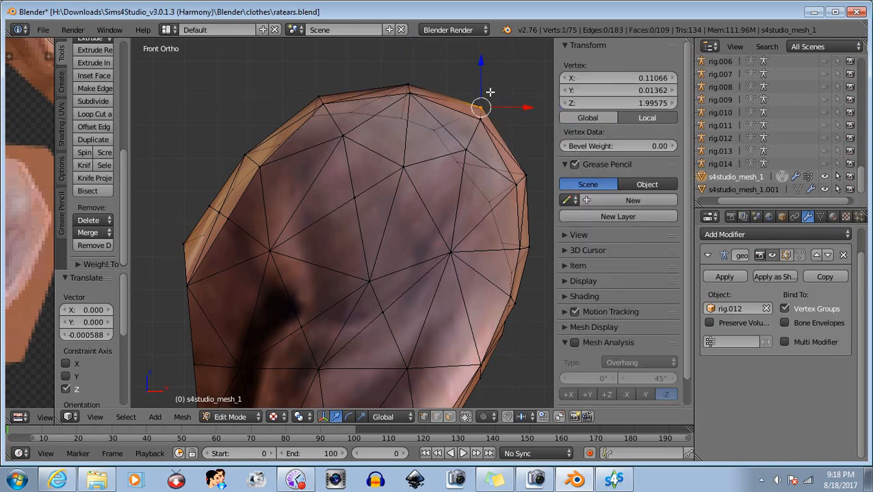
key(b)
middle_drag(423, 80, 516, 209)
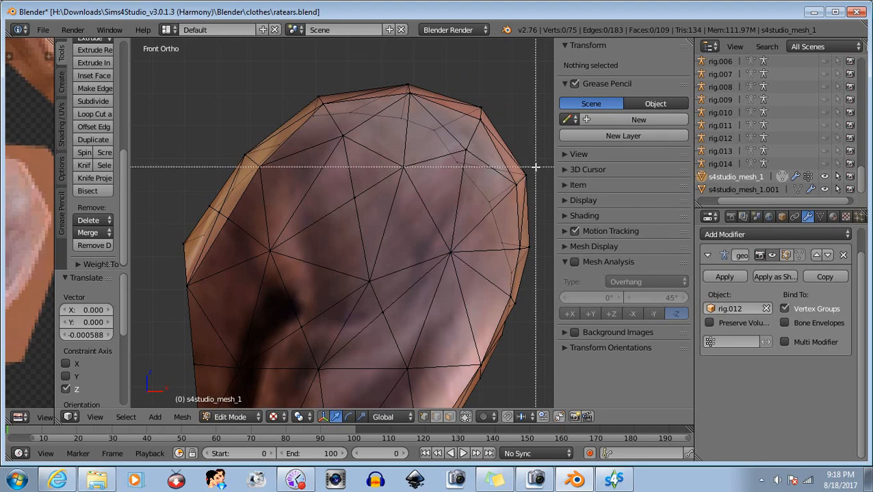
Step: Shift the upper outer rim vertex about -0.0002 in X in front view, and deselect it
drag(533, 165, 522, 189)
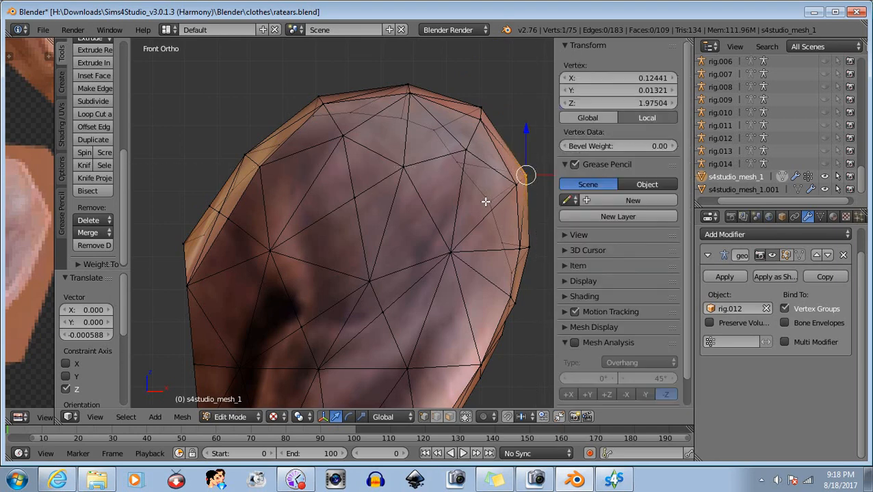
shift+middle_drag(466, 196, 410, 194)
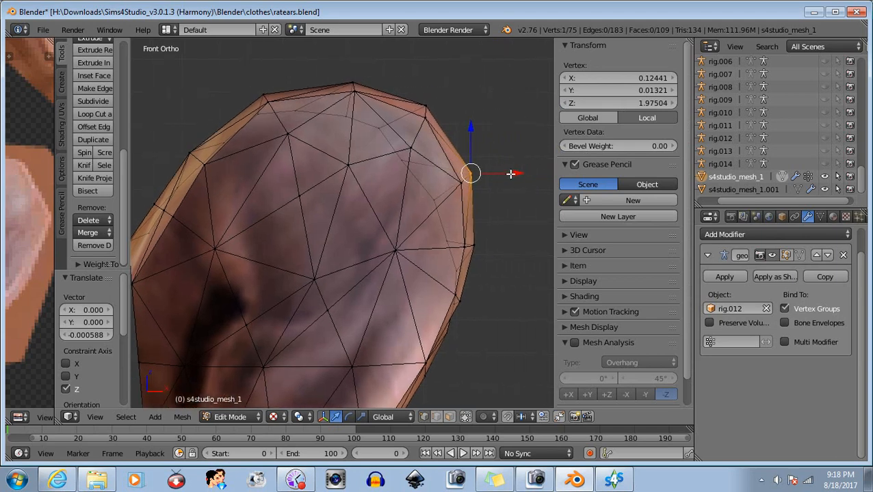
drag(514, 174, 514, 174)
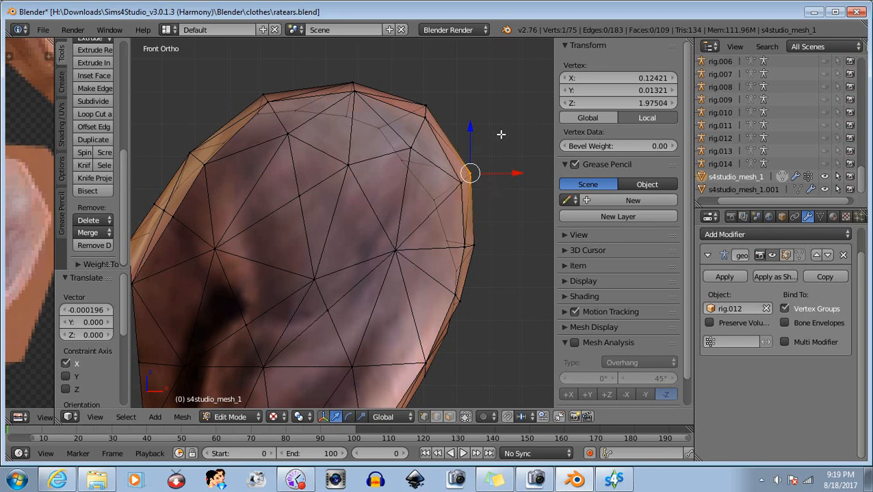
key(b)
middle_drag(501, 135, 415, 254)
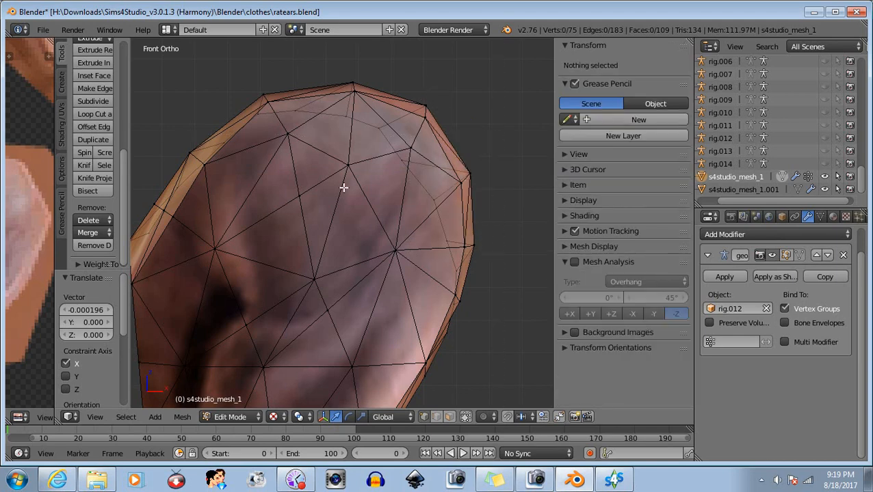
Step: Nudge a rim vertex on the ear's head-centre side slightly, and deselect it
scroll(343, 187, down, 1)
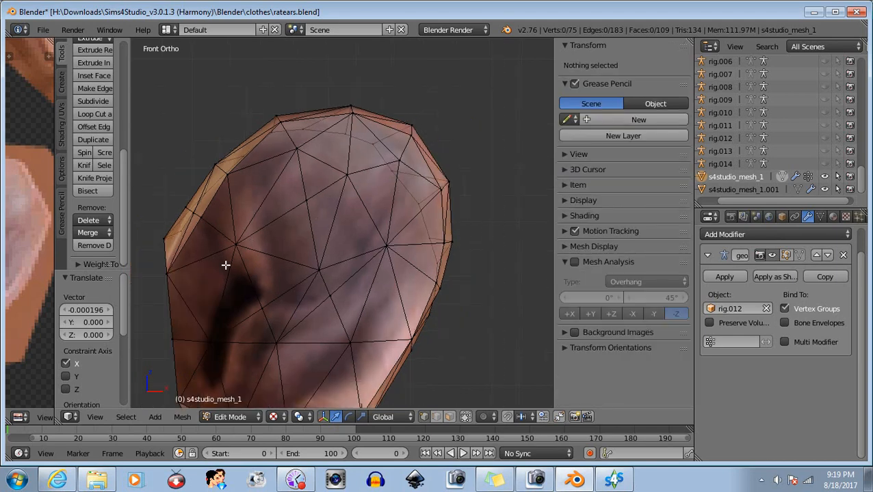
middle_drag(226, 264, 386, 250)
scroll(255, 197, up, 2)
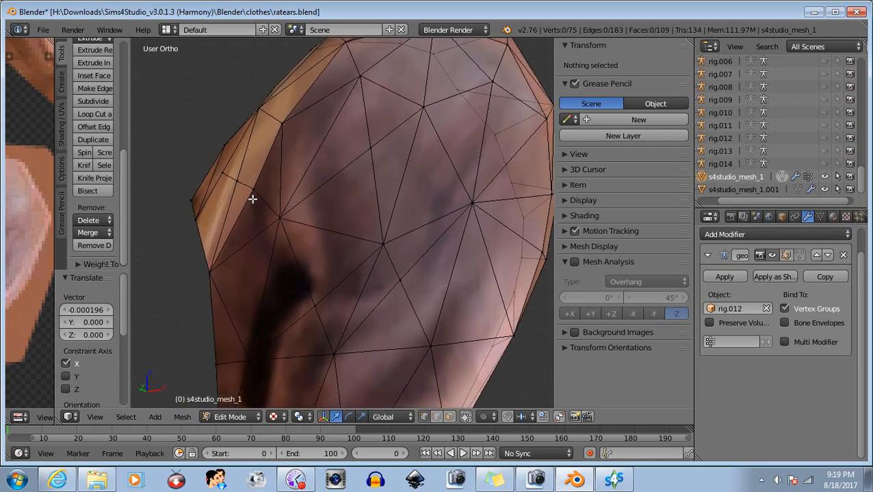
middle_drag(252, 199, 391, 183)
right_click(233, 201)
drag(398, 165, 393, 165)
middle_drag(330, 240, 405, 288)
middle_drag(452, 290, 355, 262)
key(a)
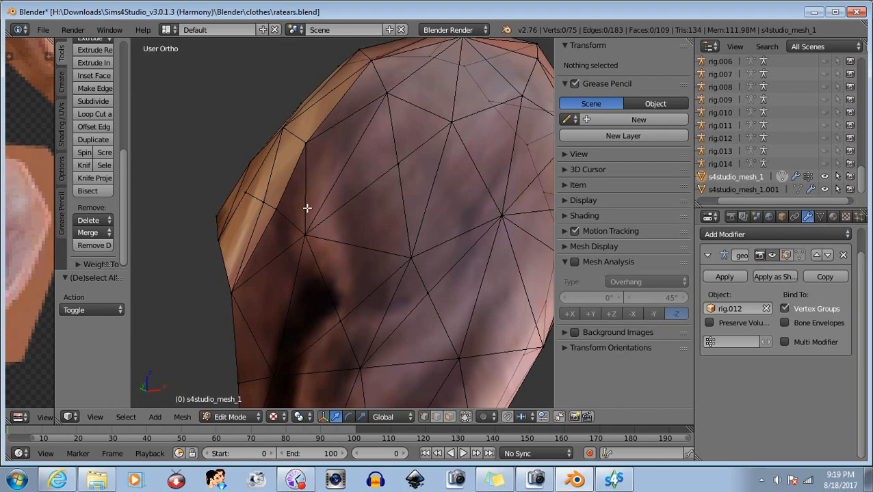
Step: Move the outermost rim vertex on the head-centre side about 0.0003 and another 0.001 in X, and deselect it
right_click(246, 193)
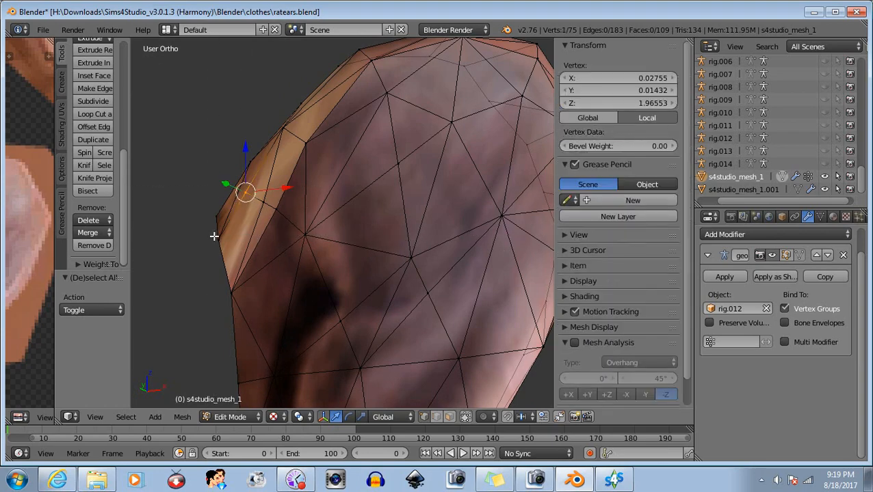
shift+right_click(216, 219)
middle_drag(216, 218, 158, 240)
drag(351, 223, 353, 223)
middle_drag(344, 193, 356, 224)
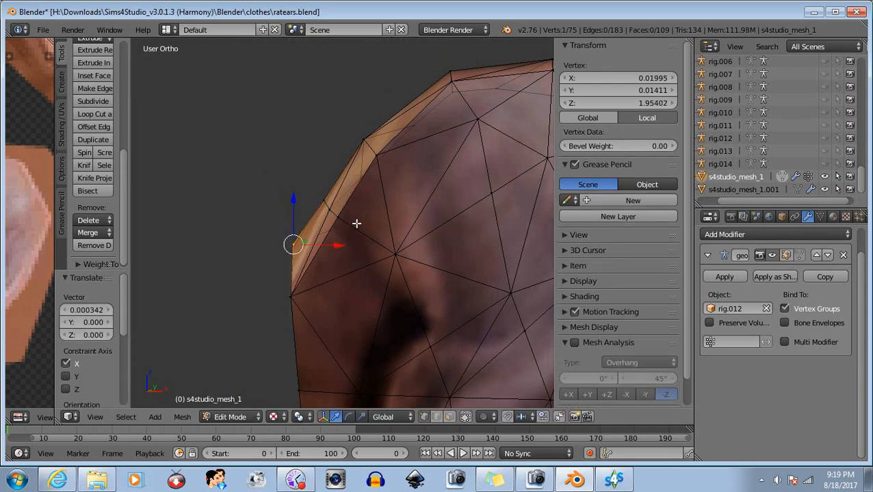
drag(337, 245, 343, 246)
key(b)
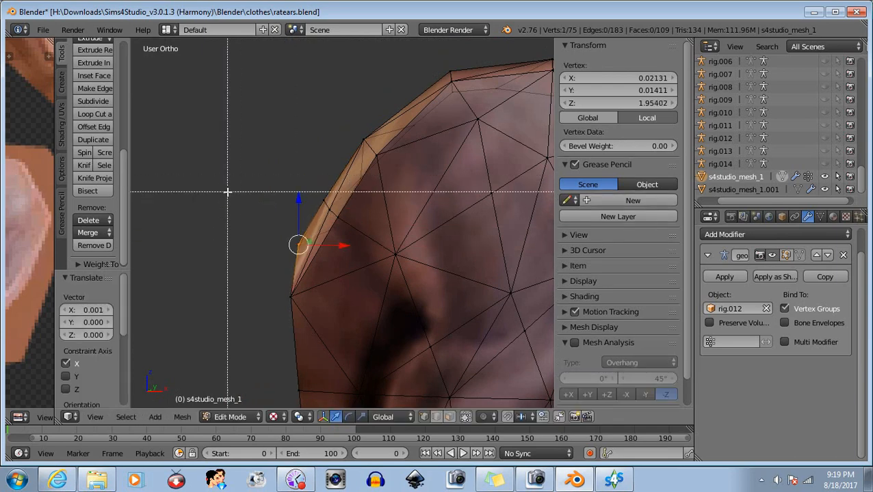
middle_drag(229, 192, 322, 282)
Step: Shift the rim vertex midway up the ear's head-centre side about 0.001 in X, and deselect it
middle_drag(374, 191, 393, 182)
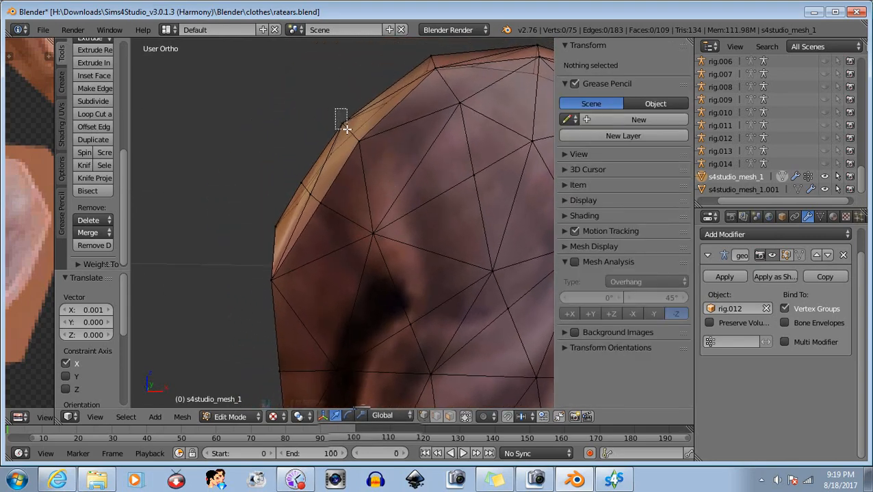
drag(346, 129, 395, 124)
key(b)
key(Escape)
key(a)
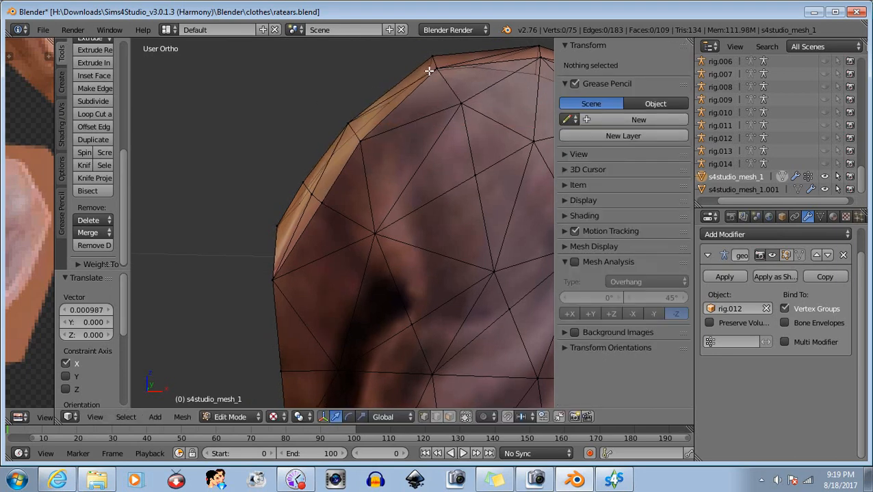
Step: Lower the upper rim vertex on the head-centre side about 0.0003 in Z, and deselect it
key(b)
drag(429, 48, 438, 63)
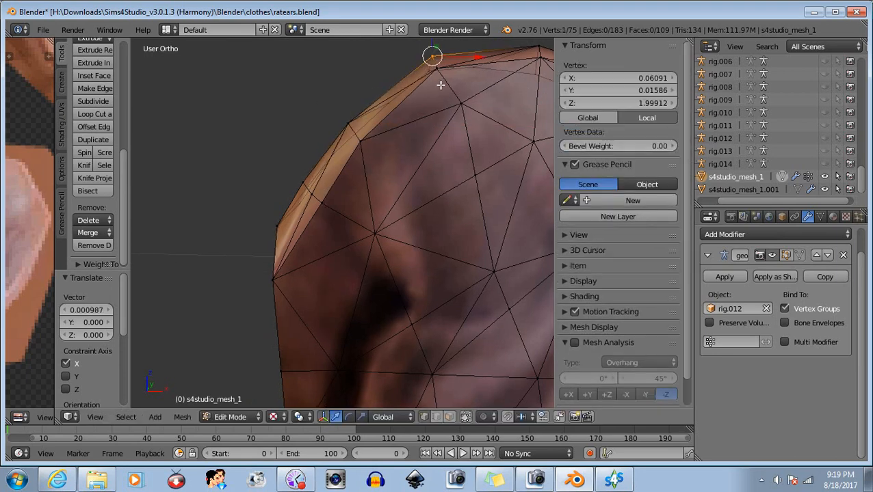
middle_drag(441, 85, 428, 66)
drag(421, 66, 422, 67)
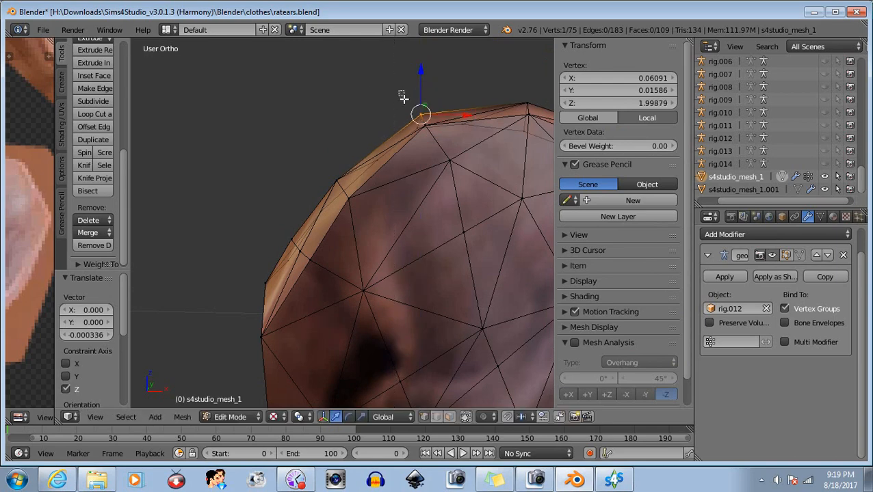
key(a)
Step: Move the lower inner-edge vertex on the head-centre side about -0.0008 in X and 0.0007 in Y, and deselect it
middle_drag(339, 271, 426, 290)
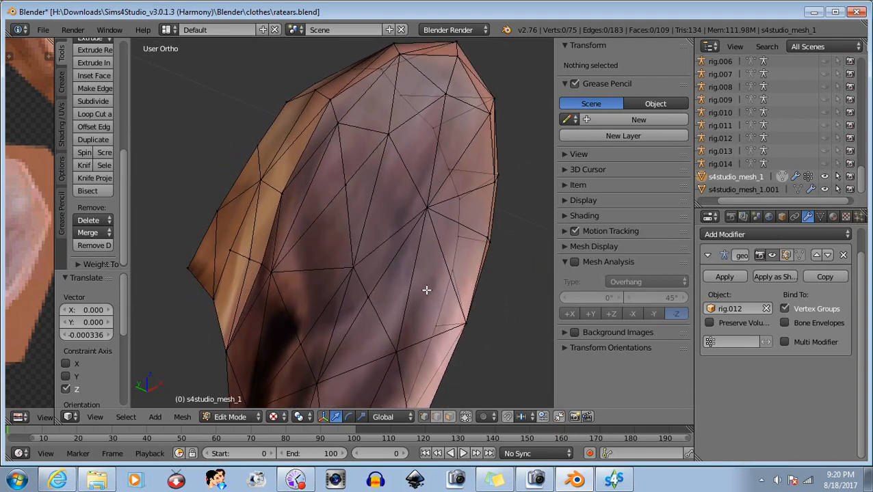
middle_drag(339, 287, 254, 278)
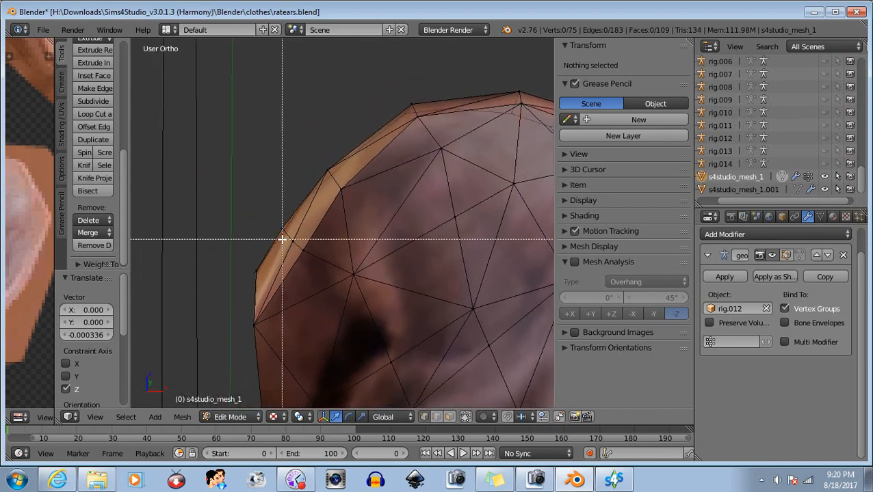
drag(282, 240, 302, 245)
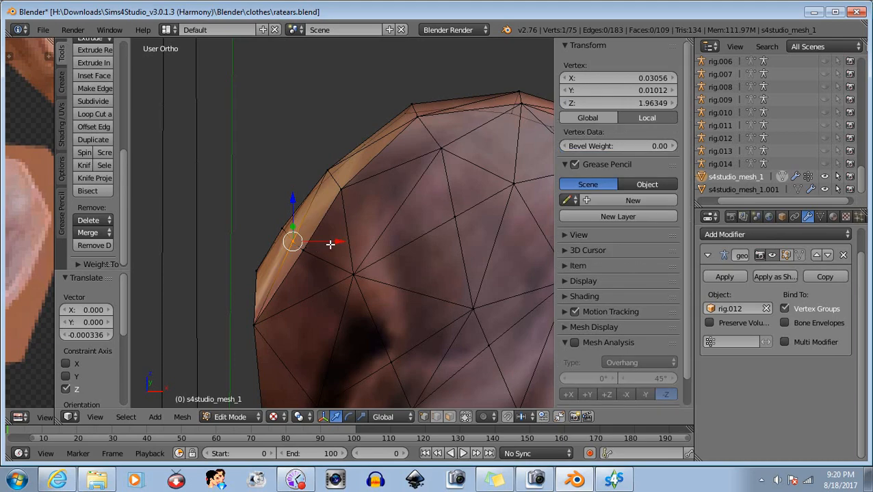
key(g)
key(x)
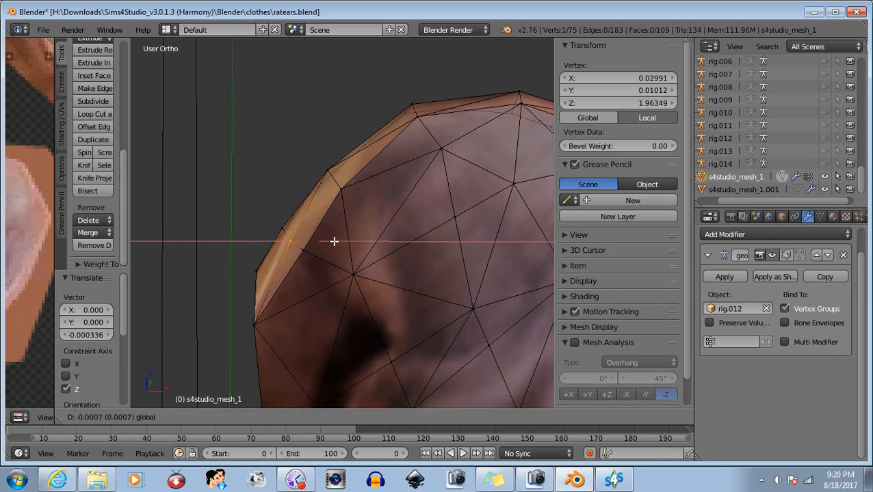
click(335, 241)
middle_drag(335, 241, 384, 290)
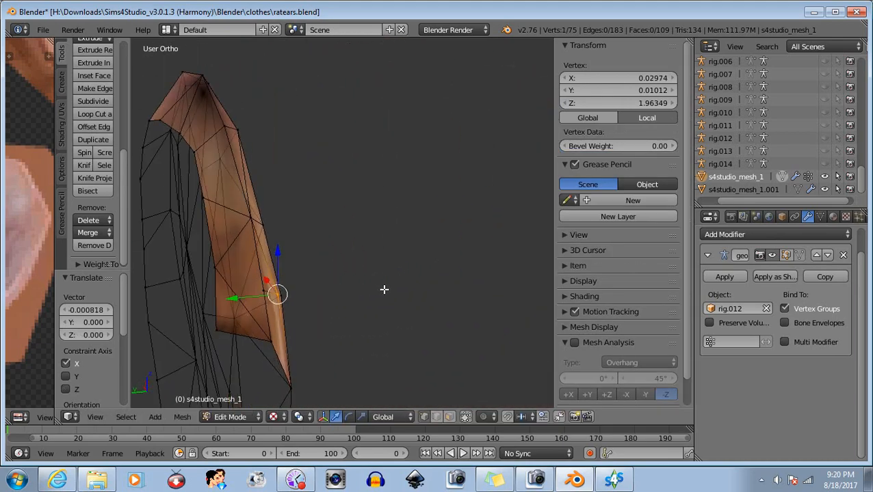
drag(235, 298, 233, 299)
middle_drag(265, 298, 352, 301)
key(b)
Step: Select the three vertices along the inner ear's bottom edge and lower them about 0.006 in Z
middle_drag(250, 197, 400, 299)
middle_drag(458, 306, 379, 223)
middle_drag(420, 288, 387, 286)
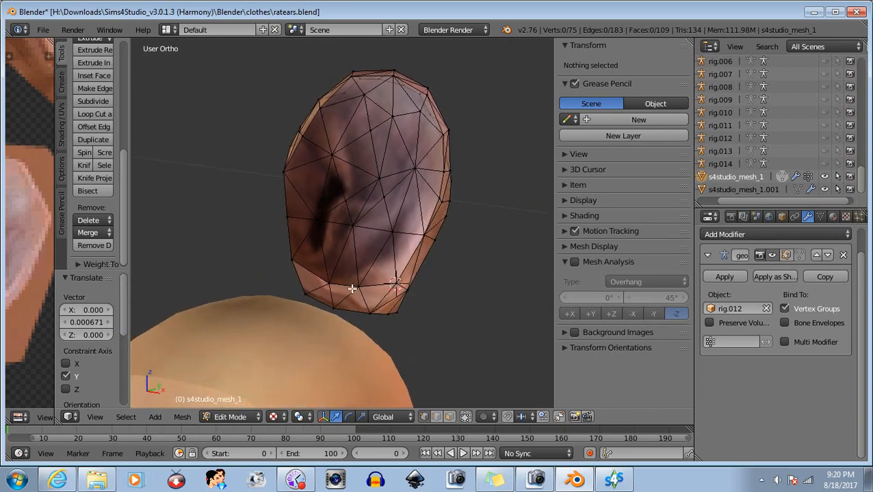
scroll(350, 323, up, 2)
middle_drag(350, 312, 344, 284)
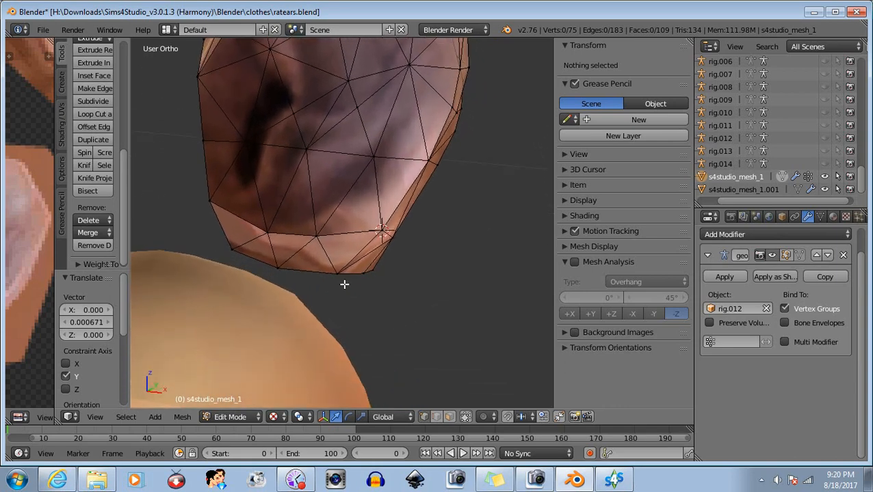
key(b)
drag(311, 229, 286, 251)
key(b)
key(b)
drag(198, 192, 223, 214)
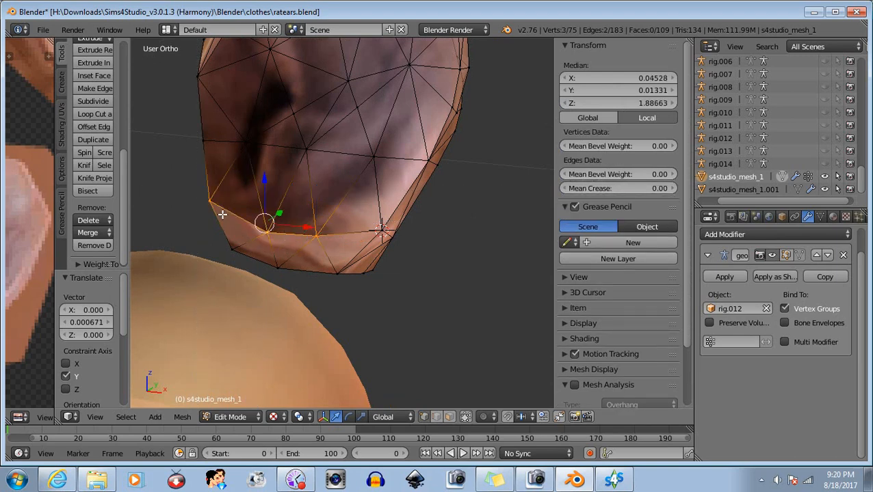
drag(266, 184, 263, 196)
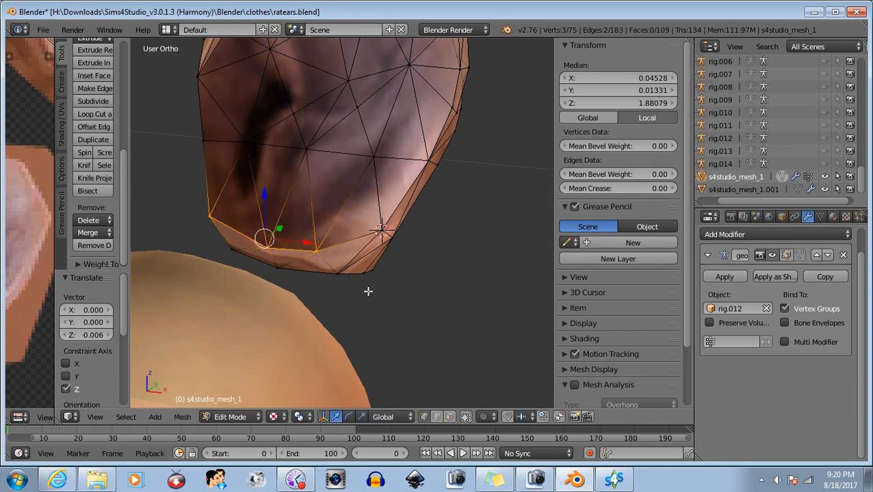
Step: Shift the three bottom-edge vertices about 0.001 in X, and deselect them
mouse_move(366, 292)
middle_down()
mouse_move(258, 282)
mouse_move(341, 296)
mouse_move(379, 287)
middle_up()
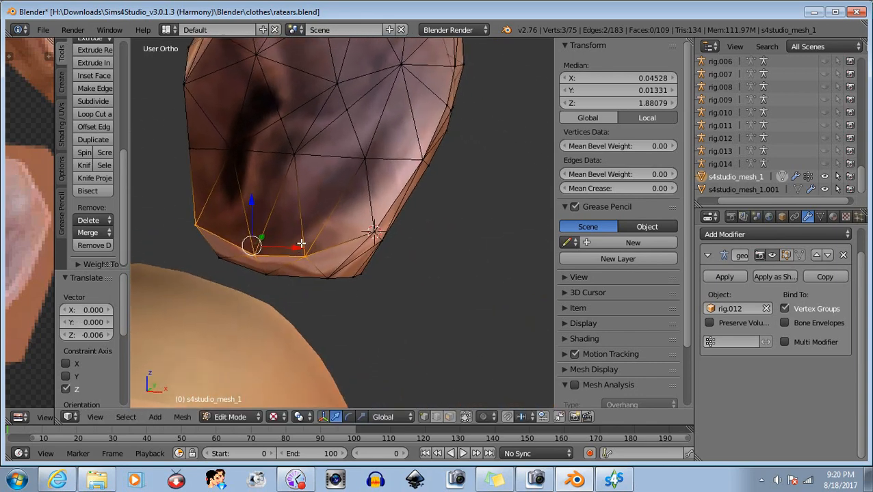
drag(295, 248, 299, 249)
key(b)
Step: Push a single inner-ear surface vertex back about 0.001 in Y in side view, and deselect it
mouse_move(163, 188)
middle_down()
mouse_move(404, 286)
mouse_move(296, 269)
mouse_move(349, 275)
mouse_move(341, 275)
mouse_move(343, 184)
mouse_move(333, 199)
mouse_move(318, 197)
middle_up()
scroll(400, 286, down, 2)
right_click(346, 174)
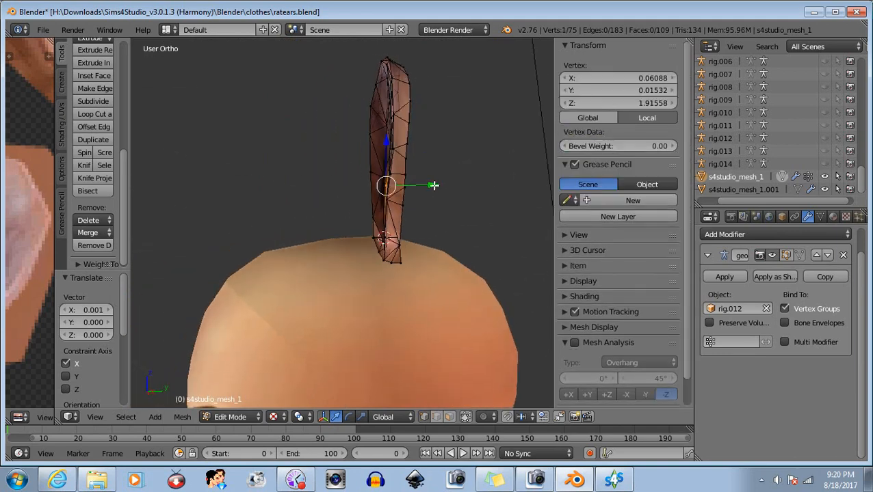
drag(429, 184, 431, 185)
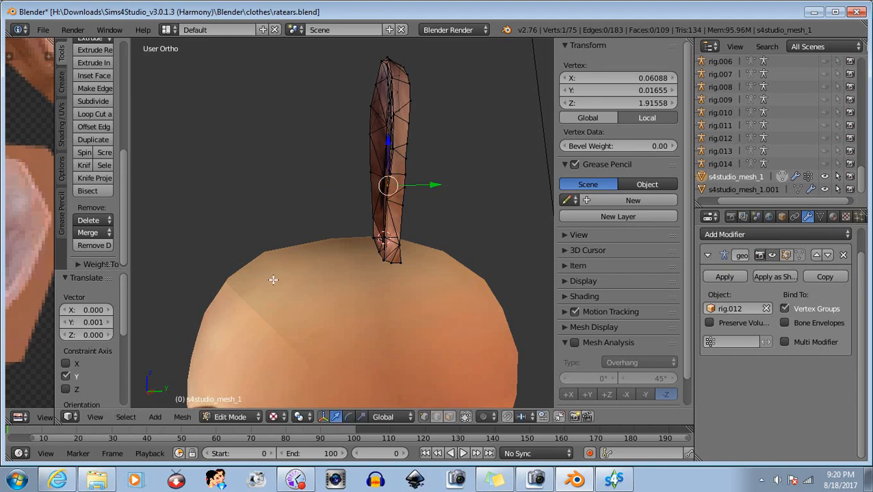
middle_drag(430, 185, 382, 286)
key(a)
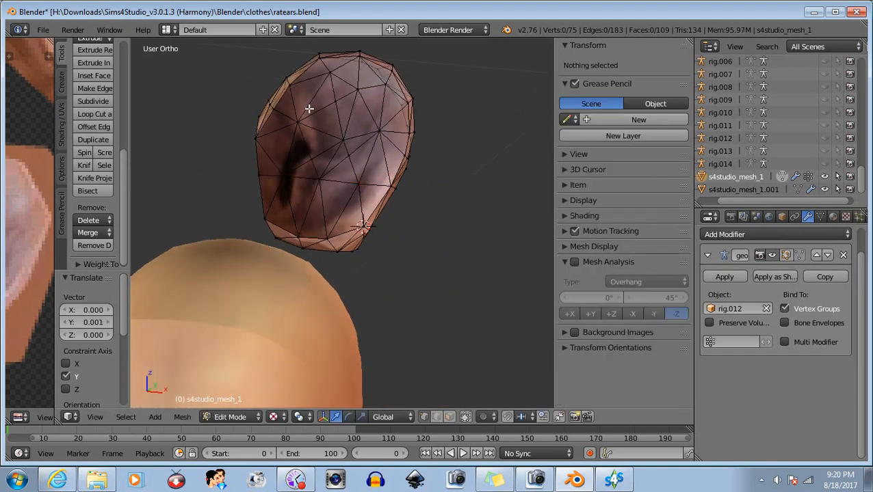
Step: Push the two upper inner-ear vertices back about 0.002 in Y in side view, and deselect them
middle_drag(309, 108, 376, 244)
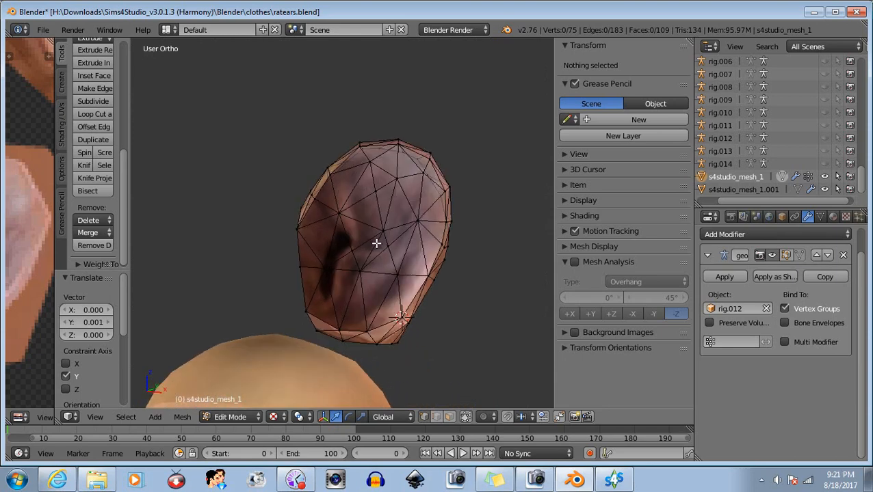
drag(366, 160, 404, 192)
middle_drag(404, 192, 337, 228)
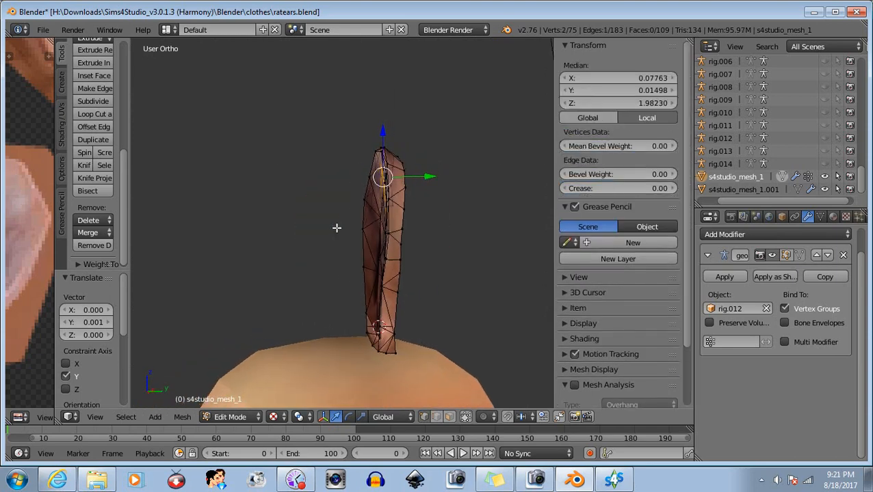
drag(429, 175, 434, 176)
middle_drag(433, 176, 404, 249)
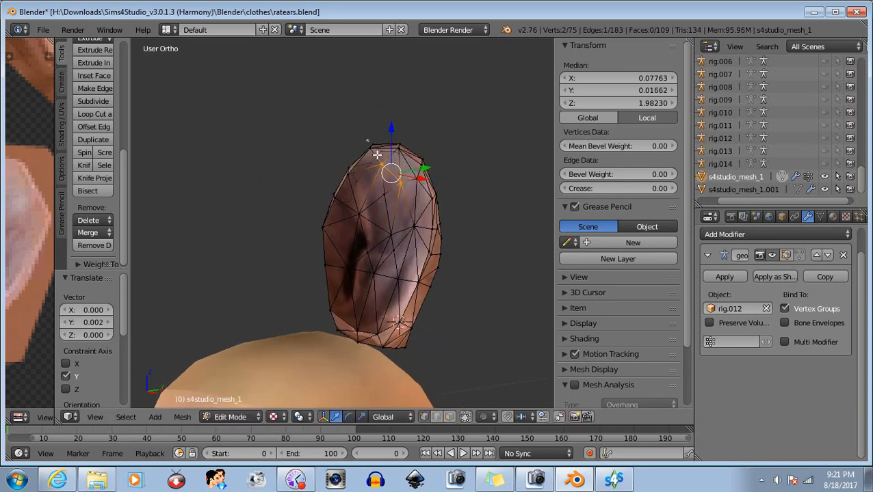
key(a)
Step: Push the inner-ear vertex just below that pair back about 0.0009 in Y, and deselect it
key(b)
drag(378, 192, 392, 204)
scroll(405, 242, up, 2)
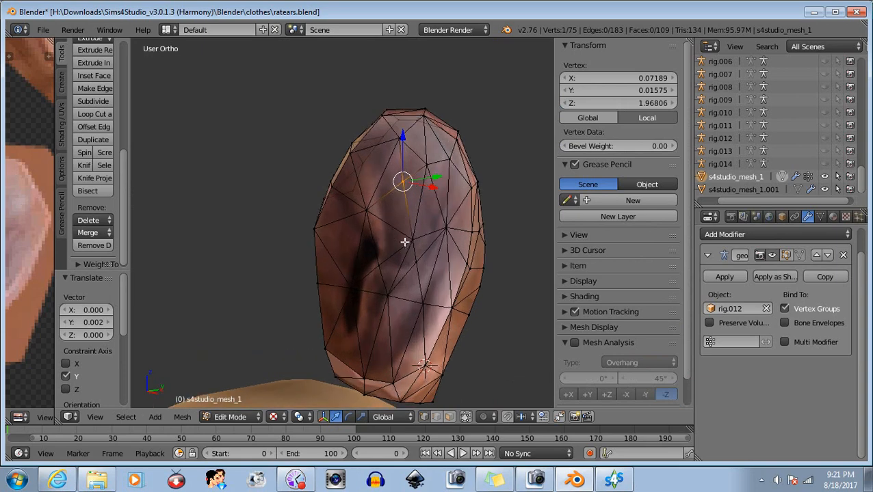
middle_drag(405, 242, 348, 238)
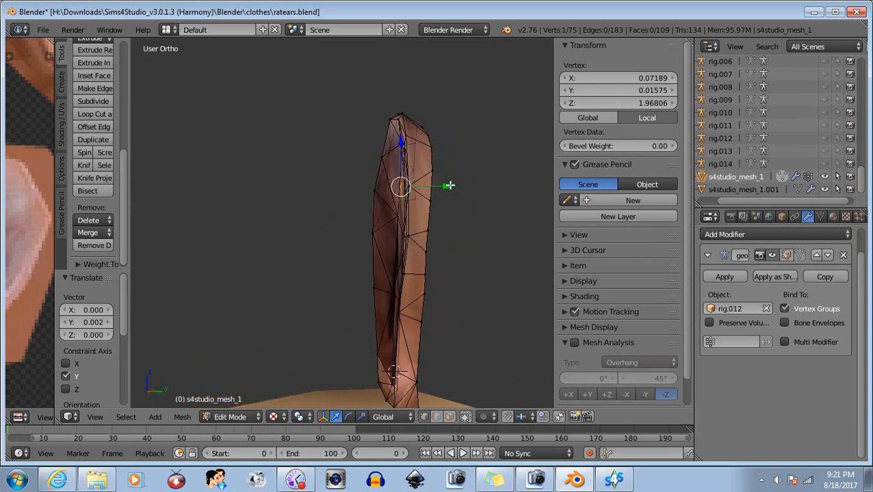
drag(449, 185, 452, 185)
key(a)
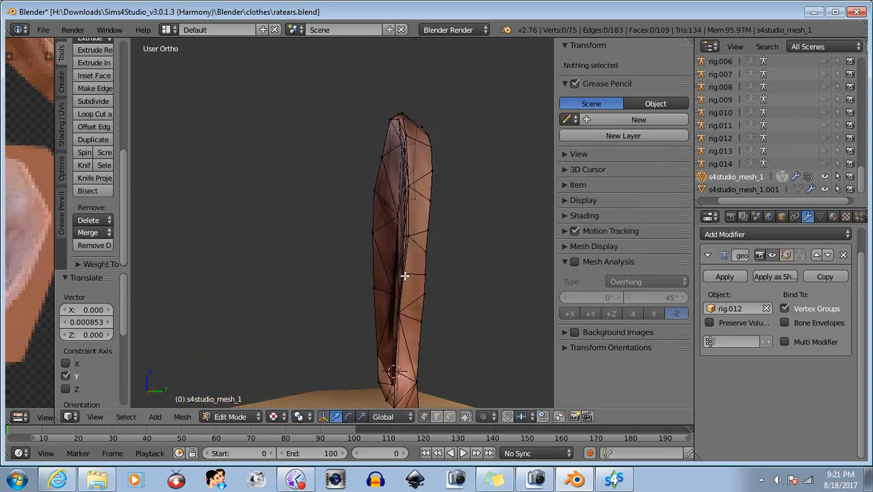
Step: Select the central inner-ear vertex and raise it about 0.003 in Z
middle_drag(402, 275, 137, 277)
drag(377, 234, 388, 247)
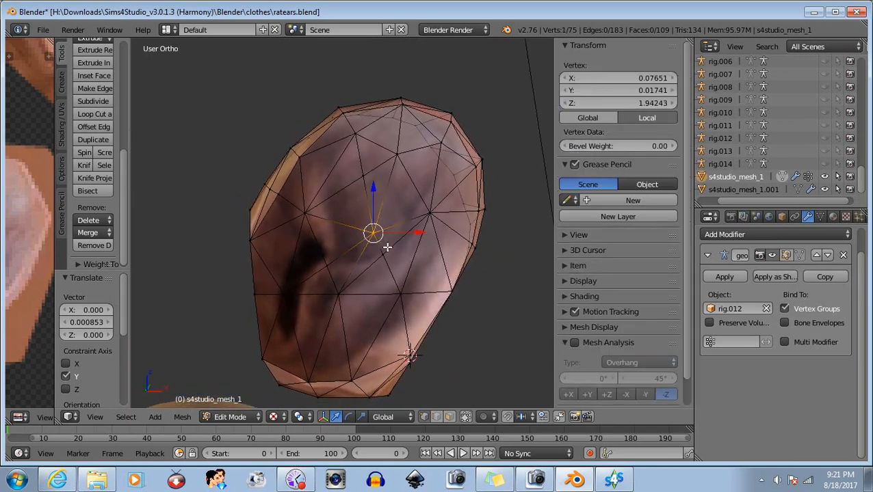
drag(372, 187, 369, 181)
middle_drag(374, 241, 448, 292)
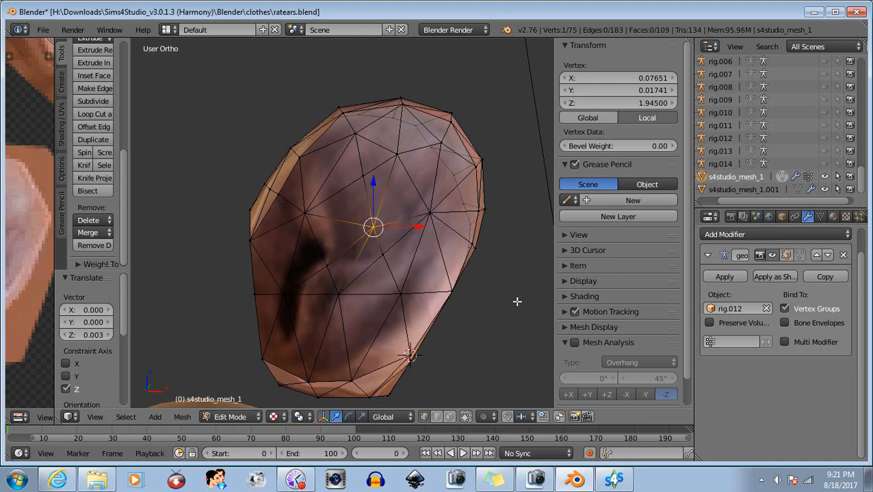
Step: Push the inner-ear vertex just below and left of the centre back about 0.00085 in Y, and deselect it
middle_drag(516, 301, 423, 252)
key(b)
middle_drag(402, 211, 442, 264)
key(b)
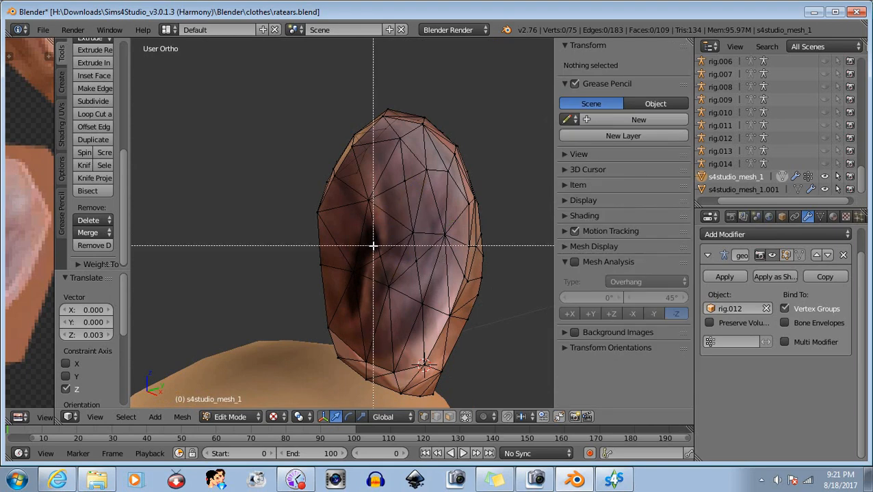
drag(372, 245, 391, 284)
middle_drag(391, 284, 440, 273)
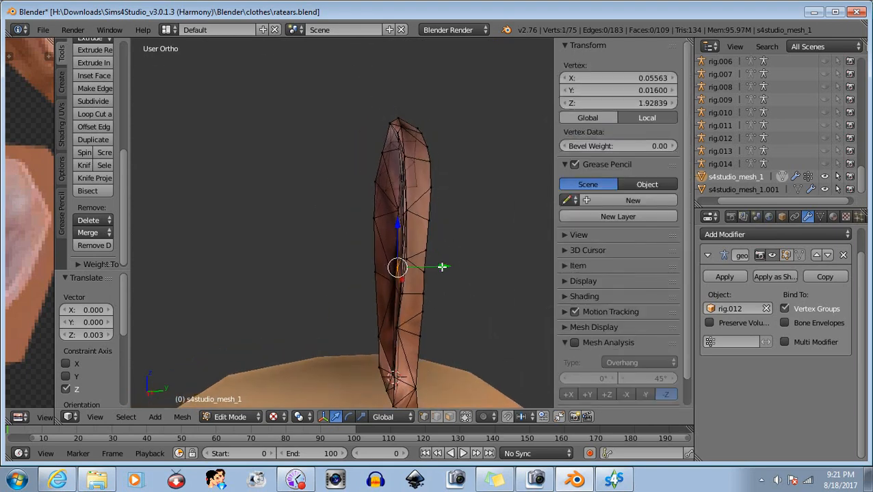
key(g)
key(y)
click(443, 266)
key(b)
middle_drag(370, 239, 486, 282)
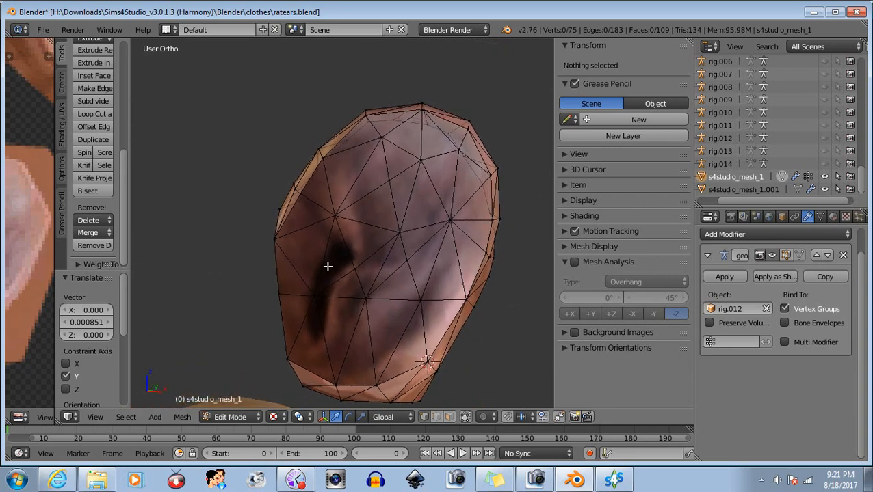
Step: Knife-cut a new edge from the left rim vertex across to the inner-ear vertex beside the dark crease, and clear the selection
click(92, 166)
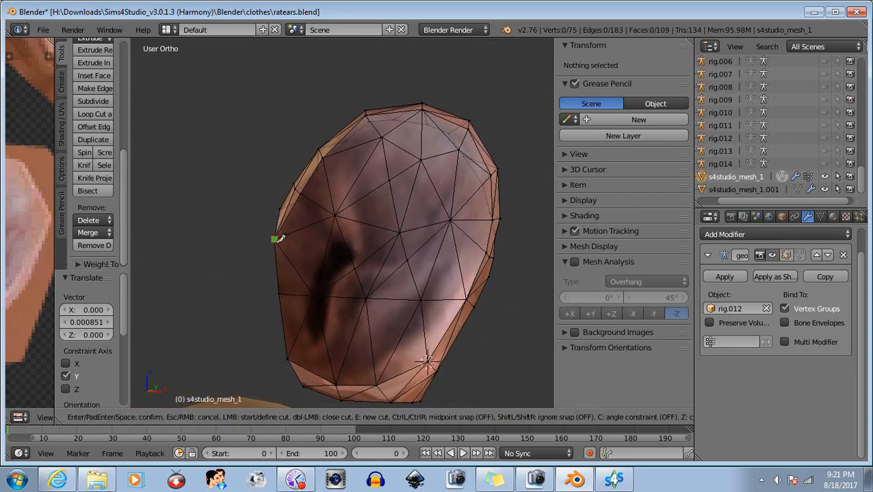
key(Return)
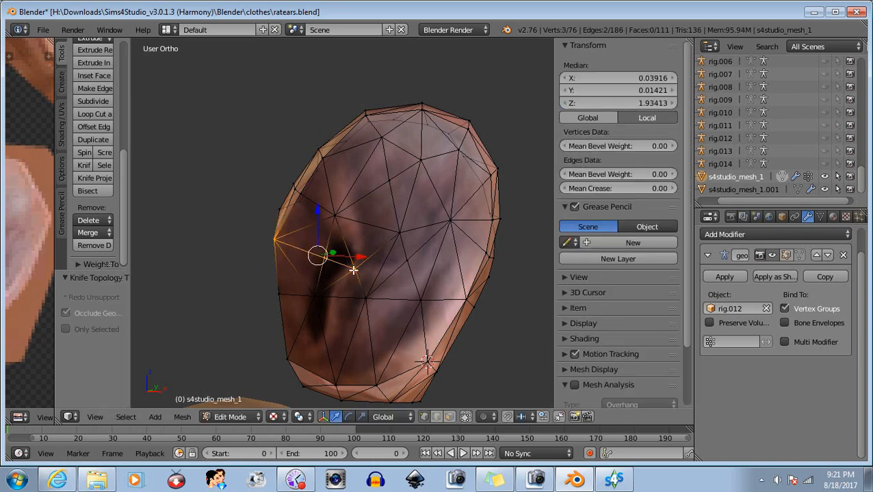
key(a)
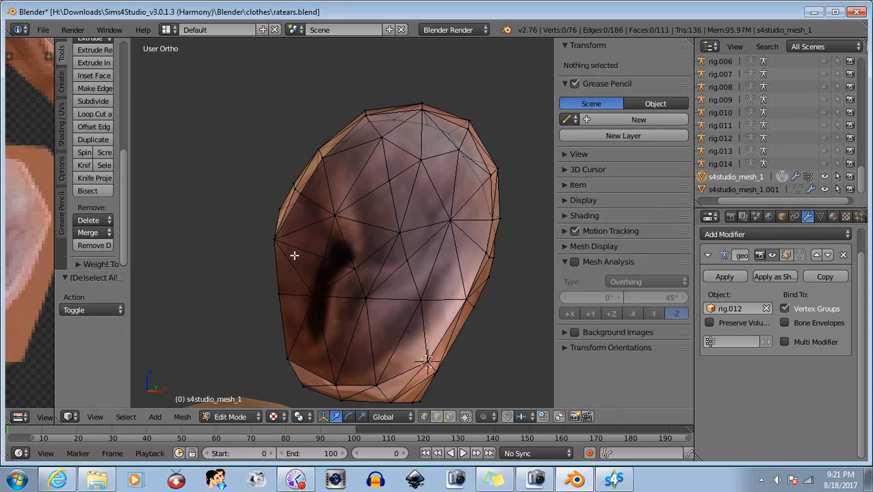
Step: Move the new vertex on the left knife cut about -0.001 in X and 0.0003 in Y, and deselect it
key(b)
drag(306, 241, 336, 273)
middle_drag(411, 312, 350, 248)
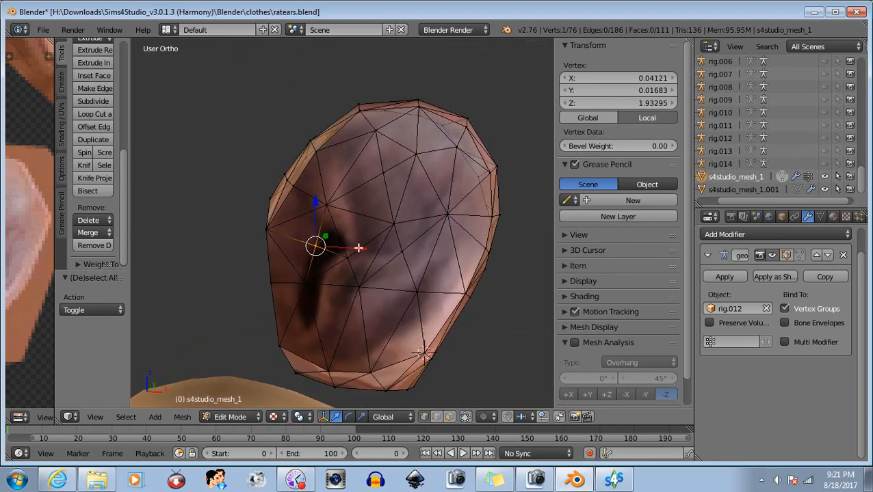
drag(358, 247, 355, 248)
middle_drag(399, 343, 324, 321)
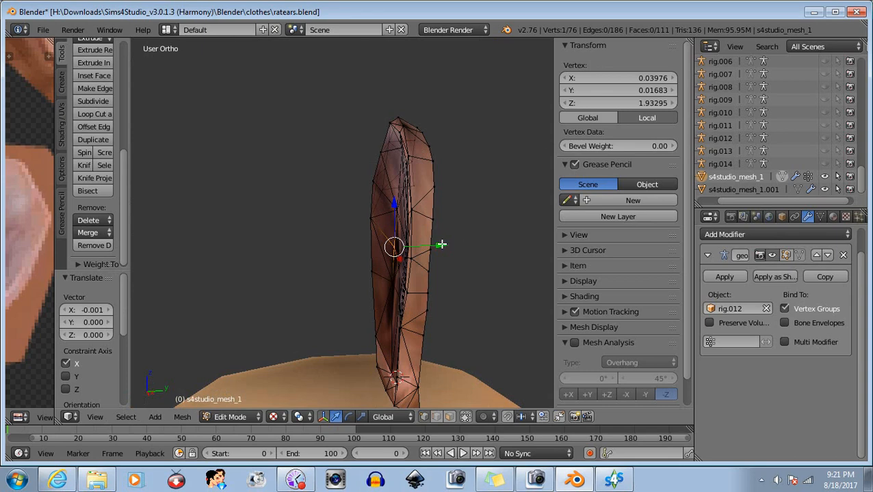
drag(441, 244, 442, 243)
middle_drag(442, 243, 407, 277)
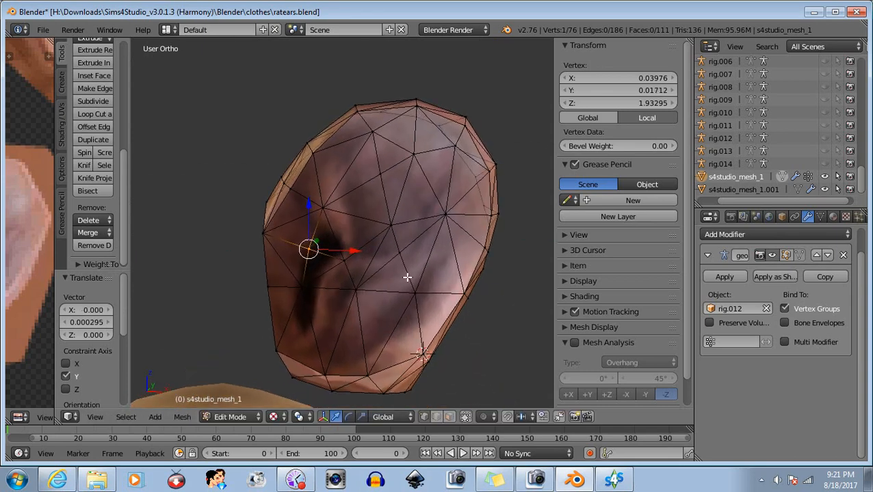
key(a)
Step: Shift the lower-left inner-ear vertex over the dark crease about -0.001 in X, and deselect it
key(b)
drag(296, 275, 311, 300)
mouse_move(363, 308)
middle_down()
mouse_move(235, 315)
mouse_move(253, 323)
mouse_move(356, 322)
middle_up()
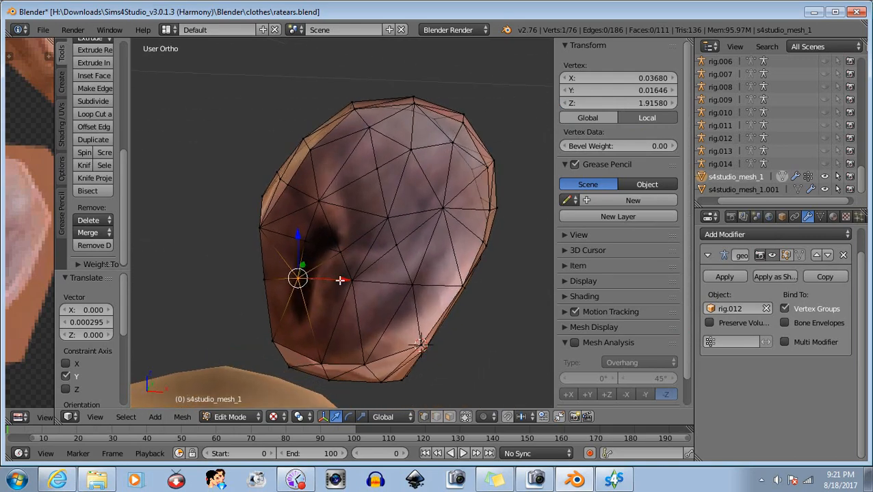
drag(340, 280, 336, 279)
middle_drag(364, 311, 234, 316)
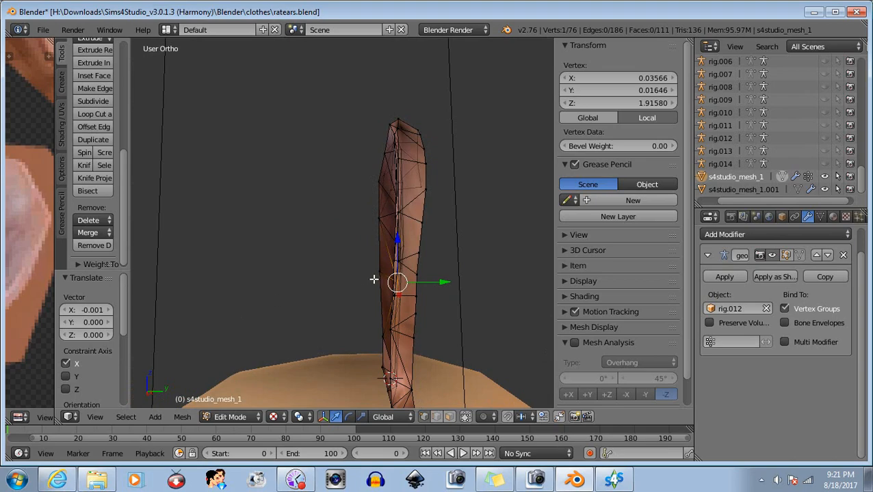
mouse_move(373, 280)
middle_down()
mouse_move(426, 308)
mouse_move(441, 302)
middle_up()
key(b)
Step: Push the lower-middle inner-ear vertex back about 0.00086 in Y in side view, and deselect it
middle_drag(297, 244, 346, 320)
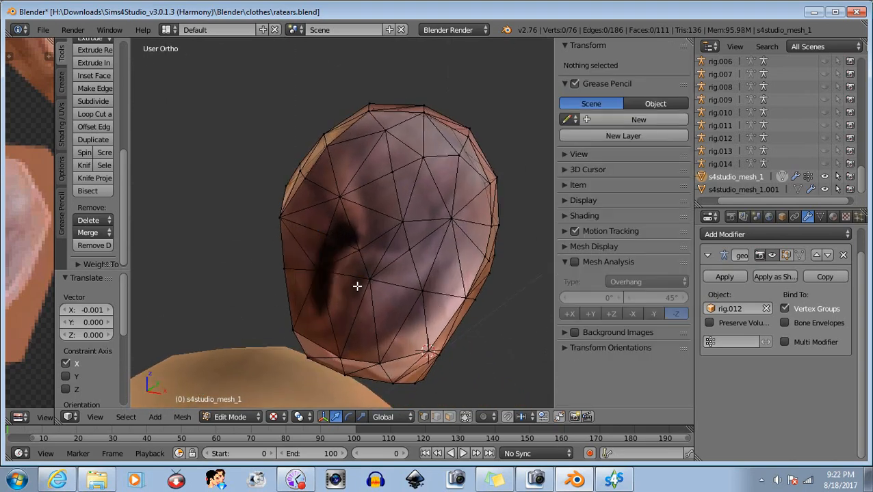
drag(361, 271, 393, 298)
middle_drag(393, 299, 449, 313)
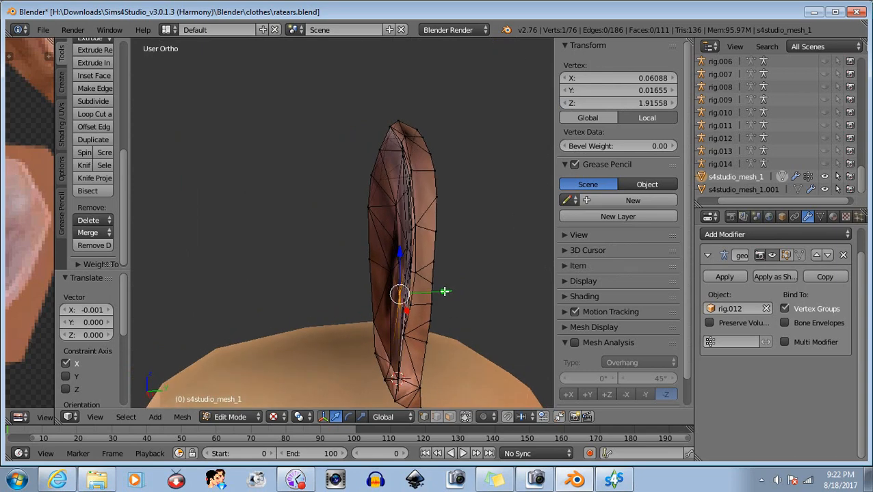
drag(444, 292, 446, 292)
key(a)
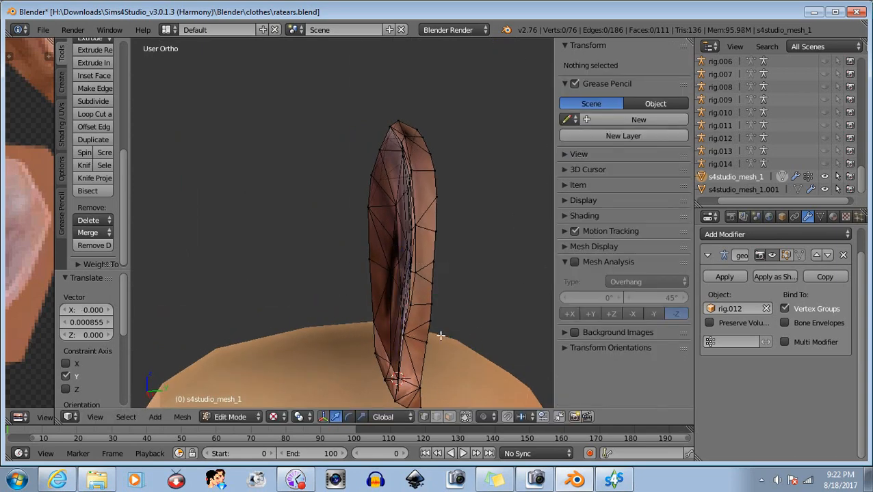
Step: Push the lower-right inner-ear vertex back about 0.001 in Y, and deselect it
middle_drag(440, 337, 366, 339)
right_click(409, 278)
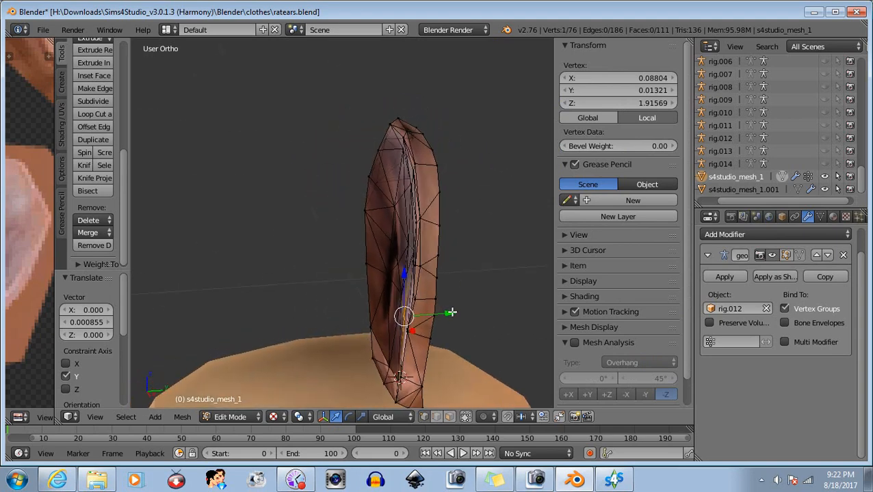
drag(451, 312, 455, 312)
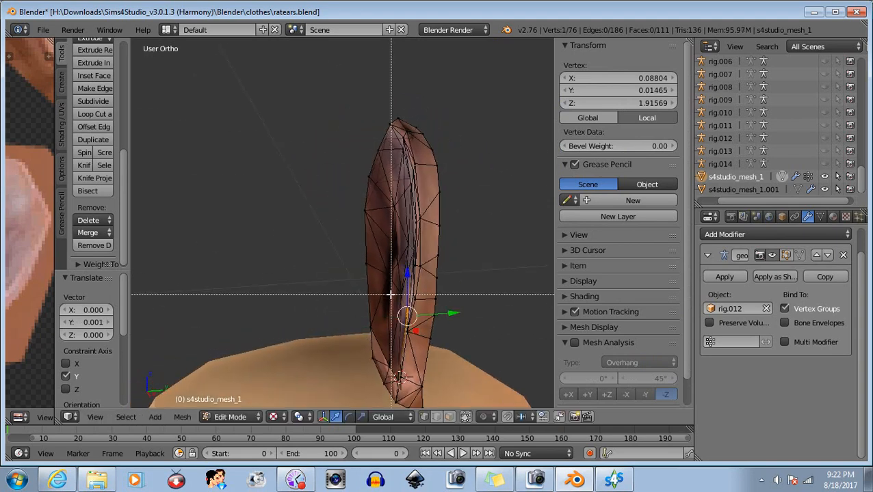
key(a)
Step: Push the inner-ear vertex right of the centre back about 0.00084 in Y in side view, and deselect it
middle_drag(445, 354, 463, 276)
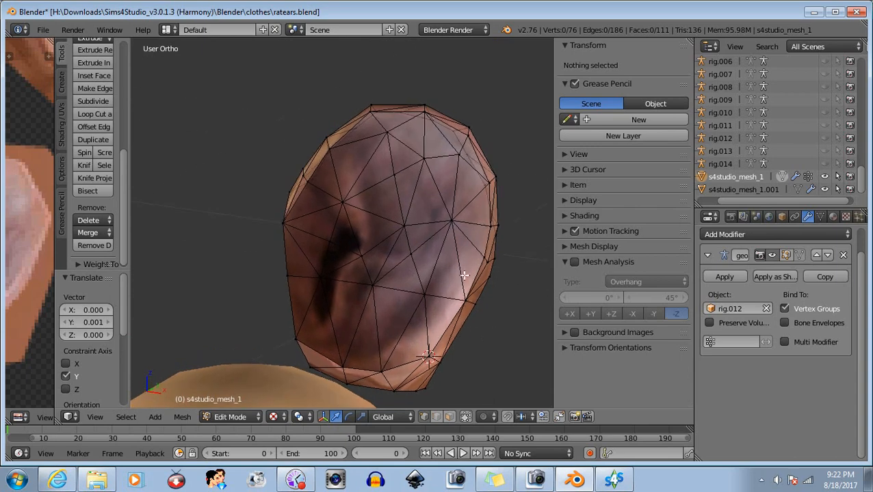
right_click(449, 219)
middle_drag(449, 219, 408, 326)
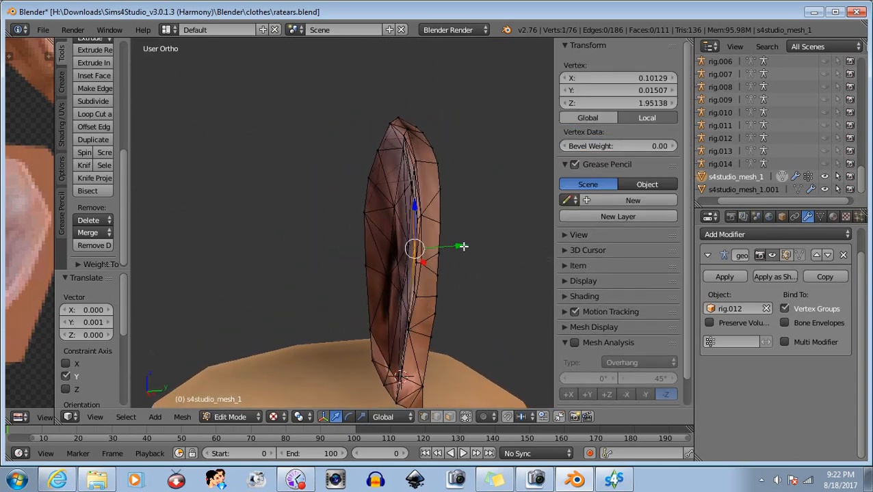
drag(463, 247, 465, 247)
middle_drag(465, 247, 138, 150)
middle_drag(467, 352, 426, 93)
key(b)
middle_drag(405, 154, 512, 288)
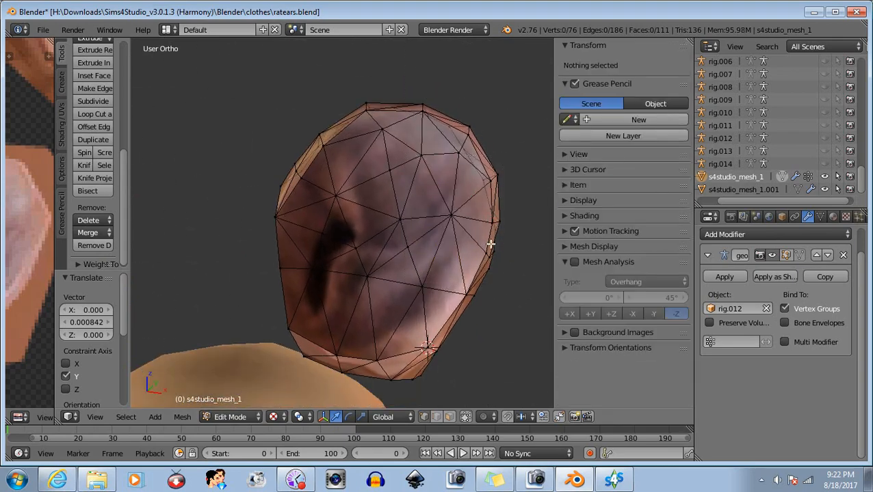
Step: Push the upper-right inner-ear vertex nearest the rim back about 0.00084 in Y
middle_drag(491, 243, 432, 246)
key(b)
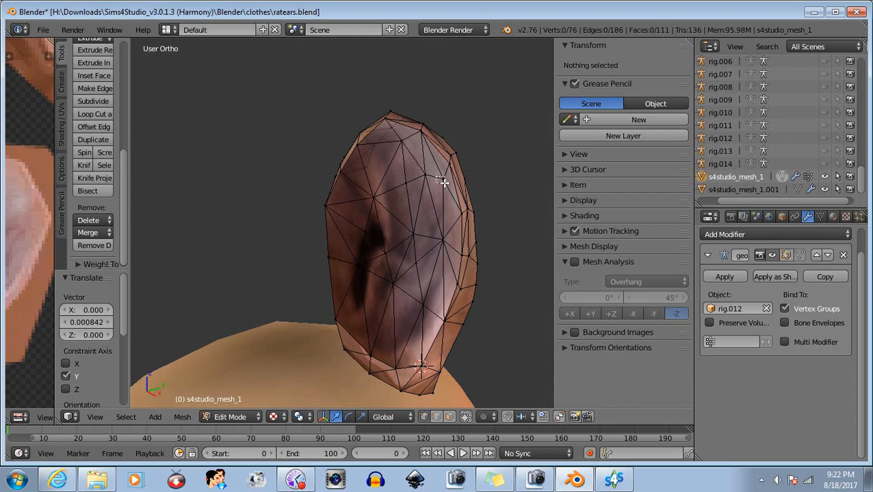
drag(443, 183, 453, 190)
middle_drag(454, 229, 420, 236)
drag(466, 187, 466, 189)
Step: Push the upper inner-ear vertex beside it back about 0.00088 in Y, and deselect it
key(b)
middle_drag(469, 152, 391, 245)
drag(417, 196, 418, 197)
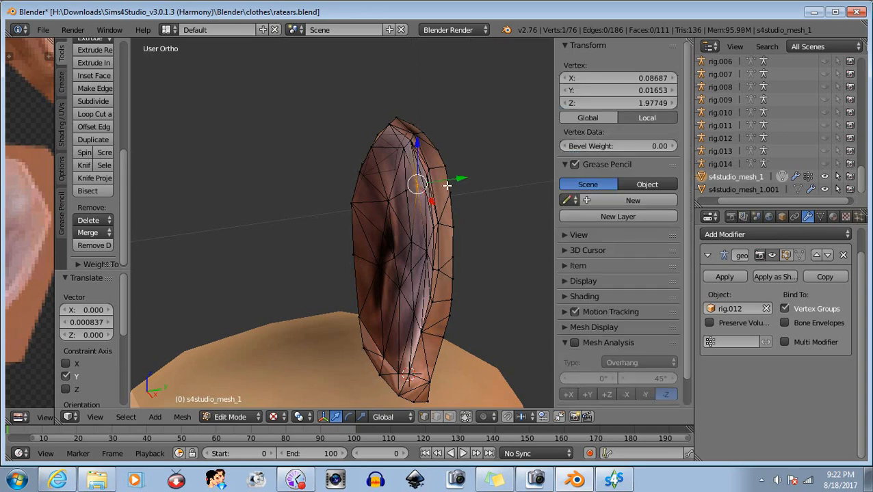
drag(458, 179, 461, 179)
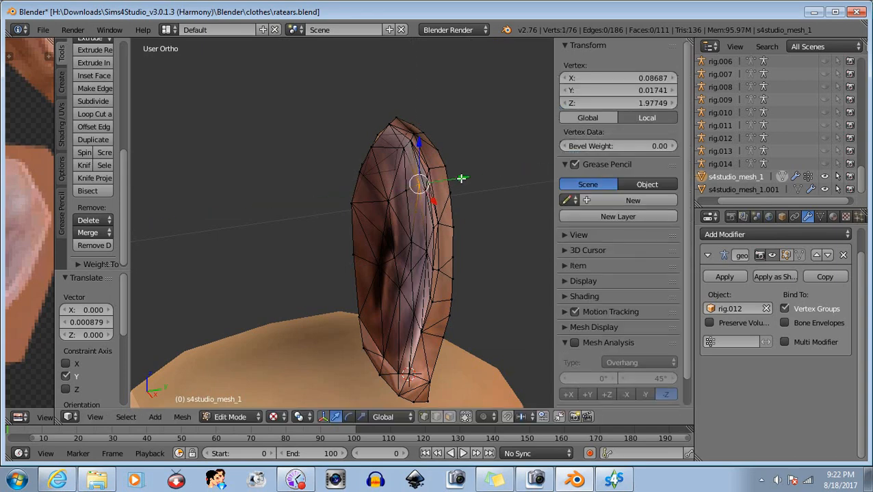
key(a)
Step: Knife-cut a new edge from the upper-left rim vertex to the upper-middle inner-ear vertex, and clear the selection
middle_drag(425, 186, 428, 222)
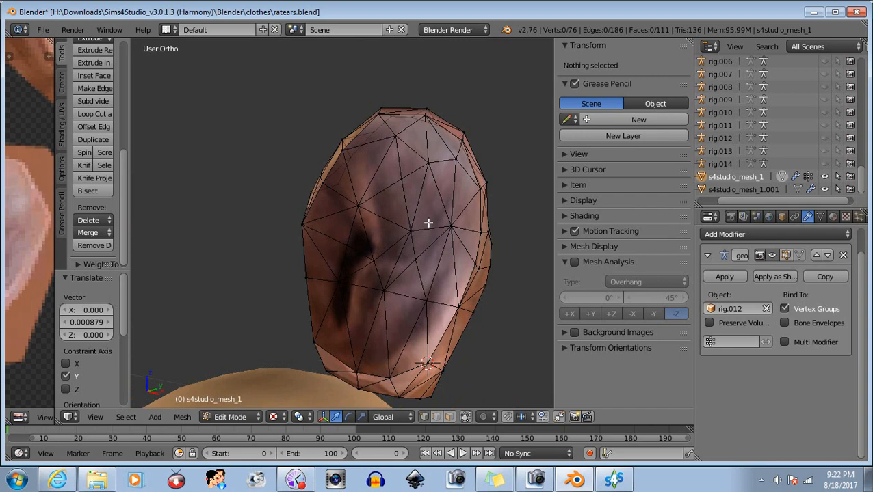
click(84, 165)
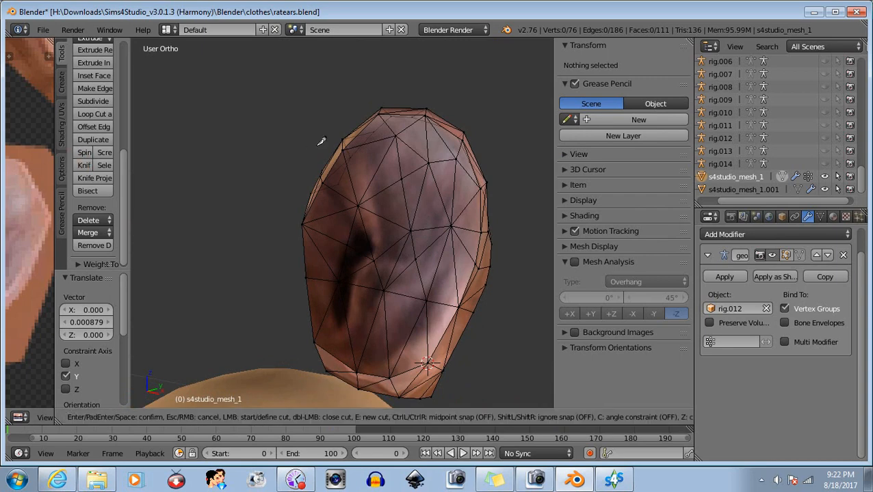
click(403, 177)
key(Return)
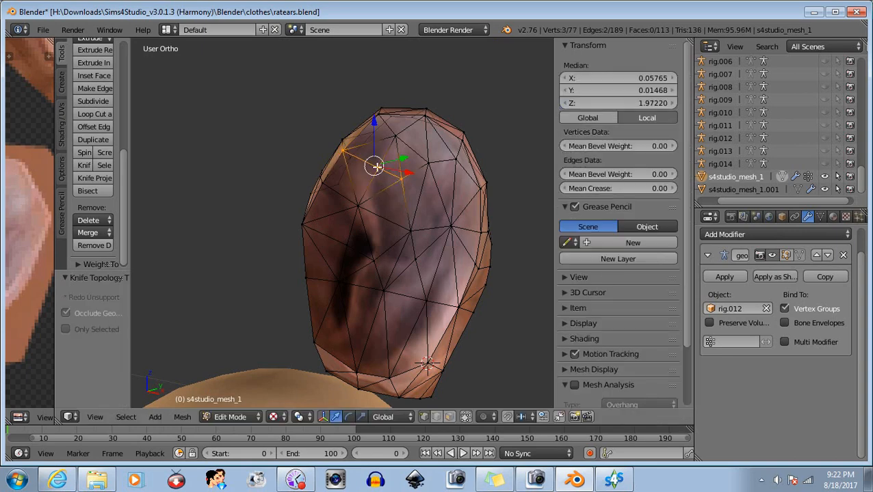
key(a)
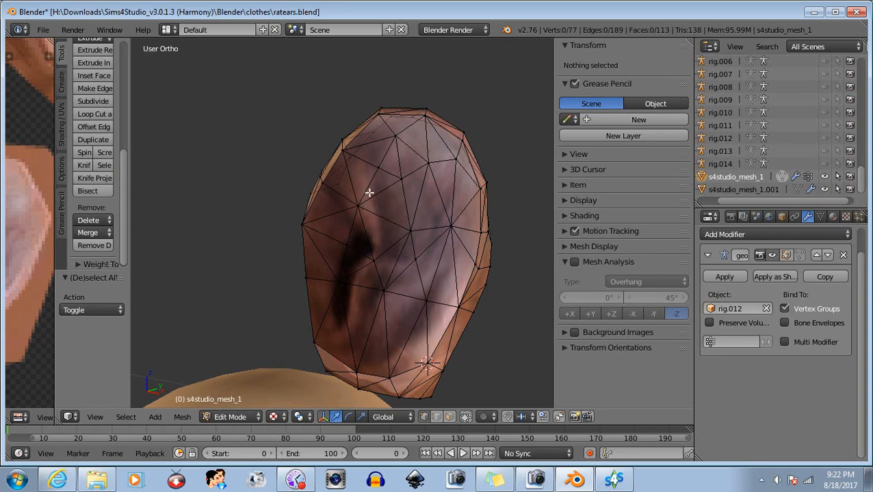
Step: Pull the new vertex on the upper-left knife cut forward about 0.0002 in Y, and deselect it
scroll(369, 193, up, 1)
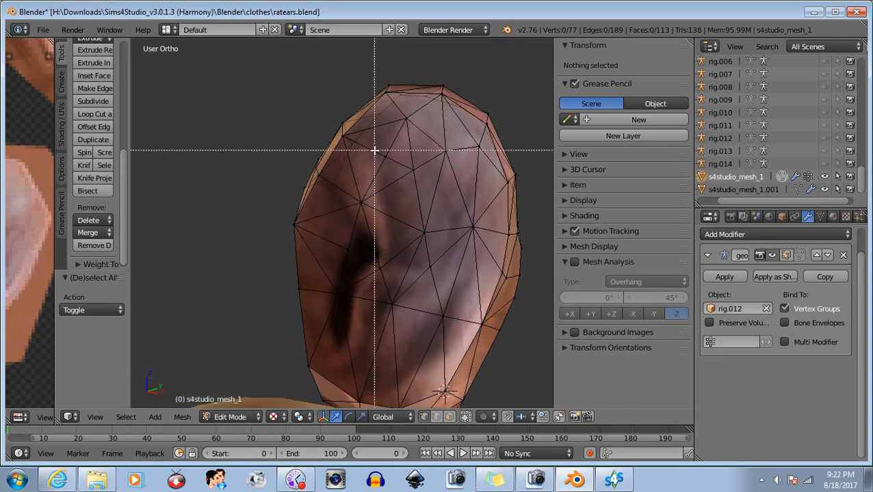
drag(374, 150, 400, 181)
middle_drag(400, 181, 383, 233)
drag(451, 158, 450, 155)
middle_drag(409, 290, 366, 261)
key(a)
Step: Select the lower-left crease vertex and the connected vertex up and right of it, push both back about 0.0006 in Y, and deselect them
key(b)
drag(361, 249, 370, 271)
key(b)
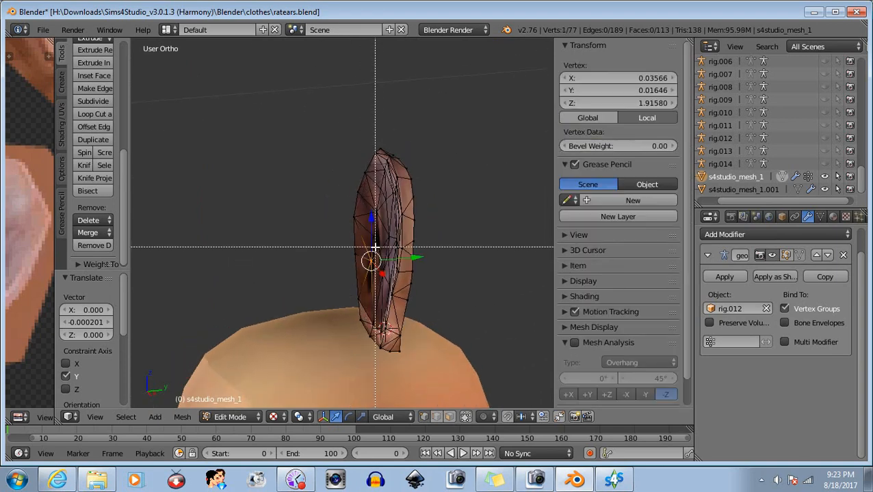
middle_drag(312, 291, 348, 294)
scroll(351, 293, up, 2)
key(b)
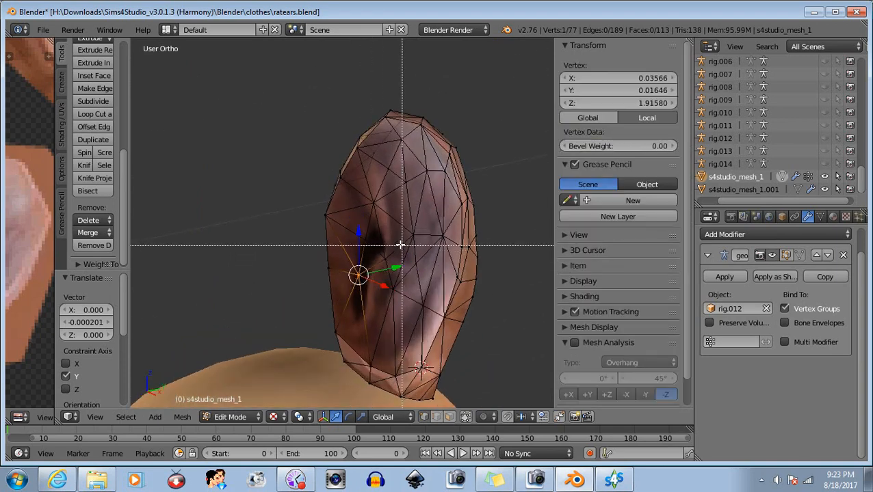
drag(383, 250, 396, 273)
middle_drag(406, 303, 411, 285)
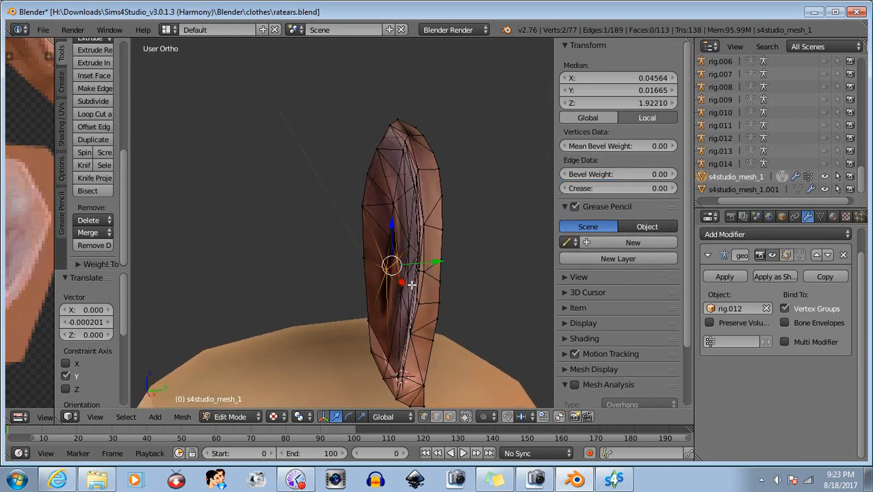
drag(436, 262, 438, 262)
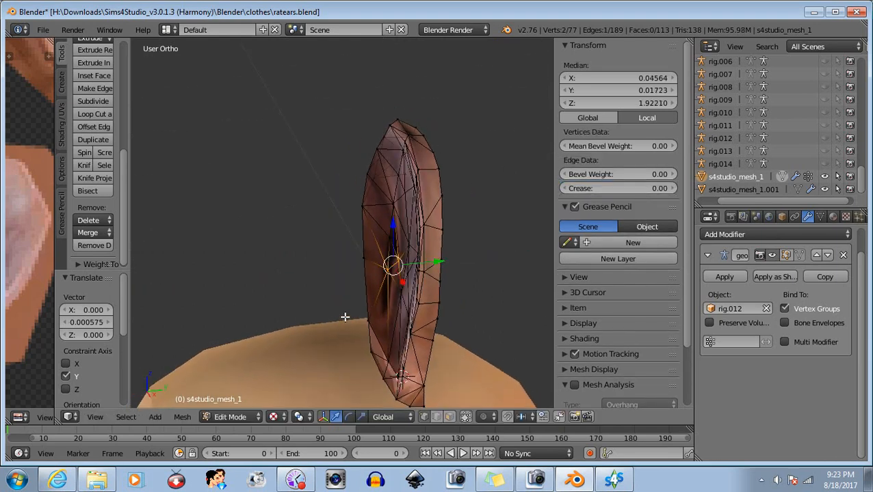
middle_drag(345, 317, 429, 304)
key(b)
middle_drag(308, 225, 402, 319)
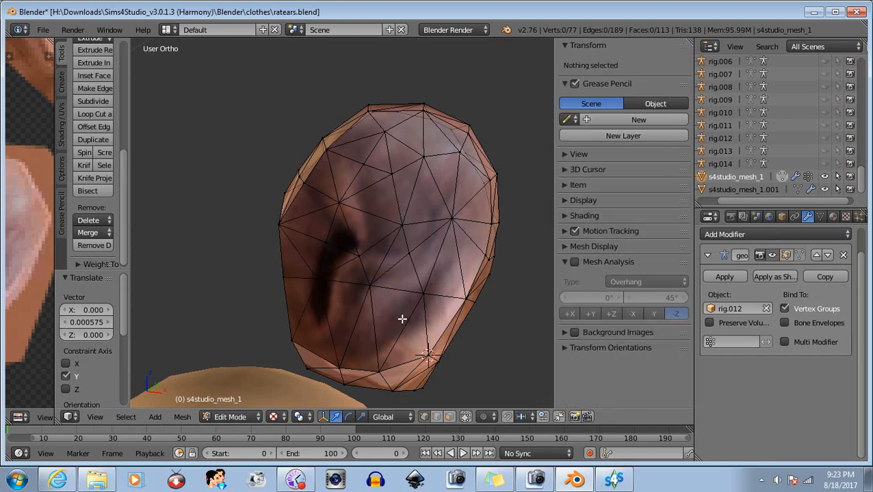
Step: Select the 14 inner-ear vertices from the lower crease up to the upper middle, and push them back about 0.002 in Y
drag(308, 225, 385, 312)
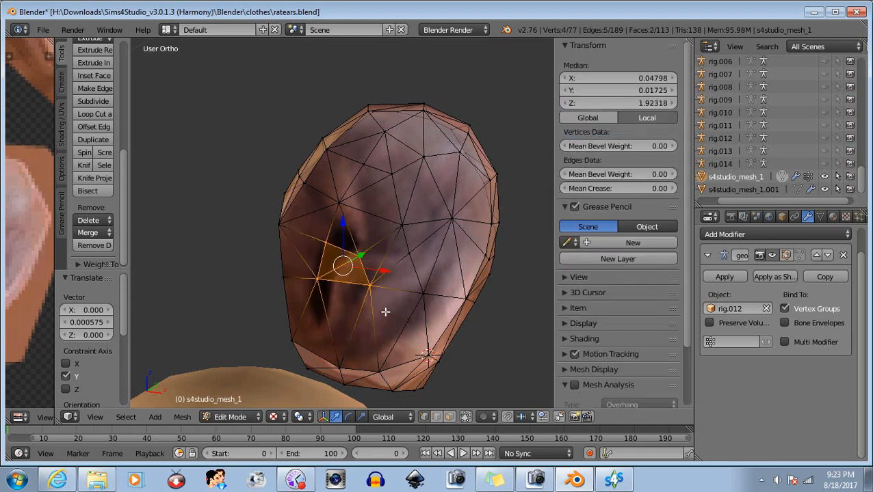
drag(333, 192, 433, 308)
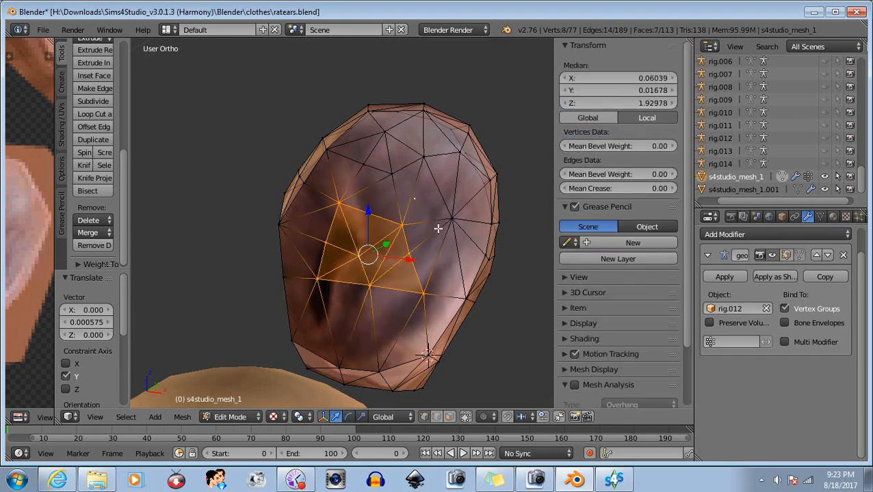
key(b)
drag(440, 142, 467, 168)
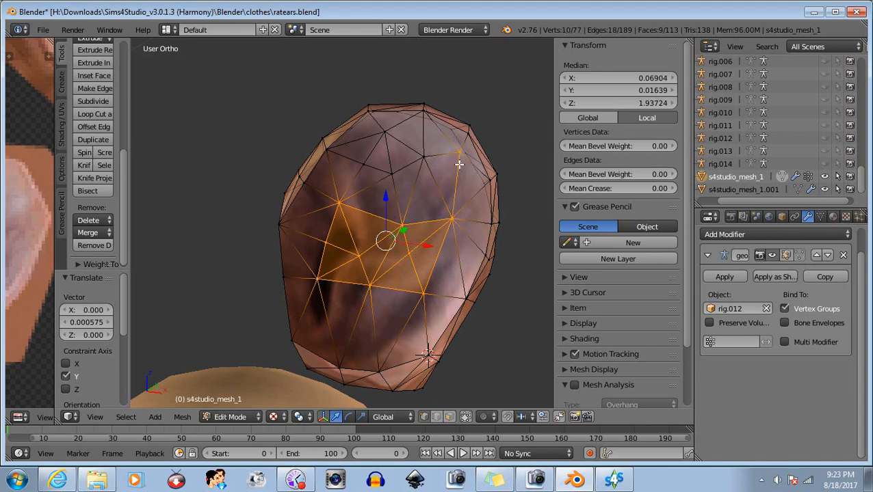
key(b)
drag(412, 136, 445, 195)
key(b)
drag(375, 127, 411, 182)
key(b)
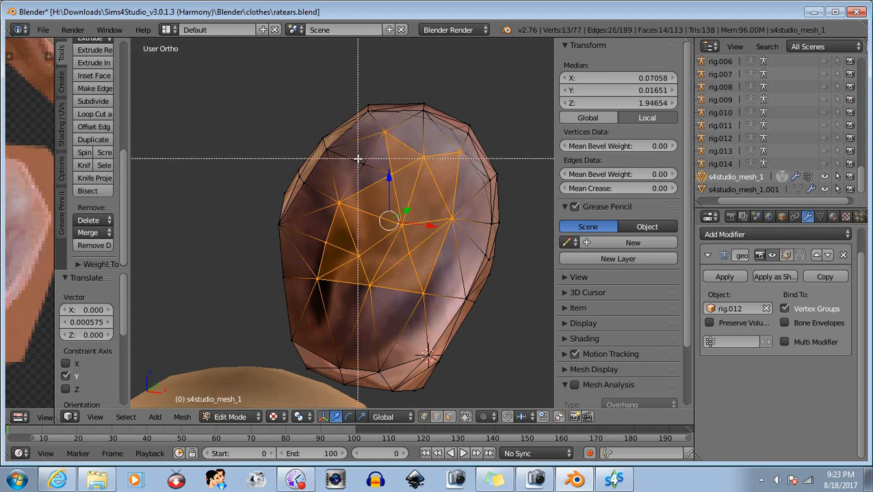
drag(356, 158, 400, 221)
middle_drag(403, 291, 429, 339)
key(g)
key(y)
click(448, 228)
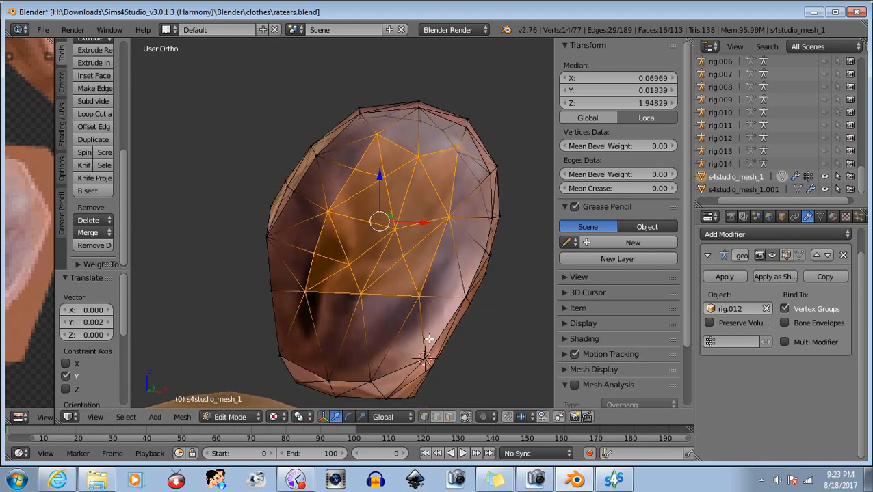
Step: Scale the selected inner-ear vertices by about 1.131 on all axes, and lower them about 0.003 in Z
key(s)
click(387, 230)
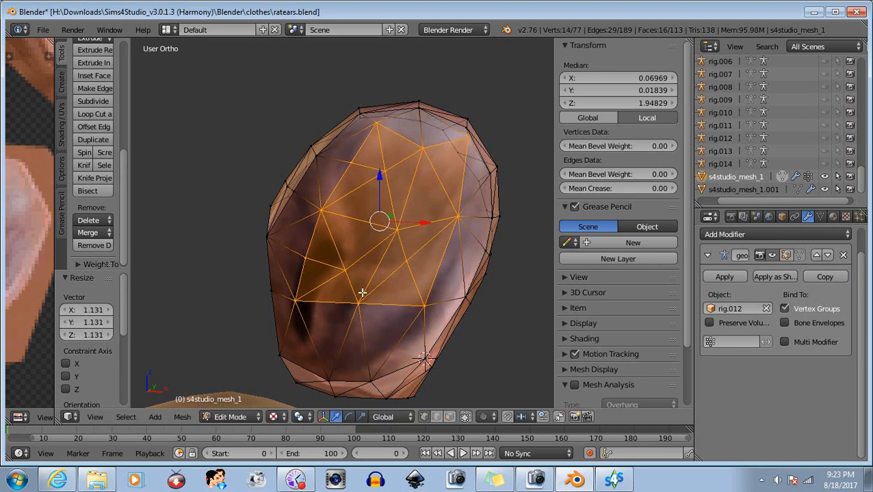
drag(380, 172, 382, 183)
Step: Rotate the selected inner-ear vertices about Z by about 5.1° and then -2.8°, and shift them about 0.00085 in X
middle_drag(497, 274, 397, 411)
click(348, 417)
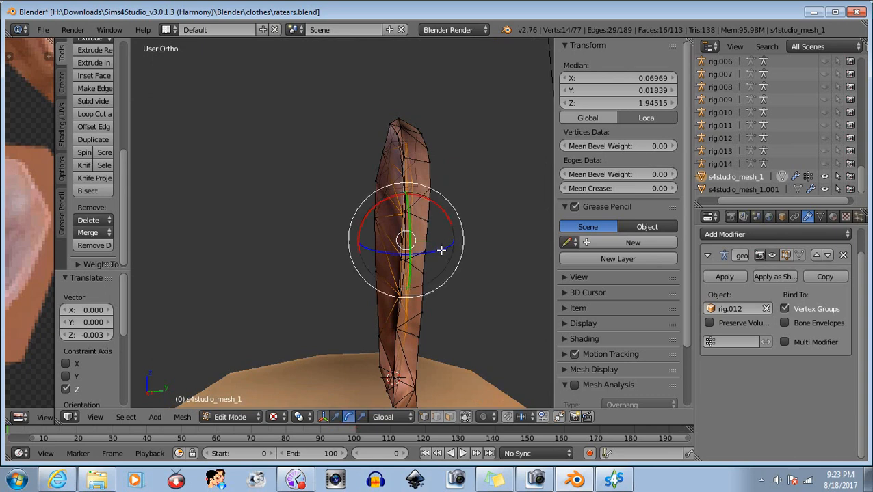
drag(441, 250, 443, 251)
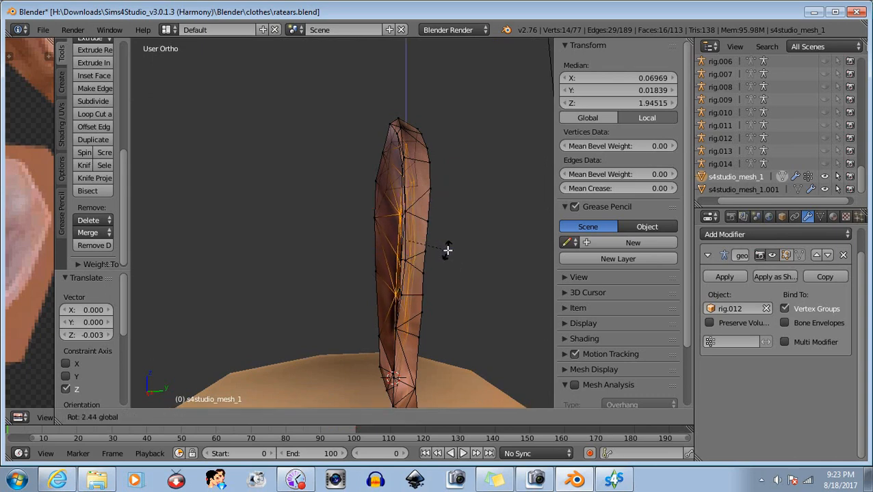
drag(452, 254, 464, 250)
middle_drag(464, 249, 350, 140)
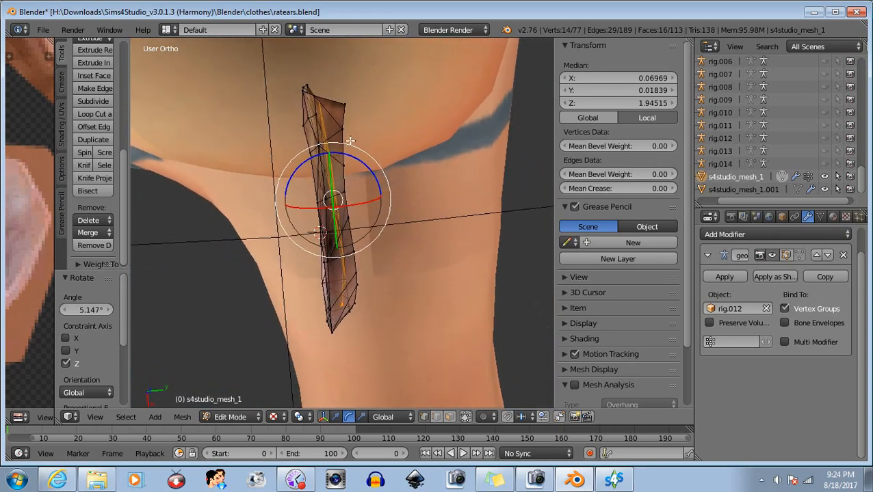
drag(350, 157, 354, 156)
middle_drag(353, 157, 267, 154)
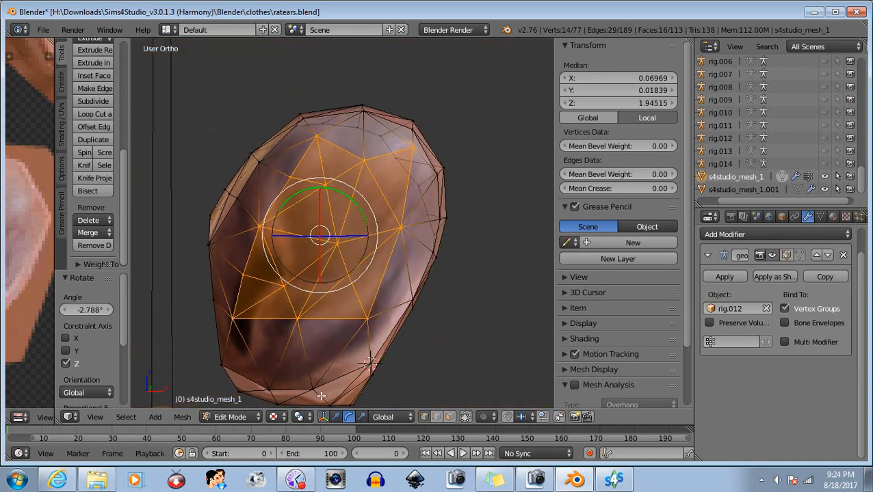
drag(368, 235, 369, 236)
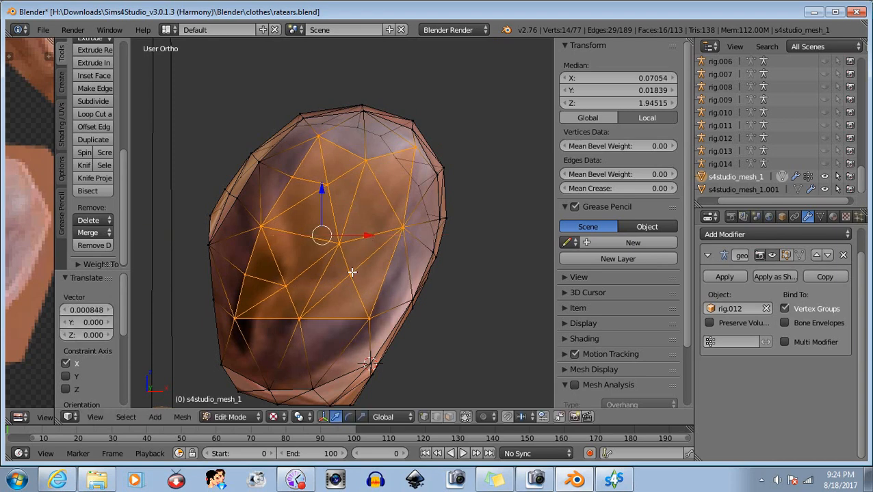
Step: Switch to Object Mode and examine the shape of the hollowed ear above the head
click(228, 417)
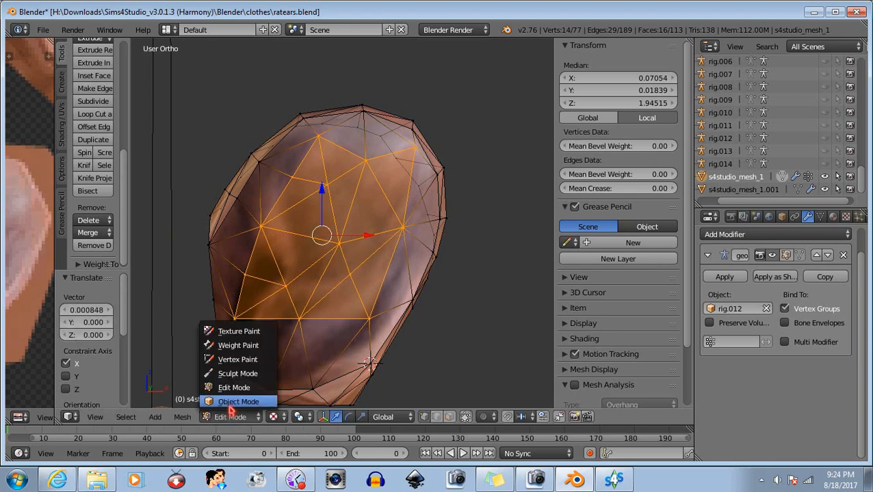
click(229, 407)
middle_drag(322, 301, 422, 308)
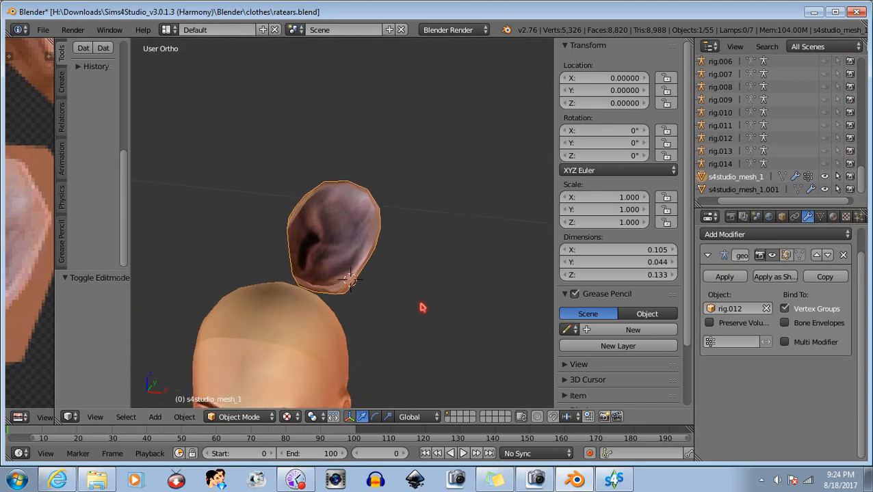
Step: Return to Edit Mode, reveal the hidden parts of the ear mesh, and clear the selection
click(254, 418)
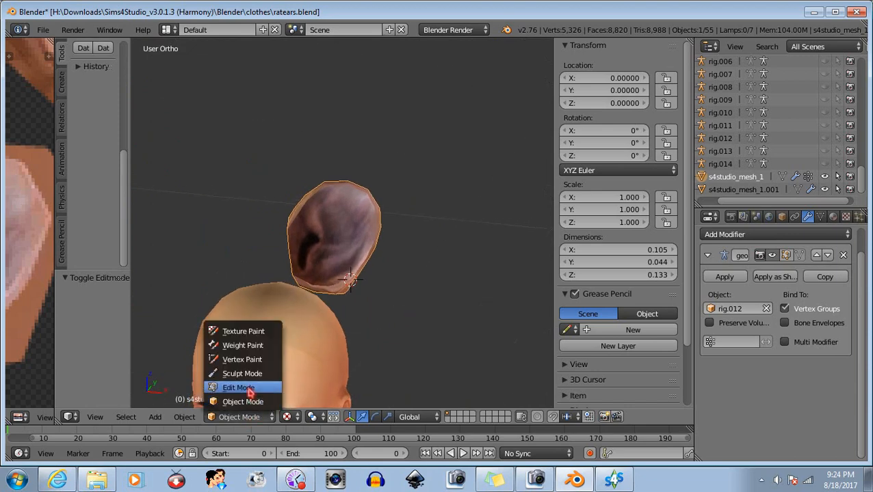
click(250, 388)
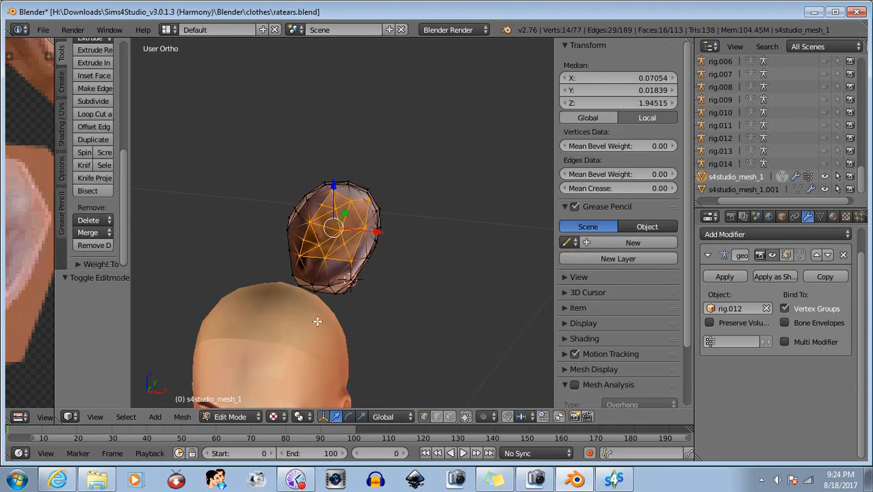
key(a)
click(182, 417)
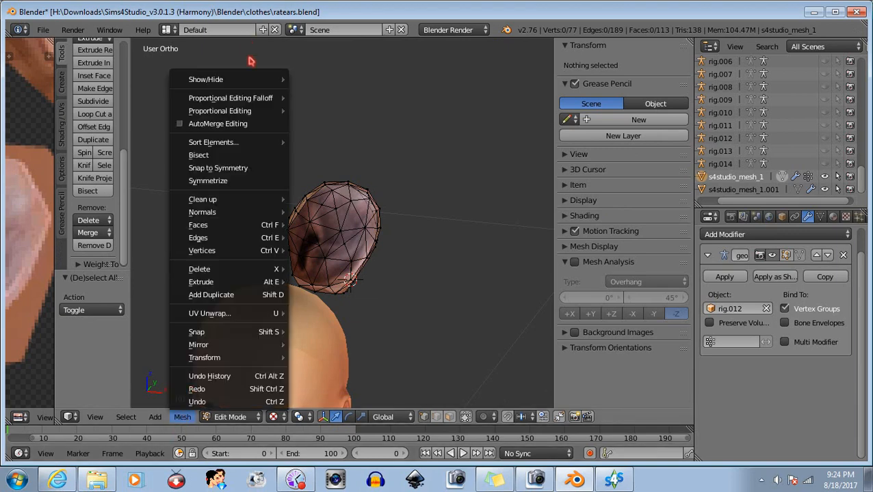
mouse_move(248, 82)
click(357, 81)
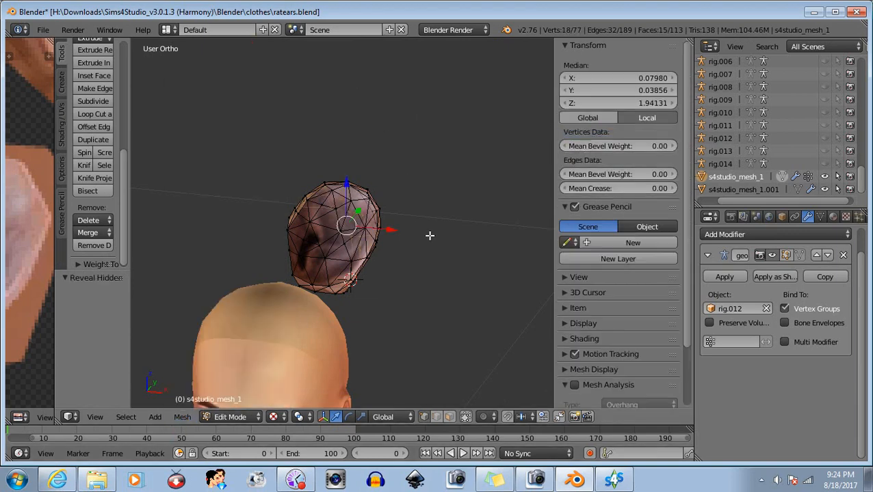
key(a)
Step: Knife-cut a new two-segment edge across the lower outer side wall of the ear, and clear the selection
middle_drag(435, 267, 303, 219)
scroll(303, 219, up, 5)
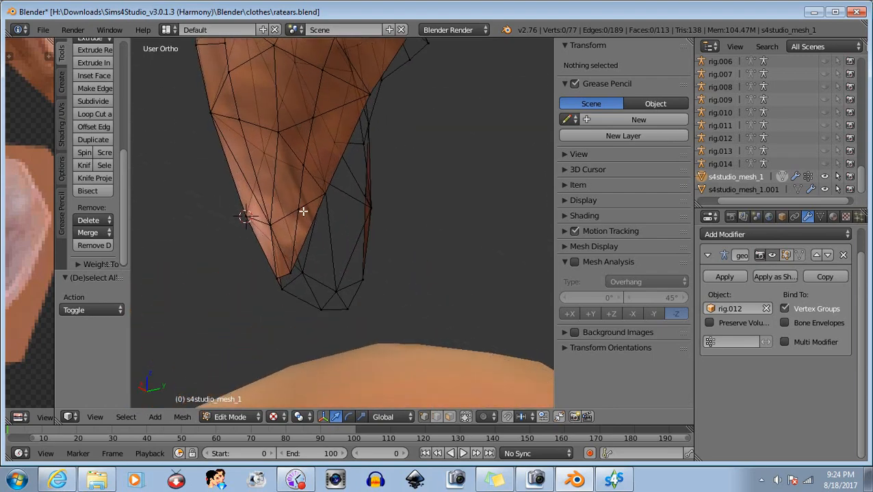
middle_drag(409, 207, 360, 288)
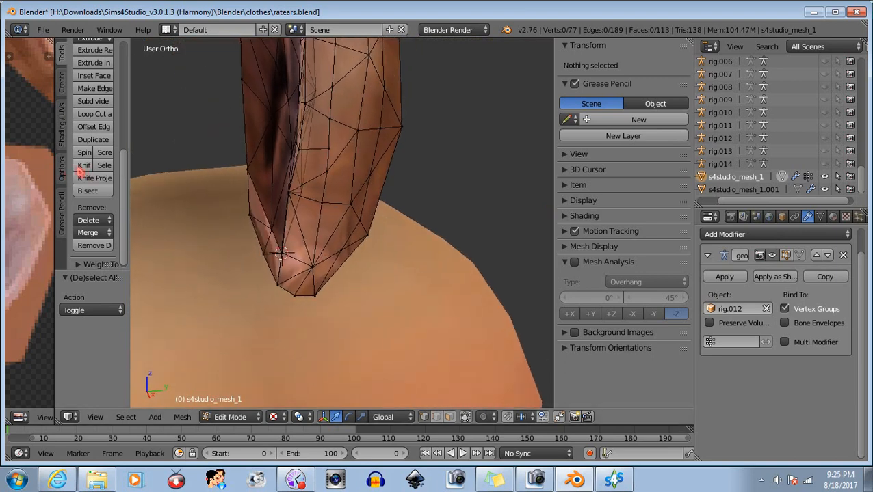
click(82, 165)
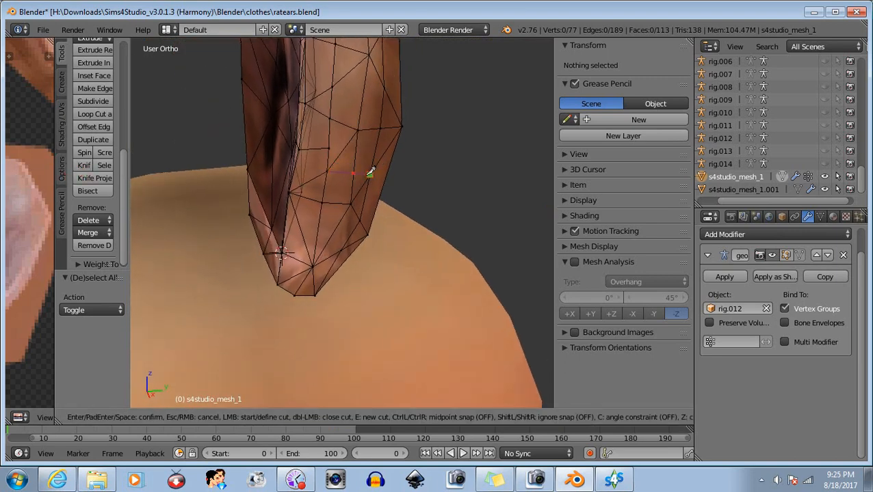
key(Return)
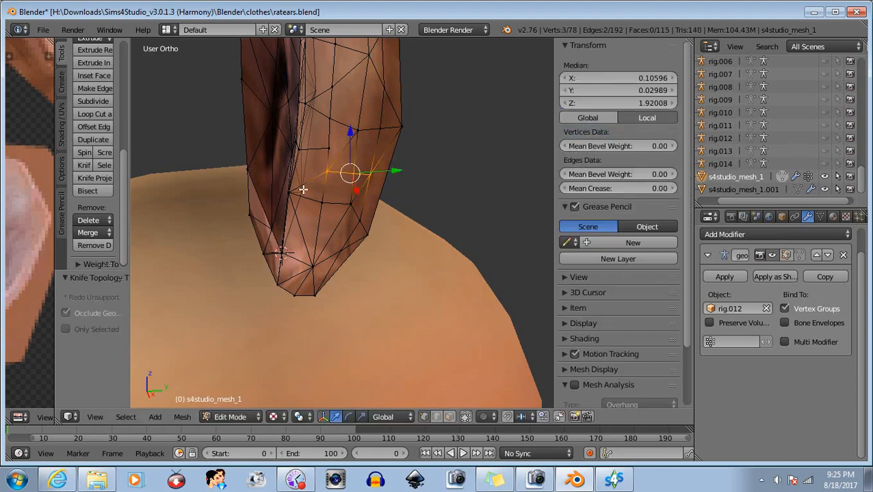
key(a)
Step: Knife-cut a short edge continuing the side-wall cut to the ear's rear edge, and clear the selection
middle_drag(362, 210, 299, 220)
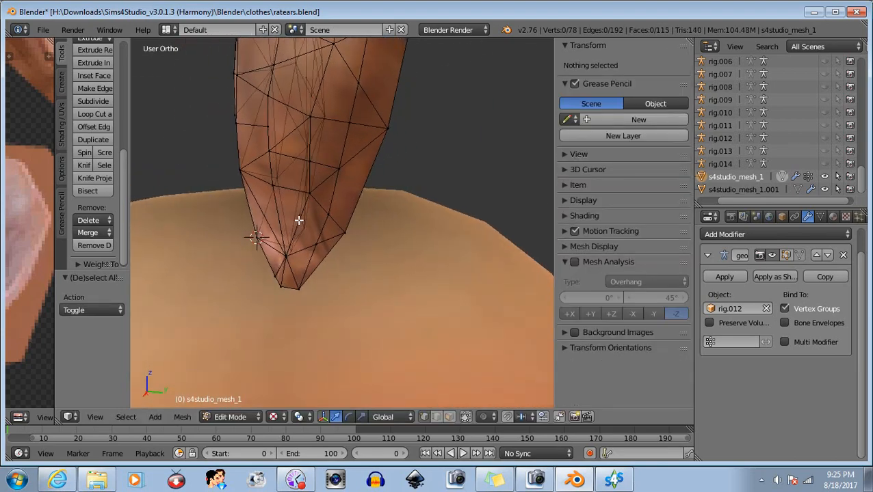
click(86, 166)
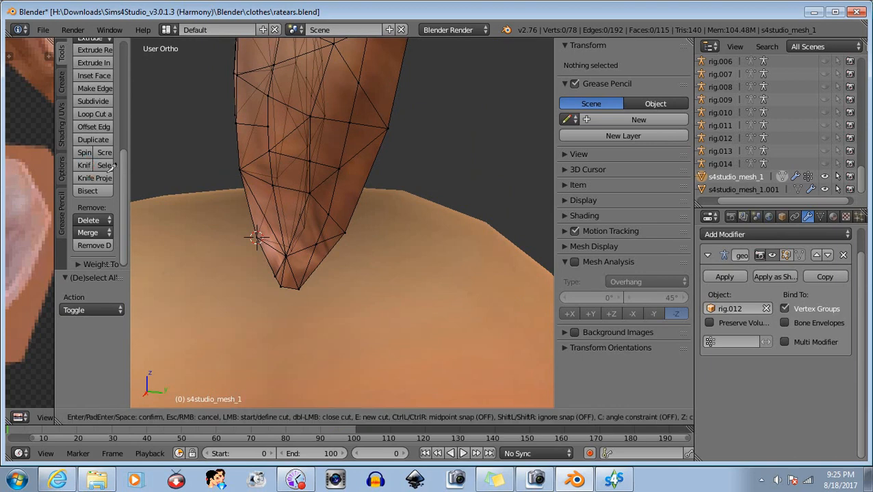
click(367, 179)
key(Return)
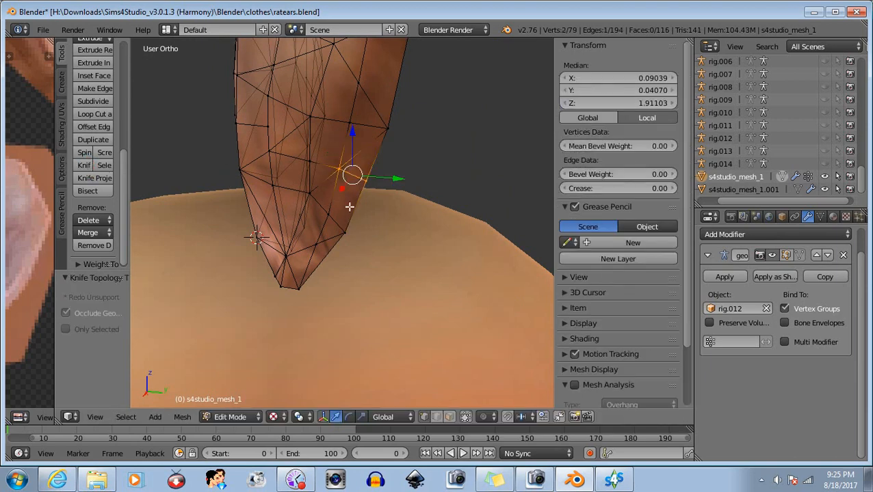
key(a)
Step: Select the rear cut's two vertices, move them about 0.001 in X and -0.002 in Z, raise them 0.002 again, and deselect them
middle_drag(302, 229, 361, 227)
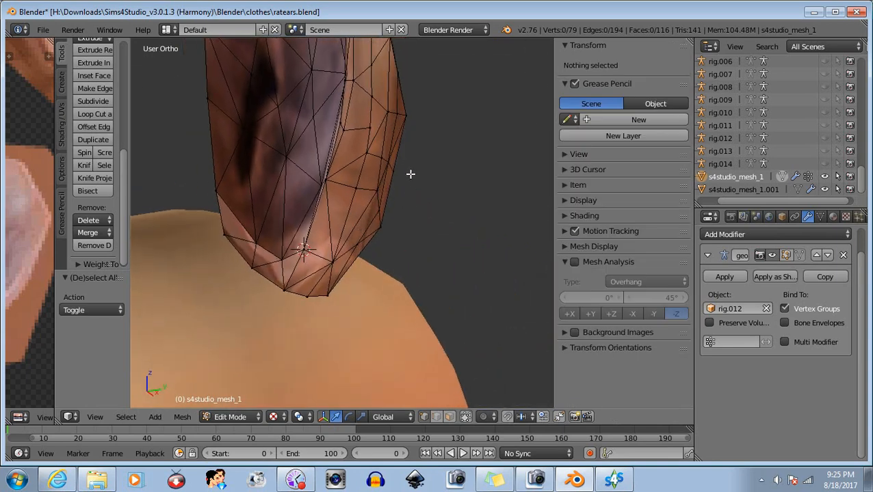
drag(406, 157, 384, 176)
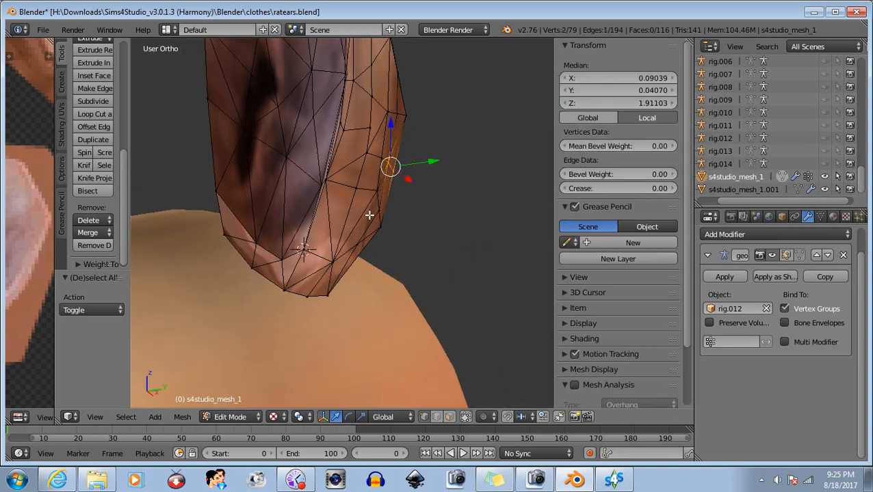
middle_drag(368, 215, 404, 203)
key(g)
click(368, 202)
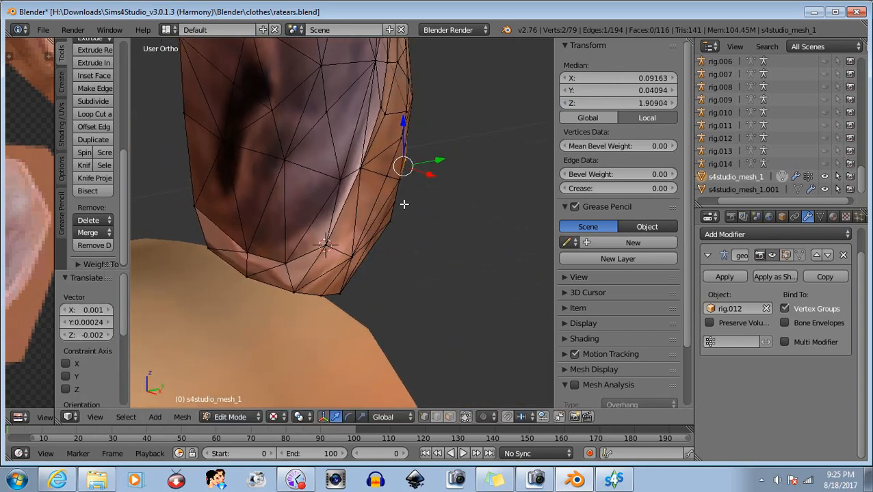
key(g)
key(z)
click(401, 113)
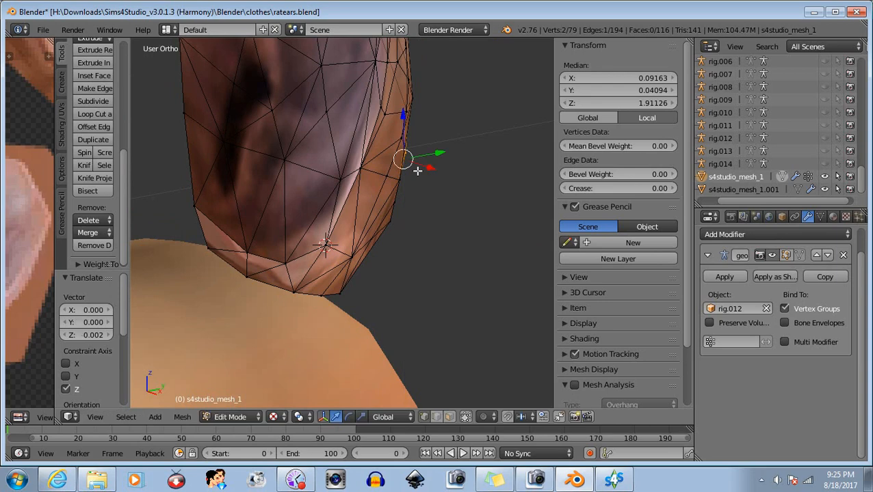
drag(439, 152, 440, 152)
key(a)
Step: Select the four vertices along the lower outer side rim of the ear, and move them about -0.001 in X
middle_drag(409, 181, 437, 197)
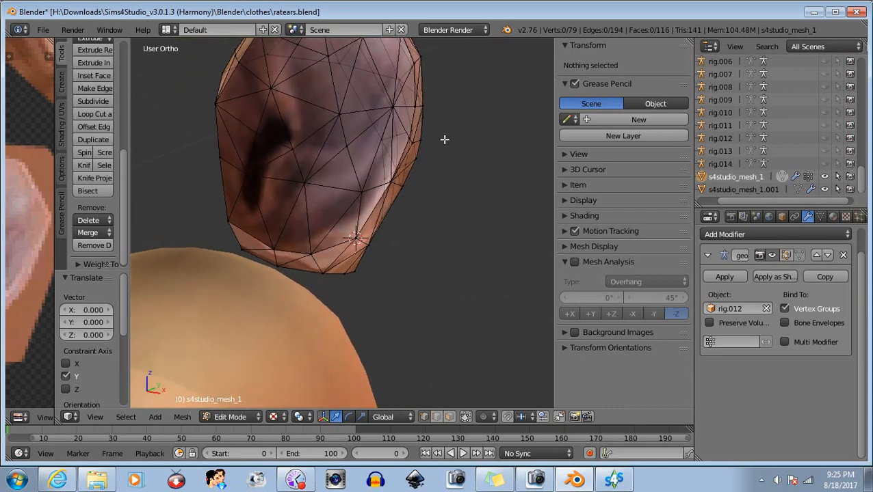
scroll(447, 167, up, 2)
middle_drag(456, 144, 452, 143)
key(b)
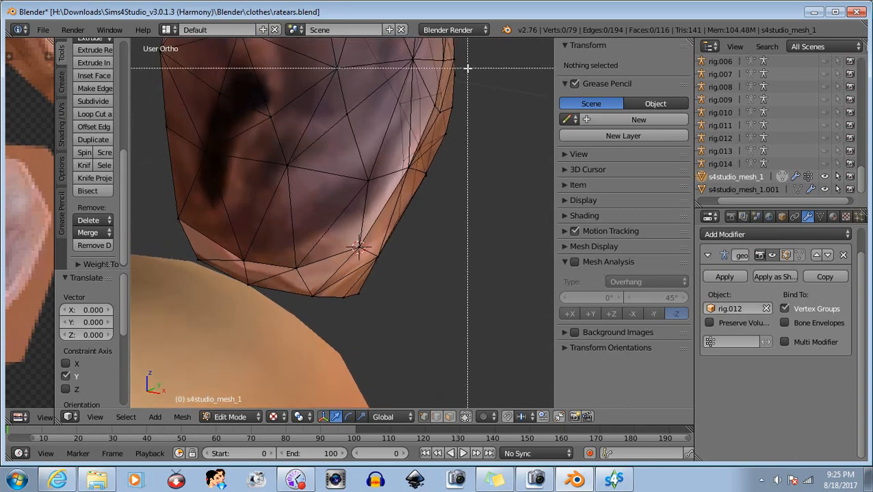
drag(463, 68, 429, 173)
key(b)
key(b)
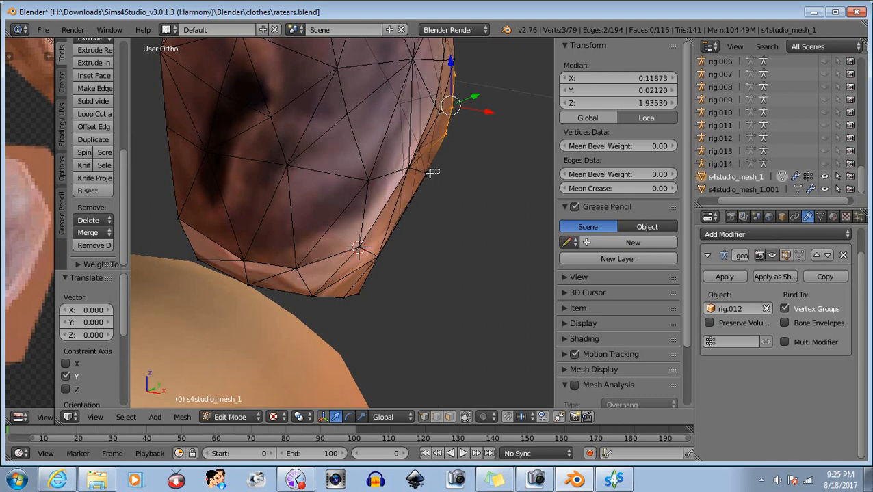
middle_drag(440, 194, 395, 188)
middle_drag(372, 267, 450, 170)
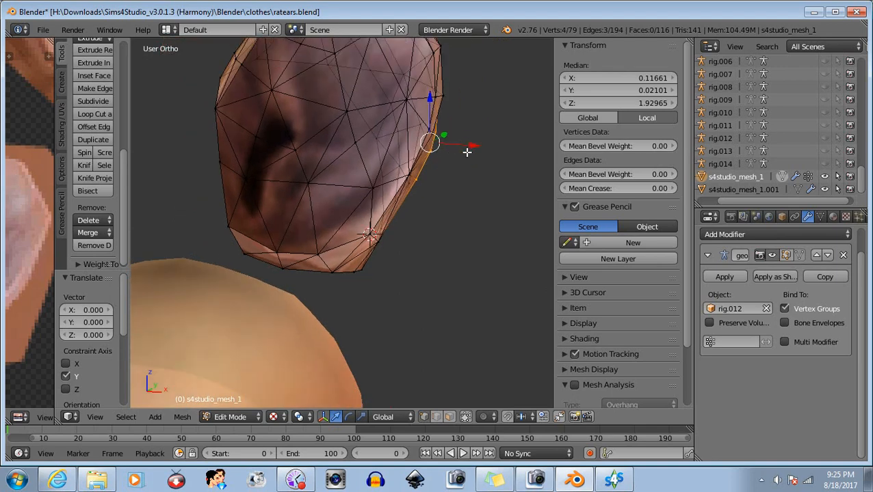
middle_drag(467, 152, 494, 161)
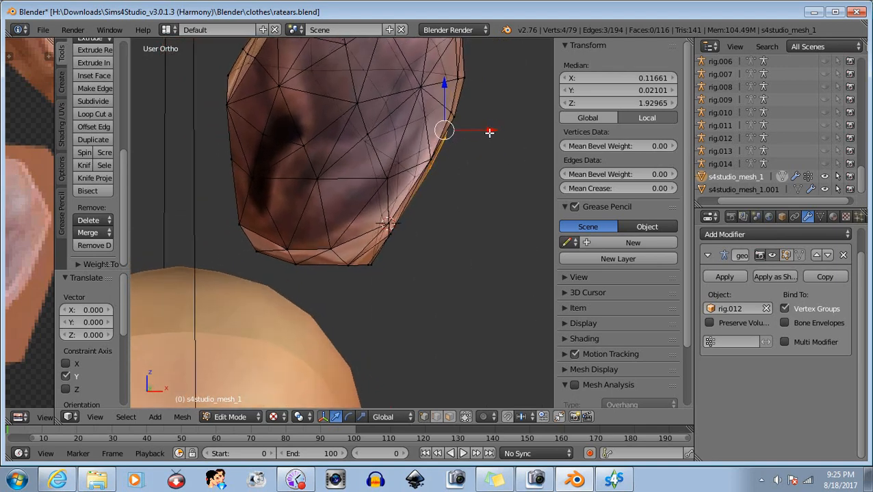
drag(489, 130, 487, 130)
Step: Drop the two lowest vertices from the outer rim selection, and move the remaining two about 0.0008 in X
middle_drag(463, 175, 452, 180)
key(b)
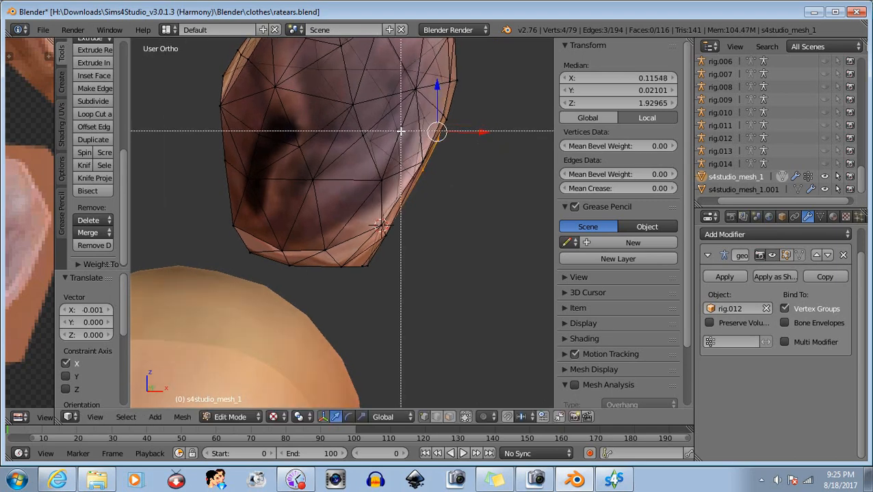
drag(400, 131, 439, 202)
middle_drag(438, 203, 439, 203)
middle_drag(478, 128, 484, 126)
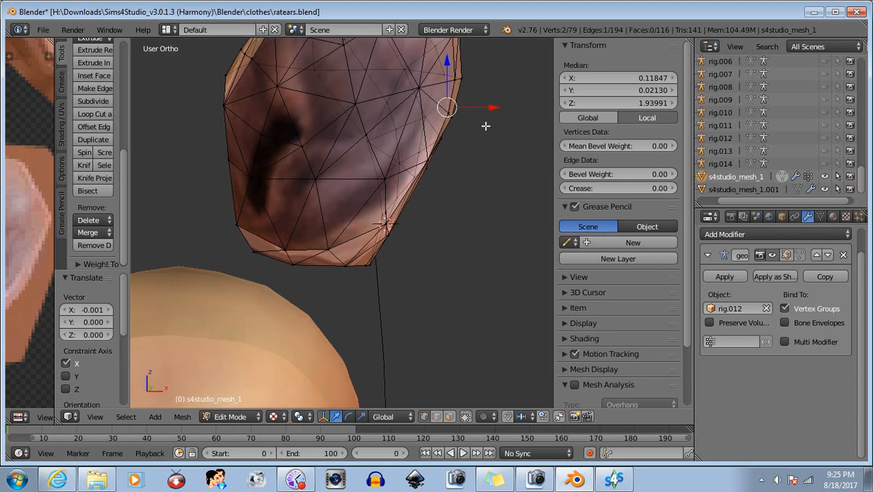
key(g)
key(x)
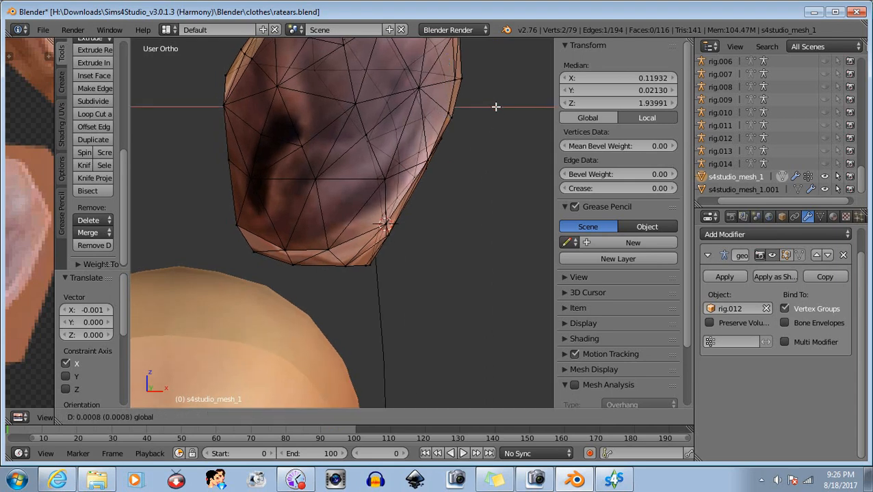
drag(496, 107, 496, 108)
Step: Reduce the outer rim selection to its upper vertex, move it about 0.0006 in X, and deselect it
key(b)
middle_drag(433, 108, 477, 138)
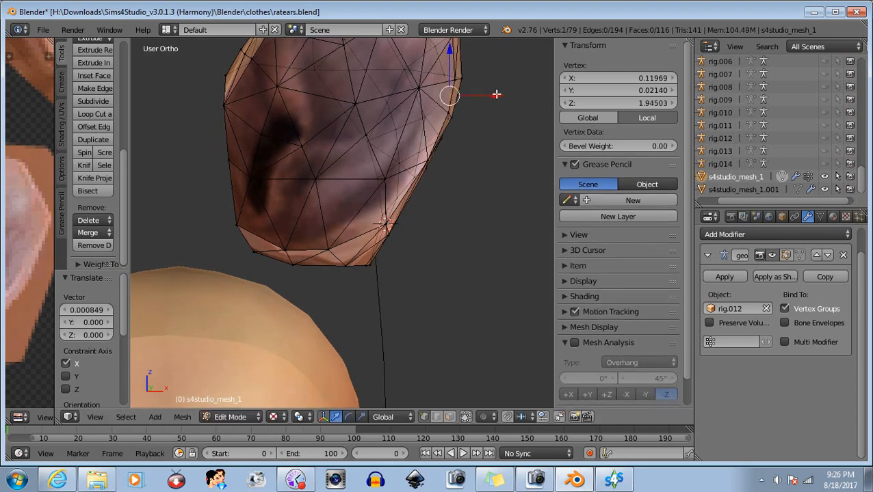
drag(496, 94, 498, 94)
key(b)
middle_drag(430, 87, 470, 143)
Step: Select the inner rim vertex at the ear's lower outer corner, lower it about 0.0008 in Z, and deselect it
middle_drag(460, 237, 411, 257)
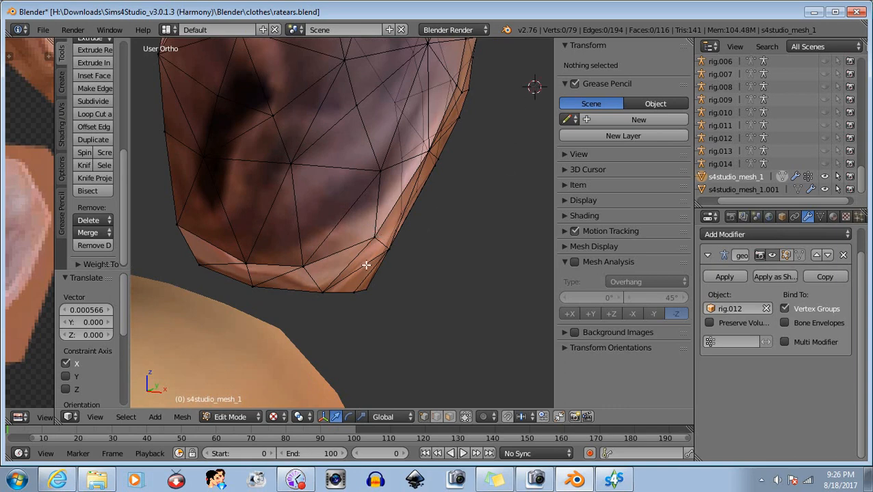
right_click(374, 242)
middle_drag(418, 262, 450, 262)
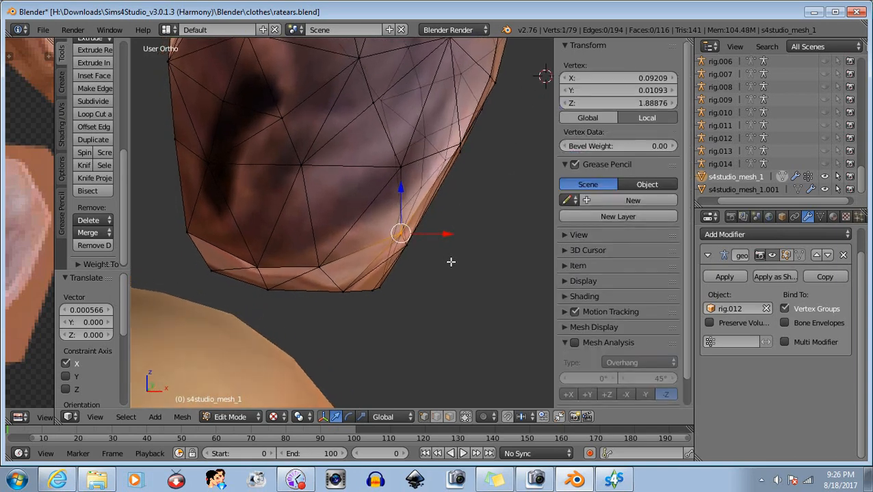
drag(401, 190, 399, 193)
key(a)
Step: Select the neighbouring vertices along the middle of the outer rim, move them about -0.001 in X, and clear the selection
middle_drag(472, 301, 476, 223)
right_click(417, 168)
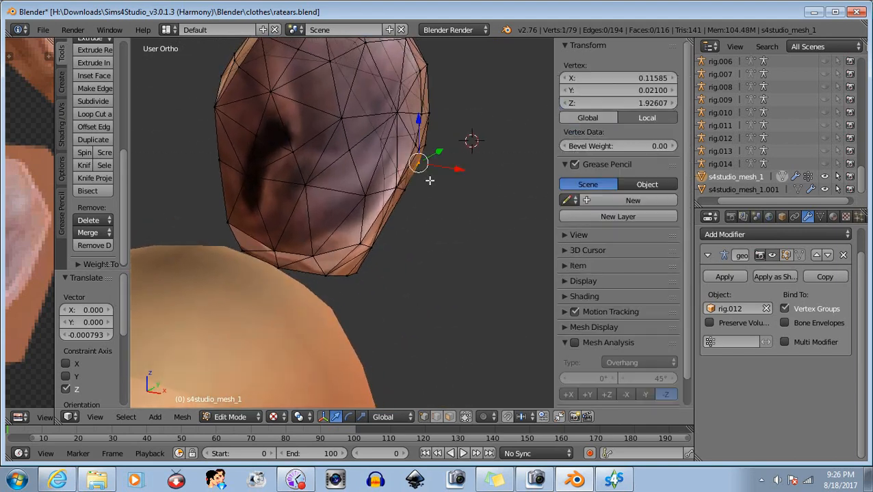
mouse_move(430, 179)
middle_down()
mouse_move(391, 181)
mouse_move(430, 193)
middle_up()
key(b)
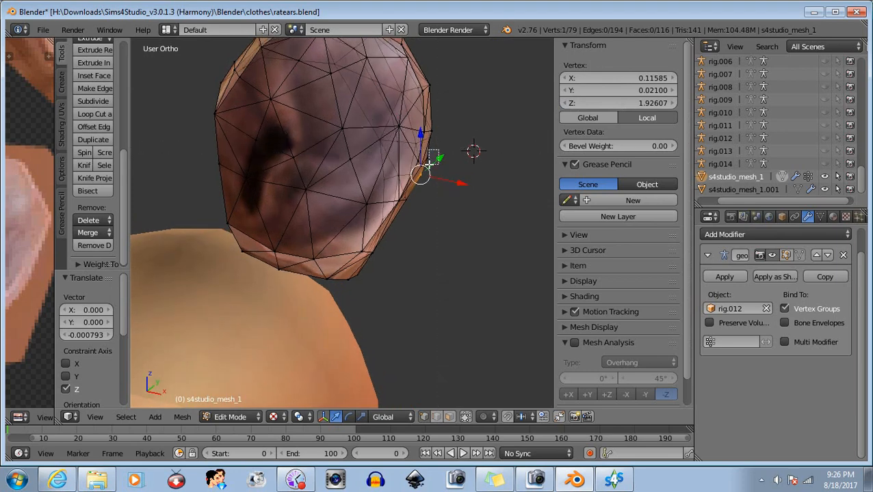
drag(437, 151, 425, 165)
middle_drag(425, 165, 440, 142)
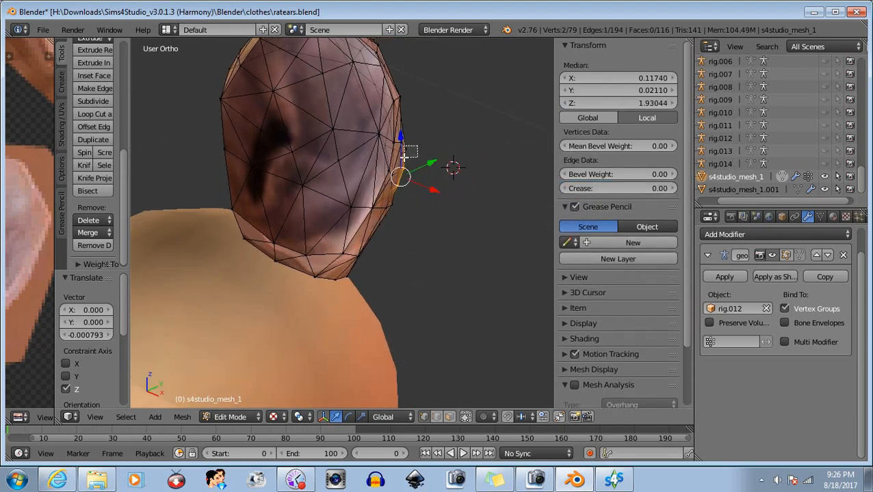
middle_drag(405, 159, 457, 183)
drag(485, 133, 482, 129)
middle_drag(481, 128, 185, 198)
middle_drag(223, 82, 306, 232)
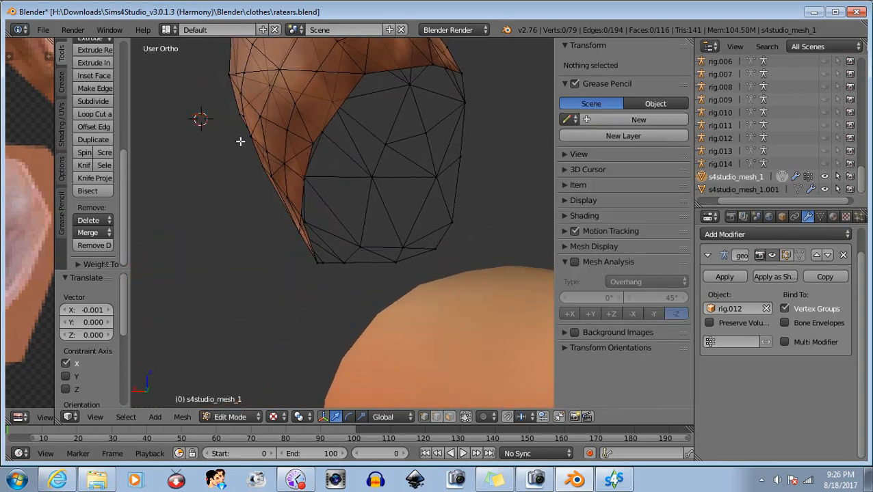
Step: Select the vertex midway up the ear's outer side wall, move it about 0.001 in Y, and deselect it
mouse_move(240, 140)
middle_down()
mouse_move(275, 211)
mouse_move(364, 188)
mouse_move(465, 179)
mouse_move(518, 187)
mouse_move(490, 237)
mouse_move(473, 246)
mouse_move(505, 244)
mouse_move(498, 245)
middle_up()
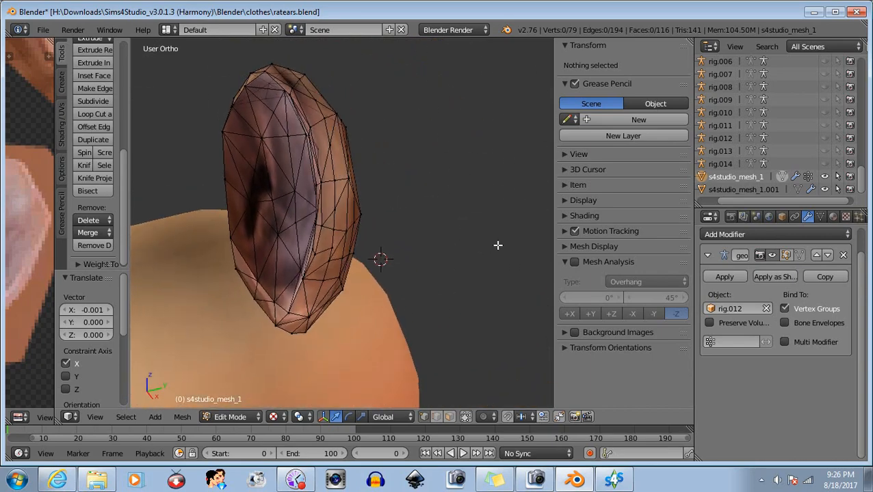
right_click(333, 206)
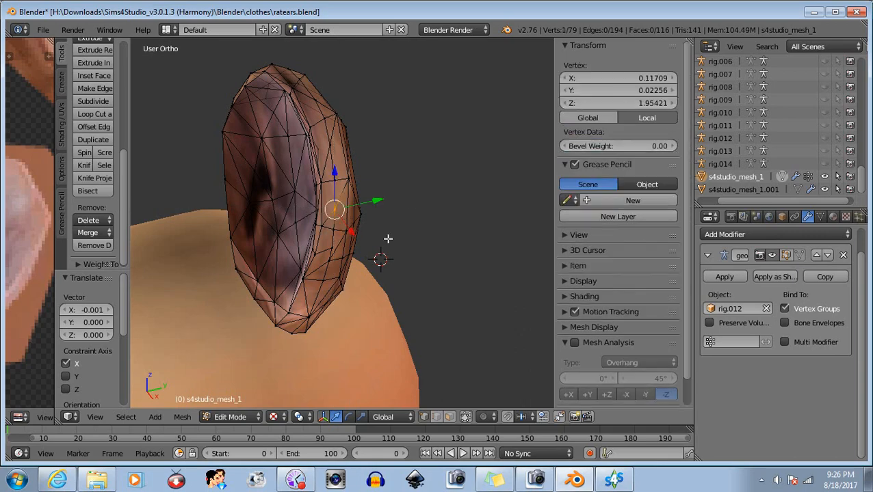
middle_drag(333, 206, 551, 194)
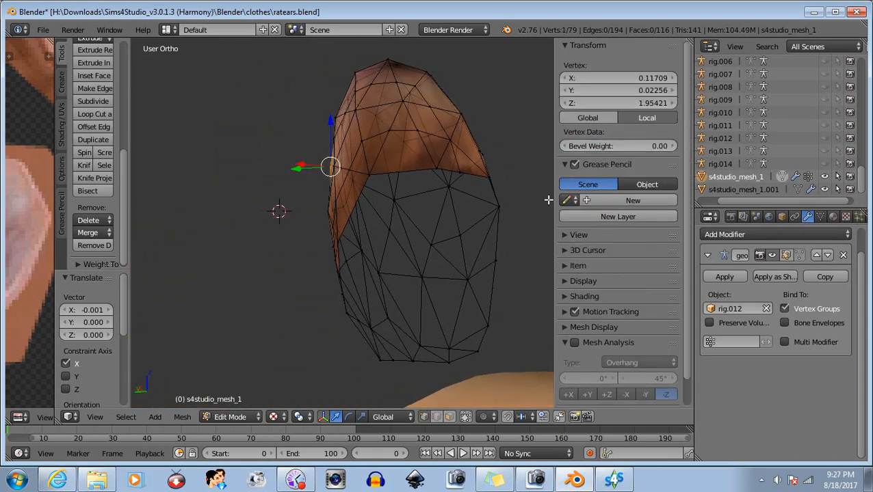
drag(300, 167, 299, 167)
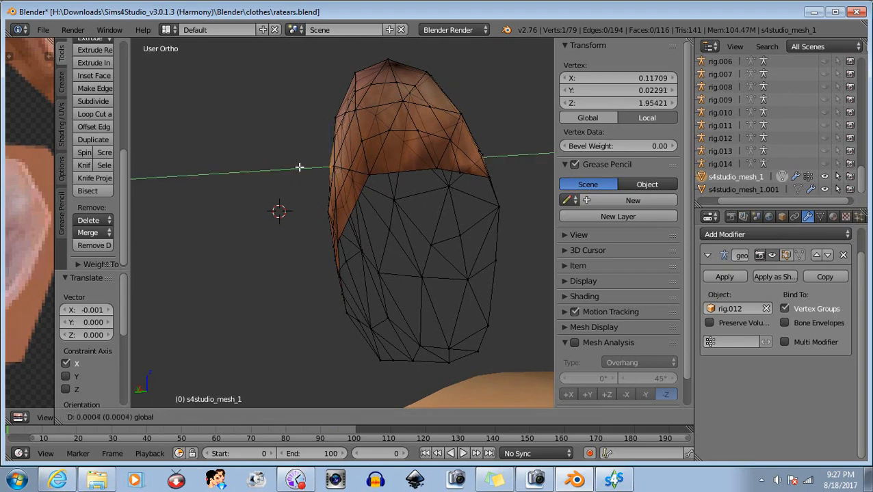
click(298, 166)
middle_drag(298, 167, 446, 237)
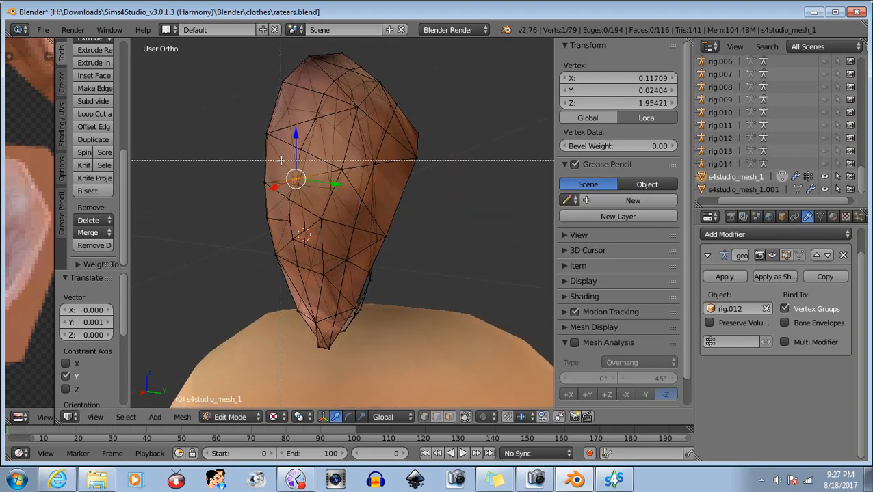
middle_drag(280, 161, 314, 316)
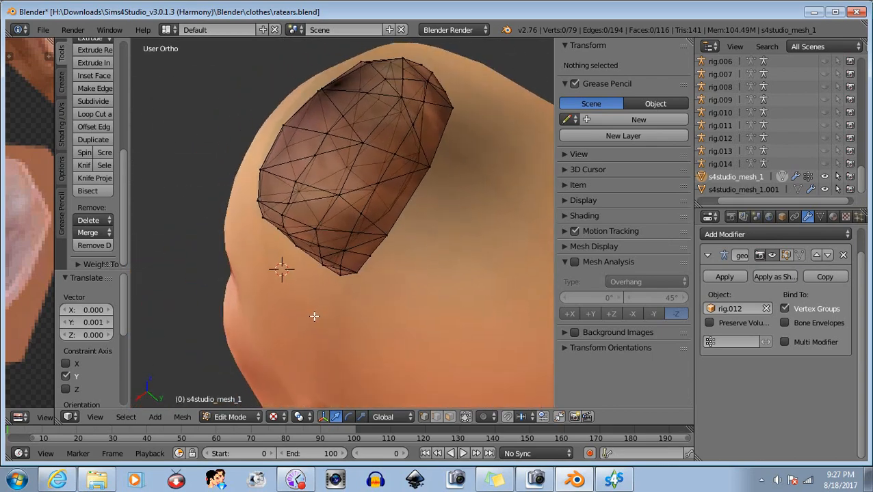
Step: Select the next side-wall vertex above, move it about 0.001 in X and 0.0006 in Y, and deselect it
right_click(301, 186)
middle_drag(302, 186, 301, 119)
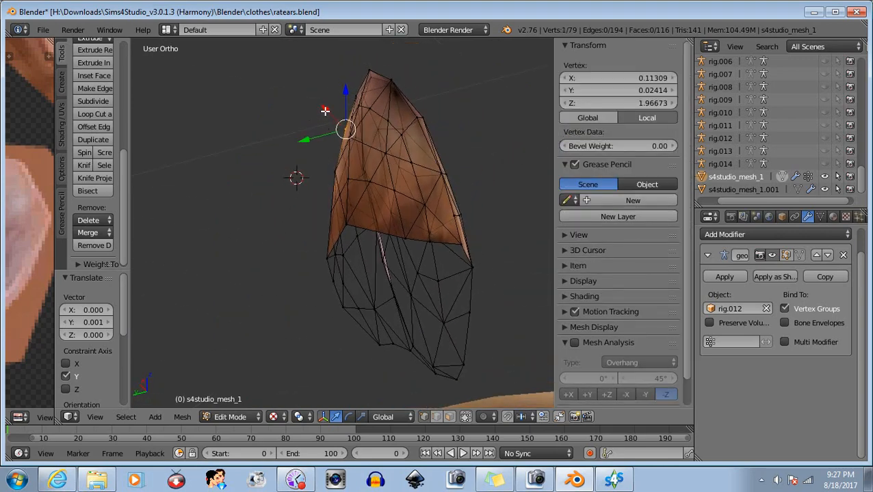
key(g)
key(x)
click(322, 110)
key(g)
key(y)
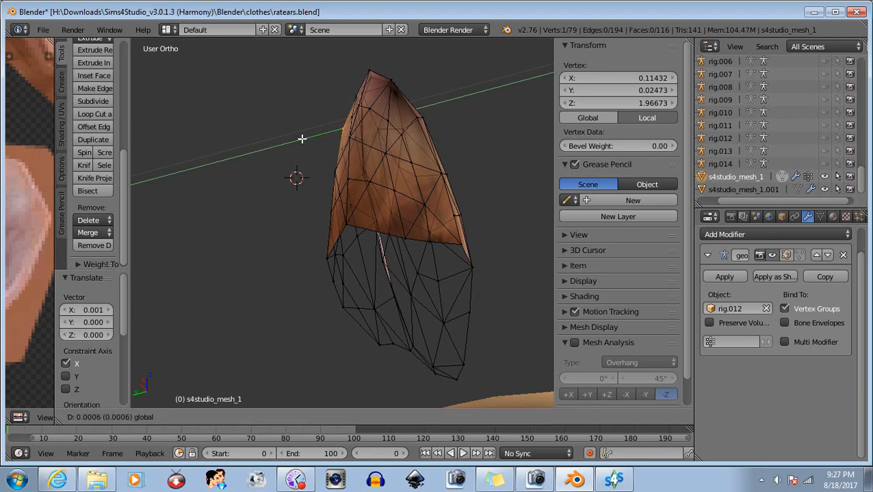
click(304, 136)
key(a)
Step: Select the vertex near the top of the ear's back, move it about -0.001 in Y, and deselect it
middle_drag(374, 202, 156, 193)
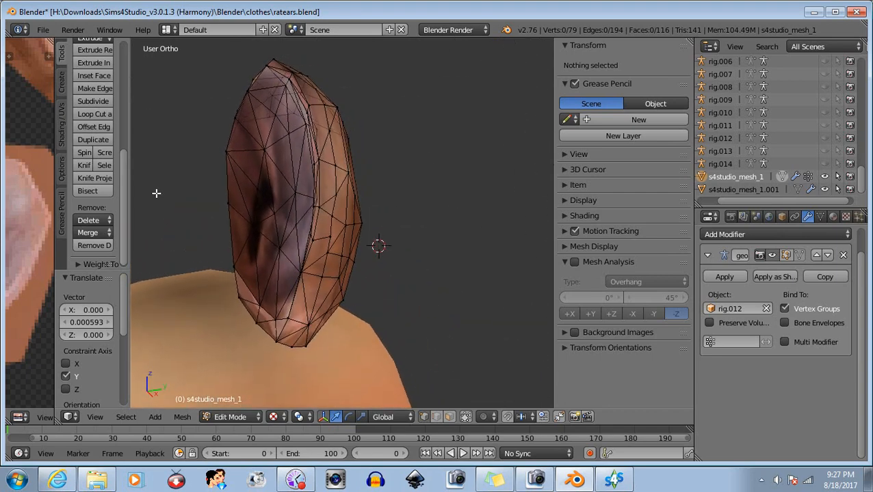
right_click(333, 109)
middle_drag(335, 107, 389, 131)
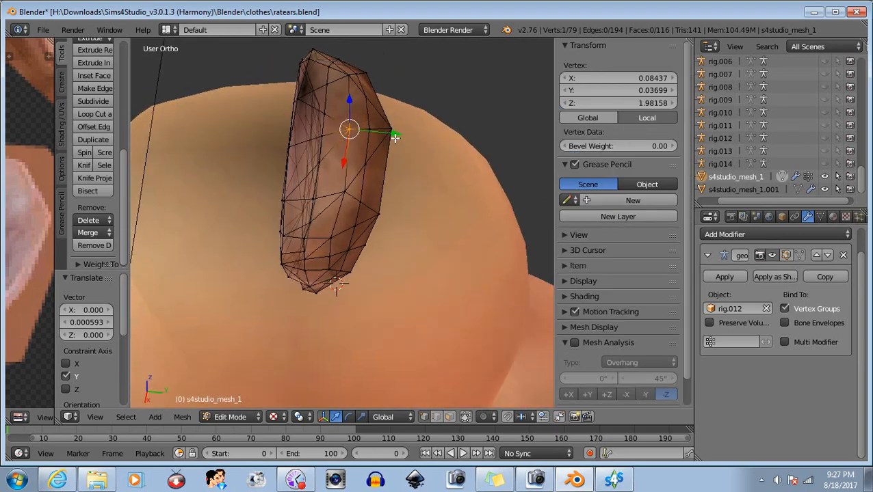
drag(394, 134, 391, 134)
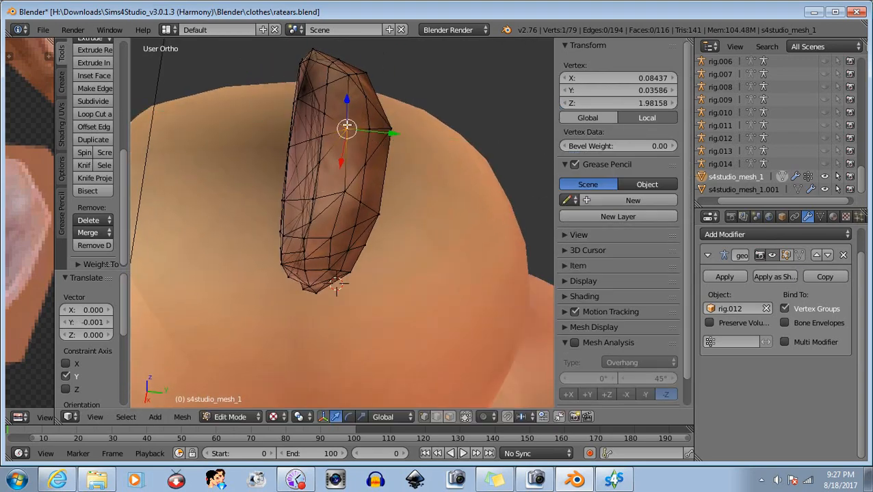
key(a)
Step: Select the vertex on the upper rear edge of the ear, move it about 0.002 in Y, and deselect it
middle_drag(388, 180, 403, 135)
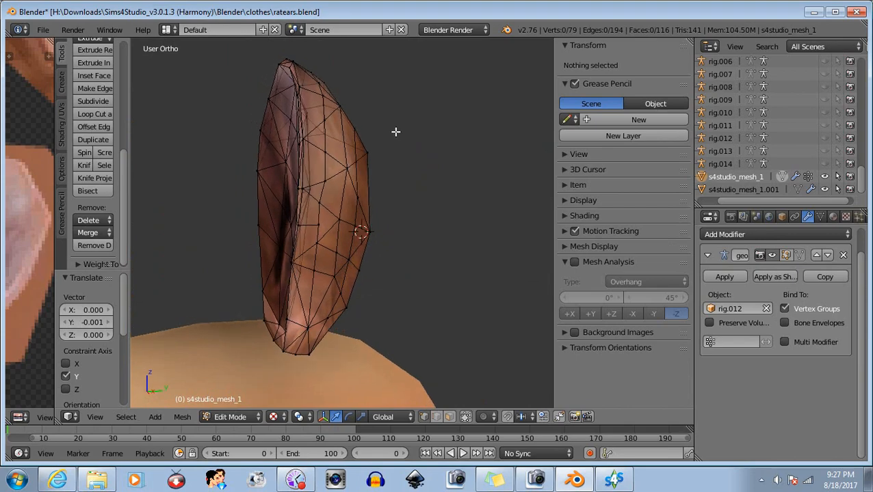
click(364, 169)
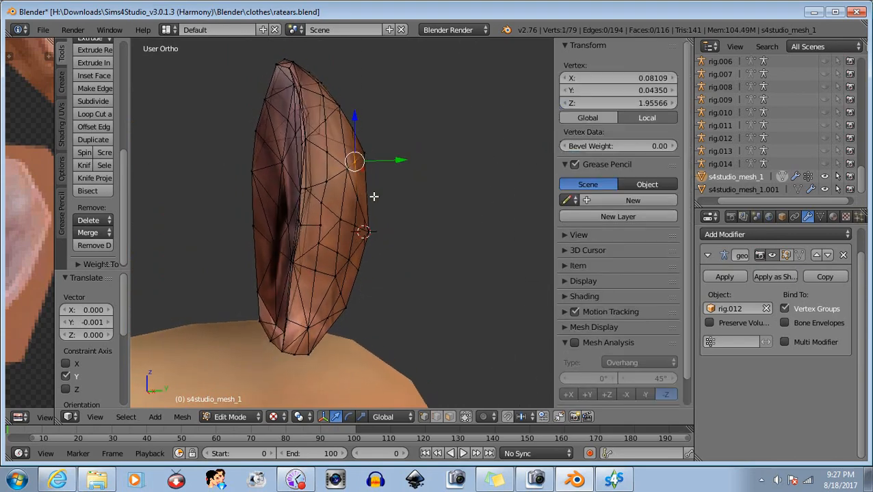
middle_drag(365, 169, 371, 332)
drag(384, 288, 374, 301)
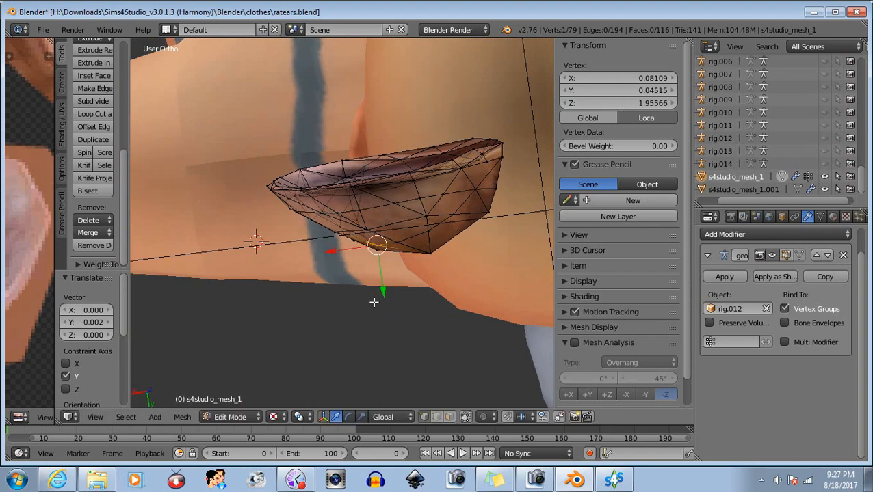
middle_drag(374, 301, 447, 253)
key(a)
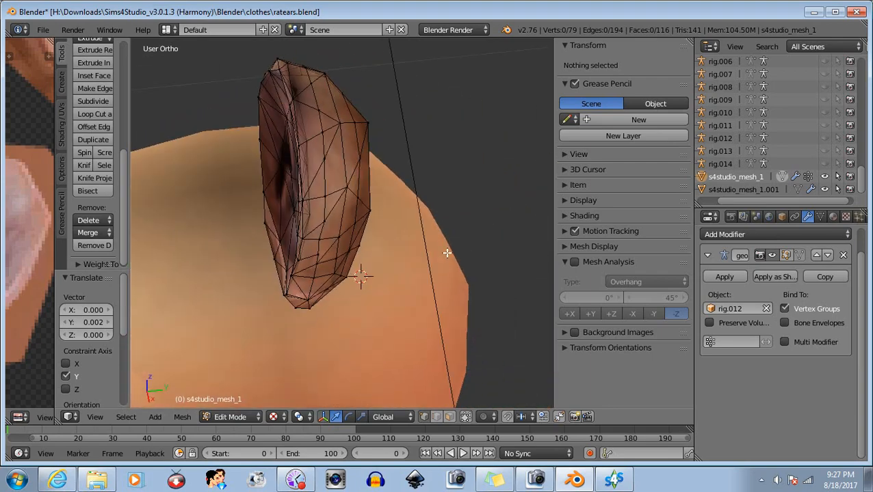
Step: Select a vertex on the lower outer side wall, move it about -0.0006 in X, and deselect it
right_click(337, 274)
middle_drag(342, 286, 312, 300)
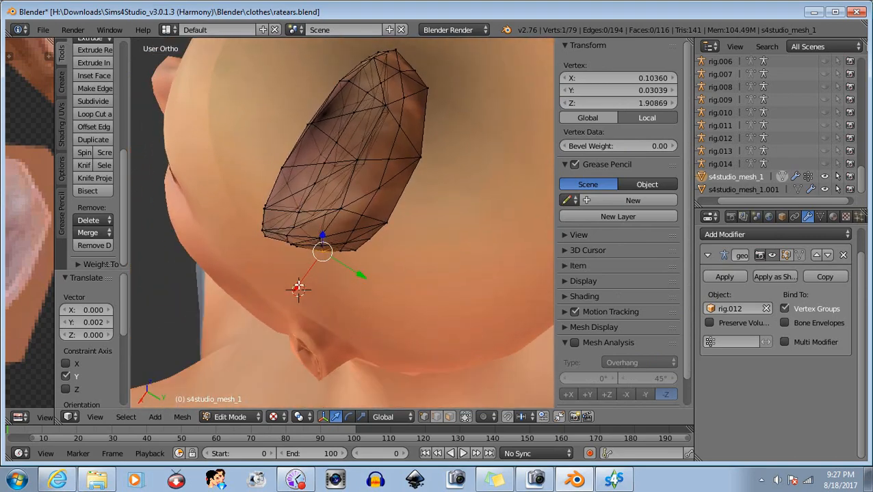
key(g)
key(x)
click(300, 287)
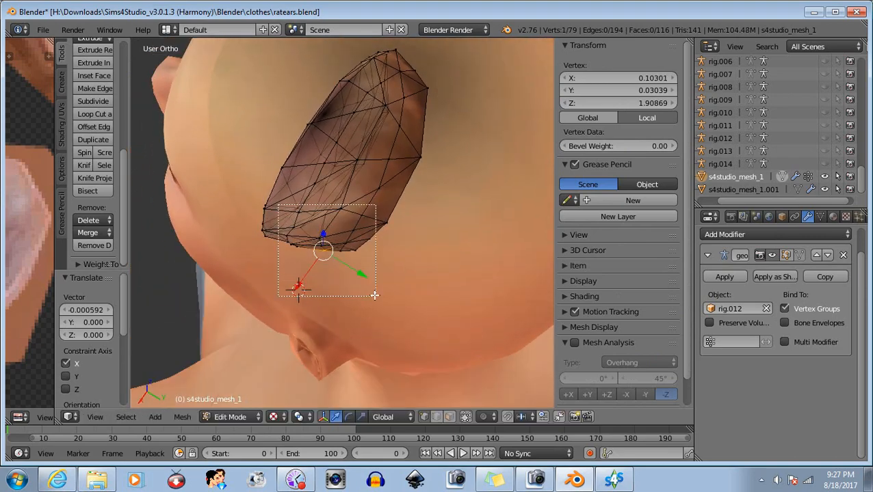
middle_drag(375, 296, 397, 295)
Step: Select two adjacent vertices on the lower rear side wall, shift them slightly inward in X and about -0.0007 in Y, and deselect them
middle_drag(405, 292, 481, 203)
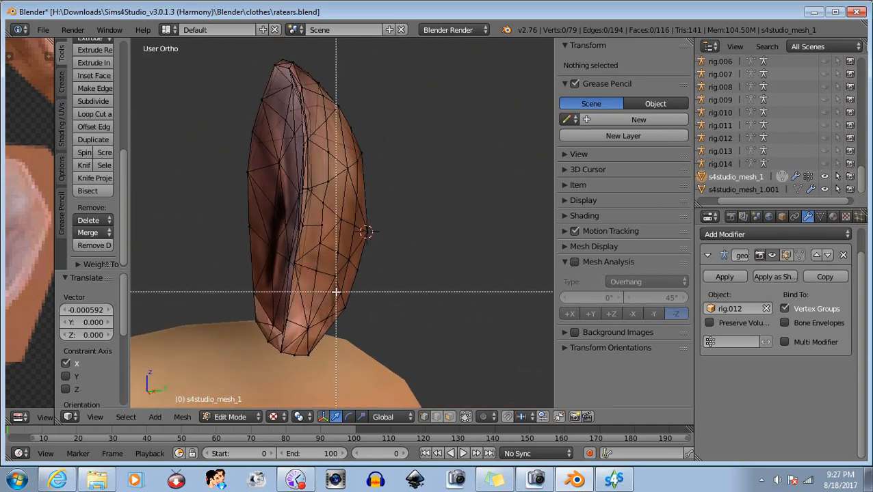
drag(354, 314, 355, 315)
middle_drag(395, 311, 267, 324)
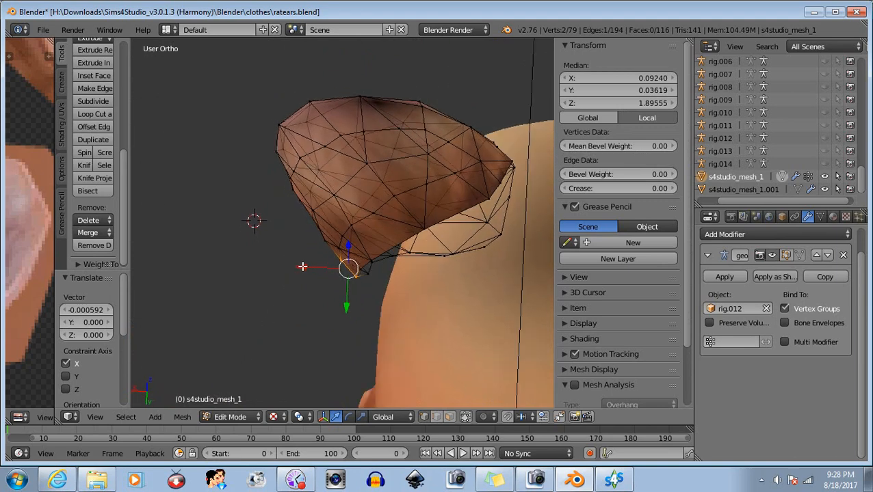
drag(302, 266, 306, 267)
drag(345, 308, 347, 307)
middle_drag(391, 314, 392, 315)
middle_drag(390, 312, 411, 197)
Step: Knife-cut a two-segment edge diagonally down the outer side wall toward the rim, and clear the selection
scroll(322, 279, up, 2)
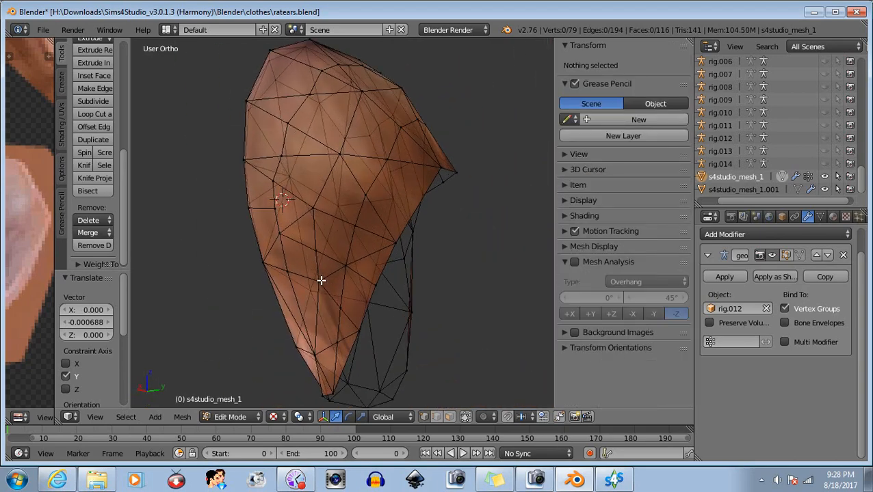
click(83, 166)
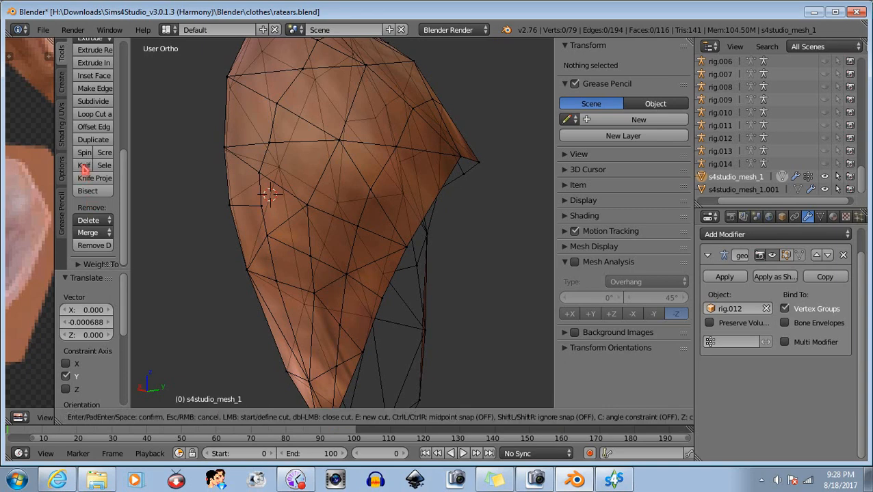
click(309, 203)
key(Return)
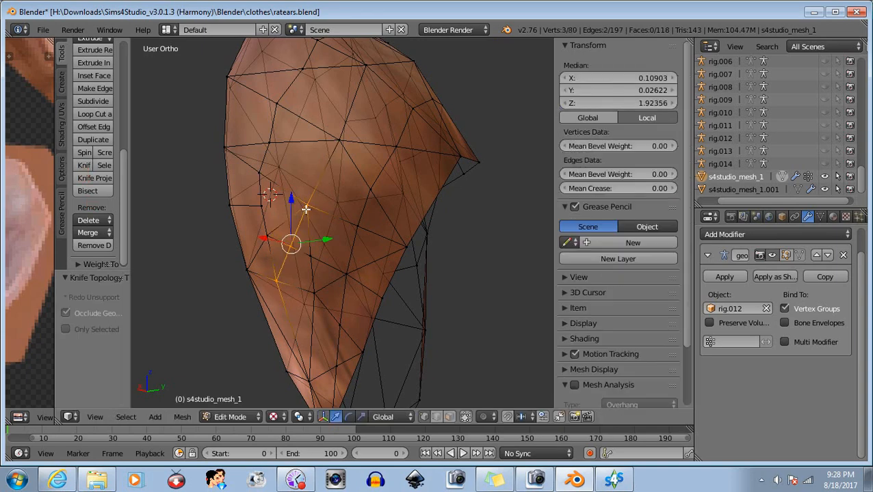
key(a)
Step: Knife-cut one edge from the outer rim vertex to the new side-wall vertex and another across the adjoining face, and clear the selection
middle_drag(305, 230, 351, 292)
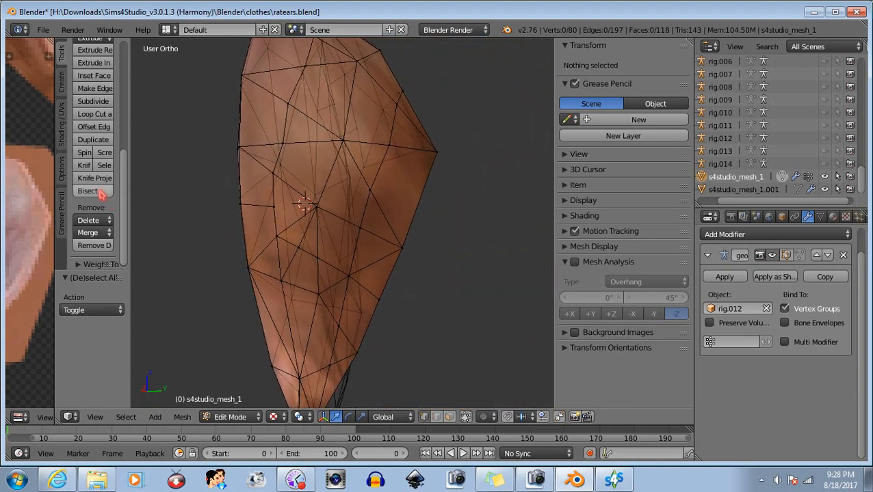
click(83, 166)
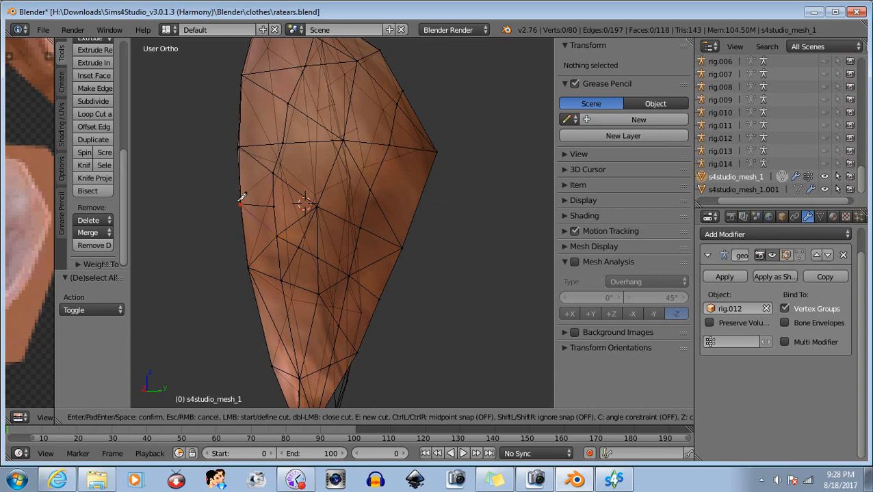
key(Return)
click(83, 166)
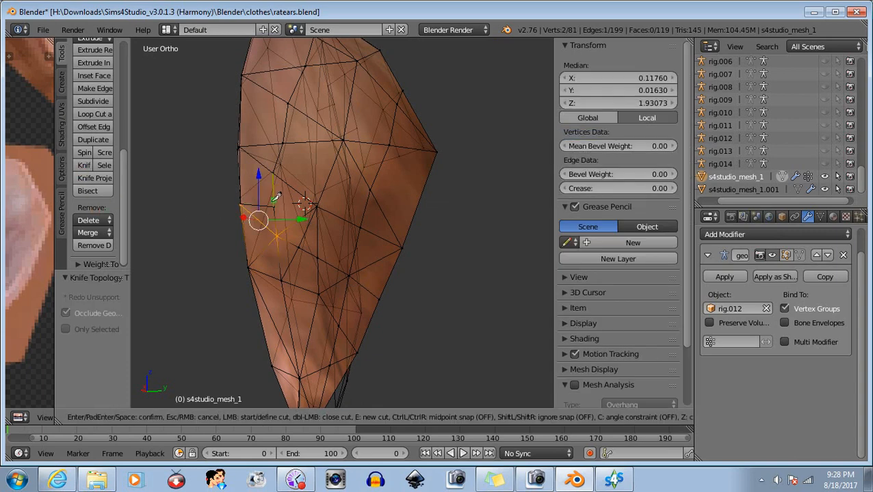
key(Return)
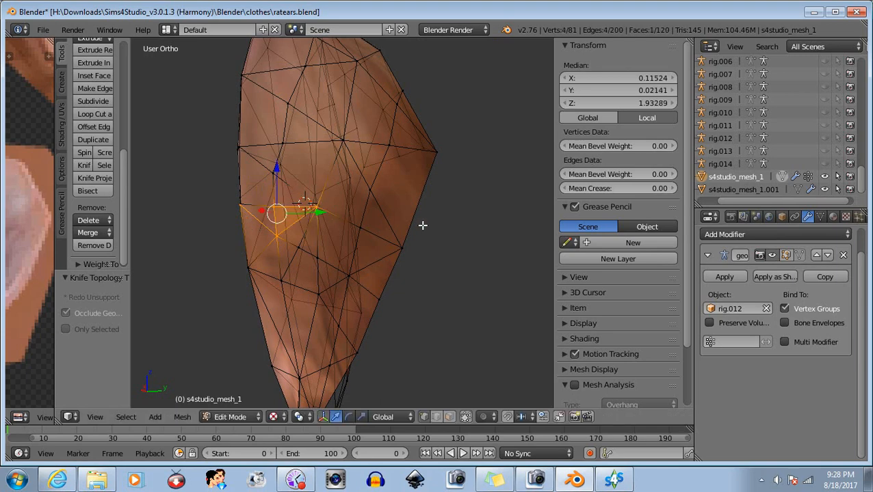
key(a)
Step: Select the vertex on the lower outer side edge, and move it about -0.0008 in X
middle_drag(358, 285, 219, 357)
scroll(268, 318, up, 1)
shift+middle_drag(283, 281, 354, 256)
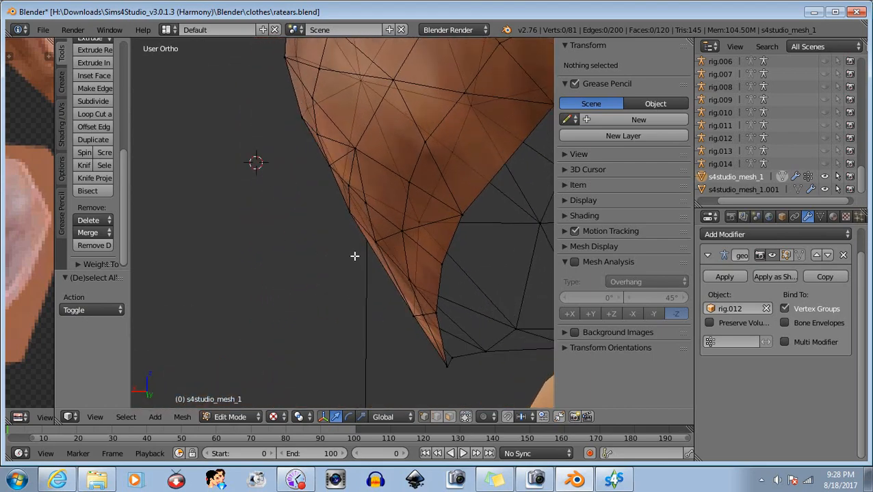
drag(336, 209, 357, 227)
middle_drag(356, 231, 351, 240)
drag(321, 197, 325, 198)
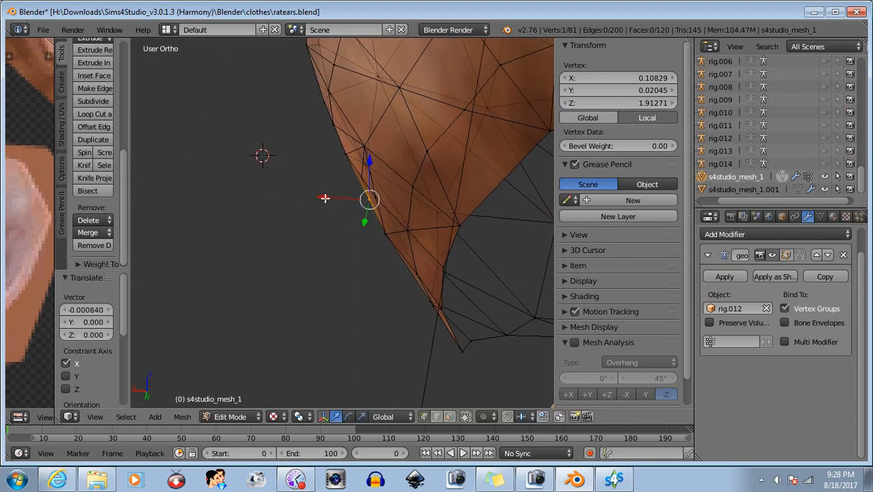
Step: Move the vertex on the lower outer edge of the ear about -0.001 along X
key(a)
key(b)
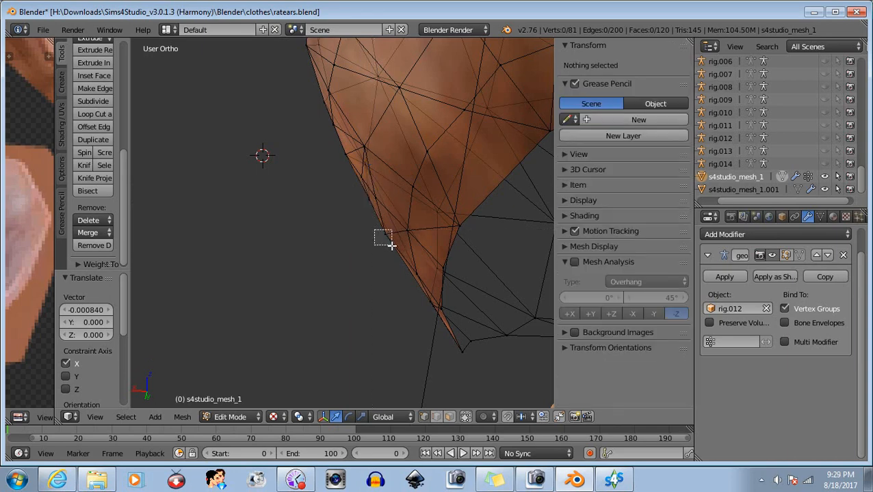
drag(391, 244, 354, 229)
key(a)
middle_drag(444, 289, 431, 301)
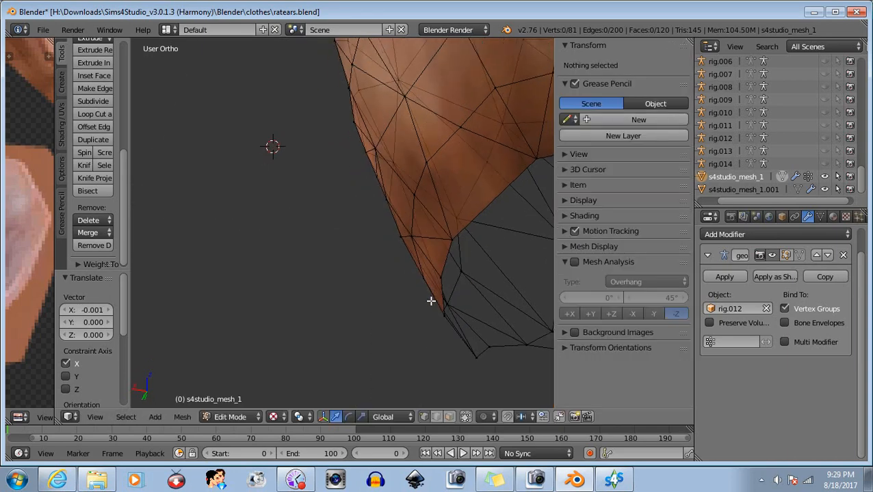
Step: Shift the ear's lower outer-edge vertex about -0.0005 along X and the two vertices higher on that edge 0.000734 along X
drag(397, 247, 360, 228)
key(a)
middle_drag(425, 276, 335, 246)
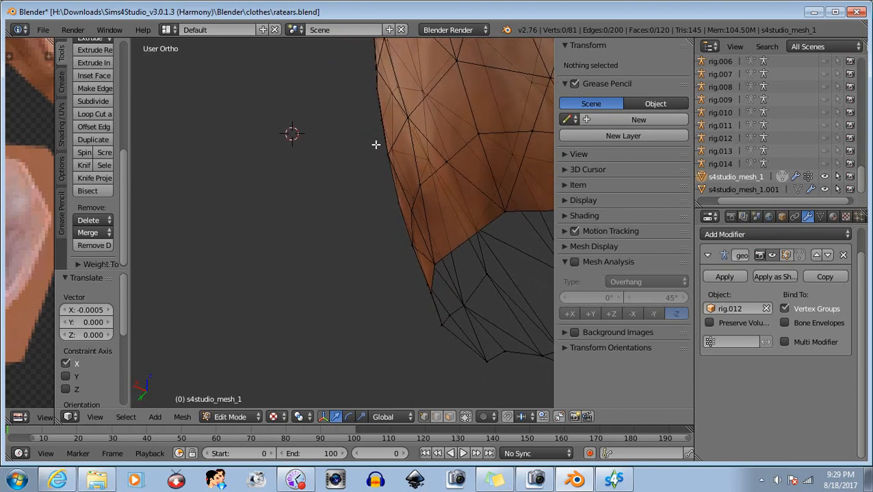
drag(393, 157, 354, 137)
middle_drag(350, 210, 372, 201)
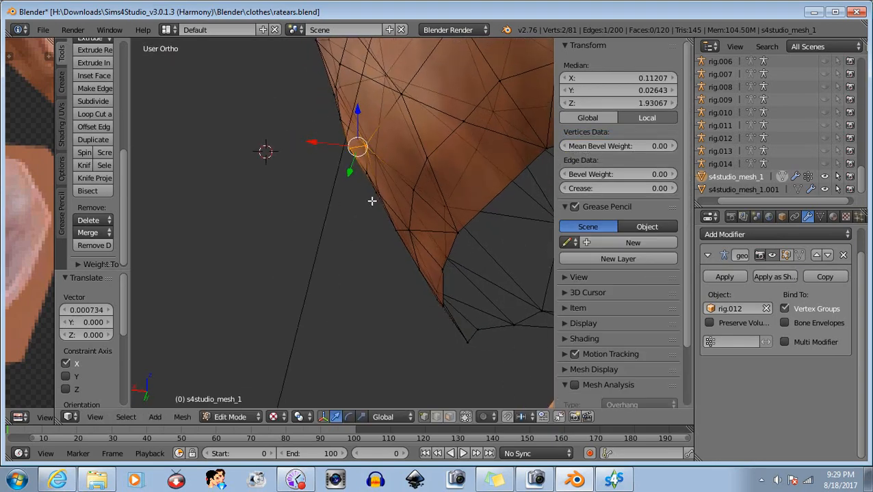
Step: Move the single vertex on the ear's outer edge -0.000488 along Y, and adjust its position along X
key(b)
middle_drag(343, 130, 448, 236)
mouse_move(447, 237)
middle_down()
mouse_move(397, 193)
mouse_move(415, 175)
mouse_move(411, 165)
mouse_move(316, 230)
mouse_move(328, 237)
middle_up()
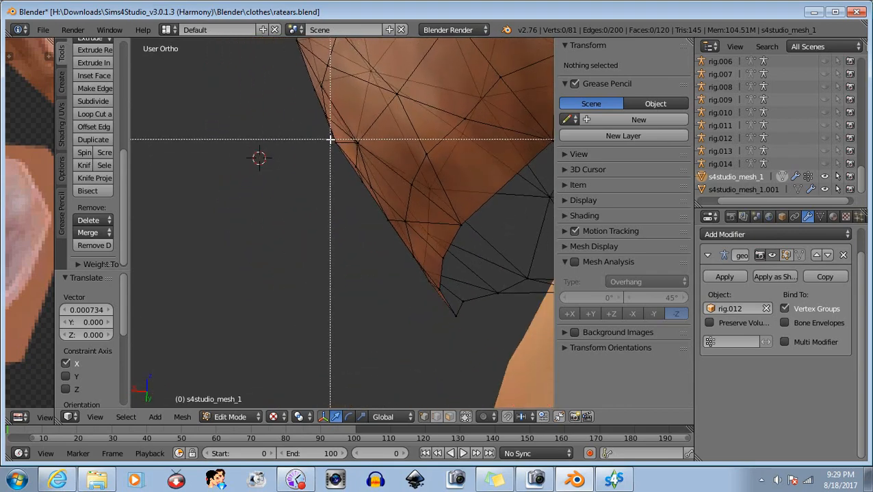
drag(330, 140, 366, 189)
middle_drag(366, 189, 346, 196)
middle_drag(344, 206, 346, 197)
key(g)
key(y)
click(349, 167)
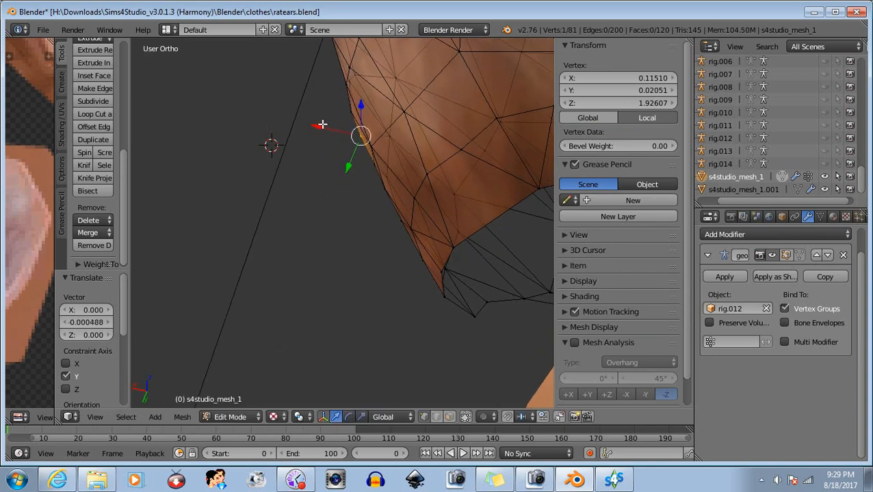
key(g)
key(x)
click(322, 126)
Step: Move the next vertex up the ear's outer edge -0.000585 along X
key(b)
middle_drag(325, 114, 392, 201)
middle_drag(390, 184, 398, 157)
drag(357, 107, 331, 101)
click(333, 101)
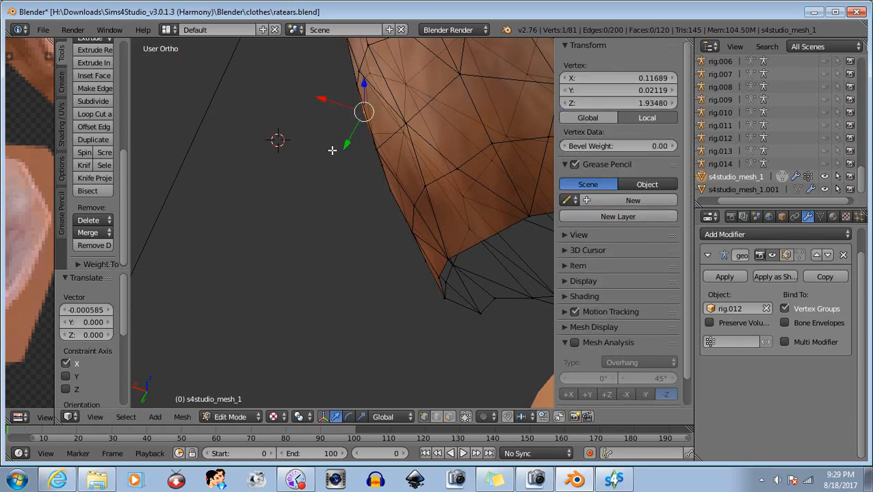
Step: Move the protruding vertex on the back of the ear's lower outer side 0.000439 along Y
middle_drag(331, 150, 283, 119)
key(b)
drag(261, 123, 343, 214)
middle_drag(343, 214, 279, 309)
scroll(339, 221, down, 4)
scroll(294, 307, up, 5)
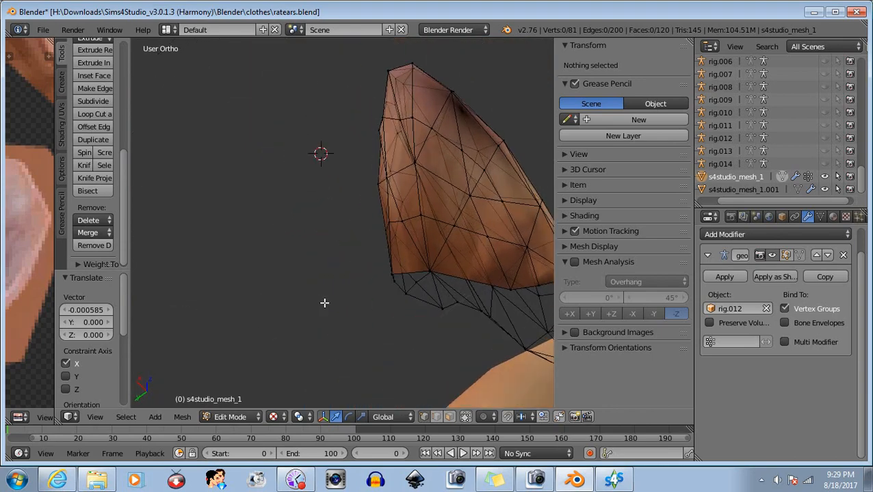
middle_drag(384, 267, 390, 262)
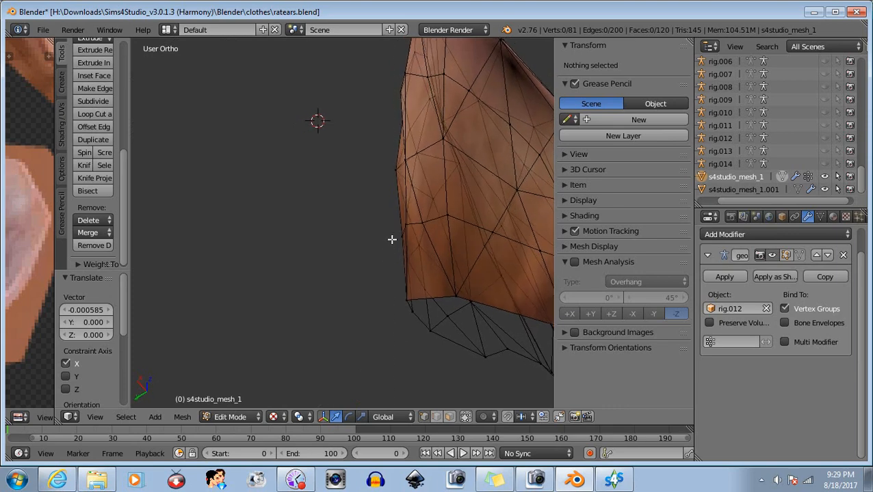
right_click(402, 239)
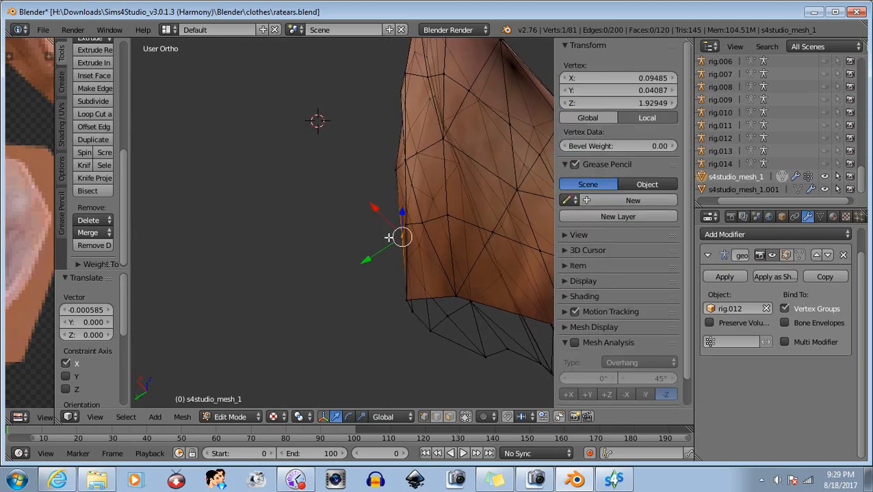
drag(374, 256, 372, 256)
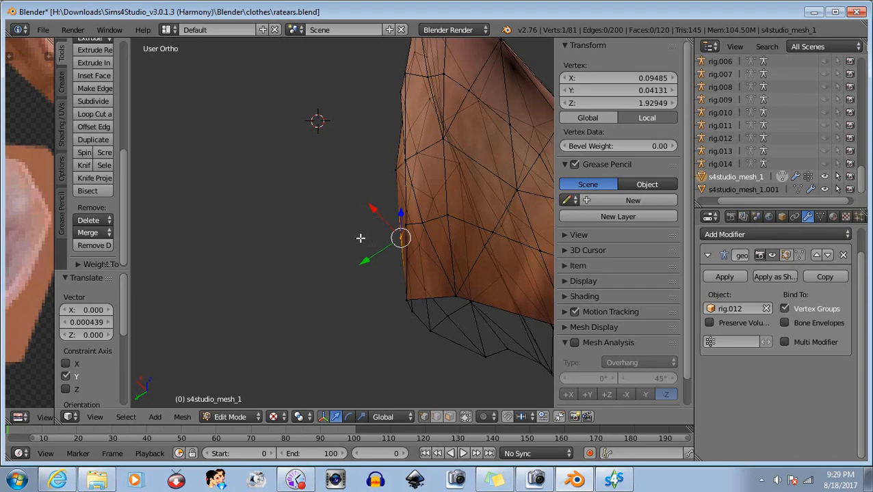
Step: Knife-cut a new edge across the back of the ear between the lower outer vertex and the vertex above it
drag(327, 181, 452, 283)
middle_drag(452, 283, 445, 231)
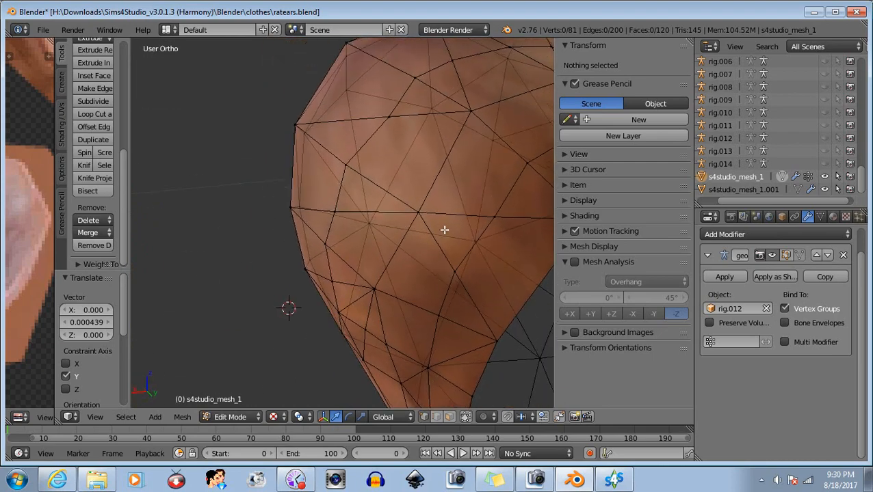
click(83, 165)
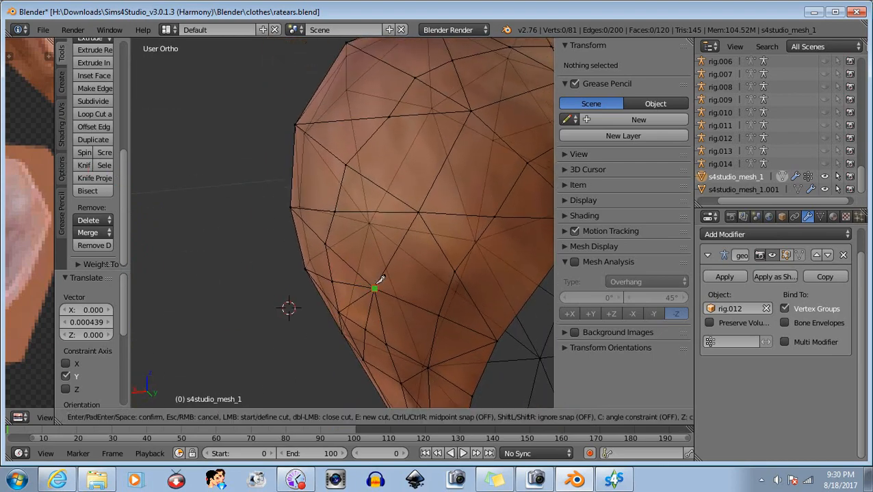
click(347, 163)
key(Return)
Step: Reposition the upper outer vertex on the ear's back in small moves along Y and X, including 0.000974 along Y and about -0.001 along X
key(a)
middle_drag(420, 237, 293, 277)
right_click(359, 208)
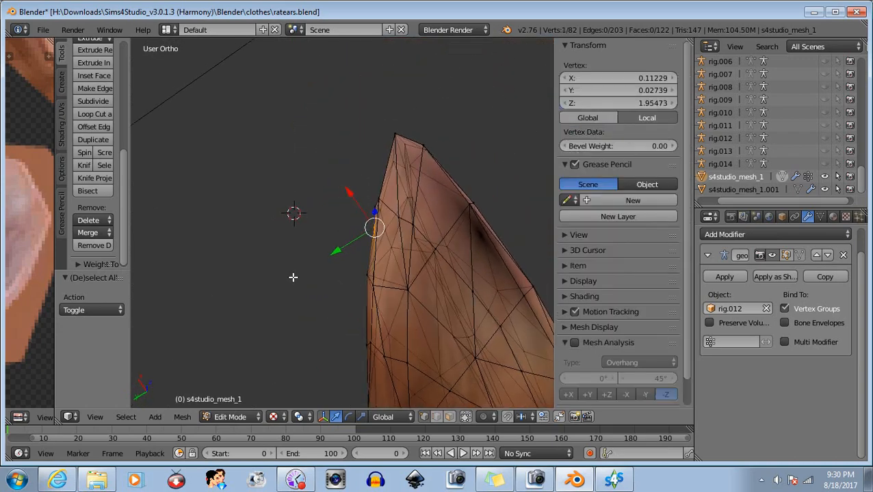
drag(333, 251, 331, 254)
drag(349, 198, 350, 199)
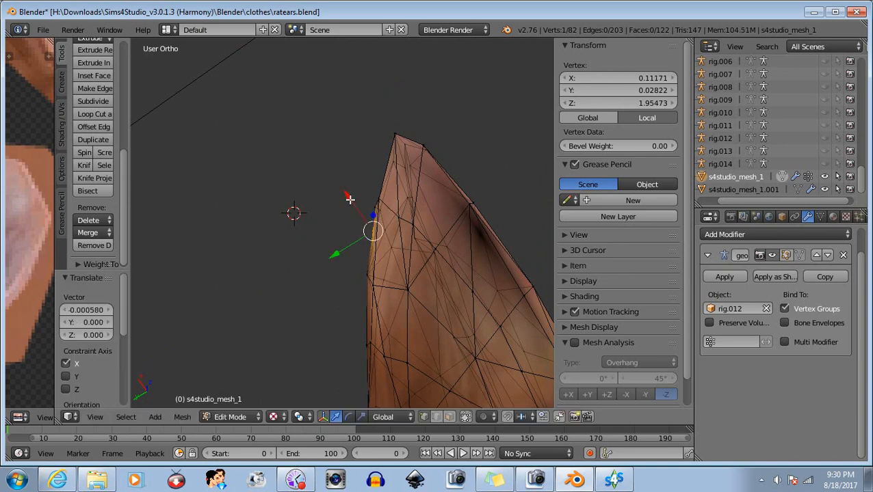
drag(341, 255, 335, 255)
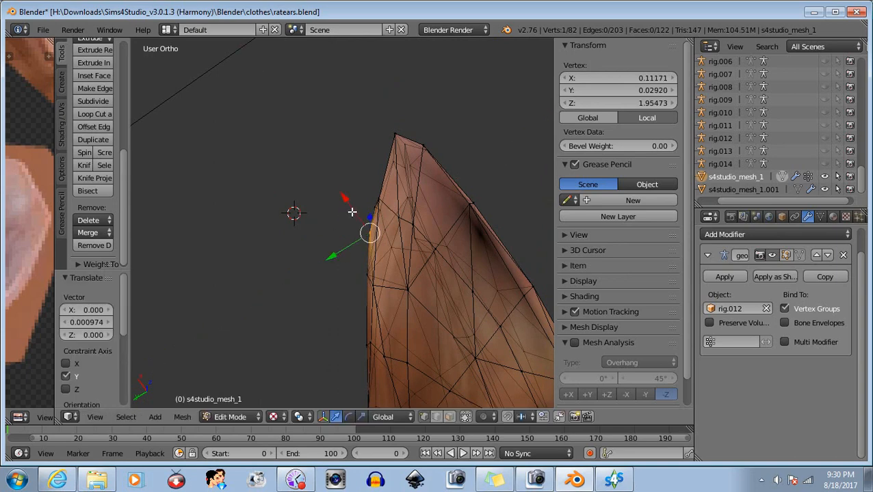
drag(350, 204, 366, 234)
Step: Select the vertex at the ear's upper outer contour and move it -0.000499 along X
middle_drag(366, 233, 358, 183)
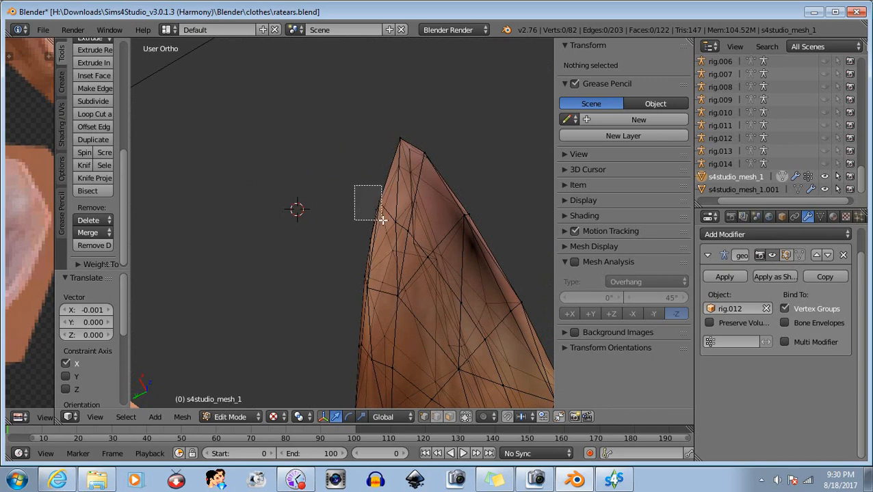
drag(383, 219, 348, 223)
drag(358, 172, 360, 174)
Step: Move the two vertices at the outermost point of the ear's rim -0.000731 along X and -0.000435 along Y
key(b)
middle_drag(321, 160, 391, 220)
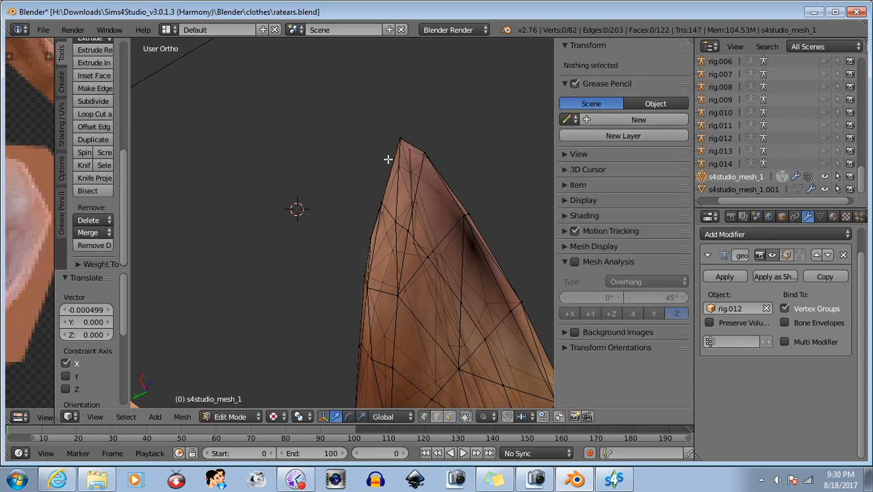
middle_drag(448, 183, 527, 233)
drag(361, 162, 361, 162)
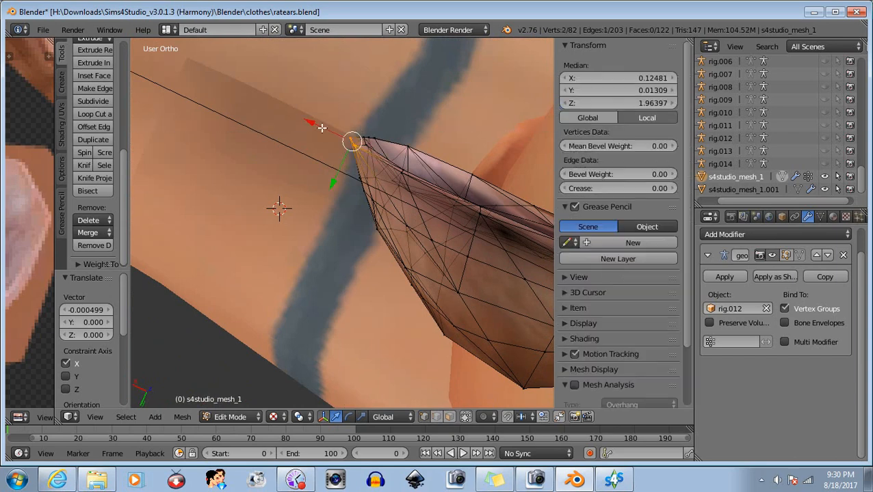
drag(315, 121, 314, 121)
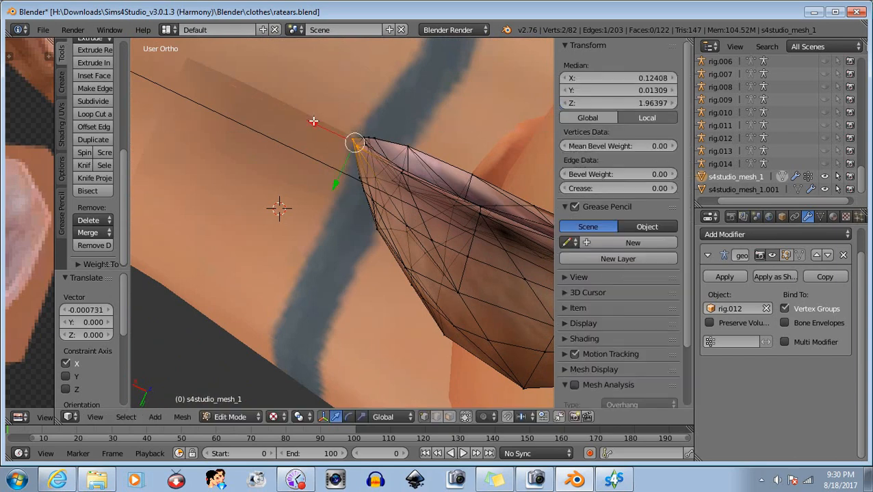
drag(336, 185, 336, 183)
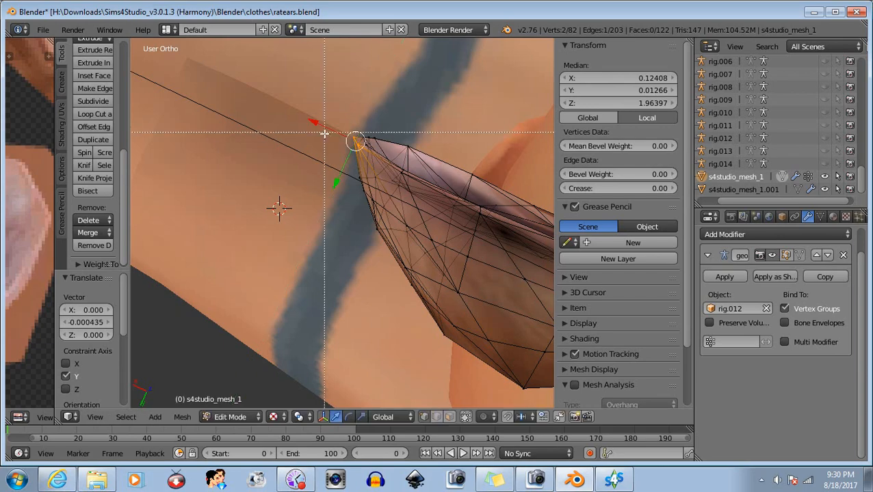
Step: Move the vertex behind the ear's top rim -0.000698 along Y
key(a)
middle_drag(385, 217, 237, 238)
middle_drag(337, 299, 334, 214)
scroll(349, 195, up, 3)
scroll(294, 178, up, 4)
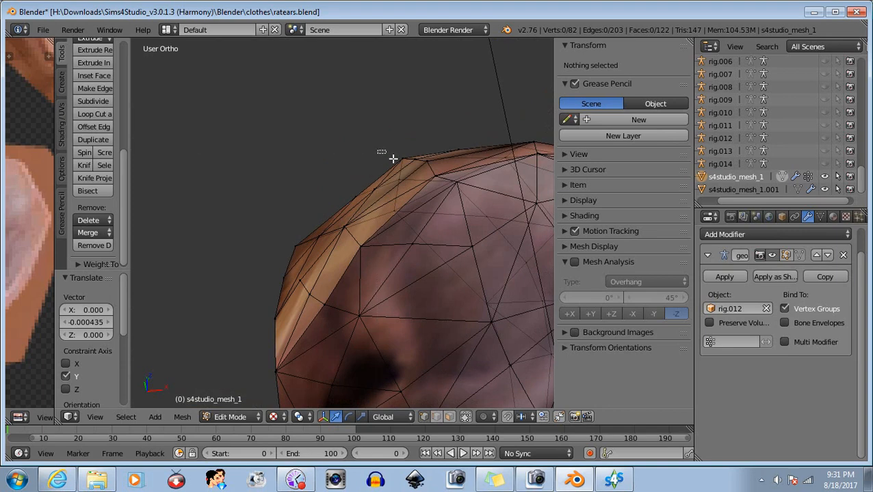
drag(377, 151, 407, 162)
middle_drag(368, 198, 403, 243)
key(g)
key(y)
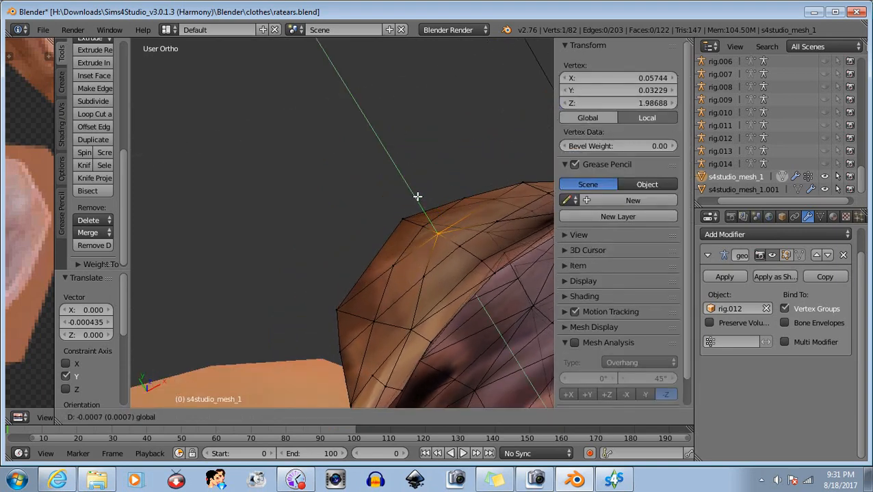
click(418, 196)
Step: Adjust the height of the vertices at the inner corner of the ear's top rim, including a -0.000224 move along Z
key(a)
middle_drag(405, 189, 436, 261)
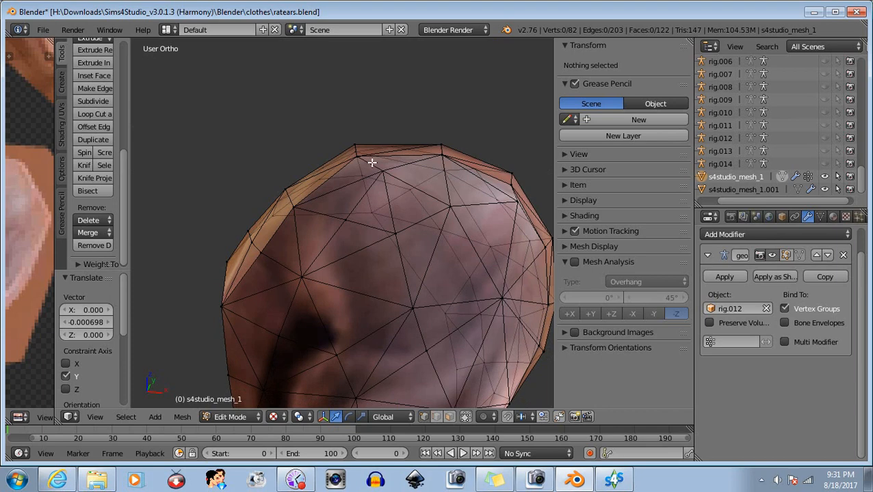
key(b)
drag(343, 128, 363, 153)
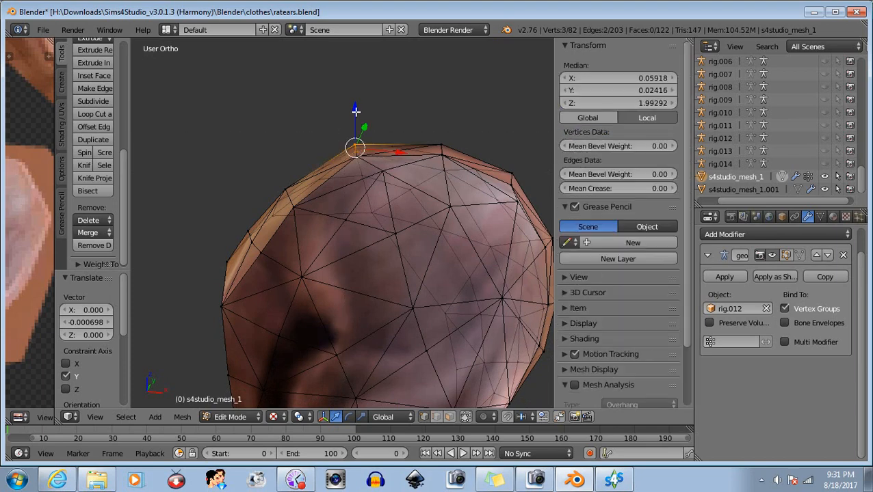
drag(355, 108, 350, 114)
key(a)
drag(367, 162, 368, 162)
drag(354, 108, 359, 109)
key(a)
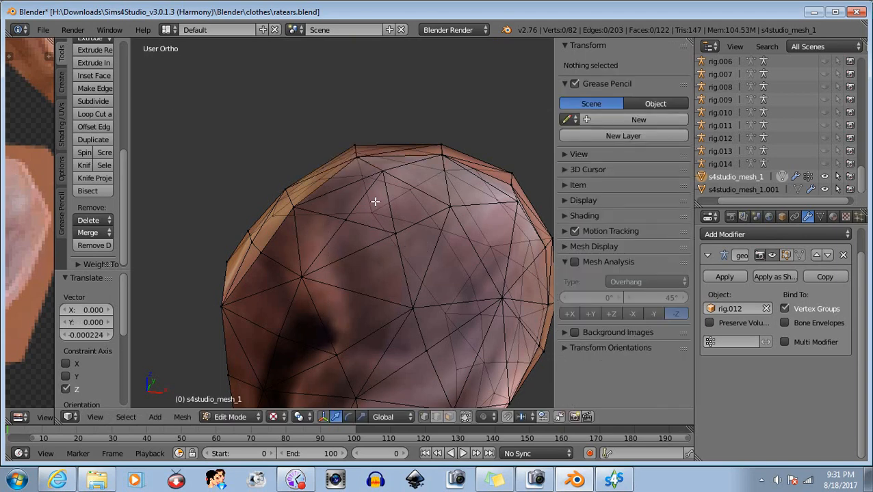
Step: Lower the vertex selection at the inner corner of the ear's top rim by 0.000448 along Z
middle_drag(360, 197, 357, 196)
key(b)
drag(342, 132, 367, 147)
drag(353, 107, 354, 107)
key(a)
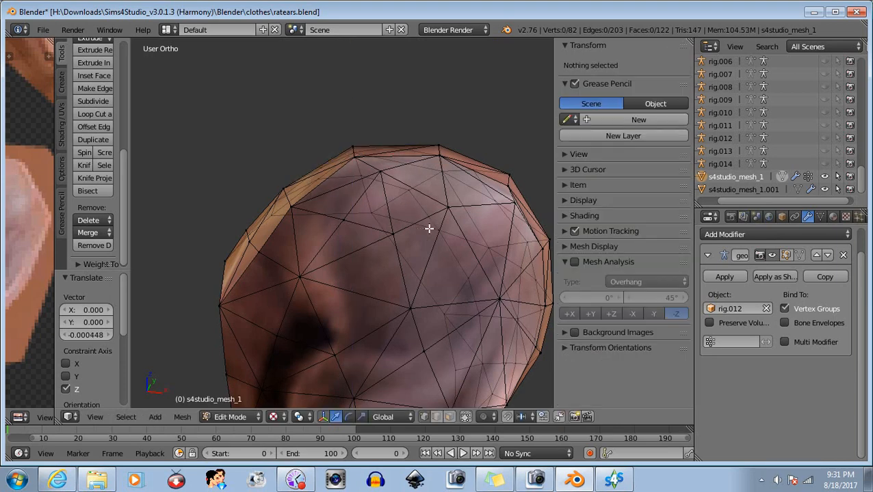
Step: Select only the two front vertices midway along the ear's inner rim and move them about -0.001 along X
scroll(429, 229, down, 4)
middle_drag(335, 246, 337, 239)
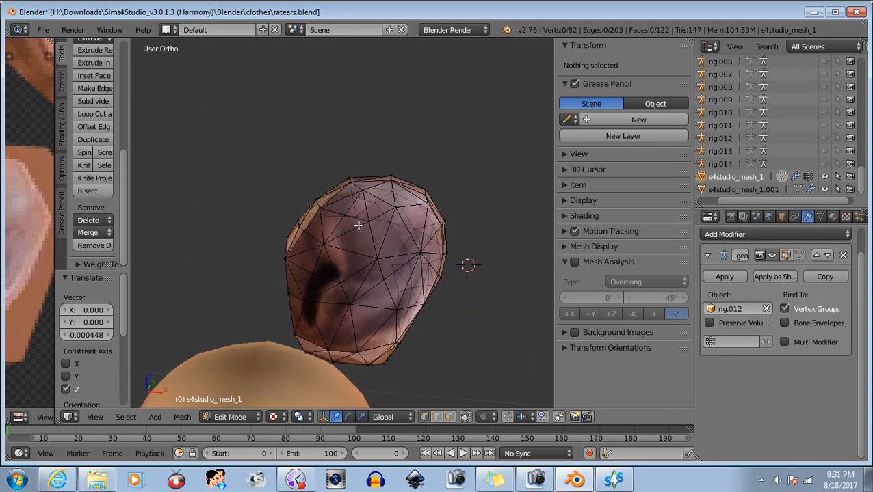
scroll(293, 230, up, 3)
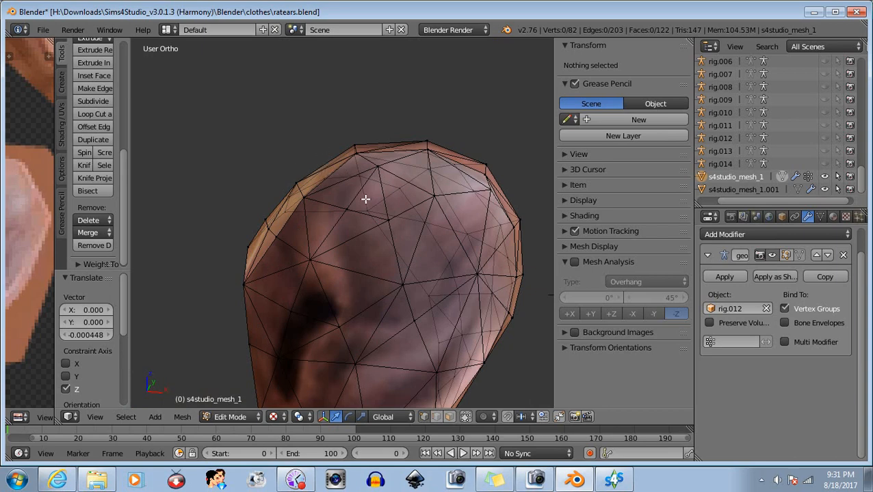
scroll(301, 243, up, 2)
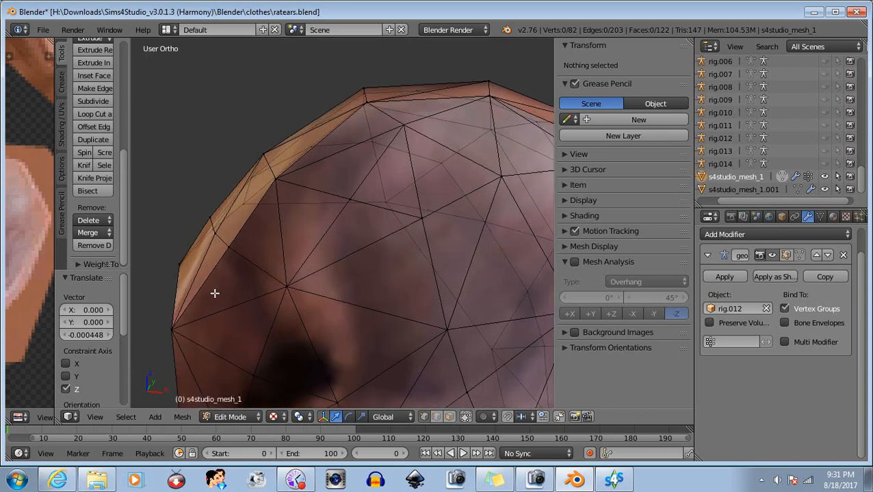
middle_drag(200, 302, 221, 296)
scroll(257, 191, up, 1)
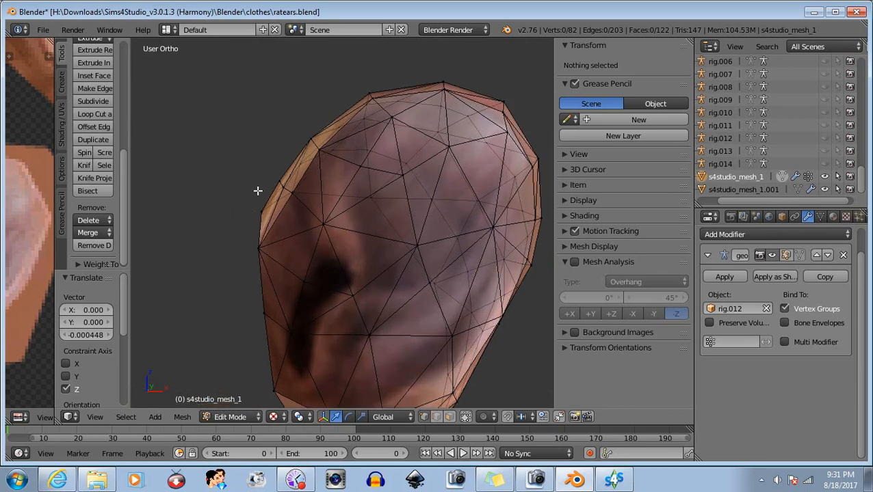
scroll(260, 190, up, 1)
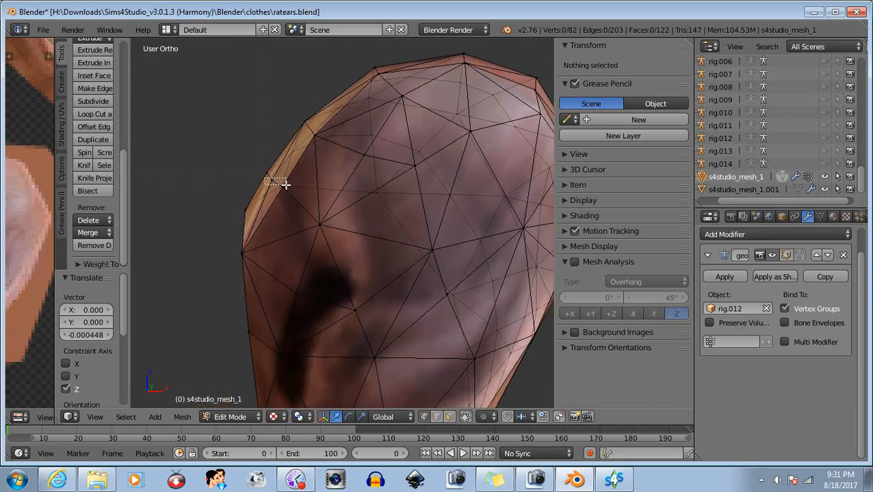
drag(286, 184, 285, 185)
middle_drag(286, 184, 291, 223)
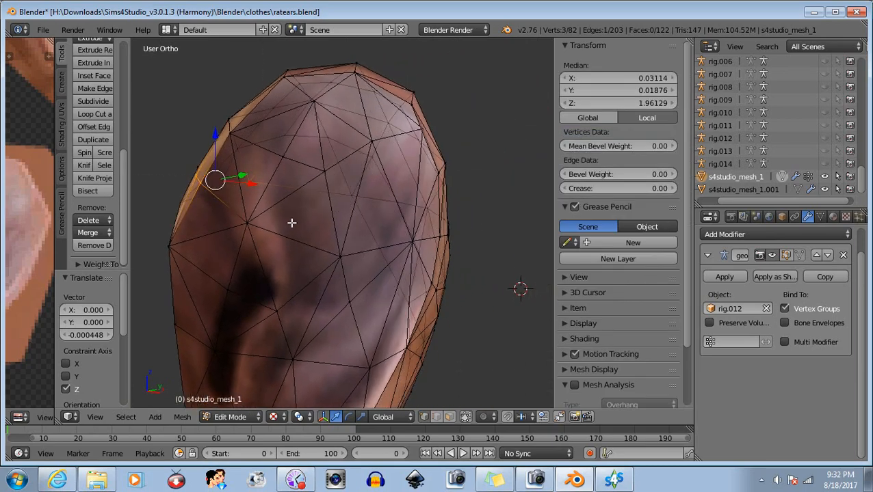
key(b)
middle_drag(234, 156, 283, 219)
middle_drag(219, 206, 316, 196)
key(g)
key(x)
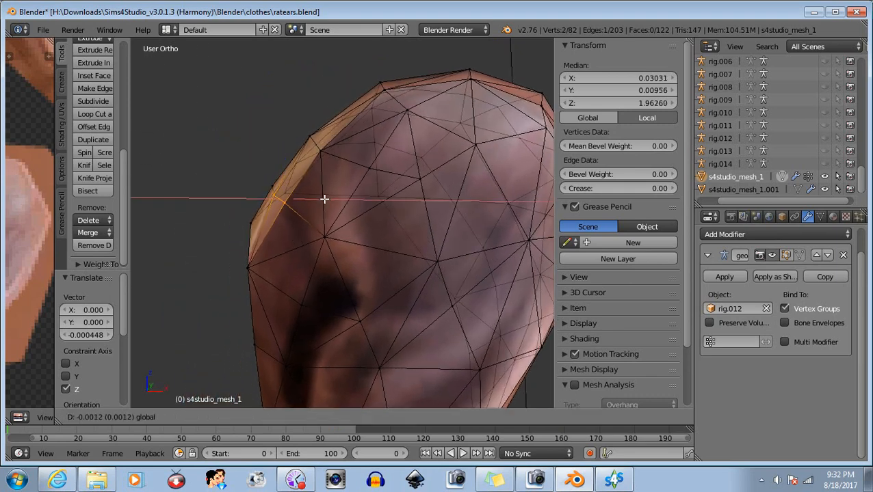
click(324, 199)
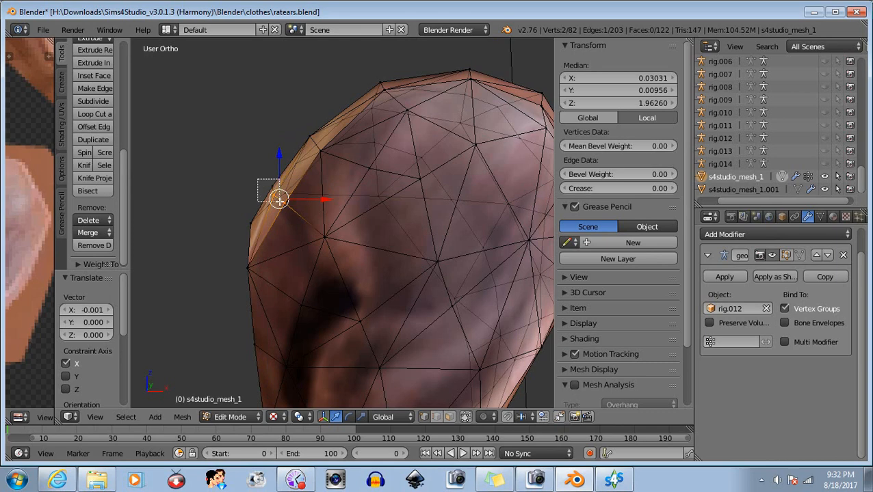
Step: Select the single front vertex midway along the ear's inner rim and move it -0.000985 along X
drag(279, 199, 286, 204)
key(g)
key(x)
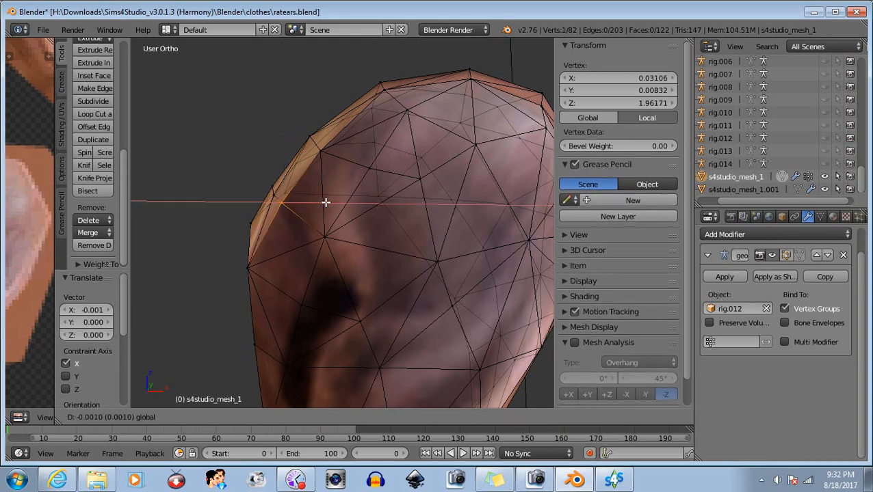
click(326, 203)
key(a)
Step: Move the next front vertex up along the ear's inner rim about -0.002 along X
right_click(320, 151)
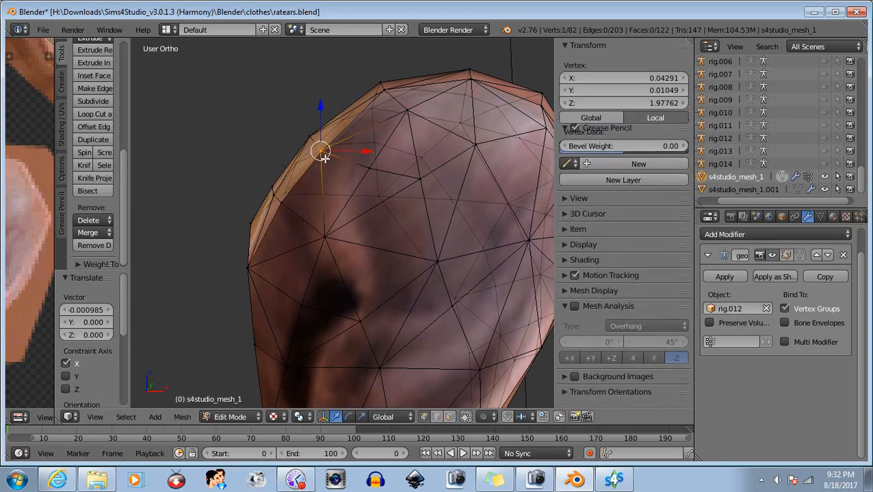
key(g)
key(x)
click(327, 148)
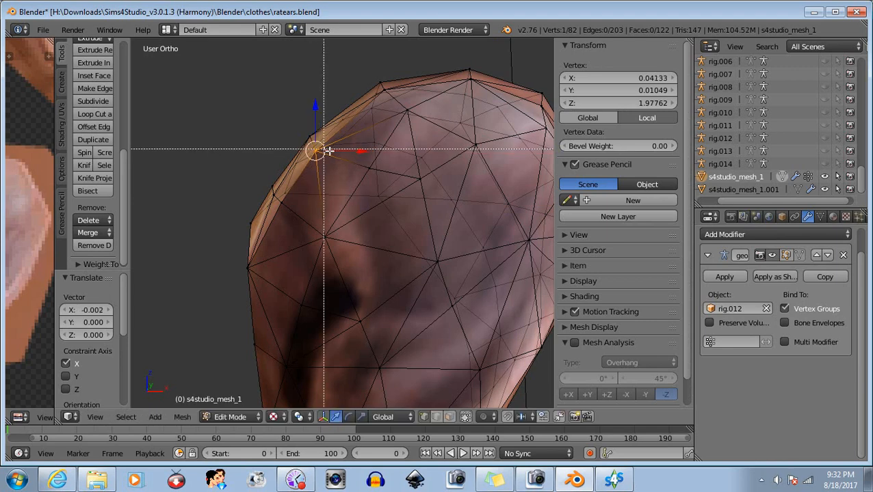
key(a)
Step: Select the vertices along the bulging back of the ear in side view and move them -0.002 along Y and 0.002 along Z
scroll(366, 221, down, 3)
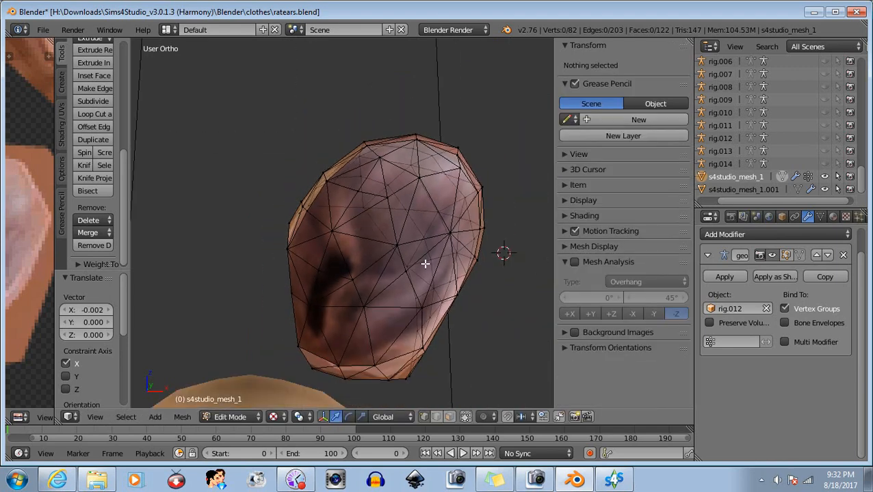
middle_drag(391, 287, 535, 279)
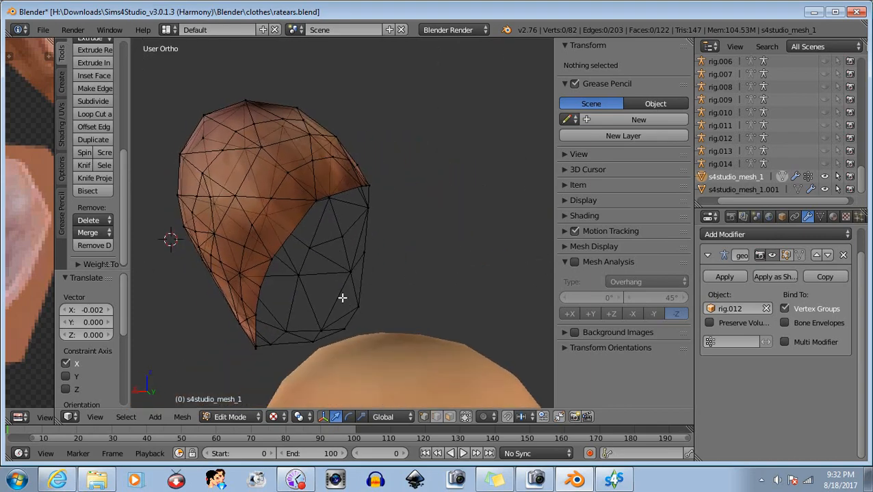
middle_drag(342, 298, 442, 280)
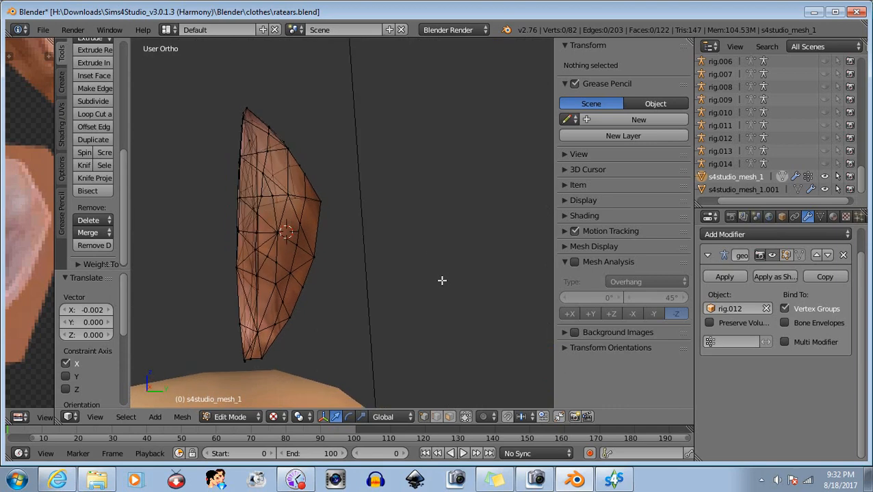
key(b)
drag(354, 157, 297, 265)
middle_drag(315, 317, 340, 237)
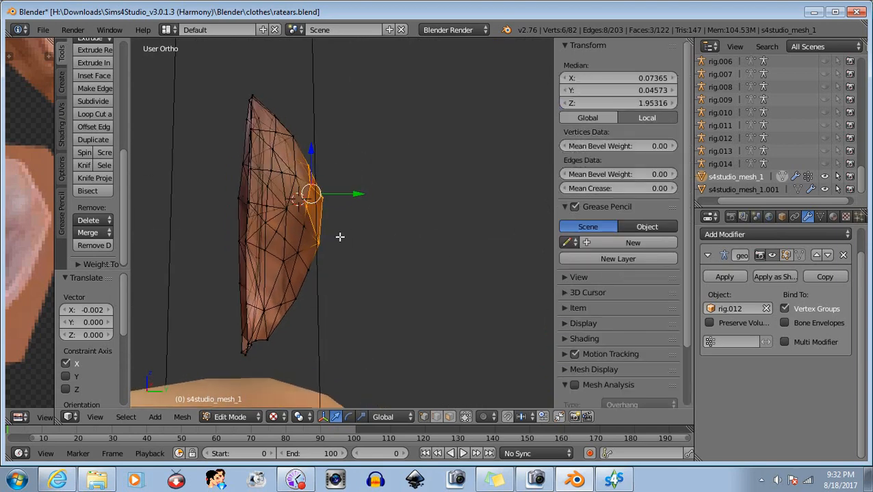
key(b)
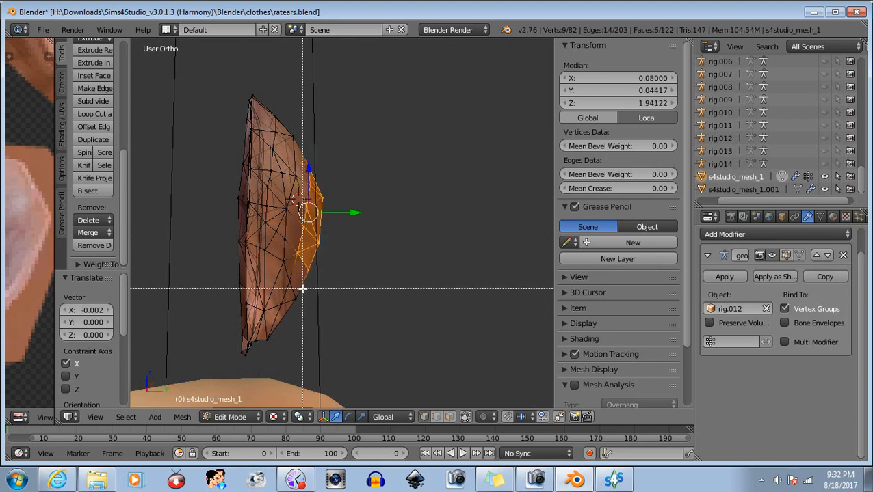
drag(307, 279, 282, 317)
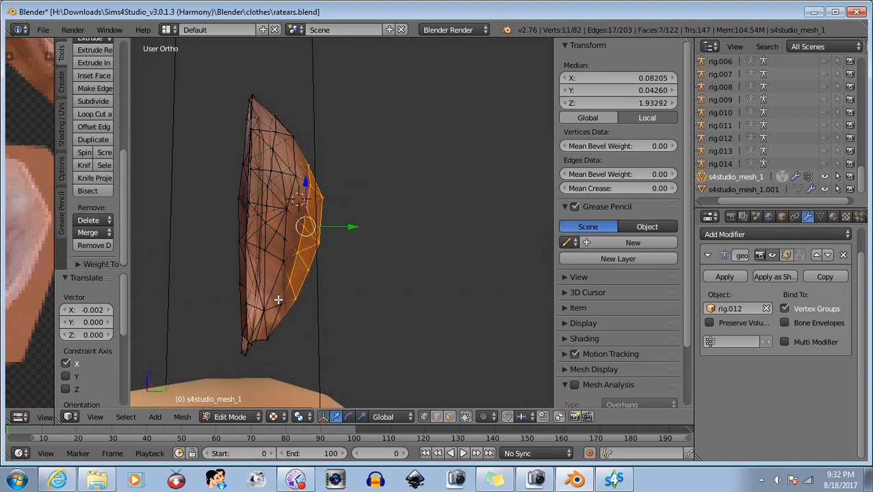
mouse_move(351, 291)
middle_down()
mouse_move(296, 329)
mouse_move(201, 357)
mouse_move(148, 356)
mouse_move(318, 329)
mouse_move(349, 307)
middle_up()
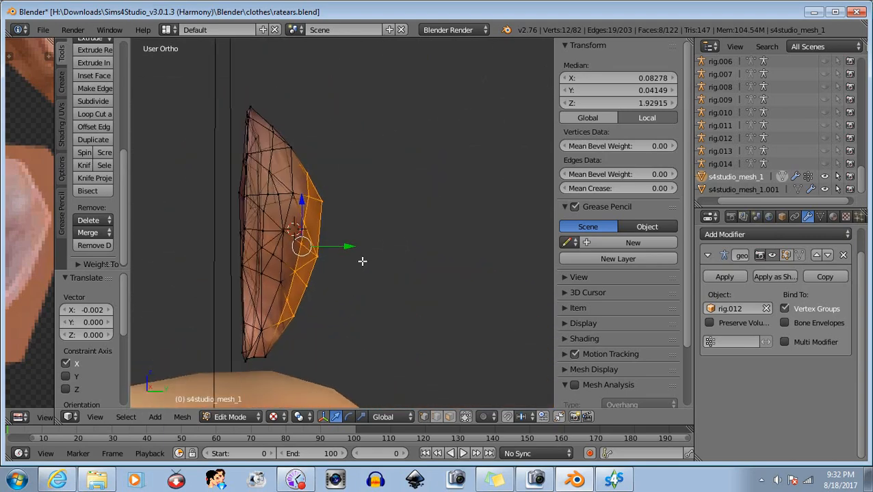
drag(353, 243, 347, 247)
drag(271, 355, 263, 360)
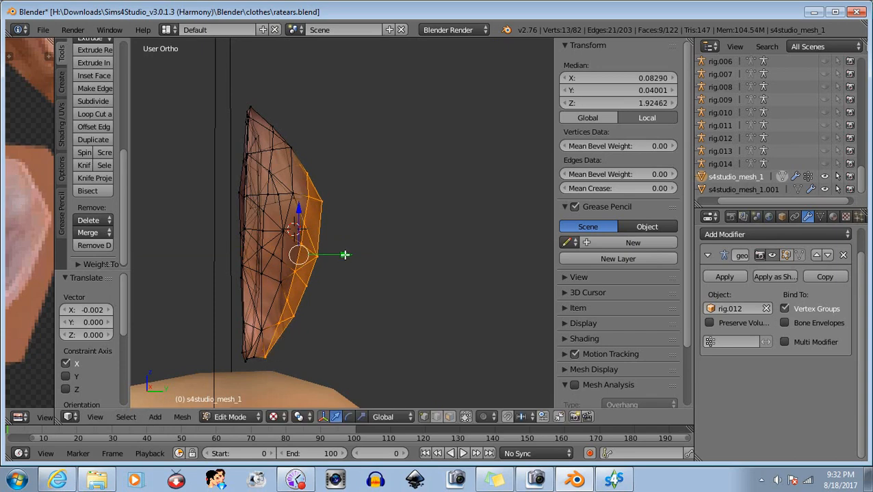
drag(344, 255, 340, 255)
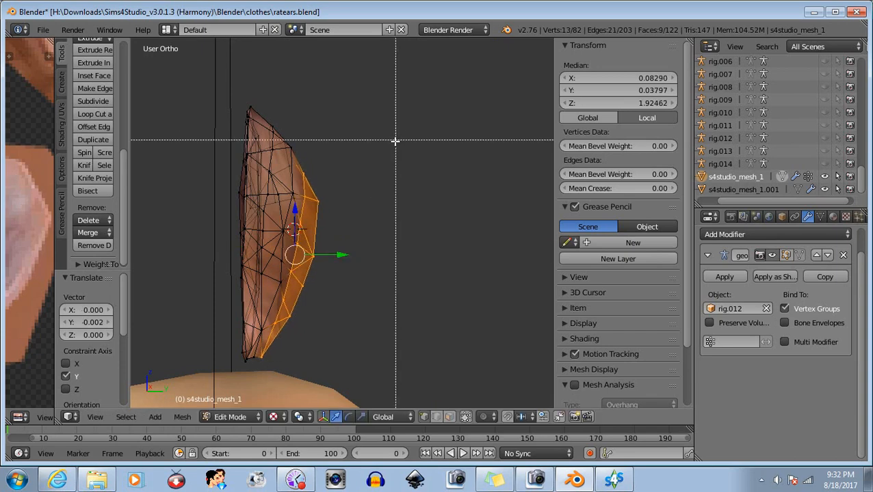
drag(294, 209, 294, 207)
key(b)
middle_drag(432, 115, 183, 387)
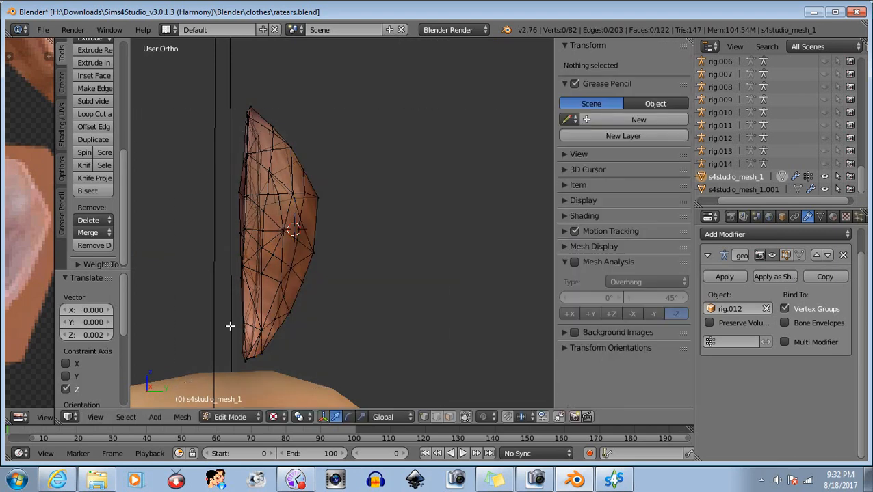
Step: Select the entire ear, rotate it to stand upright in front view and scale it by 0.919 along X
scroll(201, 318, down, 2)
middle_drag(201, 319, 345, 333)
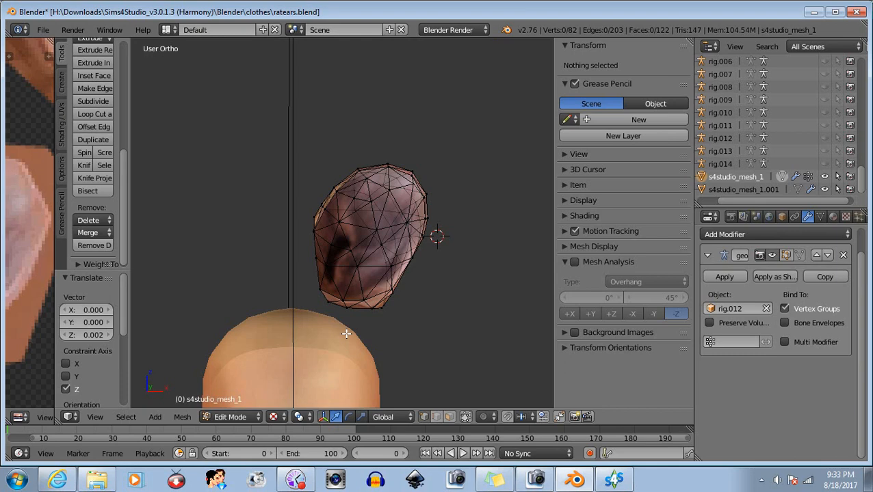
mouse_move(463, 285)
middle_down()
mouse_move(409, 278)
mouse_move(469, 274)
middle_up()
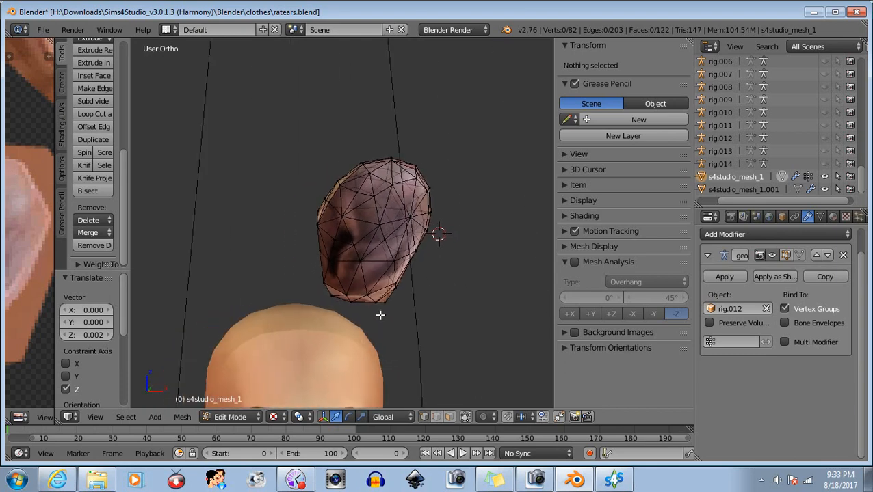
key(a)
click(349, 417)
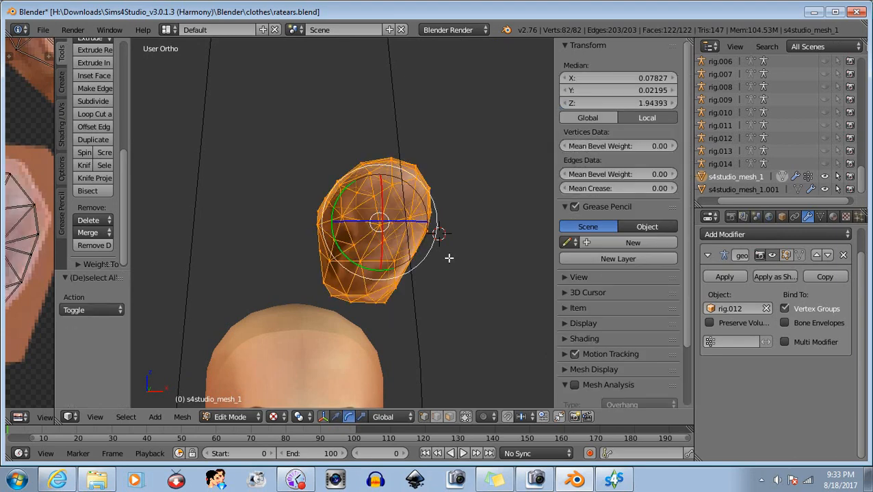
click(106, 418)
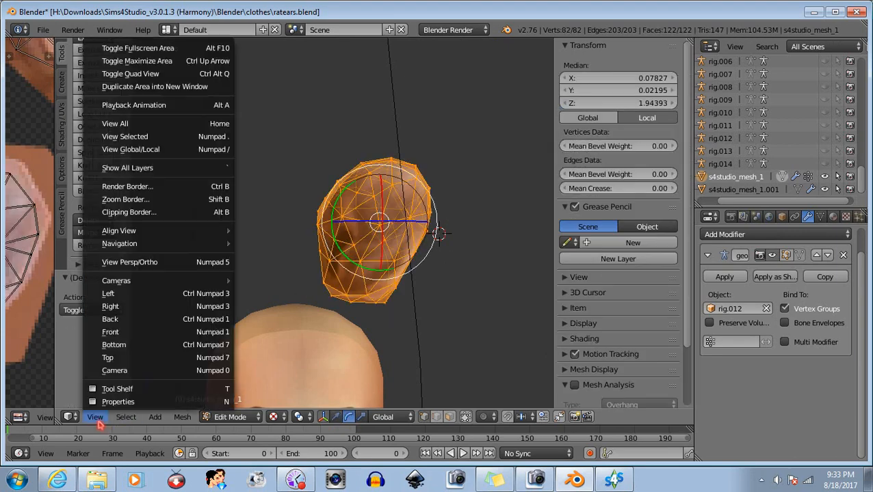
click(118, 332)
drag(433, 210, 420, 223)
click(361, 417)
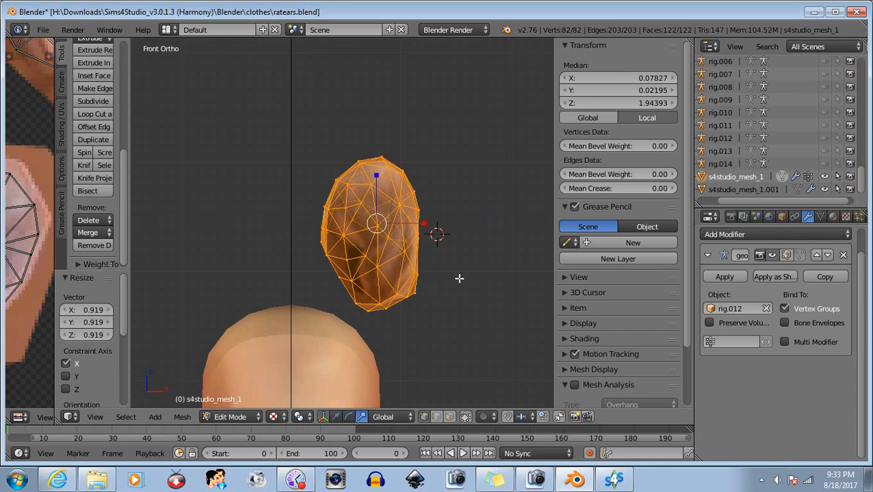
Step: Rotate the ear 31.659° in front view and move it -0.095 along Z onto the head
click(349, 416)
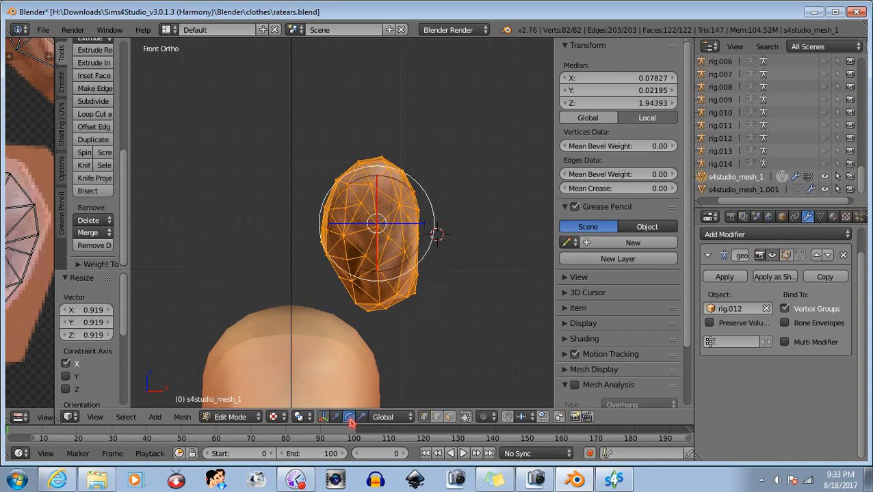
drag(424, 192, 450, 216)
shift+middle_drag(446, 311, 493, 243)
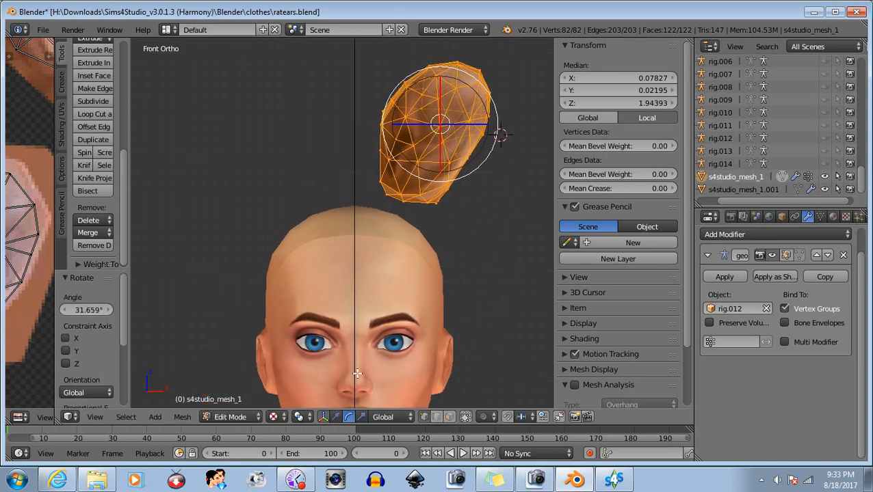
click(335, 416)
drag(440, 79, 521, 185)
Step: Rotate the ear 54.358° about the Z axis
middle_drag(460, 306, 302, 318)
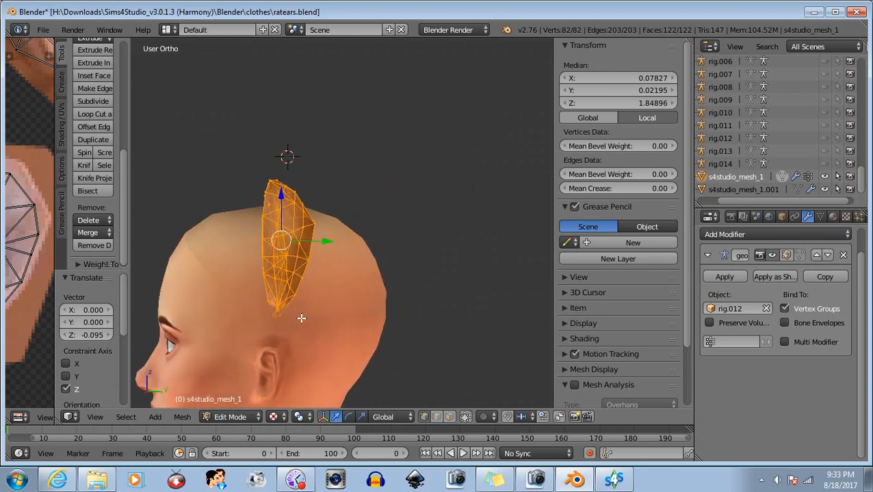
click(349, 417)
mouse_move(304, 246)
mouse_down()
mouse_move(323, 249)
mouse_move(290, 239)
mouse_up()
middle_drag(415, 314, 207, 273)
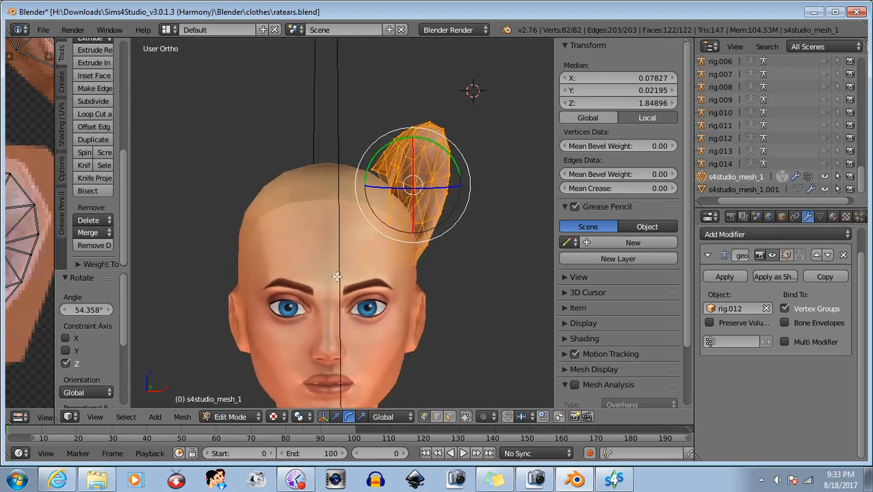
Step: Switch to Sims 4 Studio, leave ratears.package and examine how the ears sit on the head in hamsterears.package
click(614, 479)
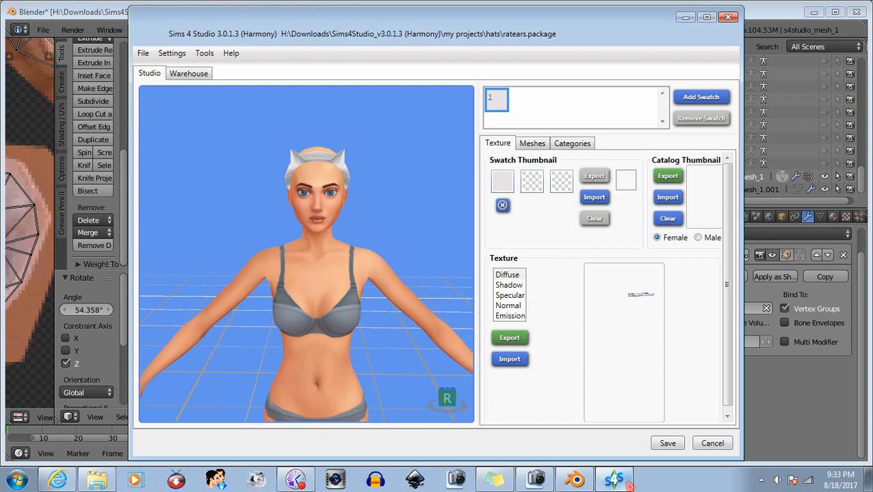
click(711, 444)
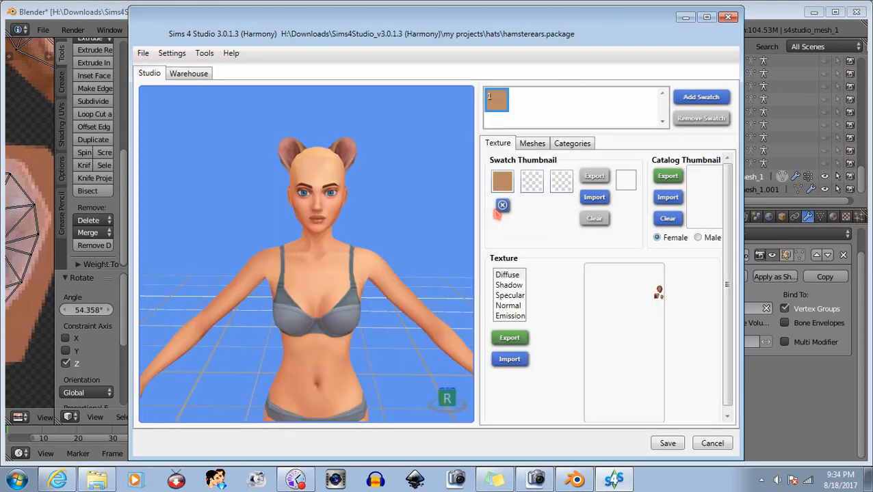
scroll(372, 185, up, 2)
middle_drag(372, 185, 340, 246)
drag(340, 246, 368, 237)
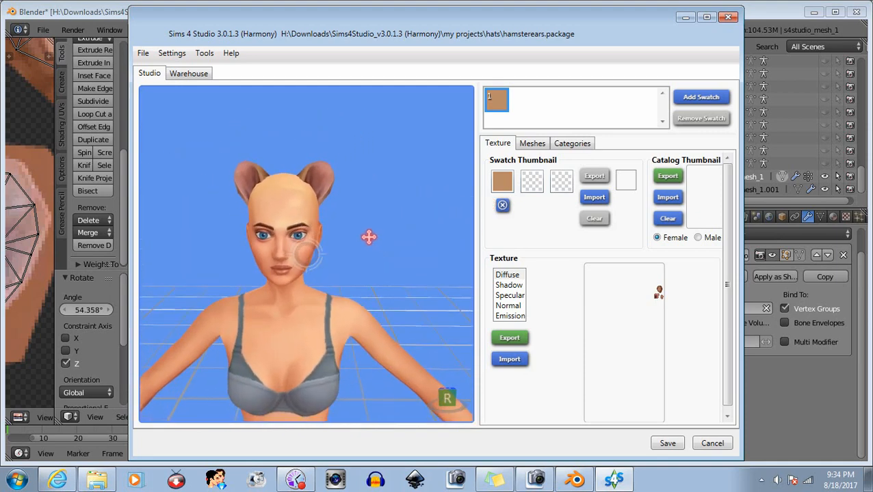
Step: Switch back to Blender and rotate the ear -12.956° about the Z axis
click(777, 13)
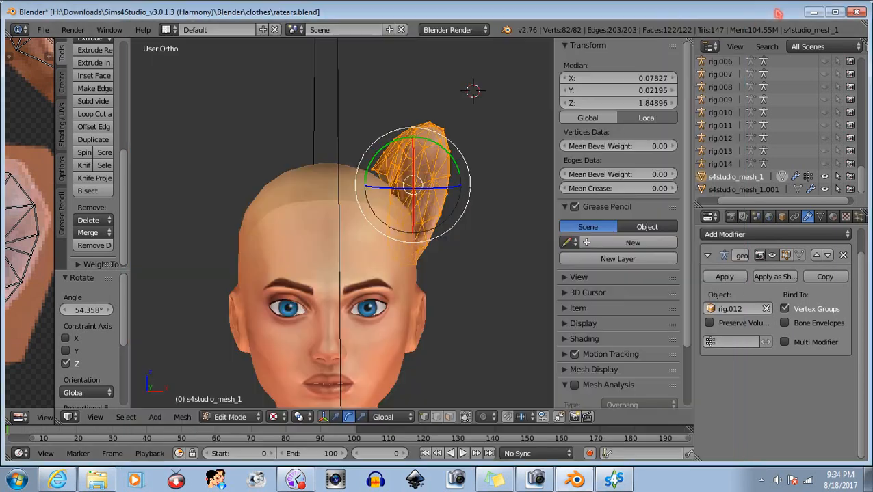
middle_drag(461, 283, 448, 285)
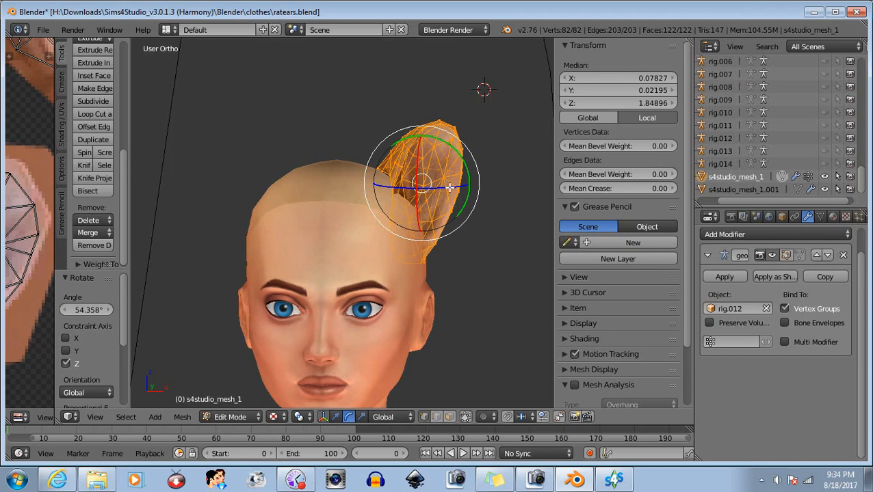
drag(450, 188, 438, 191)
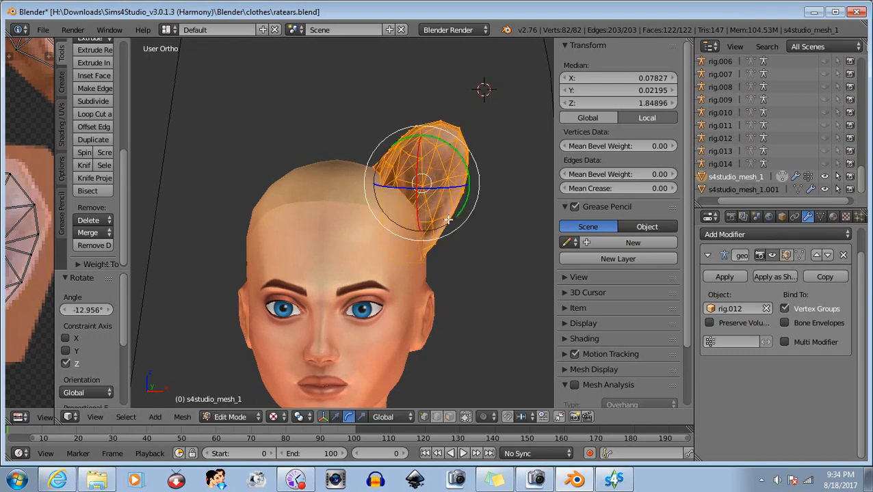
shift+middle_drag(426, 326, 446, 302)
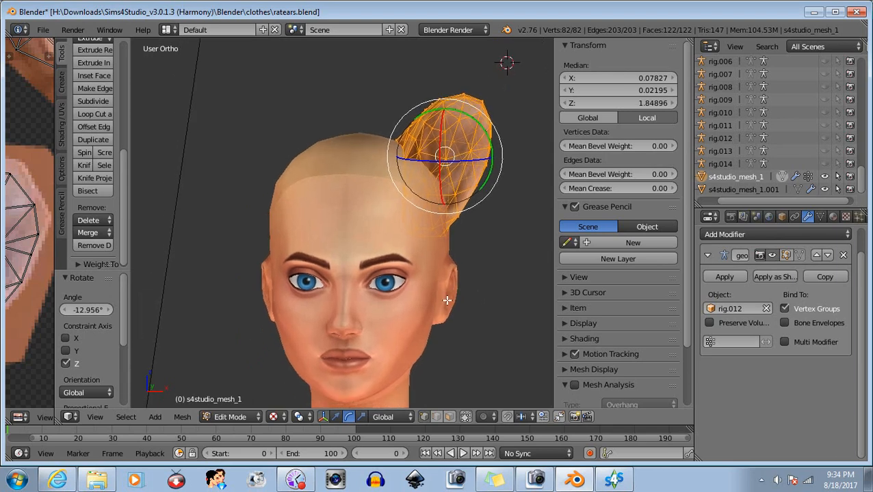
Step: Rotate the ear -4.528° in the front view
middle_drag(476, 266, 491, 261)
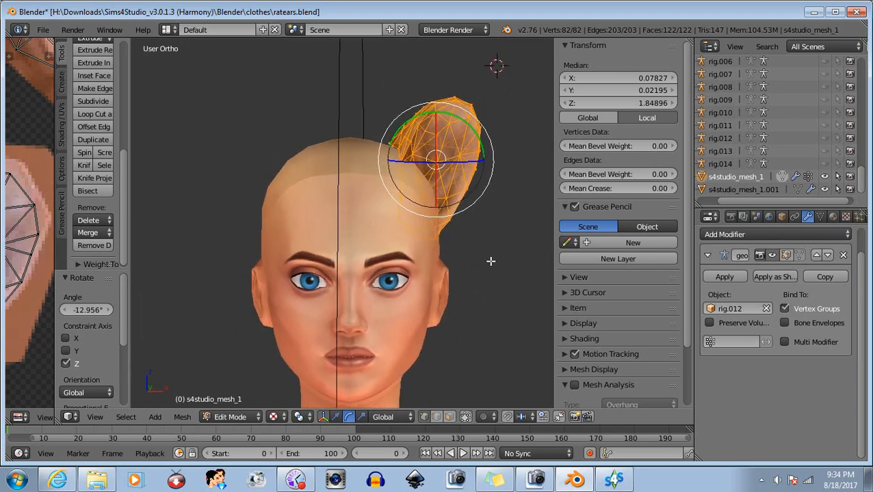
click(95, 417)
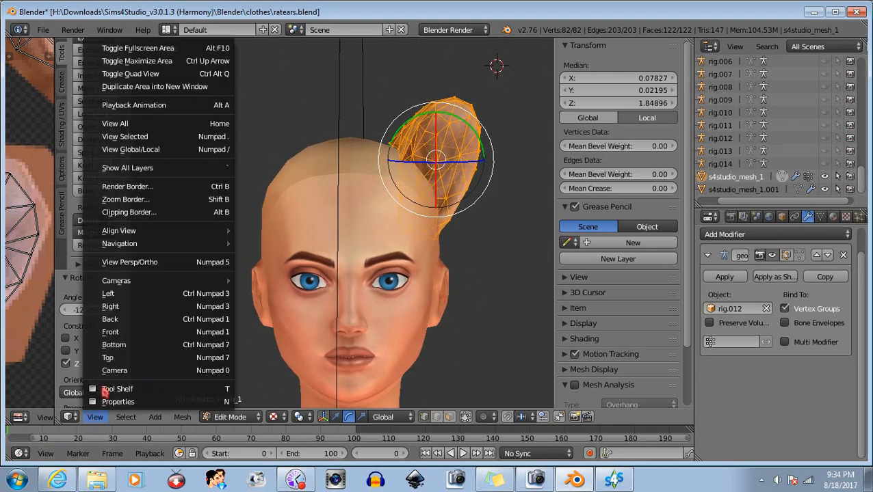
click(118, 332)
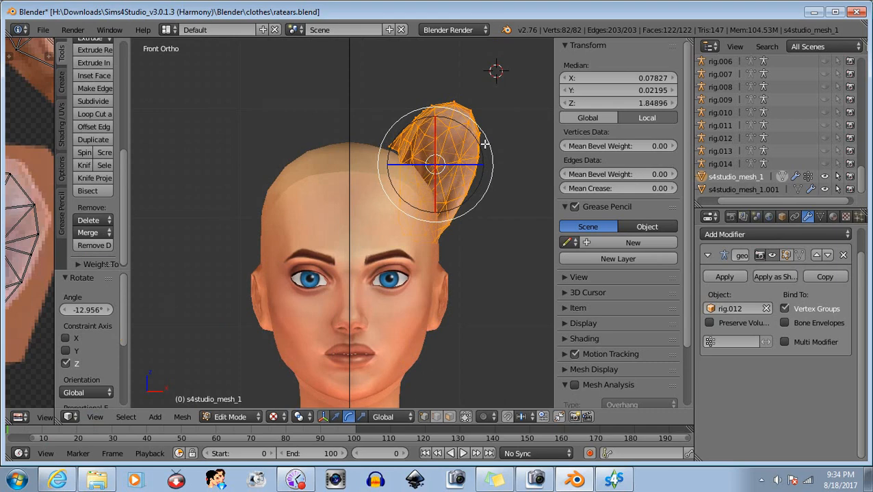
drag(479, 125, 473, 124)
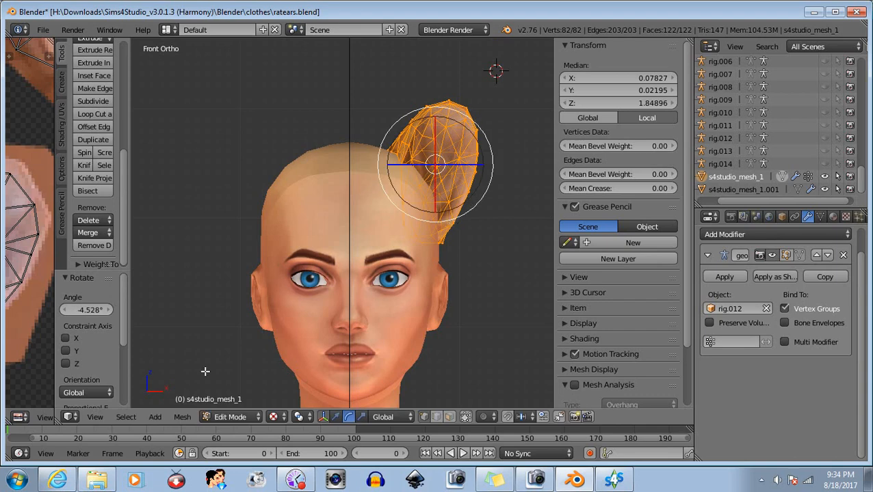
Step: Rotate the ear -1.968° about the Z axis in the right side view
click(99, 418)
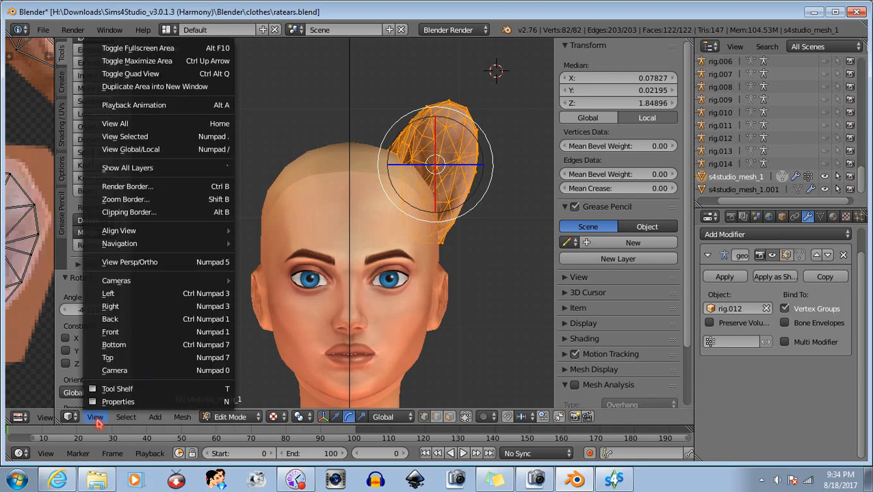
click(117, 309)
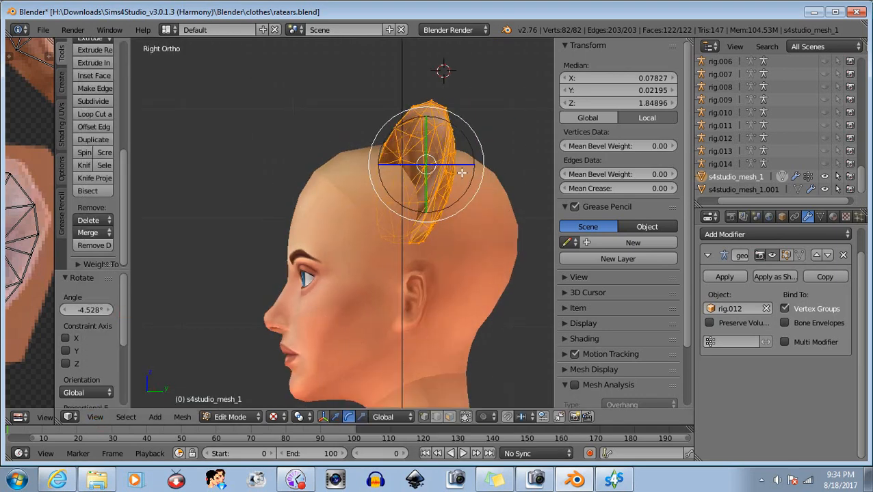
drag(465, 165, 462, 165)
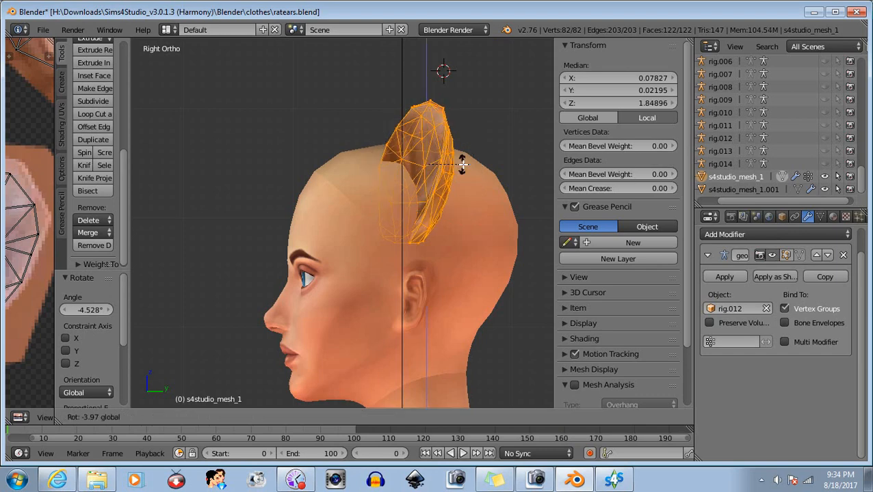
click(460, 171)
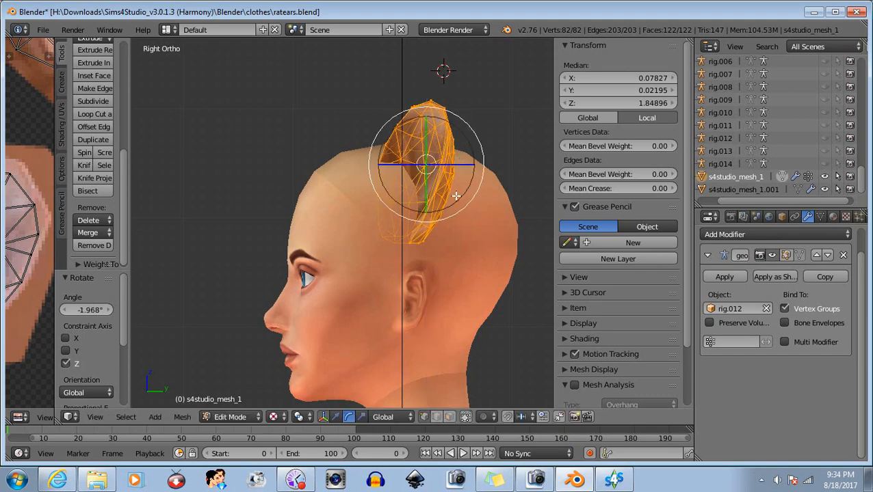
Step: Try moving the ear -0.003 along the Y axis, check it from the front and undo the move
click(337, 418)
drag(474, 164, 468, 161)
middle_drag(382, 277, 501, 277)
click(97, 418)
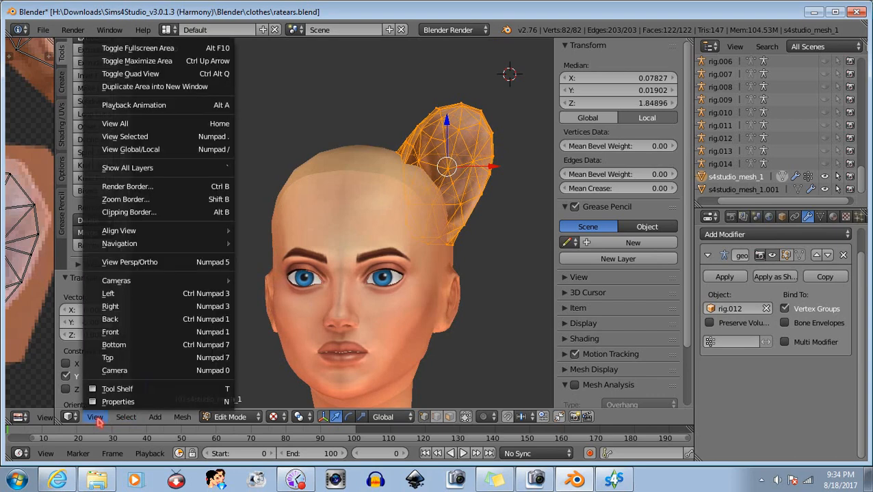
click(125, 336)
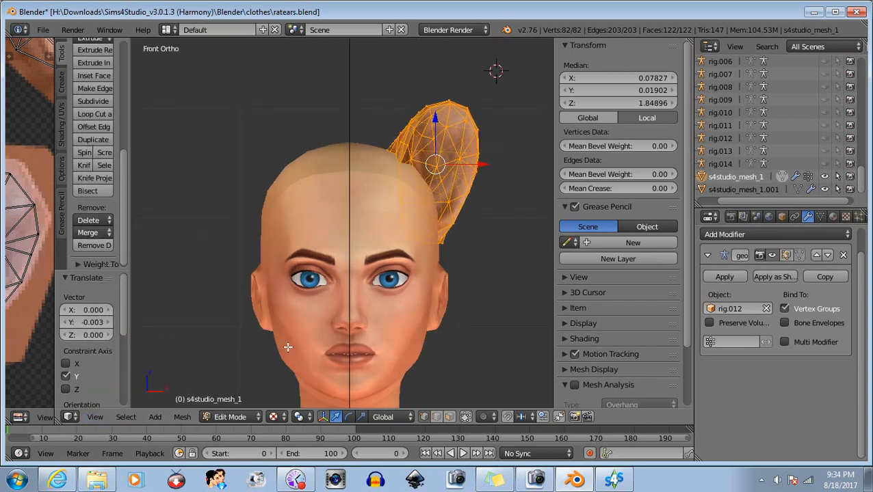
key(ctrl+z)
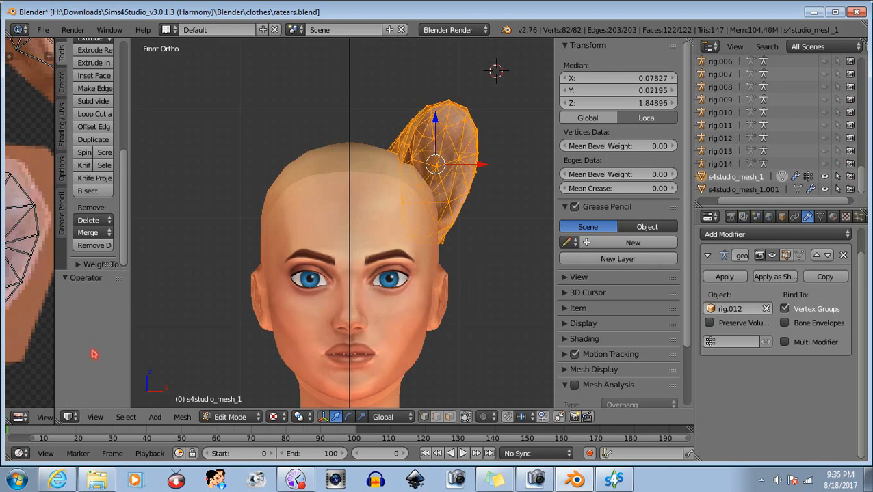
Step: Move the ear -0.004 along the Y axis in the right side view
click(94, 417)
click(112, 306)
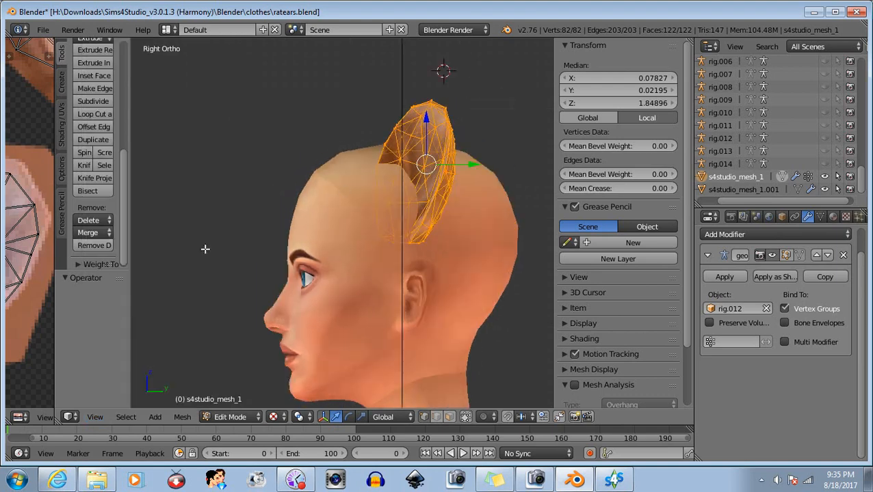
drag(473, 164, 468, 164)
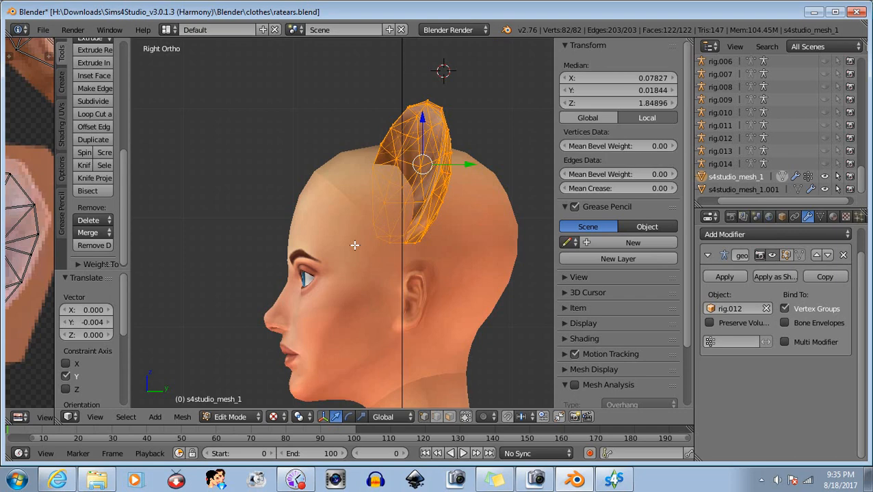
Step: In the front view, raise the ear about 0.007 along the Z axis and move it -0.003 along X
click(95, 417)
click(127, 333)
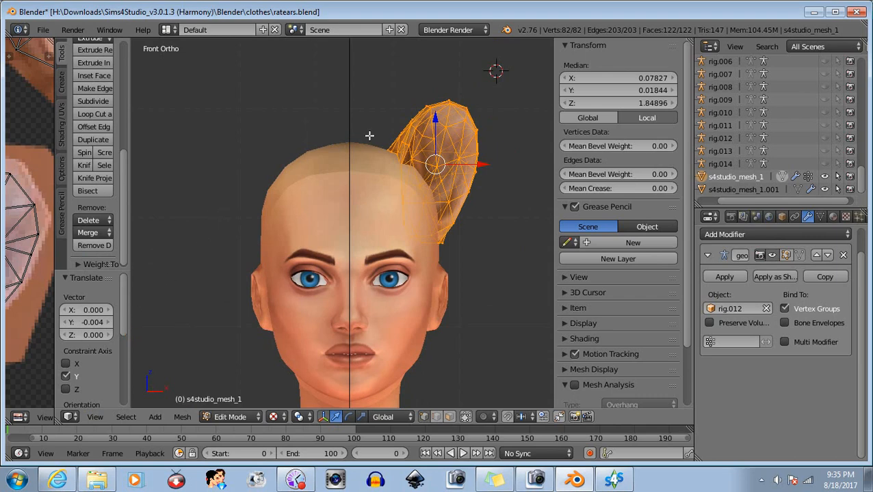
drag(435, 118, 438, 111)
drag(481, 156, 477, 156)
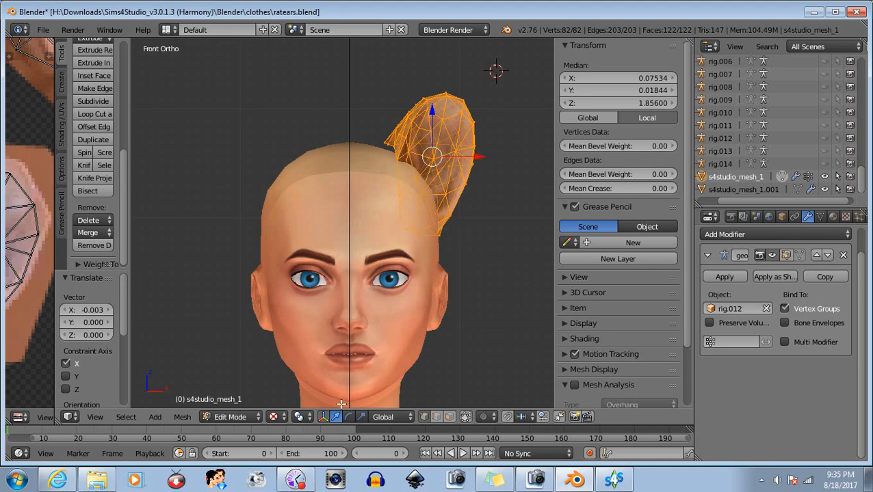
Step: Stretch the ear taller along the Z axis and move it -0.009 along Z
click(361, 416)
mouse_move(433, 109)
mouse_down()
mouse_move(424, 100)
mouse_move(429, 122)
mouse_up()
click(335, 417)
Step: Stretch the ear slightly more along the Z axis and scale it by 1.039 along X
click(361, 417)
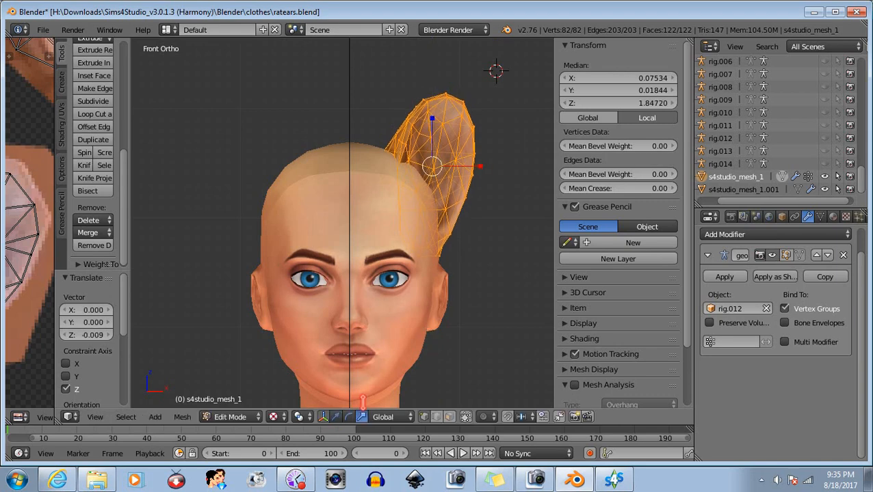
drag(432, 118, 428, 117)
drag(481, 166, 483, 165)
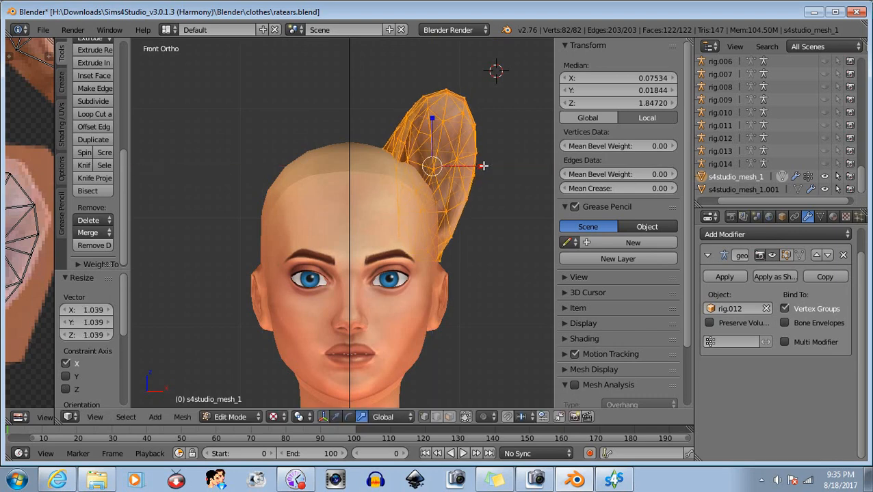
Step: Move the ear -0.002 along the X axis and -0.003 along the Y axis
click(335, 417)
drag(478, 165, 477, 166)
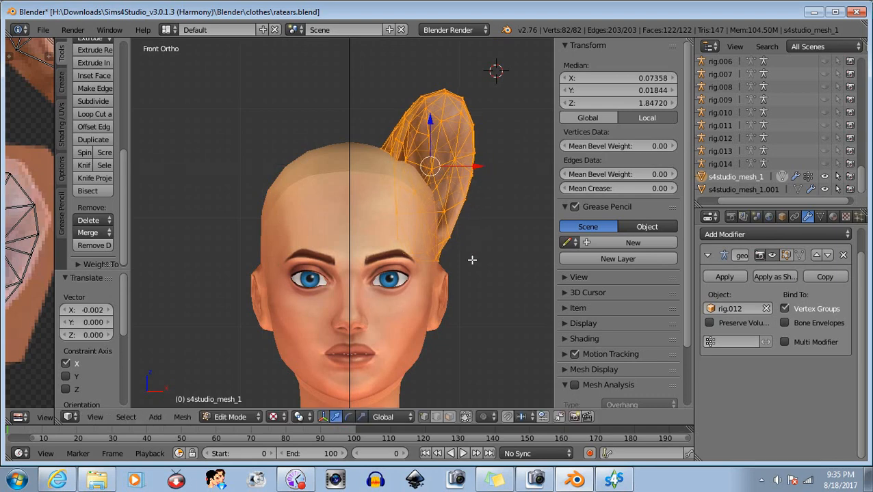
middle_drag(477, 276, 332, 288)
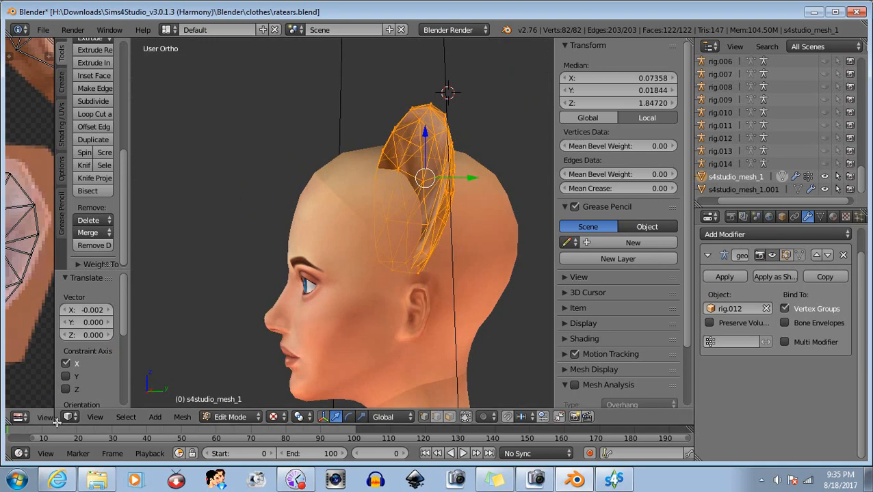
click(95, 417)
click(111, 306)
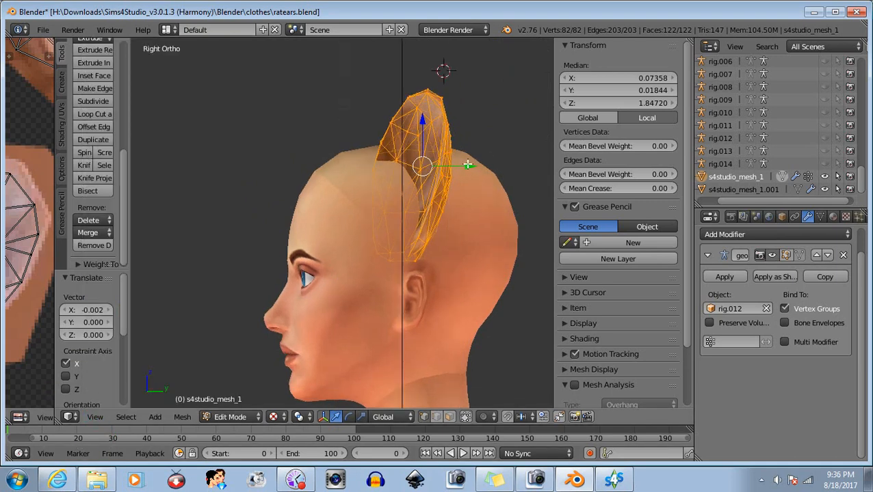
drag(467, 165, 464, 164)
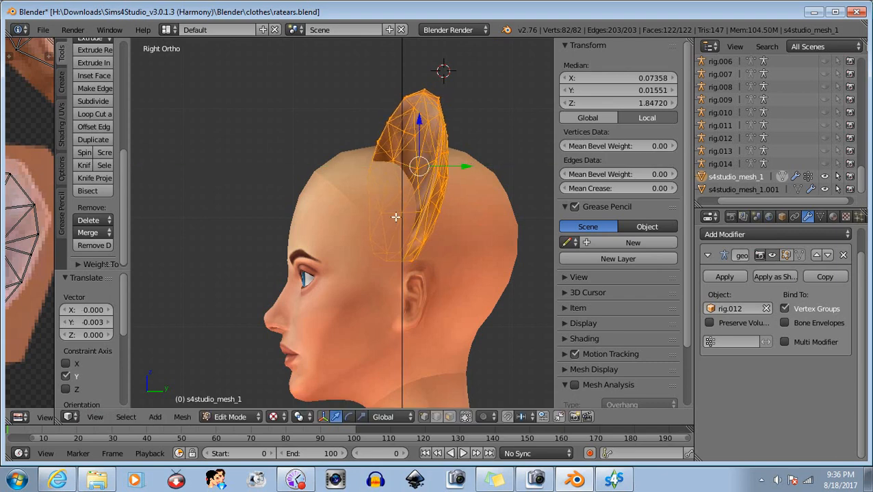
Step: In the front view, scale the ear by 1.040 along the X axis and rotate it 1.63°
click(94, 418)
click(144, 335)
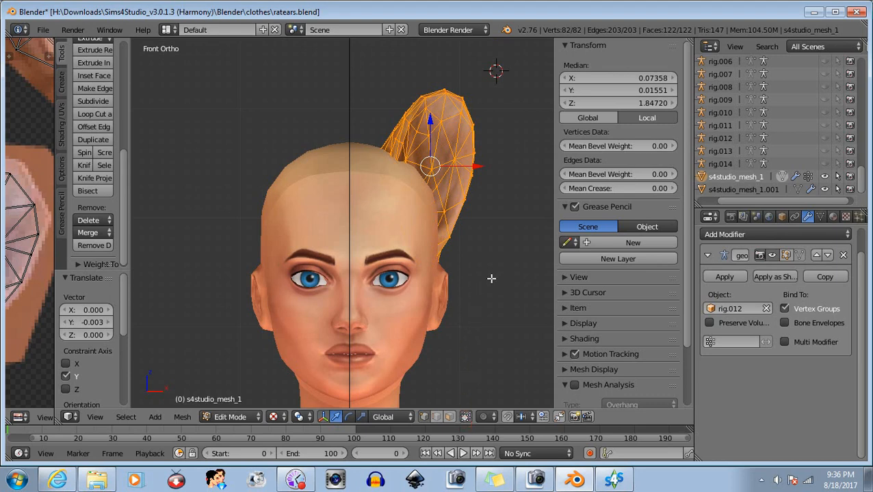
click(363, 416)
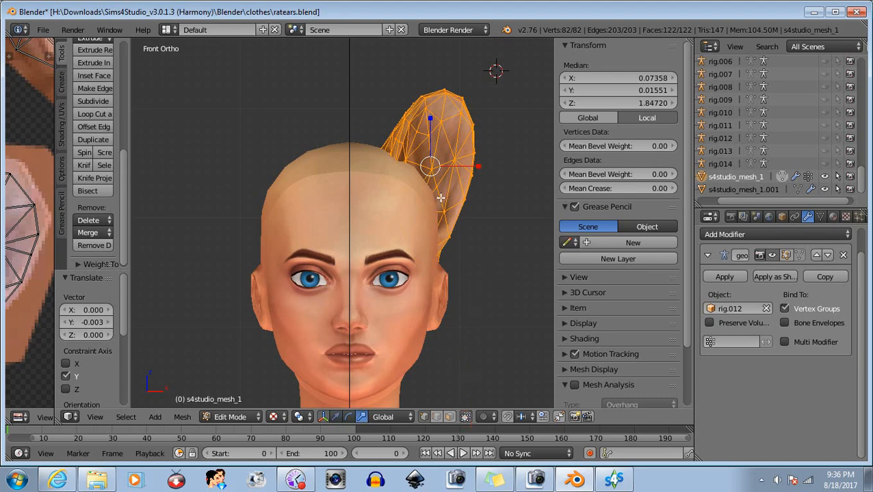
drag(478, 165, 480, 165)
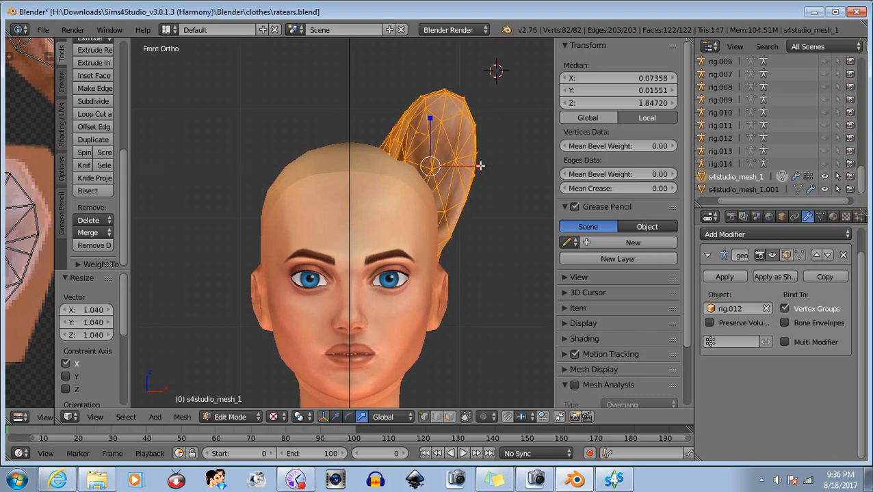
click(336, 417)
click(348, 417)
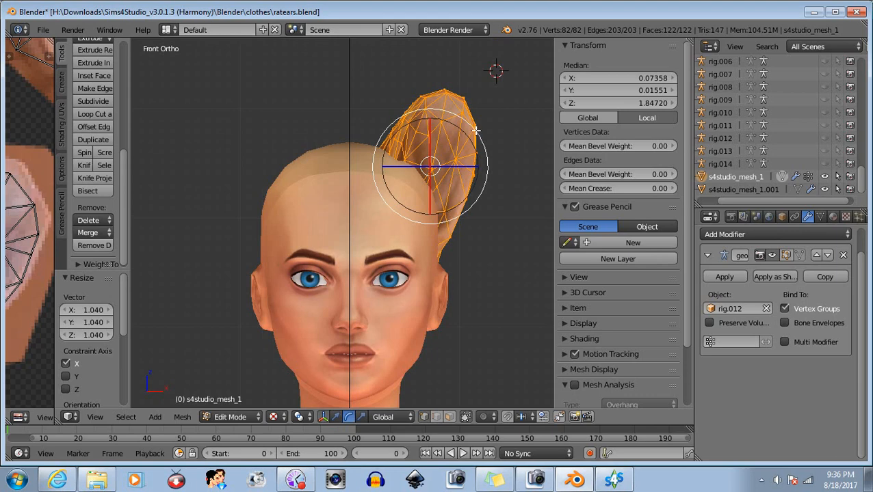
drag(477, 131, 477, 132)
Step: Nudge the ear -0.000586 along the X axis and -0.000586 along the Z axis
click(337, 417)
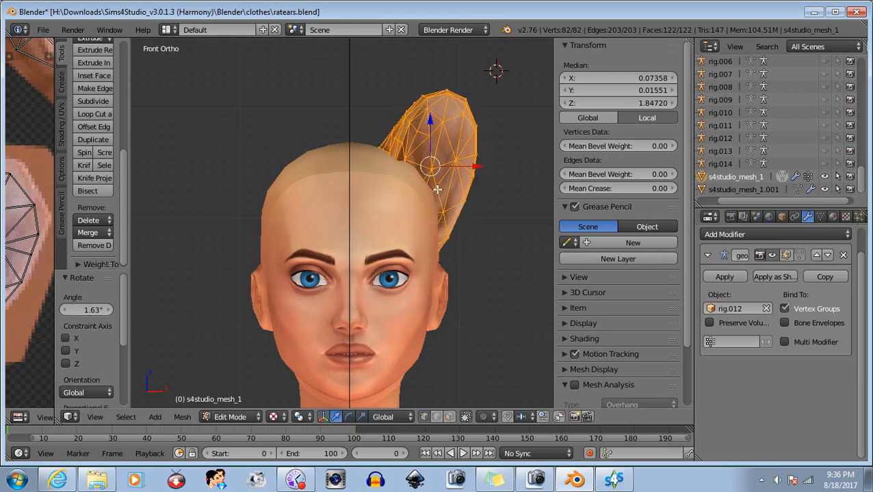
drag(478, 166, 477, 166)
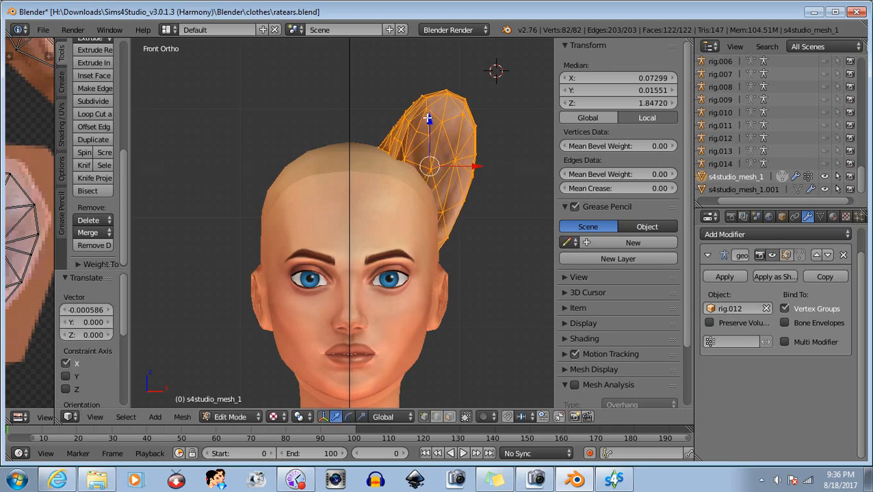
drag(430, 121, 431, 122)
Step: Deselect the ear, select only its back-edge vertices beside the head and move them -0.003 along the Z axis
middle_drag(473, 259, 505, 370)
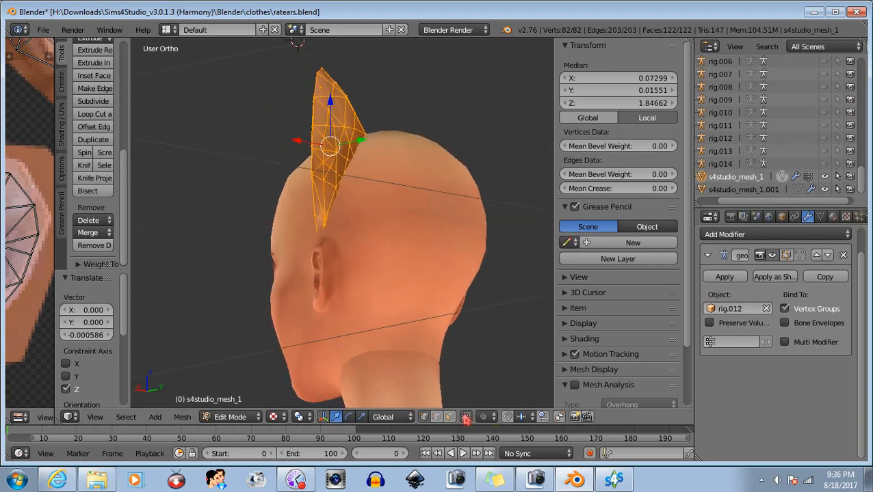
middle_drag(425, 260, 430, 239)
key(a)
scroll(405, 202, up, 3)
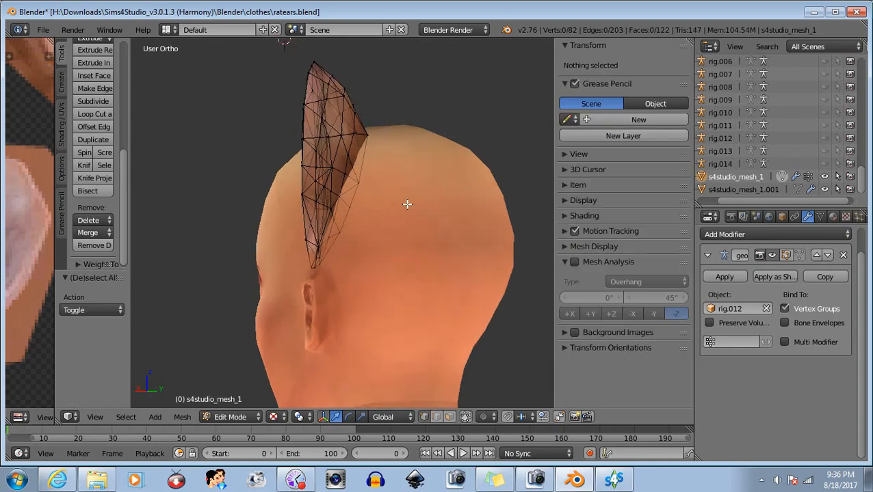
middle_drag(408, 177, 370, 196)
key(b)
drag(340, 196, 312, 248)
drag(324, 177, 329, 184)
key(a)
Step: Select the single vertex at the ear's inner rear corner on the scalp and move it -0.003 along the Z axis
middle_drag(372, 189, 342, 223)
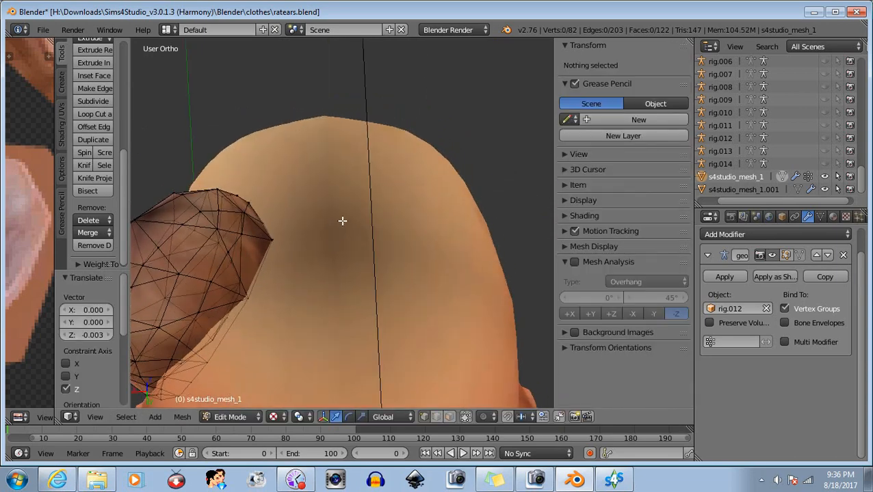
key(b)
drag(295, 227, 261, 268)
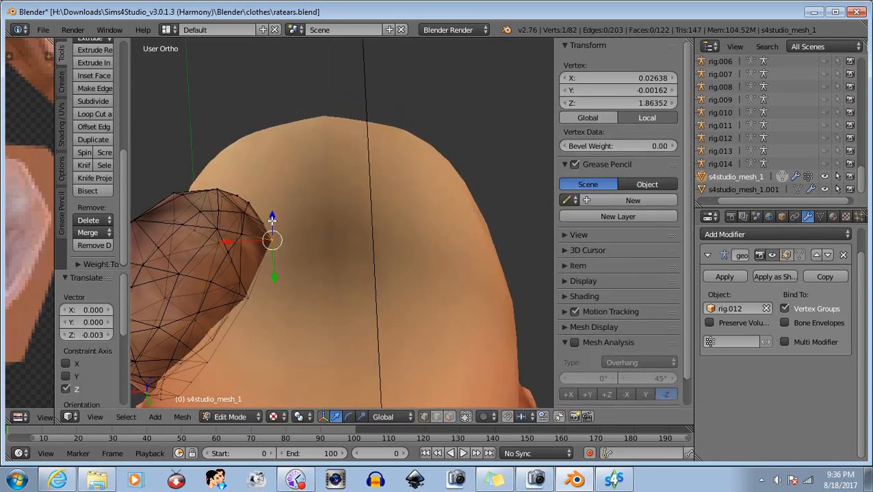
drag(273, 217, 271, 226)
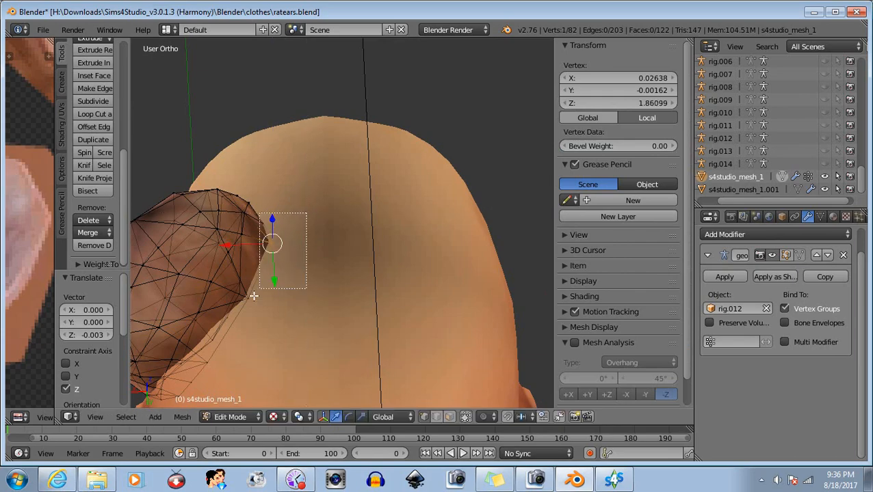
key(a)
Step: Move the vertex at the ear's inner front edge, where it meets the scalp, -0.002 along both the Z and X axes
middle_drag(353, 229, 334, 191)
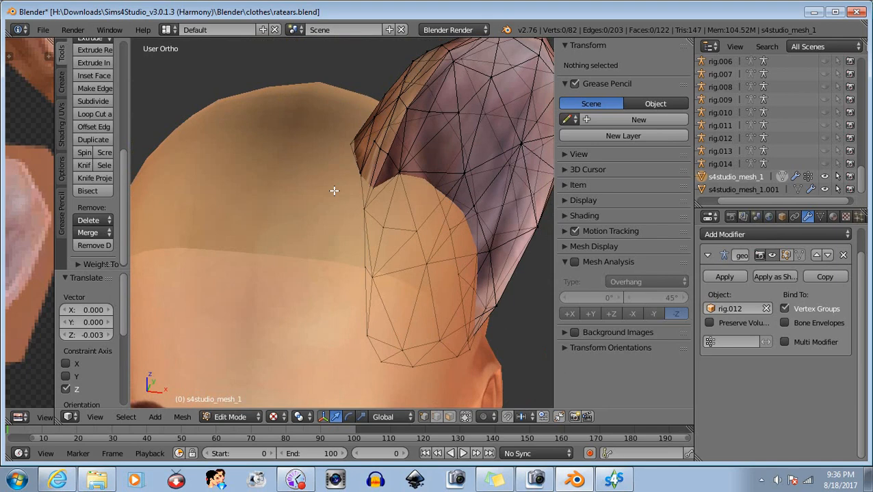
right_click(361, 174)
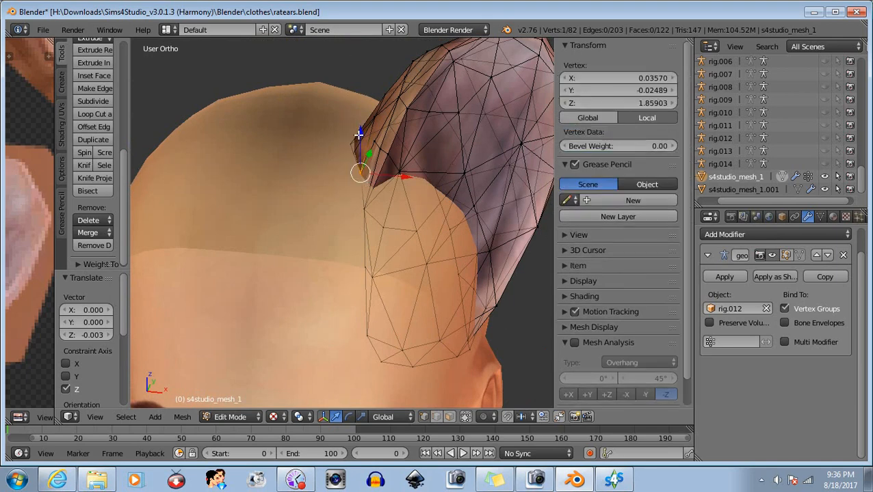
drag(358, 134, 384, 178)
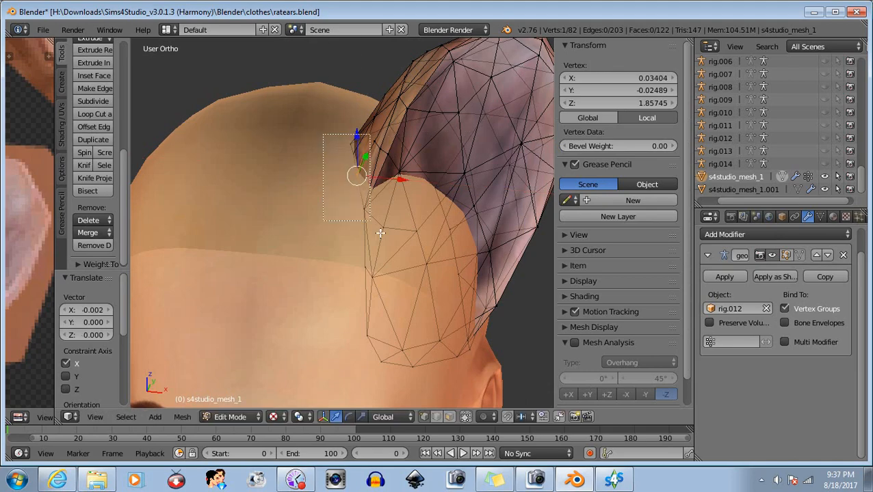
key(a)
Step: Select the nine front vertices of the ear base buried in the head and move them 0.008 along Z and -0.002 along Y
middle_drag(445, 267, 316, 261)
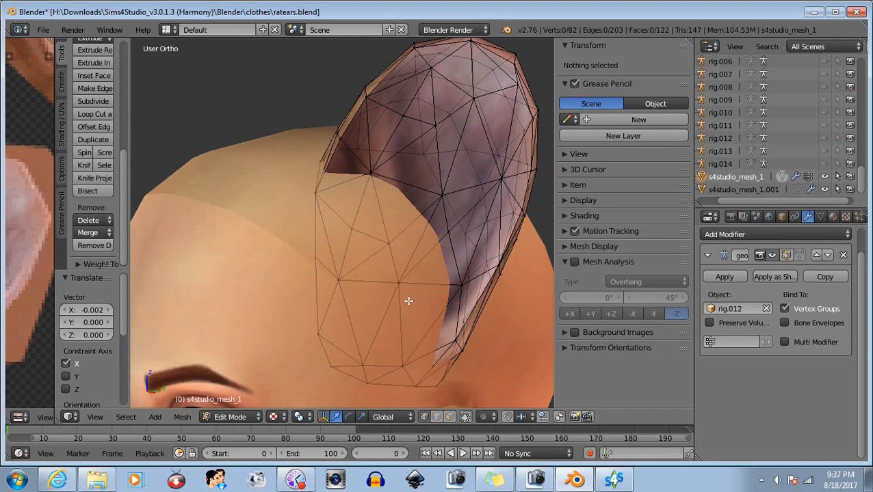
key(b)
drag(422, 241, 358, 310)
key(b)
drag(342, 217, 363, 239)
key(b)
drag(297, 253, 370, 391)
key(b)
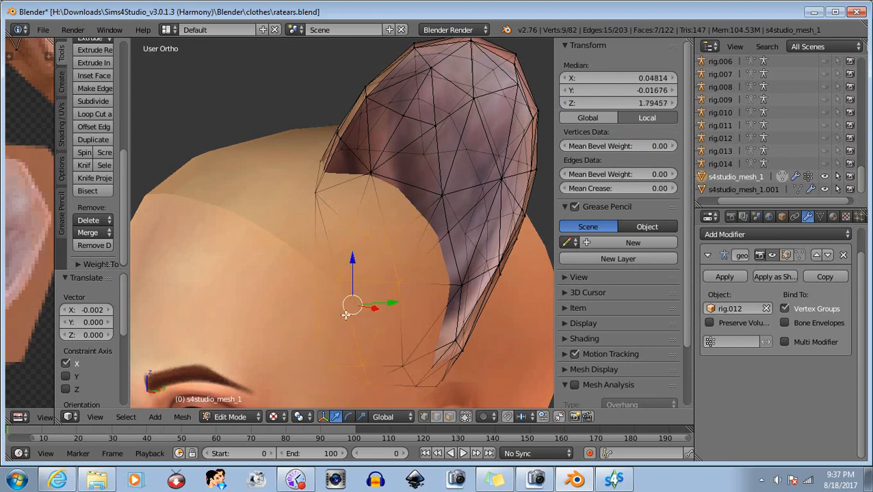
middle_drag(443, 318, 396, 312)
drag(372, 258, 368, 244)
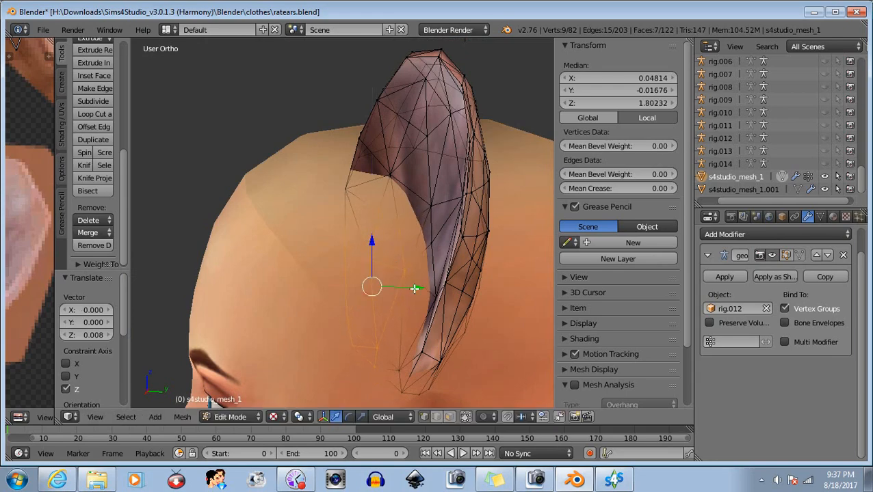
drag(414, 288, 406, 288)
middle_drag(279, 351, 353, 345)
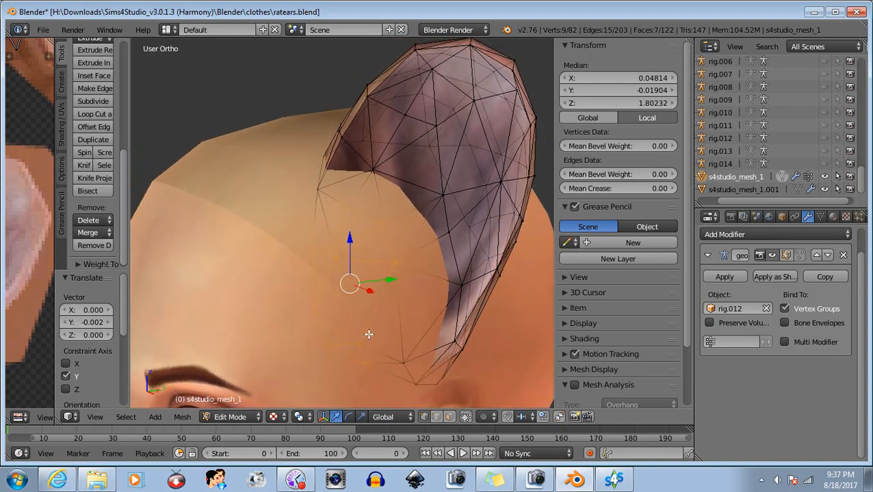
Step: Undo the last two moves of the nine front vertices at the ear base
key(ctrl+z)
key(ctrl+z)
mouse_move(379, 318)
middle_down()
mouse_move(416, 299)
mouse_move(396, 316)
middle_up()
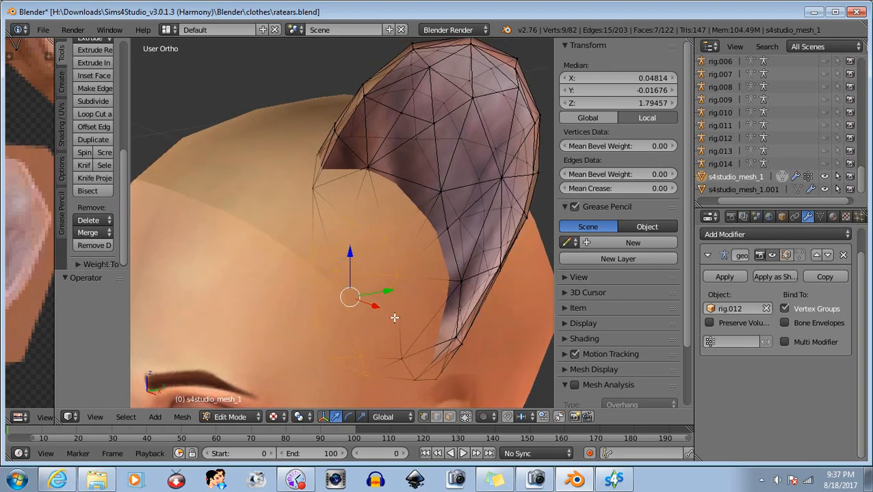
Step: Add five vertices along the ear's lower inner surface, close to the scalp, to the selected base vertices
key(b)
drag(388, 352, 405, 362)
middle_drag(406, 363, 408, 296)
shift+right_click(459, 281)
key(b)
drag(424, 217, 434, 229)
key(b)
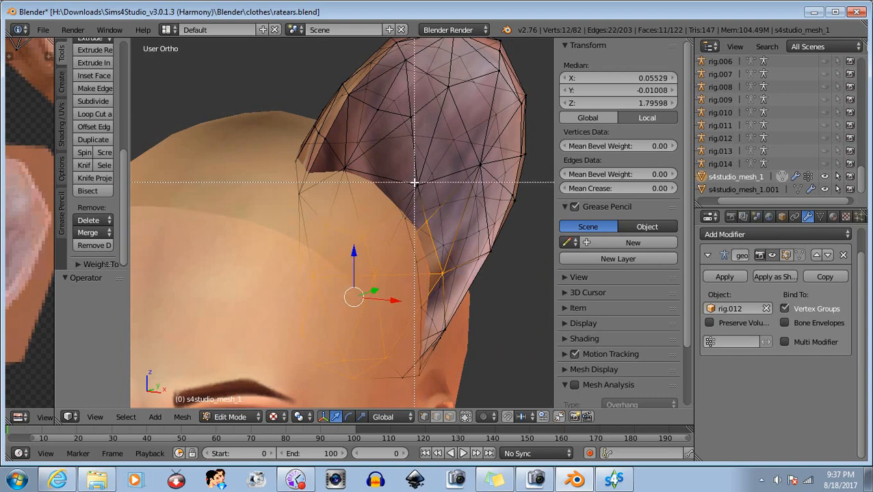
drag(413, 182, 420, 190)
key(b)
drag(340, 166, 349, 174)
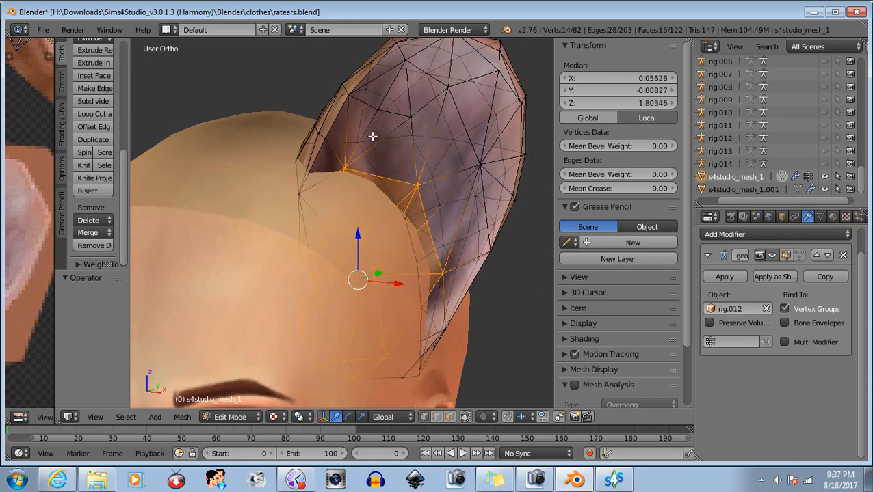
Step: Extend the selection with five more vertices higher up the middle of the inner ear, for 19 vertices in total
key(b)
drag(372, 102, 414, 124)
key(b)
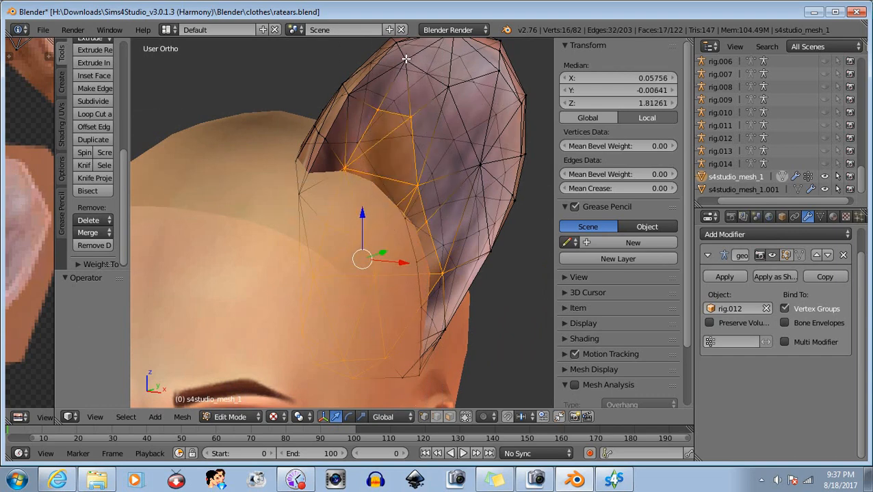
key(b)
drag(398, 54, 453, 94)
key(b)
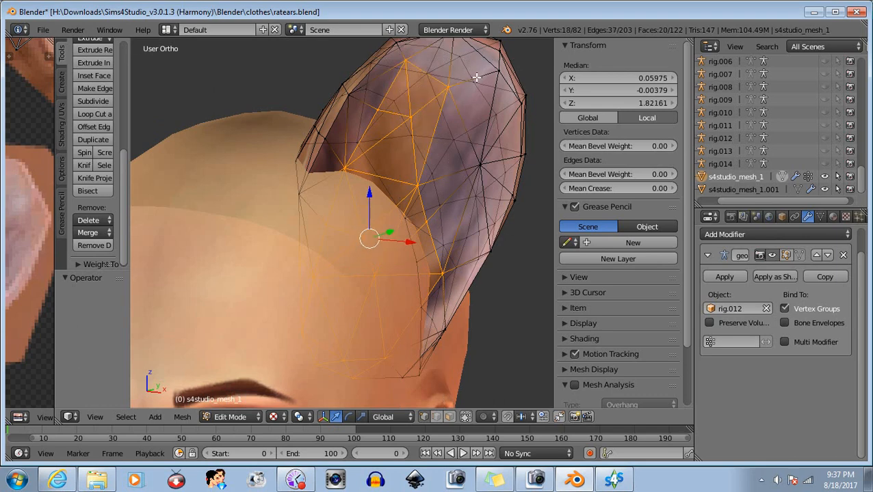
key(b)
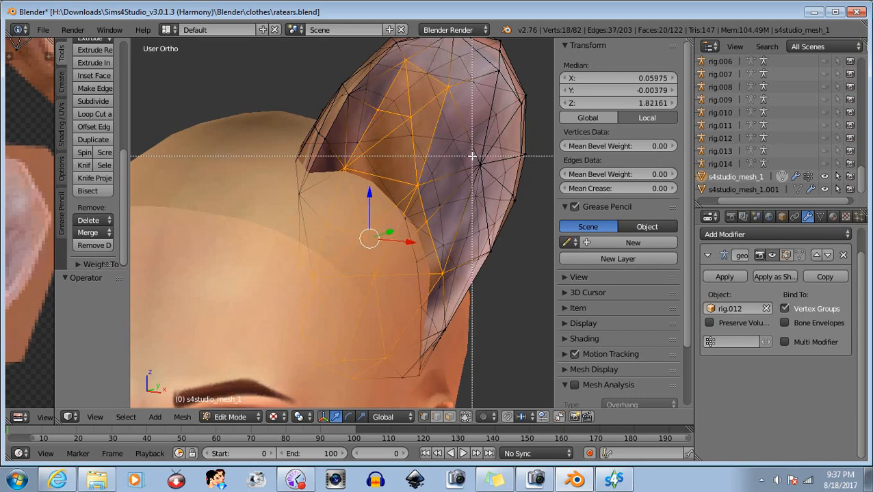
drag(468, 152, 485, 171)
Step: Move the selected inner-ear vertices 0.004 along Z and outward along X, then freely by -0.002 X, 0.000413 Y and 0.001 Z
middle_drag(485, 171, 452, 209)
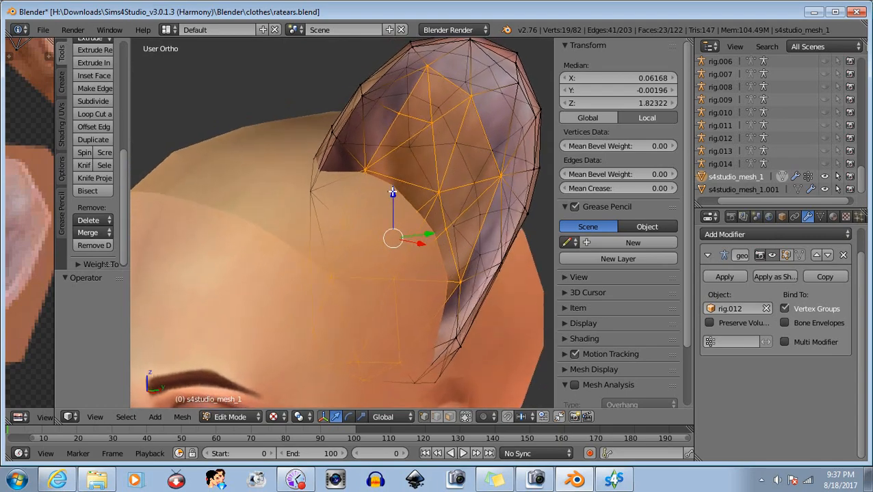
drag(392, 194, 392, 184)
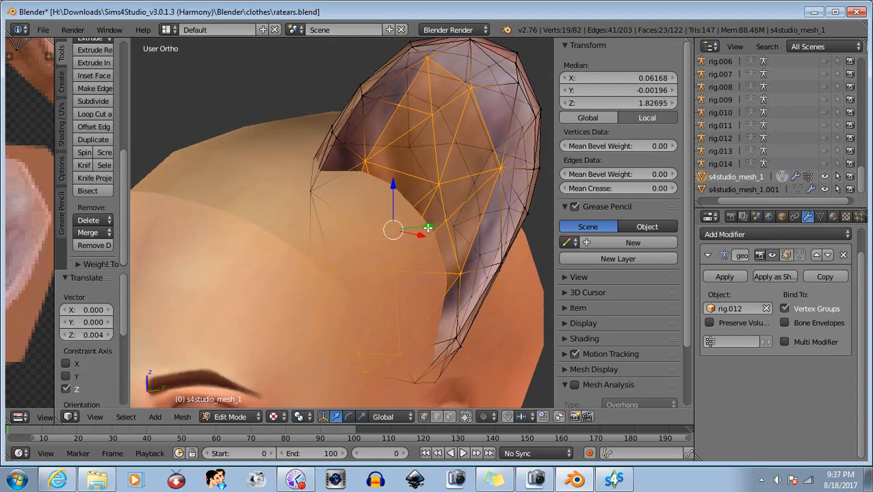
drag(420, 235, 430, 236)
scroll(430, 237, down, 3)
middle_drag(379, 269, 359, 279)
scroll(348, 311, up, 3)
shift+middle_drag(442, 281, 416, 270)
drag(366, 259, 362, 280)
Step: Rotate the selected inner-ear vertices by 1.42° and again by 1.795° from another angle, then scale them uniformly to 0.846
click(349, 417)
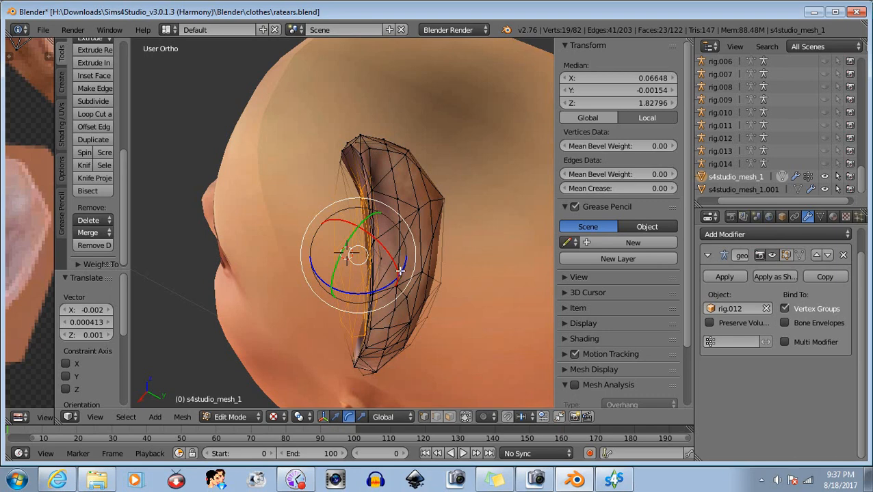
drag(413, 235, 415, 236)
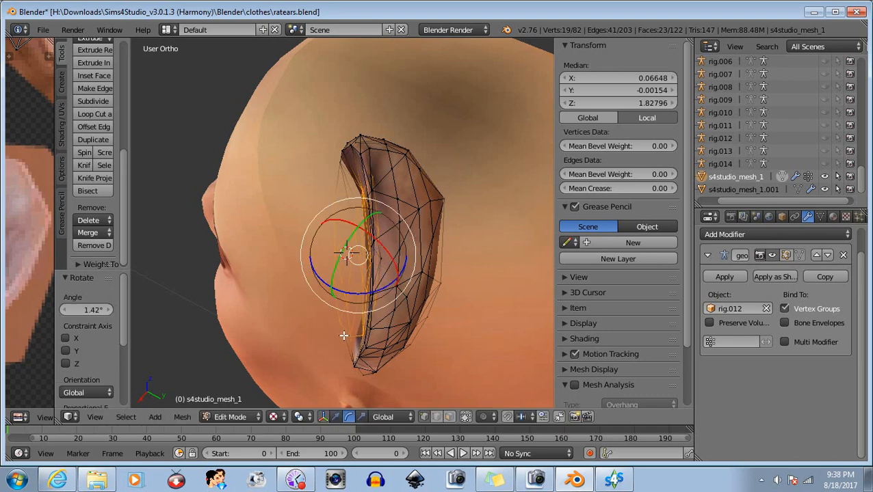
middle_drag(359, 400, 282, 245)
drag(374, 166, 375, 168)
middle_drag(305, 237, 395, 234)
click(361, 417)
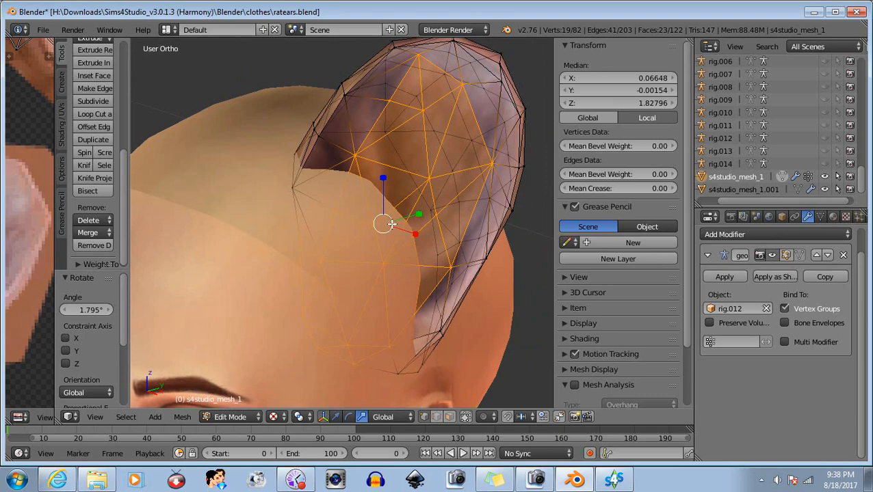
drag(391, 224, 389, 224)
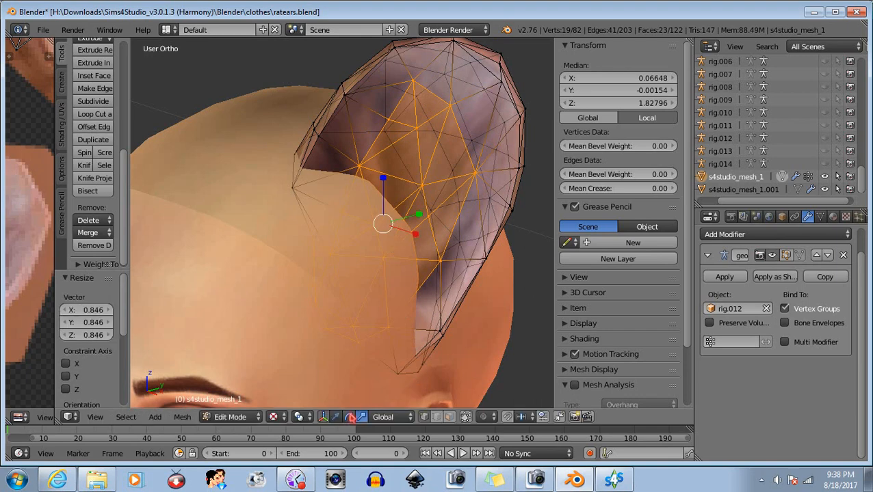
Step: Raise the scaled inner-ear vertices along Z, move them 0.005 along X, and nudge them freely against the ear's outer surface
click(336, 418)
drag(383, 181, 383, 170)
drag(412, 220, 415, 224)
middle_drag(526, 253, 378, 299)
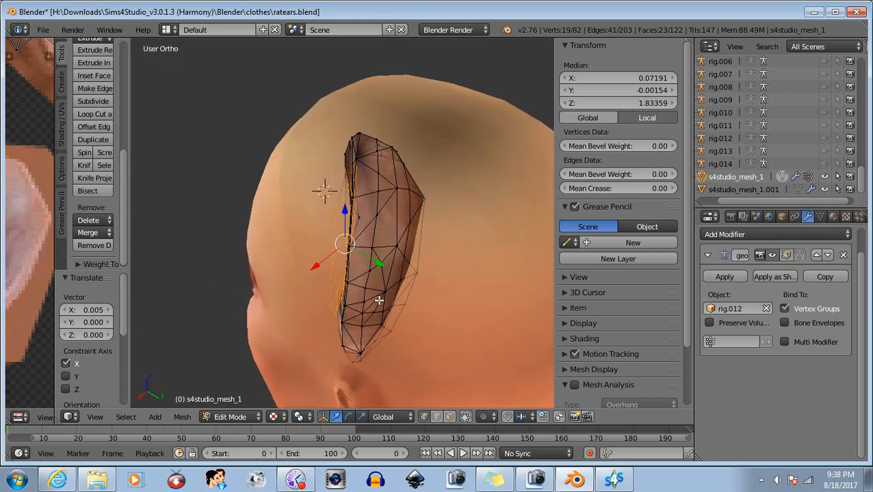
key(g)
click(351, 243)
Step: Select only the vertex poking out behind the ear's outer rim, move it forward along Y and adjust it by 0.000733 along Y
middle_drag(351, 242, 328, 211)
scroll(335, 247, up, 3)
key(a)
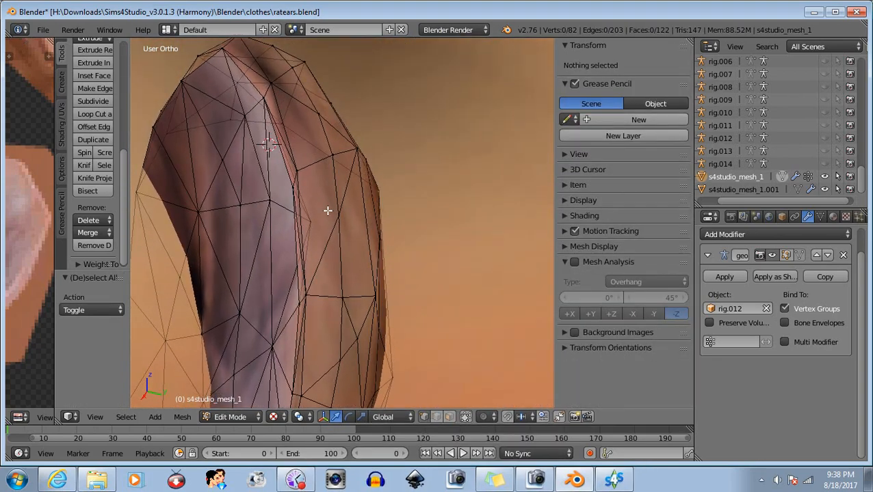
right_click(310, 221)
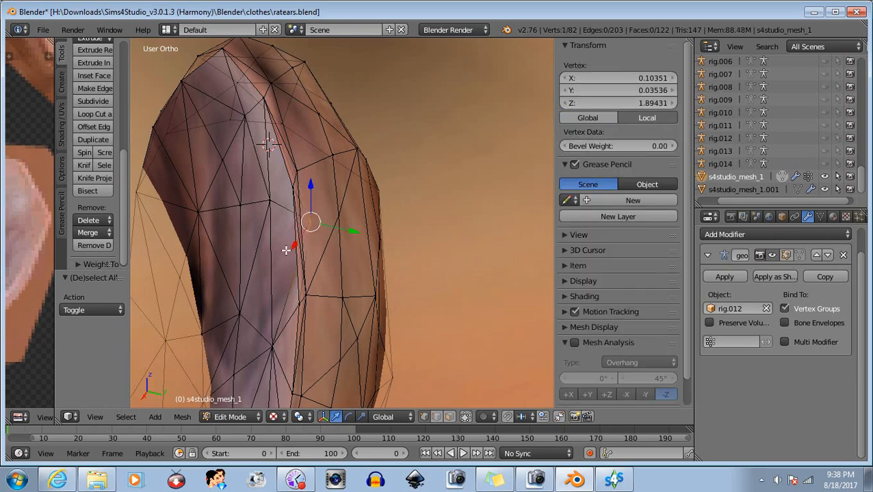
middle_drag(250, 259, 298, 250)
drag(485, 166, 455, 172)
middle_drag(453, 212, 388, 243)
drag(250, 286, 253, 288)
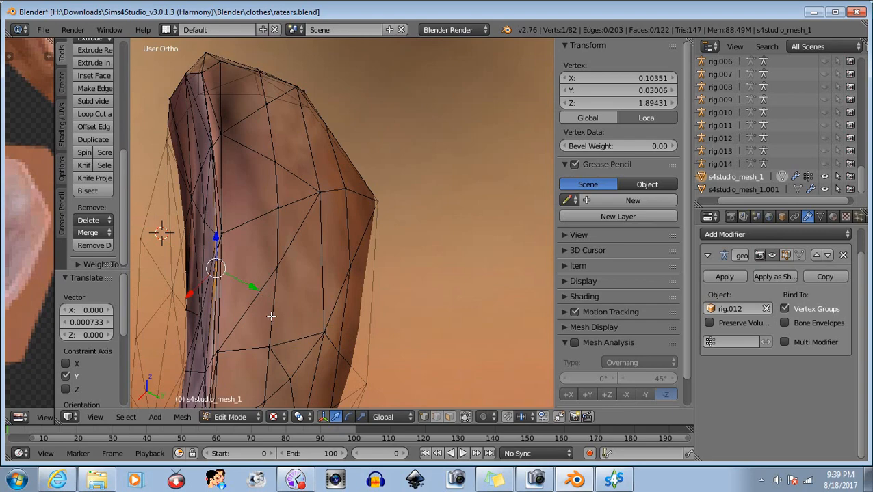
key(a)
Step: Select two vertices on the lower front edge of the ear opening, including hidden ones, and move them 0.004 along Y
middle_drag(271, 317, 405, 234)
scroll(417, 209, down, 5)
middle_drag(470, 161, 365, 156)
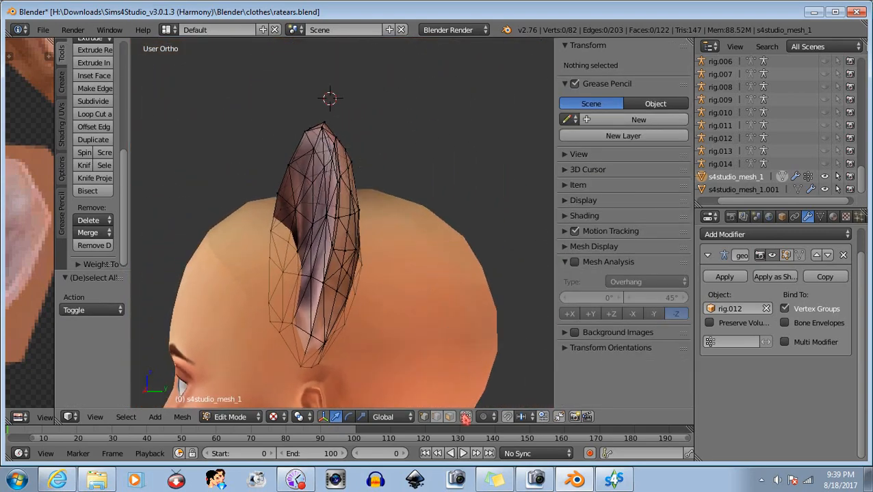
middle_drag(370, 305, 476, 236)
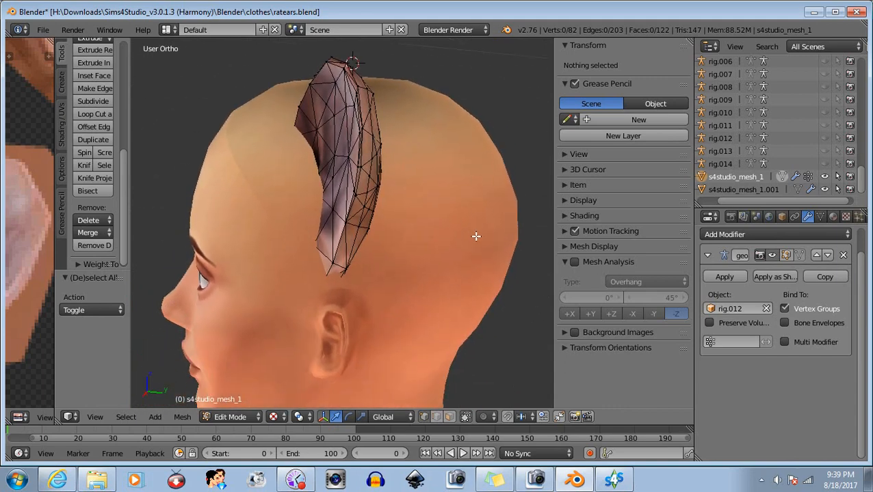
click(465, 417)
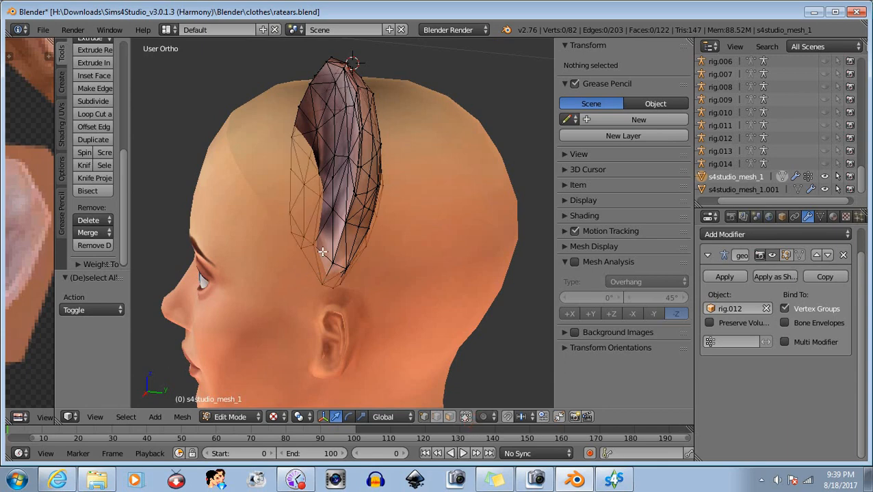
key(b)
drag(307, 237, 322, 251)
key(b)
drag(325, 202, 368, 234)
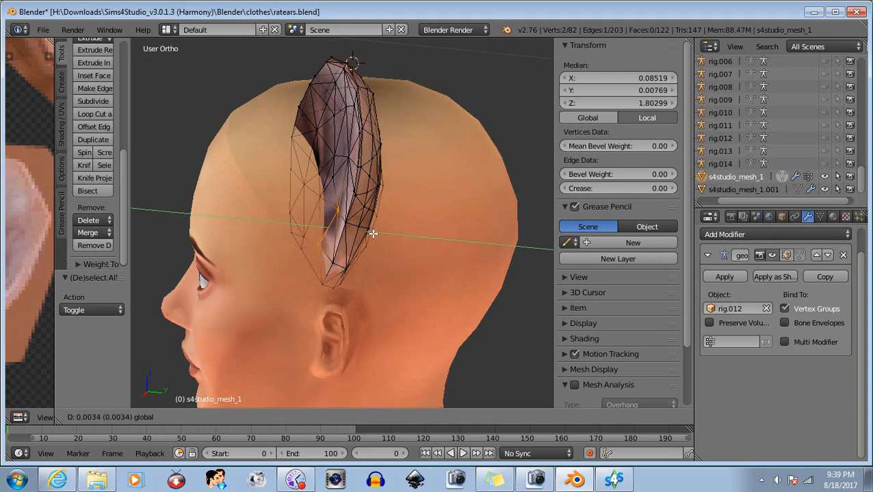
click(374, 234)
key(b)
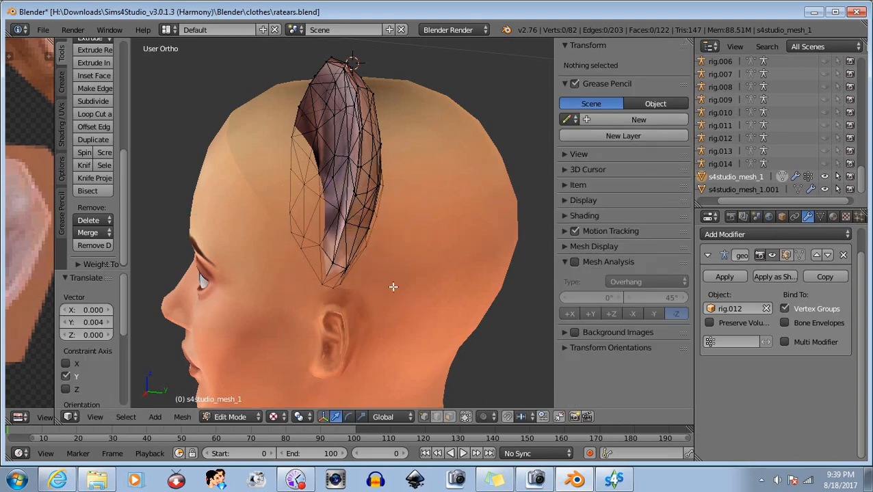
Step: Switch to Object Mode and examine how the front of the ear meets the head
middle_drag(394, 286, 485, 307)
click(246, 416)
click(253, 402)
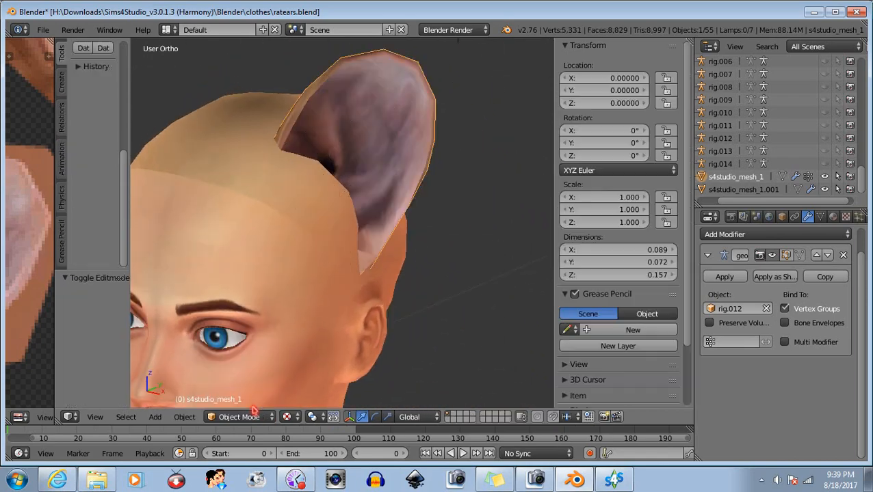
middle_drag(424, 291, 373, 279)
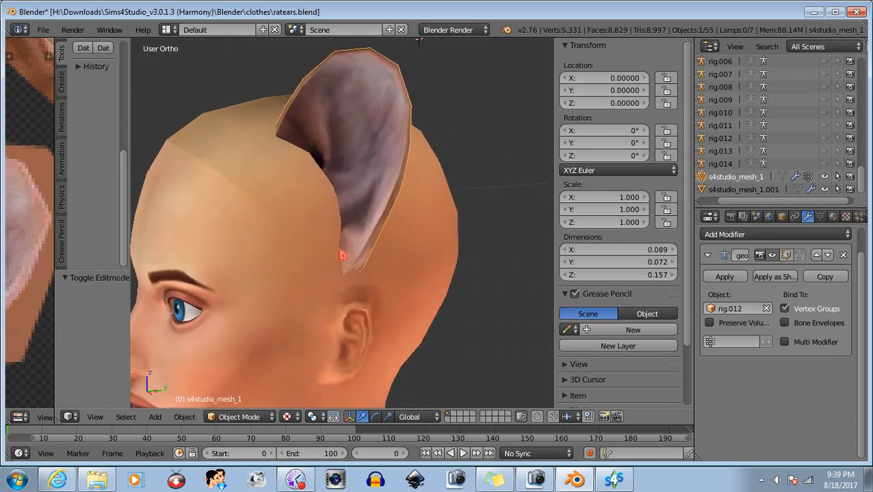
Step: Return to Edit Mode and move the single vertex at the ear's lower front base by 0.000671 X, 0.004 Y and -0.002 Z
click(240, 417)
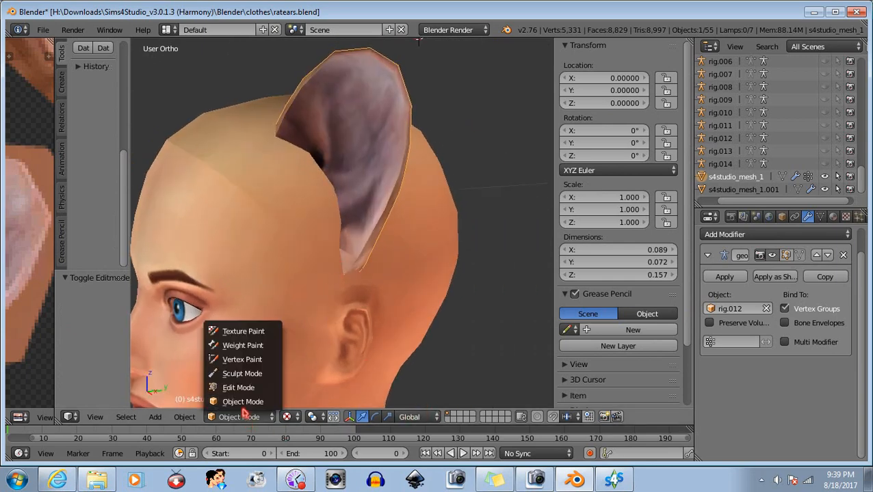
click(245, 388)
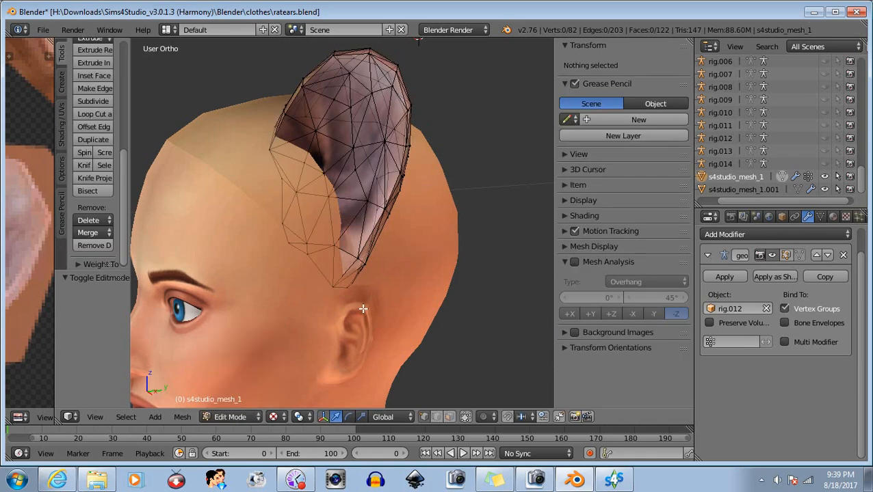
middle_drag(362, 309, 342, 325)
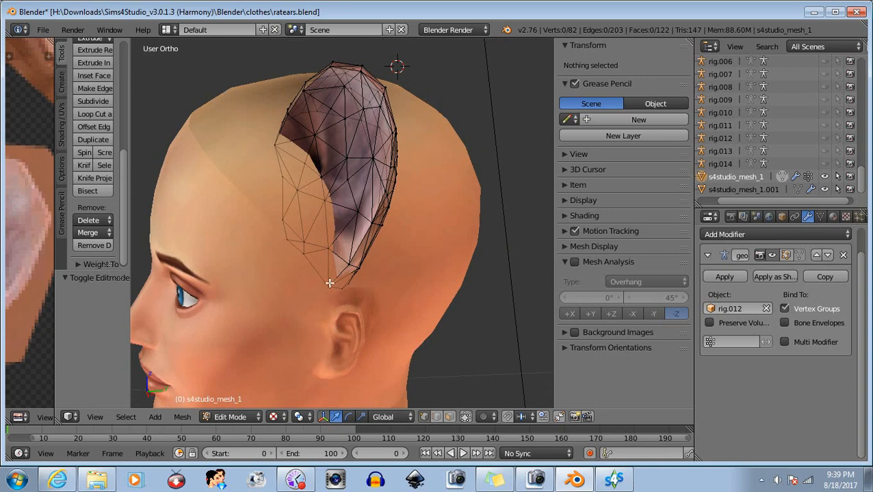
key(b)
drag(323, 244, 333, 260)
middle_drag(351, 298, 319, 315)
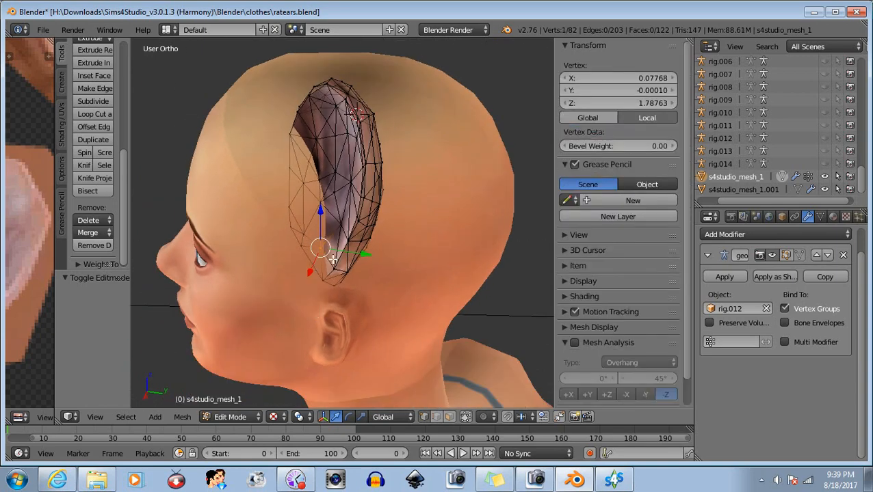
key(g)
click(333, 259)
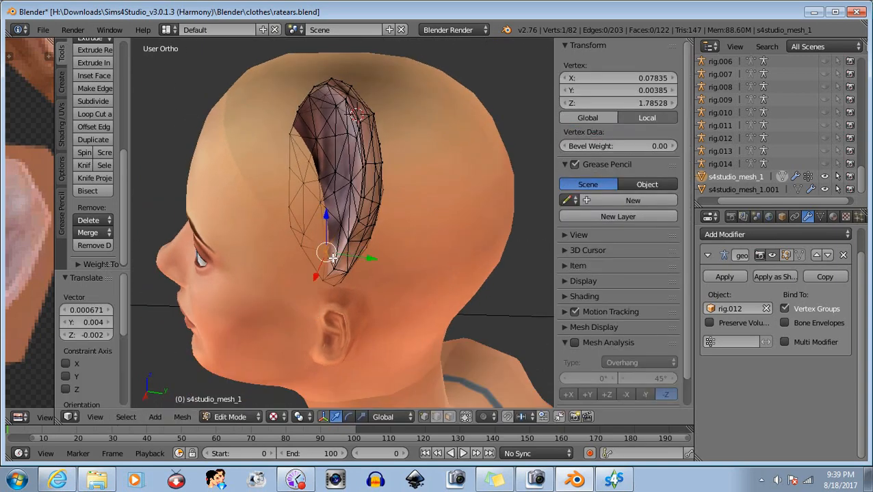
key(a)
Step: Switch to Object Mode and examine the ear's lower tip up close where it joins the head above the human ear
click(240, 416)
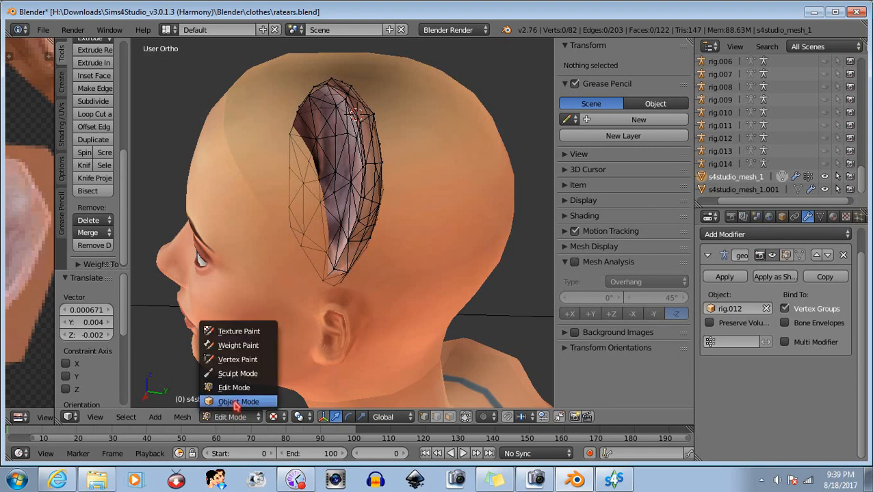
click(257, 399)
middle_drag(343, 340, 440, 287)
scroll(440, 286, up, 8)
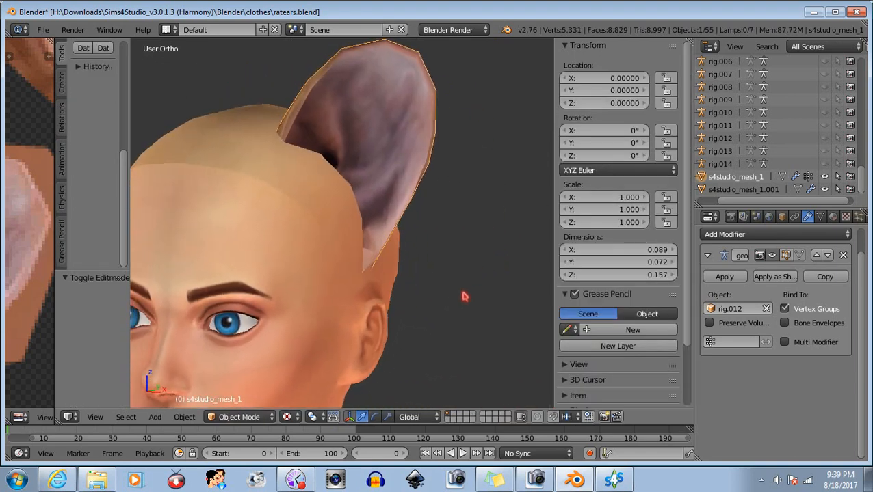
scroll(383, 301, down, 8)
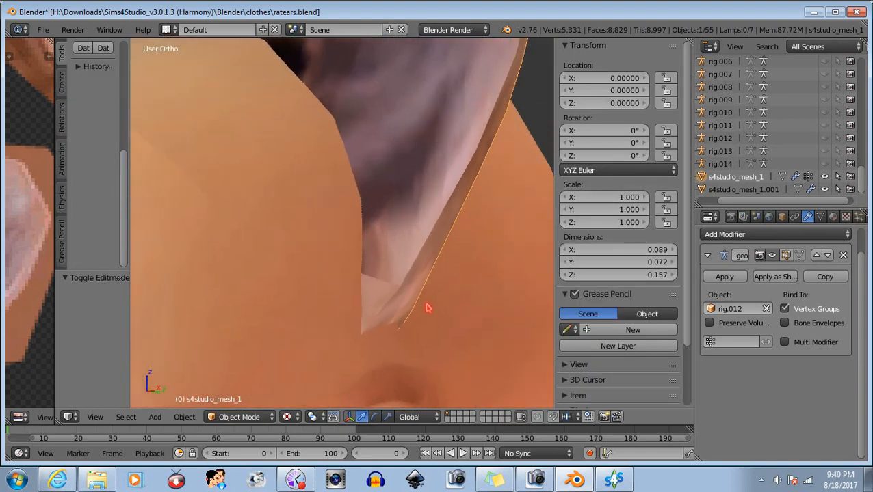
mouse_move(432, 310)
middle_down()
mouse_move(244, 312)
mouse_move(428, 324)
middle_up()
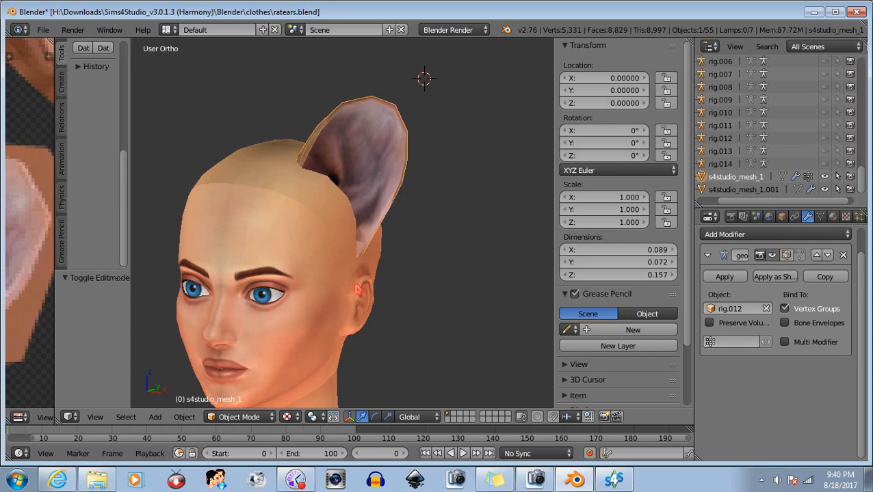
Step: In Edit Mode, select the three vertices at the bottom tip of the ear base, move them -0.009 along X, and deselect them
click(240, 417)
click(230, 388)
scroll(350, 344, up, 5)
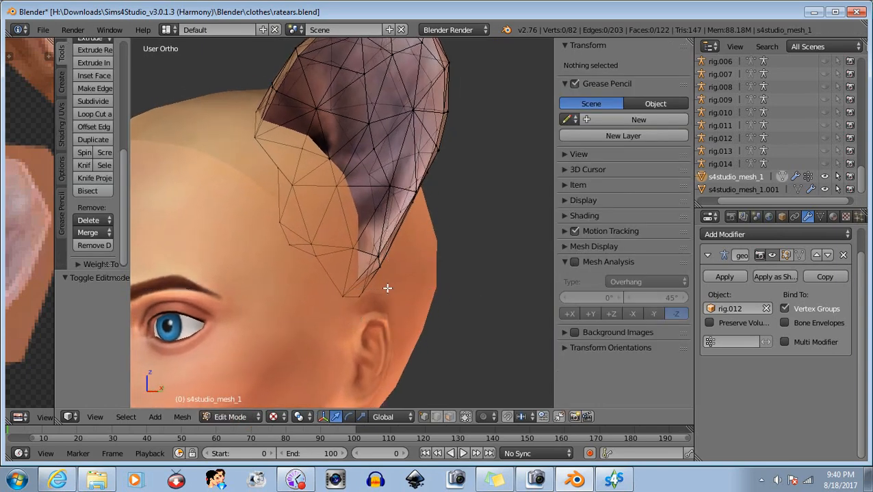
drag(304, 321, 305, 321)
drag(386, 295, 375, 295)
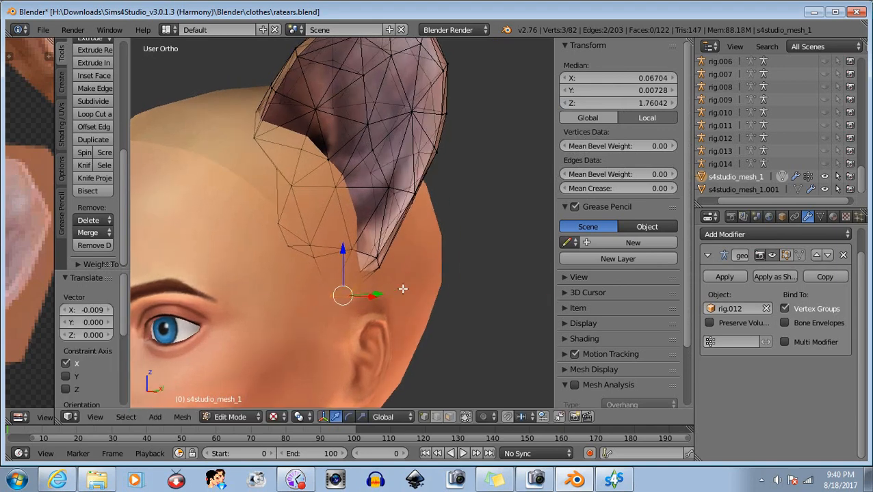
key(a)
middle_drag(395, 322, 407, 345)
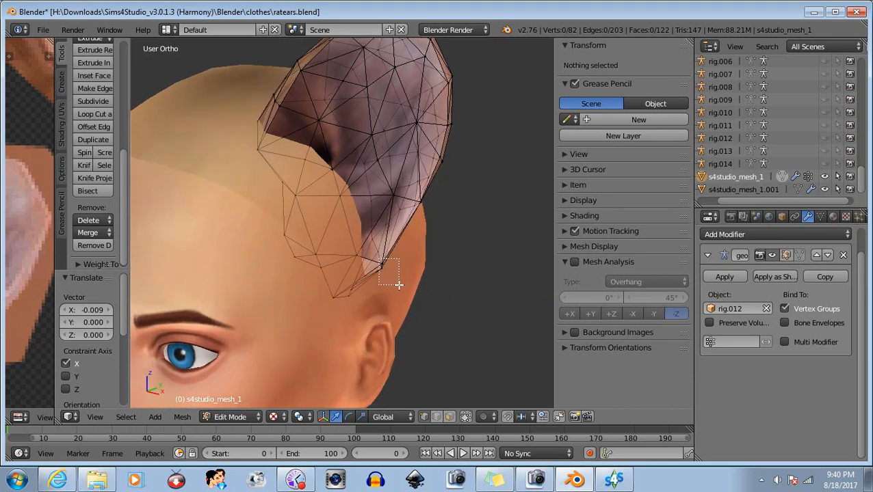
Step: Select the vertex at the ear's lower outer edge just above the bottom tip, reposition it slightly, and deselect it
right_click(396, 258)
drag(380, 233, 383, 228)
drag(410, 268, 415, 273)
key(a)
Step: Switch to Object Mode and examine the ear's lower tip from a more sideways angle
middle_drag(433, 322, 321, 331)
click(228, 417)
click(233, 405)
click(241, 417)
click(243, 404)
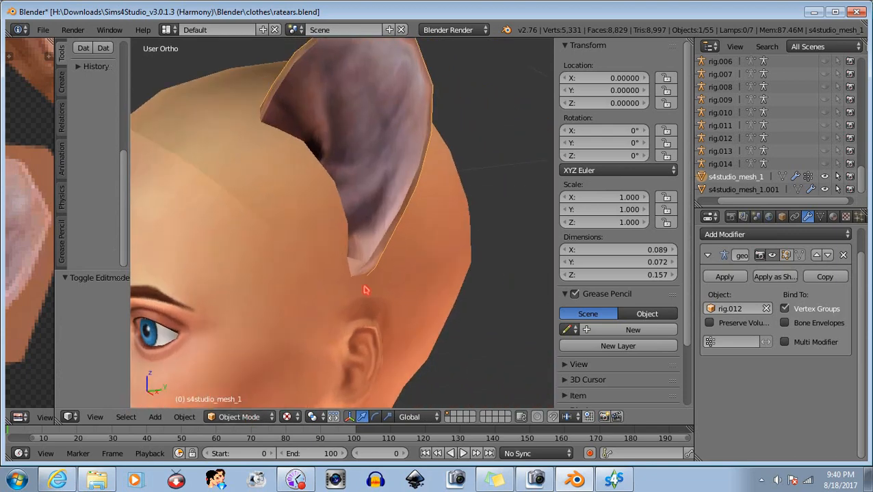
Step: In Edit Mode, move the rear vertex at the ear's lower tip by -0.000601 X, -0.000787 Y and 0.000926 Z, and deselect it
click(240, 417)
click(236, 386)
drag(286, 219, 385, 333)
middle_drag(407, 309, 370, 301)
right_click(332, 275)
middle_drag(333, 275, 323, 339)
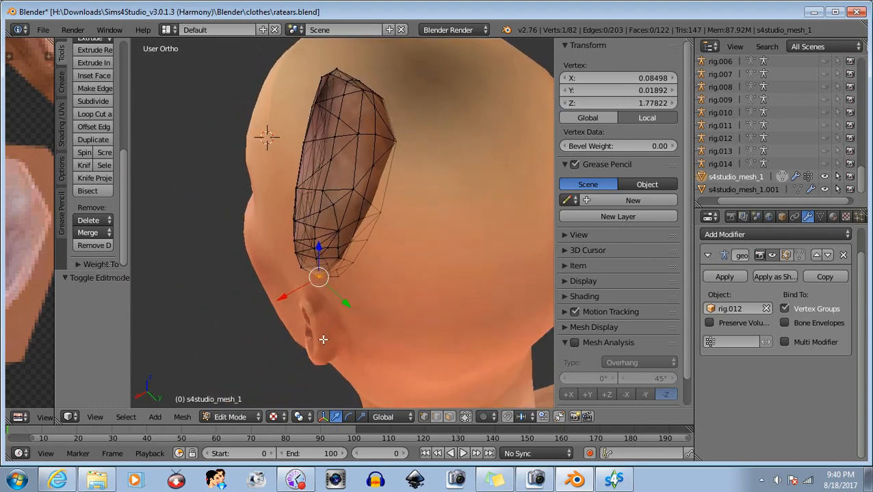
key(g)
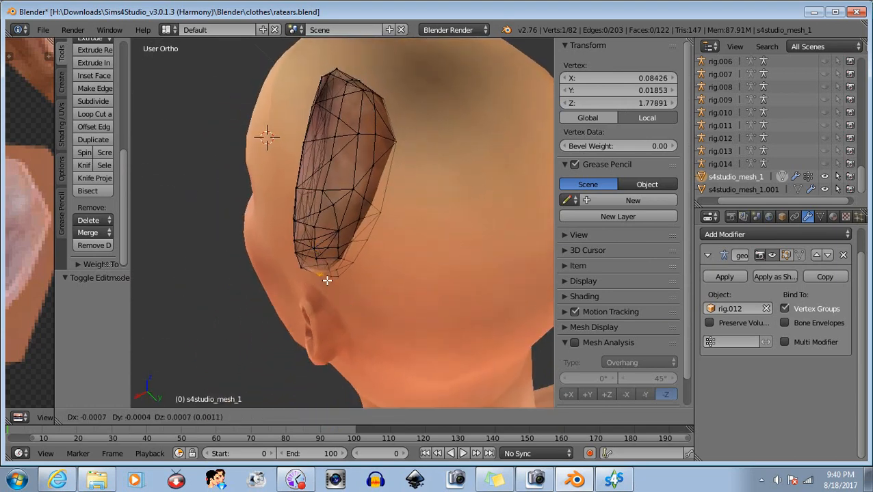
click(325, 277)
key(a)
middle_drag(324, 276, 371, 324)
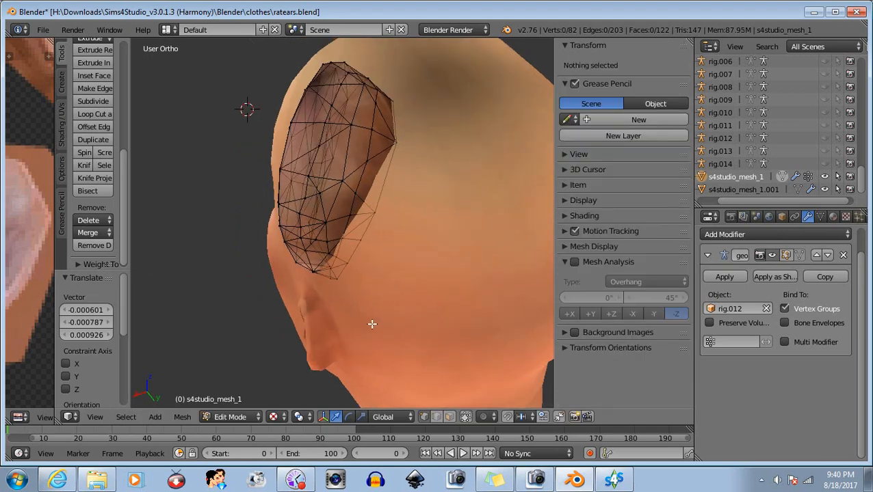
Step: Move the next vertex up the ear's lower back edge by 0.000316, 0.002, -0.002, and again by -0.000638, -0.000104, 0.001 in X, Y, Z
middle_drag(361, 283, 366, 300)
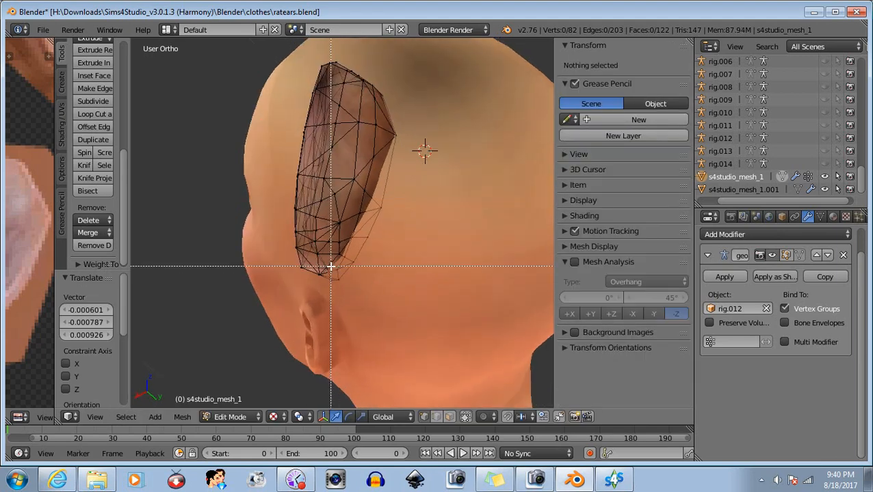
right_click(349, 263)
key(g)
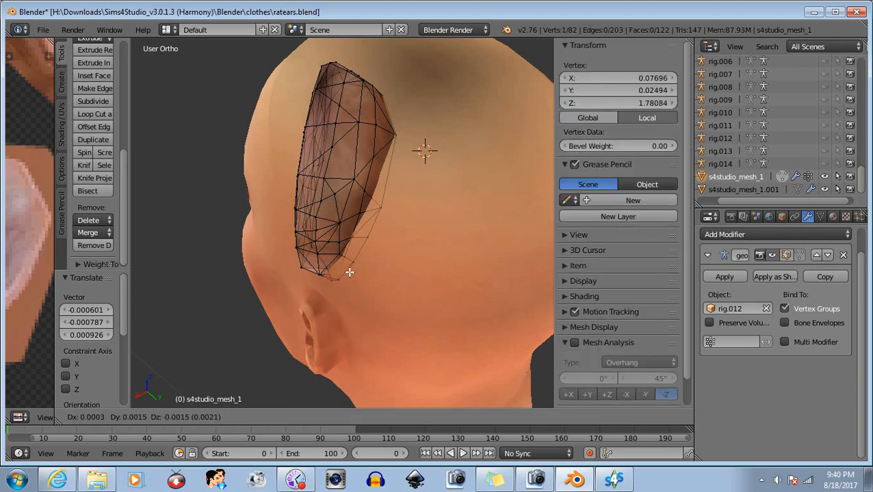
click(350, 272)
middle_drag(350, 272, 408, 288)
key(g)
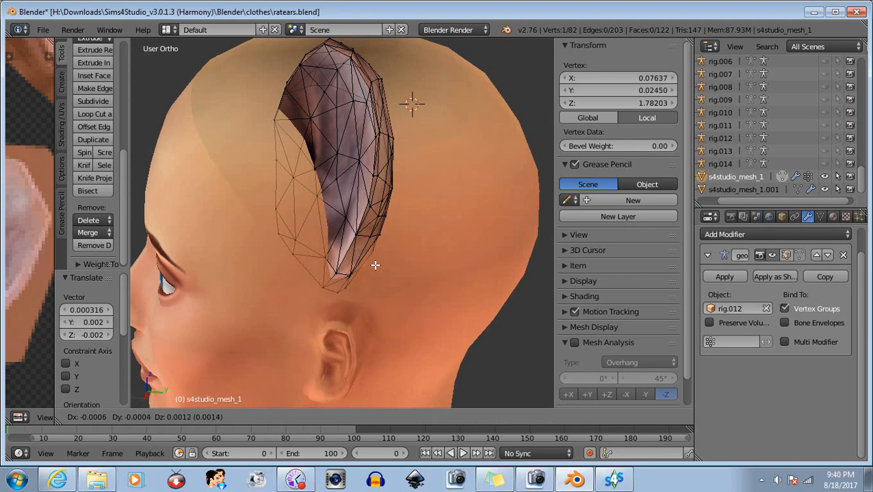
click(375, 265)
Step: Select the vertex slightly higher on the ear's back edge, move it -0.000158 X, 0.001 Y and -0.001 Z, and deselect it
key(b)
middle_drag(395, 224, 292, 315)
middle_drag(301, 304, 365, 276)
key(b)
drag(344, 248, 335, 261)
key(g)
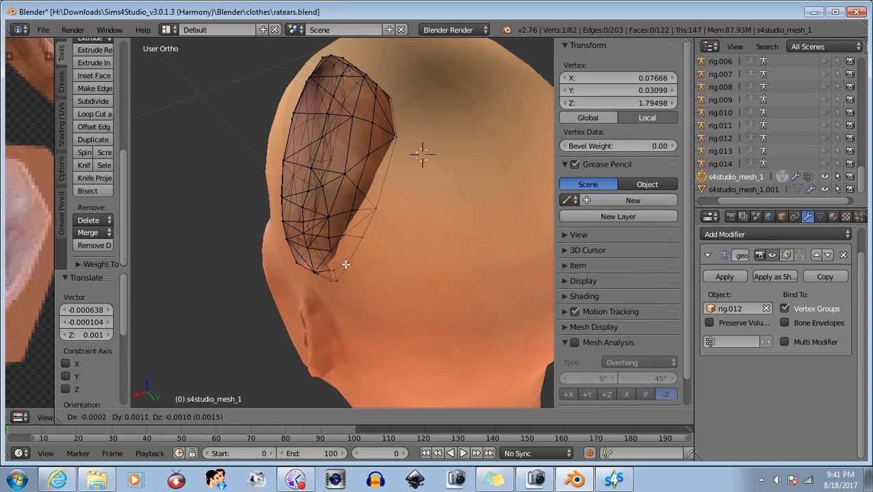
click(345, 265)
key(a)
Step: Select the following vertex up the ear's back edge and move it -0.000833 X, 0.002 Y and -0.000559 Z
middle_drag(347, 269, 407, 292)
key(b)
drag(354, 240, 354, 241)
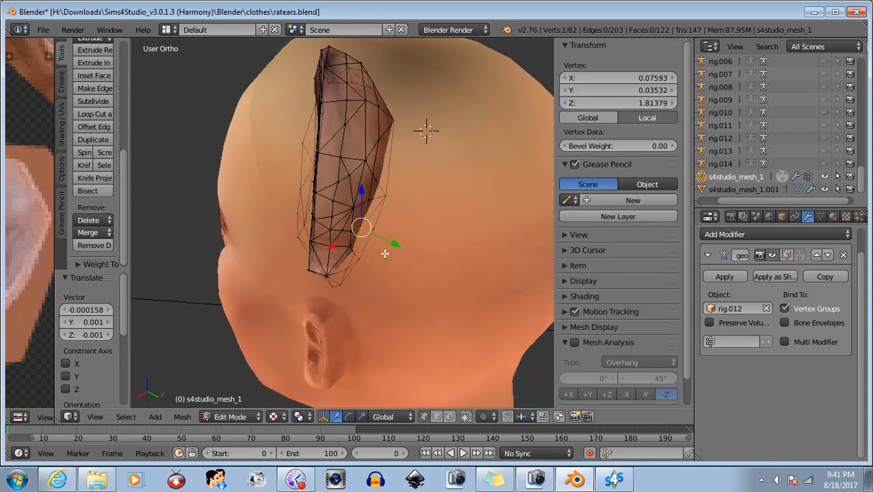
key(g)
click(374, 235)
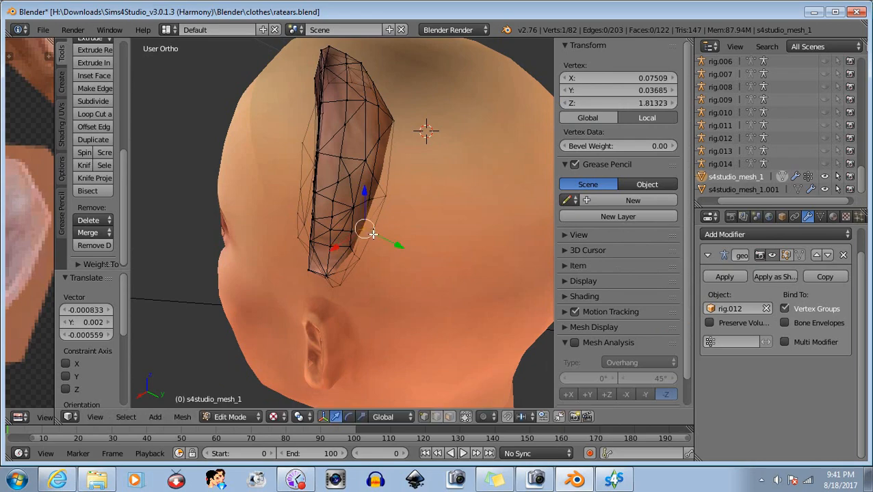
key(b)
middle_drag(402, 203, 314, 302)
Step: Switch to Object Mode and examine up close how the ear's lower tip meets the head
middle_drag(317, 299, 468, 234)
click(232, 417)
click(238, 402)
scroll(468, 234, up, 5)
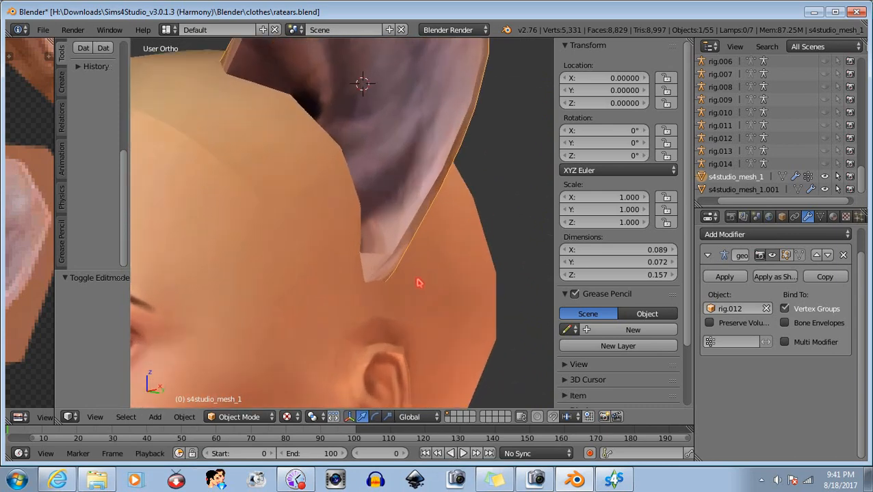
Step: Return to Edit Mode, select the outer vertex just above the ear's bottom tip, and move it -0.006 along X
click(250, 416)
click(239, 388)
scroll(413, 329, up, 1)
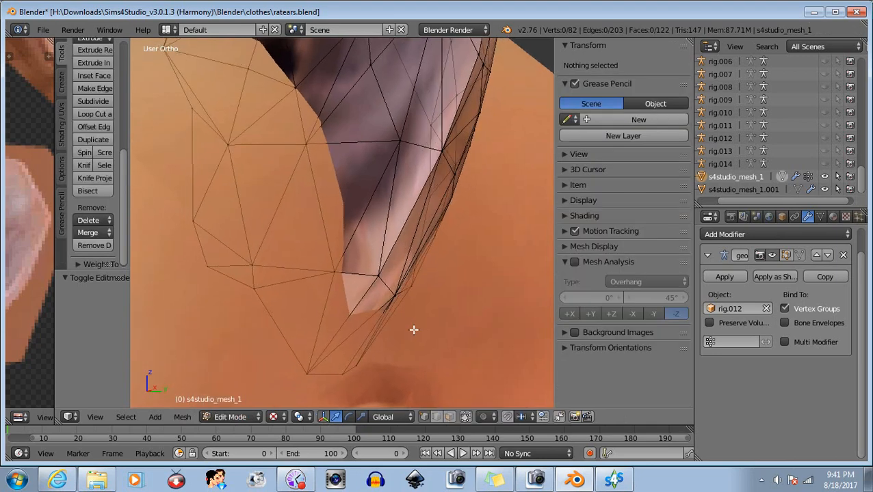
key(b)
drag(392, 289, 404, 320)
middle_drag(410, 327, 419, 355)
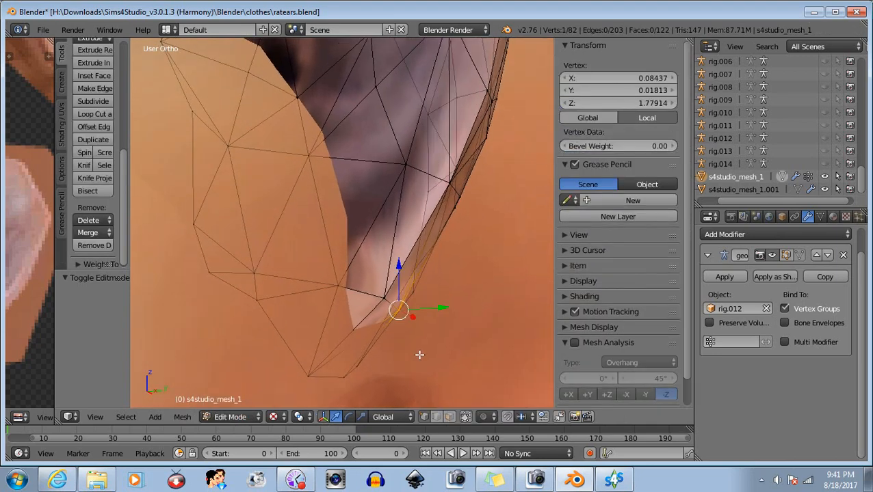
key(g)
key(x)
click(403, 315)
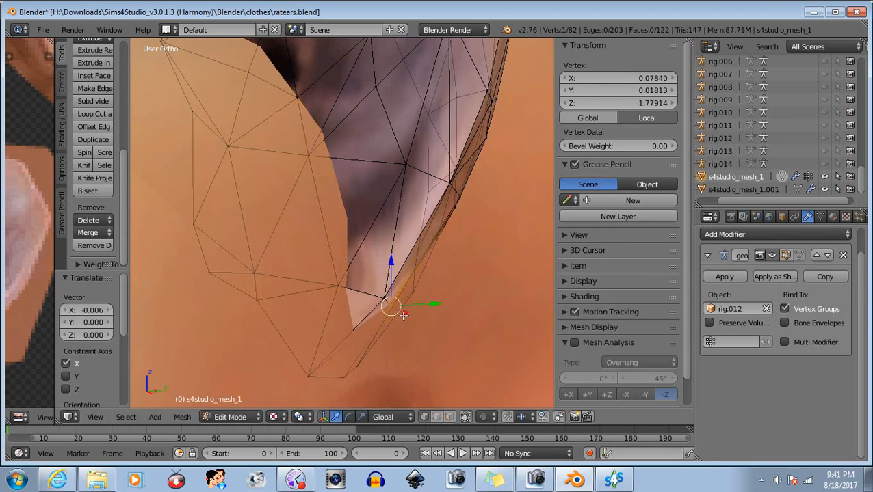
Step: Switch to Object Mode and examine the whole ear on the head from the front side
click(233, 417)
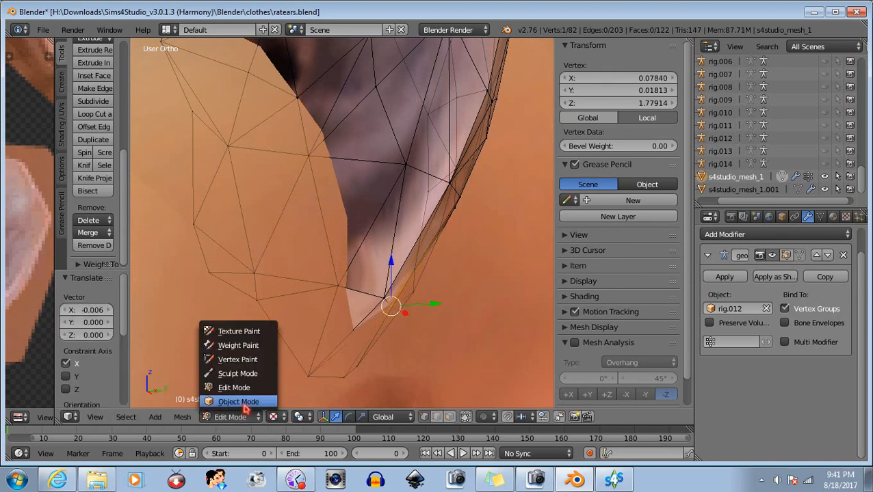
click(240, 402)
scroll(327, 309, down, 5)
middle_drag(380, 310, 356, 294)
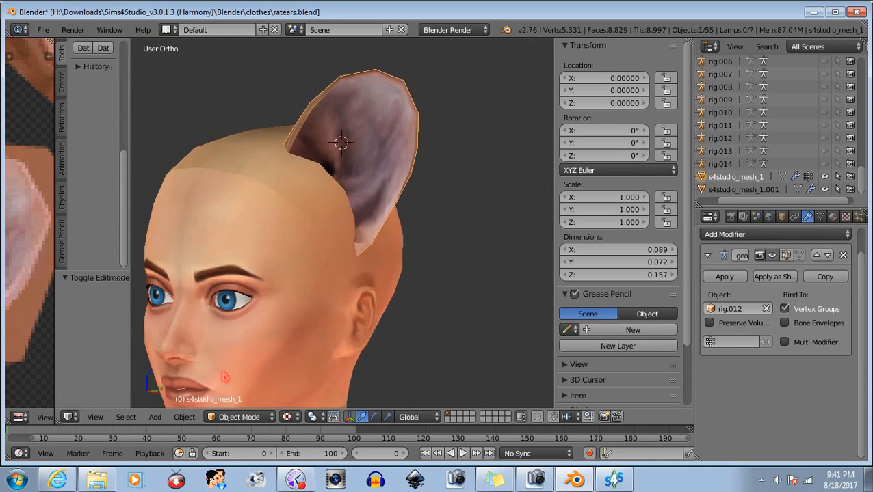
Step: In Edit Mode, select the lowest front base vertex together with the inner-ear vertex above the tip, and move both -0.002 along X
click(225, 416)
click(236, 391)
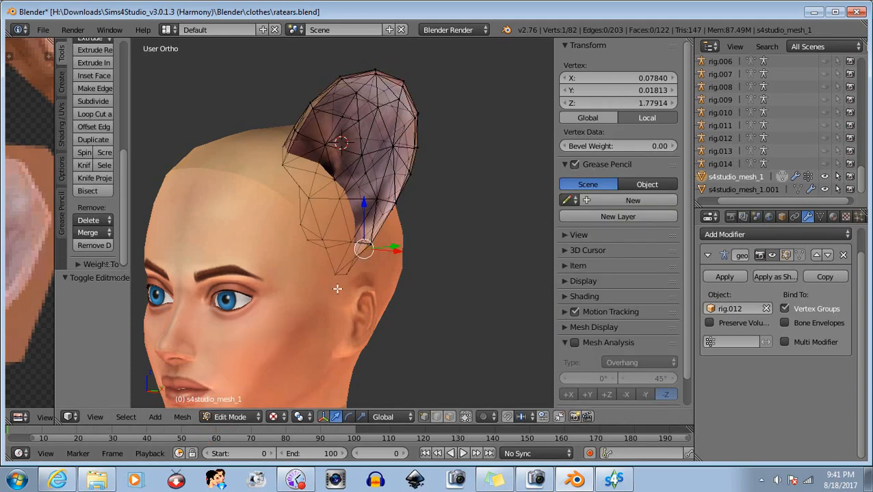
scroll(337, 289, up, 5)
key(a)
middle_drag(458, 312, 386, 299)
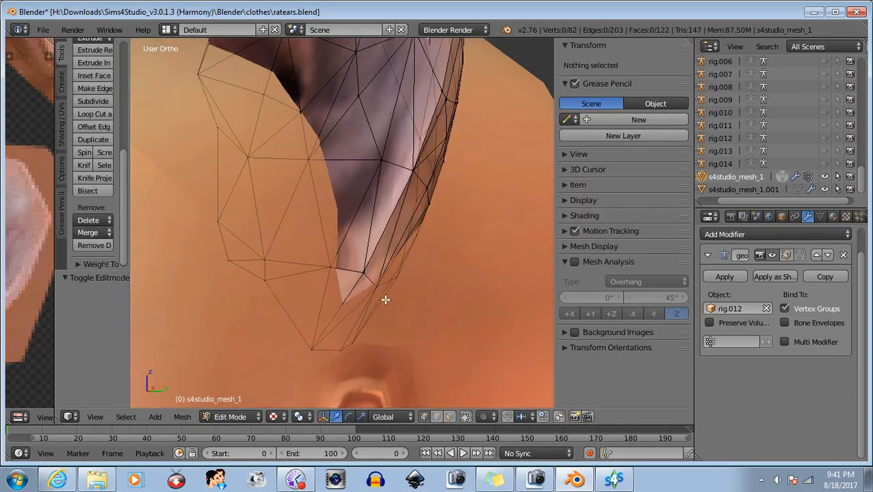
drag(301, 333, 324, 365)
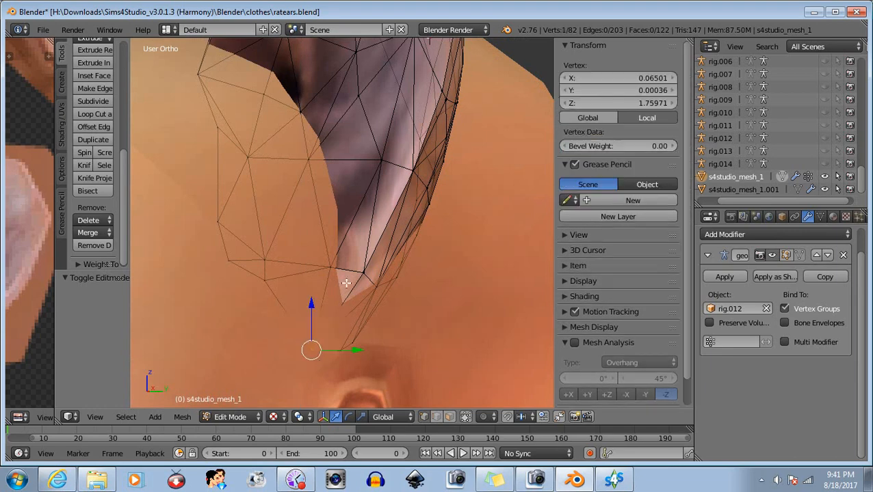
key(b)
drag(358, 262, 372, 283)
middle_drag(383, 380, 438, 380)
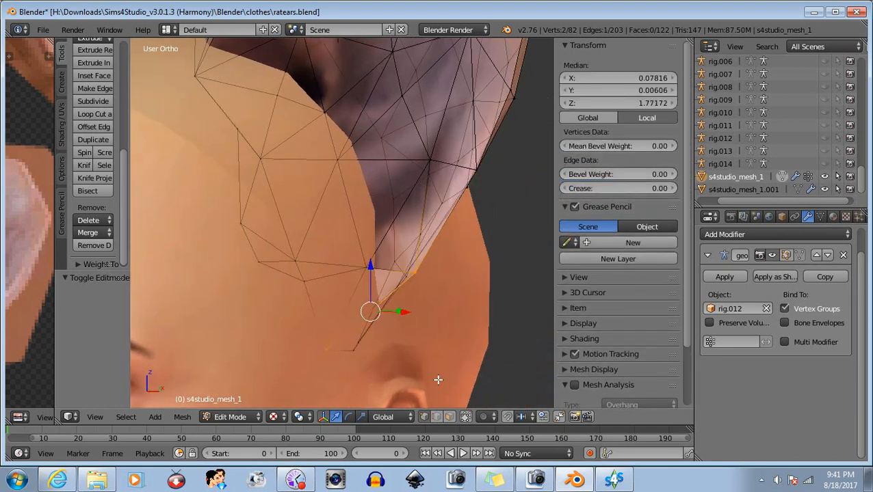
drag(402, 313, 395, 313)
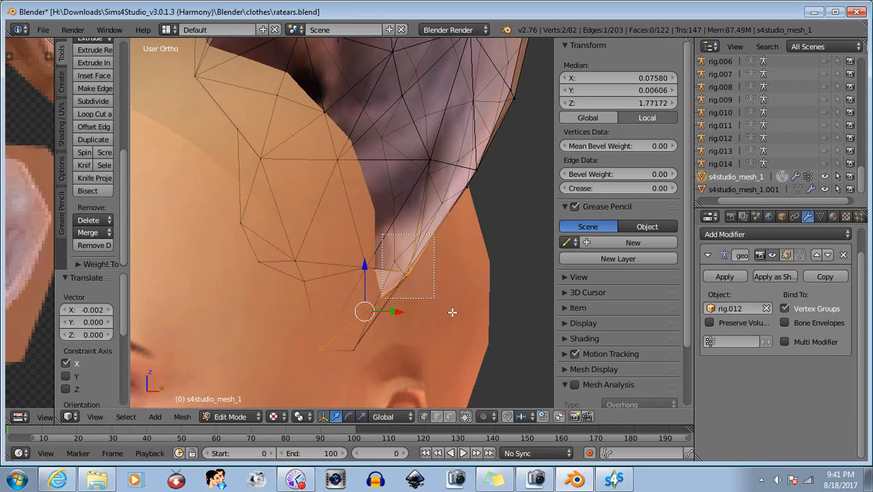
Step: Select only the lowest front base vertex and move it -0.003 along X, 0.002 along Z, and 0.013 along X
right_click(342, 354)
drag(355, 351, 349, 351)
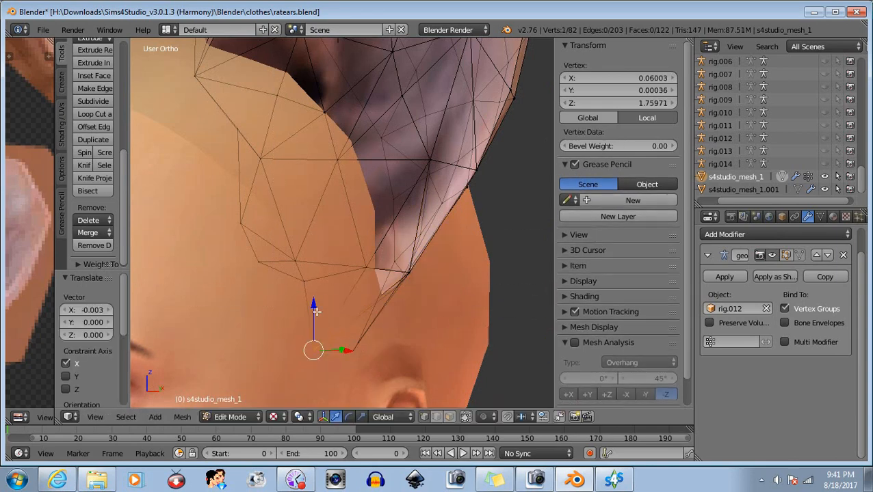
drag(311, 309, 309, 301)
middle_drag(430, 363, 417, 386)
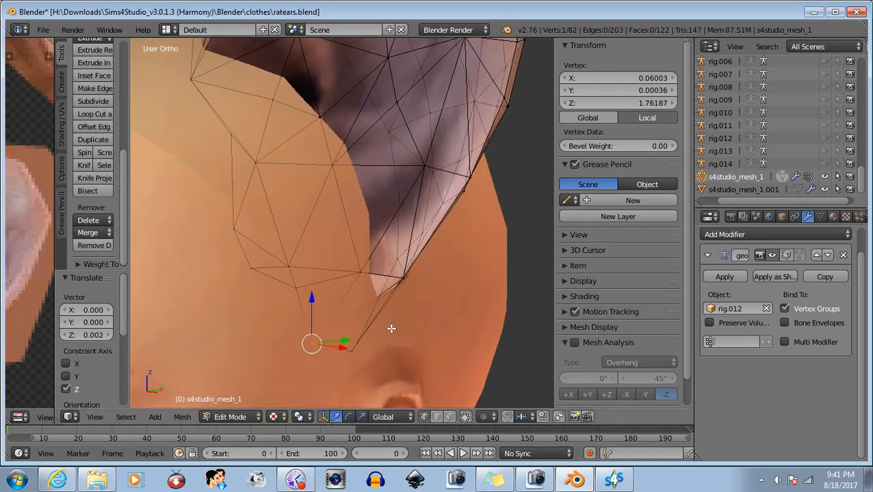
middle_drag(390, 329, 437, 334)
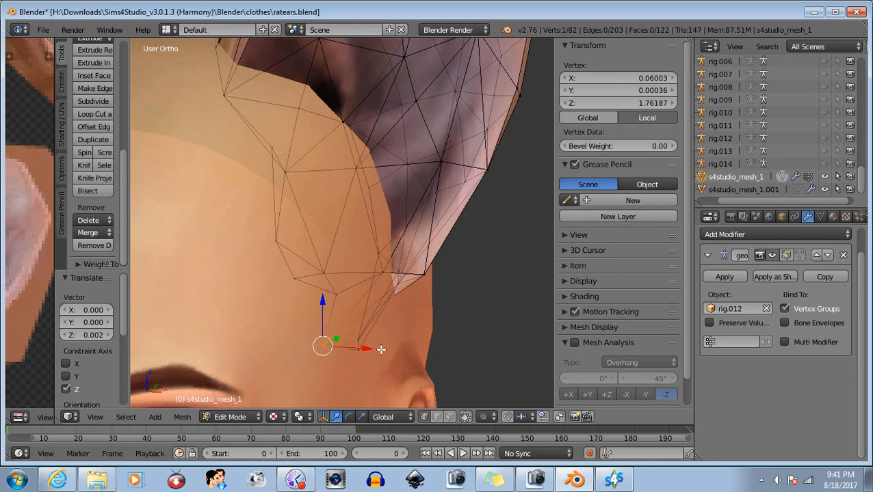
drag(367, 349, 404, 367)
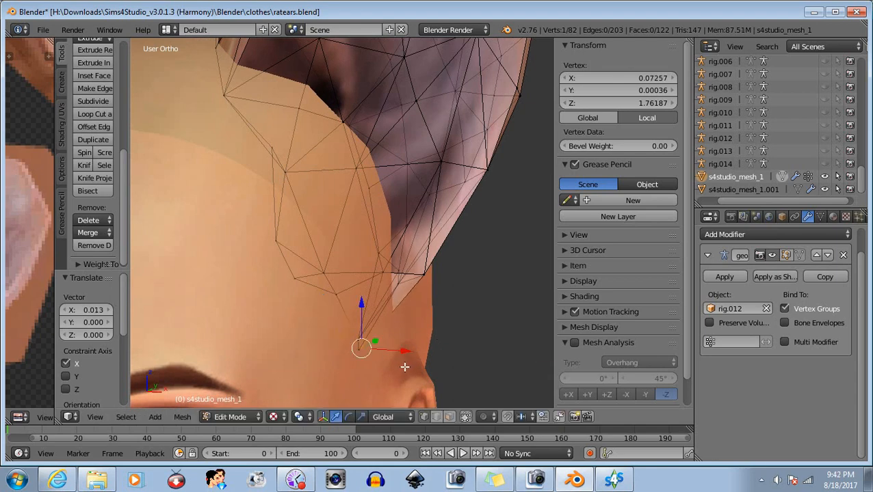
Step: Switch to Object Mode and inspect the ear's fit on the head in the front, left and right views
click(230, 416)
click(236, 402)
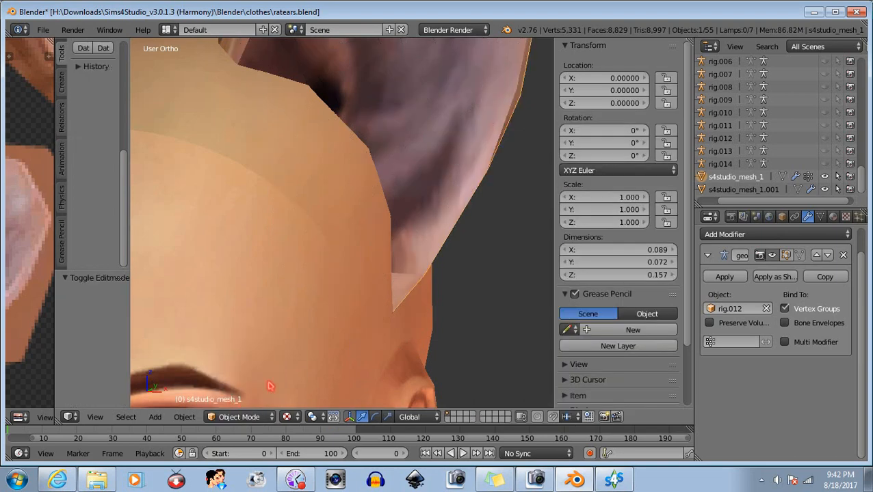
scroll(403, 324, down, 6)
middle_drag(387, 324, 260, 343)
click(95, 417)
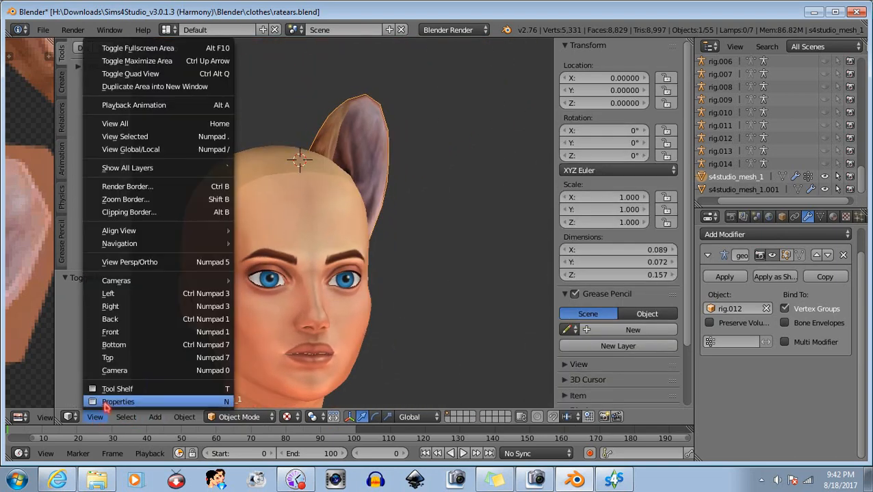
click(111, 333)
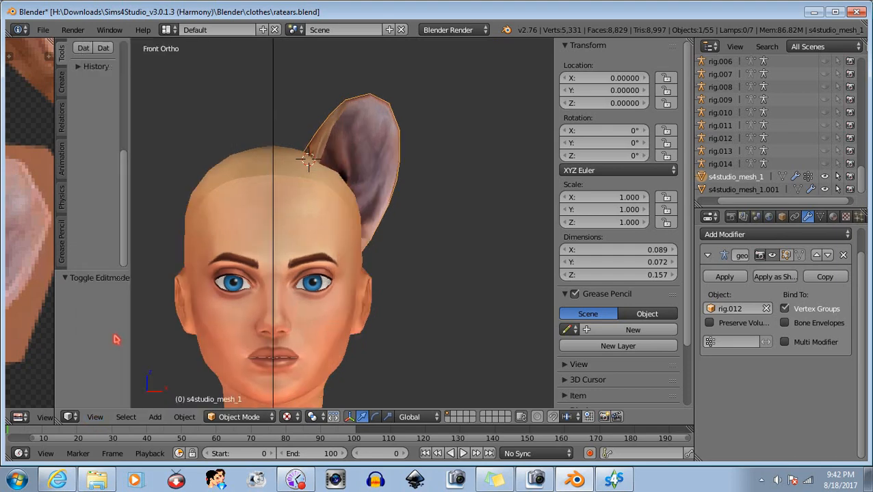
click(95, 417)
click(115, 298)
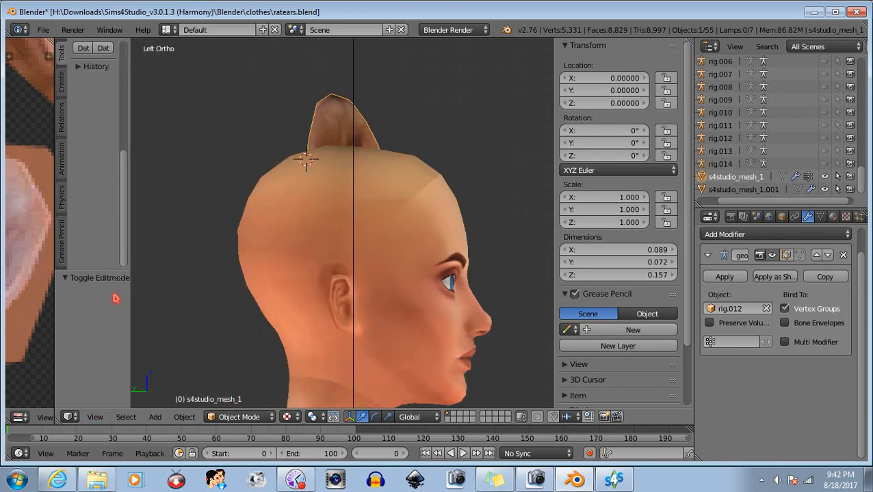
click(109, 418)
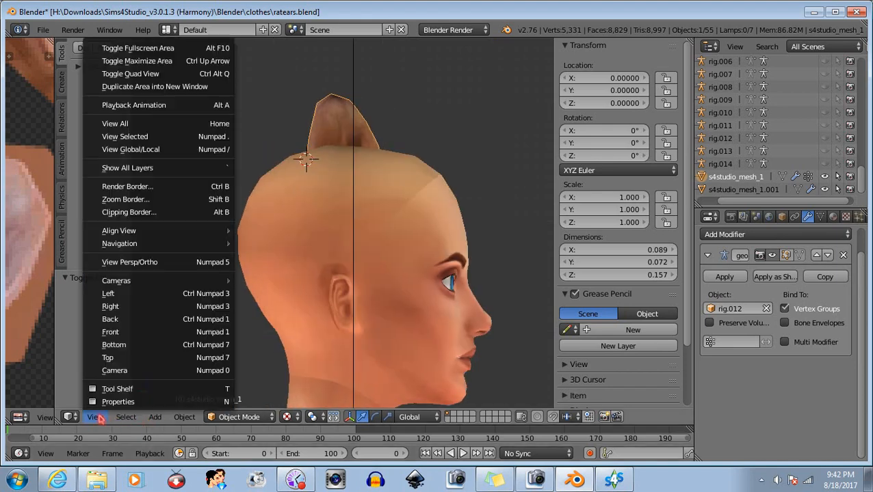
click(112, 314)
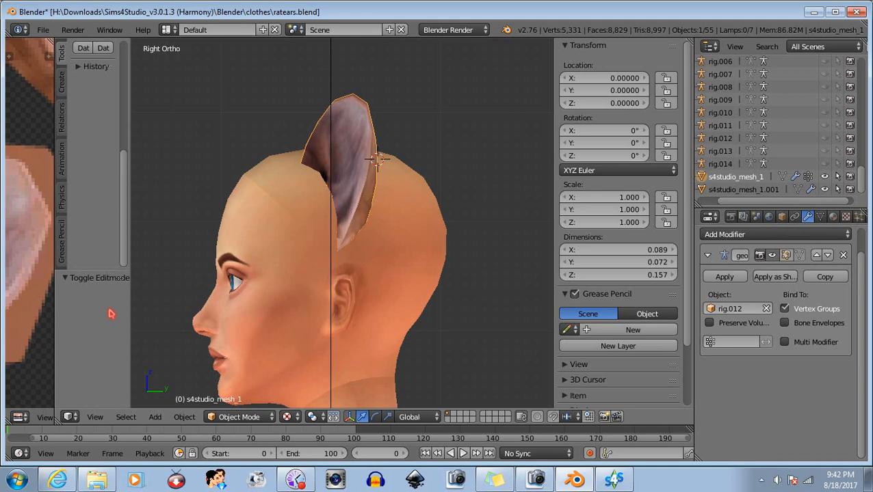
Step: In the top view, use the rotate manipulator to turn the ear object to -6.498° about Z
click(99, 416)
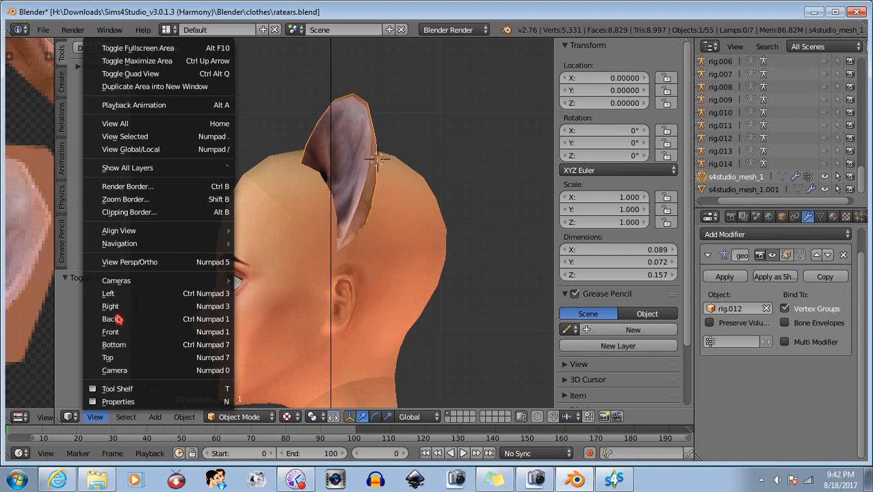
click(122, 360)
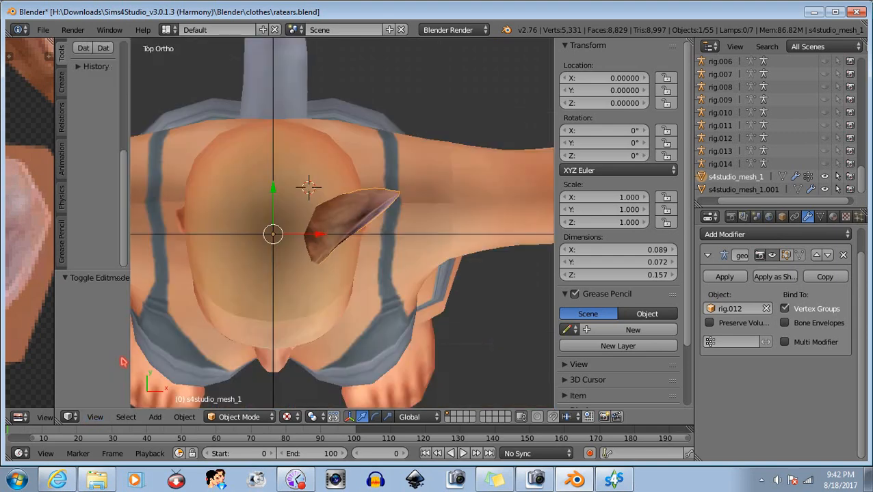
click(375, 417)
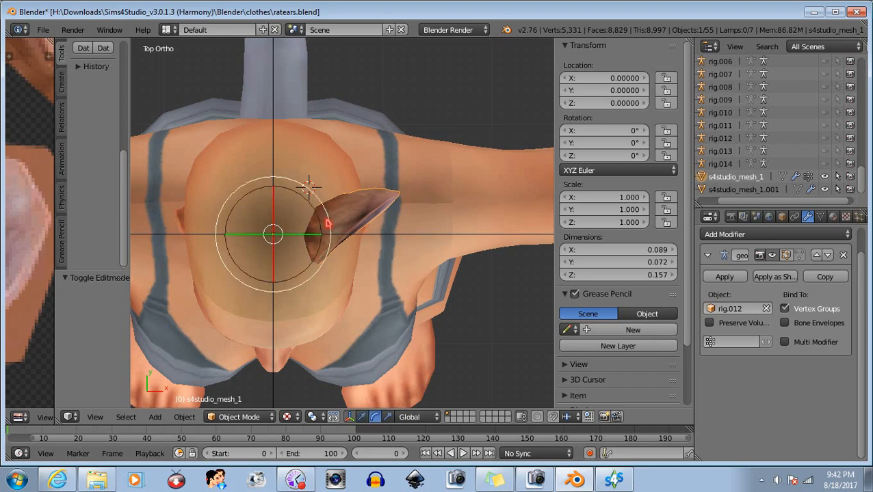
mouse_move(323, 207)
mouse_down()
mouse_move(320, 199)
mouse_move(331, 212)
mouse_up()
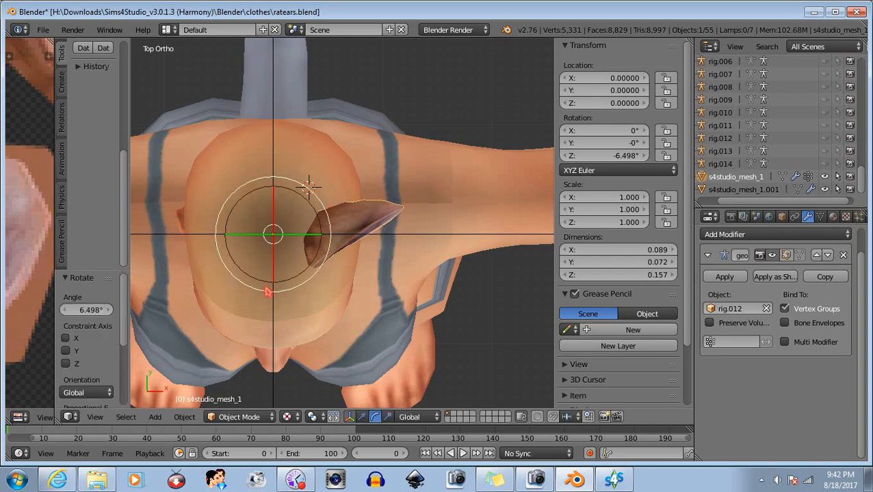
Step: In Edit Mode in the front view, select all of the ear's vertices and move them 0.002 along X
middle_drag(367, 350, 258, 190)
middle_drag(221, 190, 307, 198)
click(95, 417)
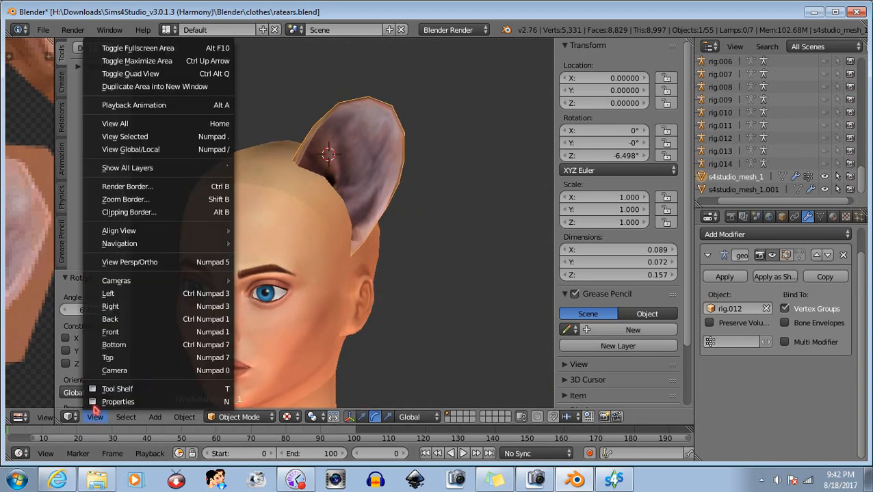
click(114, 333)
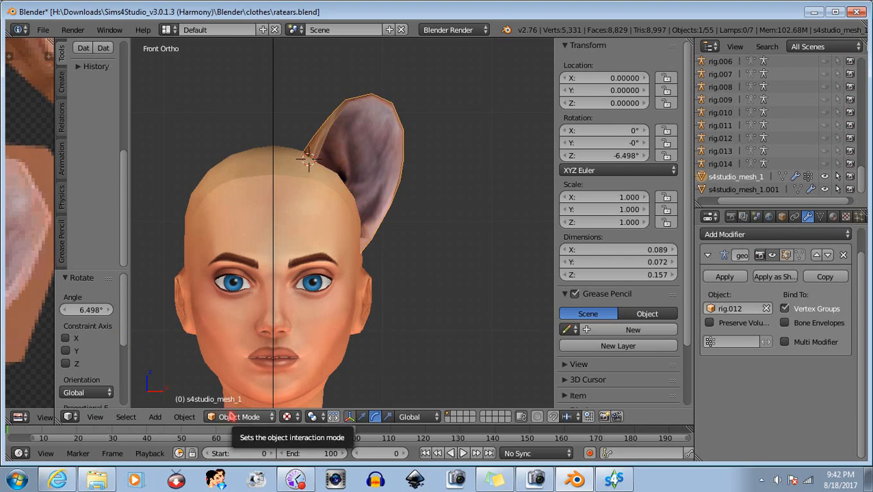
click(231, 416)
click(236, 388)
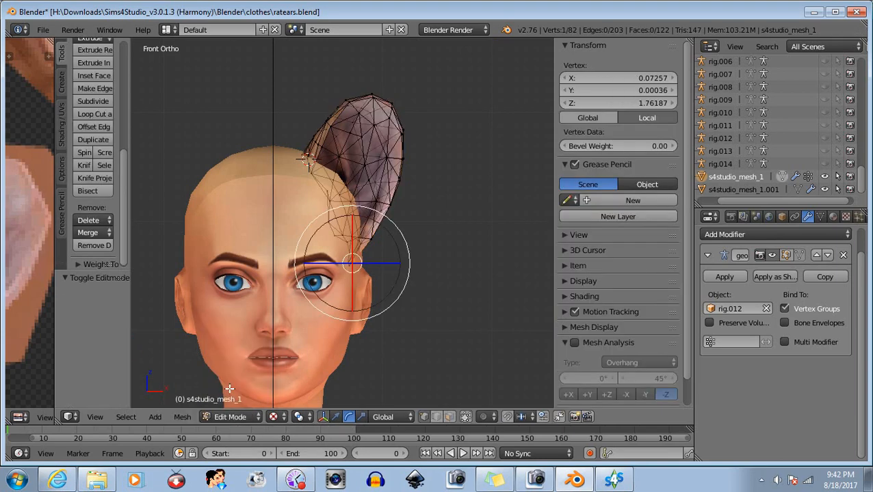
key(a)
key(a)
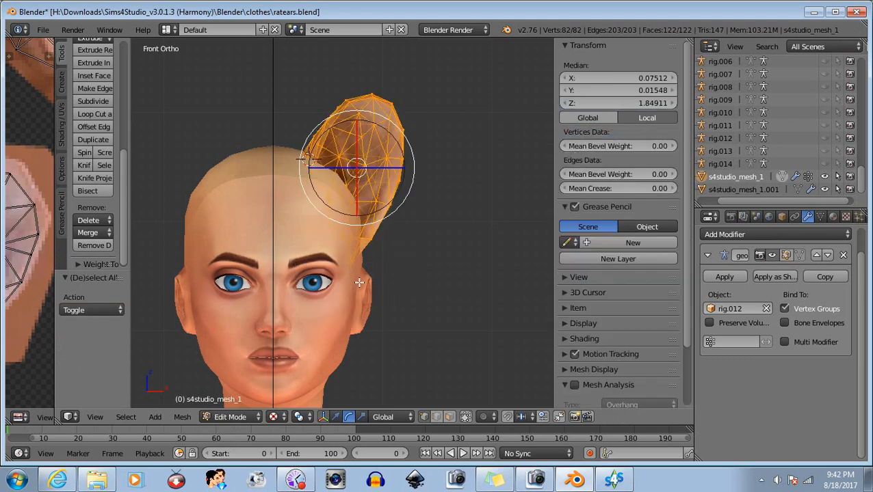
click(335, 416)
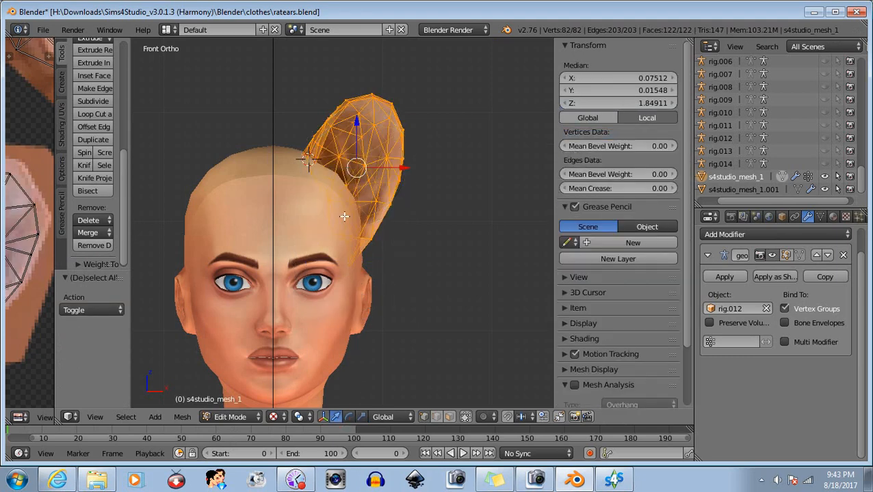
drag(401, 169, 406, 168)
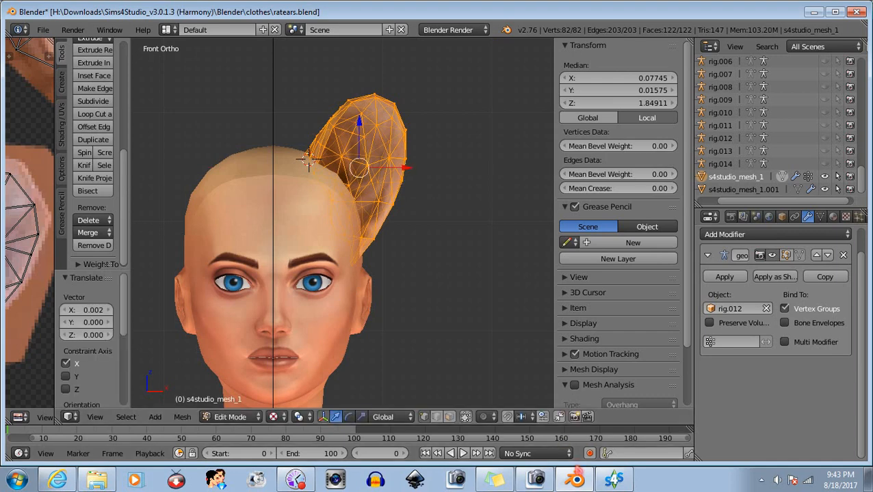
Step: Check the existing ears in Sims 4 Studio for reference, return to Blender, and rotate the whole ear mesh by -1.312° in the front view
click(603, 483)
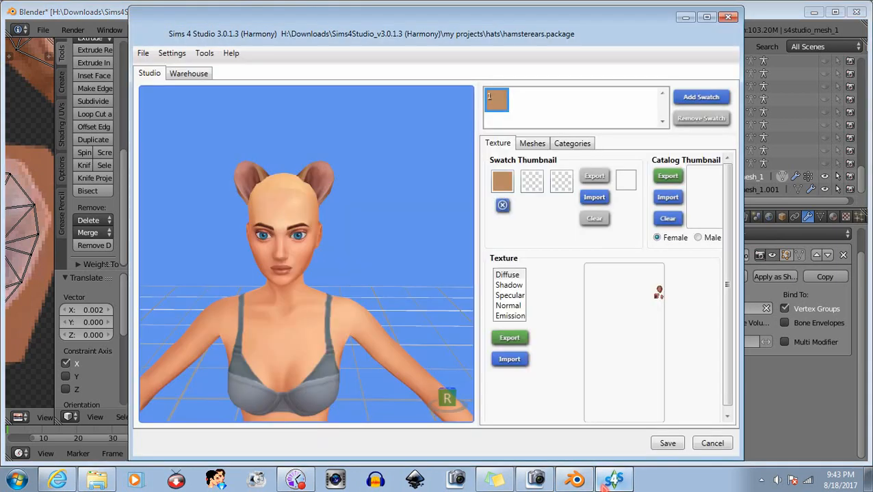
click(574, 481)
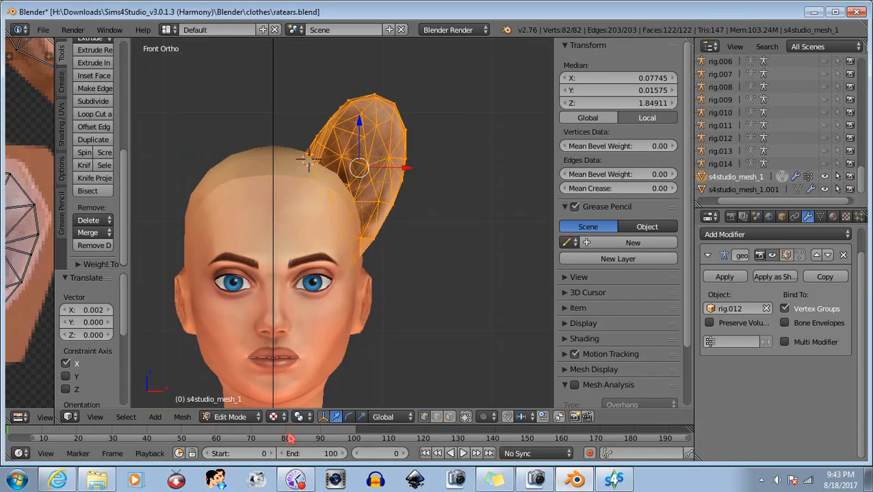
click(349, 416)
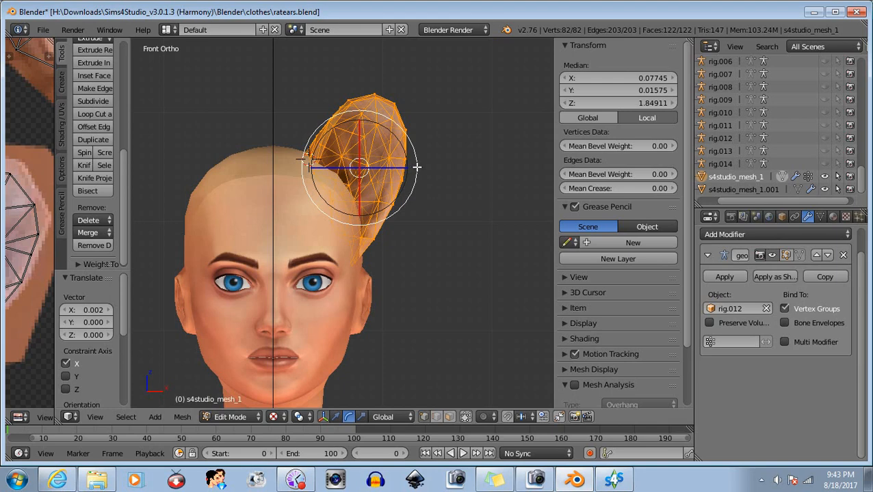
drag(417, 166, 415, 164)
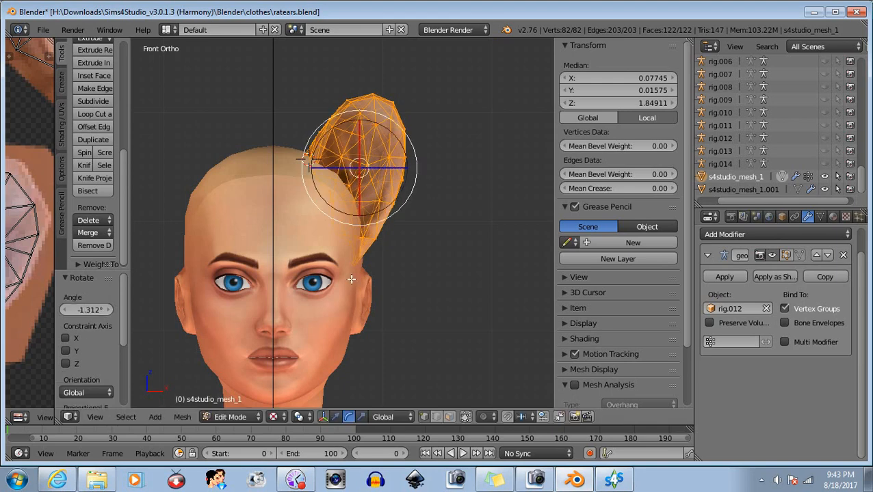
Step: Switch to Object Mode and save the file ratears.blend
click(215, 417)
click(227, 400)
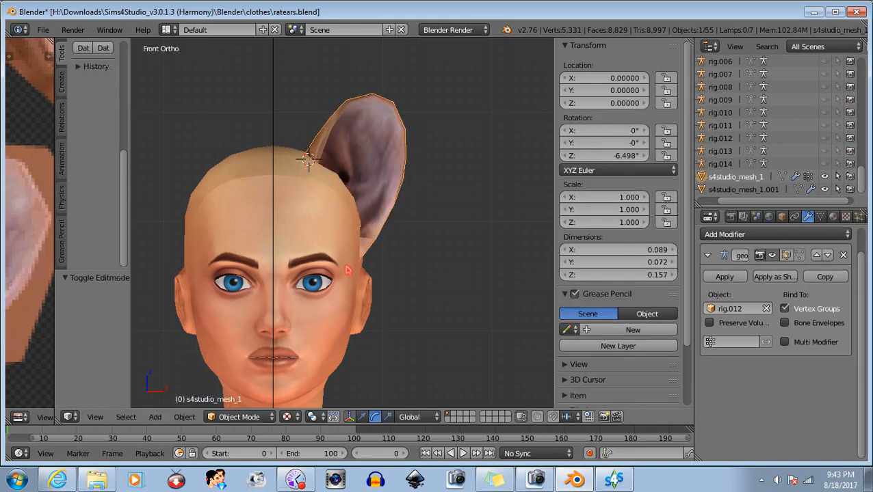
shift+middle_drag(287, 268, 337, 269)
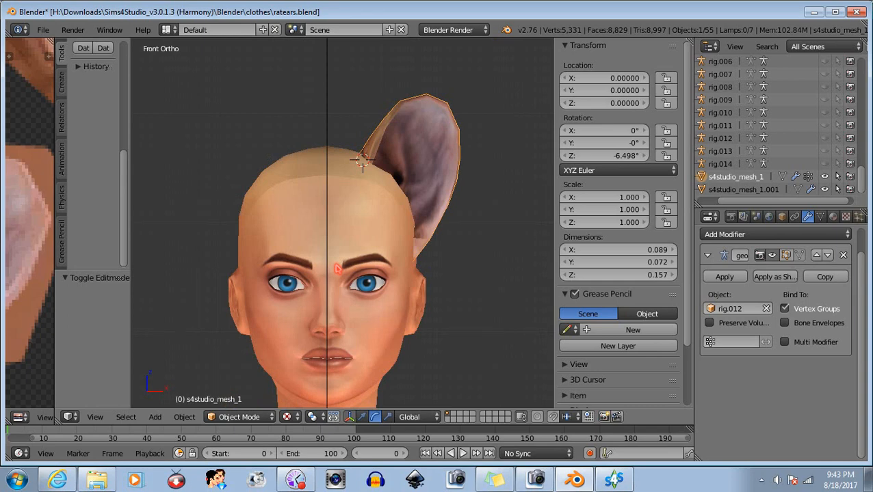
click(42, 29)
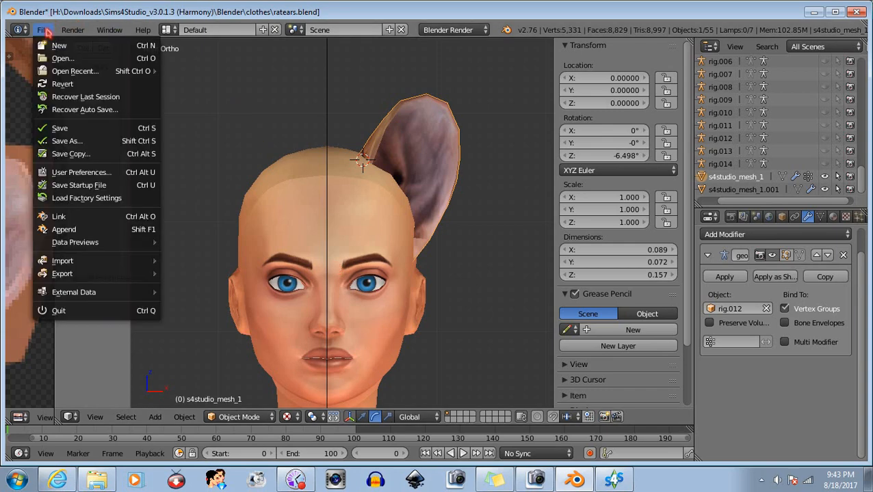
click(52, 130)
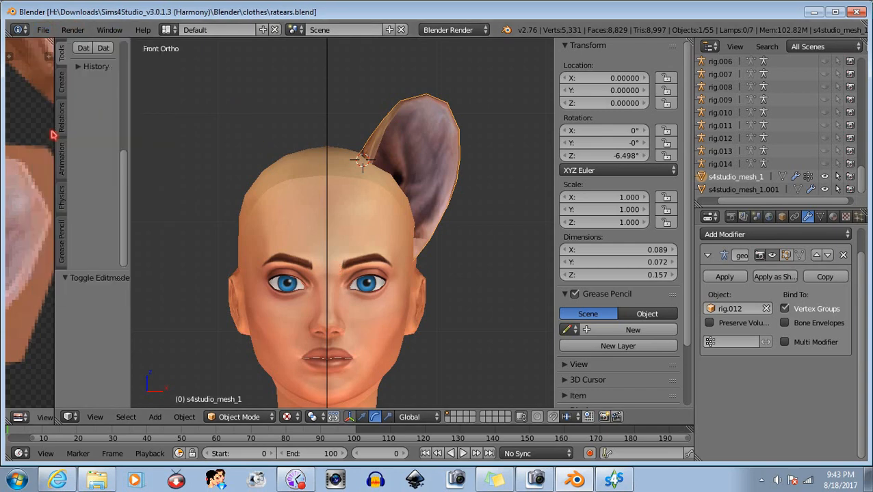
Step: Add an Array modifier with count 2 above the Armature modifier, increase its relative X offset to separate the two ears, and apply it
click(752, 235)
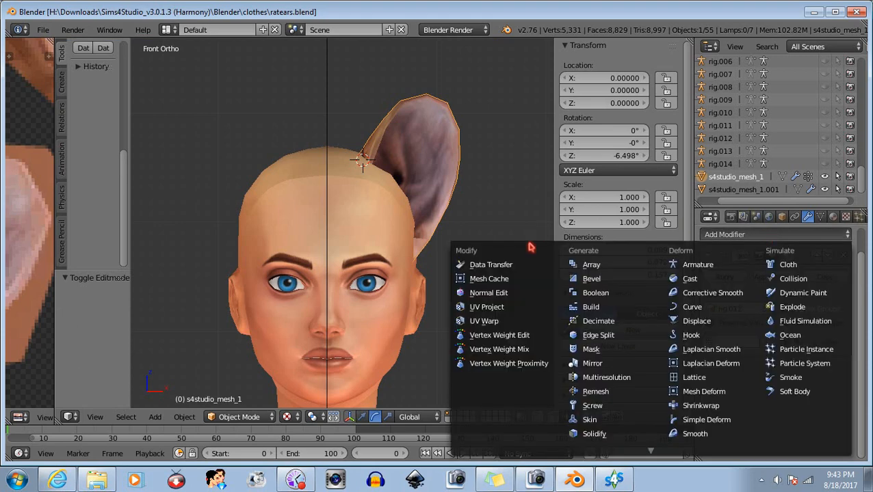
click(583, 264)
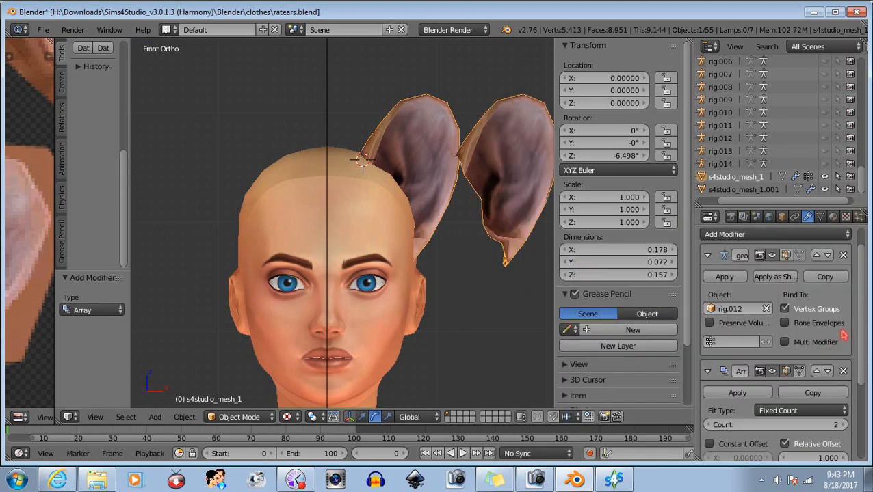
click(817, 371)
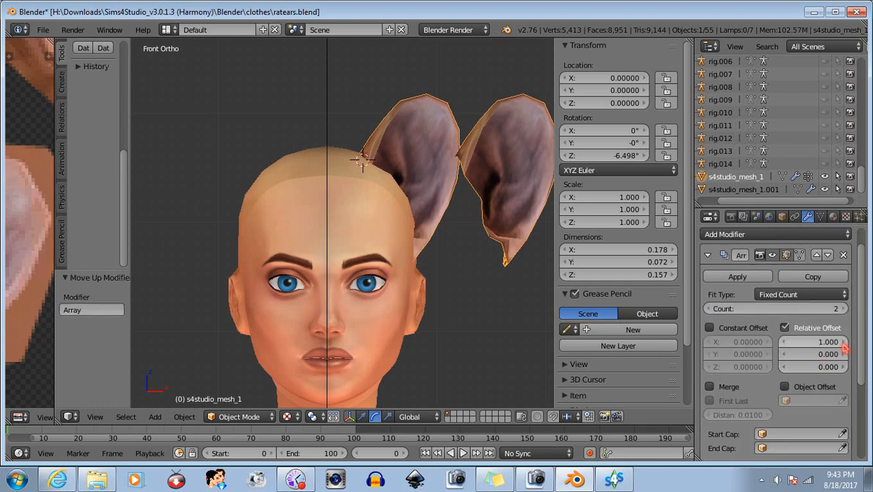
drag(843, 347, 796, 341)
click(738, 277)
scroll(479, 262, down, 2)
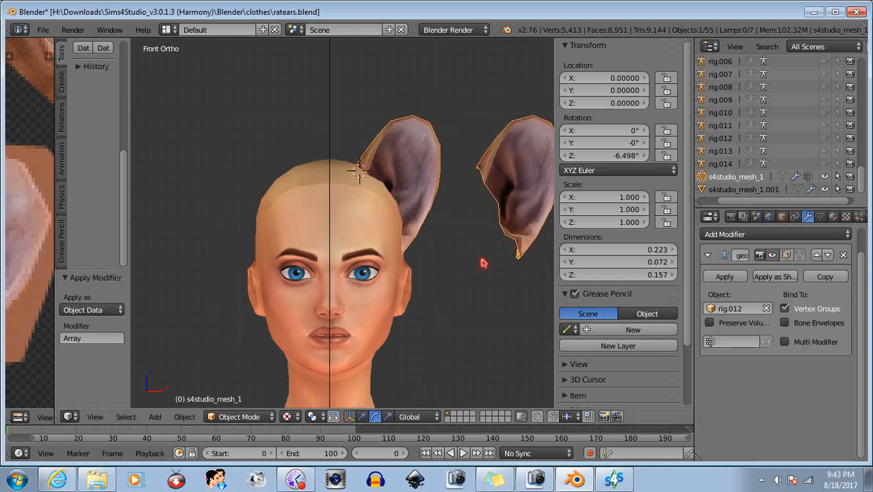
Step: In Edit Mode, select only the duplicated ear farther from the head and mirror it along global X
click(255, 415)
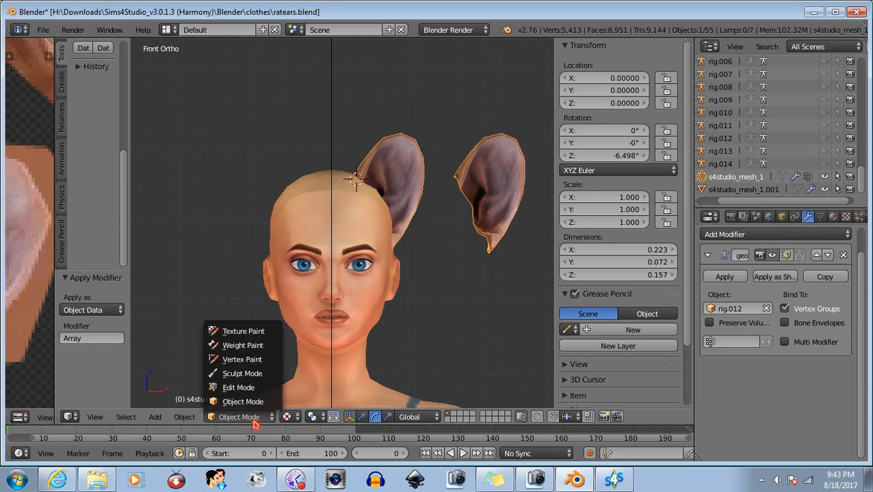
click(259, 388)
key(a)
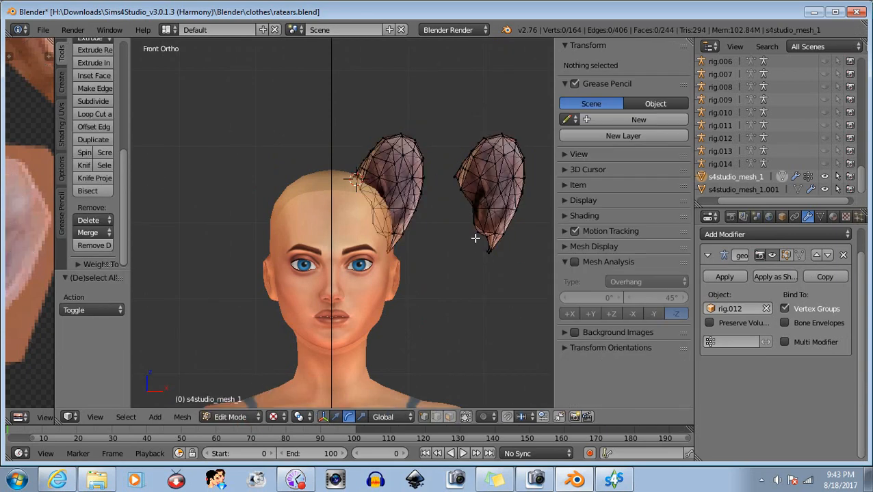
key(b)
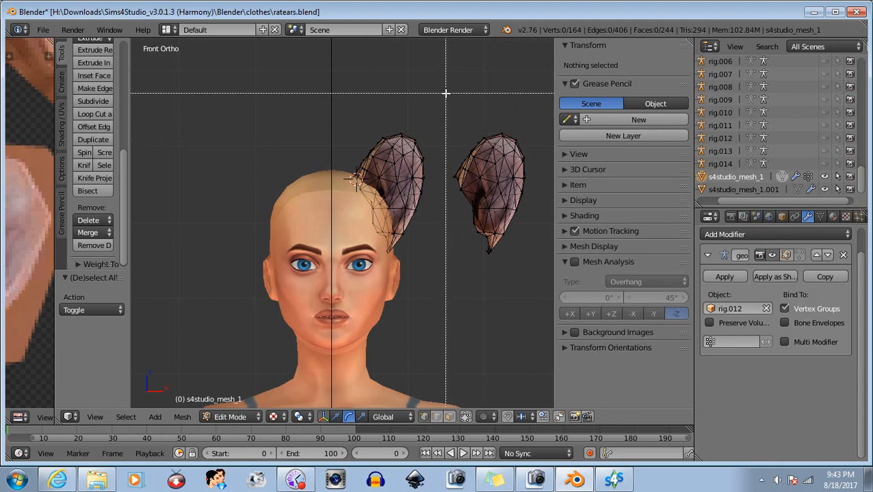
drag(445, 94, 532, 270)
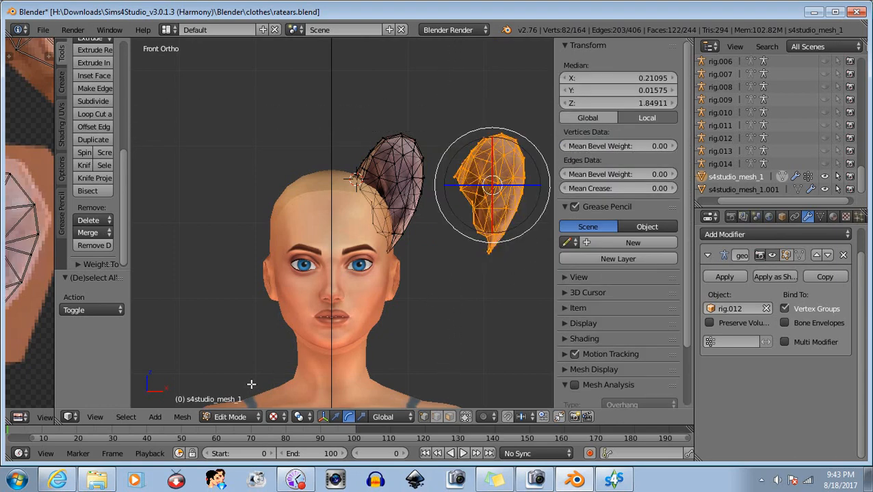
click(182, 417)
mouse_move(229, 345)
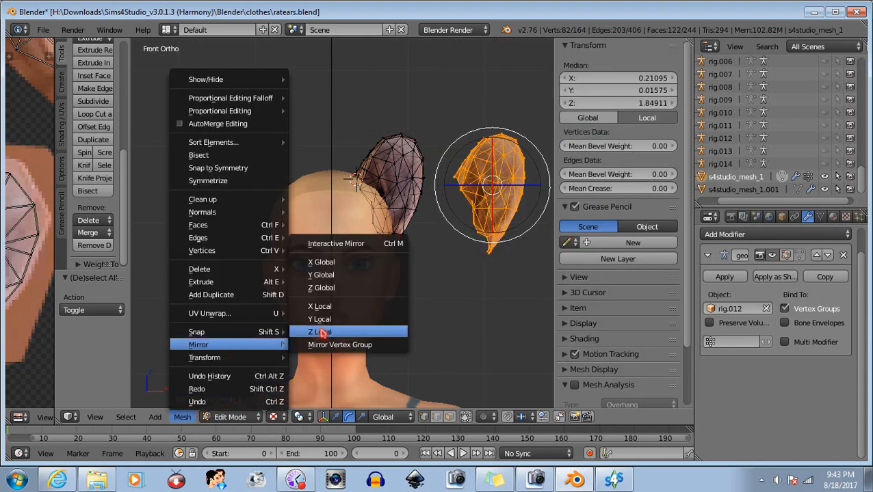
click(338, 266)
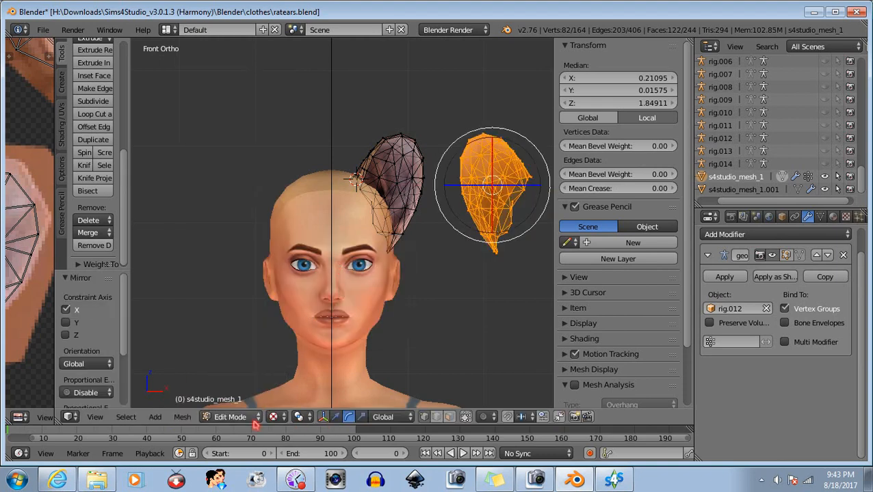
Step: Flip the mirrored ear's normals and move it -0.300 along X to the opposite side of the head
click(182, 417)
mouse_move(226, 217)
click(328, 217)
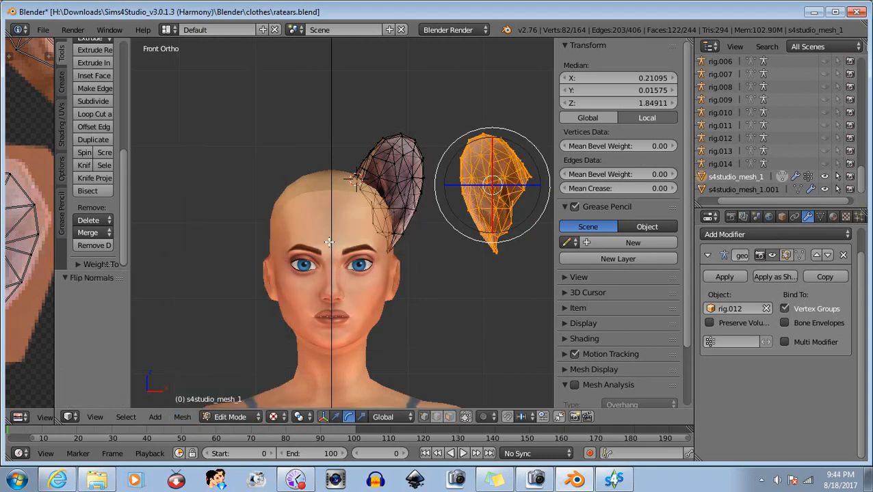
click(335, 417)
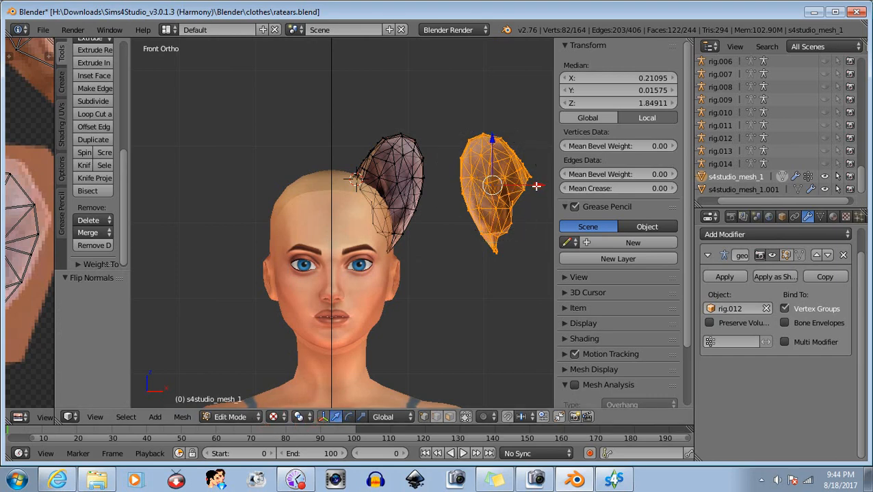
drag(536, 186, 307, 186)
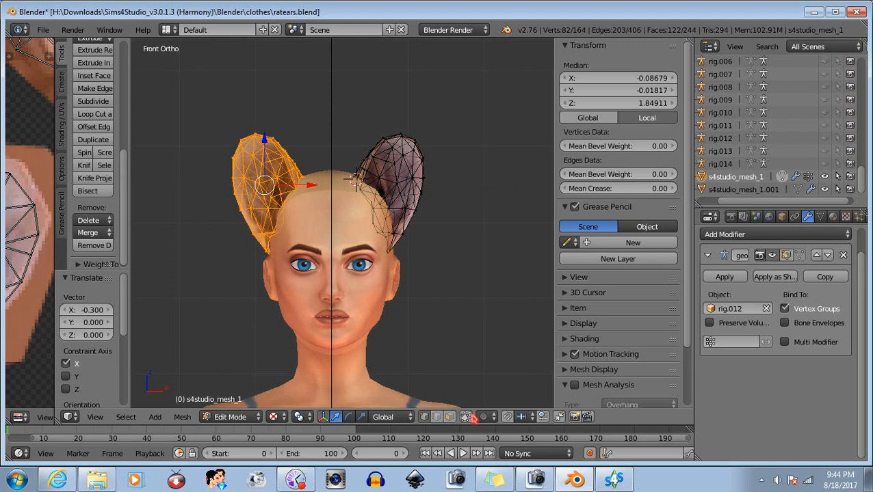
Step: In the front view, shift the mirrored ear 0.008 and another 0.001 along X to match the opposite ear's placement on the head
click(95, 417)
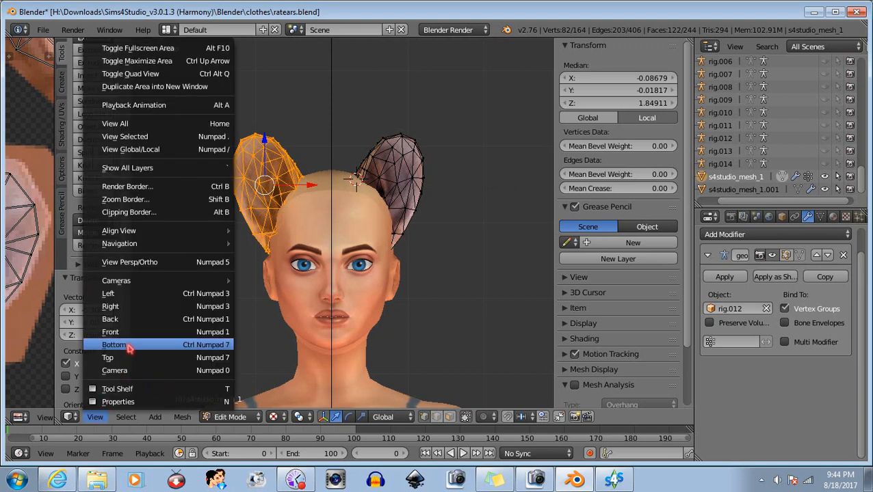
click(113, 332)
scroll(216, 219, up, 2)
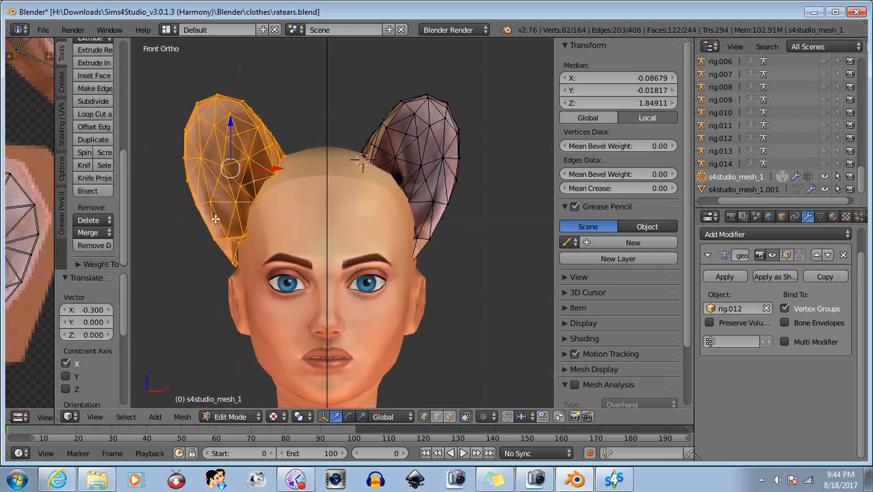
scroll(216, 219, up, 1)
scroll(266, 242, up, 1)
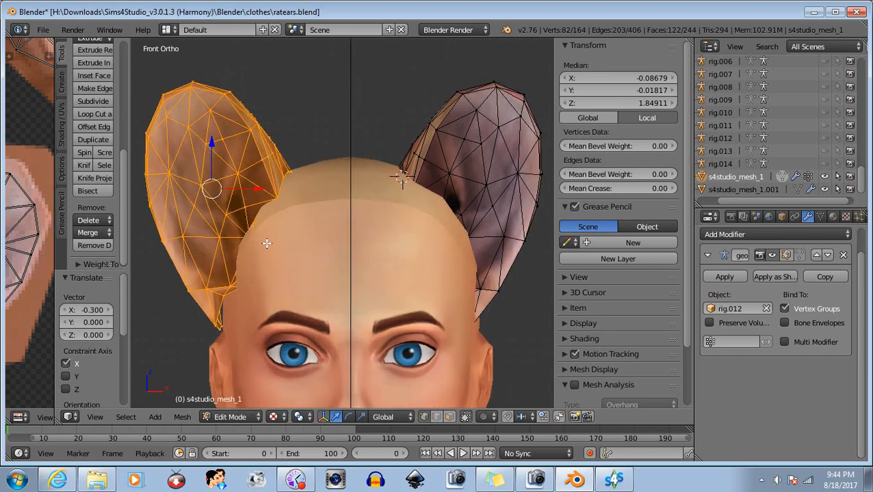
shift+middle_drag(266, 243, 268, 261)
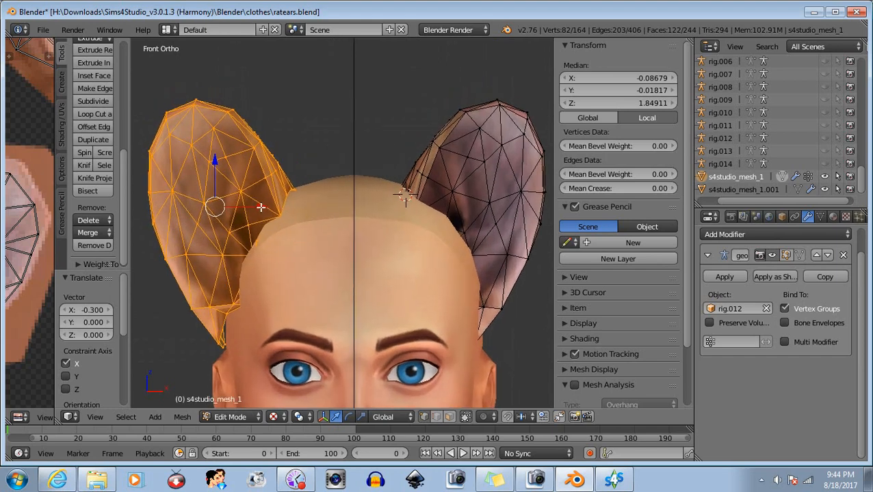
drag(260, 207, 268, 210)
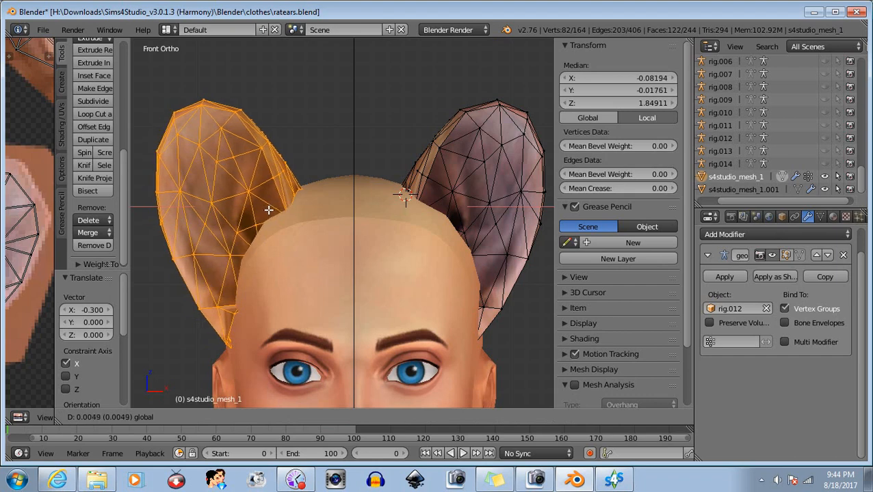
drag(269, 210, 274, 212)
scroll(350, 236, up, 2)
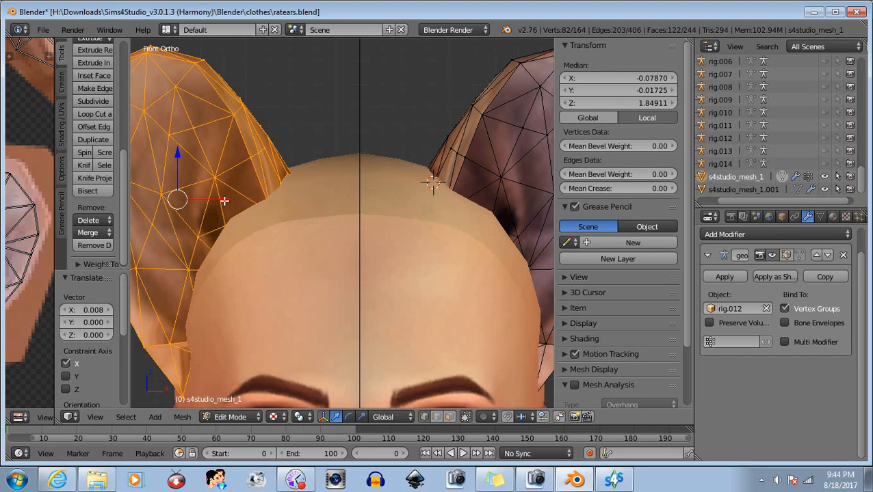
drag(224, 200, 227, 201)
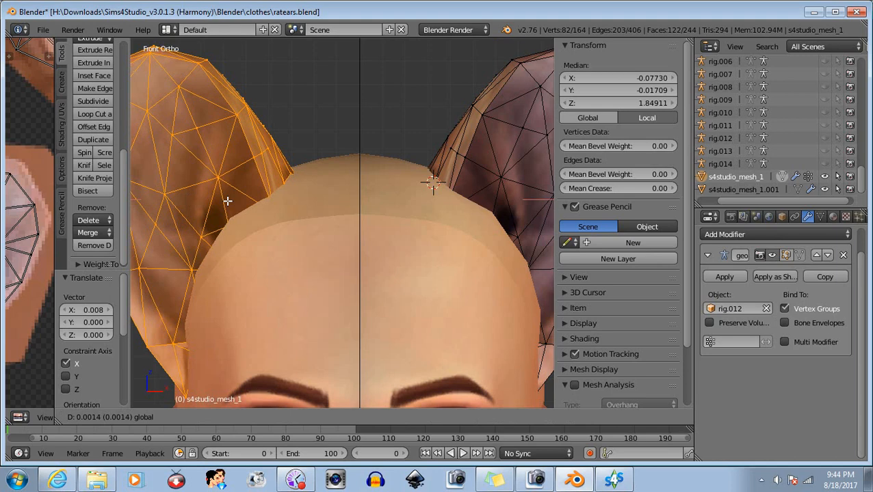
drag(227, 200, 226, 199)
scroll(337, 237, down, 5)
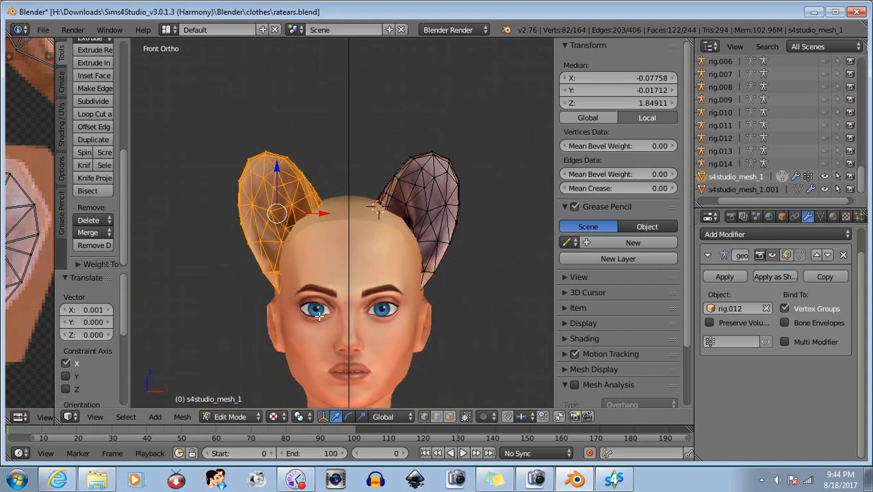
Step: In Object Mode, examine how both ears sit on the head from the front and at a slight angle
click(230, 416)
click(233, 399)
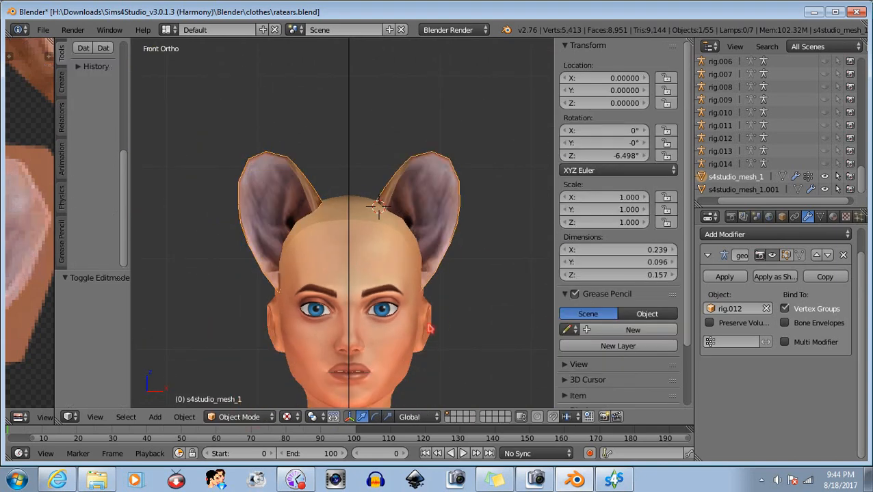
scroll(487, 313, down, 2)
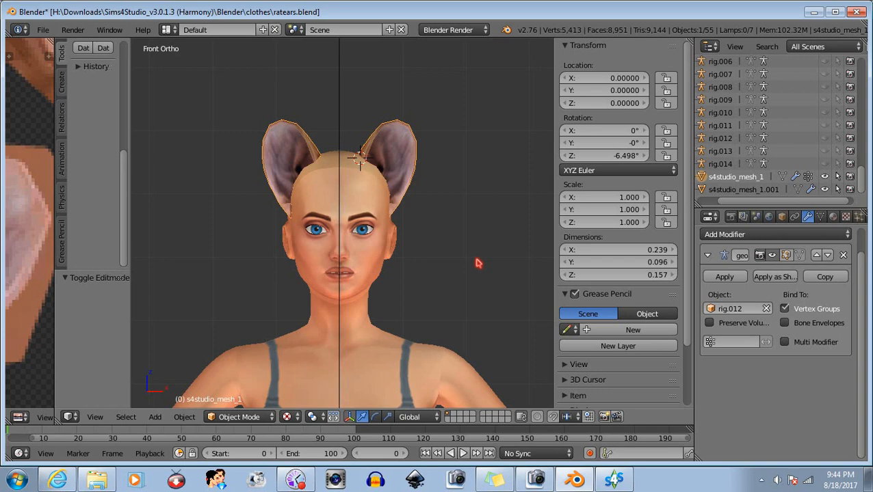
scroll(434, 220, down, 5)
mouse_move(253, 302)
middle_down()
mouse_move(434, 301)
mouse_move(265, 302)
middle_up()
scroll(329, 247, up, 10)
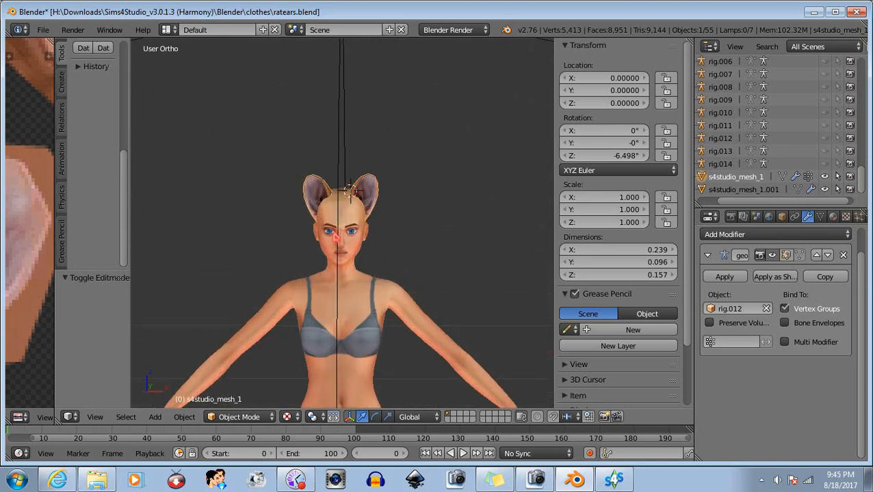
mouse_move(335, 238)
middle_down()
mouse_move(329, 222)
mouse_move(329, 229)
middle_up()
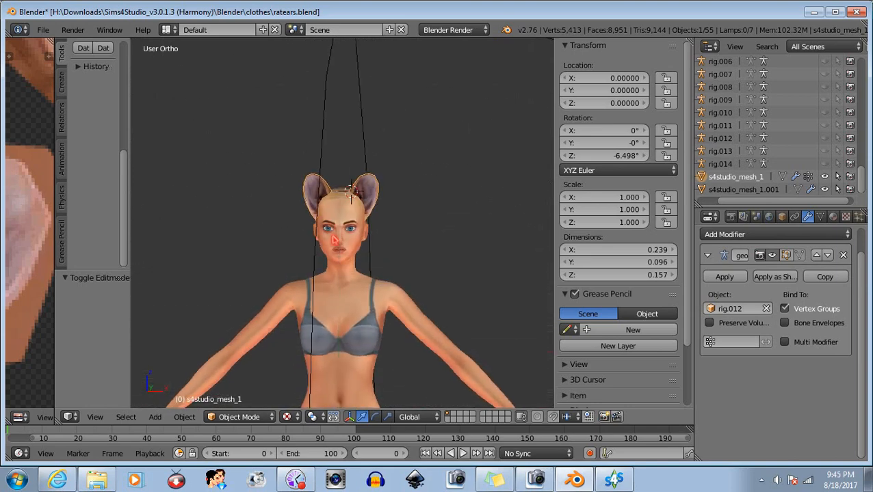
Step: In Edit Mode from the front view, select all vertices of both ears and scale them uniformly by 0.932
click(235, 415)
click(234, 385)
click(97, 418)
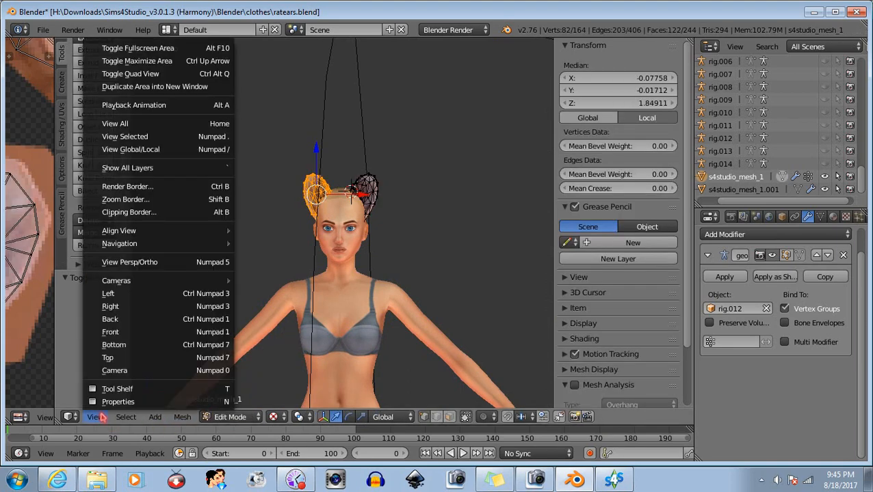
click(111, 331)
scroll(312, 260, up, 3)
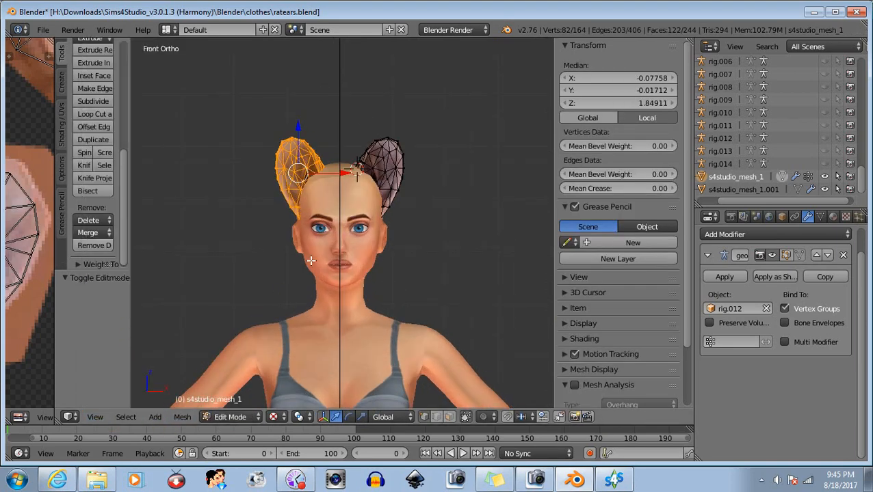
key(a)
key(a)
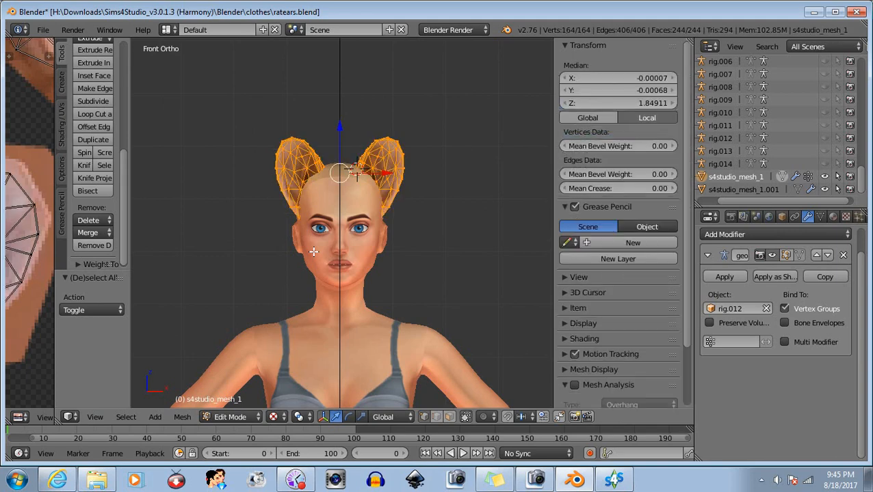
scroll(283, 180, up, 2)
shift+middle_drag(288, 201, 290, 237)
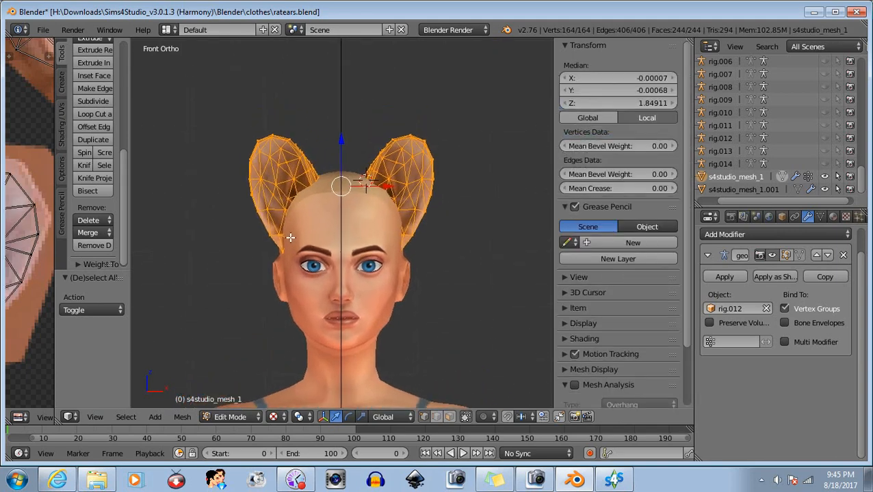
click(361, 417)
drag(350, 187, 348, 186)
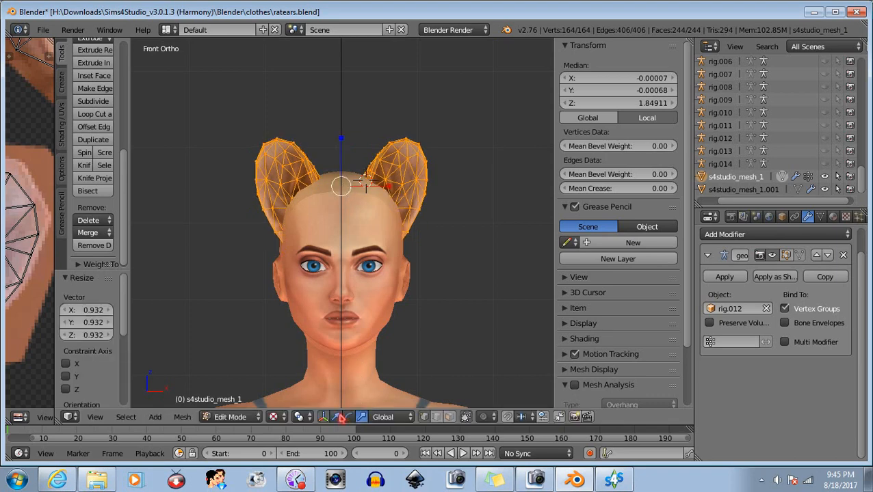
Step: Raise both ears 0.002 along Z and widen them by scaling 1.027 along X
mouse_move(339, 142)
mouse_down()
mouse_move(339, 127)
mouse_move(334, 141)
mouse_up()
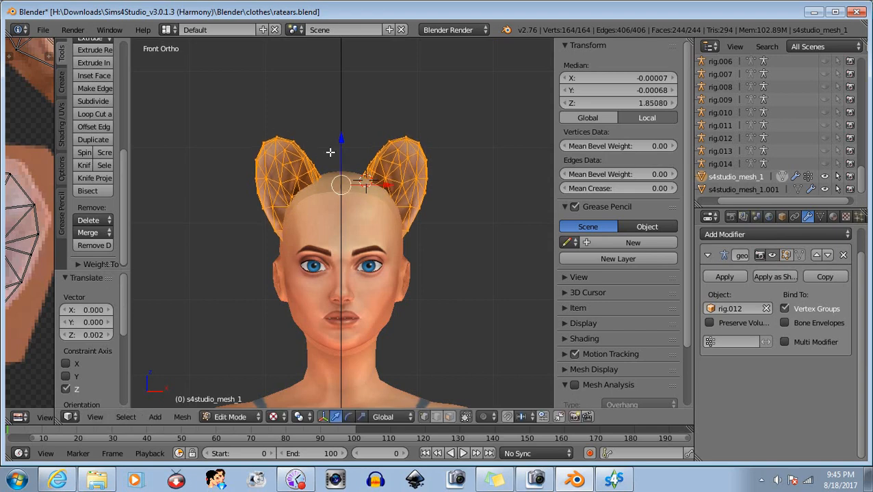
click(361, 417)
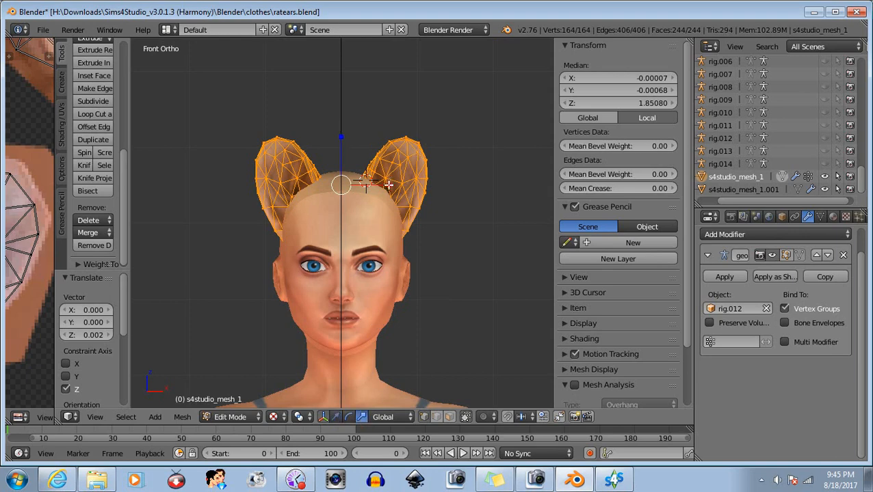
drag(389, 184, 389, 184)
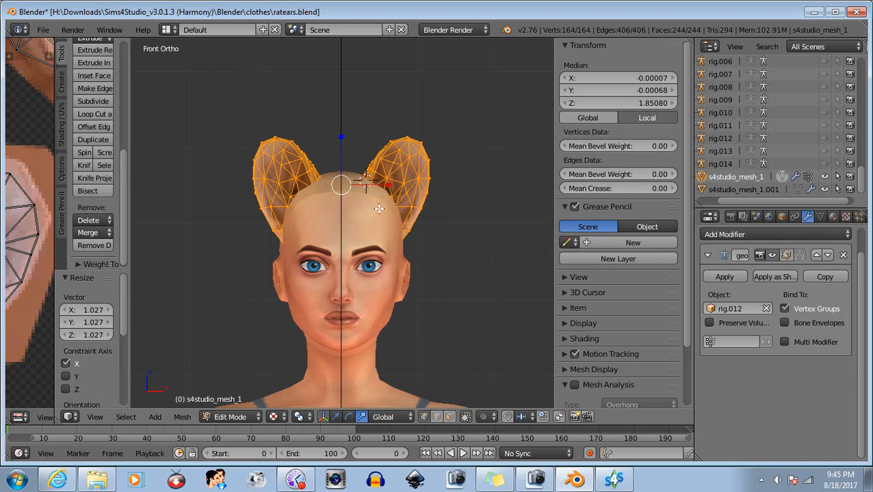
scroll(310, 142, up, 3)
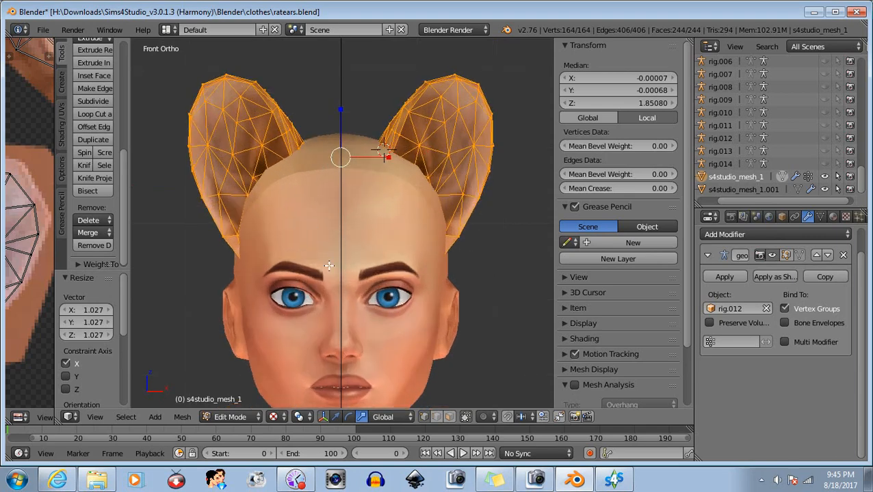
Step: Deselect the original ear and shift only the mirrored ear 0.000392 along X, followed by -0.000196 along X
click(335, 416)
scroll(309, 95, up, 3)
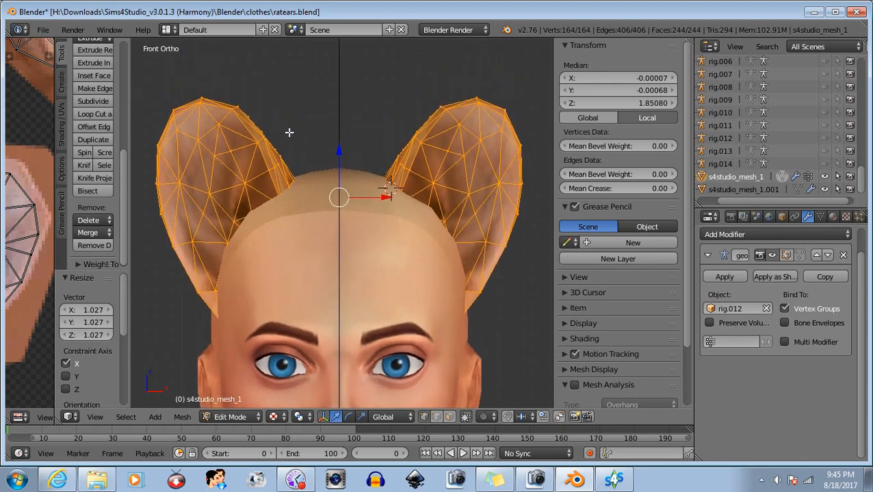
scroll(308, 93, up, 2)
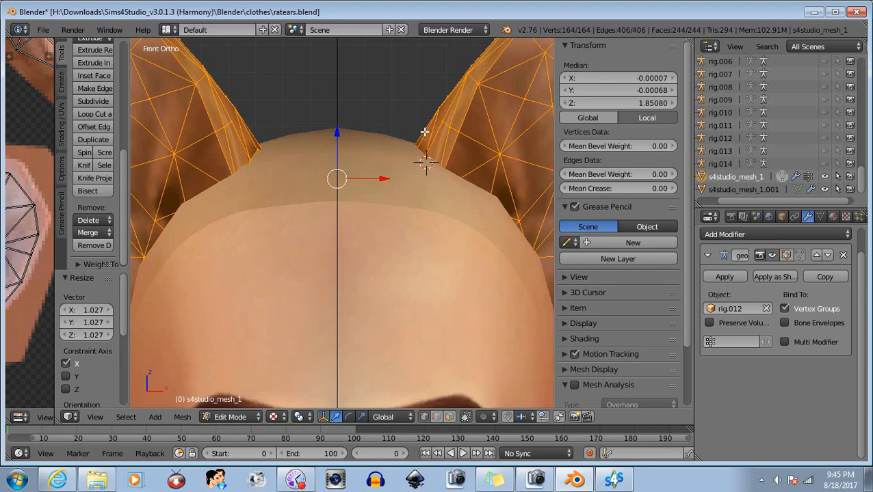
scroll(234, 141, down, 5)
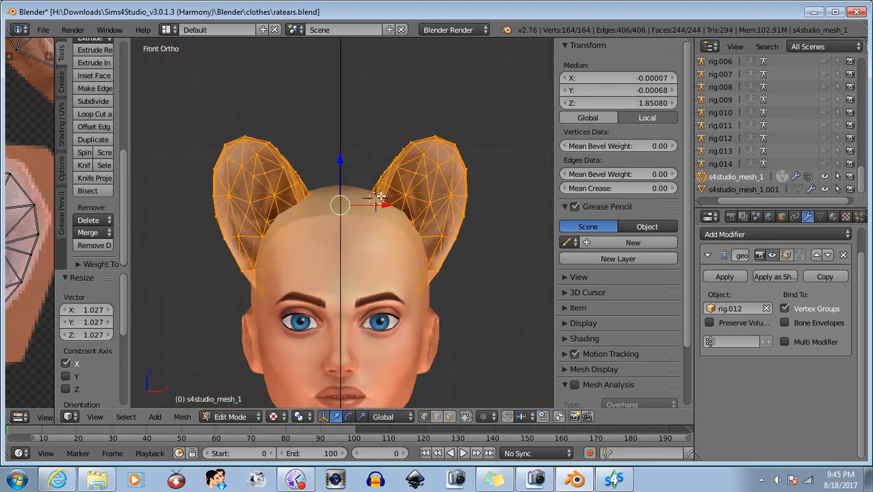
key(b)
middle_drag(335, 101, 512, 355)
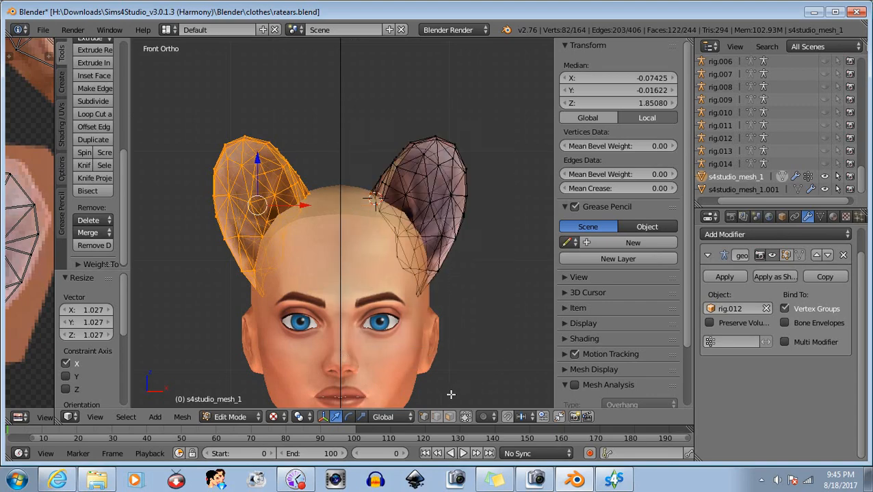
scroll(265, 160, up, 5)
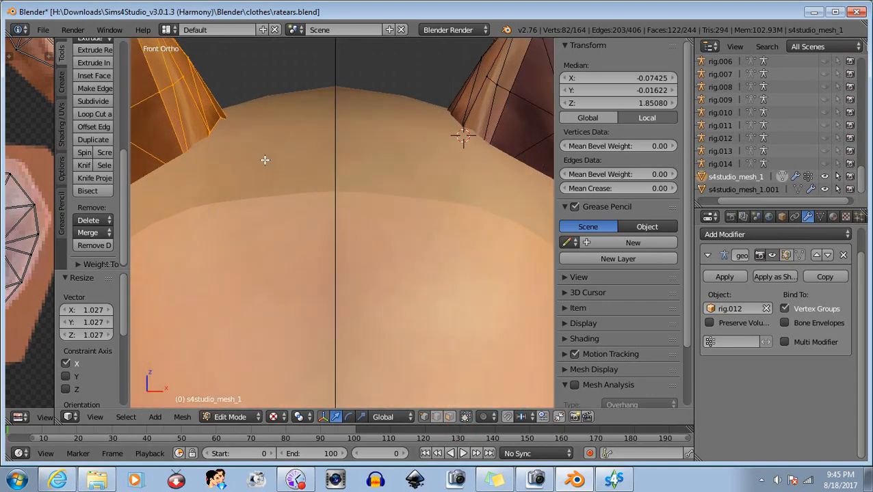
scroll(263, 160, down, 4)
scroll(239, 171, up, 2)
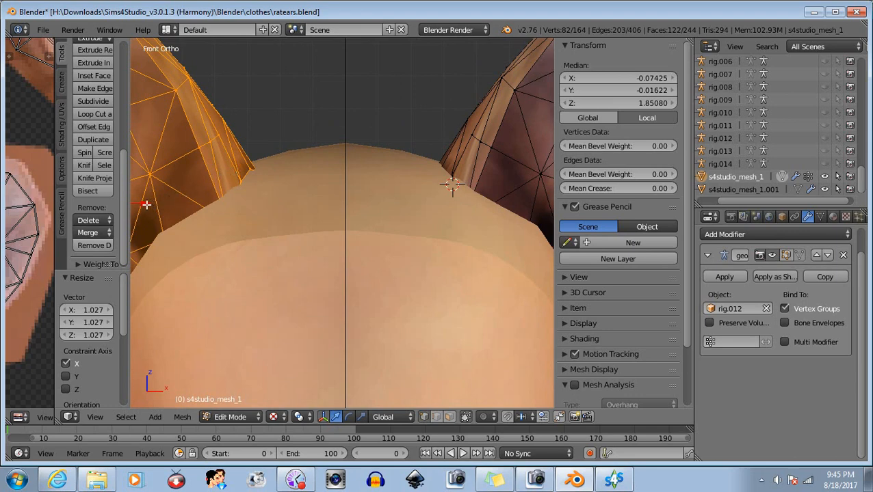
key(g)
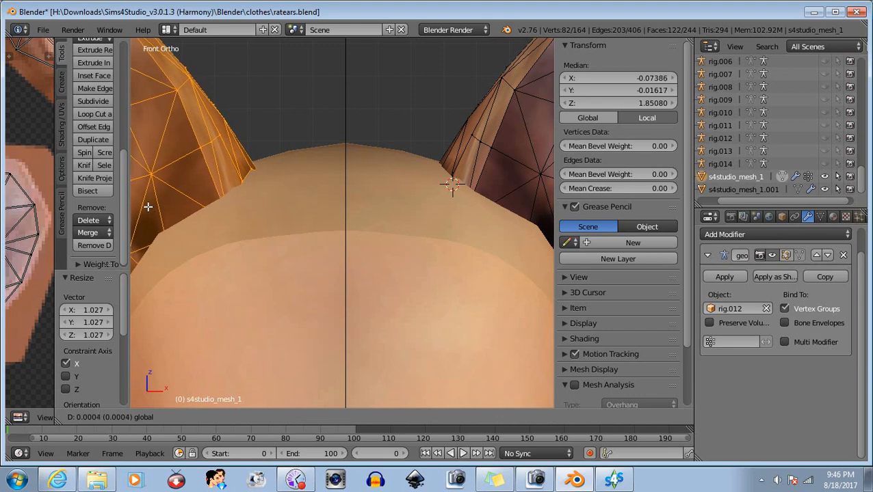
click(147, 207)
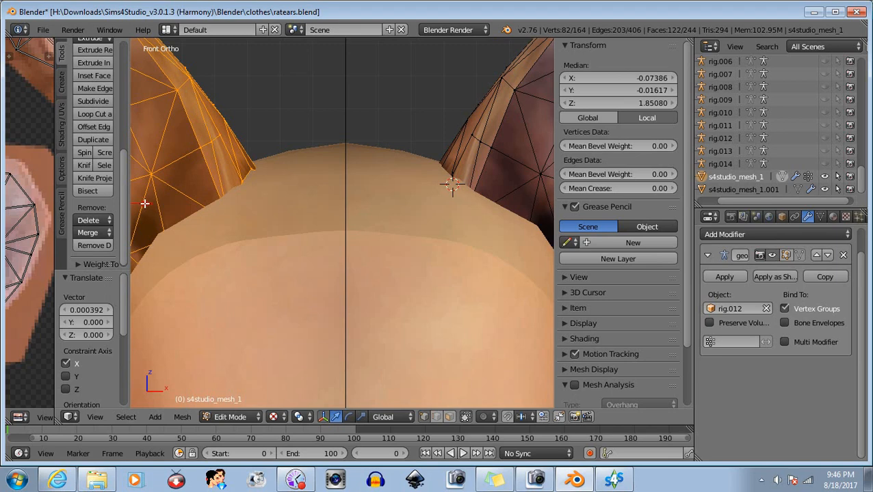
key(g)
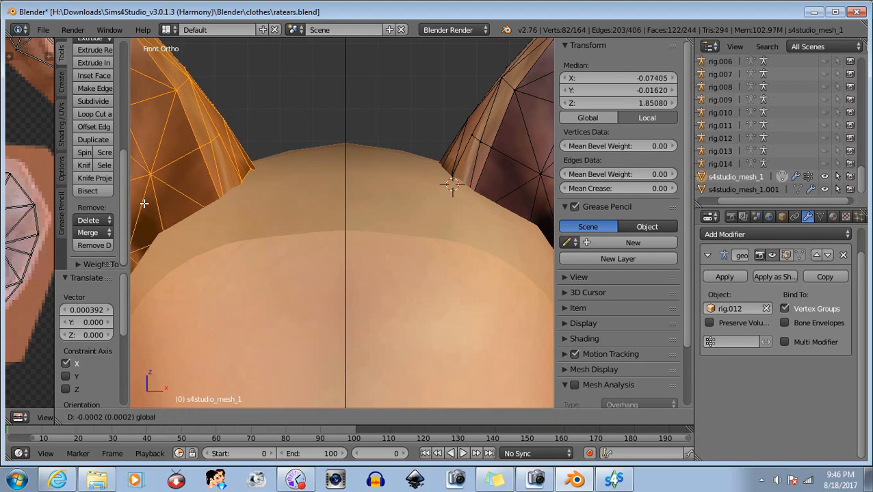
click(145, 203)
scroll(290, 267, down, 5)
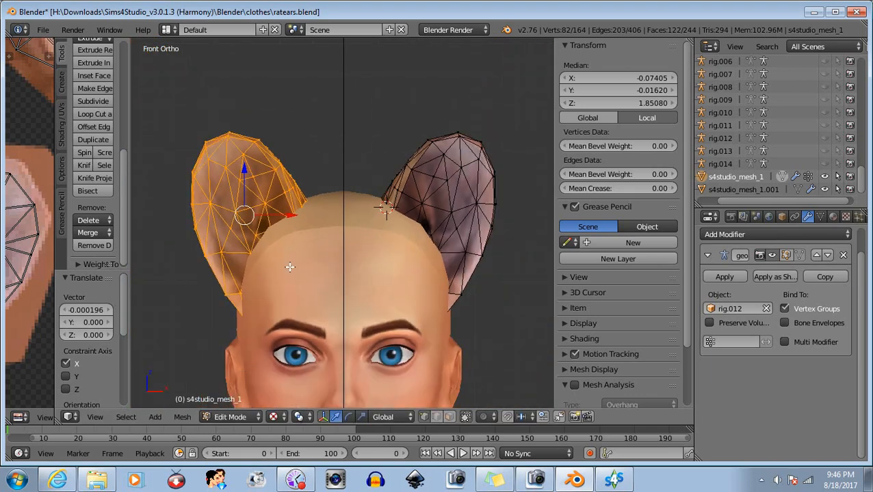
Step: Compare both ear bases against the head's centre line and fine-tune the mirrored ear by -0.000471 and 0.000235 along X
scroll(321, 177, up, 3)
scroll(317, 156, up, 2)
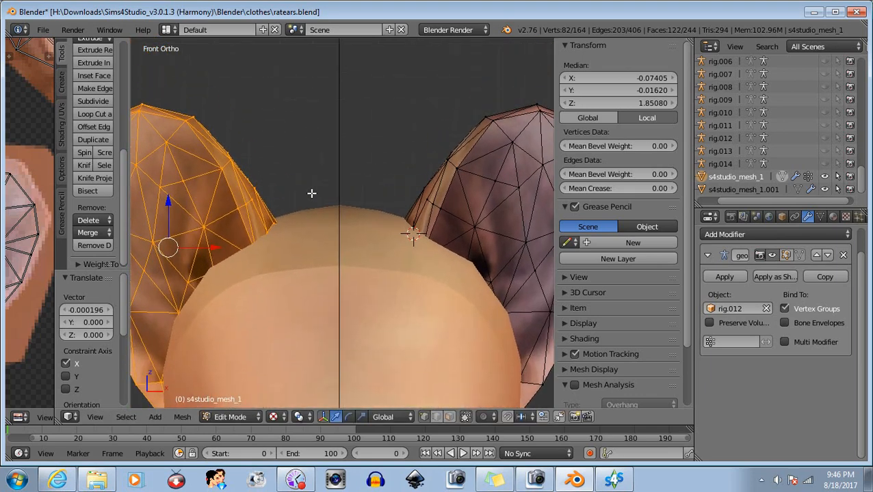
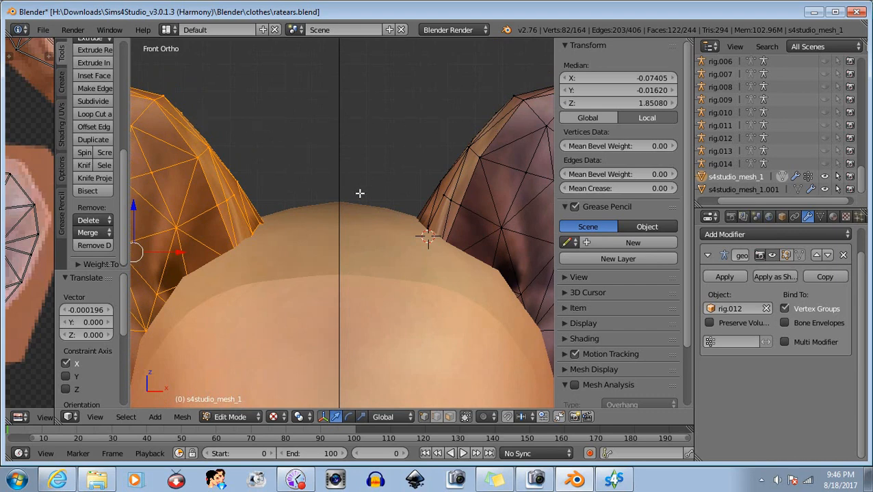
scroll(356, 202, down, 2)
scroll(390, 263, up, 3)
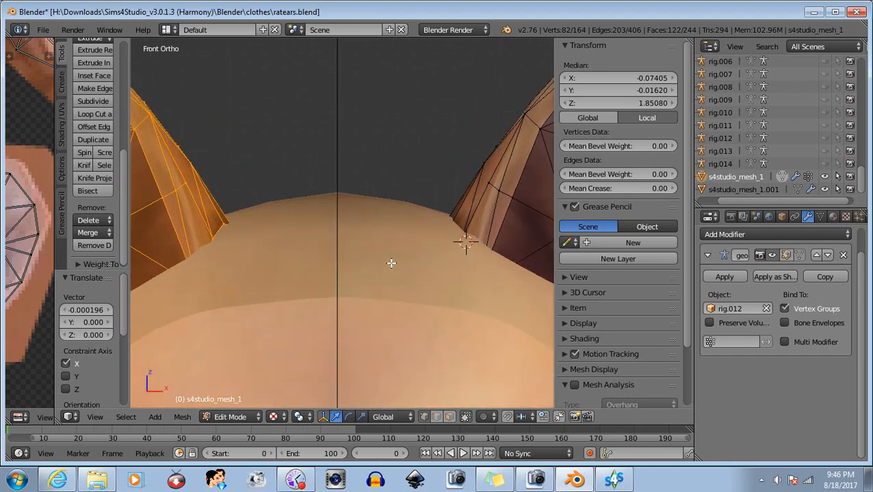
scroll(390, 264, up, 1)
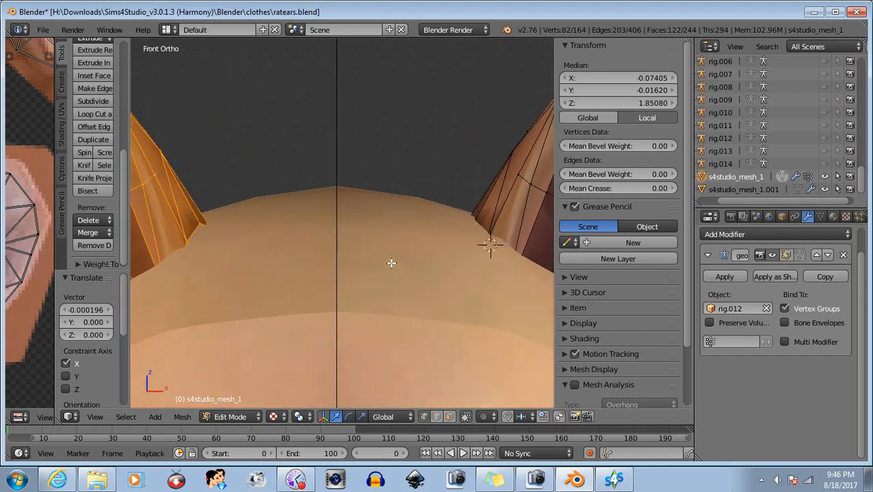
scroll(390, 263, down, 1)
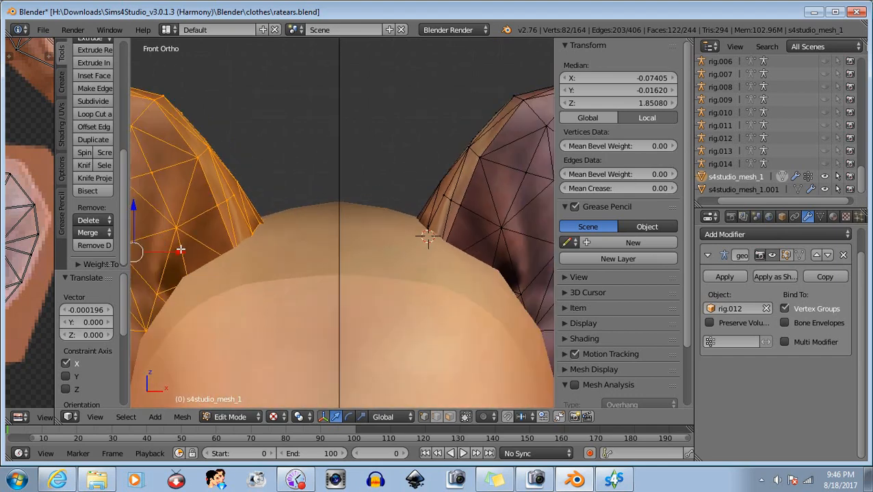
drag(179, 252, 178, 253)
scroll(410, 267, up, 1)
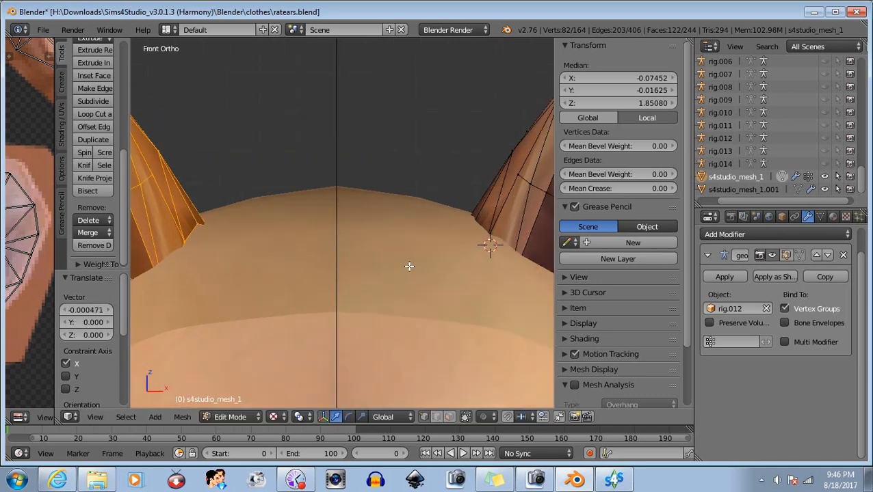
scroll(409, 266, up, 1)
scroll(406, 266, down, 2)
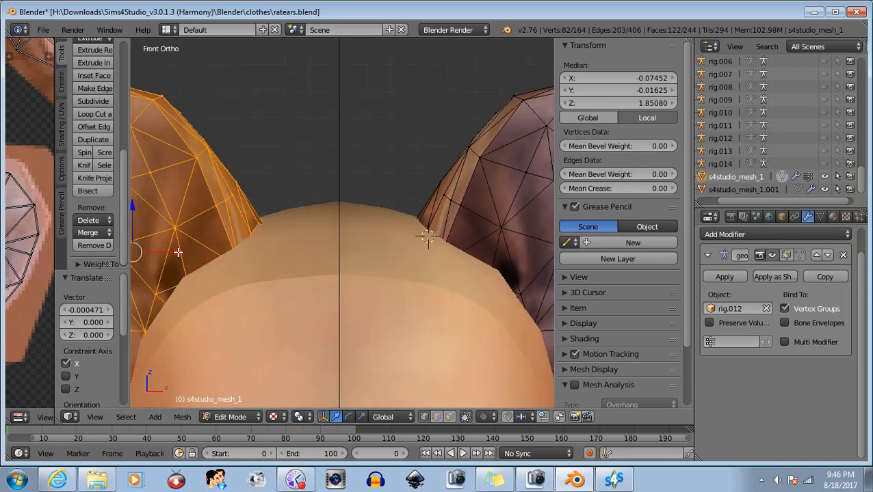
drag(177, 253, 178, 253)
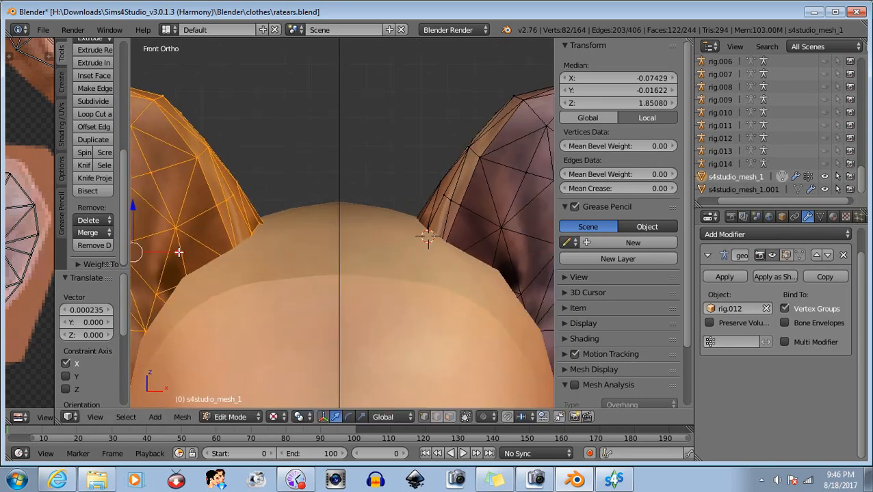
scroll(418, 229, up, 2)
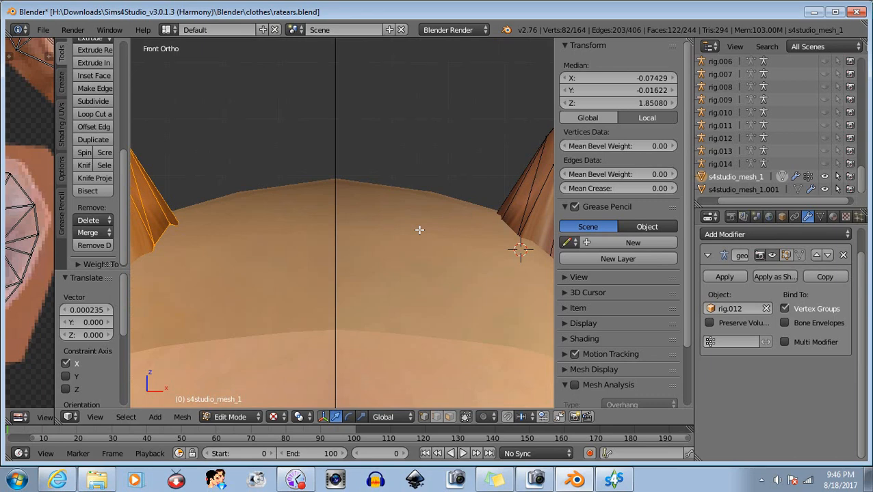
scroll(419, 230, down, 5)
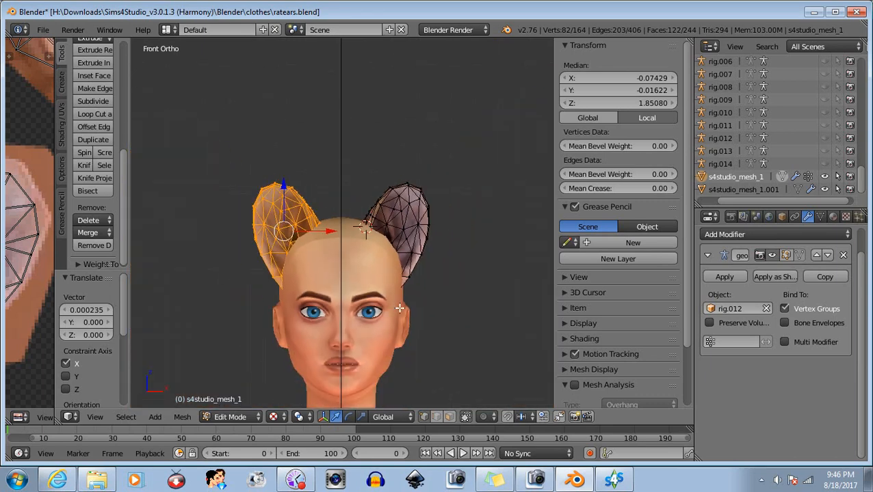
Step: Return to Object Mode and check the finished pair of ears on the head from the front
click(210, 417)
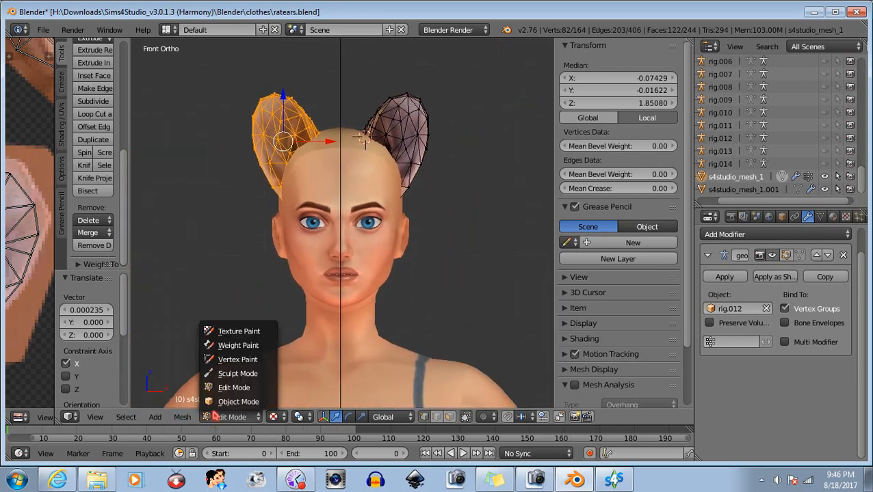
click(222, 410)
scroll(382, 231, down, 2)
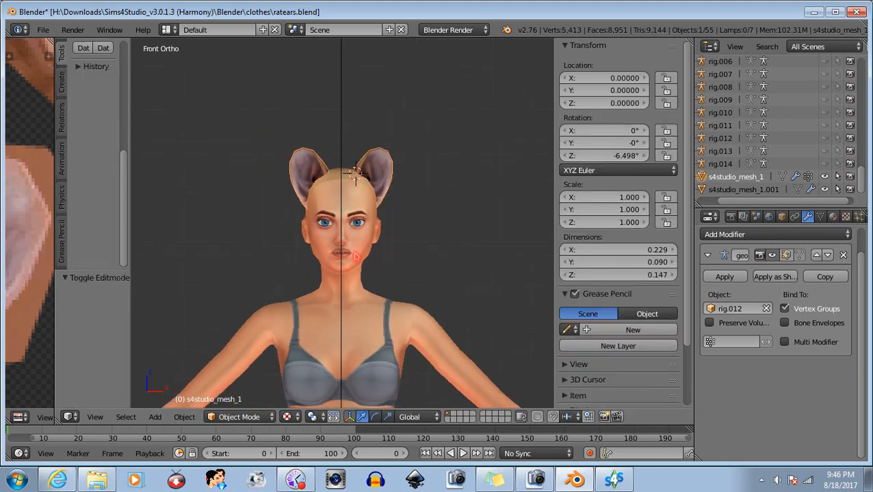
Step: Select the whole mesh of both ears in Edit Mode and move it 0.023 along Y in the left view
middle_drag(247, 283, 320, 294)
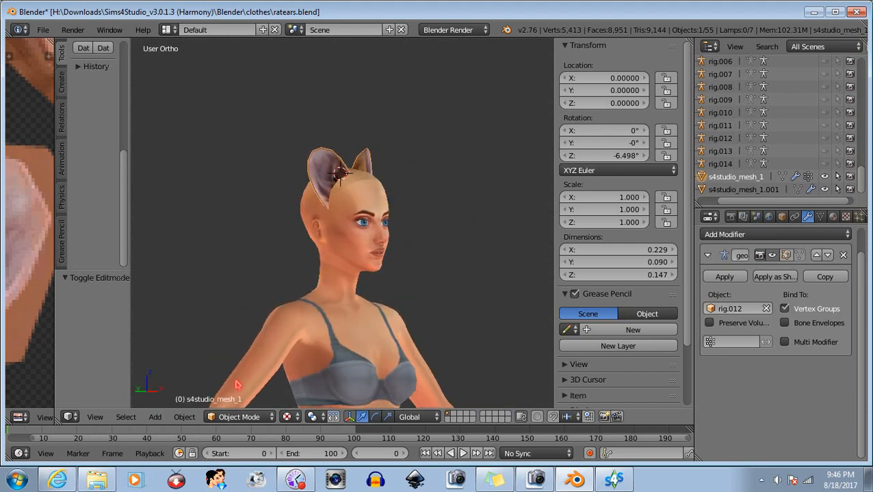
click(89, 420)
click(110, 293)
click(185, 417)
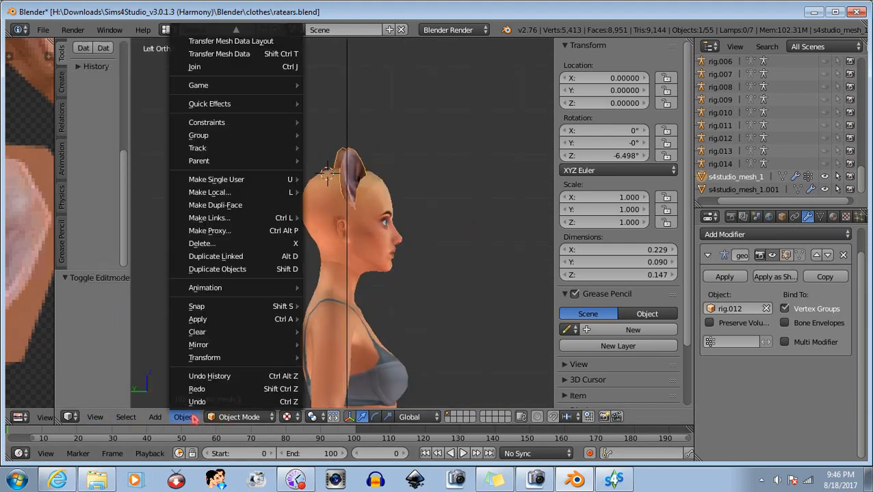
click(236, 417)
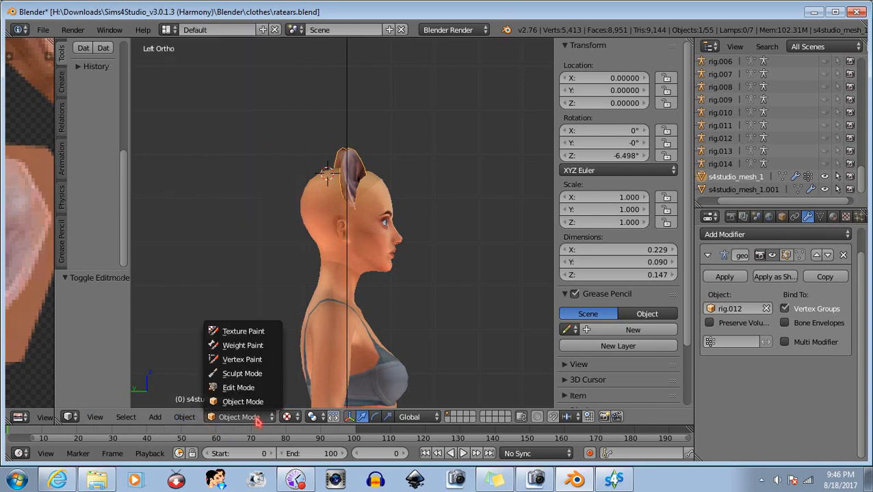
click(225, 385)
key(a)
key(a)
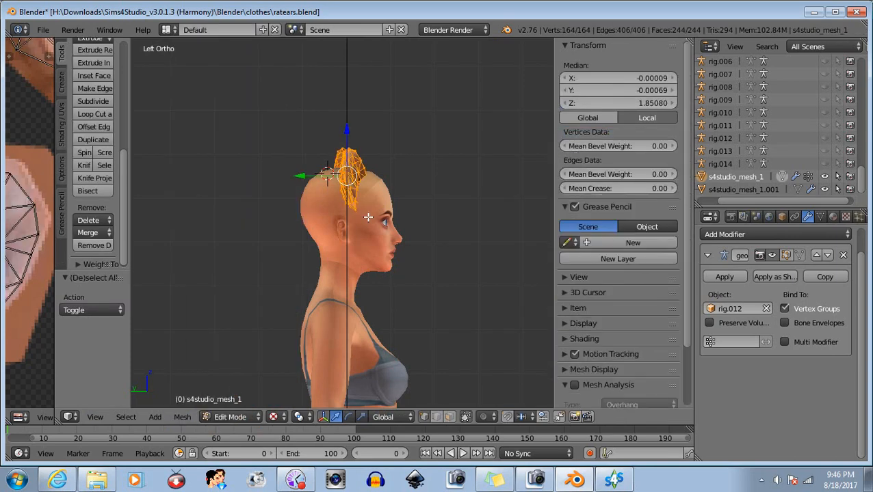
scroll(273, 168, up, 2)
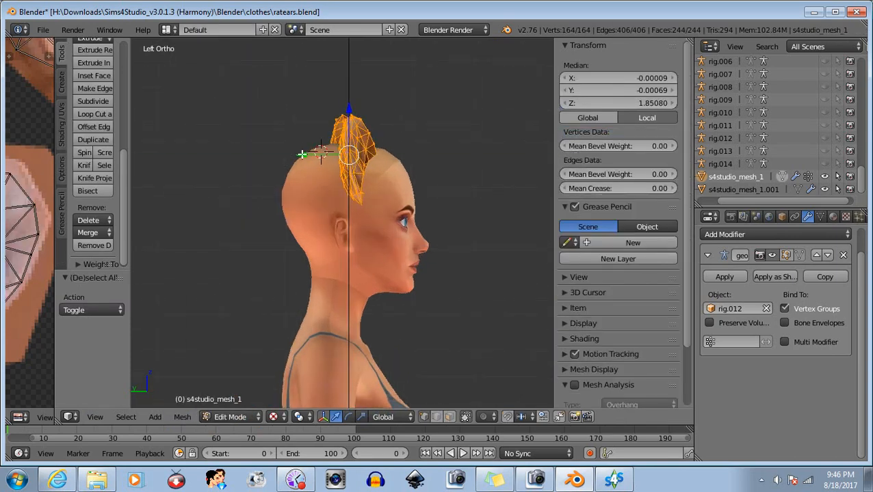
drag(302, 155, 287, 154)
Step: Check the ears from the front, then rotate both ears by -3.368° in the right view
click(96, 418)
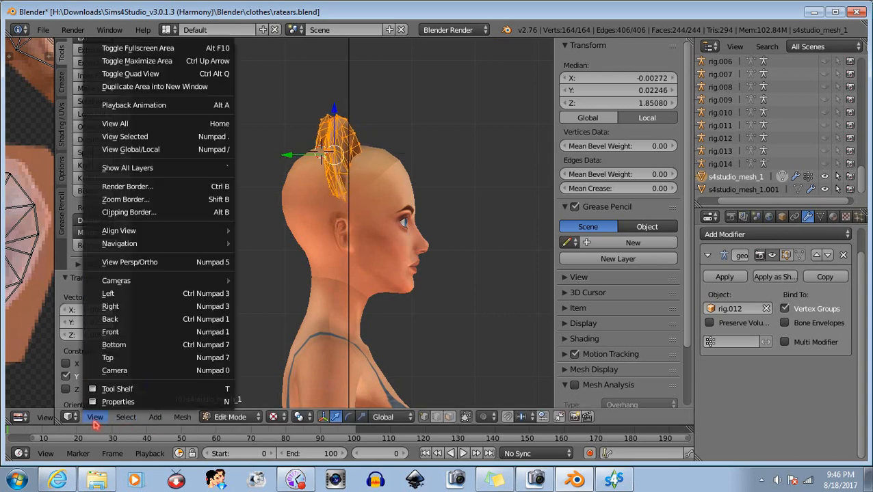
click(142, 334)
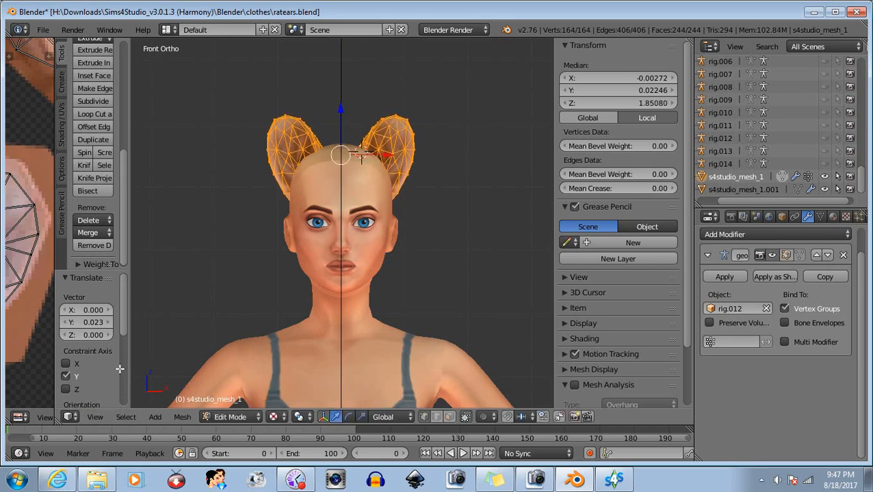
click(95, 419)
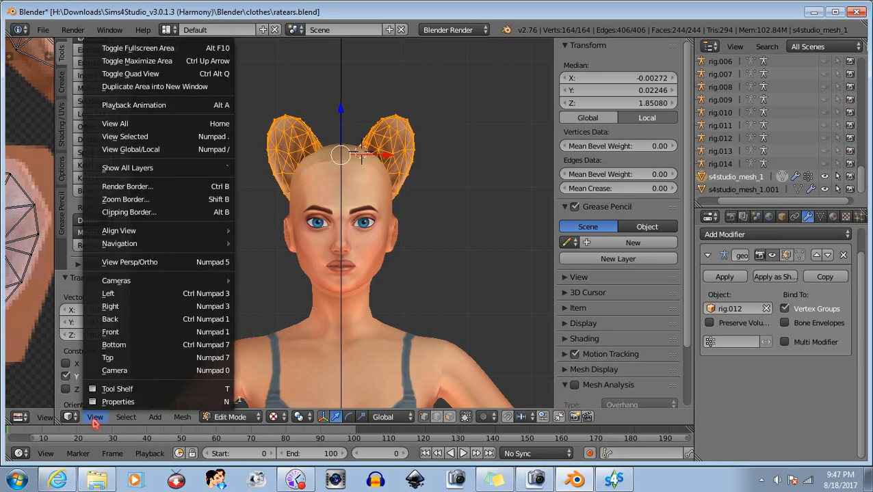
click(133, 307)
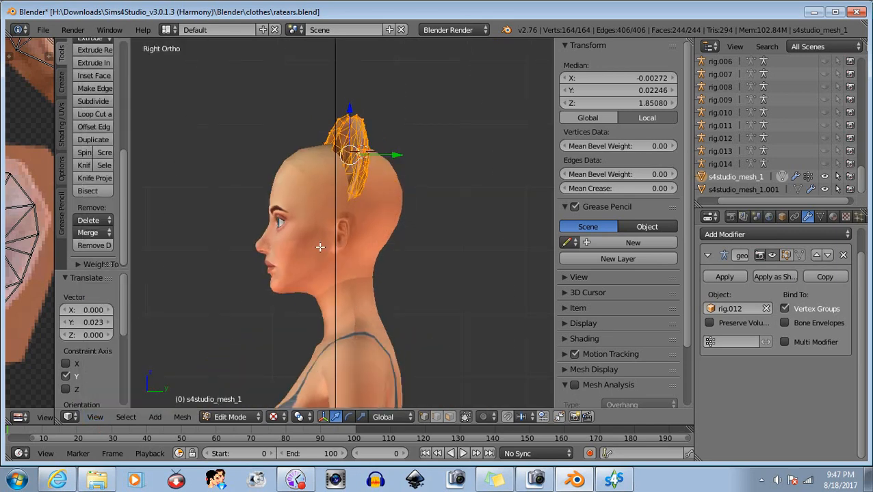
click(349, 417)
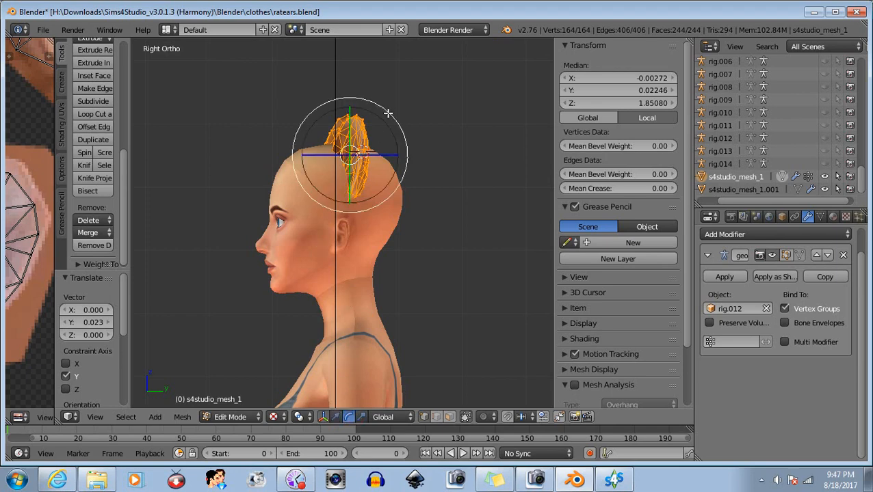
mouse_move(388, 111)
mouse_down()
mouse_move(396, 118)
mouse_move(383, 112)
mouse_up()
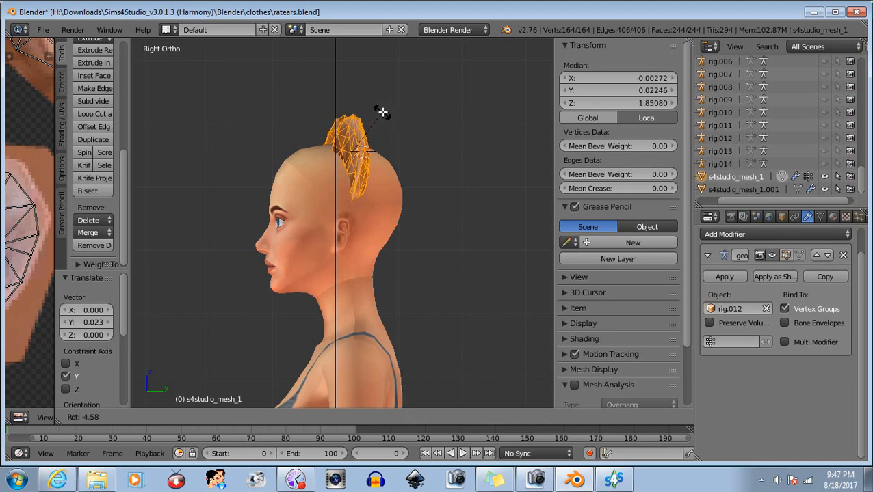
right_click(383, 112)
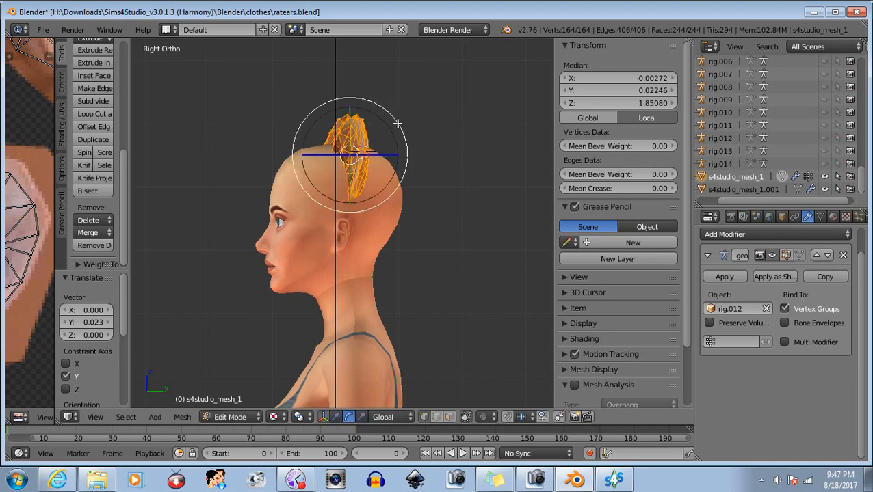
drag(398, 124, 392, 129)
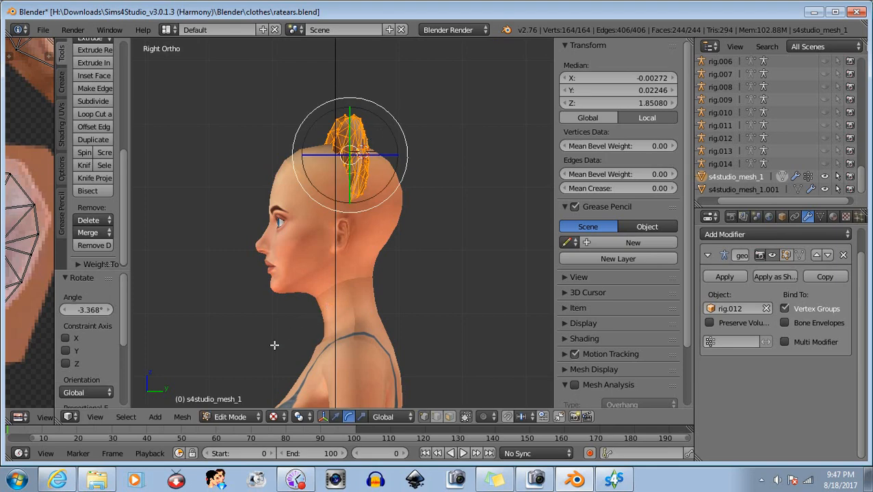
Step: Raise both ears 0.001 along Z in the front view
click(102, 419)
click(122, 332)
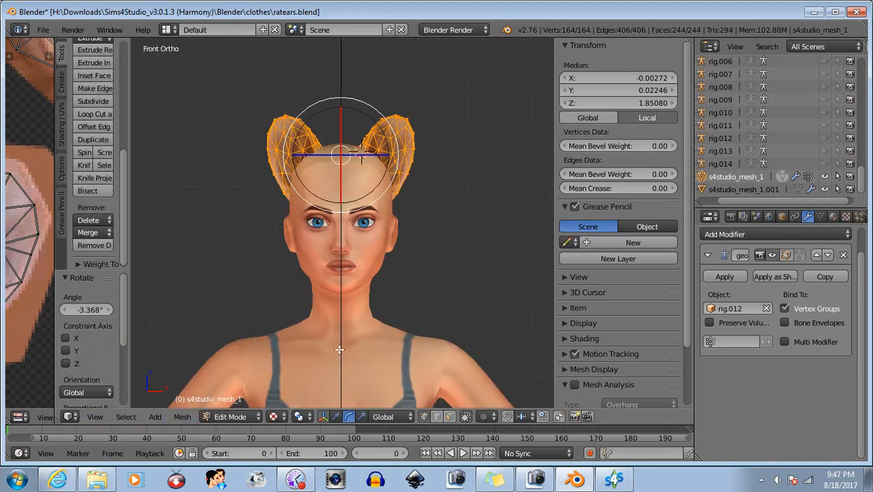
click(336, 417)
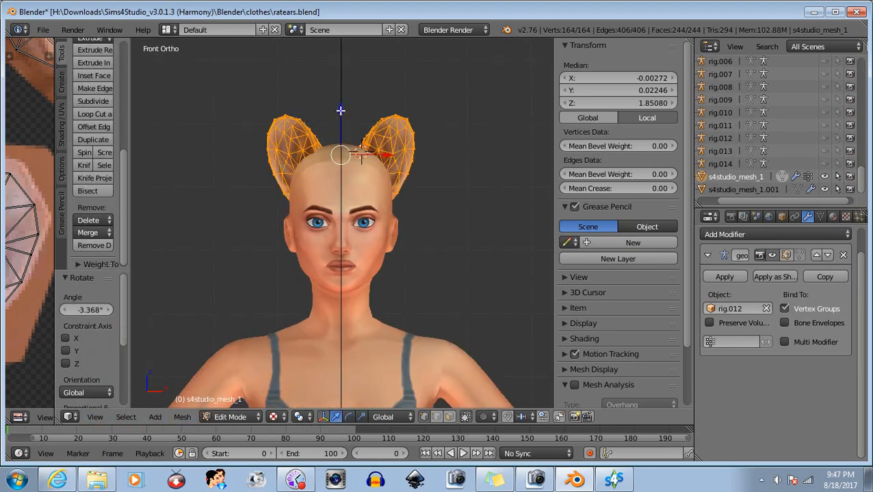
drag(340, 110, 341, 110)
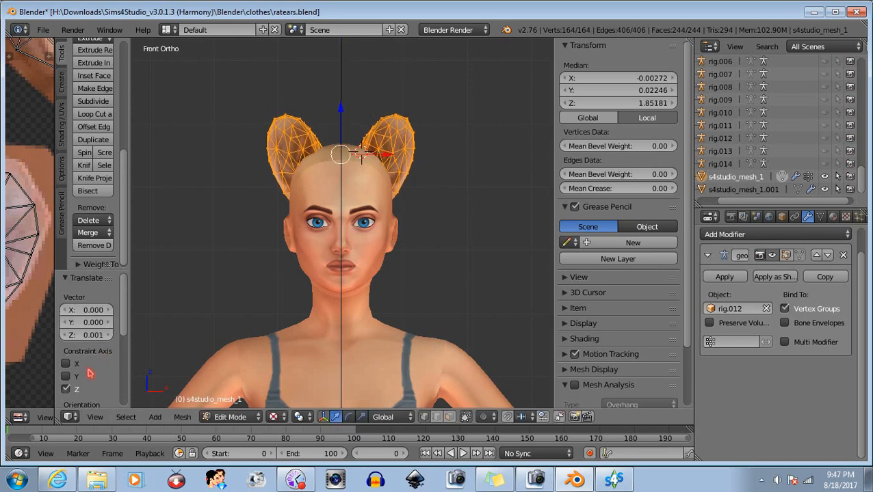
Step: Select one inner vertex at the back of each ear's base and move the pair -0.003 along Z
click(95, 417)
click(125, 322)
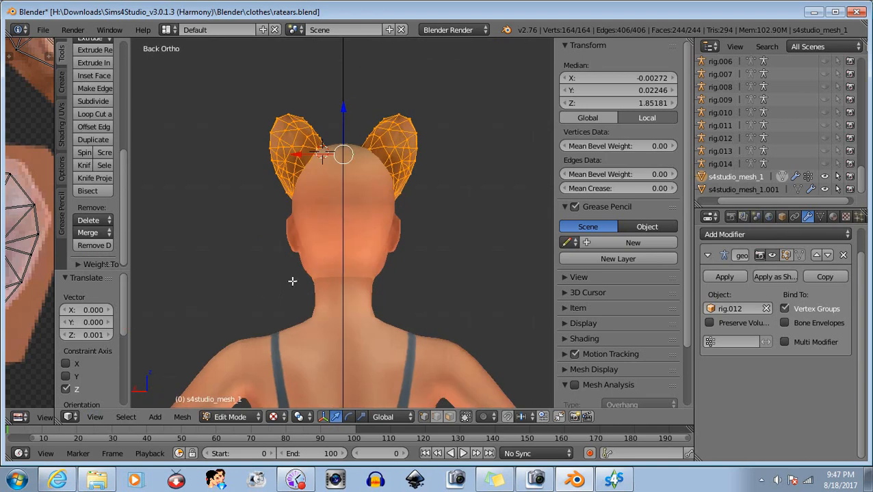
middle_drag(333, 206, 324, 277)
scroll(345, 218, up, 4)
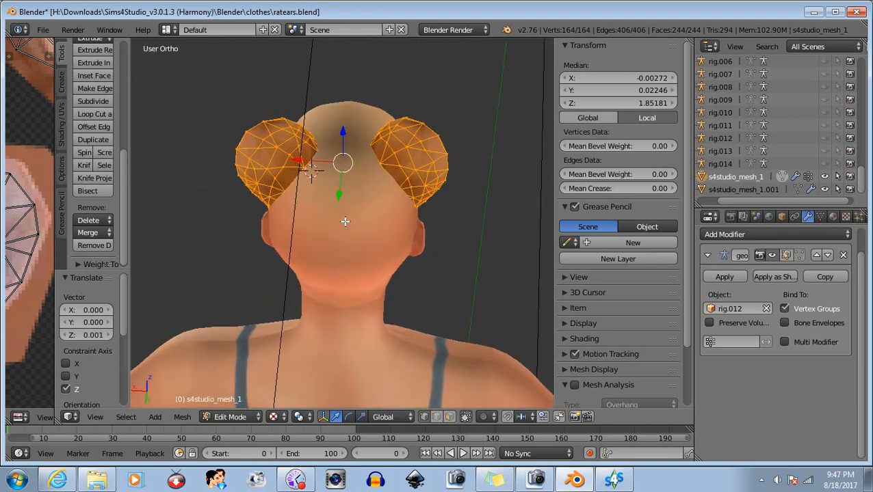
middle_drag(338, 214, 352, 202)
key(a)
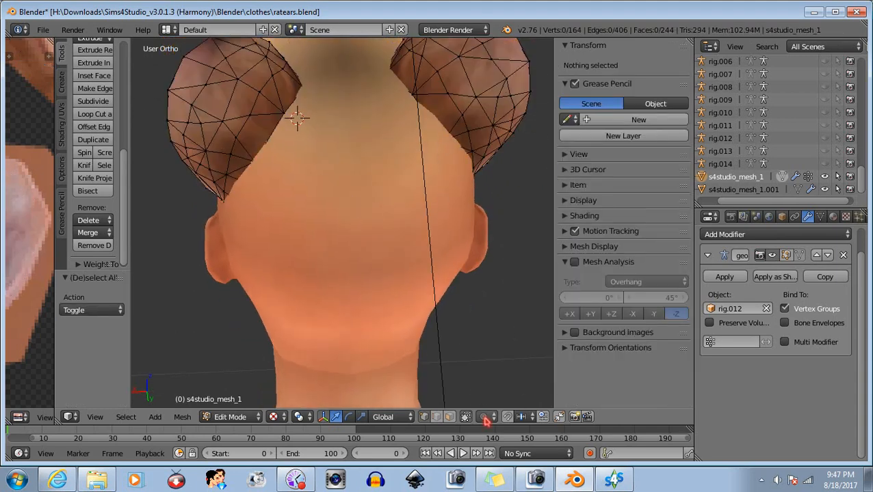
middle_drag(373, 263, 367, 289)
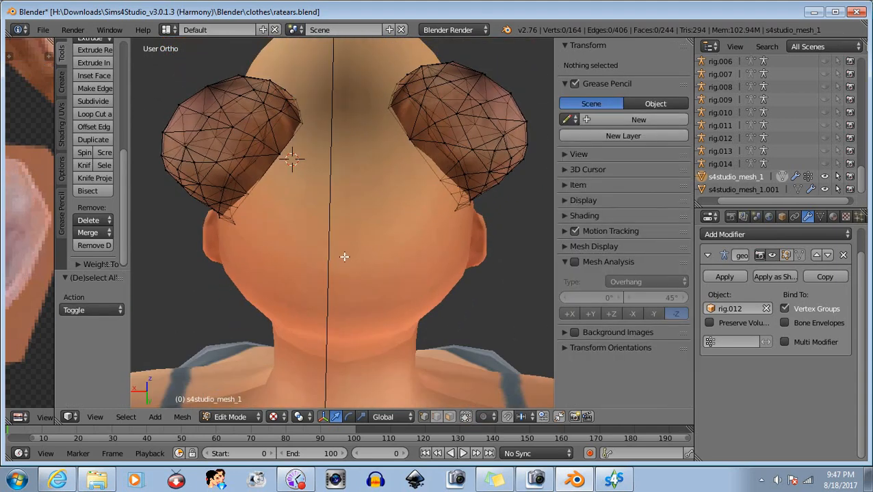
right_click(278, 152)
key(b)
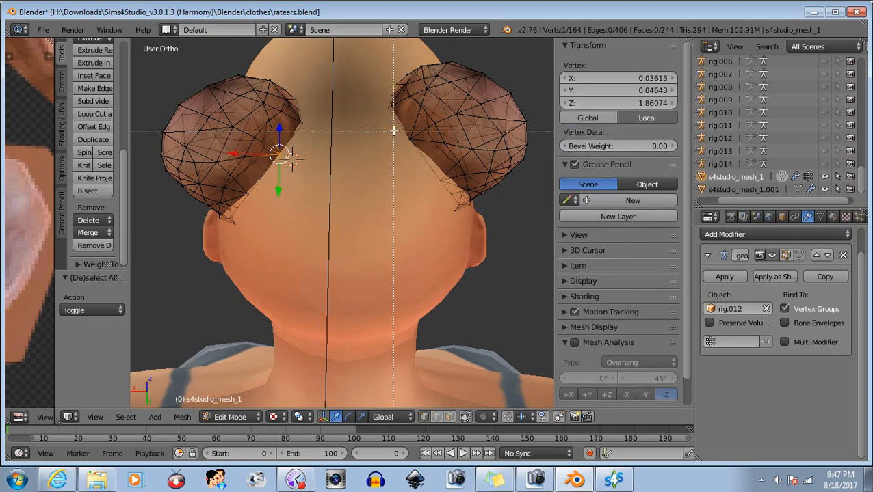
drag(394, 130, 412, 147)
middle_drag(413, 147, 344, 194)
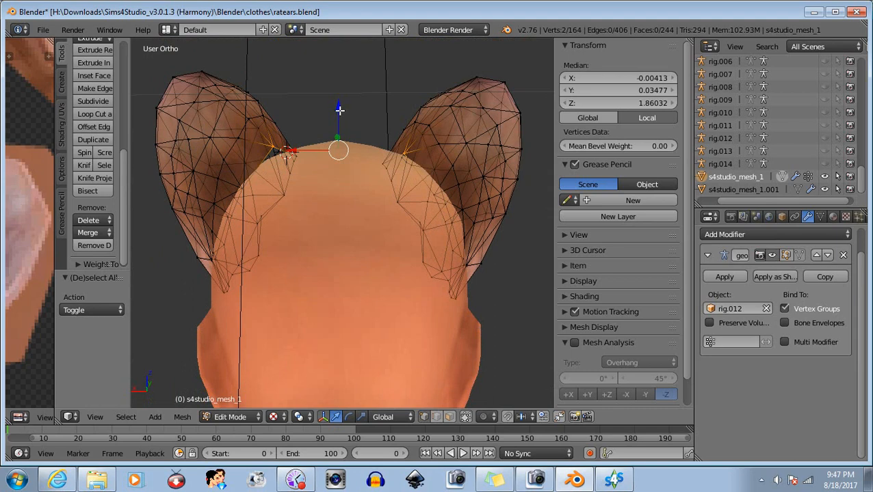
drag(340, 110, 333, 115)
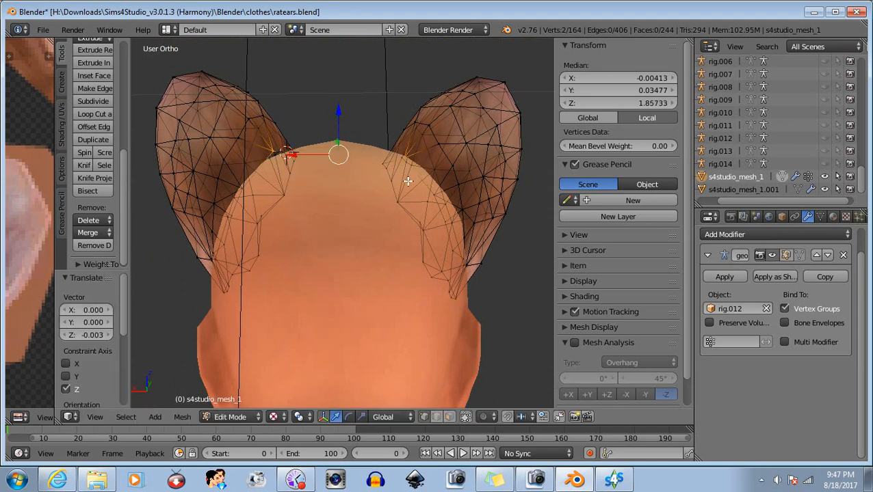
Step: Keep only the positive X ear's base vertex selected, lower it slightly, shift it -0.002 along X, and clear the selection
key(b)
middle_drag(393, 142, 420, 169)
drag(273, 108, 275, 116)
drag(229, 160, 235, 158)
key(a)
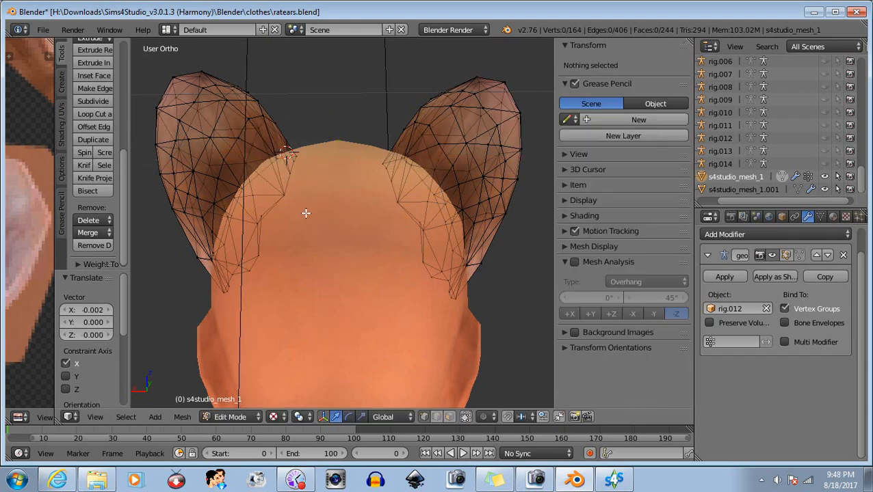
Step: Limit selection to visible geometry and compare where both ear bases meet the head from the front
middle_drag(306, 211, 506, 284)
scroll(516, 279, up, 2)
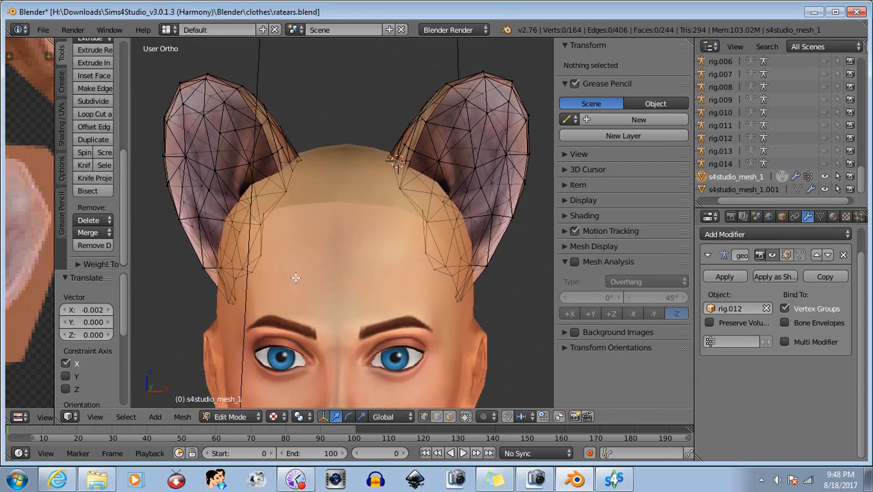
click(467, 418)
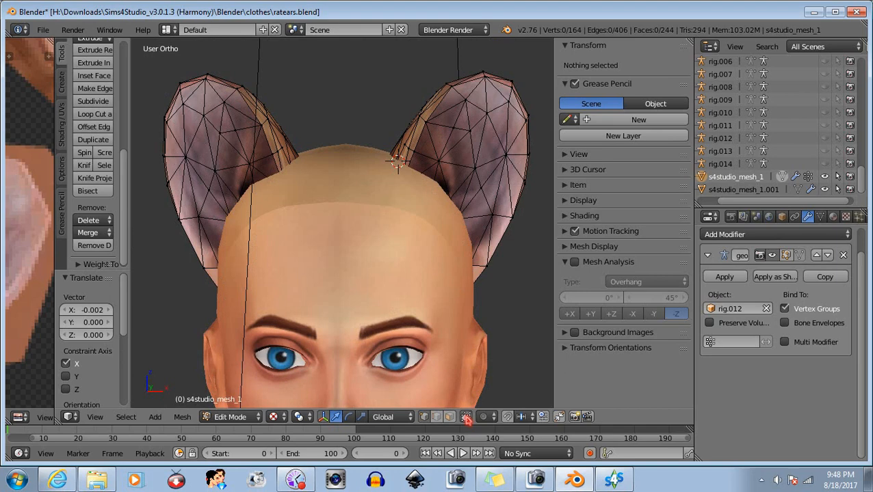
click(95, 418)
click(121, 335)
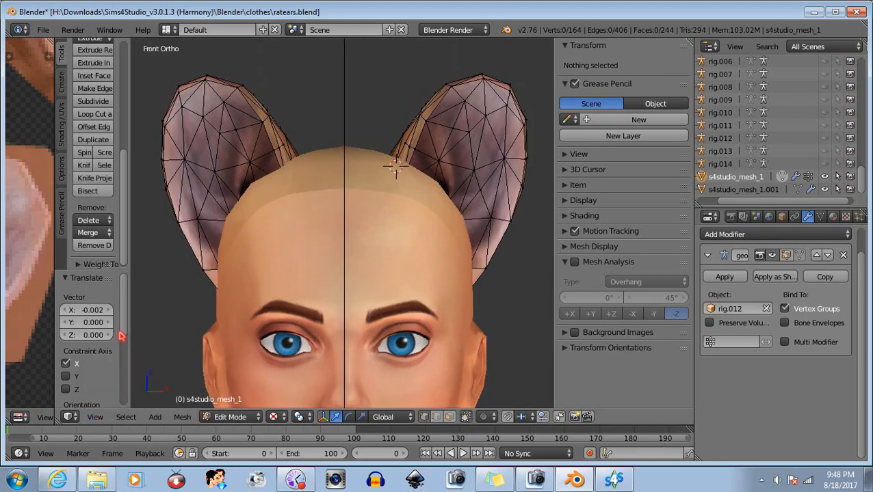
scroll(320, 143, up, 3)
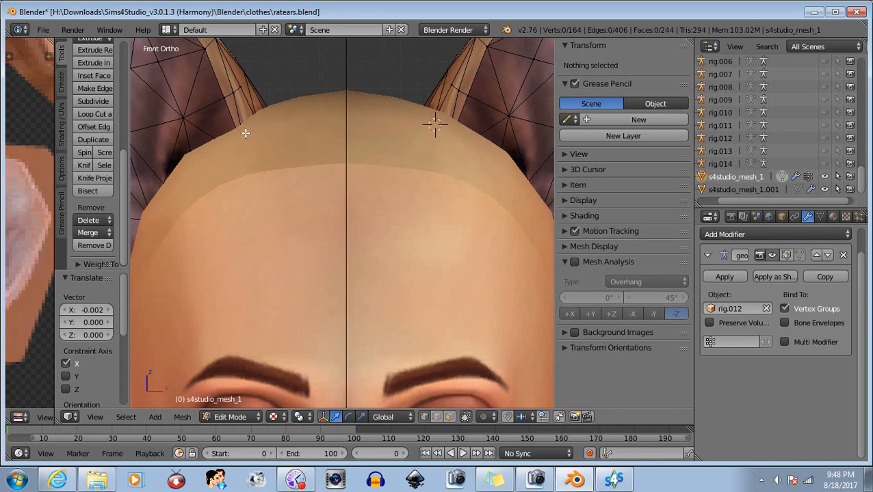
scroll(413, 124, down, 4)
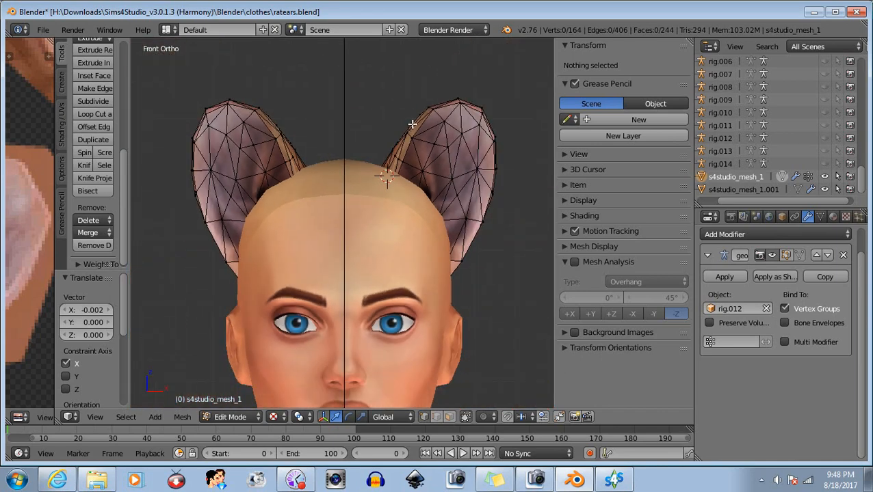
Step: Turn off limiting selection to visible geometry, select the whole negative X ear, and shift it 0.000392 along X
click(466, 418)
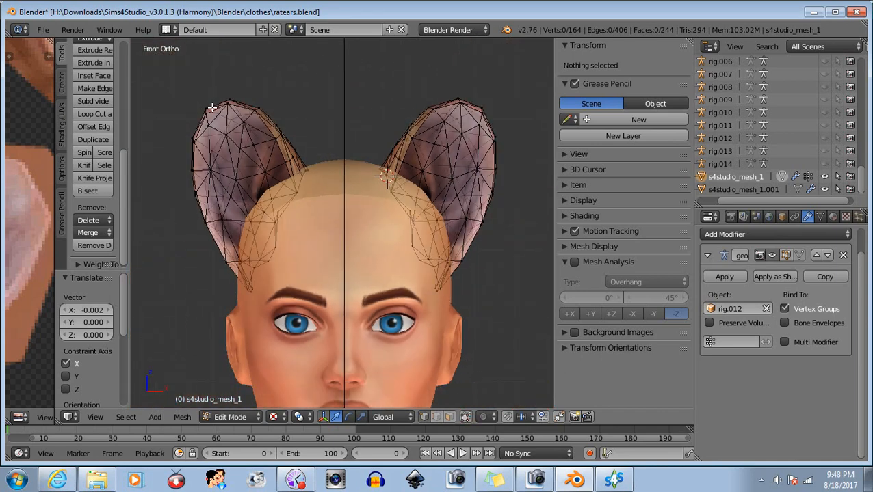
key(b)
drag(166, 82, 321, 310)
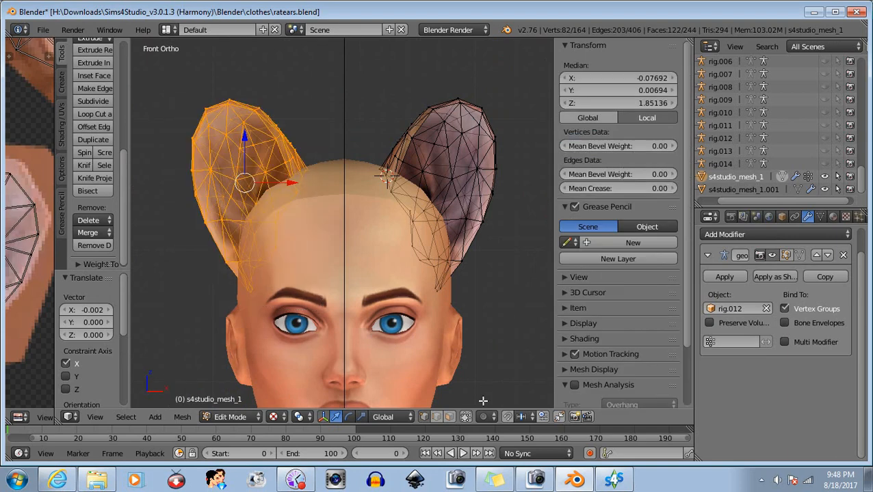
scroll(306, 142, up, 6)
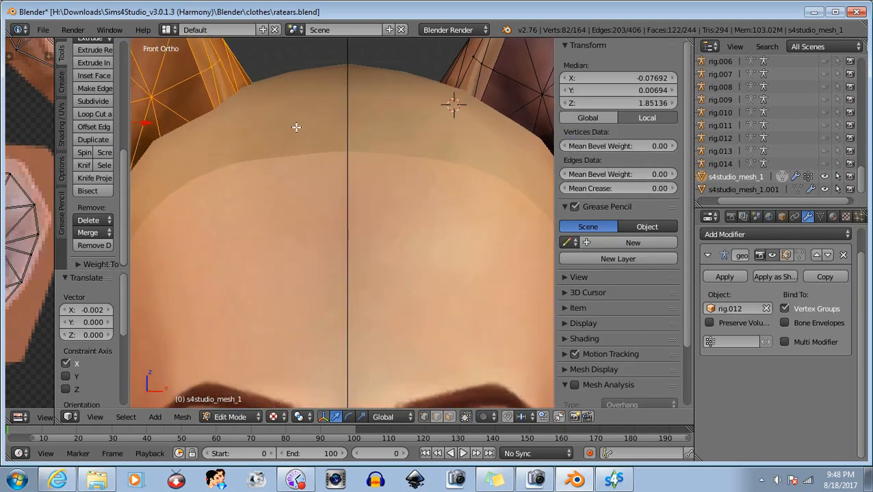
shift+middle_drag(323, 199, 329, 208)
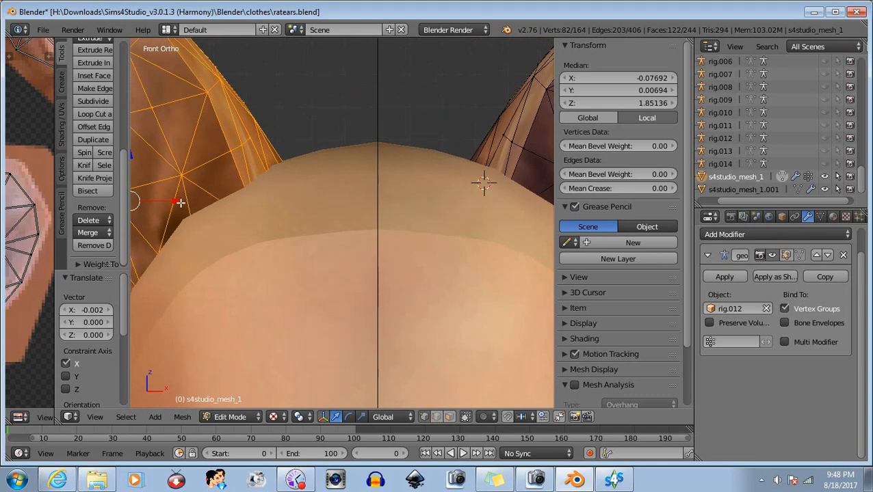
drag(175, 201, 176, 201)
scroll(332, 225, down, 5)
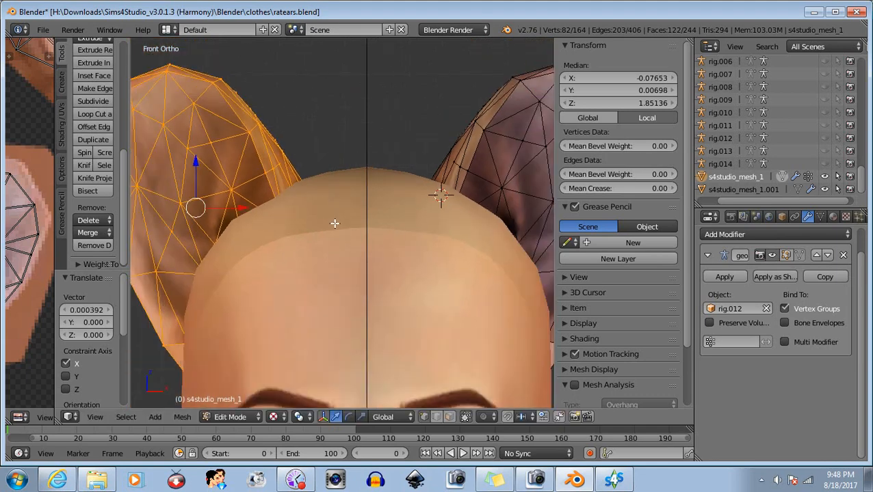
Step: Switch to Object Mode and inspect the ears on the full body from the front and the side
click(230, 417)
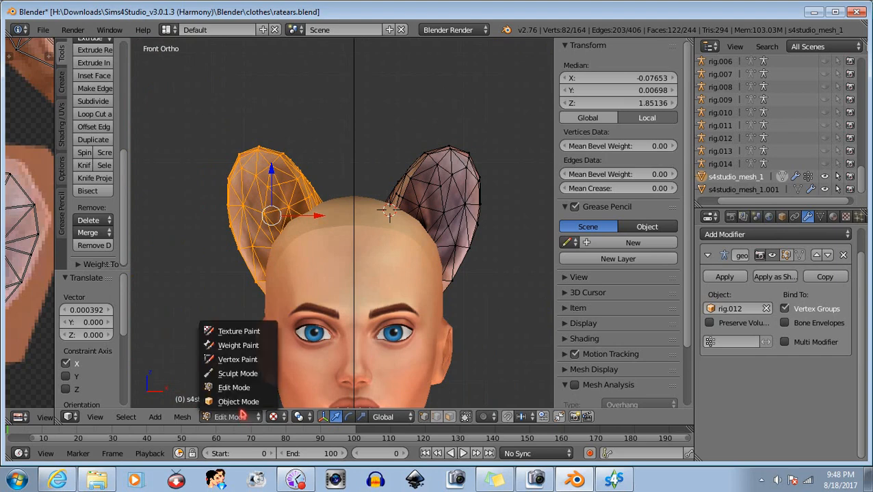
click(240, 402)
scroll(352, 312, down, 3)
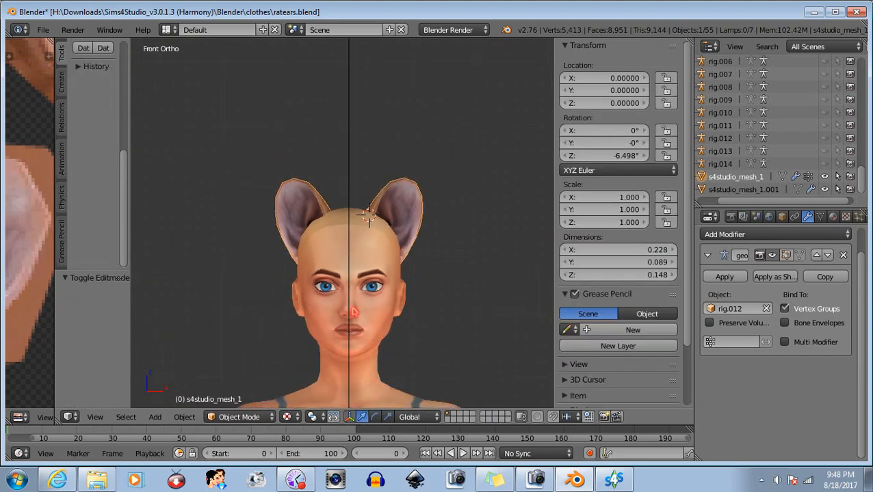
middle_drag(409, 269, 532, 235)
scroll(448, 261, down, 4)
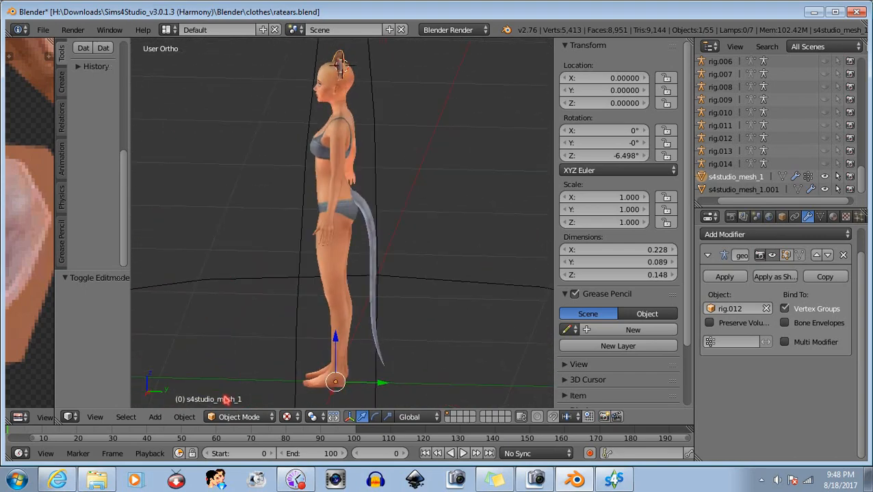
Step: Select all ear vertices in Edit Mode and move both ears -0.0156 along Y toward the face
click(248, 420)
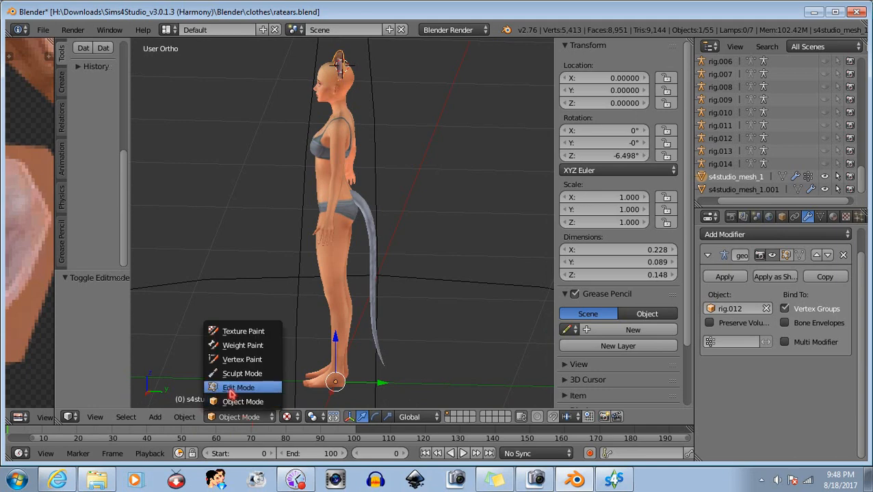
click(229, 387)
key(a)
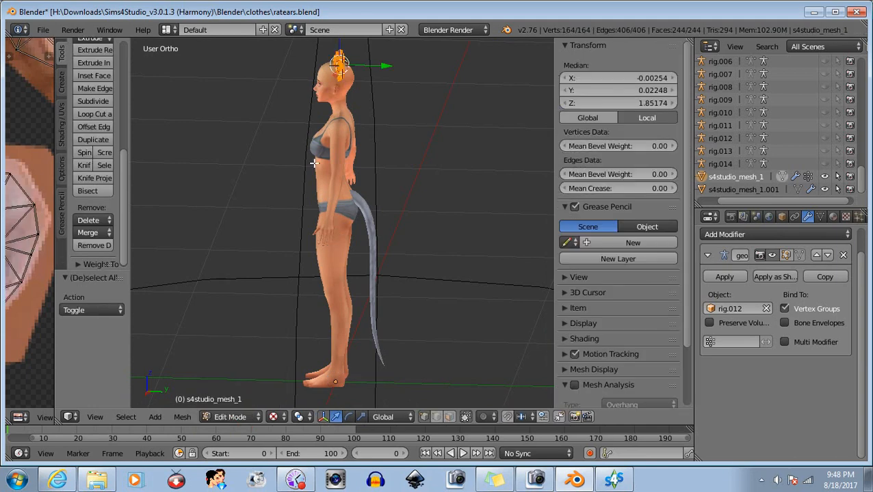
scroll(313, 163, up, 6)
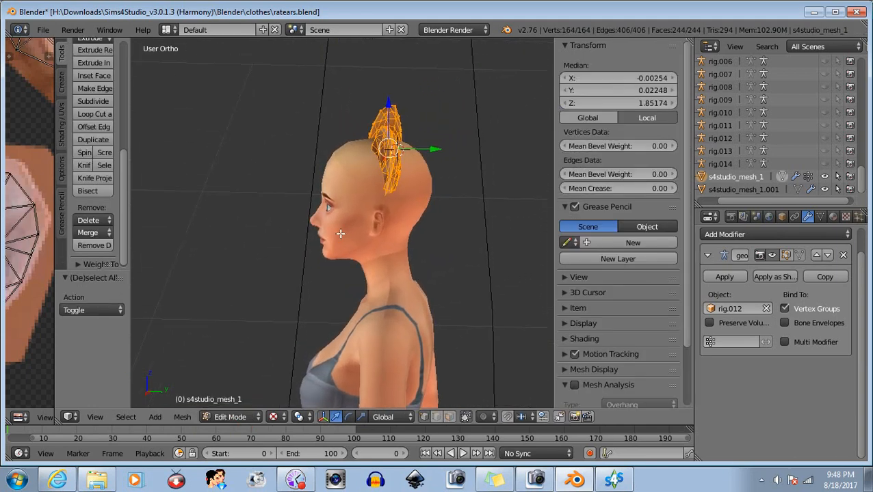
scroll(442, 186, up, 2)
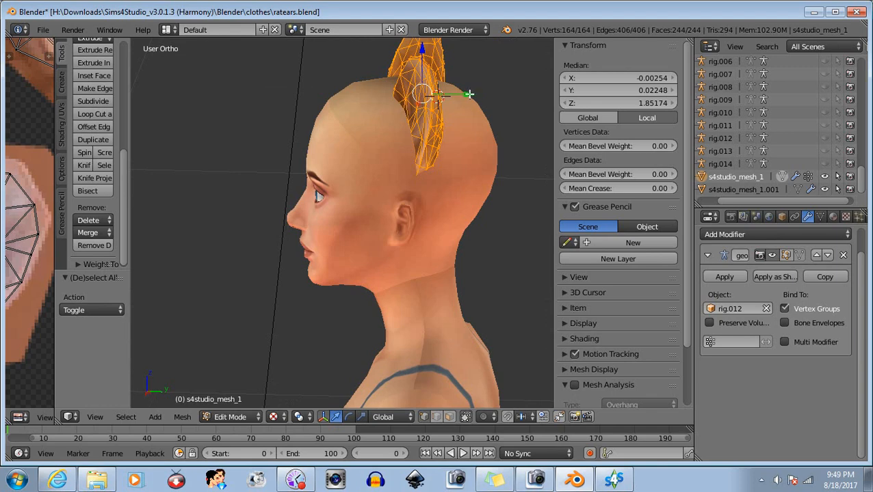
drag(469, 93, 455, 94)
click(455, 93)
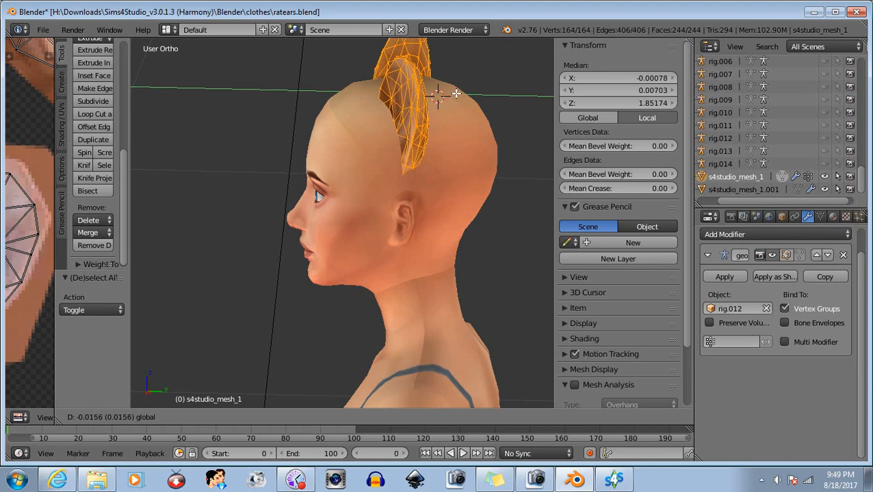
Step: Raise both ears 0.001 along Z from the front view, keeping all their vertices selected
click(95, 418)
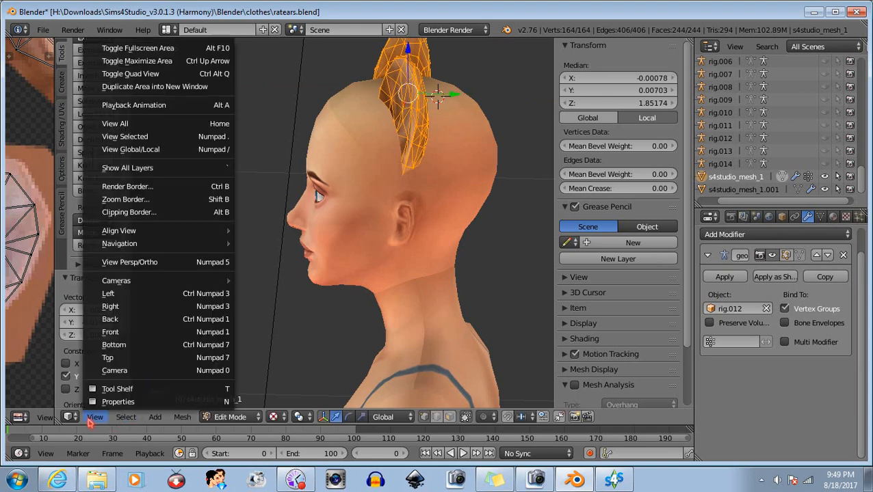
click(121, 333)
shift+middle_drag(414, 190, 184, 308)
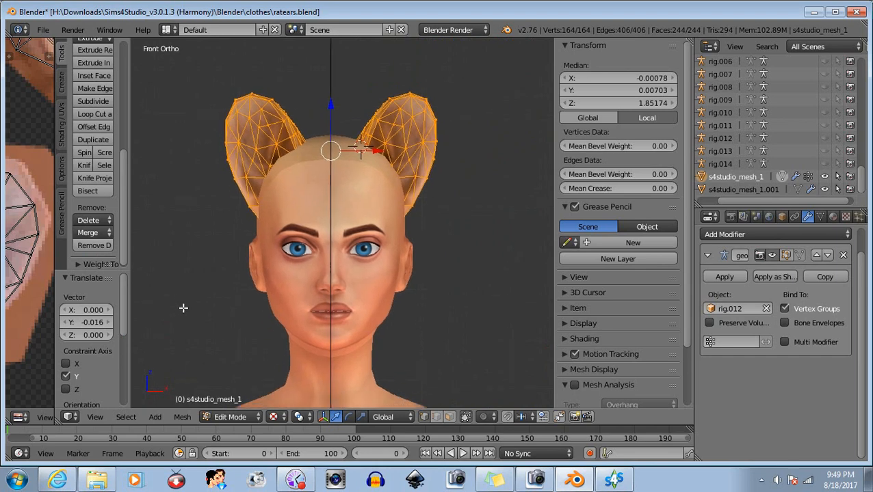
drag(331, 104, 331, 103)
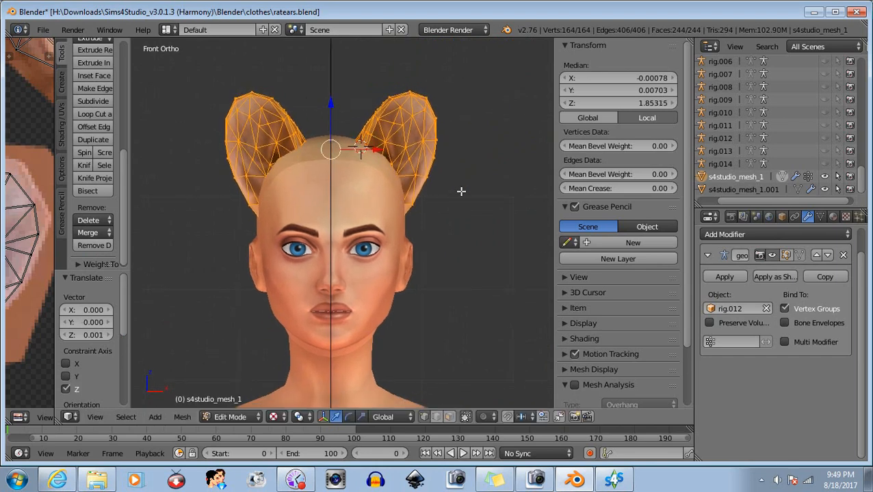
Step: Return to Object Mode and compare the two ears' front-to-back placement in the top view
click(230, 416)
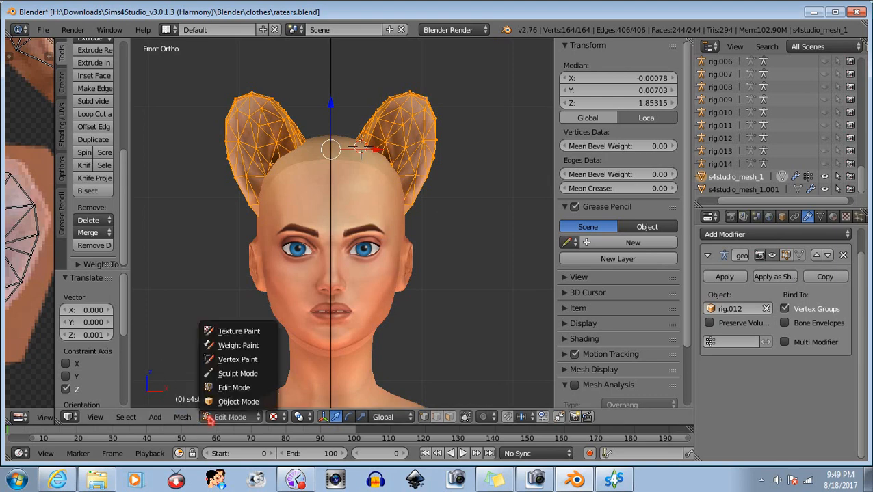
click(233, 400)
middle_drag(440, 238, 136, 352)
click(95, 416)
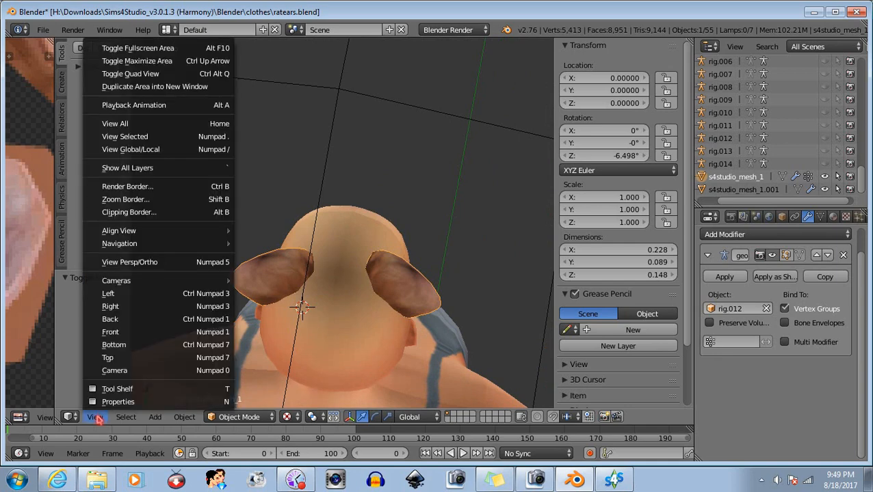
click(126, 358)
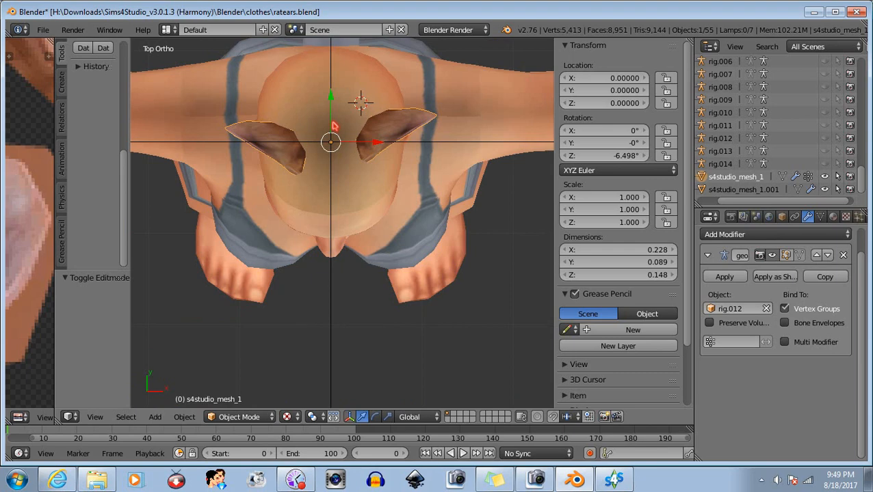
shift+middle_drag(335, 127, 349, 179)
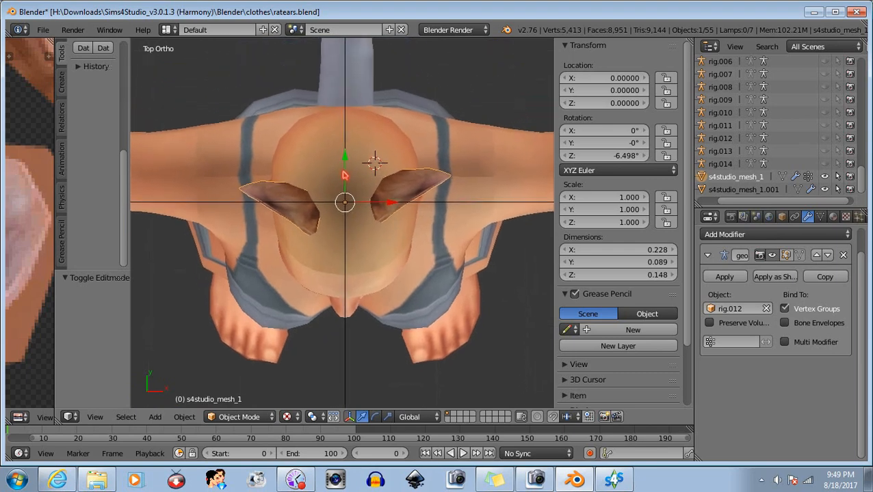
scroll(352, 183, up, 1)
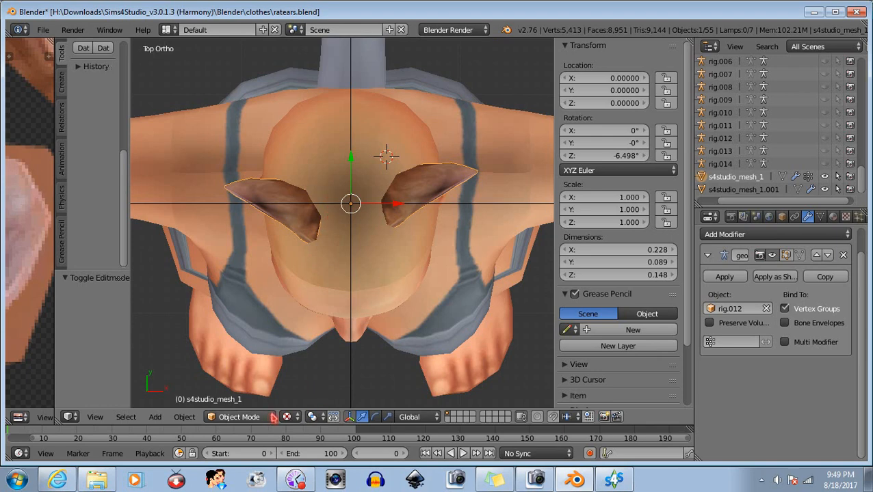
Step: Deselect the positive X ear in Edit Mode and move the negative X ear 0.013 along Y
click(239, 417)
click(256, 388)
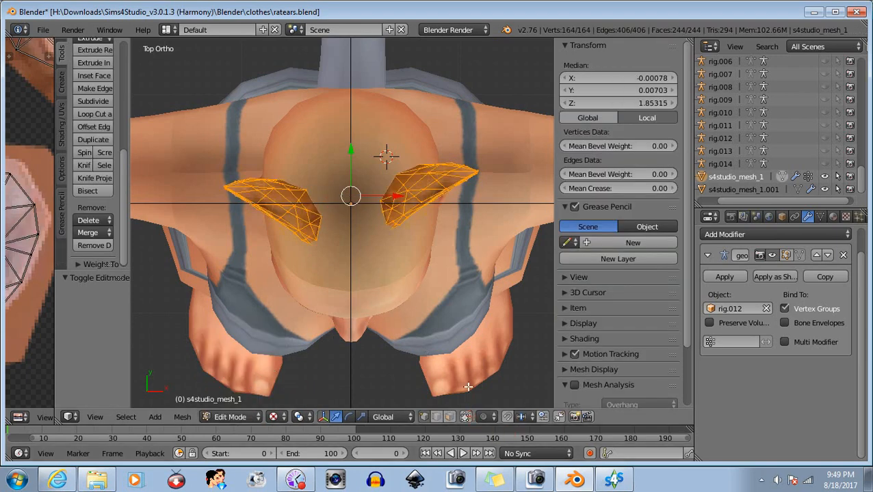
key(b)
middle_drag(367, 126, 499, 305)
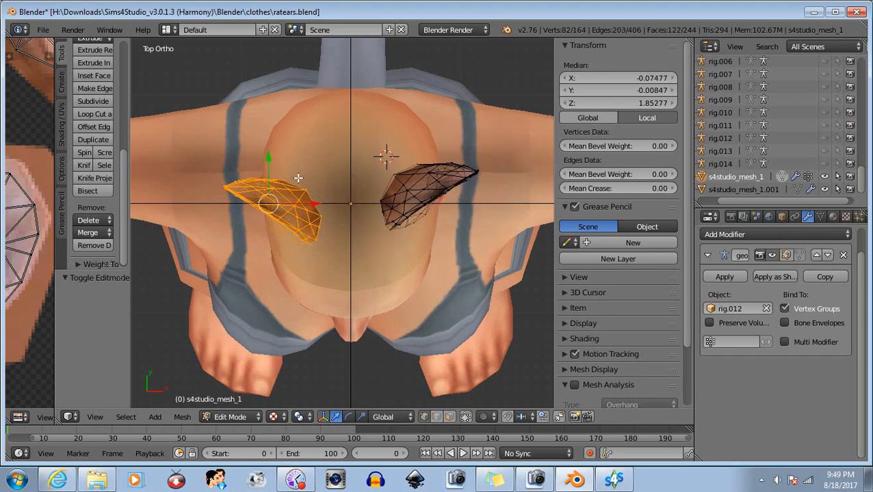
scroll(298, 177, up, 3)
scroll(298, 190, up, 1)
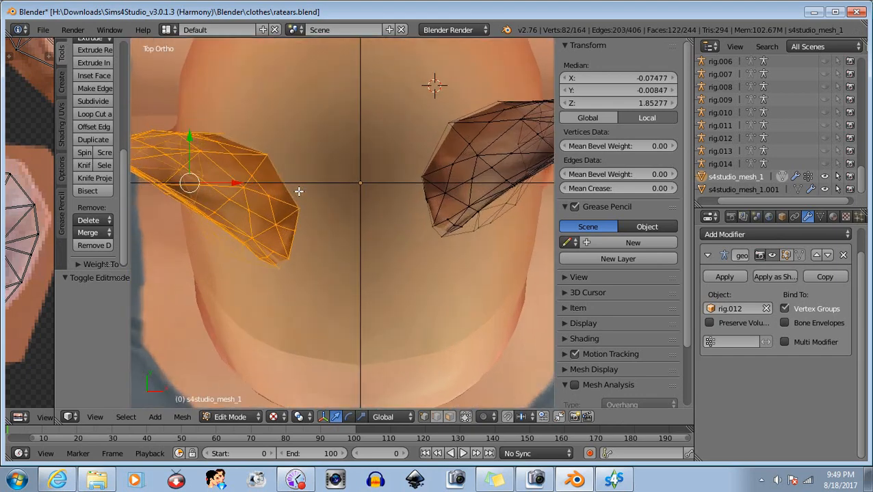
drag(190, 140, 190, 105)
Step: Nudge the negative X ear along Y by 0.000471 and 0.000235, using box-select guides to line it up with the other ear
scroll(273, 132, up, 3)
shift+middle_drag(288, 113, 271, 139)
scroll(260, 136, down, 1)
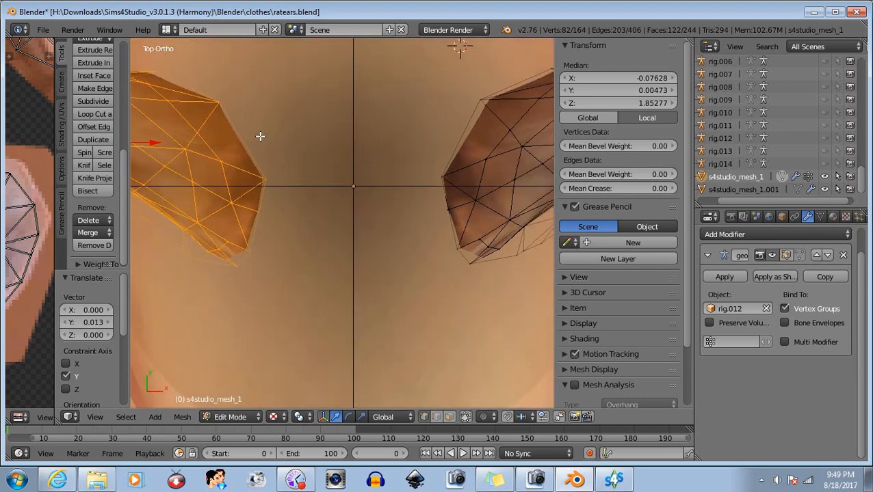
scroll(168, 146, down, 1)
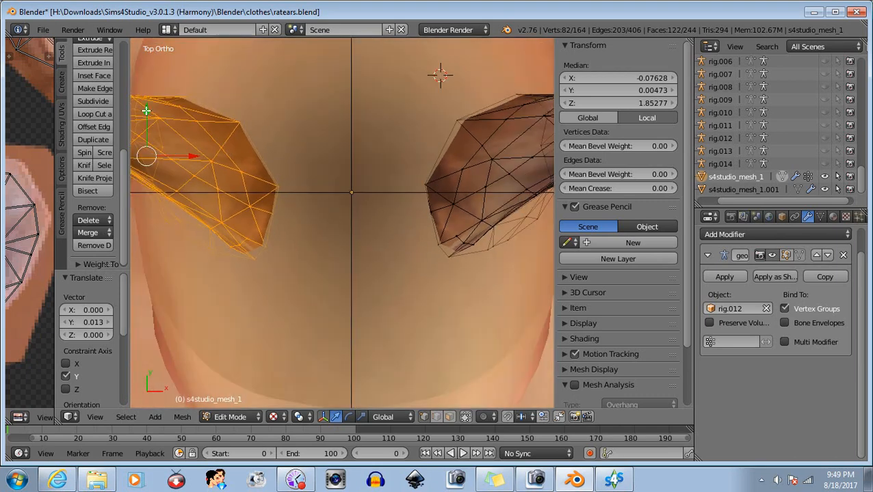
drag(146, 110, 141, 108)
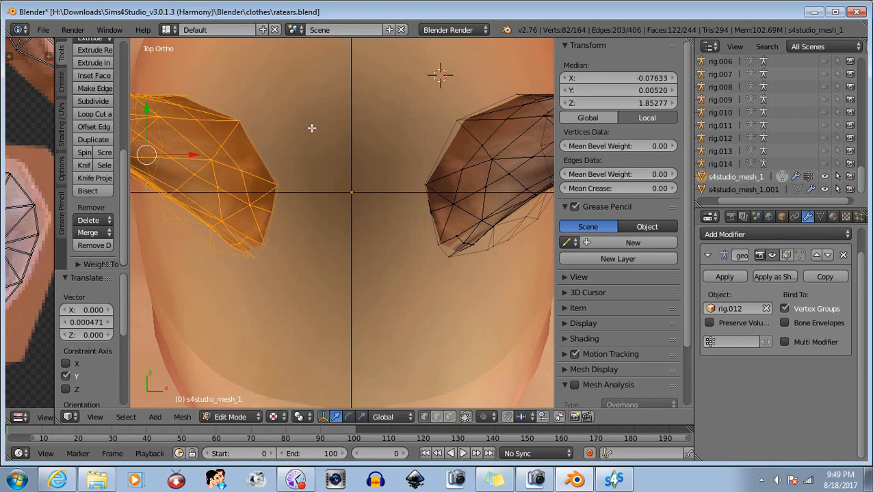
key(b)
drag(231, 86, 422, 168)
drag(147, 109, 147, 107)
key(b)
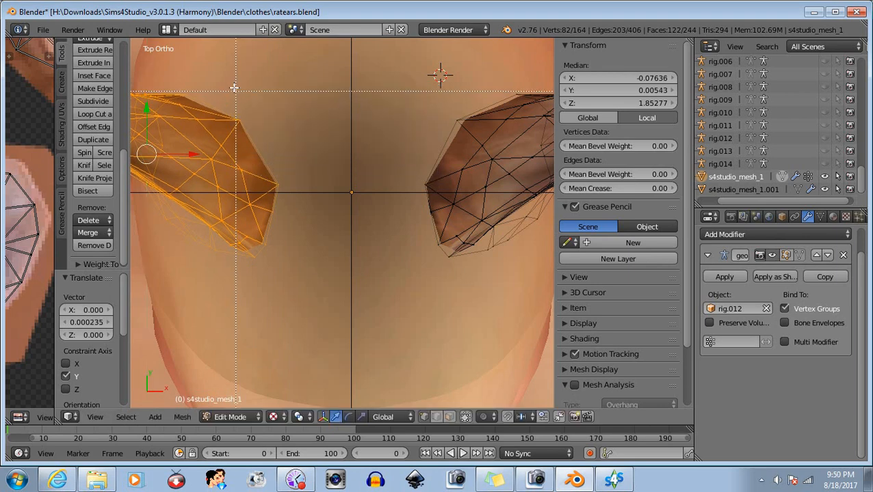
drag(228, 82, 292, 91)
Step: Compare the inner edges of both ears from above against the centre line, and limit selection to visible geometry
scroll(326, 233, up, 3)
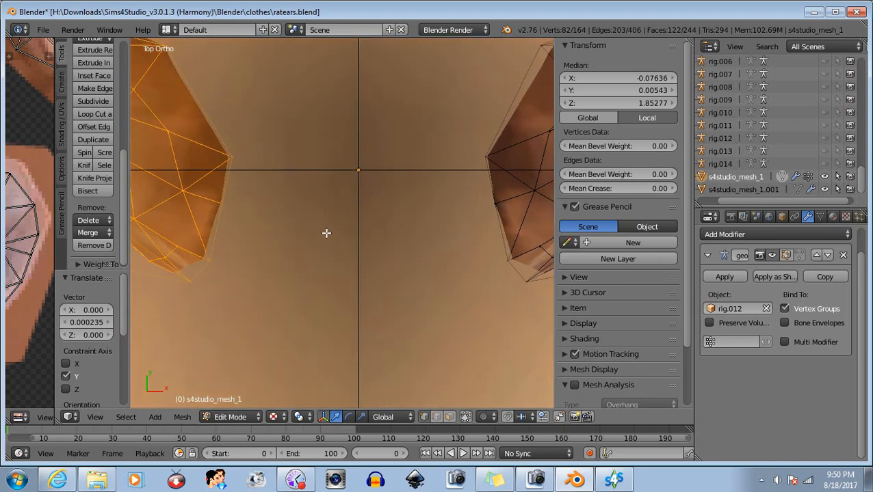
scroll(327, 233, up, 1)
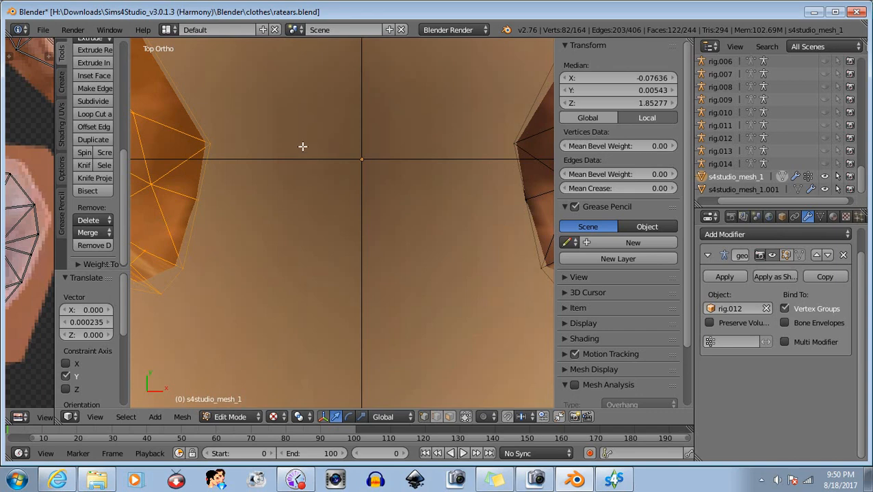
scroll(243, 151, down, 2)
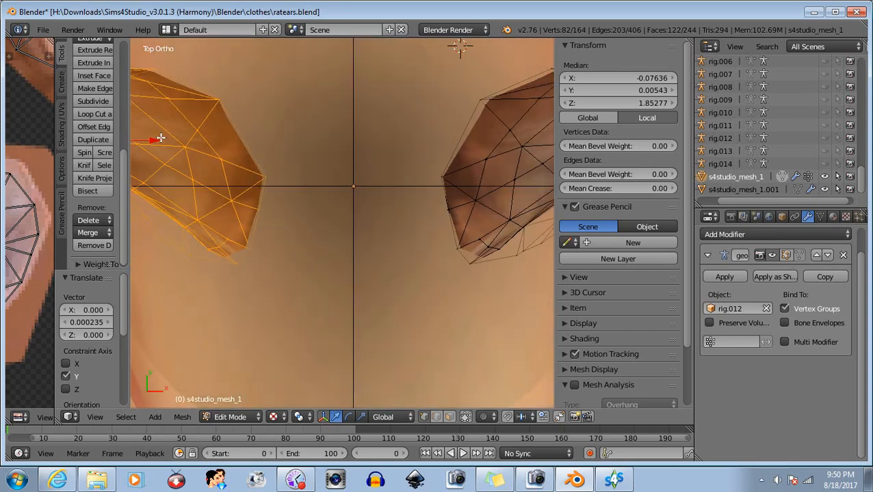
shift+middle_drag(172, 140, 196, 149)
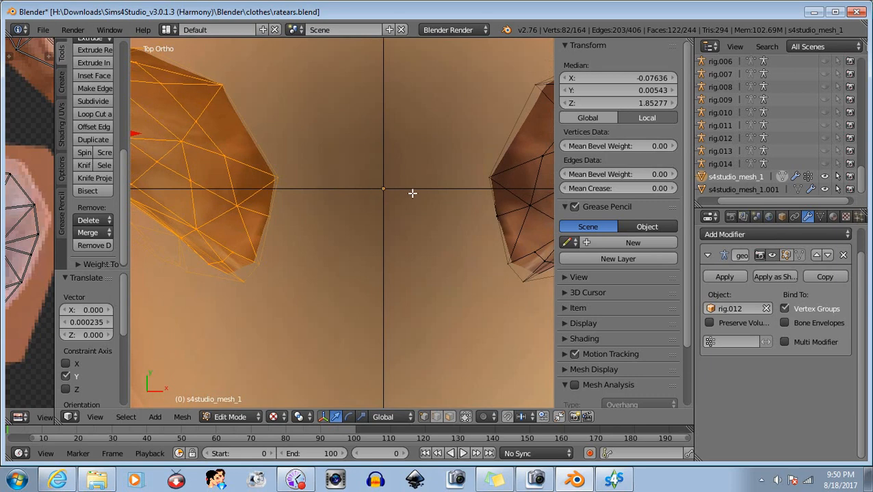
shift+middle_drag(370, 183, 323, 224)
scroll(341, 187, up, 2)
scroll(292, 195, up, 1)
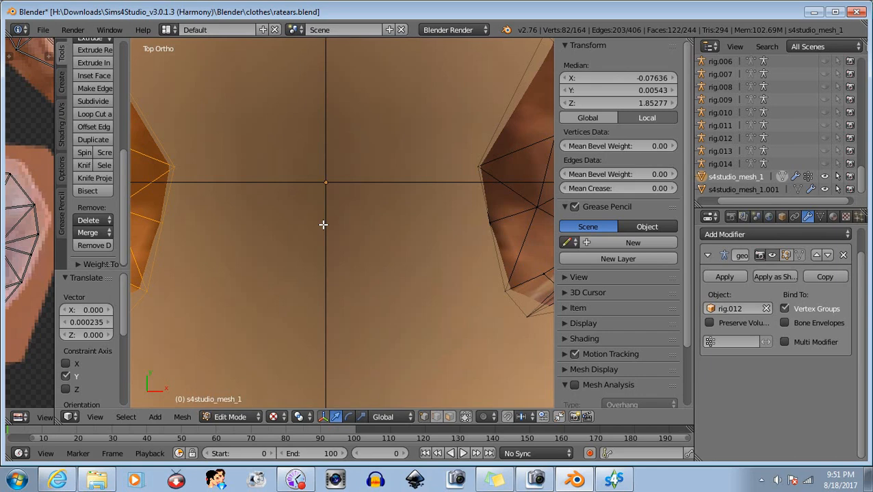
scroll(335, 187, down, 5)
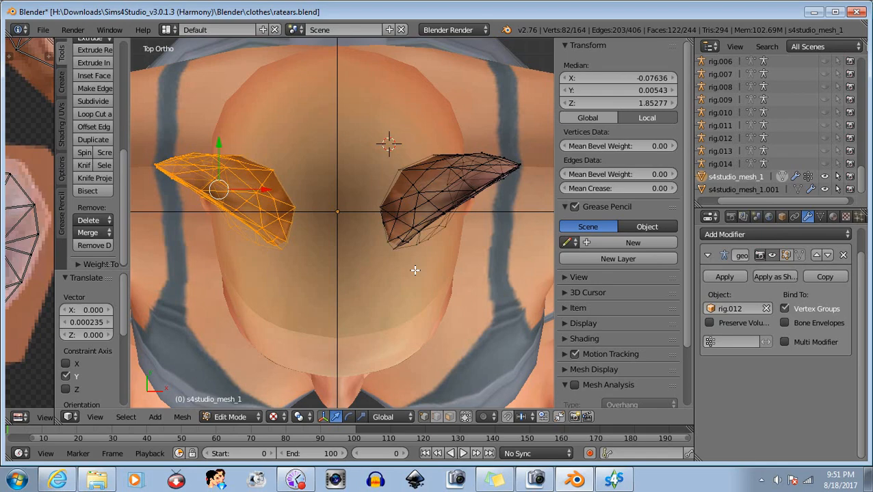
click(466, 417)
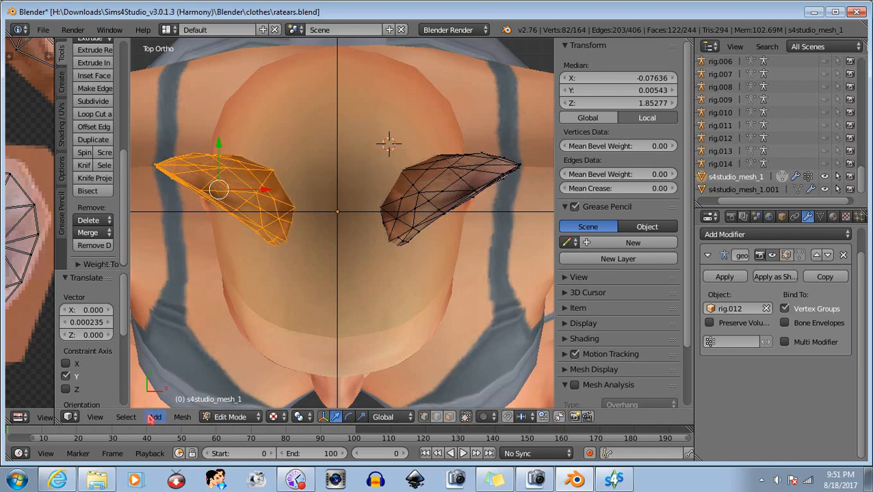
Step: Check both ears from the front and return to Object Mode
click(96, 419)
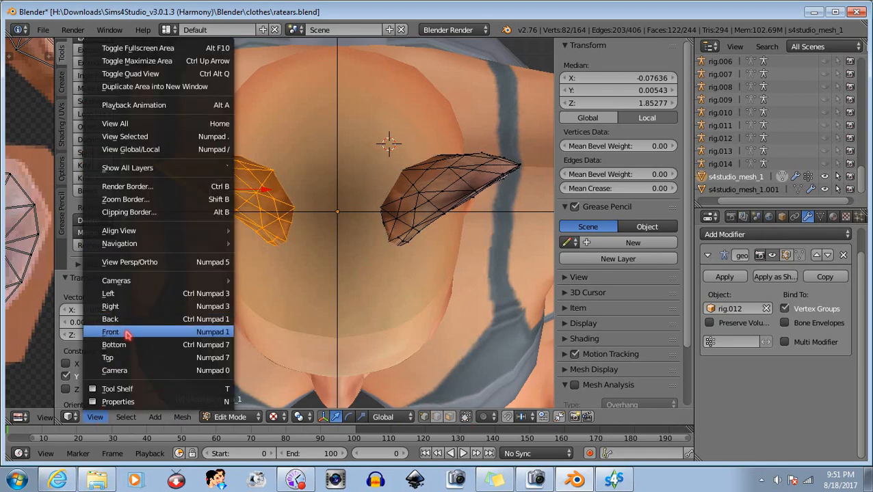
click(127, 331)
scroll(409, 192, down, 3)
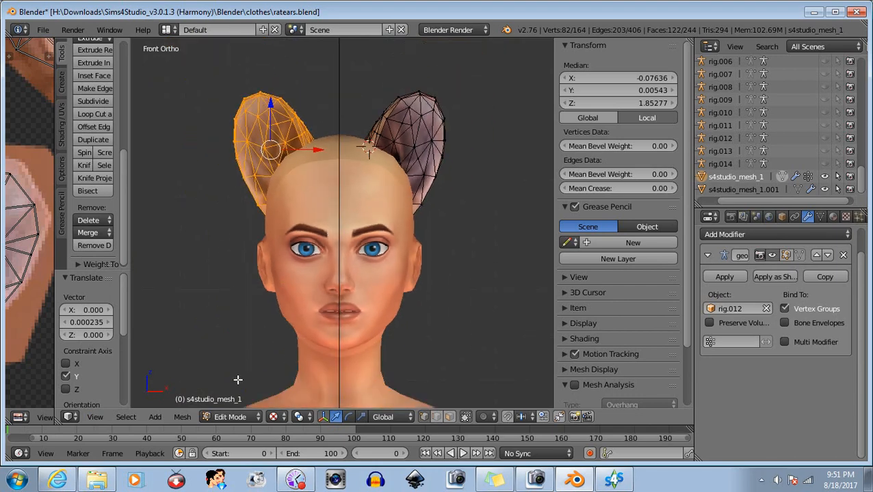
click(233, 417)
click(243, 399)
middle_drag(435, 274, 454, 287)
scroll(444, 259, down, 3)
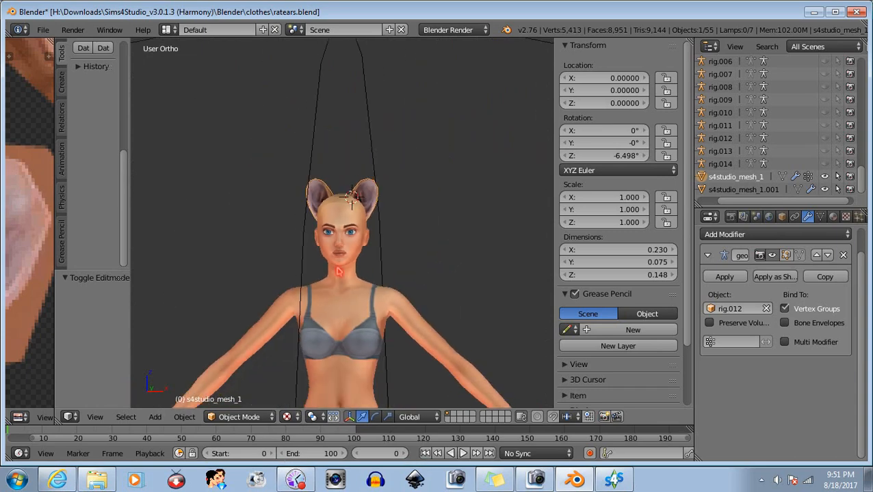
Step: Deselect everything and inspect the ears' proportions on the full body from several angles
middle_drag(338, 272, 269, 278)
scroll(268, 278, down, 5)
shift+middle_drag(366, 348, 374, 320)
click(504, 93)
middle_drag(487, 143, 329, 241)
key(a)
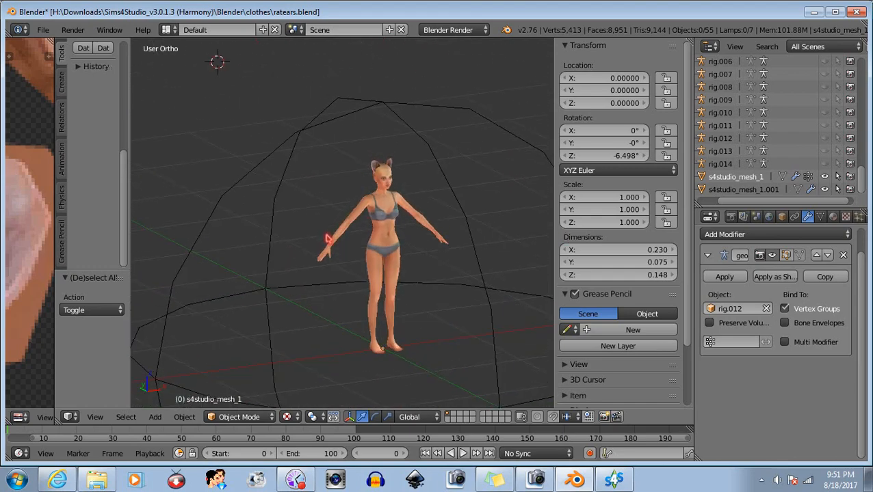
scroll(329, 241, up, 4)
middle_drag(402, 212, 383, 205)
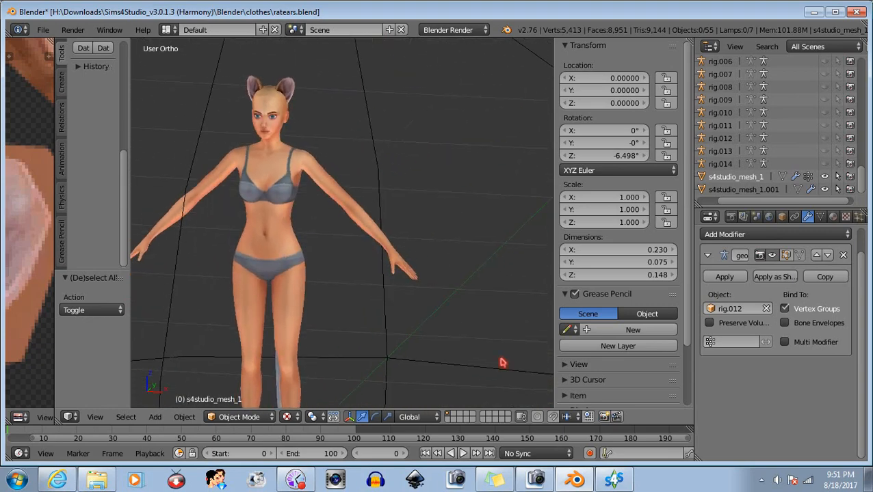
Step: Switch to Sims 4 Studio and view the hamsterears.package model beside the Blender model to compare ear sizes
click(613, 481)
scroll(241, 151, down, 5)
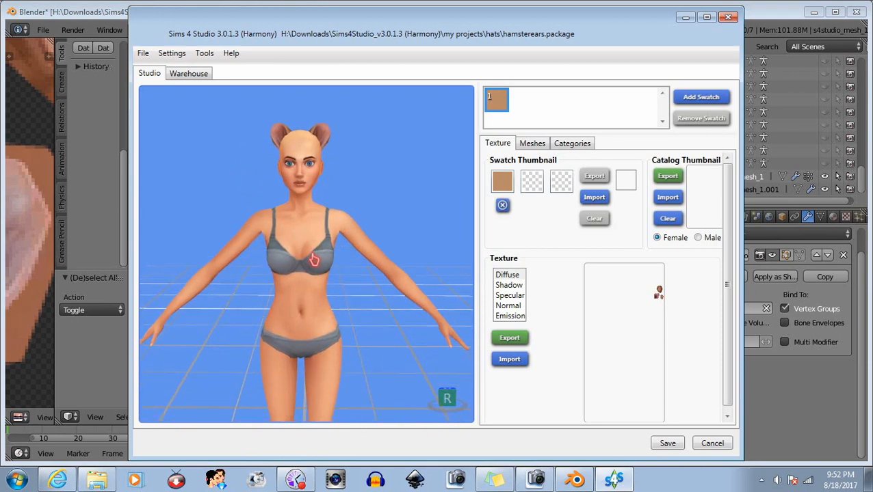
drag(313, 260, 361, 239)
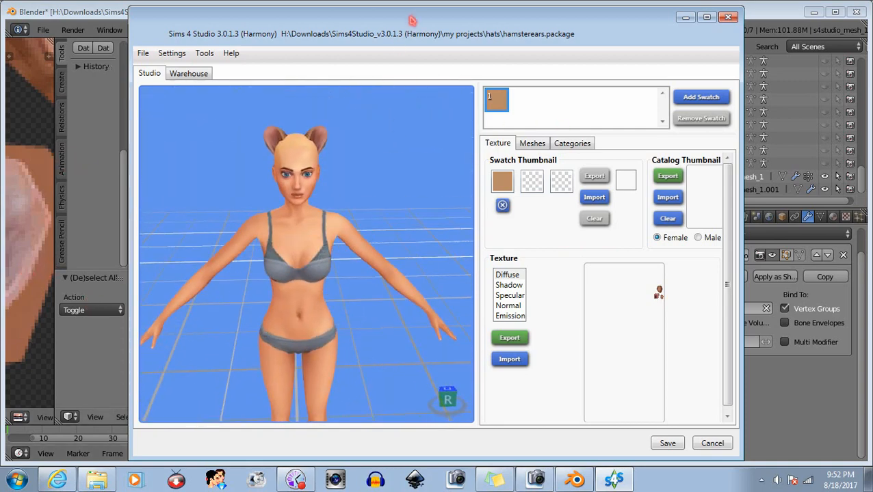
drag(399, 23, 623, 43)
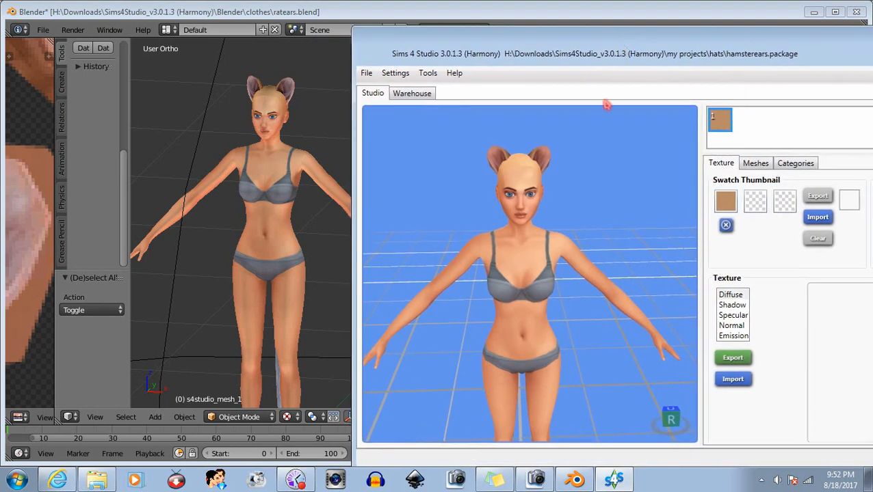
right_drag(590, 233, 572, 218)
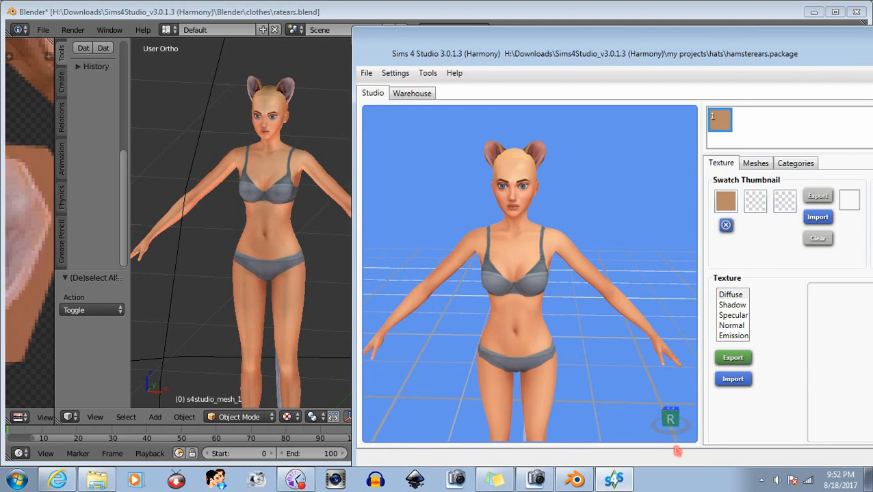
click(670, 420)
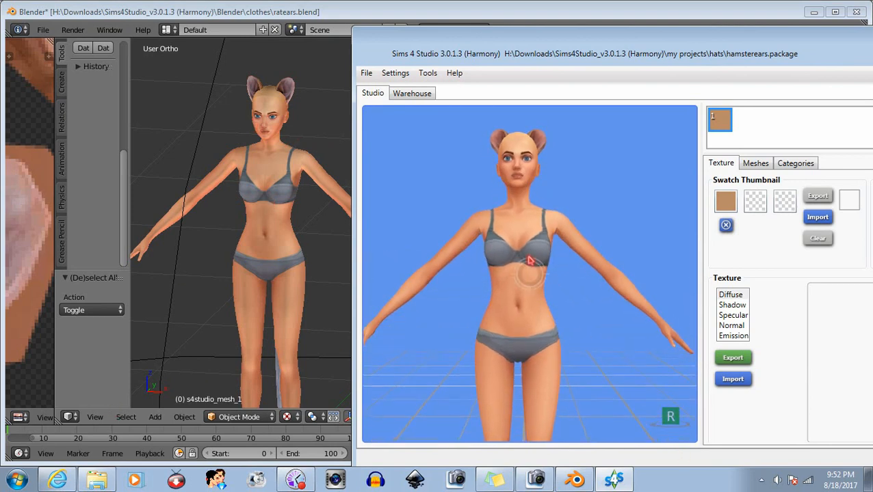
drag(528, 259, 530, 315)
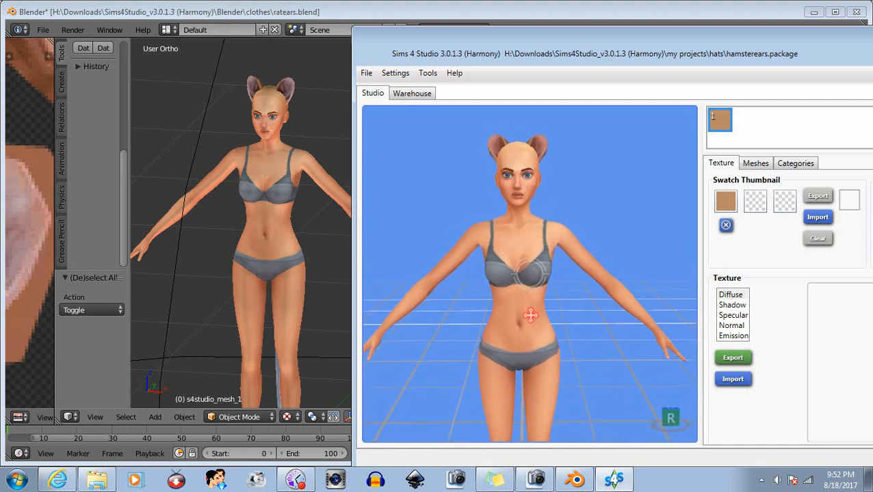
Step: Show the Blender model from the front and frame the Sims 4 Studio model at a matching size for comparison
click(95, 417)
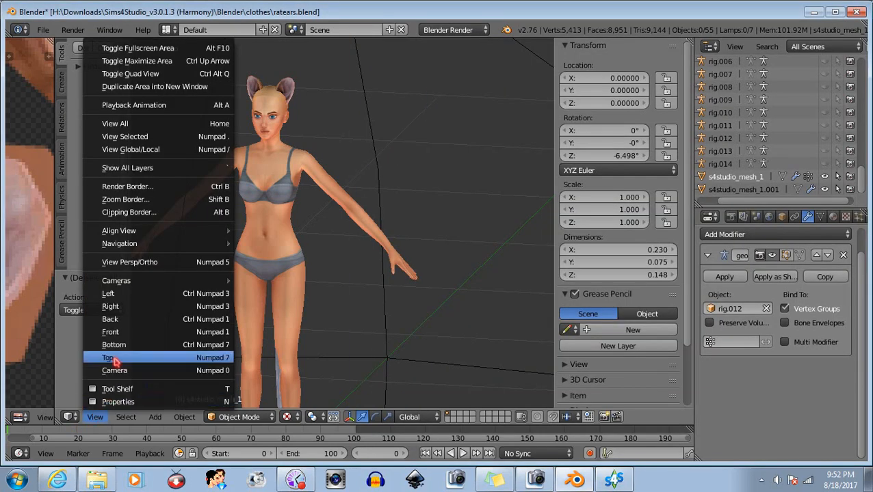
click(111, 332)
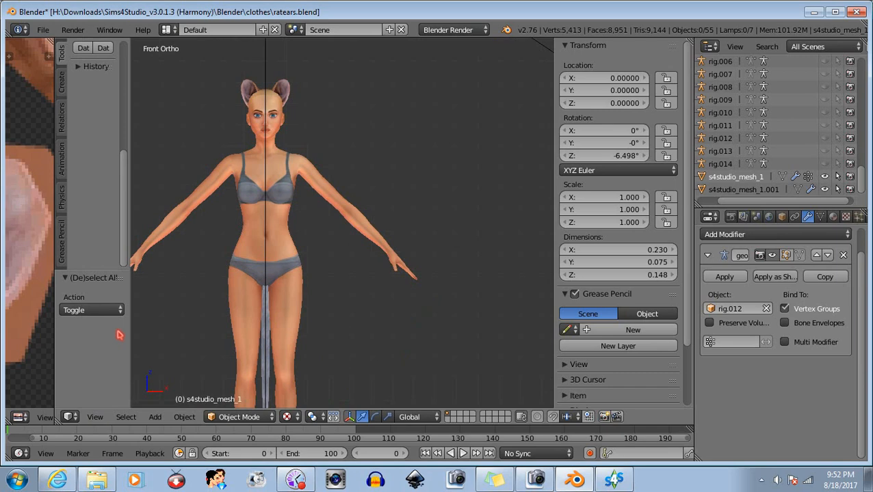
click(614, 479)
drag(478, 34, 442, 22)
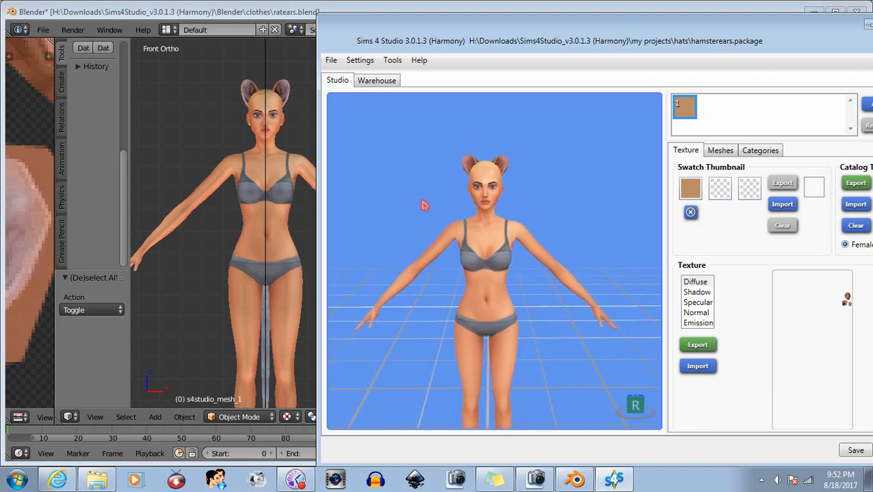
middle_drag(424, 205, 410, 168)
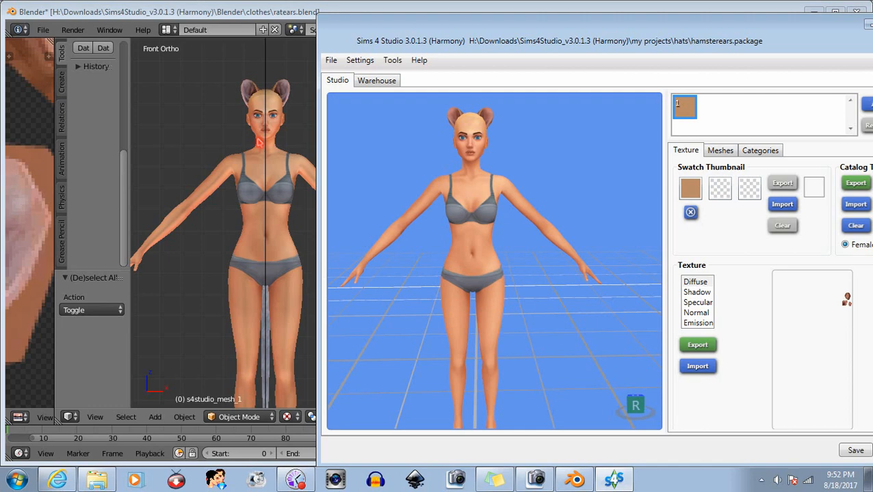
Step: In Blender's Edit Mode, select both ears and scale them by 1.030 along Z and 1.027 along X
click(290, 11)
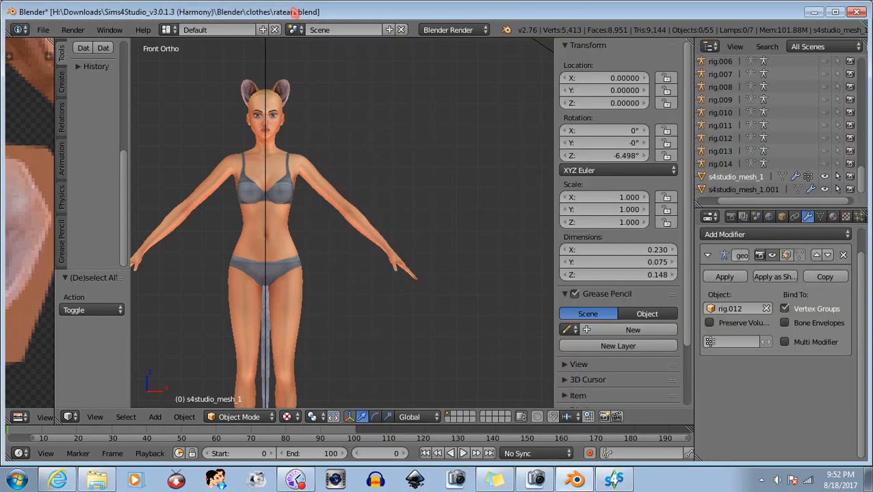
click(229, 417)
click(230, 393)
key(a)
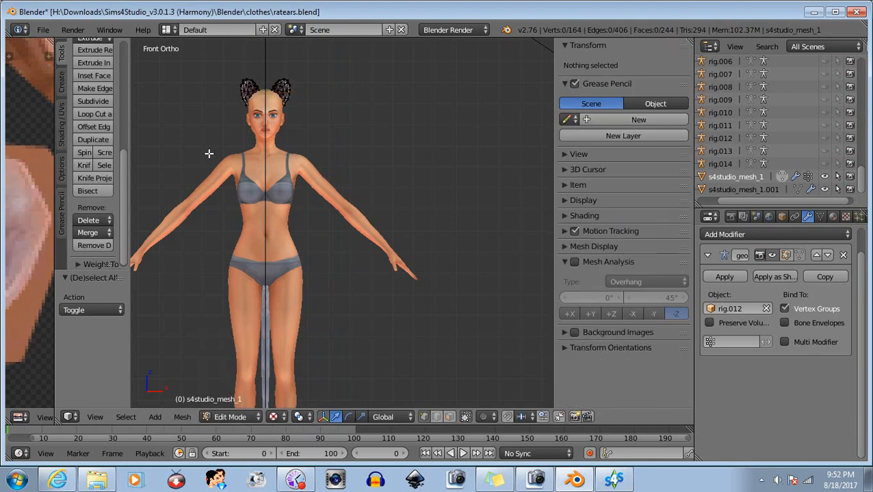
key(a)
scroll(264, 197, up, 2)
scroll(280, 214, up, 4)
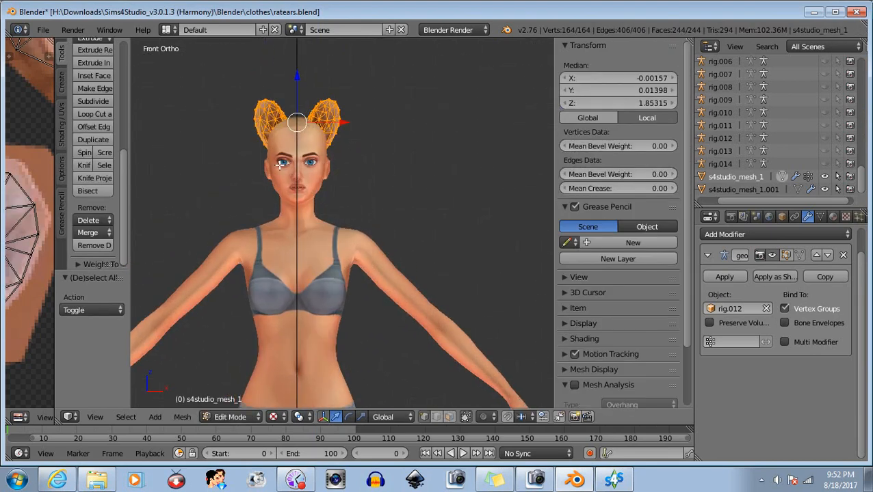
click(361, 417)
scroll(286, 122, up, 1)
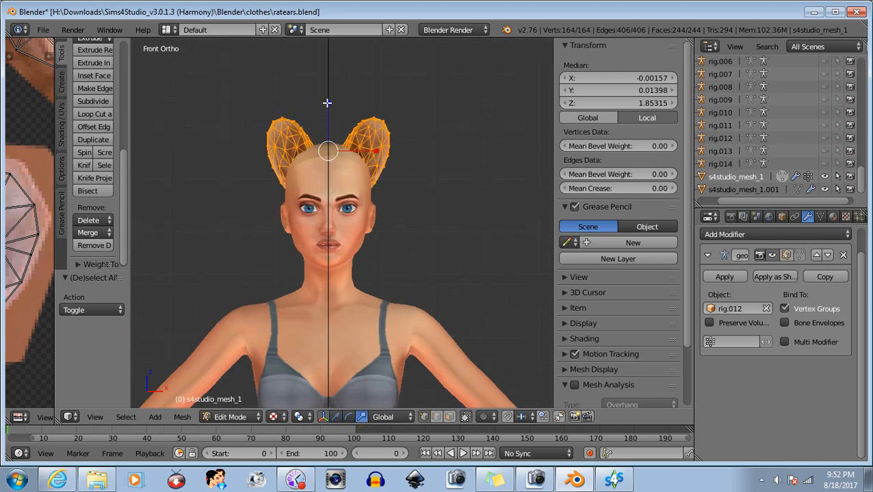
drag(327, 103, 324, 100)
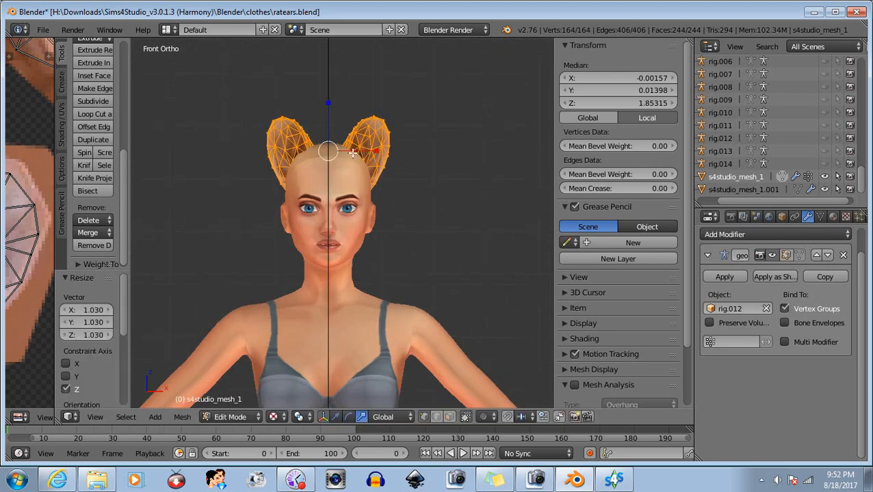
scroll(287, 108, up, 1)
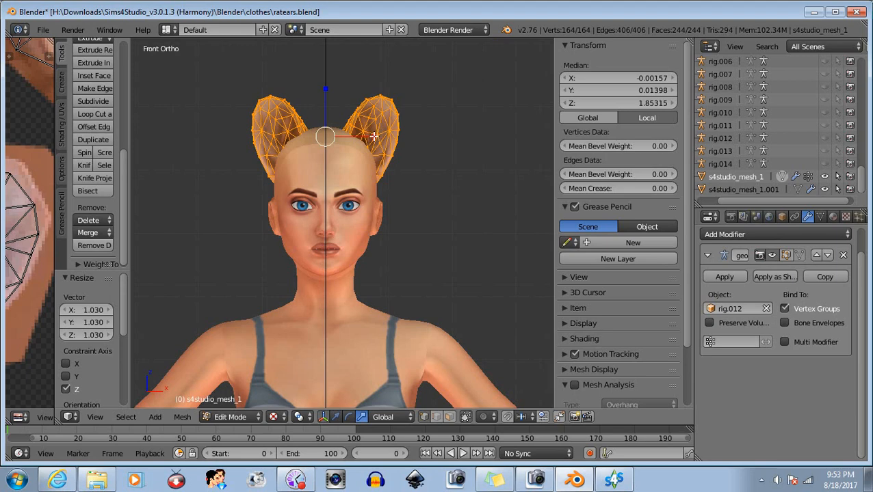
drag(374, 137, 371, 145)
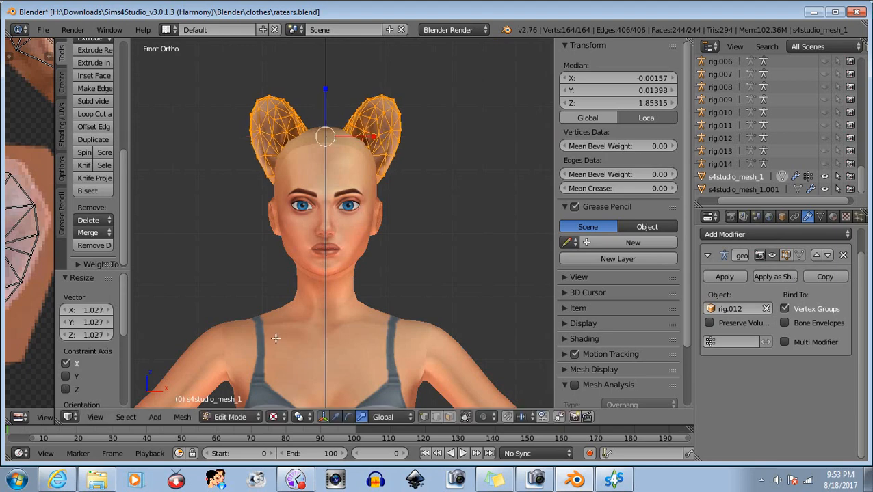
Step: Check the resized ears from the right side, then return to Object Mode and the front view
click(96, 417)
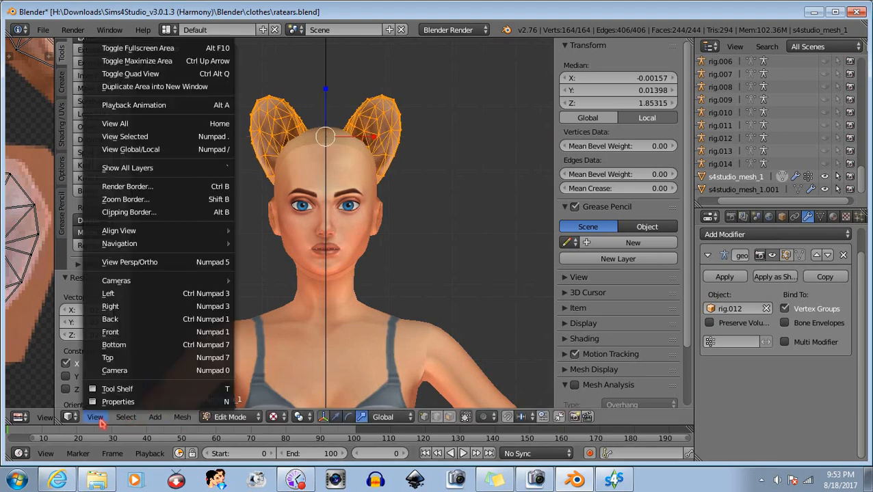
click(106, 307)
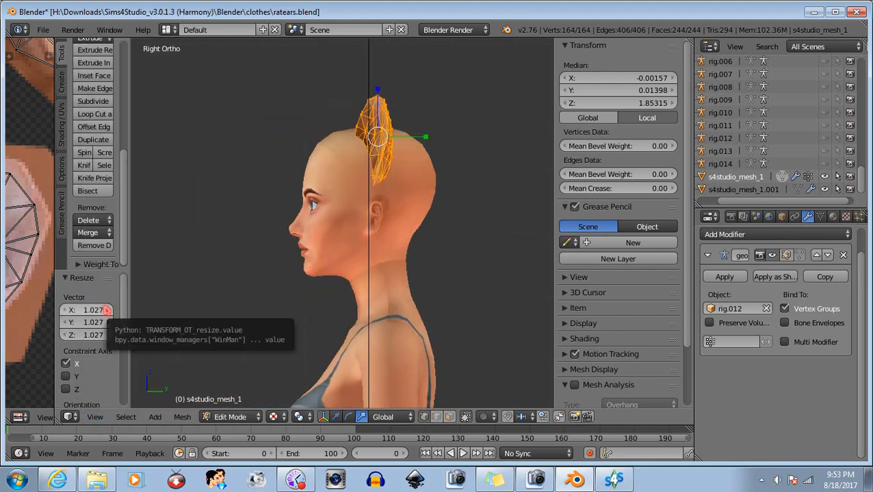
click(230, 417)
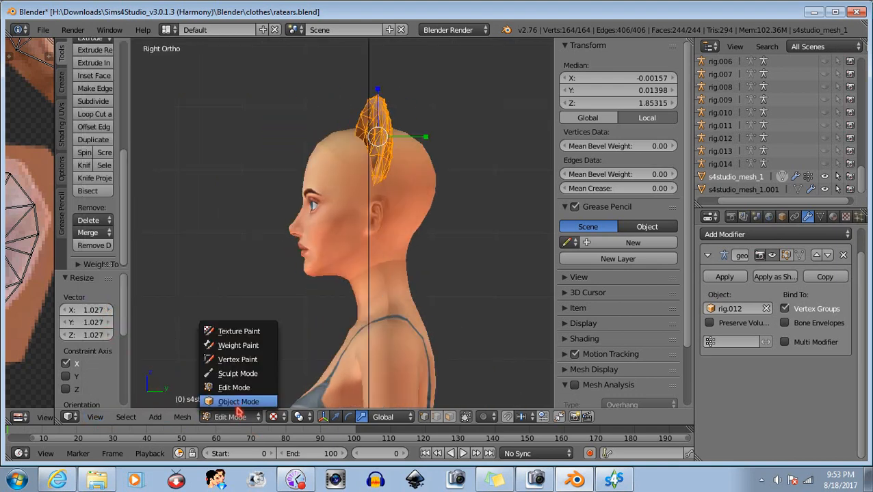
click(236, 401)
click(95, 417)
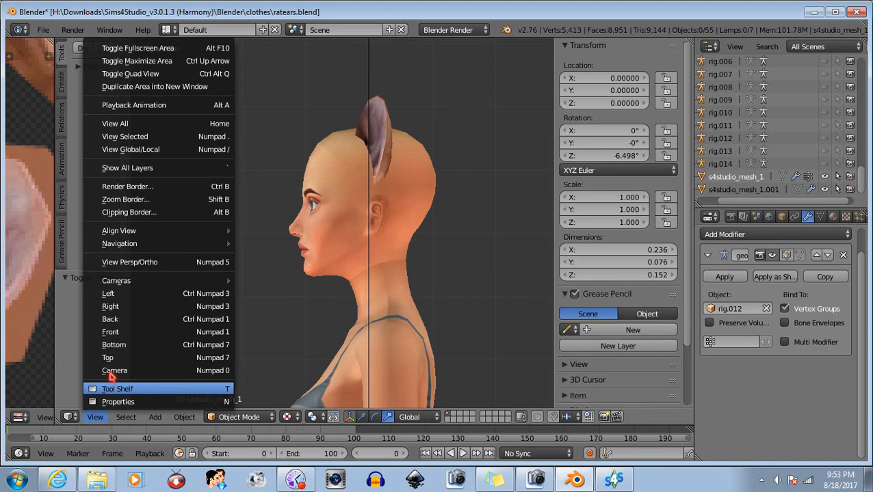
click(124, 334)
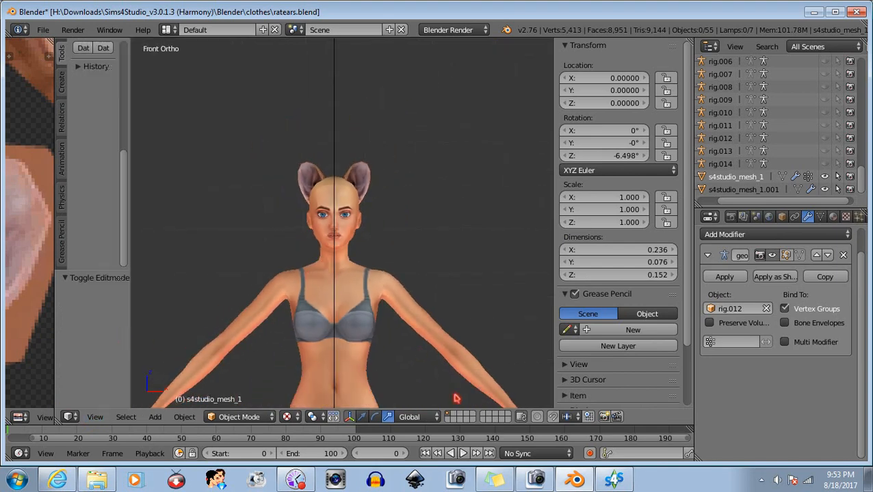
Step: Compare the resized ears with the hamster ears in Sims 4 Studio, close that project without saving, and return to Blender
click(612, 482)
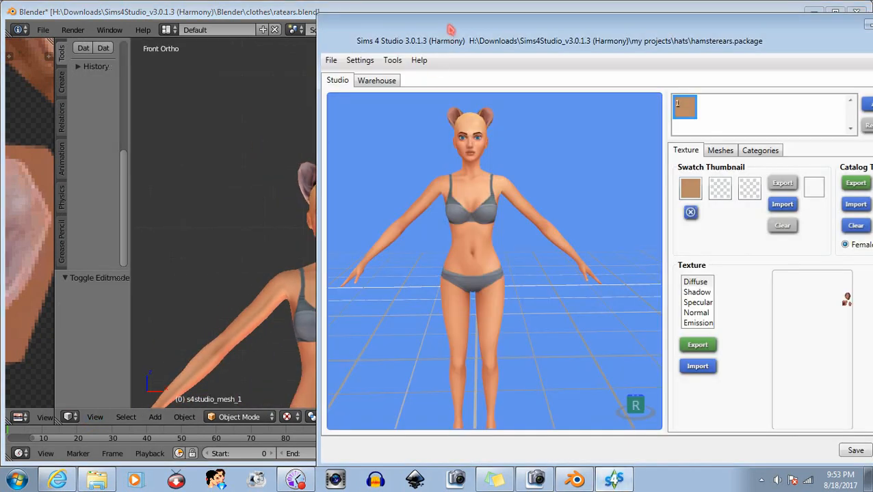
drag(451, 30, 525, 50)
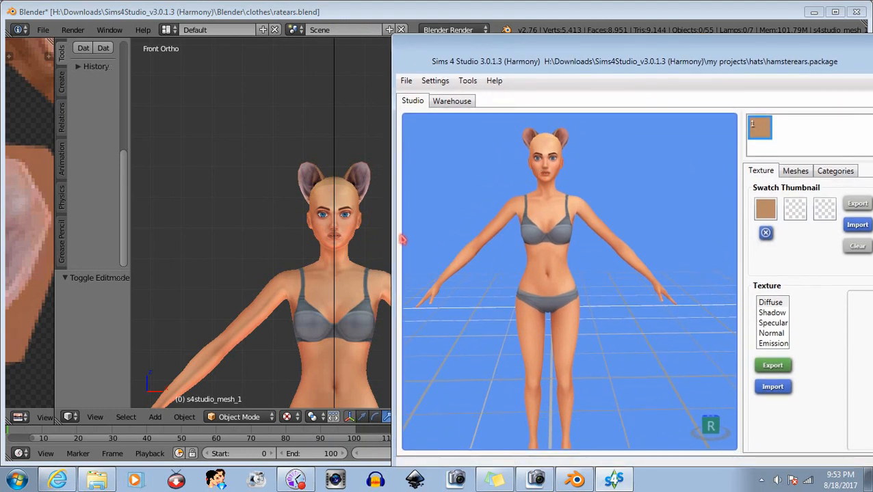
drag(511, 45, 313, 18)
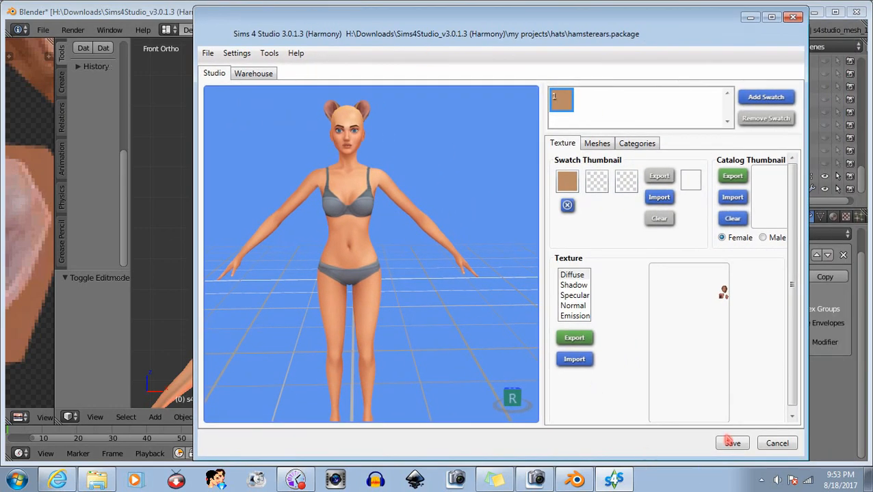
click(777, 444)
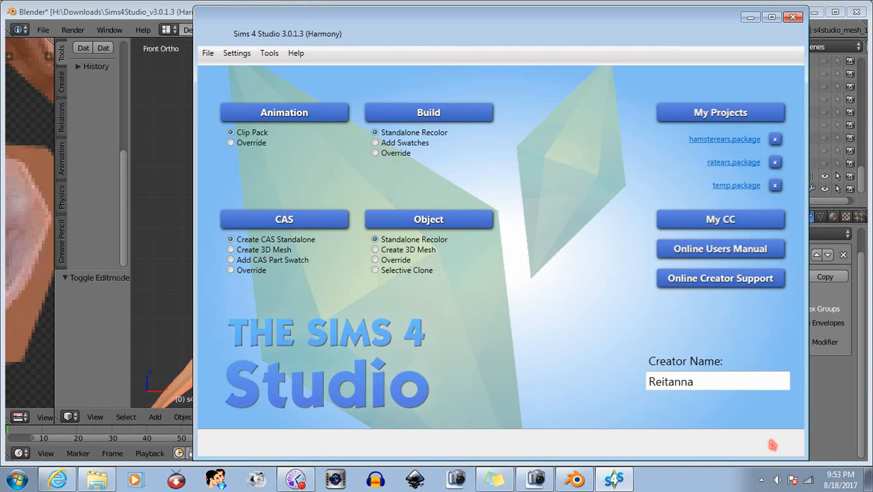
click(157, 12)
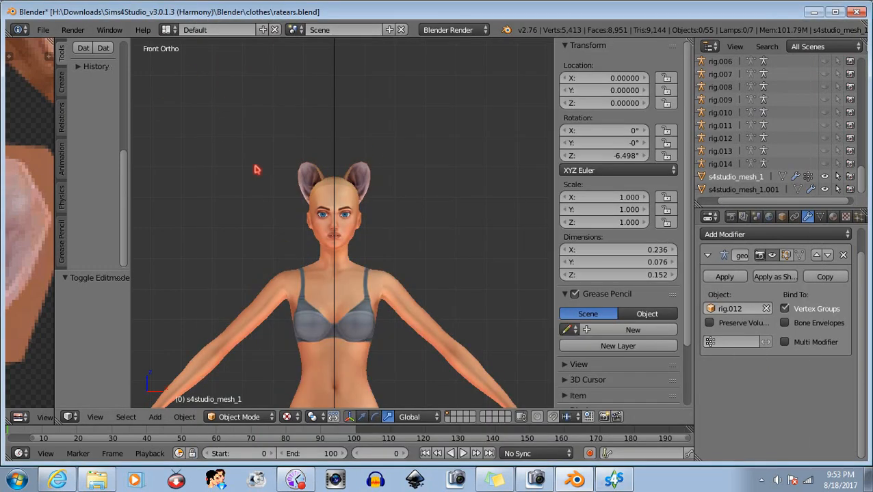
Step: Select s4studio_mesh_1.001 together with the ears mesh s4studio_mesh_1 and join them into the ears mesh
click(746, 190)
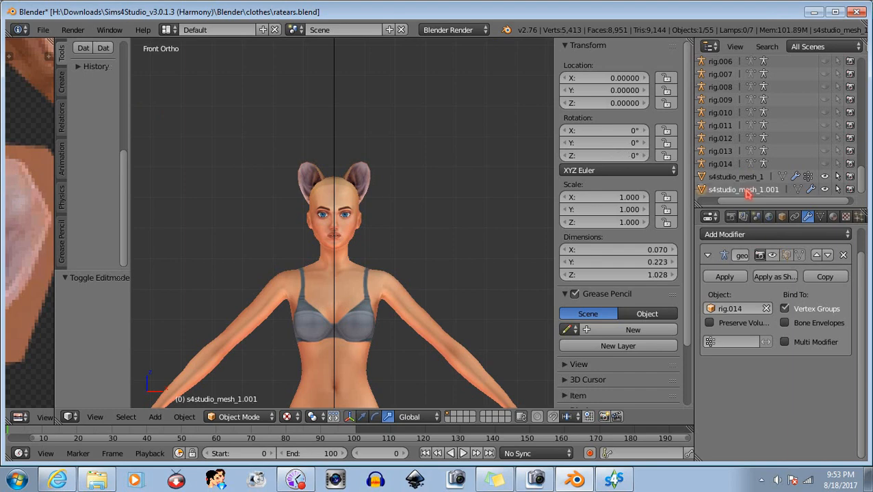
click(739, 177)
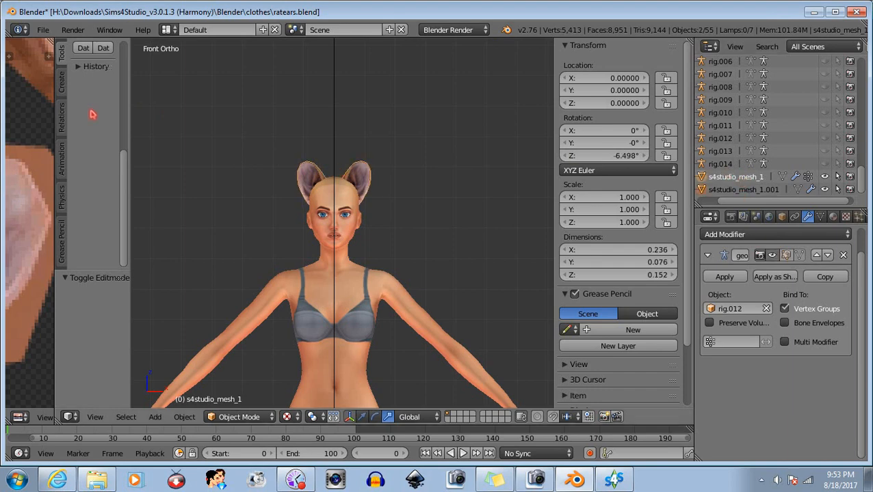
drag(126, 174, 123, 63)
click(92, 187)
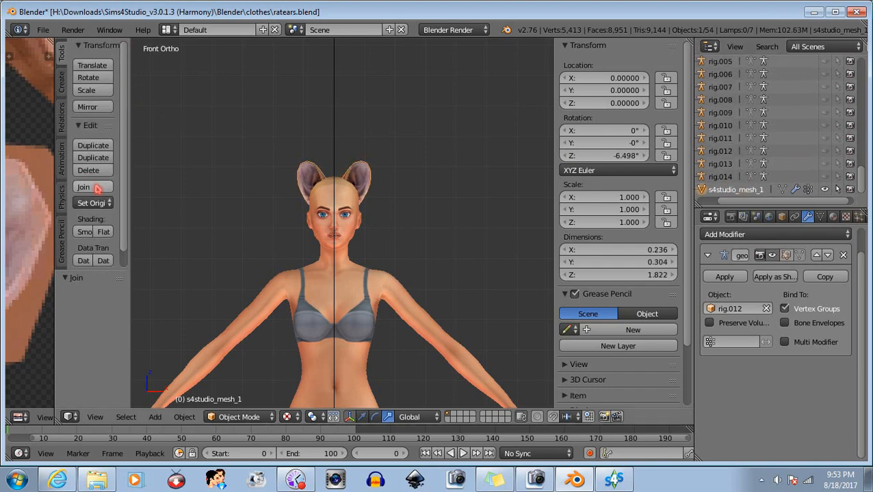
Step: Save the Blender file with the joined ears mesh as ratears.blend
scroll(433, 182, down, 2)
shift+middle_drag(380, 243, 385, 58)
scroll(381, 178, down, 4)
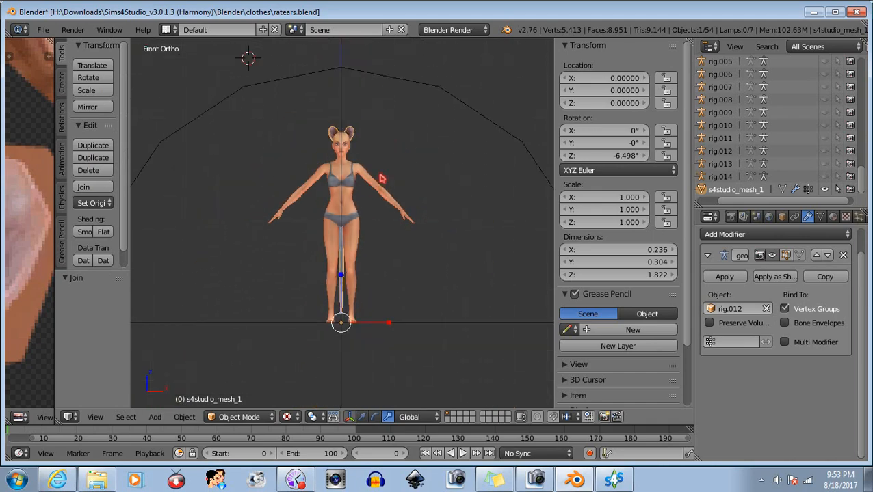
middle_drag(312, 218, 286, 240)
click(42, 30)
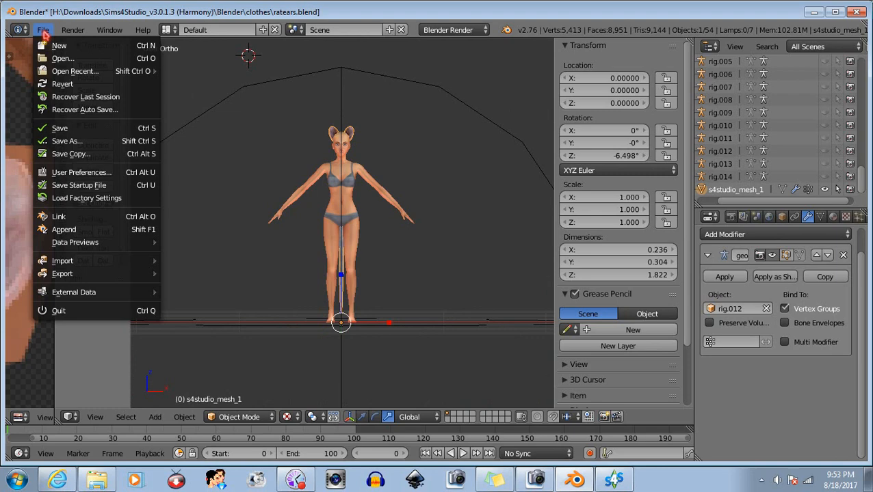
click(52, 128)
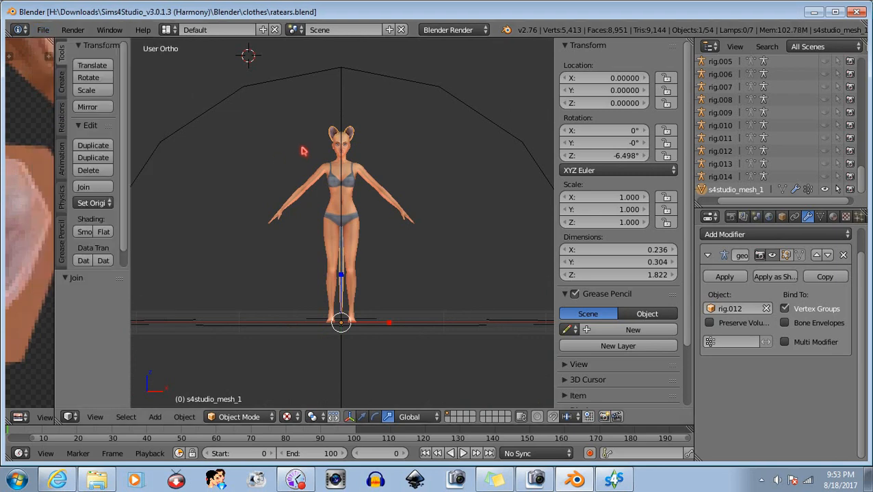
Step: Show the joined mesh's vertex groups, enter Edit Mode, and clear the vertex selection
scroll(305, 152, up, 5)
middle_drag(329, 180, 310, 183)
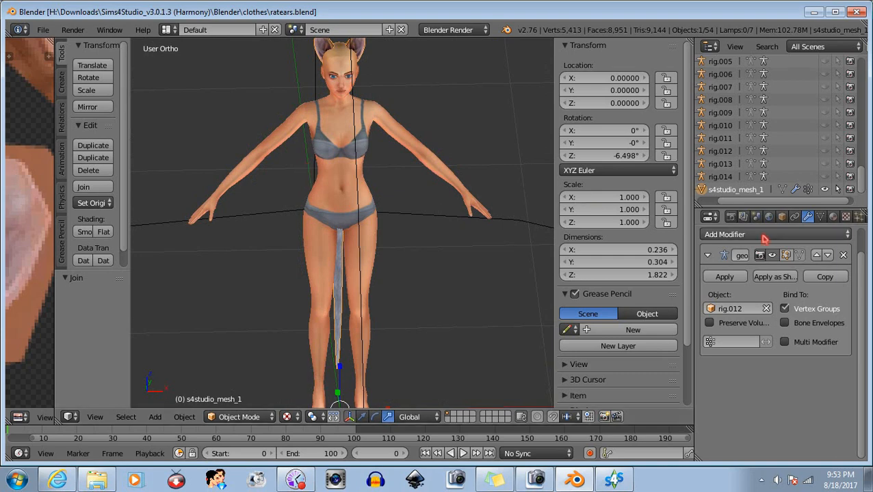
click(820, 216)
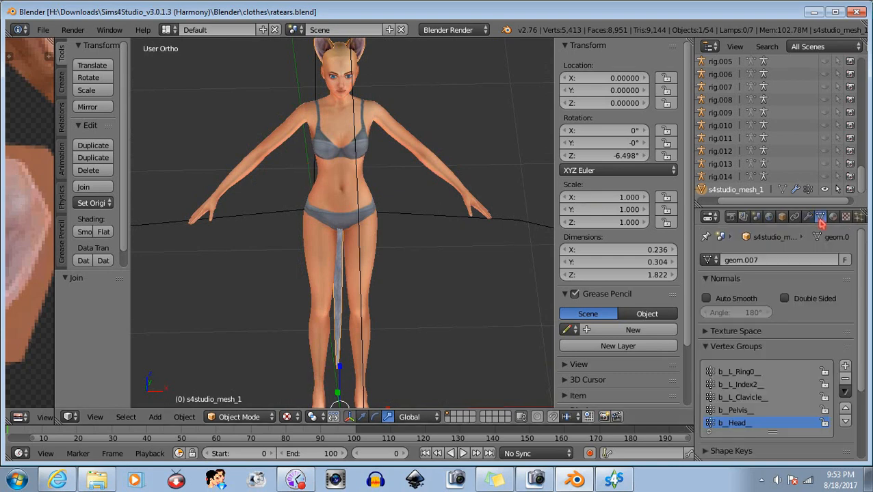
click(239, 418)
click(235, 388)
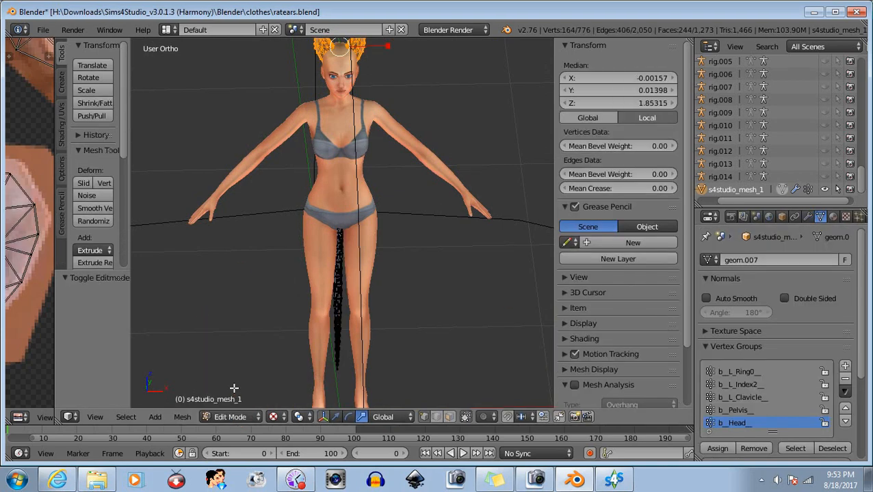
shift+middle_drag(280, 230, 290, 323)
middle_drag(357, 308, 358, 288)
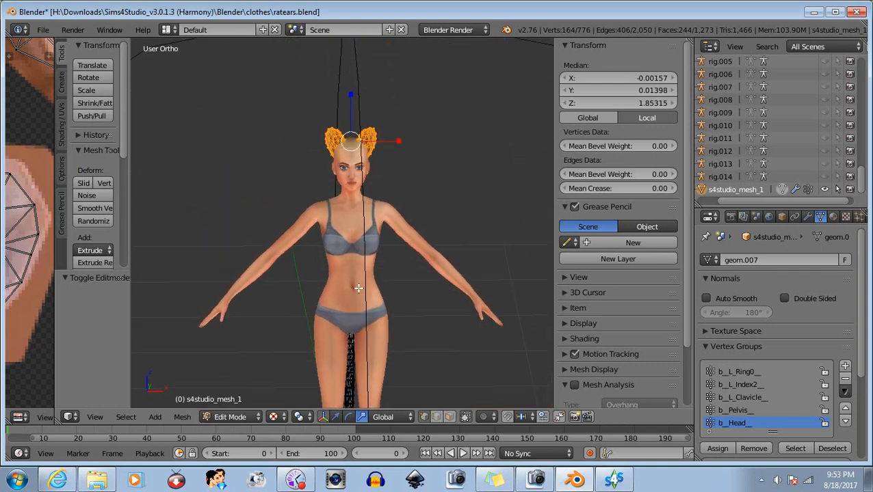
key(a)
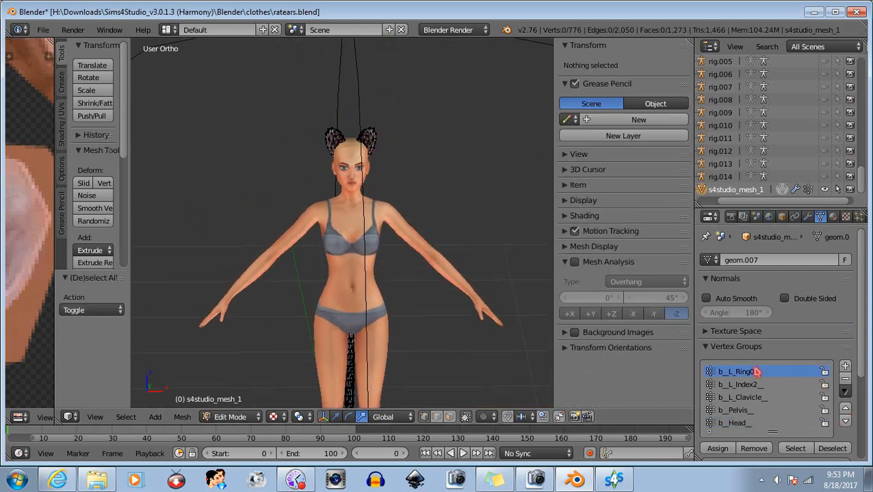
Step: Check whether any vertices are assigned to the b__L_Ring0__, b__L_Index2__ and b__L_Clavicle__ groups
click(795, 449)
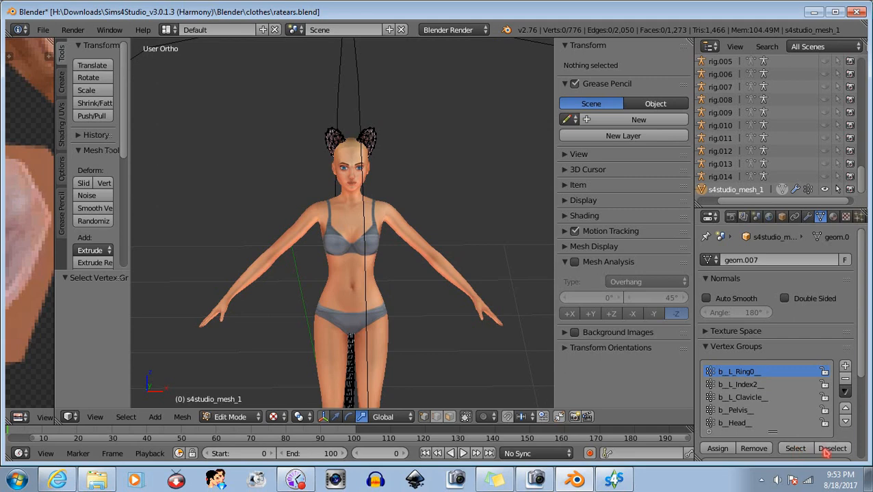
click(744, 385)
click(824, 448)
click(744, 397)
click(794, 450)
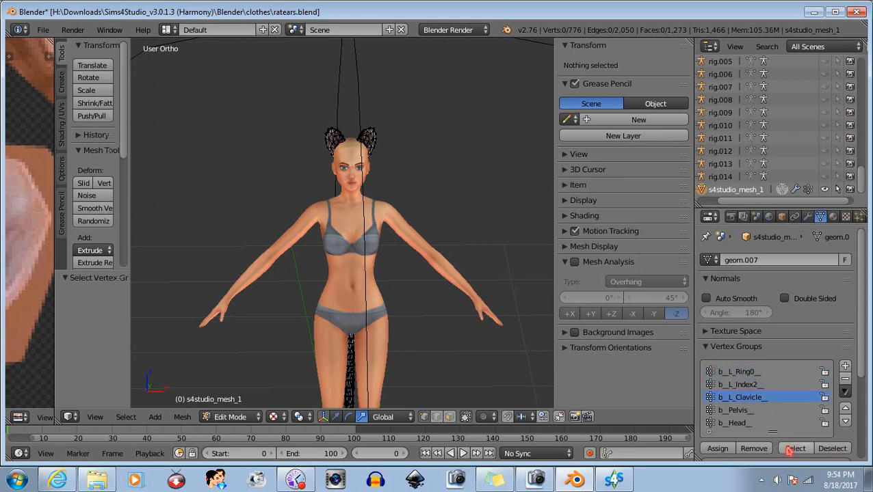
click(831, 449)
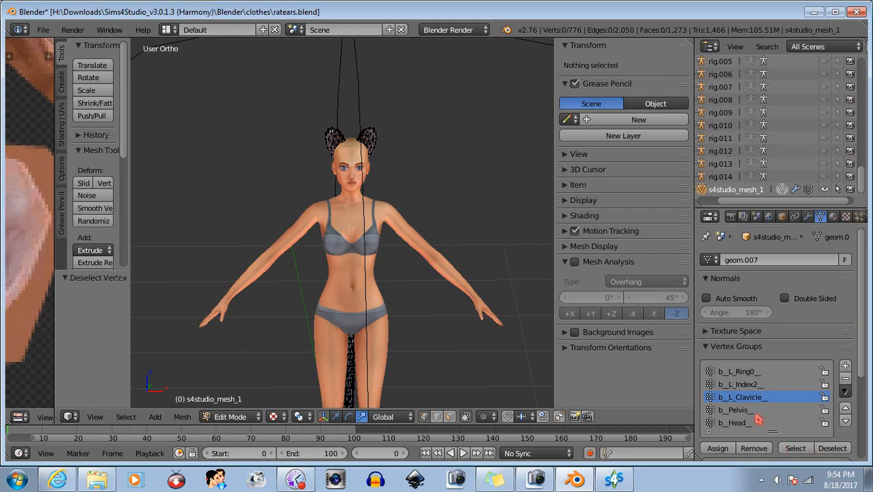
Step: Check which vertices of the joined mesh belong to the b__Pelvis__ and b__Head__ groups
click(737, 410)
click(793, 449)
click(832, 448)
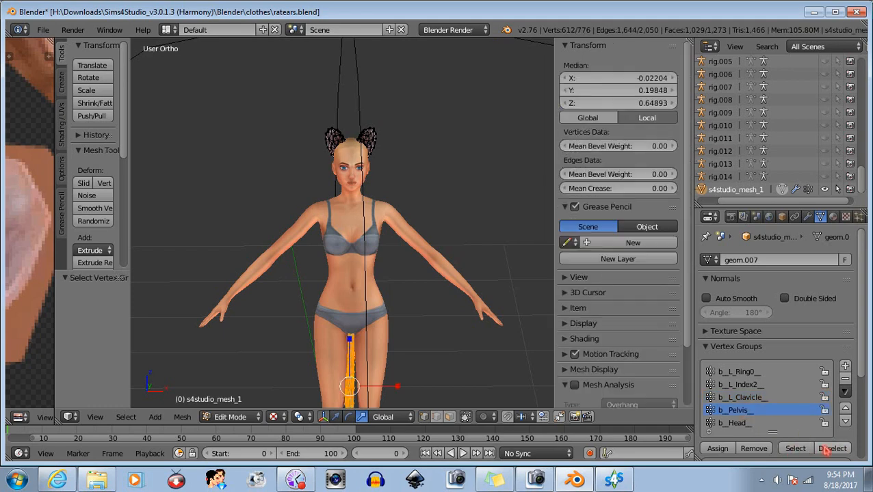
click(736, 423)
click(794, 449)
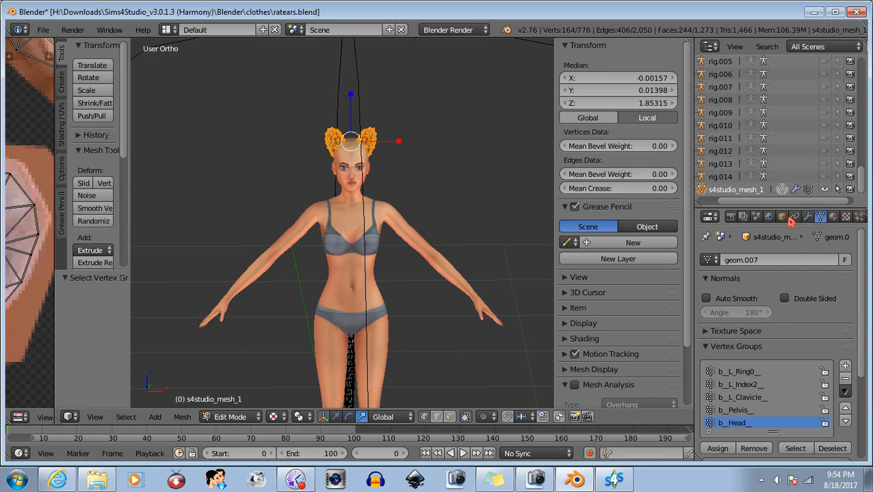
Step: Check the scene's S4Studio CAS Tools settings, then return to Object Mode
click(756, 217)
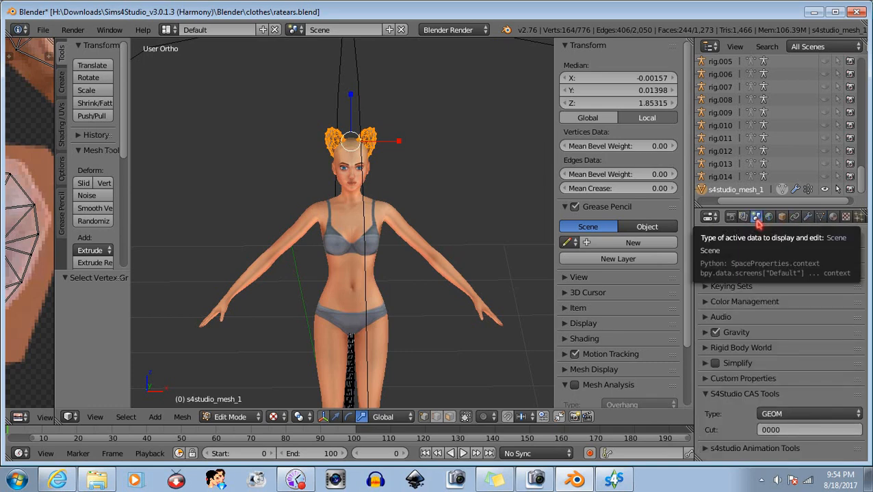
click(229, 417)
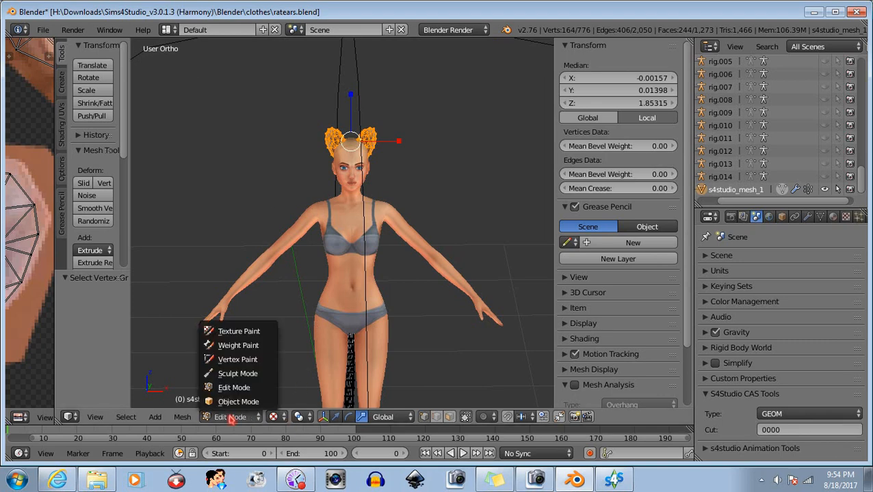
click(234, 404)
Step: Switch to Sims 4 Studio, open ratears.package, and import hamsterears.png from the textures hats folder as its texture
click(613, 480)
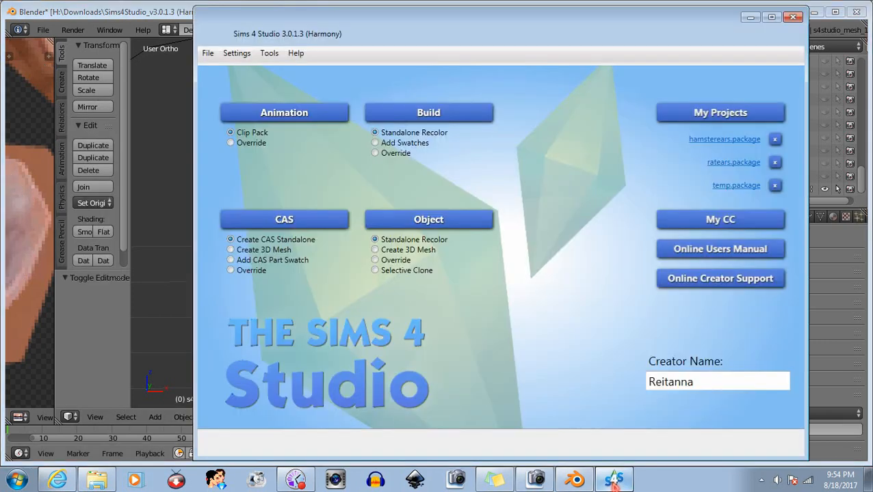
click(722, 164)
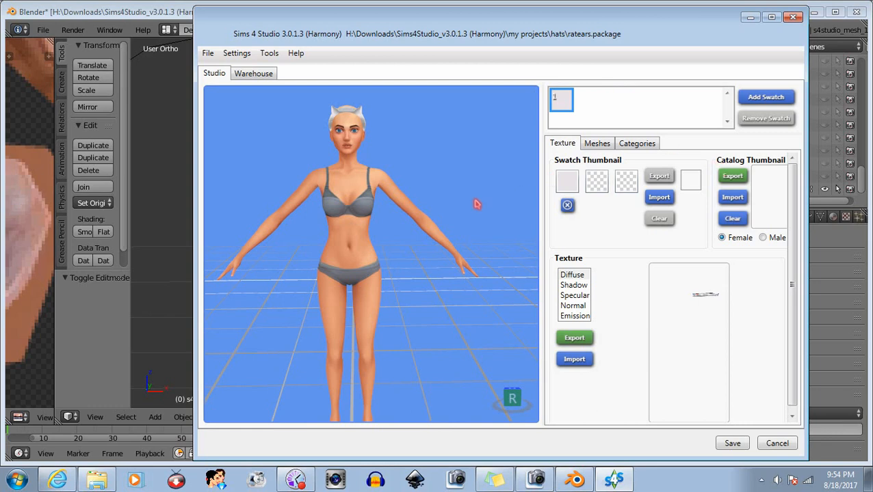
click(560, 362)
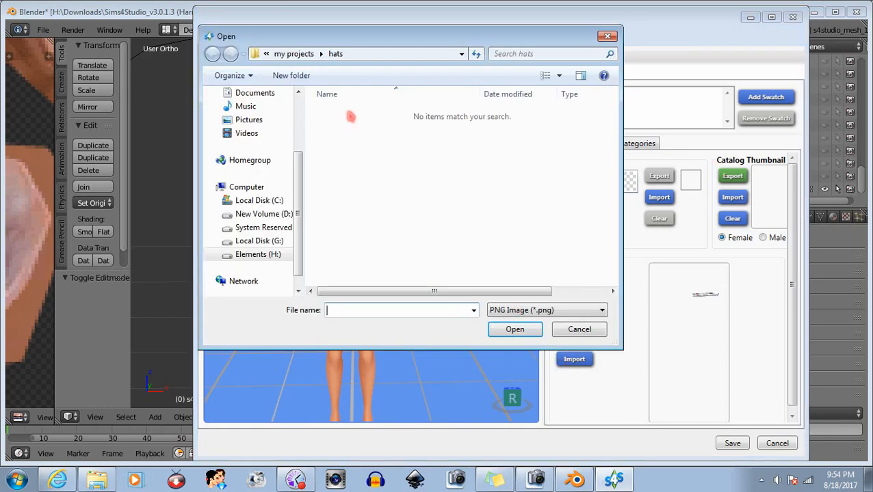
click(320, 54)
click(342, 217)
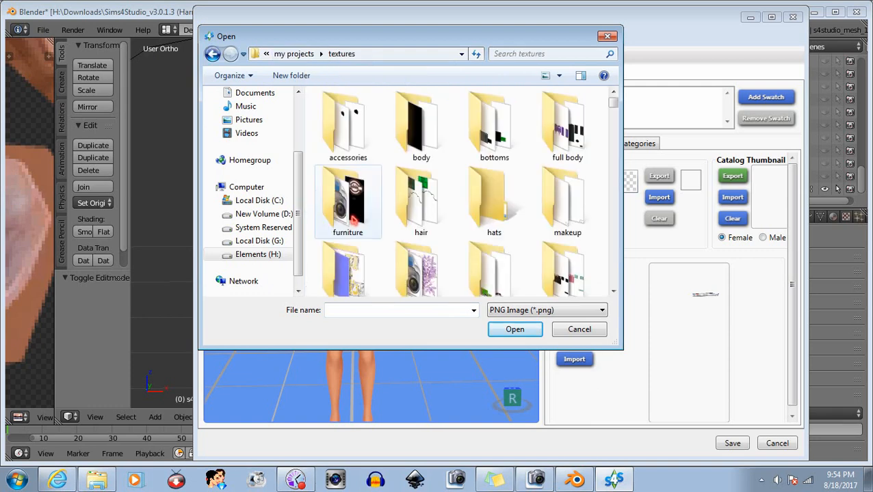
double_click(520, 216)
click(409, 310)
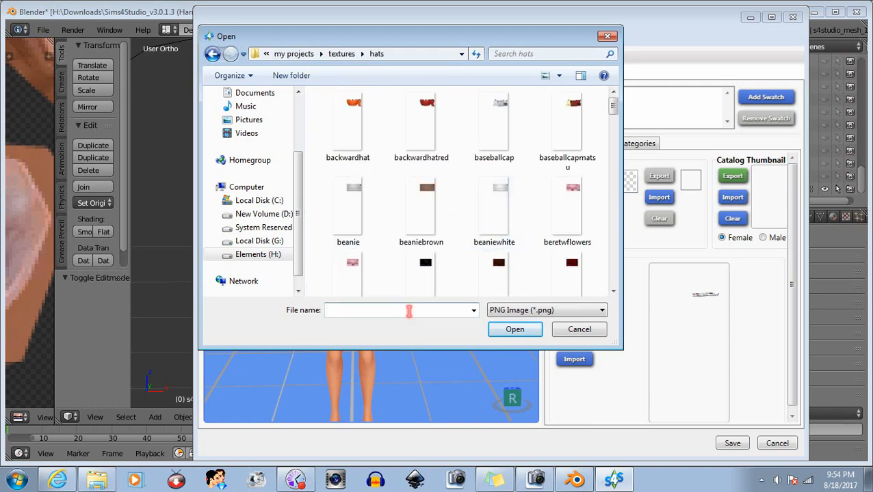
text(ham)
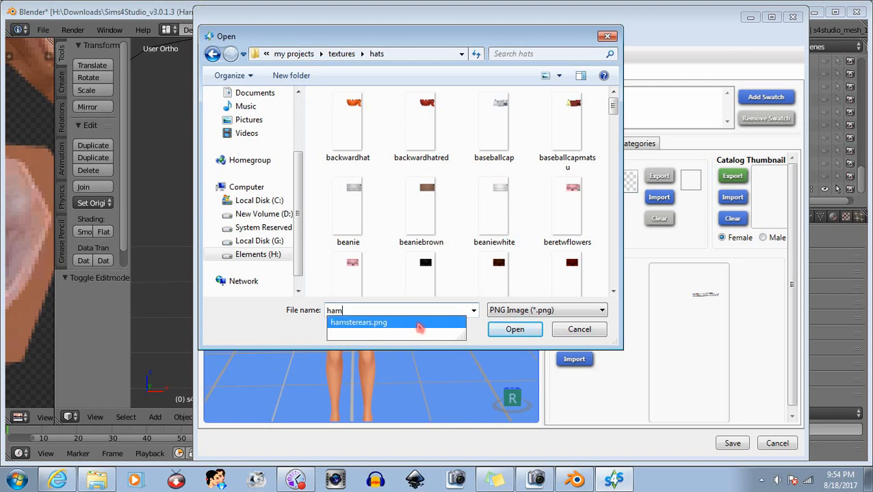
click(383, 323)
click(514, 329)
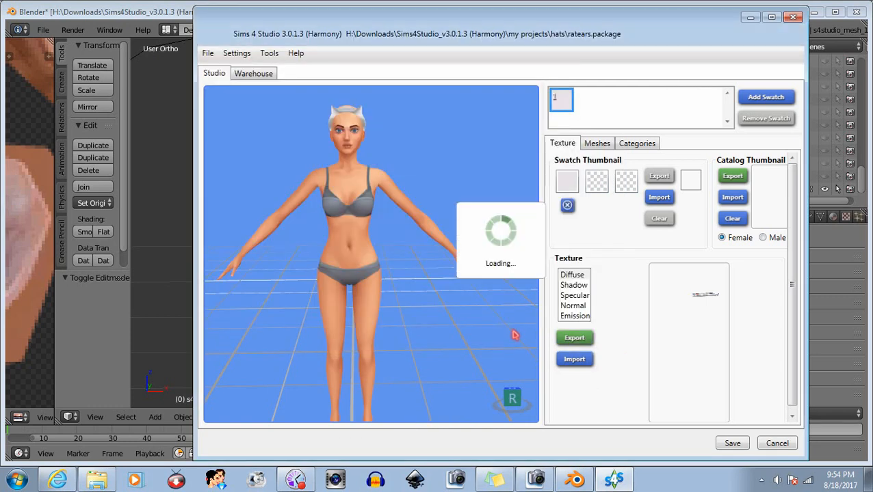
scroll(400, 256, up, 3)
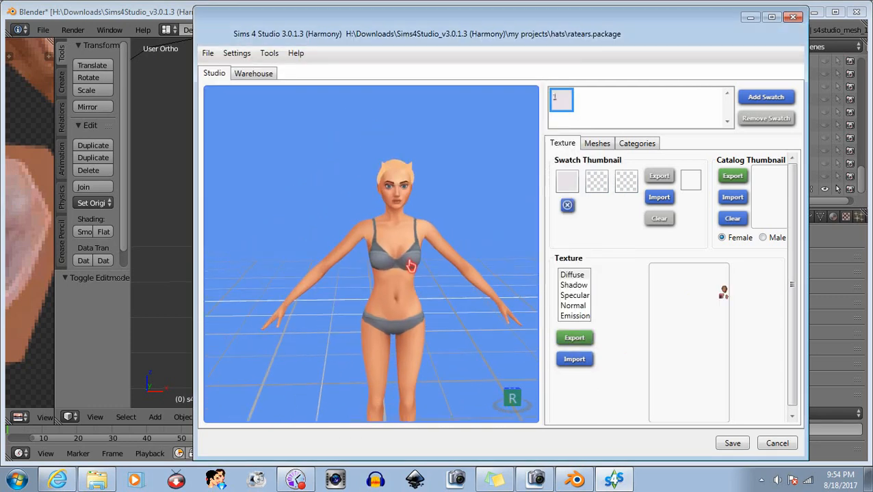
Step: Import ratears.blend from Blender's clothes folder as the LOD 1 mesh
click(592, 143)
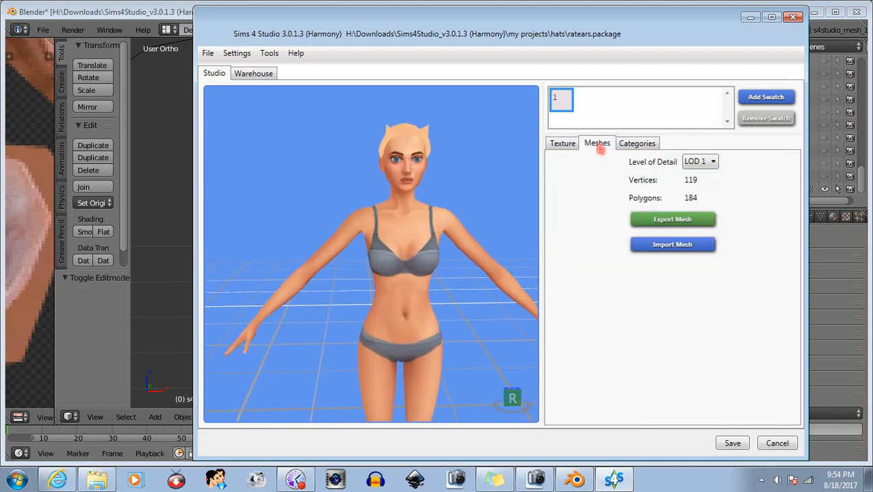
click(681, 251)
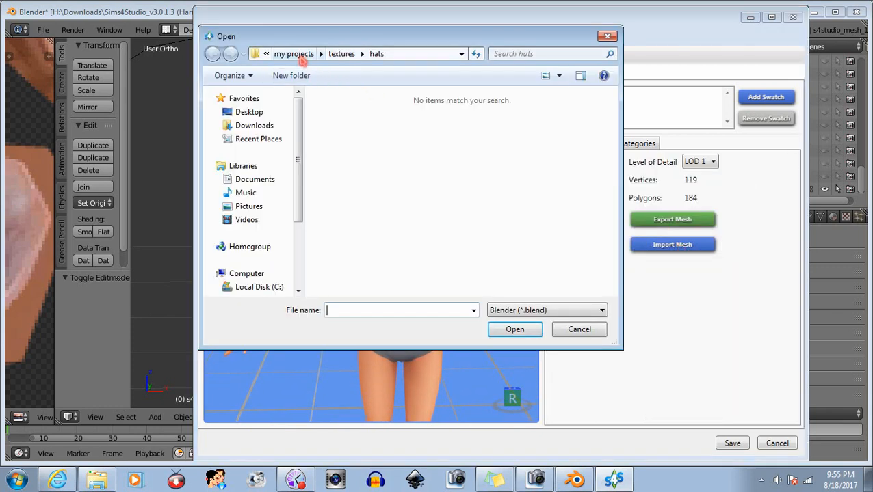
click(266, 53)
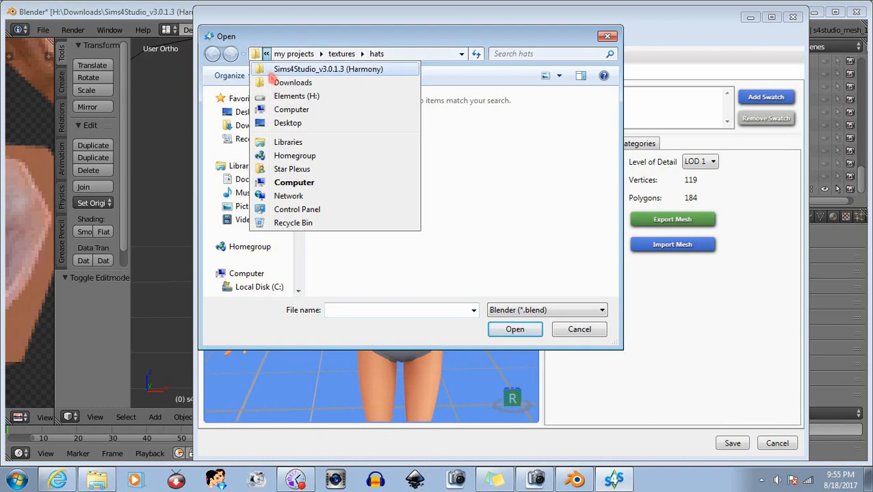
click(308, 68)
scroll(410, 163, up, 2)
click(361, 127)
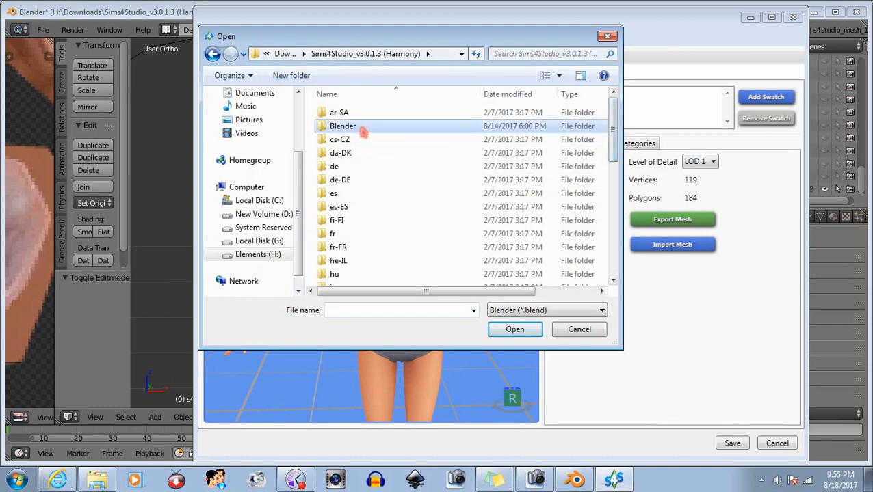
double_click(357, 128)
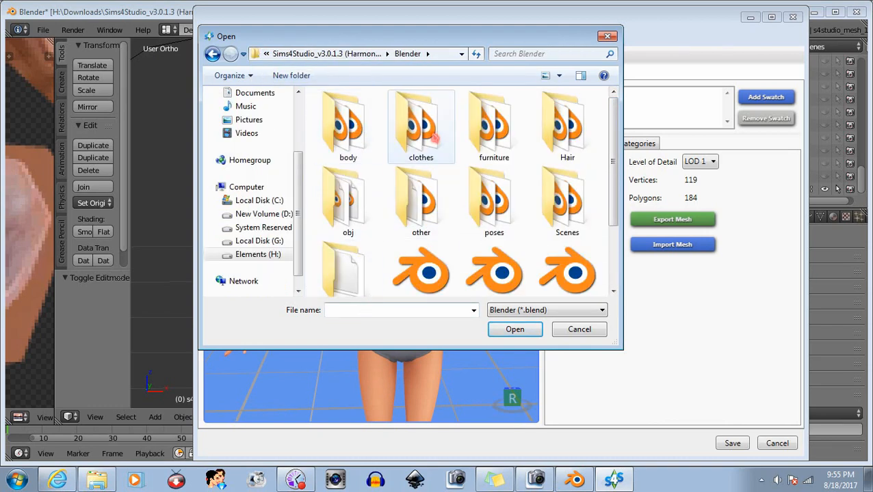
double_click(420, 129)
click(406, 310)
text(rat)
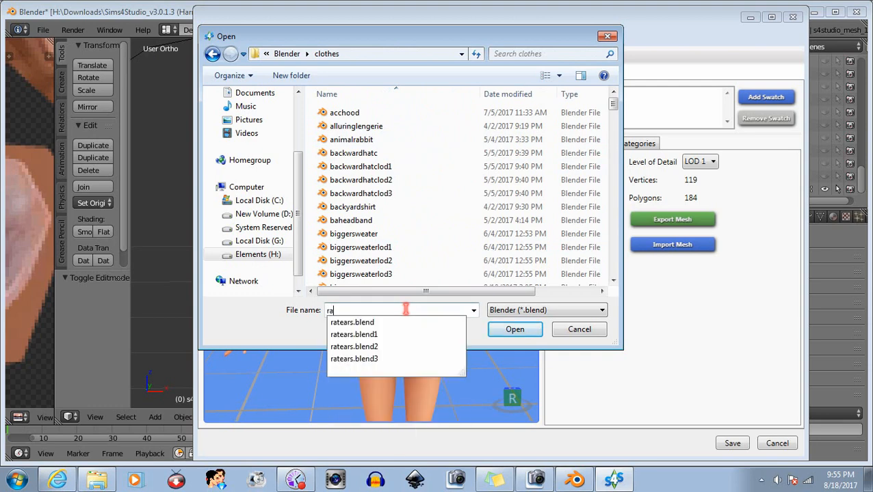
click(373, 323)
click(515, 329)
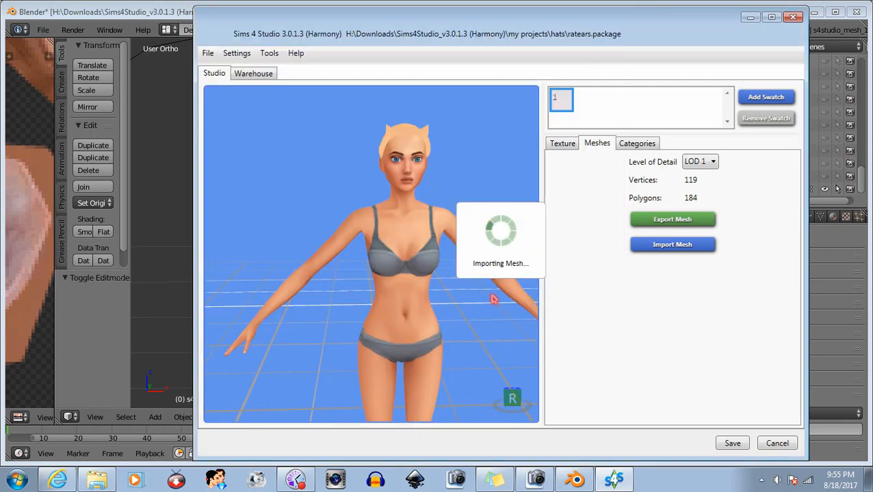
Step: Inspect the imported ears and tail on the model from the side, the front and close up
drag(469, 272, 418, 290)
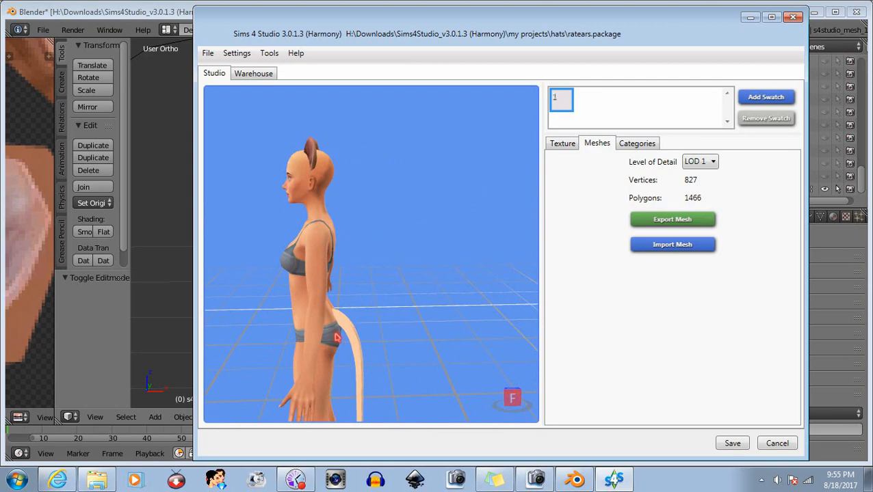
drag(336, 338, 126, 285)
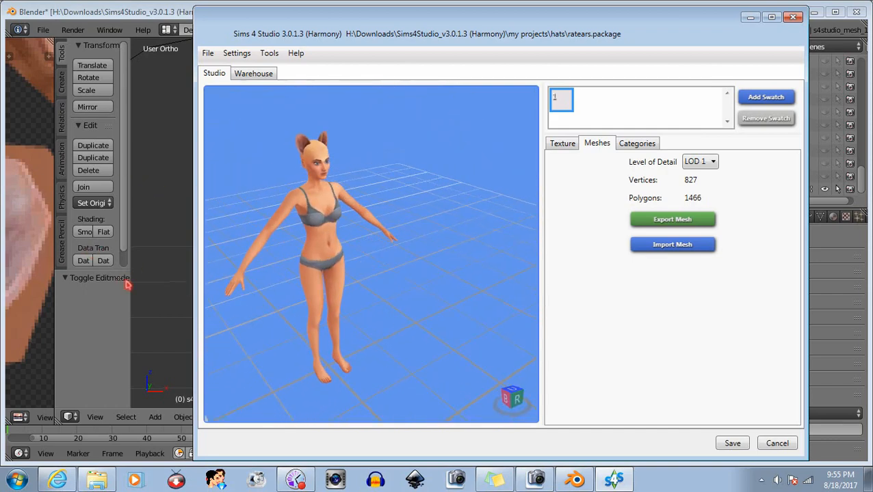
drag(391, 249, 434, 291)
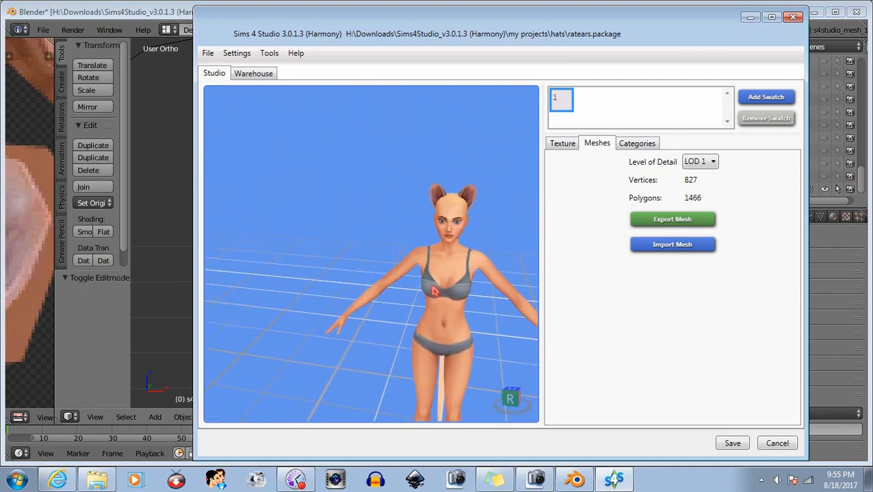
scroll(434, 292, up, 3)
middle_drag(438, 282, 352, 269)
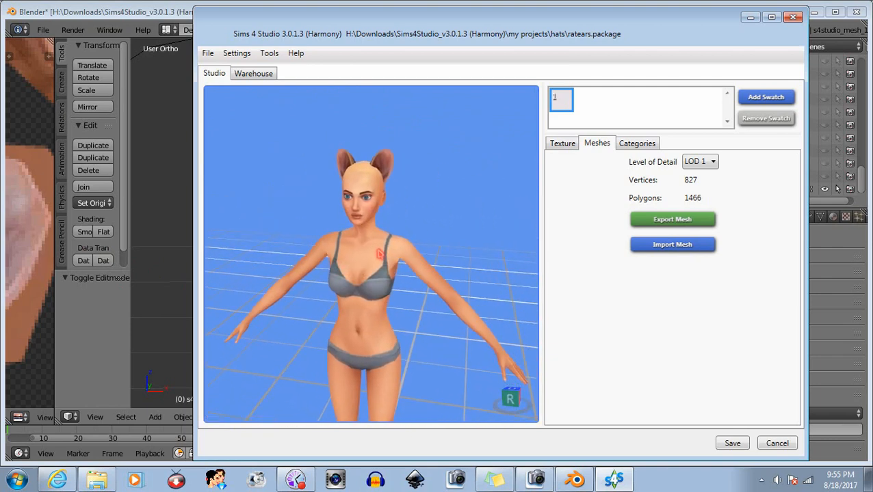
scroll(379, 254, up, 4)
right_drag(372, 225, 302, 228)
scroll(311, 239, down, 4)
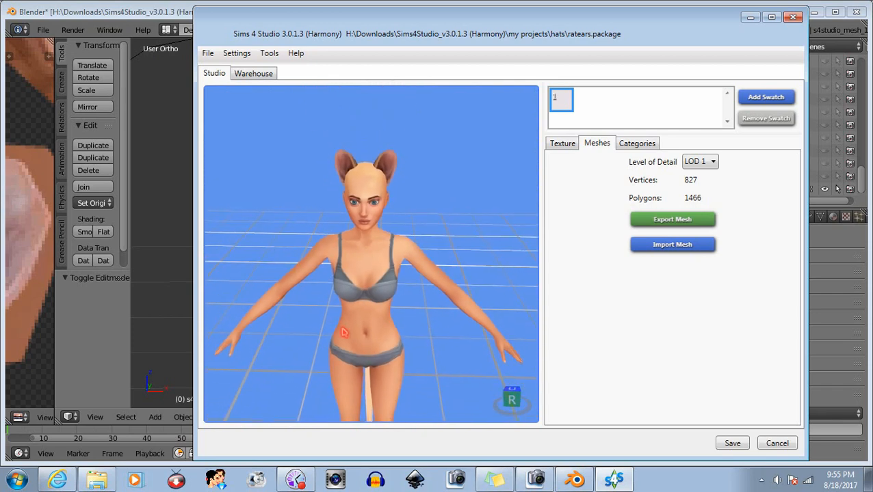
right_drag(343, 333, 411, 243)
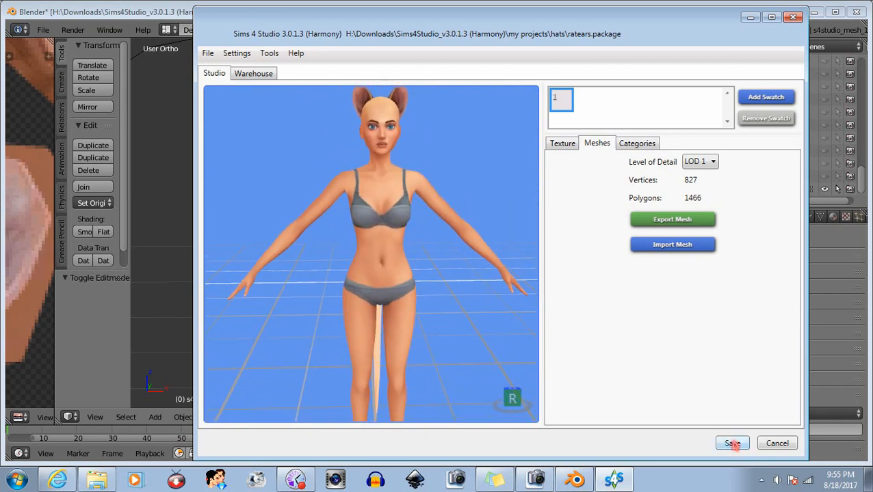
Step: Save the ratears.package project
click(731, 444)
click(472, 287)
click(296, 481)
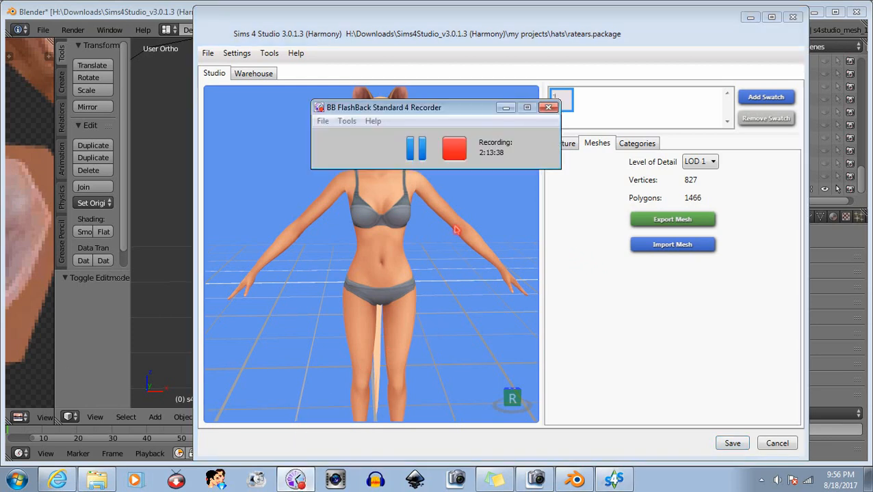